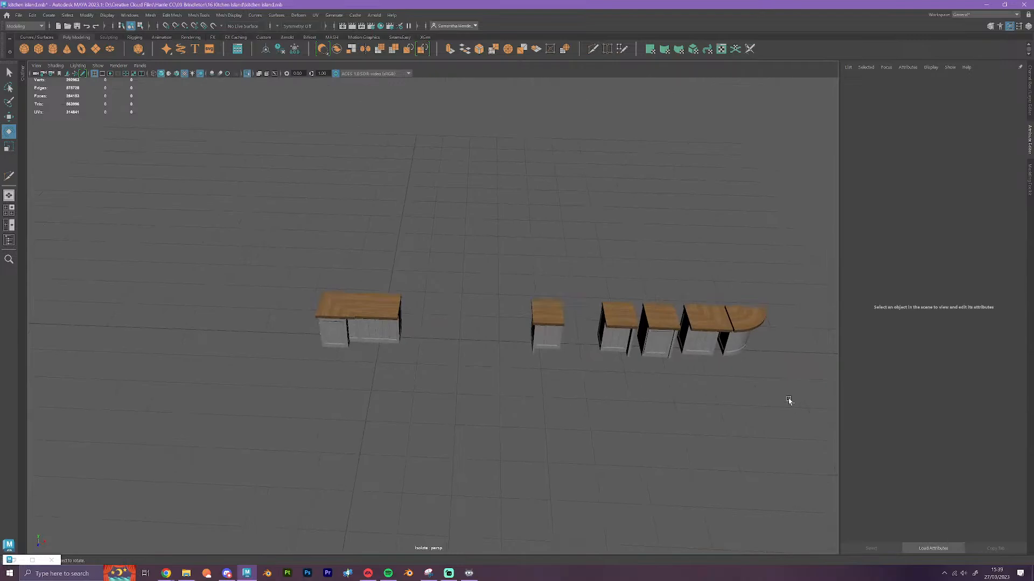
# Turn on smooth mesh preview for all the island and row cabinet bases, leaving the wooden countertops out of the selection
pyautogui.moveTo(789, 403); pyautogui.dragTo(271, 239)
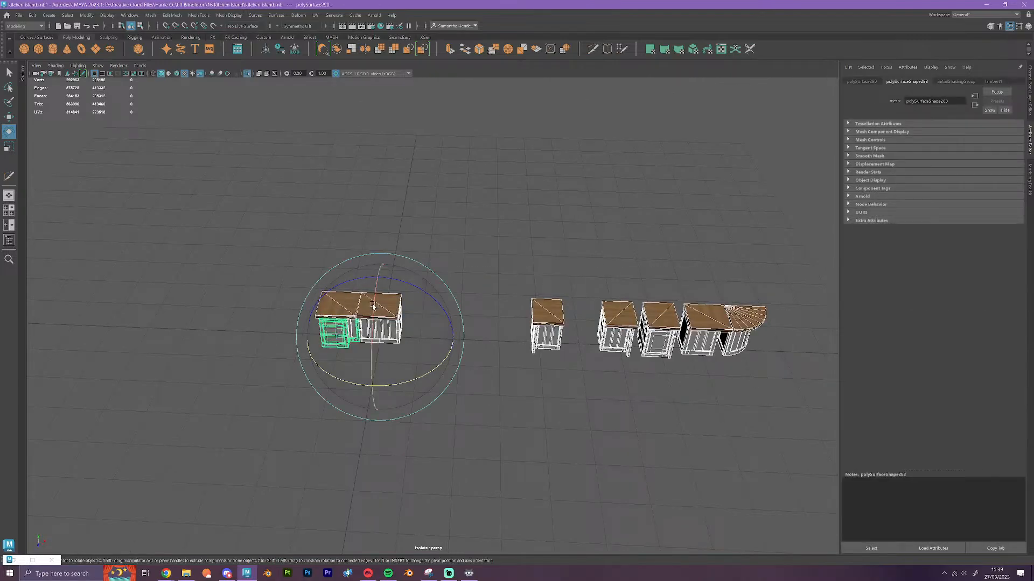
pyautogui.press('w')
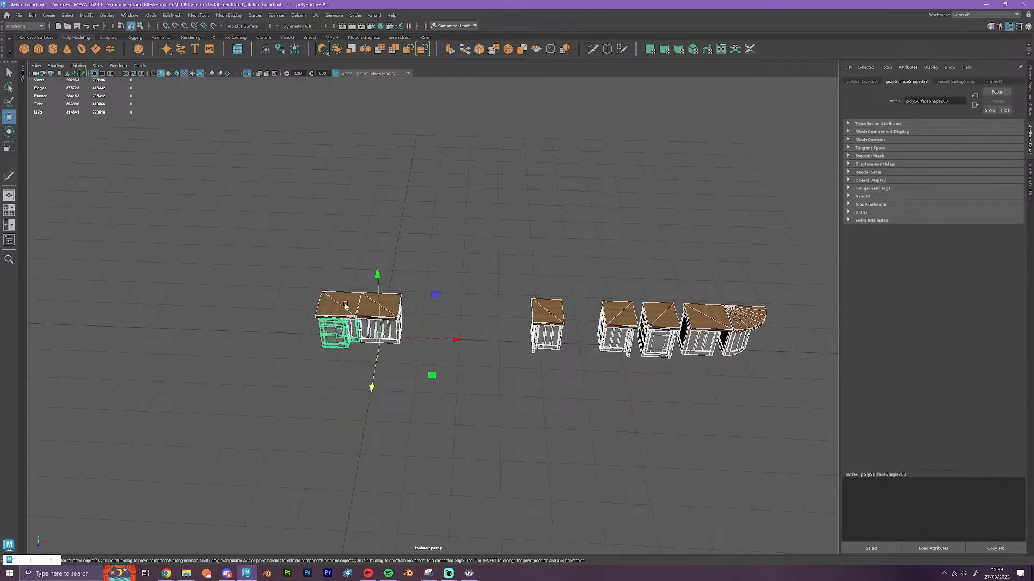
pyautogui.keyDown('shift'); pyautogui.click(345, 305); pyautogui.keyUp('shift')
pyautogui.keyDown('shift'); pyautogui.click(396, 307); pyautogui.keyUp('shift')
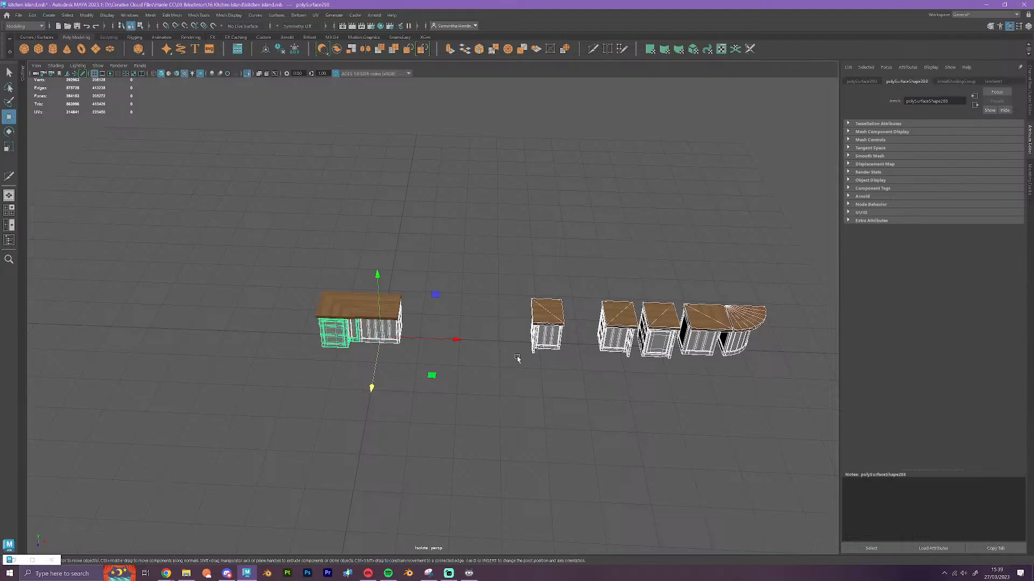
pyautogui.keyDown('shift'); pyautogui.click(557, 311); pyautogui.keyUp('shift')
pyautogui.keyDown('shift'); pyautogui.click(621, 321); pyautogui.keyUp('shift')
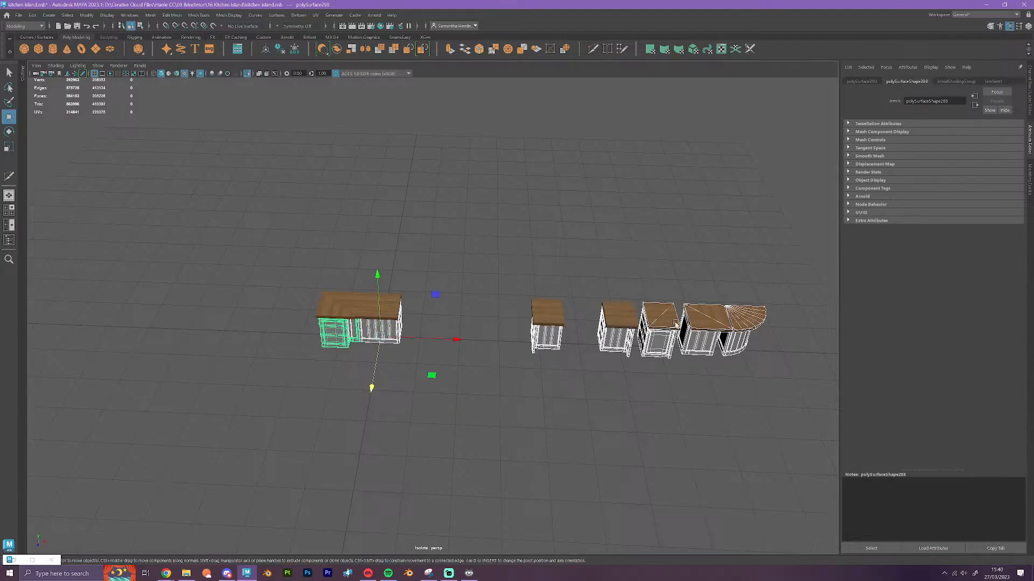
pyautogui.keyDown('shift'); pyautogui.click(676, 324); pyautogui.keyUp('shift')
pyautogui.keyDown('shift'); pyautogui.click(720, 325); pyautogui.keyUp('shift')
pyautogui.keyDown('shift'); pyautogui.click(752, 332); pyautogui.keyUp('shift')
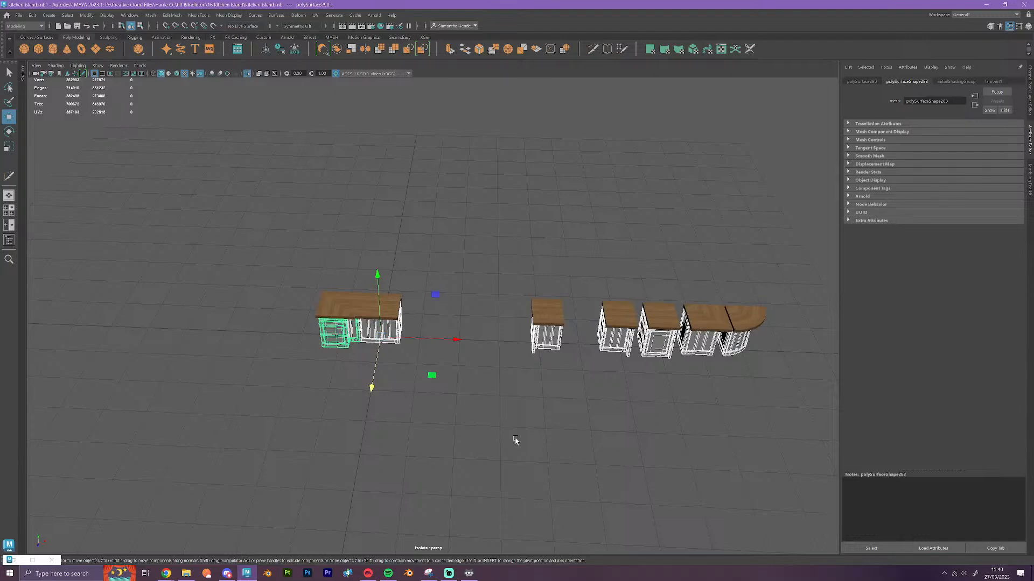
pyautogui.click(659, 429)
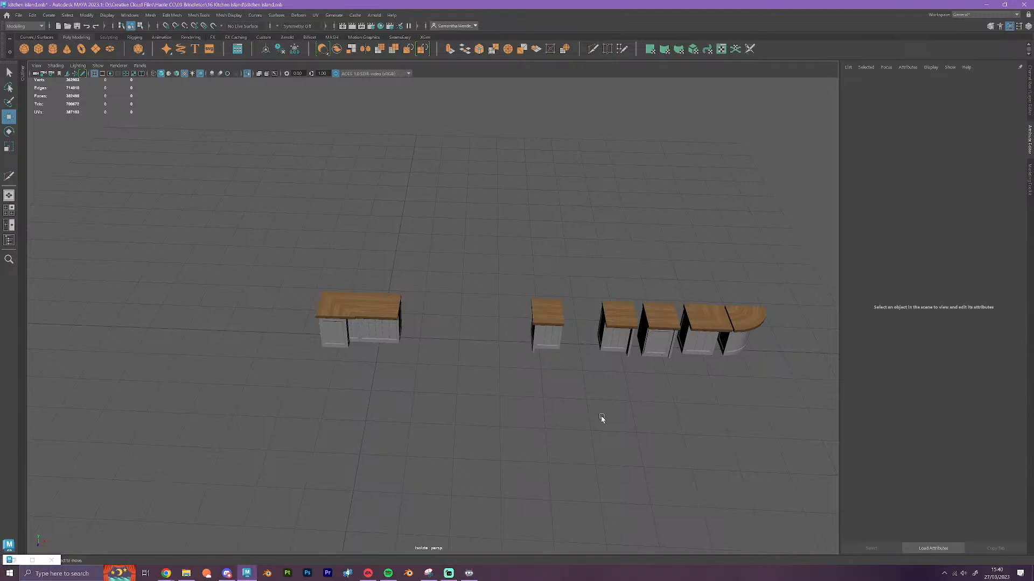
# Examine the panelled side of the kitchen island and its spacing from the separate cabinet modules
pyautogui.scroll(5, 444, 386)
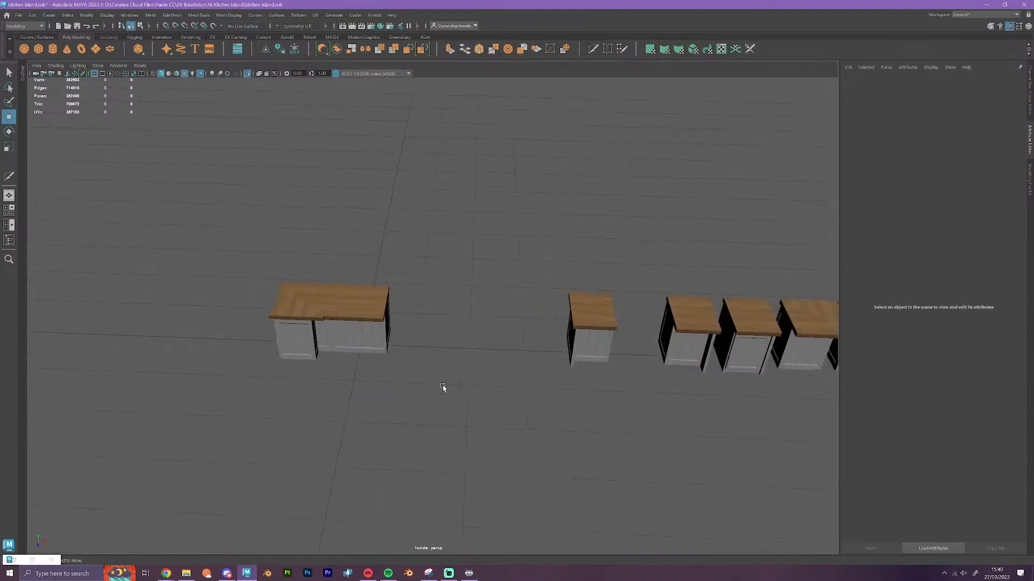
pyautogui.scroll(3, 443, 388)
pyautogui.keyDown('alt'); pyautogui.moveTo(415, 422); pyautogui.dragTo(376, 388); pyautogui.keyUp('alt')
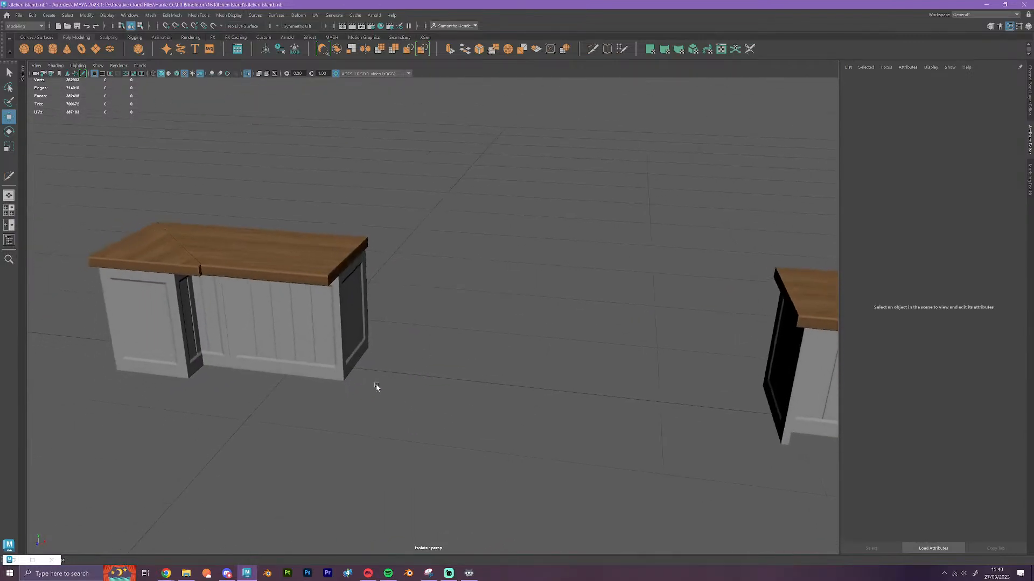
pyautogui.keyDown('alt'); pyautogui.moveTo(376, 388); pyautogui.dragTo(412, 367, button='middle'); pyautogui.keyUp('alt')
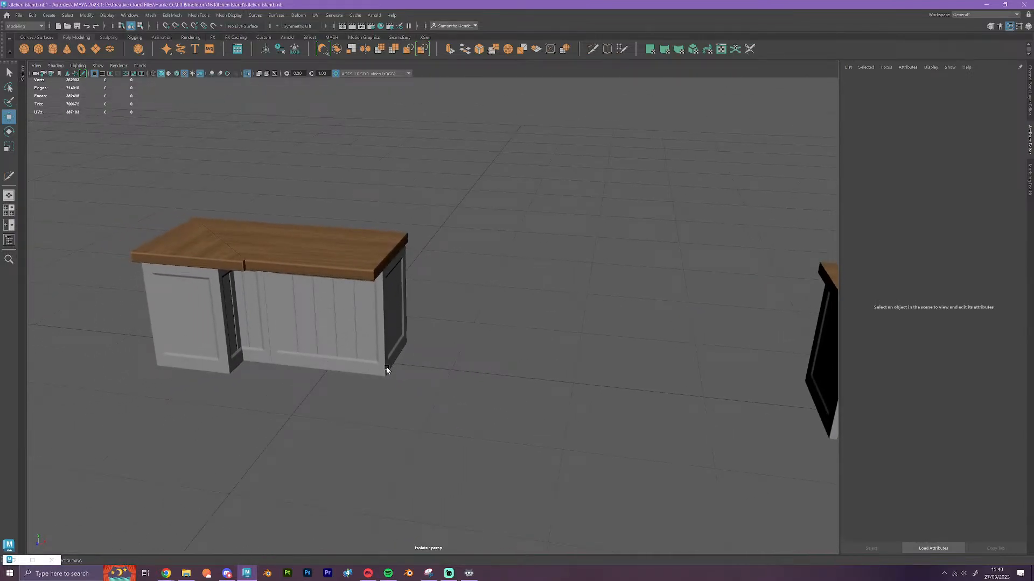
pyautogui.keyDown('alt'); pyautogui.moveTo(389, 385); pyautogui.dragTo(388, 388); pyautogui.keyUp('alt')
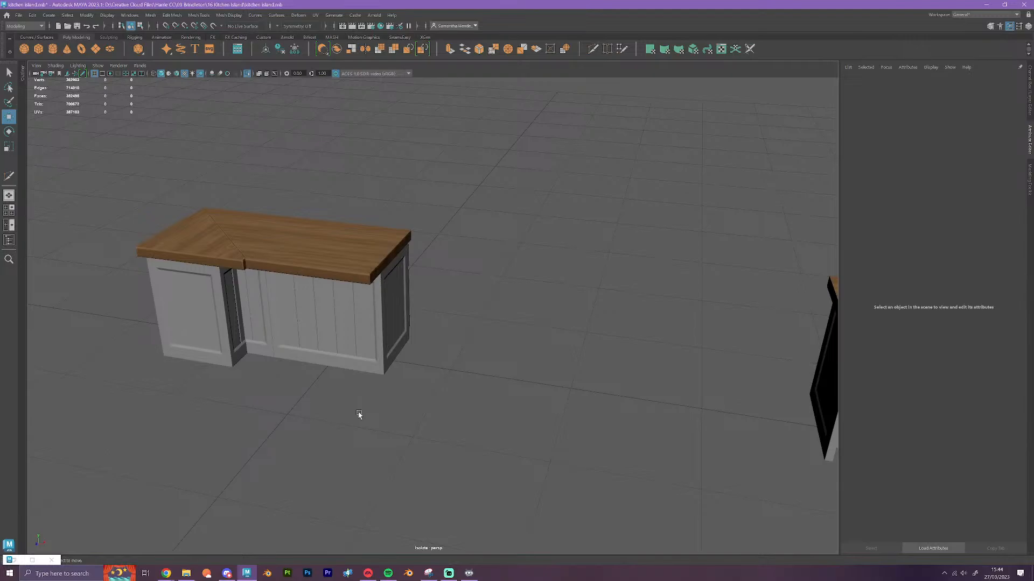
pyautogui.scroll(-3, 453, 432)
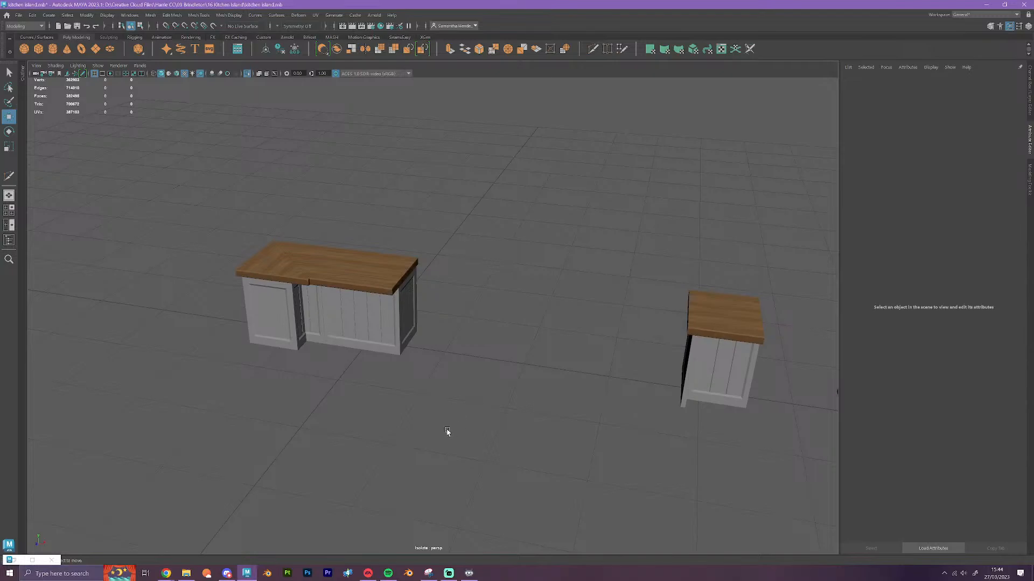
pyautogui.keyDown('alt'); pyautogui.moveTo(447, 432); pyautogui.dragTo(377, 447); pyautogui.keyUp('alt')
pyautogui.scroll(2, 408, 409)
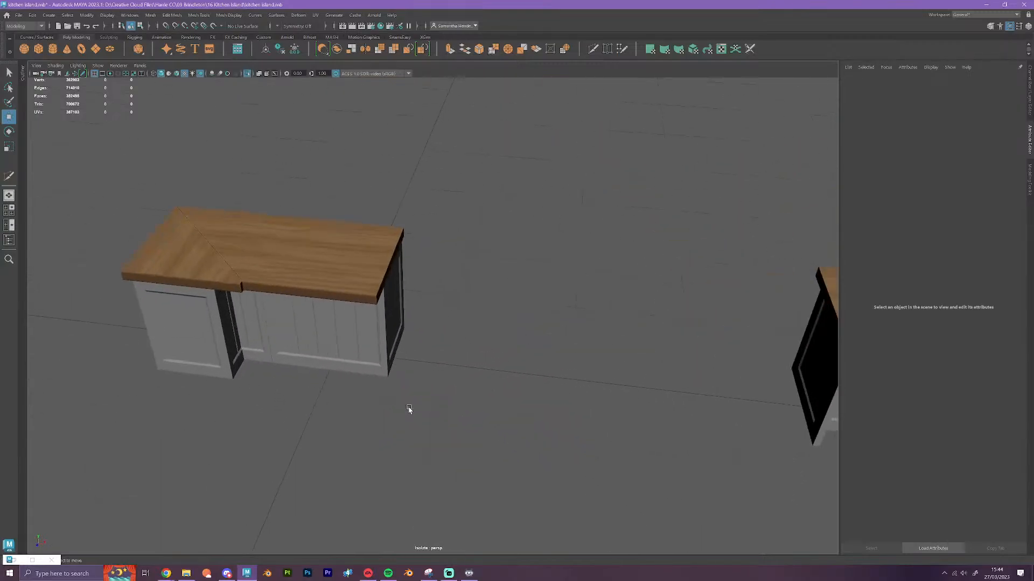
pyautogui.scroll(-3, 408, 409)
pyautogui.scroll(-3, 395, 424)
pyautogui.keyDown('alt'); pyautogui.moveTo(474, 443); pyautogui.dragTo(556, 427); pyautogui.keyUp('alt')
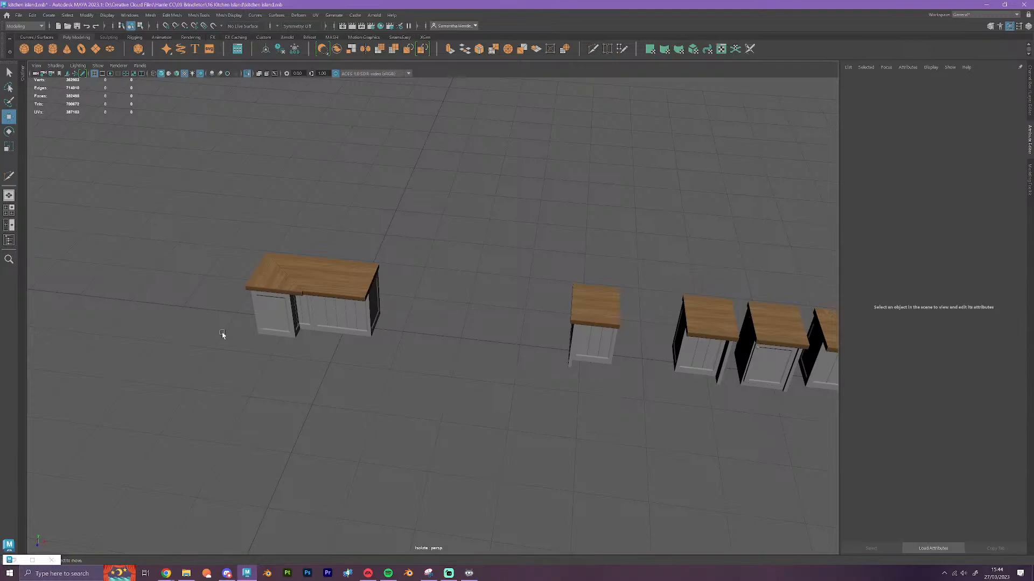
# Examine the island's other side with its doors, drawers, handles and wine rack, along with the neighbouring row of cabinets
pyautogui.keyDown('alt'); pyautogui.moveTo(689, 410); pyautogui.dragTo(498, 387); pyautogui.keyUp('alt')
pyautogui.keyDown('alt'); pyautogui.moveTo(372, 371); pyautogui.dragTo(467, 387, button='middle'); pyautogui.keyUp('alt')
pyautogui.scroll(3, 439, 400)
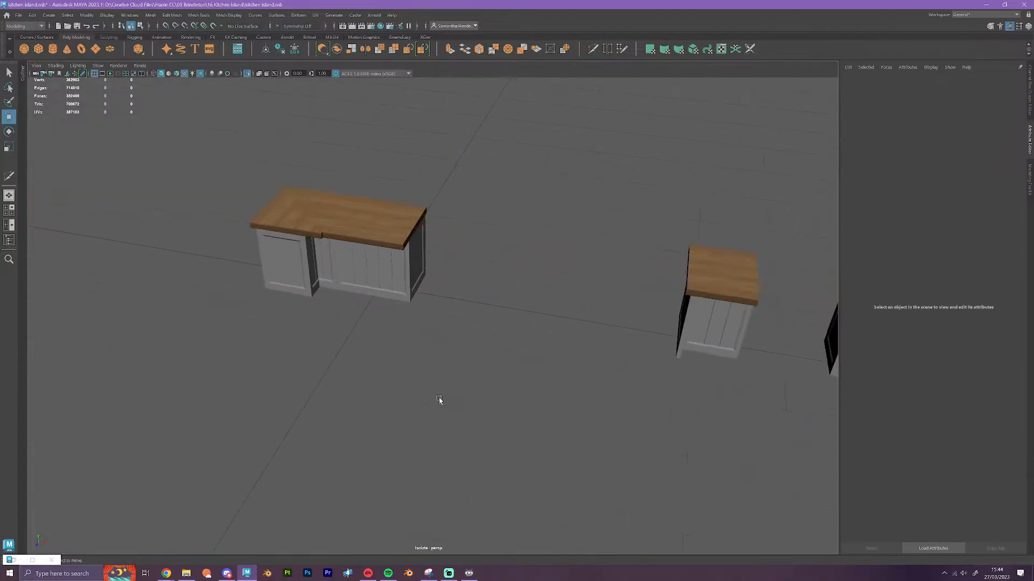
pyautogui.keyDown('alt'); pyautogui.moveTo(439, 400); pyautogui.dragTo(353, 451); pyautogui.keyUp('alt')
pyautogui.scroll(6, 489, 396)
pyautogui.keyDown('alt'); pyautogui.moveTo(498, 408); pyautogui.dragTo(467, 389); pyautogui.keyUp('alt')
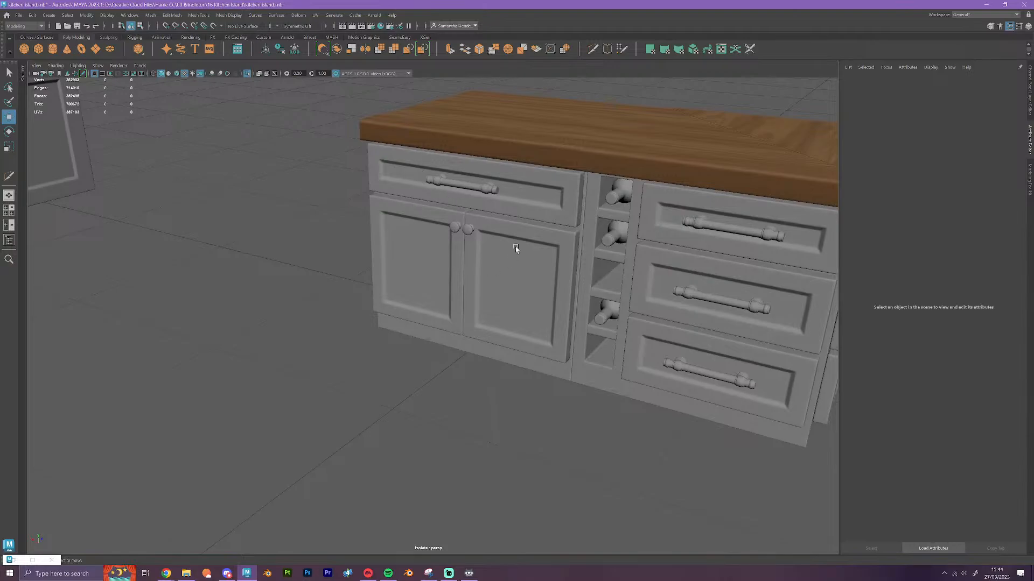
pyautogui.keyDown('alt'); pyautogui.moveTo(454, 173); pyautogui.dragTo(567, 364); pyautogui.keyUp('alt')
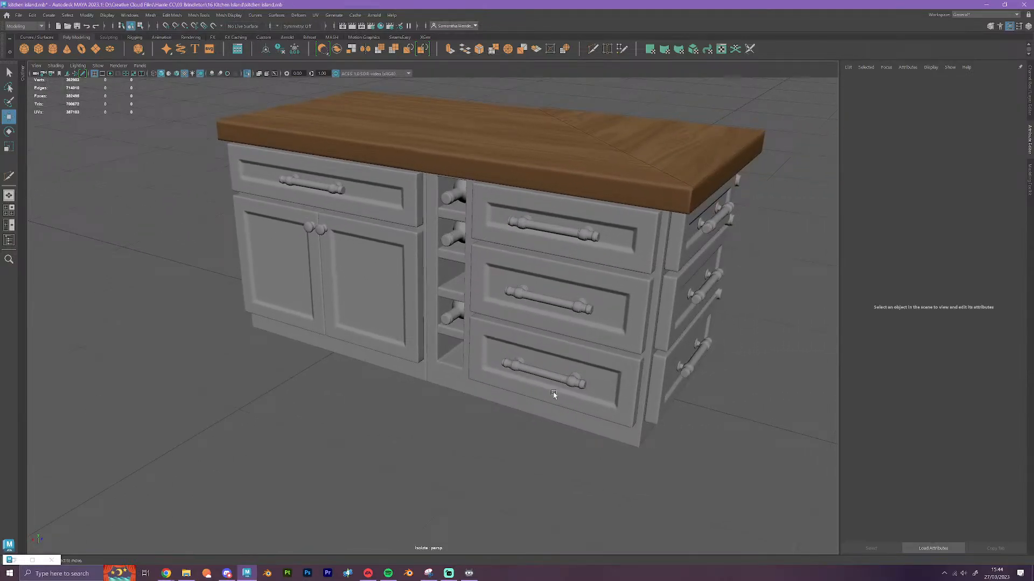
pyautogui.keyDown('alt'); pyautogui.moveTo(583, 386); pyautogui.dragTo(602, 402); pyautogui.keyUp('alt')
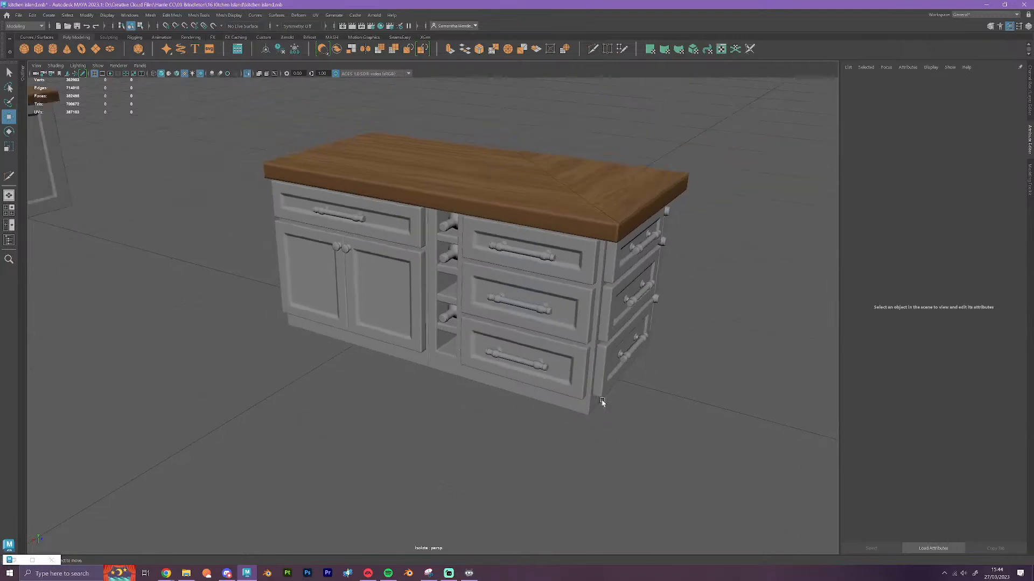
pyautogui.keyDown('alt'); pyautogui.moveTo(602, 402); pyautogui.dragTo(473, 438, button='right'); pyautogui.keyUp('alt')
pyautogui.keyDown('alt'); pyautogui.moveTo(431, 455); pyautogui.dragTo(473, 438); pyautogui.keyUp('alt')
pyautogui.keyDown('alt'); pyautogui.moveTo(422, 394); pyautogui.dragTo(608, 370, button='middle'); pyautogui.keyUp('alt')
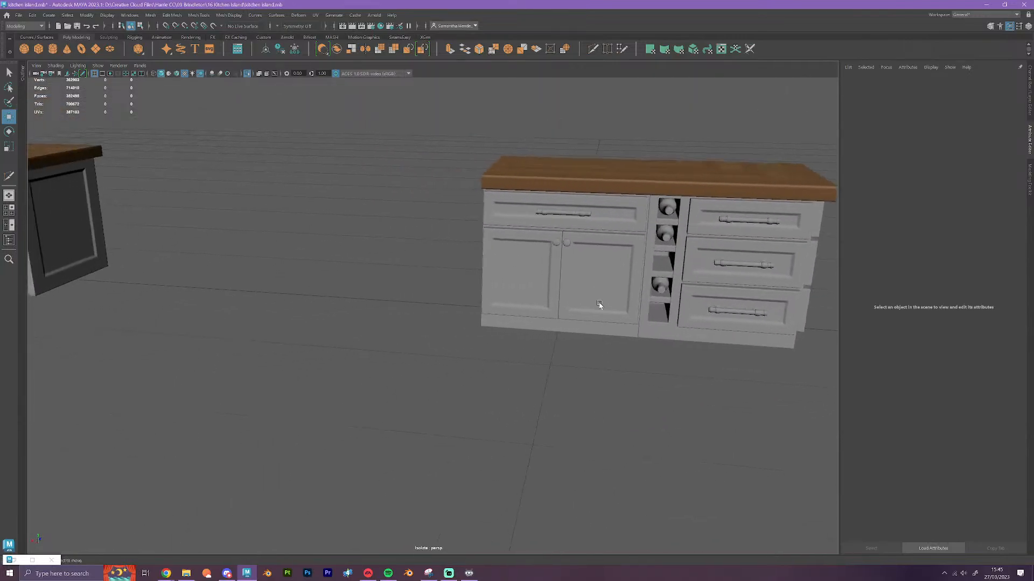
pyautogui.keyDown('alt'); pyautogui.moveTo(494, 231); pyautogui.dragTo(530, 311); pyautogui.keyUp('alt')
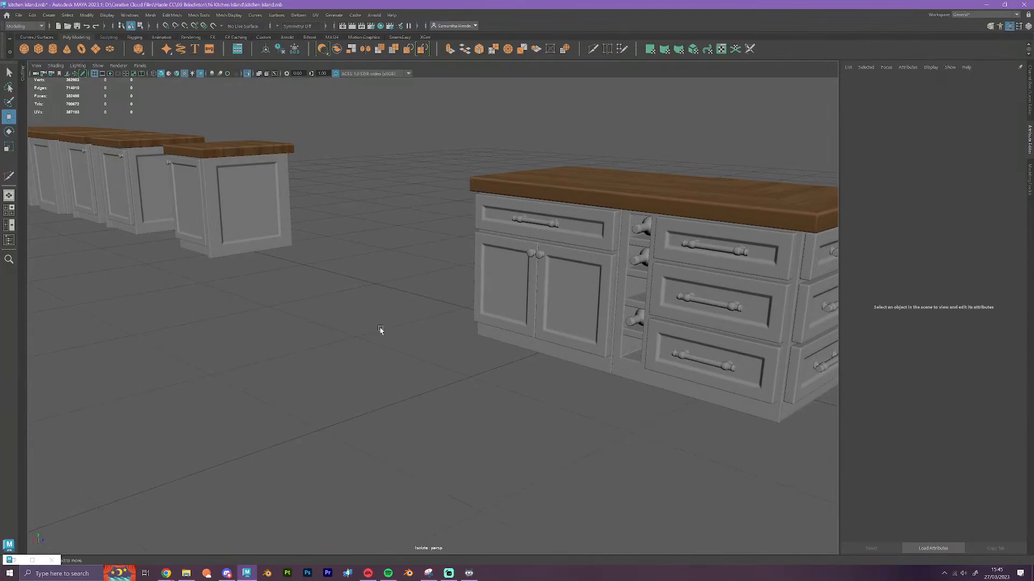
pyautogui.keyDown('alt'); pyautogui.moveTo(380, 330); pyautogui.dragTo(612, 344, button='middle'); pyautogui.keyUp('alt')
pyautogui.keyDown('alt'); pyautogui.moveTo(611, 343); pyautogui.dragTo(399, 260, button='right'); pyautogui.keyUp('alt')
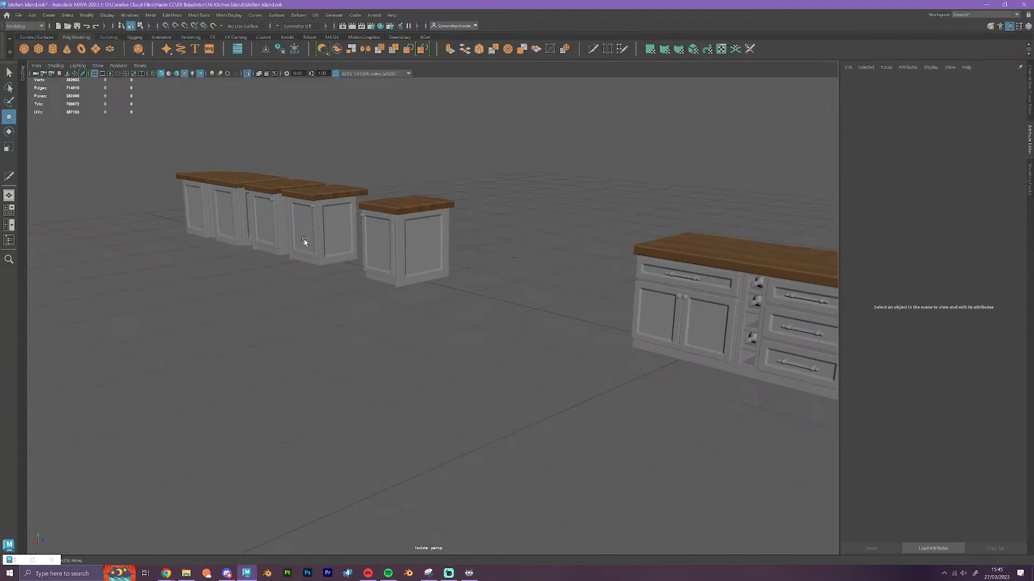
pyautogui.keyDown('alt'); pyautogui.moveTo(546, 345); pyautogui.dragTo(362, 339, button='middle'); pyautogui.keyUp('alt')
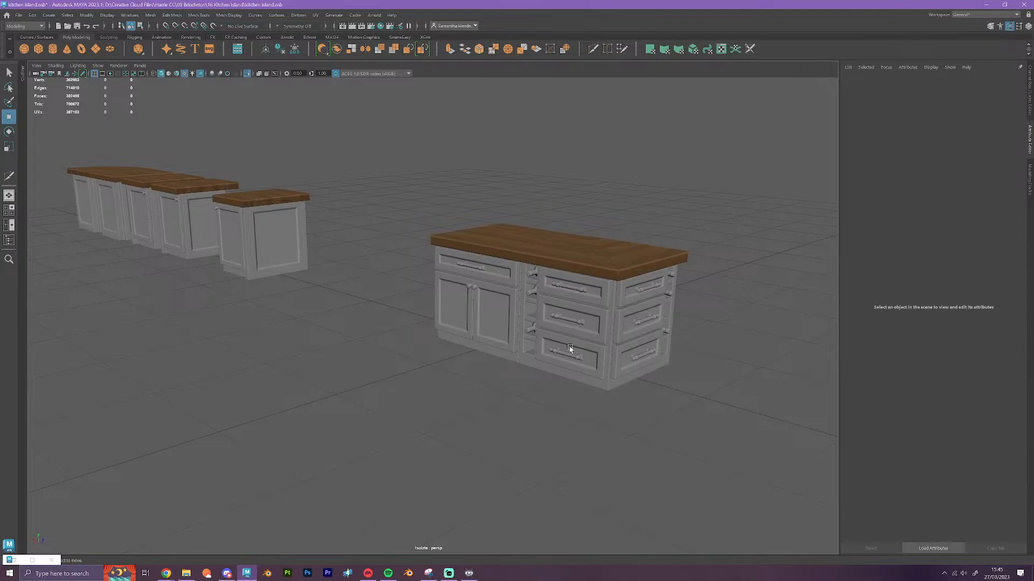
pyautogui.keyDown('alt'); pyautogui.moveTo(570, 350); pyautogui.dragTo(586, 412, button='right'); pyautogui.keyUp('alt')
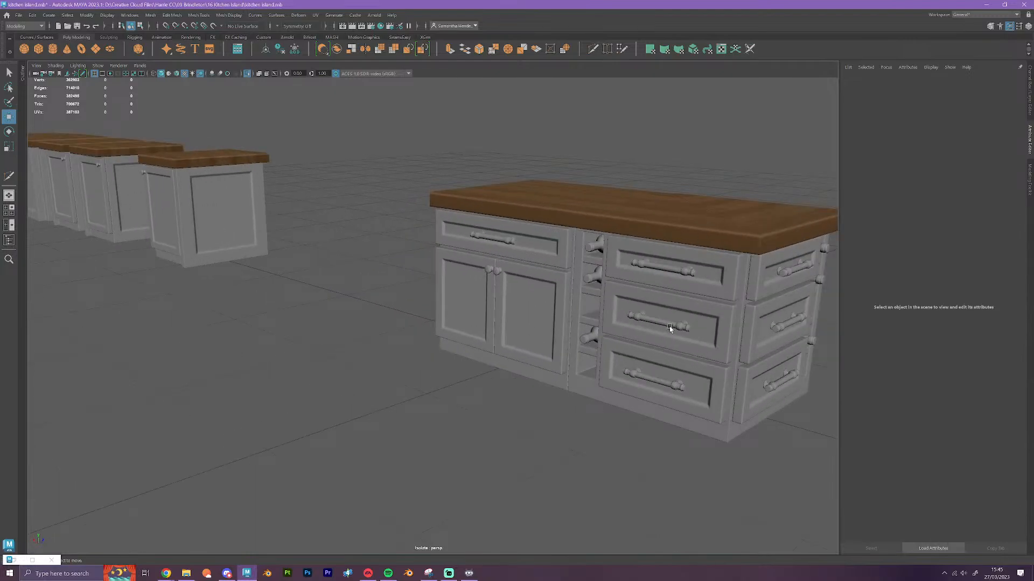
# Check which island parts are combined by selecting the drawer and wine rack unit, followed by the door fronts
pyautogui.click(678, 327)
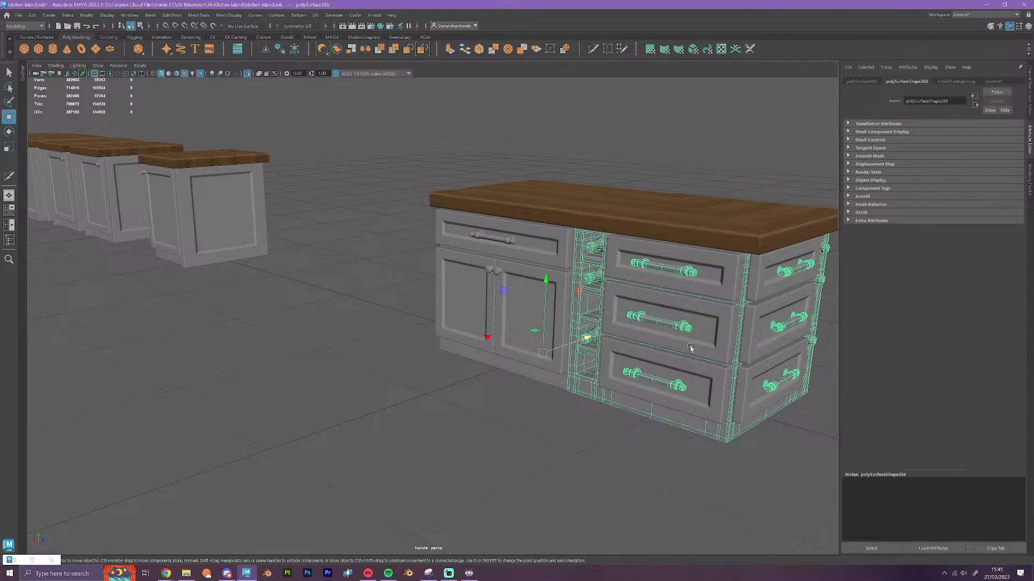
pyautogui.click(514, 286)
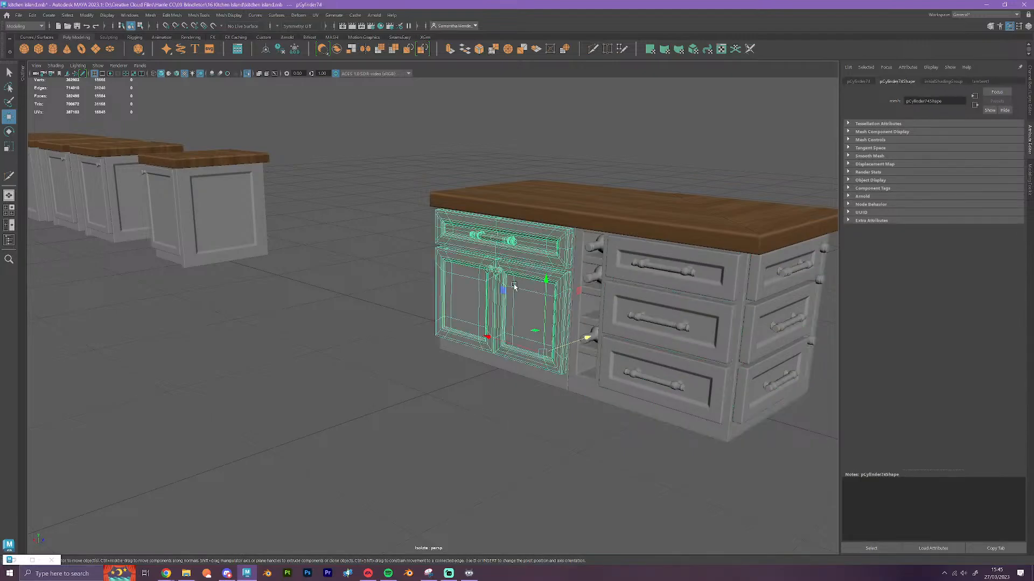
pyautogui.keyDown('alt'); pyautogui.moveTo(519, 375); pyautogui.dragTo(597, 438); pyautogui.keyUp('alt')
pyautogui.click(657, 422)
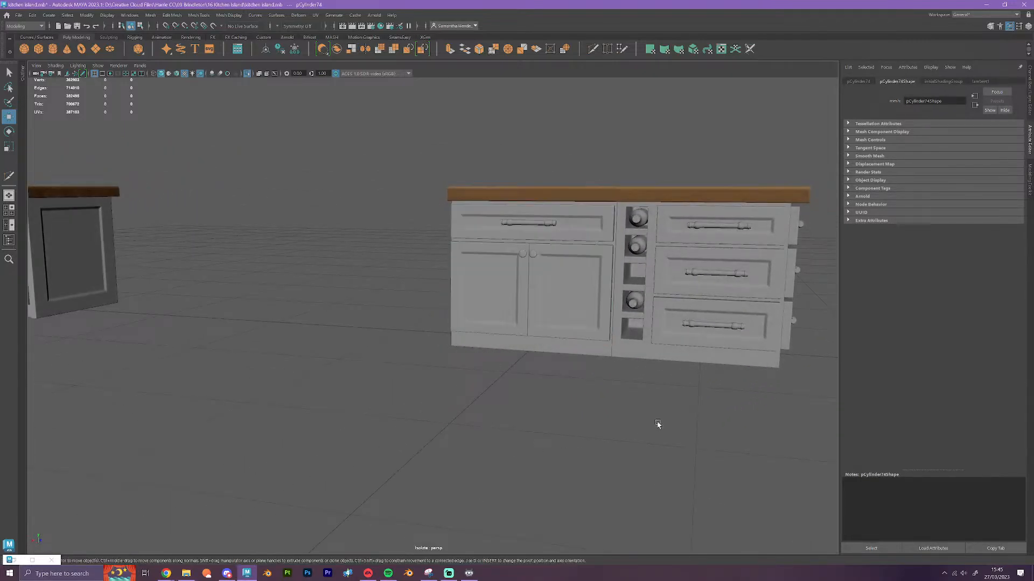
pyautogui.keyDown('alt'); pyautogui.moveTo(657, 422); pyautogui.dragTo(616, 409); pyautogui.keyUp('alt')
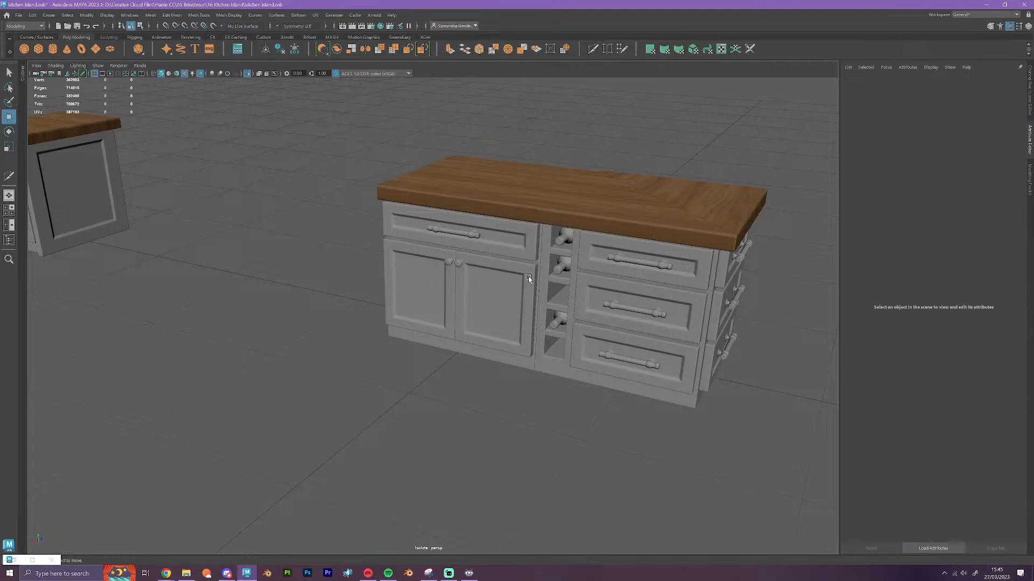
# Compare the curved end cabinet base with and without smooth mesh preview, and leave its preview off
pyautogui.scroll(-3, 542, 288)
pyautogui.moveTo(544, 320)
pyautogui.keyDown('alt'); pyautogui.mouseDown()
pyautogui.moveTo(505, 376)
pyautogui.moveTo(535, 302)
pyautogui.moveTo(582, 315)
pyautogui.moveTo(530, 312)
pyautogui.mouseUp(); pyautogui.keyUp('alt')
pyautogui.keyDown('alt'); pyautogui.moveTo(598, 339); pyautogui.dragTo(556, 397); pyautogui.keyUp('alt')
pyautogui.keyDown('alt'); pyautogui.moveTo(237, 260); pyautogui.dragTo(754, 364, button='middle'); pyautogui.keyUp('alt')
pyautogui.scroll(3, 423, 347)
pyautogui.moveTo(390, 357)
pyautogui.keyDown('alt'); pyautogui.mouseDown()
pyautogui.moveTo(434, 379)
pyautogui.moveTo(398, 370)
pyautogui.mouseUp(); pyautogui.keyUp('alt')
pyautogui.click(263, 372)
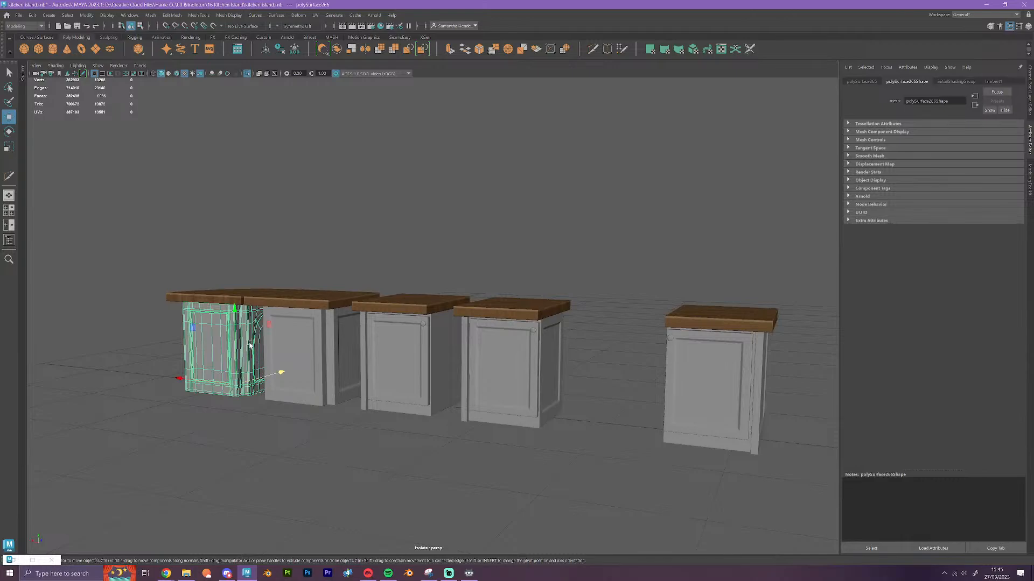
pyautogui.press('1')
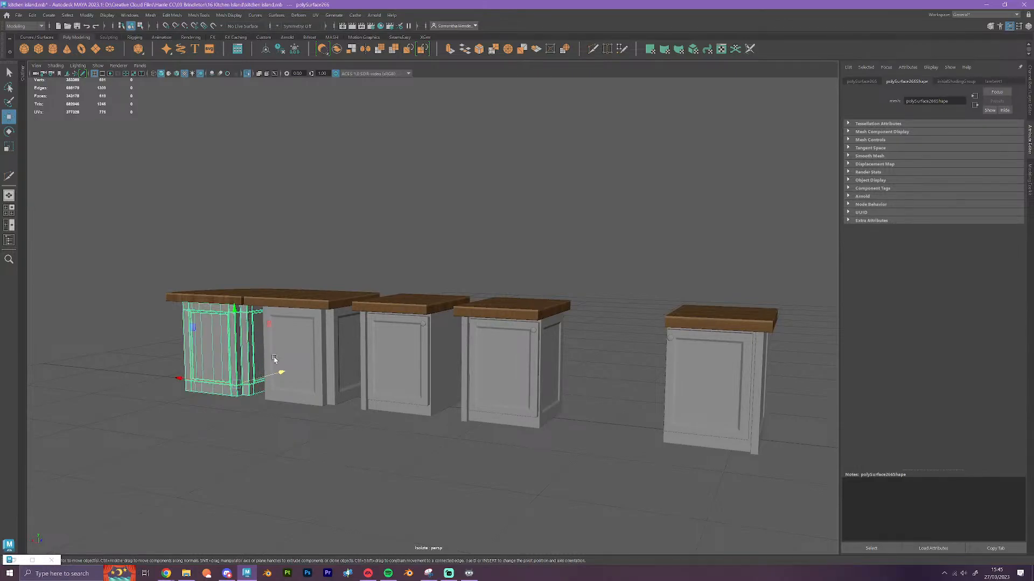
pyautogui.press('3')
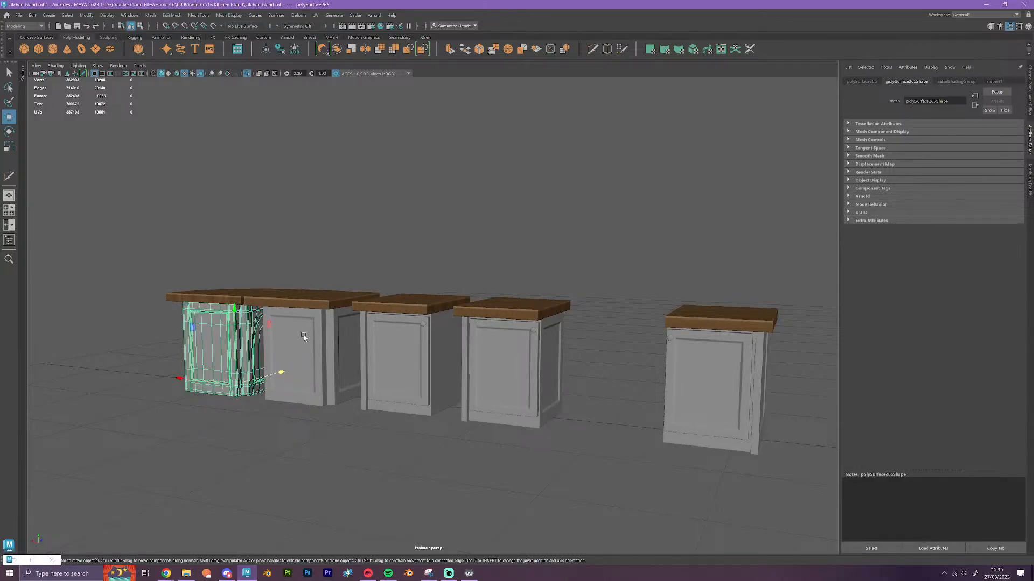
pyautogui.press('1')
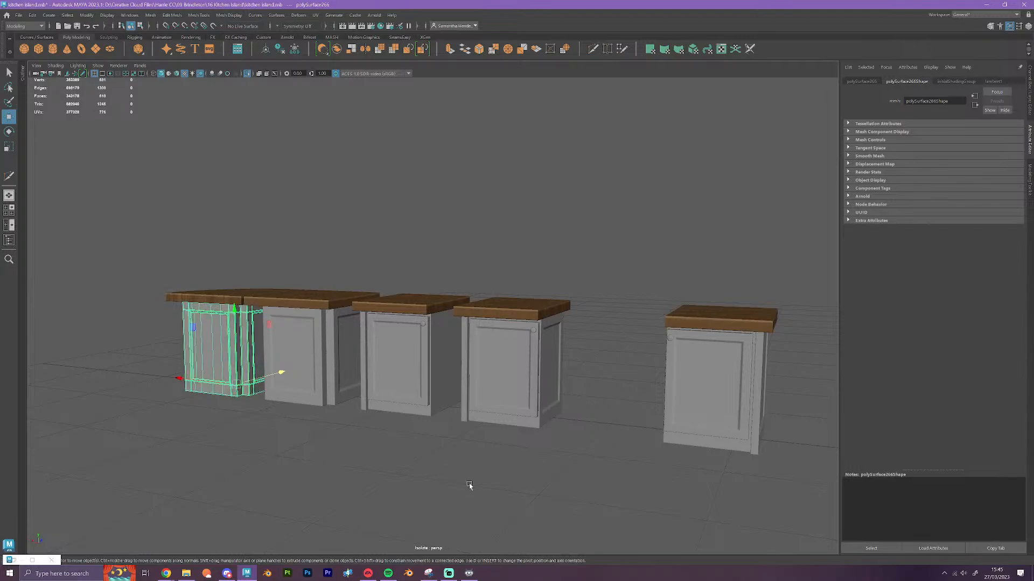
pyautogui.click(469, 485)
# Move the mitred corner countertop section off the island's drawer end with grid snapping to expose the cabinet interior
pyautogui.scroll(-2, 496, 489)
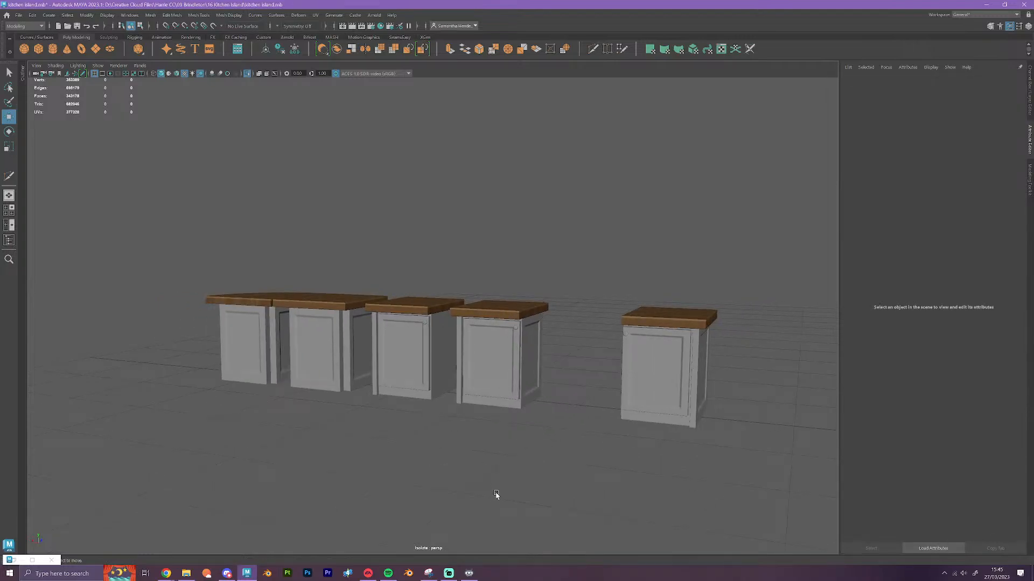
pyautogui.keyDown('alt'); pyautogui.moveTo(491, 492); pyautogui.dragTo(487, 503); pyautogui.keyUp('alt')
pyautogui.keyDown('alt'); pyautogui.moveTo(599, 478); pyautogui.dragTo(480, 391); pyautogui.keyUp('alt')
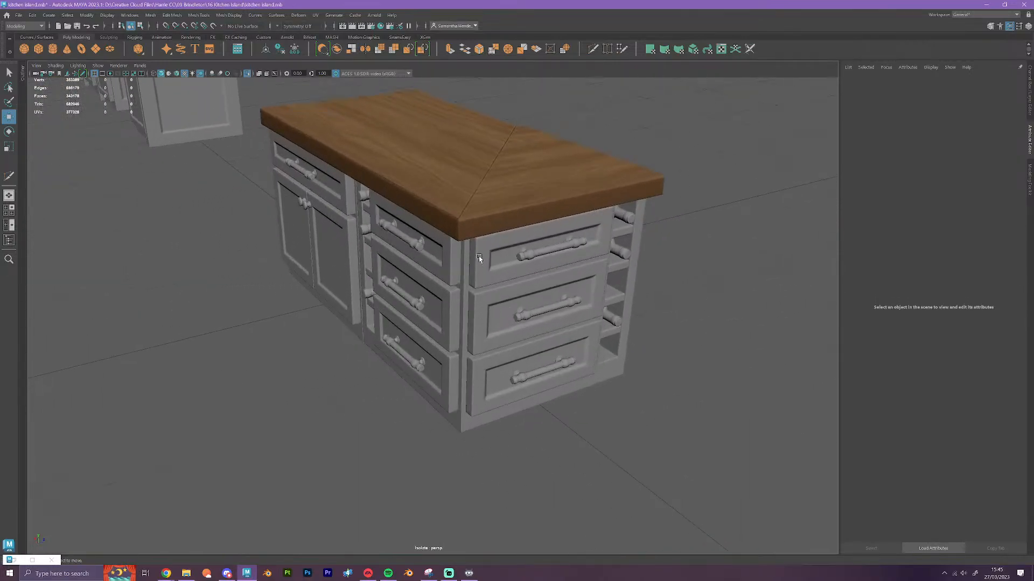
pyautogui.click(517, 183)
pyautogui.keyDown('alt'); pyautogui.moveTo(548, 253); pyautogui.dragTo(524, 363); pyautogui.keyUp('alt')
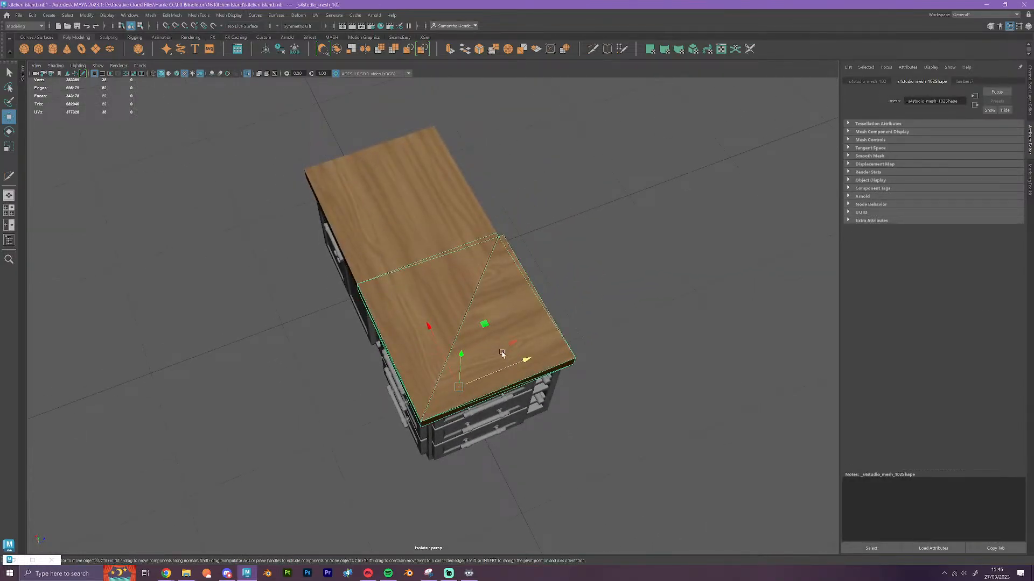
pyautogui.press('x')
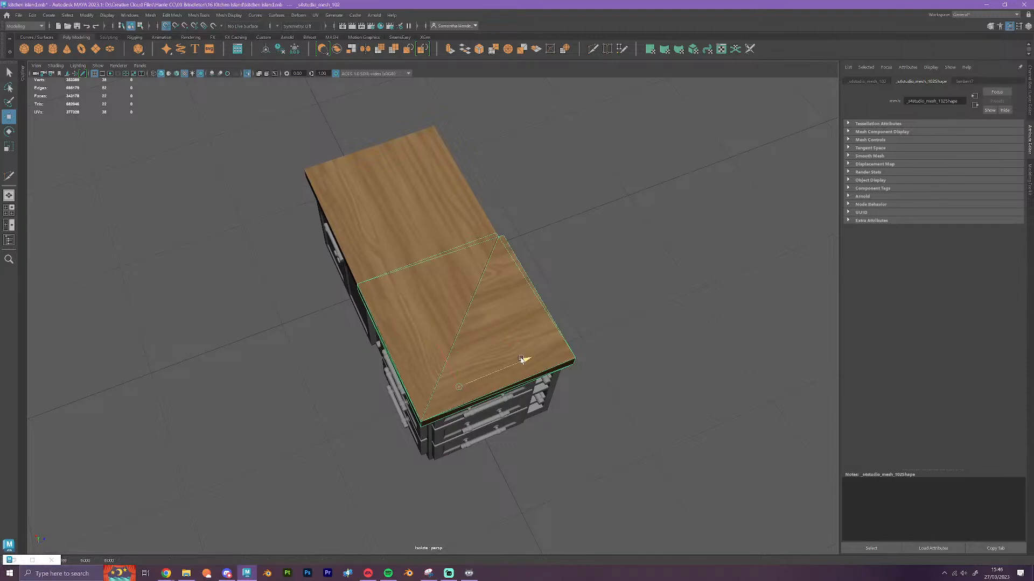
pyautogui.moveTo(521, 359); pyautogui.dragTo(923, 216)
pyautogui.scroll(3, 583, 404)
pyautogui.scroll(1, 583, 404)
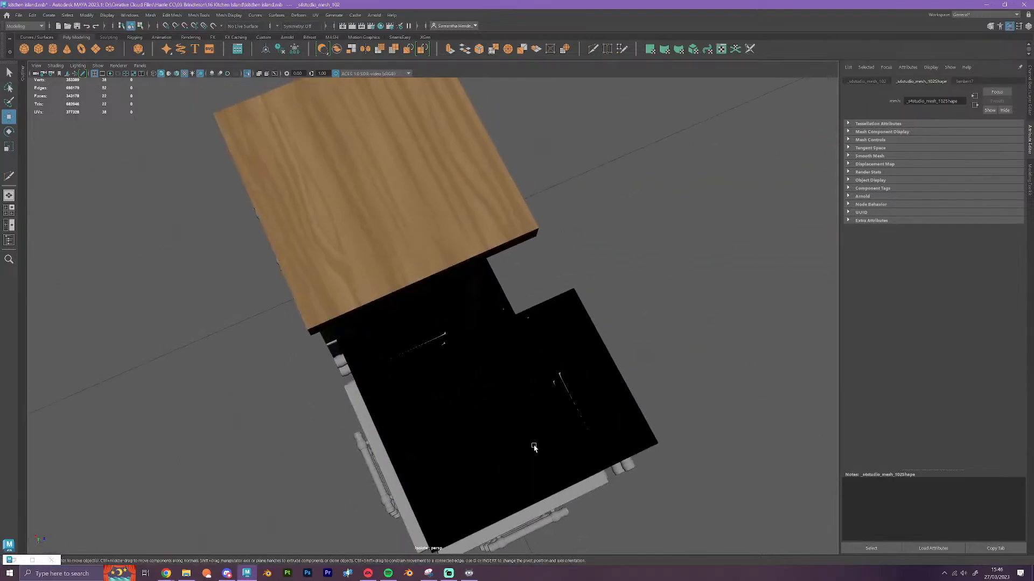
# Examine the corner drawer unit's mesh inside and around its recessed corner with smooth mesh preview off
pyautogui.click(535, 447)
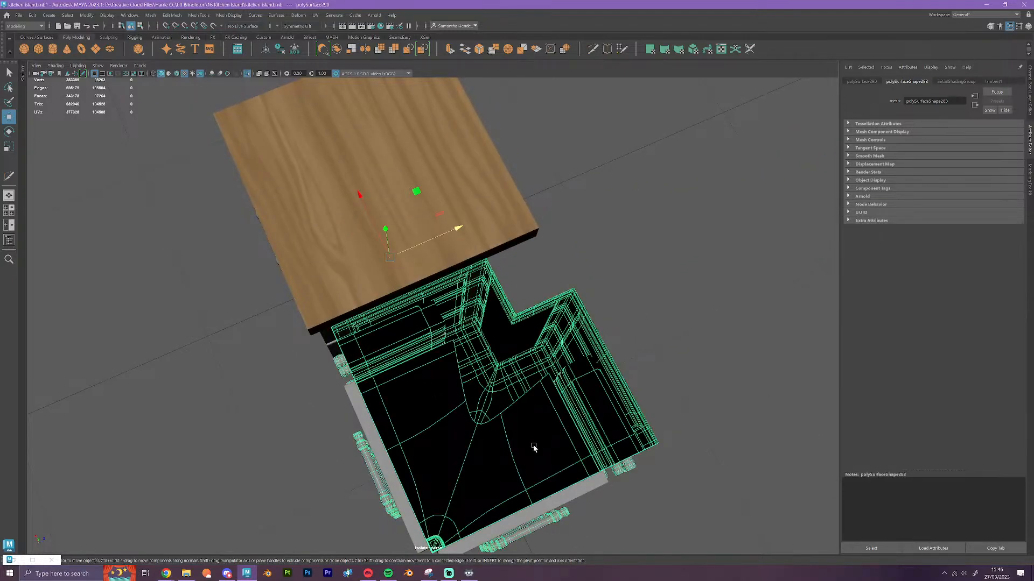
pyautogui.scroll(5, 533, 446)
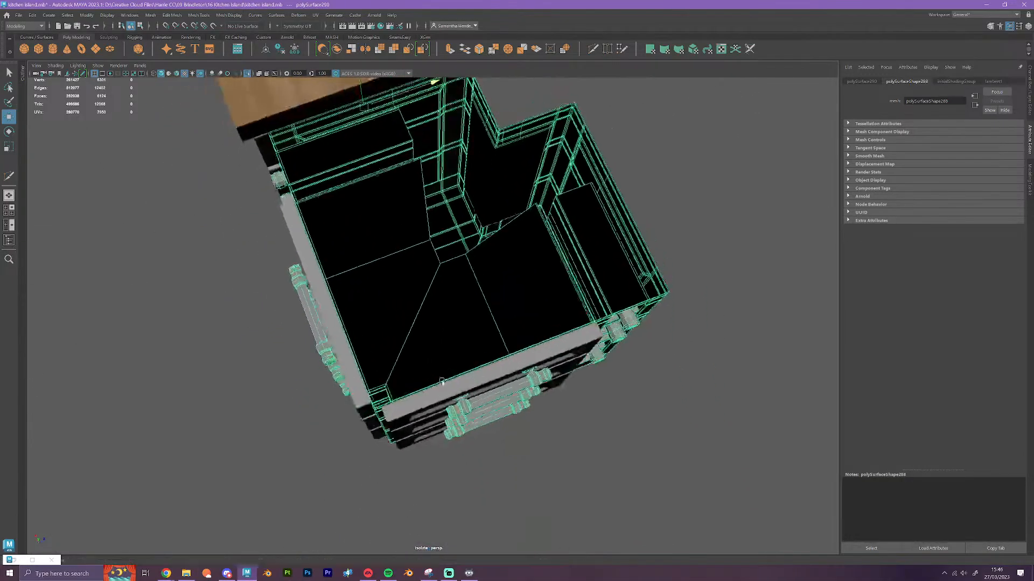
pyautogui.keyDown('alt'); pyautogui.moveTo(442, 381); pyautogui.dragTo(379, 393); pyautogui.keyUp('alt')
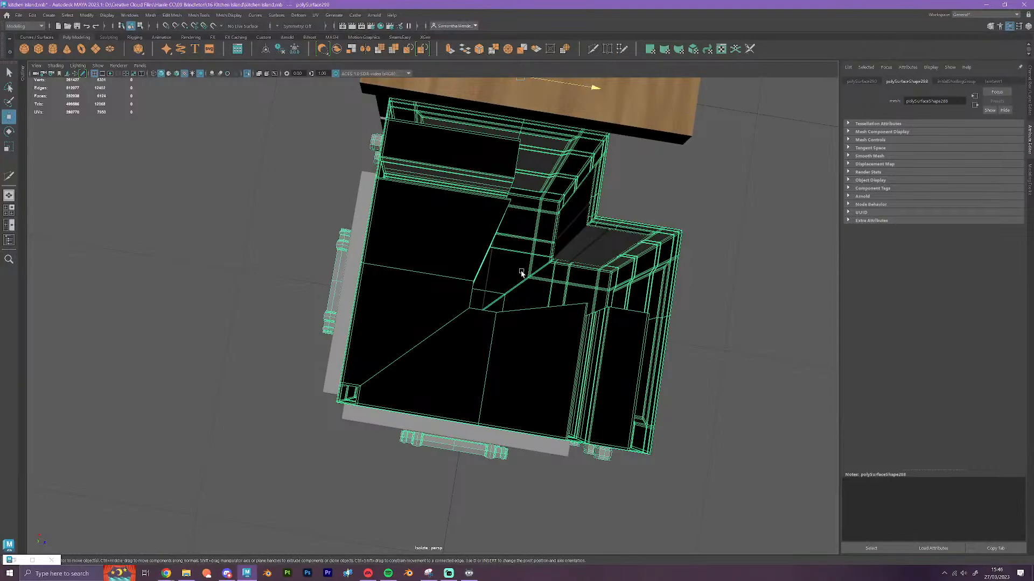
pyautogui.keyDown('alt'); pyautogui.moveTo(468, 431); pyautogui.dragTo(472, 372); pyautogui.keyUp('alt')
pyautogui.scroll(5, 473, 371)
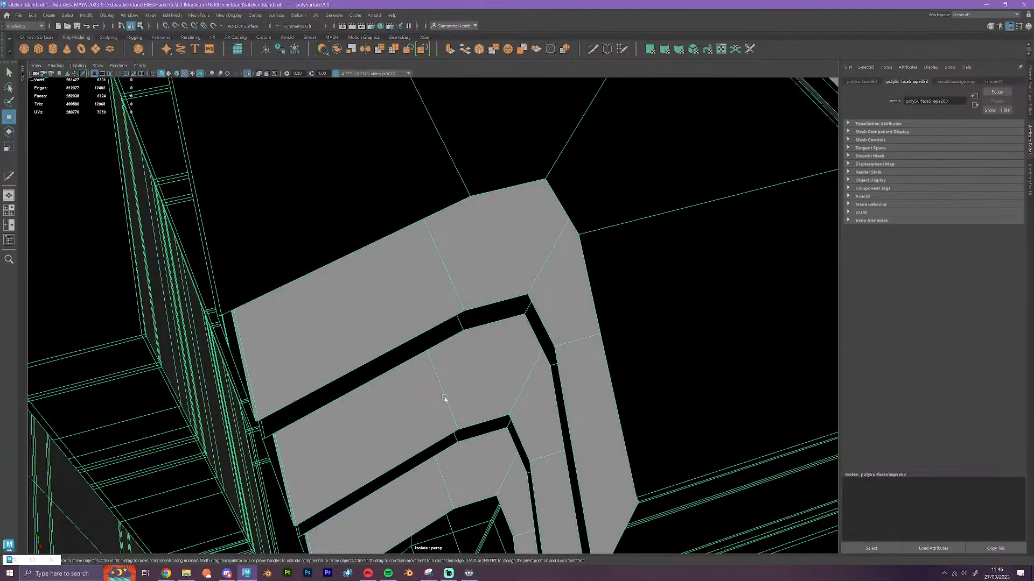
pyautogui.keyDown('alt'); pyautogui.moveTo(459, 434); pyautogui.dragTo(508, 445); pyautogui.keyUp('alt')
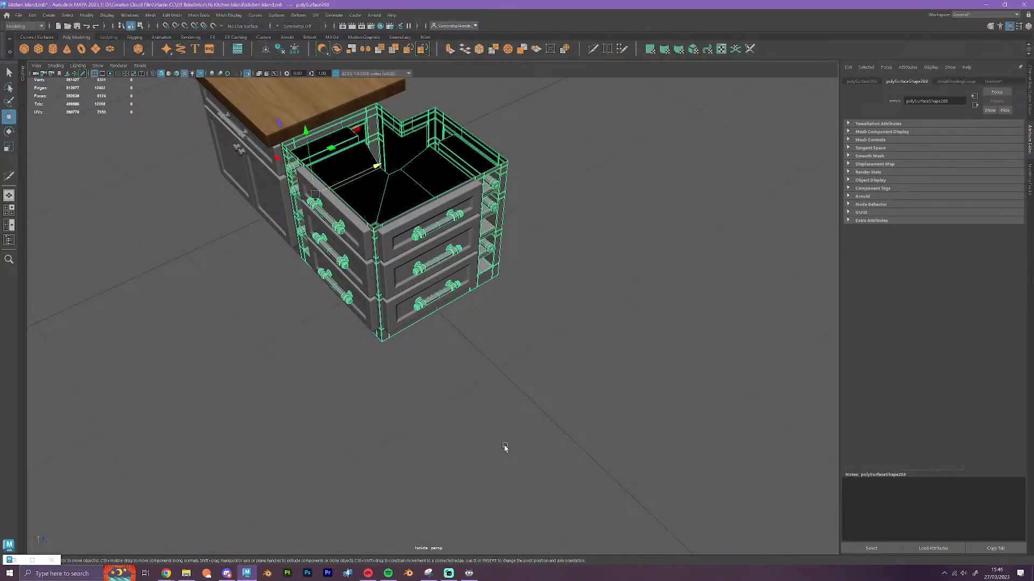
# Move the mitred corner countertop section back onto the island's drawer end with grid snapping, and clear the selection
pyautogui.scroll(-5, 496, 422)
pyautogui.click(587, 153)
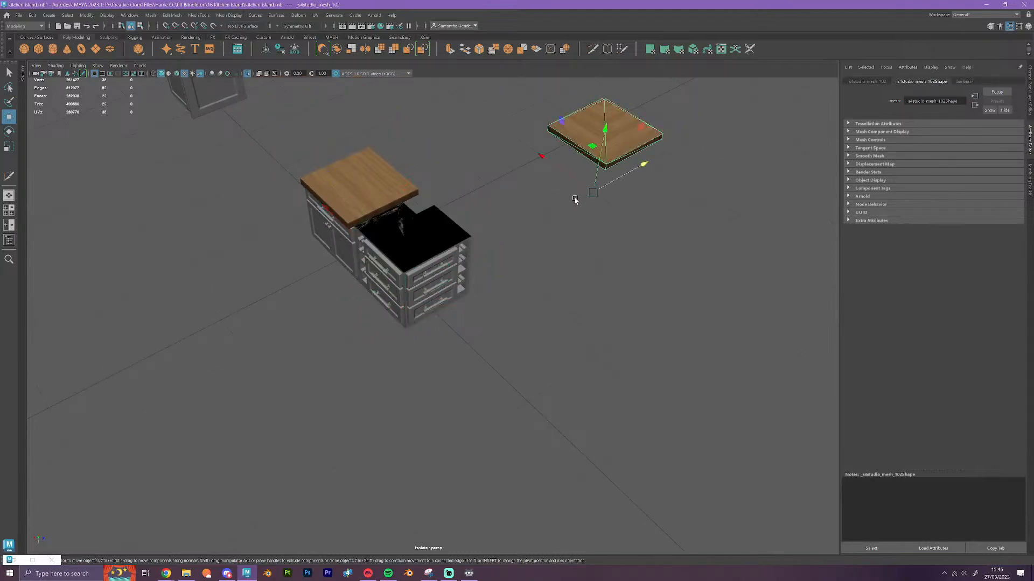
pyautogui.press('x')
pyautogui.moveTo(644, 164); pyautogui.dragTo(415, 296)
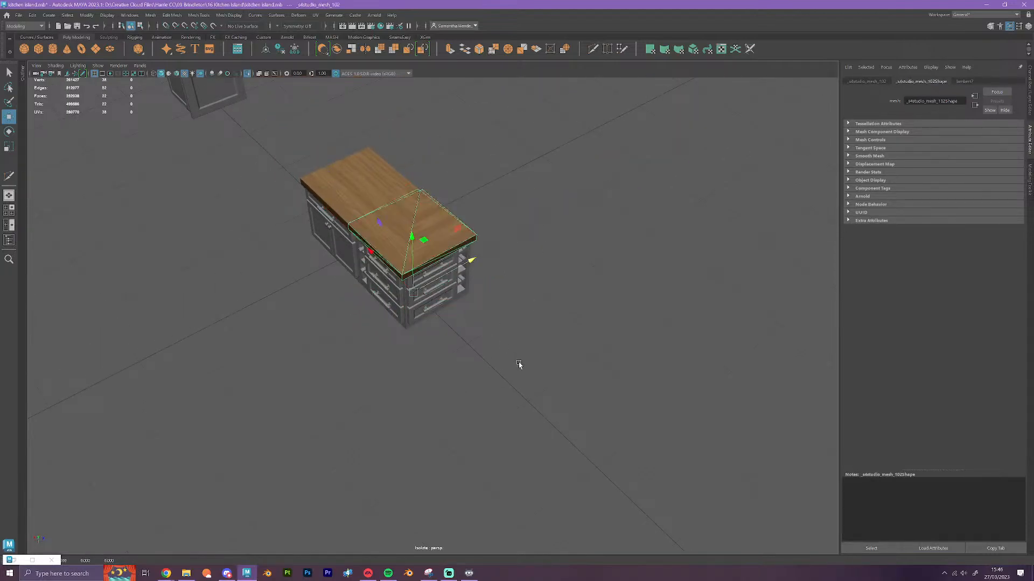
pyautogui.scroll(4, 454, 388)
pyautogui.keyDown('alt'); pyautogui.moveTo(454, 387); pyautogui.dragTo(446, 421); pyautogui.keyUp('alt')
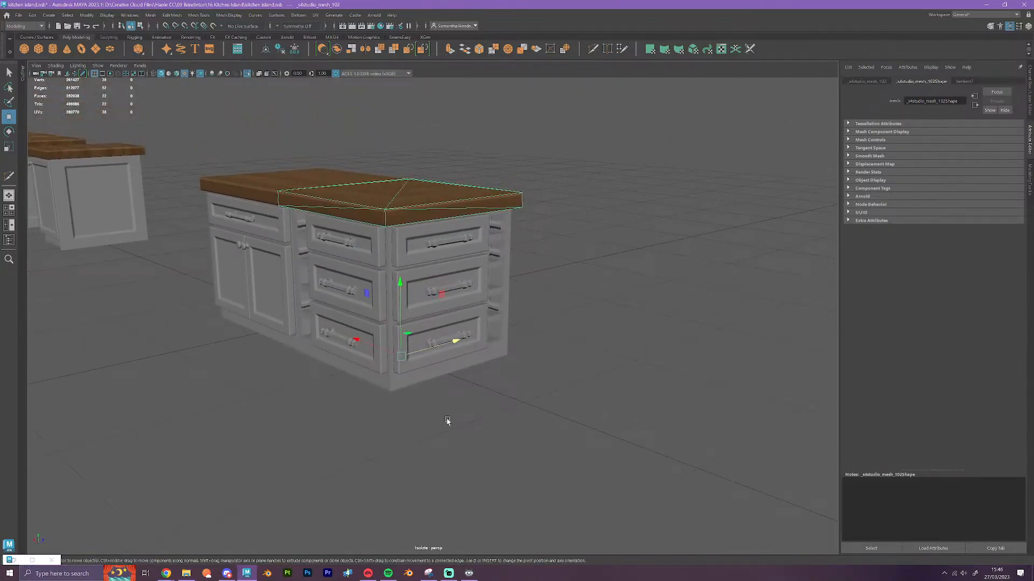
pyautogui.click(448, 421)
# Turn on smooth mesh preview for the island's door cabinet and corner drawer unit, and deselect them
pyautogui.keyDown('alt'); pyautogui.moveTo(450, 450); pyautogui.dragTo(450, 415); pyautogui.keyUp('alt')
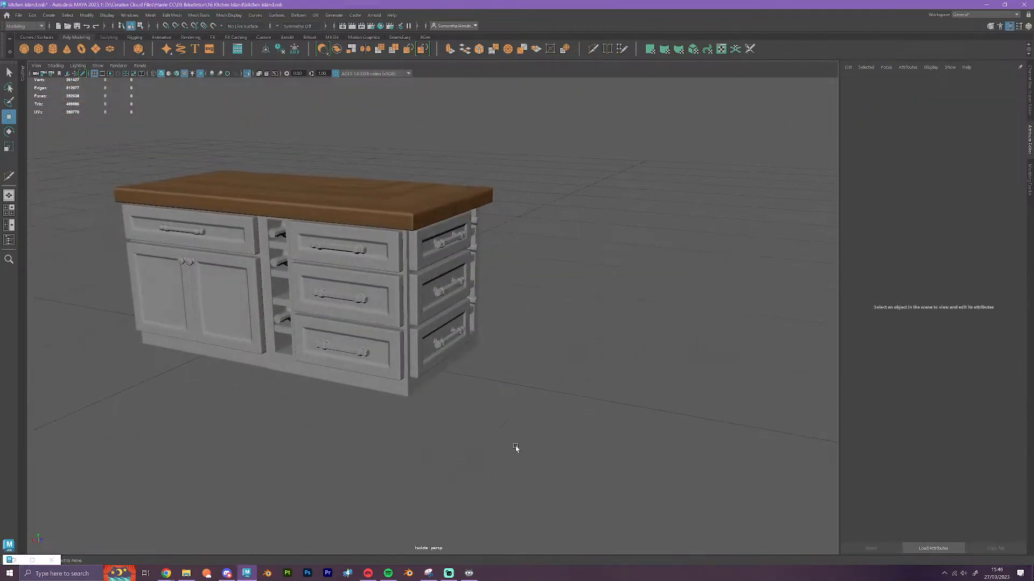
pyautogui.click(211, 237)
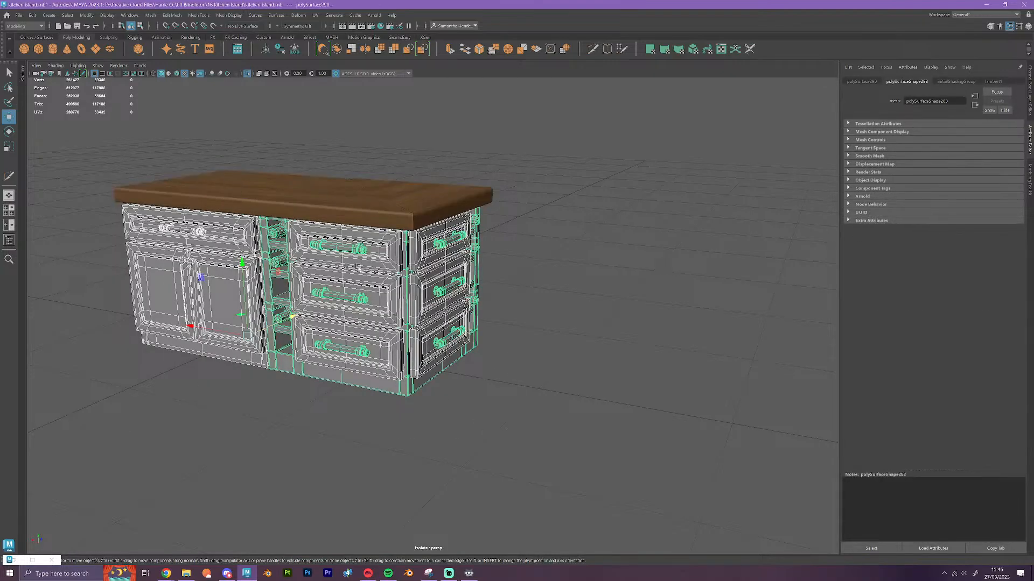
pyautogui.press('3')
pyautogui.click(508, 406)
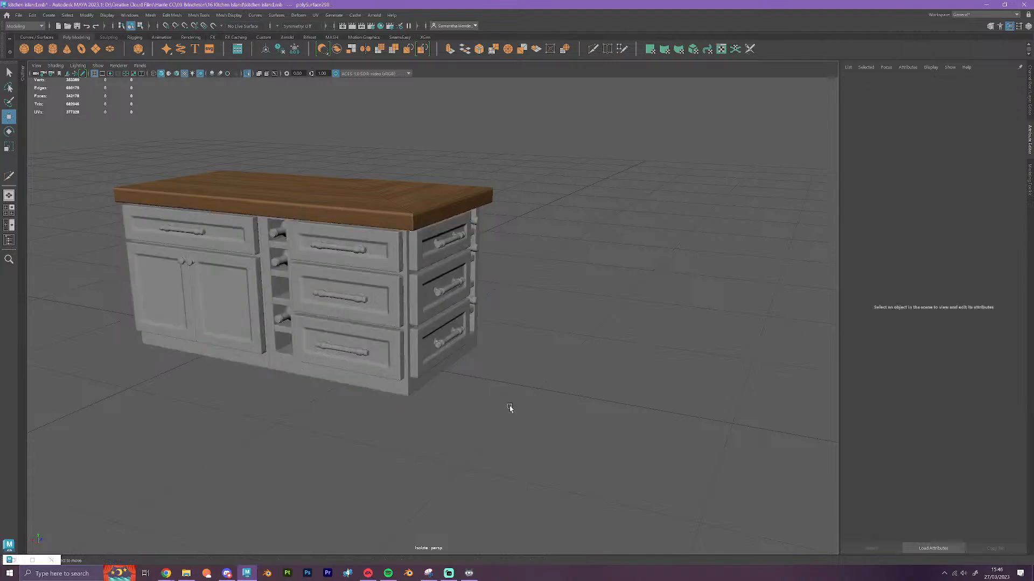
# Examine the assembled island's front, including its doors, wine rack bottles and drawer handles
pyautogui.keyDown('alt'); pyautogui.moveTo(352, 441); pyautogui.dragTo(383, 441); pyautogui.keyUp('alt')
pyautogui.keyDown('alt'); pyautogui.moveTo(304, 395); pyautogui.dragTo(426, 381, button='middle'); pyautogui.keyUp('alt')
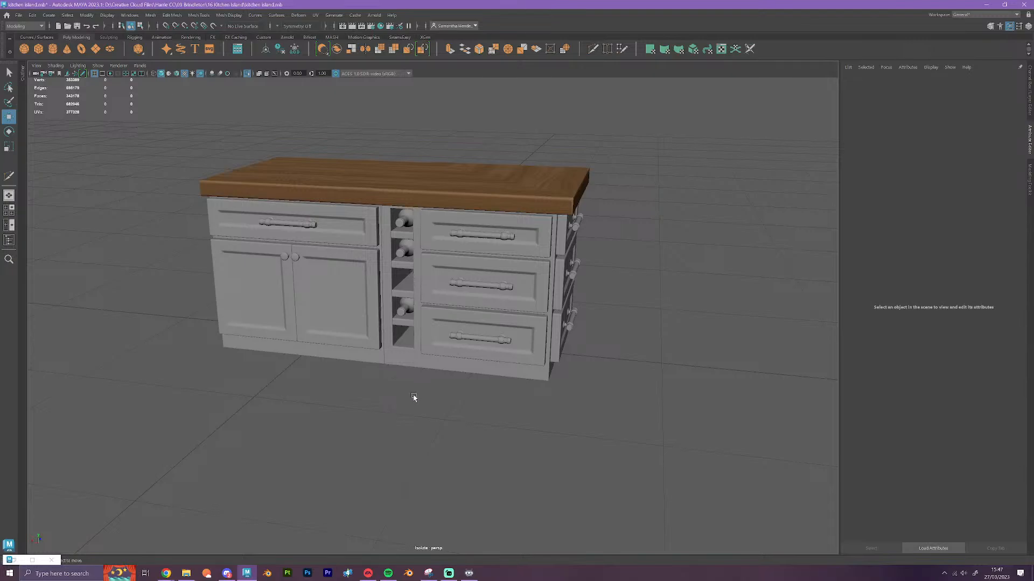
pyautogui.keyDown('alt'); pyautogui.moveTo(464, 432); pyautogui.dragTo(464, 438); pyautogui.keyUp('alt')
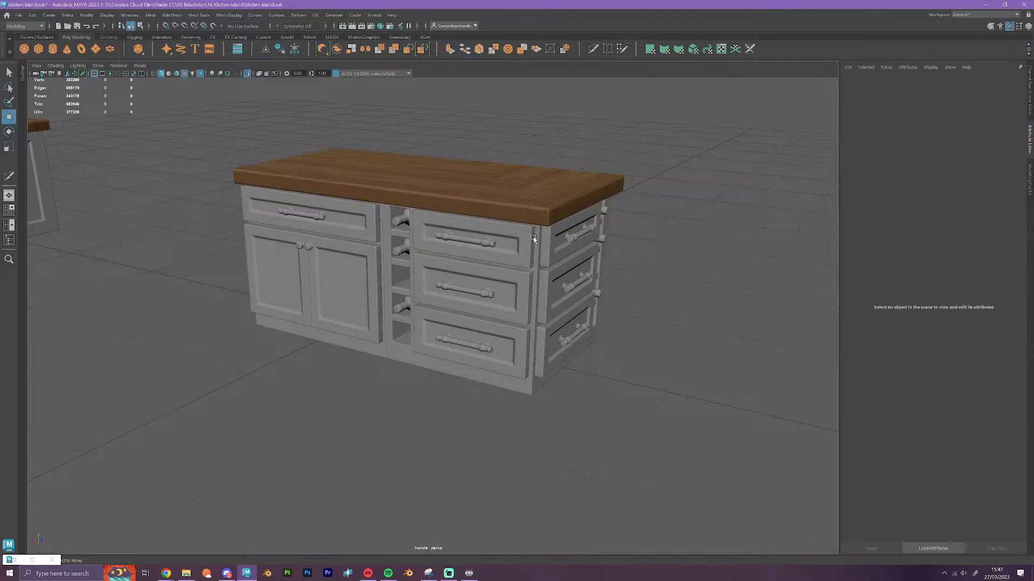
pyautogui.keyDown('alt'); pyautogui.moveTo(580, 281); pyautogui.dragTo(529, 423); pyautogui.keyUp('alt')
pyautogui.scroll(5, 524, 400)
pyautogui.scroll(4, 462, 382)
pyautogui.moveTo(390, 247)
pyautogui.keyDown('alt'); pyautogui.mouseDown()
pyautogui.moveTo(395, 274)
pyautogui.moveTo(380, 234)
pyautogui.mouseUp(); pyautogui.keyUp('alt')
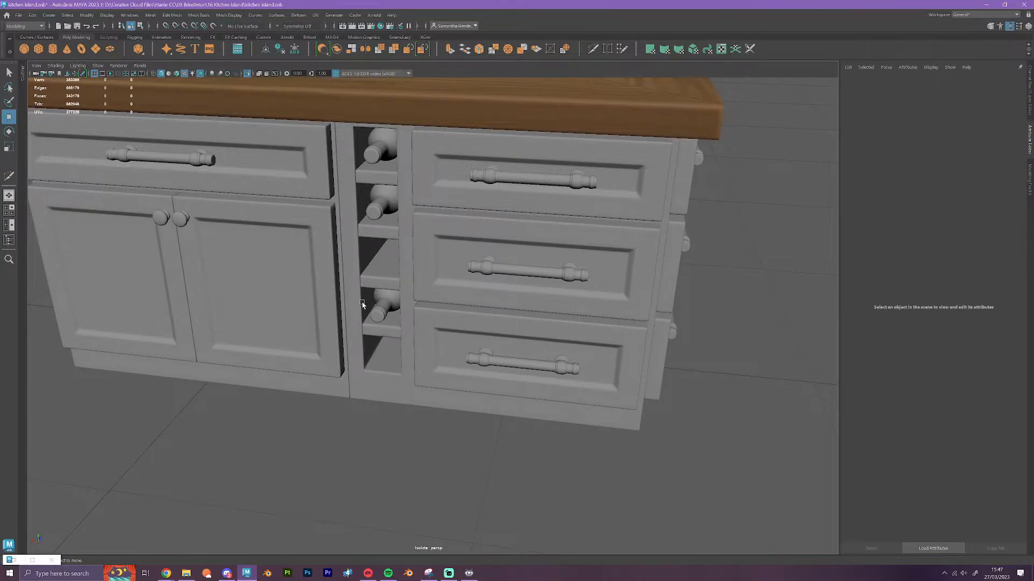
pyautogui.scroll(-4, 362, 307)
pyautogui.moveTo(575, 402)
pyautogui.keyDown('alt'); pyautogui.mouseDown()
pyautogui.moveTo(563, 422)
pyautogui.moveTo(556, 416)
pyautogui.moveTo(585, 415)
pyautogui.moveTo(579, 402)
pyautogui.mouseUp(); pyautogui.keyUp('alt')
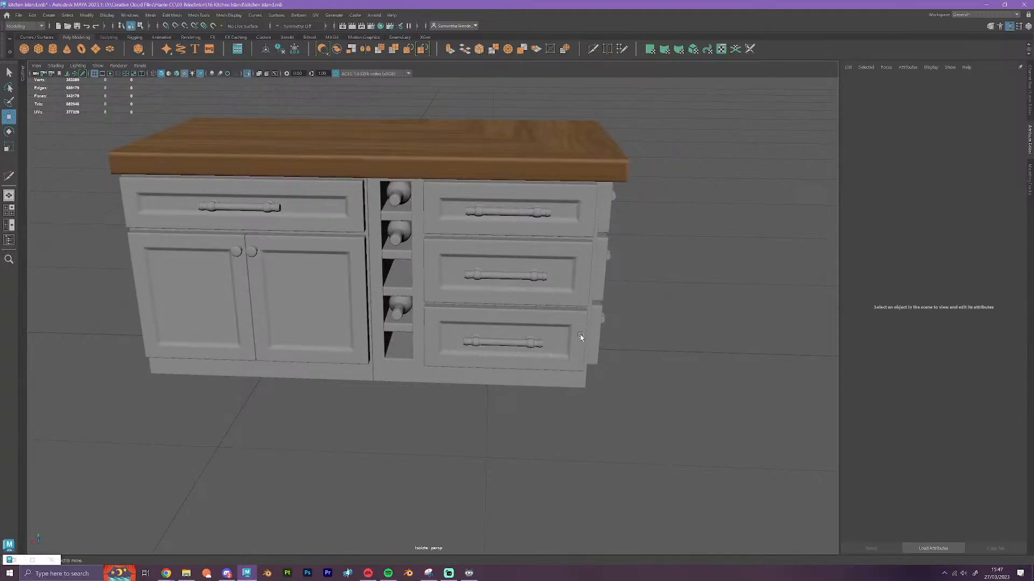
# Exit isolated view to show the island together with the rest of the kitchen set
pyautogui.scroll(-4, 545, 307)
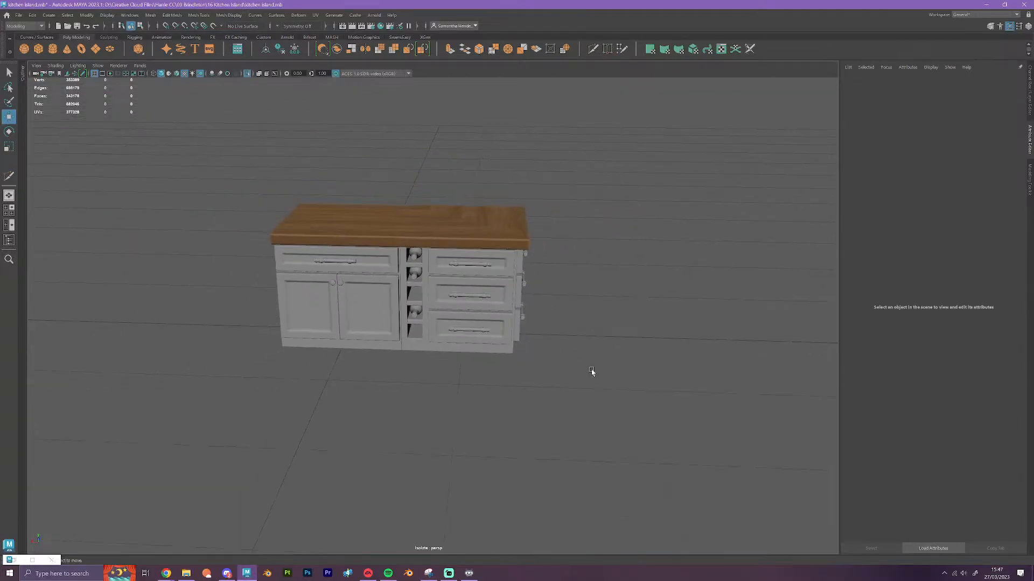
pyautogui.hotkey('ctrl', '1')
pyautogui.scroll(-7, 592, 371)
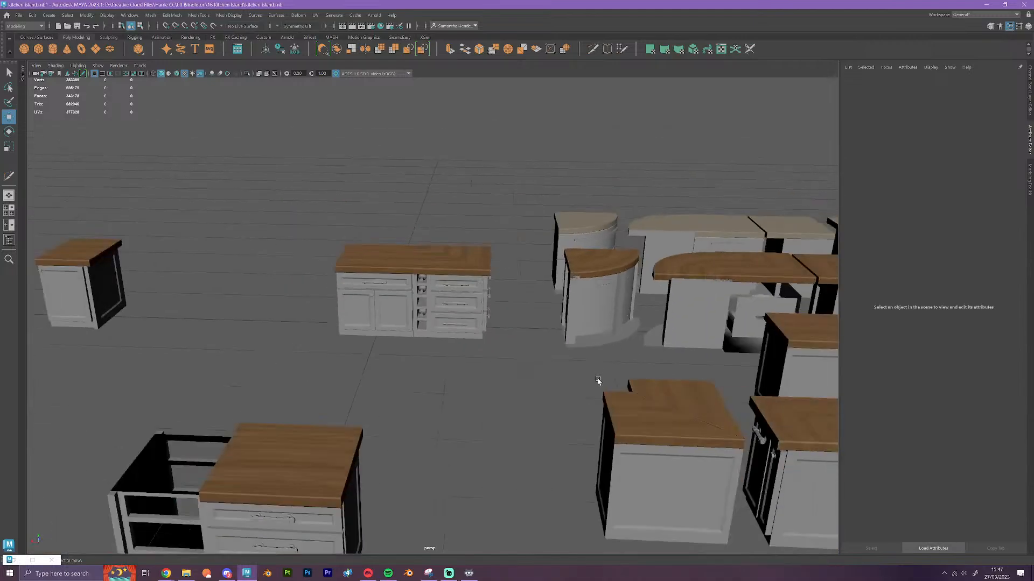
pyautogui.moveTo(500, 443)
pyautogui.keyDown('alt'); pyautogui.mouseDown()
pyautogui.moveTo(459, 447)
pyautogui.moveTo(499, 452)
pyautogui.mouseUp(); pyautogui.keyUp('alt')
pyautogui.scroll(4, 526, 372)
pyautogui.scroll(5, 526, 372)
pyautogui.keyDown('alt'); pyautogui.moveTo(521, 405); pyautogui.dragTo(498, 404); pyautogui.keyUp('alt')
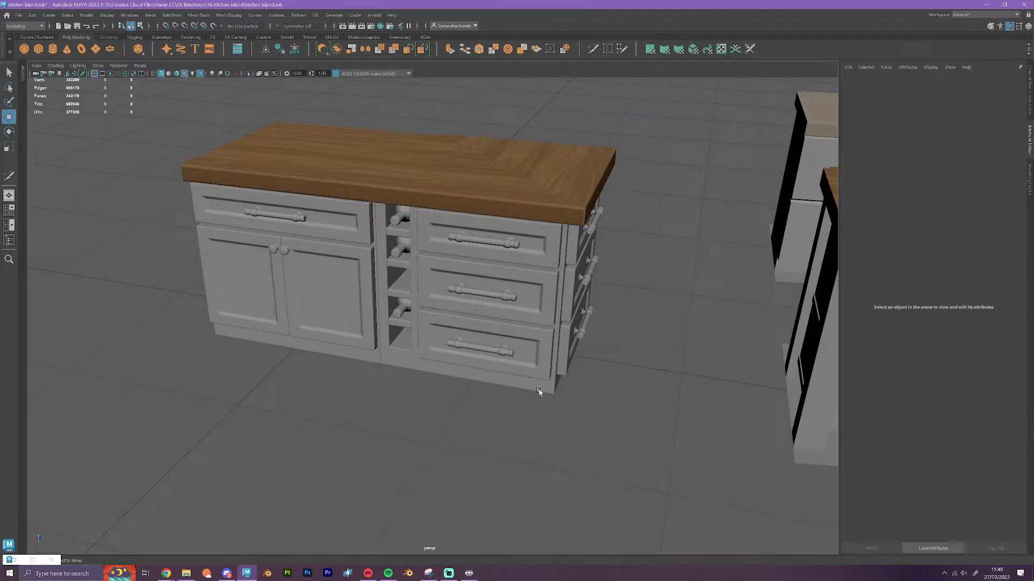
pyautogui.keyDown('alt'); pyautogui.moveTo(542, 393); pyautogui.dragTo(549, 388); pyautogui.keyUp('alt')
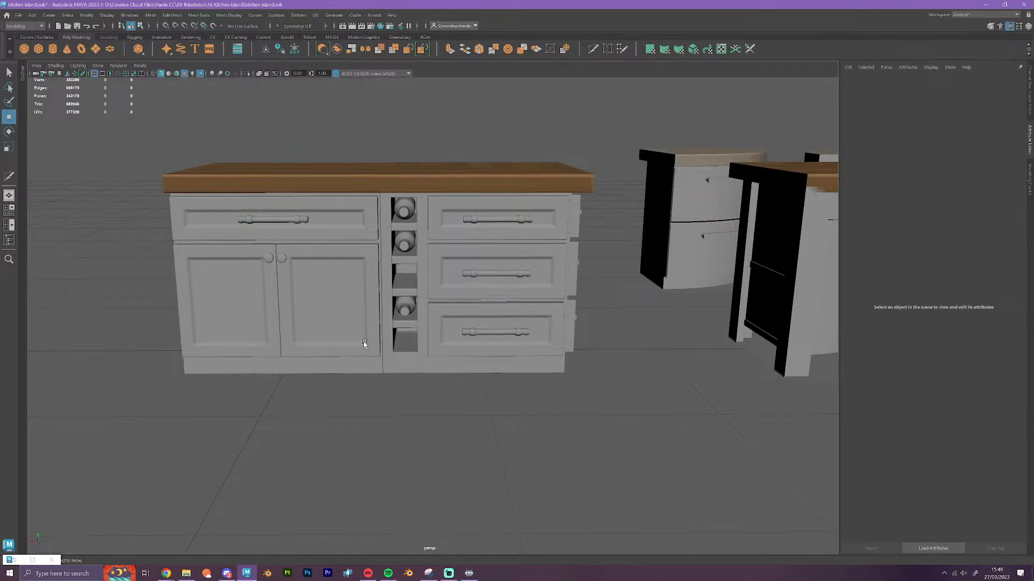
# Check which parts belong to the corner drawer and wine rack unit by selecting it, and clear the selection
pyautogui.scroll(-2, 403, 342)
pyautogui.keyDown('alt'); pyautogui.moveTo(404, 343); pyautogui.dragTo(419, 230); pyautogui.keyUp('alt')
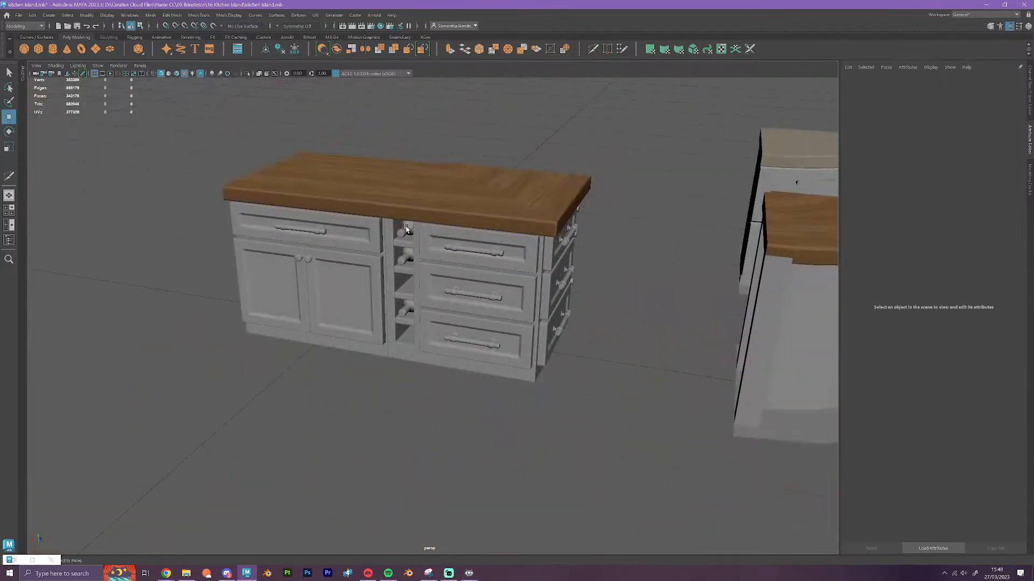
pyautogui.scroll(3, 403, 226)
pyautogui.click(387, 305)
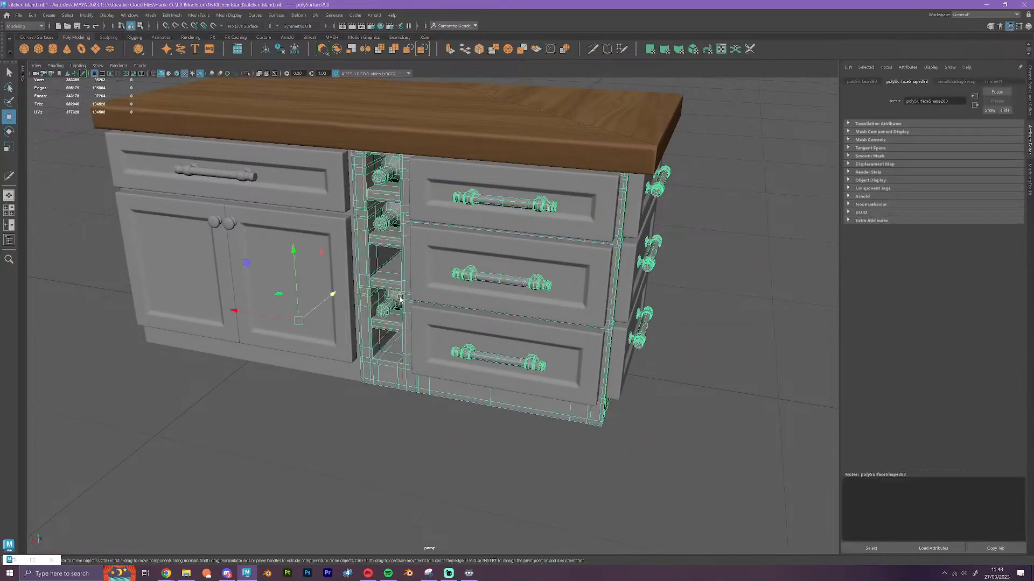
pyautogui.scroll(-3, 672, 397)
pyautogui.keyDown('alt'); pyautogui.moveTo(676, 397); pyautogui.dragTo(504, 415); pyautogui.keyUp('alt')
pyautogui.keyDown('alt'); pyautogui.moveTo(505, 415); pyautogui.dragTo(563, 417, button='middle'); pyautogui.keyUp('alt')
pyautogui.click(512, 399)
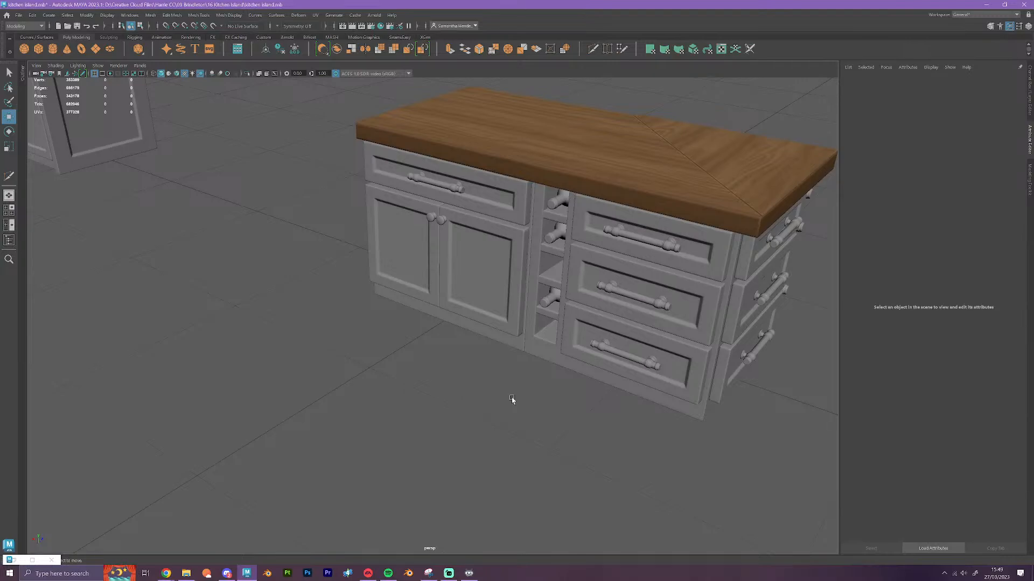
# Examine the island's panelled back, its recessed corner and side panel, and the seam between the cabinet modules
pyautogui.scroll(-2, 581, 393)
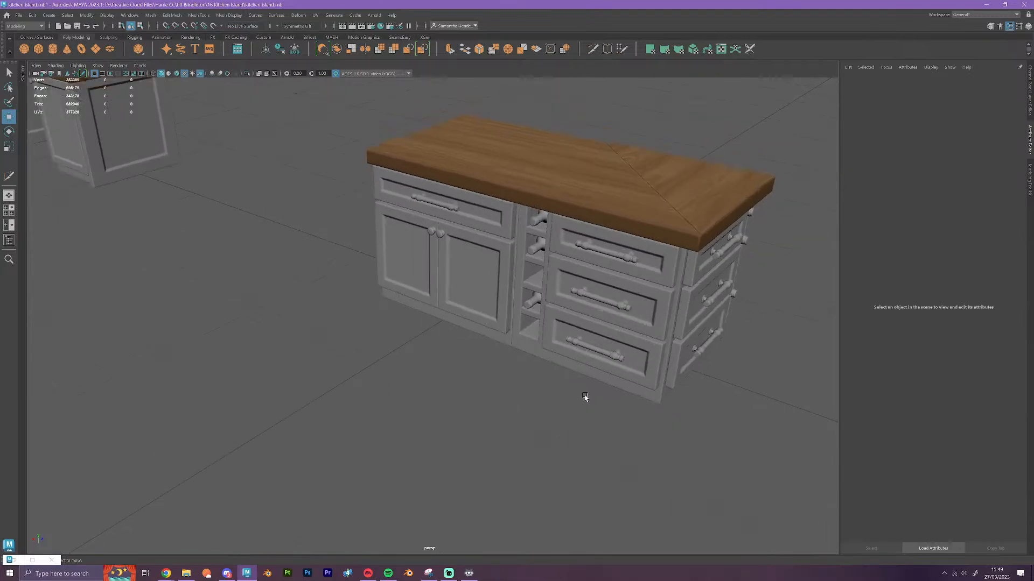
pyautogui.keyDown('alt'); pyautogui.moveTo(568, 399); pyautogui.dragTo(672, 415); pyautogui.keyUp('alt')
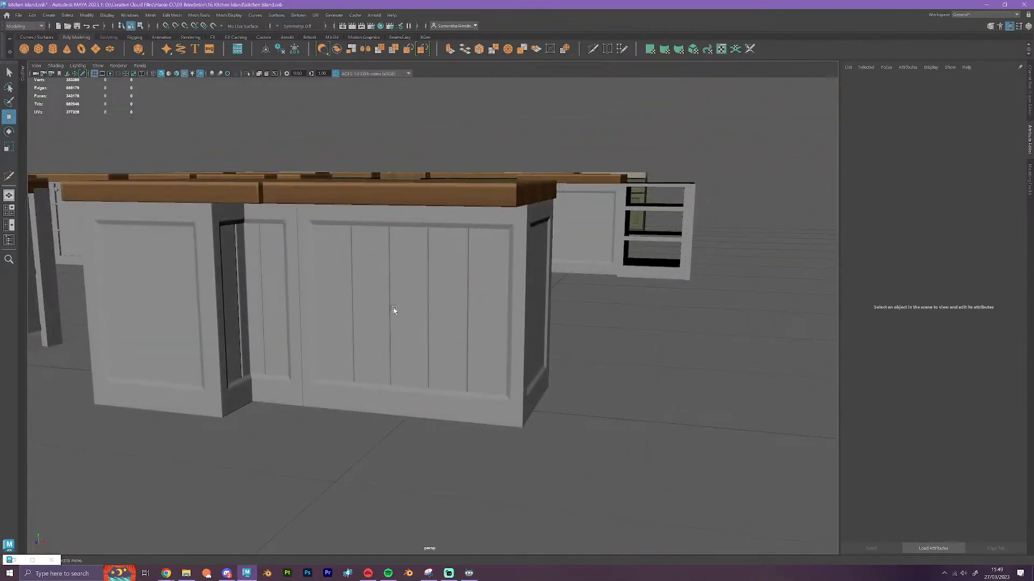
pyautogui.scroll(-6, 395, 310)
pyautogui.keyDown('alt'); pyautogui.moveTo(440, 316); pyautogui.dragTo(491, 353); pyautogui.keyUp('alt')
pyautogui.scroll(5, 507, 357)
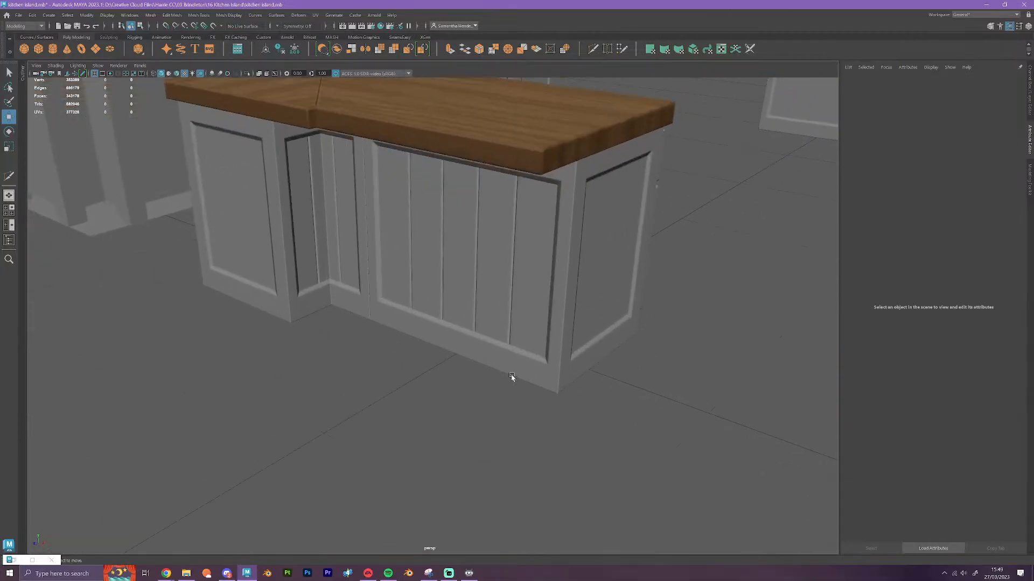
pyautogui.scroll(-5, 561, 214)
pyautogui.keyDown('alt'); pyautogui.moveTo(561, 214); pyautogui.dragTo(584, 229); pyautogui.keyUp('alt')
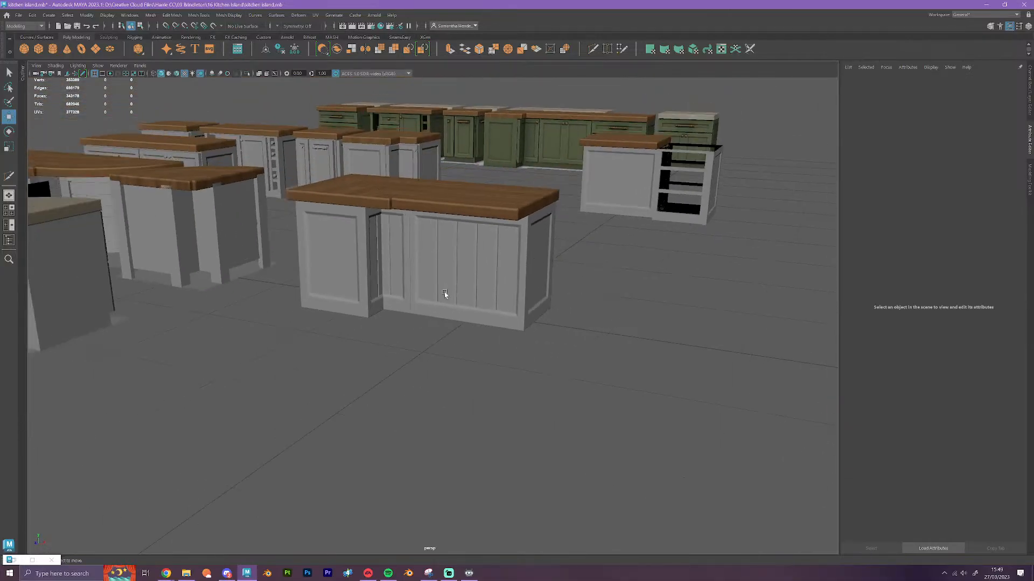
pyautogui.keyDown('alt'); pyautogui.moveTo(444, 294); pyautogui.dragTo(468, 323); pyautogui.keyUp('alt')
pyautogui.scroll(5, 517, 300)
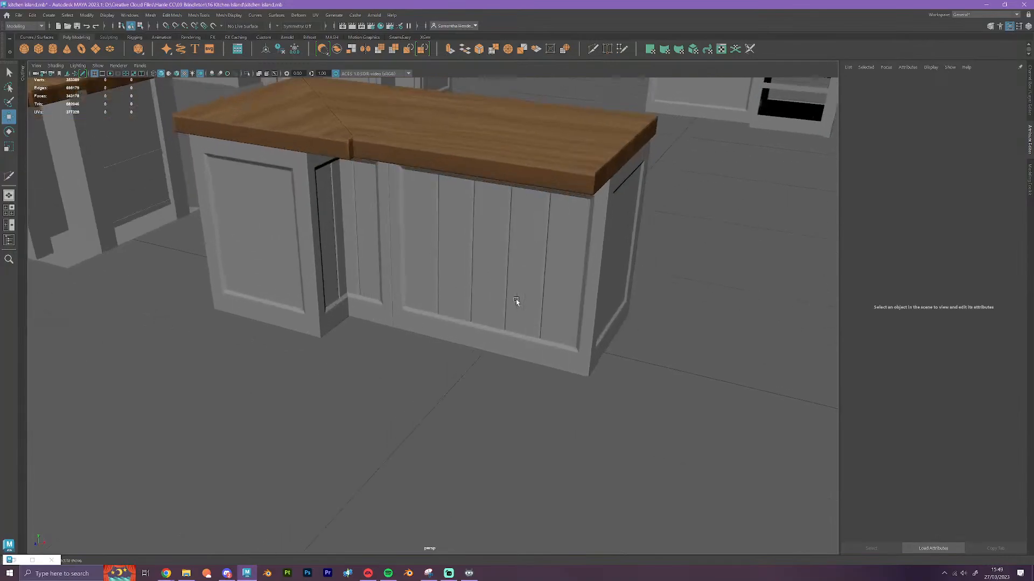
pyautogui.scroll(3, 668, 305)
pyautogui.keyDown('alt'); pyautogui.moveTo(648, 385); pyautogui.dragTo(684, 365); pyautogui.keyUp('alt')
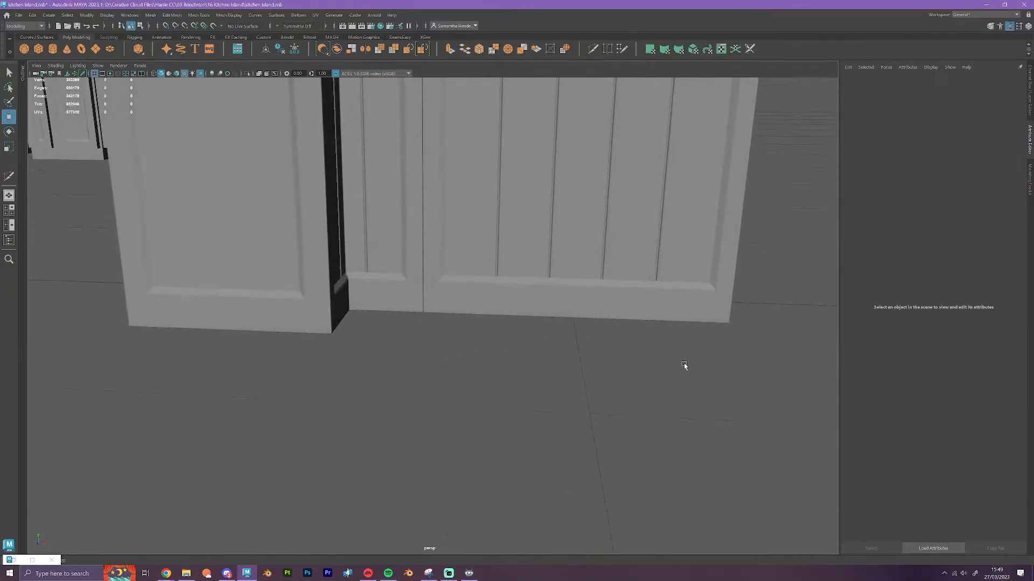
pyautogui.scroll(-5, 670, 280)
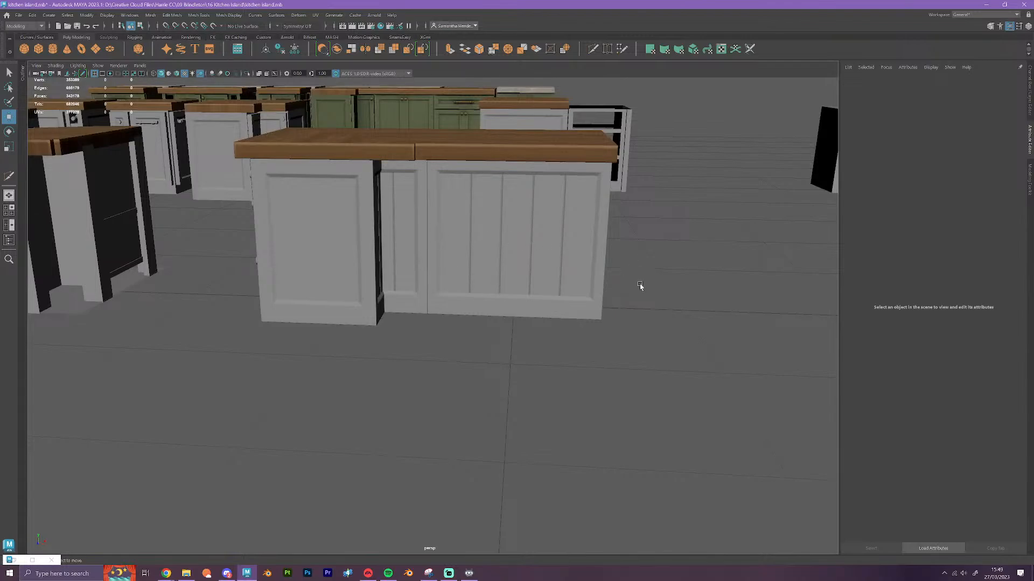
pyautogui.keyDown('alt'); pyautogui.moveTo(639, 289); pyautogui.dragTo(615, 307); pyautogui.keyUp('alt')
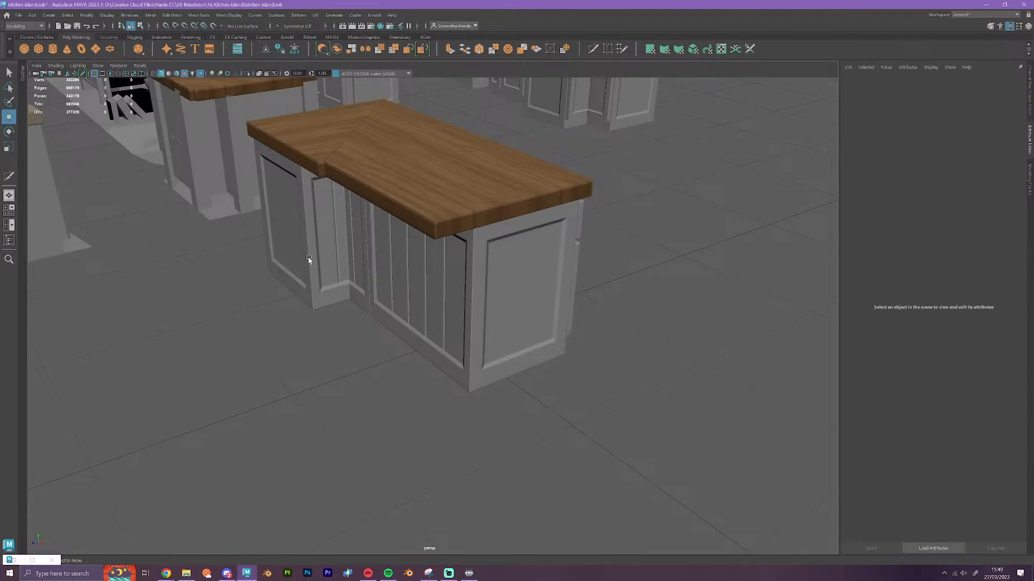
pyautogui.scroll(-5, 308, 257)
# Move the single-door end cabinet and its countertop against the island's open end with grid snapping
pyautogui.keyDown('alt'); pyautogui.moveTo(549, 282); pyautogui.dragTo(524, 290); pyautogui.keyUp('alt')
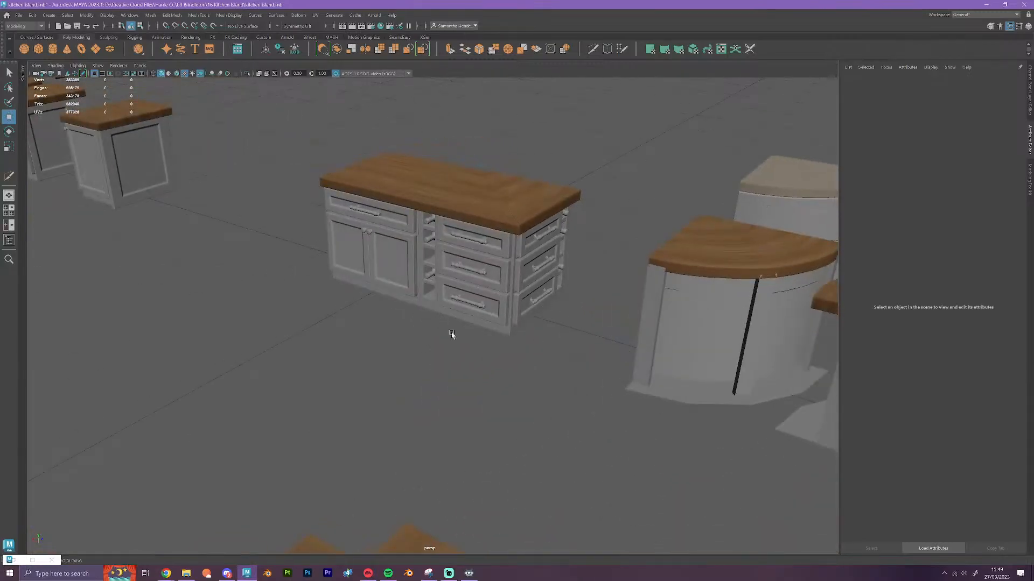
pyautogui.scroll(-3, 451, 334)
pyautogui.keyDown('alt'); pyautogui.moveTo(304, 291); pyautogui.dragTo(616, 393); pyautogui.keyUp('alt')
pyautogui.moveTo(556, 253); pyautogui.dragTo(633, 403)
pyautogui.moveTo(619, 424); pyautogui.dragTo(209, 322, button='middle')
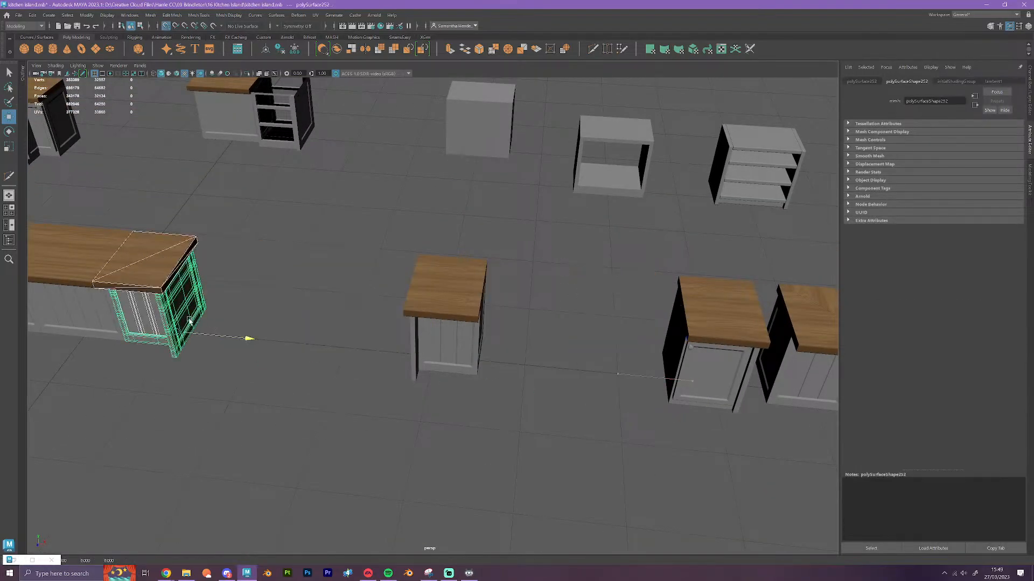
pyautogui.click(332, 415)
# Move the corner drawer and wine rack unit's pivot onto the unit, and slide it with its countertop away from the island's end
pyautogui.keyDown('alt'); pyautogui.moveTo(332, 415); pyautogui.dragTo(271, 406); pyautogui.keyUp('alt')
pyautogui.scroll(3, 509, 452)
pyautogui.moveTo(73, 173); pyautogui.dragTo(154, 438)
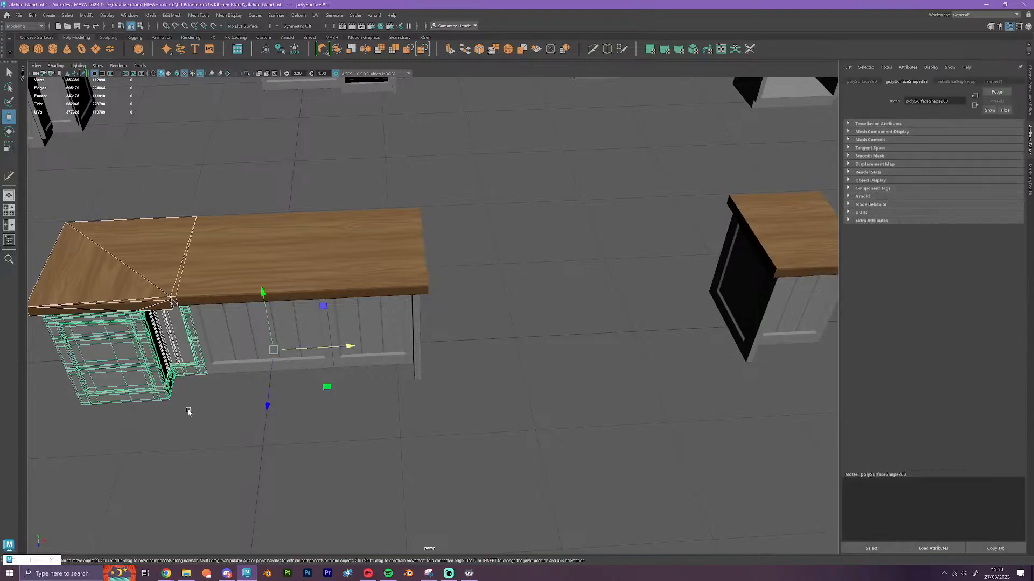
pyautogui.press('x')
pyautogui.keyDown('alt'); pyautogui.moveTo(595, 473); pyautogui.dragTo(430, 467); pyautogui.keyUp('alt')
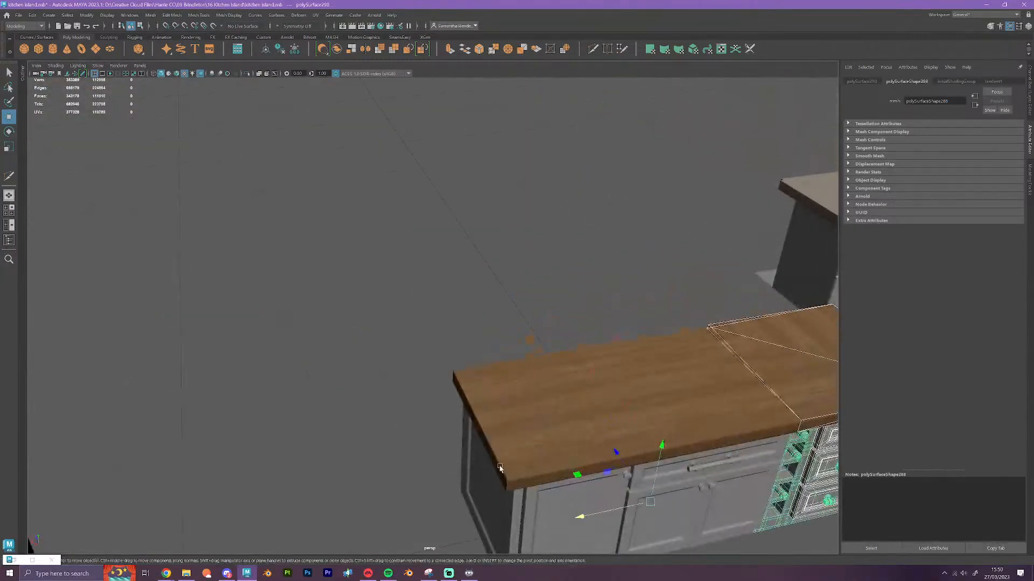
pyautogui.keyDown('alt'); pyautogui.moveTo(501, 470); pyautogui.dragTo(195, 307, button='middle'); pyautogui.keyUp('alt')
pyautogui.keyDown('alt'); pyautogui.moveTo(581, 472); pyautogui.dragTo(555, 472); pyautogui.keyUp('alt')
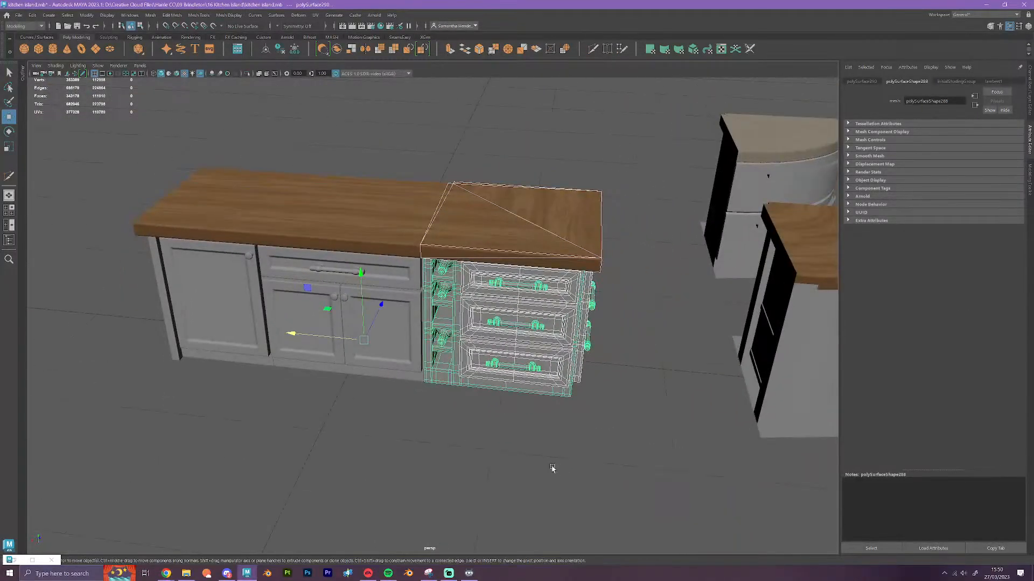
pyautogui.moveTo(363, 339); pyautogui.dragTo(520, 364)
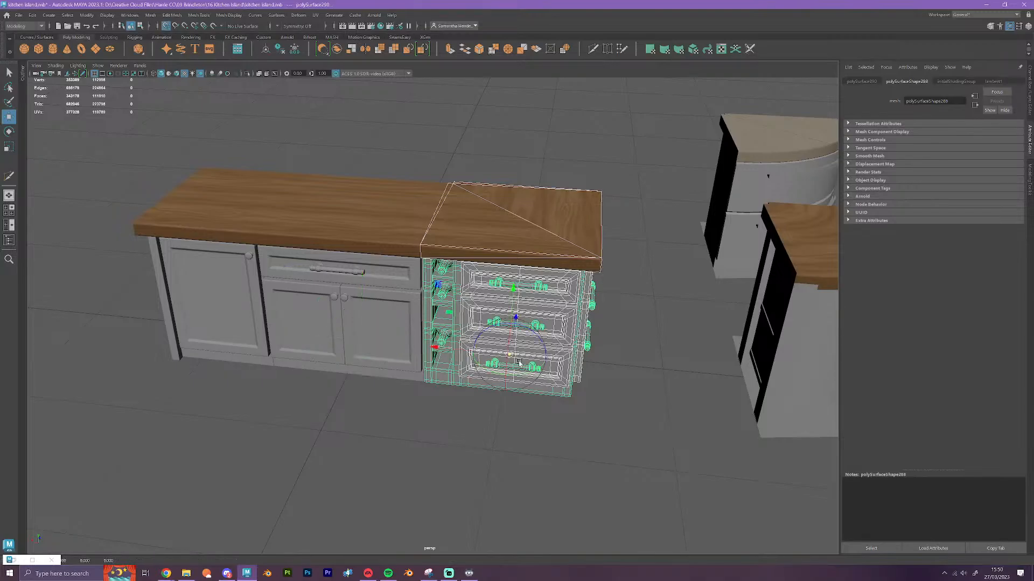
pyautogui.scroll(-5, 484, 356)
pyautogui.moveTo(412, 334); pyautogui.dragTo(63, 300)
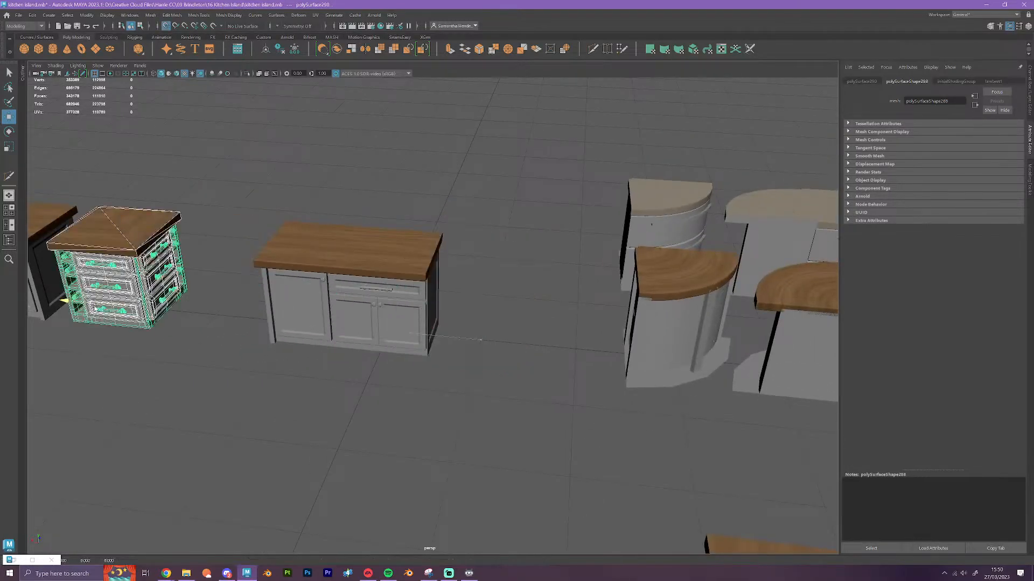
# Move the opposite-side end cabinet and its countertop onto the island end left open by the corner drawer unit
pyautogui.keyDown('alt'); pyautogui.moveTo(456, 417); pyautogui.dragTo(447, 391); pyautogui.keyUp('alt')
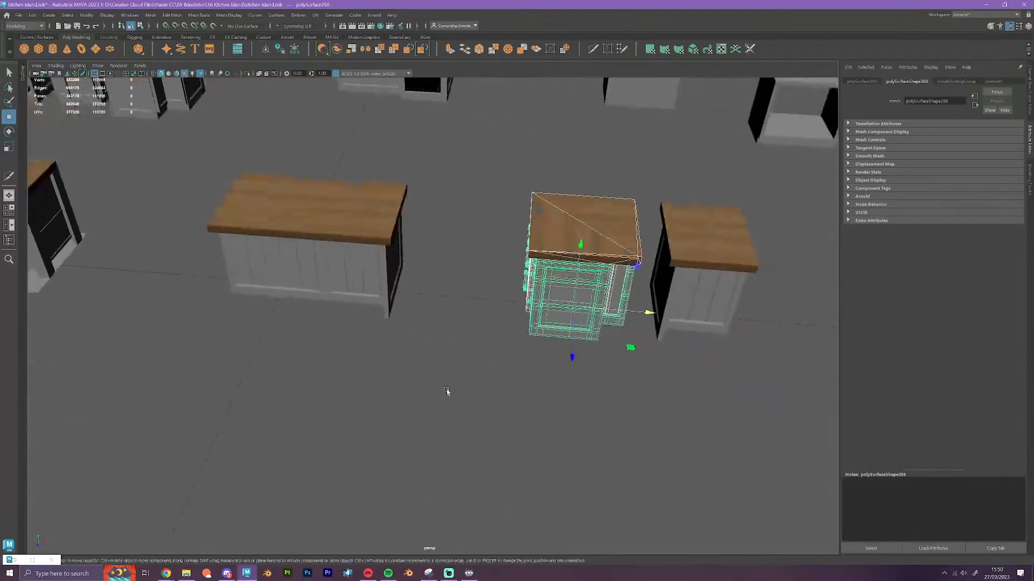
pyautogui.click(668, 219)
pyautogui.moveTo(759, 325); pyautogui.dragTo(261, 279)
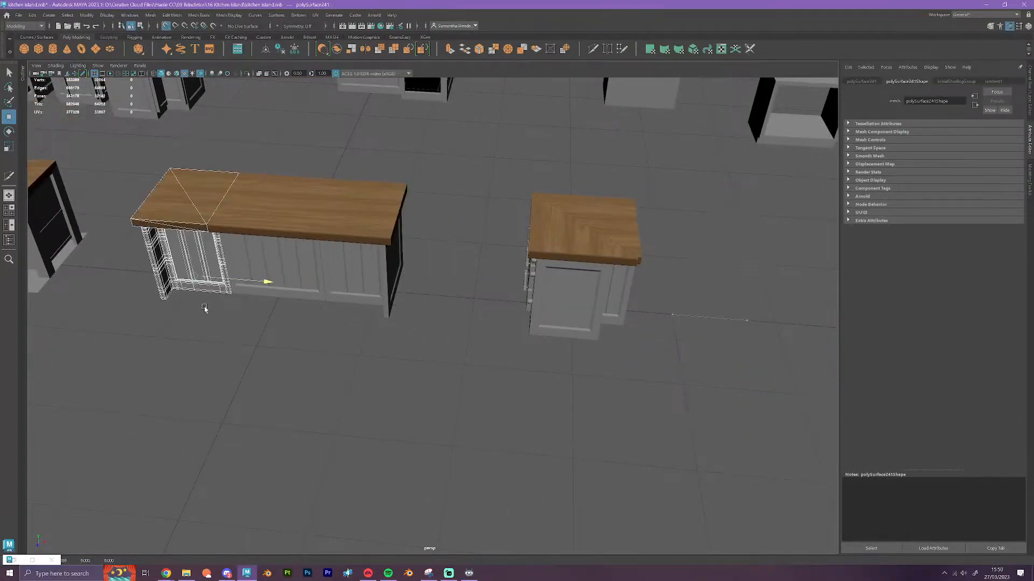
pyautogui.click(462, 400)
pyautogui.keyDown('alt'); pyautogui.moveTo(462, 399); pyautogui.dragTo(530, 490); pyautogui.keyUp('alt')
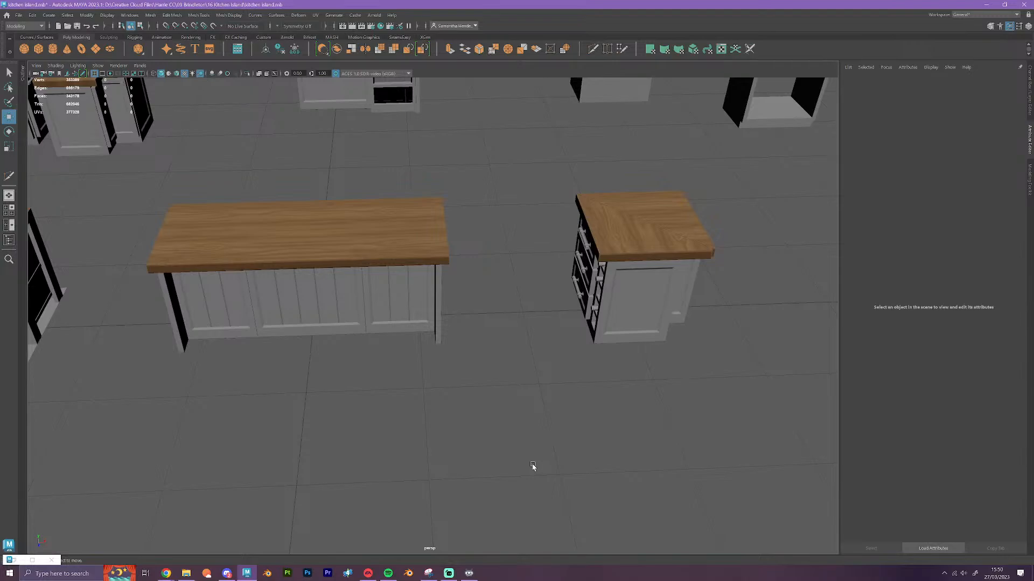
pyautogui.keyDown('alt'); pyautogui.moveTo(533, 466); pyautogui.dragTo(524, 461); pyautogui.keyUp('alt')
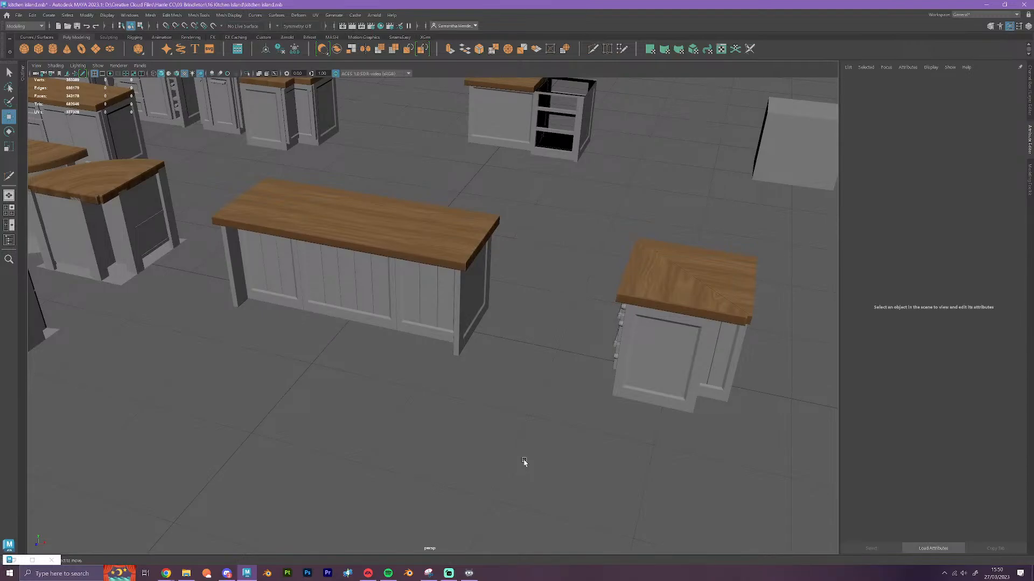
# Select the quarter-round wooden countertop beside the island and examine the rounded end unit from the back and front
pyautogui.keyDown('alt'); pyautogui.moveTo(203, 258); pyautogui.dragTo(556, 410, button='middle'); pyautogui.keyUp('alt')
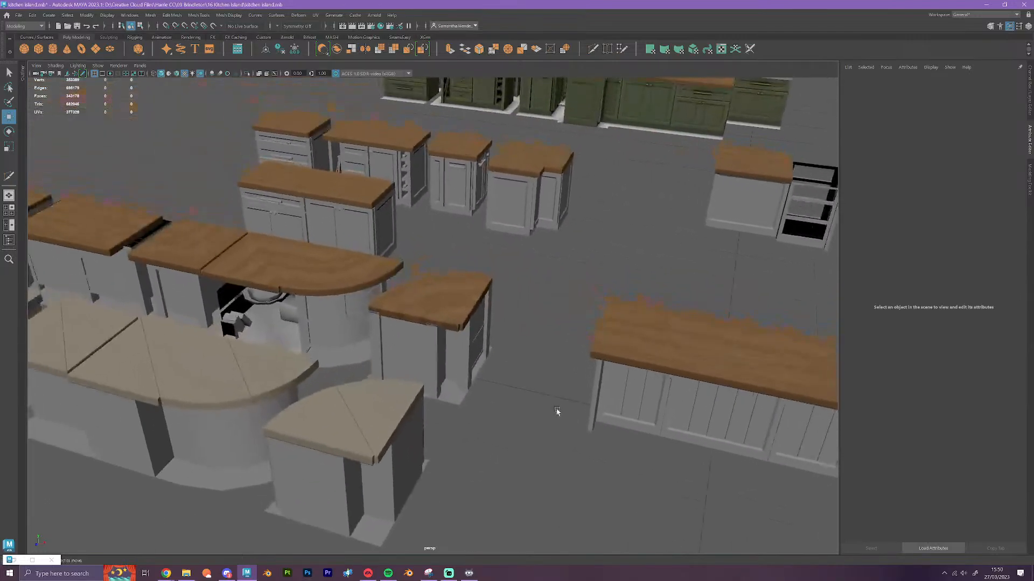
pyautogui.scroll(5, 553, 411)
pyautogui.click(486, 331)
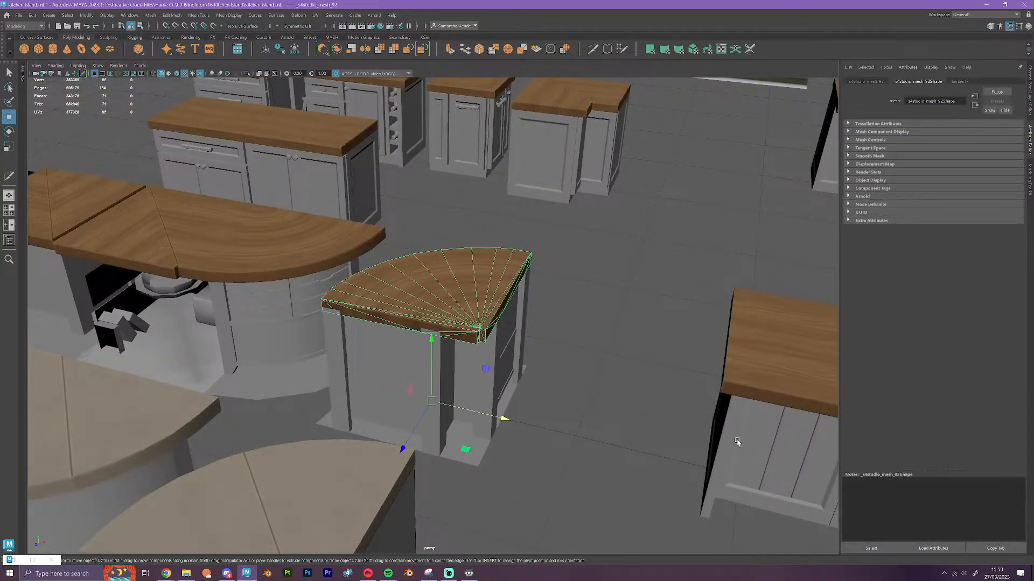
pyautogui.keyDown('alt'); pyautogui.moveTo(736, 441); pyautogui.dragTo(533, 459); pyautogui.keyUp('alt')
pyautogui.keyDown('alt'); pyautogui.moveTo(533, 459); pyautogui.dragTo(445, 341, button='middle'); pyautogui.keyUp('alt')
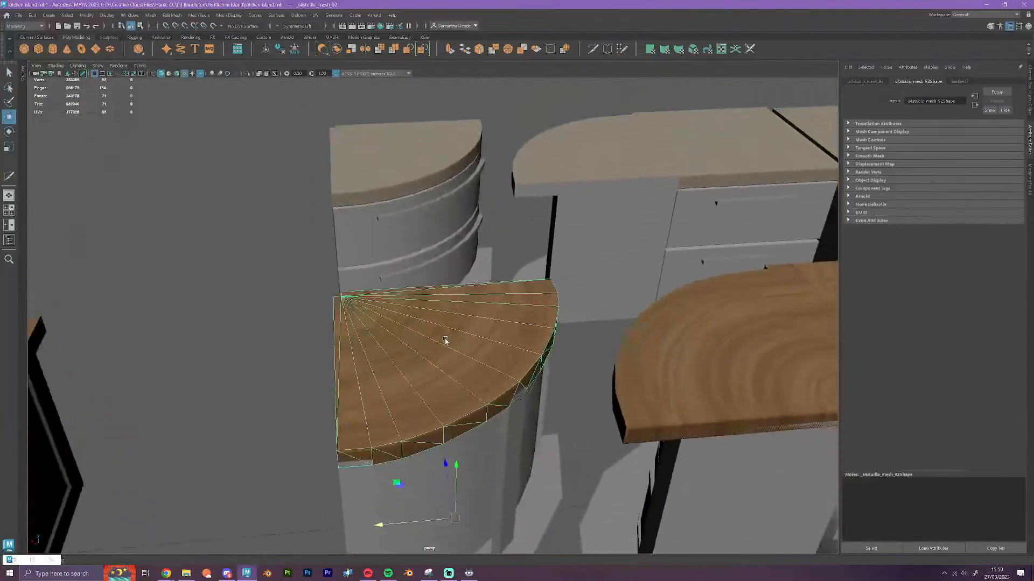
pyautogui.scroll(-4, 460, 381)
pyautogui.scroll(-2, 427, 403)
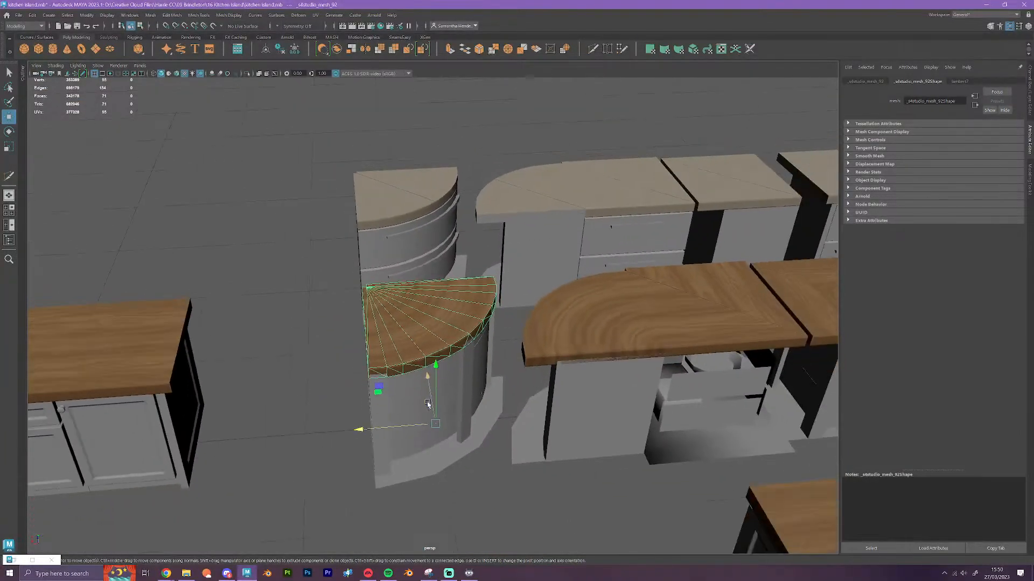
pyautogui.keyDown('alt'); pyautogui.moveTo(412, 393); pyautogui.dragTo(504, 439); pyautogui.keyUp('alt')
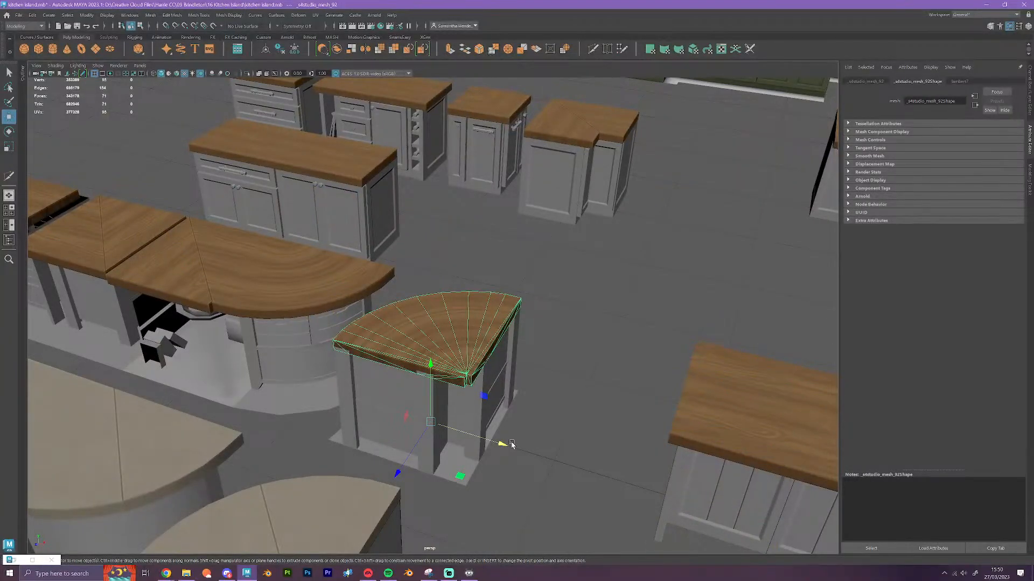
pyautogui.scroll(-6, 522, 446)
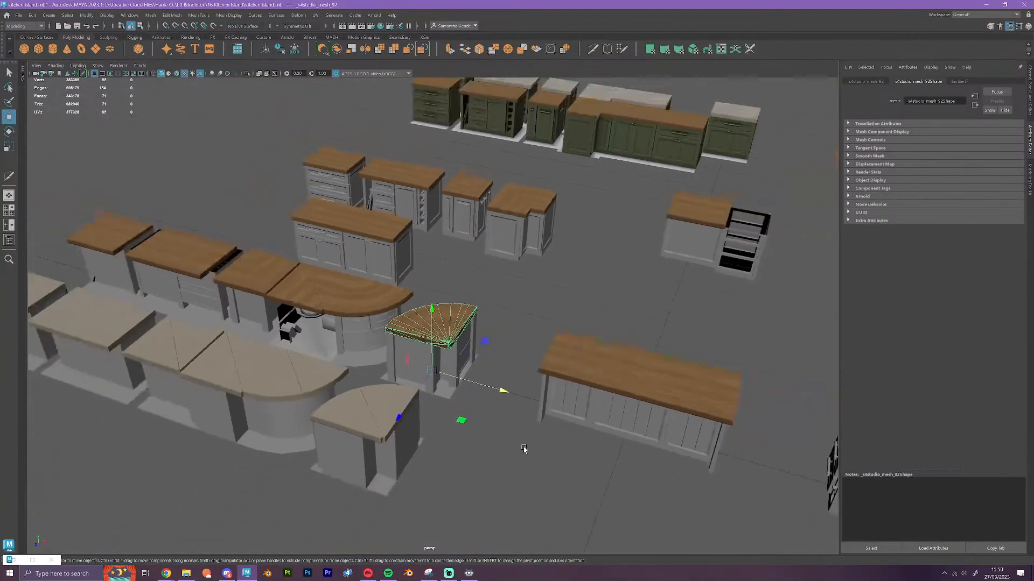
# Move the panelled end cabinet with its countertop off the island's end to the far side of the corner drawer unit
pyautogui.keyDown('alt'); pyautogui.moveTo(508, 467); pyautogui.dragTo(522, 475); pyautogui.keyUp('alt')
pyautogui.keyDown('alt'); pyautogui.moveTo(522, 476); pyautogui.dragTo(302, 362, button='middle'); pyautogui.keyUp('alt')
pyautogui.keyDown('alt'); pyautogui.moveTo(465, 427); pyautogui.dragTo(385, 434, button='middle'); pyautogui.keyUp('alt')
pyautogui.keyDown('alt'); pyautogui.moveTo(313, 355); pyautogui.dragTo(334, 367); pyautogui.keyUp('alt')
pyautogui.keyDown('alt'); pyautogui.moveTo(334, 367); pyautogui.dragTo(397, 387, button='middle'); pyautogui.keyUp('alt')
pyautogui.scroll(3, 316, 295)
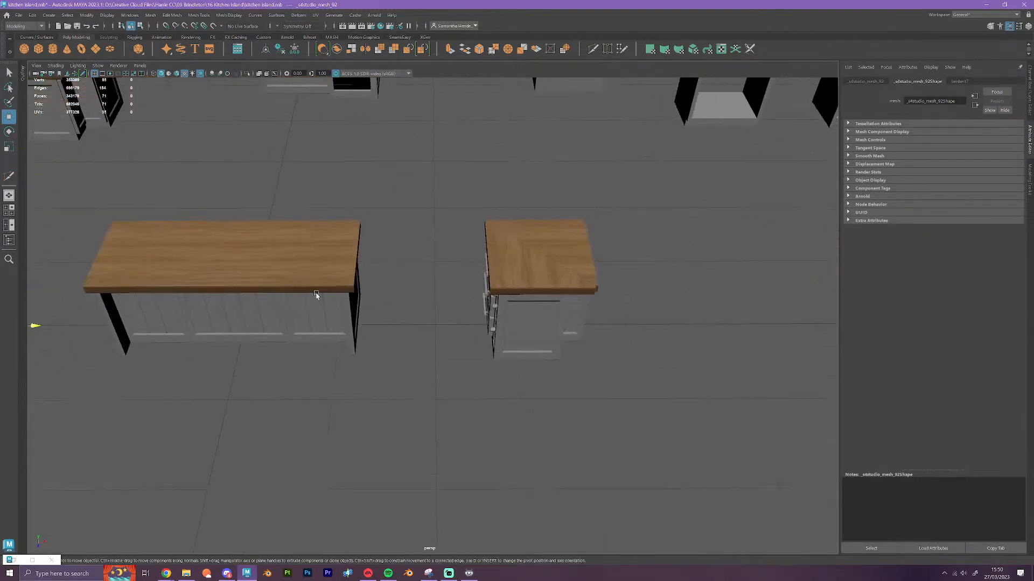
pyautogui.click(337, 288)
pyautogui.keyDown('shift'); pyautogui.click(320, 320); pyautogui.keyUp('shift')
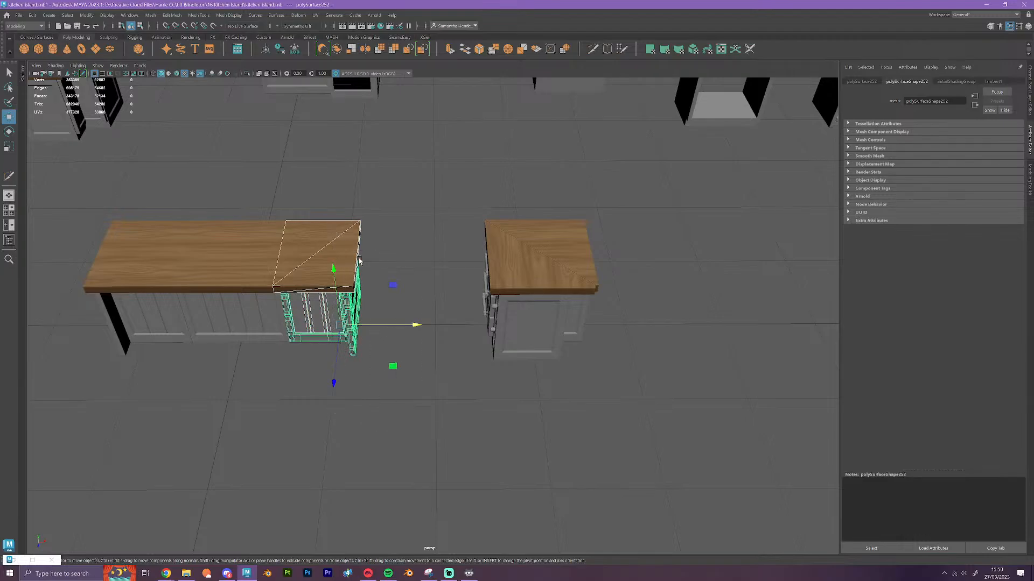
pyautogui.moveTo(415, 325); pyautogui.dragTo(692, 350)
# Move the bookshelf end cabinet, including its books and countertop, against the island's open end and clear the selection
pyautogui.scroll(-3, 676, 422)
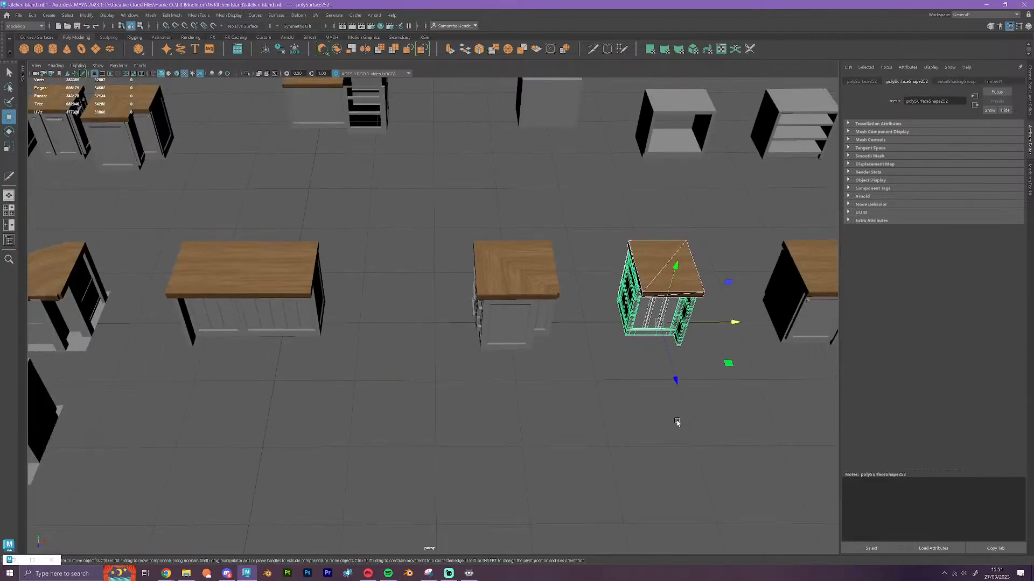
pyautogui.keyDown('alt'); pyautogui.moveTo(676, 422); pyautogui.dragTo(296, 369, button='middle'); pyautogui.keyUp('alt')
pyautogui.scroll(-1, 504, 408)
pyautogui.scroll(-1, 504, 408)
pyautogui.moveTo(432, 240); pyautogui.dragTo(500, 403)
pyautogui.keyDown('alt'); pyautogui.moveTo(459, 395); pyautogui.dragTo(562, 386, button='middle'); pyautogui.keyUp('alt')
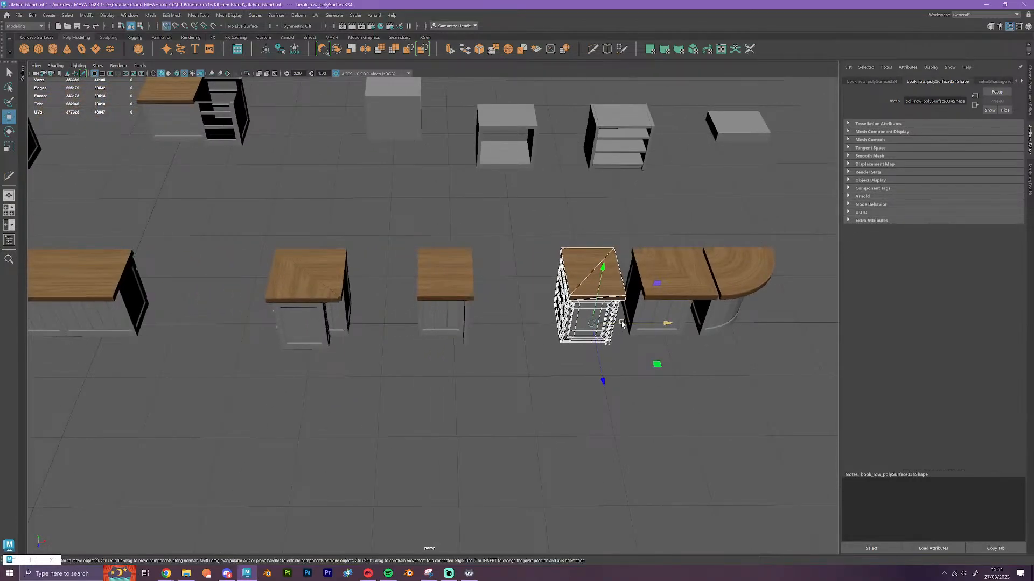
pyautogui.keyDown('shift'); pyautogui.moveTo(322, 328); pyautogui.dragTo(440, 347); pyautogui.keyUp('shift')
pyautogui.moveTo(552, 235); pyautogui.dragTo(149, 328)
pyautogui.click(314, 438)
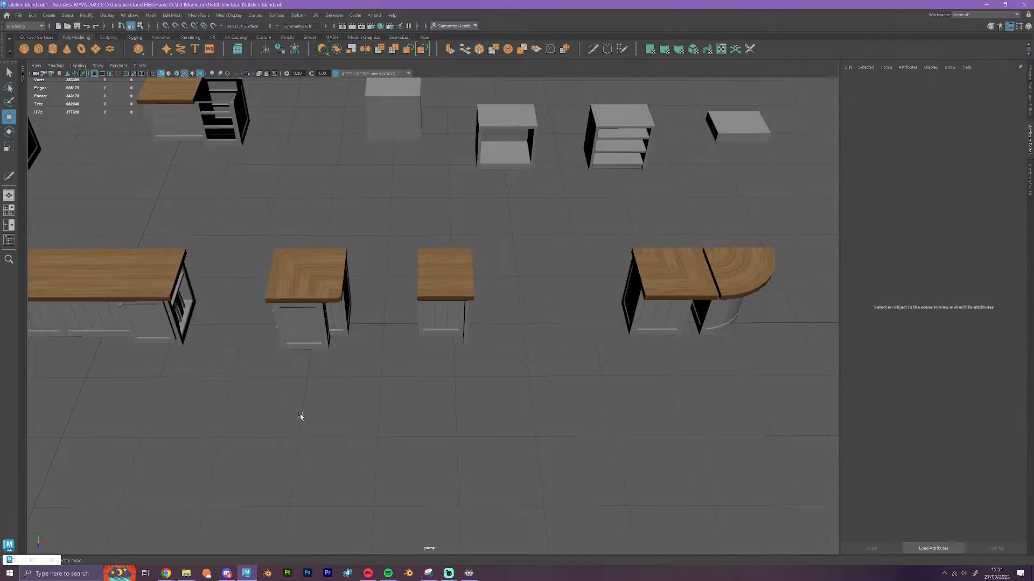
# Examine the bookshelf end cabinet joined to the island, including its open shelf, books and side door
pyautogui.keyDown('alt'); pyautogui.moveTo(314, 437); pyautogui.dragTo(442, 388); pyautogui.keyUp('alt')
pyautogui.keyDown('alt'); pyautogui.moveTo(443, 388); pyautogui.dragTo(510, 500, button='middle'); pyautogui.keyUp('alt')
pyautogui.scroll(6, 492, 449)
pyautogui.keyDown('alt'); pyautogui.moveTo(509, 501); pyautogui.dragTo(493, 490); pyautogui.keyUp('alt')
pyautogui.keyDown('alt'); pyautogui.moveTo(492, 490); pyautogui.dragTo(400, 377, button='middle'); pyautogui.keyUp('alt')
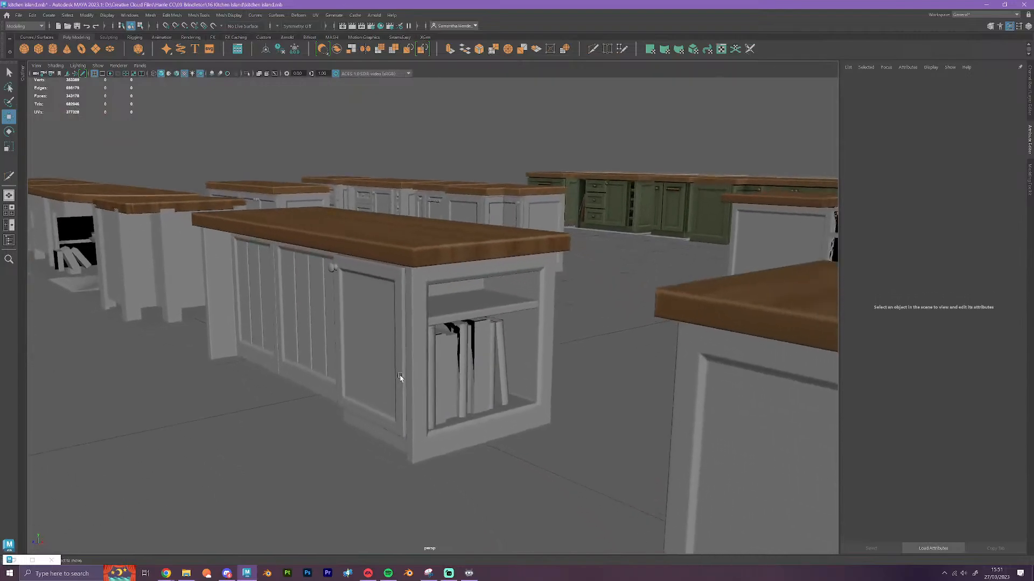
pyautogui.keyDown('alt'); pyautogui.moveTo(410, 461); pyautogui.dragTo(373, 473); pyautogui.keyUp('alt')
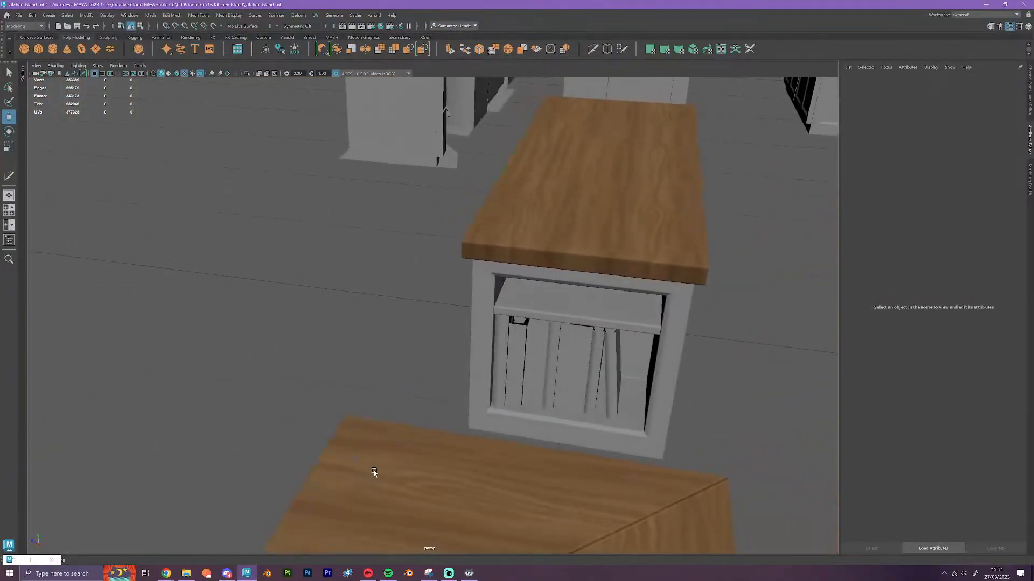
pyautogui.keyDown('alt'); pyautogui.moveTo(759, 423); pyautogui.dragTo(587, 403, button='middle'); pyautogui.keyUp('alt')
pyautogui.scroll(4, 454, 376)
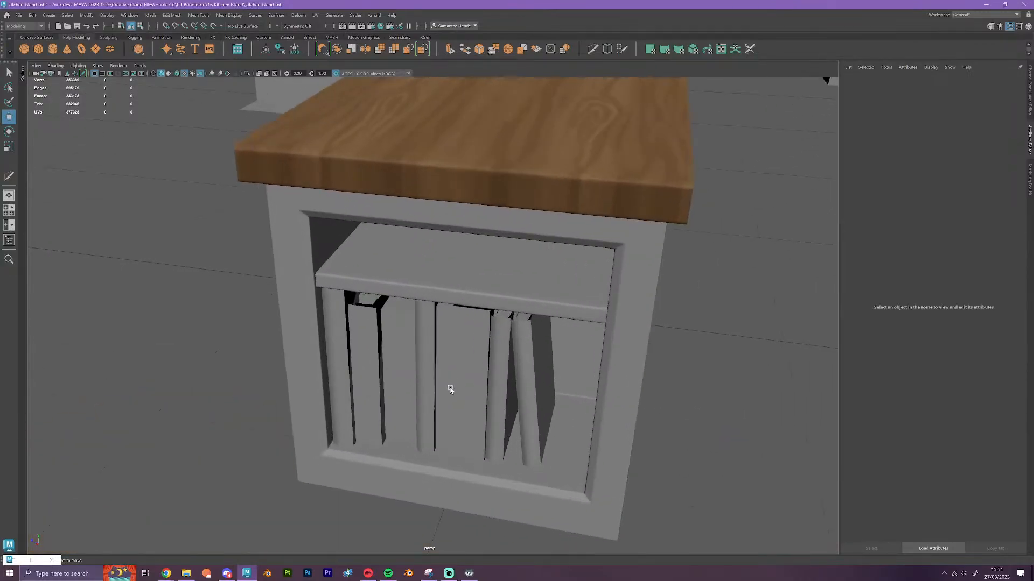
# Move the row of books out of the end cabinet's open shelf onto the floor beside the island
pyautogui.click(450, 390)
pyautogui.keyDown('alt'); pyautogui.moveTo(450, 390); pyautogui.dragTo(429, 439); pyautogui.keyUp('alt')
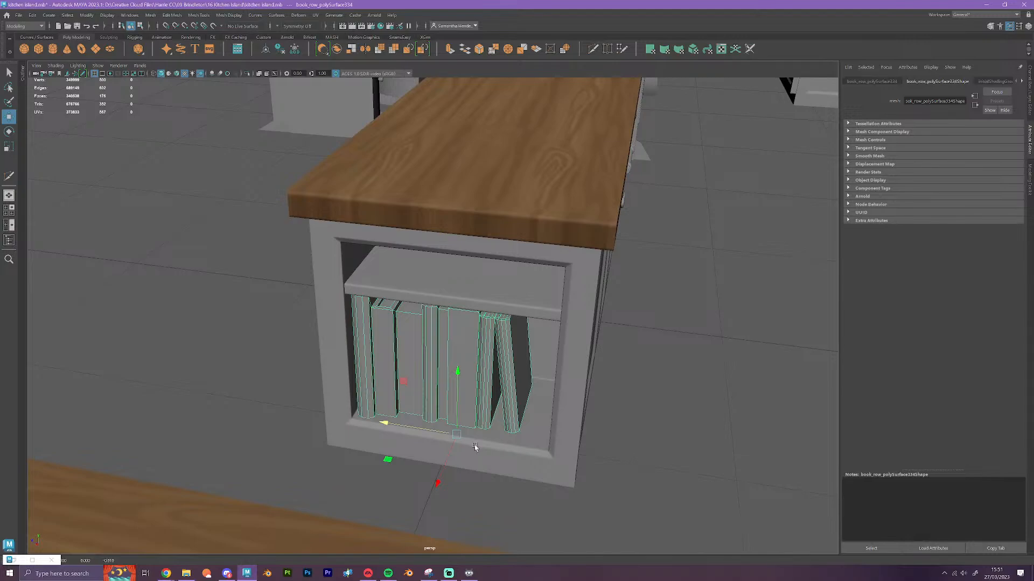
pyautogui.hotkey('ctrl', 'h')
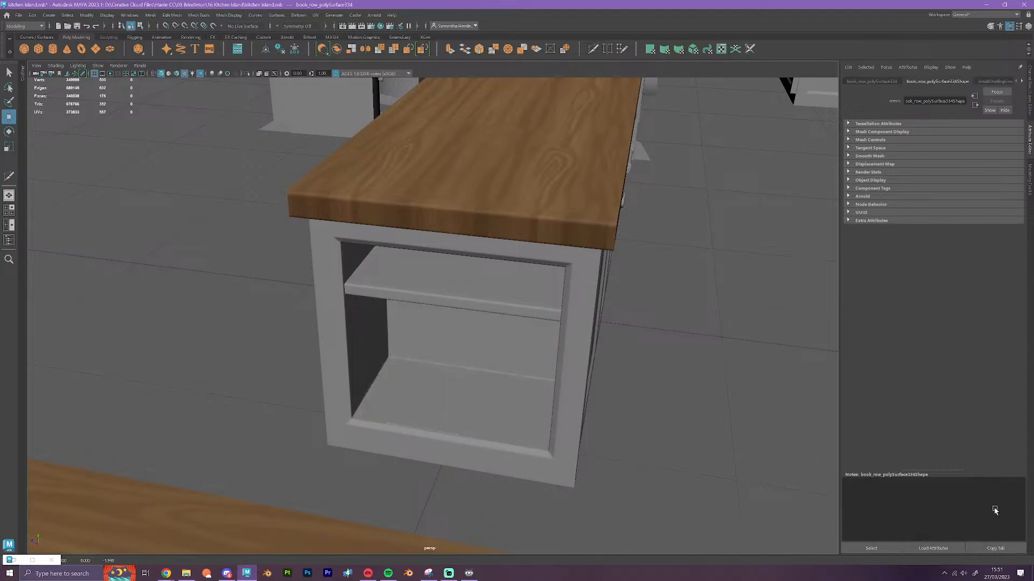
pyautogui.keyDown('alt'); pyautogui.moveTo(671, 552); pyautogui.dragTo(404, 411); pyautogui.keyUp('alt')
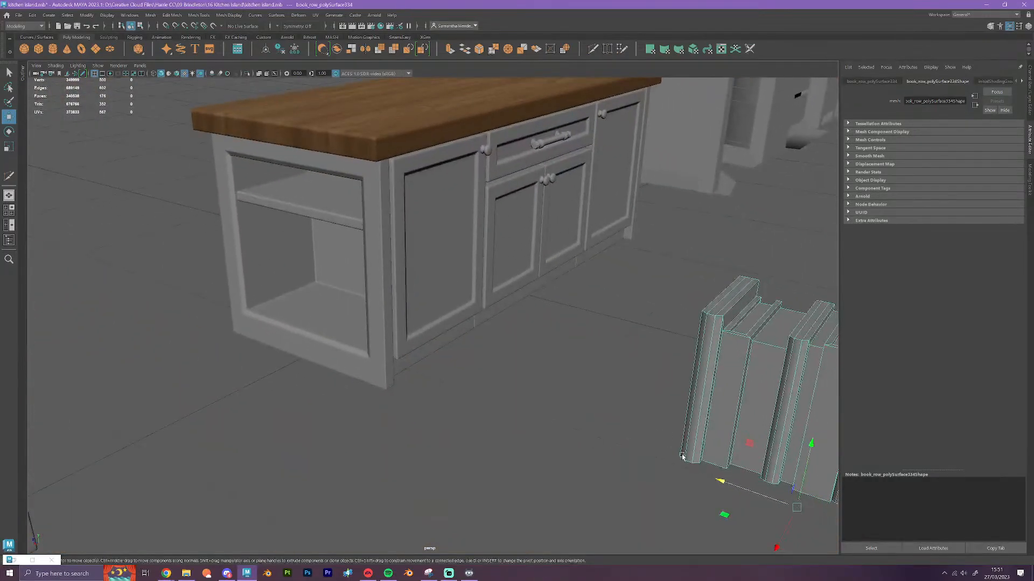
# Return the row of books to the end cabinet's open shelf and clear the selection
pyautogui.moveTo(733, 488); pyautogui.dragTo(299, 358)
pyautogui.keyDown('alt'); pyautogui.moveTo(411, 415); pyautogui.dragTo(462, 447); pyautogui.keyUp('alt')
pyautogui.keyDown('alt'); pyautogui.moveTo(251, 288); pyautogui.dragTo(262, 237); pyautogui.keyUp('alt')
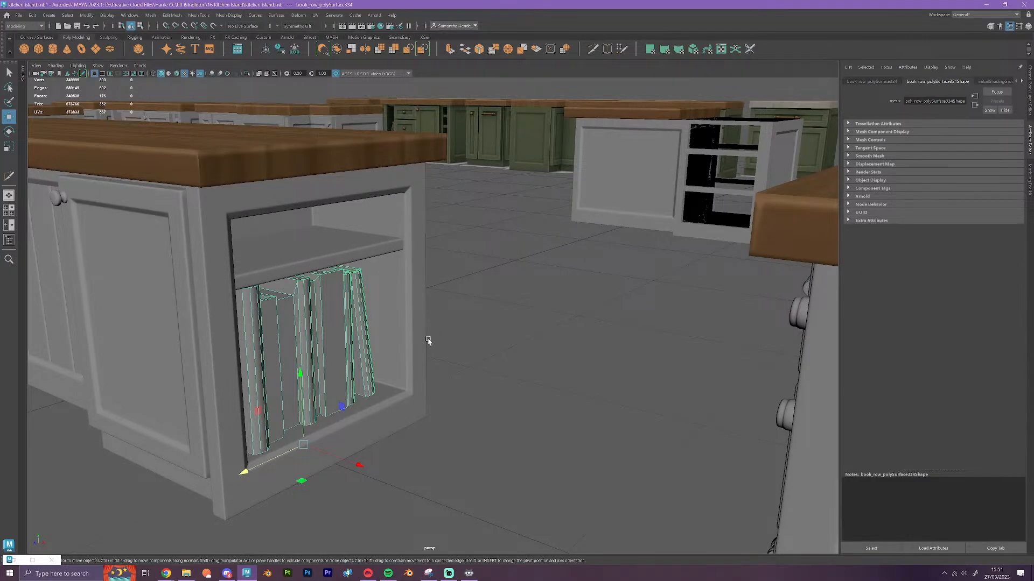
pyautogui.click(472, 451)
# Examine the island's panelled back where the bookshelf end cabinet's door projects beyond the neighbouring panels
pyautogui.scroll(-6, 472, 451)
pyautogui.keyDown('alt'); pyautogui.moveTo(409, 448); pyautogui.dragTo(494, 450); pyautogui.keyUp('alt')
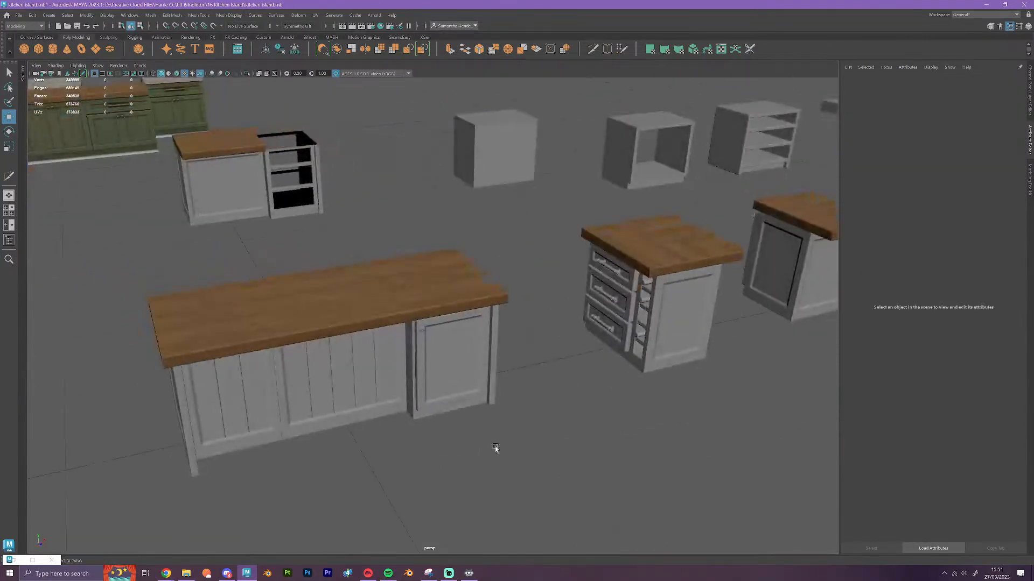
pyautogui.keyDown('alt'); pyautogui.moveTo(493, 450); pyautogui.dragTo(484, 381, button='middle'); pyautogui.keyUp('alt')
pyautogui.scroll(8, 507, 397)
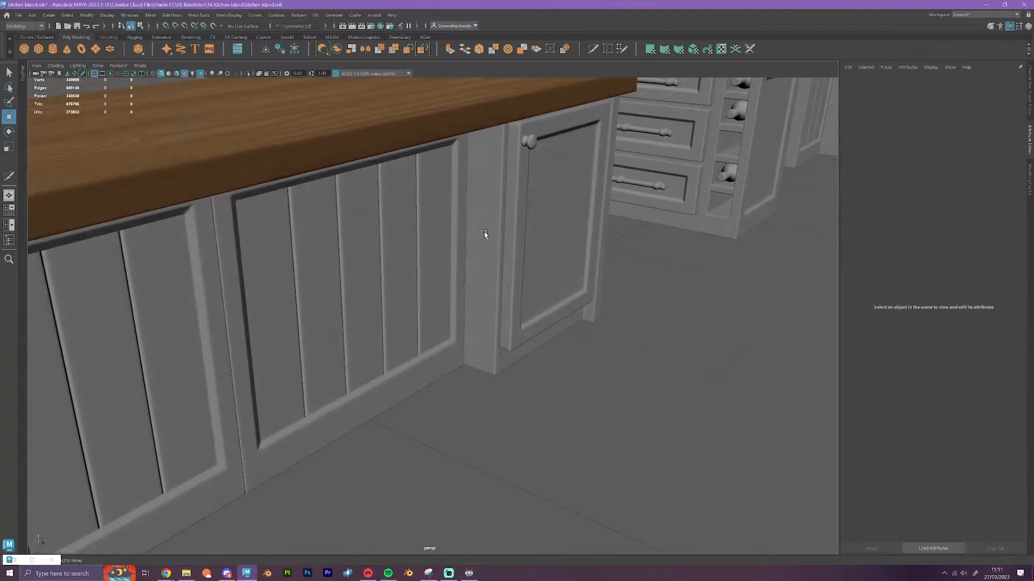
pyautogui.keyDown('alt'); pyautogui.moveTo(545, 321); pyautogui.dragTo(496, 335); pyautogui.keyUp('alt')
pyautogui.keyDown('alt'); pyautogui.moveTo(472, 301); pyautogui.dragTo(532, 379, button='middle'); pyautogui.keyUp('alt')
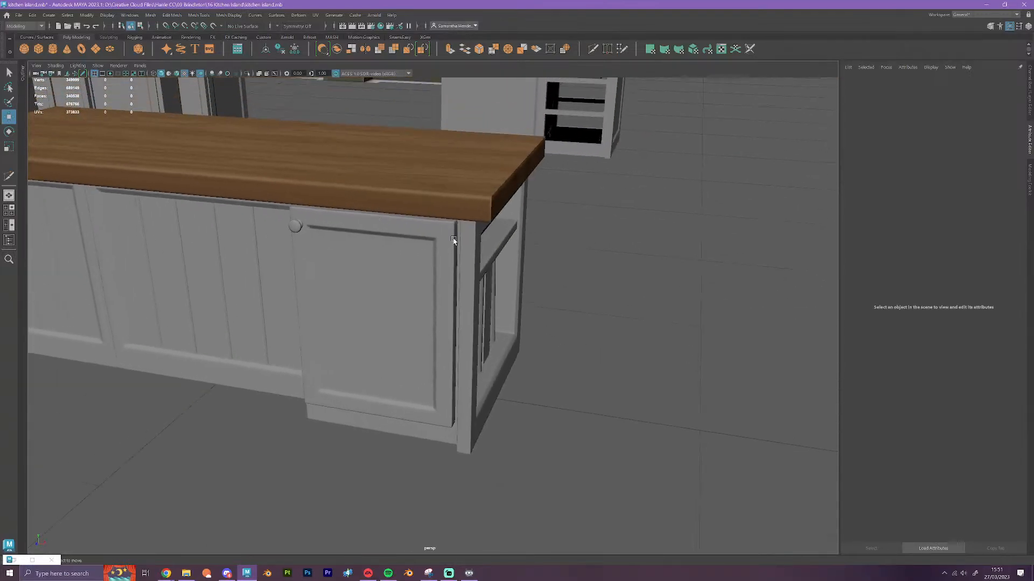
# Examine the assembled island's bookshelf end, its door and drawer fronts, and the countertop across all three modules
pyautogui.keyDown('alt'); pyautogui.moveTo(560, 262); pyautogui.dragTo(459, 281); pyautogui.keyUp('alt')
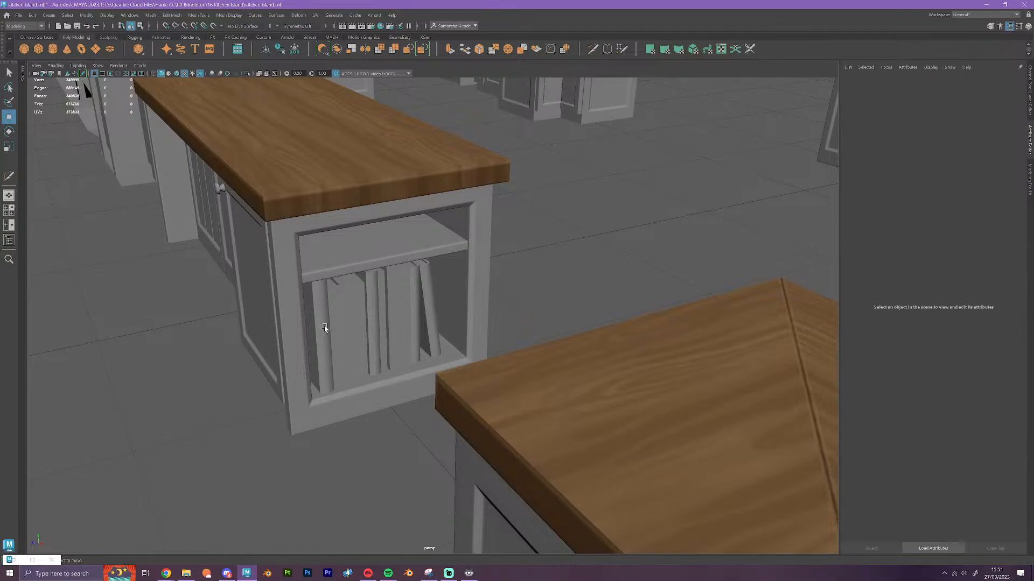
pyautogui.keyDown('alt'); pyautogui.moveTo(324, 326); pyautogui.dragTo(424, 386); pyautogui.keyUp('alt')
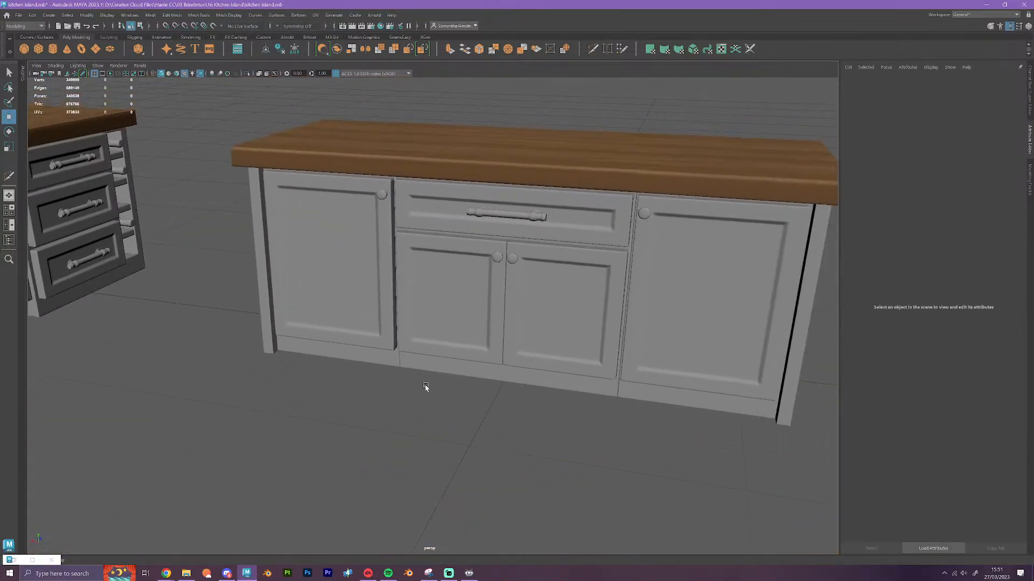
pyautogui.scroll(-4, 650, 350)
pyautogui.keyDown('alt'); pyautogui.moveTo(650, 351); pyautogui.dragTo(548, 401); pyautogui.keyUp('alt')
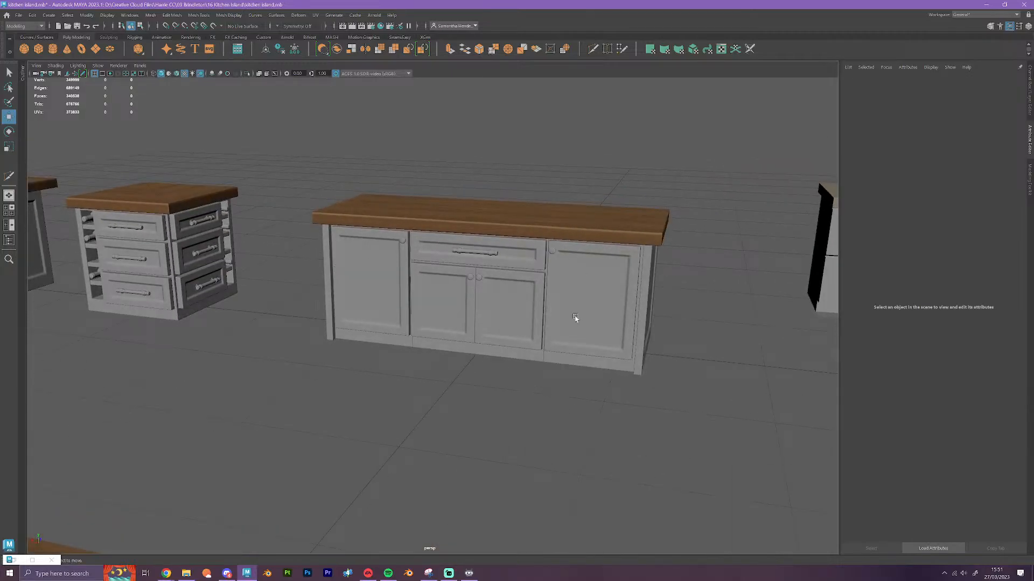
pyautogui.keyDown('alt'); pyautogui.moveTo(575, 318); pyautogui.dragTo(465, 442); pyautogui.keyUp('alt')
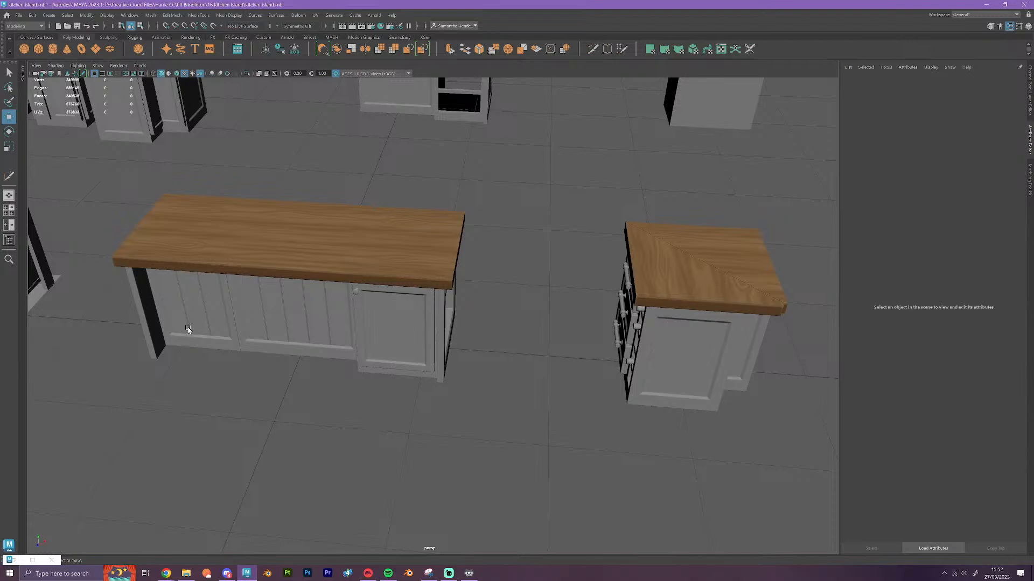
pyautogui.keyDown('alt'); pyautogui.moveTo(424, 361); pyautogui.dragTo(386, 203); pyautogui.keyUp('alt')
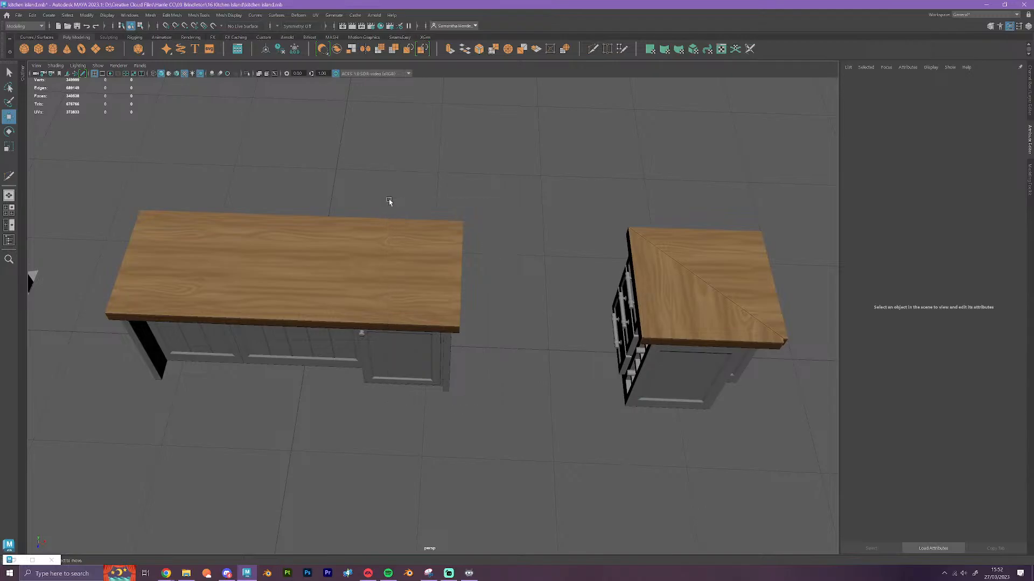
# Move the bookshelf end cabinet off the island and park it beside the spare panelled end cabinet
pyautogui.click(358, 335)
pyautogui.keyDown('alt'); pyautogui.moveTo(358, 335); pyautogui.dragTo(261, 336); pyautogui.keyUp('alt')
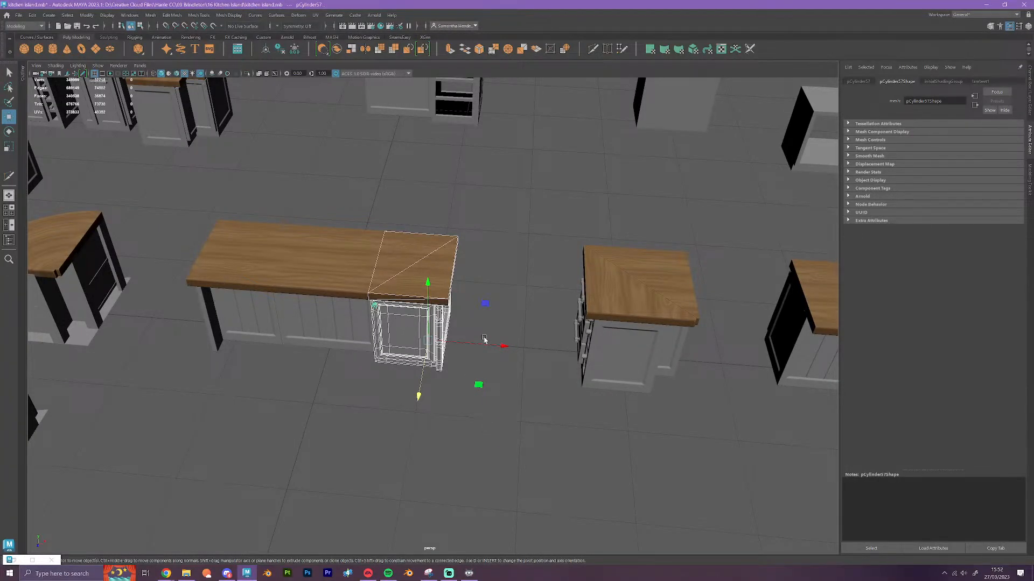
pyautogui.keyDown('alt'); pyautogui.moveTo(500, 418); pyautogui.dragTo(651, 407); pyautogui.keyUp('alt')
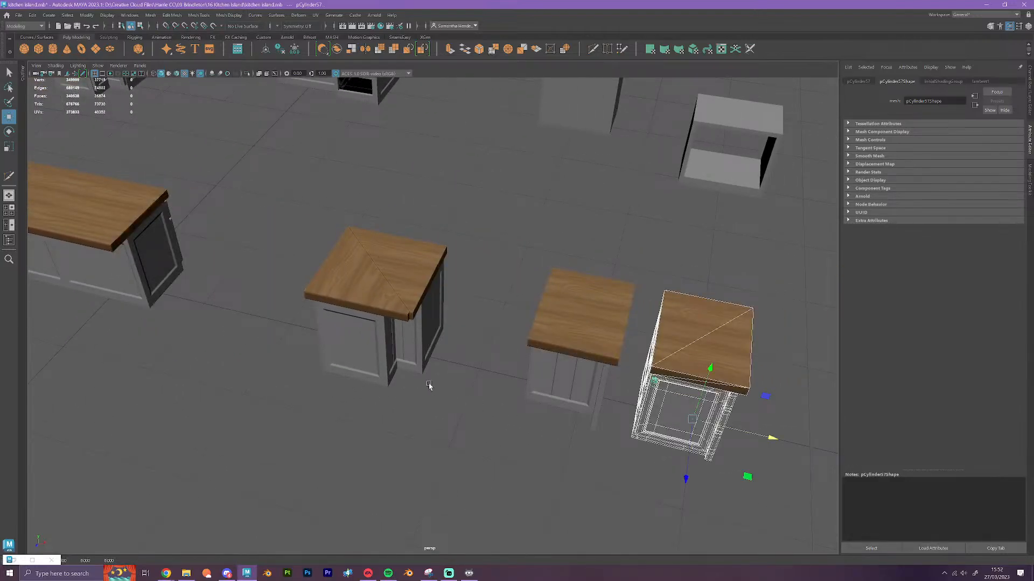
# Snap the square panelled corner module onto the island's open end and clear the selection
pyautogui.keyDown('alt'); pyautogui.moveTo(429, 385); pyautogui.dragTo(413, 331, button='middle'); pyautogui.keyUp('alt')
pyautogui.keyDown('alt'); pyautogui.moveTo(538, 367); pyautogui.dragTo(306, 337, button='middle'); pyautogui.keyUp('alt')
pyautogui.keyDown('alt'); pyautogui.moveTo(588, 390); pyautogui.dragTo(470, 242); pyautogui.keyUp('alt')
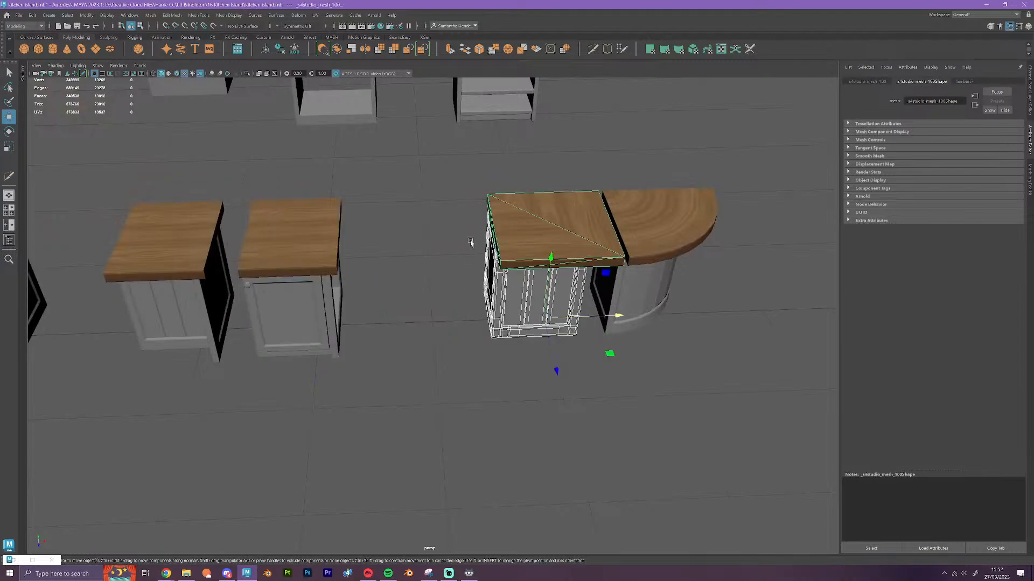
pyautogui.keyDown('alt'); pyautogui.moveTo(470, 243); pyautogui.dragTo(485, 371, button='right'); pyautogui.keyUp('alt')
pyautogui.moveTo(549, 313); pyautogui.dragTo(357, 322)
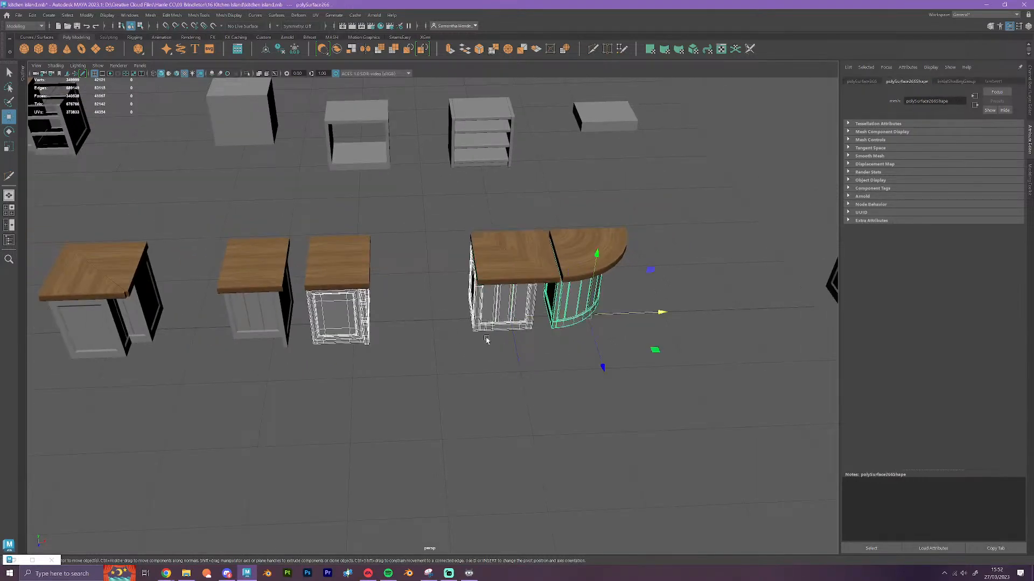
pyautogui.keyDown('alt'); pyautogui.moveTo(506, 342); pyautogui.dragTo(509, 387, button='right'); pyautogui.keyUp('alt')
pyautogui.keyDown('alt'); pyautogui.moveTo(514, 386); pyautogui.dragTo(496, 384); pyautogui.keyUp('alt')
pyautogui.keyDown('alt'); pyautogui.moveTo(497, 383); pyautogui.dragTo(619, 359, button='middle'); pyautogui.keyUp('alt')
pyautogui.moveTo(544, 208); pyautogui.dragTo(169, 285)
pyautogui.press('x')
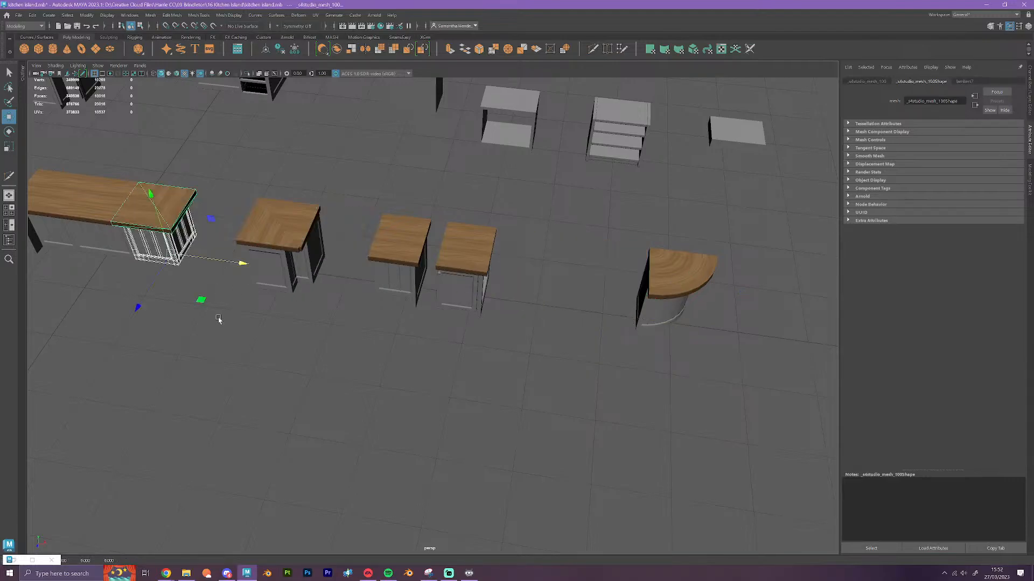
pyautogui.click(224, 342)
# Examine the island with its square corner module from the panelled back round to the cabinet fronts
pyautogui.keyDown('alt'); pyautogui.moveTo(223, 372); pyautogui.dragTo(212, 334); pyautogui.keyUp('alt')
pyautogui.keyDown('alt'); pyautogui.moveTo(214, 323); pyautogui.dragTo(501, 438, button='middle'); pyautogui.keyUp('alt')
pyautogui.scroll(9, 500, 438)
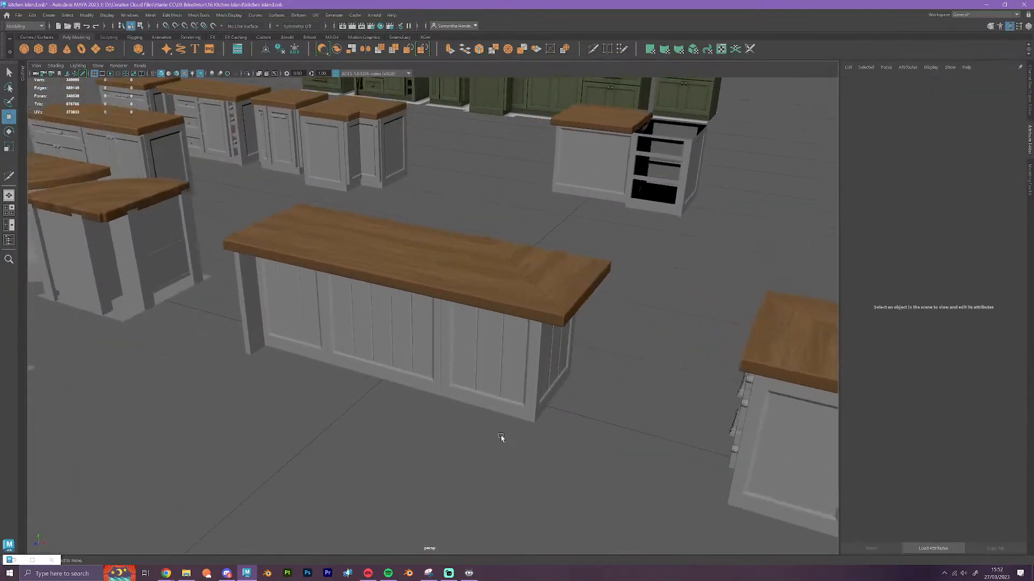
pyautogui.keyDown('alt'); pyautogui.moveTo(502, 438); pyautogui.dragTo(448, 470); pyautogui.keyUp('alt')
pyautogui.scroll(-5, 448, 470)
pyautogui.keyDown('alt'); pyautogui.moveTo(448, 470); pyautogui.dragTo(365, 325, button='middle'); pyautogui.keyUp('alt')
pyautogui.keyDown('alt'); pyautogui.moveTo(474, 376); pyautogui.dragTo(221, 370); pyautogui.keyUp('alt')
pyautogui.keyDown('alt'); pyautogui.moveTo(295, 451); pyautogui.dragTo(332, 477); pyautogui.keyUp('alt')
# Duplicate the middle drawer-and-door cabinet and rotate the copy a quarter turn against the corner module, forming an L-shaped island
pyautogui.click(475, 245)
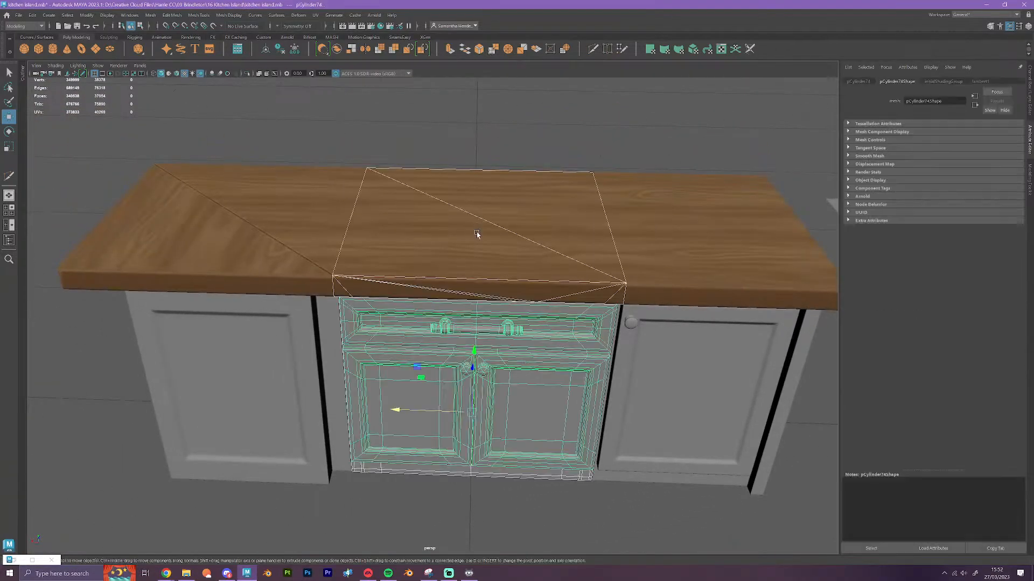
pyautogui.scroll(-3, 482, 410)
pyautogui.keyDown('alt'); pyautogui.moveTo(482, 410); pyautogui.dragTo(456, 416); pyautogui.keyUp('alt')
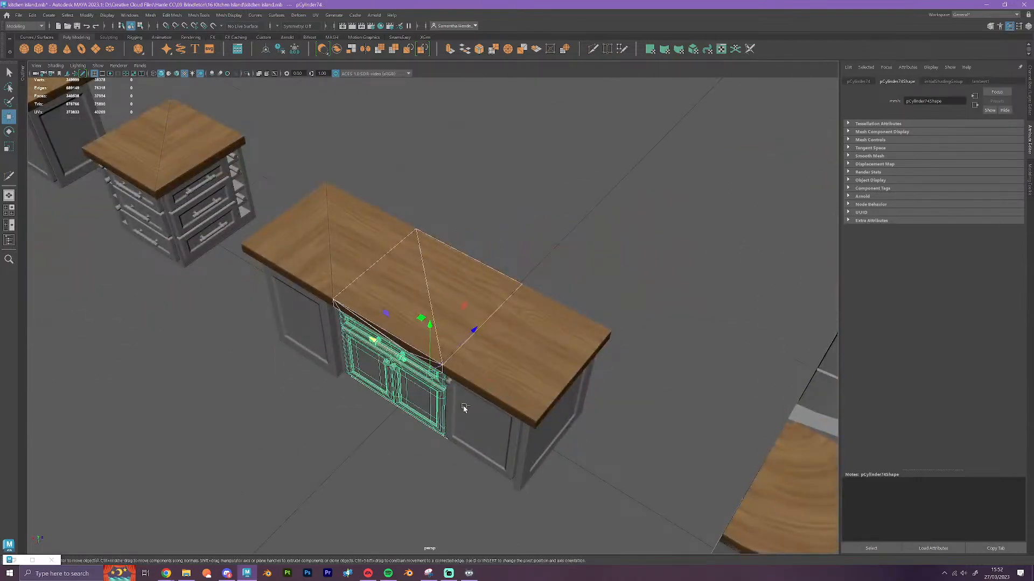
pyautogui.hotkey('ctrl', 'd')
pyautogui.moveTo(473, 333); pyautogui.dragTo(252, 385)
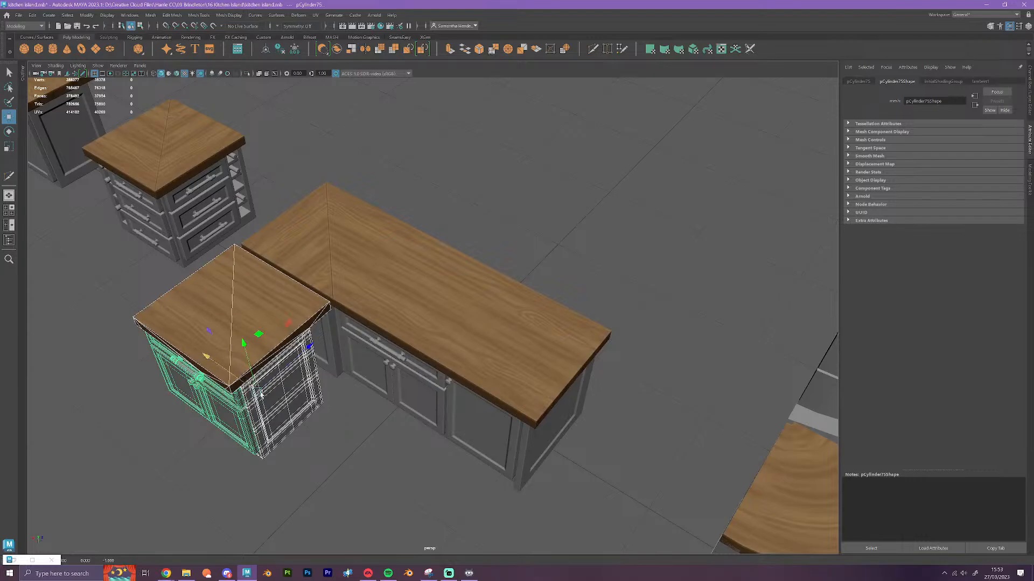
pyautogui.press('e')
pyautogui.moveTo(276, 448); pyautogui.dragTo(308, 447)
pyautogui.click(401, 498)
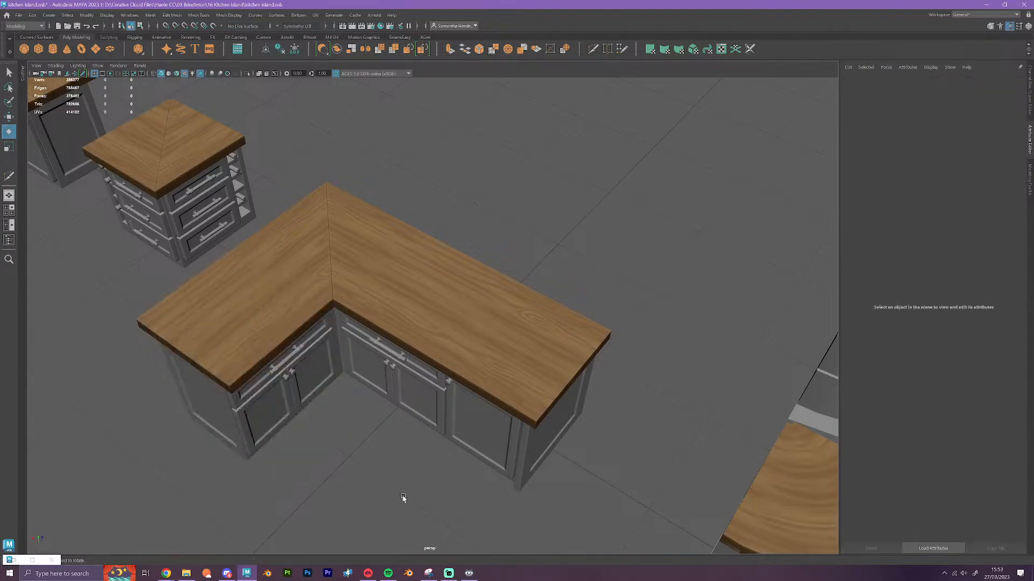
# Examine the L-shaped island's inner corner, its cabinet fronts and the panelled back
pyautogui.keyDown('alt'); pyautogui.moveTo(401, 499); pyautogui.dragTo(383, 474); pyautogui.keyUp('alt')
pyautogui.scroll(4, 410, 480)
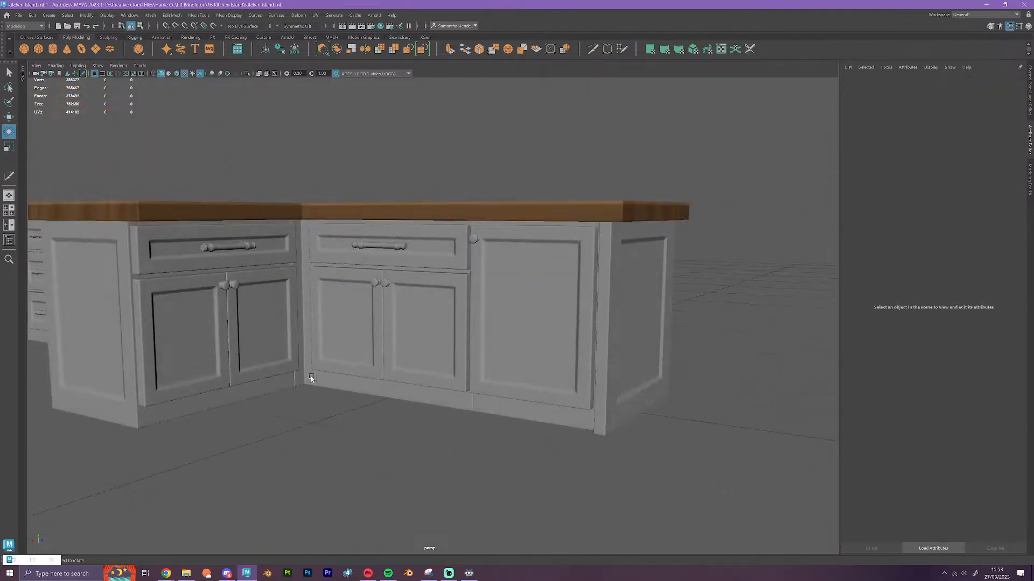
pyautogui.keyDown('alt'); pyautogui.moveTo(319, 355); pyautogui.dragTo(468, 419); pyautogui.keyUp('alt')
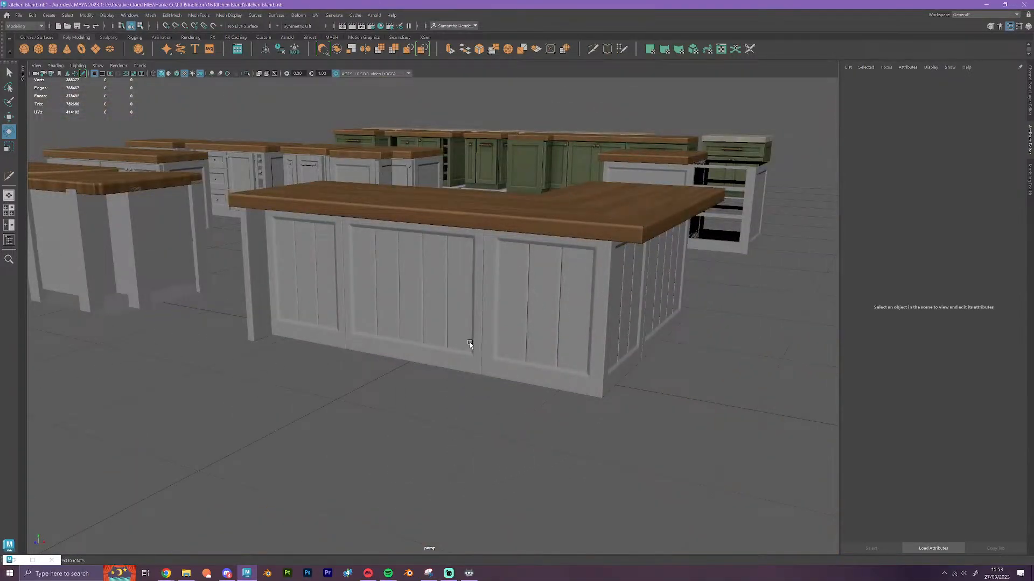
pyautogui.keyDown('alt'); pyautogui.moveTo(469, 344); pyautogui.dragTo(450, 415); pyautogui.keyUp('alt')
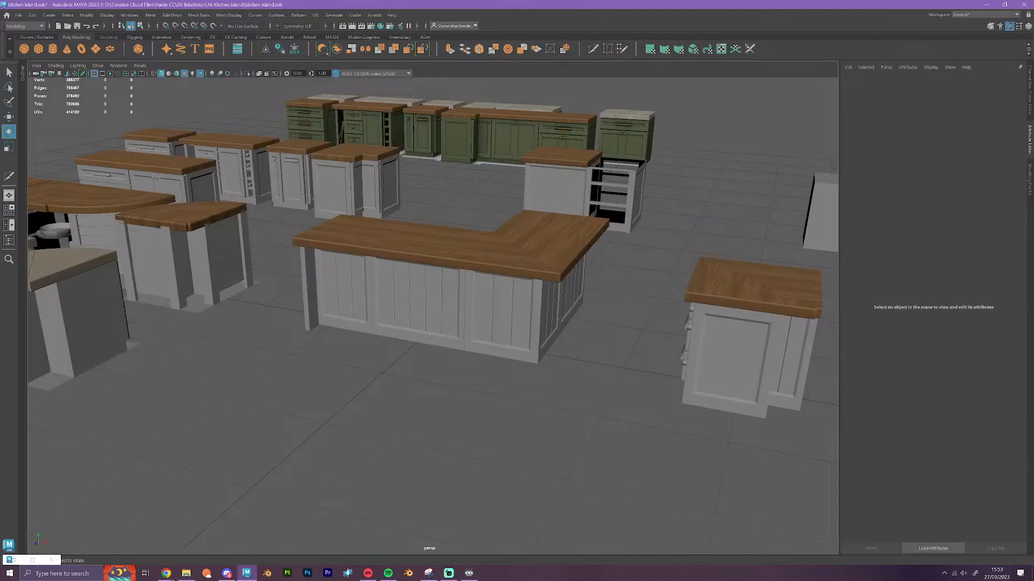
# View the green kitchen island reference on Pinterest in the browser, and examine the L-shaped island's drawer and door fronts in Maya
pyautogui.click(987, 5)
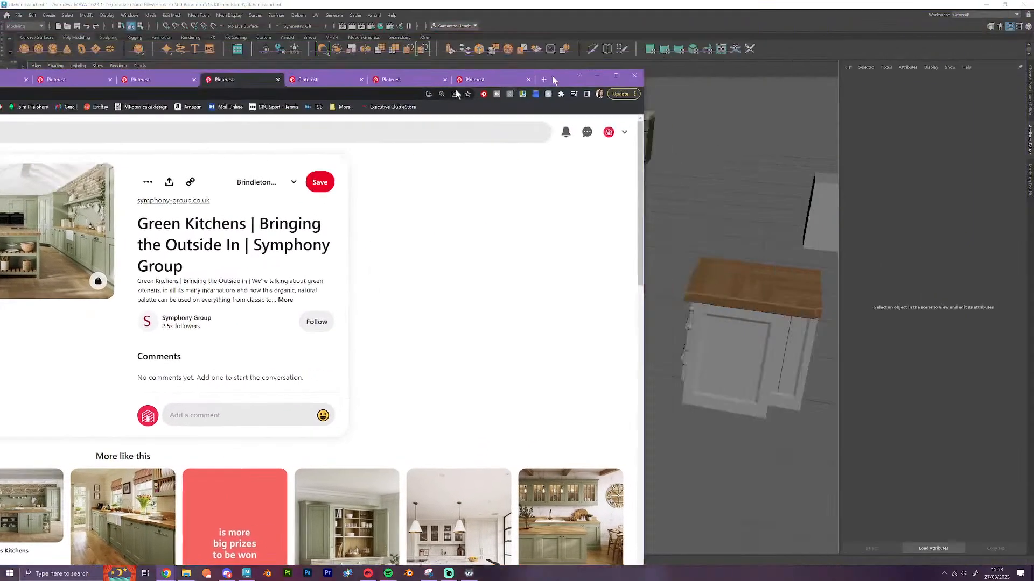
pyautogui.click(987, 6)
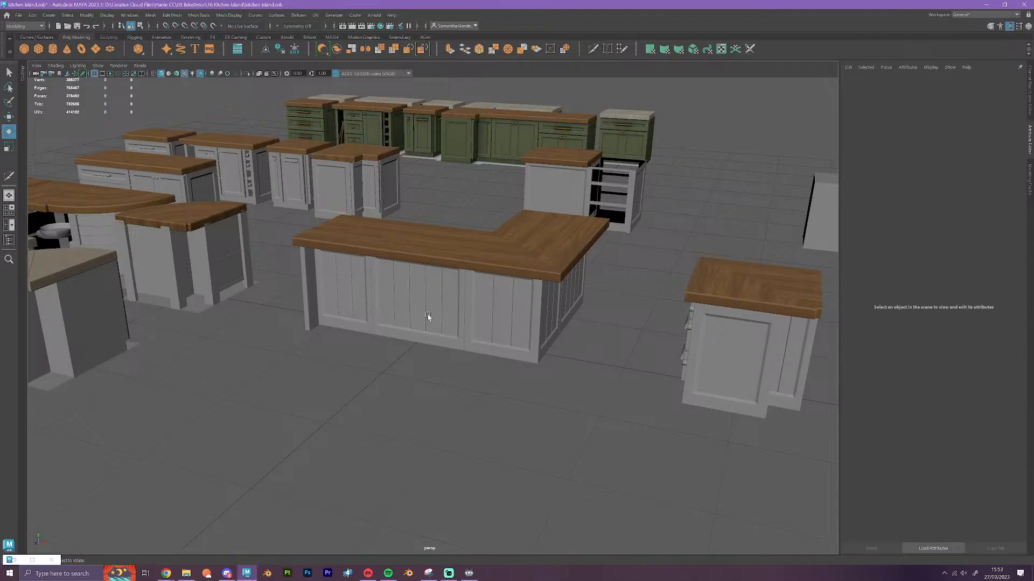
pyautogui.scroll(3, 671, 284)
pyautogui.keyDown('alt'); pyautogui.moveTo(671, 344); pyautogui.dragTo(530, 378); pyautogui.keyUp('alt')
pyautogui.scroll(3, 495, 408)
pyautogui.keyDown('alt'); pyautogui.moveTo(495, 408); pyautogui.dragTo(483, 403); pyautogui.keyUp('alt')
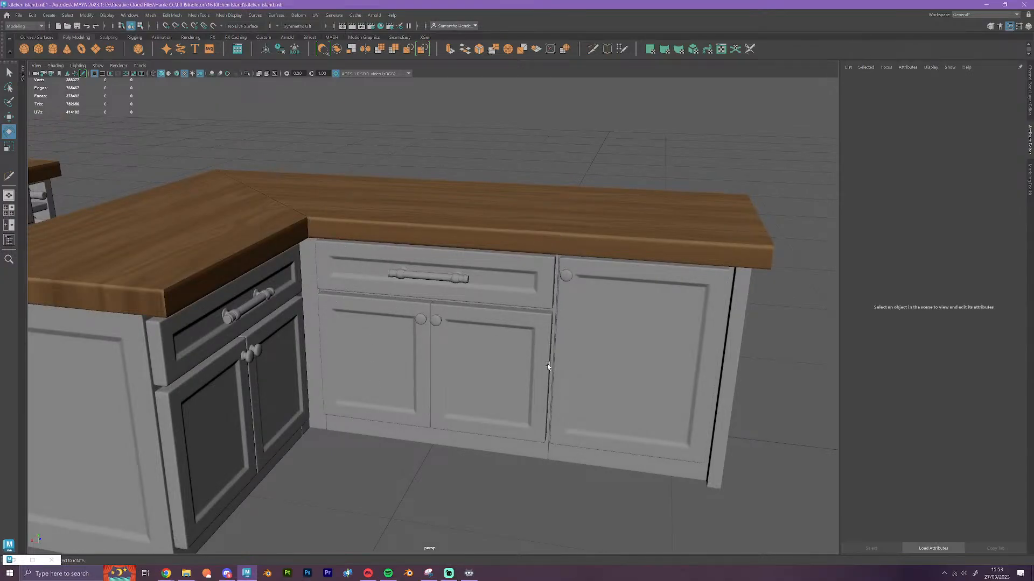
pyautogui.scroll(-3, 546, 367)
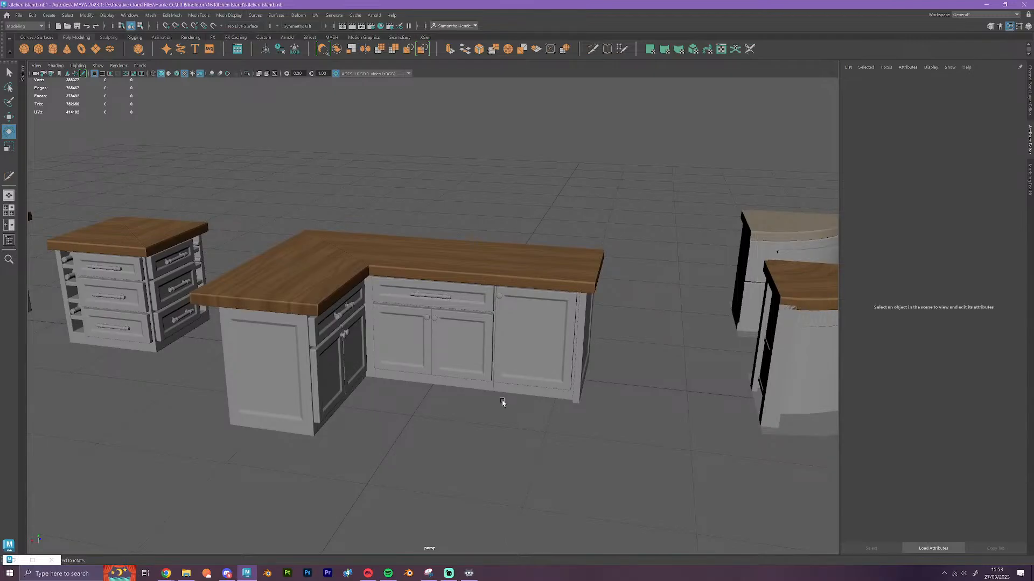
pyautogui.scroll(5, 502, 409)
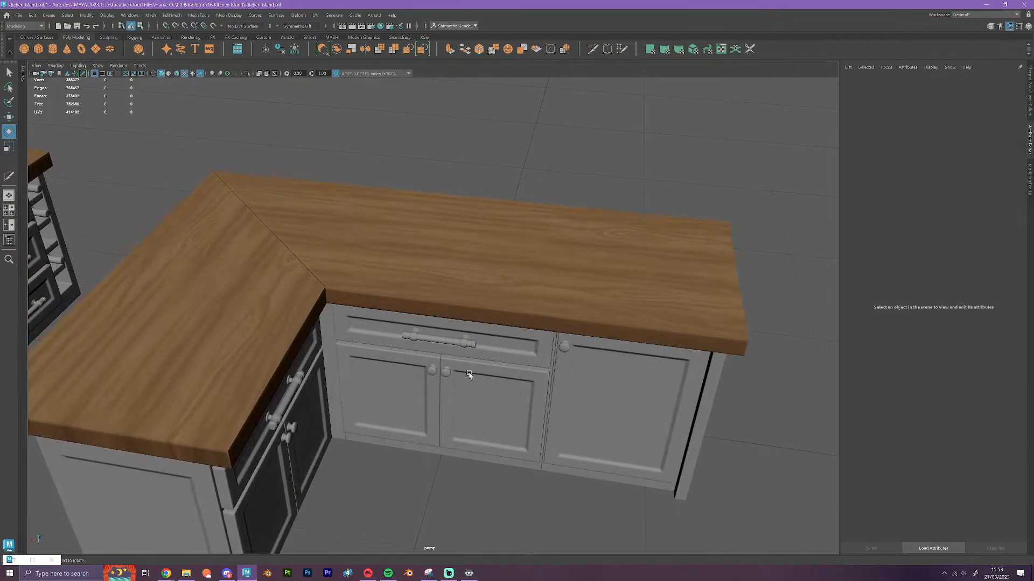
# Select the middle cabinet's countertop section, inspect it from the front and back of the island, and clear the selection
pyautogui.click(422, 272)
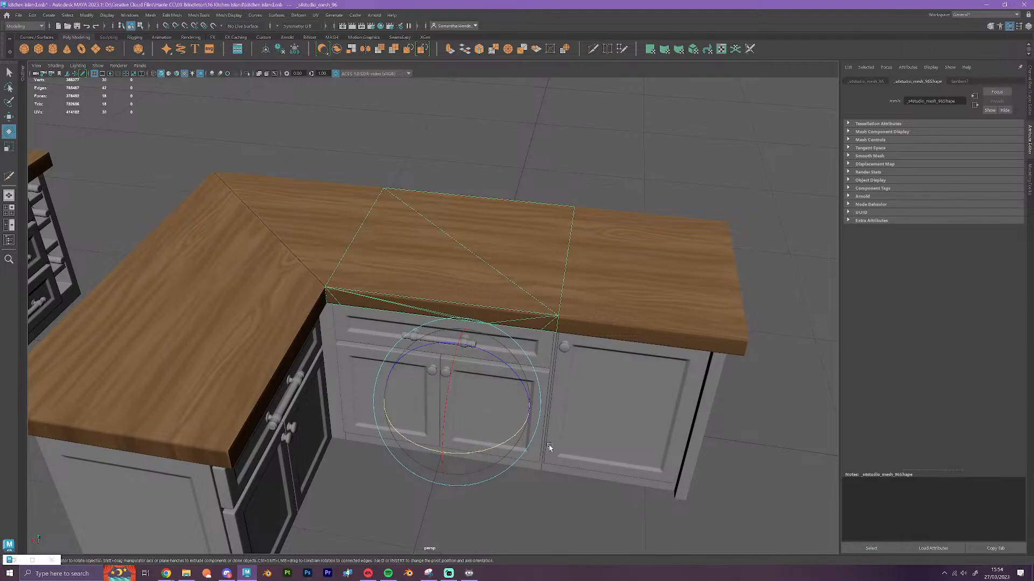
pyautogui.keyDown('alt'); pyautogui.moveTo(552, 438); pyautogui.dragTo(537, 438); pyautogui.keyUp('alt')
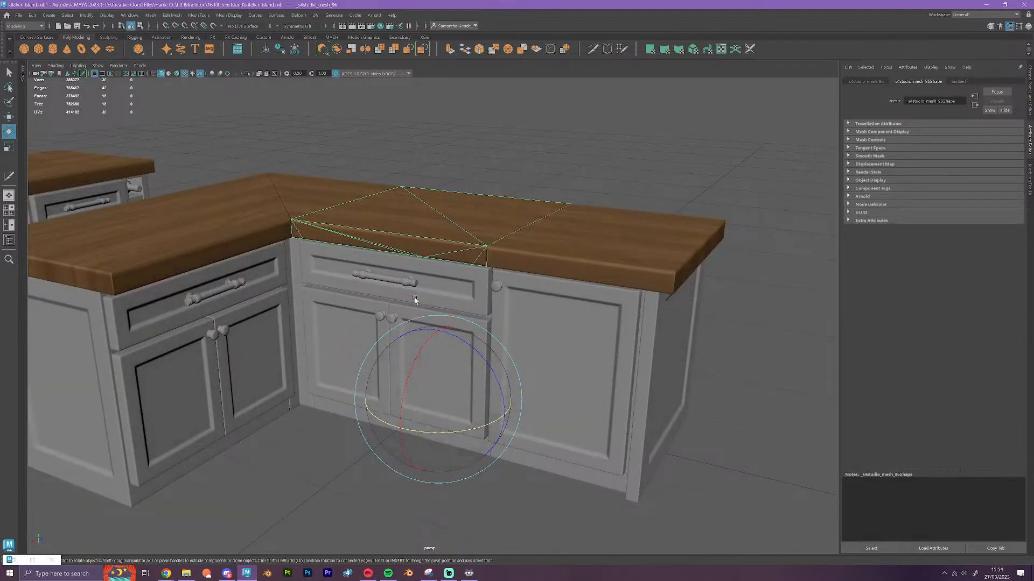
pyautogui.keyDown('alt'); pyautogui.moveTo(470, 326); pyautogui.dragTo(363, 347); pyautogui.keyUp('alt')
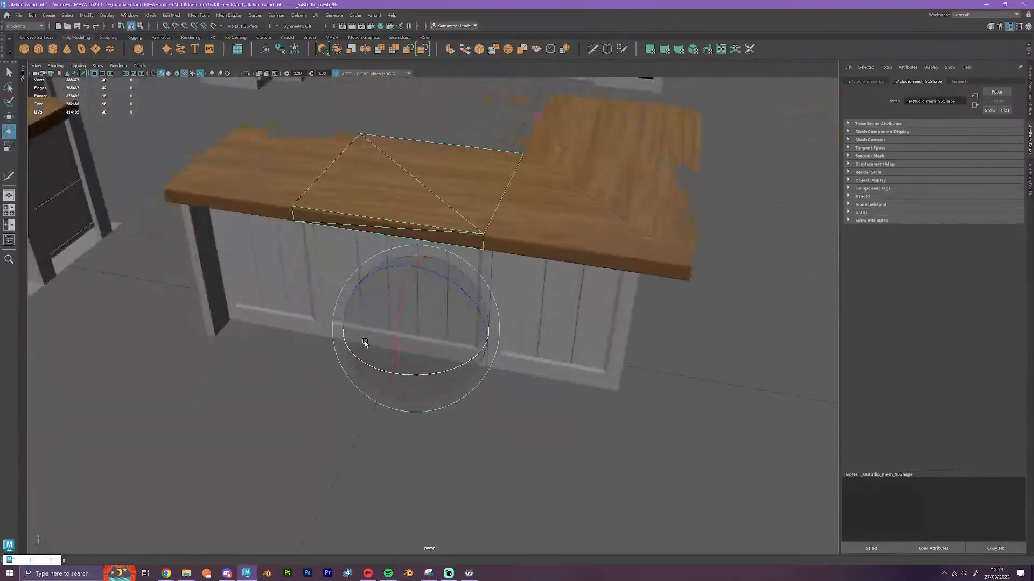
pyautogui.scroll(-5, 476, 384)
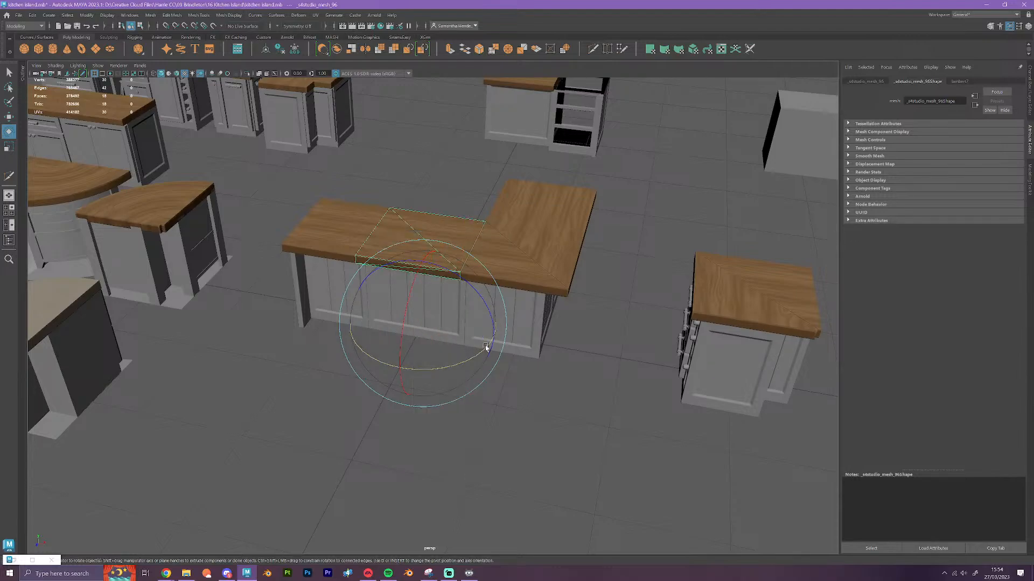
pyautogui.click(500, 382)
pyautogui.press('w')
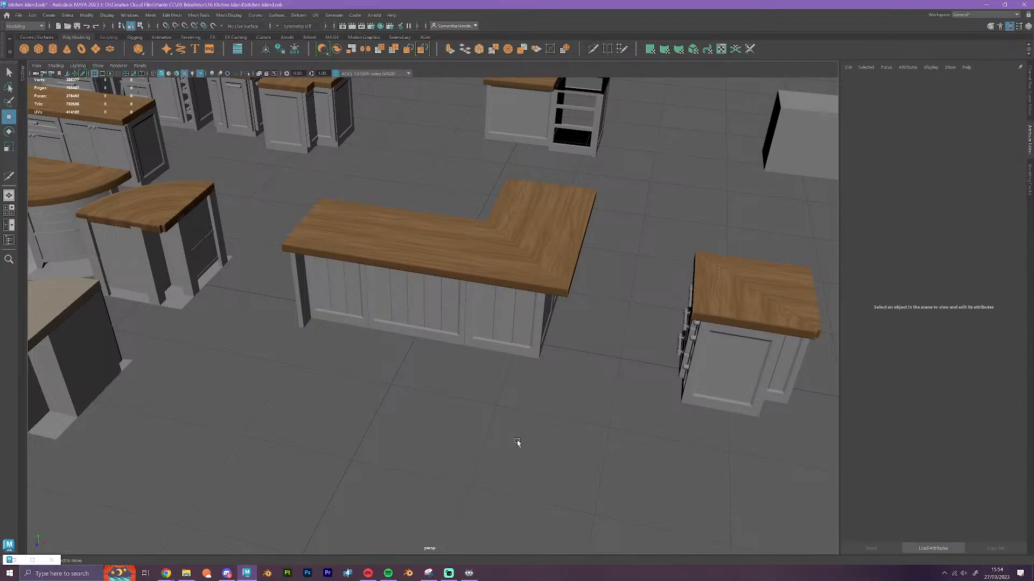
# Remove the square corner module from the L-shaped island and snap it back beside the spare curved corner module
pyautogui.keyDown('alt'); pyautogui.moveTo(587, 451); pyautogui.dragTo(284, 363, button='middle'); pyautogui.keyUp('alt')
pyautogui.scroll(-6, 422, 394)
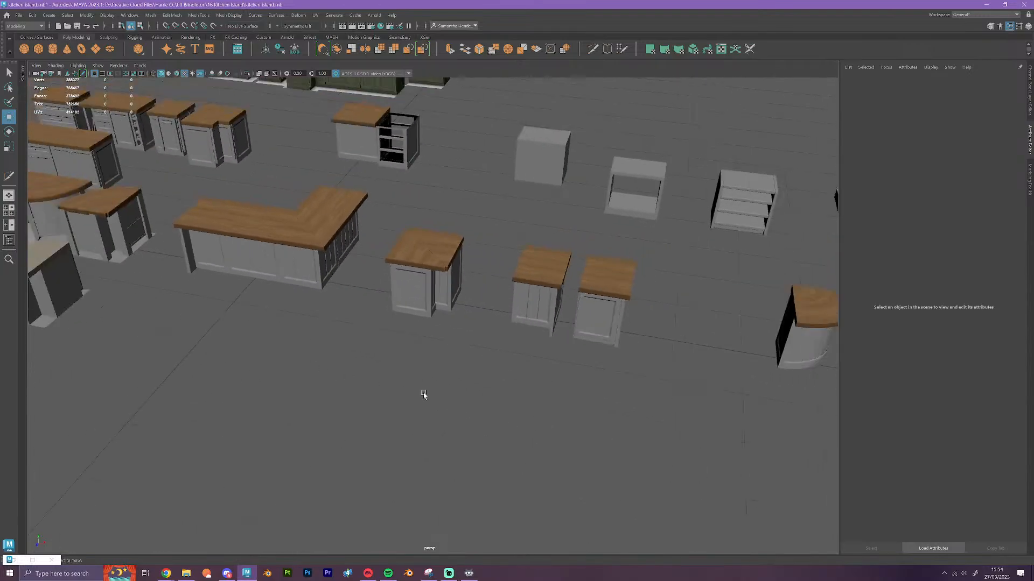
pyautogui.keyDown('alt'); pyautogui.moveTo(423, 394); pyautogui.dragTo(505, 368); pyautogui.keyUp('alt')
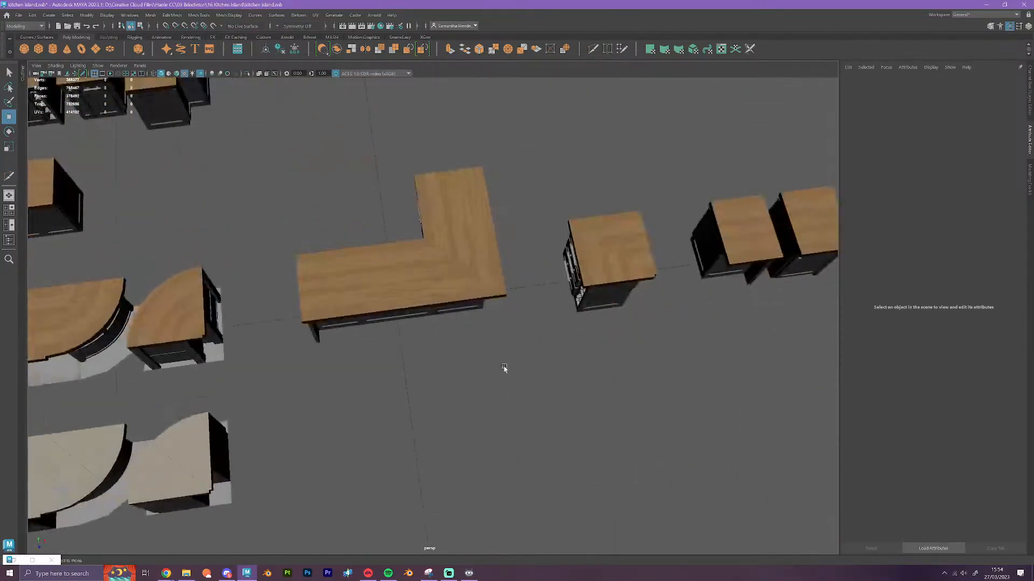
pyautogui.click(470, 270)
pyautogui.scroll(-3, 500, 242)
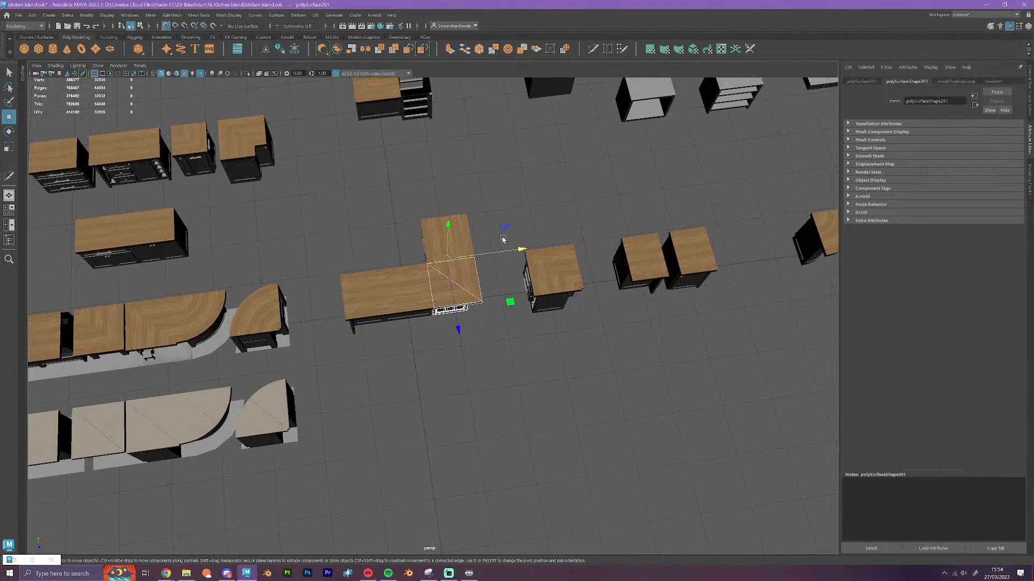
pyautogui.moveTo(502, 238); pyautogui.dragTo(815, 197)
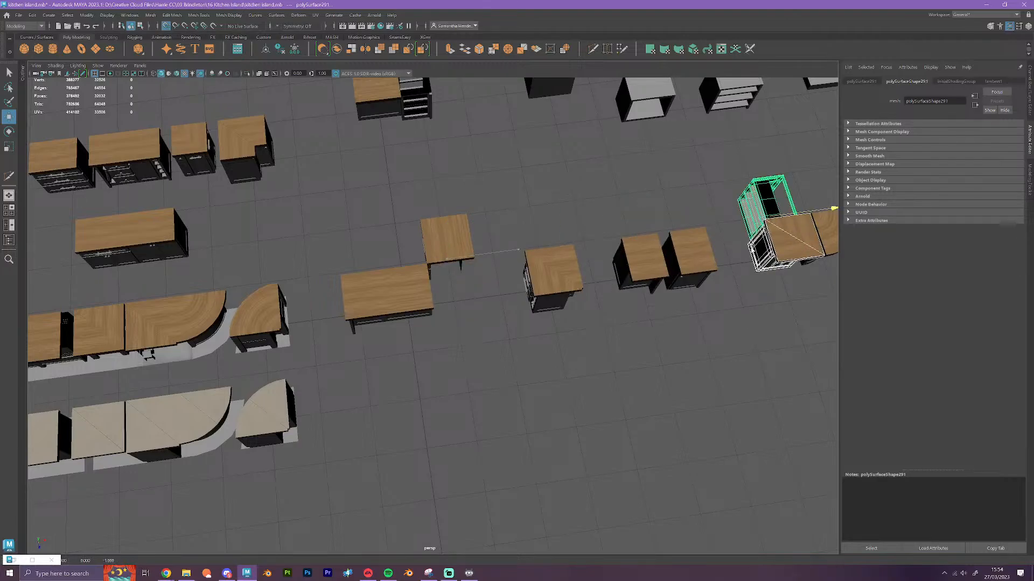
pyautogui.moveTo(751, 249); pyautogui.dragTo(748, 247)
pyautogui.click(745, 201)
pyautogui.press('x')
pyautogui.moveTo(799, 212); pyautogui.dragTo(458, 232)
pyautogui.click(646, 384)
pyautogui.keyDown('alt'); pyautogui.moveTo(692, 401); pyautogui.dragTo(648, 388); pyautogui.keyUp('alt')
# Snap the curved corner module into the island's empty corner and clear the selection
pyautogui.keyDown('alt'); pyautogui.moveTo(648, 388); pyautogui.dragTo(442, 346, button='middle'); pyautogui.keyUp('alt')
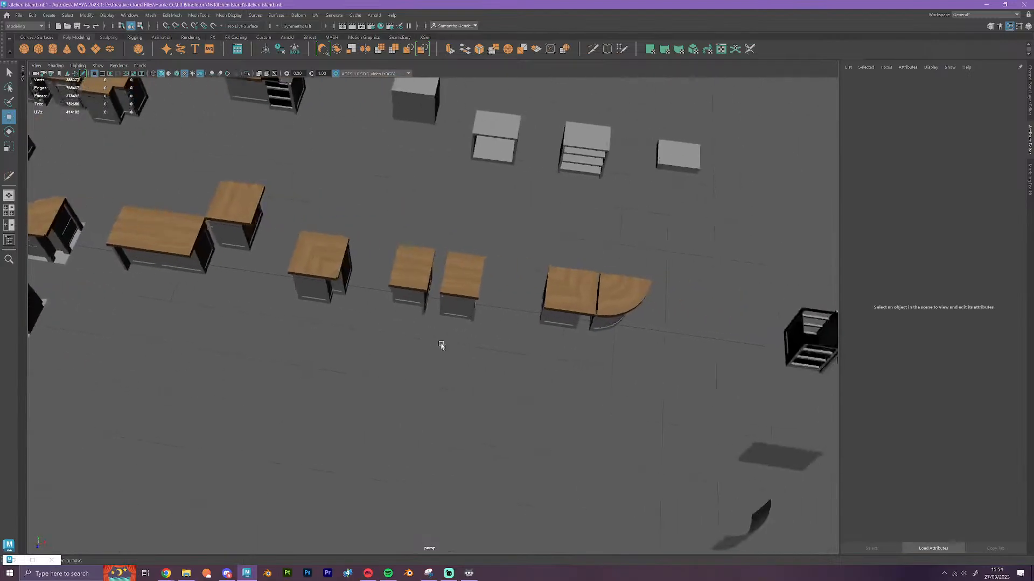
pyautogui.moveTo(671, 394); pyautogui.dragTo(619, 284)
pyautogui.press('x')
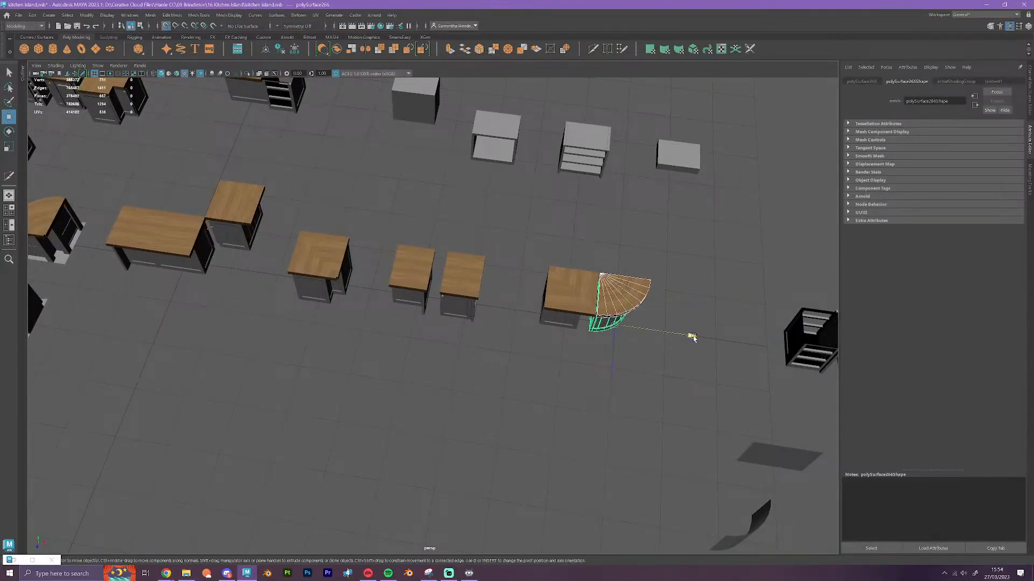
pyautogui.moveTo(692, 337); pyautogui.dragTo(279, 334)
pyautogui.click(312, 342)
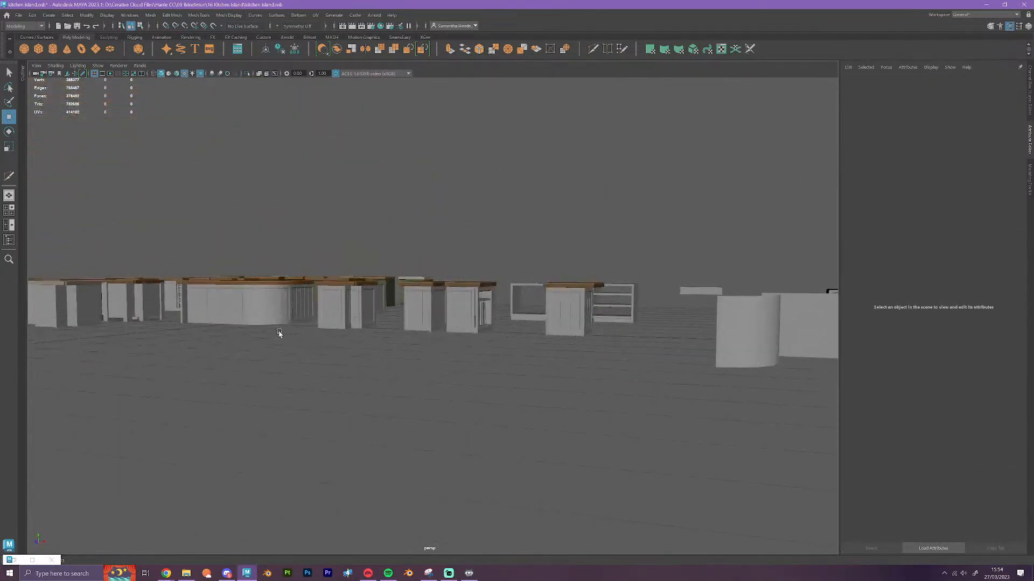
# Examine the L-shaped island's curved corner, continuous countertop and inner cabinet fronts
pyautogui.keyDown('alt'); pyautogui.moveTo(279, 334); pyautogui.dragTo(454, 463, button='middle'); pyautogui.keyUp('alt')
pyautogui.scroll(5, 456, 466)
pyautogui.keyDown('alt'); pyautogui.moveTo(457, 489); pyautogui.dragTo(463, 524); pyautogui.keyUp('alt')
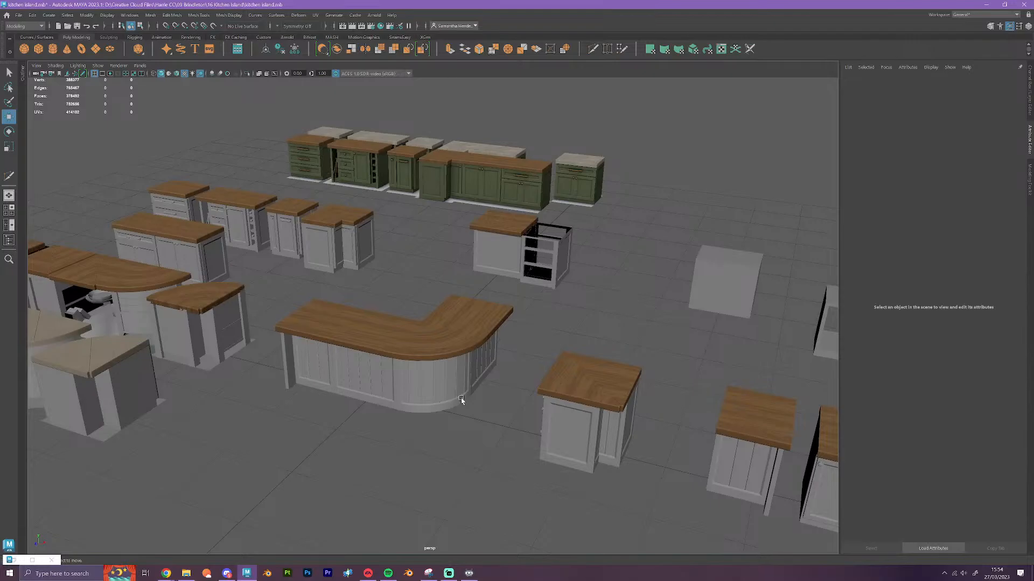
pyautogui.scroll(10, 577, 427)
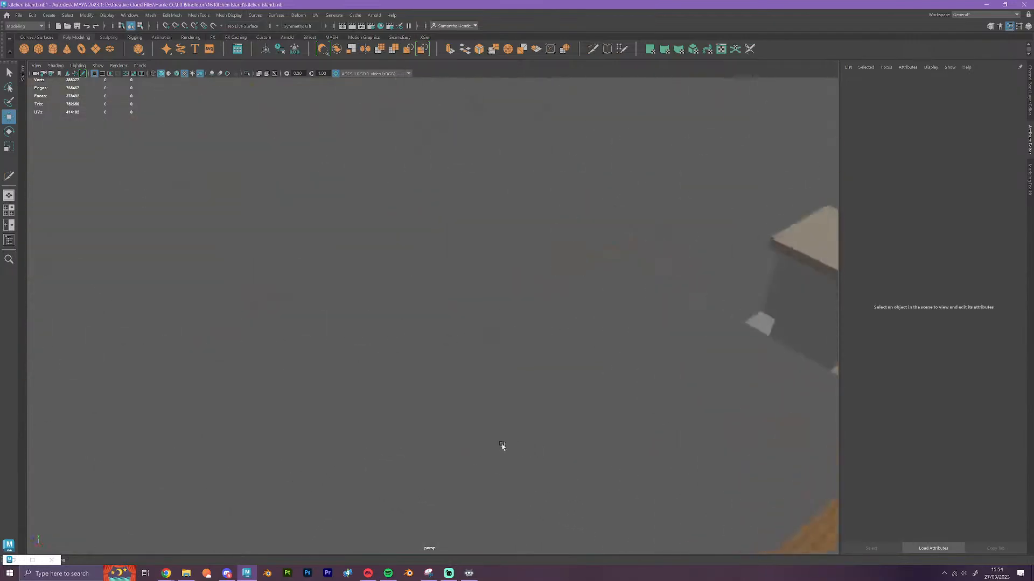
pyautogui.keyDown('alt'); pyautogui.moveTo(501, 447); pyautogui.dragTo(482, 390); pyautogui.keyUp('alt')
pyautogui.keyDown('alt'); pyautogui.moveTo(482, 389); pyautogui.dragTo(99, 242, button='middle'); pyautogui.keyUp('alt')
pyautogui.scroll(-2, 462, 418)
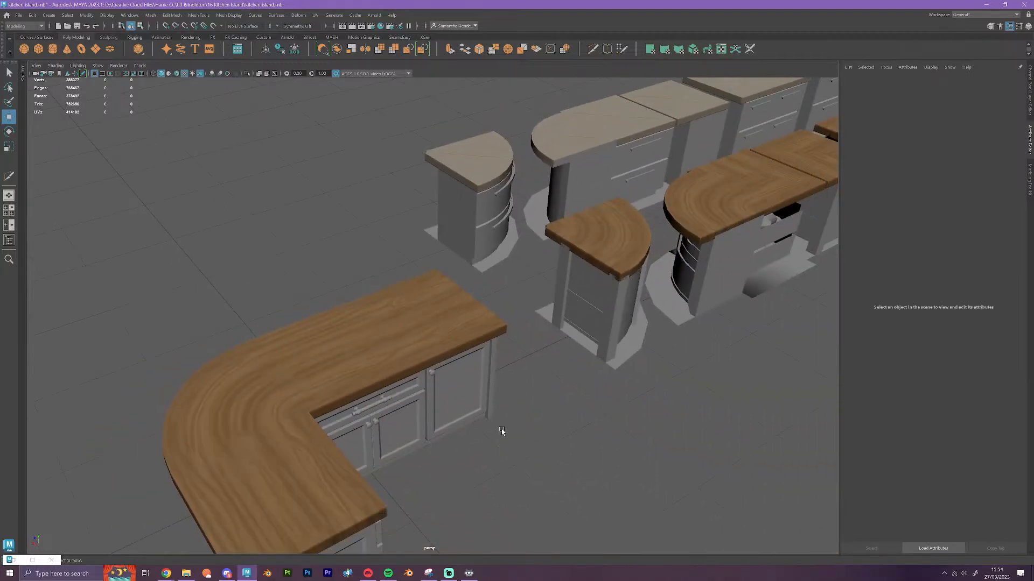
pyautogui.scroll(-2, 501, 432)
pyautogui.keyDown('alt'); pyautogui.moveTo(508, 443); pyautogui.dragTo(478, 453); pyautogui.keyUp('alt')
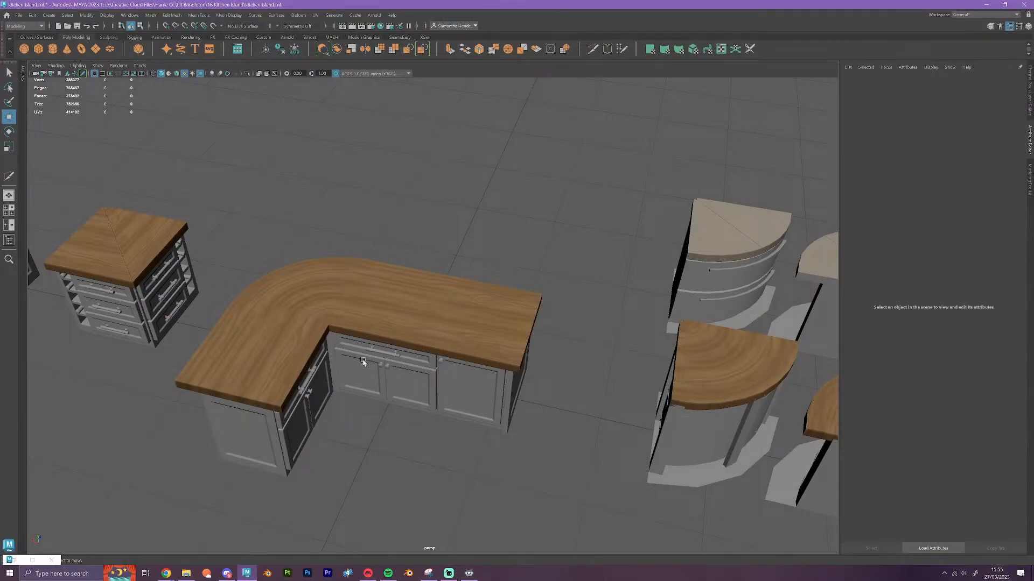
# Try to move the middle cabinet out of the L-shaped island, undo the move, and clear the selection
pyautogui.click(405, 400)
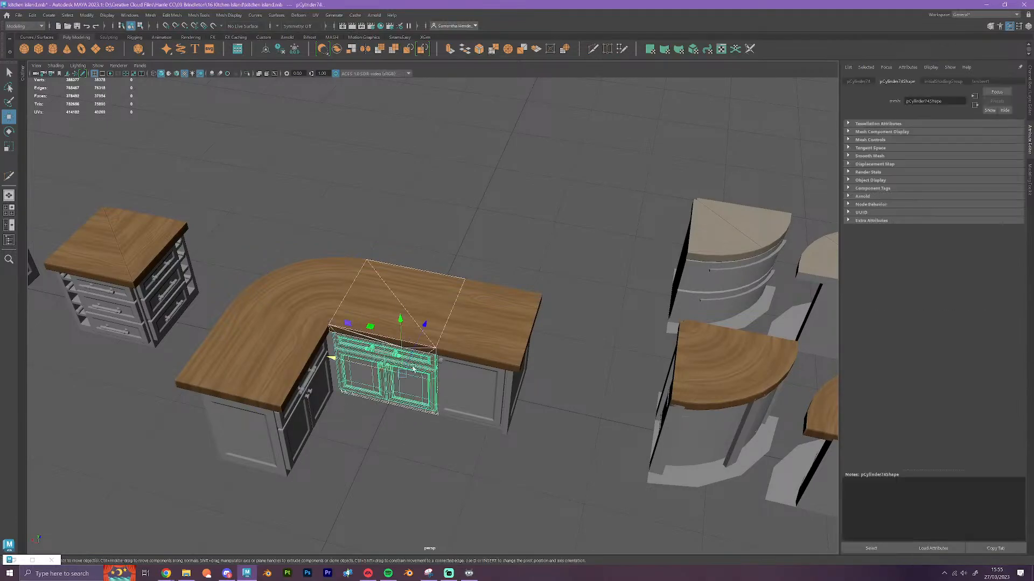
pyautogui.moveTo(398, 372); pyautogui.dragTo(514, 221)
pyautogui.hotkey('ctrl', 'z')
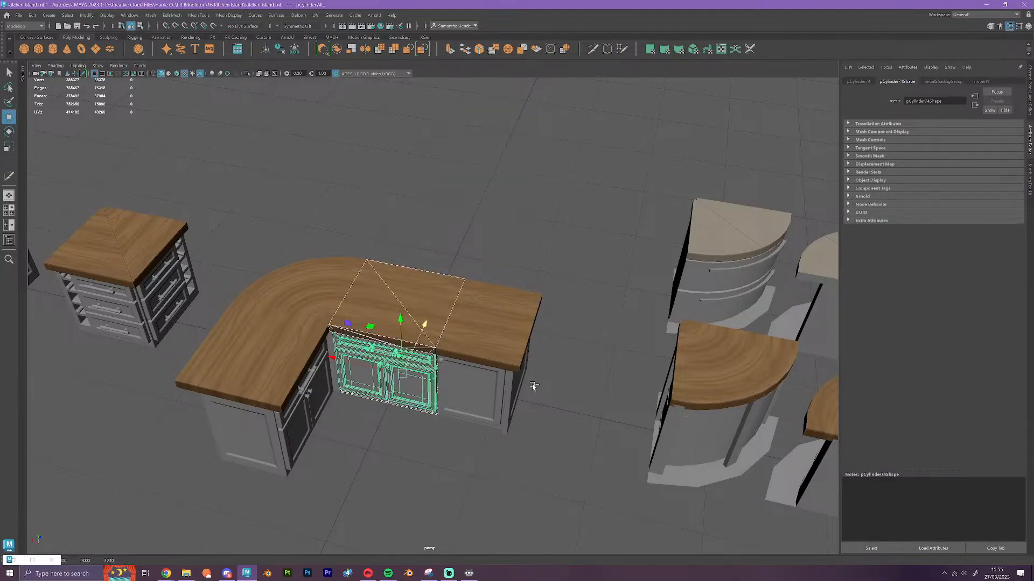
pyautogui.keyDown('alt'); pyautogui.moveTo(478, 489); pyautogui.dragTo(590, 485); pyautogui.keyUp('alt')
pyautogui.keyDown('alt'); pyautogui.moveTo(554, 469); pyautogui.dragTo(455, 350, button='middle'); pyautogui.keyUp('alt')
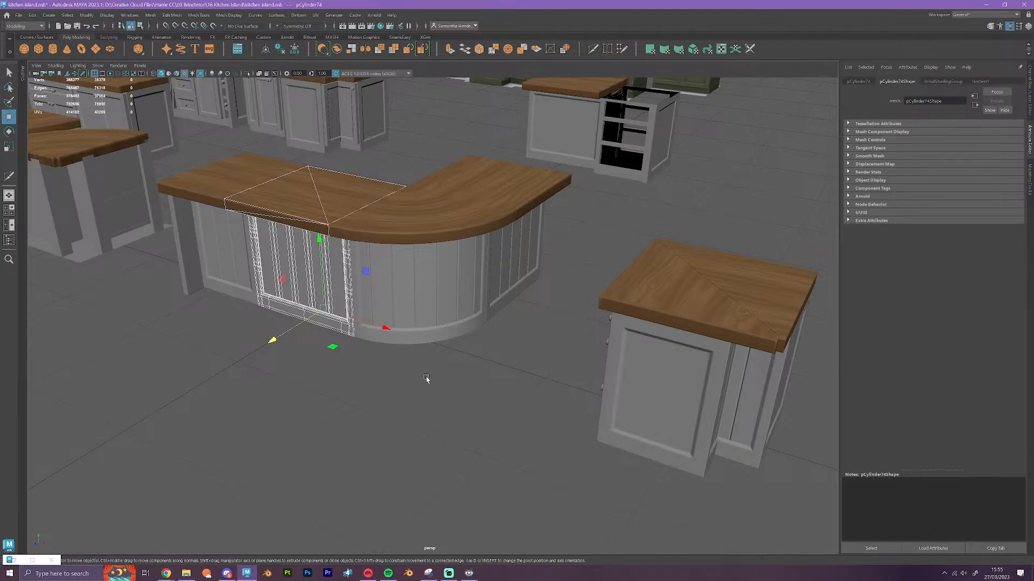
pyautogui.keyDown('alt'); pyautogui.moveTo(538, 434); pyautogui.dragTo(384, 450); pyautogui.keyUp('alt')
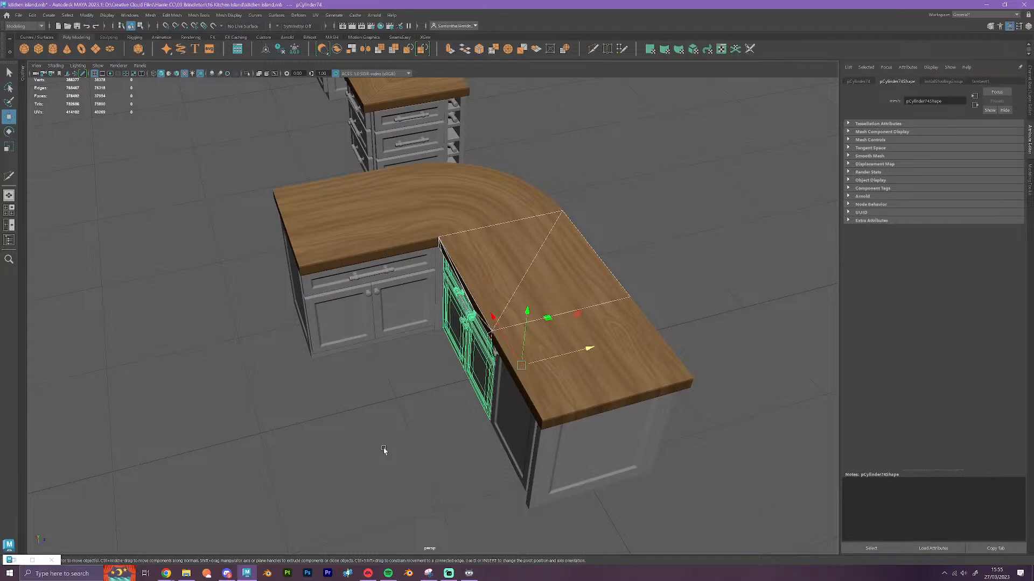
pyautogui.click(419, 444)
pyautogui.keyDown('alt'); pyautogui.moveTo(419, 444); pyautogui.dragTo(550, 265); pyautogui.keyUp('alt')
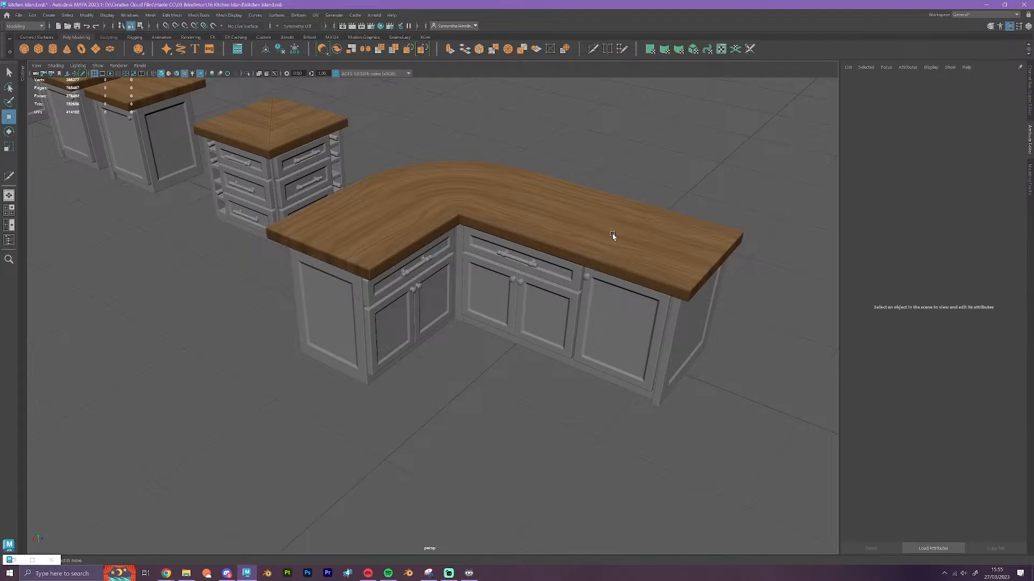
# Examine the L-shaped island's outer panelling, curved corner and inner cabinet fronts, briefly selecting the middle cabinet
pyautogui.keyDown('alt'); pyautogui.moveTo(604, 235); pyautogui.dragTo(323, 284); pyautogui.keyUp('alt')
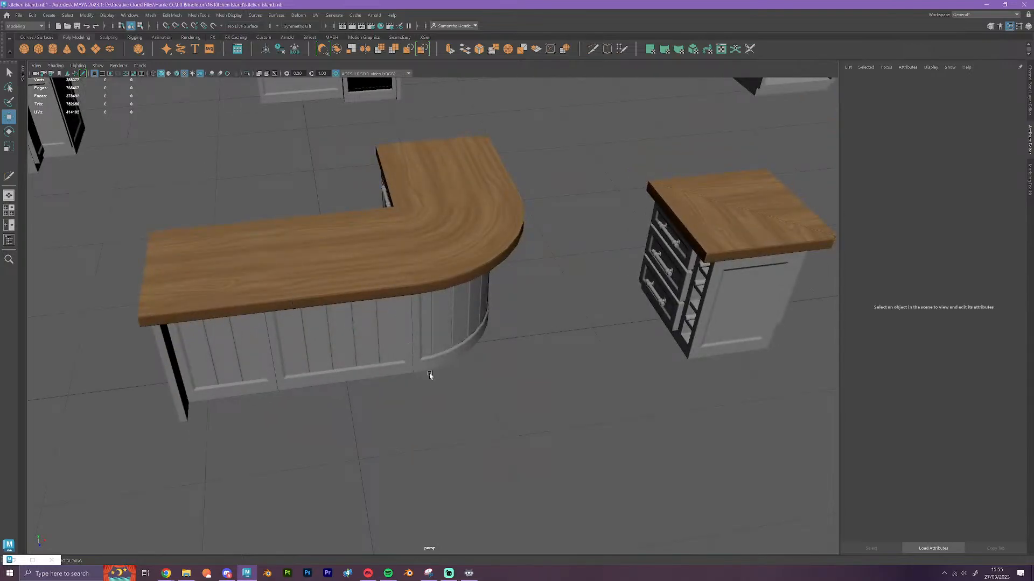
pyautogui.keyDown('alt'); pyautogui.moveTo(428, 373); pyautogui.dragTo(553, 346); pyautogui.keyUp('alt')
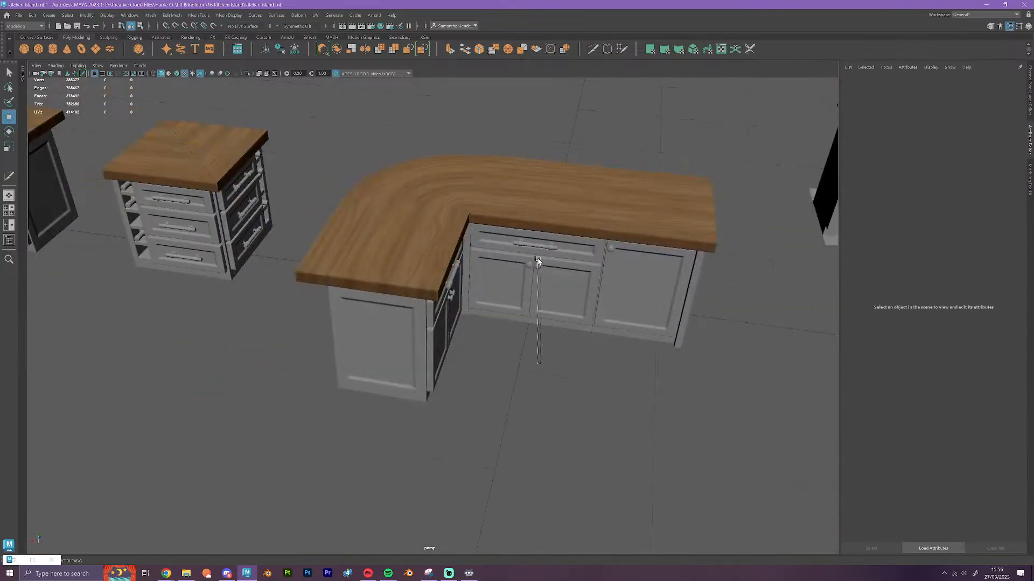
pyautogui.click(544, 195)
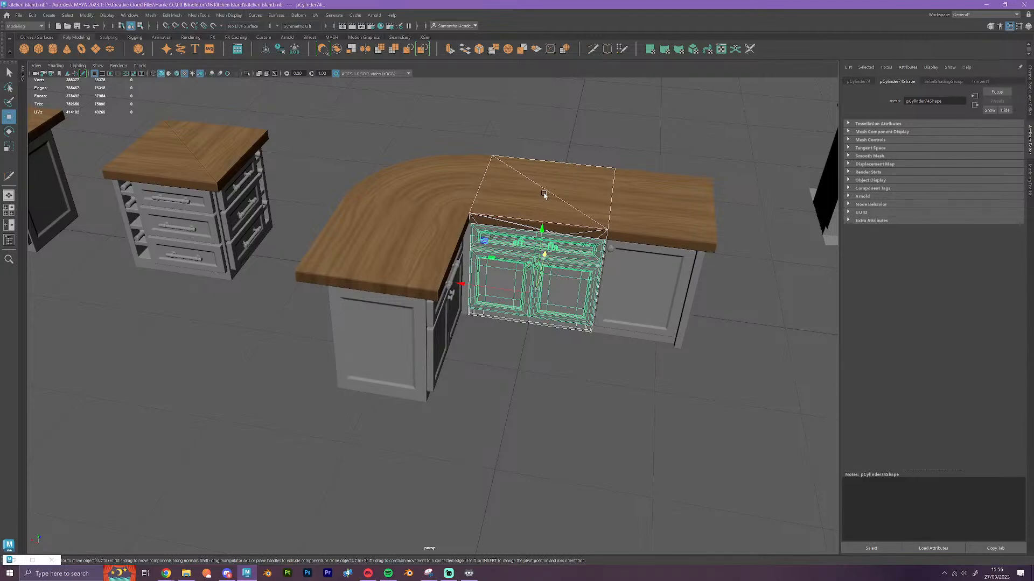
pyautogui.click(579, 408)
pyautogui.keyDown('alt'); pyautogui.moveTo(592, 412); pyautogui.dragTo(449, 437); pyautogui.keyUp('alt')
pyautogui.scroll(-3, 574, 448)
pyautogui.keyDown('alt'); pyautogui.moveTo(449, 437); pyautogui.dragTo(521, 434, button='middle'); pyautogui.keyUp('alt')
pyautogui.scroll(2, 521, 434)
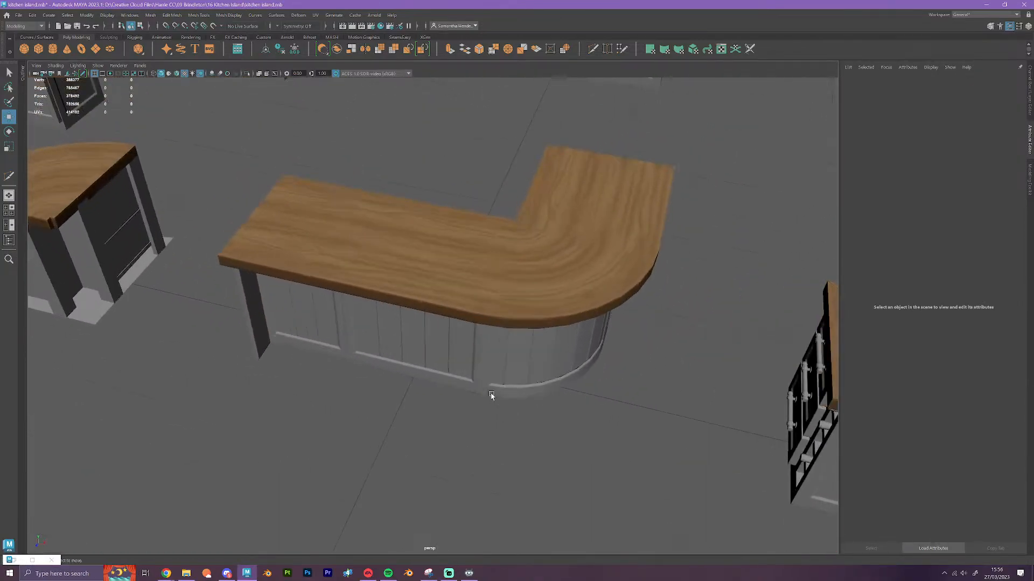
pyautogui.keyDown('alt'); pyautogui.moveTo(427, 309); pyautogui.dragTo(374, 323); pyautogui.keyUp('alt')
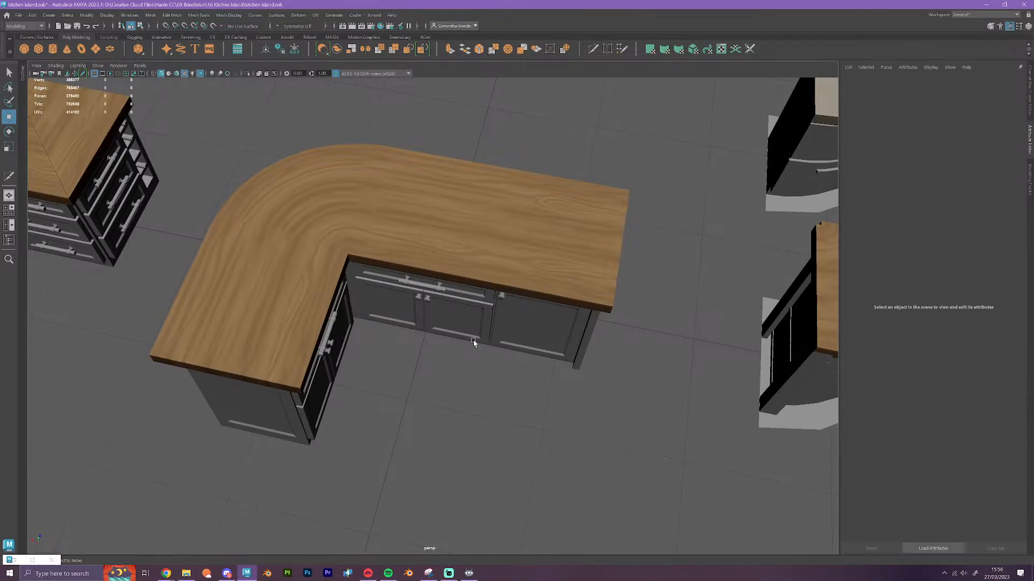
pyautogui.scroll(-3, 491, 345)
# Duplicate the end module with the narrow side shelves from the spare row of straight and square corner modules
pyautogui.click(521, 329)
pyautogui.keyDown('alt'); pyautogui.moveTo(584, 386); pyautogui.dragTo(517, 353); pyautogui.keyUp('alt')
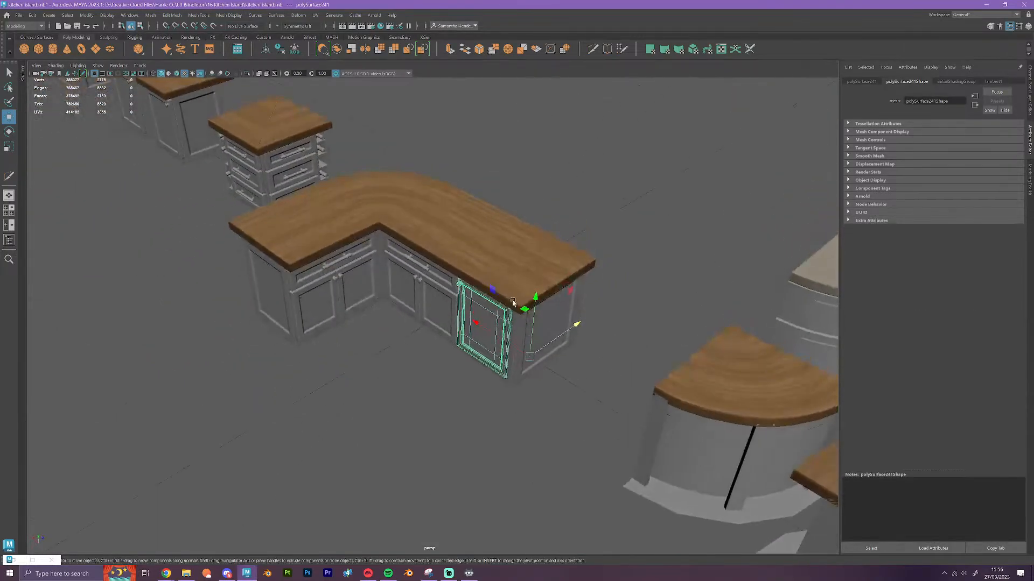
pyautogui.scroll(-5, 514, 302)
pyautogui.keyDown('alt'); pyautogui.moveTo(521, 300); pyautogui.dragTo(614, 383); pyautogui.keyUp('alt')
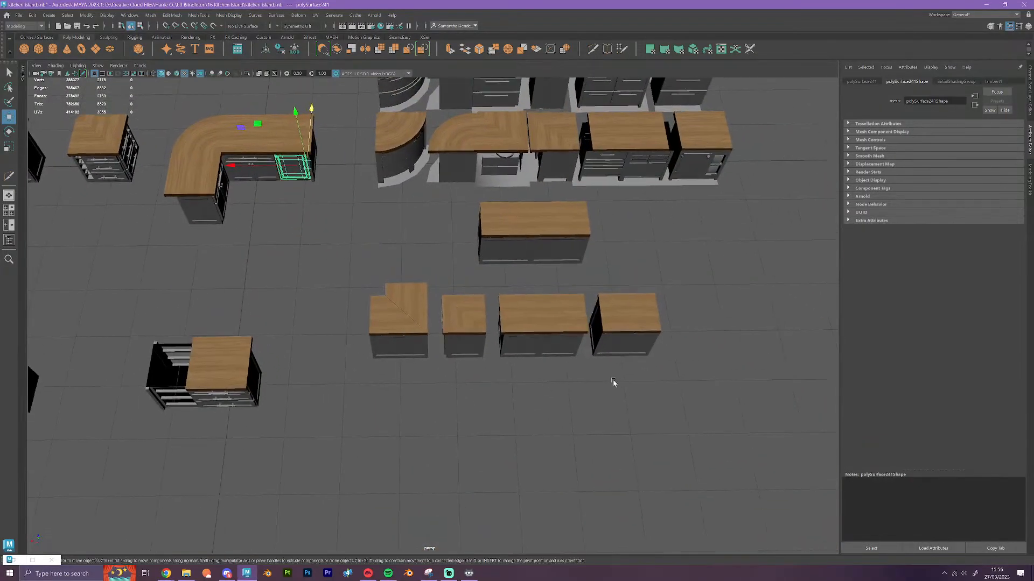
pyautogui.keyDown('alt'); pyautogui.moveTo(587, 333); pyautogui.dragTo(411, 375); pyautogui.keyUp('alt')
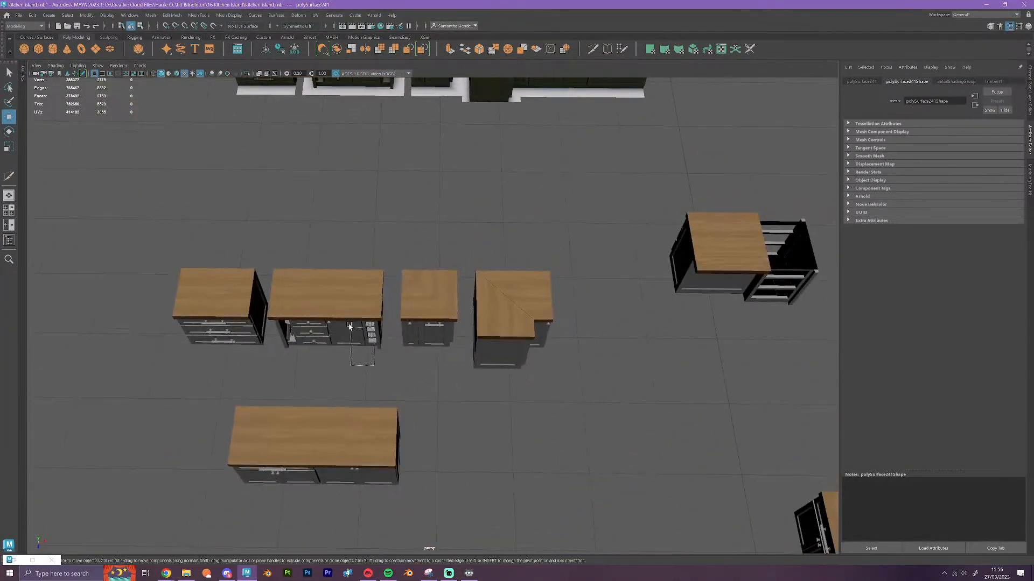
pyautogui.click(351, 296)
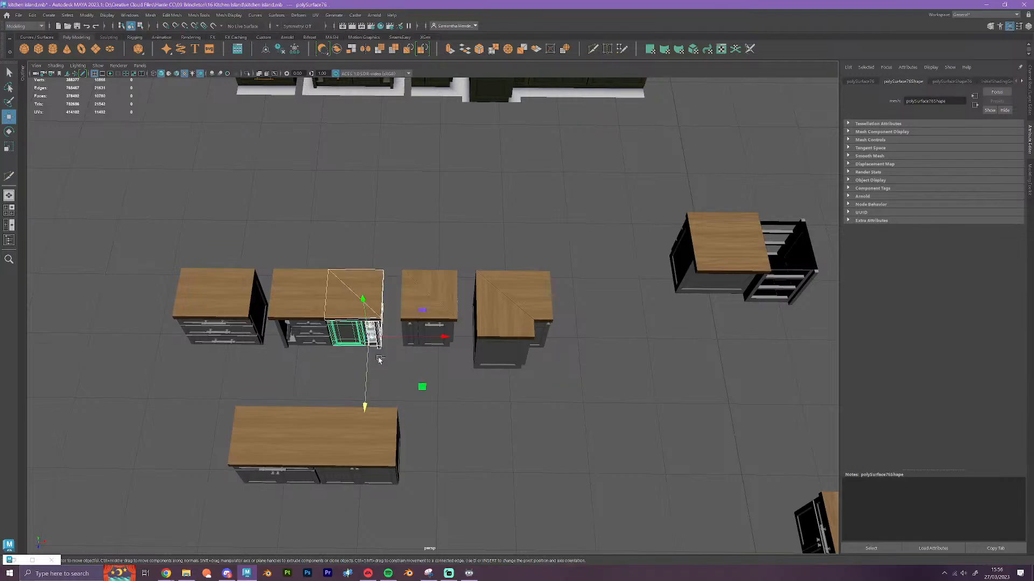
pyautogui.hotkey('ctrl', 'd')
# Rotate the duplicated end module half a turn, place it against the island's straight end as a third arm, and clear the selection
pyautogui.moveTo(384, 338); pyautogui.dragTo(502, 473)
pyautogui.press('e')
pyautogui.press('w')
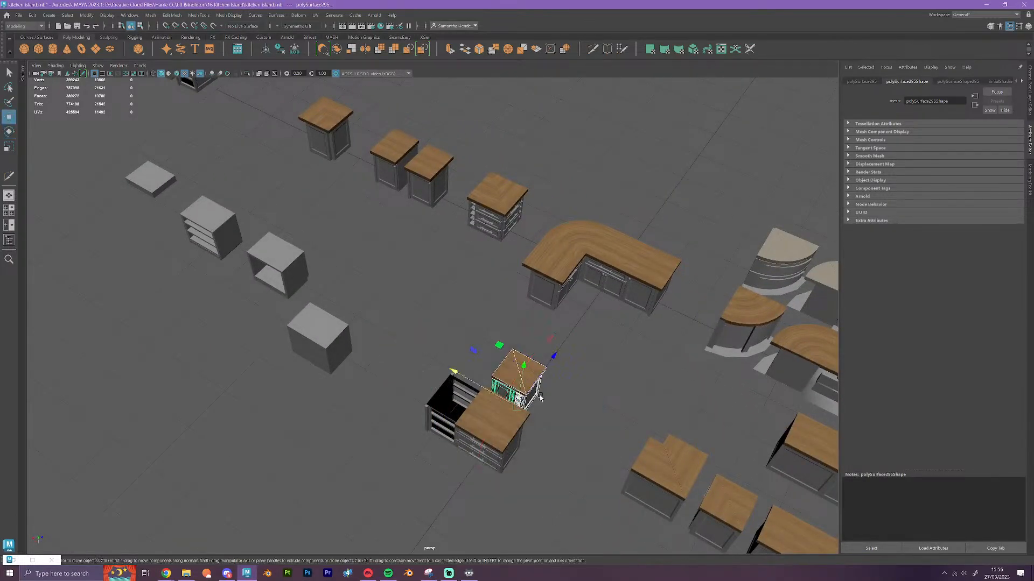
pyautogui.scroll(2, 538, 391)
pyautogui.moveTo(571, 374); pyautogui.dragTo(645, 324)
pyautogui.keyDown('alt'); pyautogui.moveTo(658, 412); pyautogui.dragTo(680, 416); pyautogui.keyUp('alt')
pyautogui.keyDown('alt'); pyautogui.moveTo(619, 382); pyautogui.dragTo(522, 392, button='middle'); pyautogui.keyUp('alt')
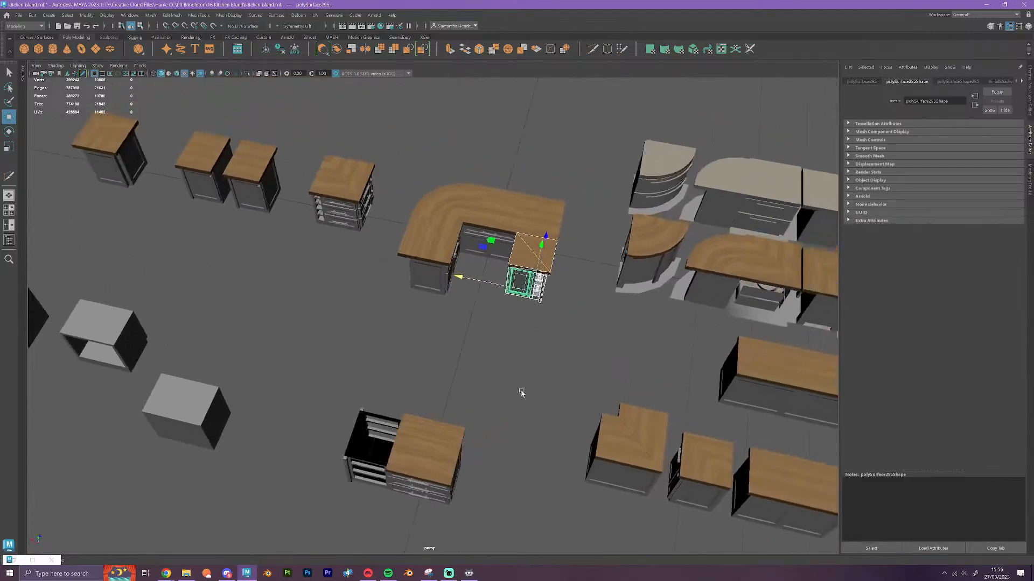
pyautogui.scroll(3, 551, 364)
pyautogui.click(584, 441)
# Try to delete the island arm attached to the curved corner, and undo the deletion
pyautogui.keyDown('alt'); pyautogui.moveTo(583, 441); pyautogui.dragTo(593, 432); pyautogui.keyUp('alt')
pyautogui.keyDown('alt'); pyautogui.moveTo(594, 432); pyautogui.dragTo(316, 411, button='middle'); pyautogui.keyUp('alt')
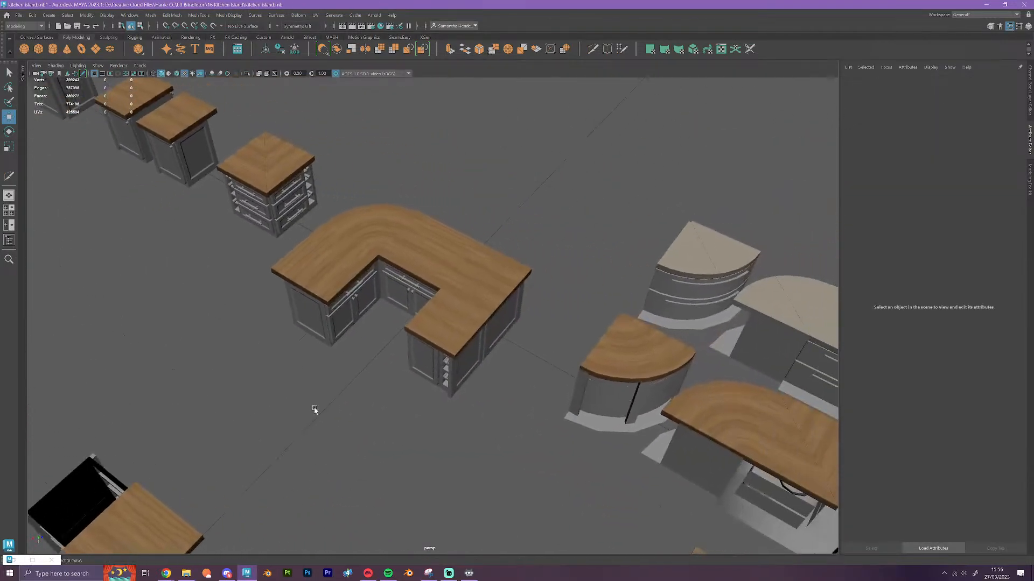
pyautogui.keyDown('alt'); pyautogui.moveTo(316, 411); pyautogui.dragTo(473, 413, button='right'); pyautogui.keyUp('alt')
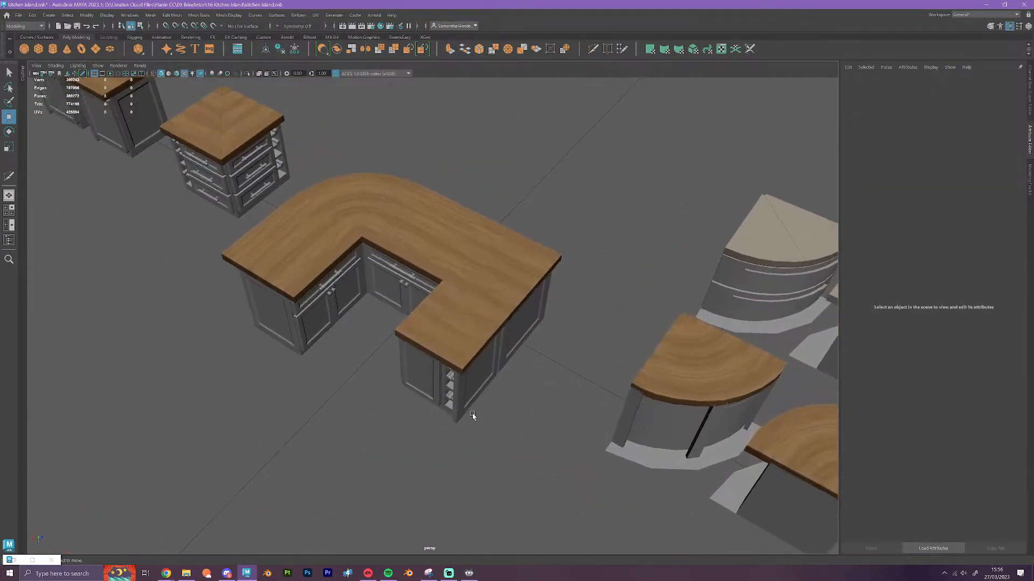
pyautogui.click(270, 281)
pyautogui.press('Delete')
pyautogui.keyDown('alt'); pyautogui.moveTo(256, 333); pyautogui.dragTo(312, 325); pyautogui.keyUp('alt')
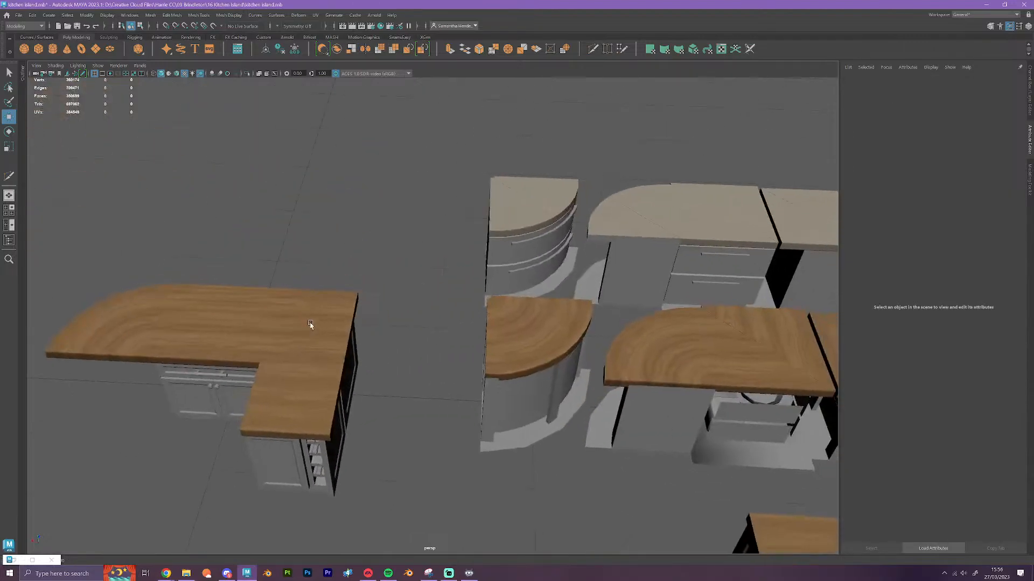
pyautogui.keyDown('alt'); pyautogui.moveTo(208, 325); pyautogui.dragTo(579, 254, button='middle'); pyautogui.keyUp('alt')
pyautogui.hotkey('ctrl', 'z')
# Delete the straight cabinet and countertop section attached to the curved corner, leaving the corner module in place
pyautogui.keyDown('alt'); pyautogui.moveTo(280, 453); pyautogui.dragTo(385, 442); pyautogui.keyUp('alt')
pyautogui.keyDown('alt'); pyautogui.moveTo(208, 383); pyautogui.dragTo(447, 237, button='middle'); pyautogui.keyUp('alt')
pyautogui.keyDown('alt'); pyautogui.moveTo(353, 468); pyautogui.dragTo(670, 47, button='middle'); pyautogui.keyUp('alt')
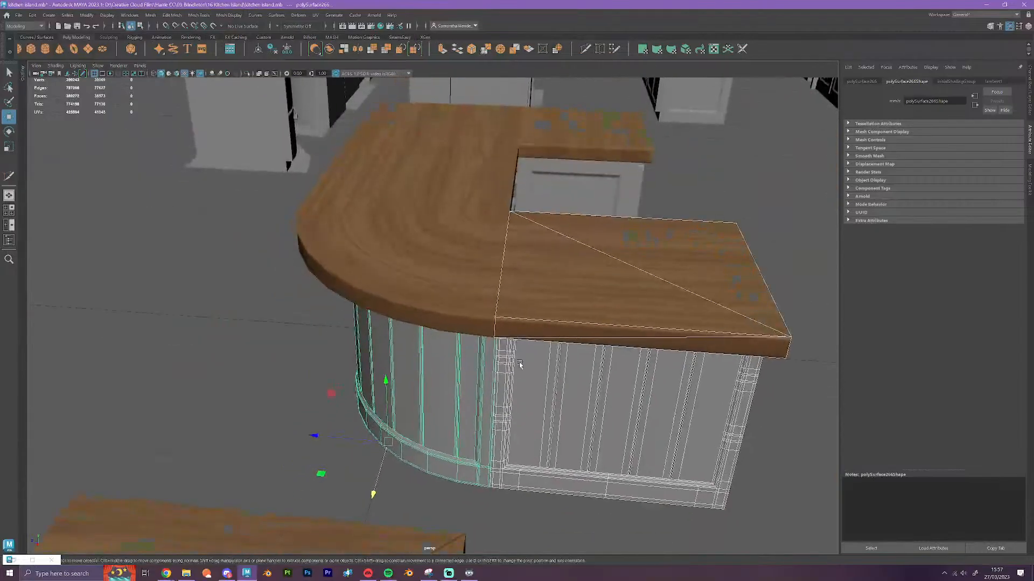
pyautogui.keyDown('shift'); pyautogui.click(464, 384); pyautogui.keyUp('shift')
pyautogui.press('Delete')
pyautogui.scroll(-2, 571, 408)
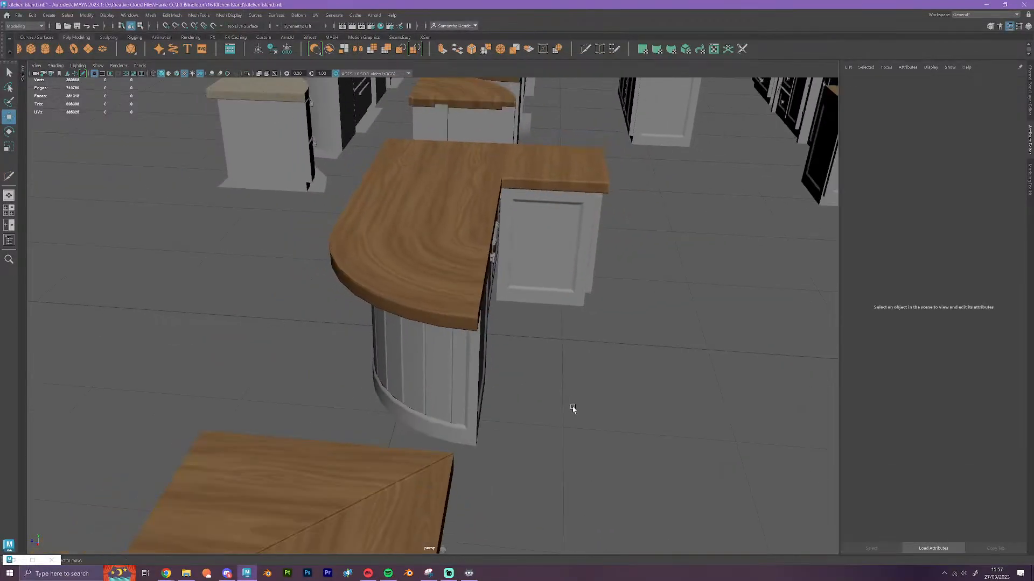
# Inspect the joint between neighbouring countertop sections at eye level, selecting each section in turn, and clear the selection
pyautogui.keyDown('alt'); pyautogui.moveTo(614, 420); pyautogui.dragTo(514, 432); pyautogui.keyUp('alt')
pyautogui.keyDown('alt'); pyautogui.moveTo(706, 414); pyautogui.dragTo(473, 338, button='middle'); pyautogui.keyUp('alt')
pyautogui.keyDown('alt'); pyautogui.moveTo(473, 338); pyautogui.dragTo(520, 280); pyautogui.keyUp('alt')
pyautogui.scroll(4, 557, 312)
pyautogui.click(486, 246)
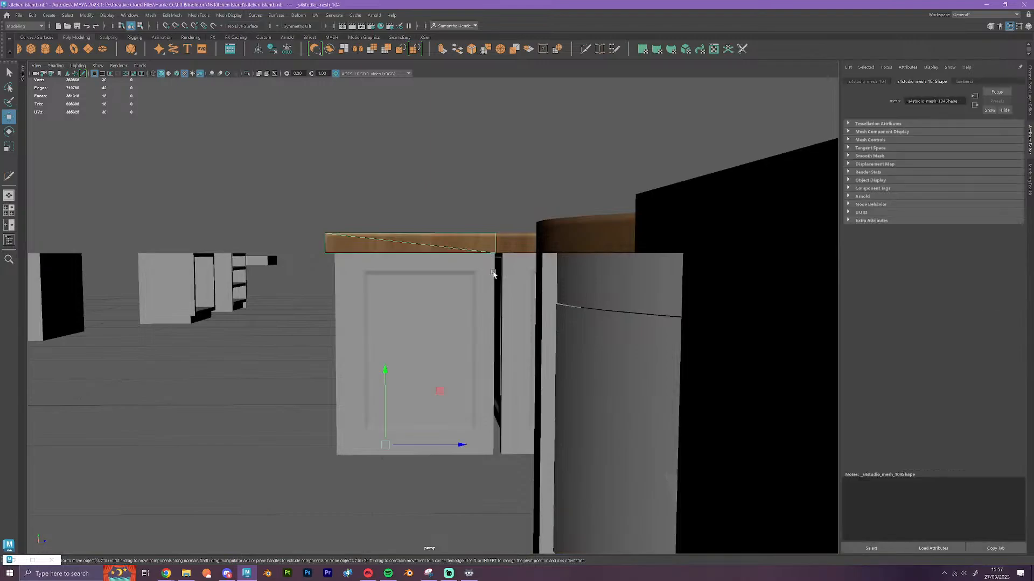
pyautogui.click(511, 249)
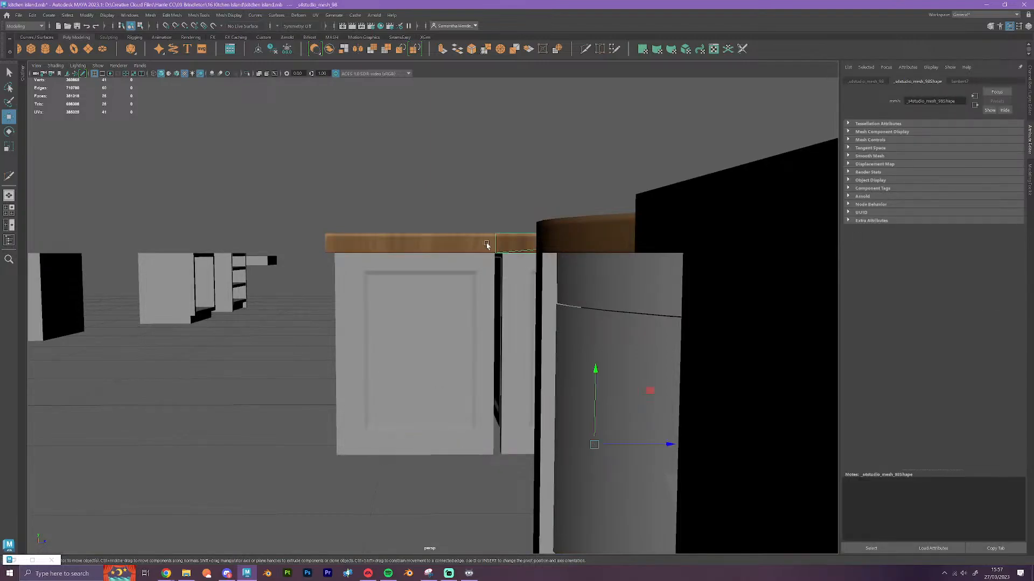
pyautogui.keyDown('alt'); pyautogui.moveTo(431, 432); pyautogui.dragTo(611, 483); pyautogui.keyUp('alt')
pyautogui.click(492, 446)
pyautogui.keyDown('alt'); pyautogui.moveTo(492, 446); pyautogui.dragTo(456, 352); pyautogui.keyUp('alt')
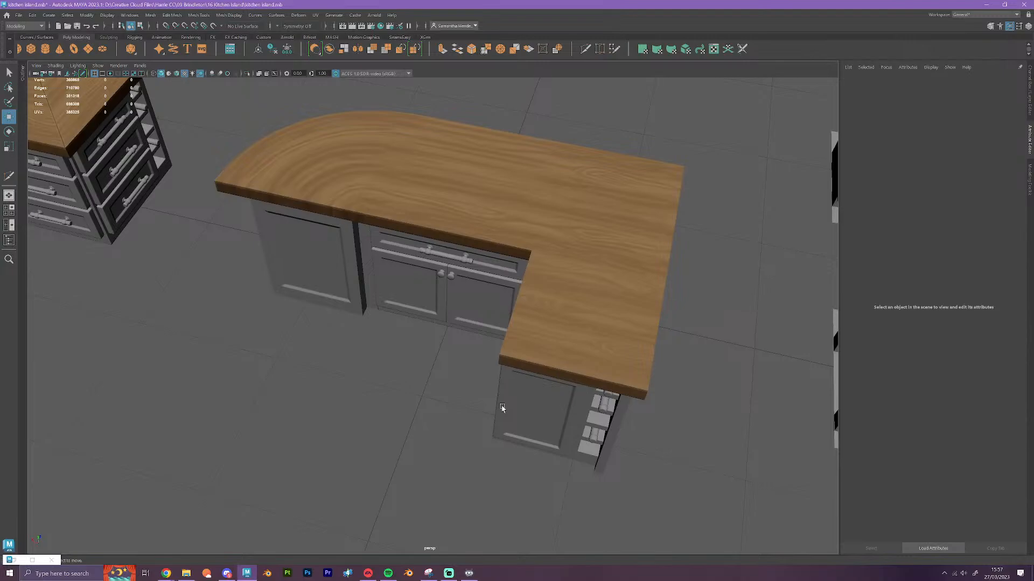
# Delete the duplicated end module that forms the island's remaining arm
pyautogui.scroll(-4, 702, 461)
pyautogui.keyDown('alt'); pyautogui.moveTo(701, 462); pyautogui.dragTo(545, 459); pyautogui.keyUp('alt')
pyautogui.moveTo(611, 463); pyautogui.dragTo(470, 353)
pyautogui.press('Delete')
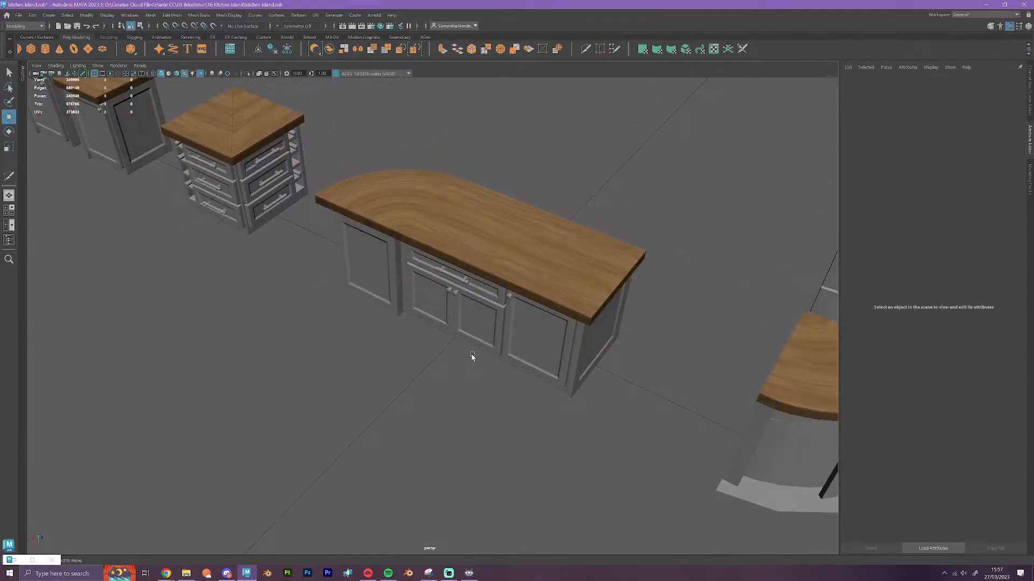
# Remove the curved corner module from the straight island, snap it back beside the spare square corner module, and clear the selection
pyautogui.keyDown('alt'); pyautogui.moveTo(471, 356); pyautogui.dragTo(496, 385); pyautogui.keyUp('alt')
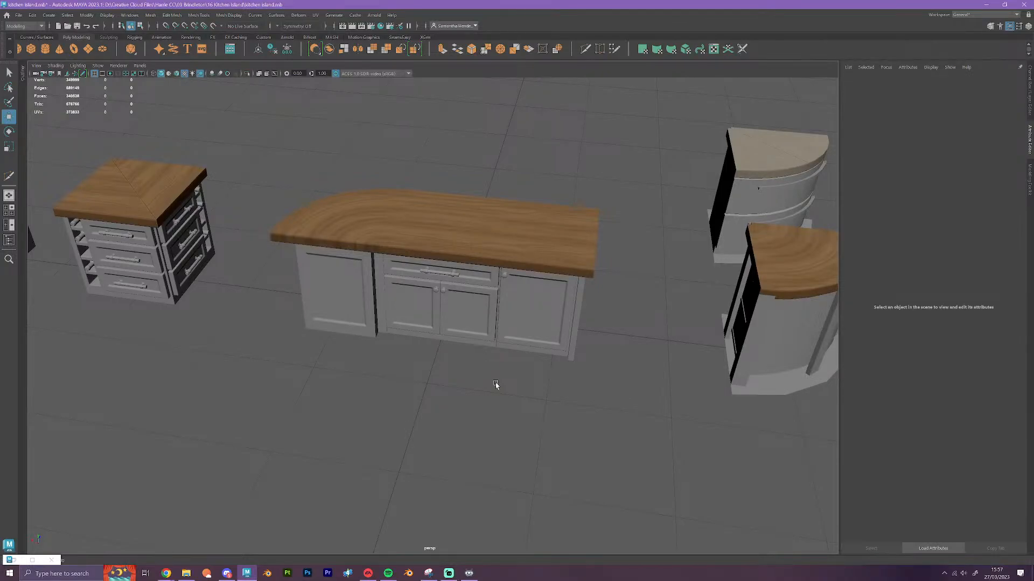
pyautogui.keyDown('alt'); pyautogui.moveTo(496, 385); pyautogui.dragTo(473, 395); pyautogui.keyUp('alt')
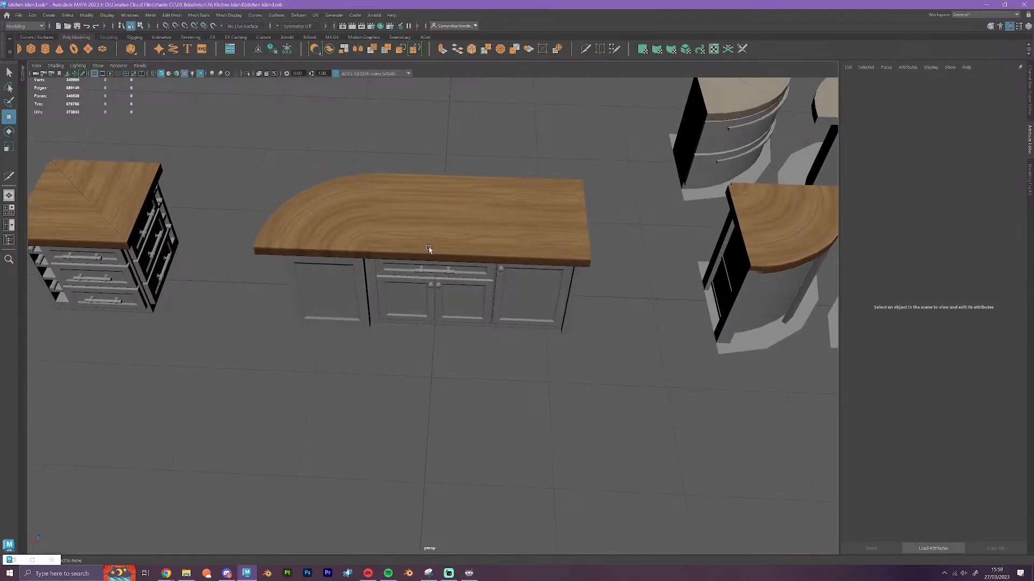
pyautogui.keyDown('alt'); pyautogui.moveTo(500, 368); pyautogui.dragTo(376, 366); pyautogui.keyUp('alt')
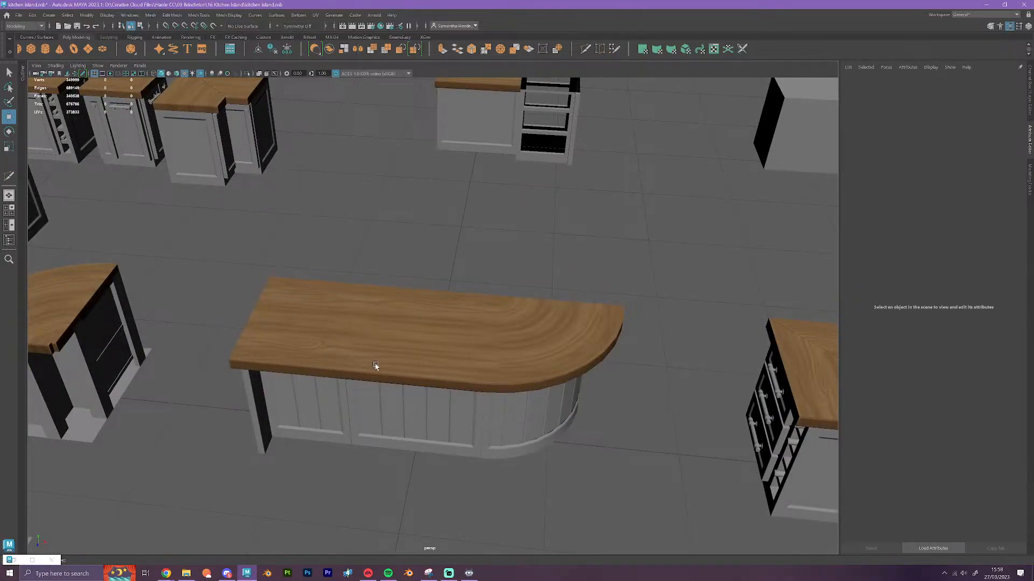
pyautogui.keyDown('alt'); pyautogui.moveTo(376, 366); pyautogui.dragTo(396, 365); pyautogui.keyUp('alt')
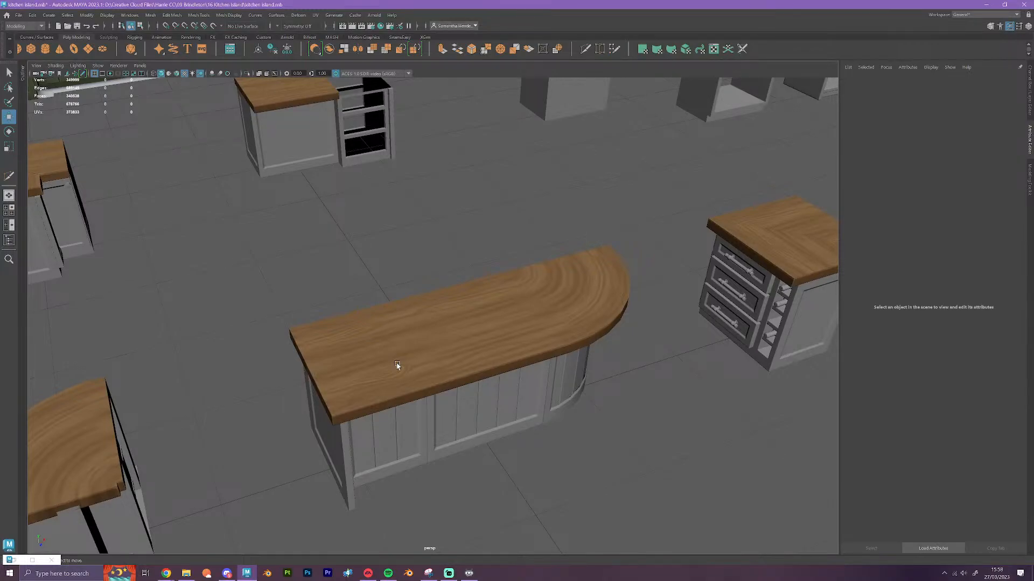
pyautogui.keyDown('alt'); pyautogui.moveTo(397, 366); pyautogui.dragTo(230, 290); pyautogui.keyUp('alt')
pyautogui.scroll(-3, 311, 380)
pyautogui.press('x')
pyautogui.moveTo(347, 337); pyautogui.dragTo(792, 318)
pyautogui.keyDown('alt'); pyautogui.moveTo(634, 405); pyautogui.dragTo(479, 388); pyautogui.keyUp('alt')
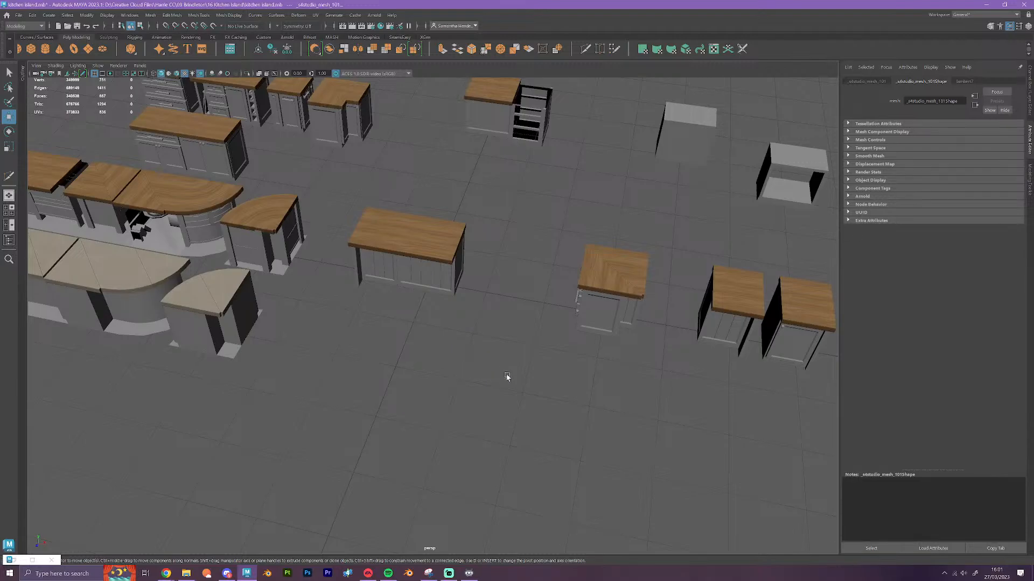
pyautogui.scroll(4, 519, 367)
pyautogui.keyDown('alt'); pyautogui.moveTo(519, 367); pyautogui.dragTo(384, 414); pyautogui.keyUp('alt')
pyautogui.keyDown('alt'); pyautogui.moveTo(383, 413); pyautogui.dragTo(502, 435, button='middle'); pyautogui.keyUp('alt')
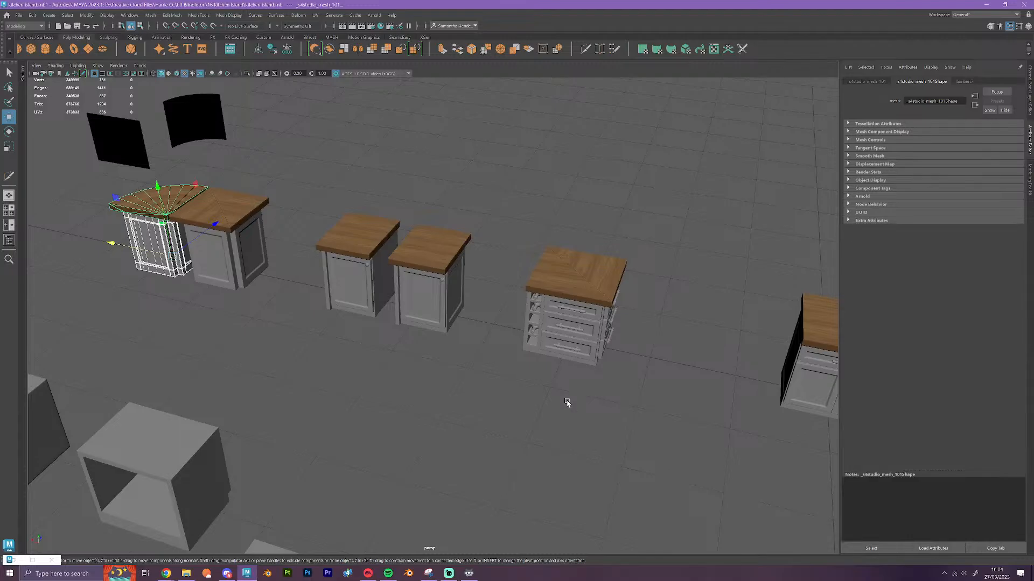
pyautogui.click(520, 421)
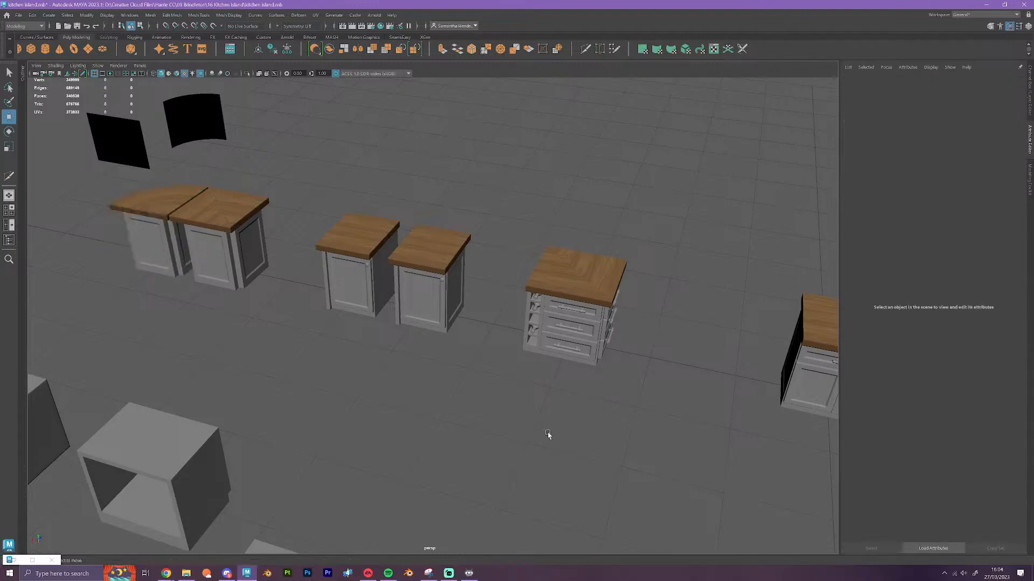
# Slide the middle cabinet's countertop section sideways off its base with grid snapping
pyautogui.keyDown('alt'); pyautogui.moveTo(547, 432); pyautogui.dragTo(562, 400); pyautogui.keyUp('alt')
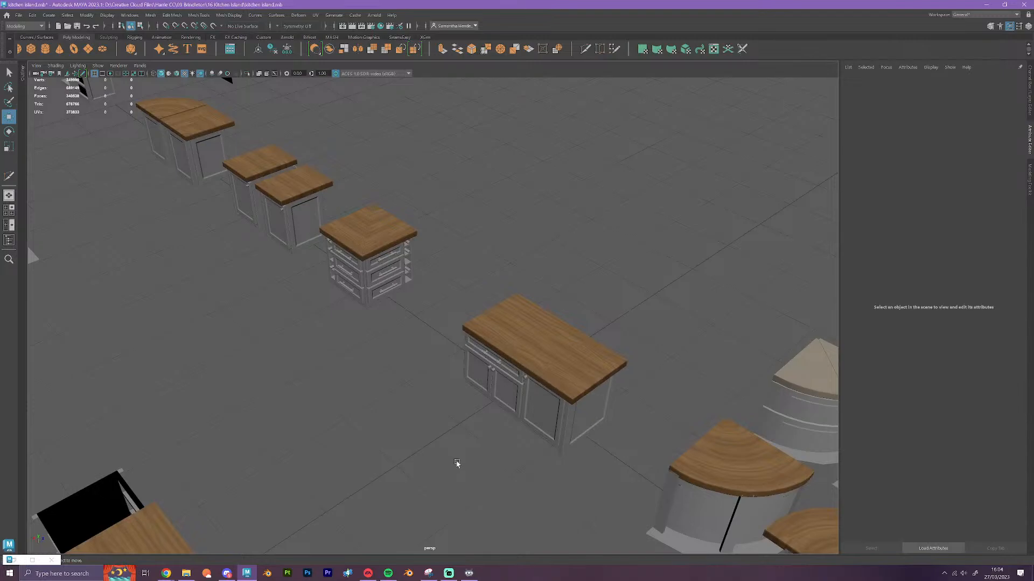
pyautogui.keyDown('alt'); pyautogui.moveTo(579, 471); pyautogui.dragTo(342, 358); pyautogui.keyUp('alt')
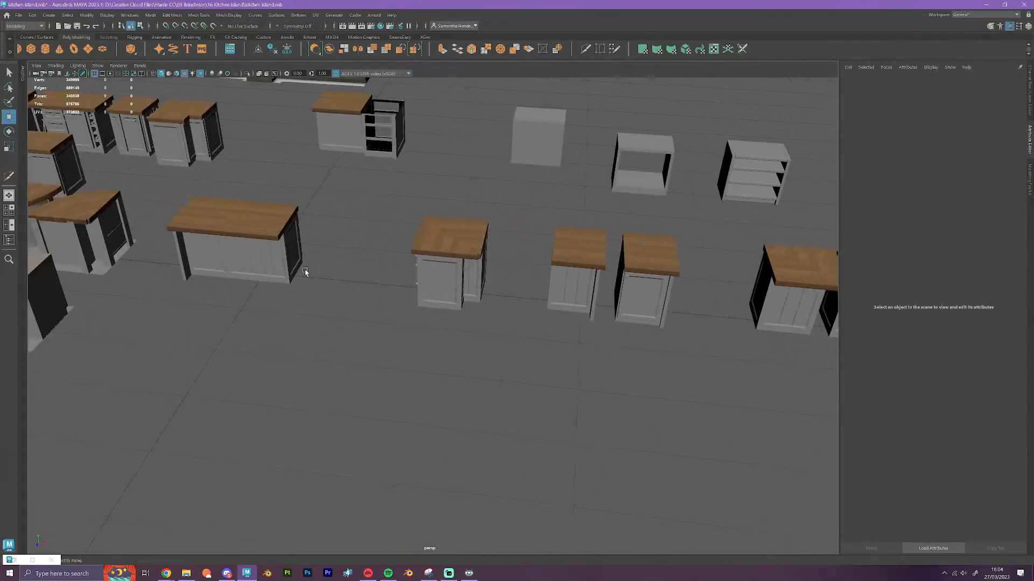
pyautogui.click(278, 258)
pyautogui.keyDown('alt'); pyautogui.moveTo(301, 300); pyautogui.dragTo(523, 382); pyautogui.keyUp('alt')
pyautogui.scroll(6, 448, 379)
pyautogui.click(399, 298)
pyautogui.press('x')
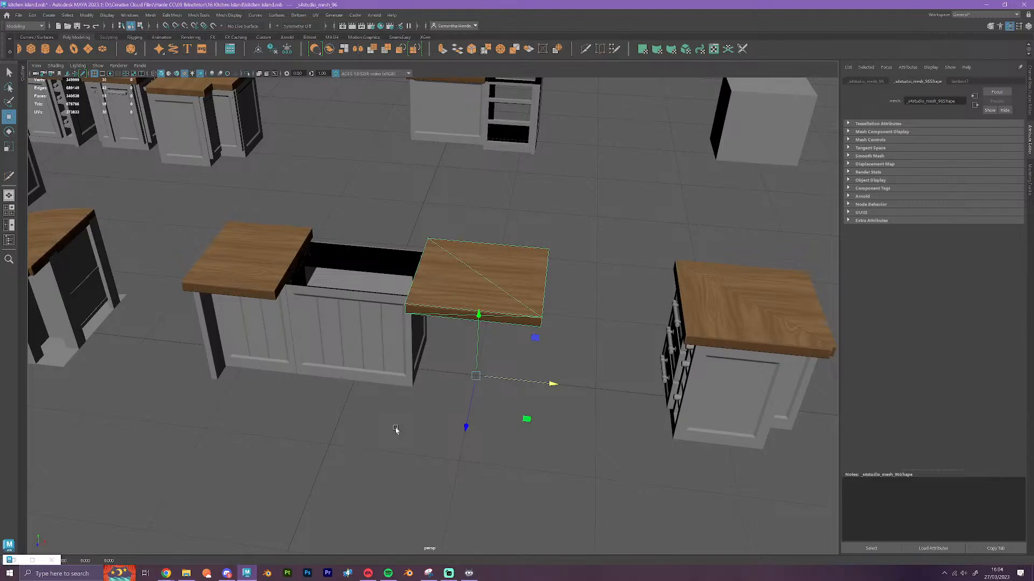
# Select both rows of curved-end island modules together, try shifting them sideways and undo that move
pyautogui.keyDown('alt'); pyautogui.moveTo(392, 429); pyautogui.dragTo(429, 373); pyautogui.keyUp('alt')
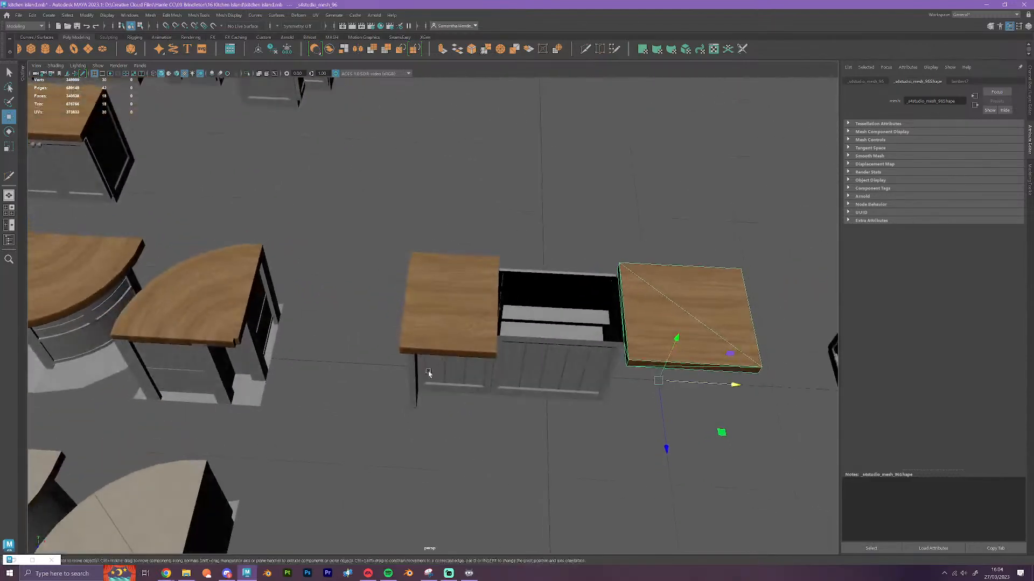
pyautogui.scroll(-8, 353, 358)
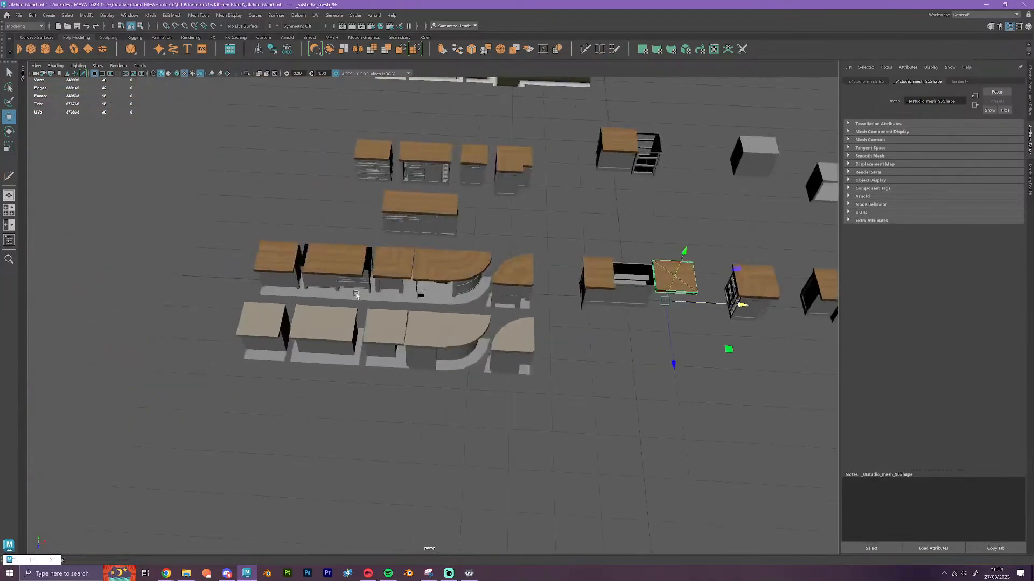
pyautogui.click(355, 295)
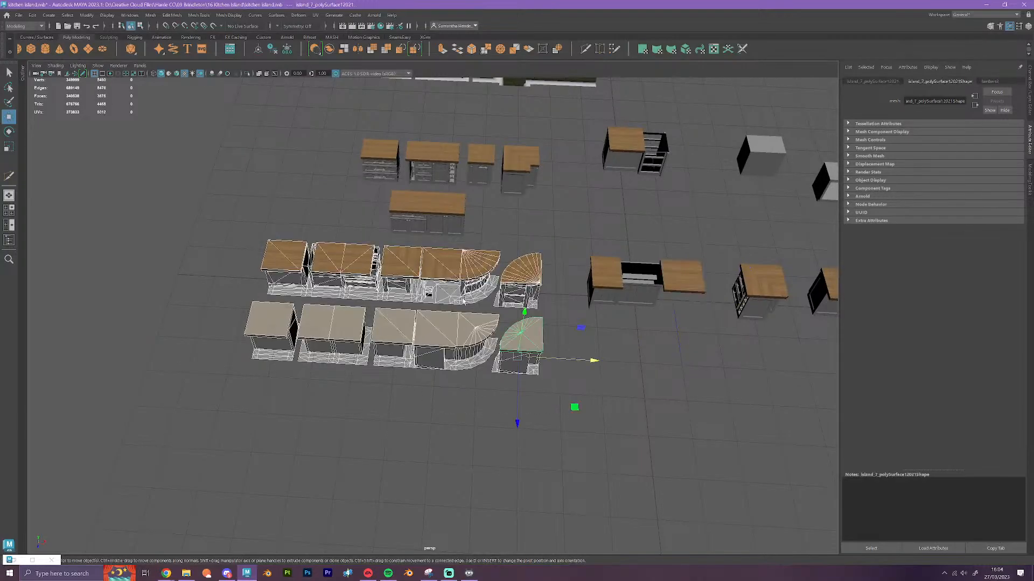
pyautogui.moveTo(576, 362); pyautogui.dragTo(534, 360)
pyautogui.hotkey('ctrl', 'z')
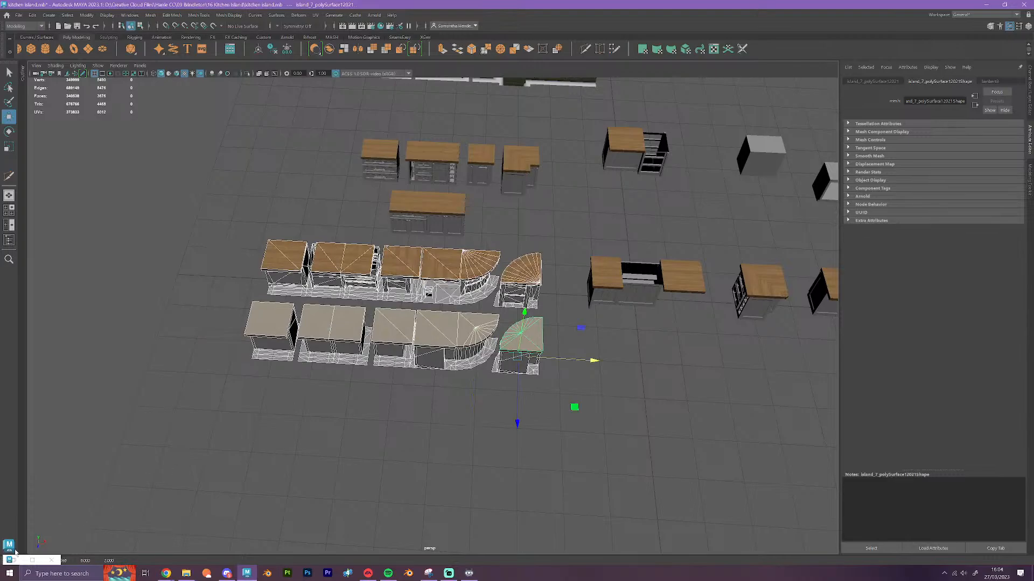
# Restore the Move tool's settings window and set the relative step snap to 1
pyautogui.click(32, 560)
pyautogui.moveTo(161, 300); pyautogui.dragTo(761, 279)
pyautogui.doubleClick(763, 403)
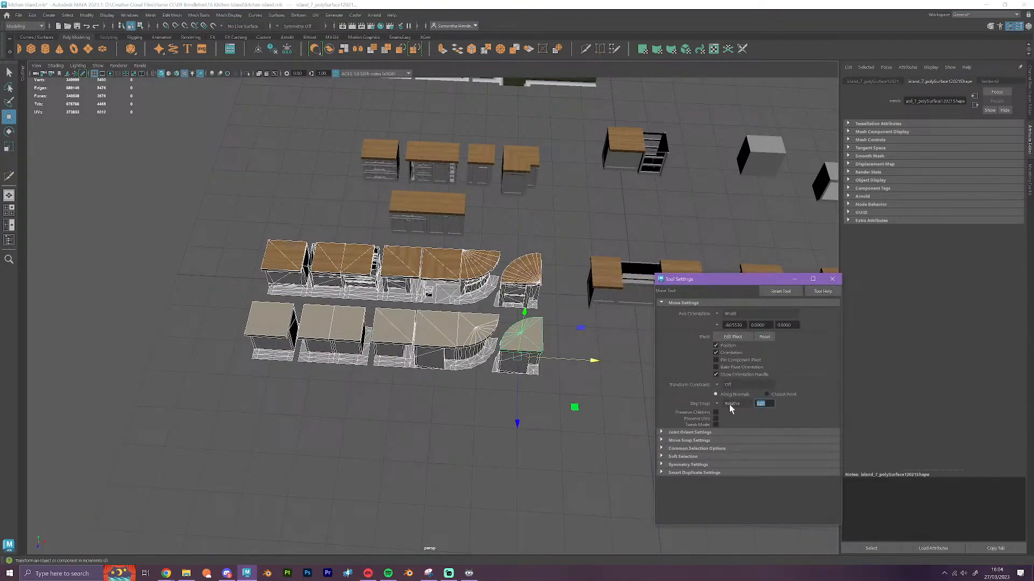
pyautogui.write('1')
pyautogui.press('Return')
# Slide both selected rows of curved-end modules sideways, away from the straight island, using the relative step snap
pyautogui.moveTo(595, 364); pyautogui.dragTo(356, 349)
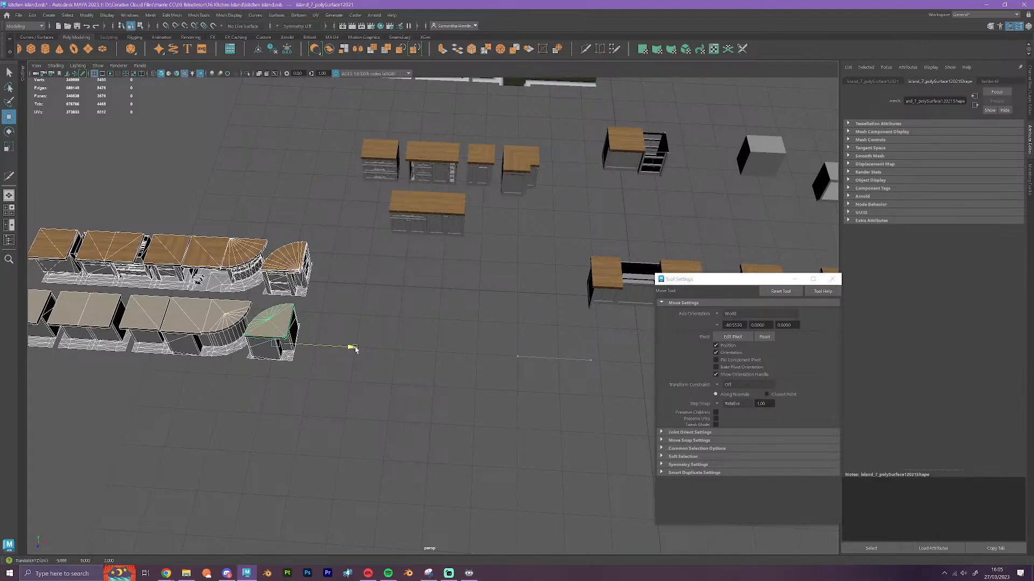
pyautogui.moveTo(355, 349); pyautogui.dragTo(385, 349)
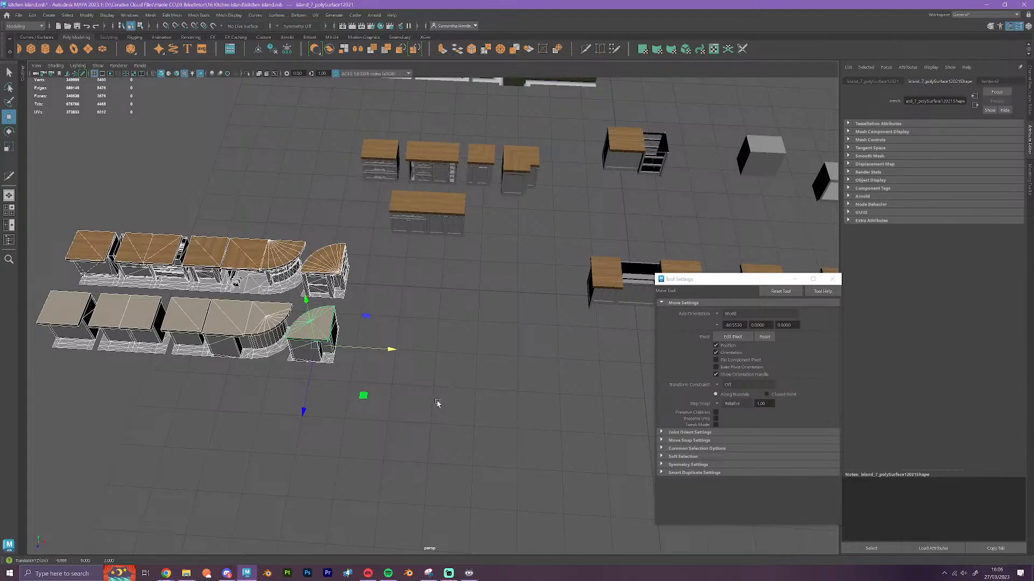
pyautogui.scroll(6, 472, 415)
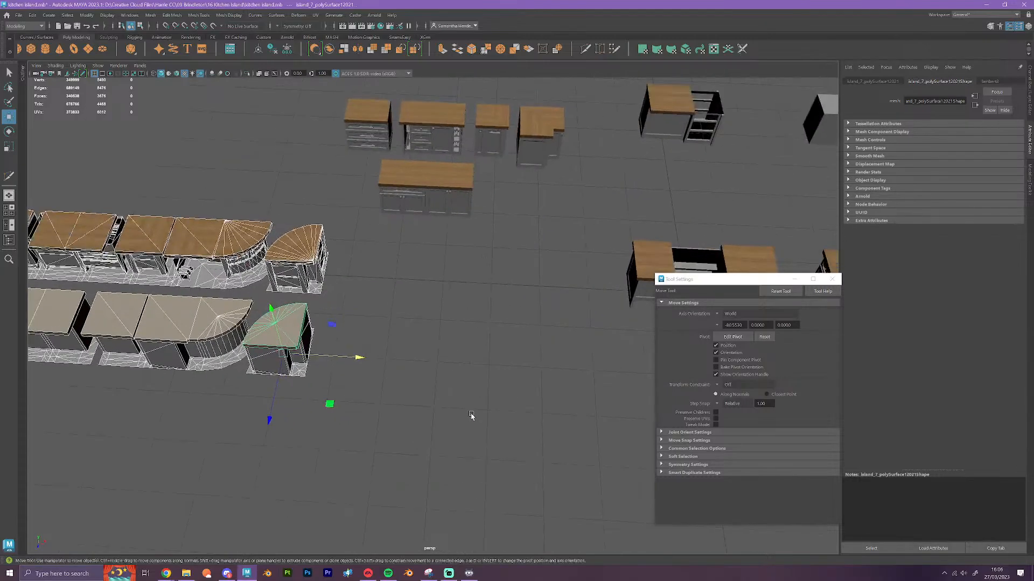
pyautogui.keyDown('alt'); pyautogui.moveTo(454, 428); pyautogui.dragTo(471, 400); pyautogui.keyUp('alt')
pyautogui.keyDown('alt'); pyautogui.moveTo(471, 399); pyautogui.dragTo(390, 377, button='middle'); pyautogui.keyUp('alt')
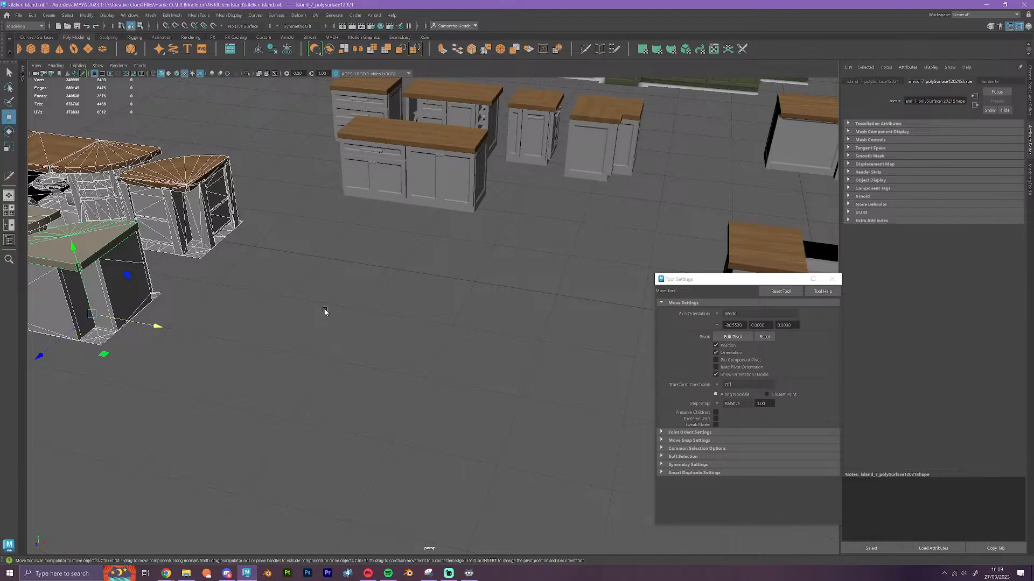
# Examine the straight island with its offset countertop sections and the neighbouring cabinets from the panelled side
pyautogui.keyDown('alt'); pyautogui.moveTo(277, 375); pyautogui.dragTo(281, 383); pyautogui.keyUp('alt')
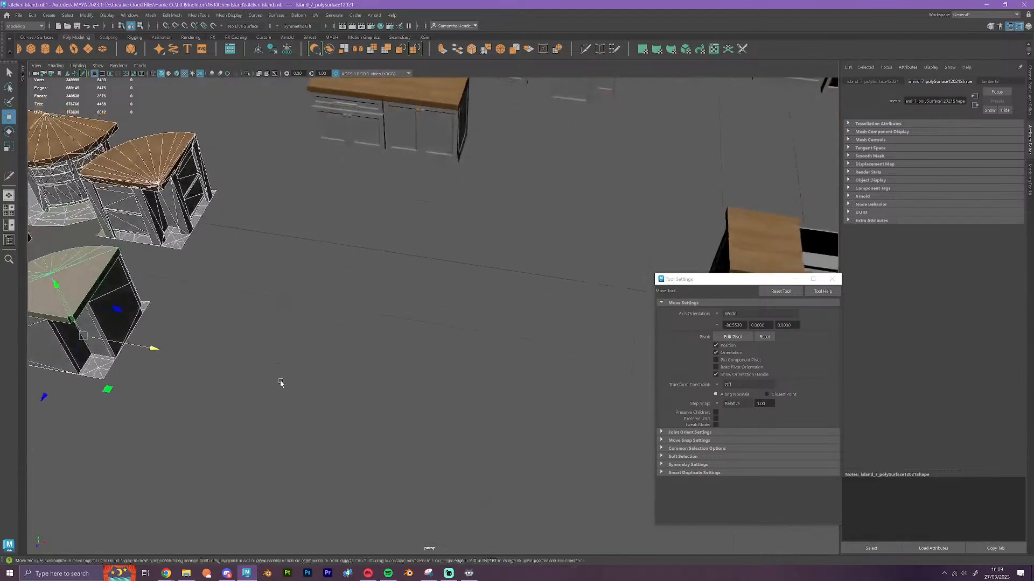
pyautogui.scroll(-4, 330, 387)
pyautogui.scroll(-2, 330, 386)
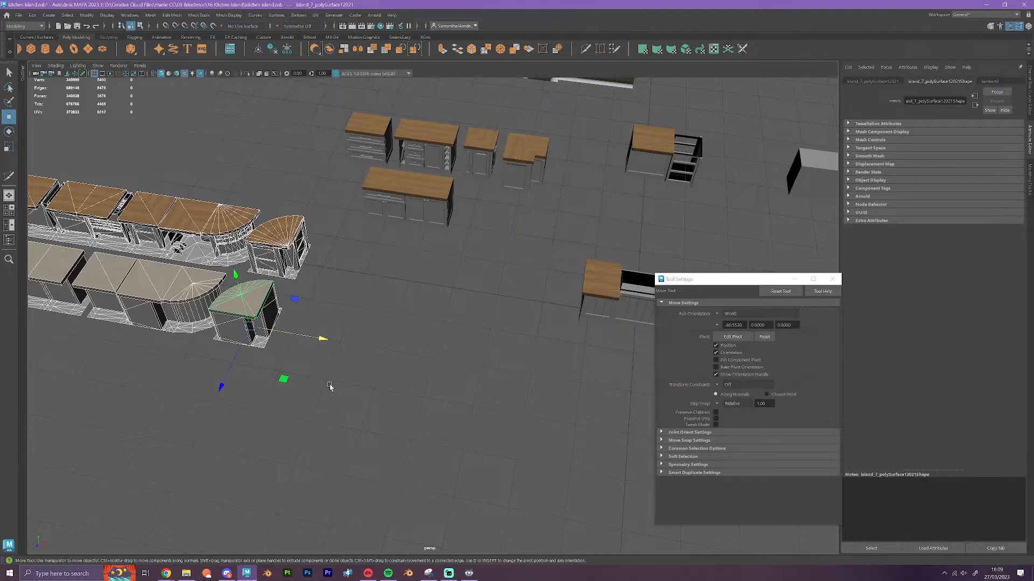
pyautogui.keyDown('alt'); pyautogui.moveTo(493, 359); pyautogui.dragTo(189, 358, button='middle'); pyautogui.keyUp('alt')
pyautogui.scroll(3, 310, 419)
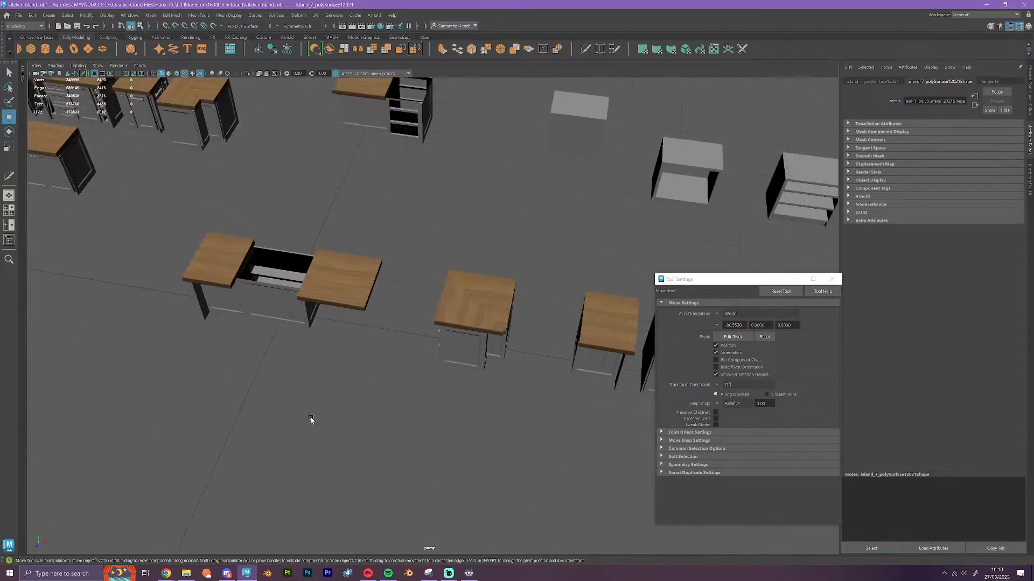
pyautogui.scroll(5, 311, 420)
pyautogui.keyDown('alt'); pyautogui.moveTo(311, 423); pyautogui.dragTo(311, 414); pyautogui.keyUp('alt')
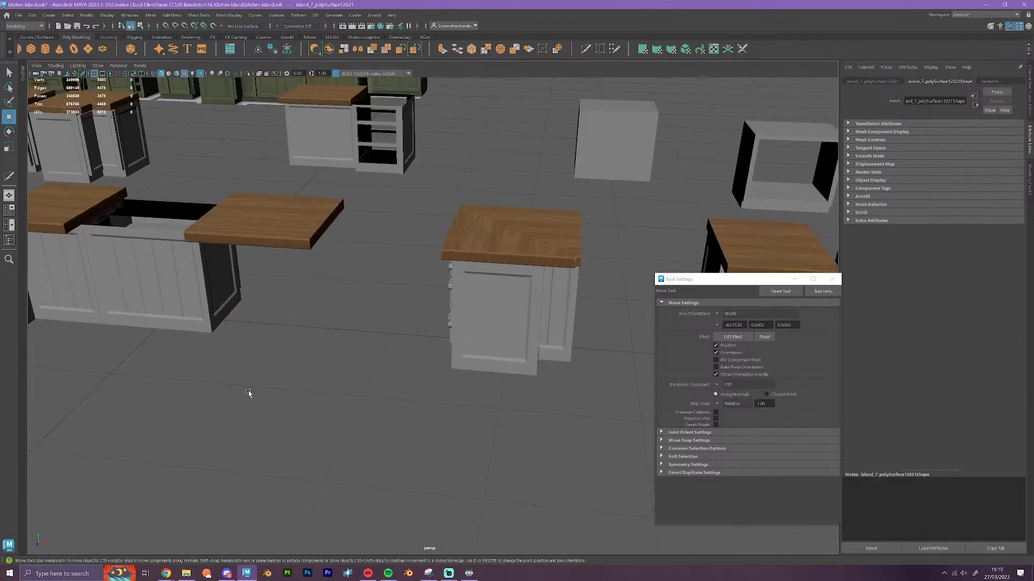
pyautogui.keyDown('alt'); pyautogui.moveTo(249, 393); pyautogui.dragTo(482, 415, button='middle'); pyautogui.keyUp('alt')
pyautogui.scroll(-1, 481, 416)
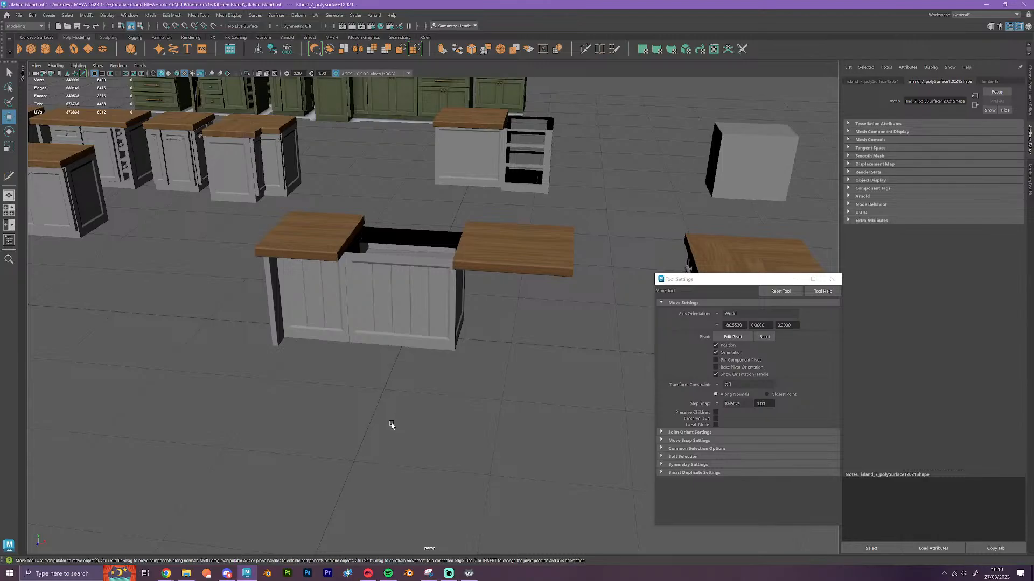
pyautogui.keyDown('alt'); pyautogui.moveTo(391, 423); pyautogui.dragTo(298, 454); pyautogui.keyUp('alt')
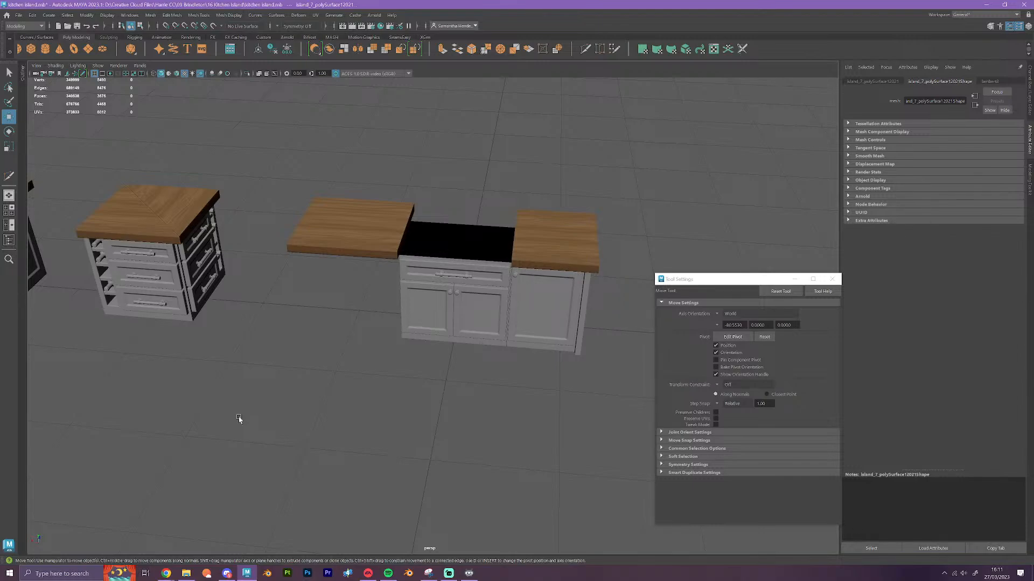
# Clear the selection and examine the curved-end island and the joint between its two wooden countertop sections
pyautogui.scroll(-6, 279, 368)
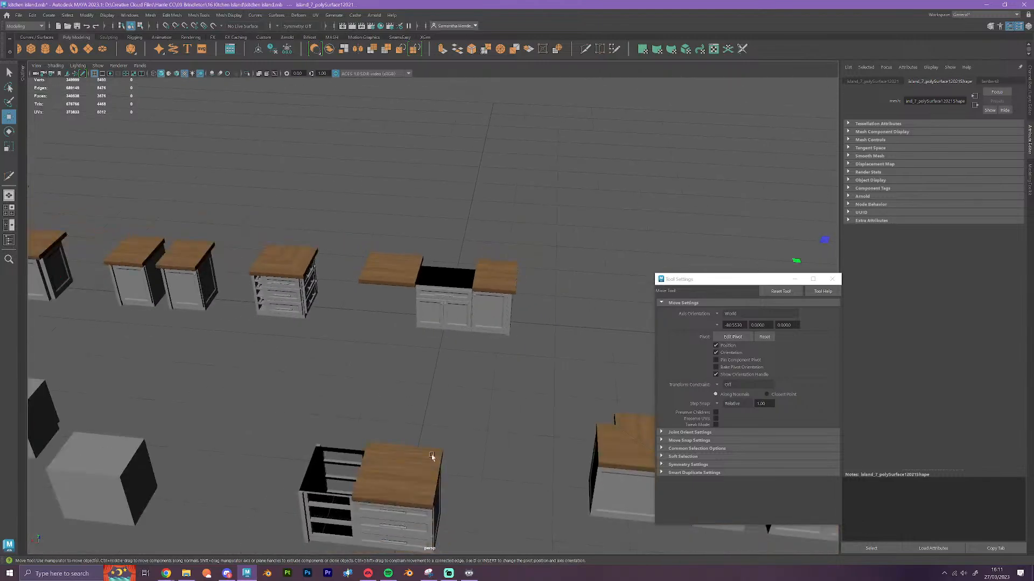
pyautogui.keyDown('alt'); pyautogui.moveTo(431, 454); pyautogui.dragTo(316, 454); pyautogui.keyUp('alt')
pyautogui.keyDown('alt'); pyautogui.moveTo(459, 465); pyautogui.dragTo(163, 387, button='middle'); pyautogui.keyUp('alt')
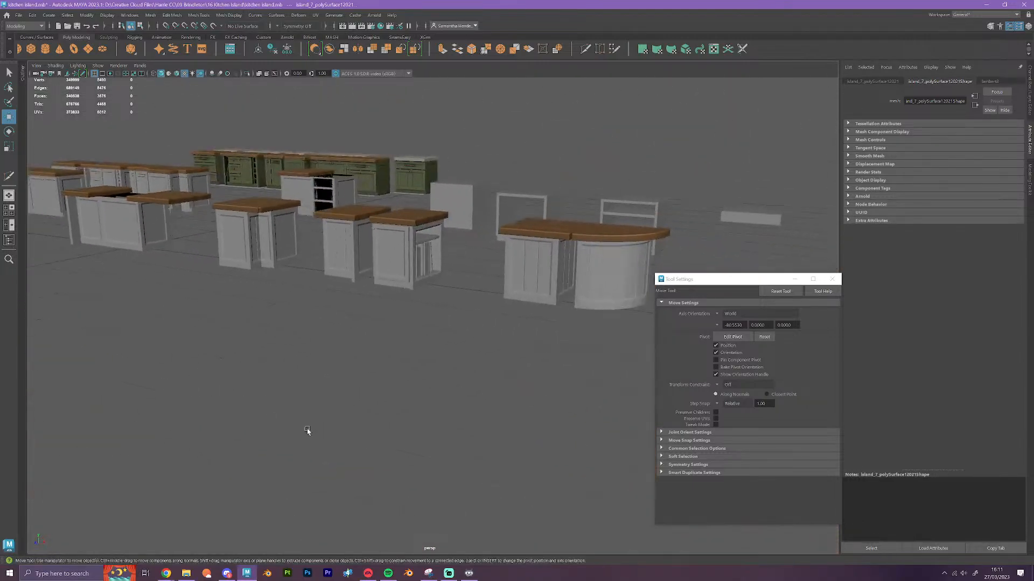
pyautogui.keyDown('alt'); pyautogui.moveTo(306, 429); pyautogui.dragTo(344, 439); pyautogui.keyUp('alt')
pyautogui.keyDown('alt'); pyautogui.moveTo(458, 421); pyautogui.dragTo(215, 353, button='middle'); pyautogui.keyUp('alt')
pyautogui.click(469, 416)
pyautogui.scroll(6, 489, 379)
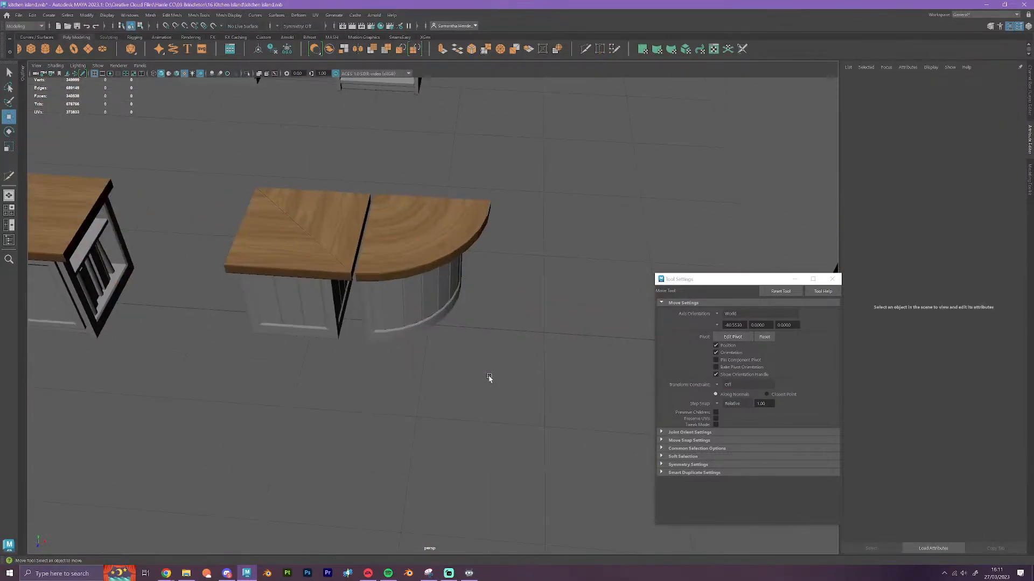
pyautogui.keyDown('alt'); pyautogui.moveTo(470, 398); pyautogui.dragTo(485, 391); pyautogui.keyUp('alt')
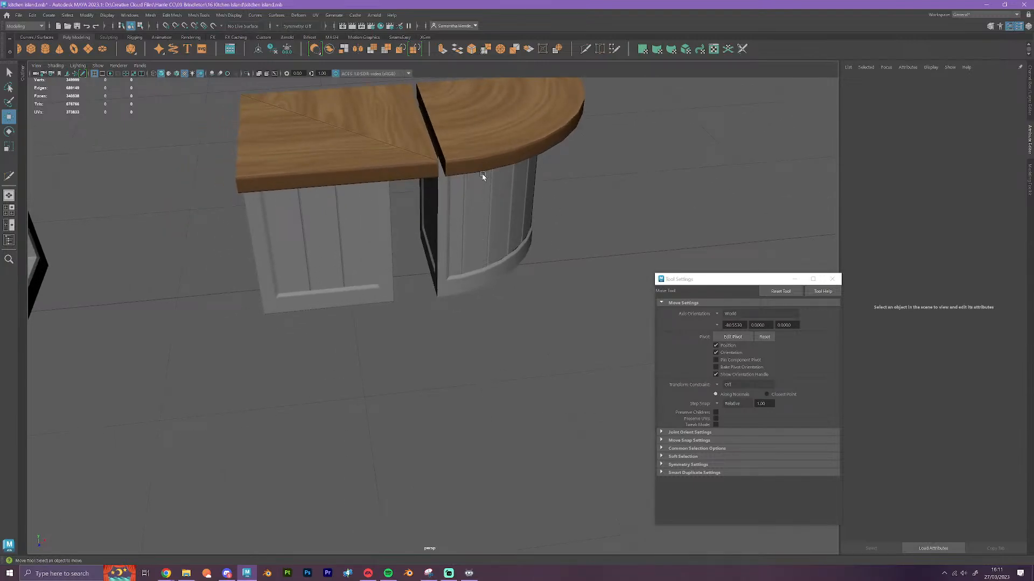
pyautogui.scroll(-5, 476, 311)
pyautogui.keyDown('alt'); pyautogui.moveTo(447, 356); pyautogui.dragTo(410, 366); pyautogui.keyUp('alt')
pyautogui.keyDown('alt'); pyautogui.moveTo(247, 367); pyautogui.dragTo(470, 373, button='middle'); pyautogui.keyUp('alt')
pyautogui.keyDown('alt'); pyautogui.moveTo(469, 374); pyautogui.dragTo(310, 418); pyautogui.keyUp('alt')
pyautogui.keyDown('alt'); pyautogui.moveTo(474, 393); pyautogui.dragTo(341, 391, button='middle'); pyautogui.keyUp('alt')
pyautogui.scroll(4, 358, 386)
pyautogui.keyDown('alt'); pyautogui.moveTo(489, 403); pyautogui.dragTo(394, 376); pyautogui.keyUp('alt')
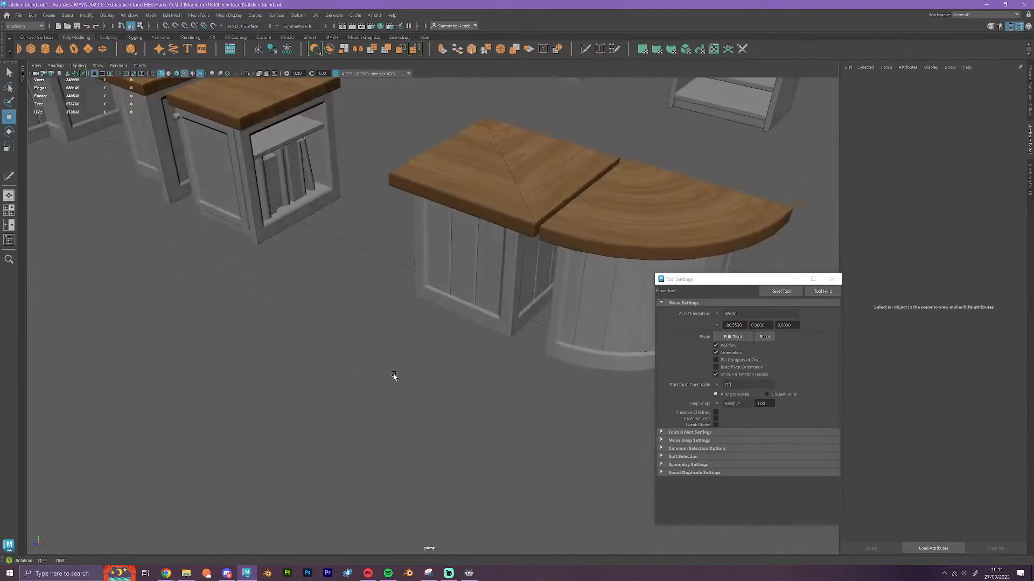
# Try sliding the row of books out of the open-shelf cabinet, undo the move and briefly select the shelf above
pyautogui.keyDown('alt'); pyautogui.moveTo(326, 237); pyautogui.dragTo(426, 336, button='middle'); pyautogui.keyUp('alt')
pyautogui.scroll(8, 439, 356)
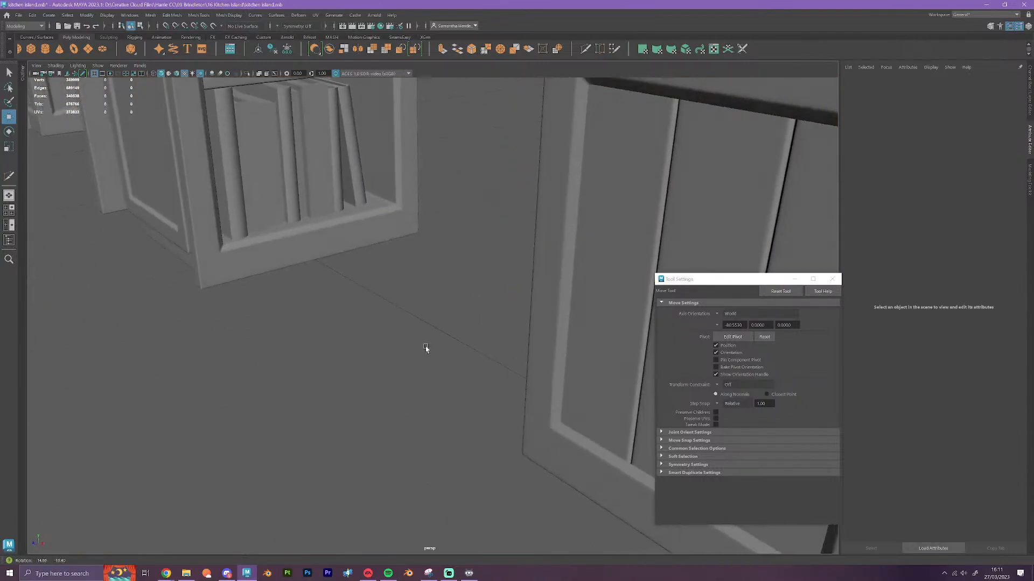
pyautogui.scroll(-6, 427, 351)
pyautogui.click(417, 253)
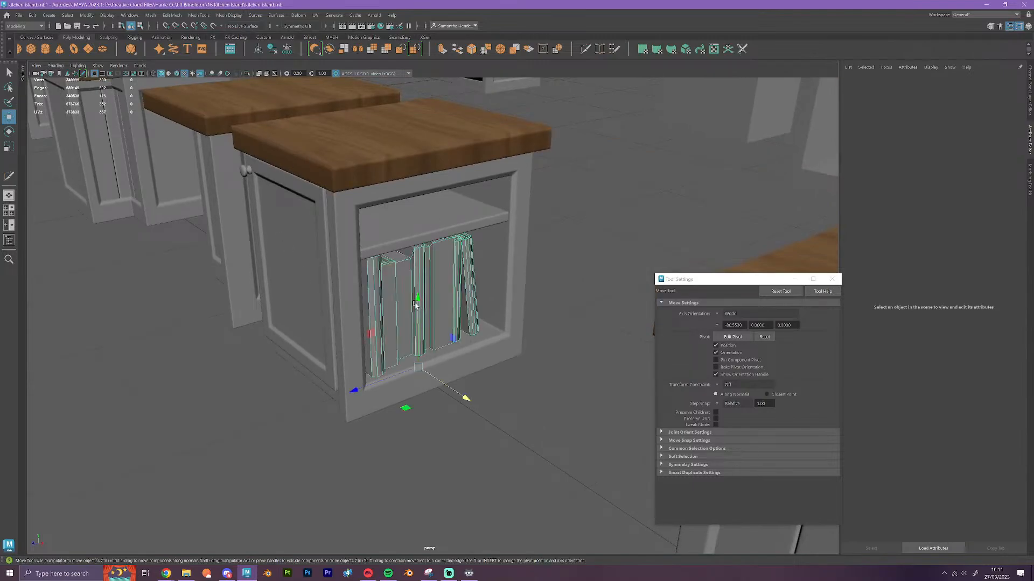
pyautogui.moveTo(355, 389); pyautogui.dragTo(686, 299)
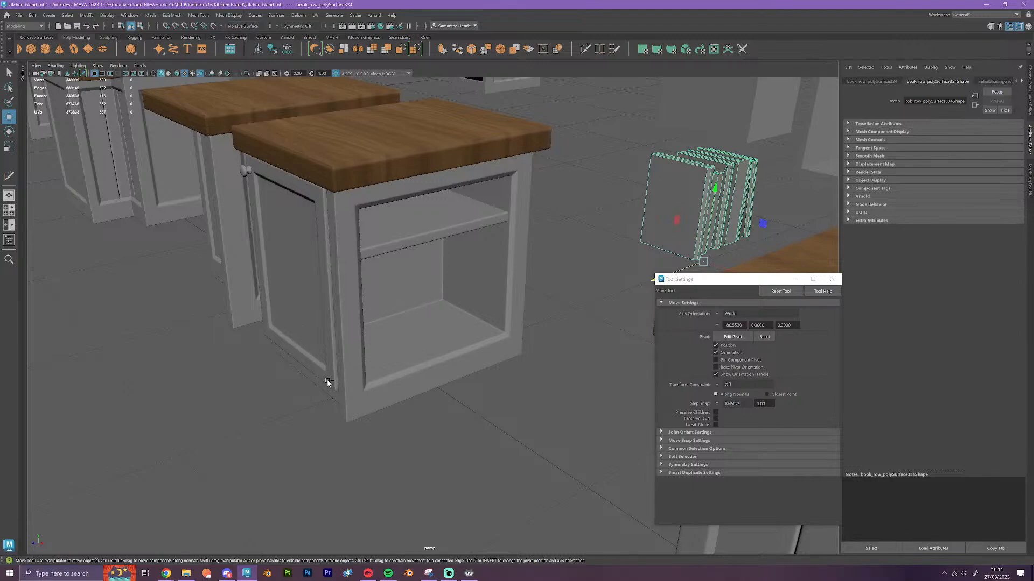
pyautogui.hotkey('ctrl', 'z')
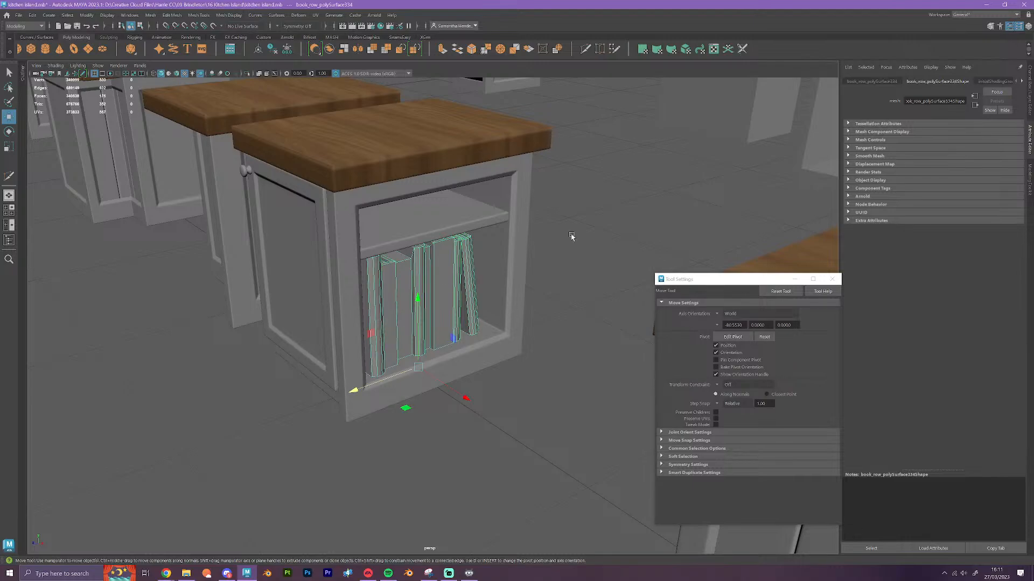
pyautogui.click(450, 218)
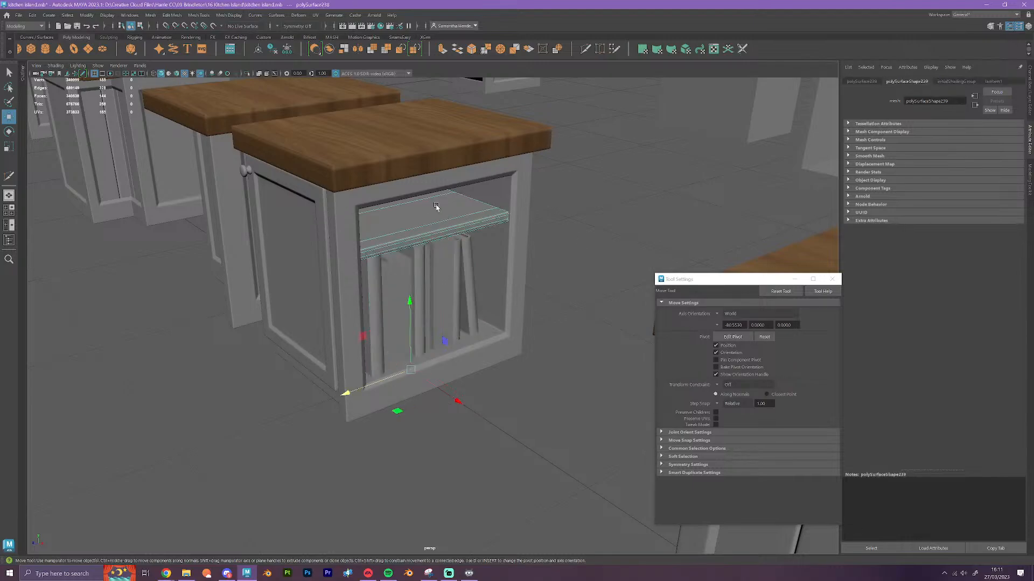
pyautogui.click(425, 456)
# Examine the full layout of island modules and the straight island's exposed base between its separated countertop sections
pyautogui.scroll(-10, 393, 417)
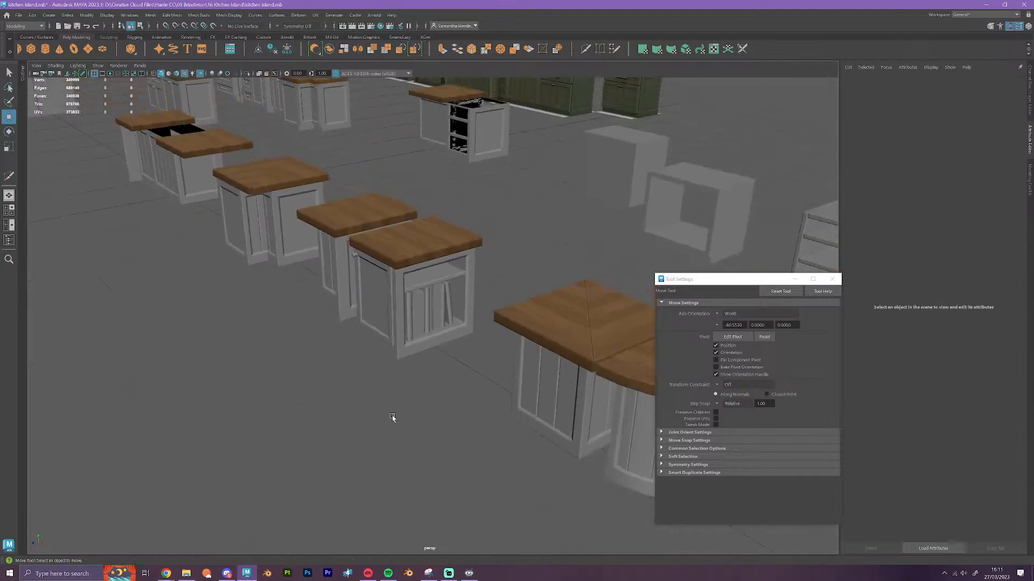
pyautogui.keyDown('alt'); pyautogui.moveTo(393, 417); pyautogui.dragTo(415, 411); pyautogui.keyUp('alt')
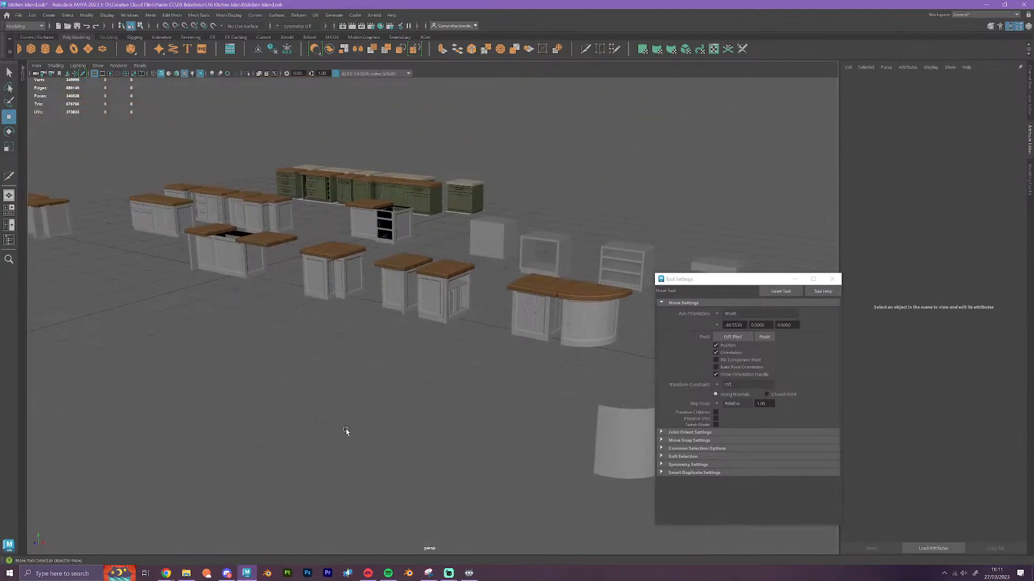
pyautogui.keyDown('alt'); pyautogui.moveTo(346, 429); pyautogui.dragTo(373, 393); pyautogui.keyUp('alt')
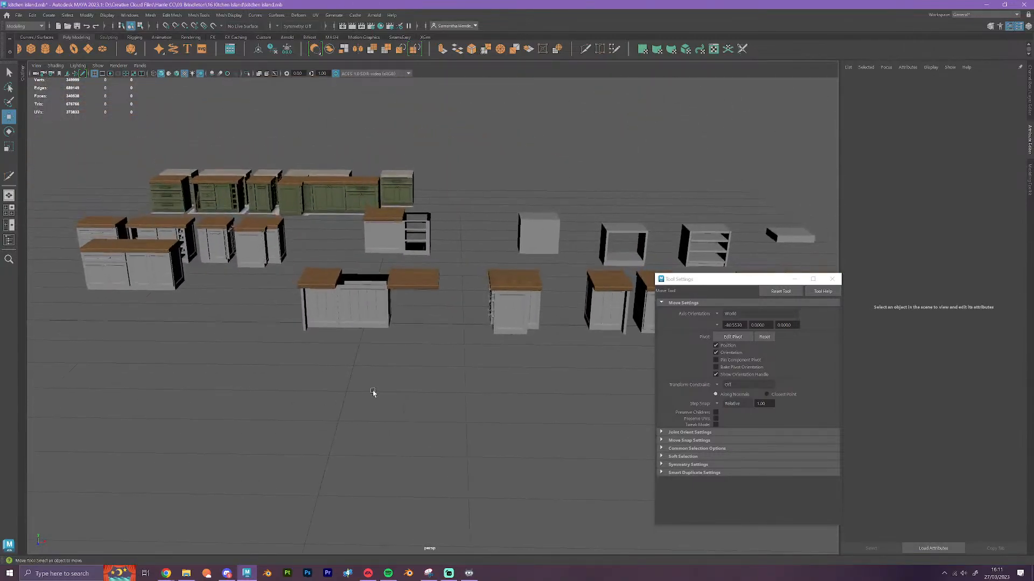
pyautogui.scroll(5, 373, 393)
pyautogui.scroll(5, 373, 393)
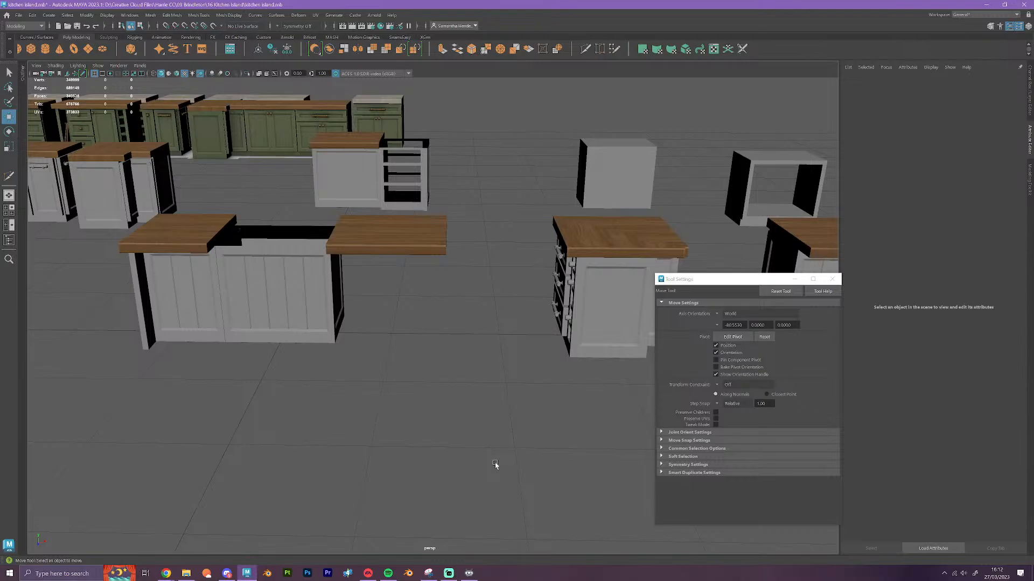
pyautogui.keyDown('alt'); pyautogui.moveTo(489, 454); pyautogui.dragTo(479, 456); pyautogui.keyUp('alt')
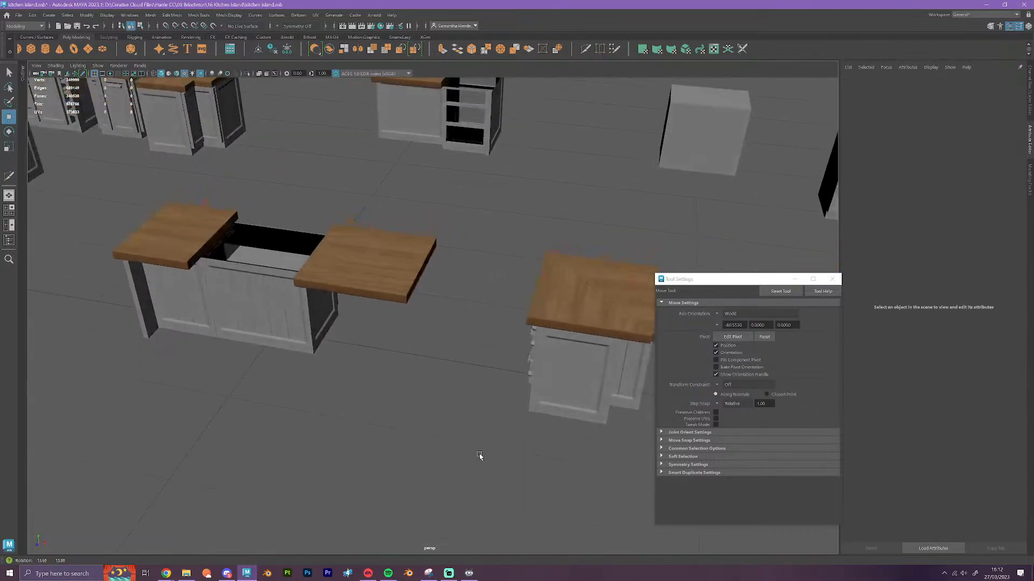
pyautogui.keyDown('alt'); pyautogui.moveTo(323, 394); pyautogui.dragTo(378, 417, button='middle'); pyautogui.keyUp('alt')
pyautogui.scroll(3, 384, 407)
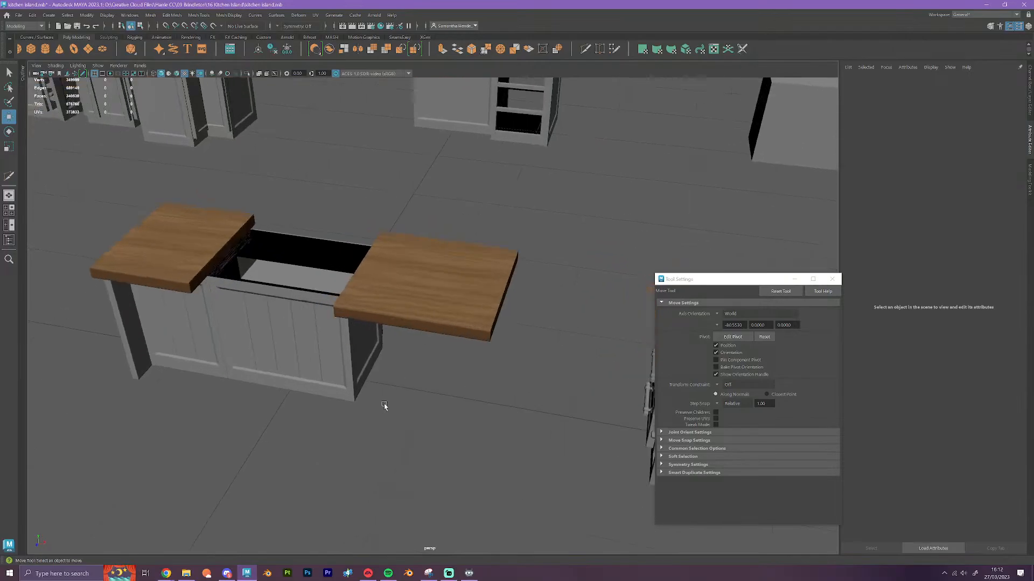
pyautogui.scroll(-3, 385, 406)
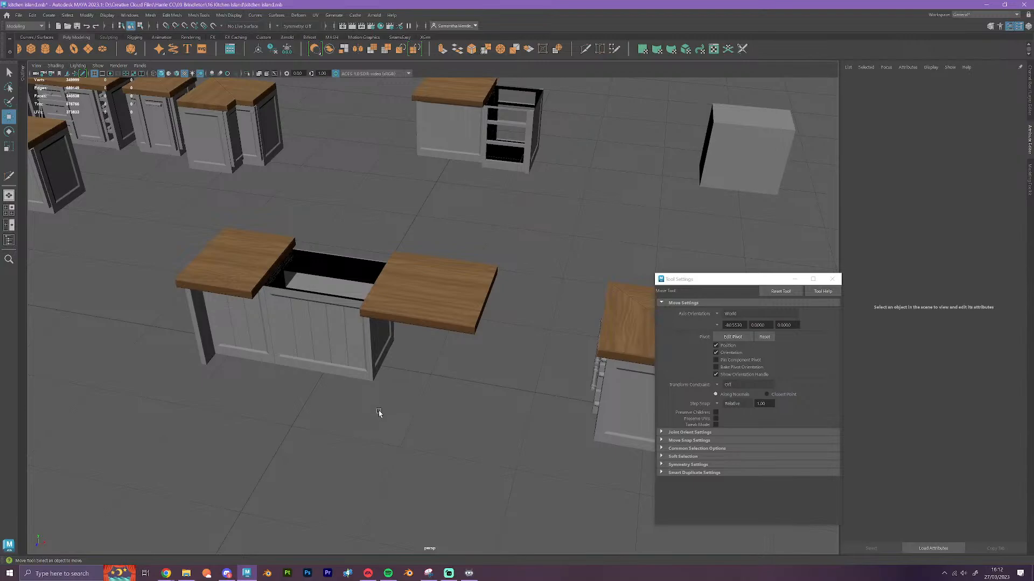
pyautogui.scroll(5, 401, 410)
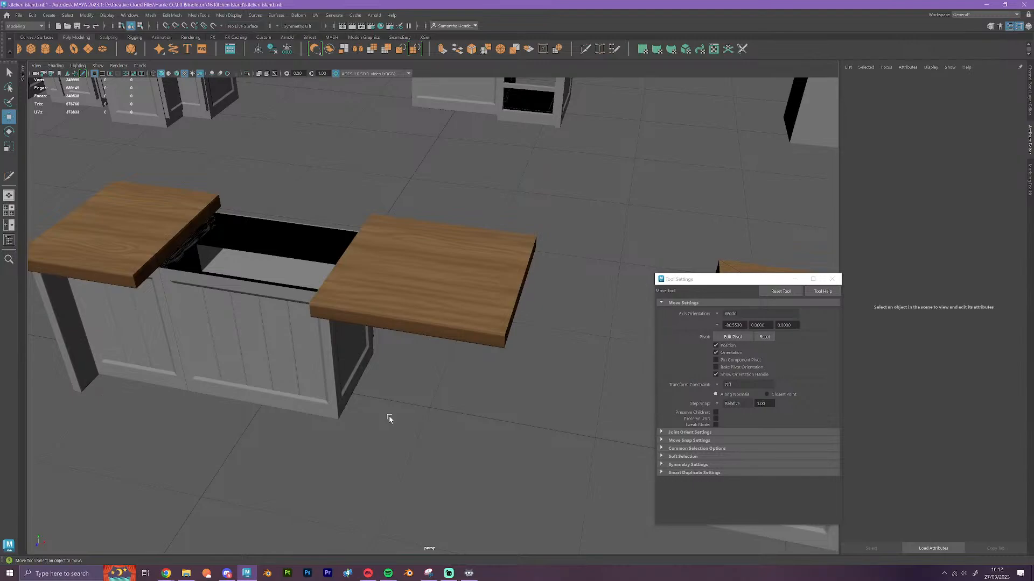
pyautogui.scroll(-8, 436, 390)
# Examine the curved-end island's rounded base and wooden countertop from the front and from above
pyautogui.keyDown('alt'); pyautogui.moveTo(459, 427); pyautogui.dragTo(441, 422); pyautogui.keyUp('alt')
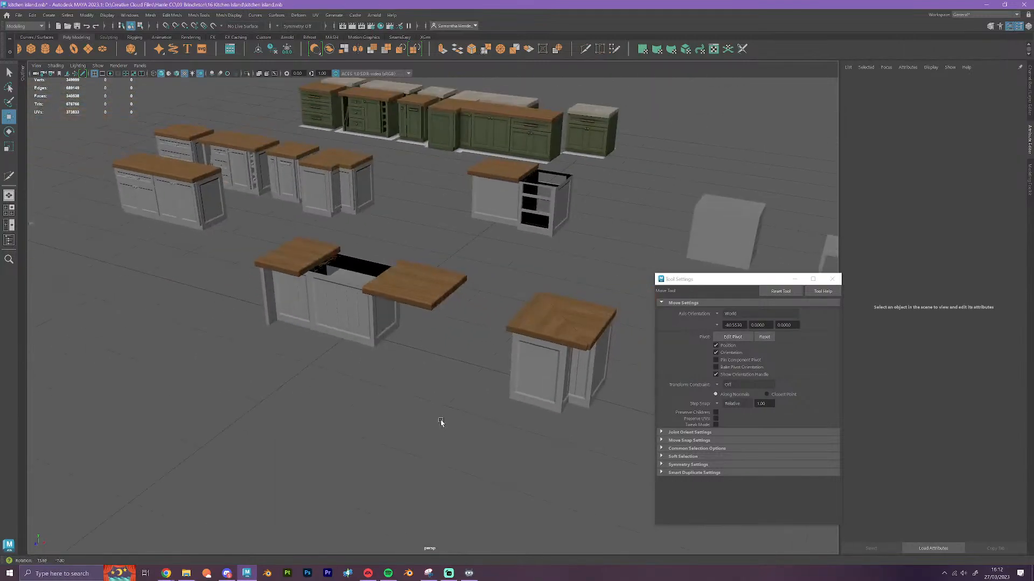
pyautogui.keyDown('alt'); pyautogui.moveTo(501, 424); pyautogui.dragTo(64, 318, button='middle'); pyautogui.keyUp('alt')
pyautogui.keyDown('alt'); pyautogui.moveTo(492, 418); pyautogui.dragTo(443, 386); pyautogui.keyUp('alt')
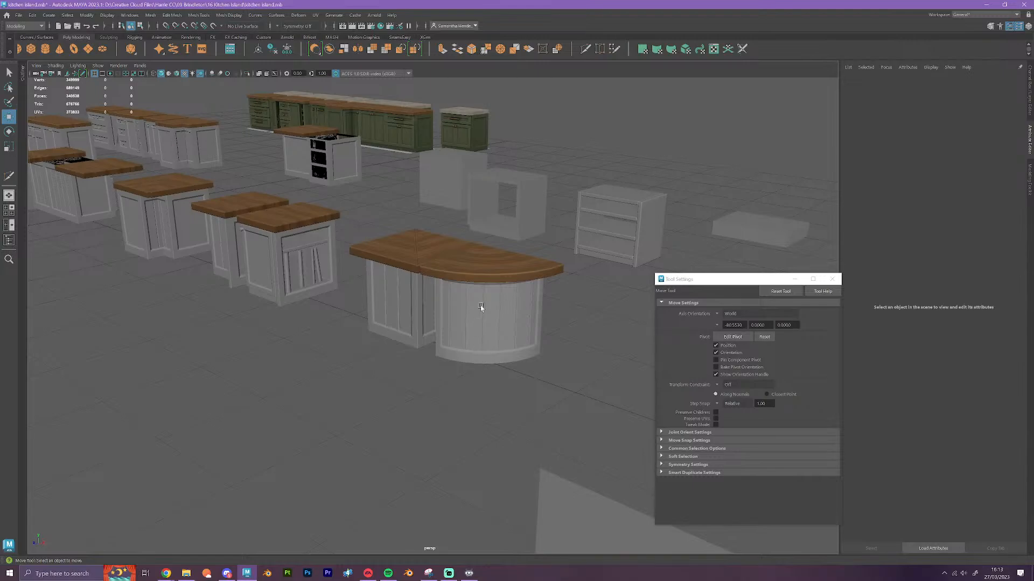
pyautogui.keyDown('alt'); pyautogui.moveTo(490, 274); pyautogui.dragTo(575, 383); pyautogui.keyUp('alt')
pyautogui.keyDown('alt'); pyautogui.moveTo(592, 316); pyautogui.dragTo(466, 419); pyautogui.keyUp('alt')
pyautogui.scroll(5, 466, 418)
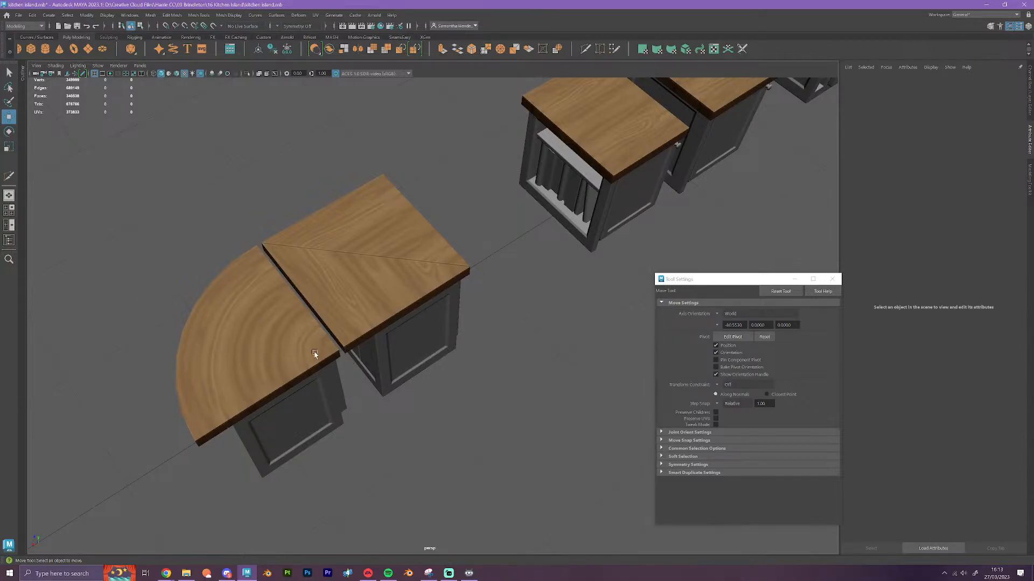
pyautogui.scroll(-8, 381, 410)
# Examine the two rows of curved-end modules, briefly selecting the rounded stone countertop section in the front row
pyautogui.keyDown('alt'); pyautogui.moveTo(367, 440); pyautogui.dragTo(451, 428); pyautogui.keyUp('alt')
pyautogui.scroll(-5, 459, 345)
pyautogui.keyDown('alt'); pyautogui.moveTo(450, 362); pyautogui.dragTo(626, 413); pyautogui.keyUp('alt')
pyautogui.keyDown('alt'); pyautogui.moveTo(318, 364); pyautogui.dragTo(438, 383, button='middle'); pyautogui.keyUp('alt')
pyautogui.scroll(5, 509, 439)
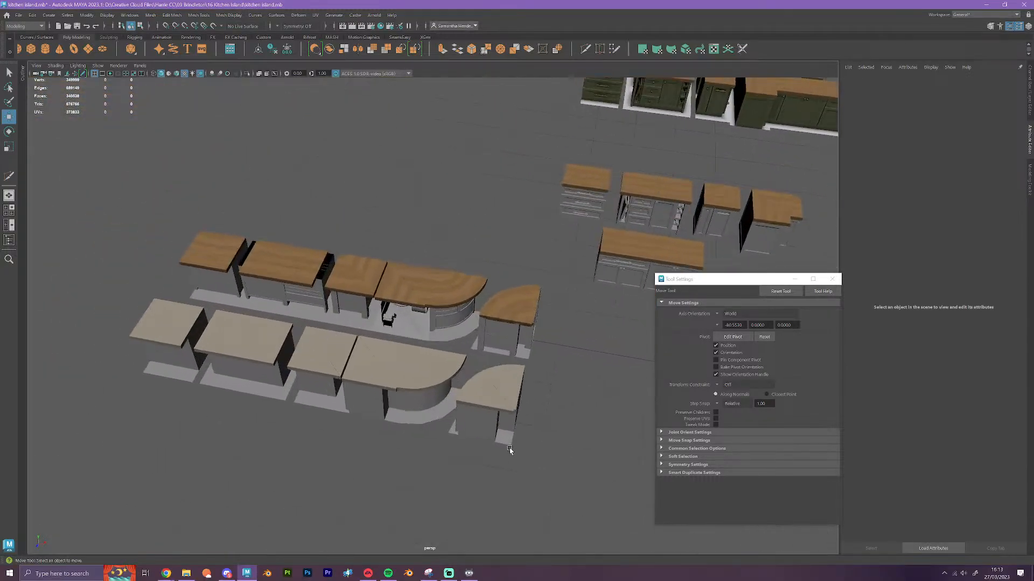
pyautogui.click(425, 390)
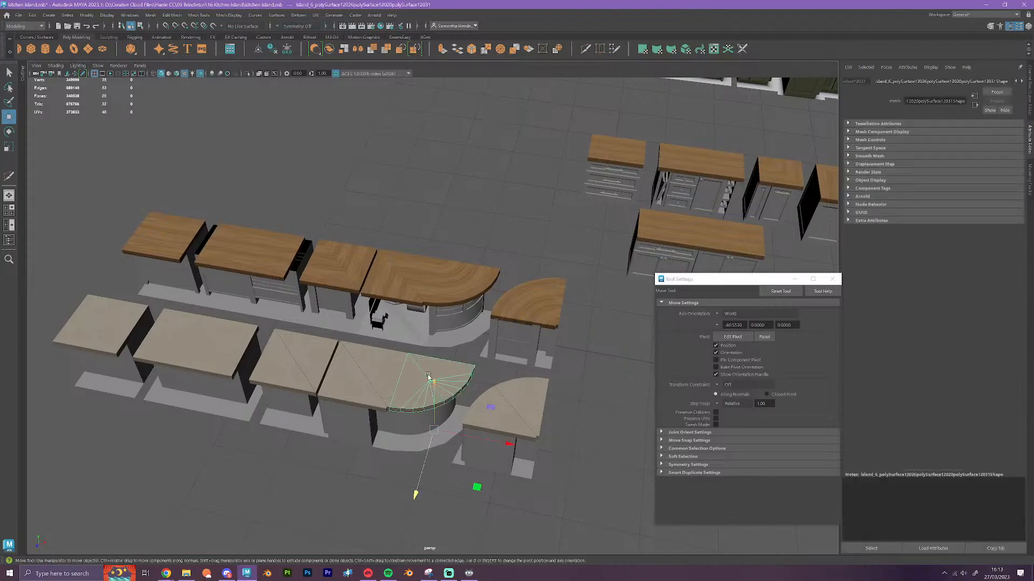
pyautogui.scroll(-5, 448, 421)
pyautogui.keyDown('alt'); pyautogui.moveTo(457, 438); pyautogui.dragTo(411, 415, button='middle'); pyautogui.keyUp('alt')
pyautogui.keyDown('alt'); pyautogui.moveTo(571, 407); pyautogui.dragTo(393, 372, button='middle'); pyautogui.keyUp('alt')
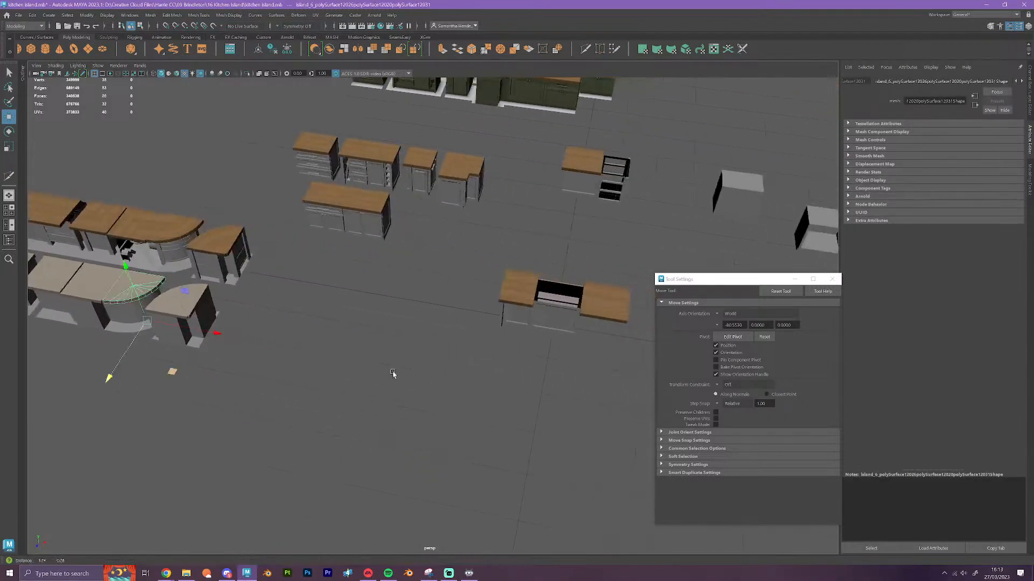
pyautogui.keyDown('alt'); pyautogui.moveTo(575, 380); pyautogui.dragTo(337, 397, button='middle'); pyautogui.keyUp('alt')
pyautogui.scroll(5, 337, 397)
pyautogui.click(326, 484)
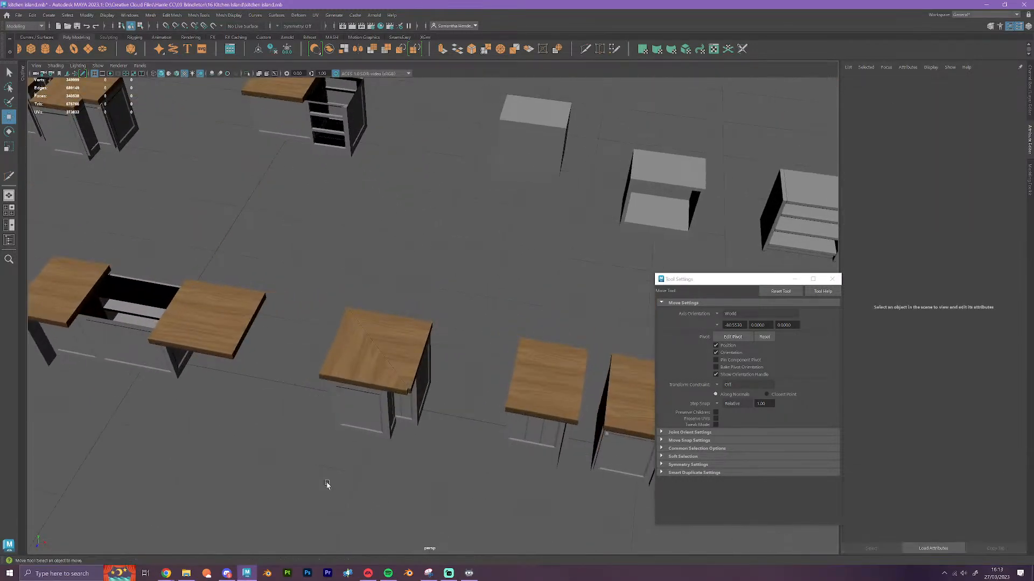
# Examine the straight island and the open-shelf cabinet with books, selecting that cabinet's frame
pyautogui.keyDown('alt'); pyautogui.moveTo(327, 485); pyautogui.dragTo(328, 479); pyautogui.keyUp('alt')
pyautogui.keyDown('alt'); pyautogui.moveTo(407, 487); pyautogui.dragTo(306, 455, button='middle'); pyautogui.keyUp('alt')
pyautogui.keyDown('alt'); pyautogui.moveTo(306, 454); pyautogui.dragTo(325, 443); pyautogui.keyUp('alt')
pyautogui.keyDown('alt'); pyautogui.moveTo(70, 344); pyautogui.dragTo(353, 339, button='middle'); pyautogui.keyUp('alt')
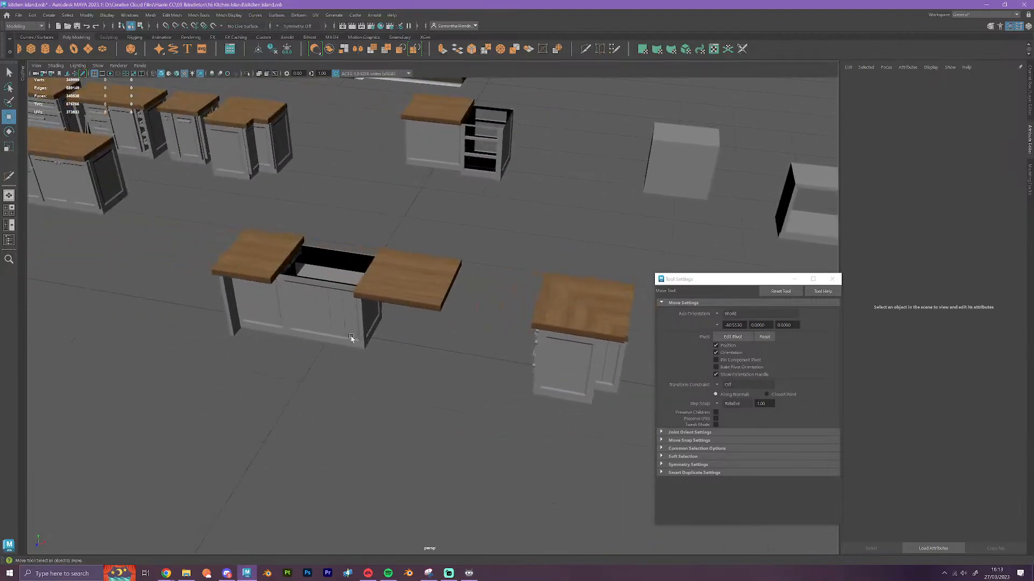
pyautogui.scroll(3, 429, 411)
pyautogui.keyDown('alt'); pyautogui.moveTo(429, 412); pyautogui.dragTo(278, 386, button='middle'); pyautogui.keyUp('alt')
pyautogui.keyDown('alt'); pyautogui.moveTo(513, 423); pyautogui.dragTo(370, 337); pyautogui.keyUp('alt')
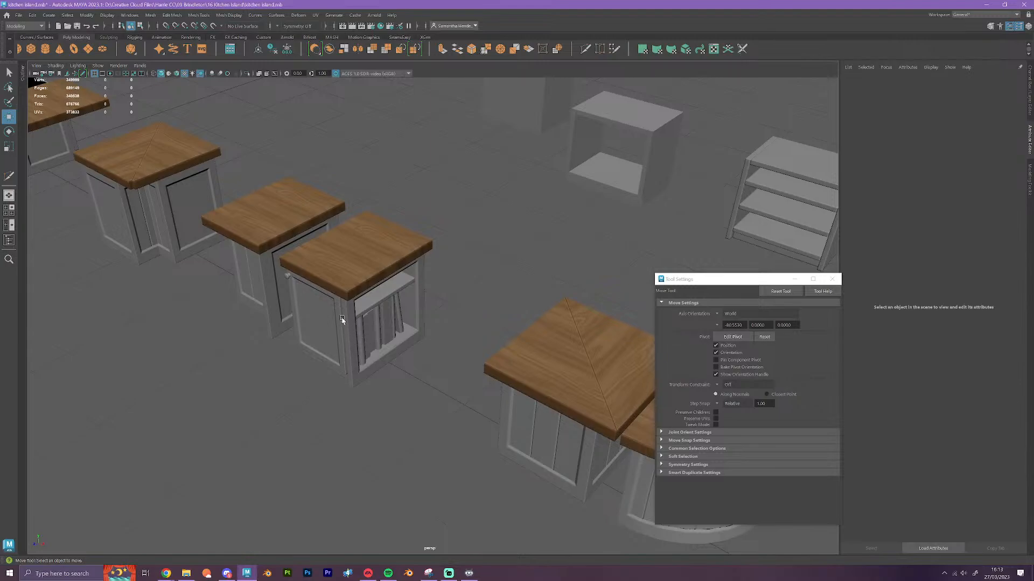
pyautogui.click(351, 341)
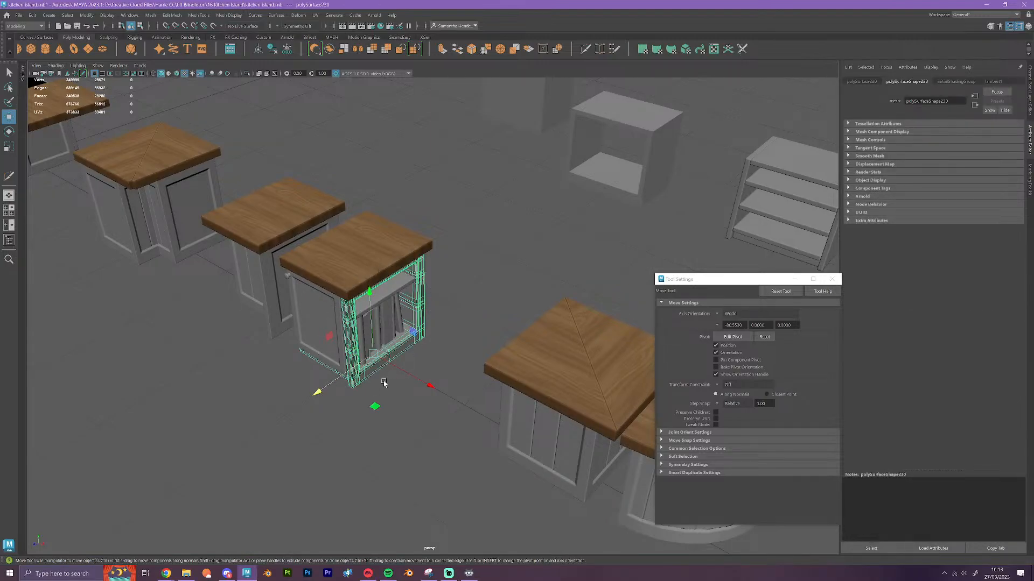
pyautogui.scroll(-3, 384, 382)
pyautogui.keyDown('alt'); pyautogui.moveTo(383, 383); pyautogui.dragTo(588, 460); pyautogui.keyUp('alt')
pyautogui.keyDown('alt'); pyautogui.moveTo(588, 459); pyautogui.dragTo(517, 420, button='right'); pyautogui.keyUp('alt')
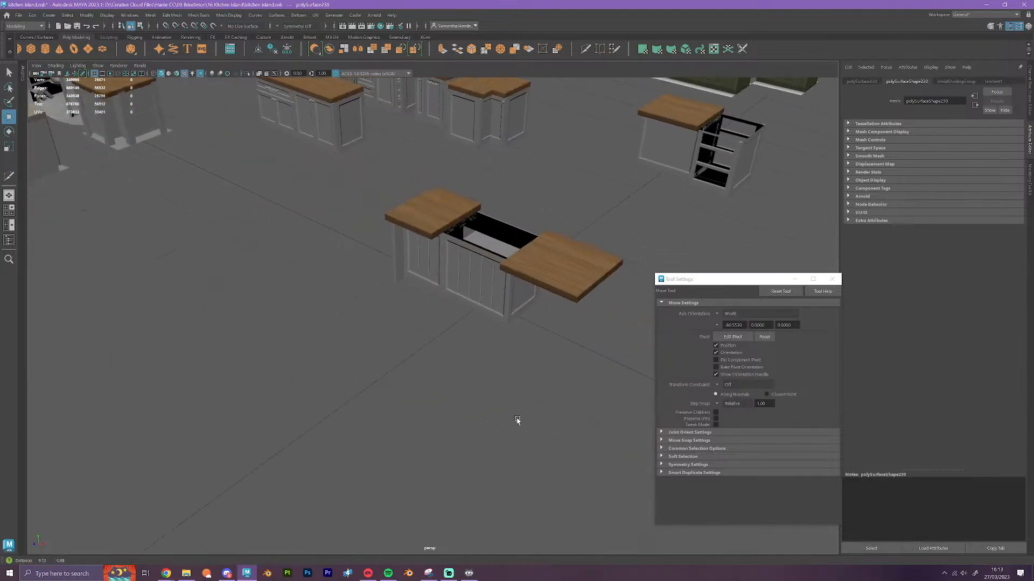
# Examine the front row of island modules, selecting the cabinet frame next to the corner unit
pyautogui.keyDown('alt'); pyautogui.moveTo(517, 420); pyautogui.dragTo(160, 318, button='middle'); pyautogui.keyUp('alt')
pyautogui.scroll(-1, 188, 331)
pyautogui.scroll(-3, 468, 474)
pyautogui.click(513, 377)
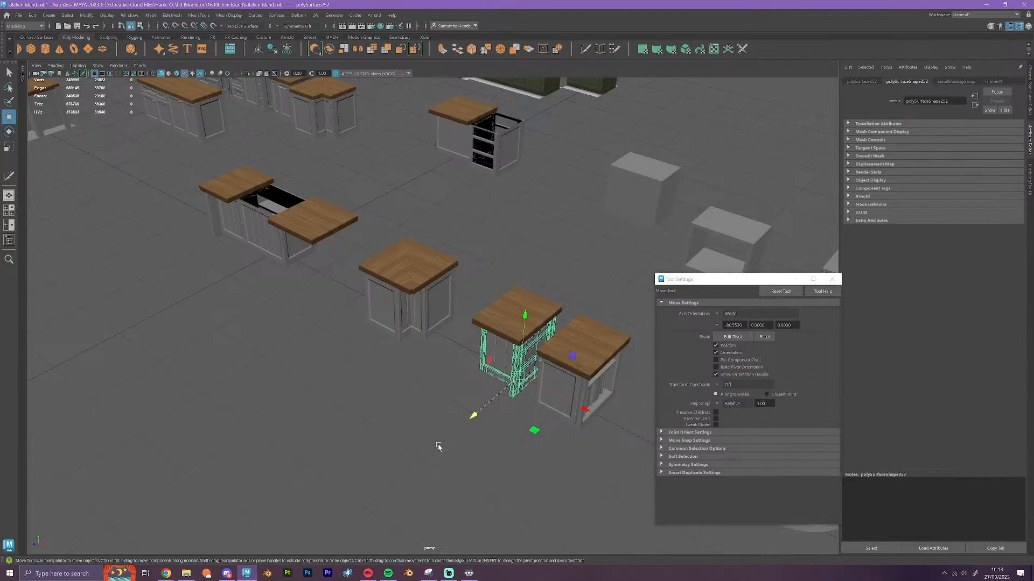
pyautogui.keyDown('alt'); pyautogui.moveTo(375, 457); pyautogui.dragTo(444, 457); pyautogui.keyUp('alt')
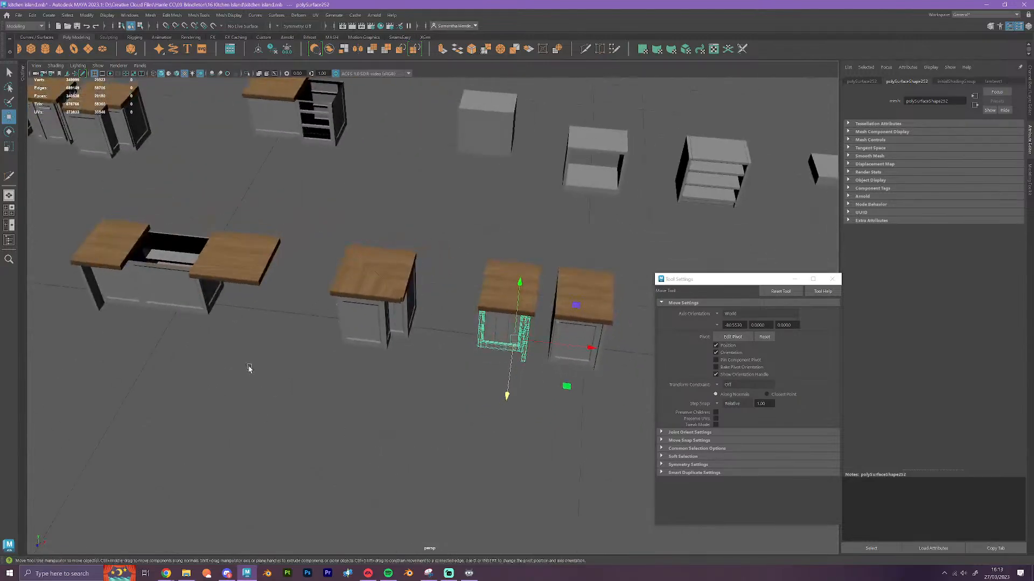
# Move the straight island's end cabinet with its wooden countertop sideways, away from the middle base
pyautogui.keyDown('alt'); pyautogui.moveTo(249, 370); pyautogui.dragTo(450, 422, button='middle'); pyautogui.keyUp('alt')
pyautogui.scroll(3, 441, 423)
pyautogui.moveTo(333, 358); pyautogui.dragTo(334, 360)
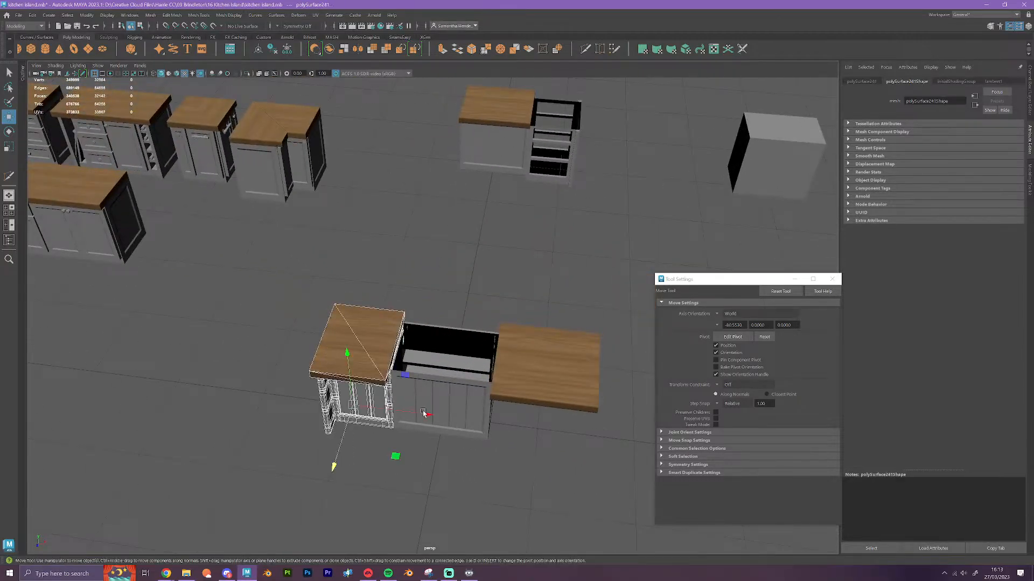
pyautogui.moveTo(414, 410); pyautogui.dragTo(217, 393)
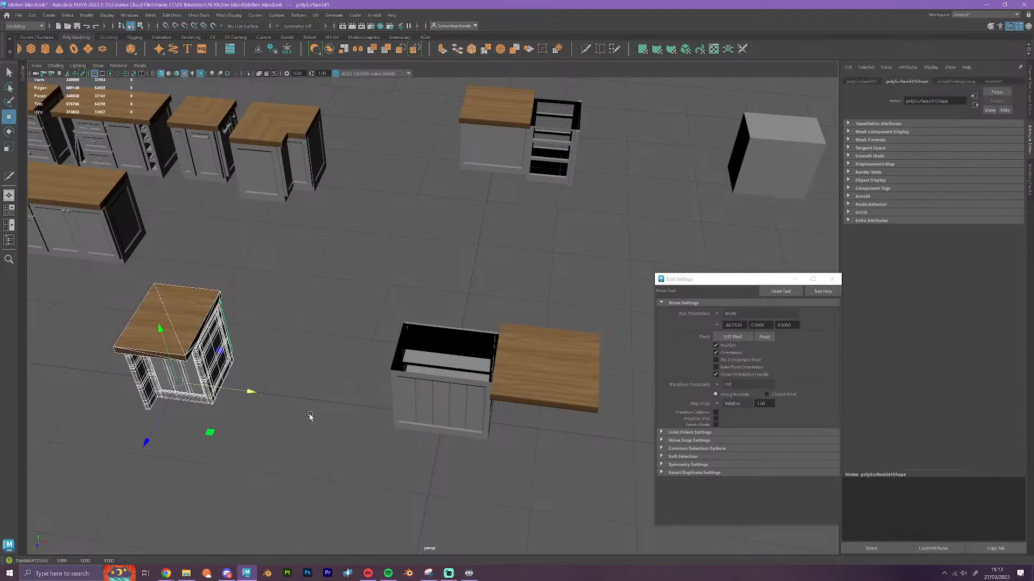
pyautogui.keyDown('alt'); pyautogui.moveTo(316, 427); pyautogui.dragTo(347, 427); pyautogui.keyUp('alt')
# Snap the remaining wooden countertop section to the grid so it sits over the straight island's middle base
pyautogui.keyDown('alt'); pyautogui.moveTo(484, 428); pyautogui.dragTo(307, 411, button='middle'); pyautogui.keyUp('alt')
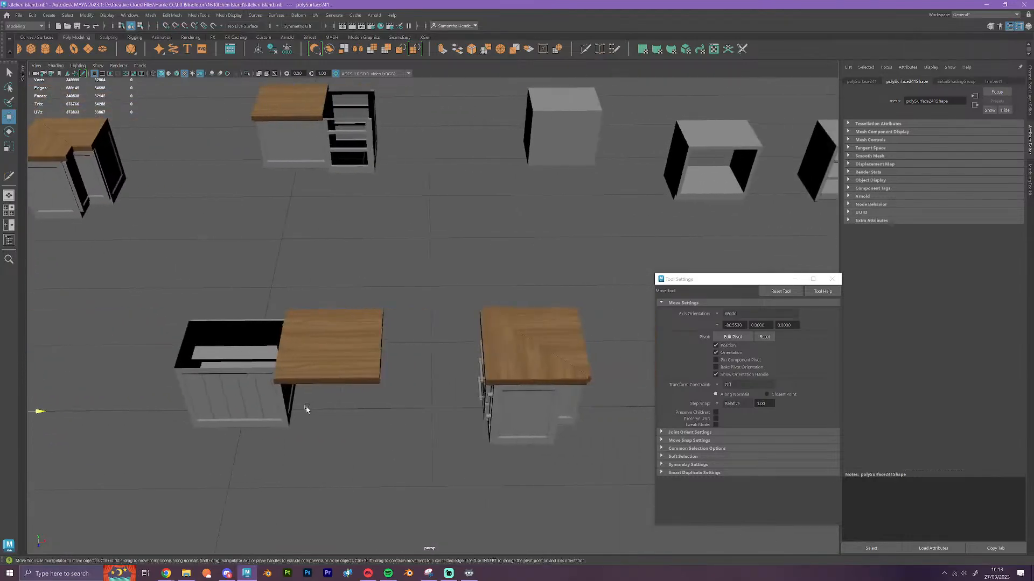
pyautogui.click(318, 367)
pyautogui.press('x')
pyautogui.moveTo(412, 410); pyautogui.dragTo(320, 410)
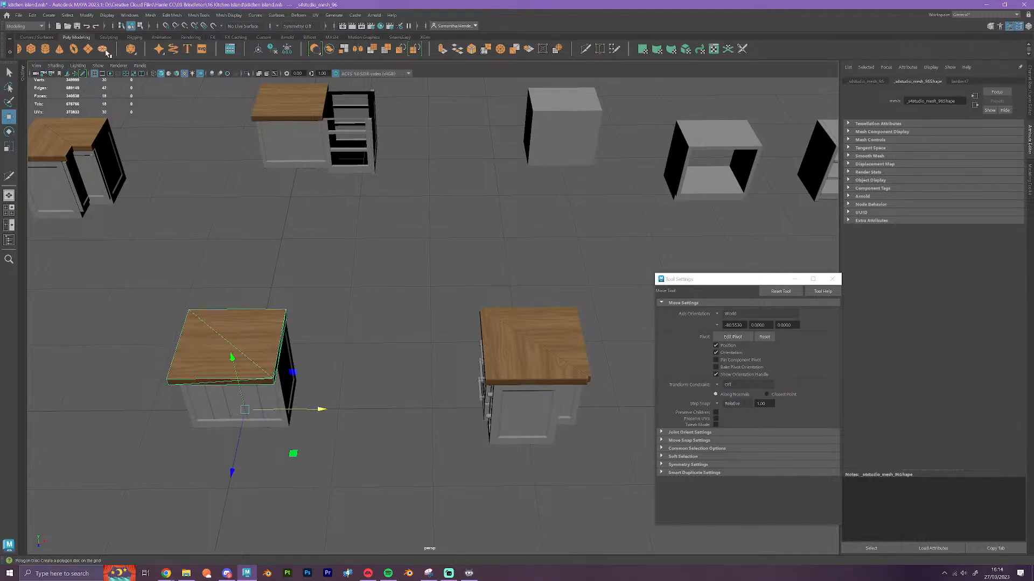
# Create a polygon cube at the straight island's middle cabinet and switch to editing its faces
pyautogui.click(33, 49)
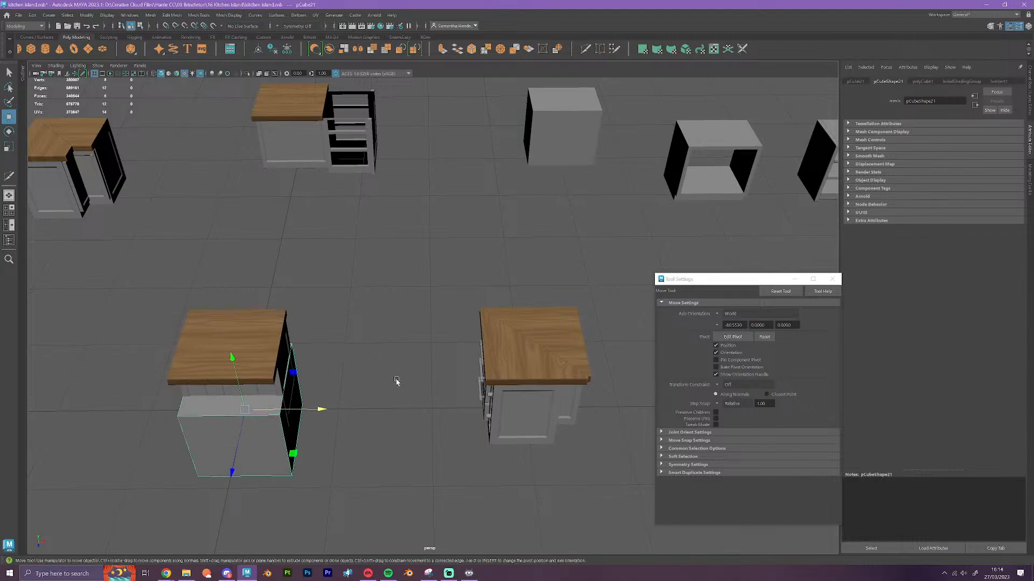
pyautogui.keyDown('alt'); pyautogui.moveTo(371, 484); pyautogui.dragTo(397, 424); pyautogui.keyUp('alt')
pyautogui.keyDown('alt'); pyautogui.moveTo(397, 423); pyautogui.dragTo(421, 458, button='right'); pyautogui.keyUp('alt')
pyautogui.keyDown('alt'); pyautogui.moveTo(421, 458); pyautogui.dragTo(339, 387); pyautogui.keyUp('alt')
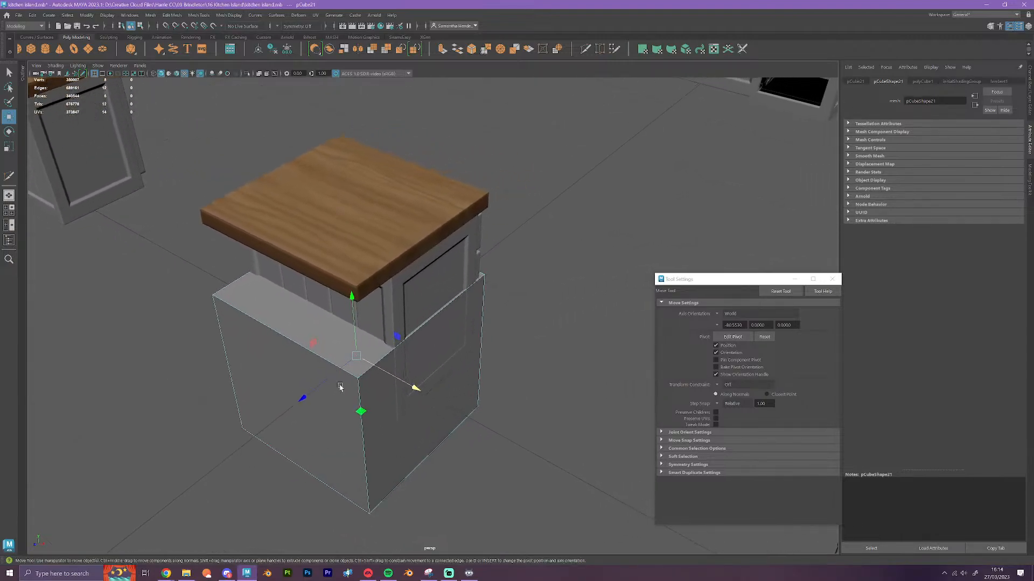
pyautogui.moveTo(329, 344); pyautogui.dragTo(332, 350, button='right')
pyautogui.click(333, 350)
pyautogui.keyDown('alt'); pyautogui.moveTo(446, 396); pyautogui.dragTo(426, 398); pyautogui.keyUp('alt')
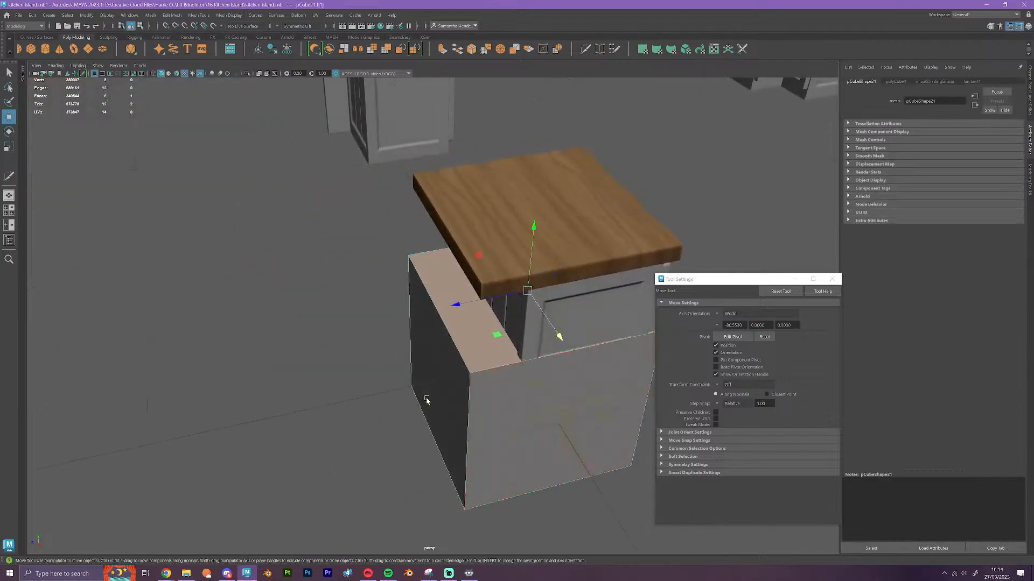
pyautogui.keyDown('alt'); pyautogui.moveTo(426, 399); pyautogui.dragTo(205, 427, button='middle'); pyautogui.keyUp('alt')
pyautogui.keyDown('alt'); pyautogui.moveTo(511, 439); pyautogui.dragTo(388, 394); pyautogui.keyUp('alt')
pyautogui.keyDown('alt'); pyautogui.moveTo(474, 391); pyautogui.dragTo(147, 228, button='middle'); pyautogui.keyUp('alt')
# Snap the wooden countertop off the middle cabinet, toward the separated end unit
pyautogui.moveTo(468, 150); pyautogui.dragTo(419, 255, button='right')
pyautogui.click(503, 143)
pyautogui.press('x')
pyautogui.moveTo(369, 325); pyautogui.dragTo(601, 247)
# Raise the cube's top face so the block encloses the cabinet with the drawer and double doors
pyautogui.click(424, 337)
pyautogui.keyDown('alt'); pyautogui.moveTo(424, 337); pyautogui.dragTo(450, 353, button='right'); pyautogui.keyUp('alt')
pyautogui.click(437, 283)
pyautogui.keyDown('alt'); pyautogui.moveTo(443, 305); pyautogui.dragTo(484, 326, button='right'); pyautogui.keyUp('alt')
pyautogui.moveTo(420, 225); pyautogui.dragTo(418, 123)
pyautogui.scroll(-2, 392, 356)
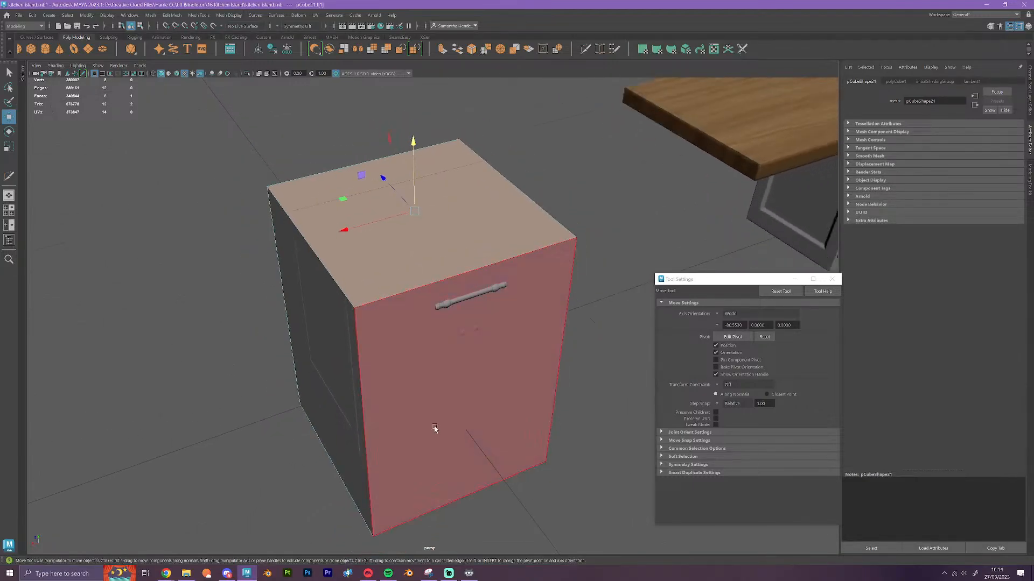
# Move the block's front face inward so it sits just behind the drawer front and doors
pyautogui.click(434, 430)
pyautogui.keyDown('alt'); pyautogui.moveTo(435, 432); pyautogui.dragTo(449, 462); pyautogui.keyUp('alt')
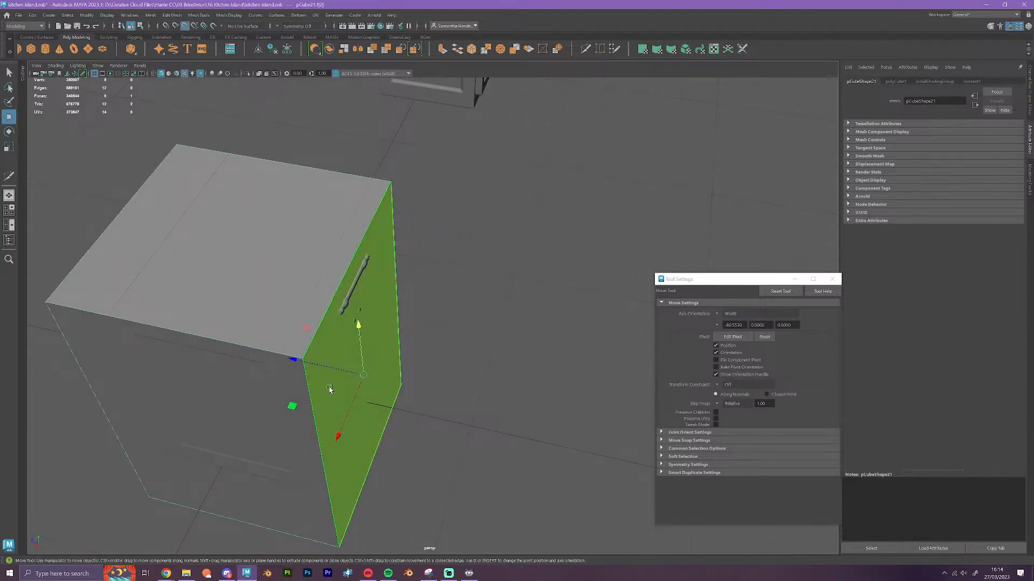
pyautogui.moveTo(331, 377); pyautogui.dragTo(281, 355)
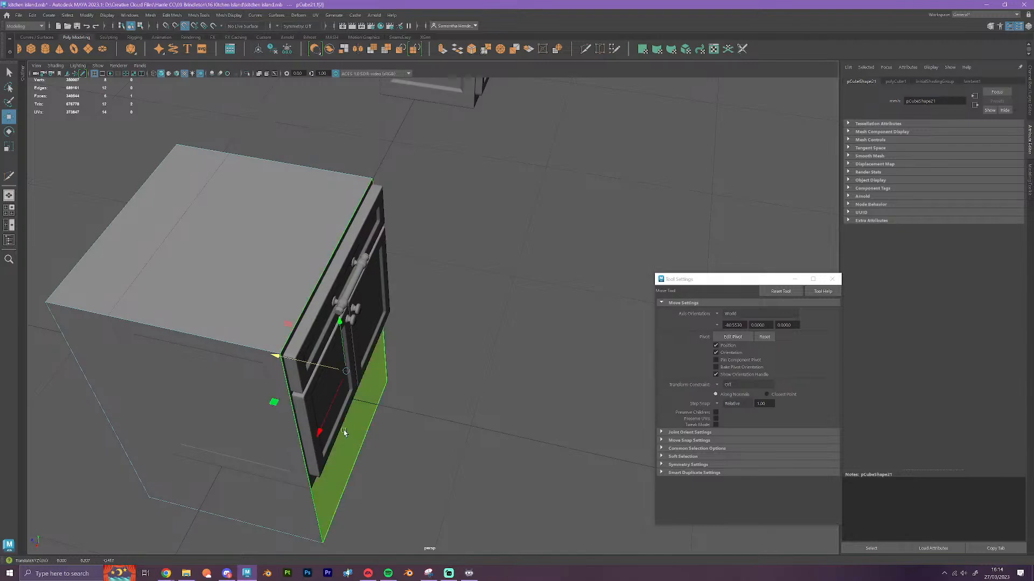
pyautogui.scroll(-3, 345, 432)
# Vertex-snap the block's back face to the back of the cabinet
pyautogui.keyDown('alt'); pyautogui.moveTo(291, 461); pyautogui.dragTo(337, 466); pyautogui.keyUp('alt')
pyautogui.keyDown('alt'); pyautogui.moveTo(337, 466); pyautogui.dragTo(396, 240, button='middle'); pyautogui.keyUp('alt')
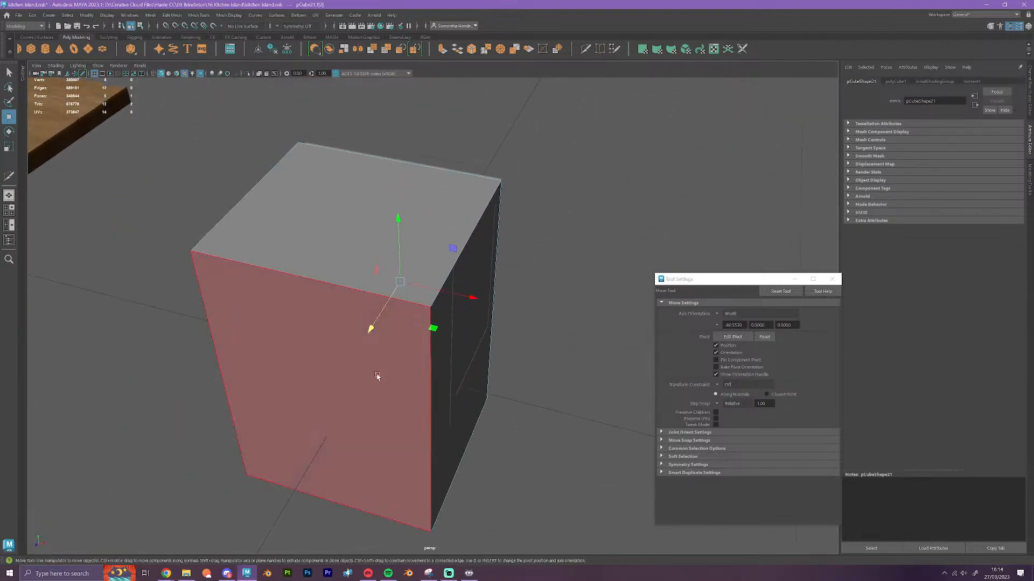
pyautogui.click(379, 377)
pyautogui.keyDown('alt'); pyautogui.moveTo(431, 420); pyautogui.dragTo(363, 422); pyautogui.keyUp('alt')
pyautogui.keyDown('alt'); pyautogui.moveTo(376, 398); pyautogui.dragTo(469, 393, button='middle'); pyautogui.keyUp('alt')
pyautogui.scroll(2, 468, 393)
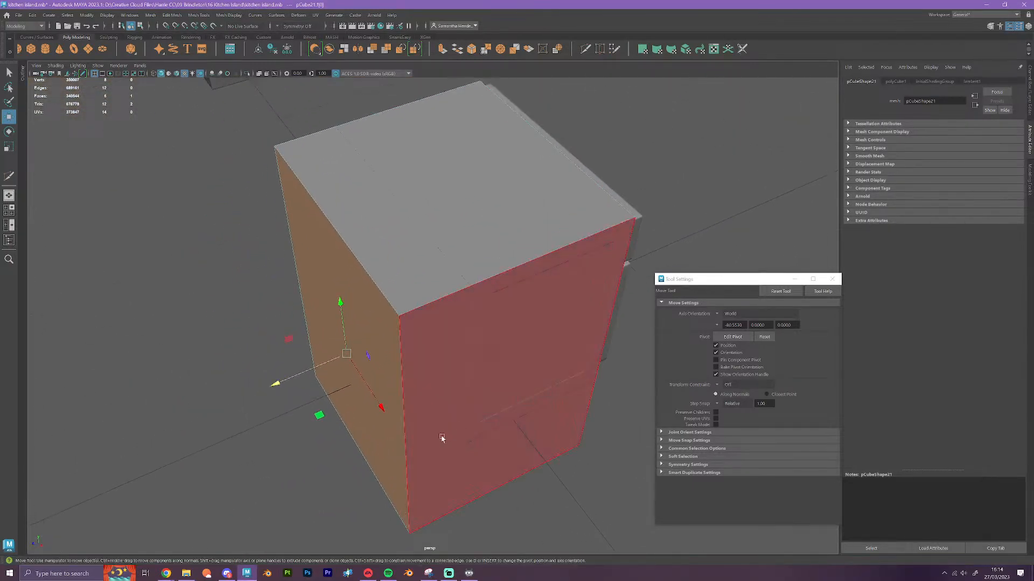
pyautogui.keyDown('alt'); pyautogui.moveTo(424, 442); pyautogui.dragTo(423, 434); pyautogui.keyUp('alt')
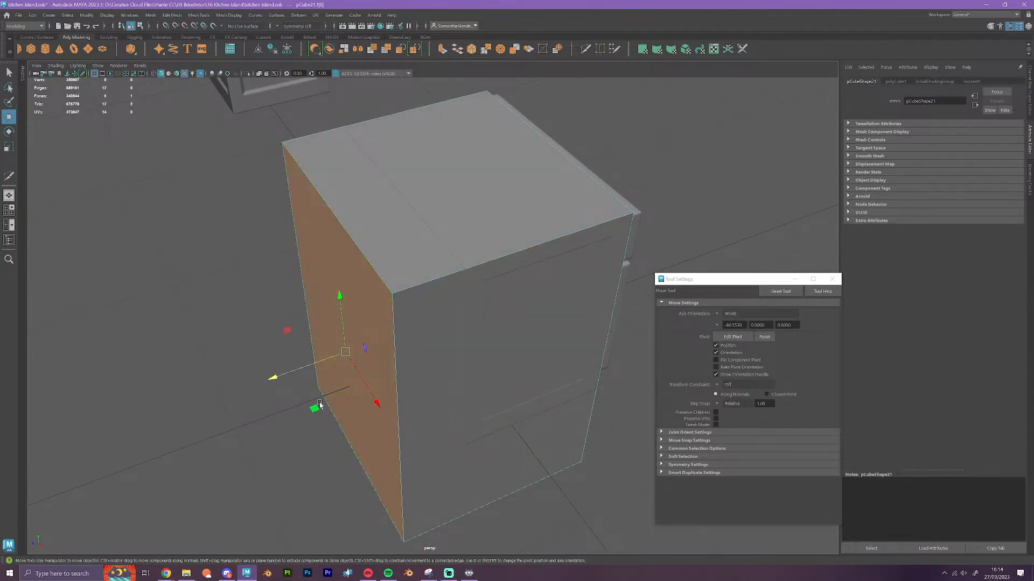
pyautogui.press('v')
pyautogui.moveTo(273, 383); pyautogui.dragTo(485, 448)
# Snap the block's bottom face up to the floor grid
pyautogui.scroll(-3, 472, 457)
pyautogui.click(492, 457)
pyautogui.keyDown('alt'); pyautogui.moveTo(521, 487); pyautogui.dragTo(498, 498); pyautogui.keyUp('alt')
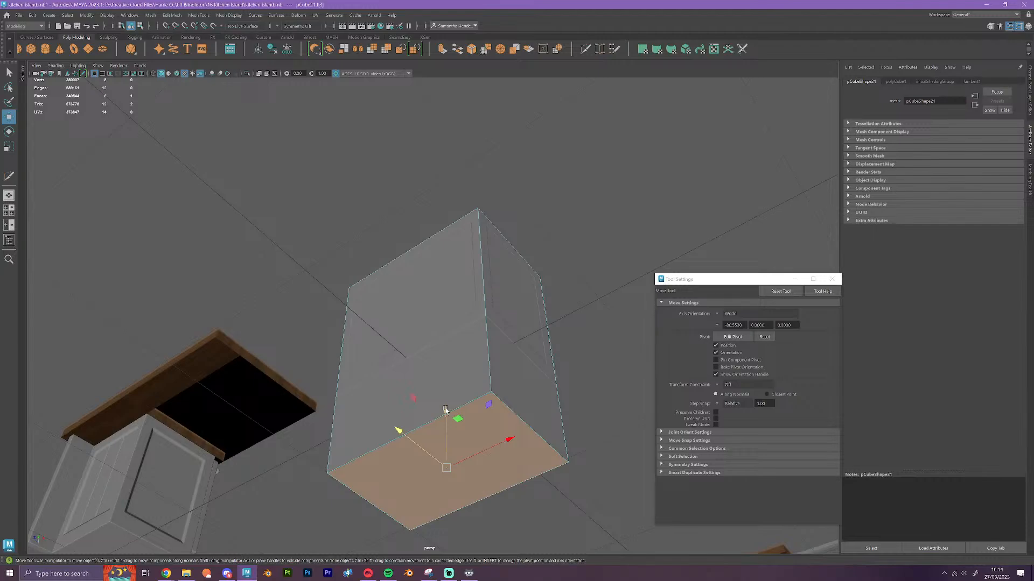
pyautogui.press('x')
pyautogui.moveTo(445, 410); pyautogui.dragTo(447, 379)
pyautogui.scroll(-3, 507, 450)
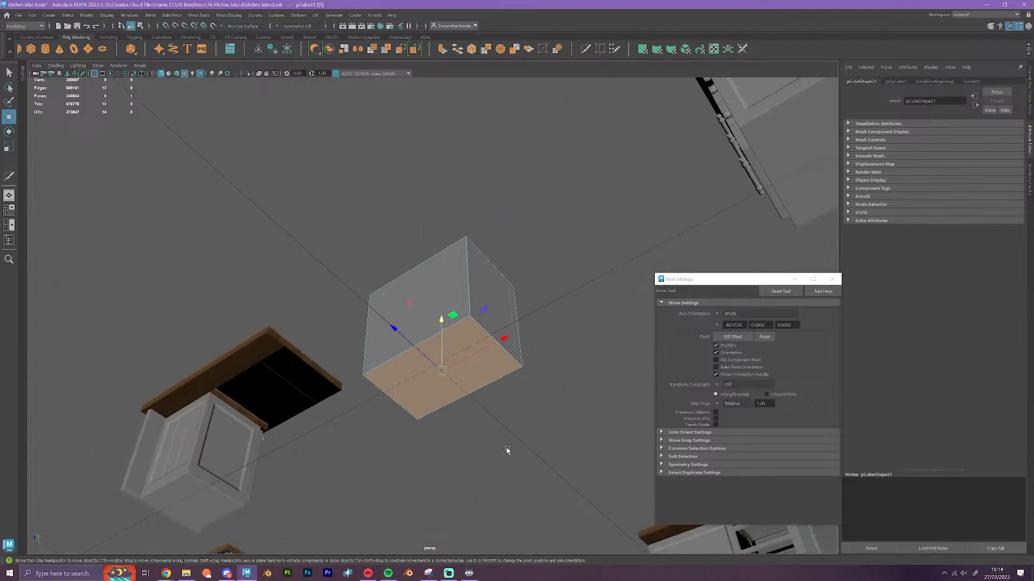
pyautogui.keyDown('alt'); pyautogui.moveTo(507, 450); pyautogui.dragTo(388, 511); pyautogui.keyUp('alt')
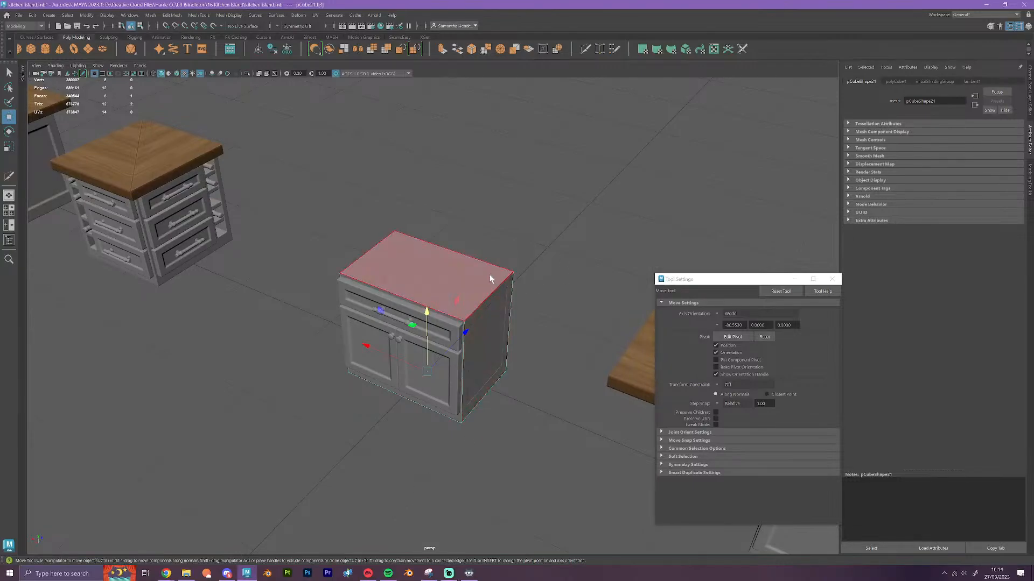
# Return to object selection and move the block backward, clear of the original cabinet
pyautogui.click(548, 357)
pyautogui.scroll(6, 548, 377)
pyautogui.keyDown('alt'); pyautogui.moveTo(461, 464); pyautogui.dragTo(415, 407); pyautogui.keyUp('alt')
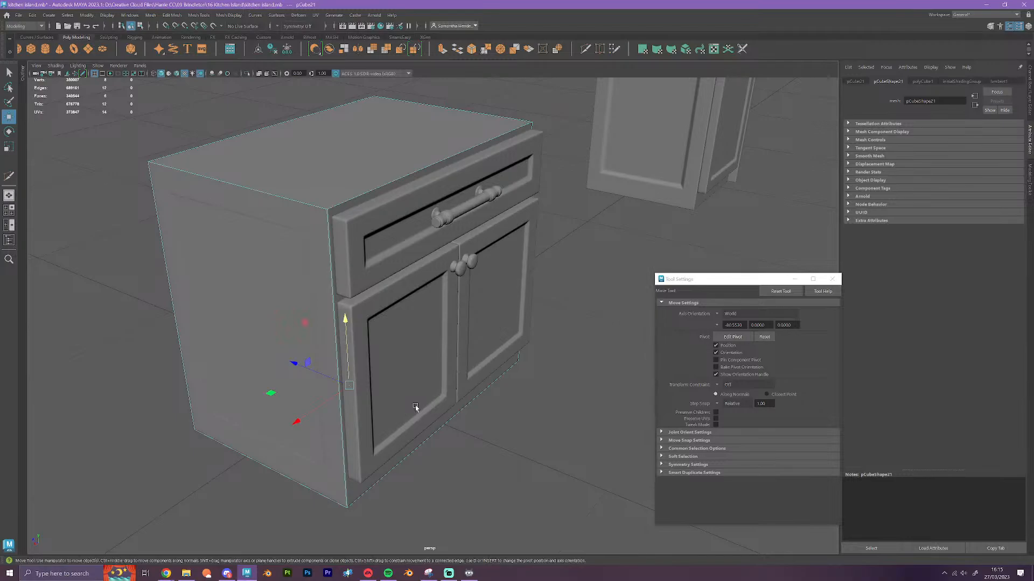
pyautogui.scroll(-3, 341, 382)
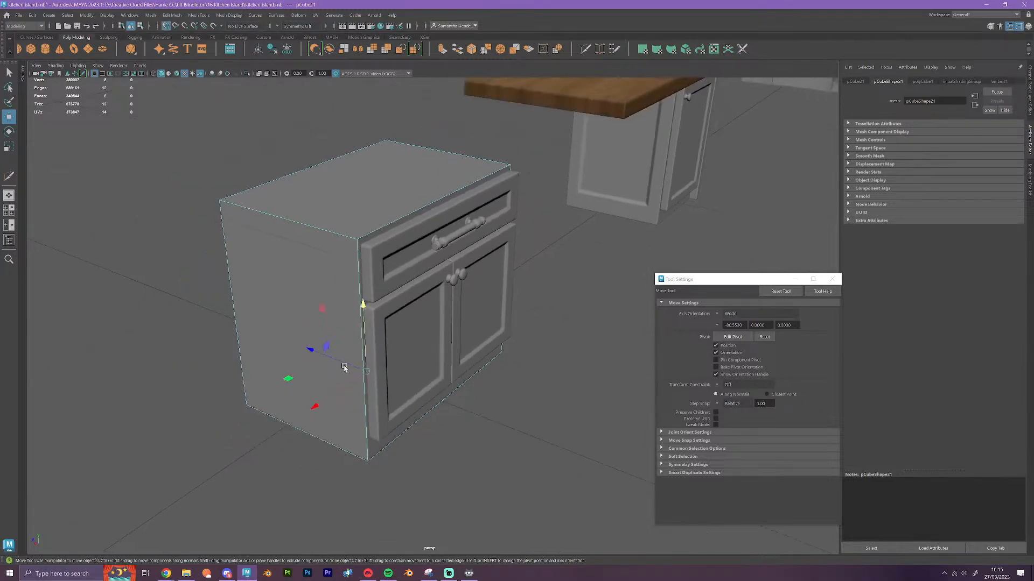
pyautogui.moveTo(344, 368); pyautogui.dragTo(277, 342)
# Select all parts of the original drawer-and-door cabinet and turn off their smooth preview
pyautogui.keyDown('alt'); pyautogui.moveTo(336, 430); pyautogui.dragTo(404, 480); pyautogui.keyUp('alt')
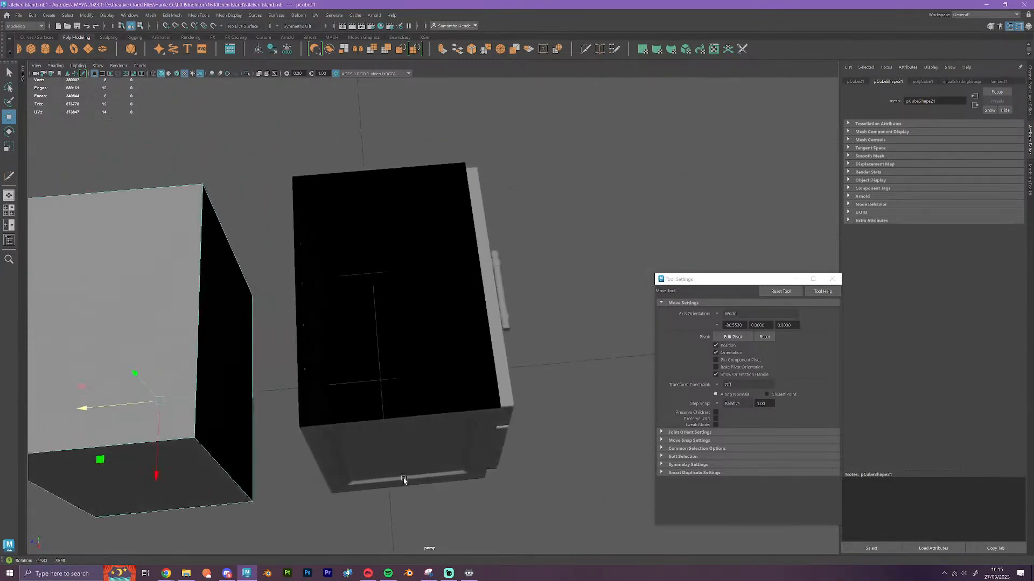
pyautogui.scroll(-4, 408, 481)
pyautogui.moveTo(534, 484); pyautogui.dragTo(377, 218)
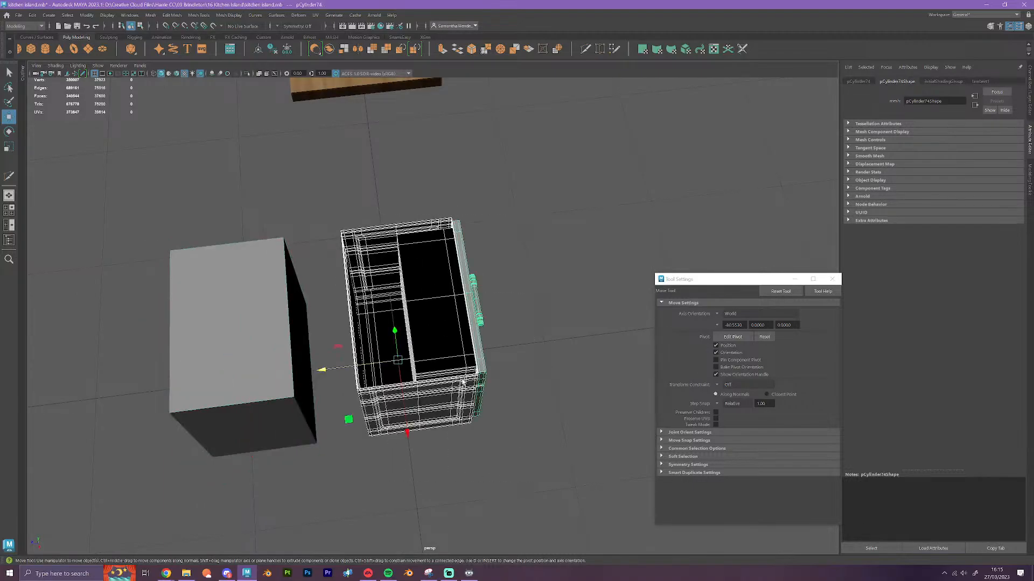
pyautogui.click(508, 468)
pyautogui.scroll(5, 504, 469)
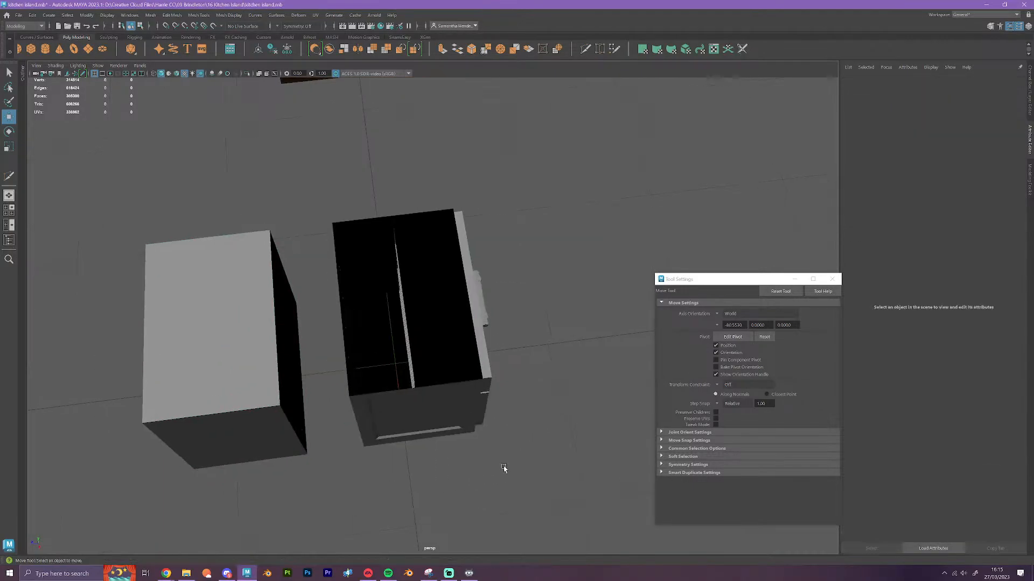
pyautogui.keyDown('alt'); pyautogui.moveTo(504, 469); pyautogui.dragTo(464, 452); pyautogui.keyUp('alt')
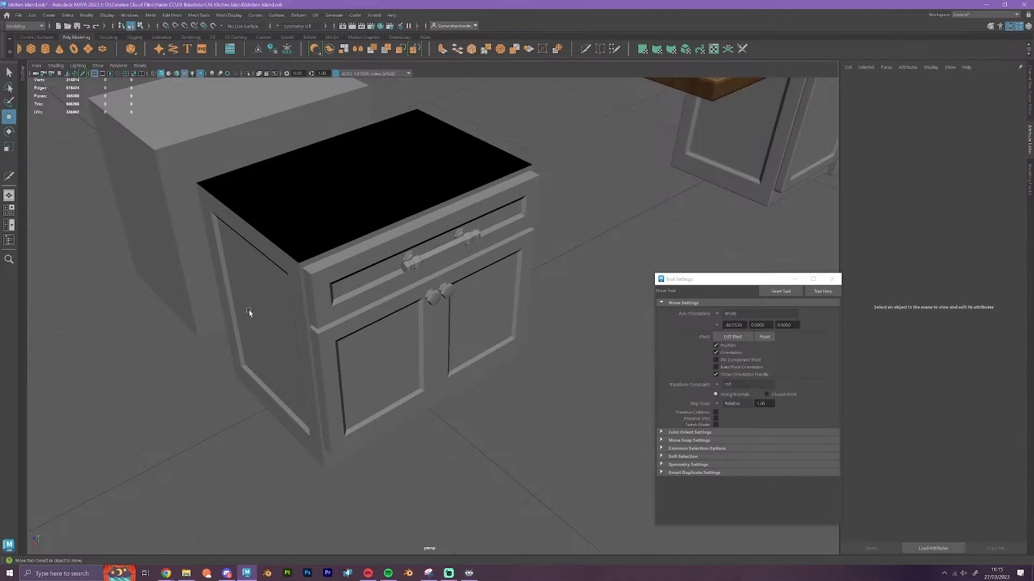
# Grid-snap the block back into place over the original cabinet
pyautogui.click(202, 165)
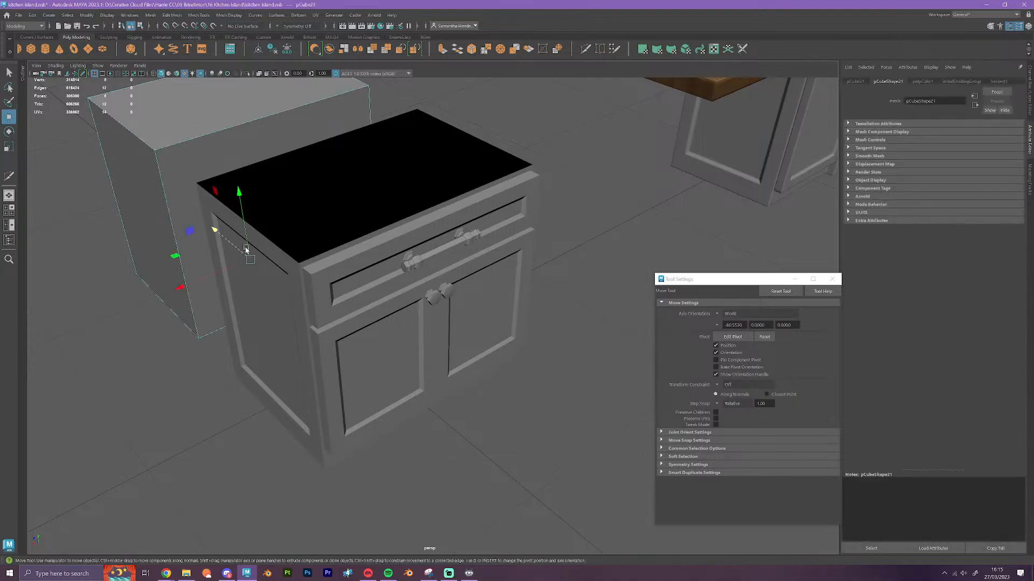
pyautogui.press('x')
pyautogui.moveTo(230, 237); pyautogui.dragTo(394, 359)
# Cut horizontal edge loops around the block with Multi-Cut, level with the drawer front's top edge and the drawer-door gap
pyautogui.keyDown('alt'); pyautogui.moveTo(395, 360); pyautogui.dragTo(414, 416, button='right'); pyautogui.keyUp('alt')
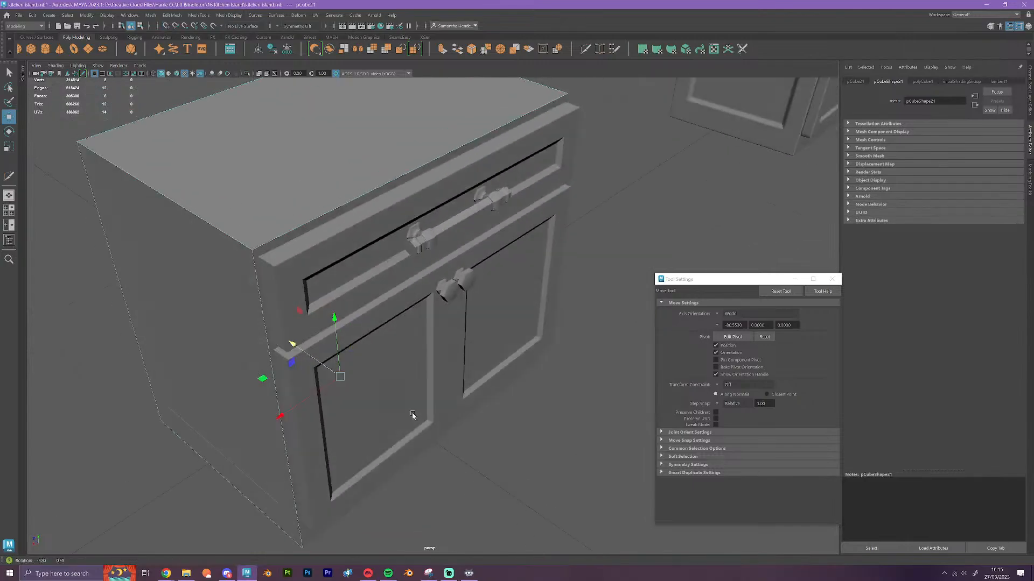
pyautogui.keyDown('alt'); pyautogui.moveTo(413, 416); pyautogui.dragTo(464, 408); pyautogui.keyUp('alt')
pyautogui.keyDown('alt'); pyautogui.moveTo(464, 408); pyautogui.dragTo(374, 146, button='right'); pyautogui.keyUp('alt')
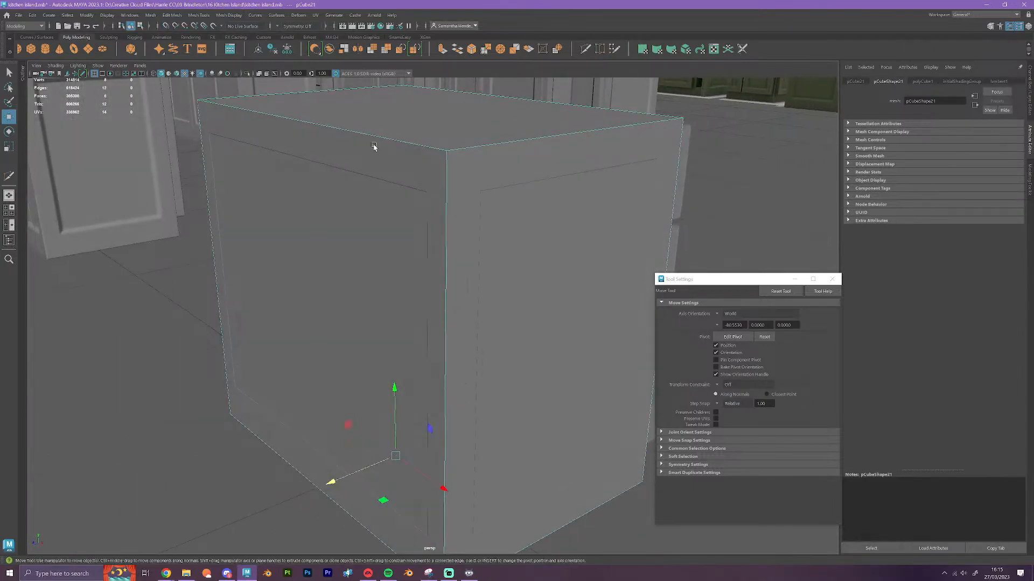
pyautogui.keyDown('alt'); pyautogui.moveTo(541, 417); pyautogui.dragTo(506, 401); pyautogui.keyUp('alt')
pyautogui.keyDown('alt'); pyautogui.moveTo(506, 401); pyautogui.dragTo(619, 452, button='right'); pyautogui.keyUp('alt')
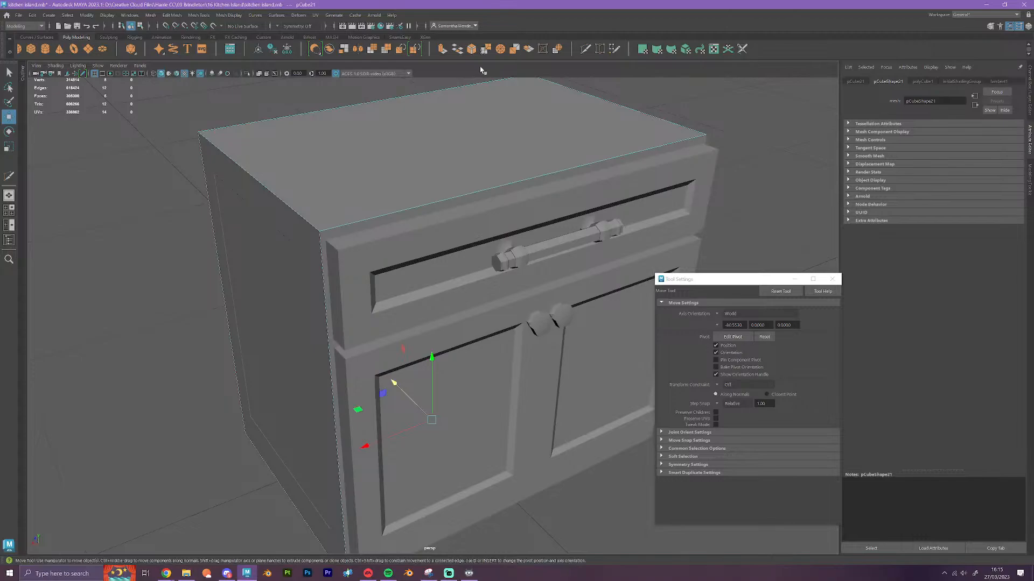
pyautogui.click(585, 49)
pyautogui.keyDown('alt'); pyautogui.moveTo(511, 207); pyautogui.dragTo(549, 219, button='right'); pyautogui.keyUp('alt')
pyautogui.keyDown('alt'); pyautogui.moveTo(549, 219); pyautogui.dragTo(582, 242); pyautogui.keyUp('alt')
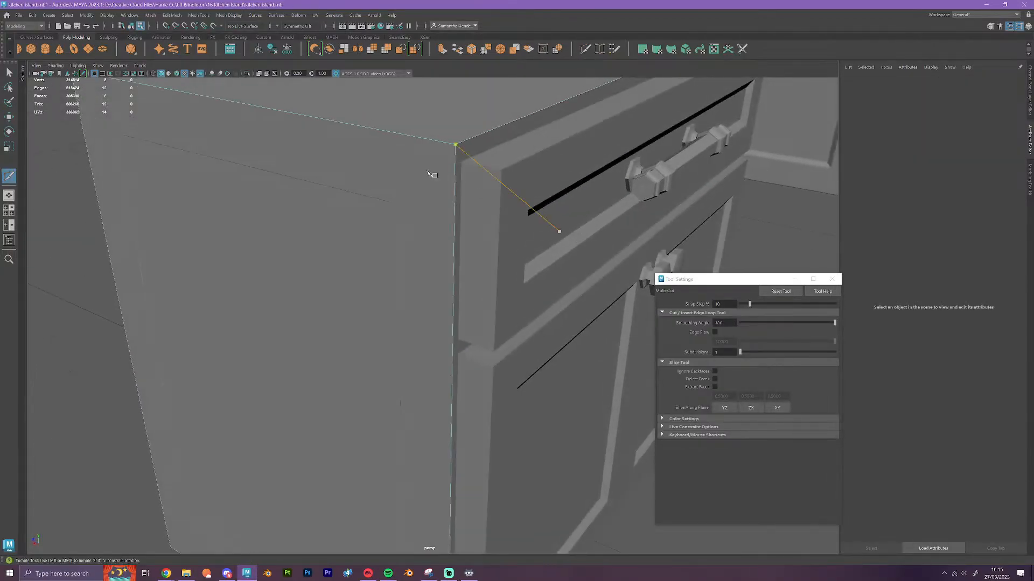
pyautogui.keyDown('ctrl'); pyautogui.click(456, 162); pyautogui.keyUp('ctrl')
pyautogui.keyDown('ctrl'); pyautogui.click(455, 349); pyautogui.keyUp('ctrl')
# Cut another horizontal edge loop around the block near the doors' lower edge
pyautogui.keyDown('alt'); pyautogui.moveTo(452, 389); pyautogui.dragTo(424, 175, button='middle'); pyautogui.keyUp('alt')
pyautogui.keyDown('alt'); pyautogui.moveTo(445, 352); pyautogui.dragTo(425, 340); pyautogui.keyUp('alt')
pyautogui.keyDown('ctrl'); pyautogui.click(393, 305); pyautogui.keyUp('ctrl')
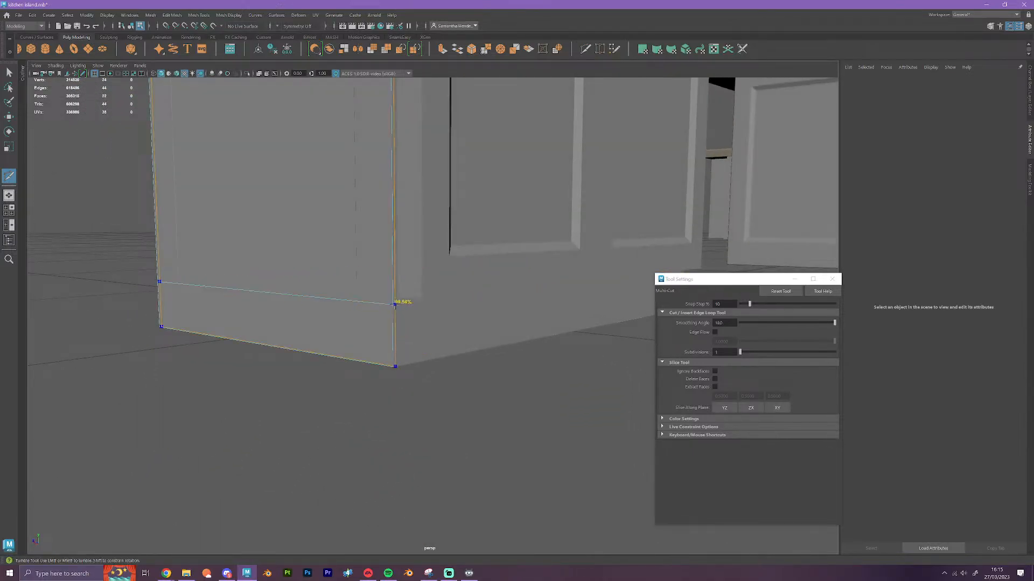
# Raise the block's lowest inserted edge loop to the doors' lower edge and turn on wireframe on shaded
pyautogui.keyDown('alt'); pyautogui.moveTo(461, 388); pyautogui.dragTo(434, 403); pyautogui.keyUp('alt')
pyautogui.press('w')
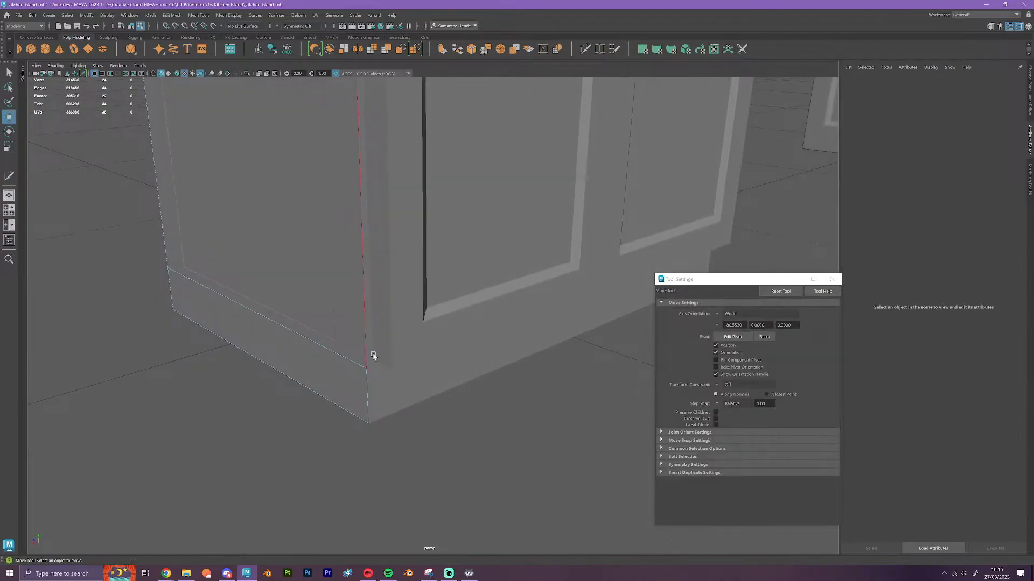
pyautogui.moveTo(348, 339); pyautogui.dragTo(344, 315, button='right')
pyautogui.doubleClick(341, 356)
pyautogui.keyDown('alt'); pyautogui.moveTo(404, 412); pyautogui.dragTo(409, 399); pyautogui.keyUp('alt')
pyautogui.keyDown('alt'); pyautogui.moveTo(409, 398); pyautogui.dragTo(408, 417, button='middle'); pyautogui.keyUp('alt')
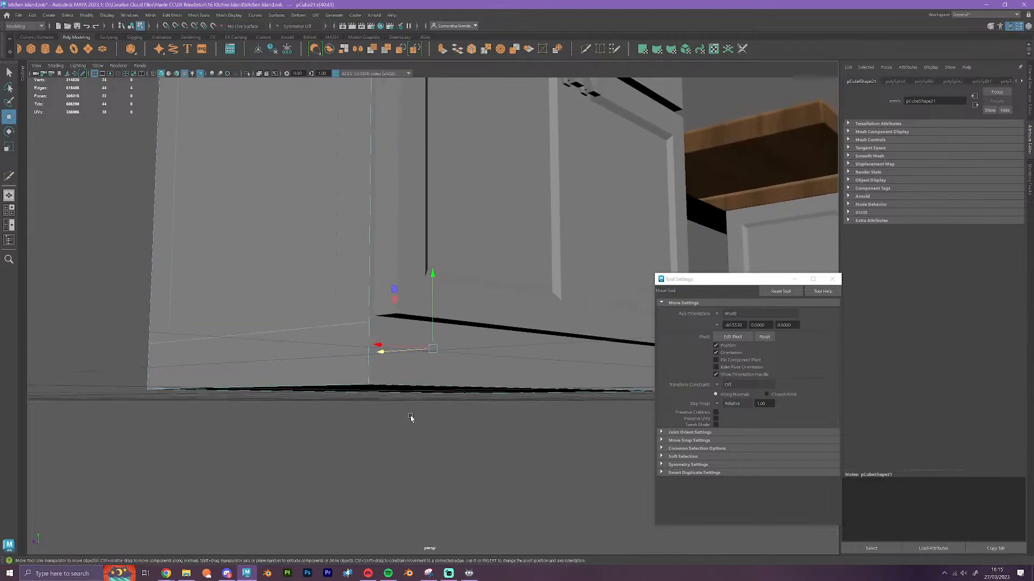
pyautogui.scroll(3, 380, 338)
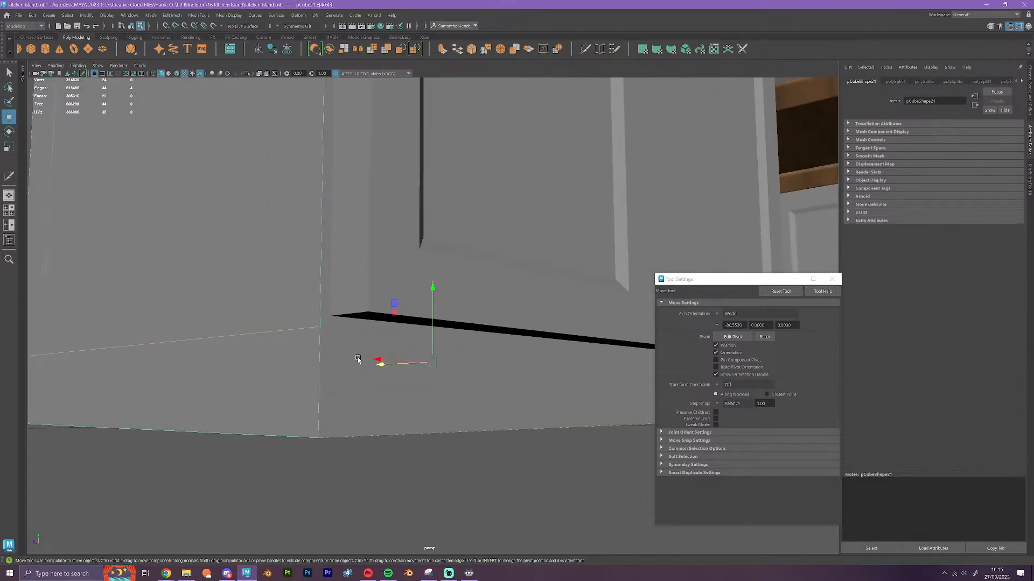
pyautogui.moveTo(424, 302)
pyautogui.mouseDown()
pyautogui.moveTo(427, 287)
pyautogui.moveTo(425, 295)
pyautogui.mouseUp()
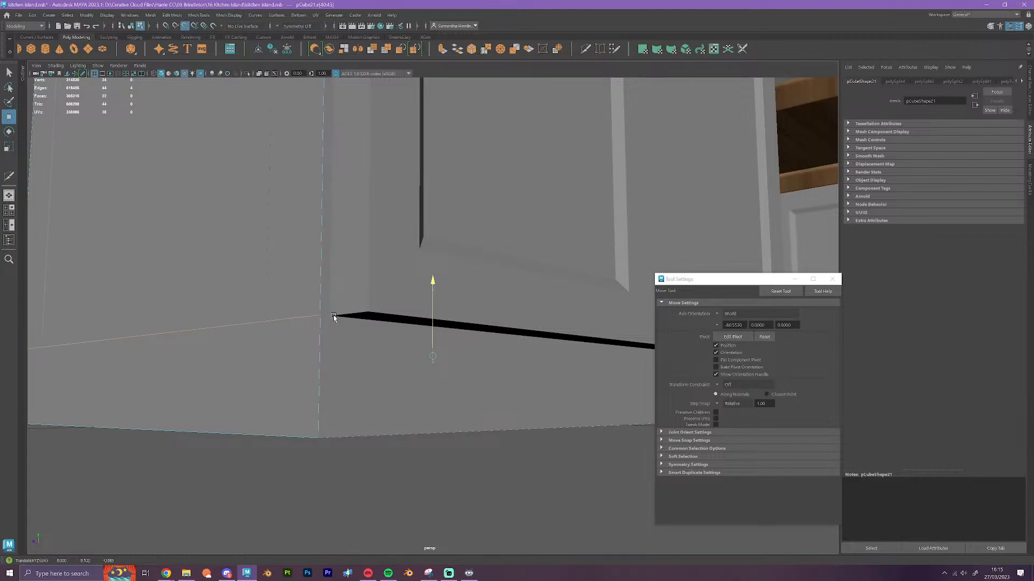
pyautogui.click(177, 74)
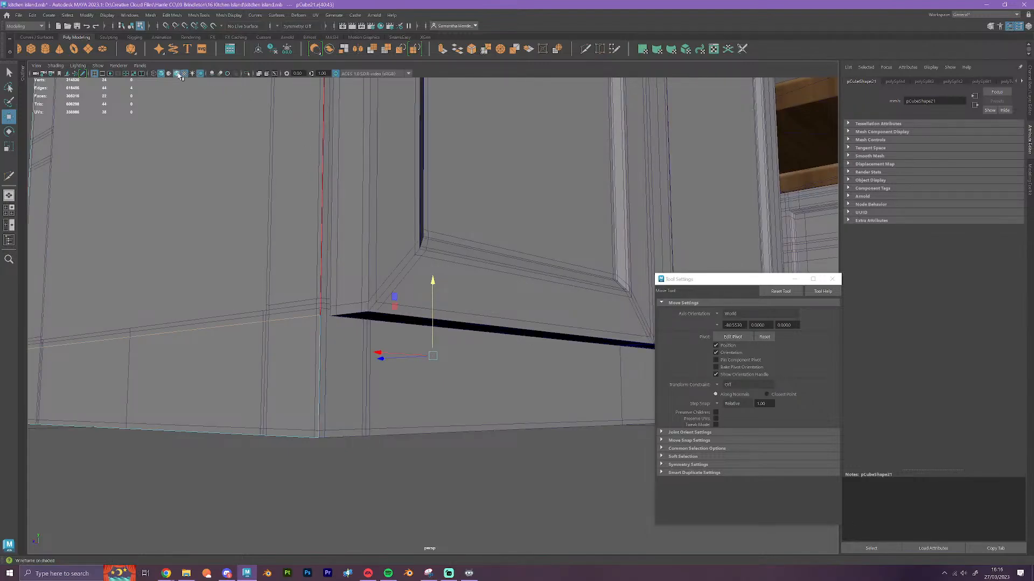
# Select the block's front vertices and vertex-snap them in depth to the back plane of the original cabinet's drawer and doors
pyautogui.moveTo(253, 363); pyautogui.dragTo(316, 334, button='right')
pyautogui.click(346, 380)
pyautogui.click(341, 392)
pyautogui.scroll(-6, 342, 394)
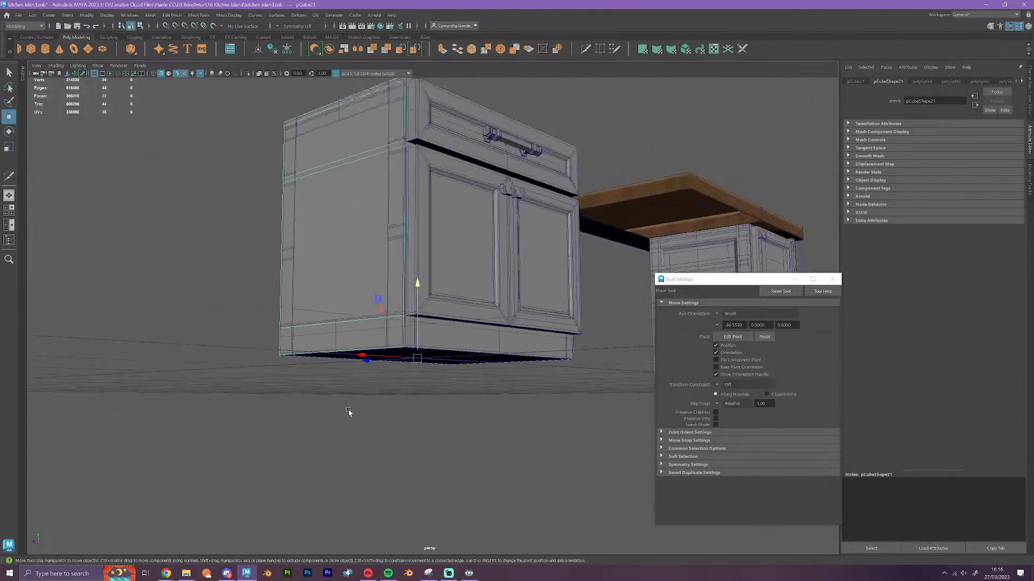
pyautogui.keyDown('alt'); pyautogui.moveTo(348, 412); pyautogui.dragTo(433, 465); pyautogui.keyUp('alt')
pyautogui.moveTo(421, 224); pyautogui.dragTo(393, 216, button='right')
pyautogui.moveTo(566, 462); pyautogui.dragTo(426, 82)
pyautogui.keyDown('alt'); pyautogui.moveTo(524, 240); pyautogui.dragTo(499, 268); pyautogui.keyUp('alt')
pyautogui.scroll(10, 489, 316)
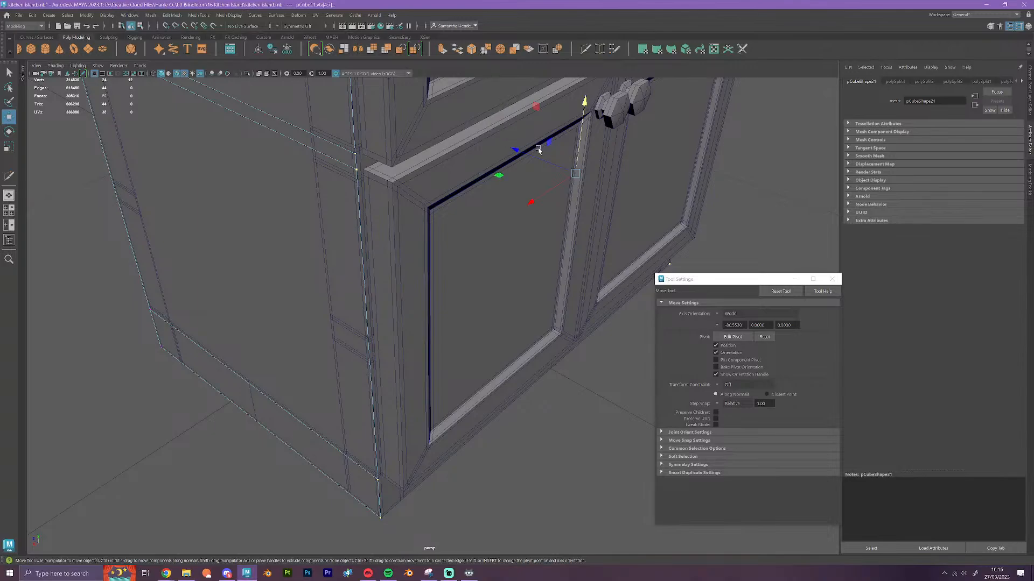
pyautogui.press('v')
pyautogui.moveTo(539, 151); pyautogui.dragTo(361, 178)
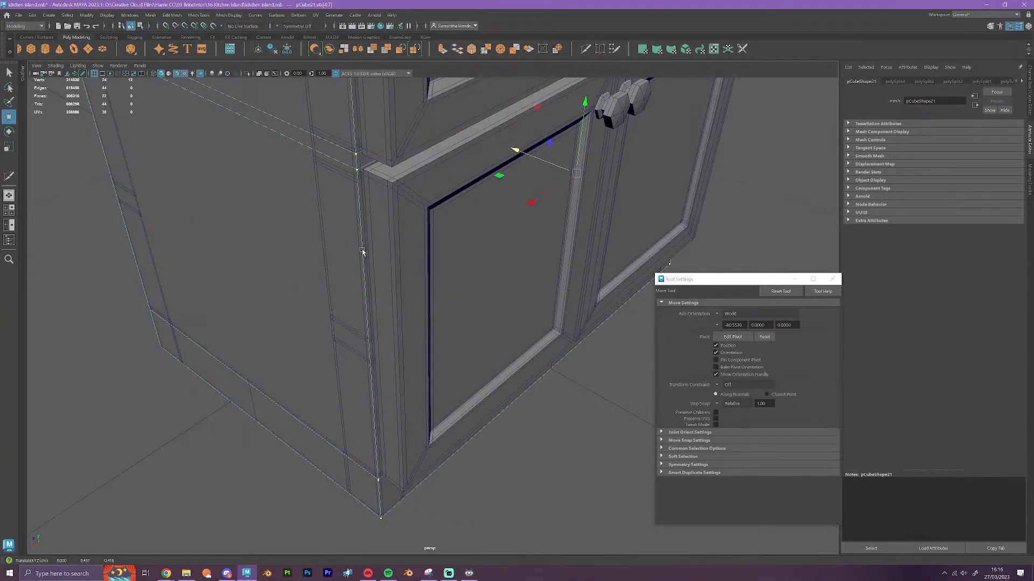
# Vertex-snap the block's lowest inserted edge loop to the height of the doors' lower edge
pyautogui.moveTo(355, 178); pyautogui.dragTo(356, 156, button='right')
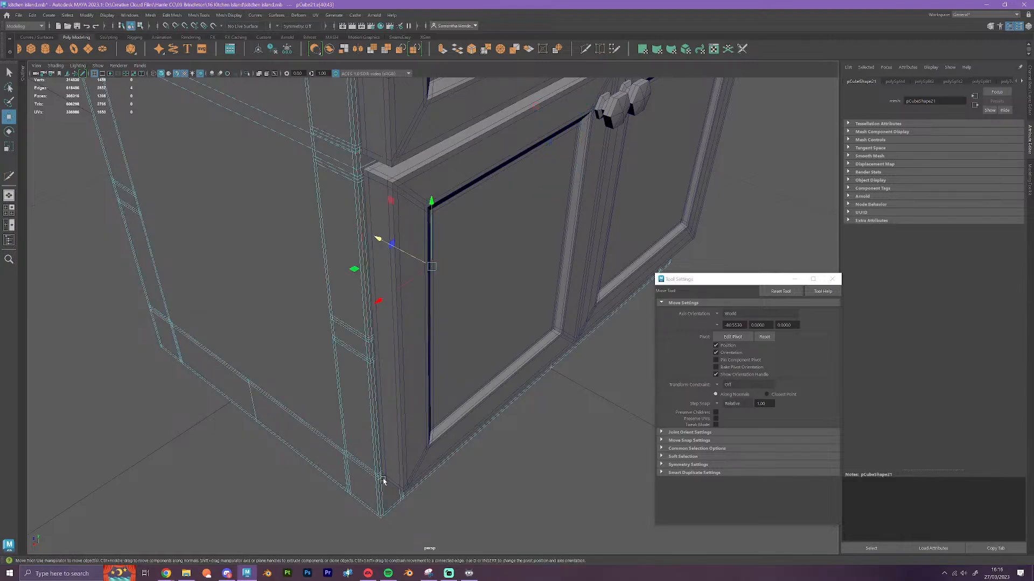
pyautogui.moveTo(370, 338); pyautogui.dragTo(404, 327, button='right')
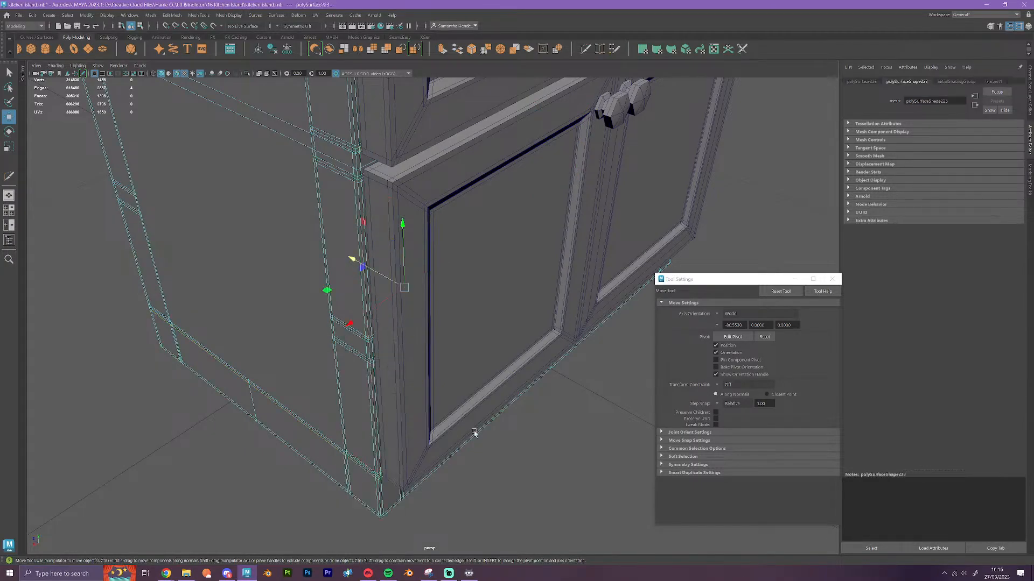
pyautogui.moveTo(475, 434); pyautogui.dragTo(475, 410, button='right')
pyautogui.keyDown('alt'); pyautogui.moveTo(374, 481); pyautogui.dragTo(401, 498); pyautogui.keyUp('alt')
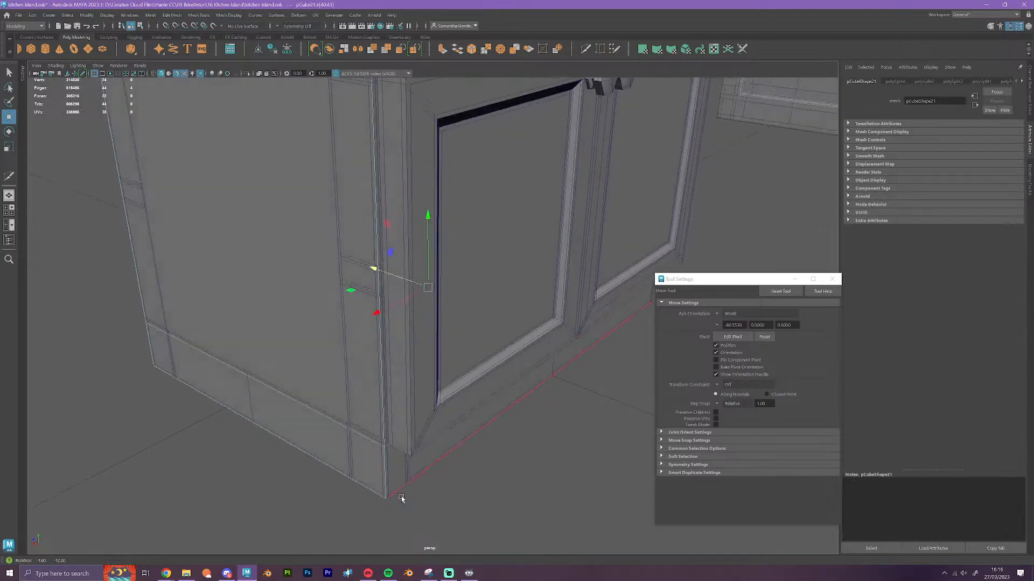
pyautogui.keyDown('alt'); pyautogui.moveTo(402, 498); pyautogui.dragTo(448, 364, button='middle'); pyautogui.keyUp('alt')
pyautogui.scroll(6, 448, 368)
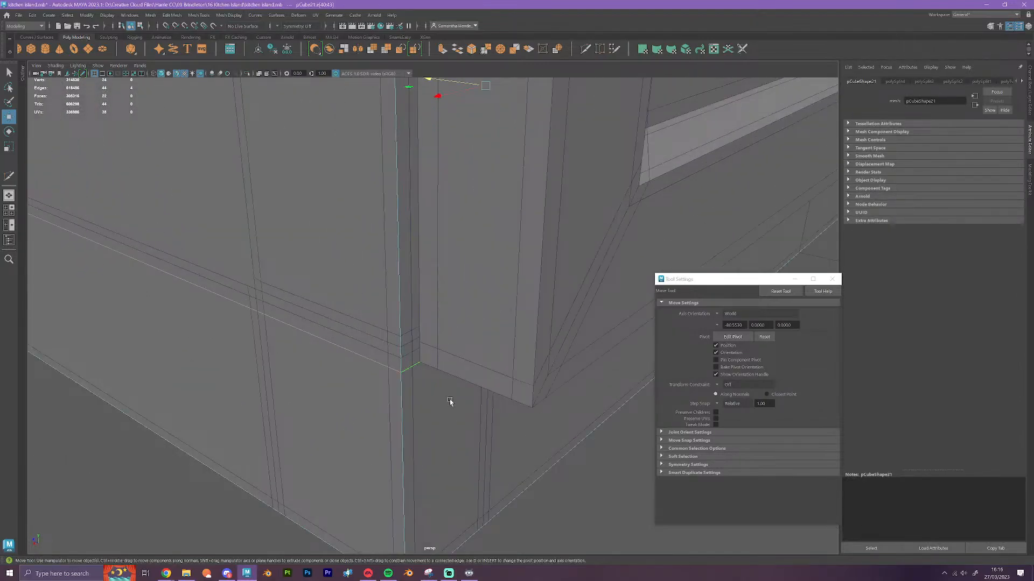
pyautogui.keyDown('alt'); pyautogui.moveTo(450, 401); pyautogui.dragTo(439, 374); pyautogui.keyUp('alt')
pyautogui.keyDown('alt'); pyautogui.moveTo(438, 374); pyautogui.dragTo(438, 362, button='middle'); pyautogui.keyUp('alt')
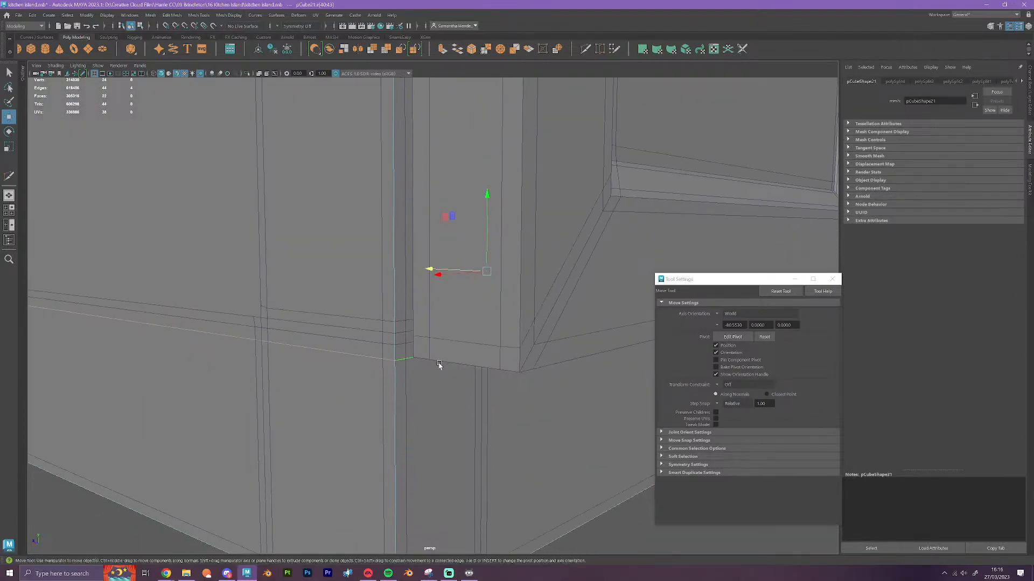
pyautogui.press('v')
pyautogui.moveTo(487, 194); pyautogui.dragTo(471, 383)
# Vertex-snap the block's two middle horizontal edge loops to the doors' upper edge and the drawer front's lower edge
pyautogui.click(413, 373)
pyautogui.press('v')
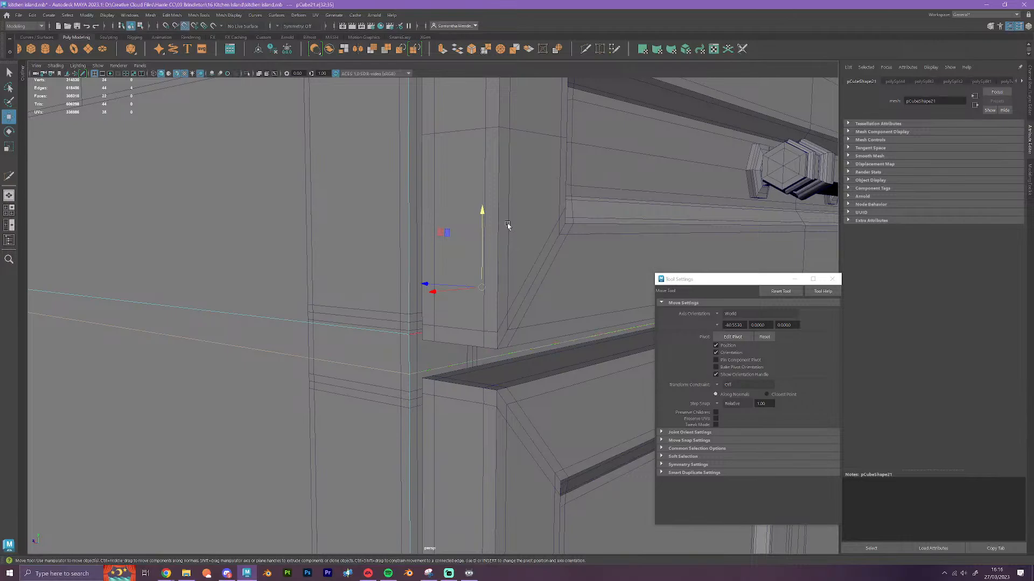
pyautogui.moveTo(480, 211); pyautogui.dragTo(491, 392)
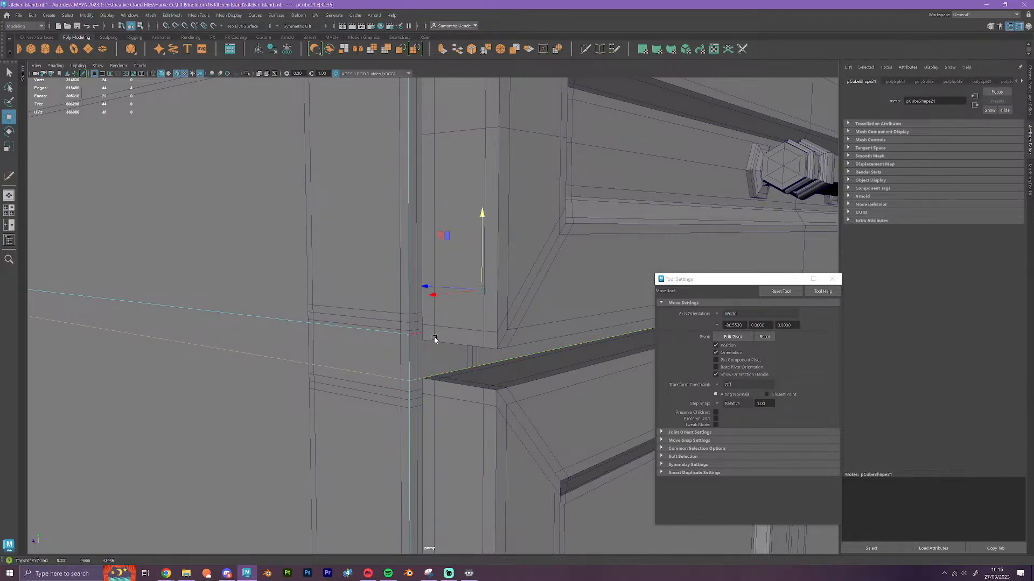
pyautogui.click(401, 333)
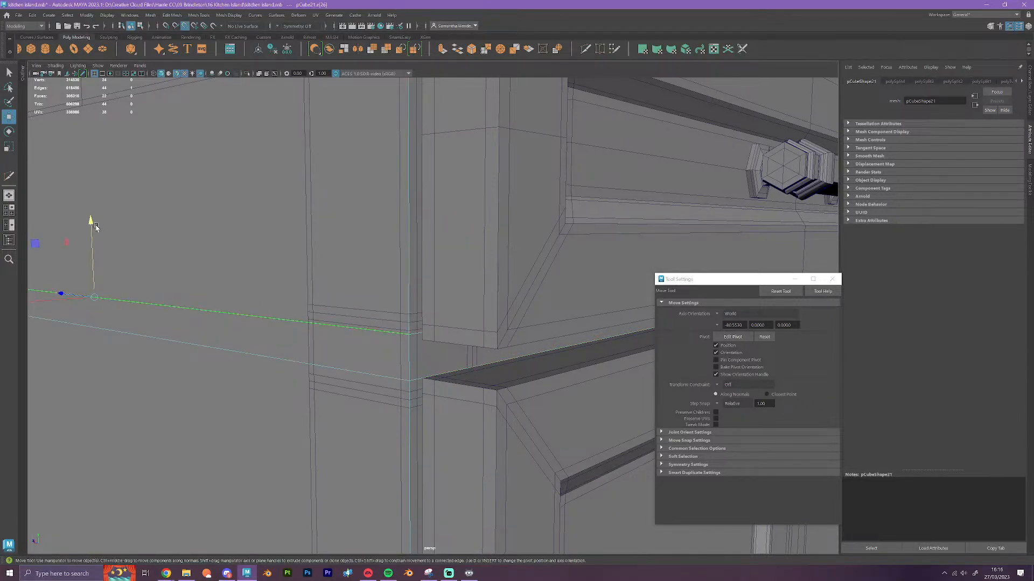
pyautogui.moveTo(95, 228); pyautogui.dragTo(424, 342)
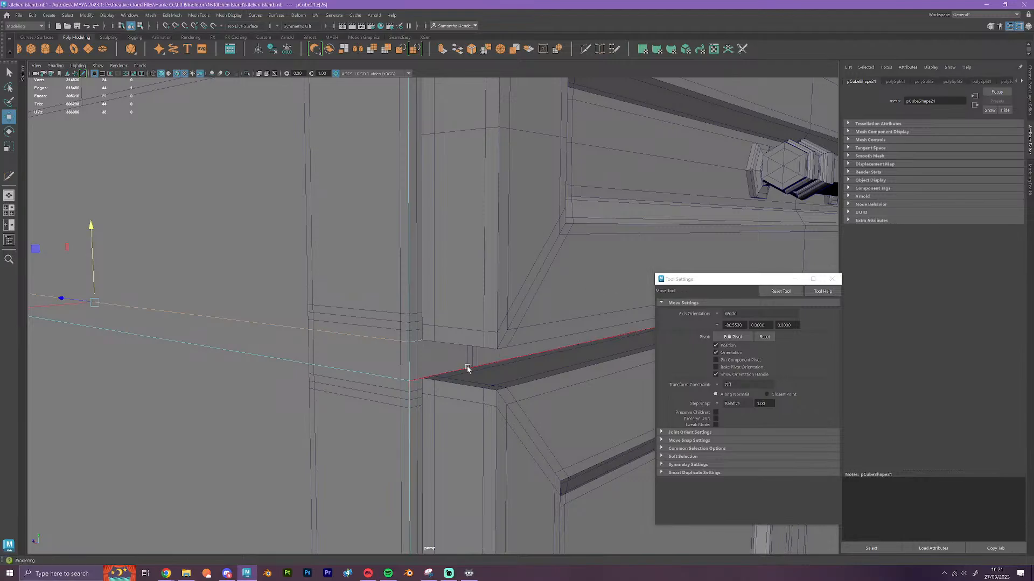
# Vertex-snap the block's uppermost inserted edge loop to the drawer front's top edge
pyautogui.keyDown('alt'); pyautogui.moveTo(466, 364); pyautogui.dragTo(464, 361); pyautogui.keyUp('alt')
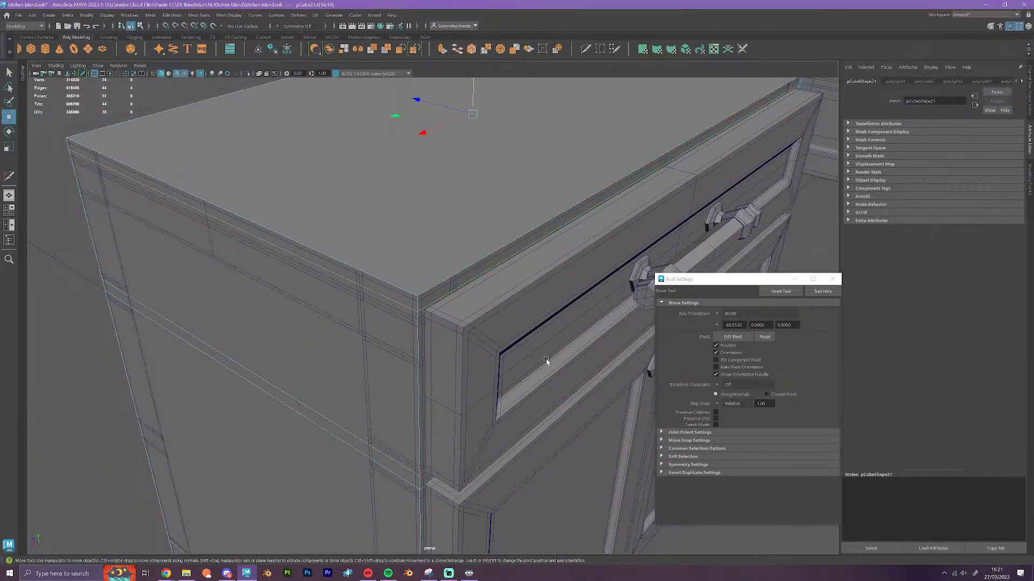
pyautogui.press('v')
pyautogui.moveTo(473, 91); pyautogui.dragTo(432, 309)
# Cut a vertical edge loop near each side of the block's front with Multi-Cut
pyautogui.scroll(-2, 478, 320)
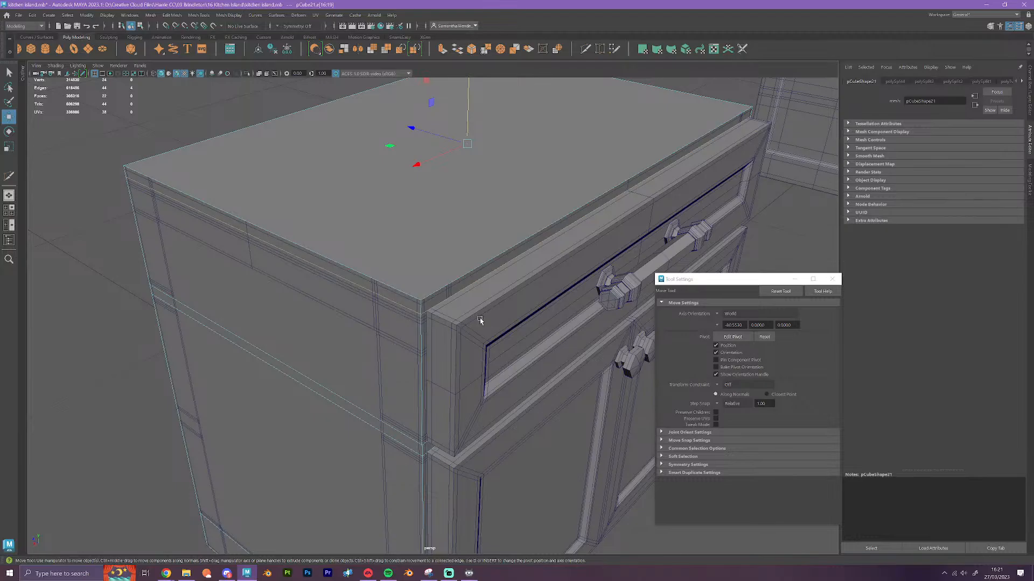
pyautogui.keyDown('alt'); pyautogui.moveTo(480, 320); pyautogui.dragTo(466, 414); pyautogui.keyUp('alt')
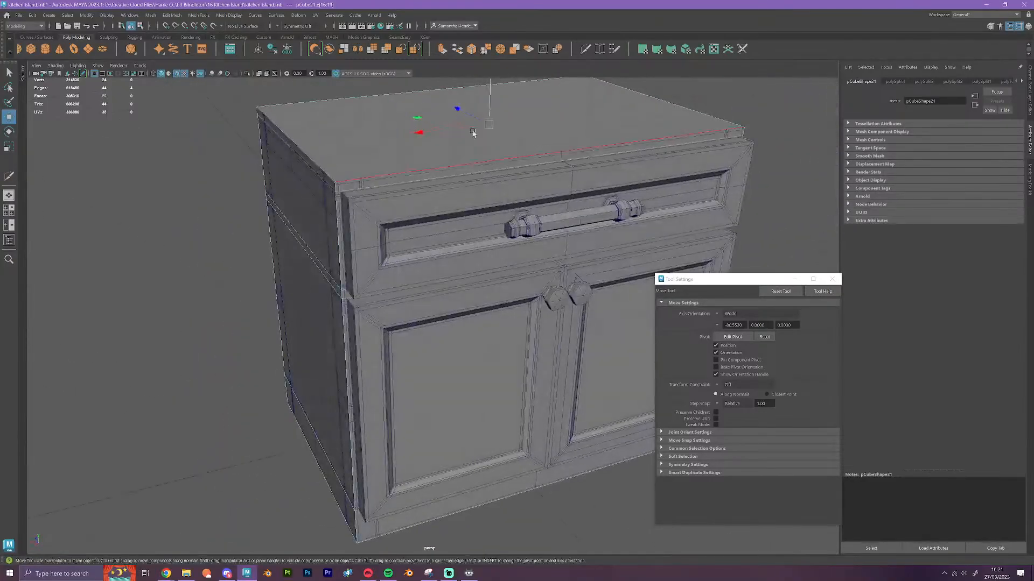
pyautogui.click(585, 49)
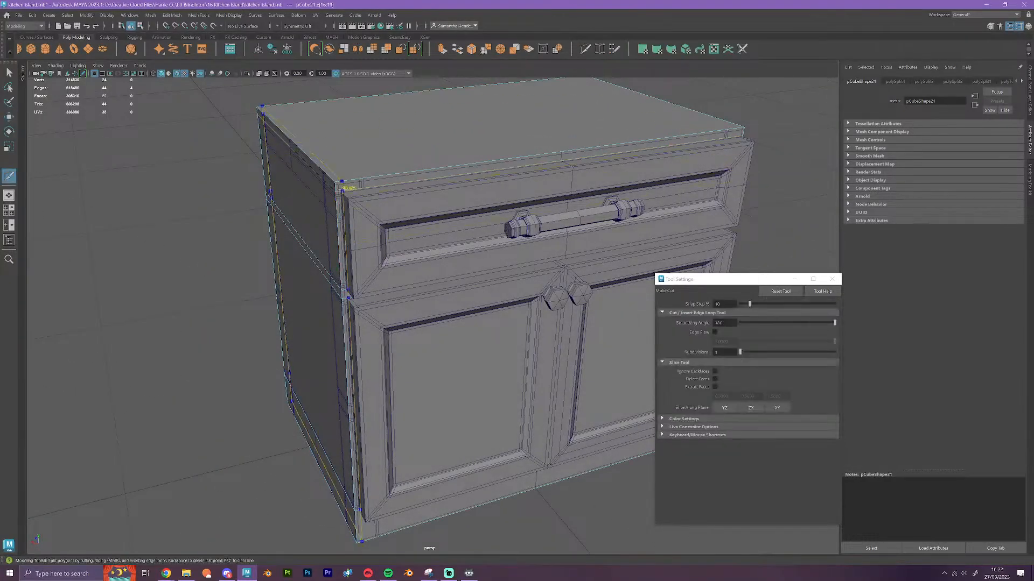
pyautogui.keyDown('ctrl'); pyautogui.click(342, 188); pyautogui.keyUp('ctrl')
pyautogui.keyDown('alt'); pyautogui.moveTo(522, 335); pyautogui.dragTo(480, 282); pyautogui.keyUp('alt')
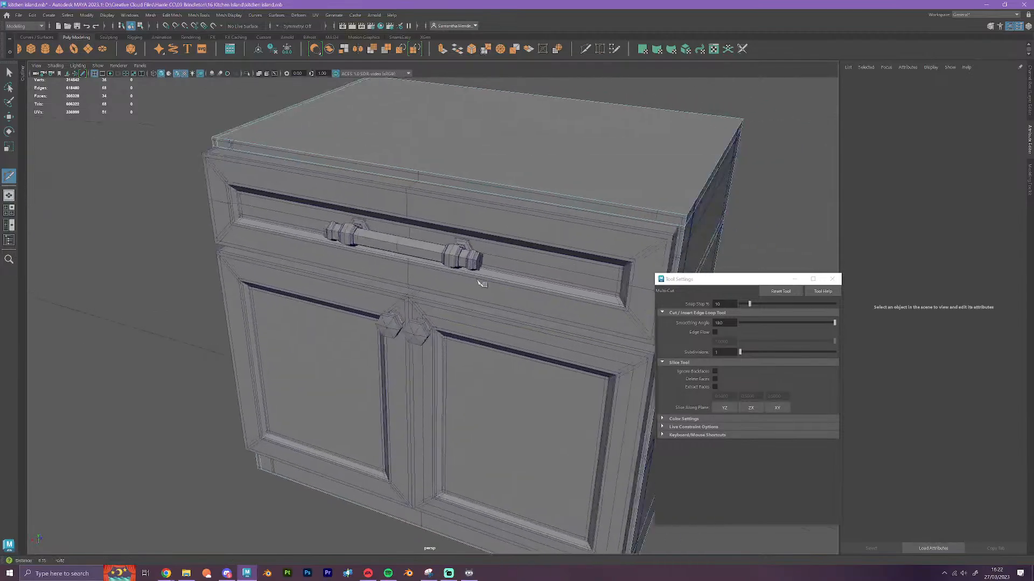
pyautogui.keyDown('alt'); pyautogui.moveTo(480, 281); pyautogui.dragTo(423, 271, button='middle'); pyautogui.keyUp('alt')
pyautogui.keyDown('ctrl'); pyautogui.click(523, 207); pyautogui.keyUp('ctrl')
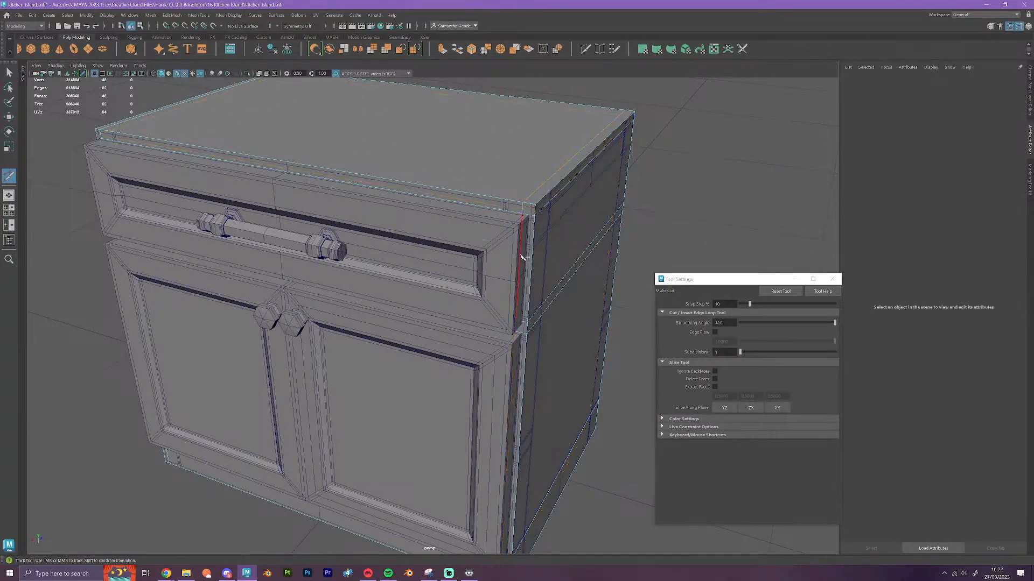
# Vertex-snap the two vertical edge loops to the outer side edges of the drawer front and doors
pyautogui.press('w')
pyautogui.doubleClick(538, 191)
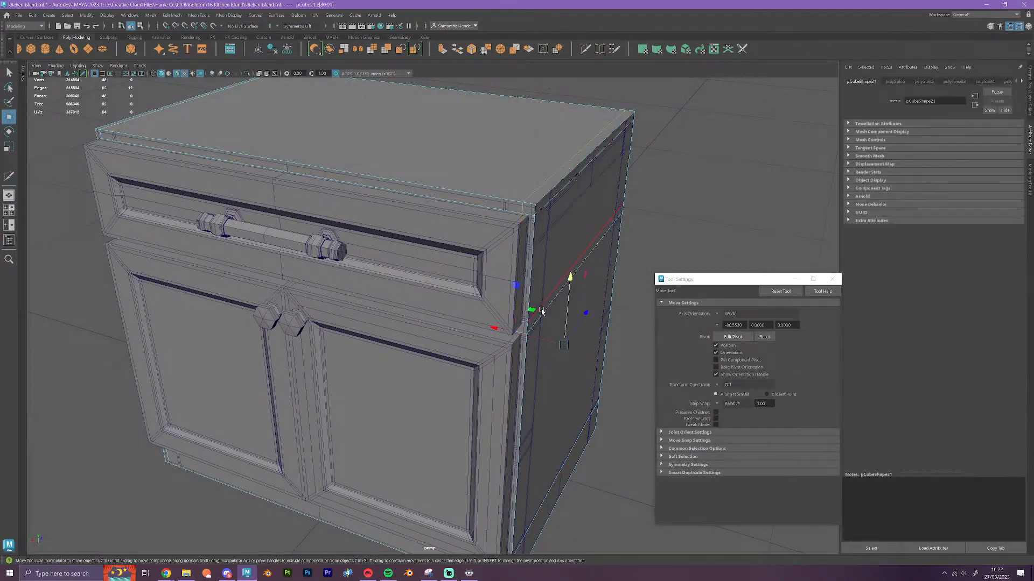
pyautogui.press('v')
pyautogui.moveTo(525, 335); pyautogui.dragTo(422, 358)
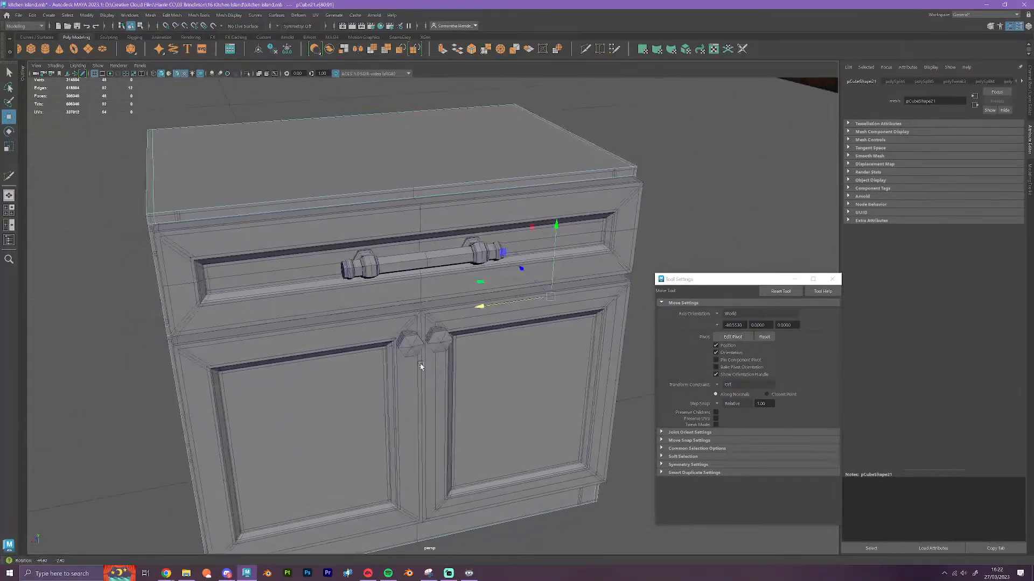
pyautogui.keyDown('alt'); pyautogui.moveTo(307, 327); pyautogui.dragTo(450, 323); pyautogui.keyUp('alt')
pyautogui.scroll(5, 451, 324)
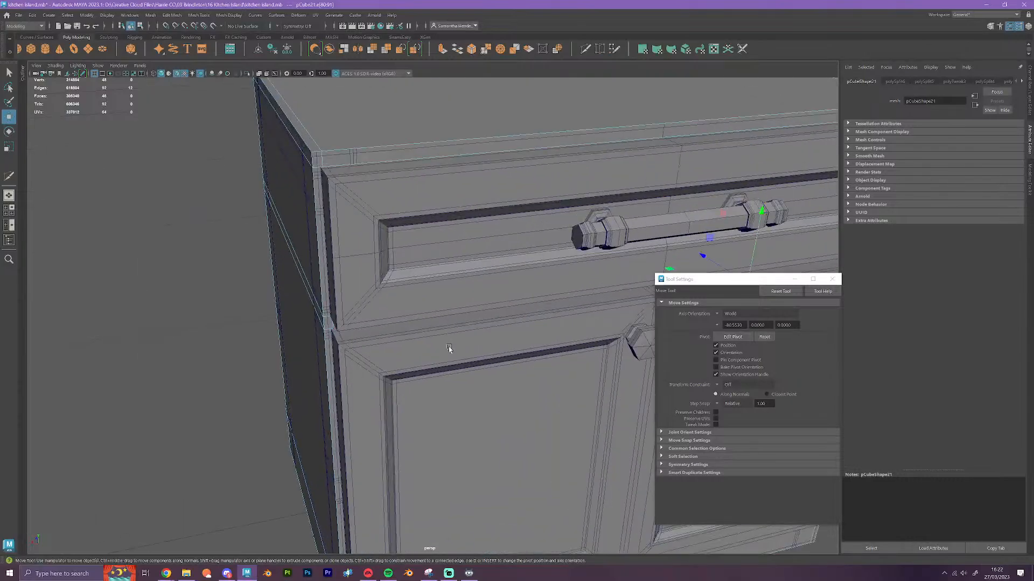
pyautogui.doubleClick(424, 217)
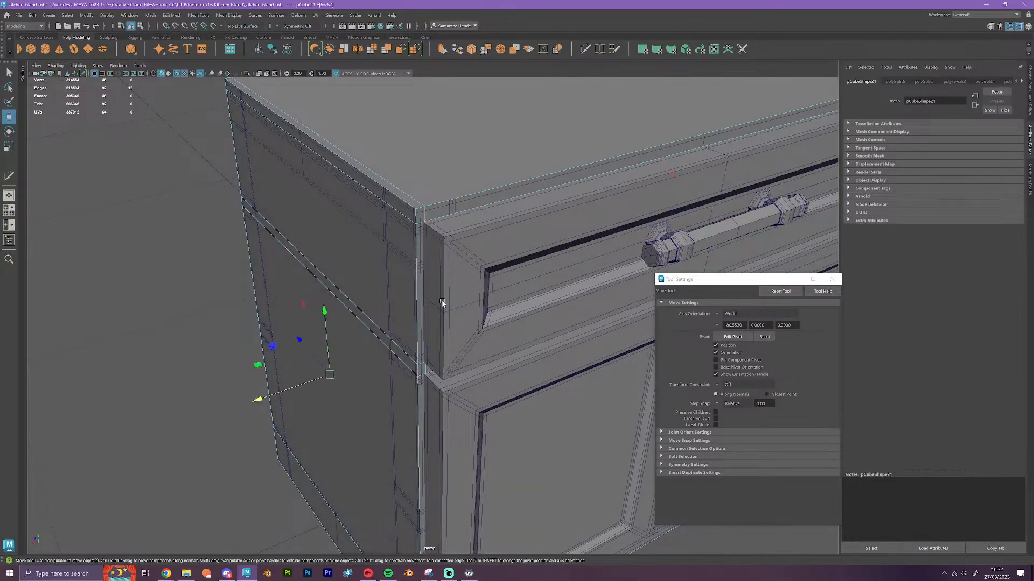
pyautogui.press('v')
pyautogui.moveTo(310, 384); pyautogui.dragTo(441, 318)
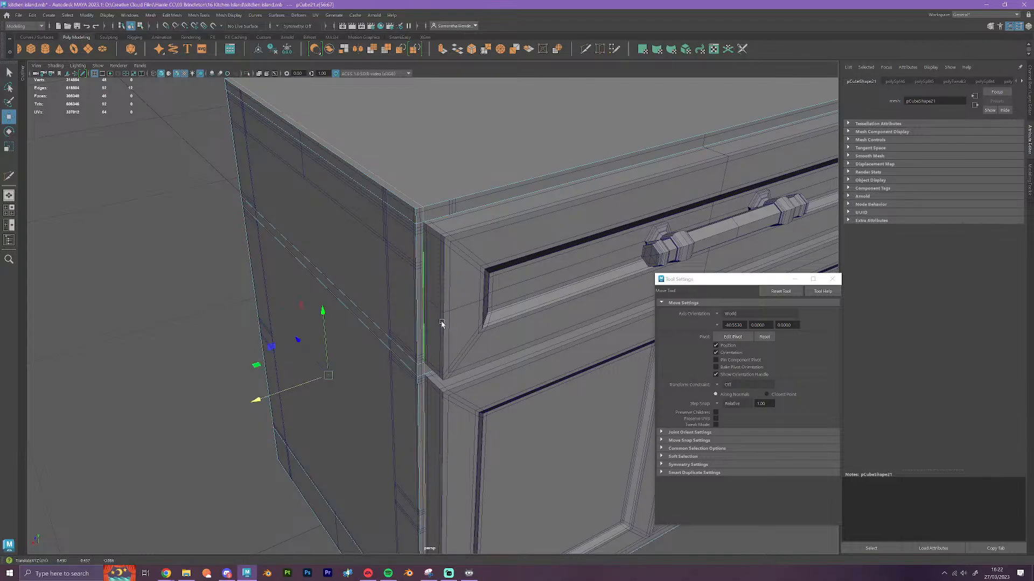
pyautogui.rightClick(408, 244)
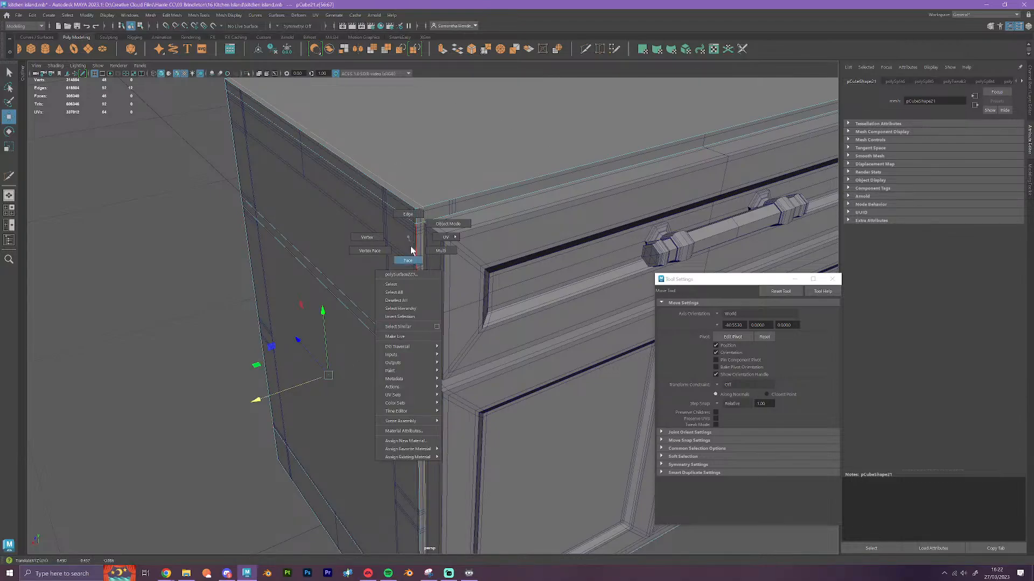
pyautogui.click(408, 260)
pyautogui.moveTo(385, 264); pyautogui.dragTo(478, 202, button='right')
pyautogui.scroll(-3, 414, 290)
pyautogui.click(149, 454)
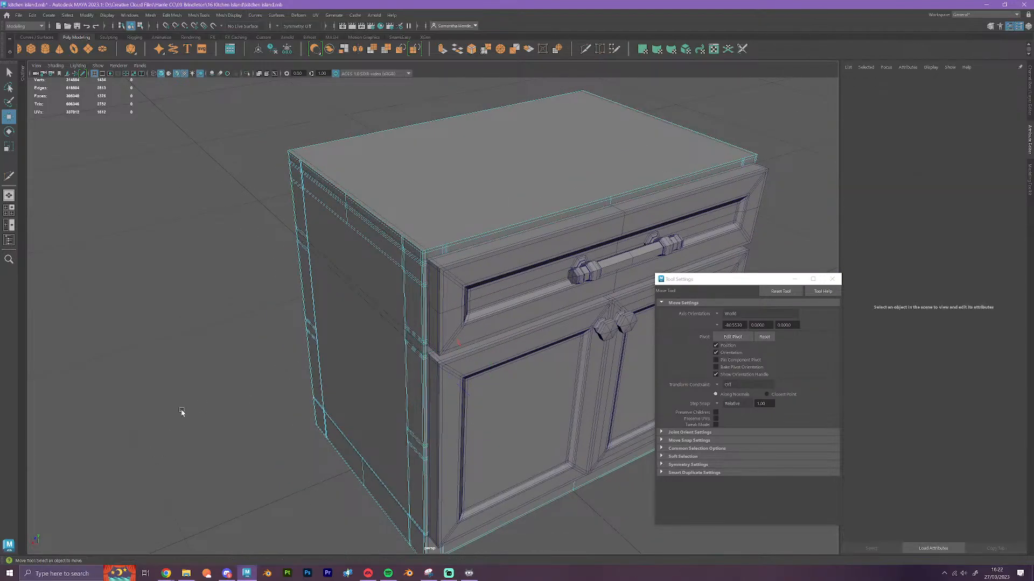
# Extrude the block's front faces behind the drawer and doors and snap them out to the front of the original panels
pyautogui.moveTo(234, 371); pyautogui.dragTo(244, 328, button='right')
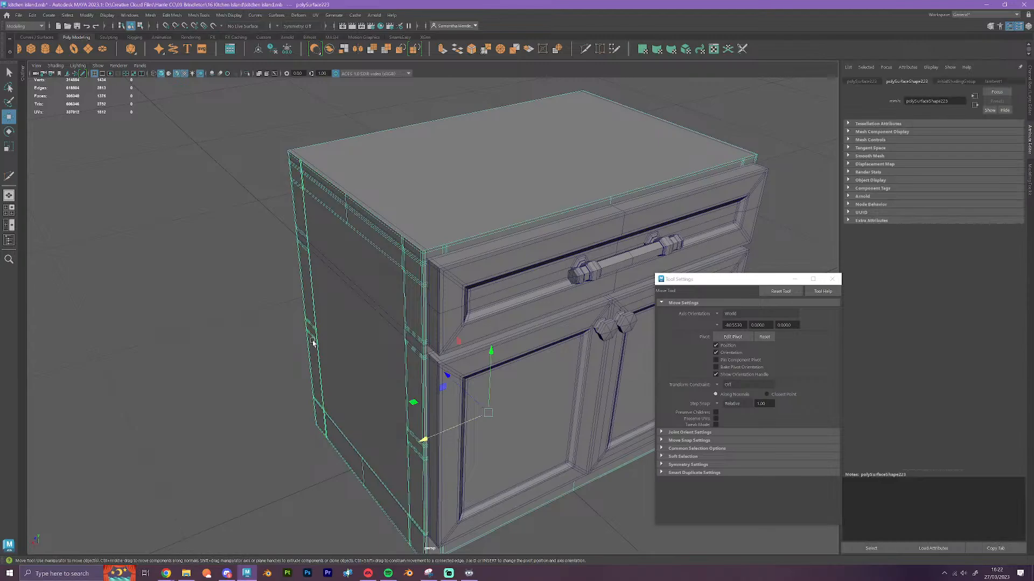
pyautogui.click(423, 243)
pyautogui.moveTo(423, 244); pyautogui.dragTo(425, 263, button='right')
pyautogui.keyDown('shift'); pyautogui.click(432, 379); pyautogui.keyUp('shift')
pyautogui.keyDown('alt'); pyautogui.moveTo(524, 379); pyautogui.dragTo(456, 314, button='middle'); pyautogui.keyUp('alt')
pyautogui.click(441, 49)
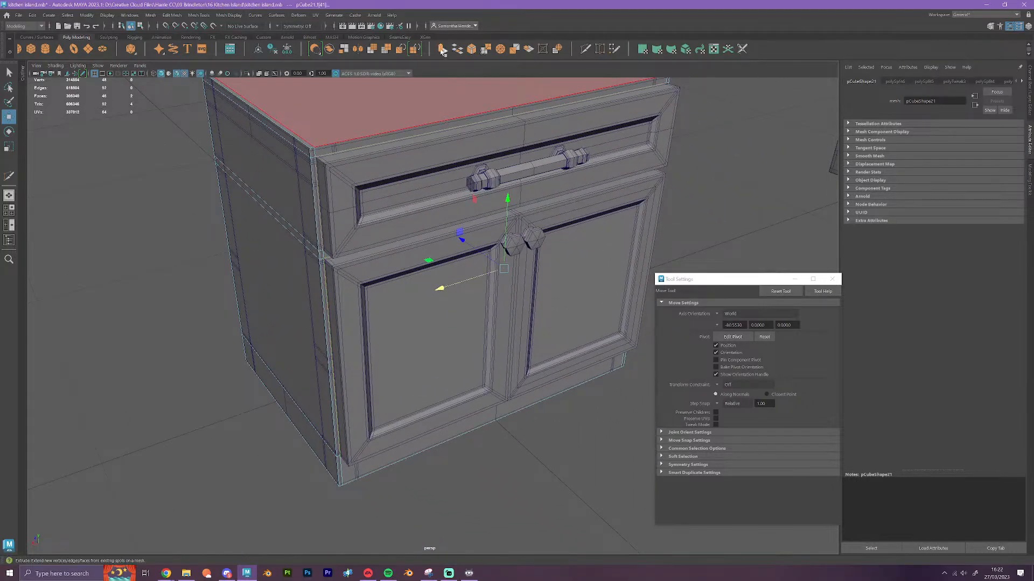
pyautogui.press('w')
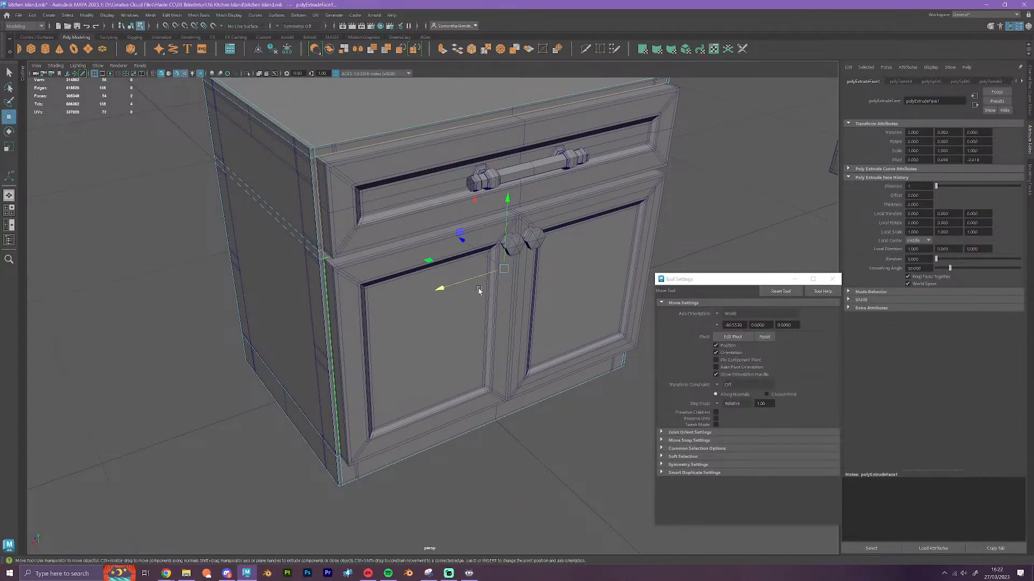
pyautogui.press('v')
pyautogui.moveTo(463, 241); pyautogui.dragTo(334, 275)
# Move the whole block sideways so it stands beside the original cabinet
pyautogui.moveTo(313, 280); pyautogui.dragTo(345, 257, button='right')
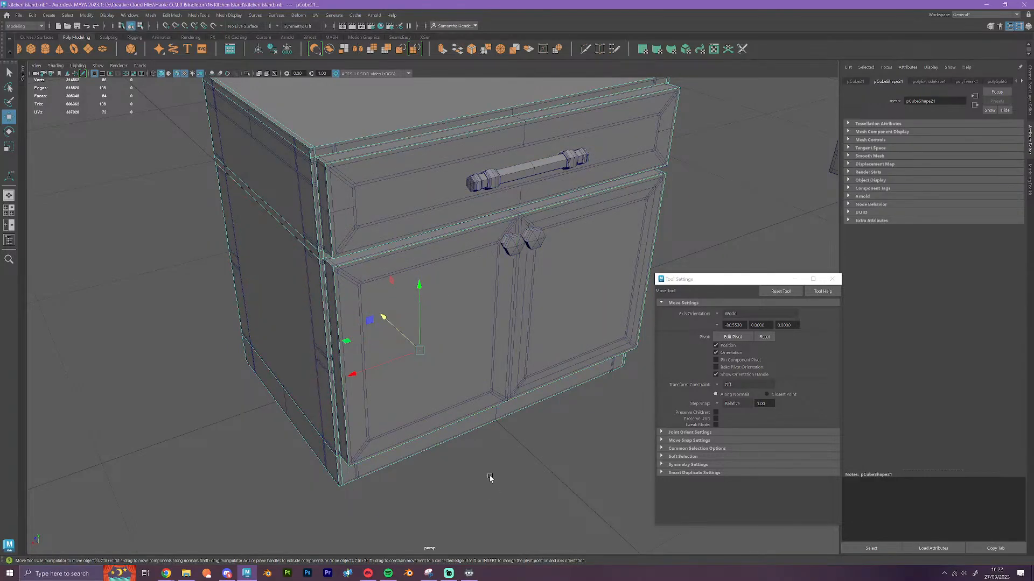
pyautogui.scroll(-5, 489, 478)
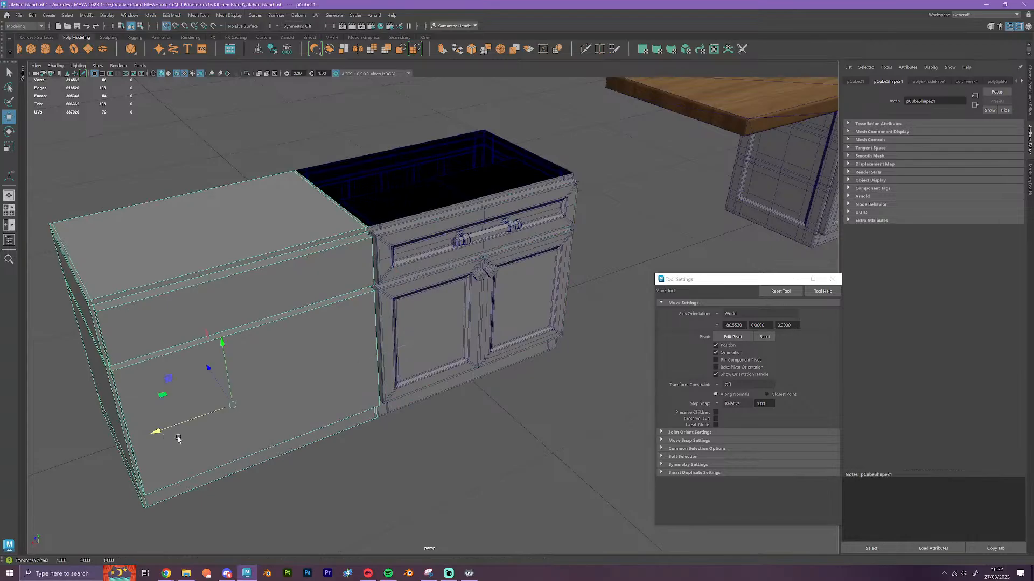
pyautogui.scroll(4, 549, 457)
# Select the vertical edges running along the gap between the two doors of the original cabinet
pyautogui.keyDown('alt'); pyautogui.moveTo(549, 457); pyautogui.dragTo(530, 470); pyautogui.keyUp('alt')
pyautogui.scroll(4, 429, 367)
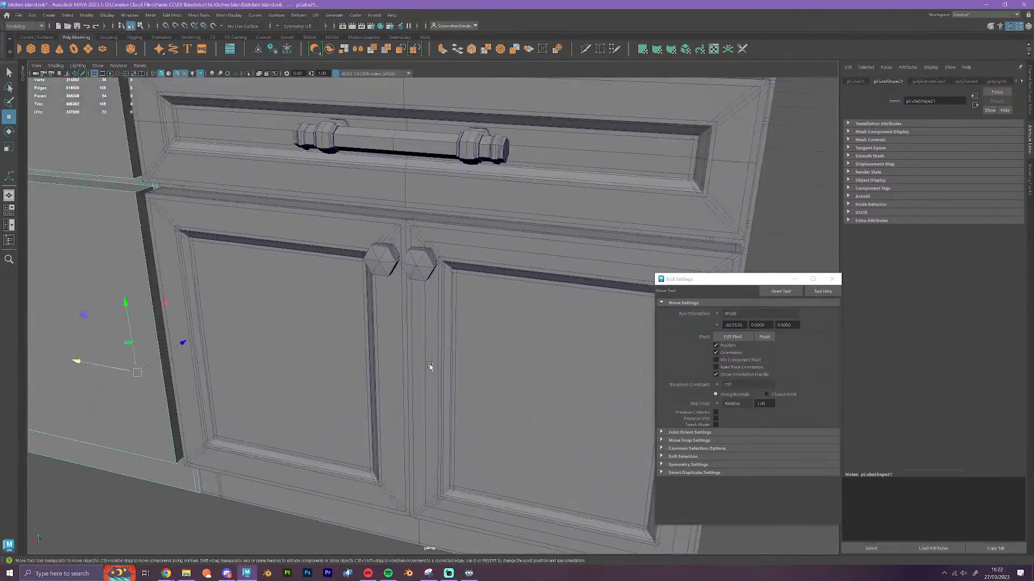
pyautogui.click(430, 367)
pyautogui.moveTo(418, 366); pyautogui.dragTo(414, 318, button='right')
pyautogui.click(413, 323)
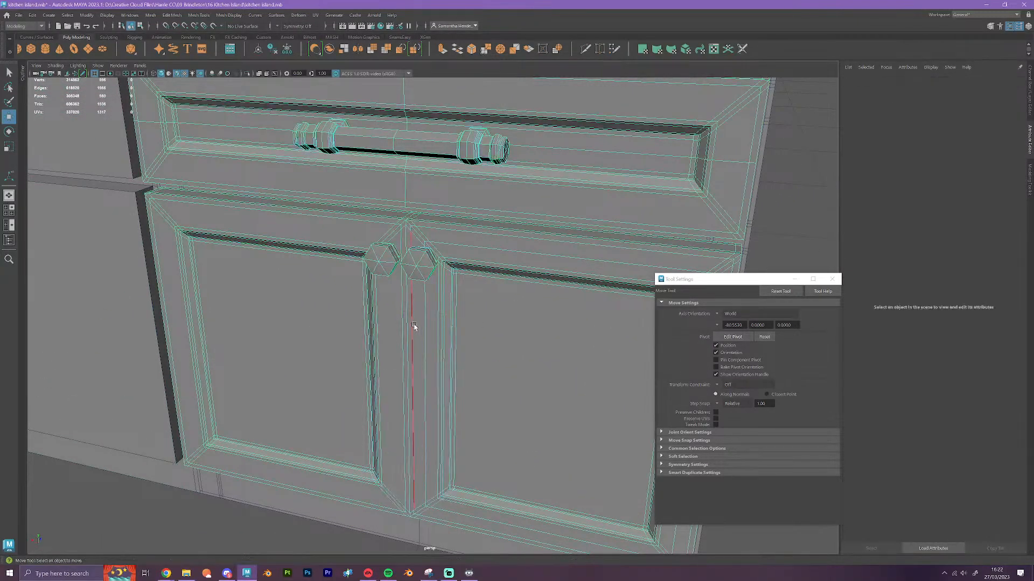
pyautogui.scroll(3, 413, 323)
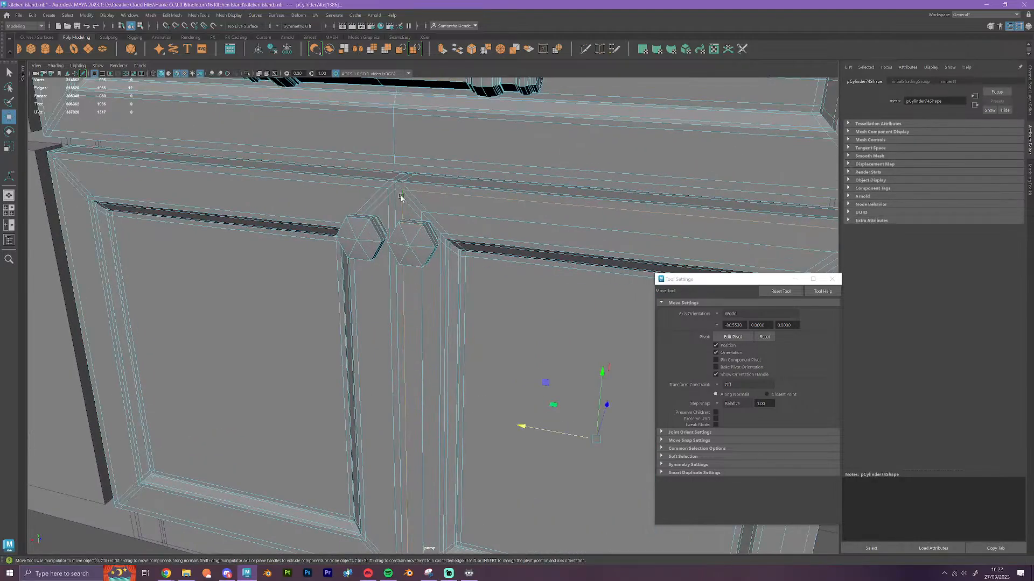
pyautogui.click(402, 194)
pyautogui.scroll(-3, 413, 297)
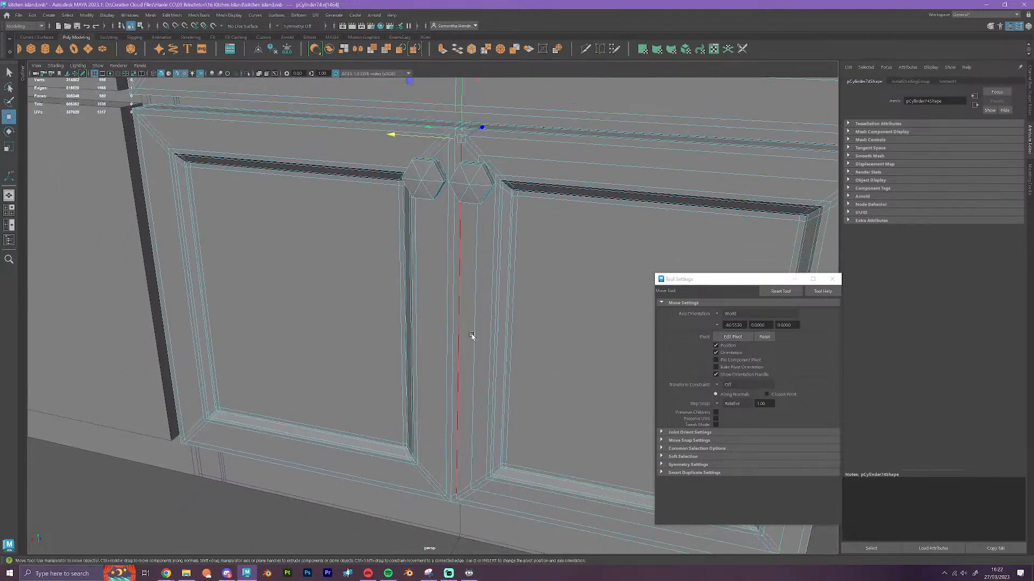
pyautogui.click(455, 496)
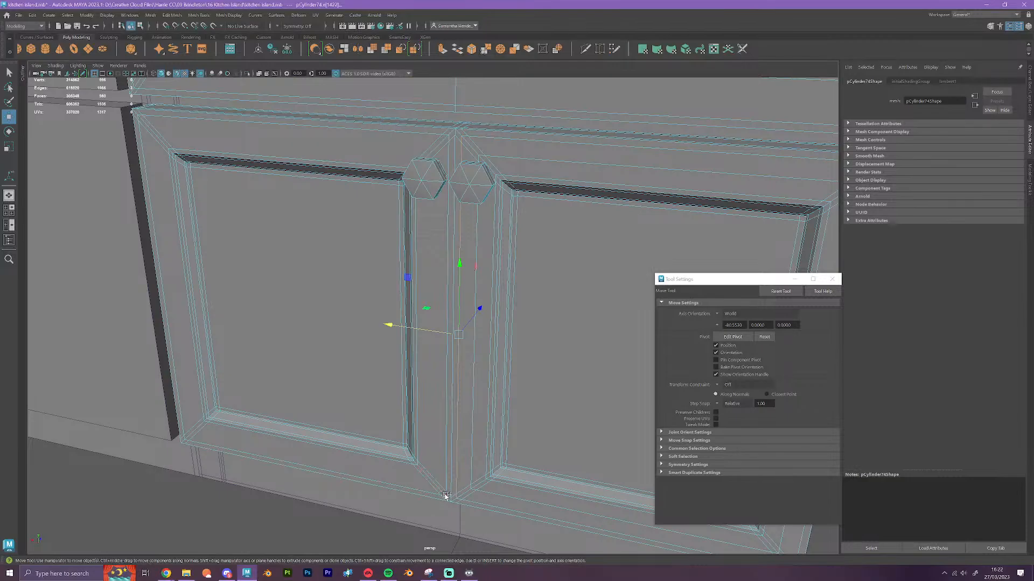
pyautogui.click(445, 492)
pyautogui.keyDown('alt'); pyautogui.moveTo(532, 210); pyautogui.dragTo(546, 243); pyautogui.keyUp('alt')
pyautogui.scroll(2, 546, 244)
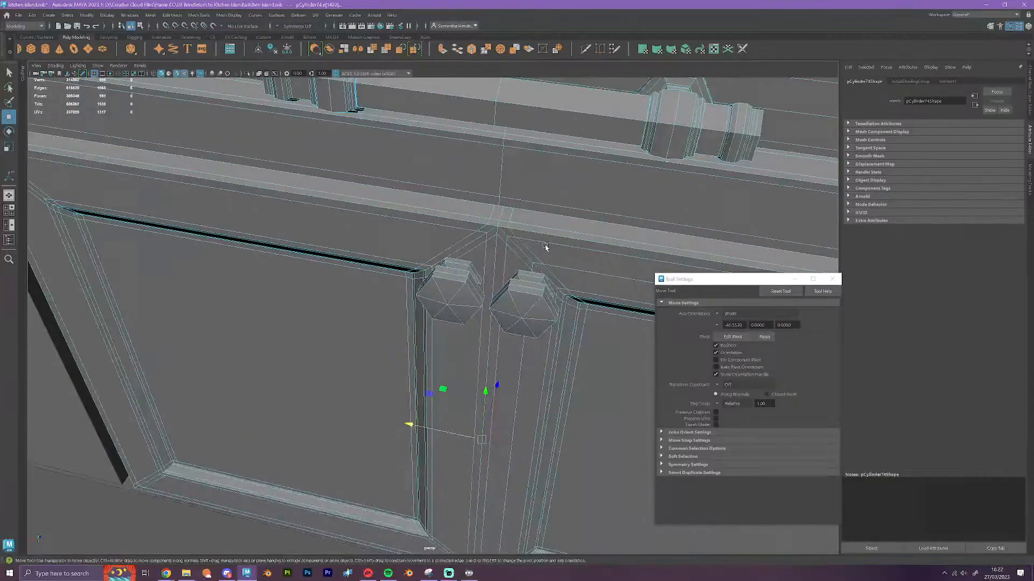
# Add the short edges at the upper and lower ends of the door gap to the edge selection
pyautogui.keyDown('shift'); pyautogui.click(509, 224); pyautogui.keyUp('shift')
pyautogui.keyDown('shift'); pyautogui.click(511, 215); pyautogui.keyUp('shift')
pyautogui.keyDown('alt'); pyautogui.moveTo(507, 246); pyautogui.dragTo(509, 243); pyautogui.keyUp('alt')
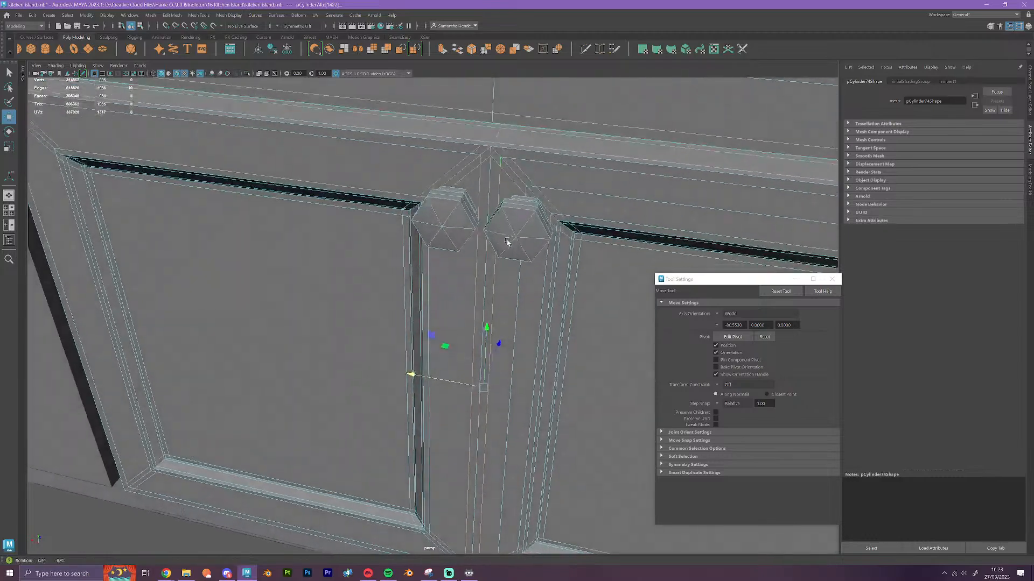
pyautogui.keyDown('shift'); pyautogui.click(493, 125); pyautogui.keyUp('shift')
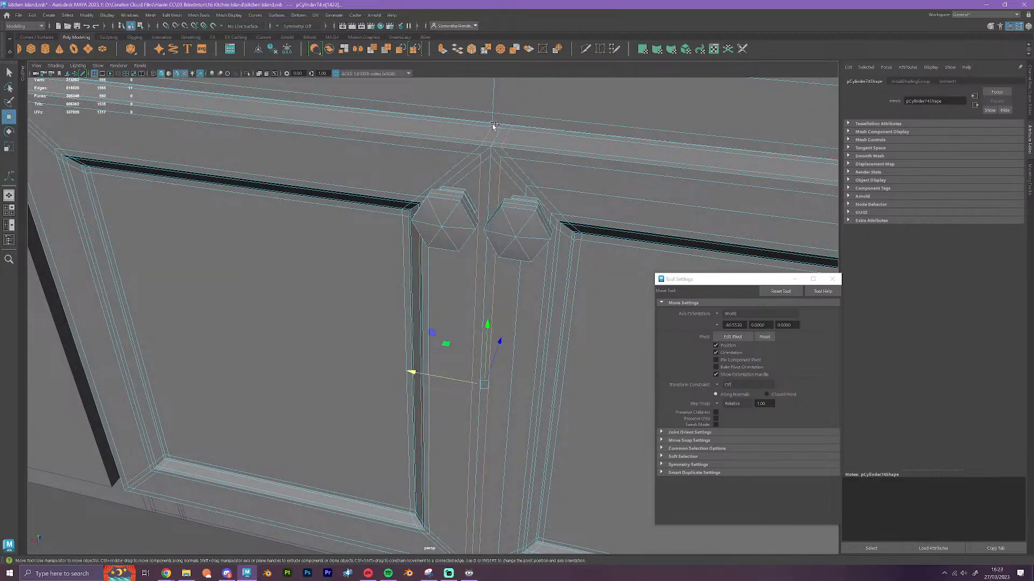
pyautogui.keyDown('alt'); pyautogui.moveTo(498, 413); pyautogui.dragTo(508, 377); pyautogui.keyUp('alt')
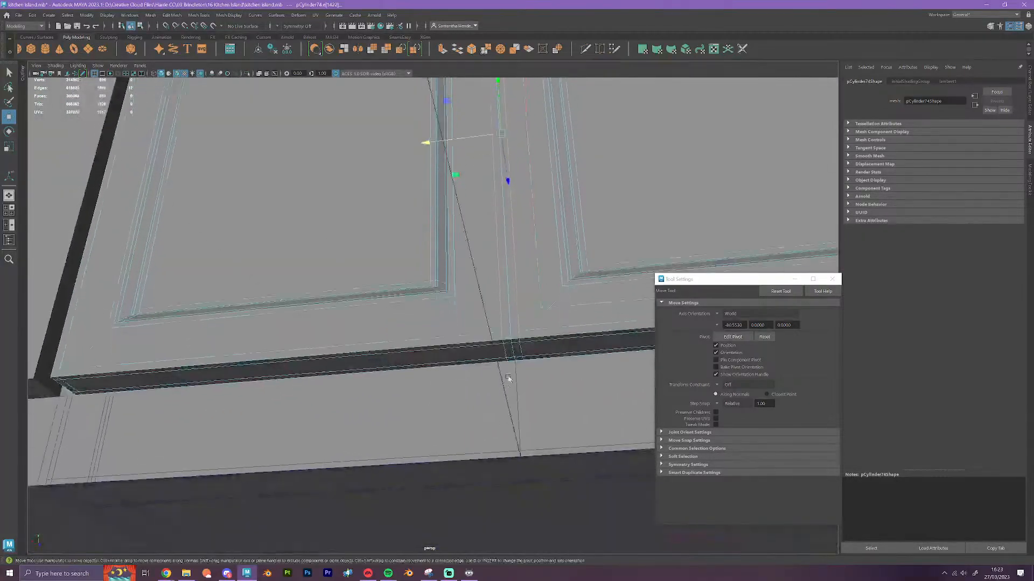
pyautogui.keyDown('shift'); pyautogui.click(517, 347); pyautogui.keyUp('shift')
pyautogui.keyDown('shift'); pyautogui.click(520, 343); pyautogui.keyUp('shift')
pyautogui.keyDown('shift'); pyautogui.click(507, 363); pyautogui.keyUp('shift')
pyautogui.keyDown('shift'); pyautogui.click(510, 349); pyautogui.keyUp('shift')
# Display the doors smoothed and scale the selected gap edges sideways, away from each other
pyautogui.press('3')
pyautogui.press('r')
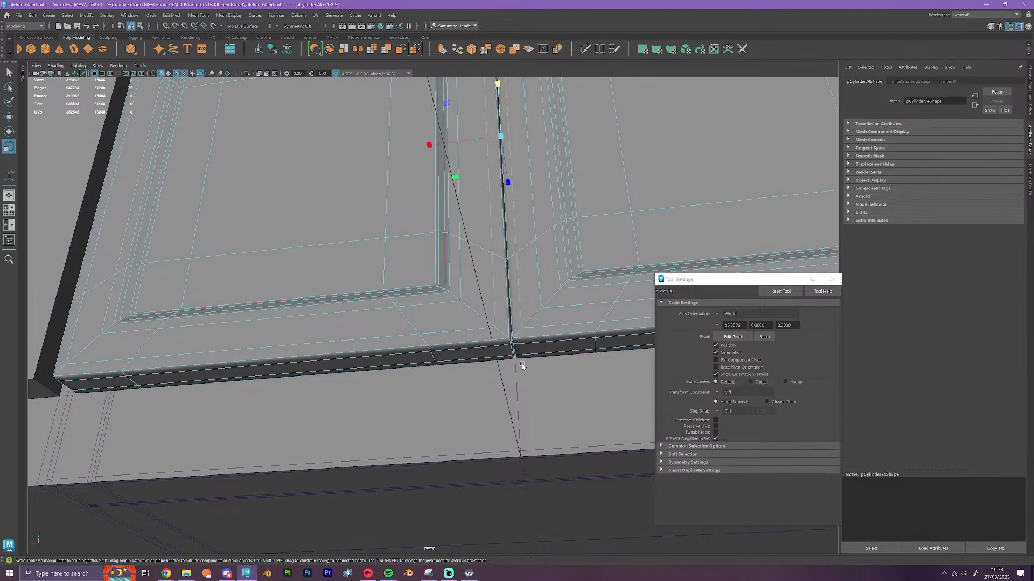
pyautogui.scroll(-2, 522, 363)
pyautogui.keyDown('alt'); pyautogui.moveTo(523, 367); pyautogui.dragTo(531, 420); pyautogui.keyUp('alt')
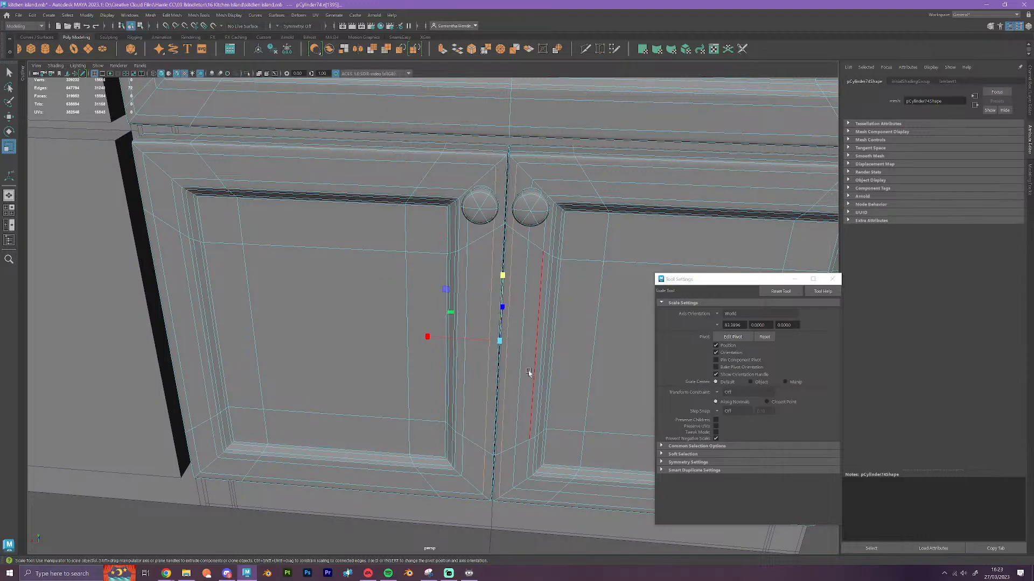
pyautogui.moveTo(427, 337); pyautogui.dragTo(367, 321)
pyautogui.scroll(-3, 471, 361)
pyautogui.scroll(-2, 472, 360)
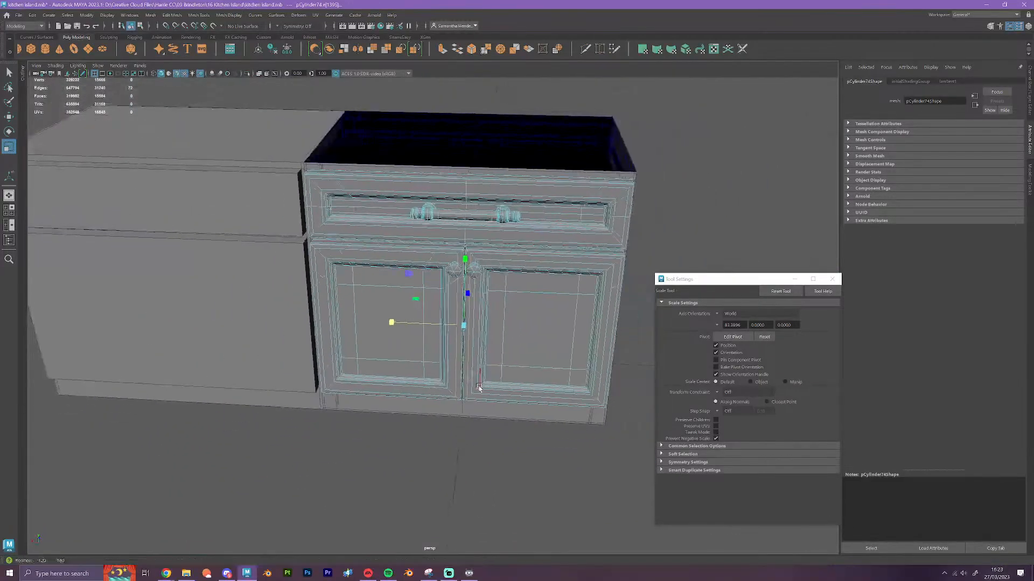
# Scale the gap edges sideways once more on the unsmoothed doors, and preview the doors smoothed
pyautogui.scroll(6, 506, 372)
pyautogui.scroll(2, 518, 379)
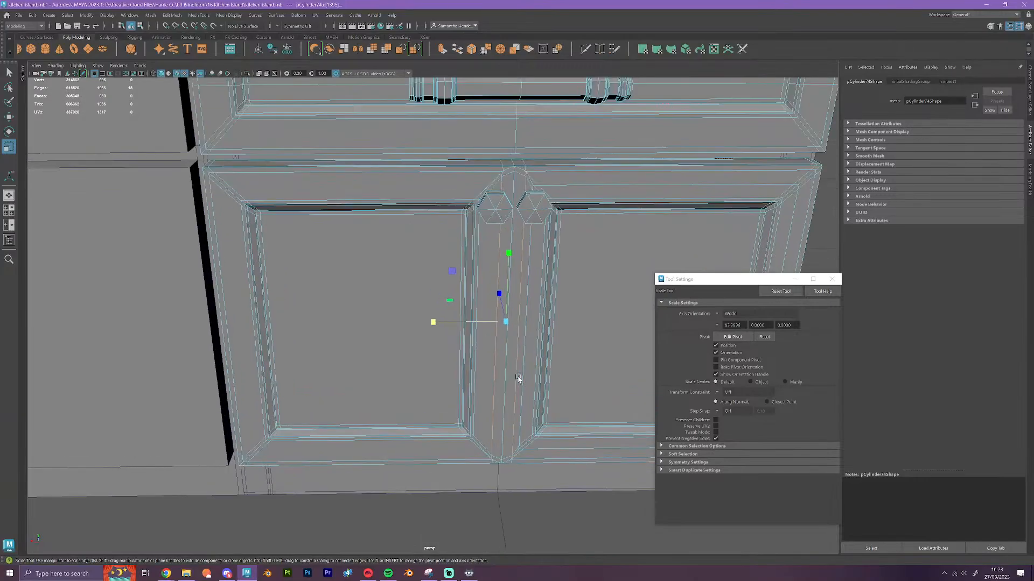
pyautogui.keyDown('alt'); pyautogui.moveTo(511, 401); pyautogui.dragTo(506, 376); pyautogui.keyUp('alt')
pyautogui.scroll(4, 508, 383)
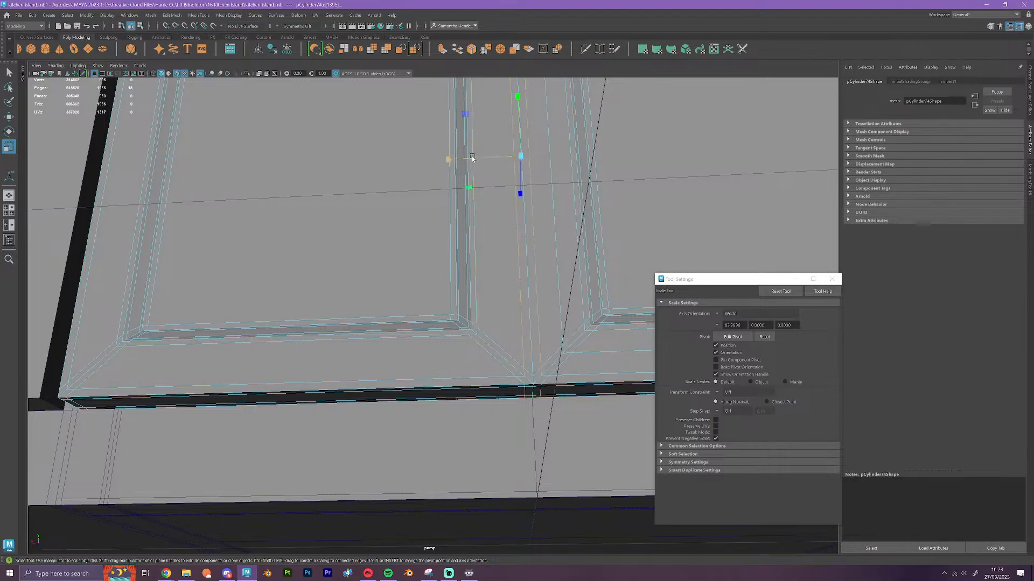
pyautogui.moveTo(472, 159); pyautogui.dragTo(411, 160)
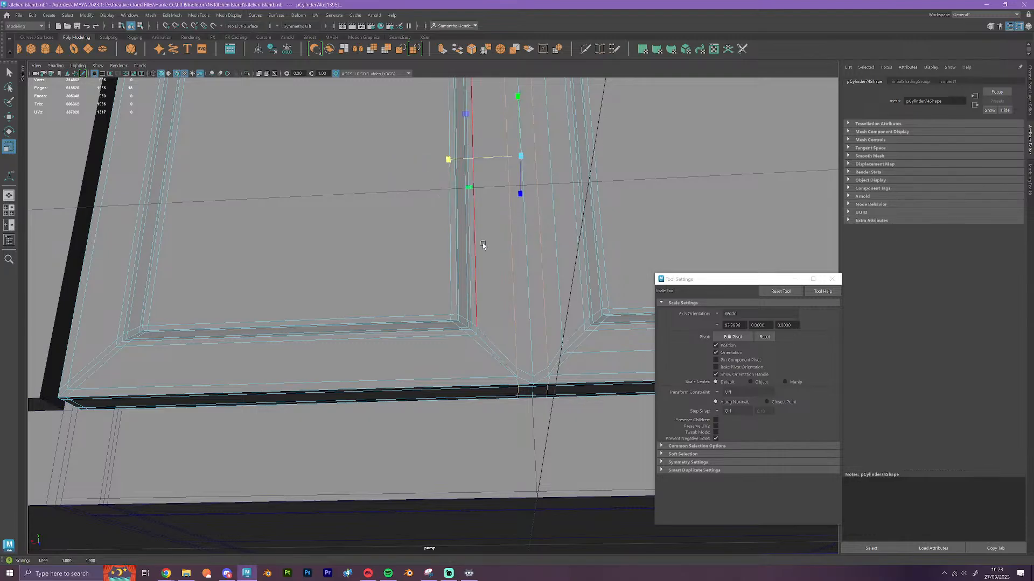
pyautogui.press('3')
pyautogui.scroll(-5, 550, 327)
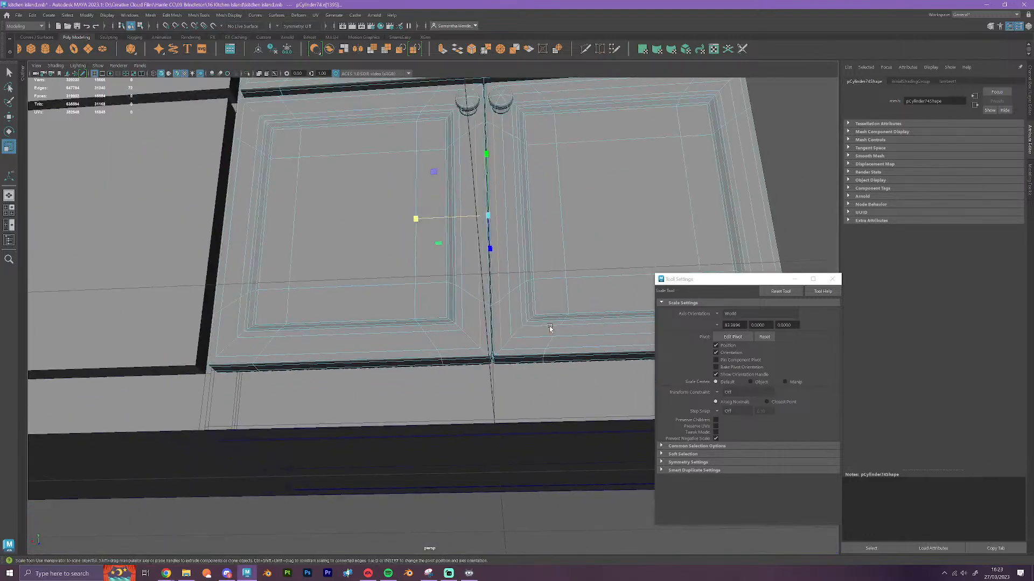
# Check the door gap from the front and return the drawer and doors to their unsmoothed display
pyautogui.keyDown('alt'); pyautogui.moveTo(551, 327); pyautogui.dragTo(535, 291); pyautogui.keyUp('alt')
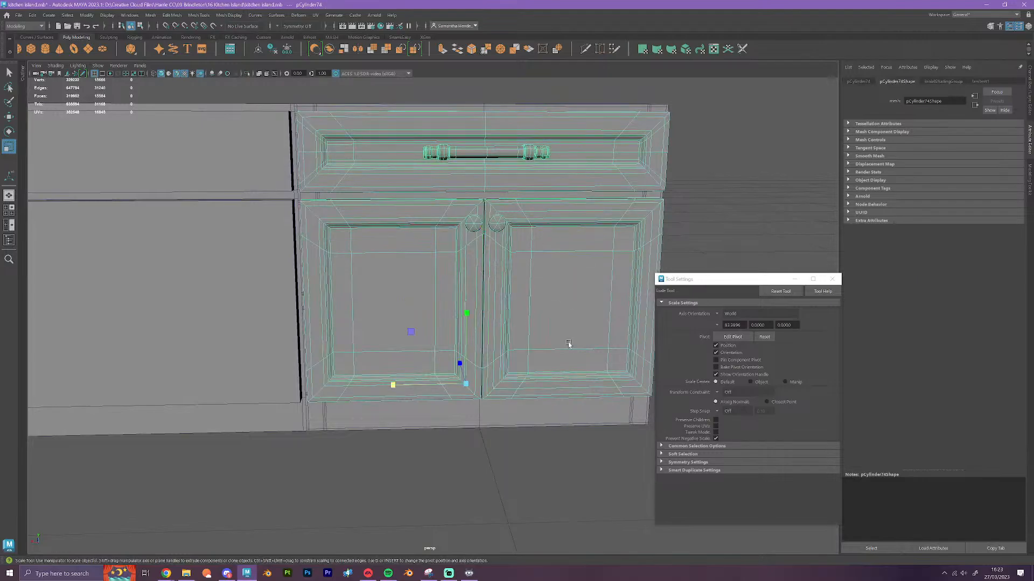
pyautogui.click(532, 500)
pyautogui.scroll(-5, 528, 459)
pyautogui.keyDown('alt'); pyautogui.moveTo(528, 459); pyautogui.dragTo(463, 376); pyautogui.keyUp('alt')
pyautogui.scroll(3, 463, 377)
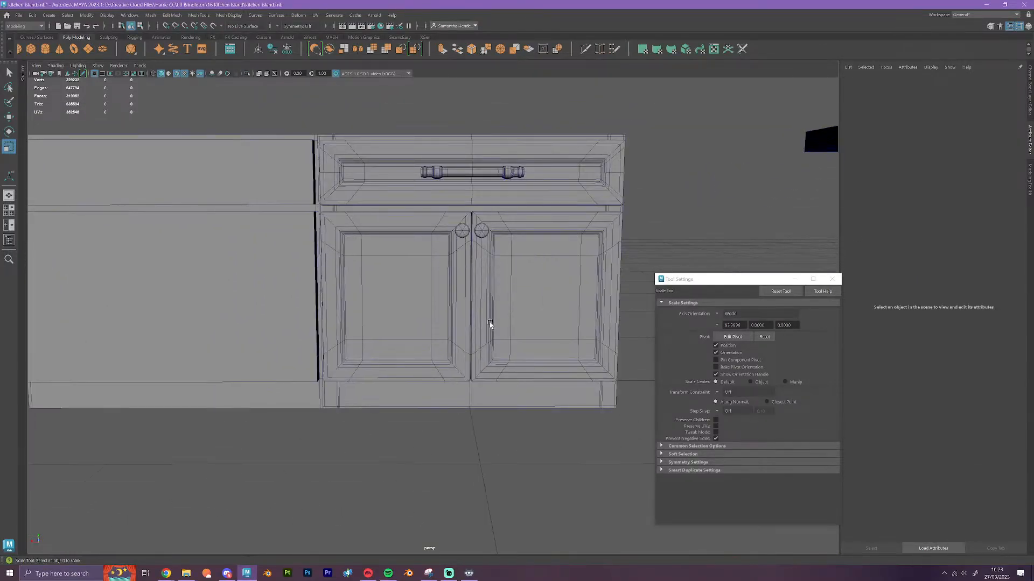
pyautogui.click(503, 316)
pyautogui.press('1')
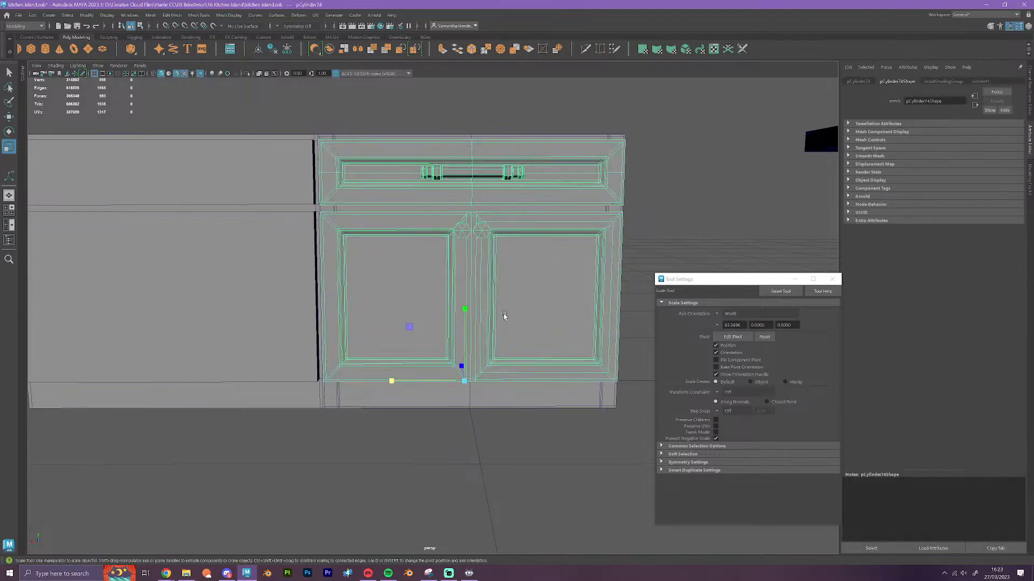
# Move the simplified block sideways with snapping back over the original cabinet
pyautogui.scroll(-4, 506, 457)
pyautogui.keyDown('alt'); pyautogui.moveTo(507, 454); pyautogui.dragTo(541, 479); pyautogui.keyUp('alt')
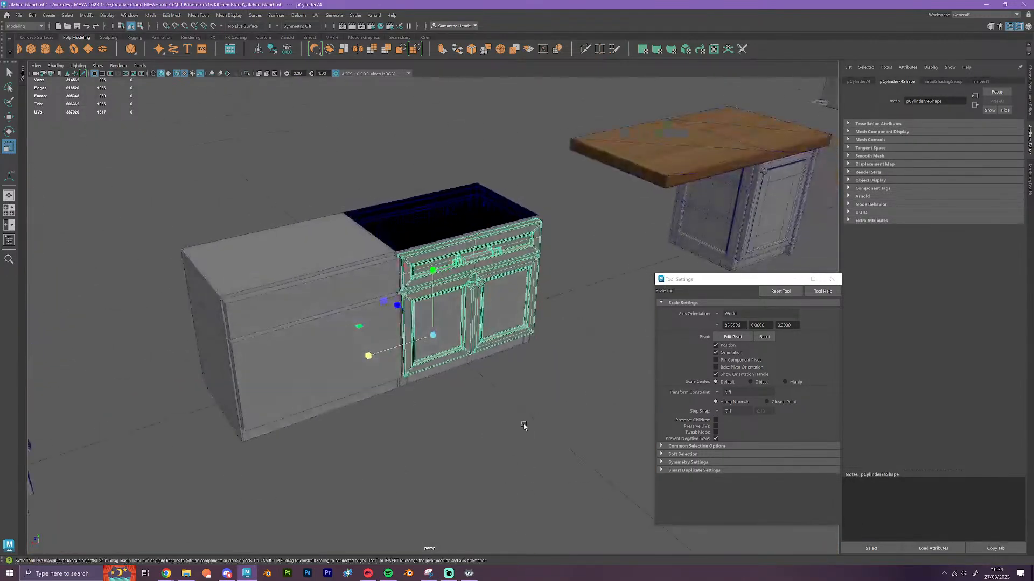
pyautogui.click(508, 419)
pyautogui.press('w')
pyautogui.click(354, 367)
pyautogui.moveTo(354, 367)
pyautogui.keyDown('alt'); pyautogui.mouseDown()
pyautogui.moveTo(385, 445)
pyautogui.moveTo(361, 377)
pyautogui.mouseUp(); pyautogui.keyUp('alt')
pyautogui.scroll(3, 475, 433)
pyautogui.press('x')
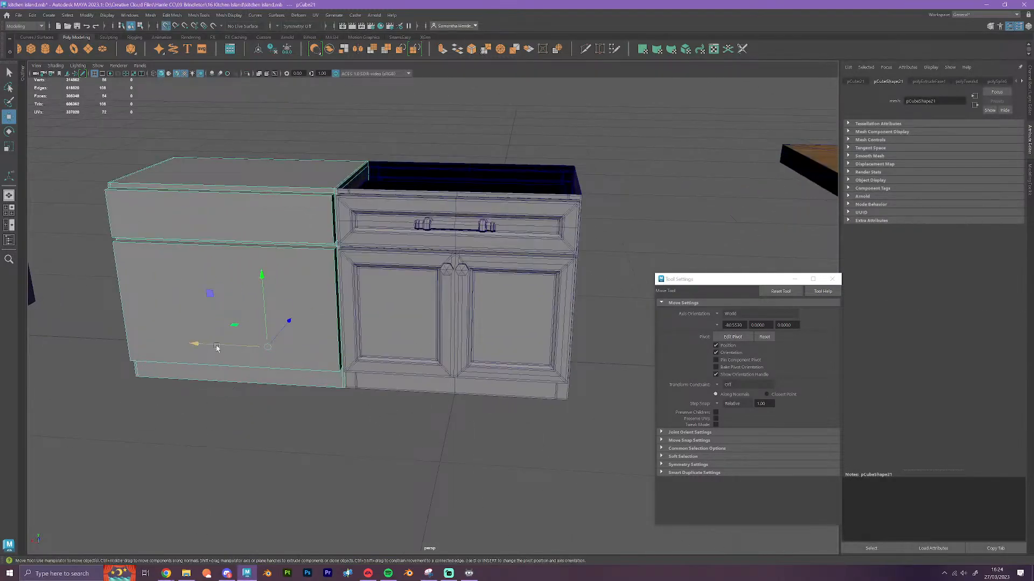
pyautogui.moveTo(215, 345); pyautogui.dragTo(466, 363)
pyautogui.keyDown('alt'); pyautogui.moveTo(471, 447); pyautogui.dragTo(474, 476); pyautogui.keyUp('alt')
# Cut a vertical edge loop through the middle of the block with Multi-Cut, along the original's centre line
pyautogui.click(585, 49)
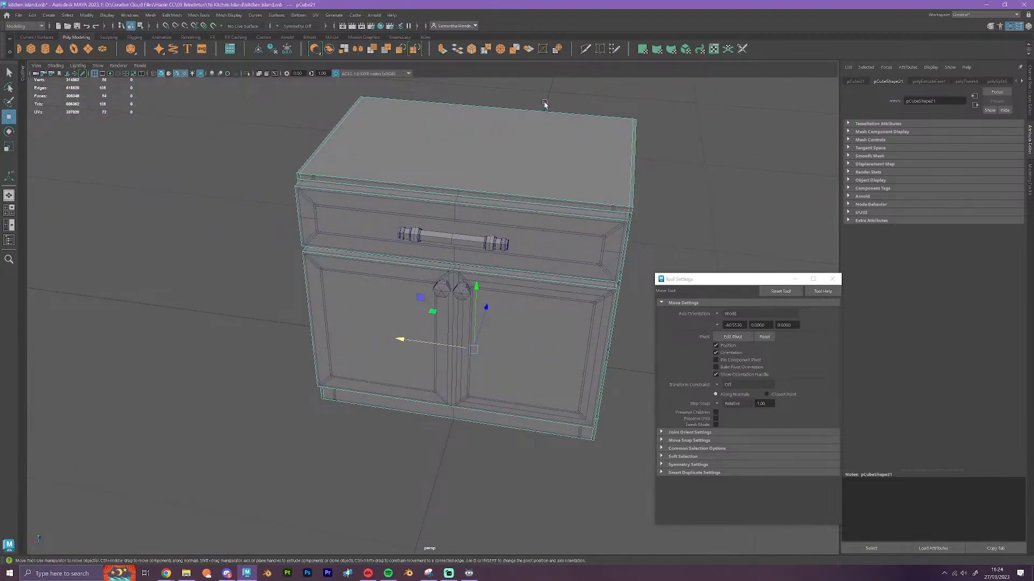
pyautogui.keyDown('ctrl'); pyautogui.click(463, 193); pyautogui.keyUp('ctrl')
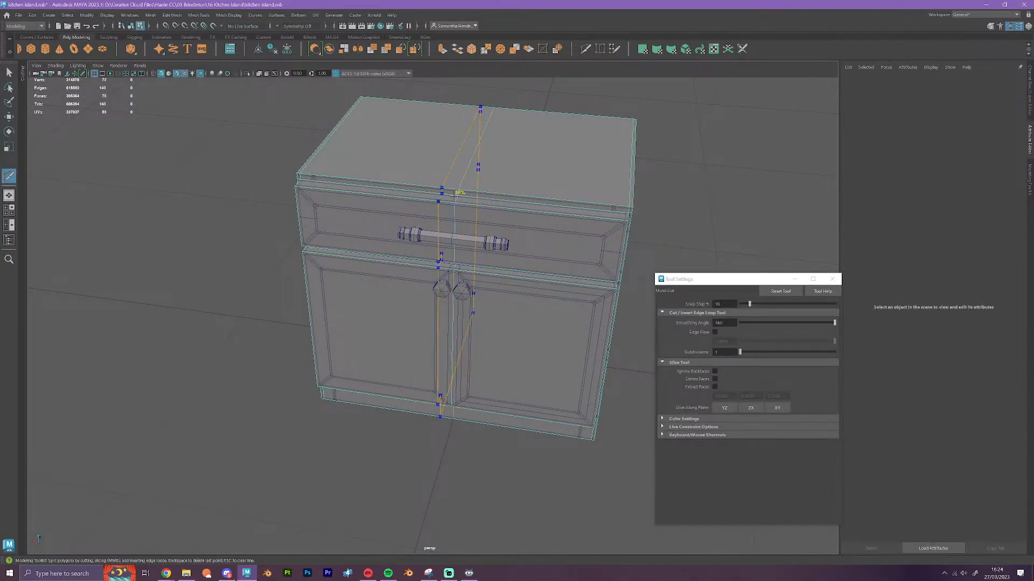
pyautogui.keyDown('alt'); pyautogui.moveTo(552, 481); pyautogui.dragTo(473, 483); pyautogui.keyUp('alt')
# Delete the two large faces on top of the block
pyautogui.press('w')
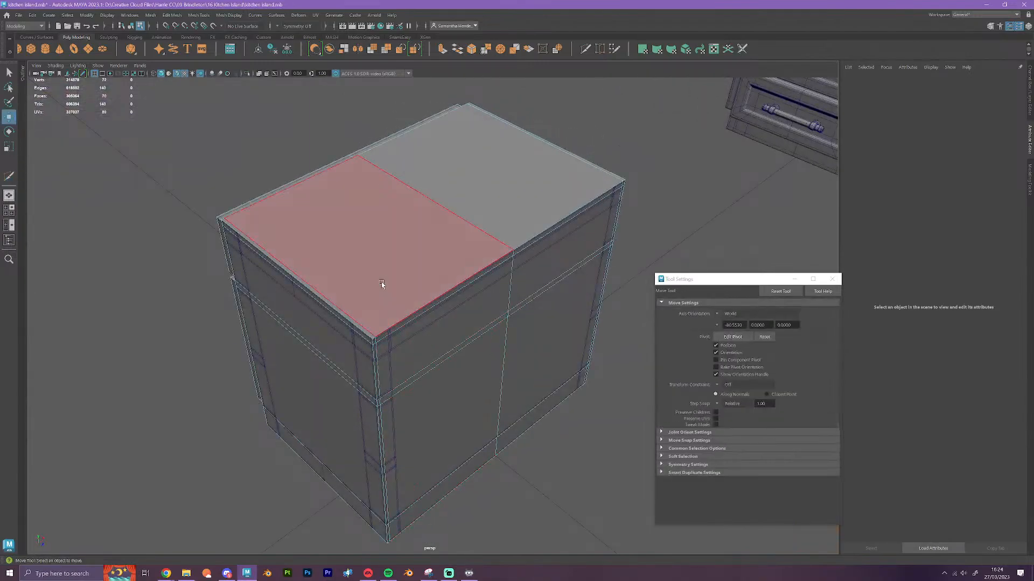
pyautogui.click(383, 285)
pyautogui.keyDown('shift'); pyautogui.click(483, 215); pyautogui.keyUp('shift')
pyautogui.press('Delete')
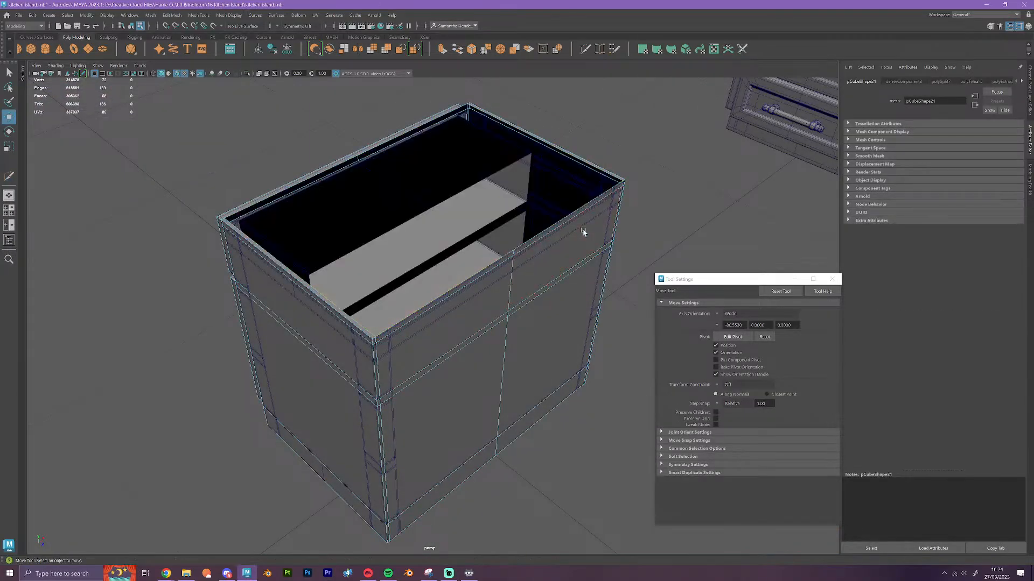
# Inspect the open rim of the block and move the block sideways to stand beside the original cabinet
pyautogui.keyDown('alt'); pyautogui.moveTo(422, 323); pyautogui.dragTo(419, 367); pyautogui.keyUp('alt')
pyautogui.scroll(4, 500, 385)
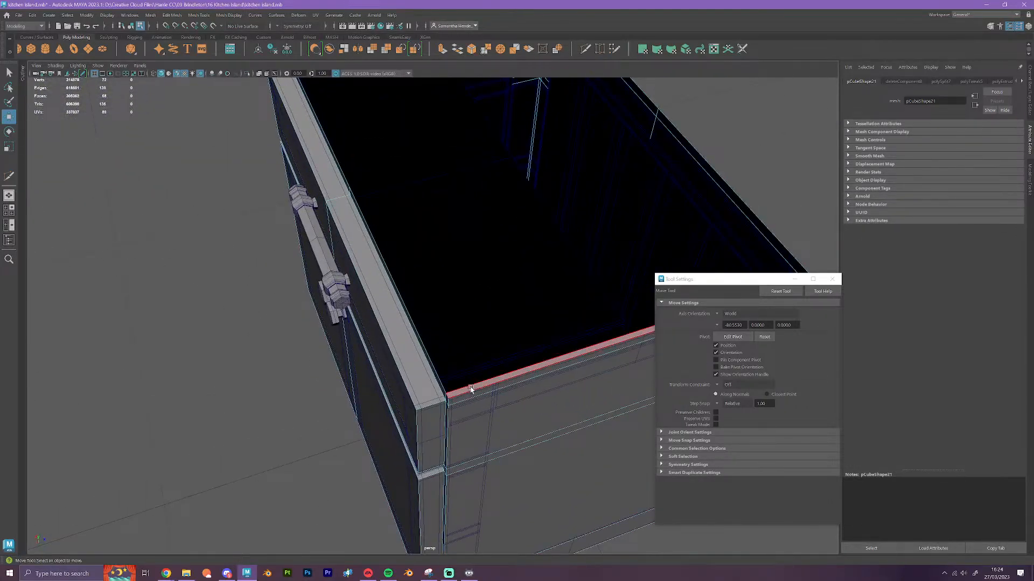
pyautogui.moveTo(394, 305); pyautogui.dragTo(432, 293, button='right')
pyautogui.scroll(-1, 444, 345)
pyautogui.scroll(-5, 444, 344)
pyautogui.keyDown('alt'); pyautogui.moveTo(444, 344); pyautogui.dragTo(428, 278); pyautogui.keyUp('alt')
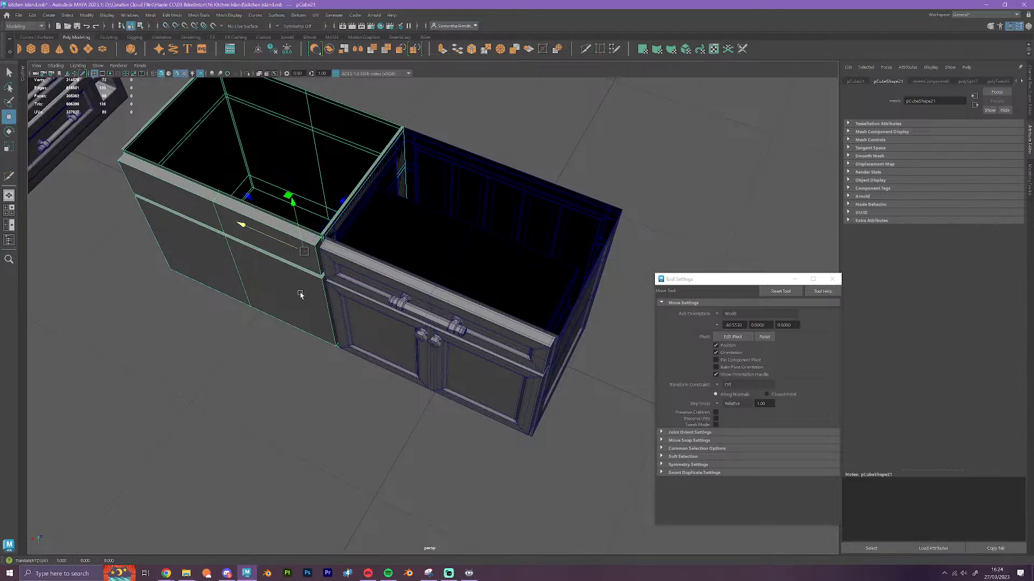
# Delete the narrow faces along the two side rims on top of the block
pyautogui.keyDown('alt'); pyautogui.moveTo(297, 291); pyautogui.dragTo(348, 282); pyautogui.keyUp('alt')
pyautogui.scroll(3, 349, 282)
pyautogui.keyDown('alt'); pyautogui.moveTo(323, 317); pyautogui.dragTo(482, 348, button='middle'); pyautogui.keyUp('alt')
pyautogui.scroll(1, 482, 349)
pyautogui.keyDown('alt'); pyautogui.moveTo(269, 245); pyautogui.dragTo(402, 263, button='middle'); pyautogui.keyUp('alt')
pyautogui.scroll(-1, 401, 264)
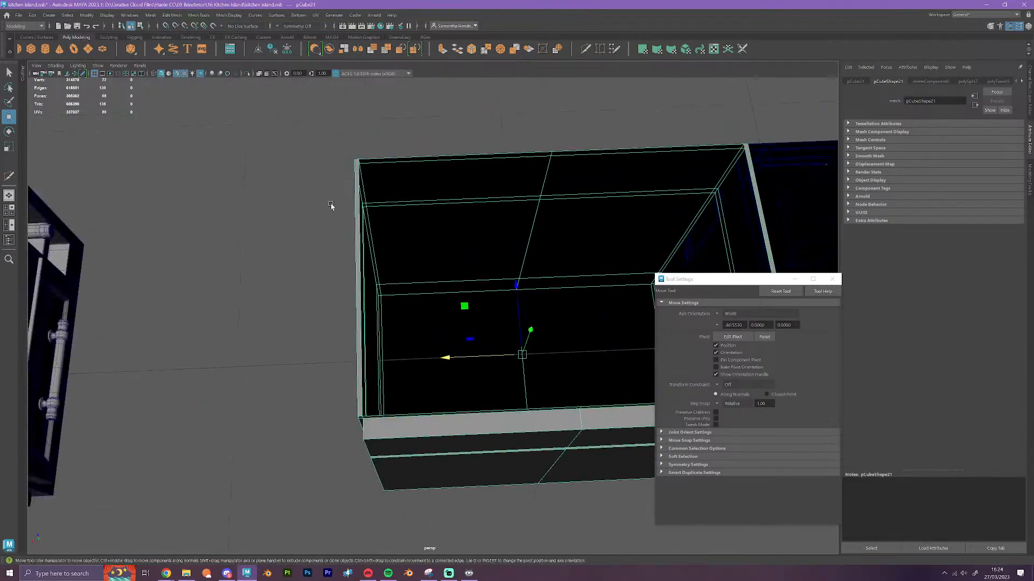
pyautogui.moveTo(352, 188); pyautogui.dragTo(354, 210, button='right')
pyautogui.click(356, 212)
pyautogui.keyDown('alt'); pyautogui.moveTo(450, 209); pyautogui.dragTo(242, 231, button='middle'); pyautogui.keyUp('alt')
pyautogui.keyDown('shift'); pyautogui.click(484, 198); pyautogui.keyUp('shift')
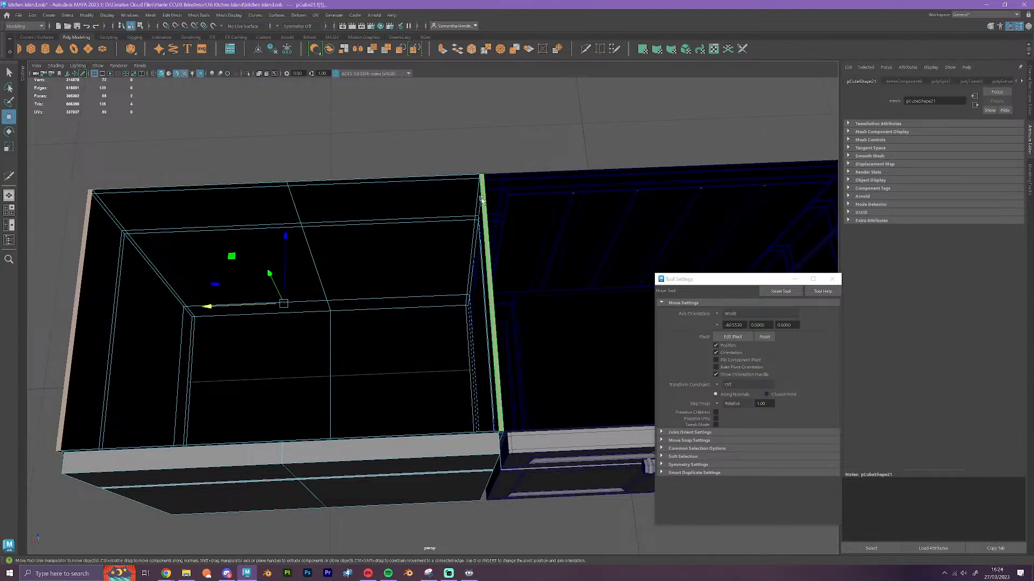
pyautogui.press('Delete')
# Examine the opened block beside the original cabinet from above, the front and around the back
pyautogui.moveTo(322, 248); pyautogui.dragTo(353, 226, button='right')
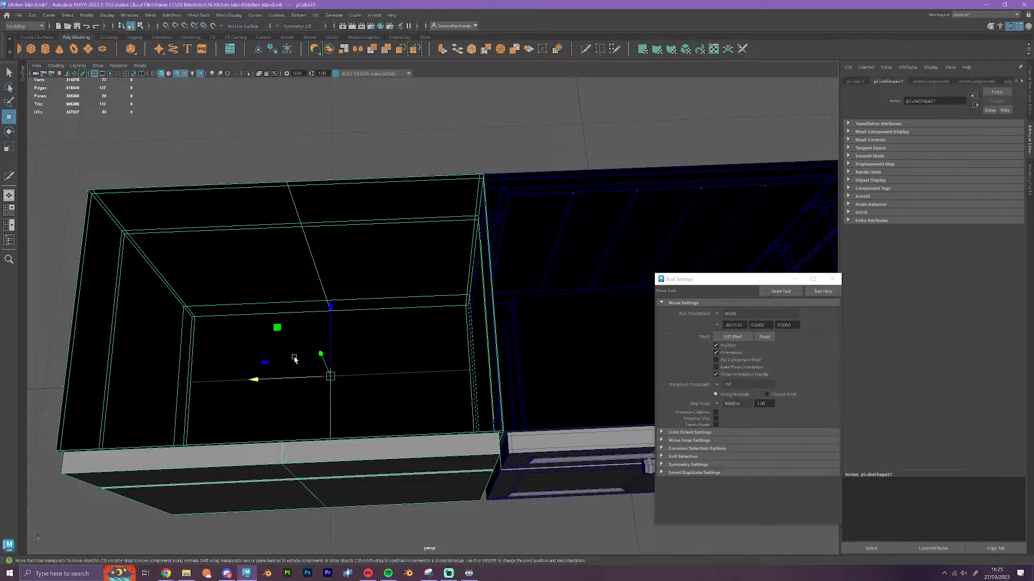
pyautogui.scroll(-4, 431, 350)
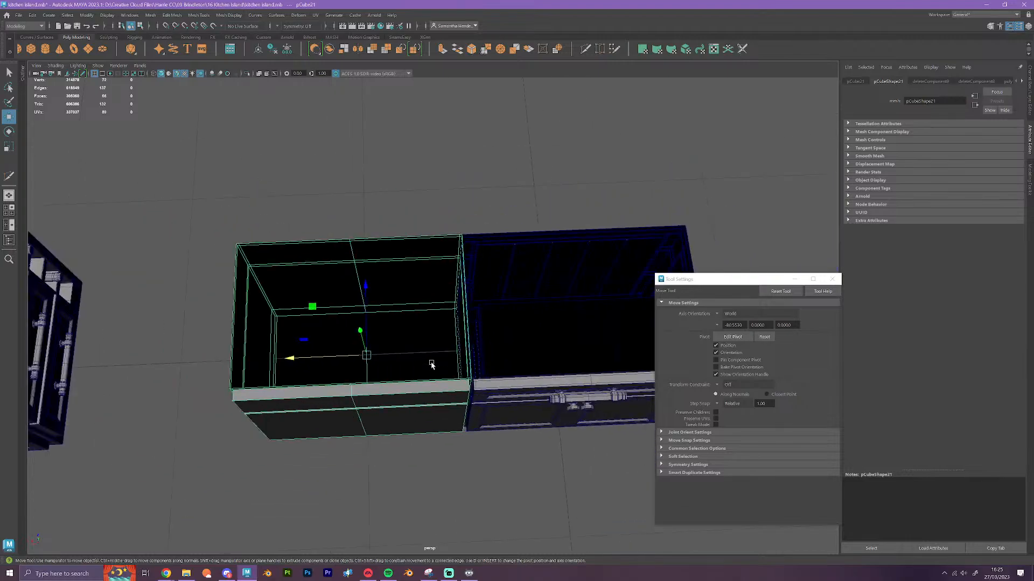
pyautogui.keyDown('alt'); pyautogui.moveTo(429, 325); pyautogui.dragTo(501, 493); pyautogui.keyUp('alt')
pyautogui.click(496, 469)
pyautogui.click(496, 469)
pyautogui.keyDown('alt'); pyautogui.moveTo(371, 429); pyautogui.dragTo(539, 422, button='middle'); pyautogui.keyUp('alt')
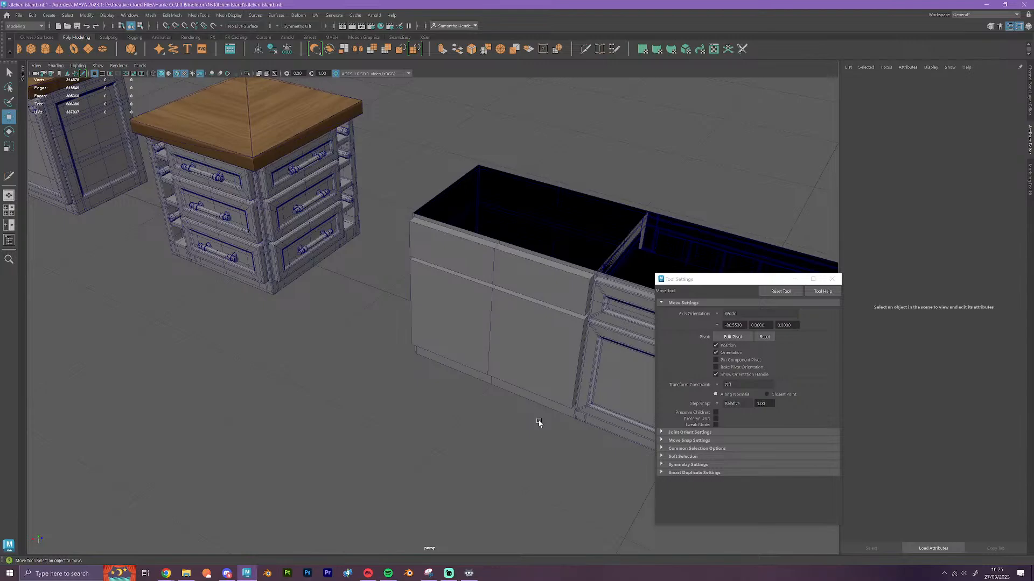
pyautogui.moveTo(521, 332); pyautogui.dragTo(558, 320, button='right')
pyautogui.keyDown('alt'); pyautogui.moveTo(492, 454); pyautogui.dragTo(635, 450); pyautogui.keyUp('alt')
pyautogui.keyDown('alt'); pyautogui.moveTo(473, 429); pyautogui.dragTo(565, 386, button='middle'); pyautogui.keyUp('alt')
pyautogui.scroll(6, 565, 386)
pyautogui.keyDown('alt'); pyautogui.moveTo(564, 385); pyautogui.dragTo(473, 445); pyautogui.keyUp('alt')
# Move the open block sideways to overlap the original cabinet again
pyautogui.click(490, 400)
pyautogui.moveTo(566, 350); pyautogui.dragTo(333, 345)
pyautogui.keyDown('alt'); pyautogui.moveTo(462, 365); pyautogui.dragTo(508, 367, button='middle'); pyautogui.keyUp('alt')
# Cut a vertical edge loop near each side of the block's back with Multi-Cut, following the original's frame edges
pyautogui.scroll(4, 588, 436)
pyautogui.scroll(2, 507, 367)
pyautogui.click(586, 49)
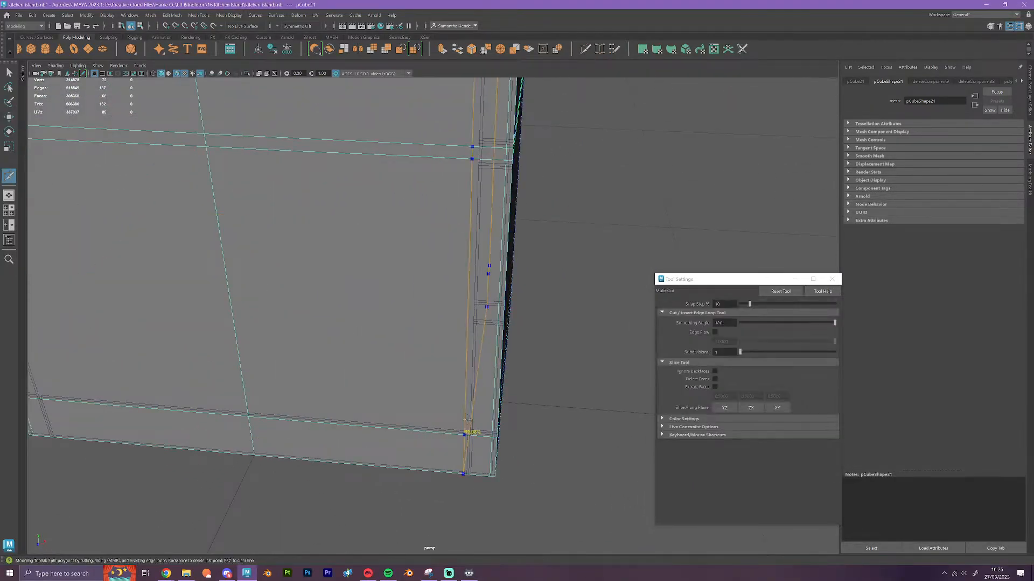
pyautogui.keyDown('ctrl'); pyautogui.click(469, 435); pyautogui.keyUp('ctrl')
pyautogui.scroll(-3, 377, 404)
pyautogui.keyDown('alt'); pyautogui.moveTo(344, 391); pyautogui.dragTo(508, 390, button='middle'); pyautogui.keyUp('alt')
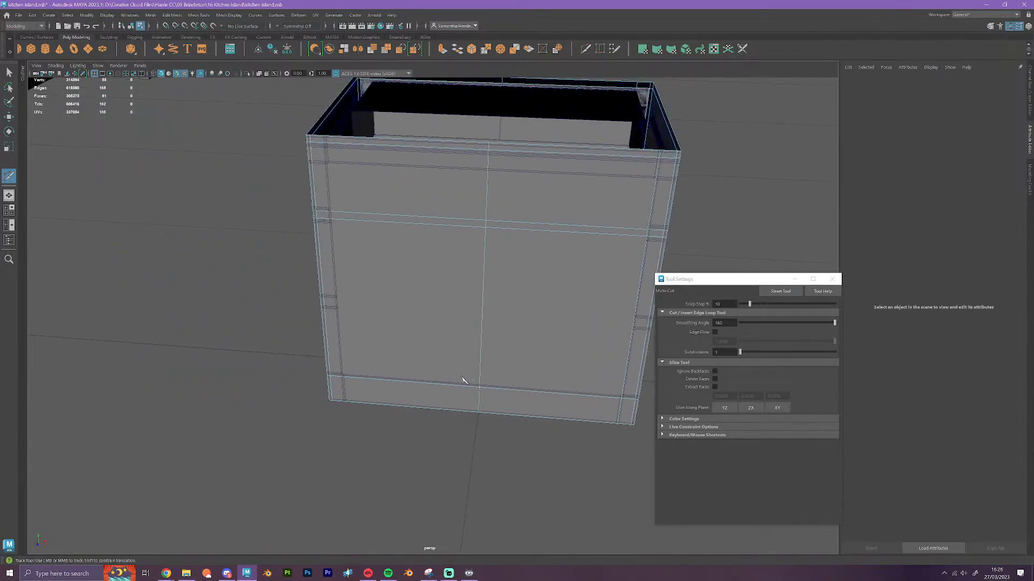
pyautogui.keyDown('ctrl'); pyautogui.click(345, 398); pyautogui.keyUp('ctrl')
pyautogui.keyDown('alt'); pyautogui.moveTo(517, 416); pyautogui.dragTo(560, 419); pyautogui.keyUp('alt')
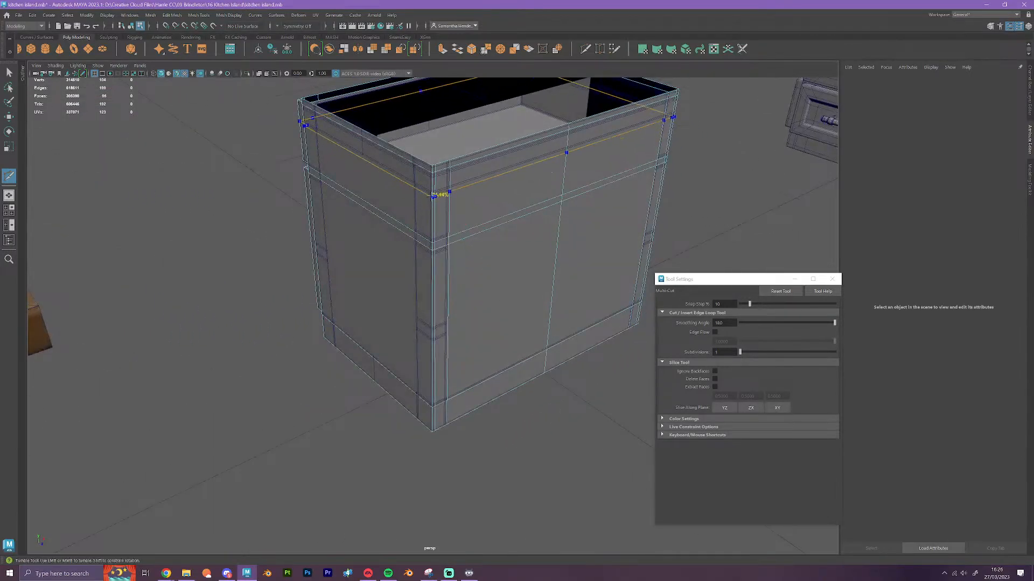
# Cut a horizontal edge loop below the block's rim and a vertical loop near each edge of its side with Multi-Cut
pyautogui.keyDown('ctrl'); pyautogui.click(434, 192); pyautogui.keyUp('ctrl')
pyautogui.keyDown('alt'); pyautogui.moveTo(505, 273); pyautogui.dragTo(549, 473); pyautogui.keyUp('alt')
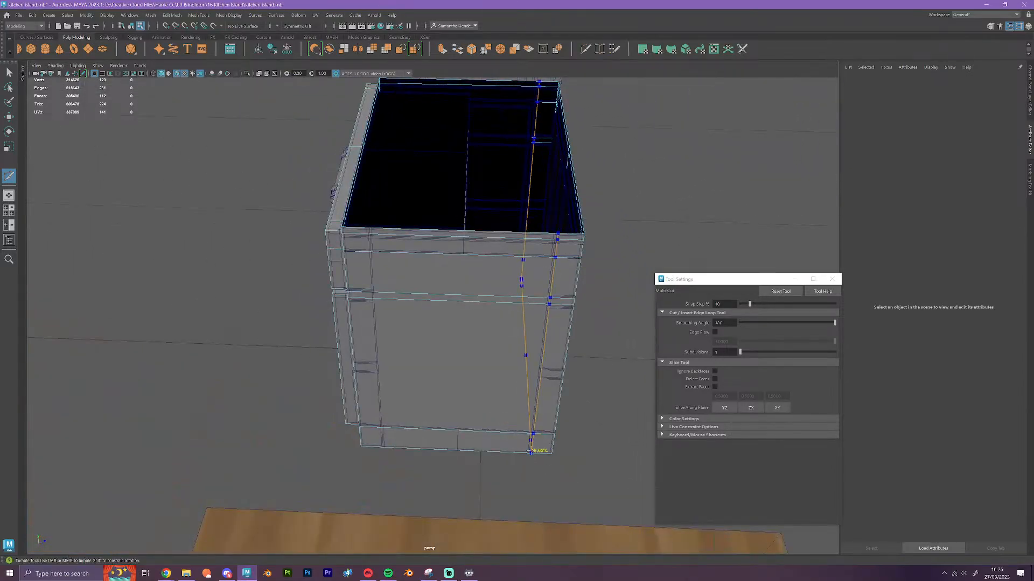
pyautogui.keyDown('ctrl'); pyautogui.click(531, 452); pyautogui.keyUp('ctrl')
pyautogui.keyDown('ctrl'); pyautogui.click(392, 440); pyautogui.keyUp('ctrl')
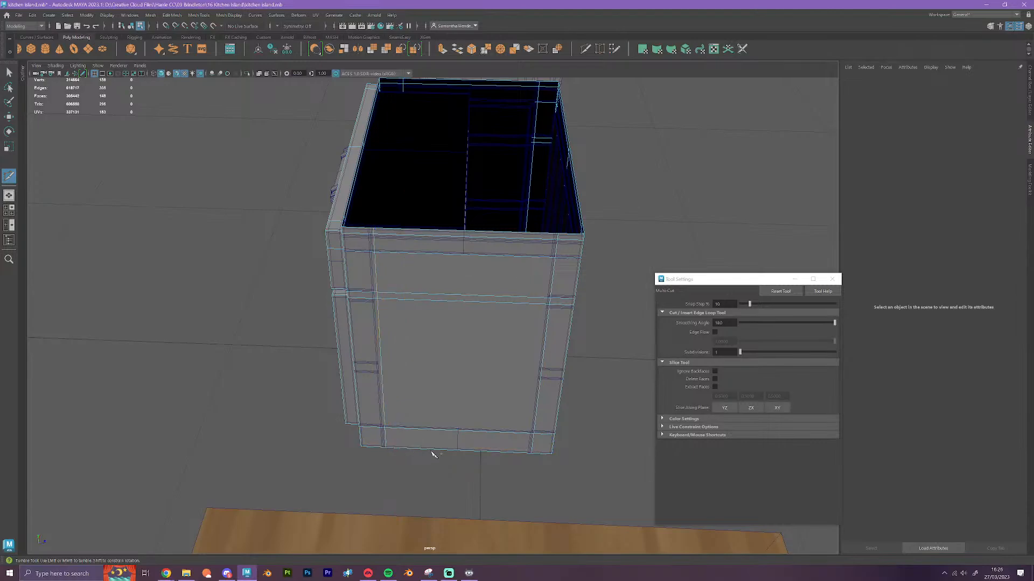
# Snap the two vertical edge loops on the block's side to the original cabinet's frame edges
pyautogui.press('w')
pyautogui.doubleClick(380, 345)
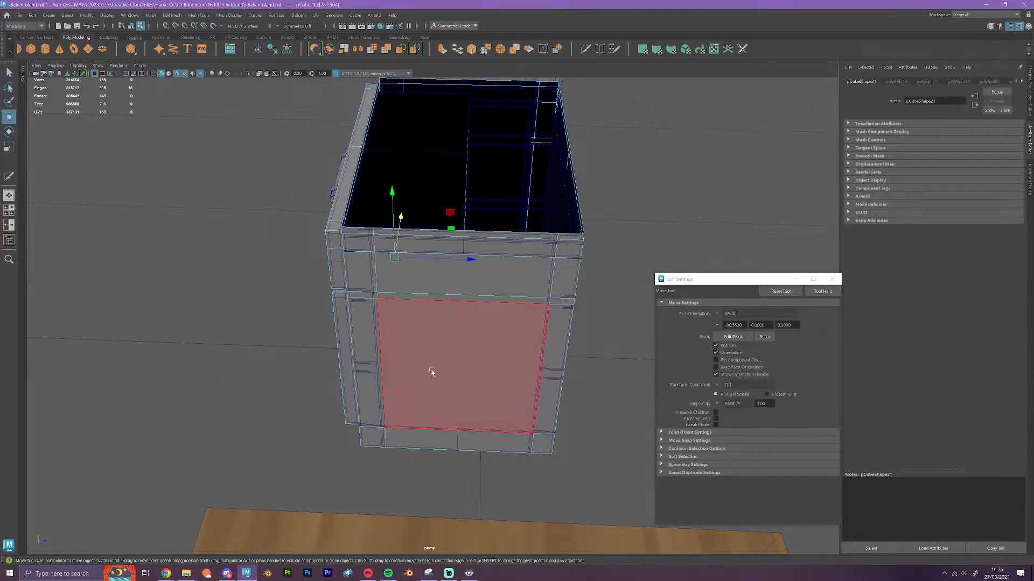
pyautogui.press('v')
pyautogui.moveTo(470, 258); pyautogui.dragTo(378, 376)
pyautogui.scroll(3, 625, 396)
pyautogui.scroll(1, 625, 396)
pyautogui.doubleClick(617, 353)
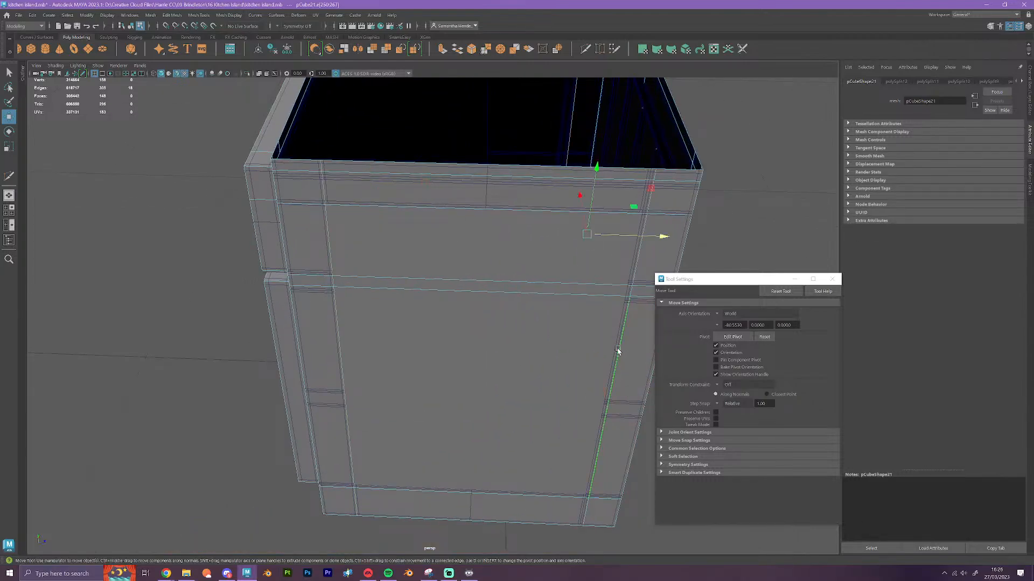
pyautogui.moveTo(599, 407); pyautogui.dragTo(604, 416)
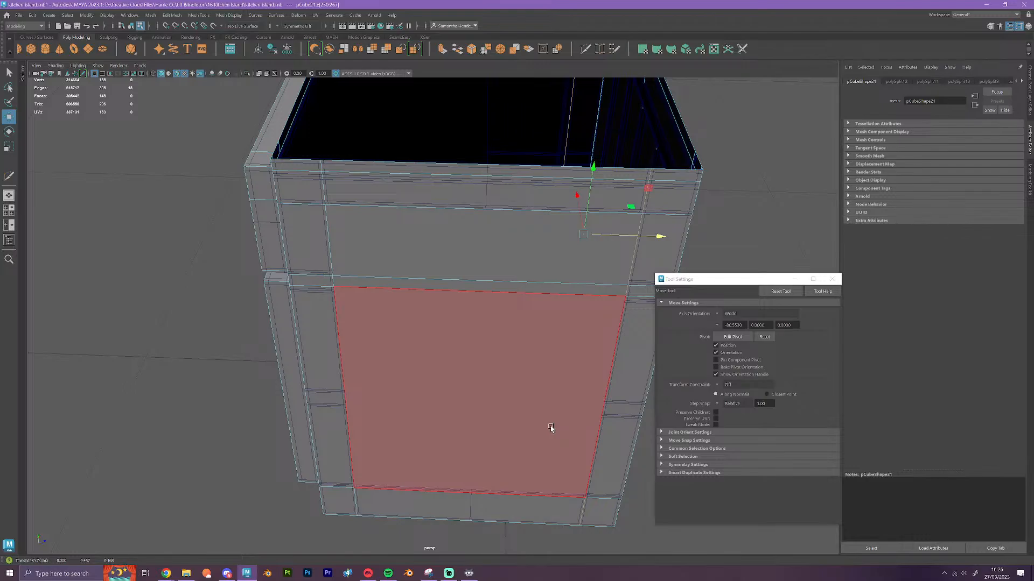
# Snap the two vertical edge loops on the block's back to the frame edges of the original cabinet
pyautogui.keyDown('alt'); pyautogui.moveTo(550, 428); pyautogui.dragTo(403, 429); pyautogui.keyUp('alt')
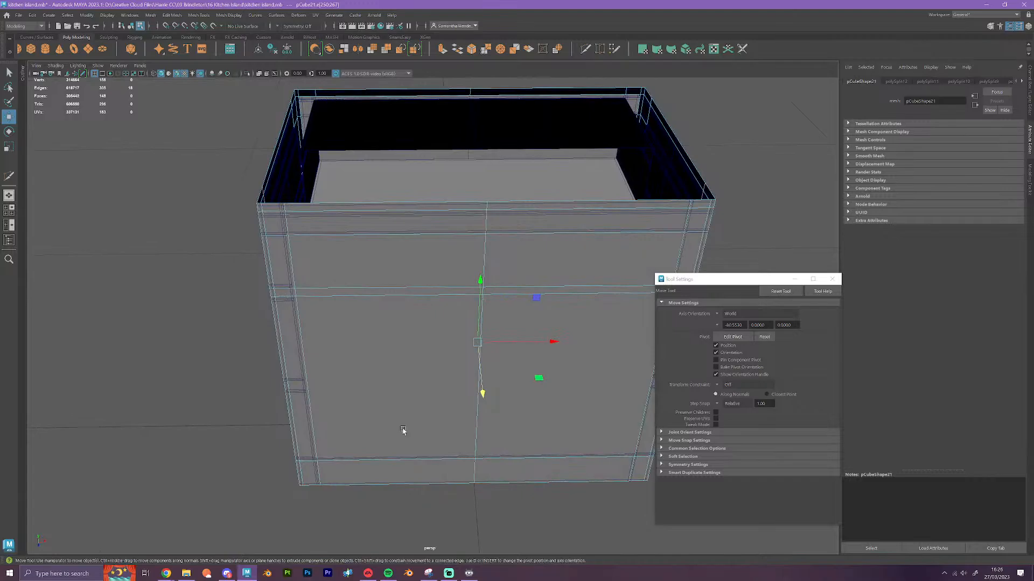
pyautogui.click(312, 400)
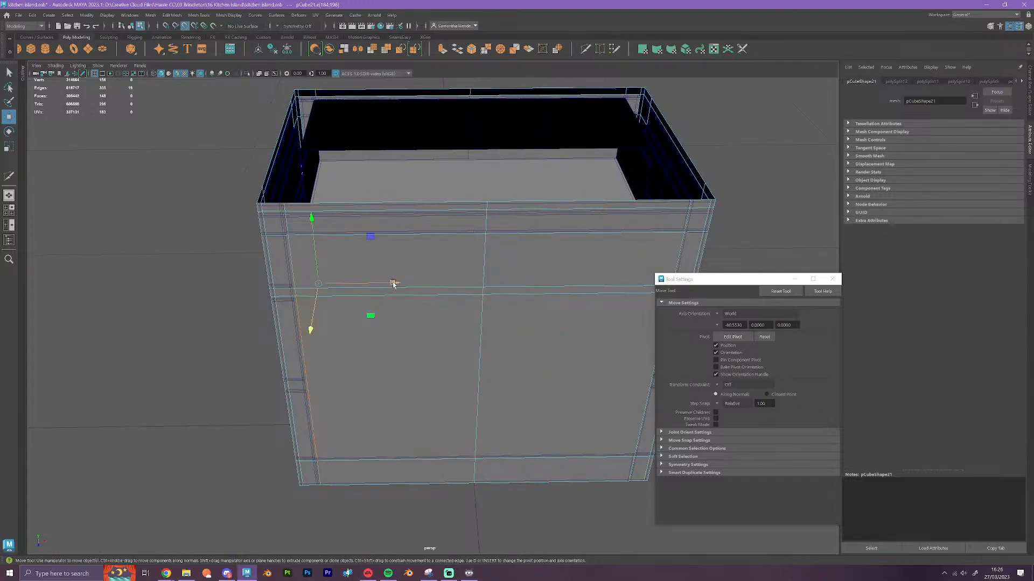
pyautogui.moveTo(392, 284); pyautogui.dragTo(291, 301)
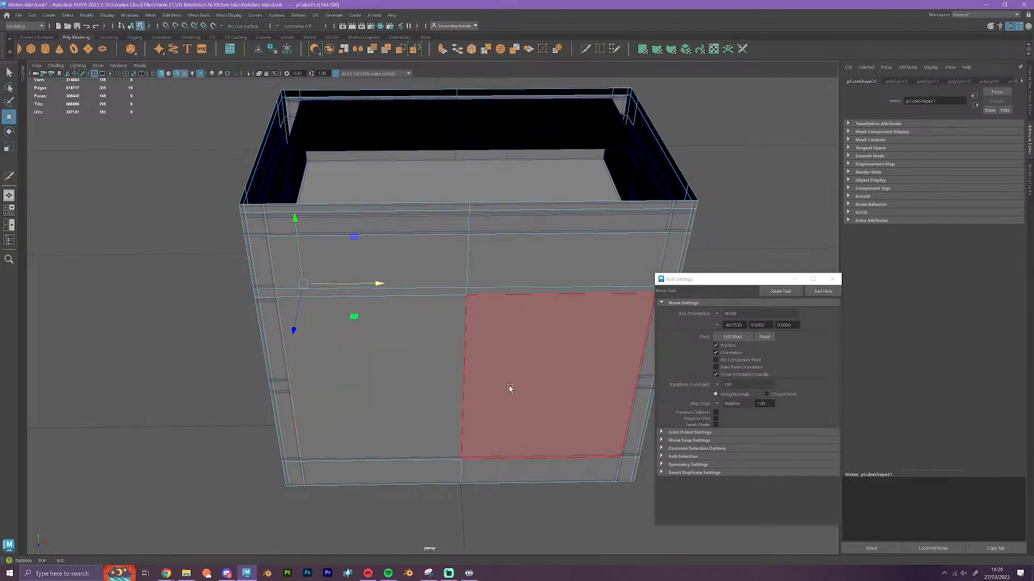
pyautogui.keyDown('alt'); pyautogui.moveTo(510, 387); pyautogui.dragTo(364, 358); pyautogui.keyUp('alt')
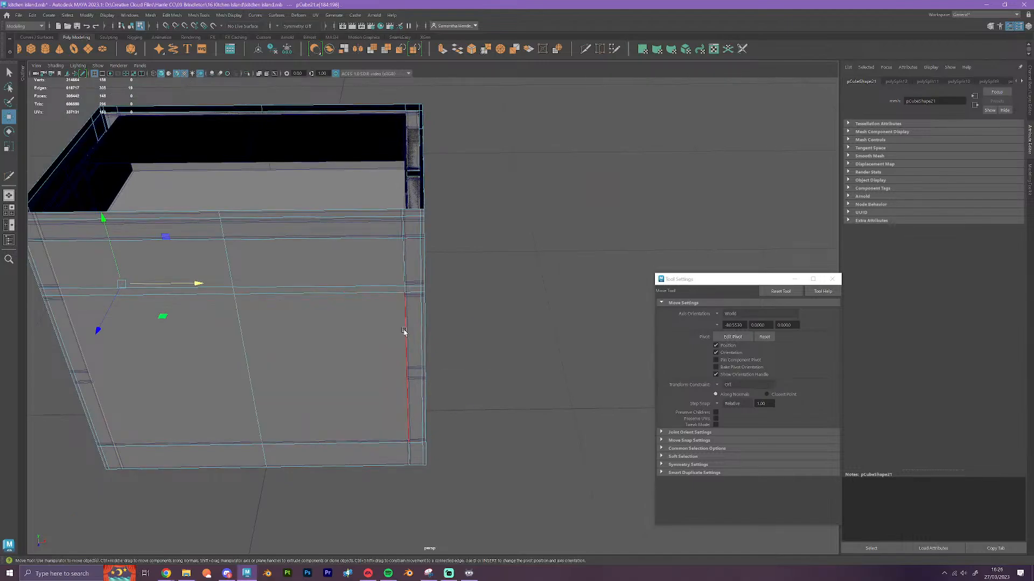
pyautogui.click(405, 333)
pyautogui.scroll(3, 442, 396)
pyautogui.press('v')
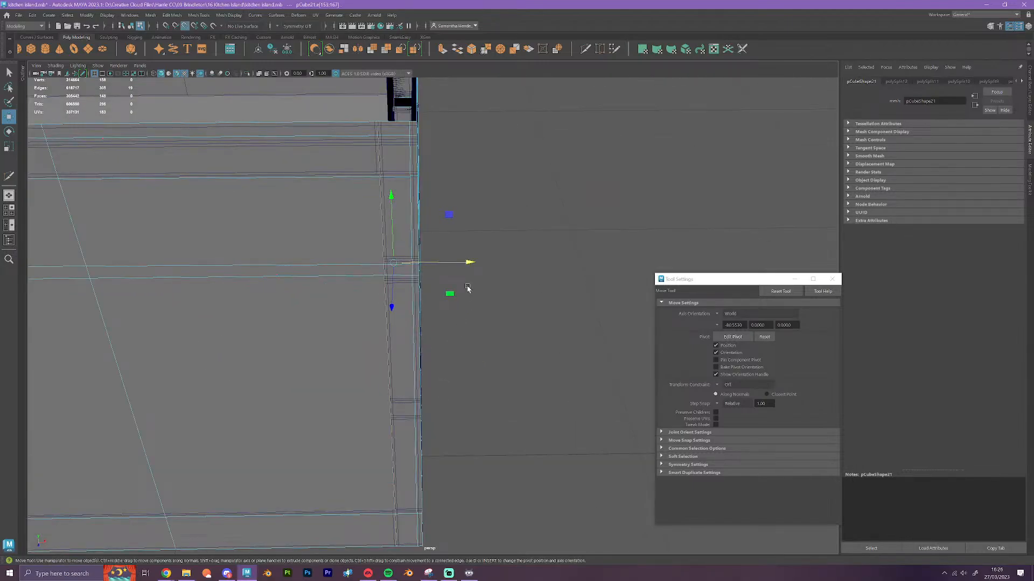
pyautogui.moveTo(467, 262); pyautogui.dragTo(390, 404)
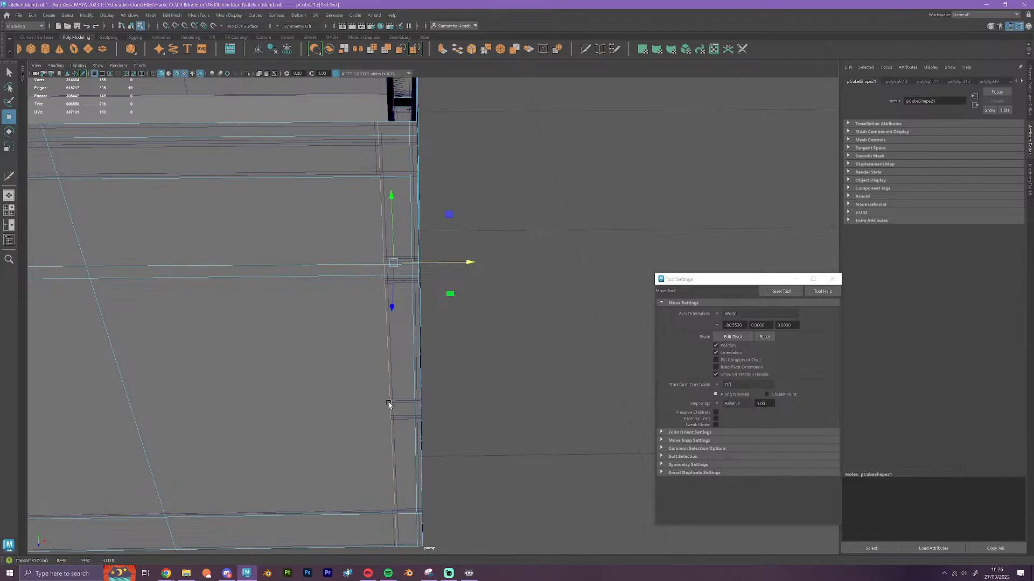
pyautogui.scroll(-3, 438, 397)
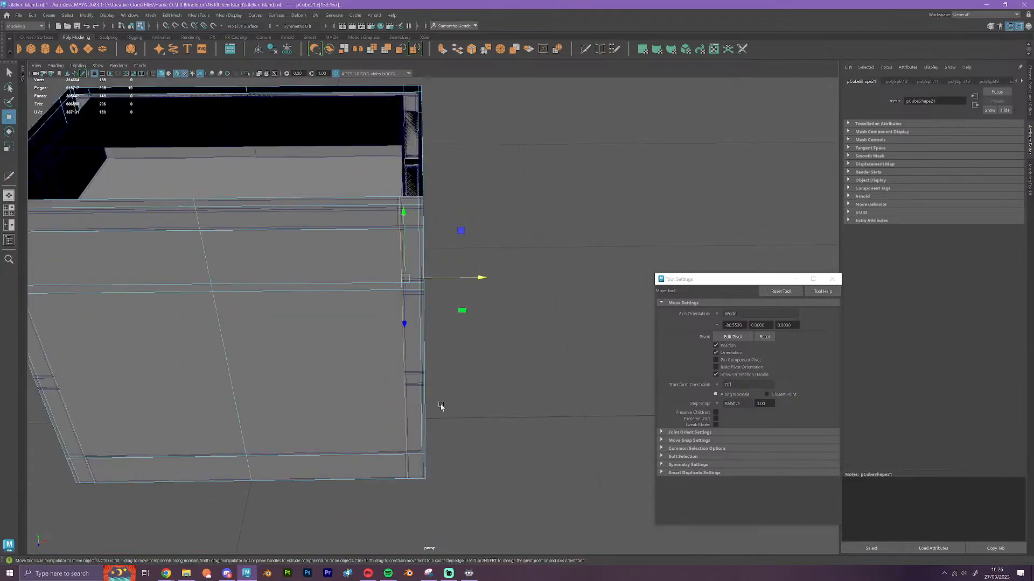
# Snap the horizontal edge loop below the block's rim to the lower edge of the original's top rail
pyautogui.keyDown('alt'); pyautogui.moveTo(441, 407); pyautogui.dragTo(423, 434); pyautogui.keyUp('alt')
pyautogui.keyDown('alt'); pyautogui.moveTo(423, 393); pyautogui.dragTo(489, 436, button='middle'); pyautogui.keyUp('alt')
pyautogui.scroll(4, 451, 375)
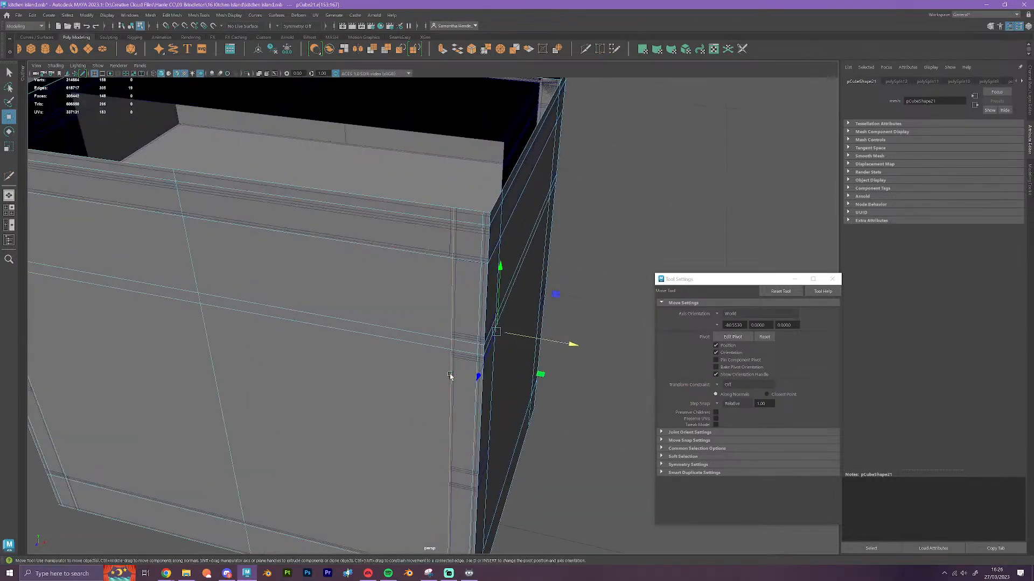
pyautogui.doubleClick(412, 250)
pyautogui.keyDown('alt'); pyautogui.moveTo(412, 326); pyautogui.dragTo(409, 264); pyautogui.keyUp('alt')
pyautogui.keyDown('alt'); pyautogui.moveTo(409, 264); pyautogui.dragTo(416, 322, button='middle'); pyautogui.keyUp('alt')
pyautogui.press('v')
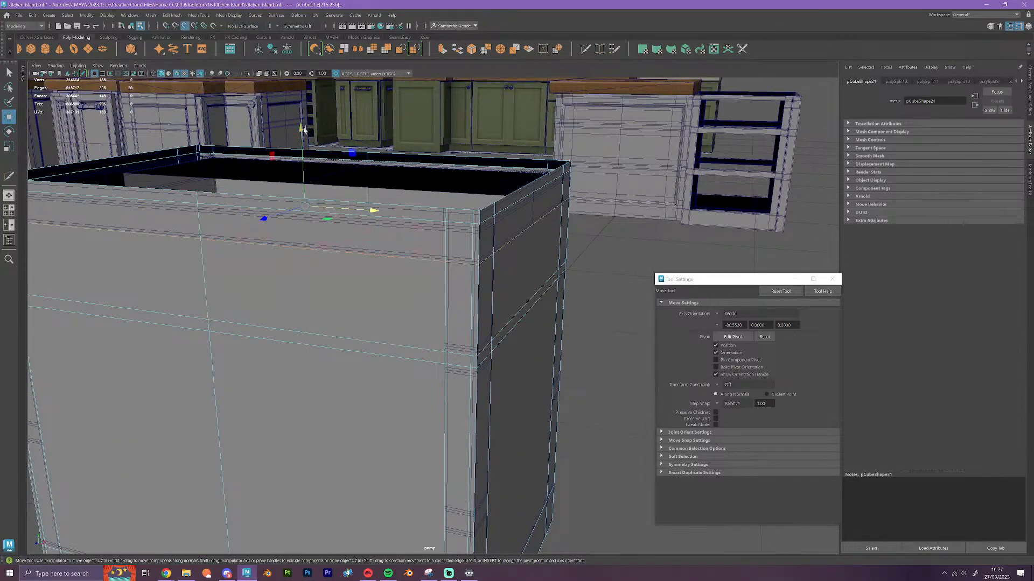
pyautogui.moveTo(301, 128); pyautogui.dragTo(449, 262)
pyautogui.scroll(-5, 449, 264)
# Move the whole block along the floor grid until it stands clear of the original cabinet
pyautogui.keyDown('alt'); pyautogui.moveTo(445, 310); pyautogui.dragTo(404, 218, button='middle'); pyautogui.keyUp('alt')
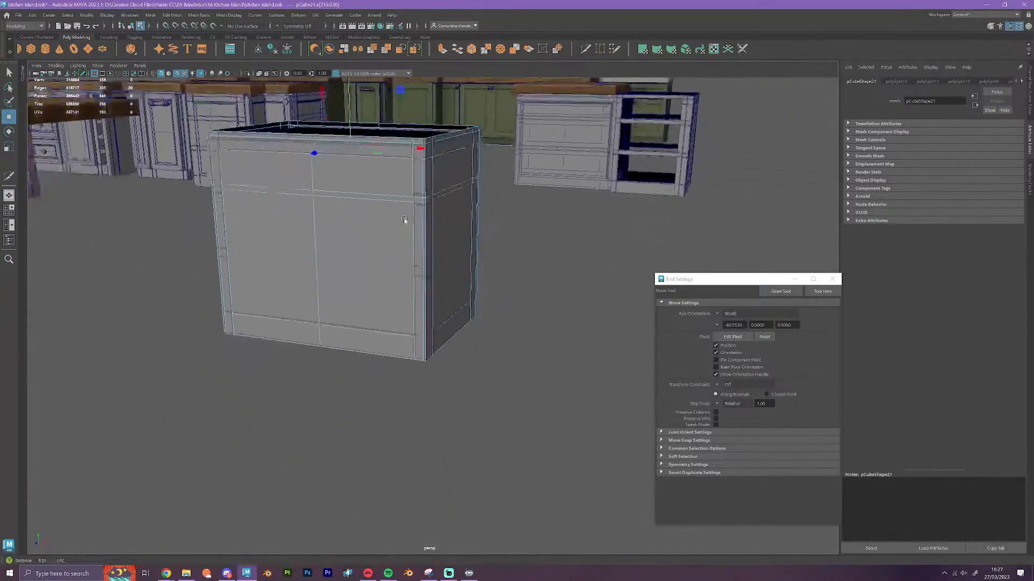
pyautogui.scroll(4, 427, 315)
pyautogui.keyDown('alt'); pyautogui.moveTo(356, 345); pyautogui.dragTo(454, 429); pyautogui.keyUp('alt')
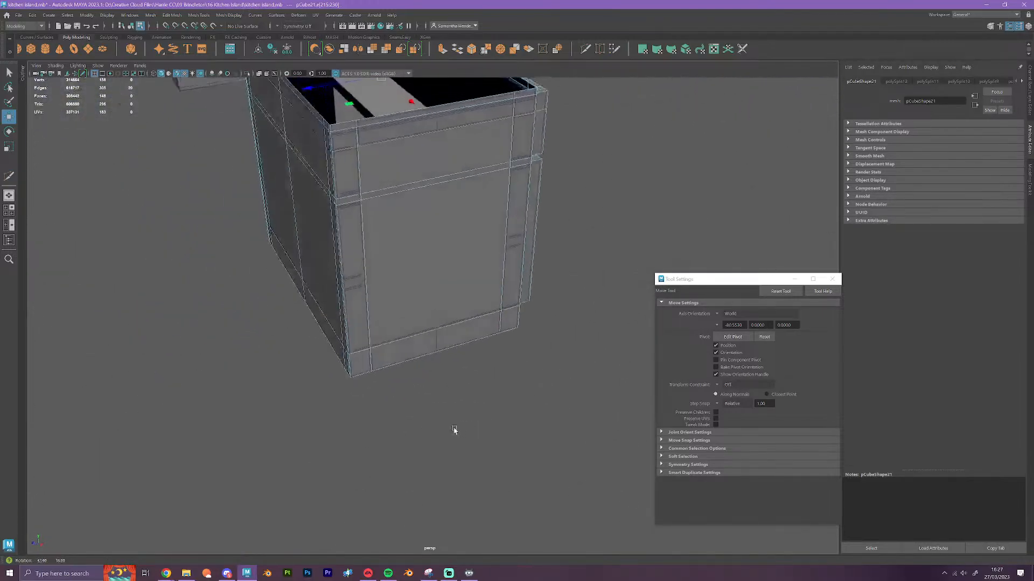
pyautogui.moveTo(405, 229); pyautogui.dragTo(441, 215, button='right')
pyautogui.scroll(-5, 447, 333)
pyautogui.keyDown('alt'); pyautogui.moveTo(433, 372); pyautogui.dragTo(464, 376); pyautogui.keyUp('alt')
pyautogui.press('x')
pyautogui.moveTo(321, 370); pyautogui.dragTo(171, 543)
pyautogui.scroll(-4, 442, 436)
pyautogui.scroll(-5, 443, 426)
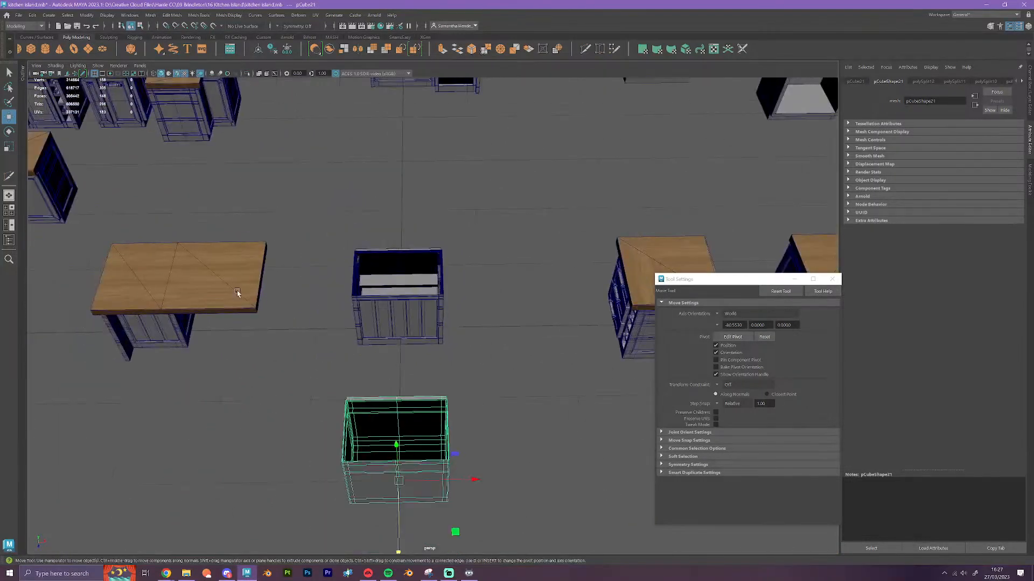
# Move the loose wooden worktop back onto the original straight cabinet
pyautogui.click(237, 293)
pyautogui.moveTo(308, 329); pyautogui.dragTo(414, 340)
pyautogui.click(505, 385)
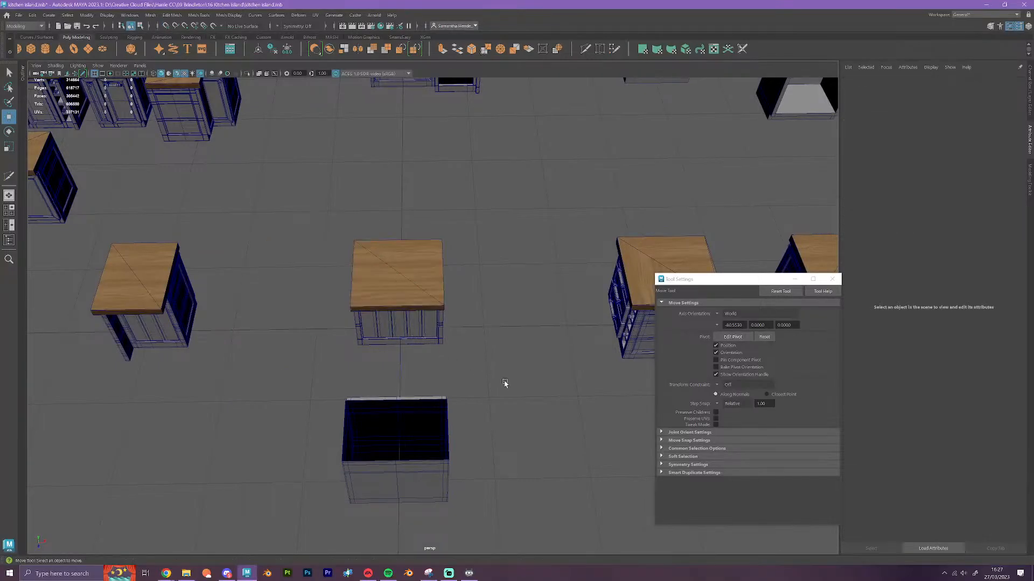
# Slide the wooden worktop off the narrow cabinet and place it beside the cabinet
pyautogui.keyDown('alt'); pyautogui.moveTo(505, 384); pyautogui.dragTo(580, 333, button='middle'); pyautogui.keyUp('alt')
pyautogui.scroll(3, 272, 321)
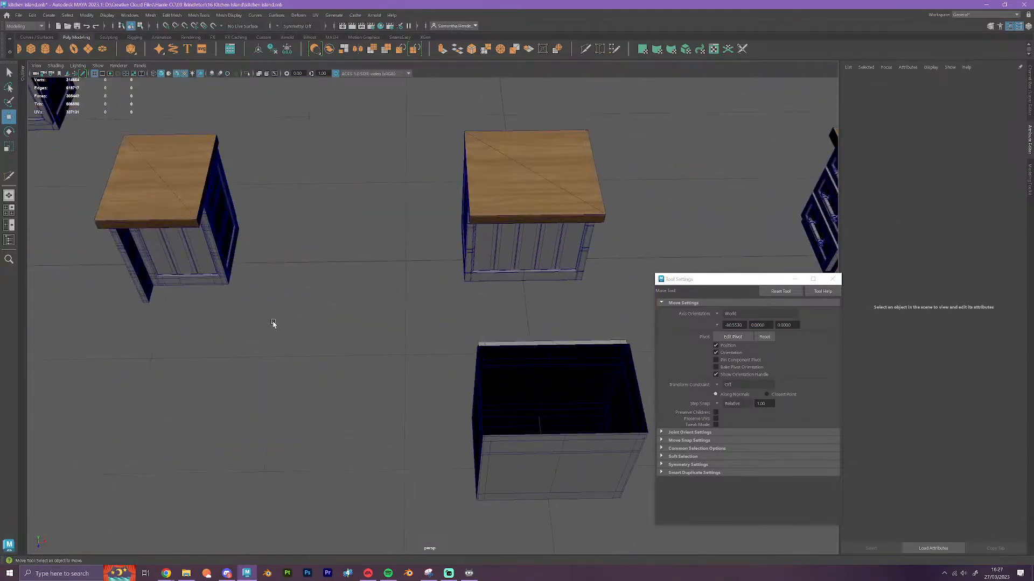
pyautogui.keyDown('alt'); pyautogui.moveTo(273, 320); pyautogui.dragTo(521, 356); pyautogui.keyUp('alt')
pyautogui.keyDown('alt'); pyautogui.moveTo(521, 355); pyautogui.dragTo(354, 401, button='middle'); pyautogui.keyUp('alt')
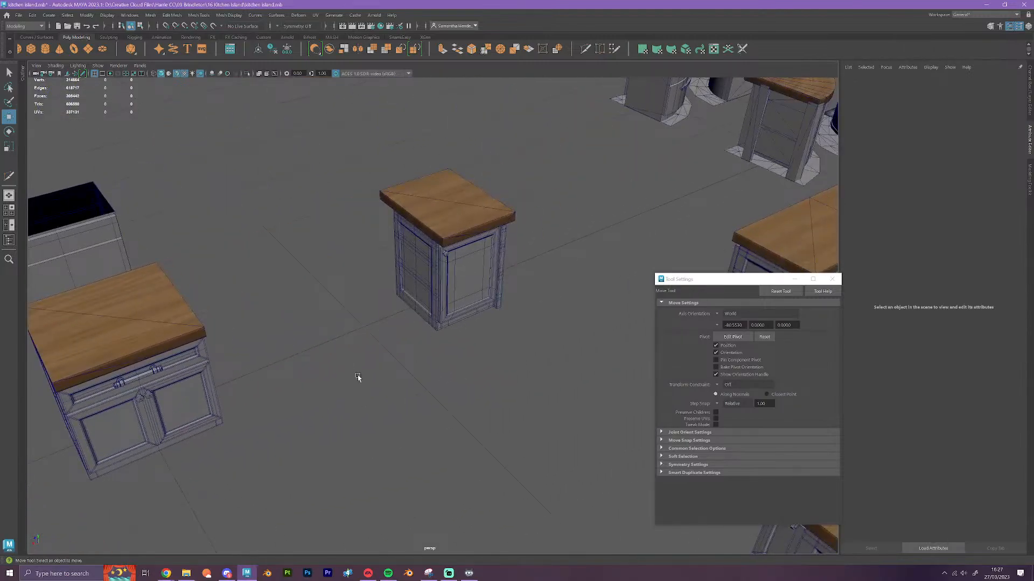
pyautogui.keyDown('alt'); pyautogui.moveTo(356, 374); pyautogui.dragTo(444, 380); pyautogui.keyUp('alt')
pyautogui.keyDown('alt'); pyautogui.moveTo(444, 380); pyautogui.dragTo(349, 249, button='middle'); pyautogui.keyUp('alt')
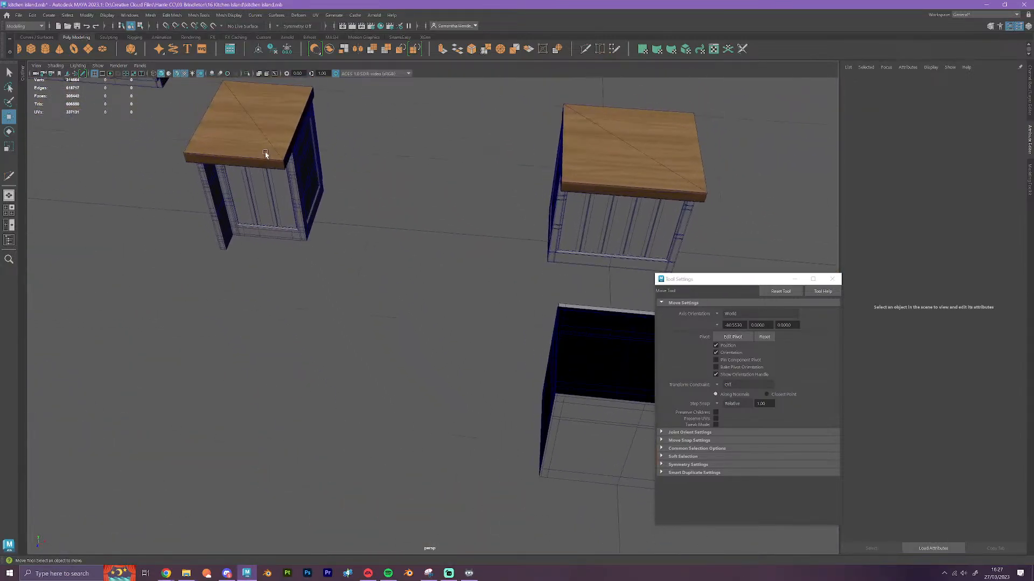
pyautogui.click(264, 154)
pyautogui.click(337, 226)
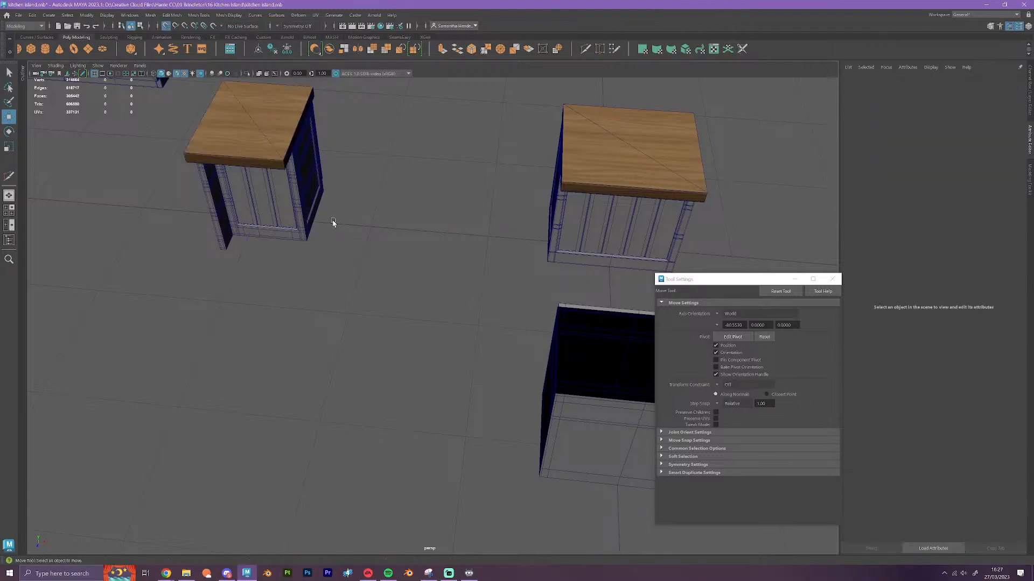
pyautogui.click(268, 156)
pyautogui.moveTo(330, 224); pyautogui.dragTo(183, 210)
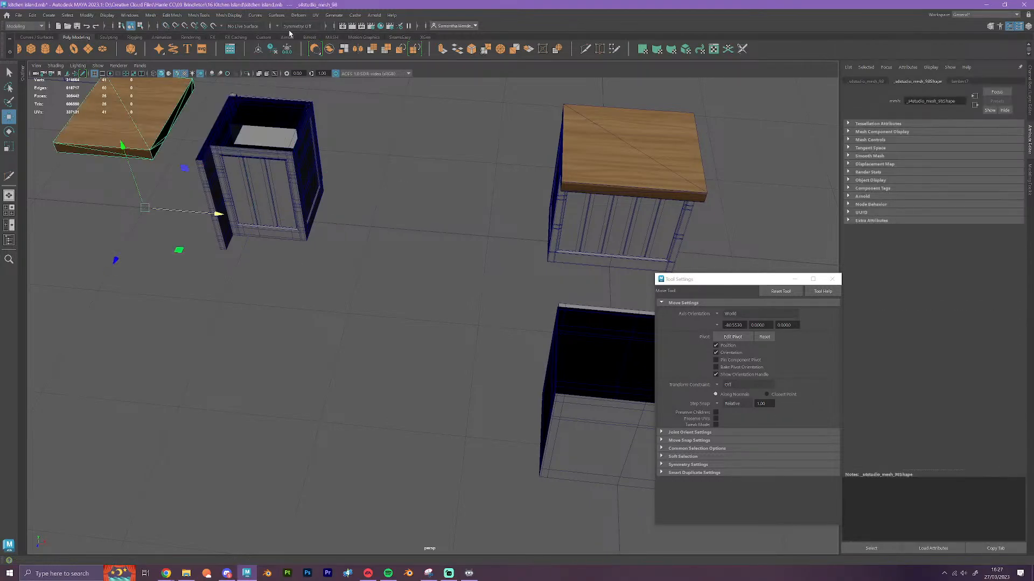
# Create a polygon cube and move it sideways so that it overlaps the narrow cabinet
pyautogui.click(31, 50)
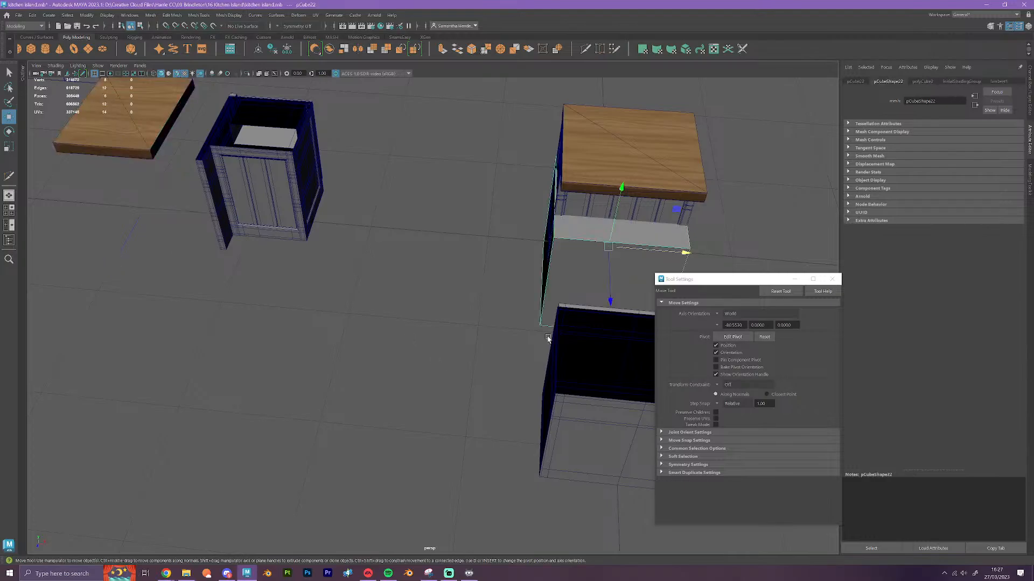
pyautogui.scroll(-4, 693, 231)
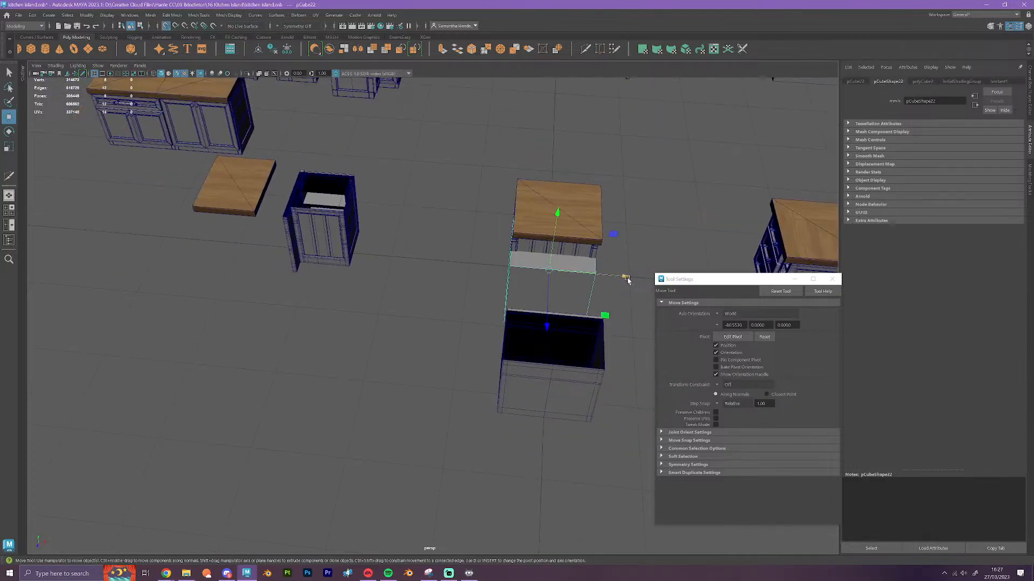
pyautogui.moveTo(622, 276); pyautogui.dragTo(372, 240)
pyautogui.scroll(5, 372, 240)
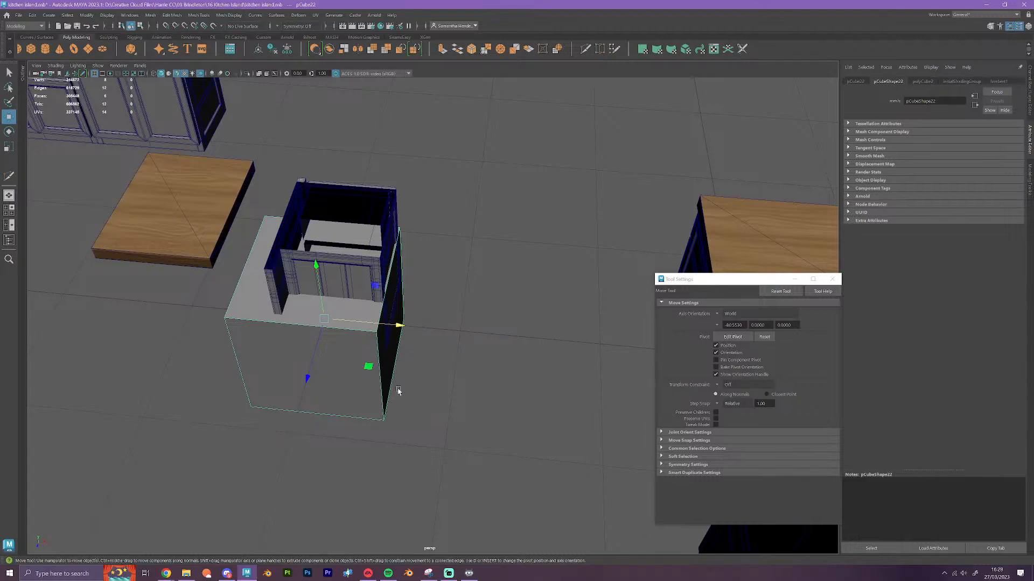
pyautogui.moveTo(353, 339); pyautogui.dragTo(356, 359, button='right')
pyautogui.click(342, 319)
pyautogui.scroll(3, 342, 318)
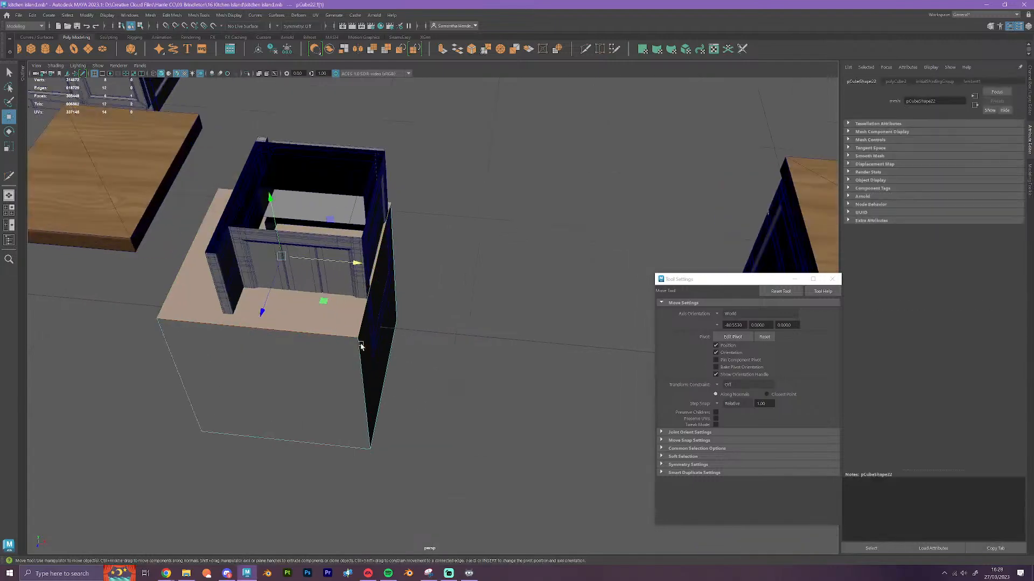
pyautogui.keyDown('alt'); pyautogui.moveTo(194, 272); pyautogui.dragTo(362, 335, button='middle'); pyautogui.keyUp('alt')
pyautogui.scroll(2, 362, 335)
pyautogui.scroll(-3, 424, 381)
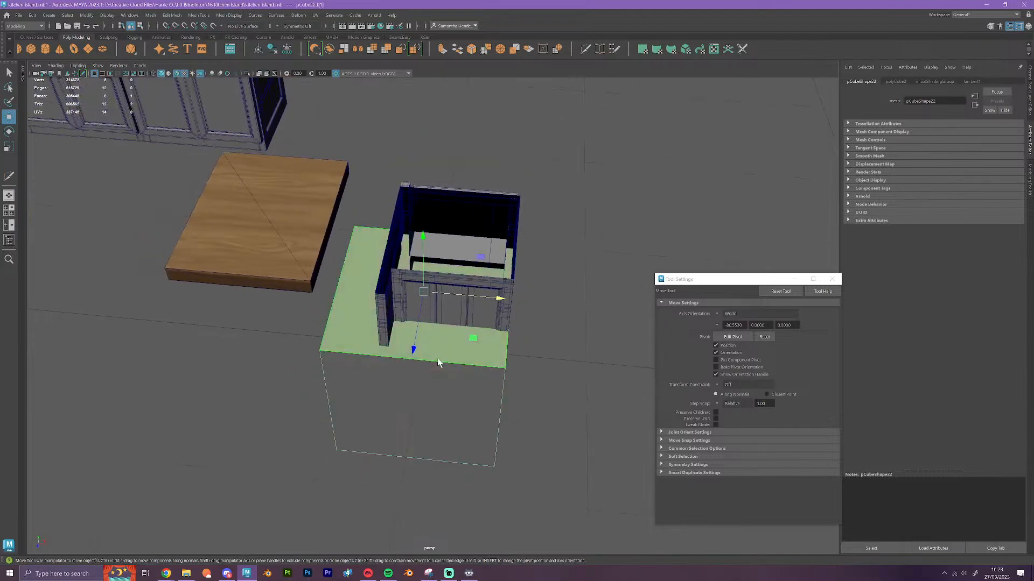
pyautogui.moveTo(437, 358); pyautogui.dragTo(461, 323, button='right')
# Select the narrow cabinet's meshes together with the cube and turn off their smooth mesh preview
pyautogui.scroll(-2, 473, 381)
pyautogui.keyDown('alt'); pyautogui.moveTo(510, 429); pyautogui.dragTo(385, 240); pyautogui.keyUp('alt')
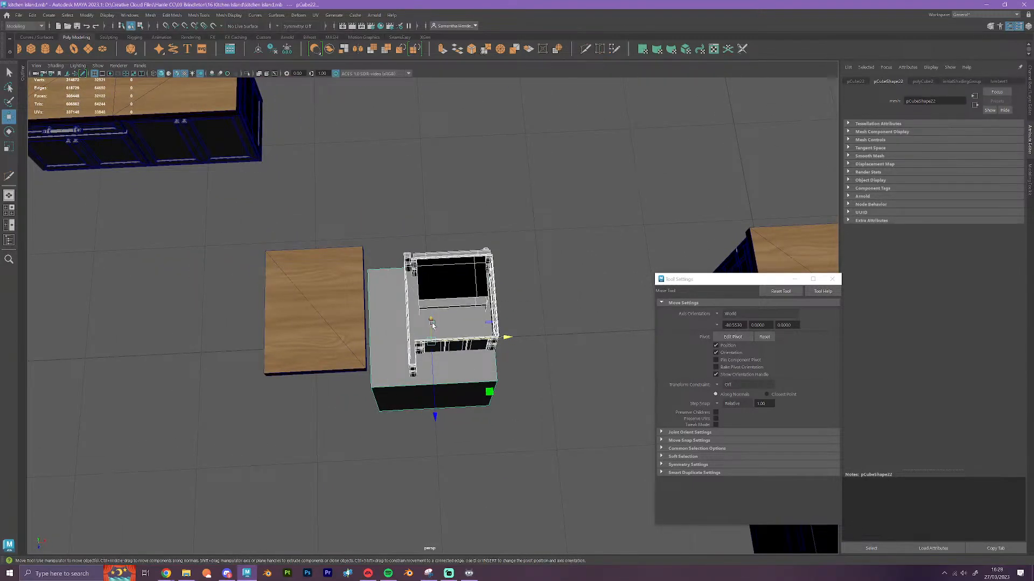
pyautogui.click(544, 389)
pyautogui.scroll(3, 545, 389)
pyautogui.keyDown('alt'); pyautogui.moveTo(541, 424); pyautogui.dragTo(527, 415); pyautogui.keyUp('alt')
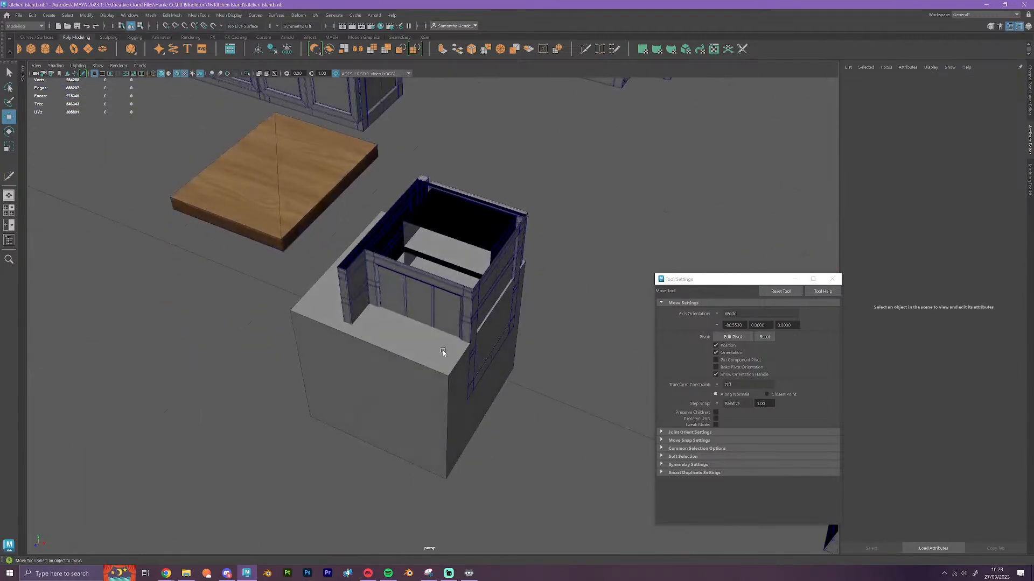
# Raise the cube's top face and snap it to the top edge of the narrow cabinet
pyautogui.click(439, 353)
pyautogui.moveTo(429, 354); pyautogui.dragTo(432, 364, button='right')
pyautogui.click(432, 364)
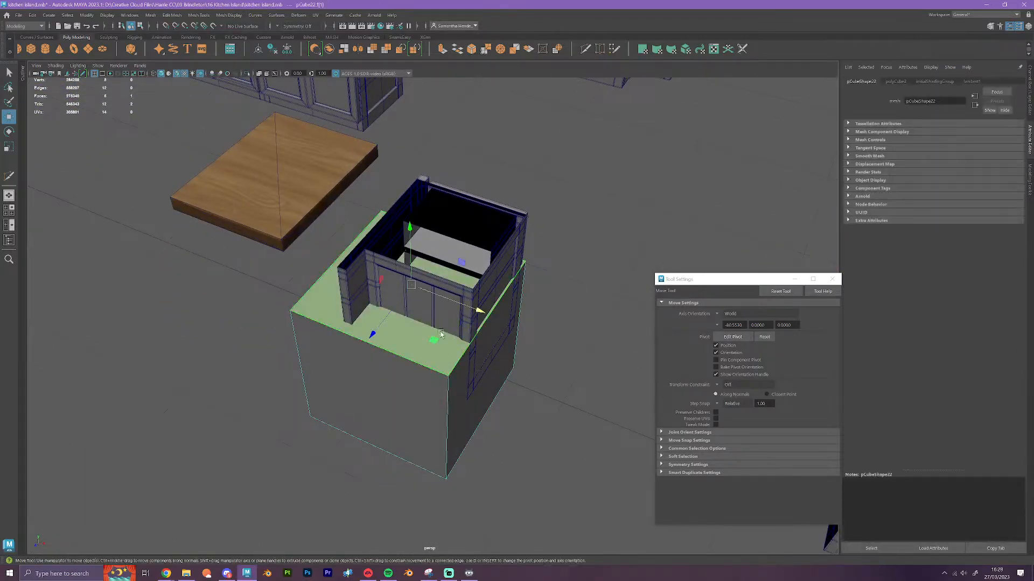
pyautogui.scroll(5, 431, 333)
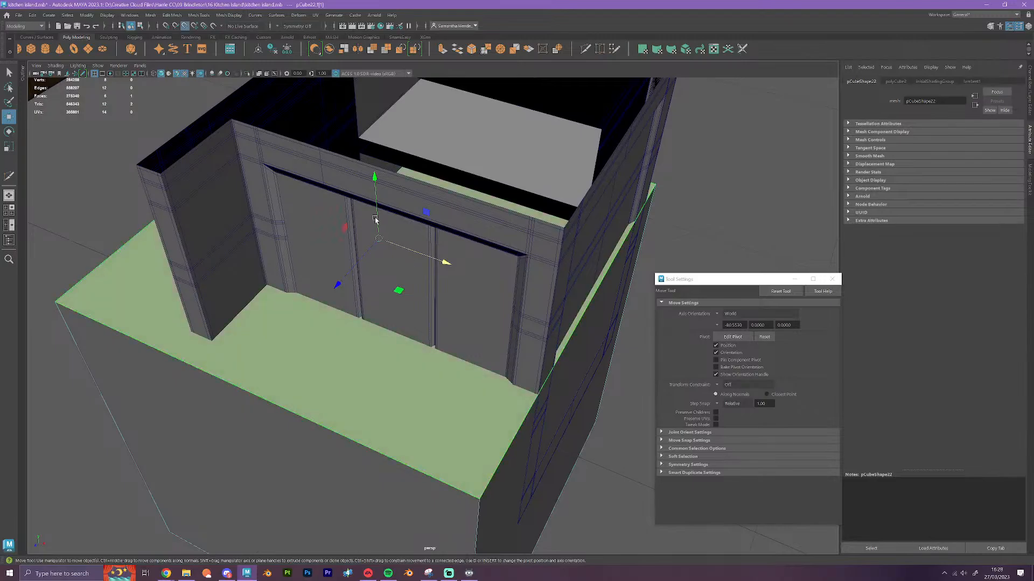
pyautogui.moveTo(375, 176); pyautogui.dragTo(231, 120)
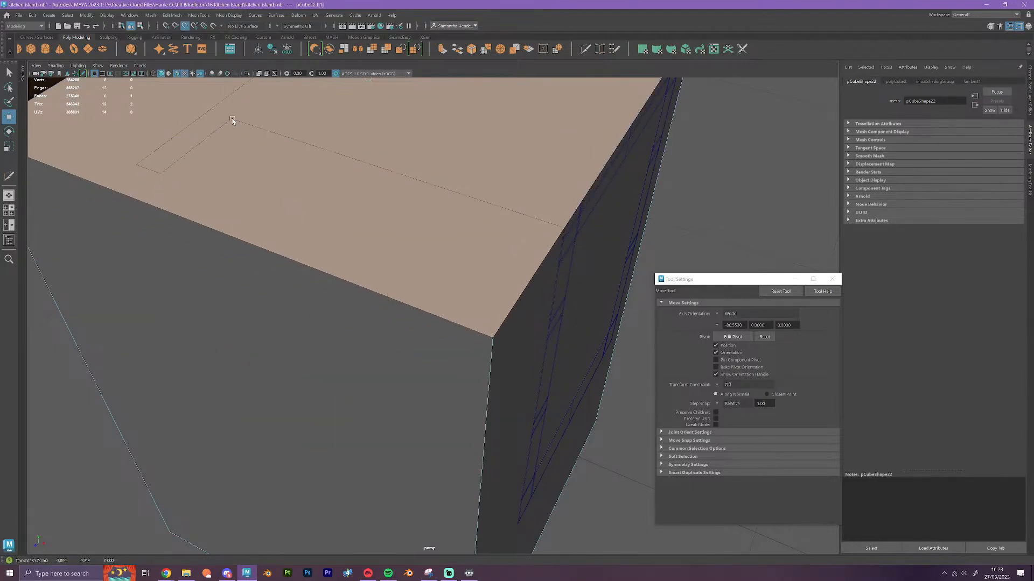
pyautogui.scroll(-5, 300, 172)
# Move the cube's near vertical face inward and snap it flush with the narrow cabinet's panelled frame
pyautogui.click(398, 383)
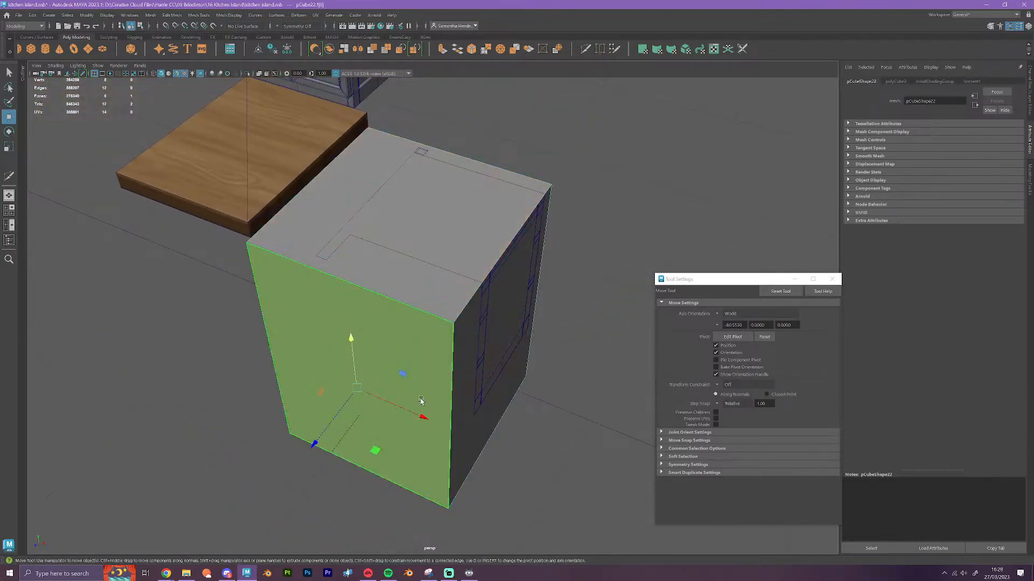
pyautogui.keyDown('alt'); pyautogui.moveTo(395, 420); pyautogui.dragTo(439, 436); pyautogui.keyUp('alt')
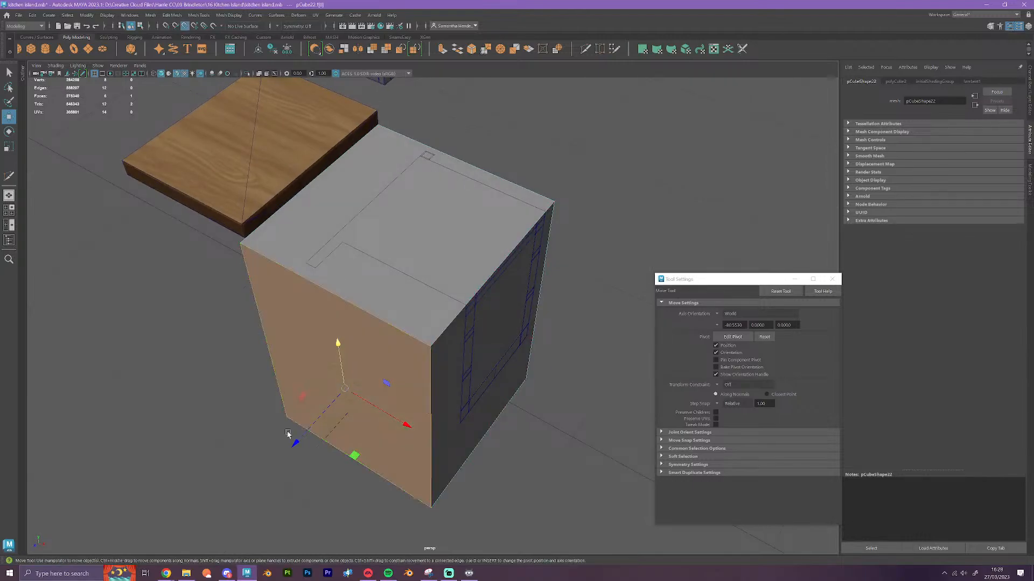
pyautogui.moveTo(295, 441); pyautogui.dragTo(460, 338)
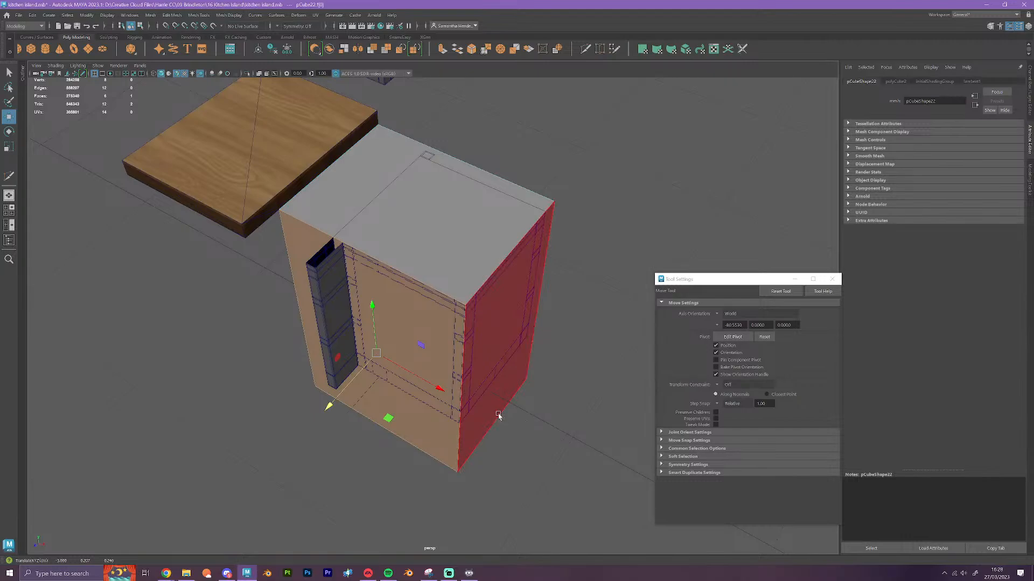
# Move the cube's side face nearest the wooden worktop inward and vertex-snap it to the narrow cabinet's corner post
pyautogui.keyDown('alt'); pyautogui.moveTo(405, 426); pyautogui.dragTo(454, 427); pyautogui.keyUp('alt')
pyautogui.click(386, 432)
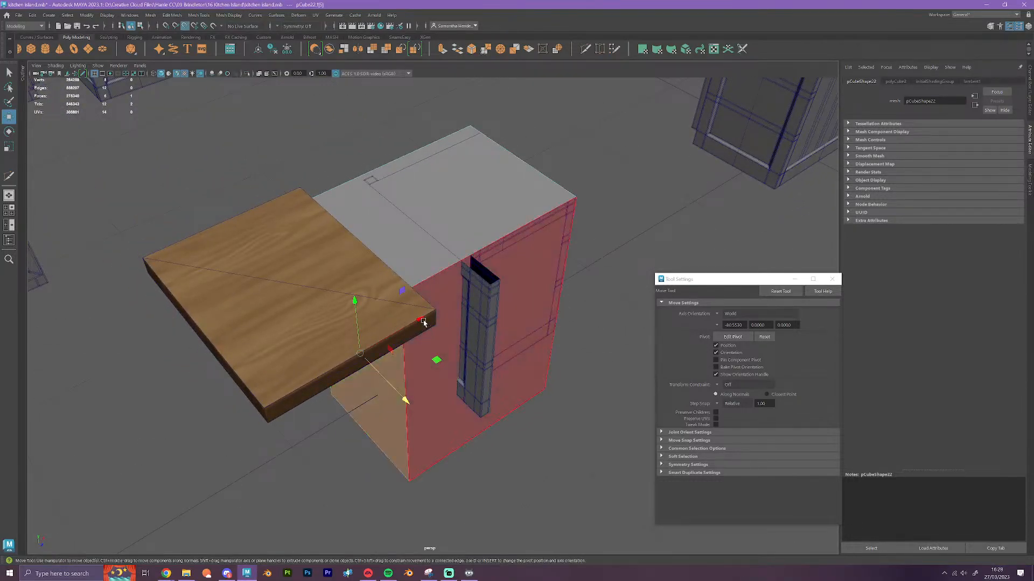
pyautogui.press('v')
pyautogui.moveTo(421, 320); pyautogui.dragTo(475, 401)
pyautogui.keyDown('alt'); pyautogui.moveTo(445, 450); pyautogui.dragTo(541, 450); pyautogui.keyUp('alt')
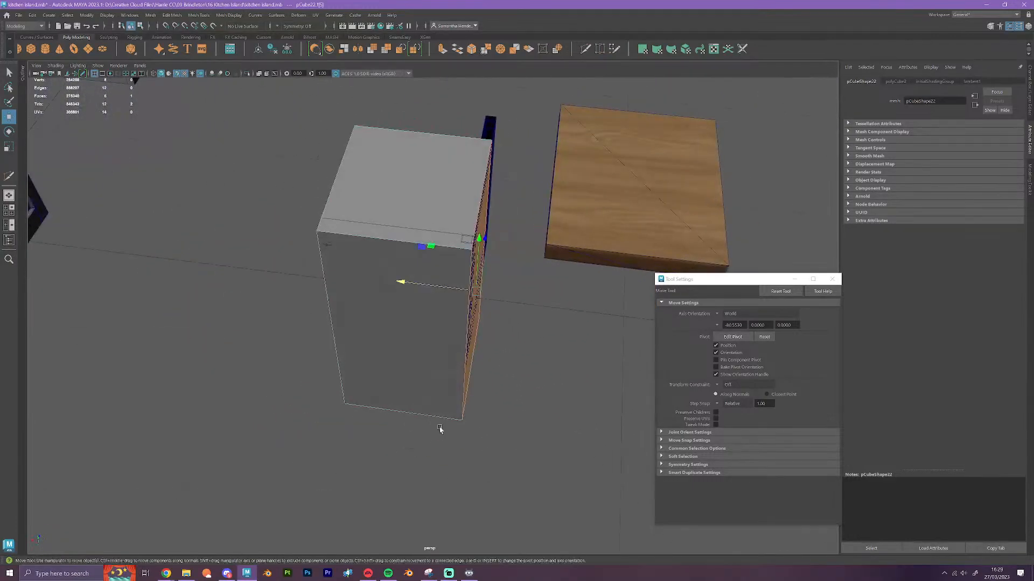
# Move the cube's door-side face back and snap it flush with the cabinet frame behind the door
pyautogui.keyDown('alt'); pyautogui.moveTo(440, 429); pyautogui.dragTo(439, 445); pyautogui.keyUp('alt')
pyautogui.click(473, 386)
pyautogui.press('f')
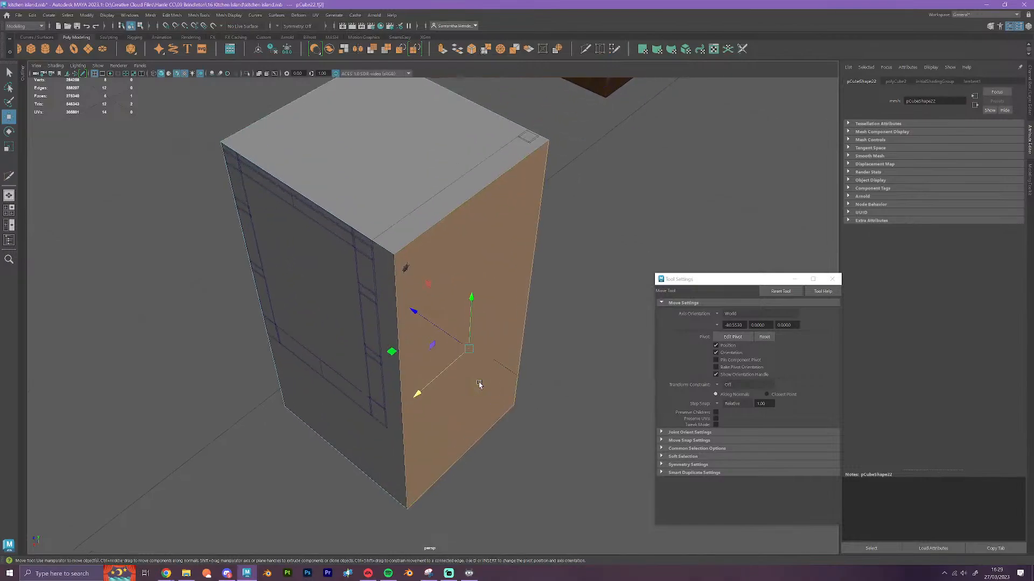
pyautogui.moveTo(464, 347); pyautogui.dragTo(386, 236)
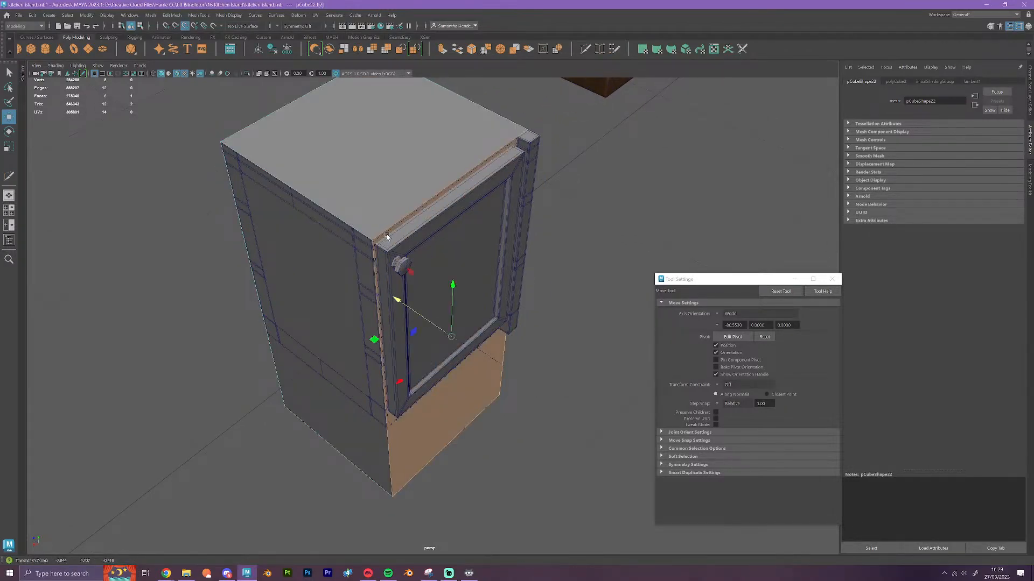
# Raise the cube's bottom face to the underside of the narrow cabinet
pyautogui.scroll(-3, 389, 242)
pyautogui.keyDown('alt'); pyautogui.moveTo(458, 501); pyautogui.dragTo(489, 428); pyautogui.keyUp('alt')
pyautogui.click(399, 414)
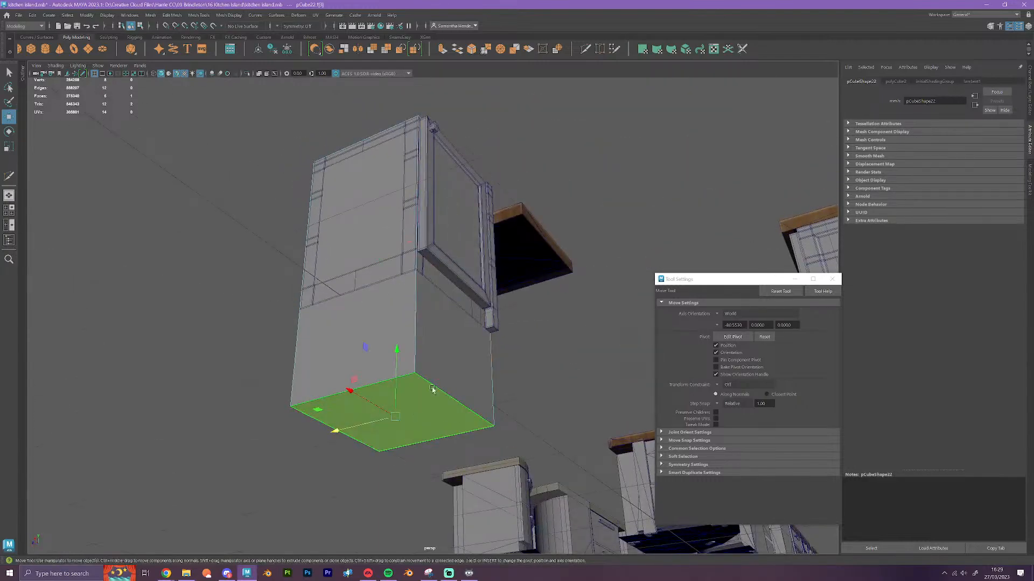
pyautogui.moveTo(397, 363); pyautogui.dragTo(394, 319)
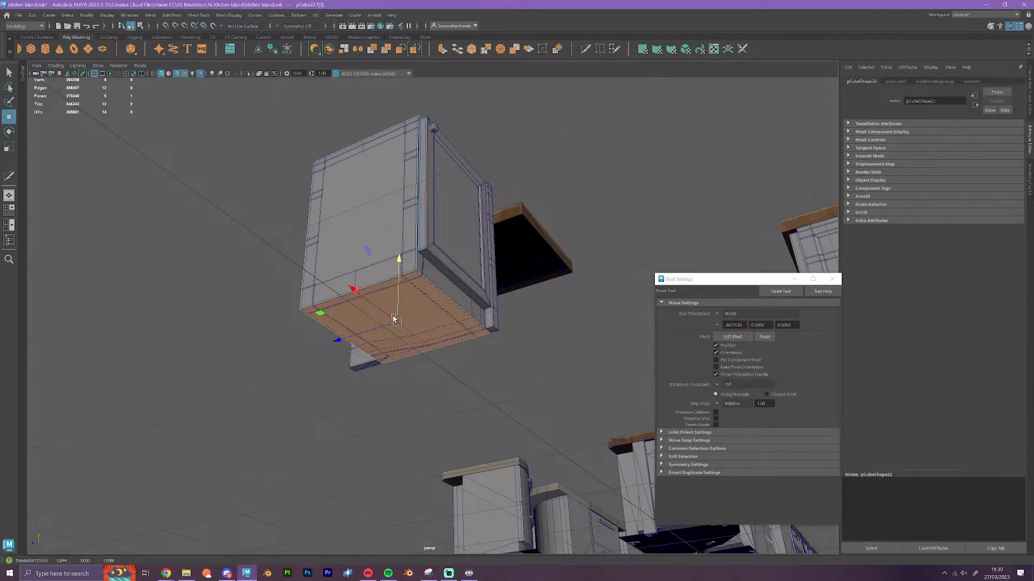
# Insert a vertical edge loop around the cube with Multi-Cut, close to the front corner post
pyautogui.keyDown('alt'); pyautogui.moveTo(394, 320); pyautogui.dragTo(474, 416); pyautogui.keyUp('alt')
pyautogui.scroll(3, 505, 372)
pyautogui.keyDown('alt'); pyautogui.moveTo(530, 331); pyautogui.dragTo(531, 389); pyautogui.keyUp('alt')
pyautogui.click(586, 50)
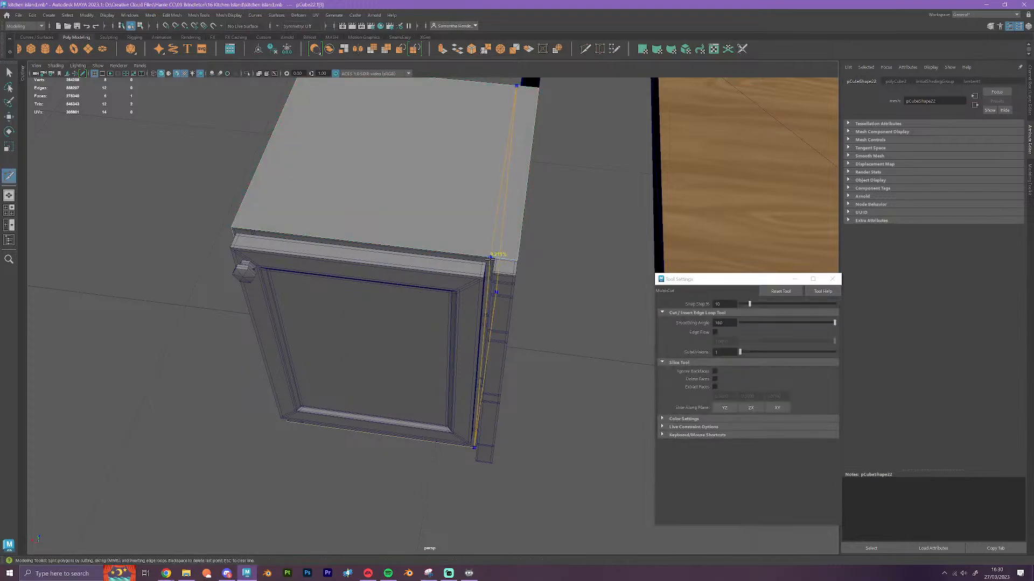
pyautogui.keyDown('ctrl'); pyautogui.click(490, 257); pyautogui.keyUp('ctrl')
# Select the new edge loop and snap it to the cabinet frame's corner beside the front post
pyautogui.press('w')
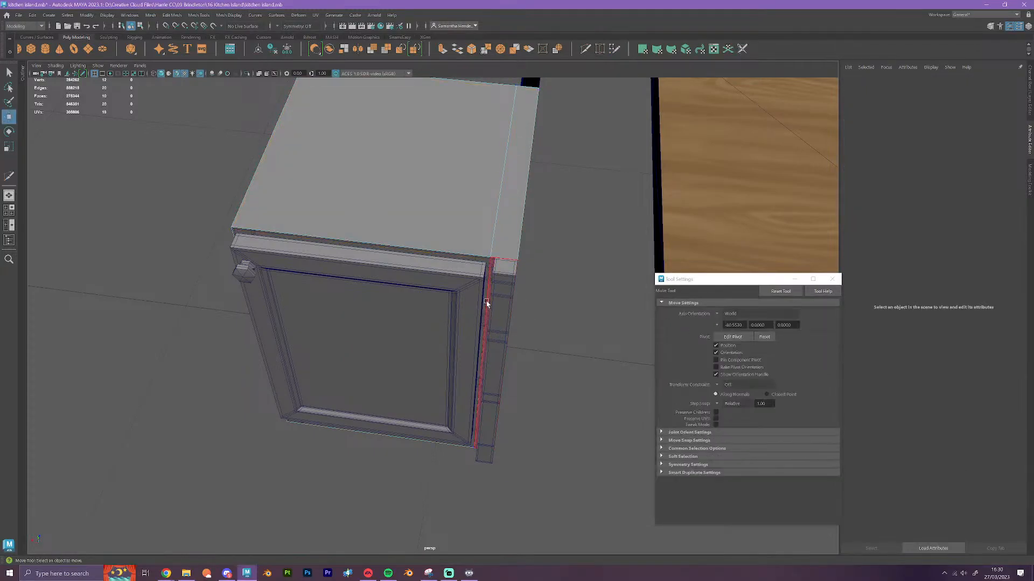
pyautogui.moveTo(489, 271); pyautogui.dragTo(493, 240, button='right')
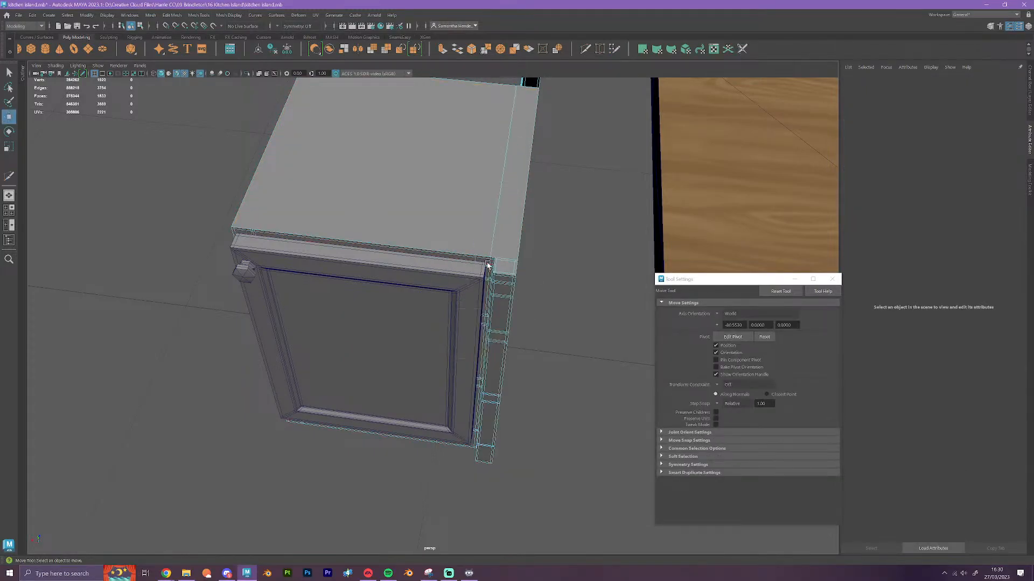
pyautogui.doubleClick(493, 242)
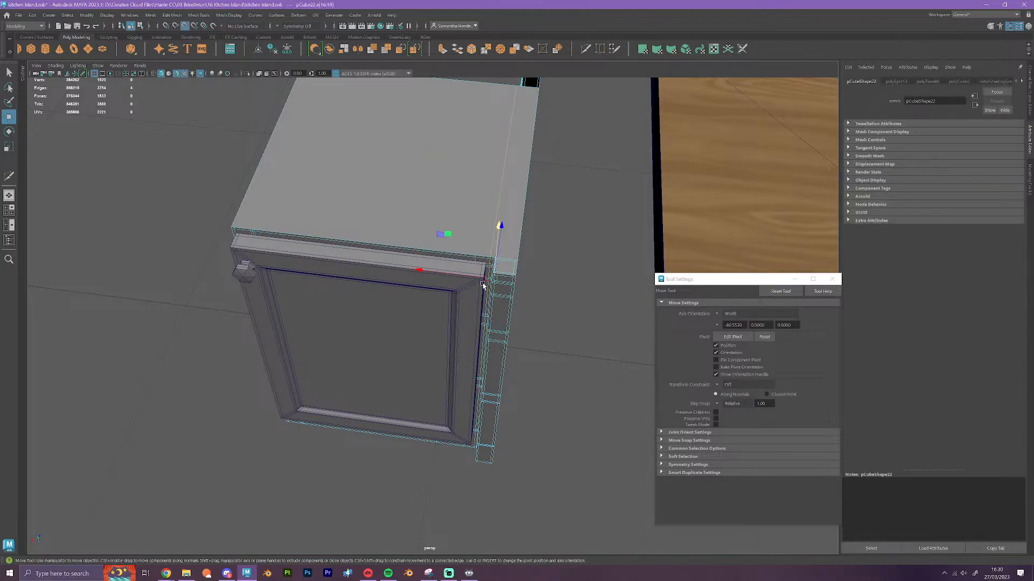
pyautogui.moveTo(483, 280); pyautogui.dragTo(495, 259)
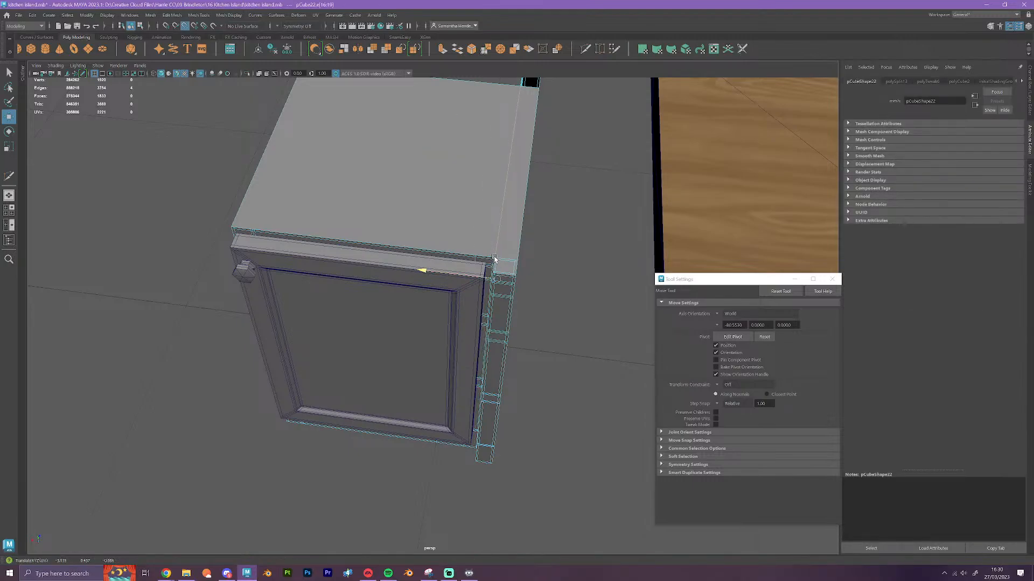
pyautogui.scroll(5, 606, 228)
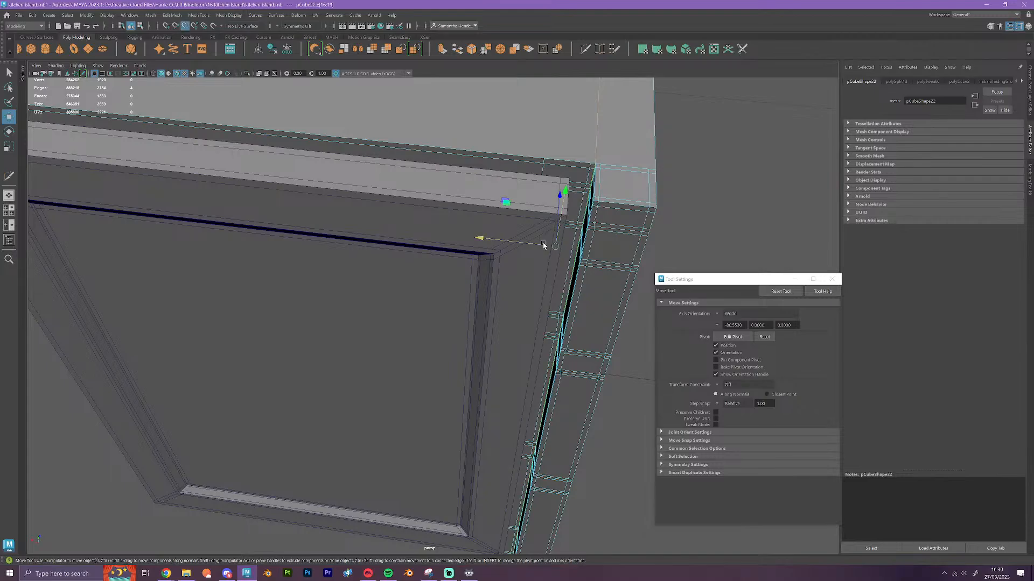
pyautogui.moveTo(542, 244); pyautogui.dragTo(595, 165)
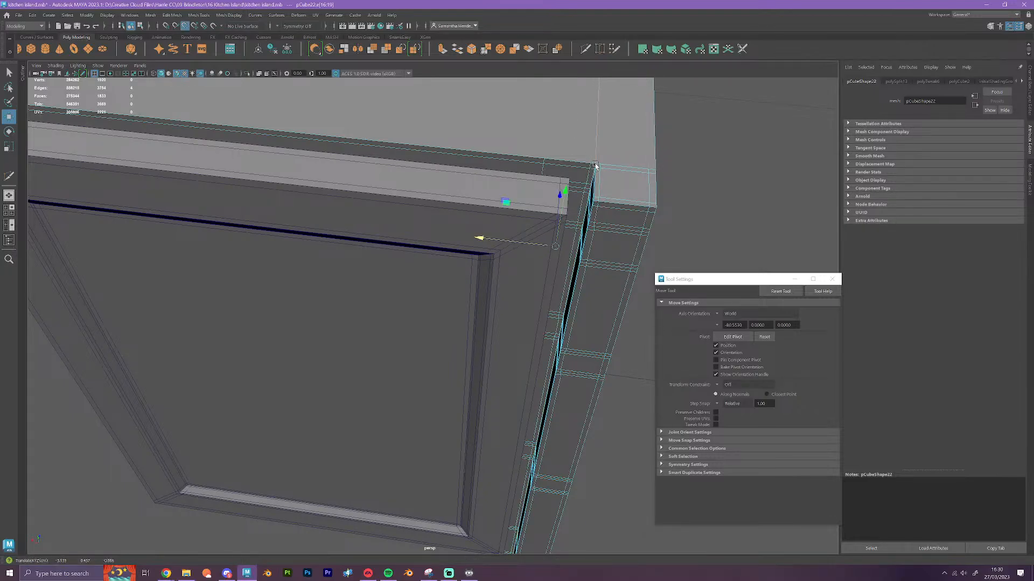
# Insert a second vertical edge loop around the cube with Multi-Cut, near the panelled side on the knob end
pyautogui.scroll(-5, 596, 170)
pyautogui.keyDown('alt'); pyautogui.moveTo(520, 362); pyautogui.dragTo(559, 330); pyautogui.keyUp('alt')
pyautogui.keyDown('alt'); pyautogui.moveTo(566, 232); pyautogui.dragTo(584, 306, button='middle'); pyautogui.keyUp('alt')
pyautogui.click(586, 50)
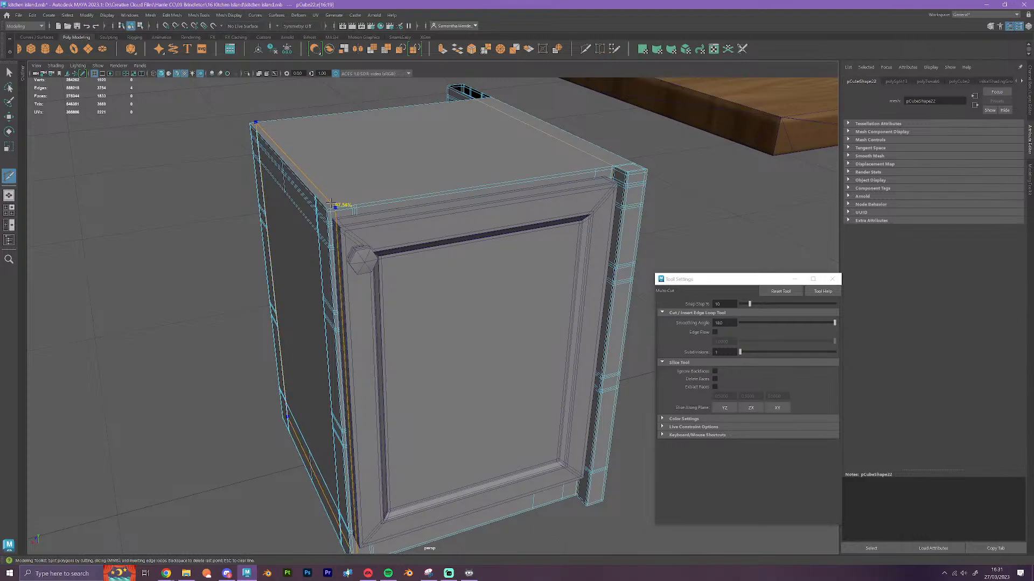
pyautogui.keyDown('ctrl'); pyautogui.click(331, 204); pyautogui.keyUp('ctrl')
# Select the knob-end edge loop on the cube and snap it to the adjacent vertical edge of the cabinet frame
pyautogui.press('w')
pyautogui.moveTo(351, 163); pyautogui.dragTo(387, 153, button='right')
pyautogui.click(440, 167)
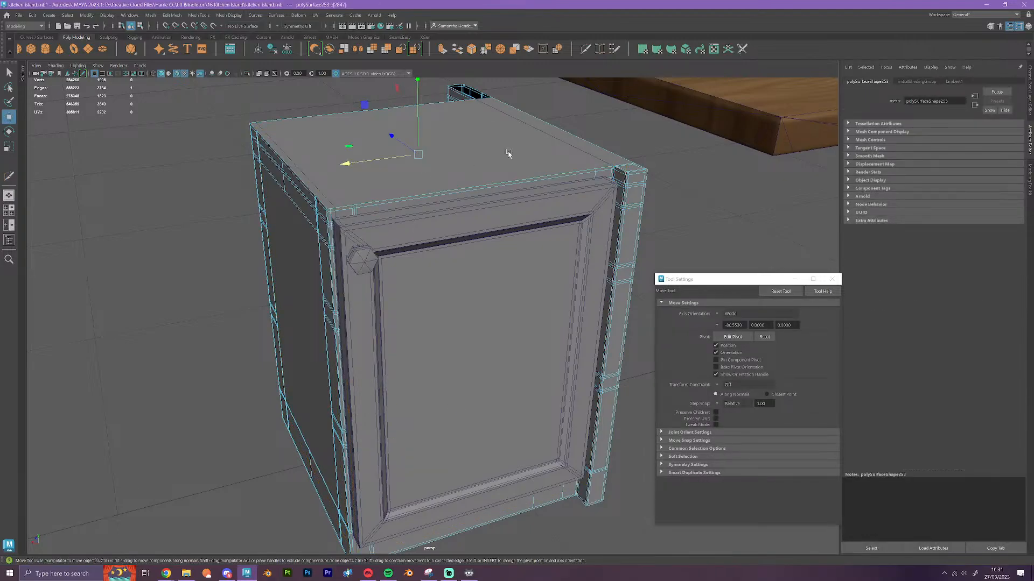
pyautogui.moveTo(498, 189); pyautogui.dragTo(537, 176, button='right')
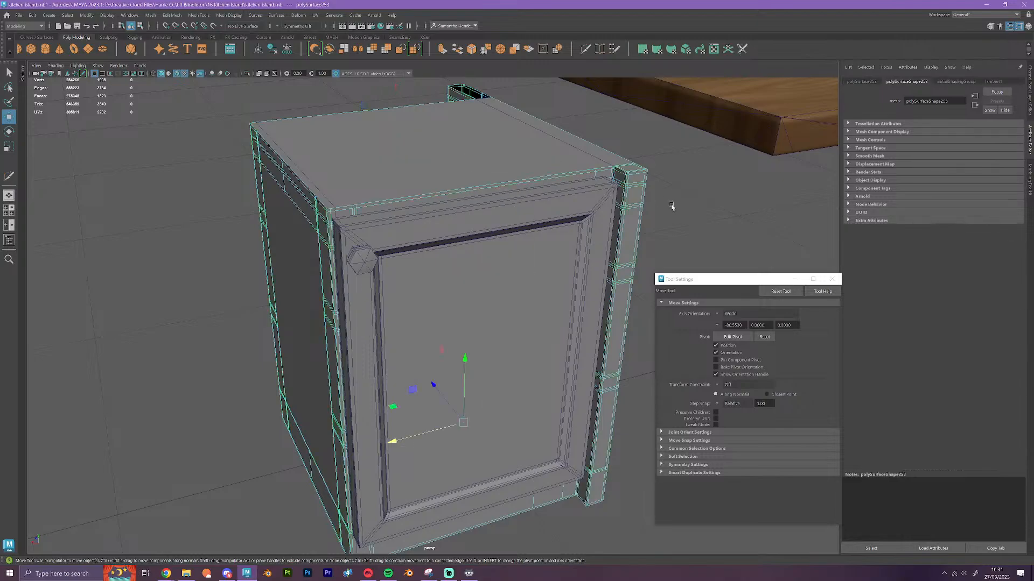
pyautogui.click(721, 215)
pyautogui.click(392, 162)
pyautogui.moveTo(393, 162); pyautogui.dragTo(391, 133, button='right')
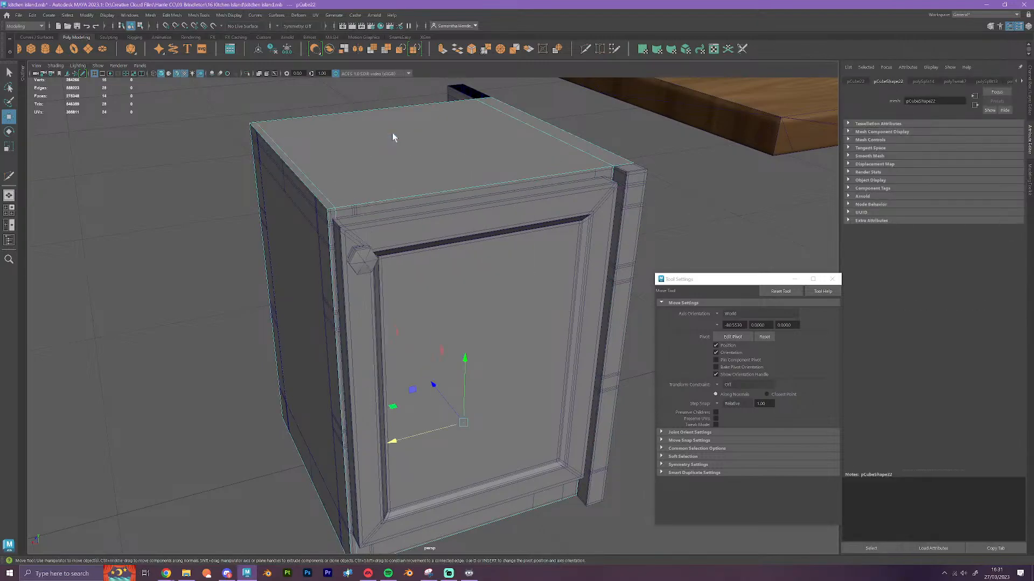
pyautogui.doubleClick(319, 176)
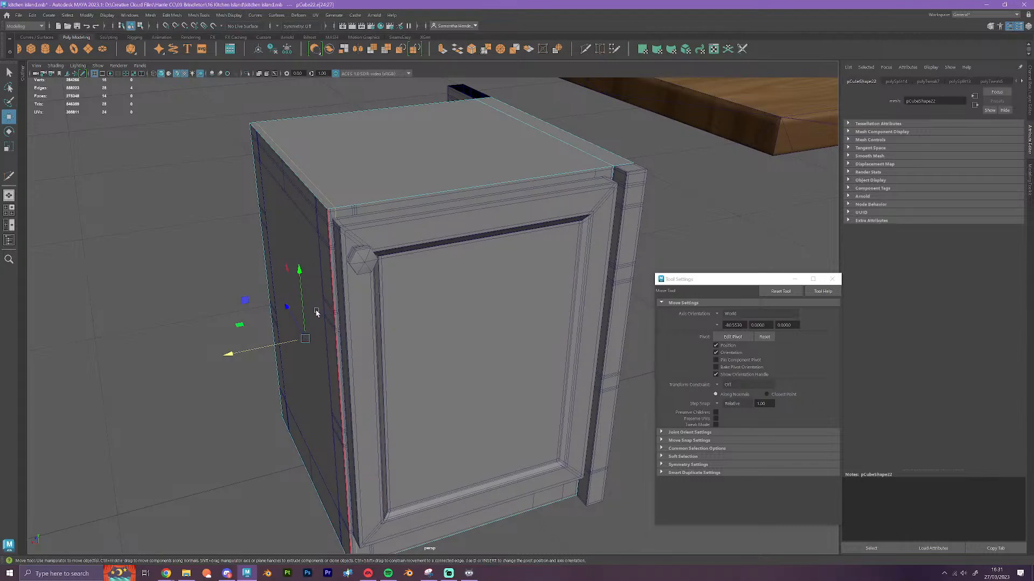
pyautogui.press('v')
pyautogui.moveTo(261, 351); pyautogui.dragTo(333, 221)
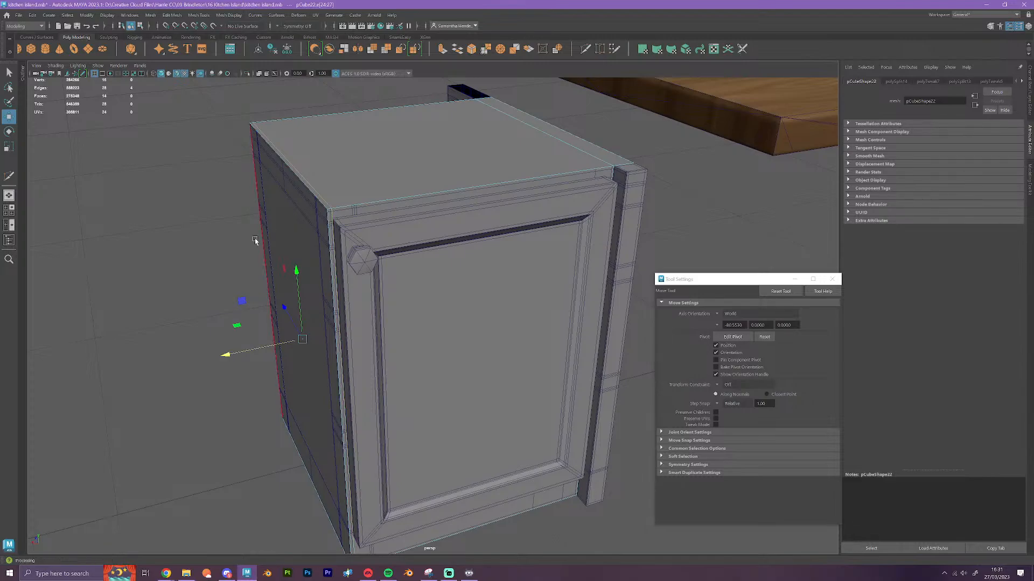
# Insert a third vertical edge loop around the cube with Multi-Cut, just beside the loop at the front post
pyautogui.keyDown('alt'); pyautogui.moveTo(570, 359); pyautogui.dragTo(549, 362); pyautogui.keyUp('alt')
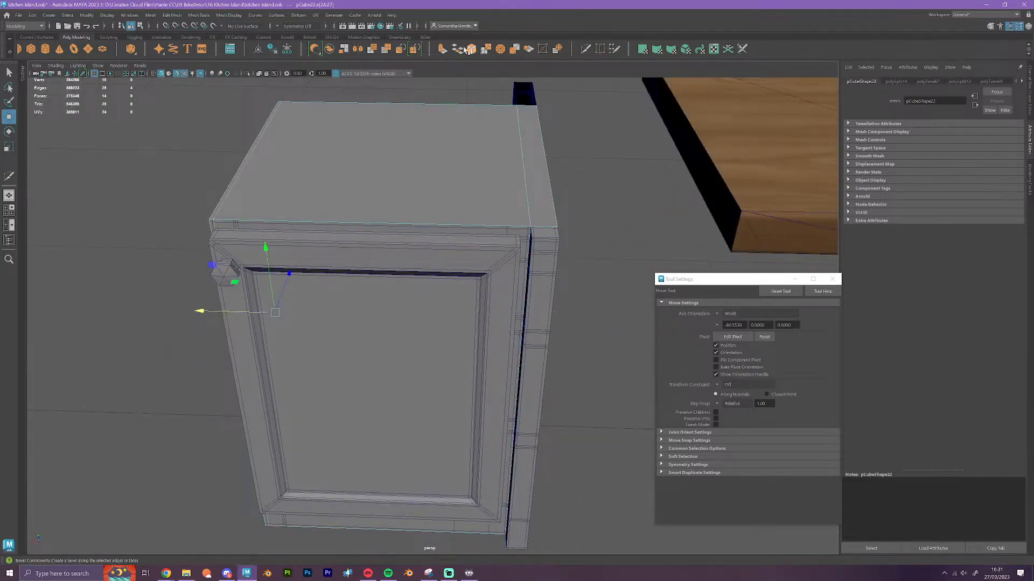
pyautogui.click(585, 49)
pyautogui.keyDown('ctrl'); pyautogui.click(522, 221); pyautogui.keyUp('ctrl')
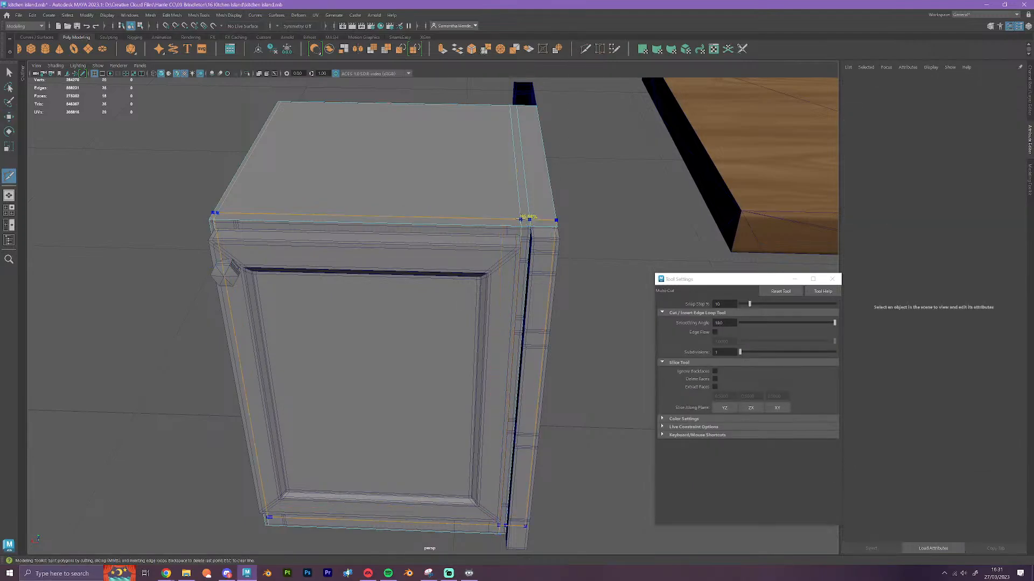
# Select the third edge loop and snap it to the frame edge in the gap between door and post
pyautogui.press('w')
pyautogui.doubleClick(514, 167)
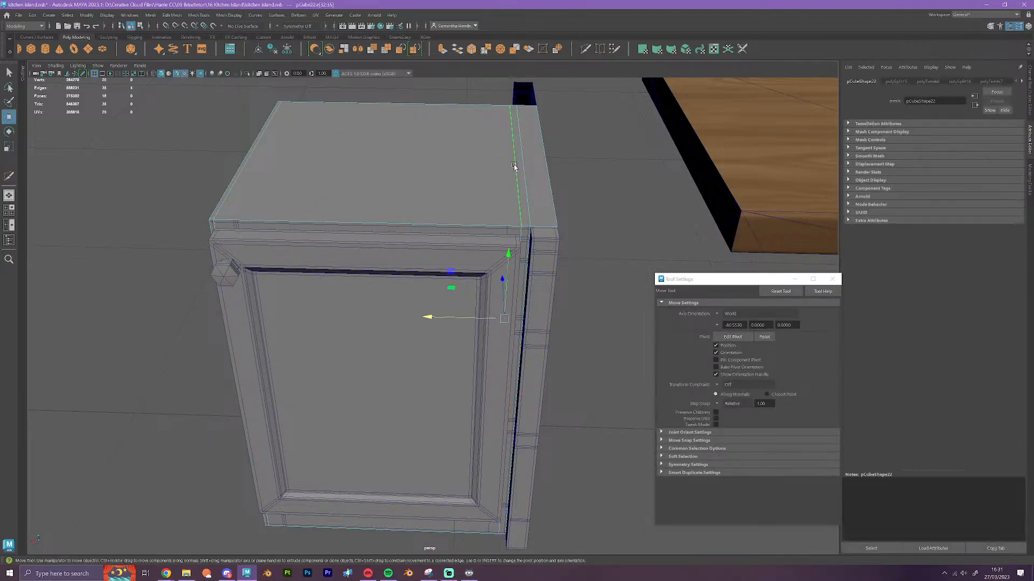
pyautogui.scroll(2, 478, 288)
pyautogui.keyDown('alt'); pyautogui.moveTo(485, 304); pyautogui.dragTo(473, 308); pyautogui.keyUp('alt')
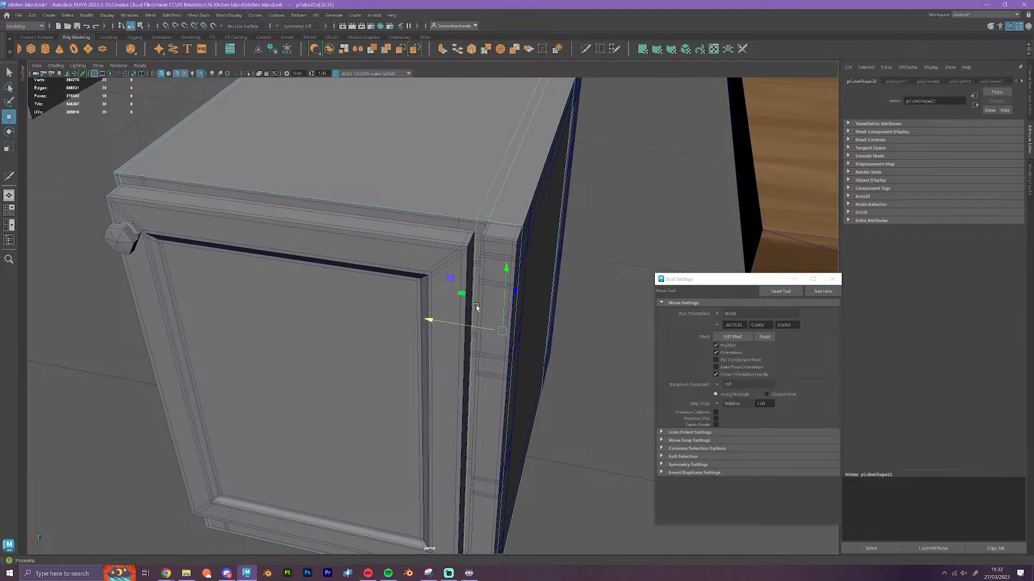
pyautogui.press('v')
pyautogui.moveTo(488, 329); pyautogui.dragTo(475, 234)
# Extrude the narrow strip face at the cube's rear corner and snap it out to the depth of the rear post
pyautogui.scroll(-4, 503, 300)
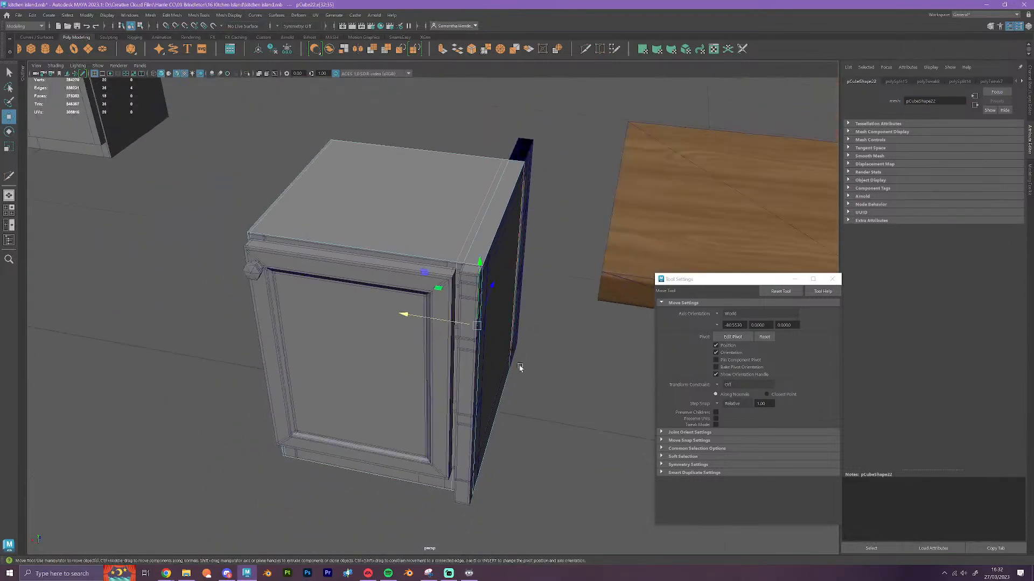
pyautogui.keyDown('alt'); pyautogui.moveTo(518, 402); pyautogui.dragTo(551, 401); pyautogui.keyUp('alt')
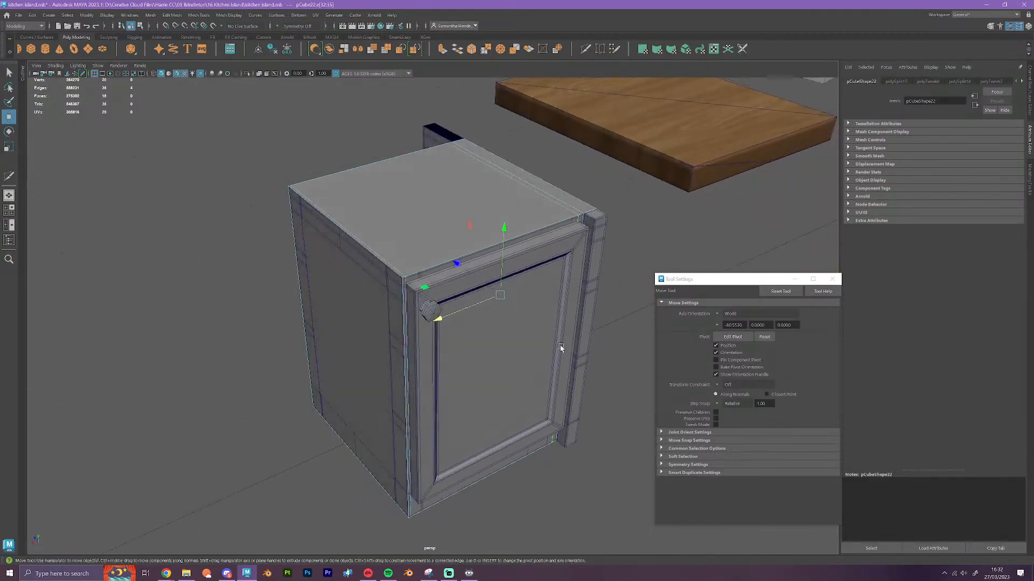
pyautogui.scroll(3, 560, 349)
pyautogui.keyDown('alt'); pyautogui.moveTo(444, 371); pyautogui.dragTo(590, 386); pyautogui.keyUp('alt')
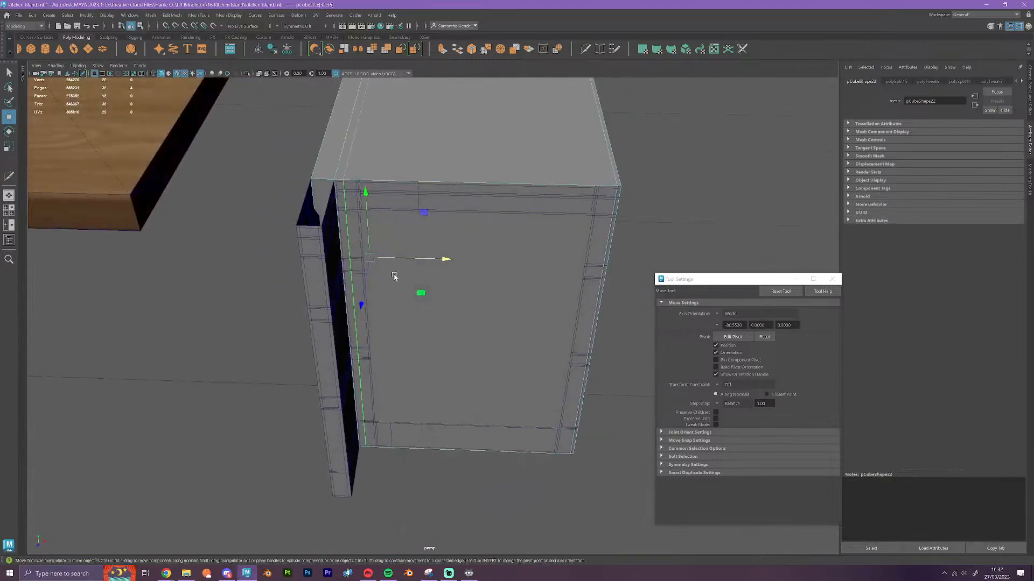
pyautogui.moveTo(323, 185); pyautogui.dragTo(324, 208, button='right')
pyautogui.click(324, 194)
pyautogui.keyDown('alt'); pyautogui.moveTo(359, 283); pyautogui.dragTo(391, 284); pyautogui.keyUp('alt')
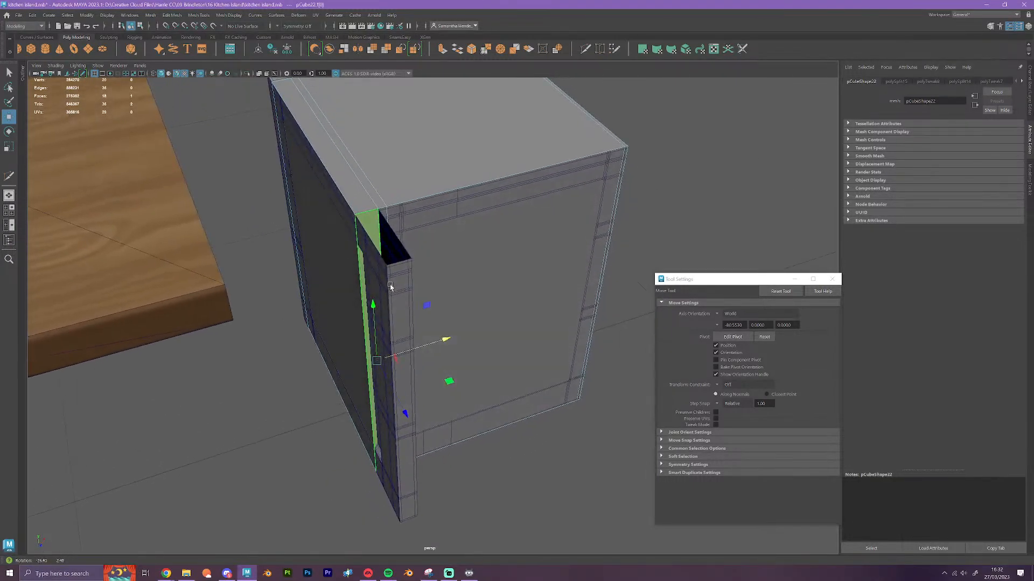
pyautogui.click(443, 50)
pyautogui.press('w')
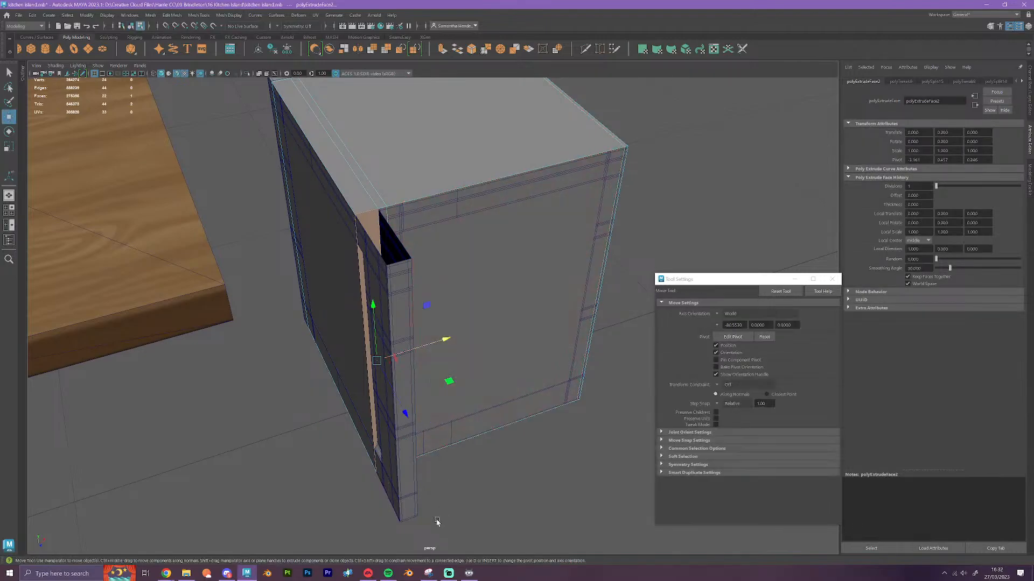
pyautogui.press('v')
pyautogui.moveTo(404, 414); pyautogui.dragTo(485, 373)
# Extrude the narrow strip face at the cube's front corner and snap it flush with the front post's outer face
pyautogui.click(473, 342)
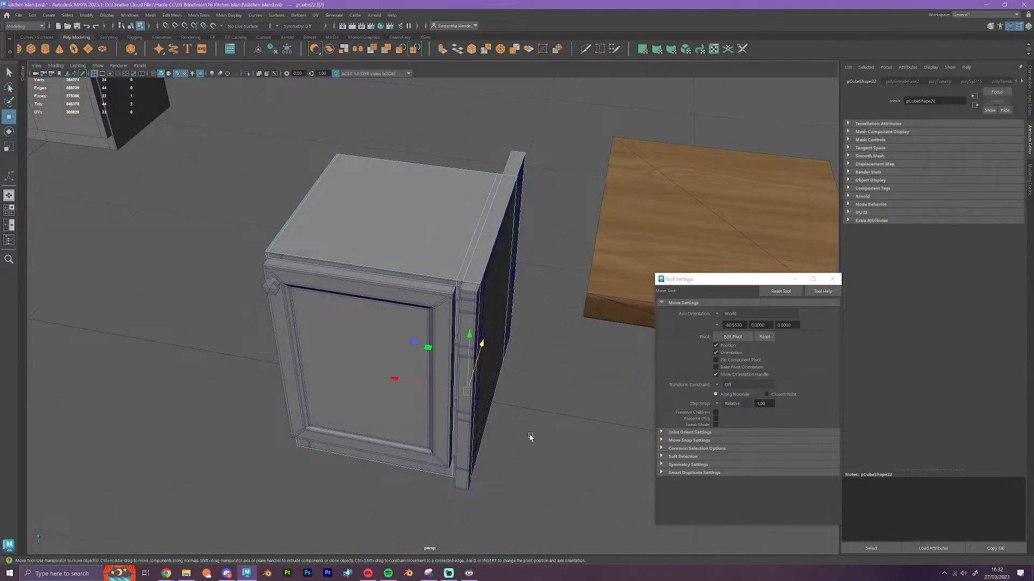
pyautogui.keyDown('alt'); pyautogui.moveTo(531, 438); pyautogui.dragTo(584, 318); pyautogui.keyUp('alt')
pyautogui.keyDown('alt'); pyautogui.moveTo(584, 318); pyautogui.dragTo(464, 333, button='middle'); pyautogui.keyUp('alt')
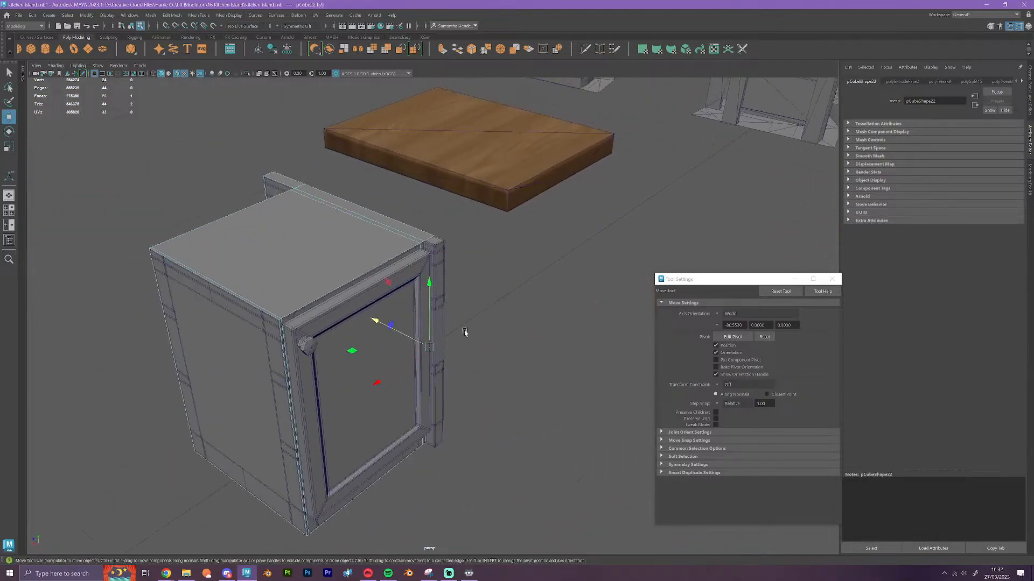
pyautogui.click(442, 48)
pyautogui.press('w')
pyautogui.press('v')
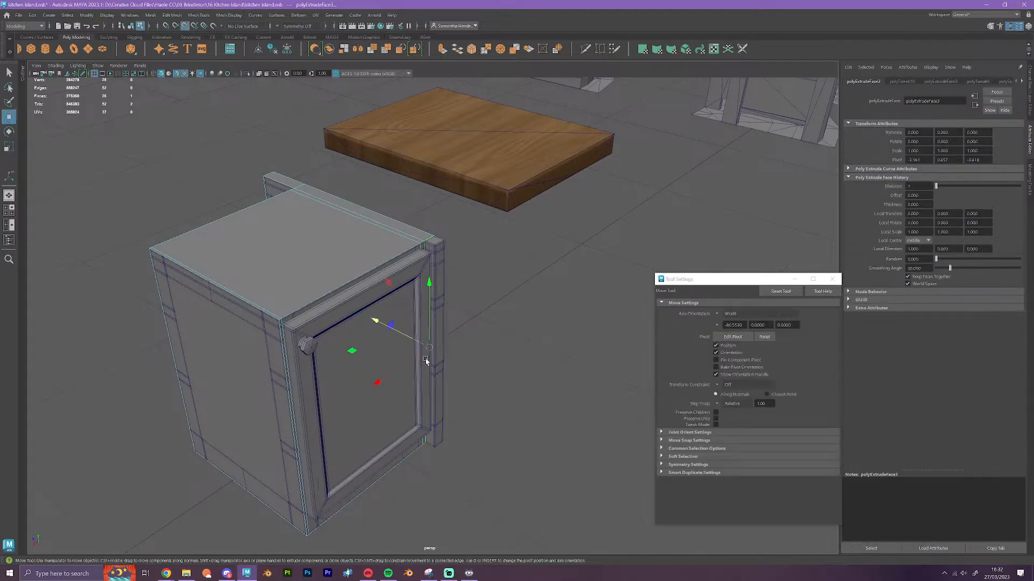
pyautogui.moveTo(413, 341); pyautogui.dragTo(458, 408)
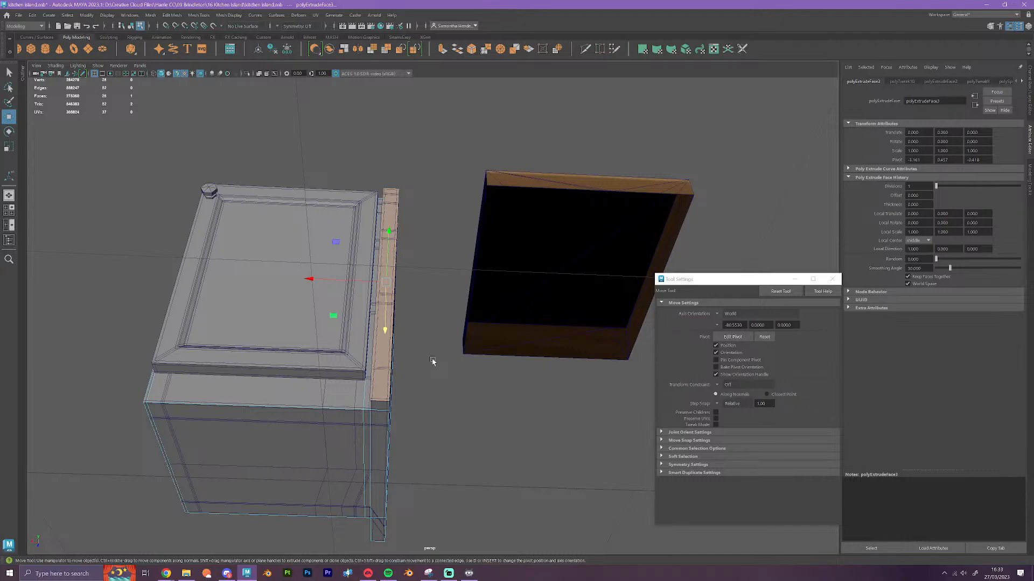
# Insert a horizontal edge loop around the cube with Multi-Cut, near the top edge of the cabinet door
pyautogui.keyDown('alt'); pyautogui.moveTo(445, 376); pyautogui.dragTo(443, 402); pyautogui.keyUp('alt')
pyautogui.keyDown('alt'); pyautogui.moveTo(443, 401); pyautogui.dragTo(584, 359, button='middle'); pyautogui.keyUp('alt')
pyautogui.scroll(4, 582, 363)
pyautogui.keyDown('alt'); pyautogui.moveTo(576, 371); pyautogui.dragTo(592, 339); pyautogui.keyUp('alt')
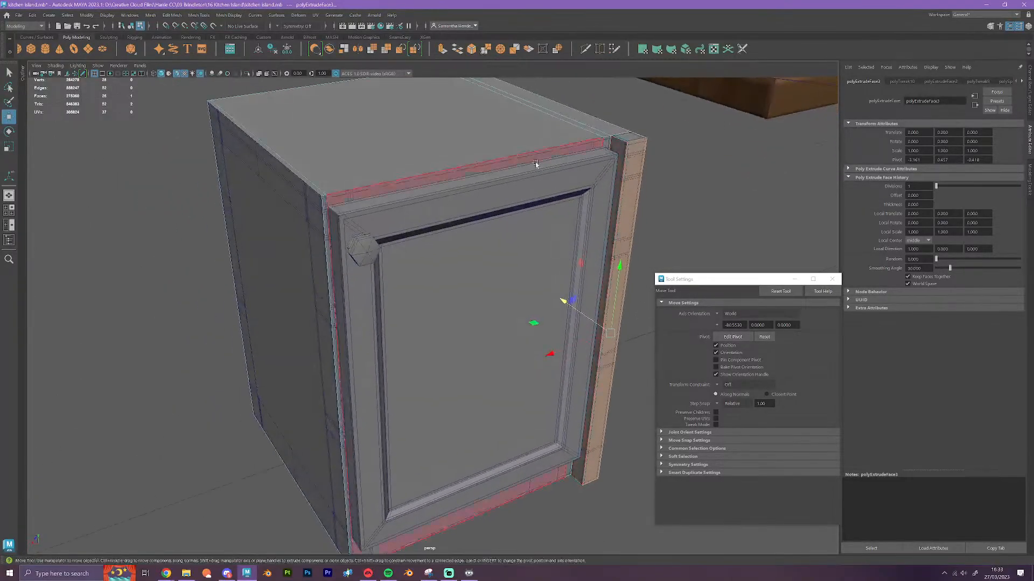
pyautogui.click(585, 48)
pyautogui.scroll(5, 354, 171)
pyautogui.click(249, 117)
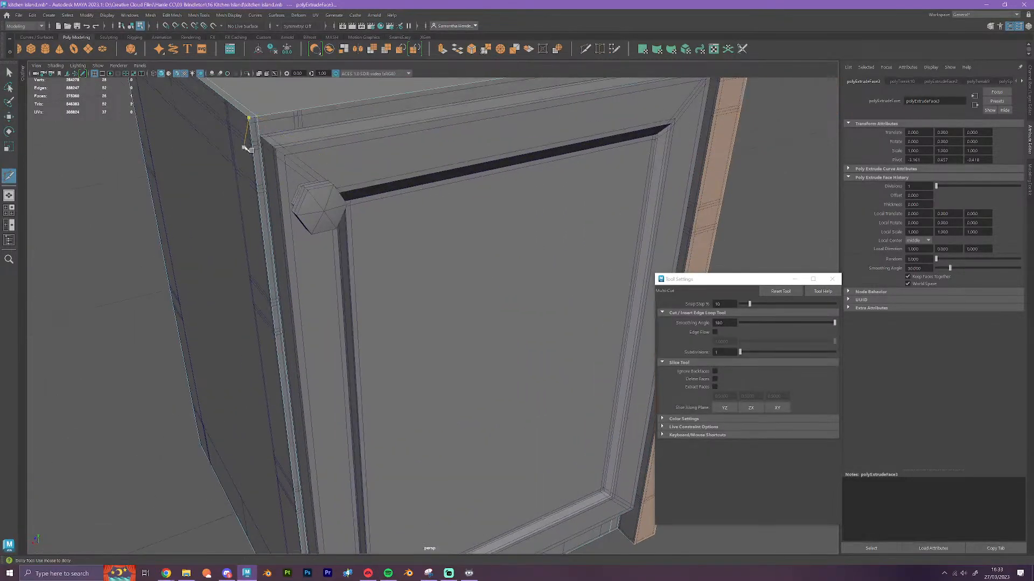
pyautogui.keyDown('ctrl'); pyautogui.click(255, 130); pyautogui.keyUp('ctrl')
# Insert a second horizontal edge loop around the cube, near the bottom edge of the door
pyautogui.keyDown('alt'); pyautogui.moveTo(325, 344); pyautogui.dragTo(323, 286); pyautogui.keyUp('alt')
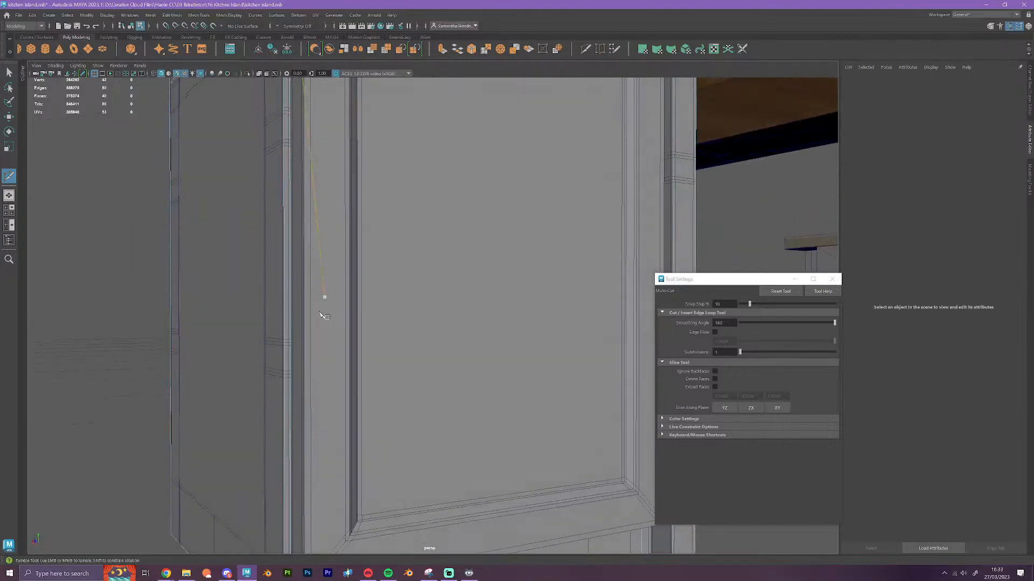
pyautogui.keyDown('alt'); pyautogui.moveTo(321, 315); pyautogui.dragTo(337, 70, button='middle'); pyautogui.keyUp('alt')
pyautogui.scroll(3, 315, 286)
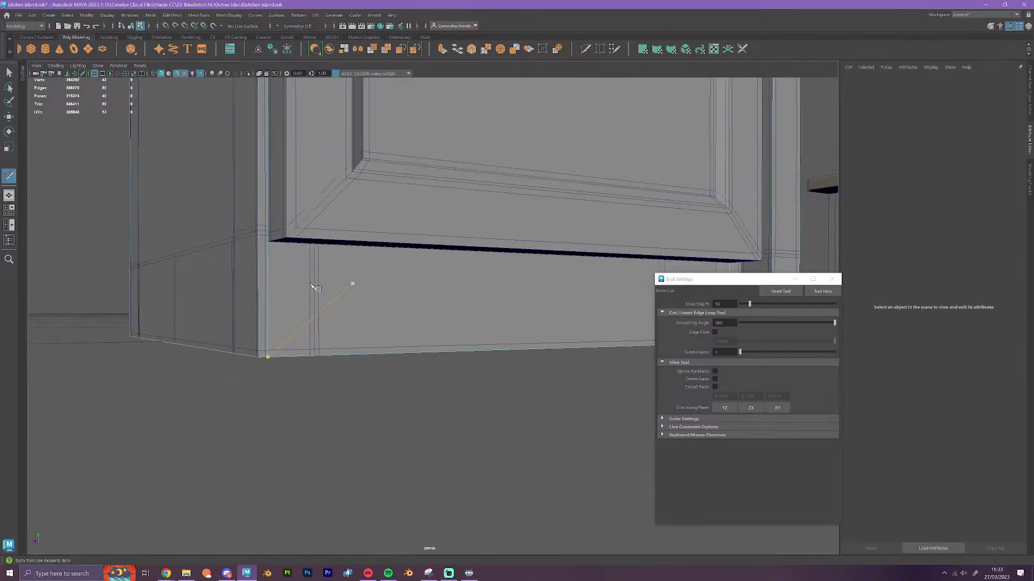
pyautogui.keyDown('ctrl'); pyautogui.click(255, 245); pyautogui.keyUp('ctrl')
# Select the lower horizontal edge loop and snap it vertically to the door's bottom edge
pyautogui.press('w')
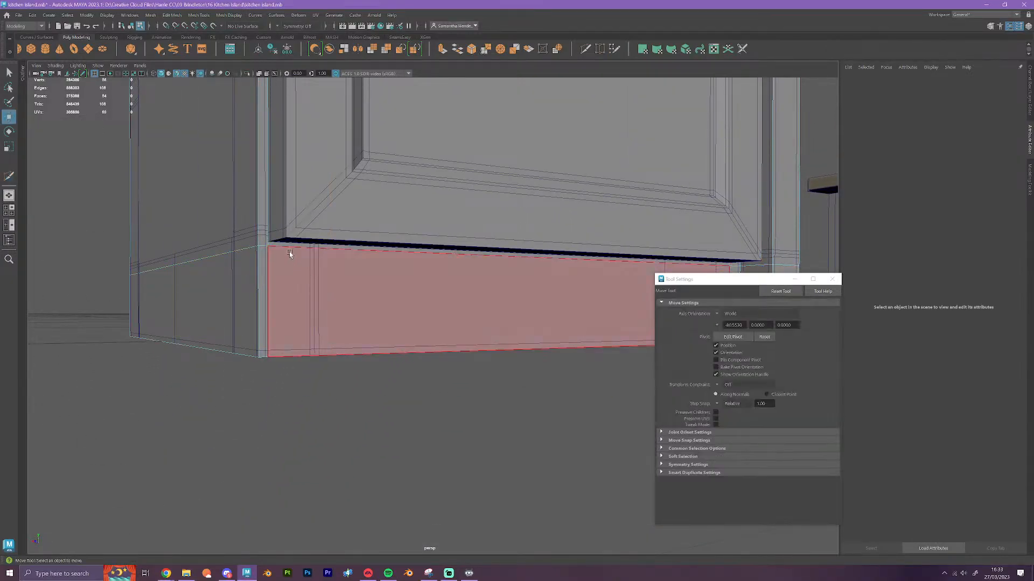
pyautogui.moveTo(285, 249); pyautogui.dragTo(285, 228, button='right')
pyautogui.doubleClick(276, 250)
pyautogui.keyDown('alt'); pyautogui.moveTo(276, 249); pyautogui.dragTo(352, 322); pyautogui.keyUp('alt')
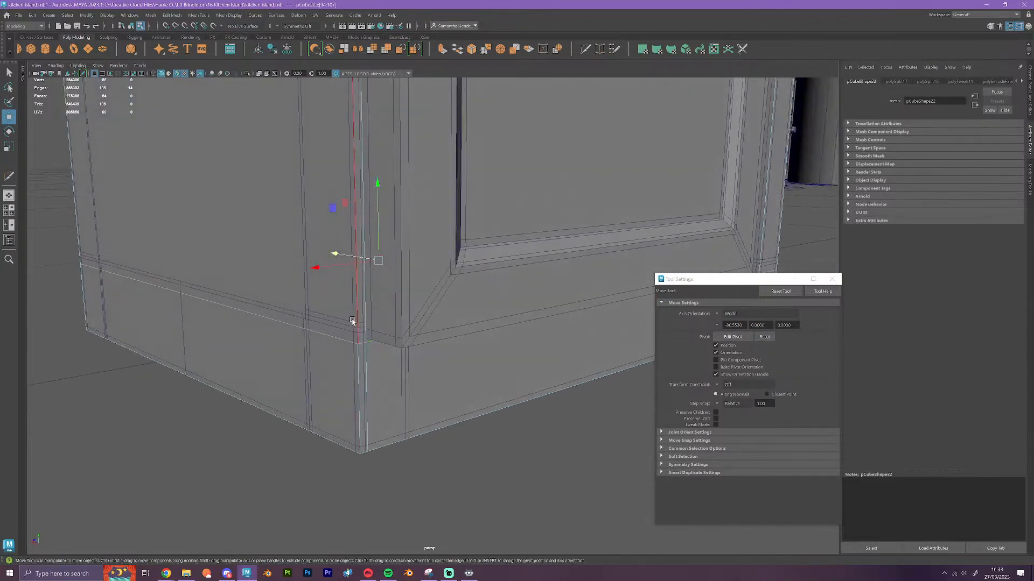
pyautogui.press('v')
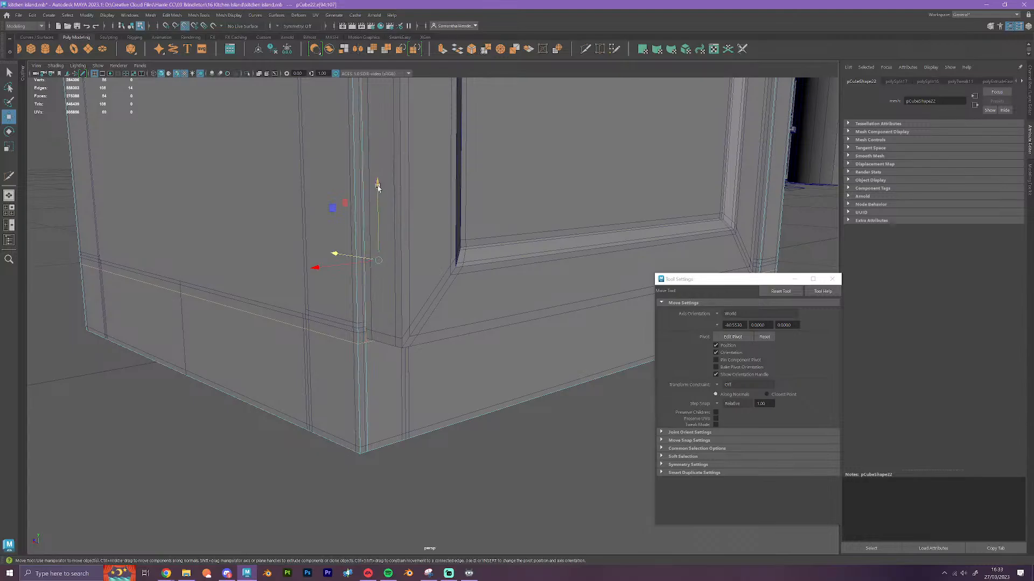
pyautogui.moveTo(376, 184); pyautogui.dragTo(366, 337)
pyautogui.scroll(-3, 456, 357)
# Select the upper horizontal edge loop and snap it vertically to the door's top edge
pyautogui.keyDown('alt'); pyautogui.moveTo(498, 203); pyautogui.dragTo(474, 453, button='middle'); pyautogui.keyUp('alt')
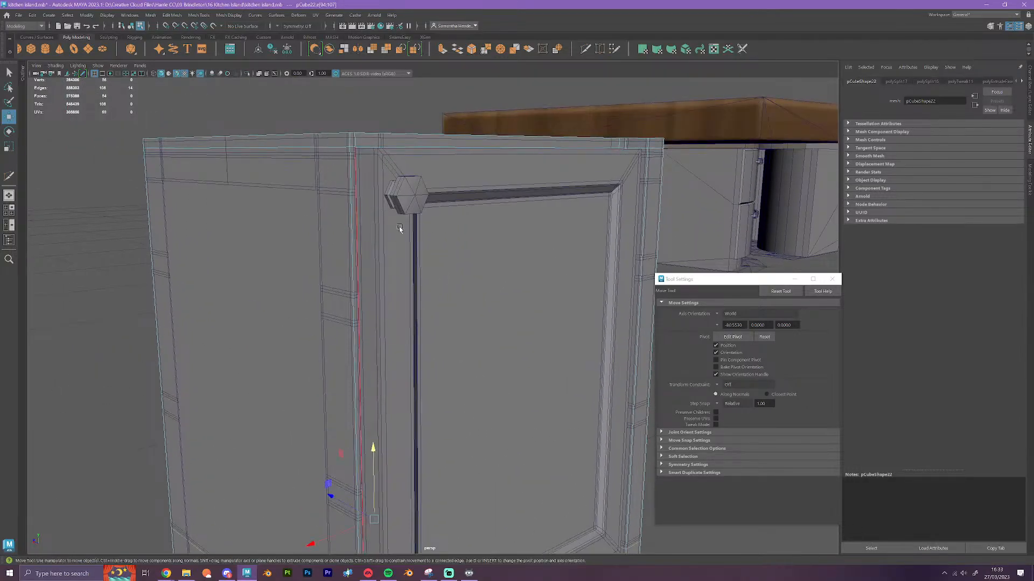
pyautogui.keyDown('alt'); pyautogui.moveTo(399, 228); pyautogui.dragTo(397, 241); pyautogui.keyUp('alt')
pyautogui.scroll(2, 415, 304)
pyautogui.click(318, 302)
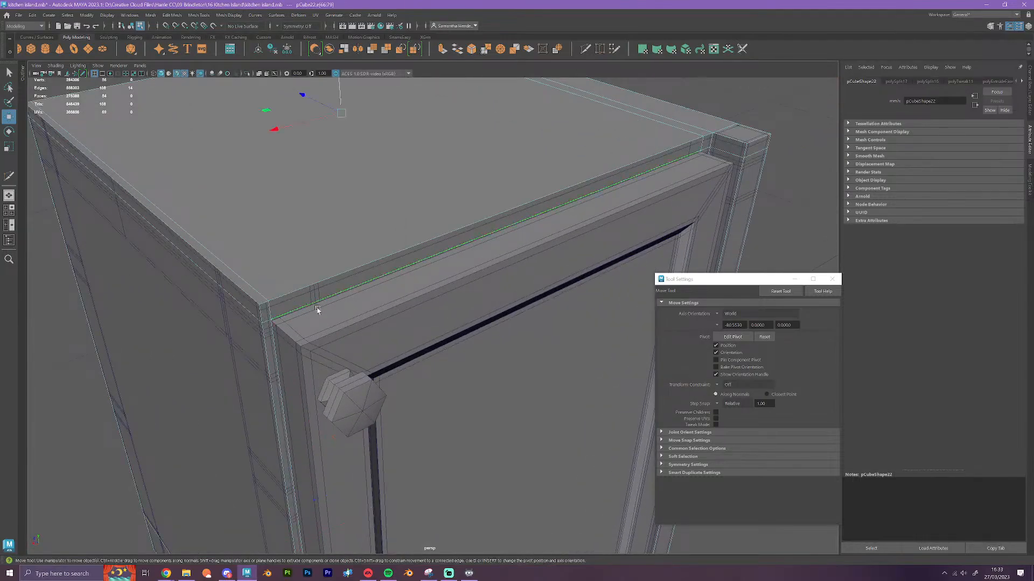
pyautogui.press('v')
pyautogui.moveTo(339, 89); pyautogui.dragTo(292, 285)
# Extrude the cube's large front face behind the door and snap it out flush with the door's front surface
pyautogui.keyDown('alt'); pyautogui.moveTo(372, 328); pyautogui.dragTo(409, 358); pyautogui.keyUp('alt')
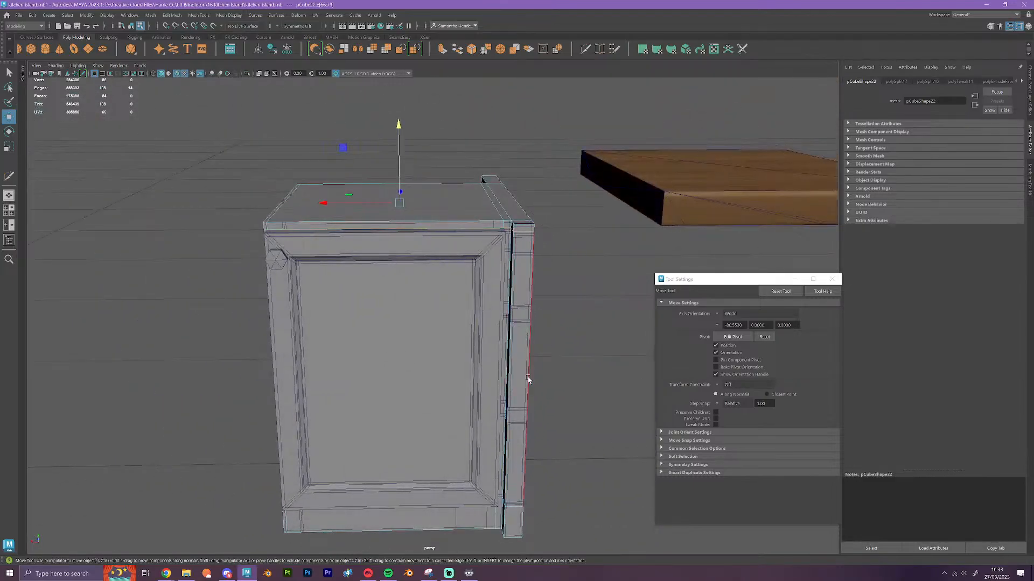
pyautogui.moveTo(527, 378); pyautogui.dragTo(531, 363, button='right')
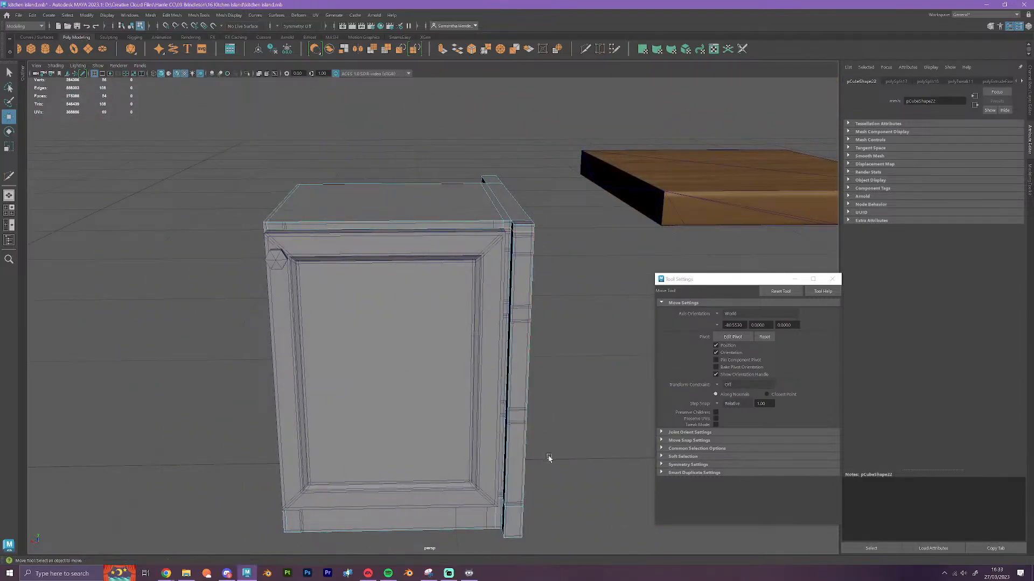
pyautogui.keyDown('alt'); pyautogui.moveTo(549, 456); pyautogui.dragTo(572, 448); pyautogui.keyUp('alt')
pyautogui.click(457, 351)
pyautogui.keyDown('alt'); pyautogui.moveTo(456, 351); pyautogui.dragTo(437, 331); pyautogui.keyUp('alt')
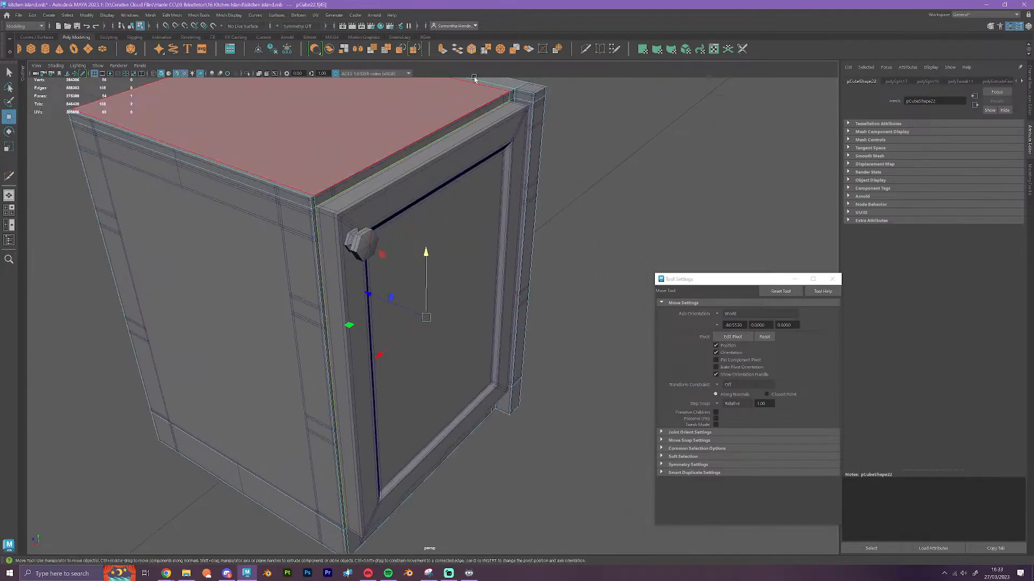
pyautogui.click(442, 50)
pyautogui.press('w')
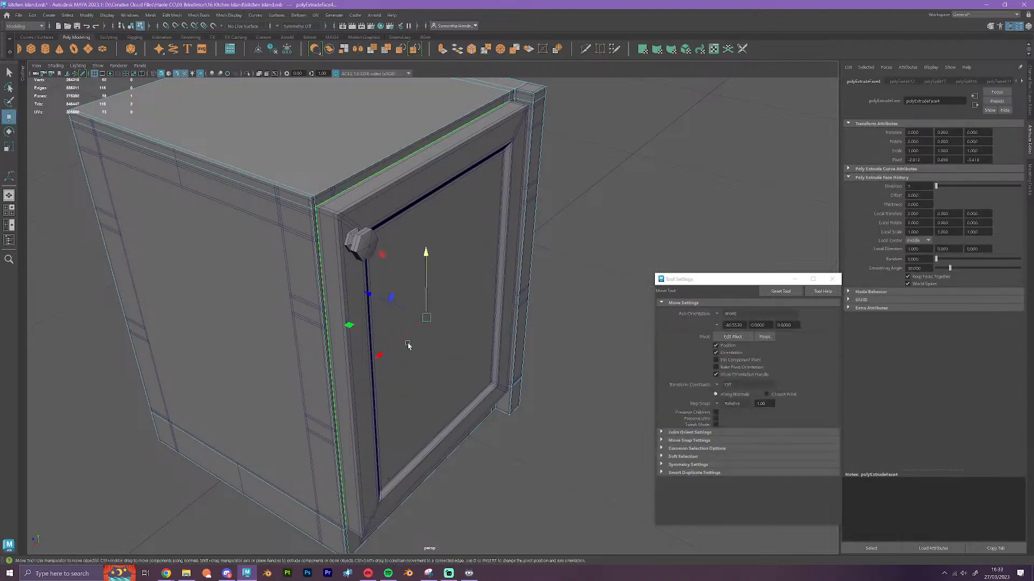
pyautogui.press('v')
pyautogui.moveTo(397, 306); pyautogui.dragTo(341, 218)
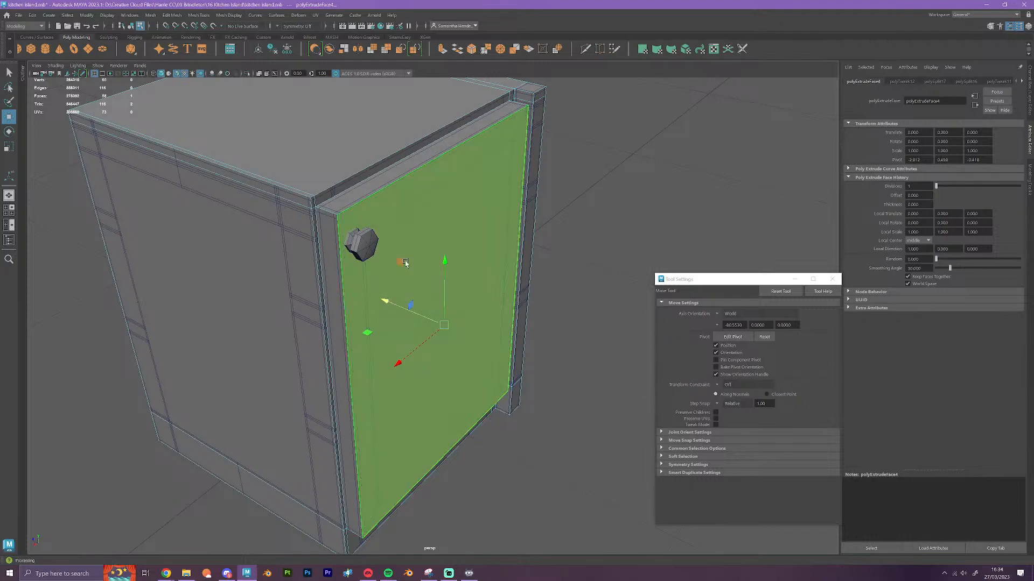
pyautogui.moveTo(406, 261); pyautogui.dragTo(452, 248, button='right')
pyautogui.keyDown('alt'); pyautogui.moveTo(566, 434); pyautogui.dragTo(411, 210); pyautogui.keyUp('alt')
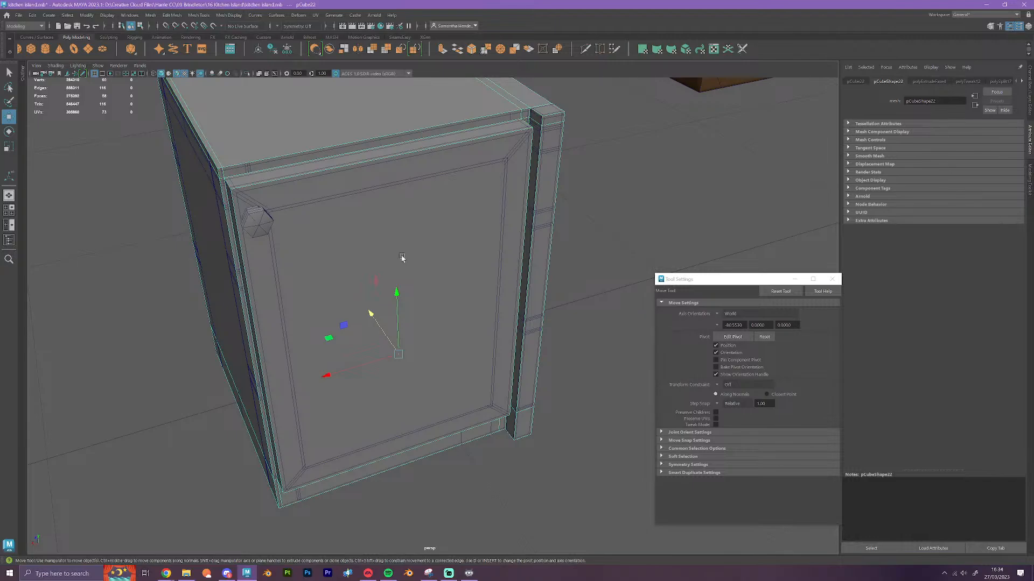
# Insert two vertical edge loops along the back panel's side frames and one horizontal edge loop along its top rail
pyautogui.keyDown('alt'); pyautogui.moveTo(489, 445); pyautogui.dragTo(444, 453); pyautogui.keyUp('alt')
pyautogui.scroll(3, 443, 451)
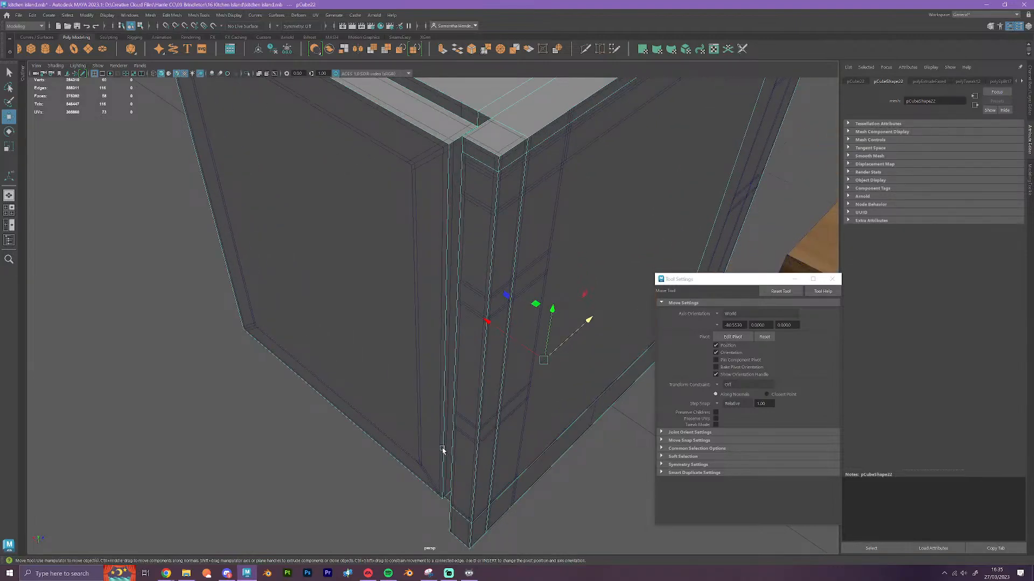
pyautogui.keyDown('alt'); pyautogui.moveTo(445, 415); pyautogui.dragTo(470, 422); pyautogui.keyUp('alt')
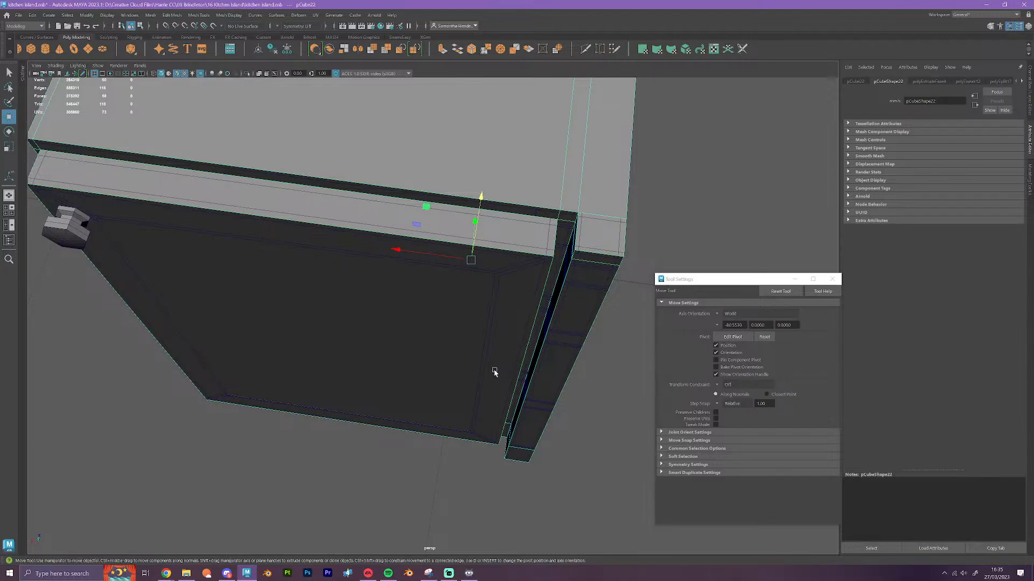
pyautogui.keyDown('alt'); pyautogui.moveTo(607, 293); pyautogui.dragTo(562, 327); pyautogui.keyUp('alt')
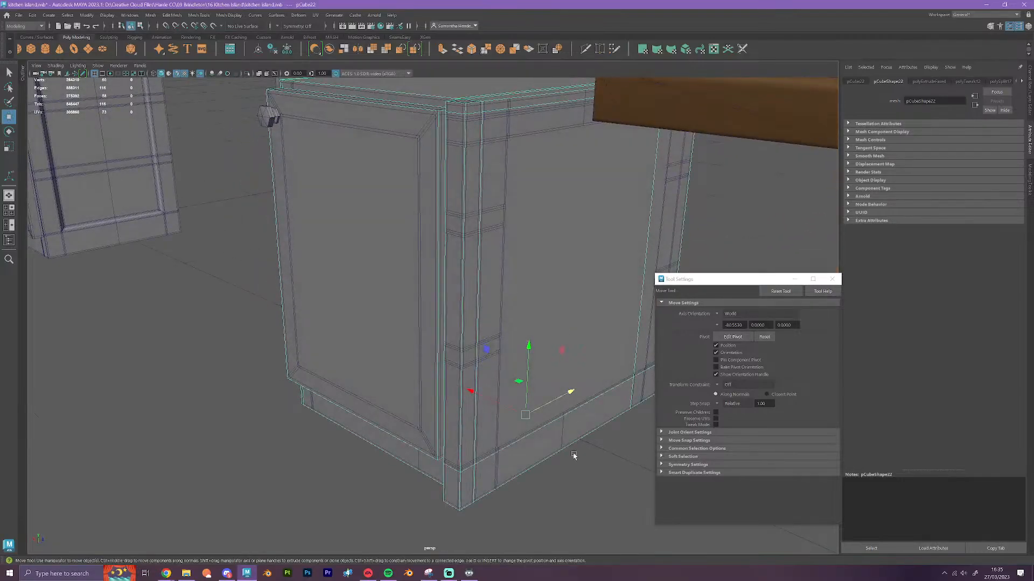
pyautogui.keyDown('alt'); pyautogui.moveTo(573, 456); pyautogui.dragTo(596, 470); pyautogui.keyUp('alt')
pyautogui.keyDown('alt'); pyautogui.moveTo(413, 499); pyautogui.dragTo(450, 462, button='middle'); pyautogui.keyUp('alt')
pyautogui.moveTo(450, 461)
pyautogui.keyDown('alt'); pyautogui.mouseDown()
pyautogui.moveTo(434, 480)
pyautogui.moveTo(439, 474)
pyautogui.mouseUp(); pyautogui.keyUp('alt')
pyautogui.click(585, 49)
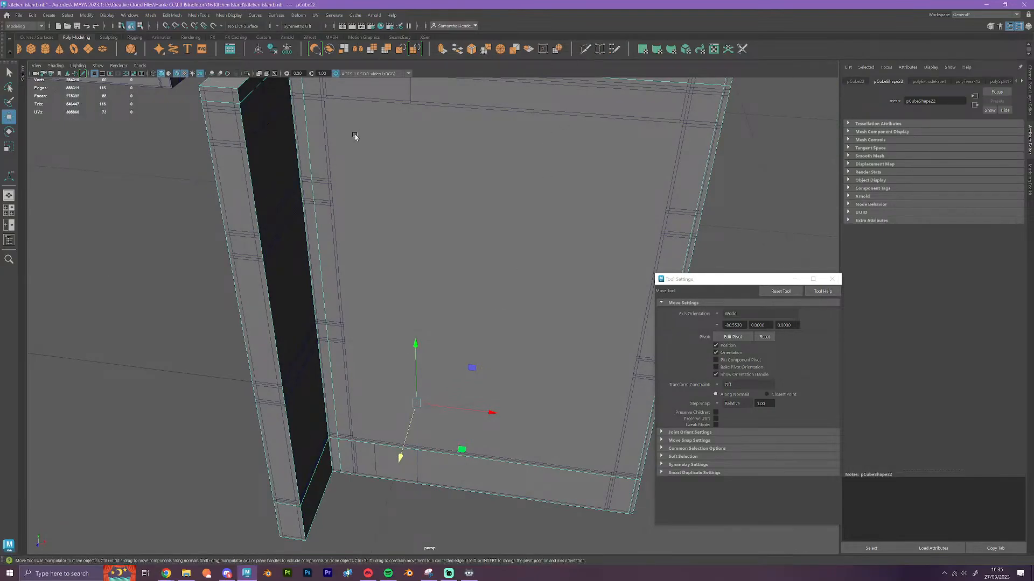
pyautogui.keyDown('alt'); pyautogui.moveTo(450, 105); pyautogui.dragTo(474, 163); pyautogui.keyUp('alt')
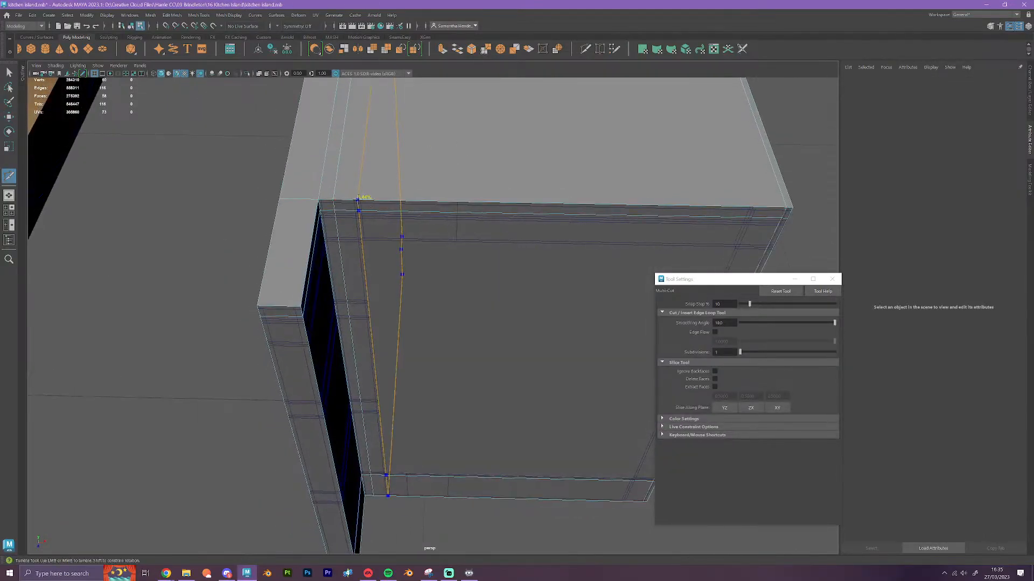
pyautogui.keyDown('ctrl'); pyautogui.click(365, 204); pyautogui.keyUp('ctrl')
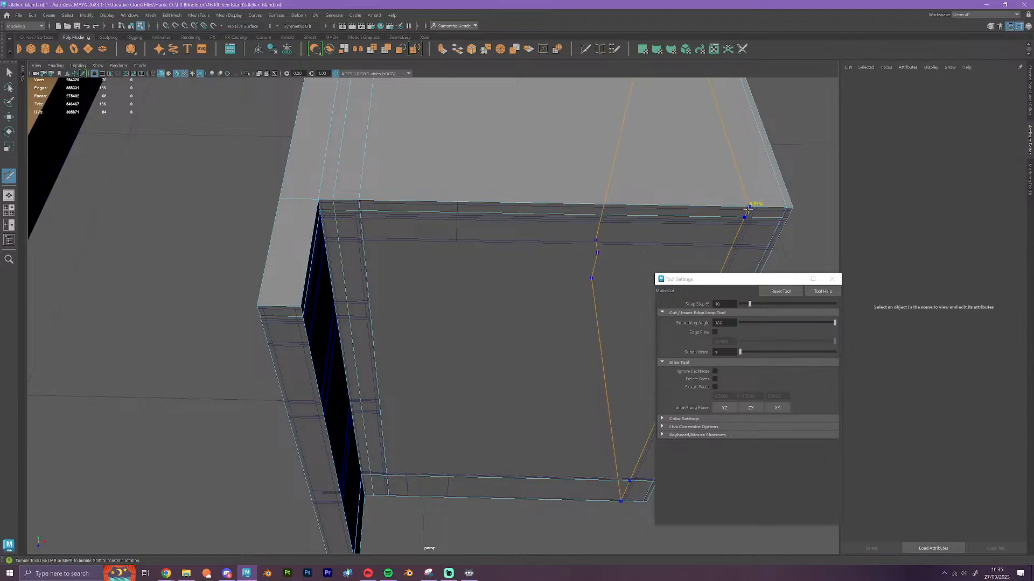
pyautogui.keyDown('ctrl'); pyautogui.click(750, 213); pyautogui.keyUp('ctrl')
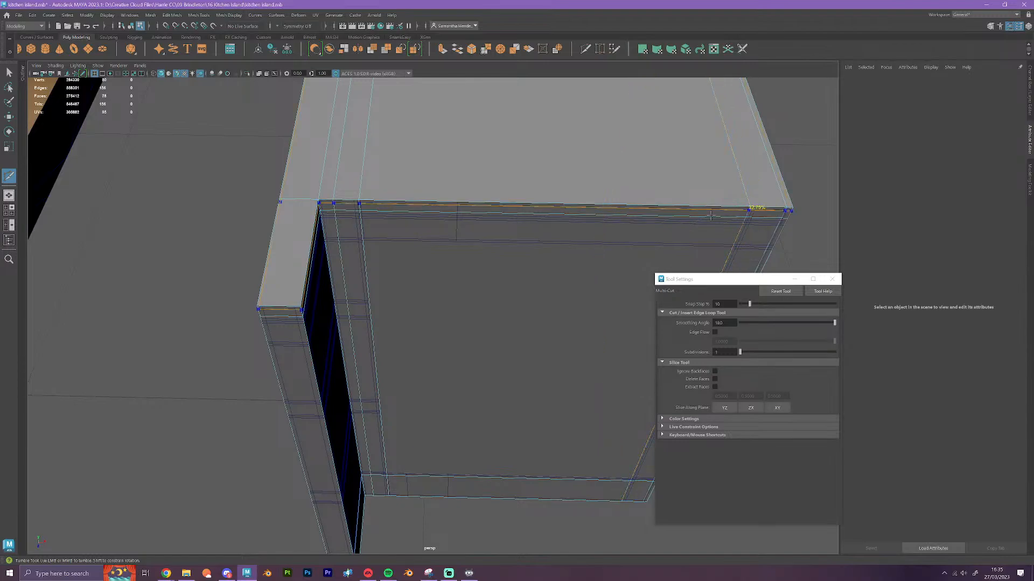
pyautogui.keyDown('ctrl'); pyautogui.click(345, 242); pyautogui.keyUp('ctrl')
# Select the upper horizontal edge loop and snap it vertically to the lower edge of the back panel's top rail
pyautogui.keyDown('alt'); pyautogui.moveTo(402, 388); pyautogui.dragTo(376, 285, button='middle'); pyautogui.keyUp('alt')
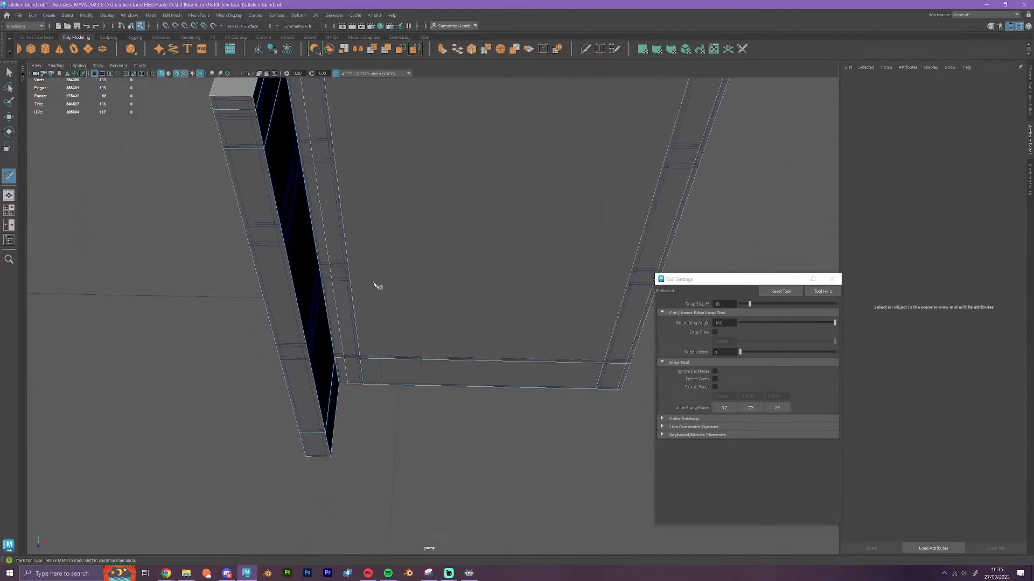
pyautogui.keyDown('alt'); pyautogui.moveTo(494, 268); pyautogui.dragTo(404, 375, button='middle'); pyautogui.keyUp('alt')
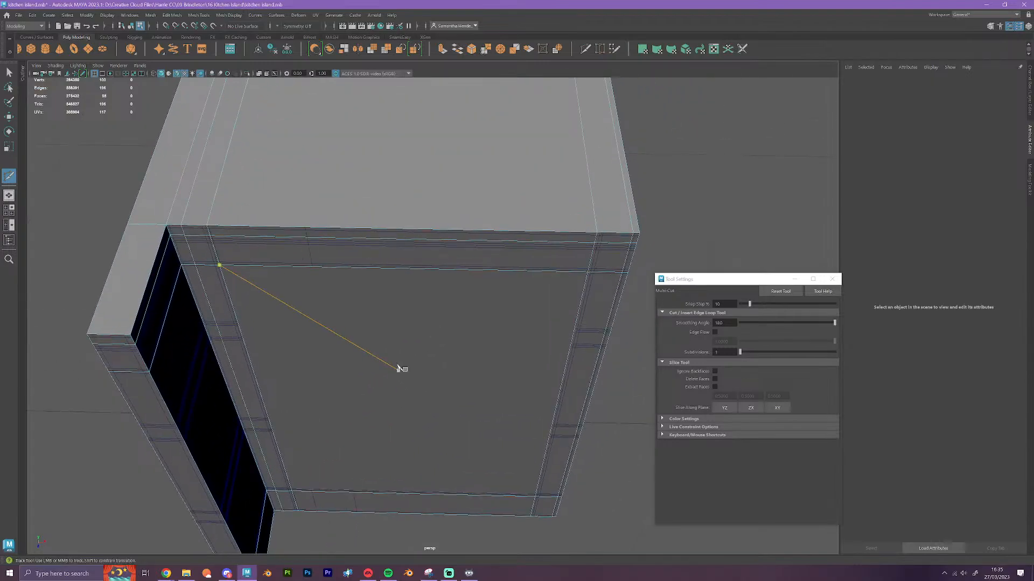
pyautogui.press('w')
pyautogui.doubleClick(392, 274)
pyautogui.keyDown('alt'); pyautogui.moveTo(392, 273); pyautogui.dragTo(402, 293); pyautogui.keyUp('alt')
pyautogui.keyDown('alt'); pyautogui.moveTo(402, 275); pyautogui.dragTo(411, 337, button='middle'); pyautogui.keyUp('alt')
pyautogui.scroll(3, 411, 337)
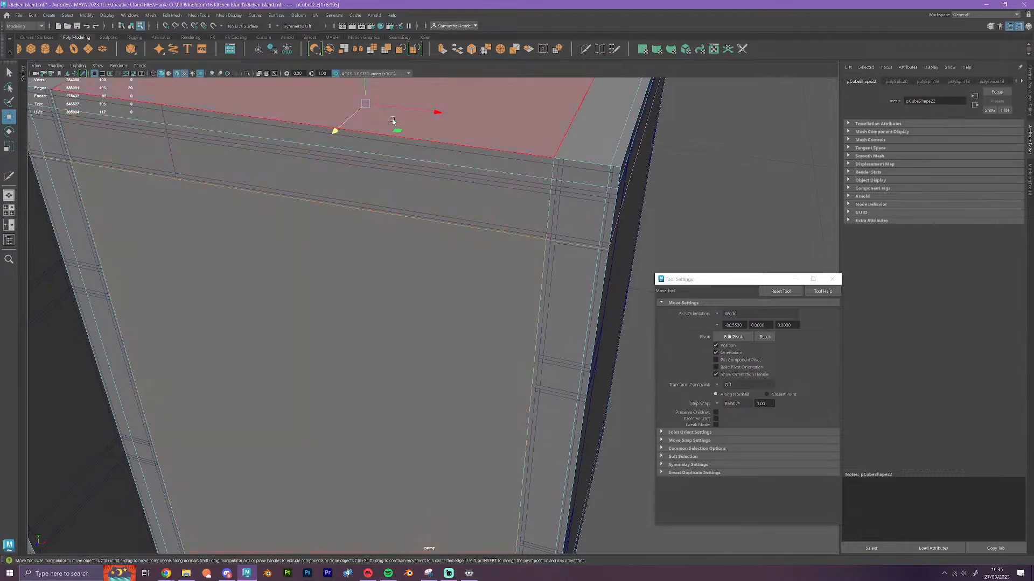
pyautogui.press('v')
pyautogui.moveTo(365, 92); pyautogui.dragTo(549, 239)
# Select the back panel's vertical edge loop farther from the protruding post and snap it horizontally to the frame's inner edge
pyautogui.scroll(-3, 297, 295)
pyautogui.keyDown('alt'); pyautogui.moveTo(253, 301); pyautogui.dragTo(277, 324); pyautogui.keyUp('alt')
pyautogui.keyDown('alt'); pyautogui.moveTo(314, 307); pyautogui.dragTo(229, 293, button='middle'); pyautogui.keyUp('alt')
pyautogui.scroll(-1, 229, 294)
pyautogui.doubleClick(484, 202)
pyautogui.scroll(1, 510, 246)
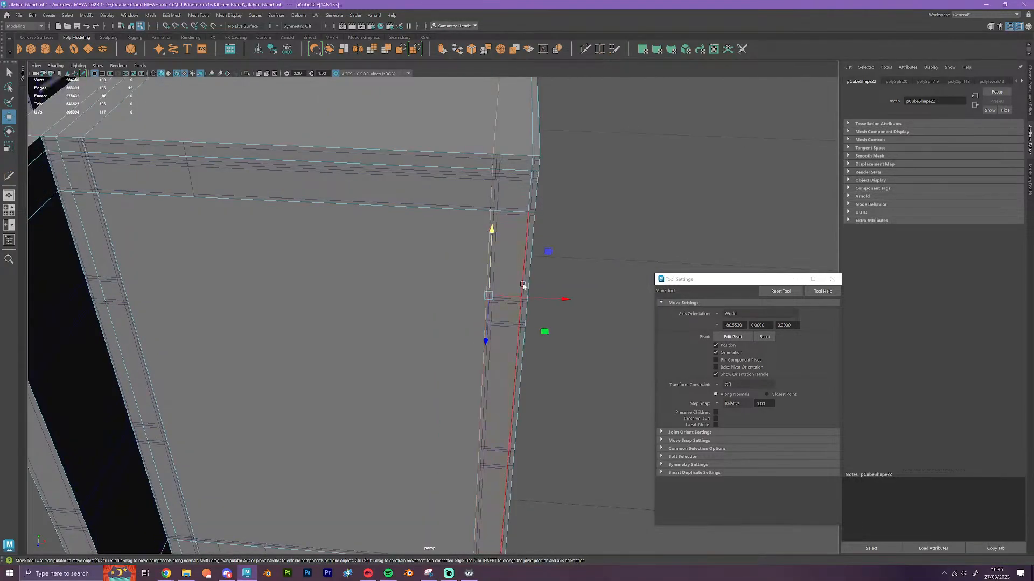
pyautogui.press('v')
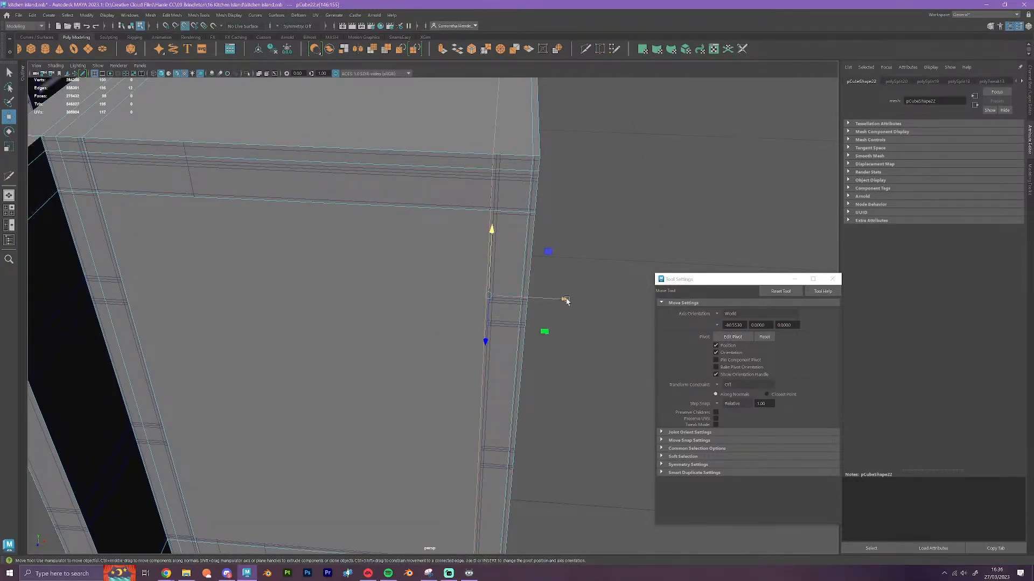
pyautogui.moveTo(564, 300); pyautogui.dragTo(491, 211)
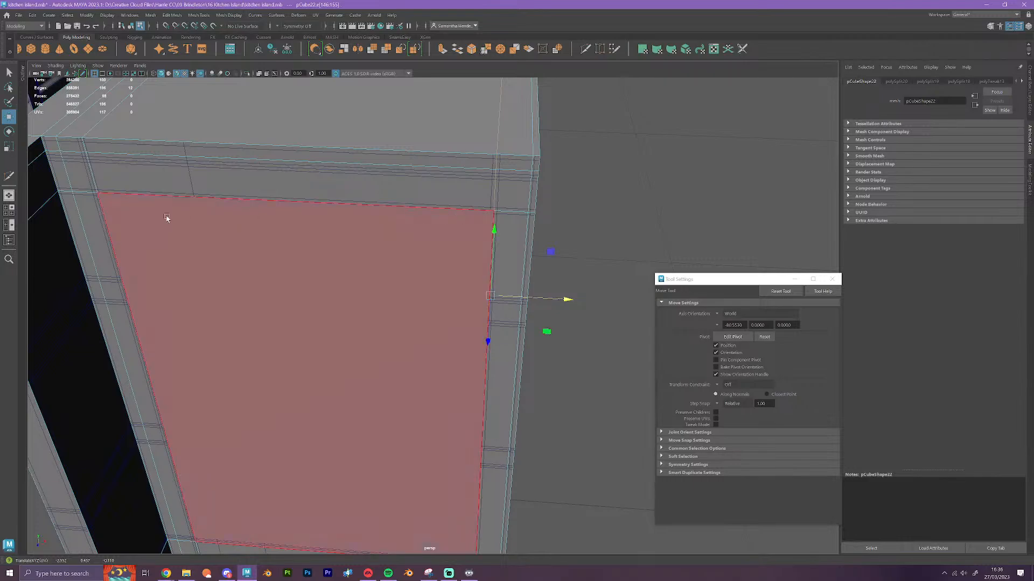
# Select the back panel's vertical edge loop nearer the protruding post and snap it horizontally to the frame's inner edge
pyautogui.doubleClick(120, 198)
pyautogui.keyDown('alt'); pyautogui.moveTo(270, 283); pyautogui.dragTo(397, 278, button='middle'); pyautogui.keyUp('alt')
pyautogui.scroll(1, 412, 280)
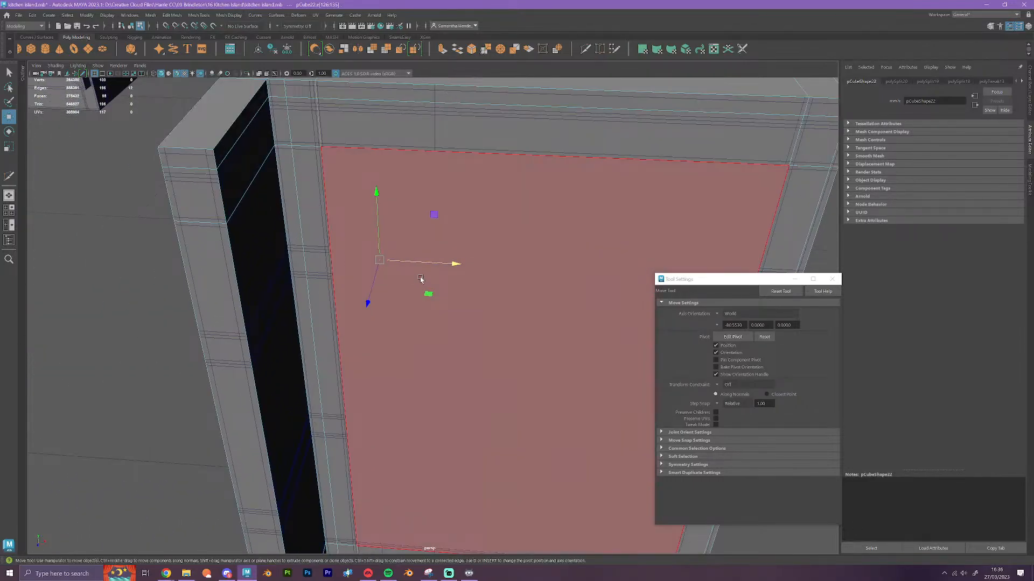
pyautogui.moveTo(455, 263); pyautogui.dragTo(318, 148)
pyautogui.scroll(-3, 469, 270)
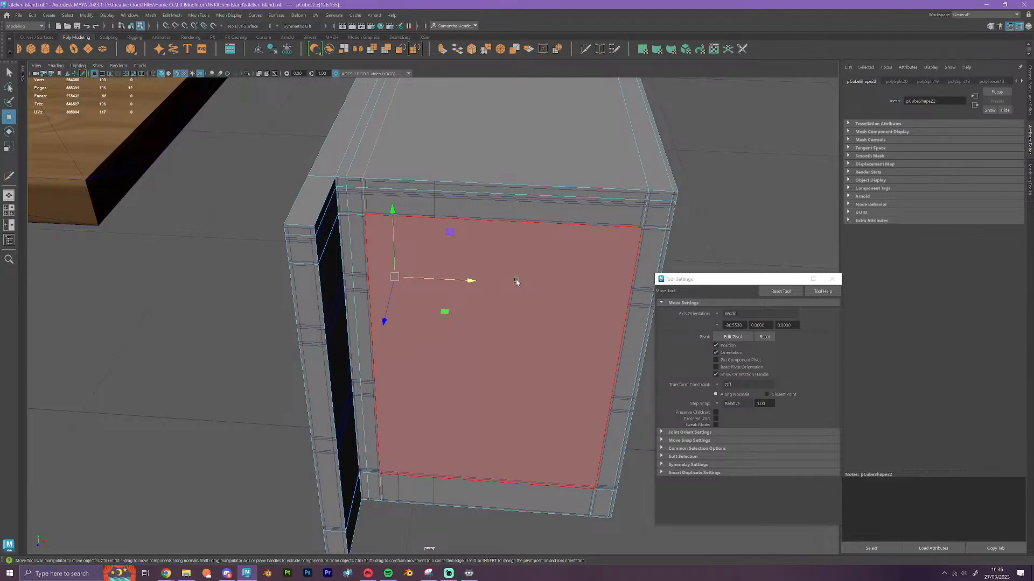
# Insert two vertical edge loops and a lower horizontal one across the door, close to the inner edges of its frame
pyautogui.keyDown('alt'); pyautogui.moveTo(527, 283); pyautogui.dragTo(476, 348); pyautogui.keyUp('alt')
pyautogui.keyDown('alt'); pyautogui.moveTo(423, 295); pyautogui.dragTo(522, 333, button='middle'); pyautogui.keyUp('alt')
pyautogui.scroll(3, 522, 349)
pyautogui.keyDown('alt'); pyautogui.moveTo(522, 370); pyautogui.dragTo(548, 374); pyautogui.keyUp('alt')
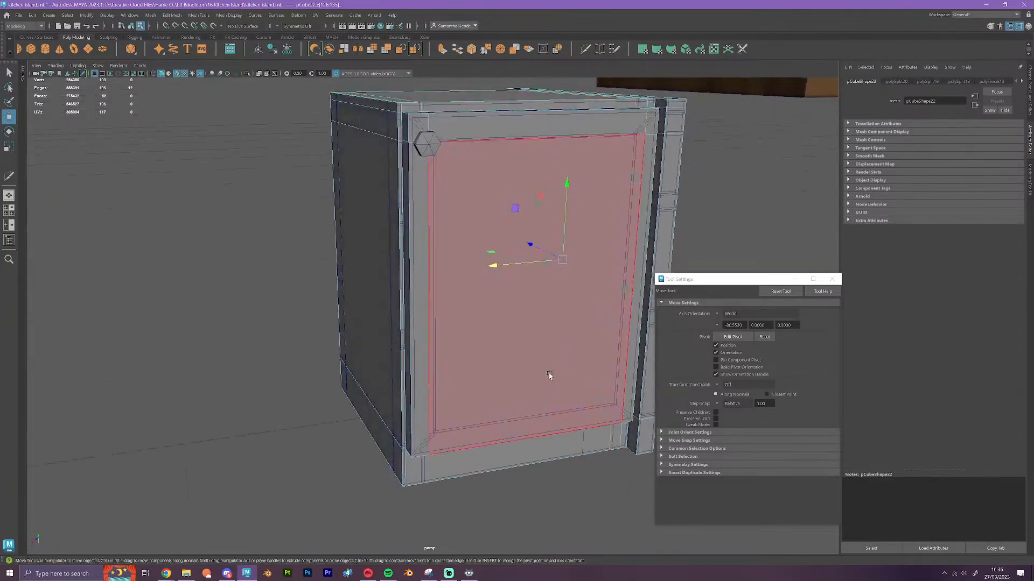
pyautogui.scroll(1, 548, 374)
pyautogui.click(584, 49)
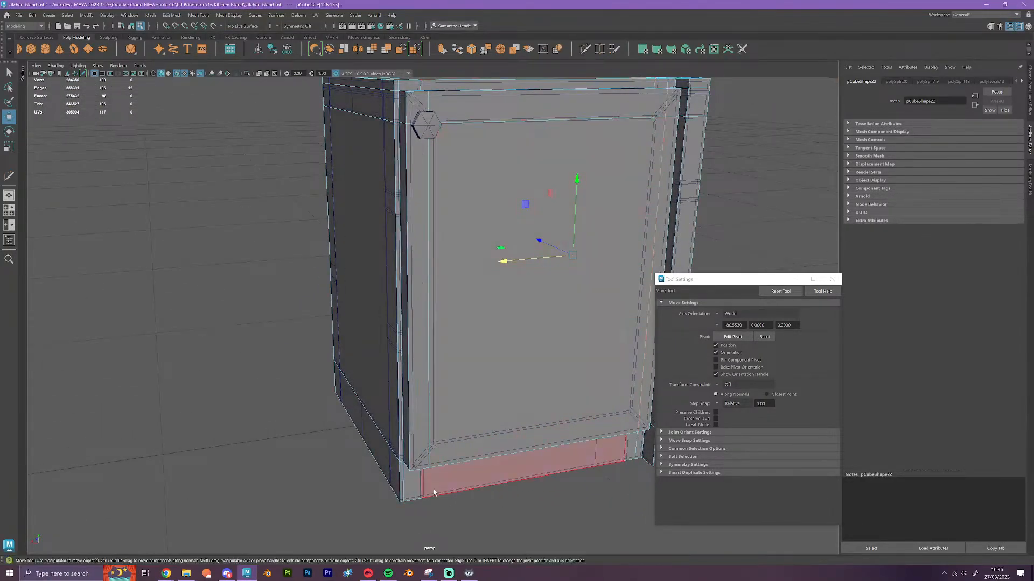
pyautogui.click(431, 442)
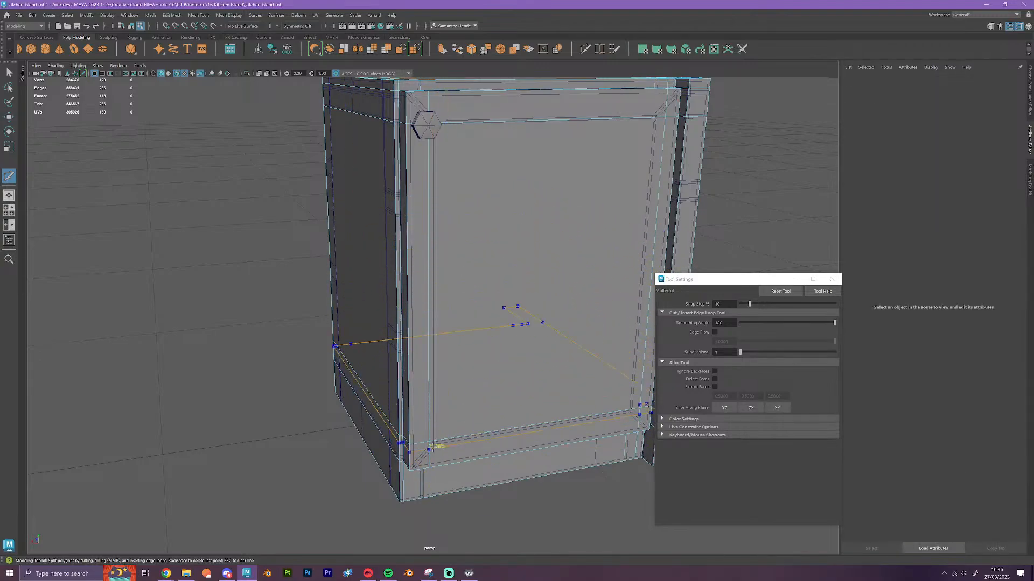
pyautogui.keyDown('ctrl'); pyautogui.click(438, 439); pyautogui.keyUp('ctrl')
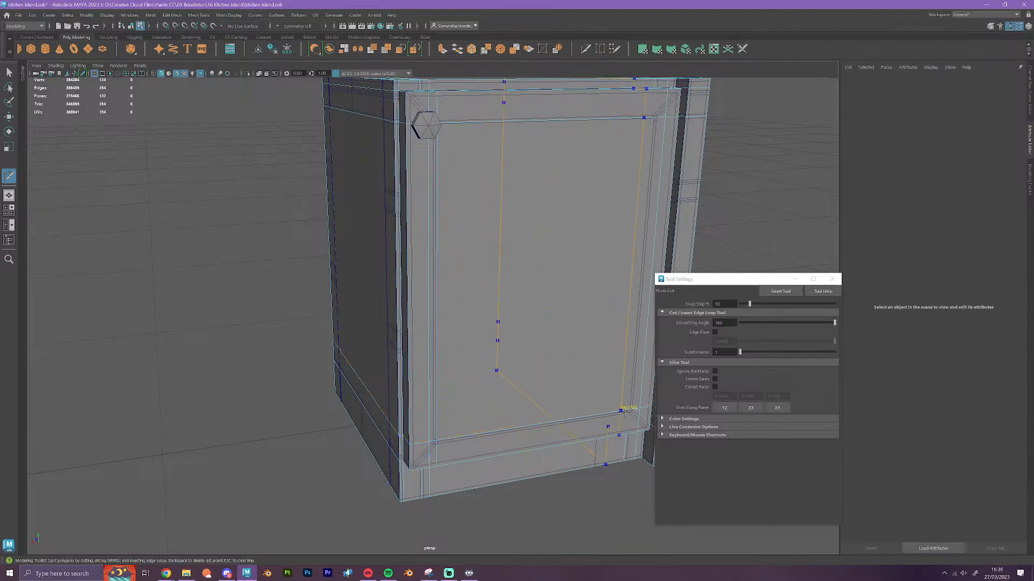
pyautogui.keyDown('ctrl'); pyautogui.click(634, 409); pyautogui.keyUp('ctrl')
# Snap the door's two vertical edge loops horizontally to the frame's inner side edges, starting with the one opposite the handle
pyautogui.keyDown('alt'); pyautogui.moveTo(587, 432); pyautogui.dragTo(572, 439); pyautogui.keyUp('alt')
pyautogui.press('w')
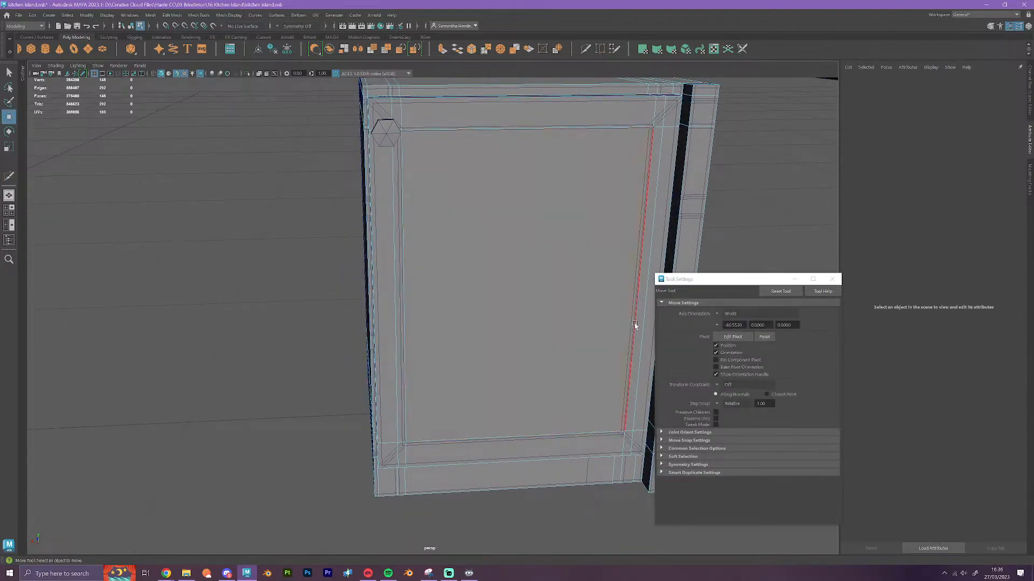
pyautogui.doubleClick(631, 323)
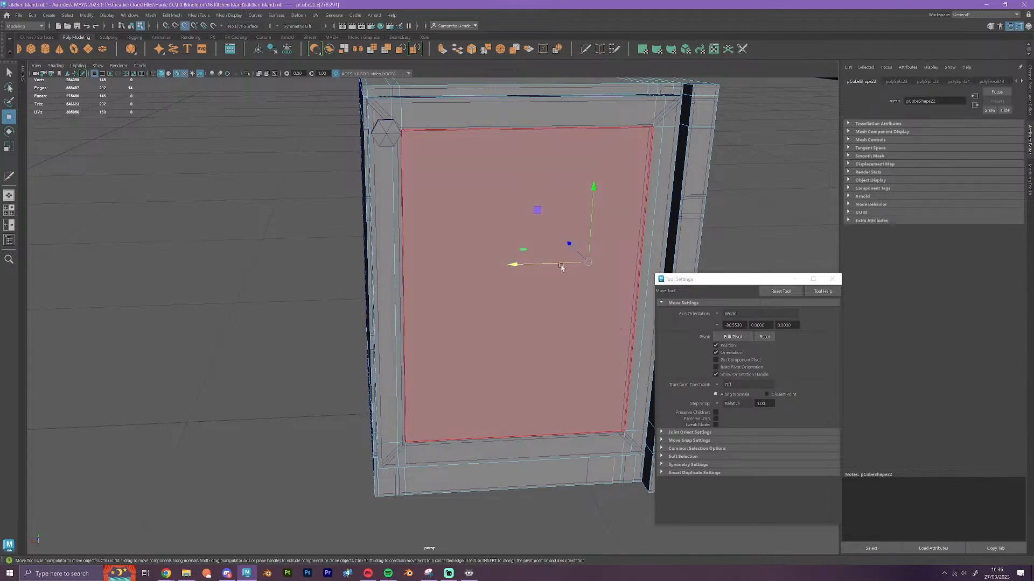
pyautogui.moveTo(605, 372); pyautogui.dragTo(623, 431, button='middle')
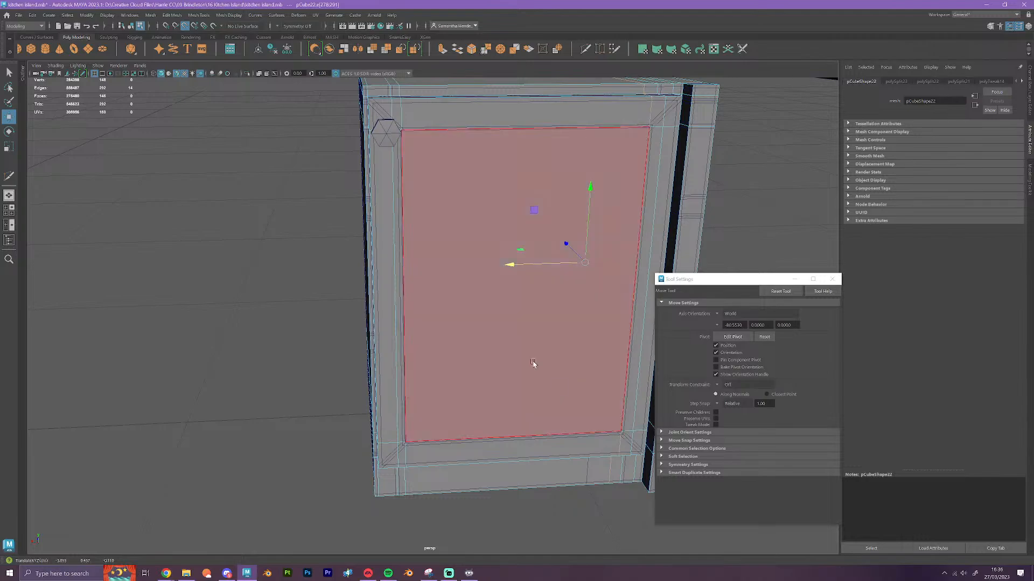
pyautogui.doubleClick(403, 172)
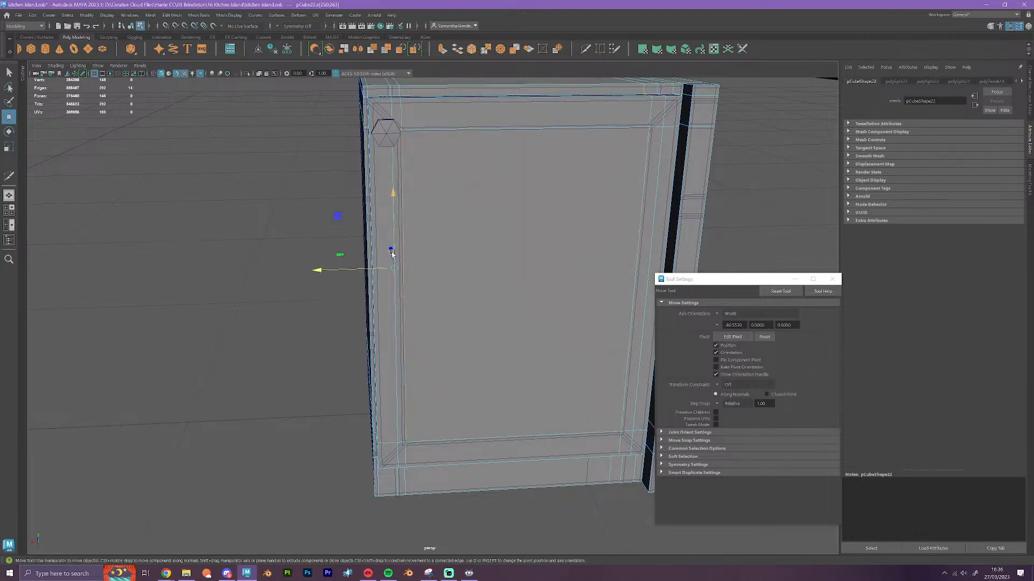
pyautogui.moveTo(379, 270); pyautogui.dragTo(405, 442, button='middle')
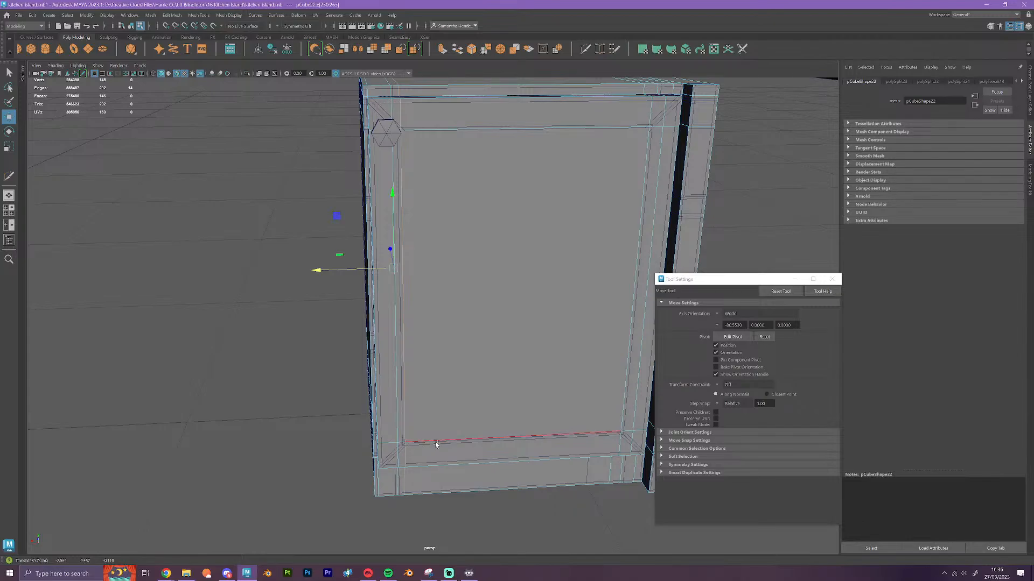
# Select the door's lower horizontal edge loop, snap it vertically to the frame's lower inner edge, and return to object selection
pyautogui.keyDown('alt'); pyautogui.moveTo(476, 326); pyautogui.dragTo(487, 372); pyautogui.keyUp('alt')
pyautogui.keyDown('shift'); pyautogui.doubleClick(518, 417); pyautogui.keyUp('shift')
pyautogui.press('f')
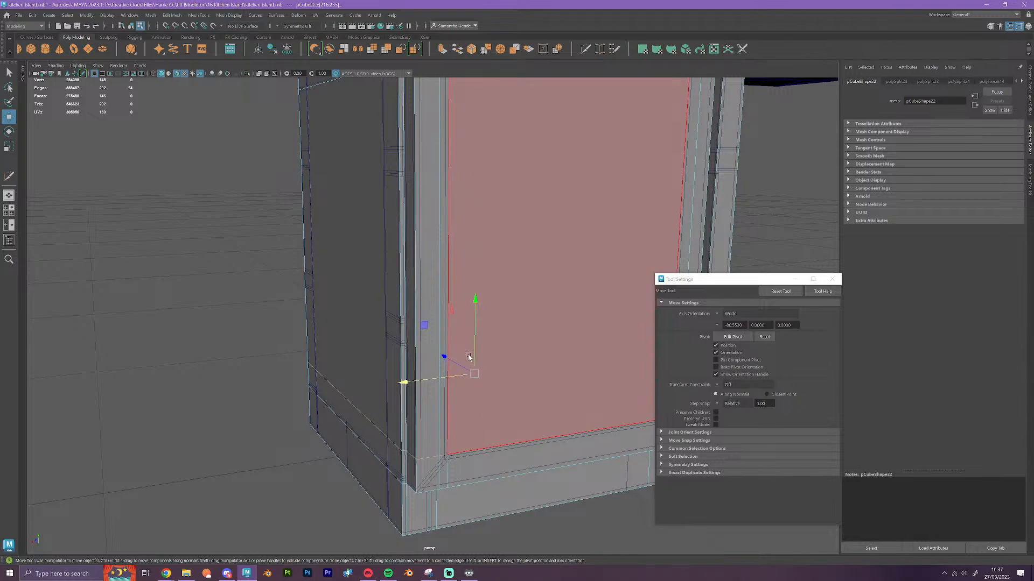
pyautogui.press('v')
pyautogui.moveTo(474, 303); pyautogui.dragTo(452, 454)
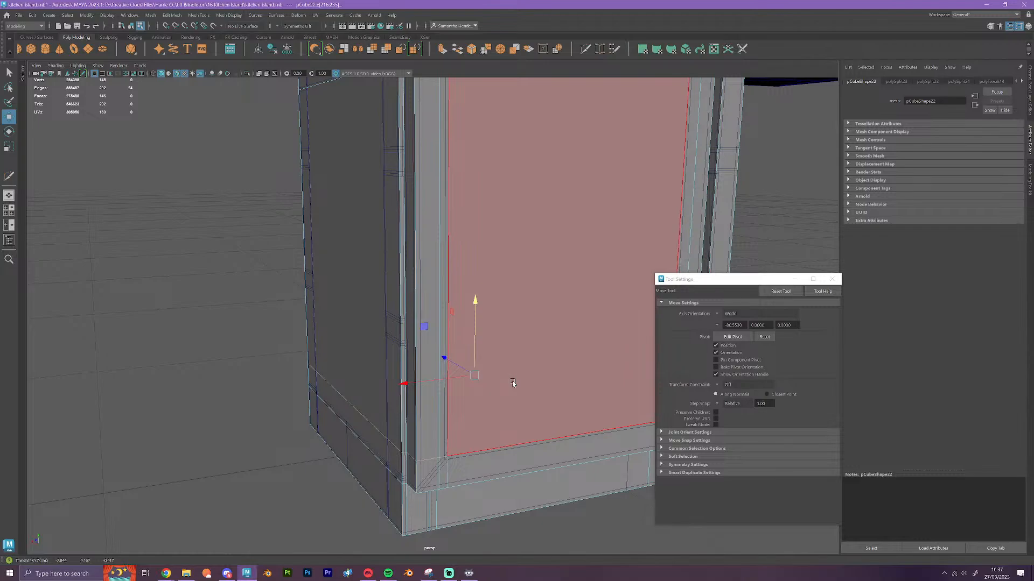
pyautogui.moveTo(540, 270); pyautogui.dragTo(560, 259, button='right')
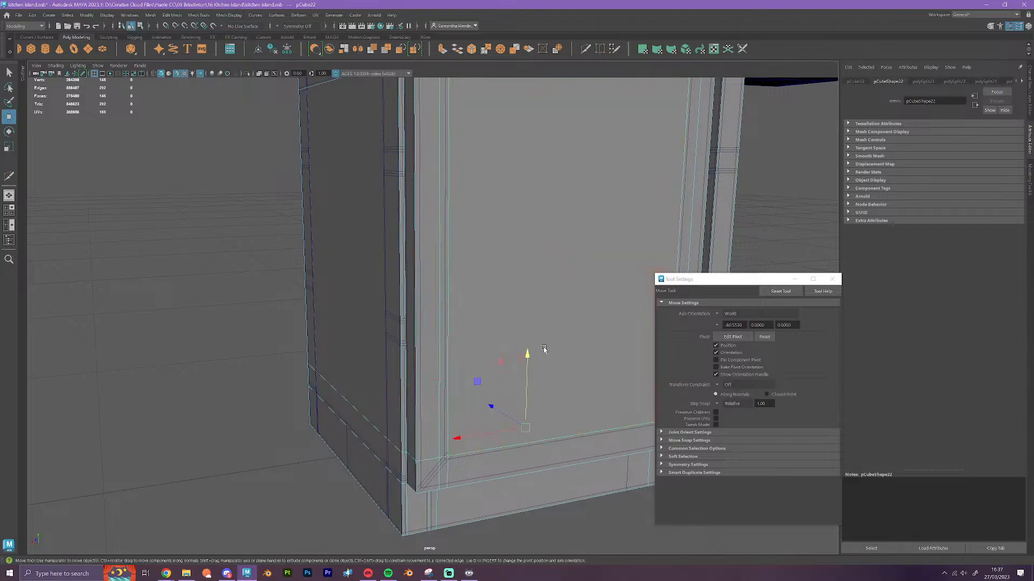
# Insert a vertical edge loop on the cabinet's side face along the inner edge of the post nearest the door
pyautogui.scroll(-3, 520, 383)
pyautogui.keyDown('alt'); pyautogui.moveTo(520, 382); pyautogui.dragTo(556, 430); pyautogui.keyUp('alt')
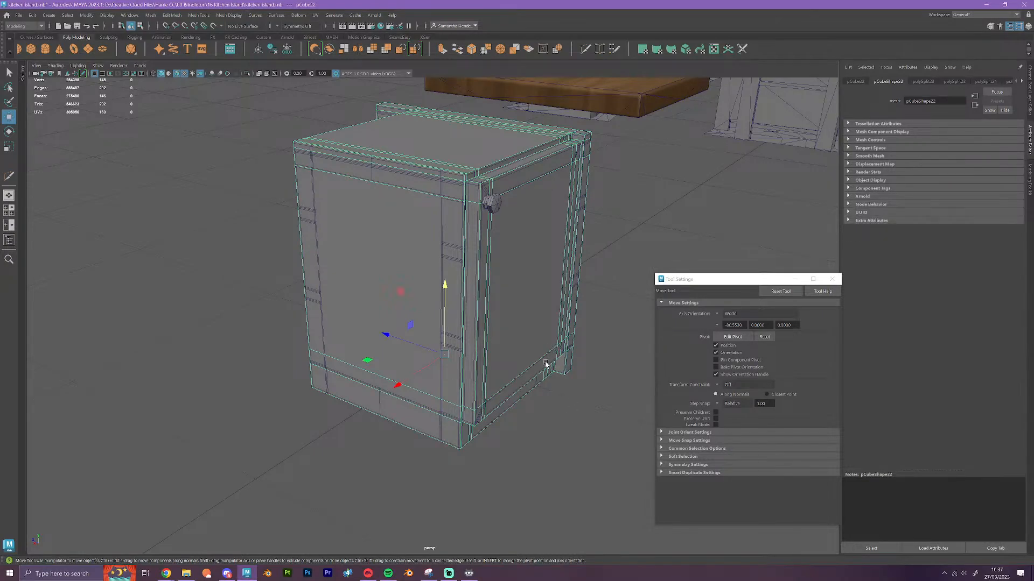
pyautogui.keyDown('alt'); pyautogui.moveTo(527, 177); pyautogui.dragTo(505, 214); pyautogui.keyUp('alt')
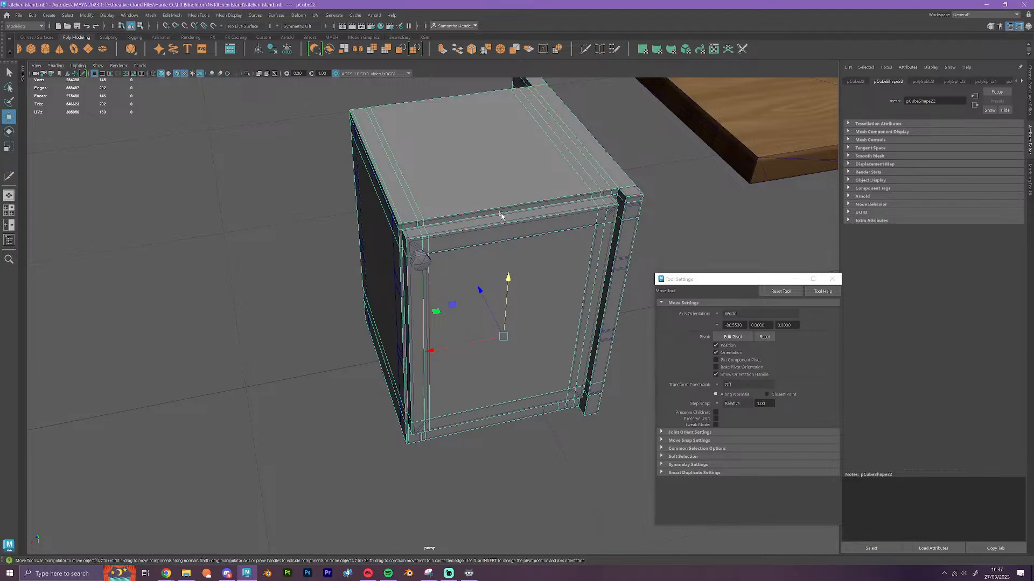
pyautogui.scroll(3, 500, 215)
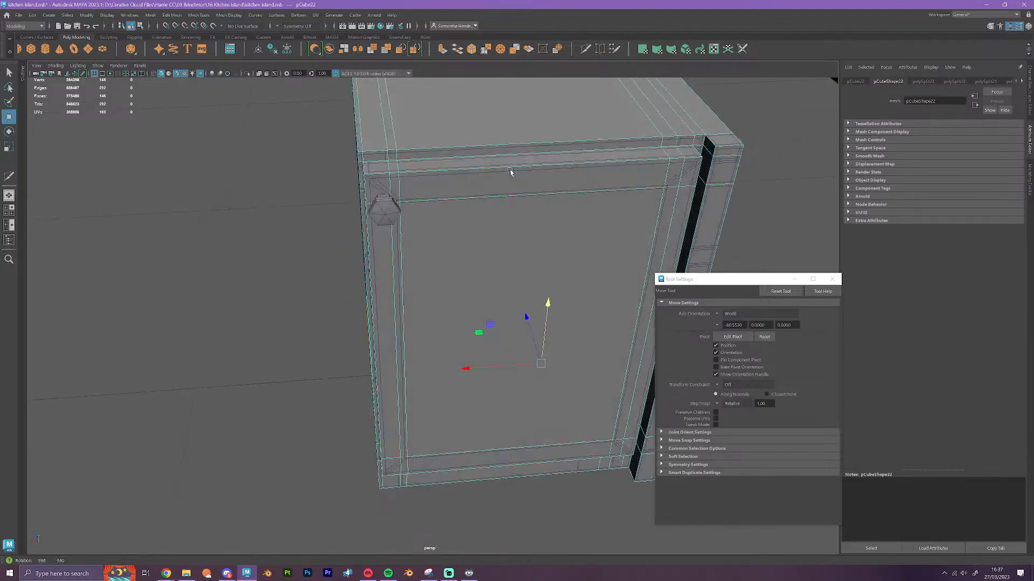
pyautogui.keyDown('alt'); pyautogui.moveTo(511, 171); pyautogui.dragTo(680, 178); pyautogui.keyUp('alt')
pyautogui.keyDown('alt'); pyautogui.moveTo(399, 299); pyautogui.dragTo(511, 234); pyautogui.keyUp('alt')
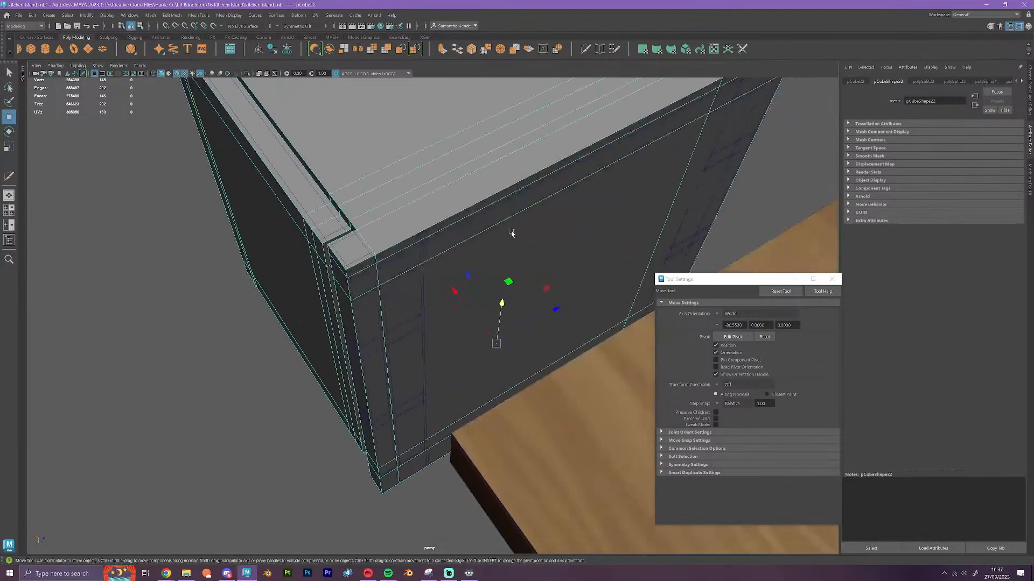
pyautogui.click(586, 49)
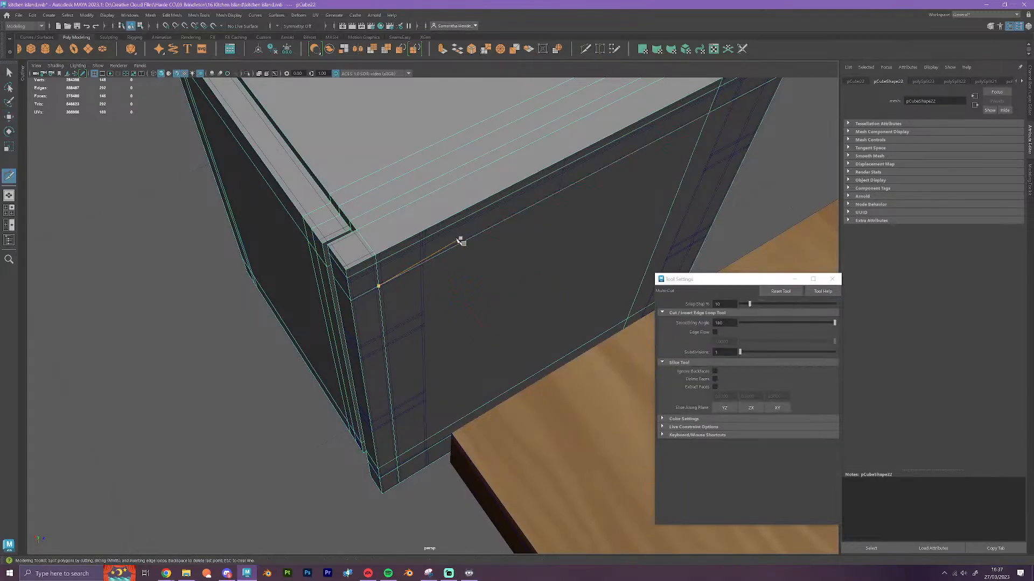
pyautogui.keyDown('ctrl'); pyautogui.click(428, 232); pyautogui.keyUp('ctrl')
# Insert another vertical edge loop on the same side face, along the inner edge of the rear post
pyautogui.scroll(3, 619, 199)
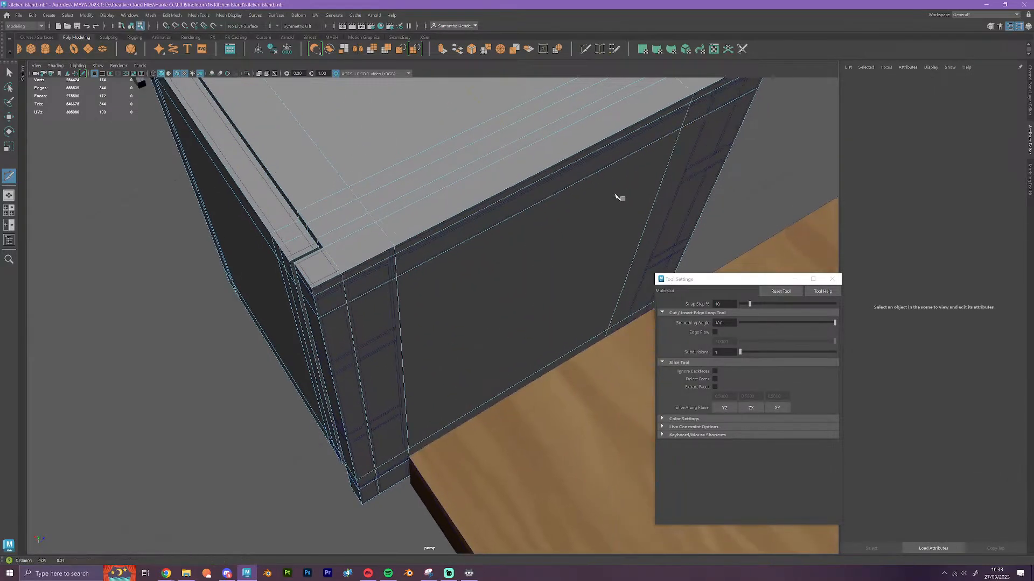
pyautogui.keyDown('alt'); pyautogui.moveTo(618, 199); pyautogui.dragTo(451, 287, button='middle'); pyautogui.keyUp('alt')
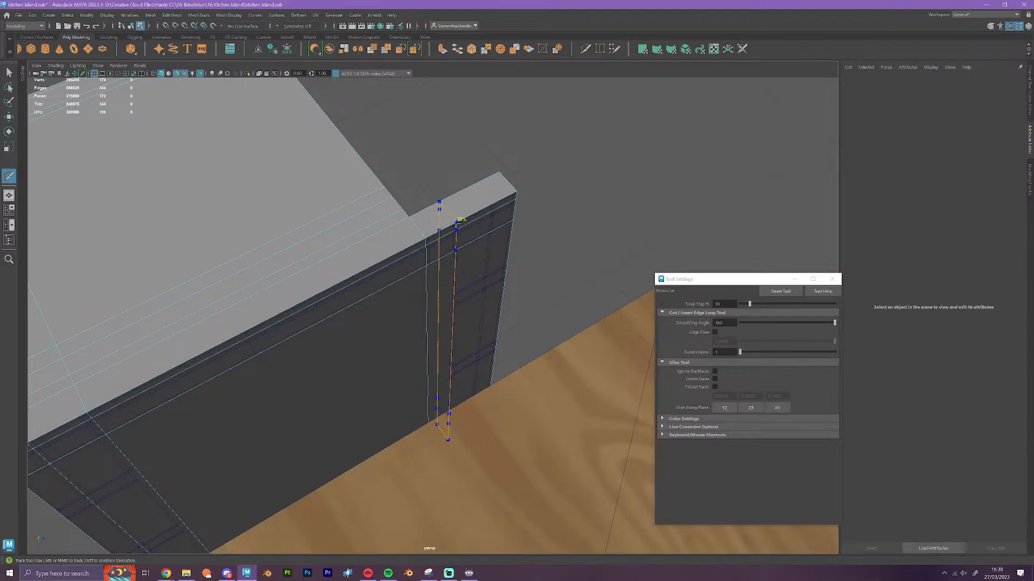
pyautogui.keyDown('ctrl'); pyautogui.click(456, 248); pyautogui.keyUp('ctrl')
pyautogui.scroll(2, 476, 268)
pyautogui.scroll(1, 476, 270)
pyautogui.press('w')
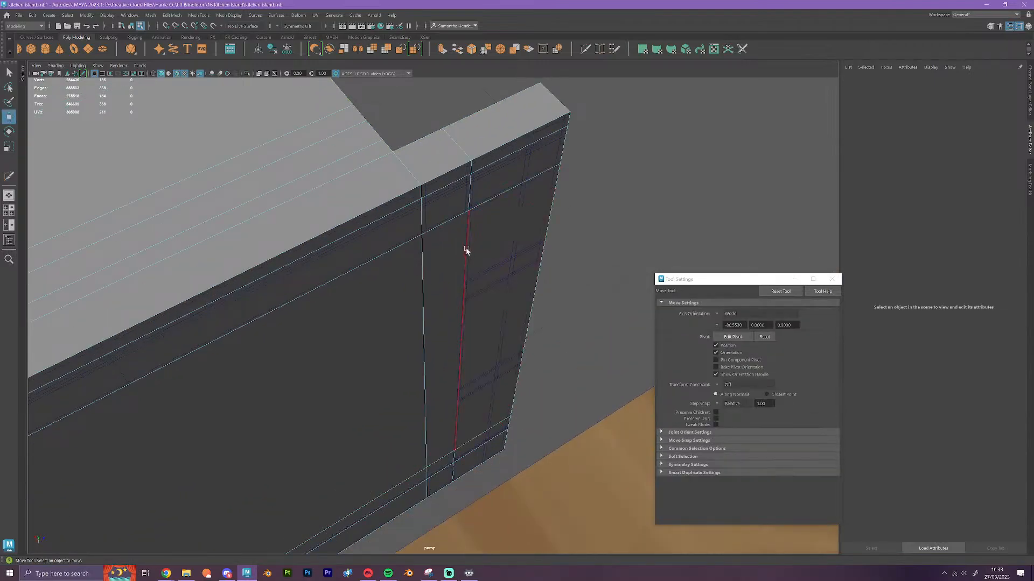
# Snap the side face's rear vertical edge loop horizontally onto the inner edge of the overhanging rear post
pyautogui.doubleClick(466, 249)
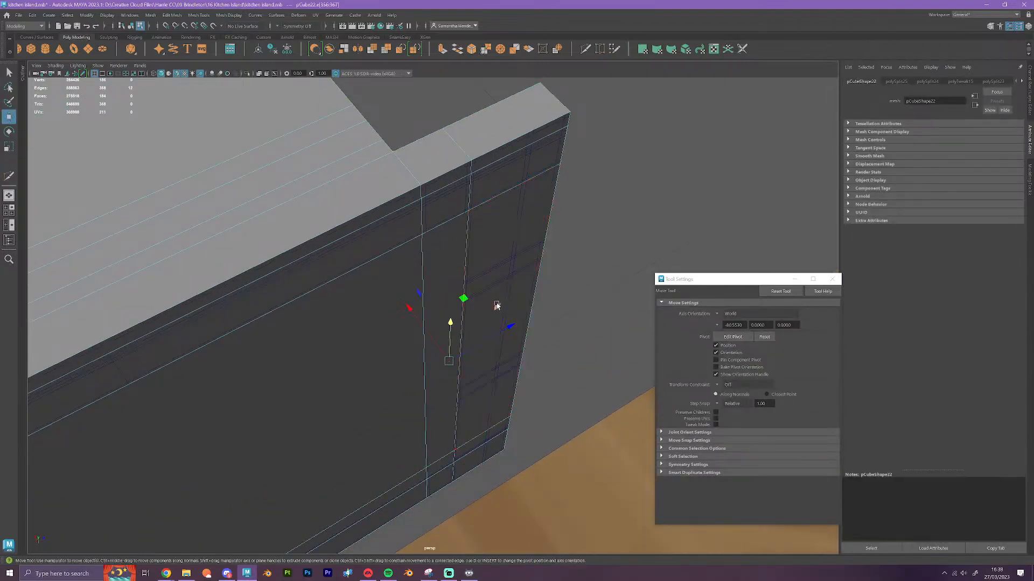
pyautogui.press('v')
pyautogui.moveTo(511, 324); pyautogui.dragTo(469, 214)
# Snap the other vertical edge loop on that side horizontally to the inner edge of the post nearest the door
pyautogui.scroll(-4, 476, 264)
pyautogui.keyDown('alt'); pyautogui.moveTo(364, 336); pyautogui.dragTo(524, 251, button='middle'); pyautogui.keyUp('alt')
pyautogui.scroll(1, 520, 250)
pyautogui.doubleClick(364, 236)
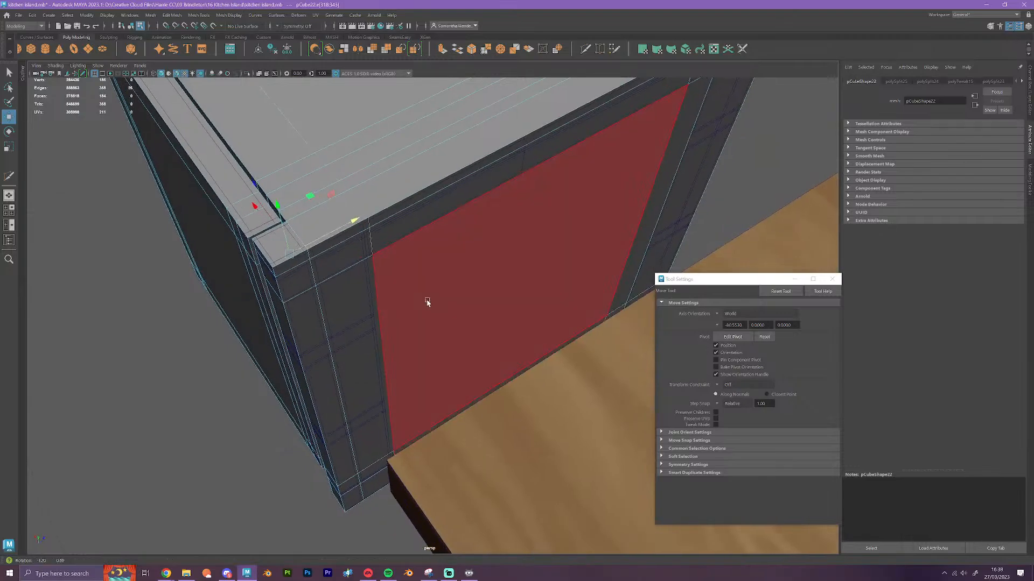
pyautogui.keyDown('alt'); pyautogui.moveTo(426, 302); pyautogui.dragTo(422, 261); pyautogui.keyUp('alt')
pyautogui.keyDown('alt'); pyautogui.moveTo(422, 260); pyautogui.dragTo(440, 303, button='middle'); pyautogui.keyUp('alt')
pyautogui.scroll(2, 440, 302)
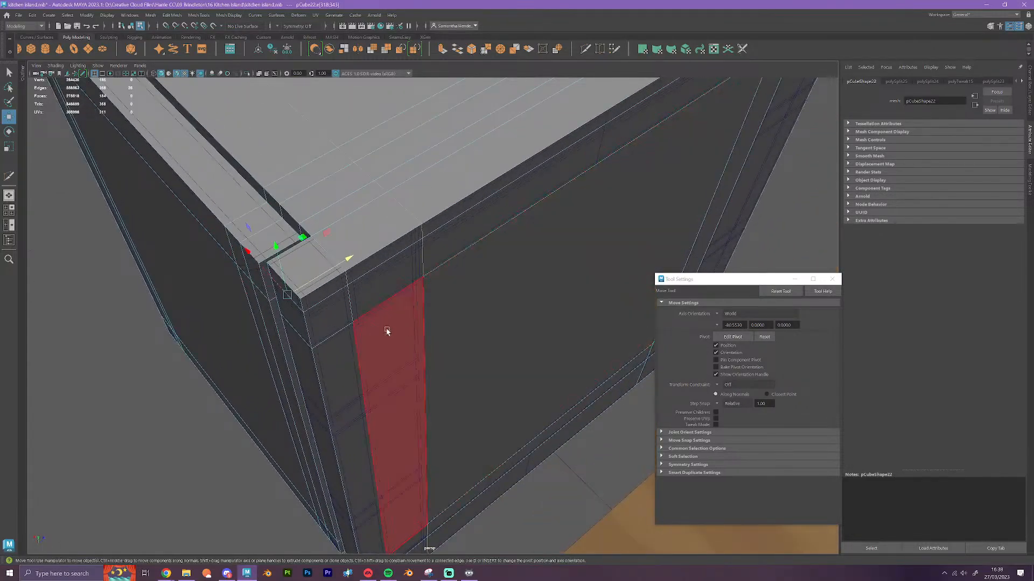
pyautogui.press('v')
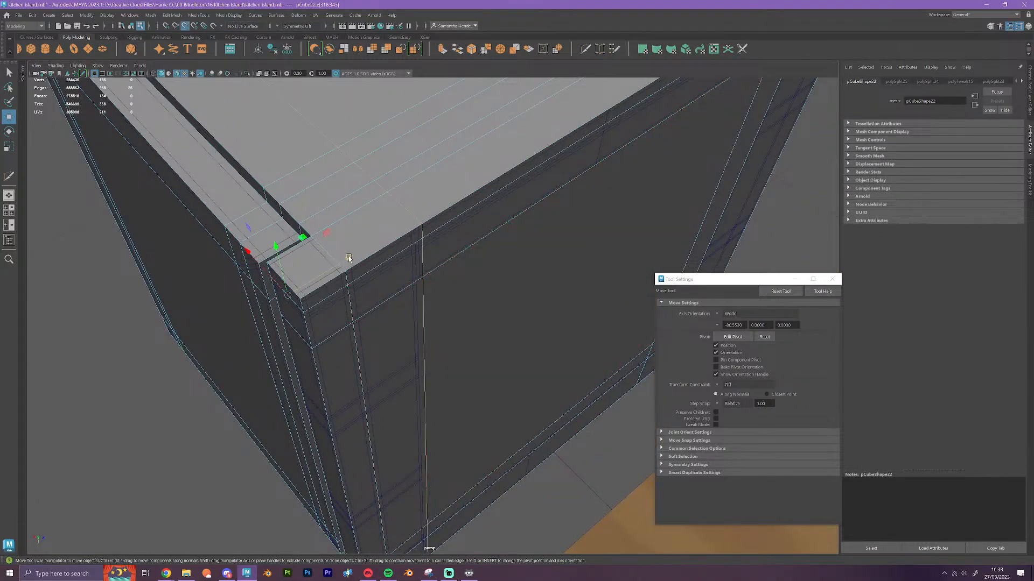
pyautogui.moveTo(346, 258); pyautogui.dragTo(431, 376)
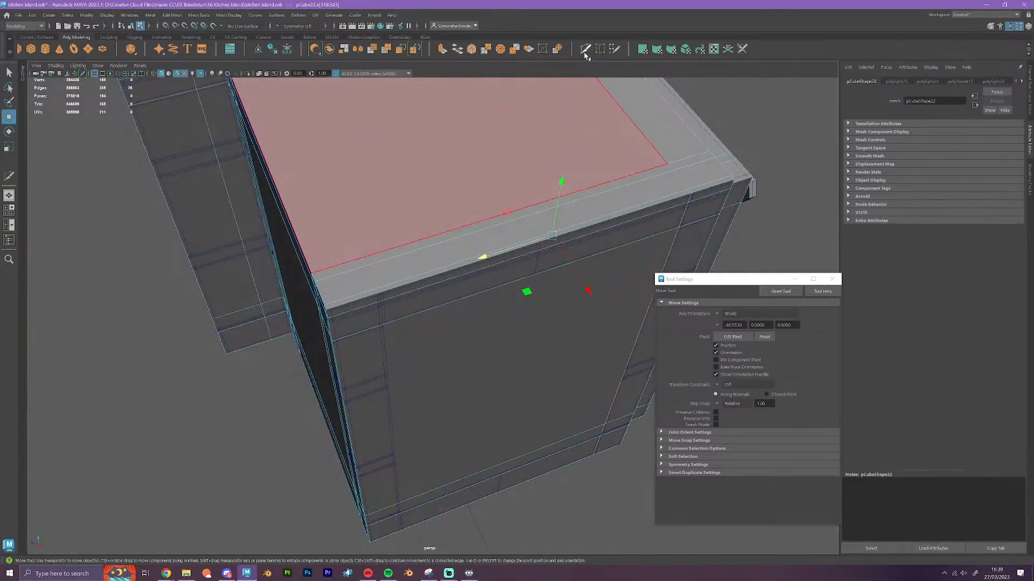
# Insert a vertical edge loop near the rear post on the opposite side face and snap it horizontally to that post's inner edge
pyautogui.hotkey('ctrl', 'shift', 'x')
pyautogui.keyDown('ctrl'); pyautogui.click(389, 286); pyautogui.keyUp('ctrl')
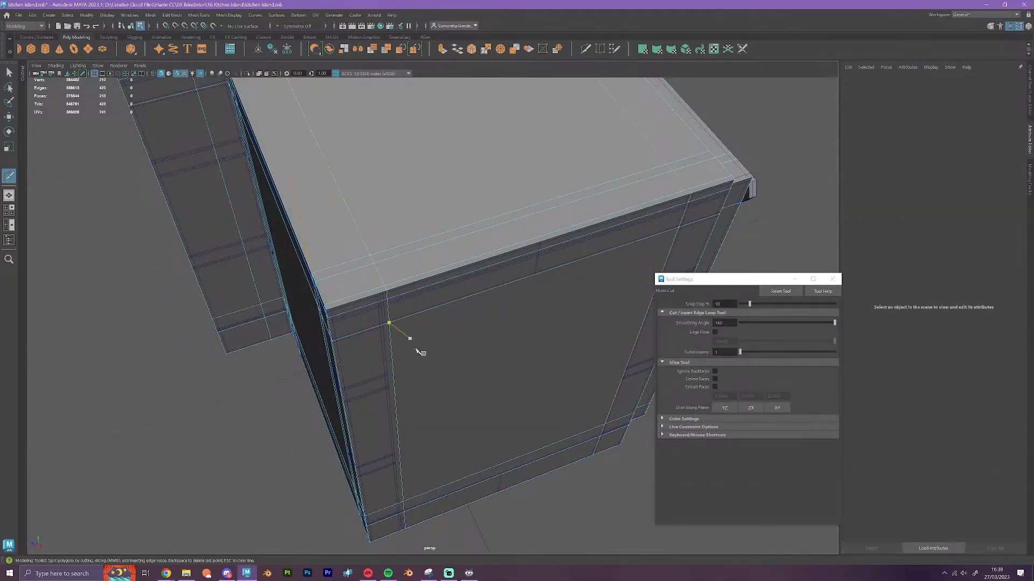
pyautogui.keyDown('alt'); pyautogui.moveTo(412, 386); pyautogui.dragTo(412, 375); pyautogui.keyUp('alt')
pyautogui.press('w')
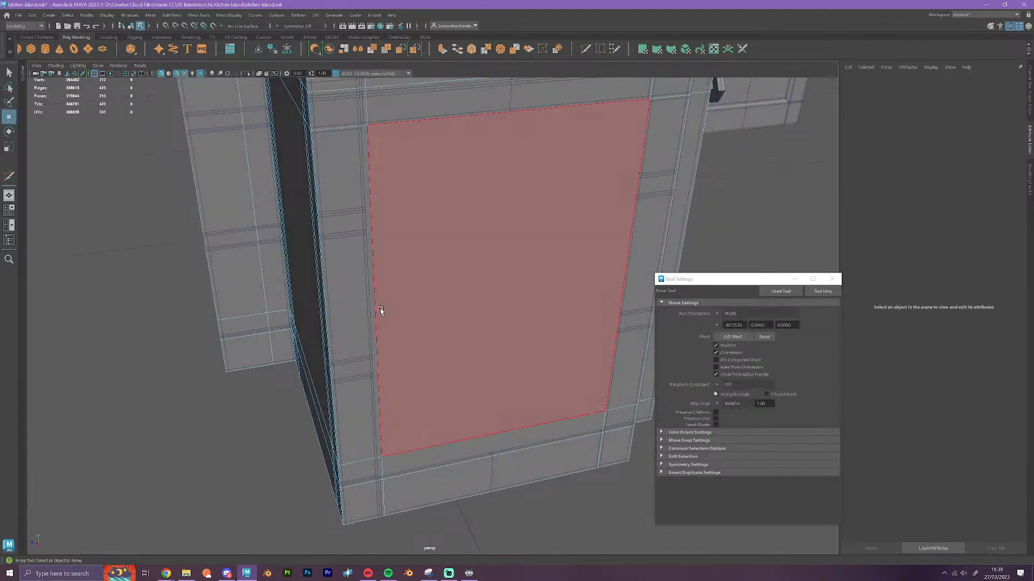
pyautogui.doubleClick(375, 306)
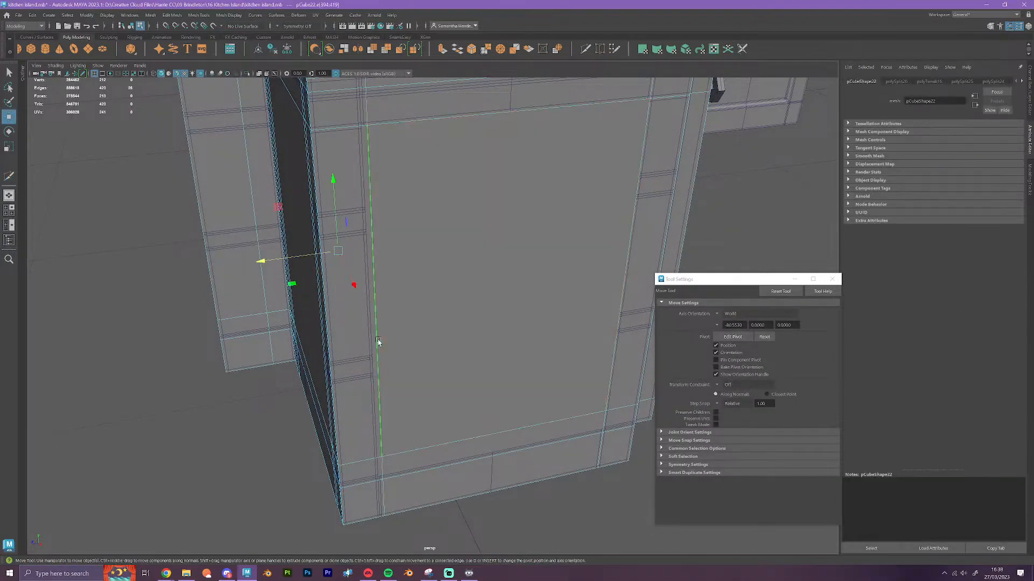
pyautogui.press('v')
pyautogui.moveTo(322, 253); pyautogui.dragTo(352, 321)
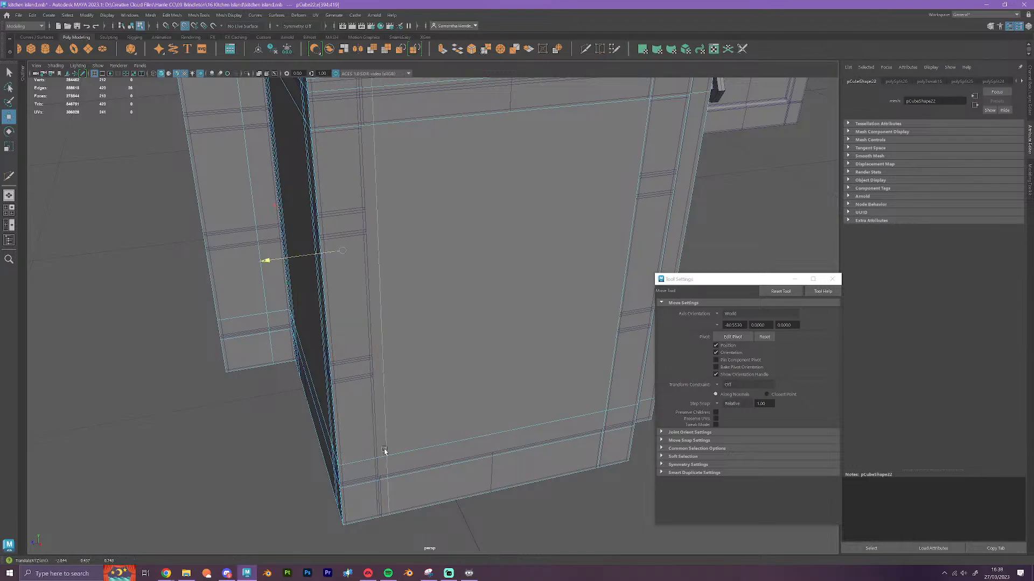
pyautogui.doubleClick(374, 377)
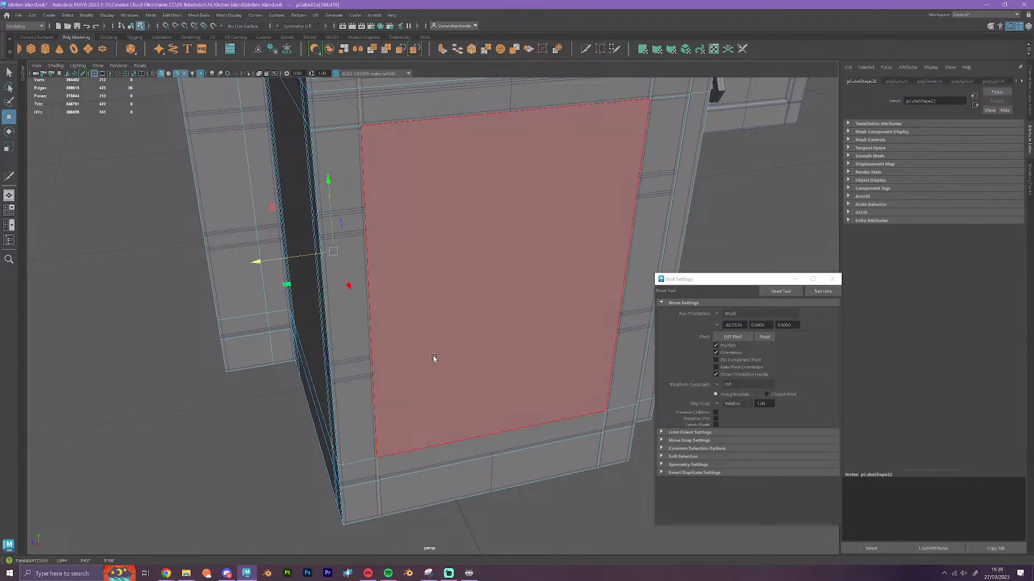
# Move the block cabinet horizontally out of the original narrow cabinet so it stands beside it
pyautogui.keyDown('alt'); pyautogui.moveTo(493, 378); pyautogui.dragTo(482, 344); pyautogui.keyUp('alt')
pyautogui.moveTo(473, 318); pyautogui.dragTo(502, 305, button='right')
pyautogui.scroll(-2, 468, 439)
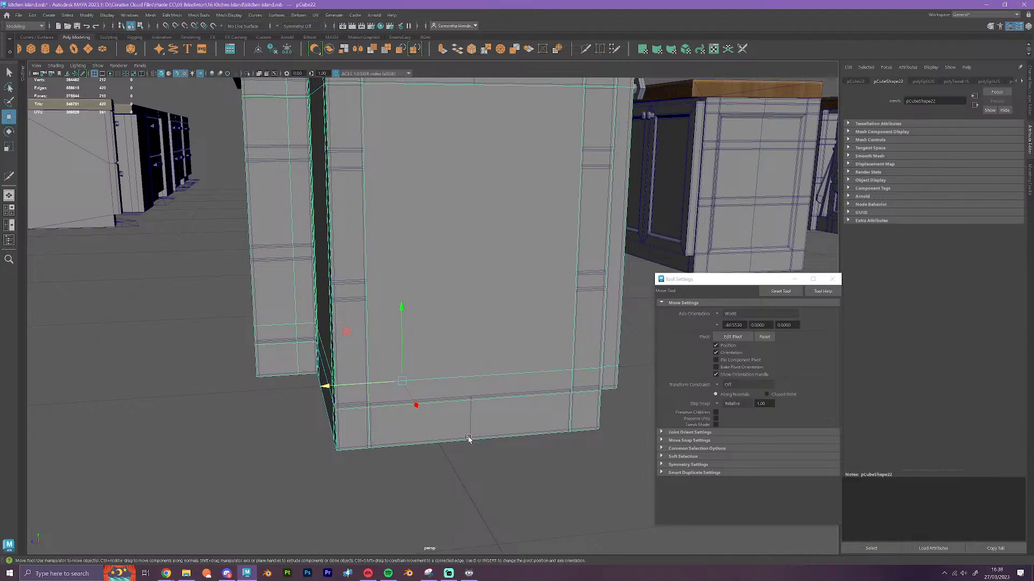
pyautogui.moveTo(457, 284); pyautogui.dragTo(497, 268, button='right')
pyautogui.scroll(-5, 508, 401)
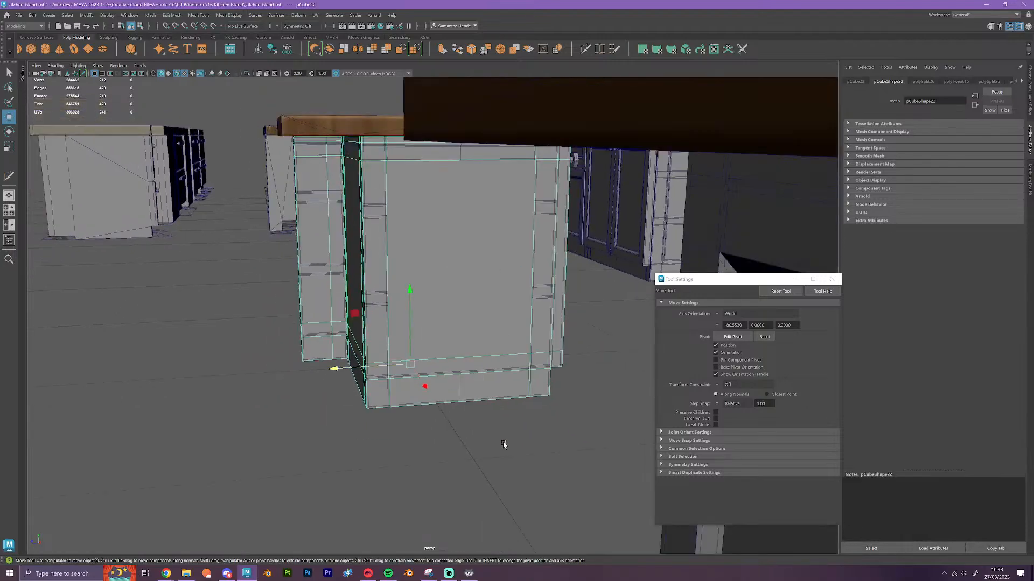
pyautogui.keyDown('alt'); pyautogui.moveTo(400, 471); pyautogui.dragTo(508, 464); pyautogui.keyUp('alt')
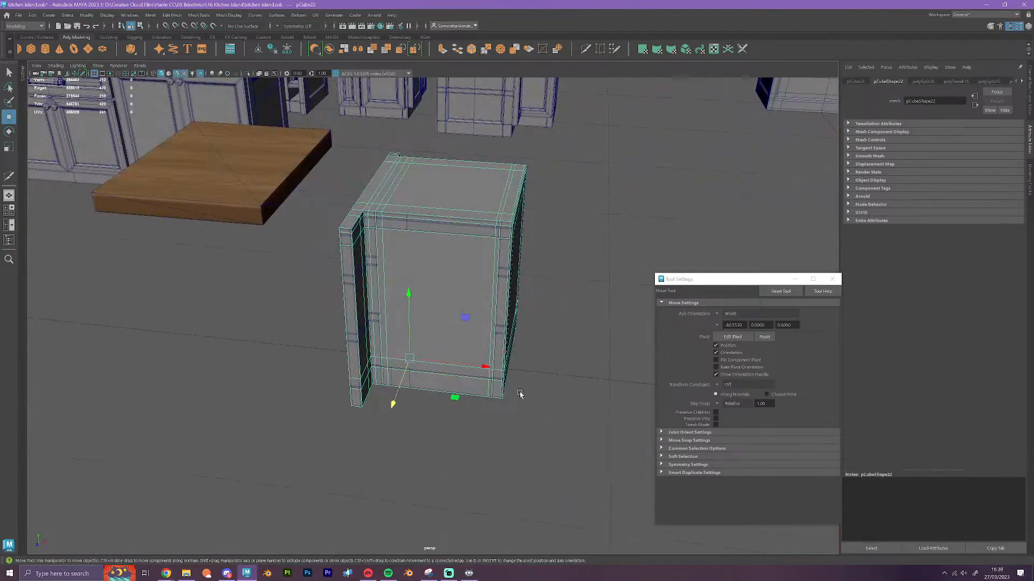
pyautogui.moveTo(411, 359); pyautogui.dragTo(607, 380)
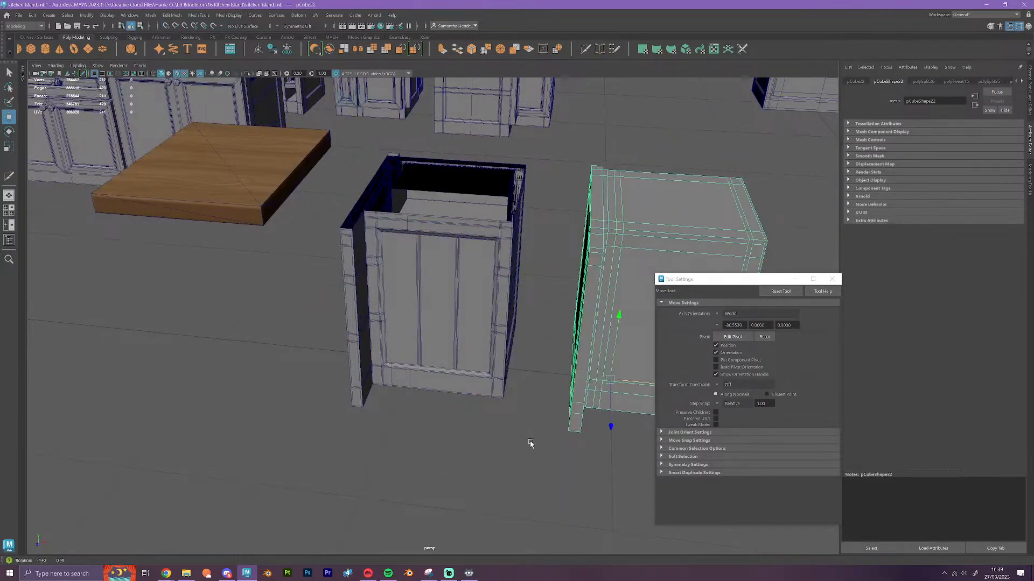
# Select all top faces of the block's body and overhanging side panel, excluding the door's top strip, and delete them
pyautogui.keyDown('alt'); pyautogui.moveTo(530, 443); pyautogui.dragTo(588, 398); pyautogui.keyUp('alt')
pyautogui.keyDown('alt'); pyautogui.moveTo(588, 398); pyautogui.dragTo(409, 487, button='middle'); pyautogui.keyUp('alt')
pyautogui.scroll(6, 456, 337)
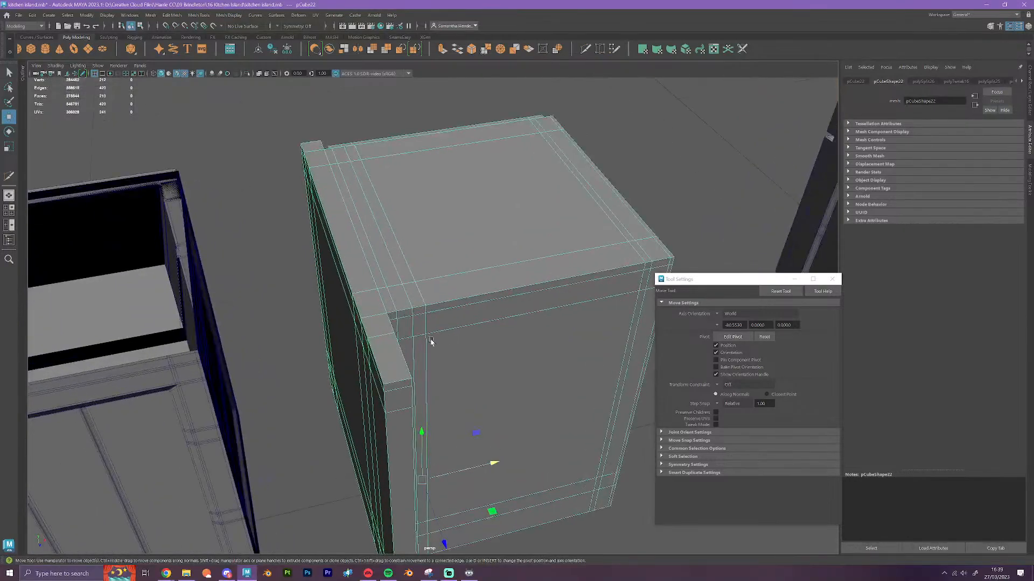
pyautogui.keyDown('alt'); pyautogui.moveTo(430, 340); pyautogui.dragTo(381, 269); pyautogui.keyUp('alt')
pyautogui.moveTo(346, 241); pyautogui.dragTo(293, 295, button='right')
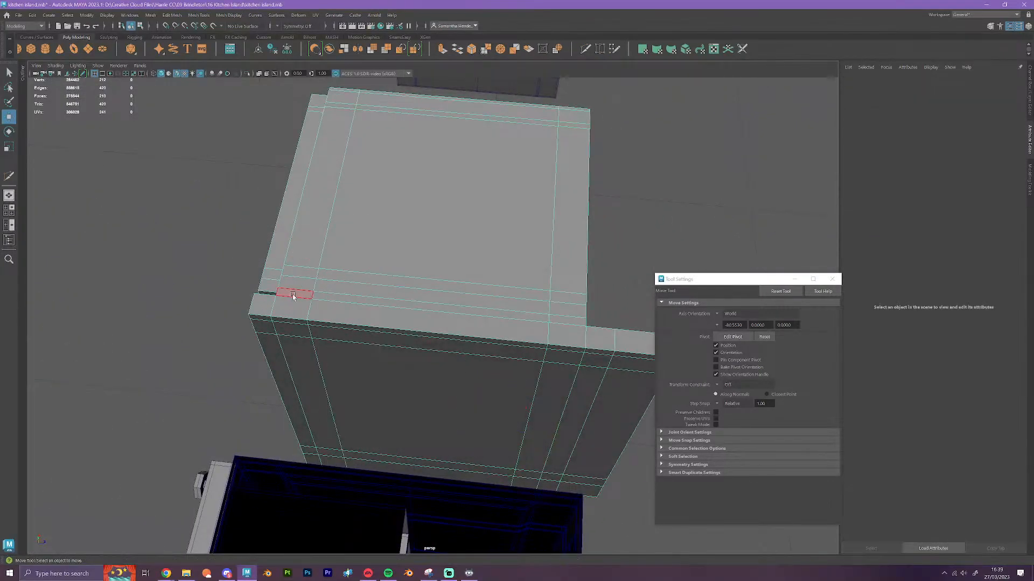
pyautogui.click(266, 303)
pyautogui.keyDown('alt'); pyautogui.moveTo(485, 330); pyautogui.dragTo(329, 297, button='middle'); pyautogui.keyUp('alt')
pyautogui.keyDown('shift'); pyautogui.doubleClick(488, 309); pyautogui.keyUp('shift')
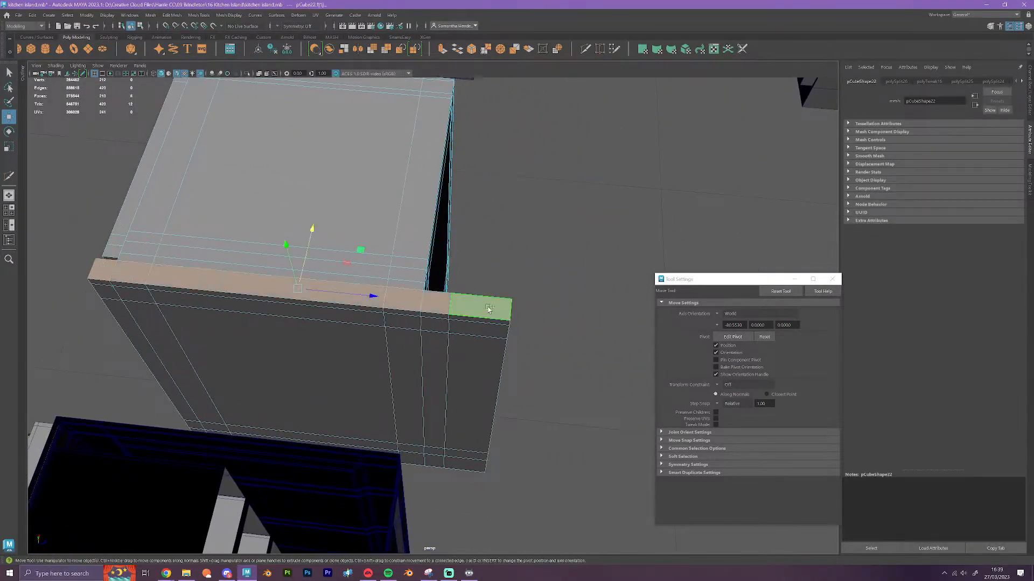
pyautogui.keyDown('shift'); pyautogui.click(415, 286); pyautogui.keyUp('shift')
pyautogui.keyDown('shift'); pyautogui.click(147, 262); pyautogui.keyUp('shift')
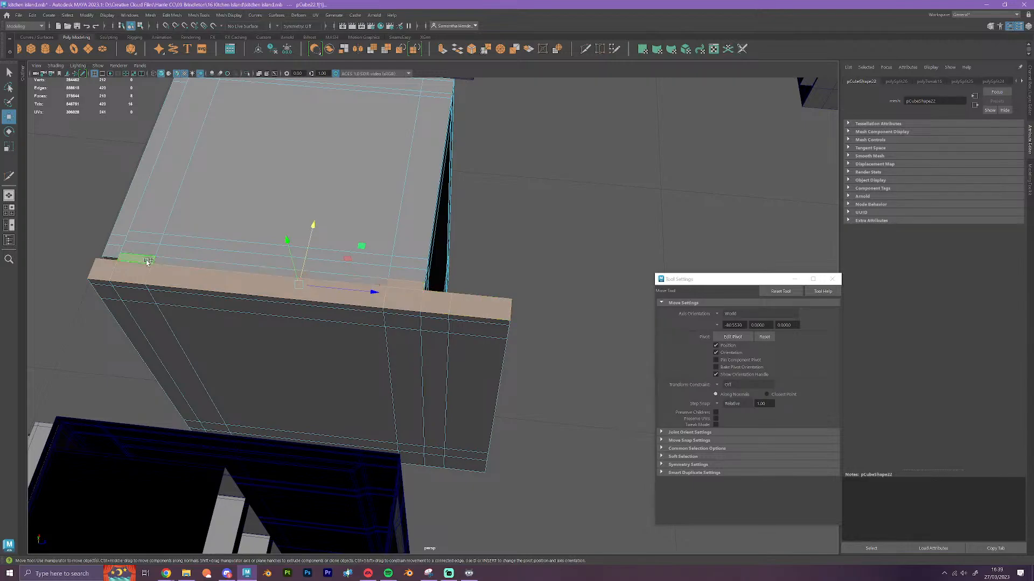
pyautogui.keyDown('shift'); pyautogui.click(147, 252); pyautogui.keyUp('shift')
pyautogui.keyDown('shift'); pyautogui.click(183, 253); pyautogui.keyUp('shift')
pyautogui.keyDown('shift'); pyautogui.click(400, 274); pyautogui.keyUp('shift')
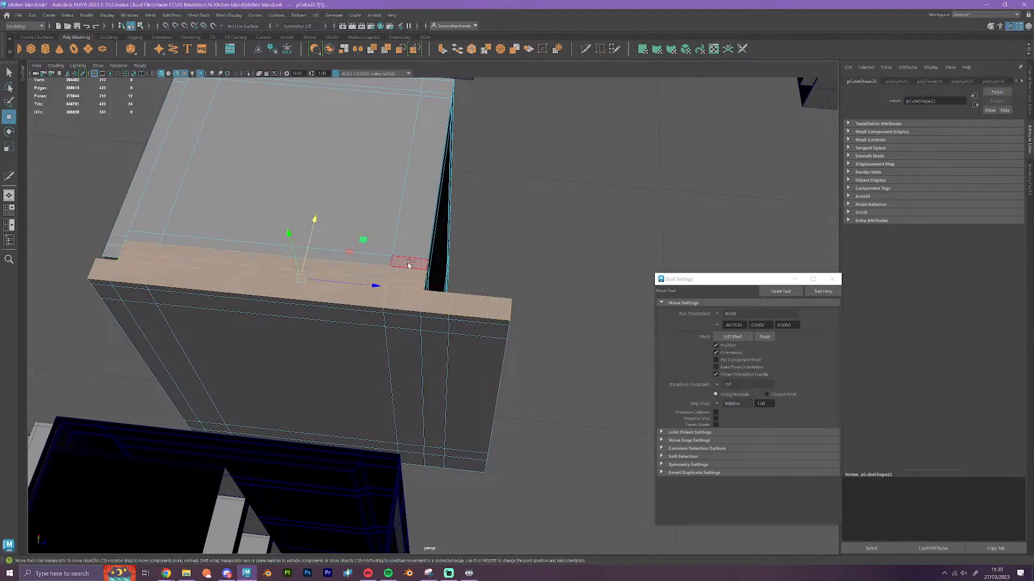
pyautogui.keyDown('shift'); pyautogui.click(409, 263); pyautogui.keyUp('shift')
pyautogui.keyDown('shift'); pyautogui.doubleClick(160, 242); pyautogui.keyUp('shift')
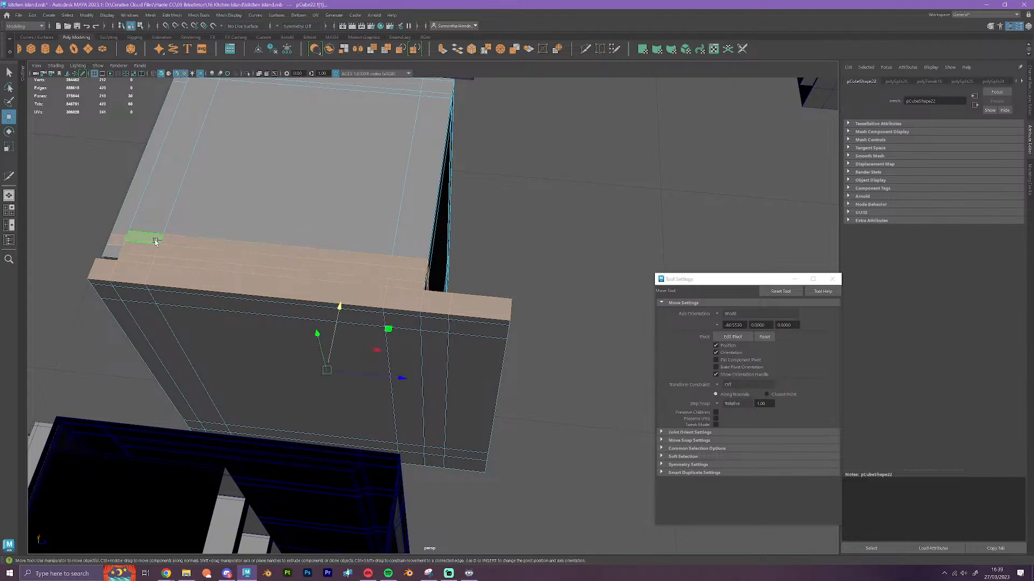
pyautogui.hotkey('ctrl', 'z')
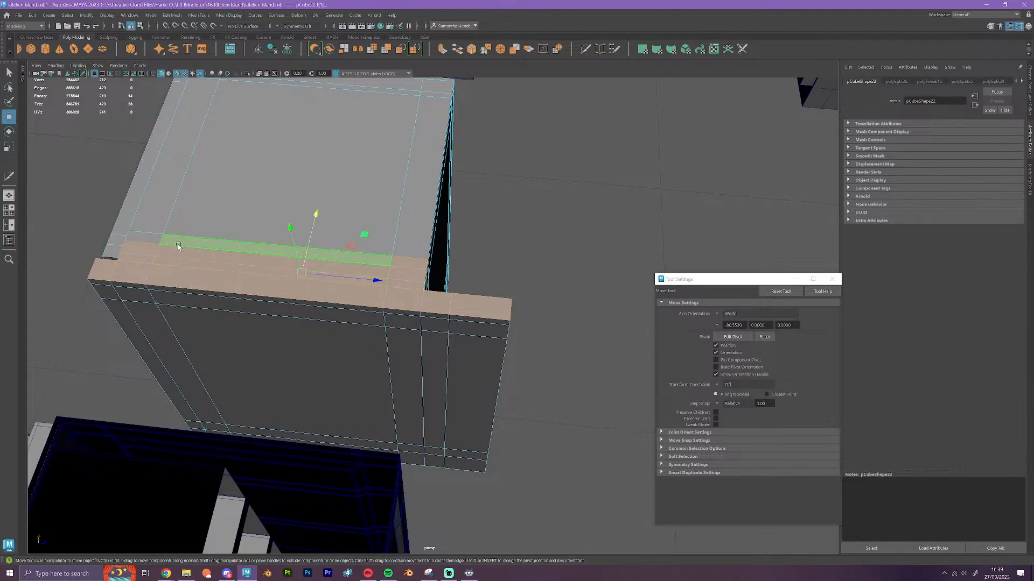
pyautogui.keyDown('shift'); pyautogui.click(208, 236); pyautogui.keyUp('shift')
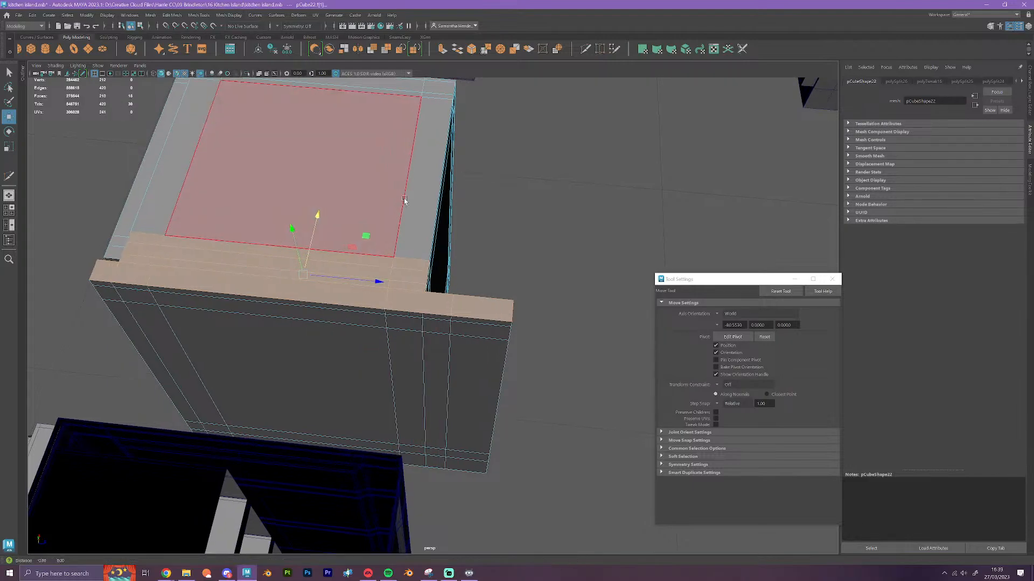
pyautogui.keyDown('alt'); pyautogui.moveTo(208, 235); pyautogui.dragTo(441, 278); pyautogui.keyUp('alt')
pyautogui.keyDown('alt'); pyautogui.moveTo(441, 278); pyautogui.dragTo(444, 286, button='middle'); pyautogui.keyUp('alt')
pyautogui.scroll(1, 424, 276)
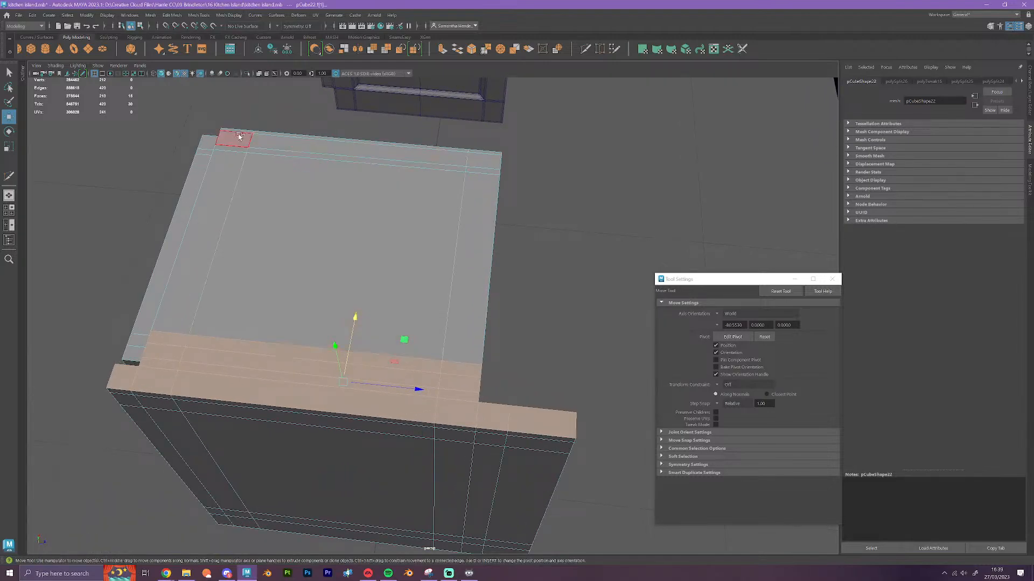
pyautogui.keyDown('shift'); pyautogui.doubleClick(187, 299); pyautogui.keyUp('shift')
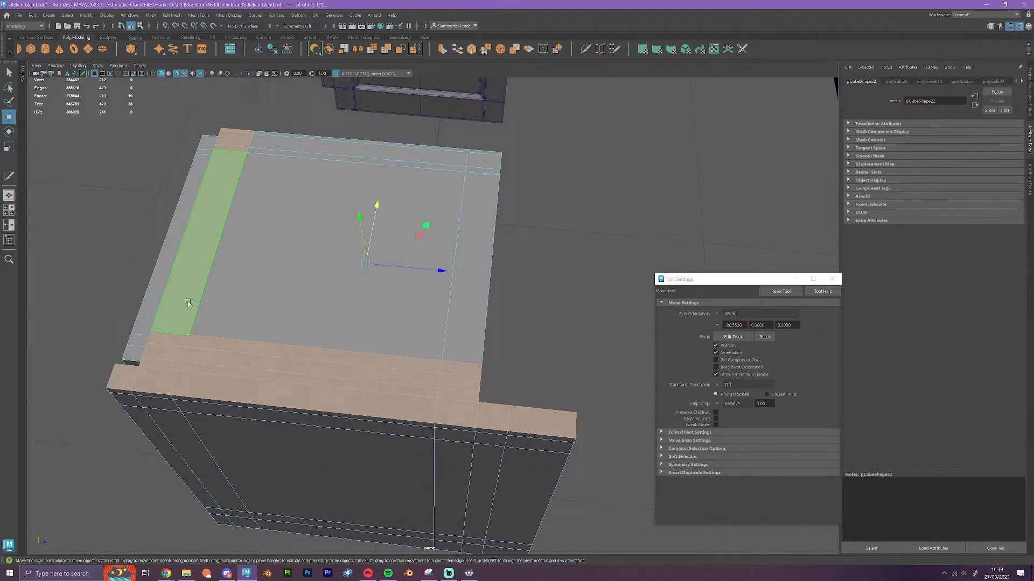
pyautogui.keyDown('shift'); pyautogui.doubleClick(317, 139); pyautogui.keyUp('shift')
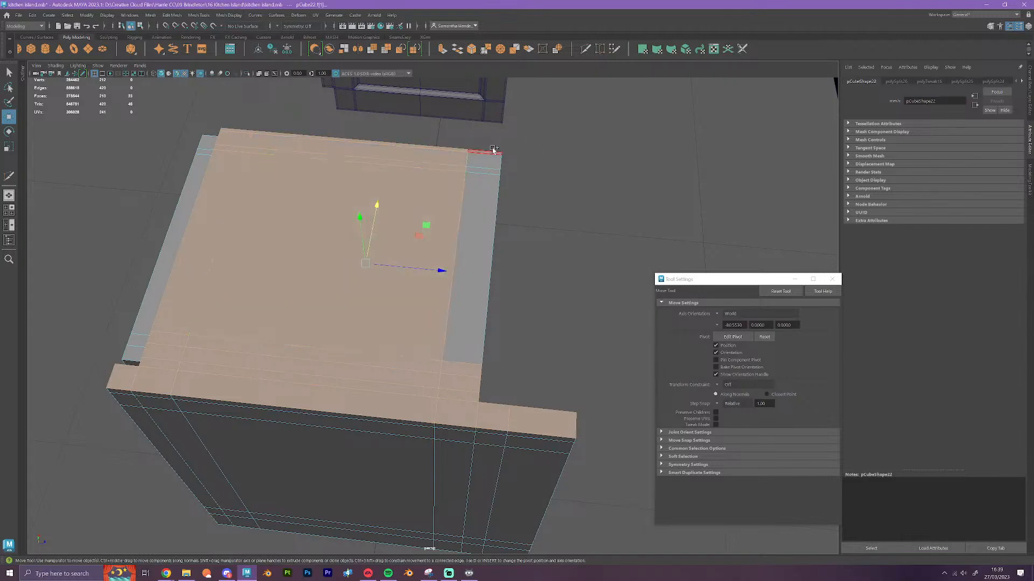
pyautogui.keyDown('shift'); pyautogui.doubleClick(456, 322); pyautogui.keyUp('shift')
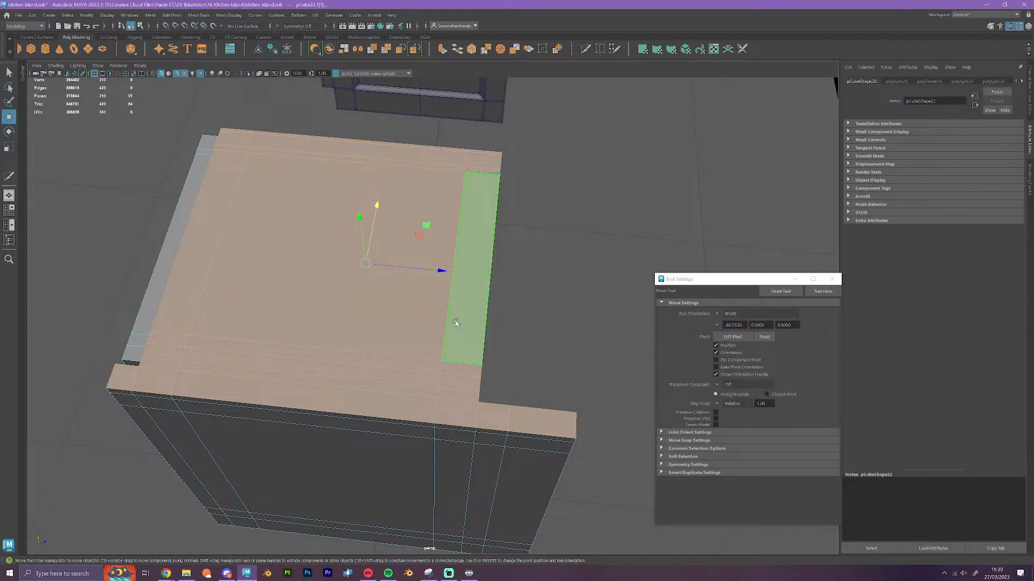
pyautogui.press('Delete')
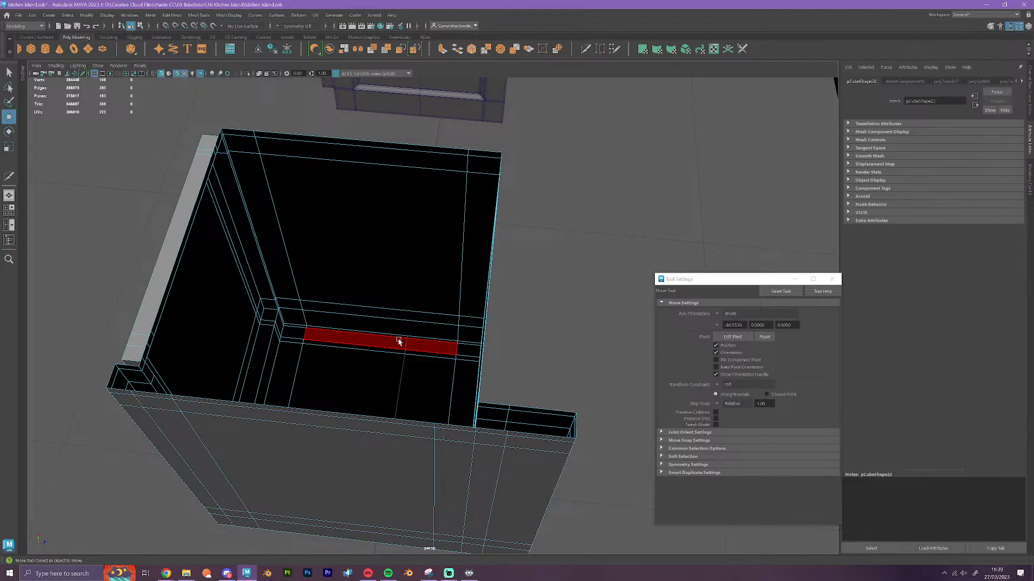
# Return to object selection, move the open-topped block clear of the original narrow cabinet, and deselect it
pyautogui.rightClick(390, 302)
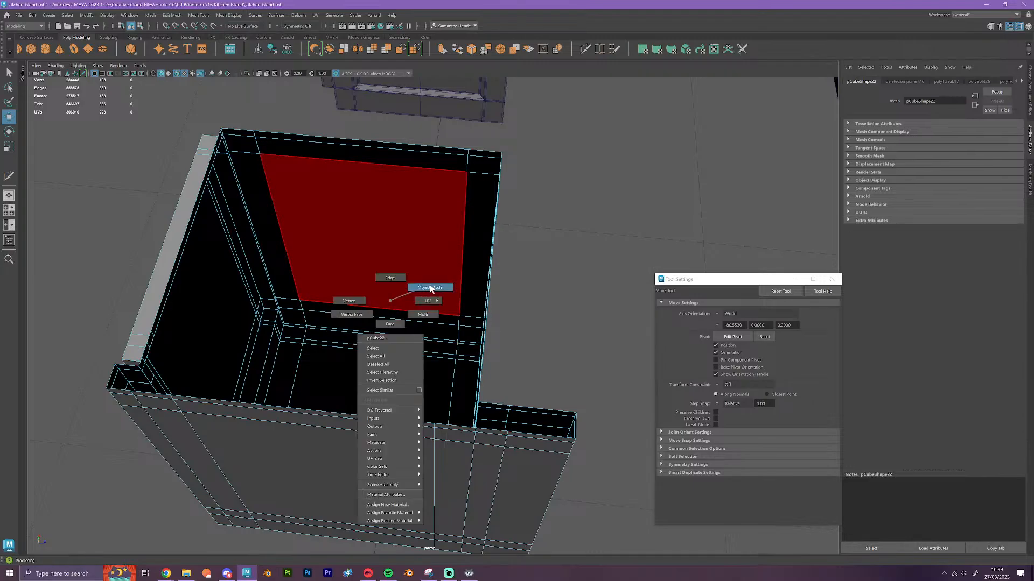
pyautogui.moveTo(431, 288); pyautogui.dragTo(433, 288, button='right')
pyautogui.click(526, 338)
pyautogui.scroll(-4, 519, 353)
pyautogui.keyDown('alt'); pyautogui.moveTo(323, 440); pyautogui.dragTo(462, 397); pyautogui.keyUp('alt')
pyautogui.click(481, 376)
pyautogui.scroll(-6, 491, 390)
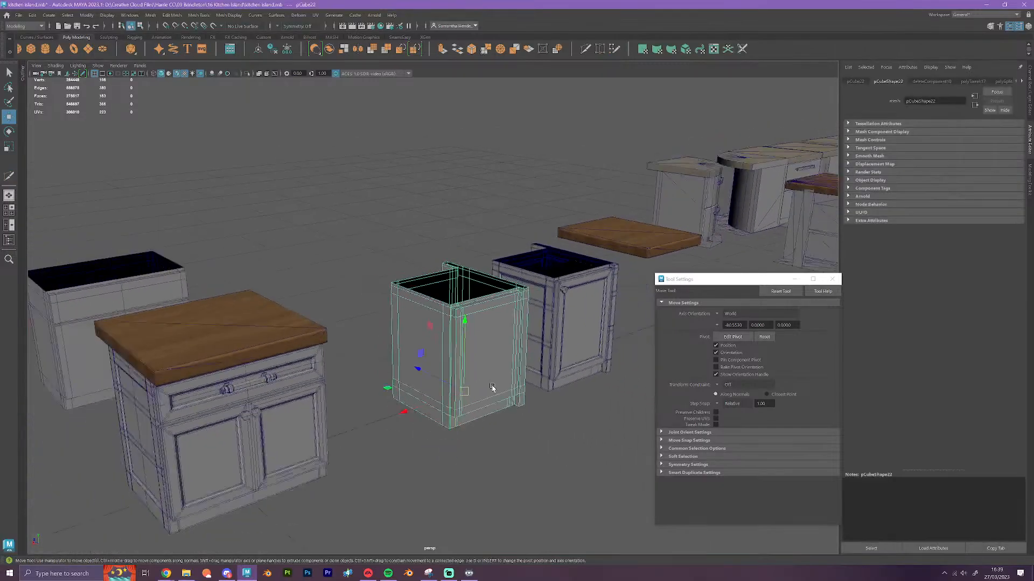
pyautogui.keyDown('alt'); pyautogui.moveTo(498, 422); pyautogui.dragTo(454, 436); pyautogui.keyUp('alt')
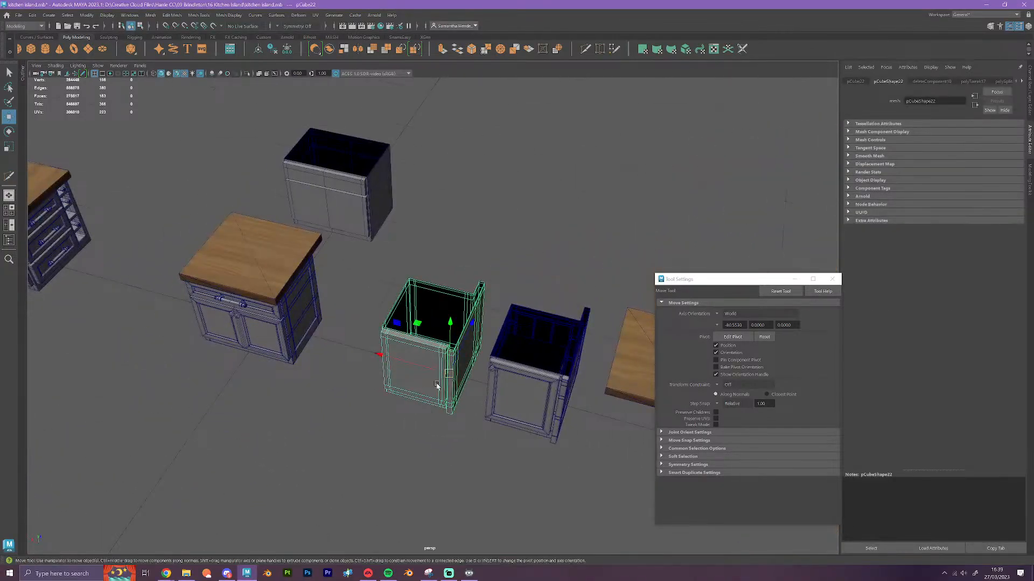
pyautogui.moveTo(452, 359); pyautogui.dragTo(427, 230)
pyautogui.click(451, 285)
# Slide the separate wooden countertop horizontally back onto the original narrow cabinet
pyautogui.keyDown('alt'); pyautogui.moveTo(451, 285); pyautogui.dragTo(364, 363); pyautogui.keyUp('alt')
pyautogui.scroll(6, 362, 372)
pyautogui.scroll(6, 377, 362)
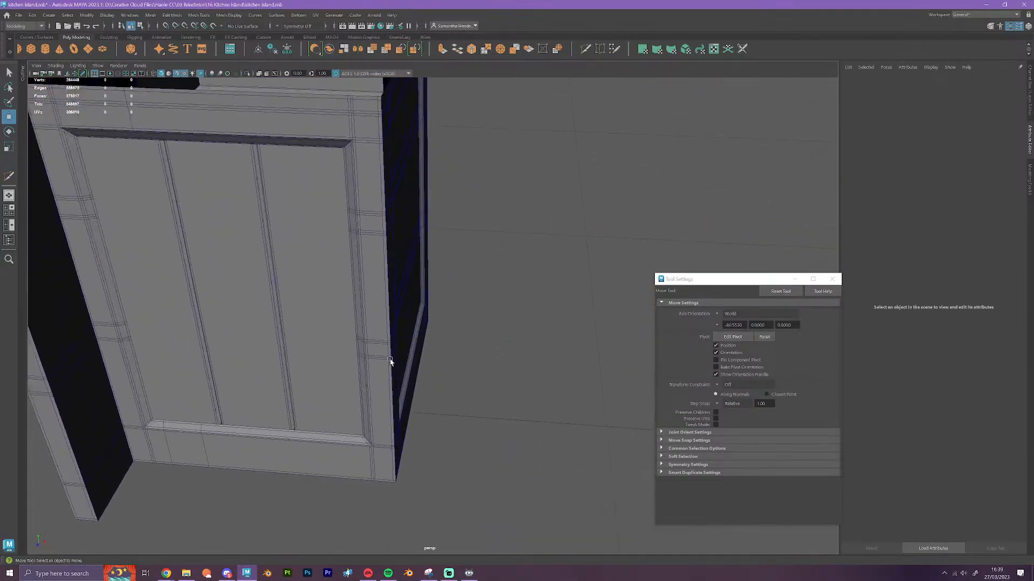
pyautogui.scroll(-8, 422, 296)
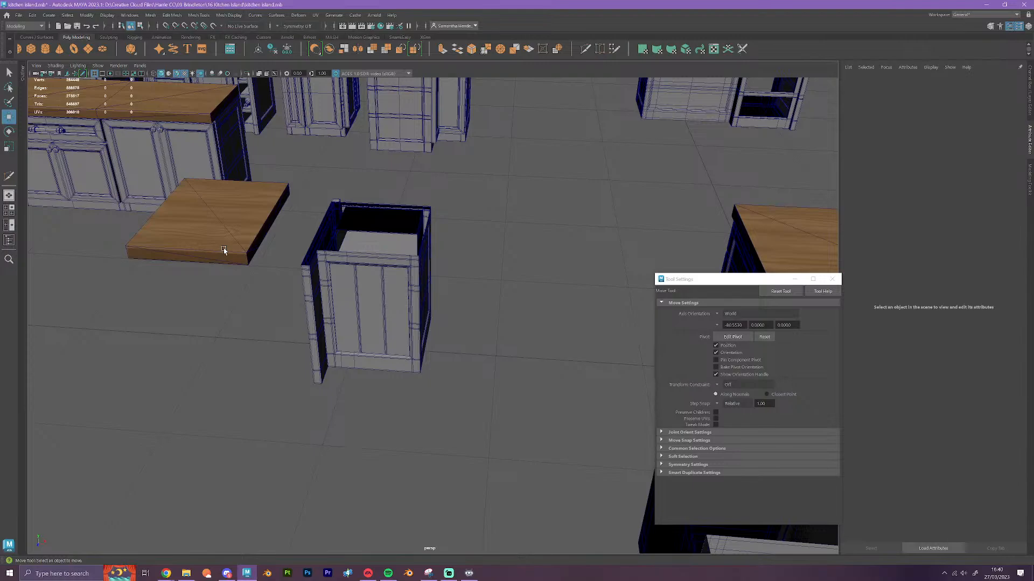
pyautogui.click(210, 229)
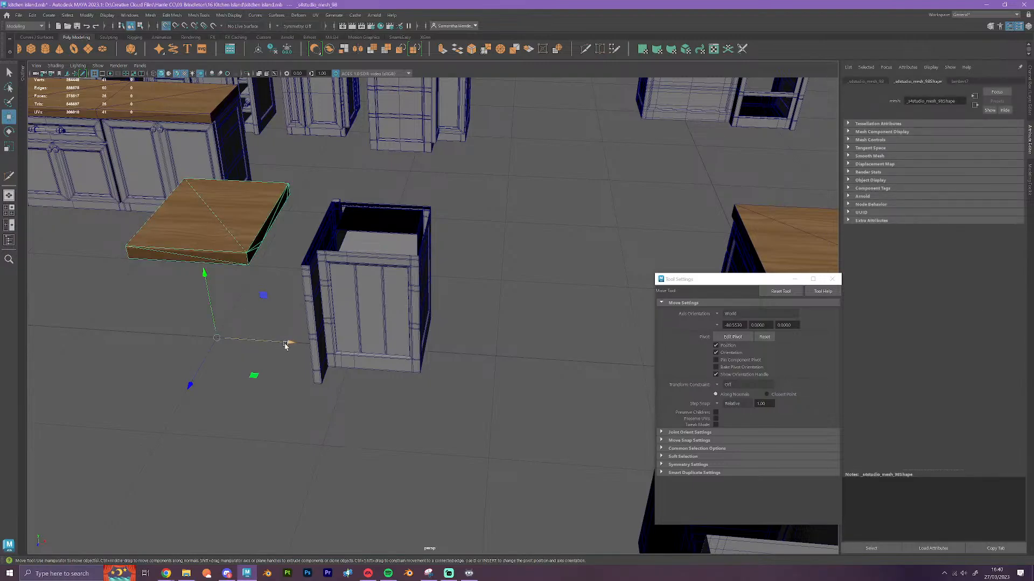
pyautogui.moveTo(288, 344); pyautogui.dragTo(359, 368)
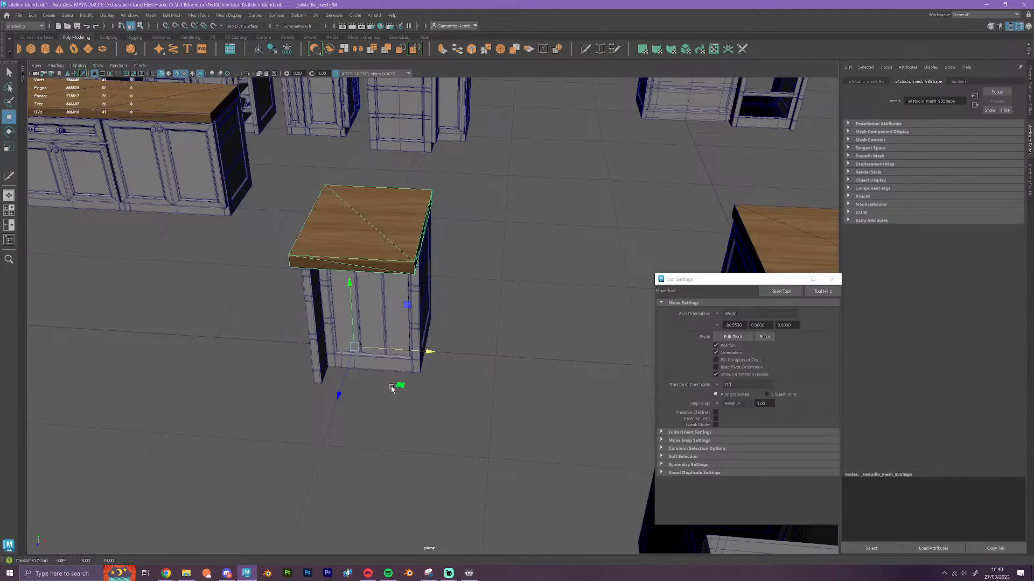
pyautogui.scroll(-6, 393, 389)
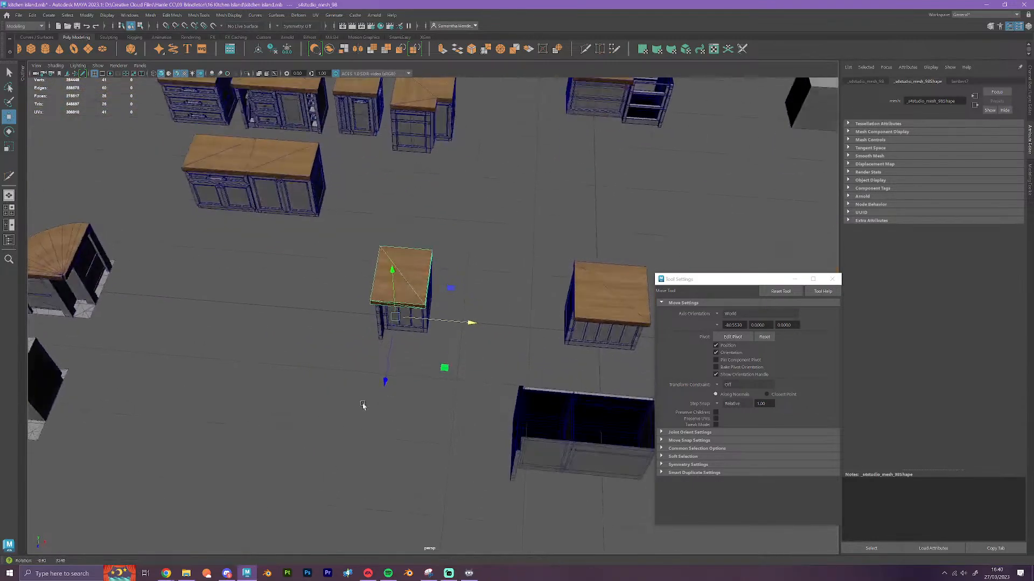
# Select the original narrow cabinet and slide it horizontally until it sits flush against the neighbouring wood-topped cabinet
pyautogui.keyDown('alt'); pyautogui.moveTo(362, 404); pyautogui.dragTo(372, 408); pyautogui.keyUp('alt')
pyautogui.keyDown('alt'); pyautogui.moveTo(436, 376); pyautogui.dragTo(286, 356, button='middle'); pyautogui.keyUp('alt')
pyautogui.moveTo(185, 206); pyautogui.dragTo(297, 341)
pyautogui.moveTo(326, 297); pyautogui.dragTo(382, 303)
pyautogui.scroll(-5, 432, 340)
pyautogui.keyDown('alt'); pyautogui.moveTo(475, 349); pyautogui.dragTo(379, 313, button='middle'); pyautogui.keyUp('alt')
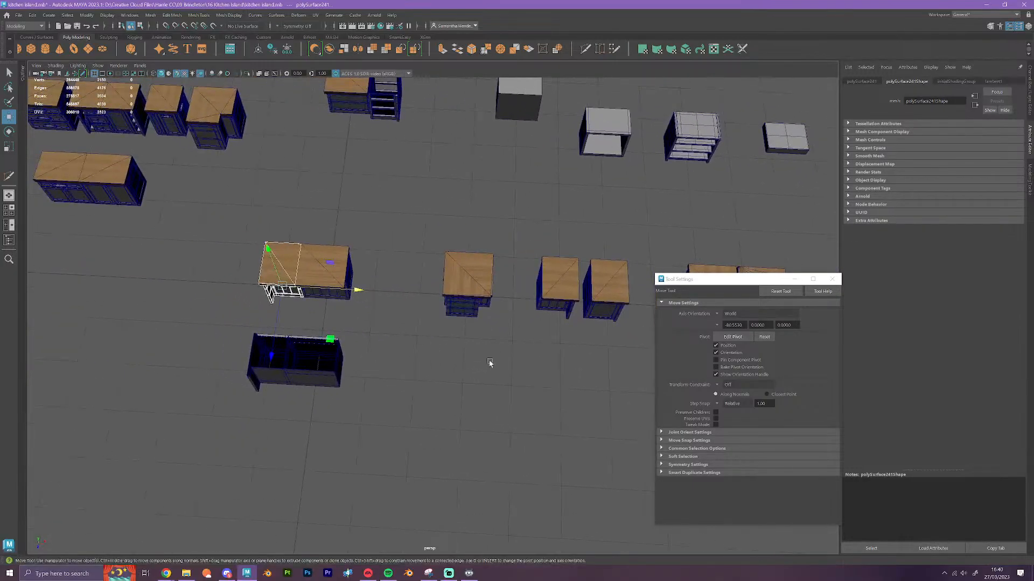
# Select both joined wood-topped cabinets together and slide them horizontally against the stepped corner cabinet beside them
pyautogui.moveTo(378, 310); pyautogui.dragTo(240, 236)
pyautogui.scroll(-3, 375, 301)
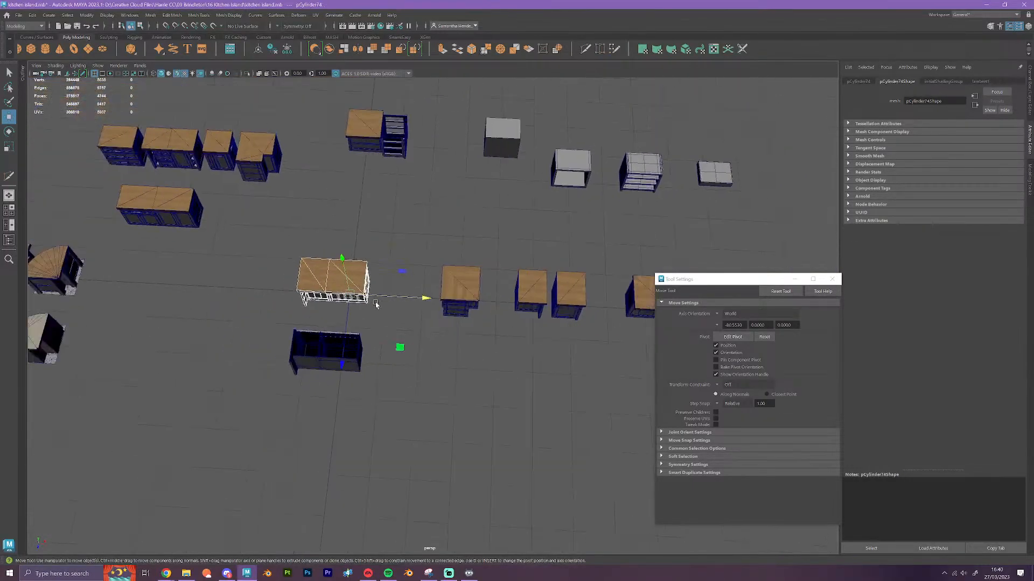
pyautogui.keyDown('alt'); pyautogui.moveTo(430, 341); pyautogui.dragTo(317, 321, button='middle'); pyautogui.keyUp('alt')
pyautogui.moveTo(272, 279); pyautogui.dragTo(330, 286)
pyautogui.keyDown('alt'); pyautogui.moveTo(240, 316); pyautogui.dragTo(303, 303, button='middle'); pyautogui.keyUp('alt')
pyautogui.scroll(7, 316, 305)
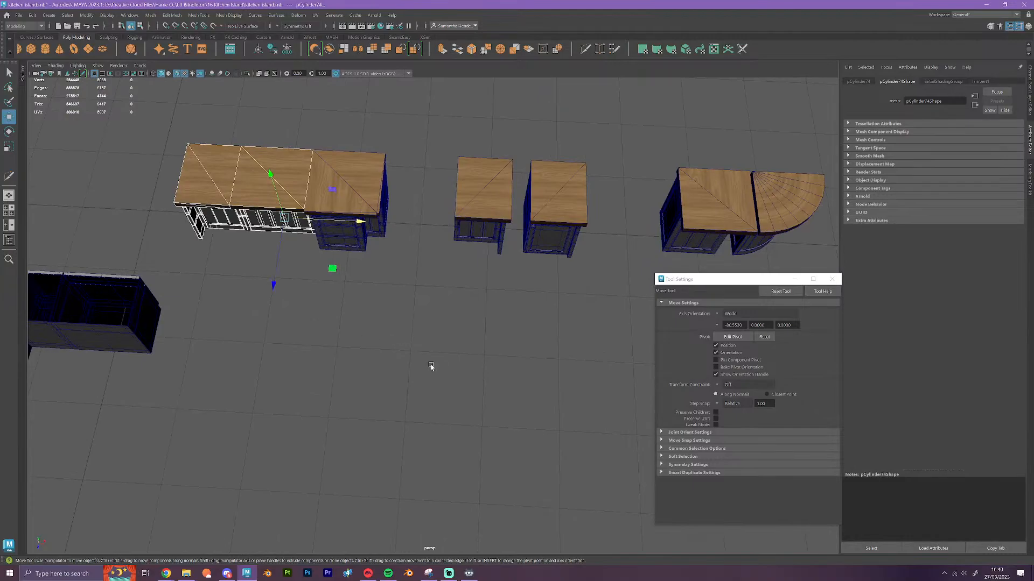
# Examine how the modules line up in the original wood-topped island row and in its untextured counterpart
pyautogui.scroll(-1, 394, 352)
pyautogui.scroll(-3, 393, 352)
pyautogui.keyDown('alt'); pyautogui.moveTo(270, 302); pyautogui.dragTo(584, 266, button='middle'); pyautogui.keyUp('alt')
pyautogui.keyDown('alt'); pyautogui.moveTo(254, 257); pyautogui.dragTo(533, 288, button='middle'); pyautogui.keyUp('alt')
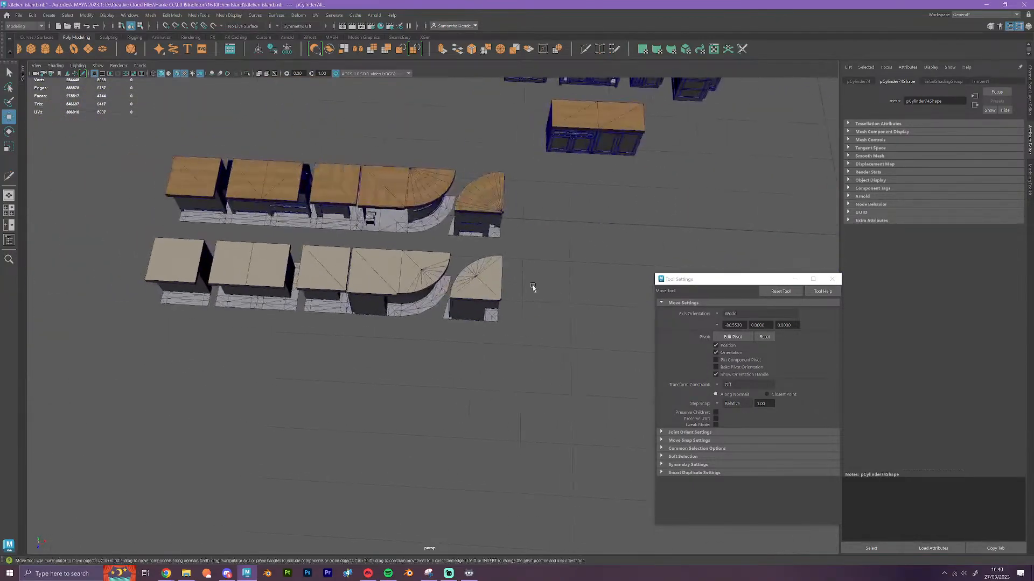
pyautogui.keyDown('alt'); pyautogui.moveTo(378, 320); pyautogui.dragTo(381, 311); pyautogui.keyUp('alt')
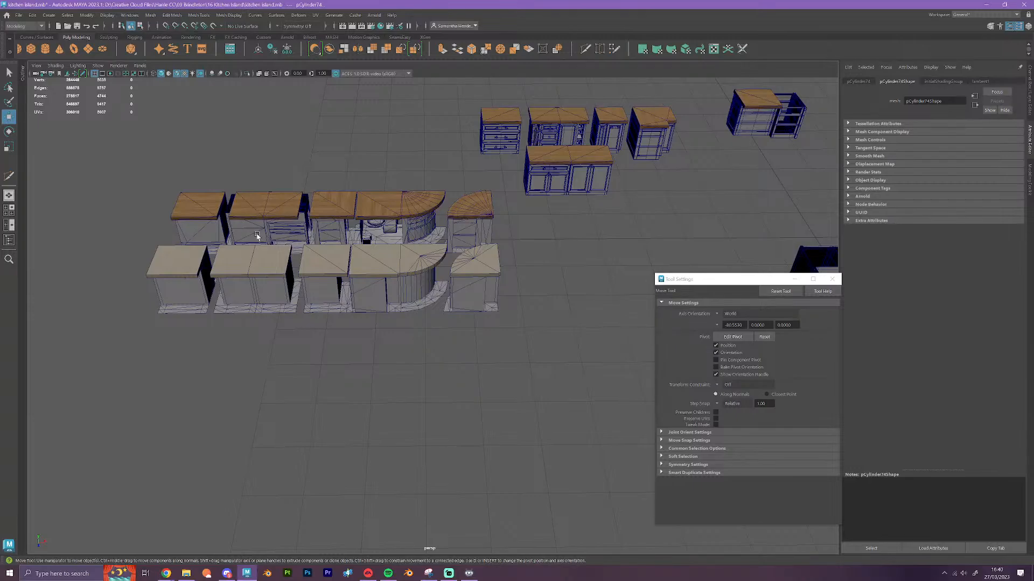
pyautogui.moveTo(359, 257)
pyautogui.keyDown('alt'); pyautogui.mouseDown()
pyautogui.moveTo(368, 262)
pyautogui.moveTo(350, 259)
pyautogui.mouseUp(); pyautogui.keyUp('alt')
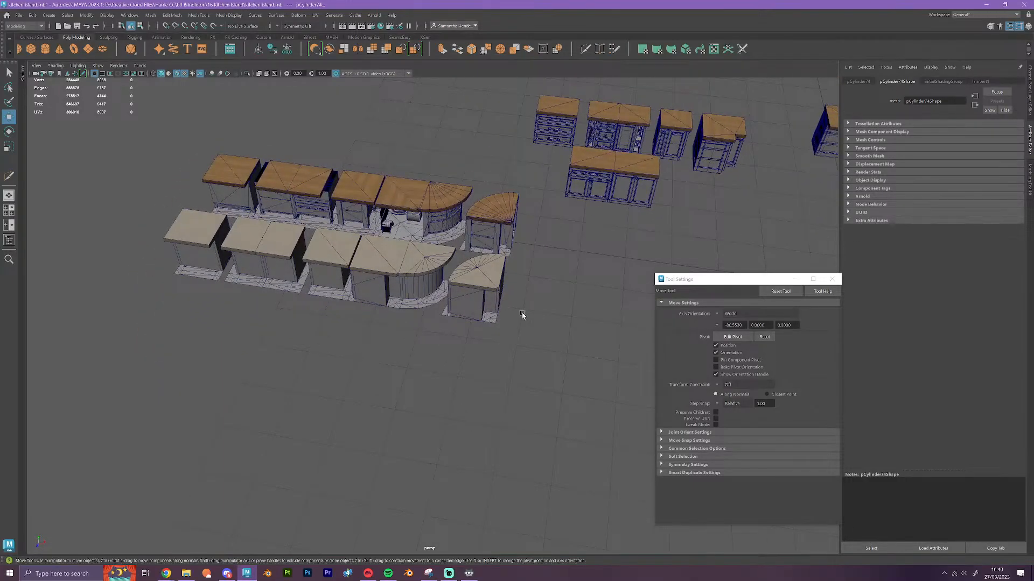
pyautogui.keyDown('alt'); pyautogui.moveTo(533, 317); pyautogui.dragTo(272, 288, button='middle'); pyautogui.keyUp('alt')
pyautogui.keyDown('alt'); pyautogui.moveTo(452, 300); pyautogui.dragTo(460, 232); pyautogui.keyUp('alt')
# Move the panelled square-topped cabinet horizontally away from the quarter-round unit to just beyond the opposite end of the joined row
pyautogui.keyDown('alt'); pyautogui.moveTo(438, 289); pyautogui.dragTo(515, 301, button='middle'); pyautogui.keyUp('alt')
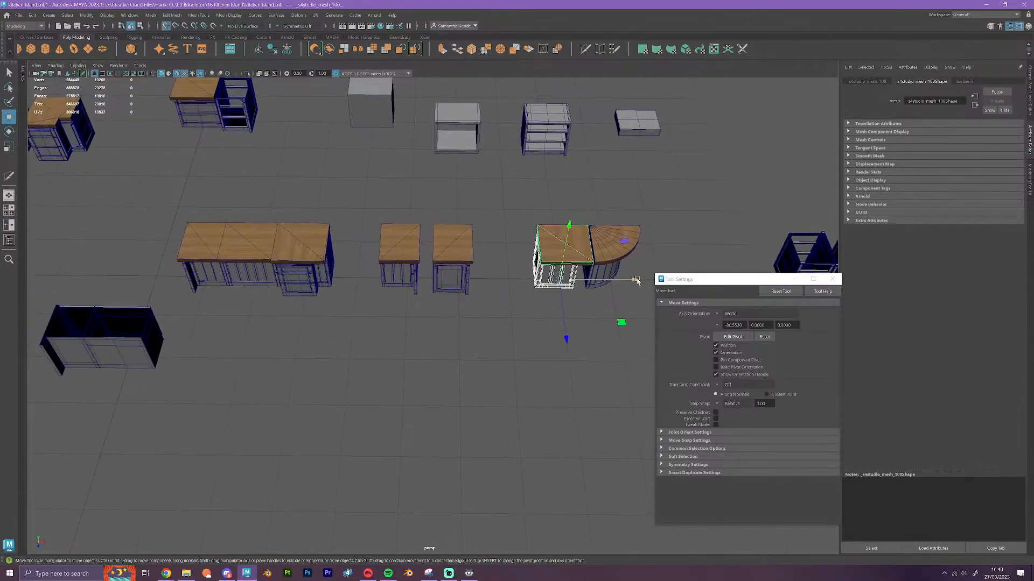
pyautogui.moveTo(596, 284); pyautogui.dragTo(172, 293)
pyautogui.keyDown('alt'); pyautogui.moveTo(259, 384); pyautogui.dragTo(370, 387); pyautogui.keyUp('alt')
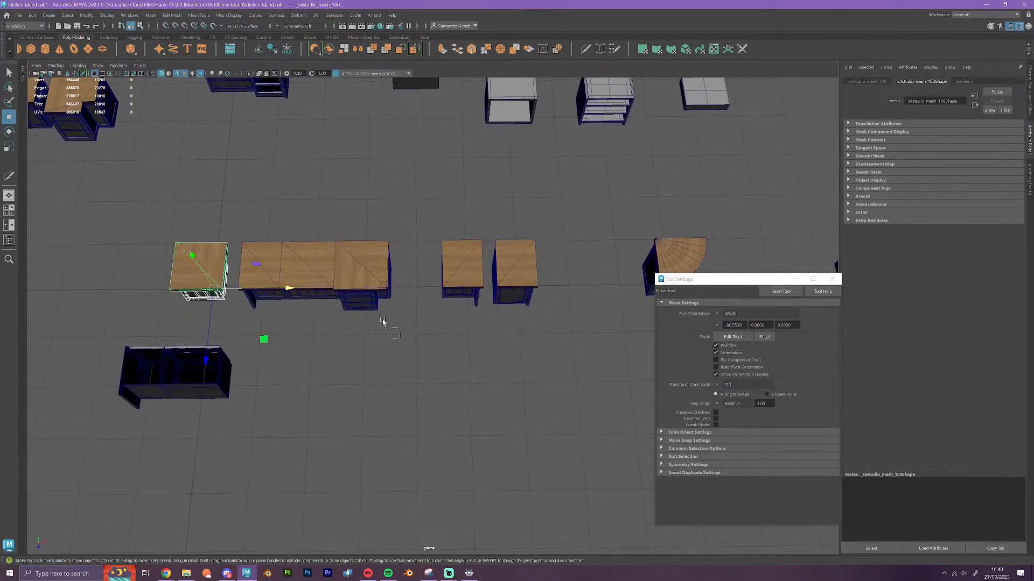
# Select the joined three-cabinet row, slide it horizontally against the adjacent narrow cabinet, and deselect it
pyautogui.moveTo(400, 338); pyautogui.dragTo(241, 227)
pyautogui.moveTo(399, 291); pyautogui.dragTo(431, 291)
pyautogui.click(445, 353)
pyautogui.keyDown('alt'); pyautogui.moveTo(324, 355); pyautogui.dragTo(501, 334, button='middle'); pyautogui.keyUp('alt')
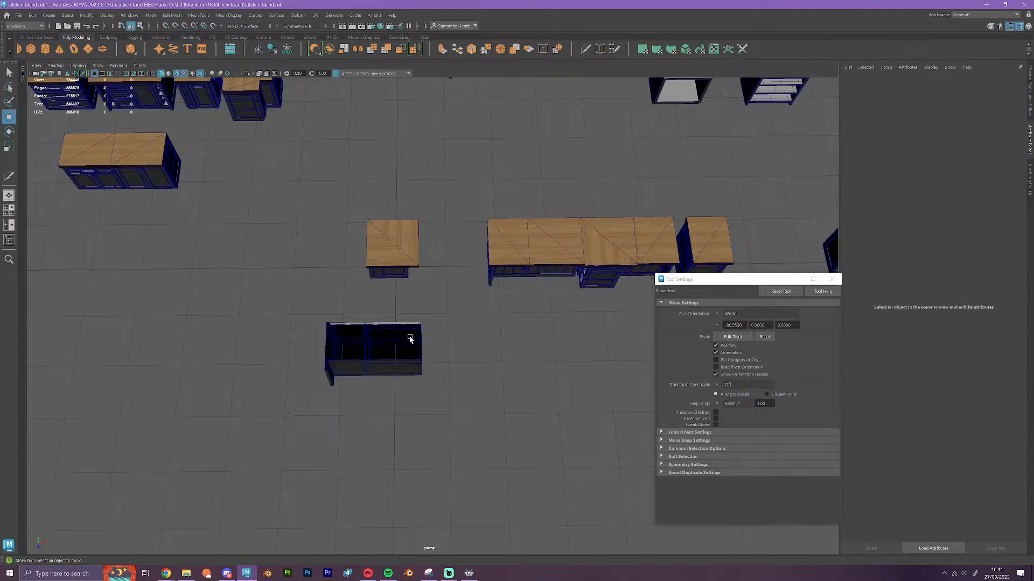
# Create a polygon cube at the grid centre, where the separated square-topped cabinet stands
pyautogui.scroll(5, 416, 289)
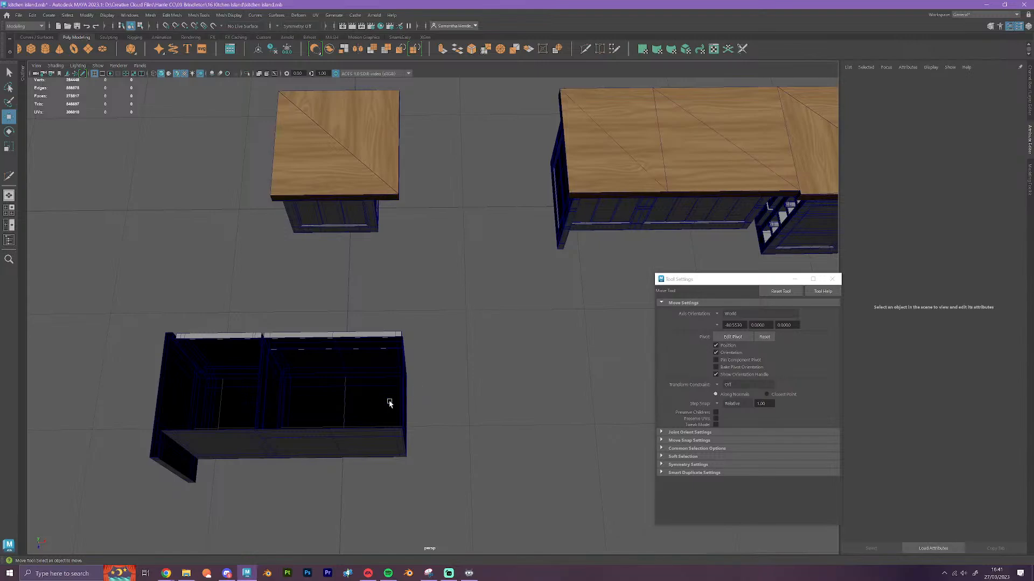
pyautogui.keyDown('alt'); pyautogui.moveTo(342, 443); pyautogui.dragTo(449, 433); pyautogui.keyUp('alt')
pyautogui.keyDown('alt'); pyautogui.moveTo(449, 433); pyautogui.dragTo(456, 362, button='right'); pyautogui.keyUp('alt')
pyautogui.keyDown('alt'); pyautogui.moveTo(454, 400); pyautogui.dragTo(374, 396); pyautogui.keyUp('alt')
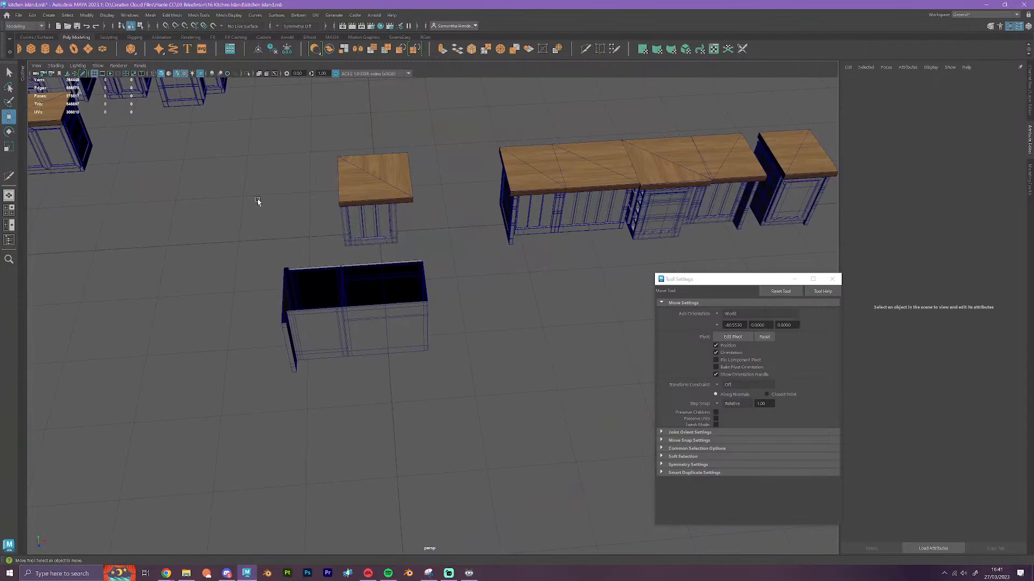
pyautogui.click(30, 49)
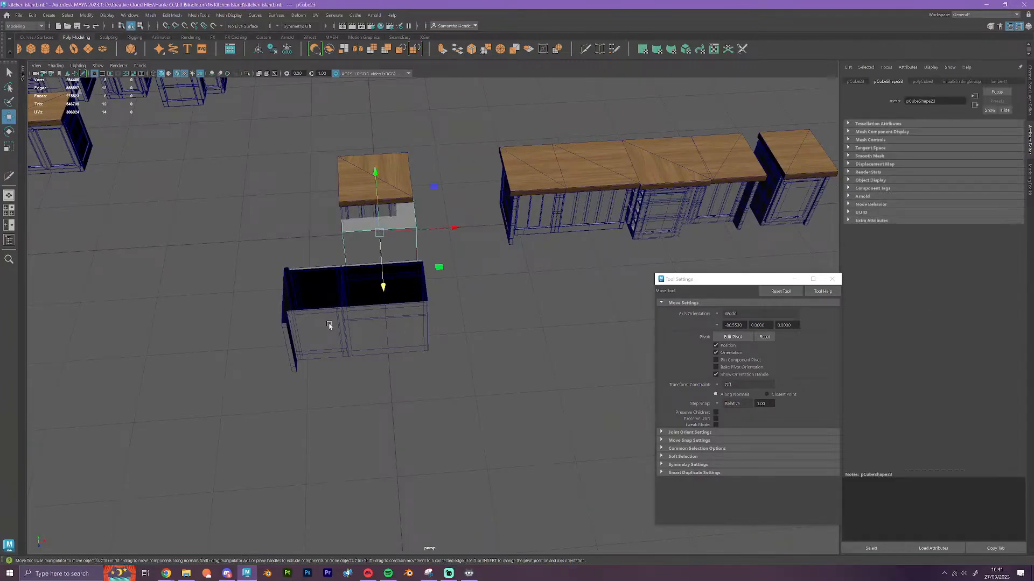
# Snap two adjacent side faces of the cube flush with the matching sides of the square-topped cabinet
pyautogui.keyDown('alt'); pyautogui.moveTo(330, 326); pyautogui.dragTo(416, 297); pyautogui.keyUp('alt')
pyautogui.scroll(6, 416, 298)
pyautogui.moveTo(343, 299); pyautogui.dragTo(342, 312, button='right')
pyautogui.keyDown('alt'); pyautogui.moveTo(337, 330); pyautogui.dragTo(376, 365); pyautogui.keyUp('alt')
pyautogui.click(464, 335)
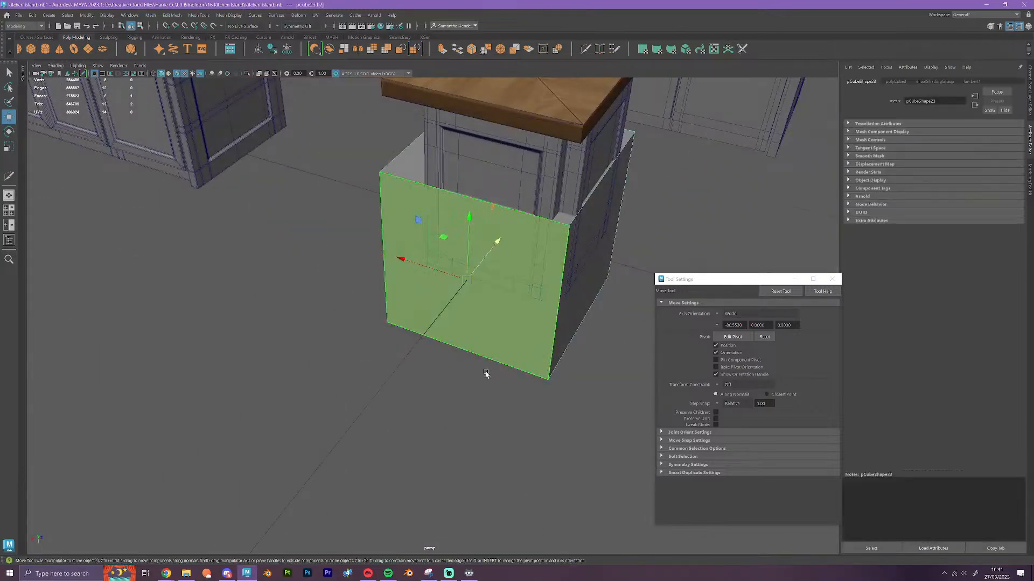
pyautogui.keyDown('alt'); pyautogui.moveTo(486, 374); pyautogui.dragTo(337, 279); pyautogui.keyUp('alt')
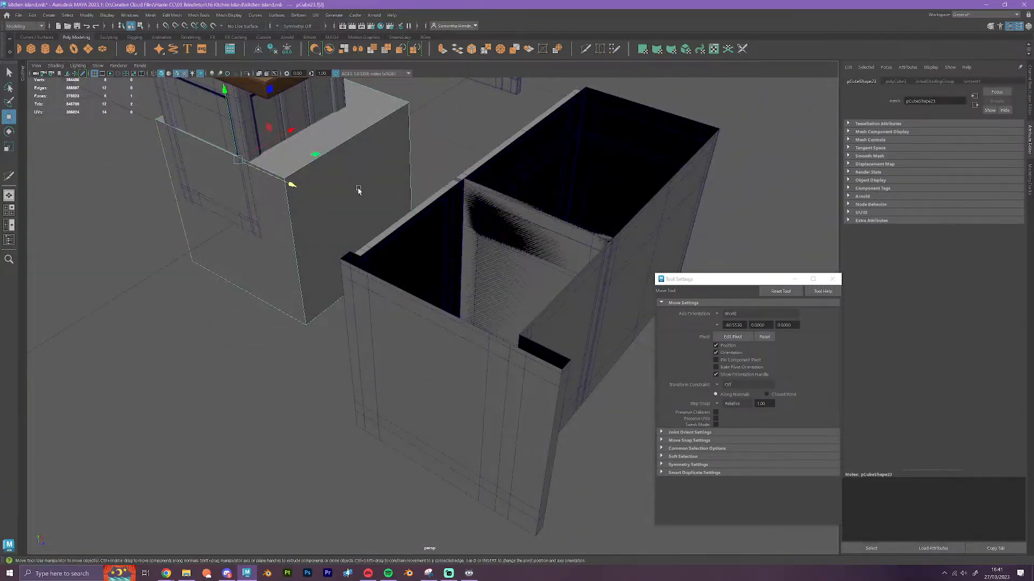
pyautogui.keyDown('alt'); pyautogui.moveTo(358, 189); pyautogui.dragTo(414, 292); pyautogui.keyUp('alt')
pyautogui.click(411, 291)
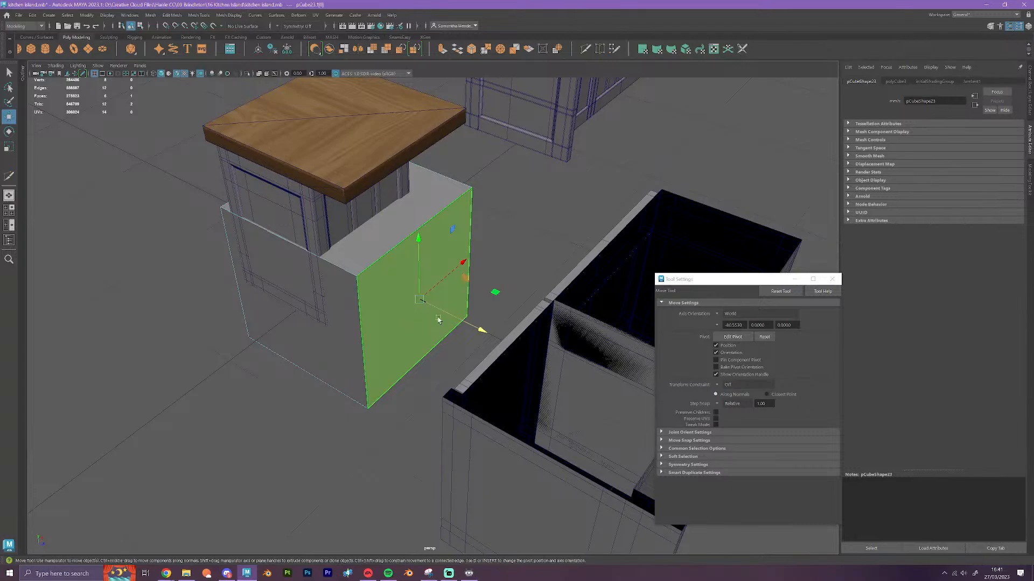
pyautogui.moveTo(479, 330); pyautogui.dragTo(361, 323)
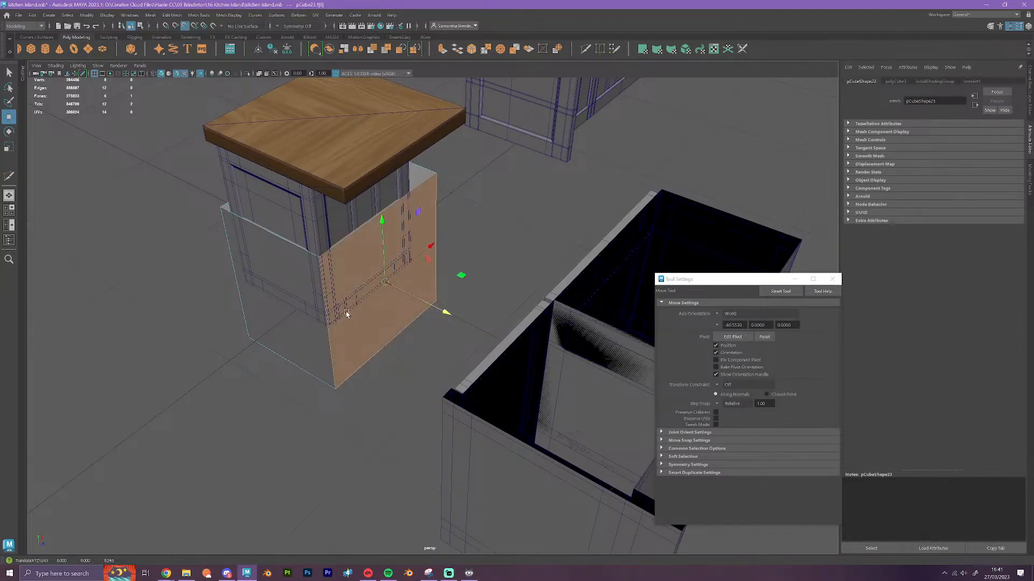
pyautogui.moveTo(336, 202)
pyautogui.keyDown('alt'); pyautogui.mouseDown()
pyautogui.moveTo(345, 212)
pyautogui.moveTo(328, 219)
pyautogui.mouseUp(); pyautogui.keyUp('alt')
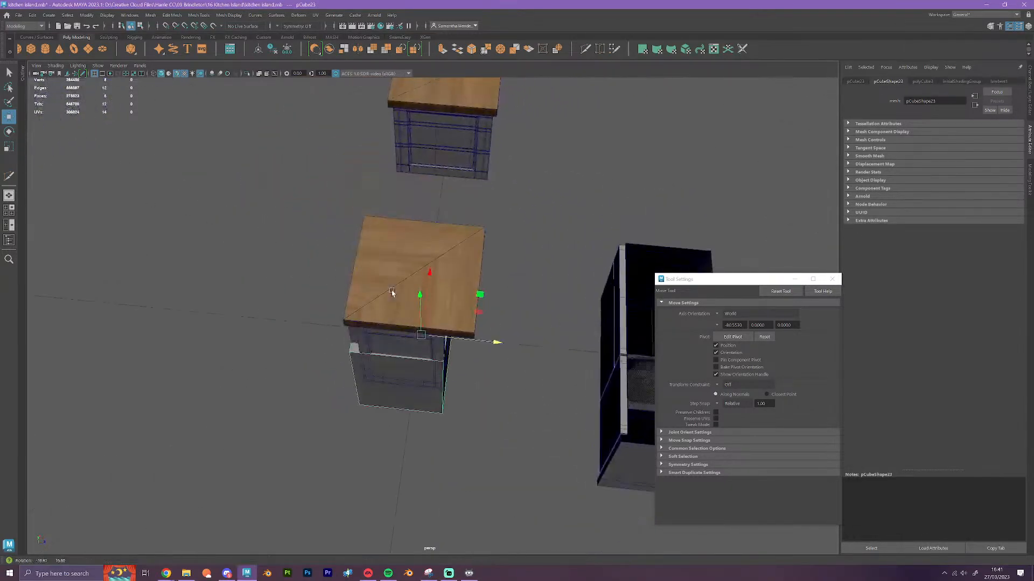
# Snap the cube's protruding side face, facing the joined cabinet row, back to the square-topped cabinet's side
pyautogui.press('F8')
pyautogui.click(380, 270)
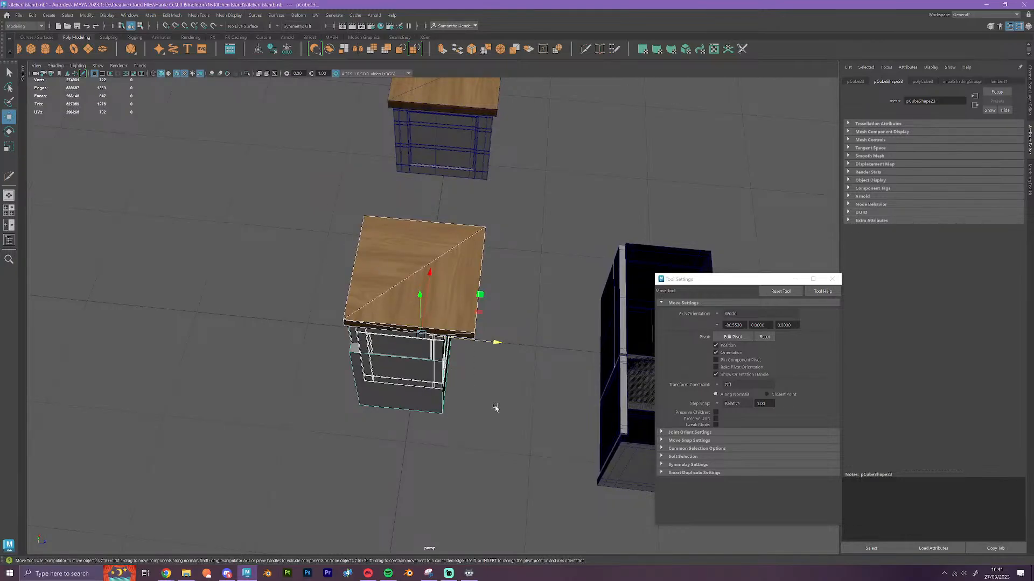
pyautogui.click(494, 406)
pyautogui.scroll(5, 484, 397)
pyautogui.keyDown('alt'); pyautogui.moveTo(483, 398); pyautogui.dragTo(362, 342); pyautogui.keyUp('alt')
pyautogui.rightClick(476, 389)
pyautogui.click(478, 393)
pyautogui.scroll(6, 361, 347)
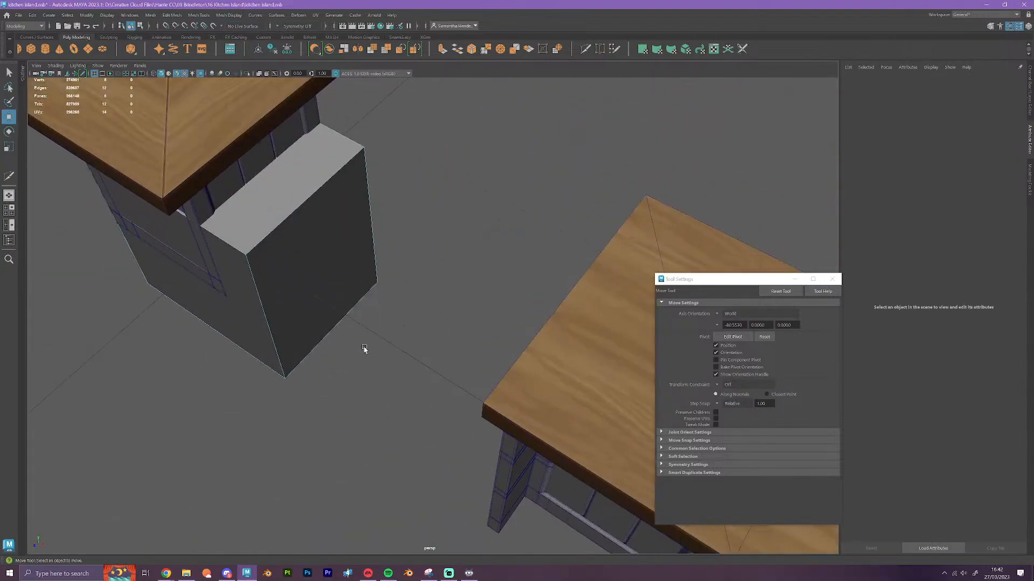
pyautogui.keyDown('alt'); pyautogui.moveTo(330, 299); pyautogui.dragTo(392, 347, button='middle'); pyautogui.keyUp('alt')
pyautogui.scroll(2, 393, 347)
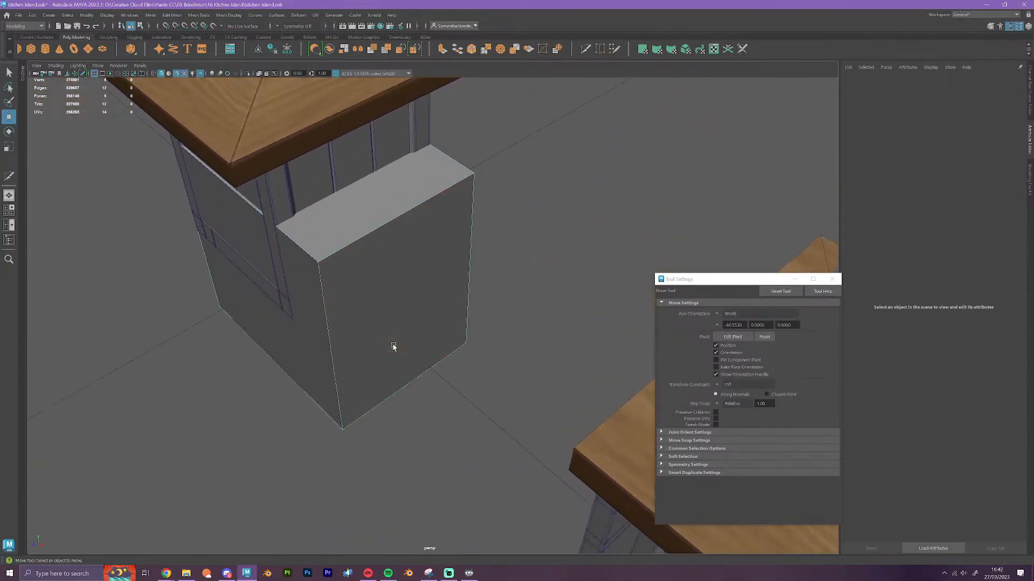
pyautogui.click(366, 348)
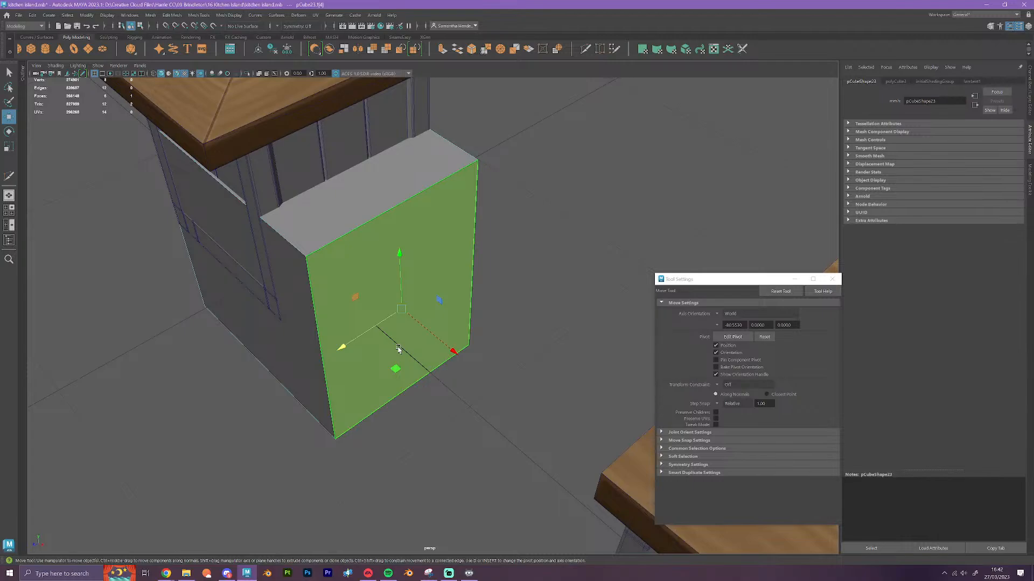
pyautogui.hotkey('ctrl', 'e')
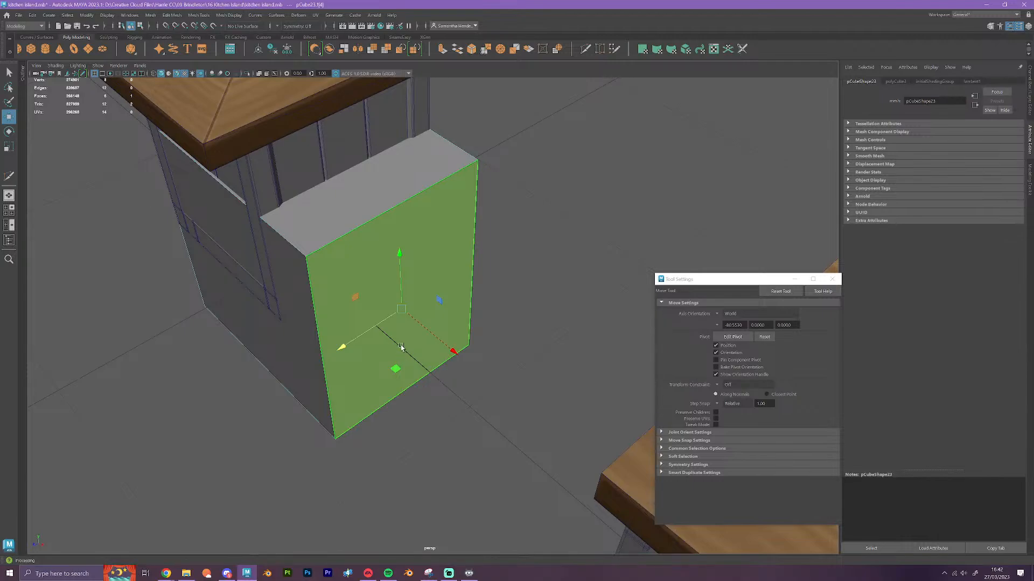
pyautogui.press('v')
pyautogui.moveTo(454, 351); pyautogui.dragTo(295, 296)
# Select the cube's top face and snap it vertically up to the underside of the wooden countertop
pyautogui.click(296, 185)
pyautogui.keyDown('alt'); pyautogui.moveTo(372, 331); pyautogui.dragTo(291, 329); pyautogui.keyUp('alt')
pyautogui.keyDown('alt'); pyautogui.moveTo(291, 329); pyautogui.dragTo(370, 371, button='middle'); pyautogui.keyUp('alt')
pyautogui.keyDown('alt'); pyautogui.moveTo(370, 371); pyautogui.dragTo(309, 422); pyautogui.keyUp('alt')
pyautogui.scroll(1, 354, 400)
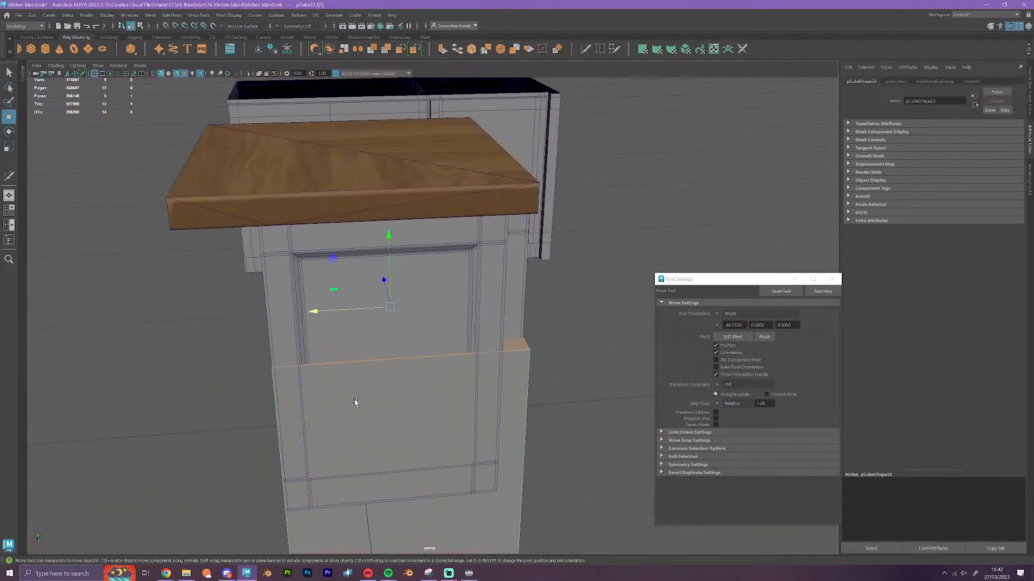
pyautogui.press('v')
pyautogui.moveTo(391, 247); pyautogui.dragTo(485, 219)
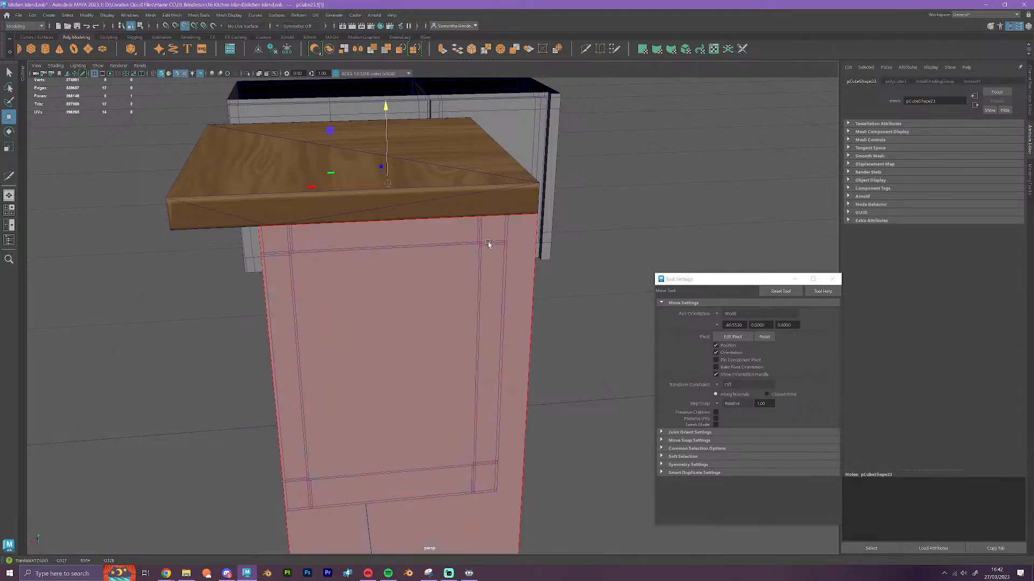
# Select the cube's bottom face and snap it vertically to the floor grid at the cabinet's base
pyautogui.scroll(-3, 507, 334)
pyautogui.keyDown('alt'); pyautogui.moveTo(515, 423); pyautogui.dragTo(504, 370); pyautogui.keyUp('alt')
pyautogui.click(403, 447)
pyautogui.keyDown('alt'); pyautogui.moveTo(405, 449); pyautogui.dragTo(458, 521); pyautogui.keyUp('alt')
pyautogui.press('x')
pyautogui.moveTo(406, 385); pyautogui.dragTo(403, 379)
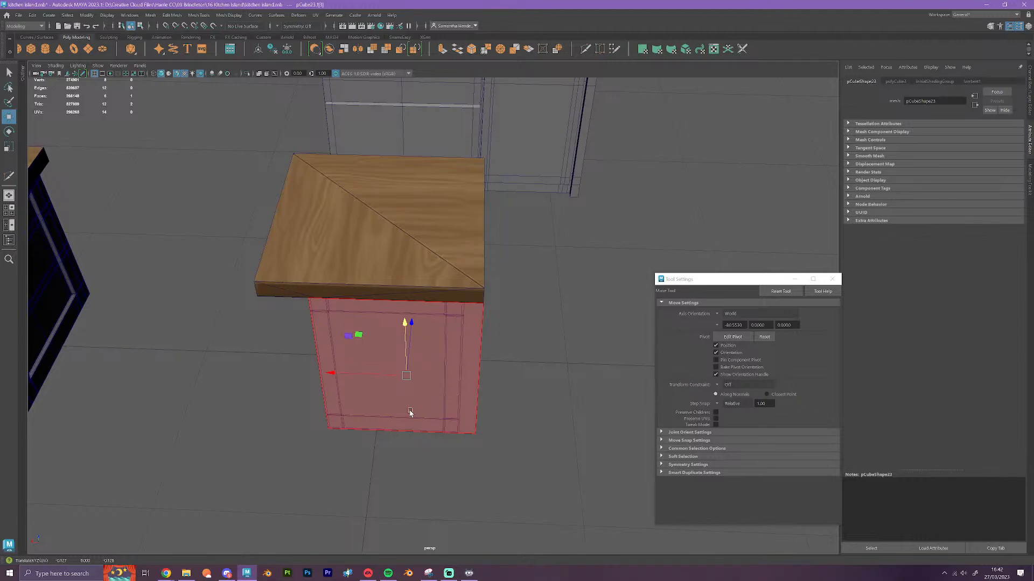
# Select the wood-topped quarter-round cabinet at the end of the original island row and move it horizontally clear of the row
pyautogui.scroll(-6, 438, 408)
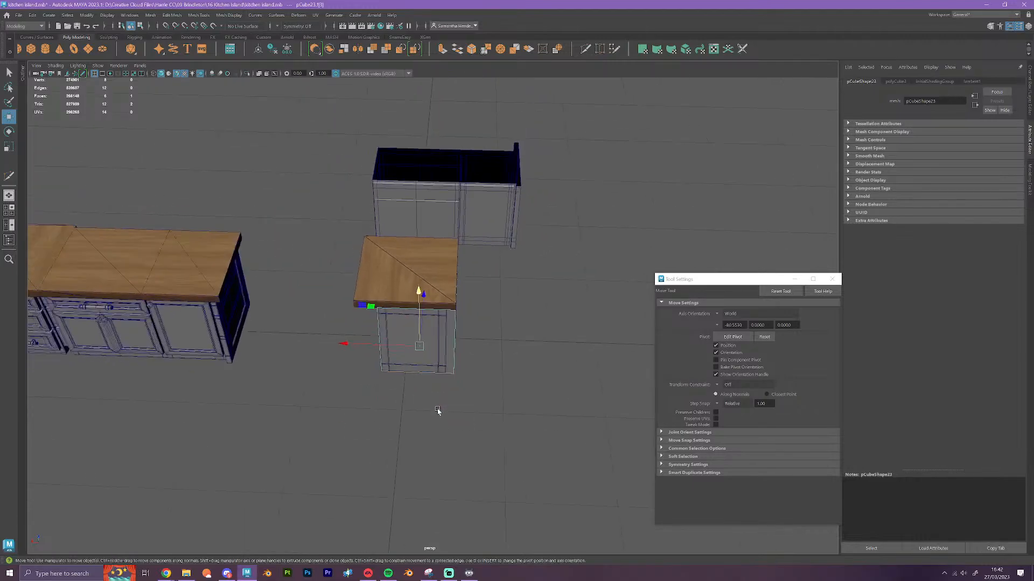
pyautogui.keyDown('alt'); pyautogui.moveTo(358, 460); pyautogui.dragTo(464, 445); pyautogui.keyUp('alt')
pyautogui.keyDown('alt'); pyautogui.moveTo(316, 380); pyautogui.dragTo(315, 388); pyautogui.keyUp('alt')
pyautogui.scroll(-3, 316, 389)
pyautogui.keyDown('alt'); pyautogui.moveTo(165, 386); pyautogui.dragTo(404, 378, button='middle'); pyautogui.keyUp('alt')
pyautogui.scroll(8, 500, 417)
pyautogui.scroll(4, 411, 383)
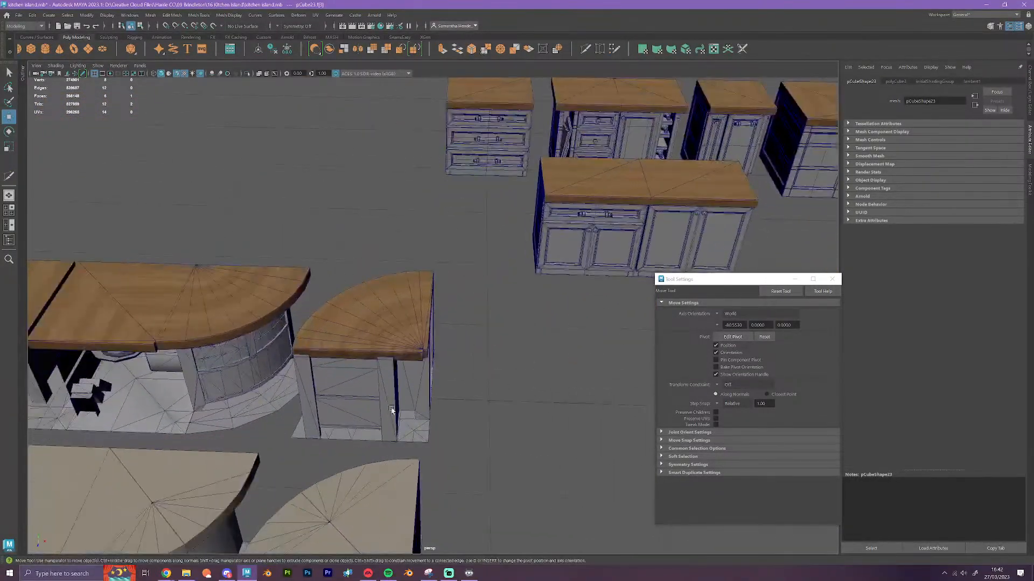
pyautogui.click(385, 339)
pyautogui.moveTo(451, 406); pyautogui.dragTo(561, 398)
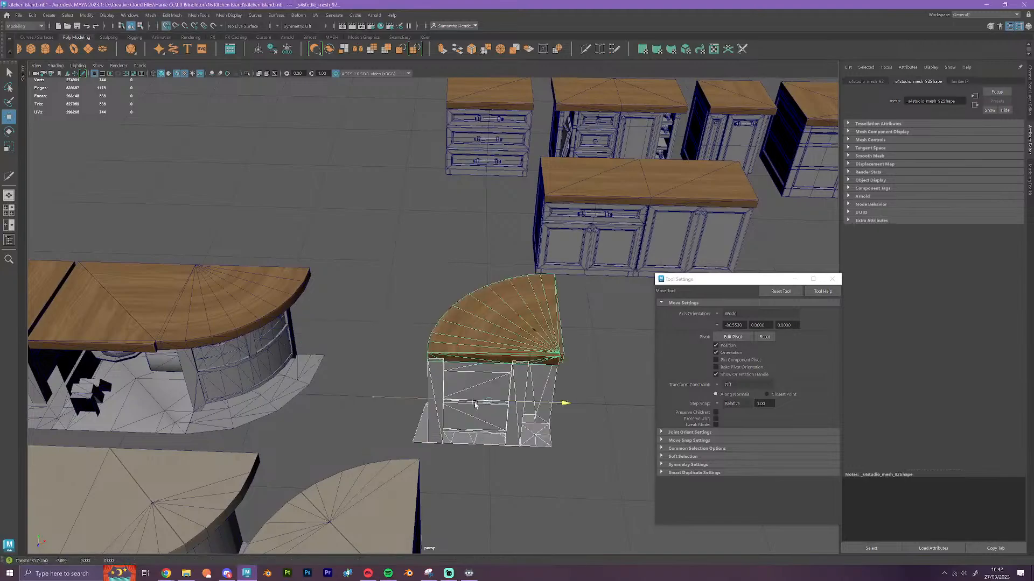
# Examine the separated quarter-round cabinet from several sides and select its untextured counterpart for comparison
pyautogui.keyDown('alt'); pyautogui.moveTo(574, 433); pyautogui.dragTo(523, 357); pyautogui.keyUp('alt')
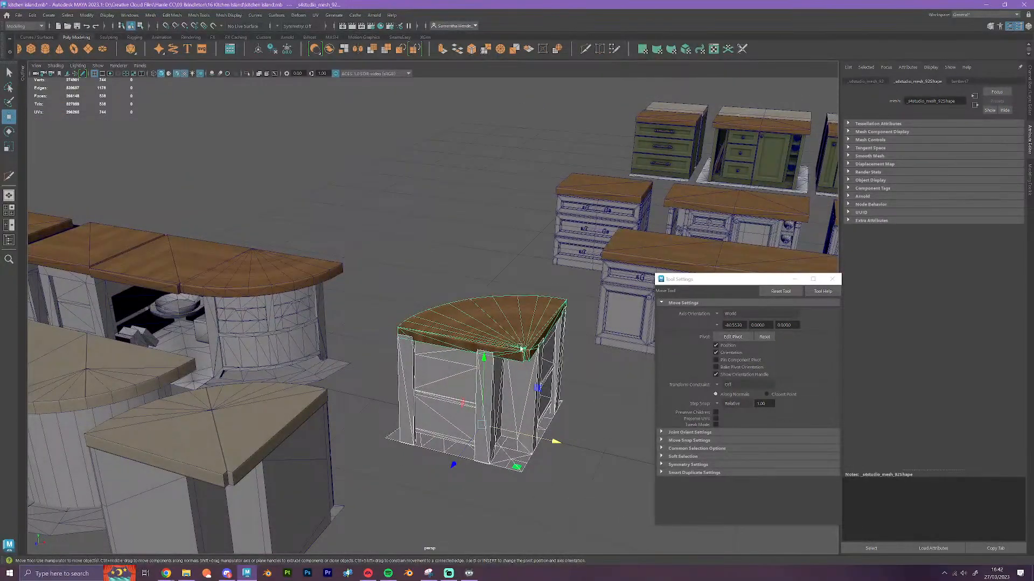
pyautogui.keyDown('alt'); pyautogui.moveTo(528, 356); pyautogui.dragTo(657, 360); pyautogui.keyUp('alt')
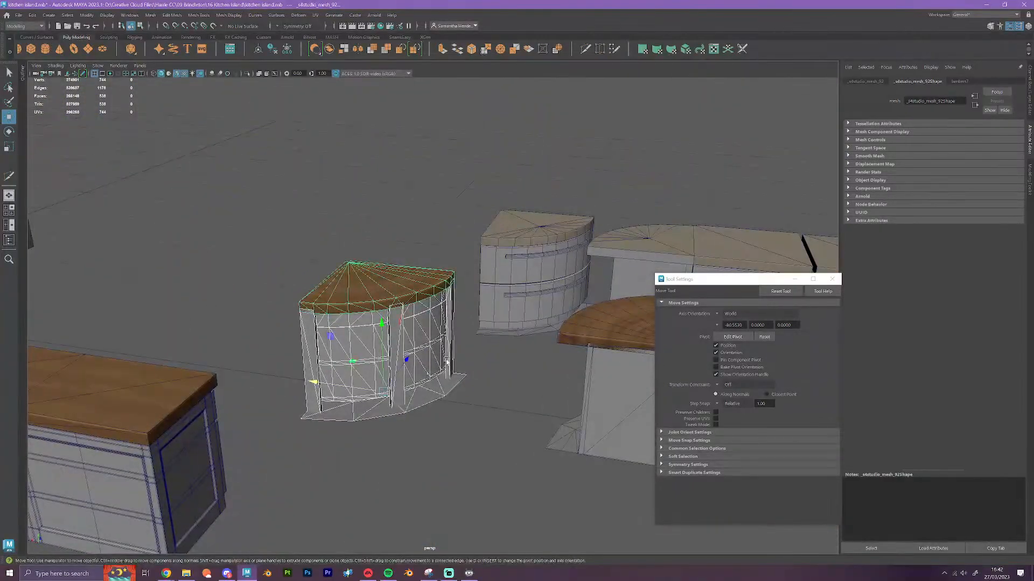
pyautogui.keyDown('alt'); pyautogui.moveTo(456, 386); pyautogui.dragTo(425, 355); pyautogui.keyUp('alt')
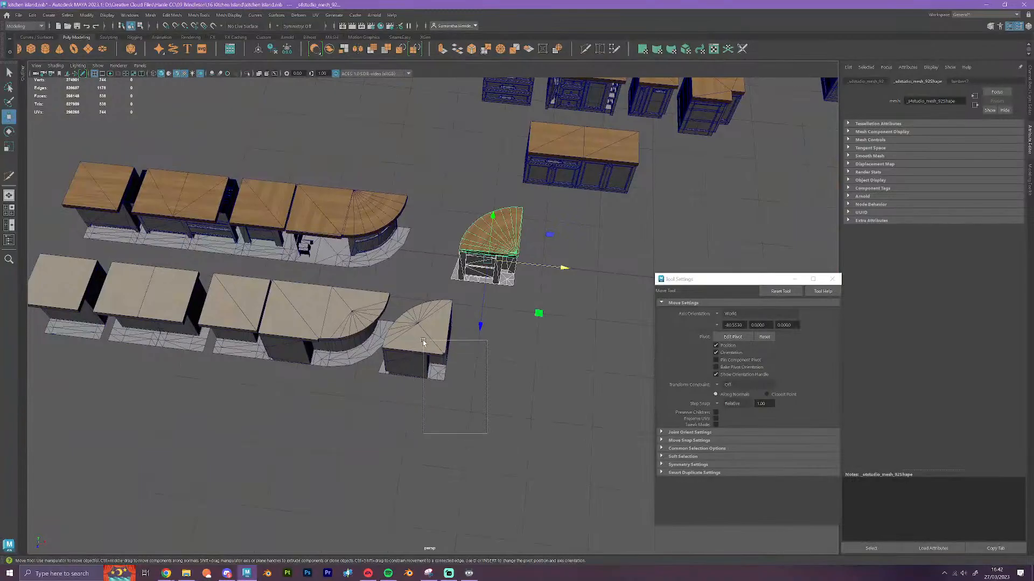
pyautogui.click(425, 343)
pyautogui.keyDown('alt'); pyautogui.moveTo(273, 229); pyautogui.dragTo(297, 254, button='middle'); pyautogui.keyUp('alt')
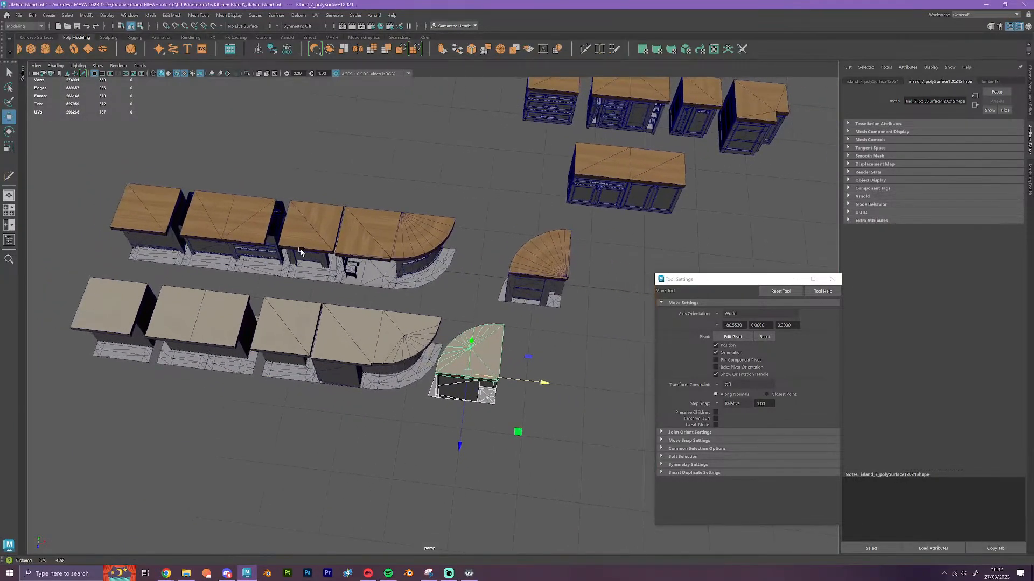
# Duplicate the square cabinet at the far end of the wood-topped row, move the copy beside the quarter-round cabinet, and deselect it
pyautogui.click(166, 252)
pyautogui.click(172, 260)
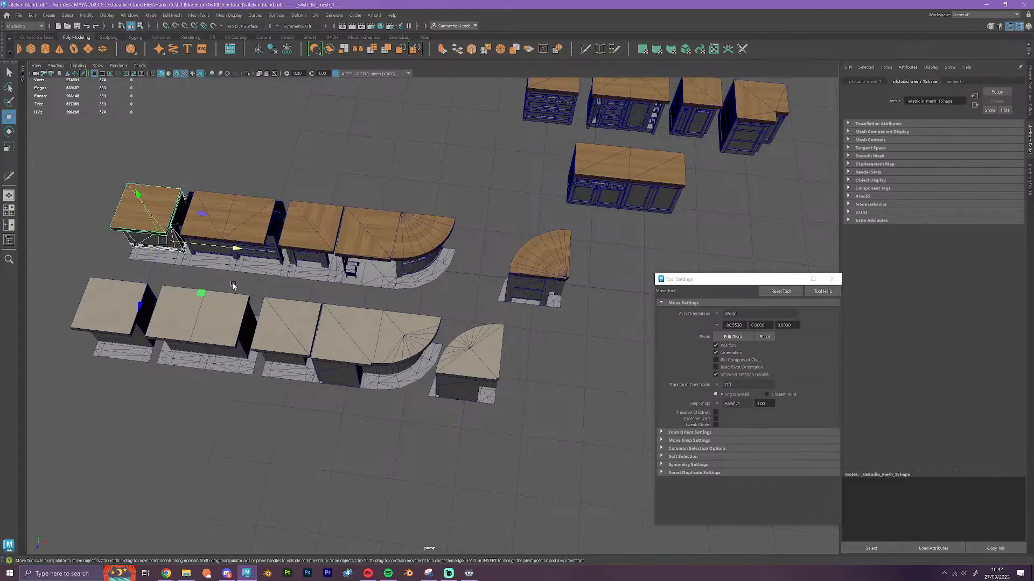
pyautogui.moveTo(235, 248)
pyautogui.keyDown('shift'); pyautogui.mouseDown()
pyautogui.moveTo(603, 276)
pyautogui.moveTo(592, 277)
pyautogui.mouseUp(); pyautogui.keyUp('shift')
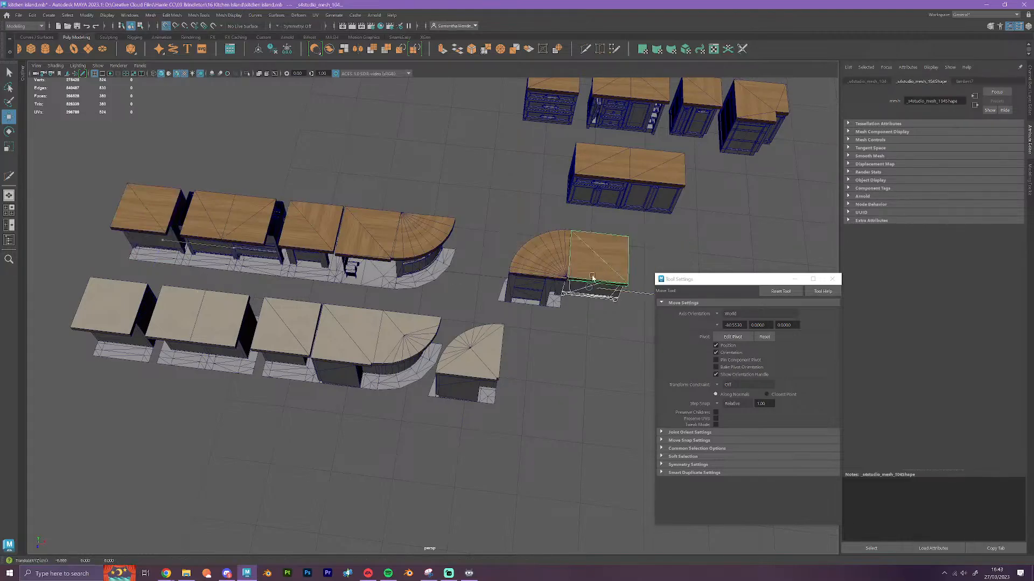
pyautogui.keyDown('alt'); pyautogui.moveTo(605, 372); pyautogui.dragTo(413, 414, button='middle'); pyautogui.keyUp('alt')
pyautogui.scroll(2, 537, 400)
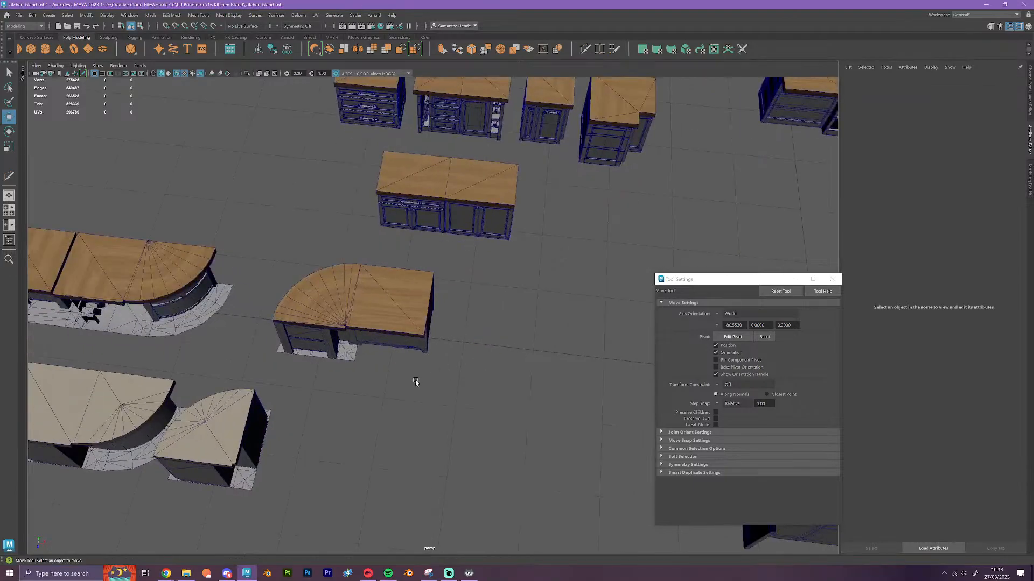
# Select the quarter-round cabinet together with the attached square cabinet copy and move the pair horizontally farther from the island row
pyautogui.click(409, 339)
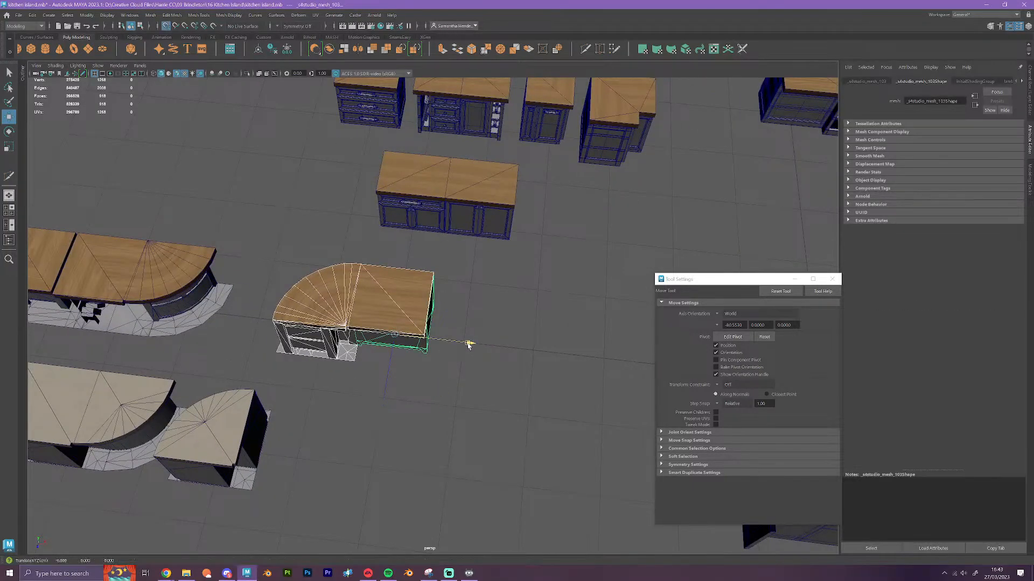
pyautogui.moveTo(484, 347); pyautogui.dragTo(511, 355)
pyautogui.click(533, 417)
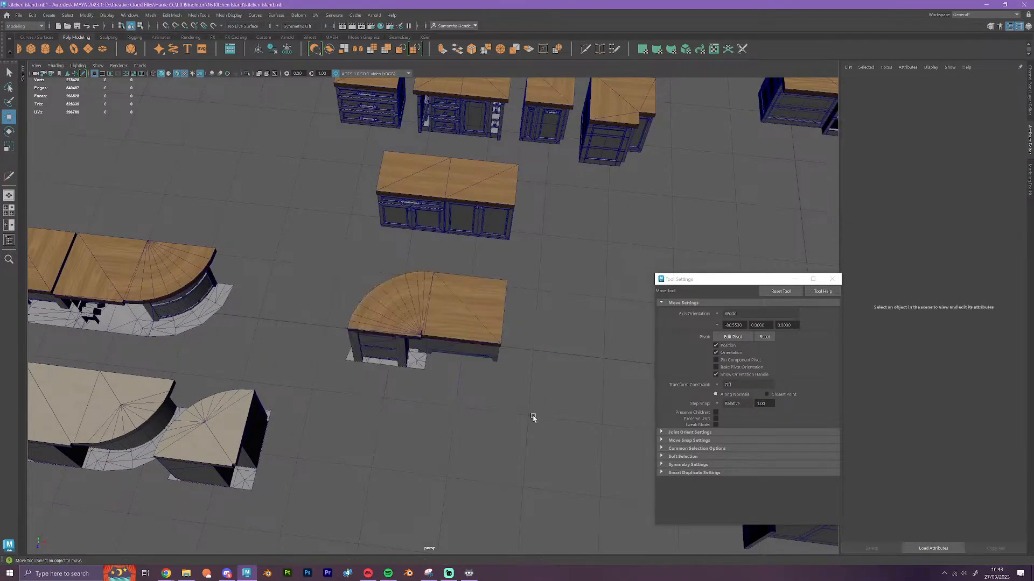
# Duplicate the square cabinet, move the copy forward and rotate it a quarter turn to continue the quarter-round's other end
pyautogui.click(477, 321)
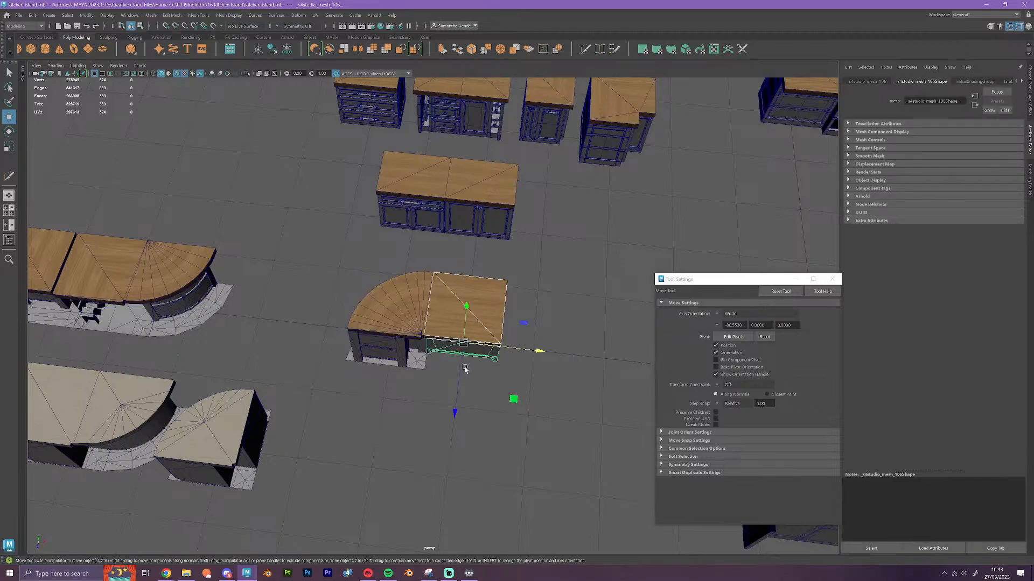
pyautogui.moveTo(462, 368); pyautogui.dragTo(455, 437)
pyautogui.press('e')
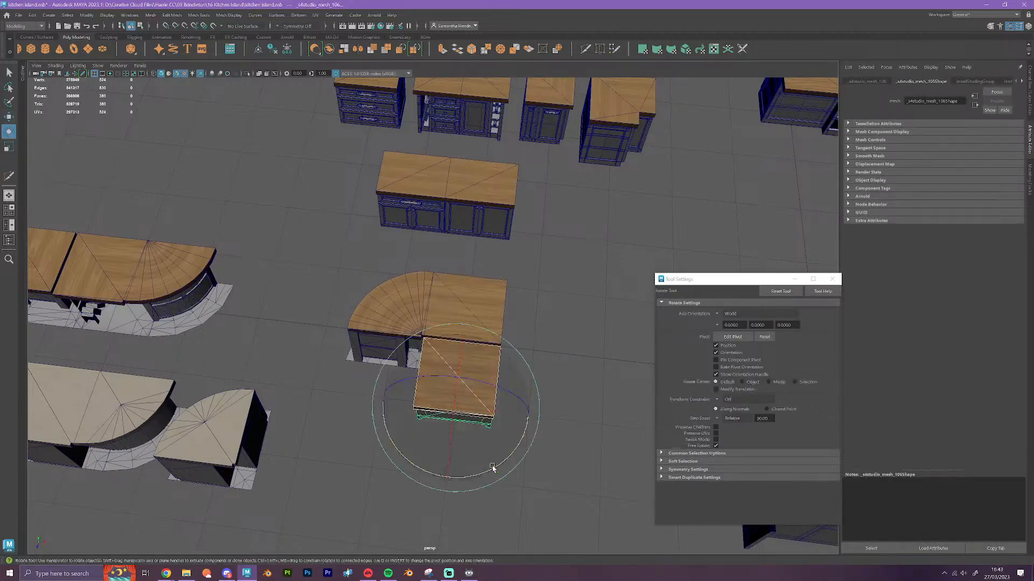
pyautogui.moveTo(486, 470); pyautogui.dragTo(371, 413)
pyautogui.press('w')
pyautogui.click(536, 446)
# Examine the L-shaped corner arrangement from behind, from the curved front and from above
pyautogui.scroll(6, 538, 448)
pyautogui.keyDown('alt'); pyautogui.moveTo(516, 465); pyautogui.dragTo(546, 413); pyautogui.keyUp('alt')
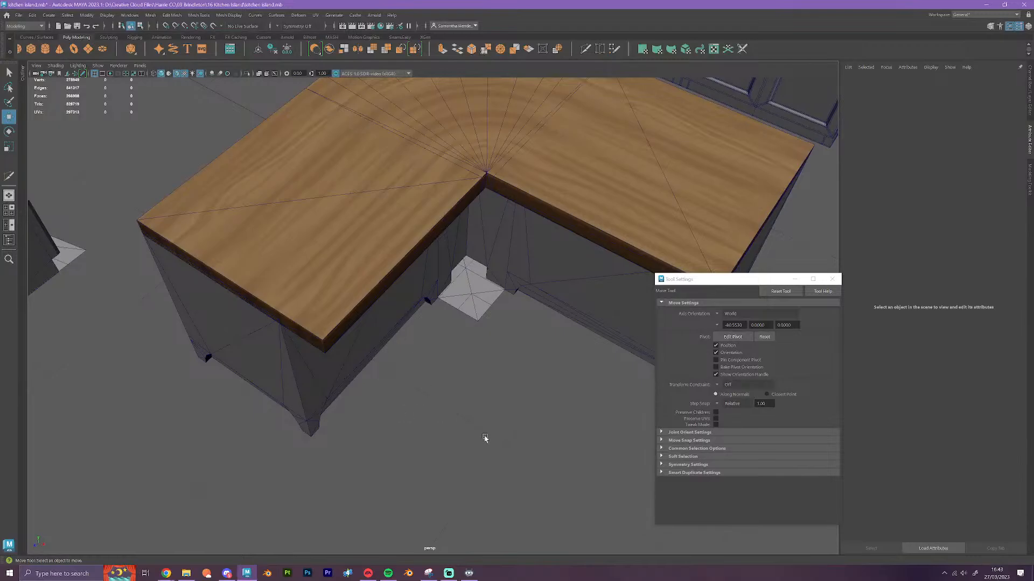
pyautogui.scroll(-3, 485, 437)
pyautogui.keyDown('alt'); pyautogui.moveTo(484, 439); pyautogui.dragTo(347, 276); pyautogui.keyUp('alt')
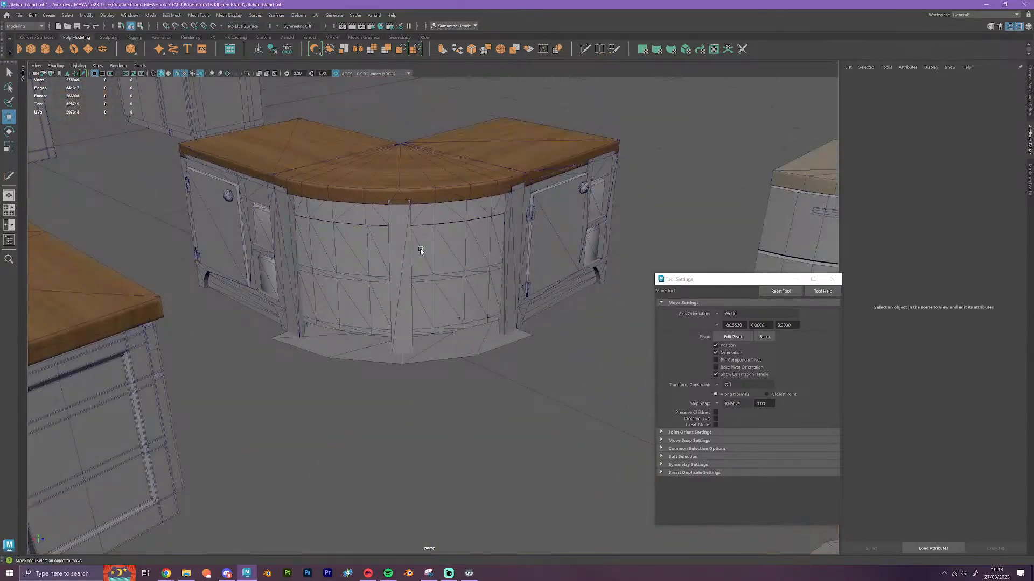
pyautogui.keyDown('alt'); pyautogui.moveTo(303, 241); pyautogui.dragTo(257, 270); pyautogui.keyUp('alt')
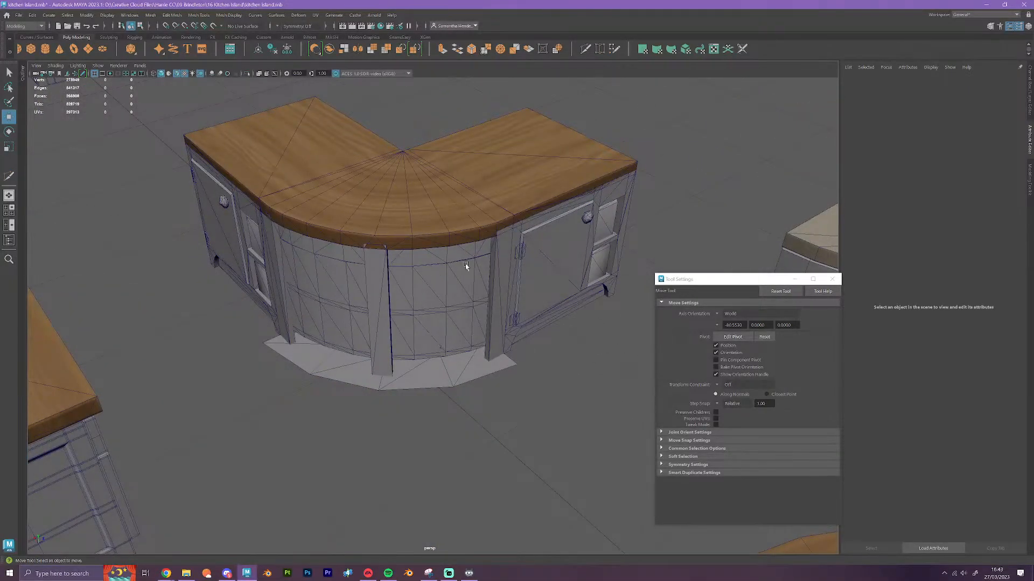
pyautogui.keyDown('alt'); pyautogui.moveTo(473, 342); pyautogui.dragTo(415, 351); pyautogui.keyUp('alt')
pyautogui.scroll(-7, 478, 356)
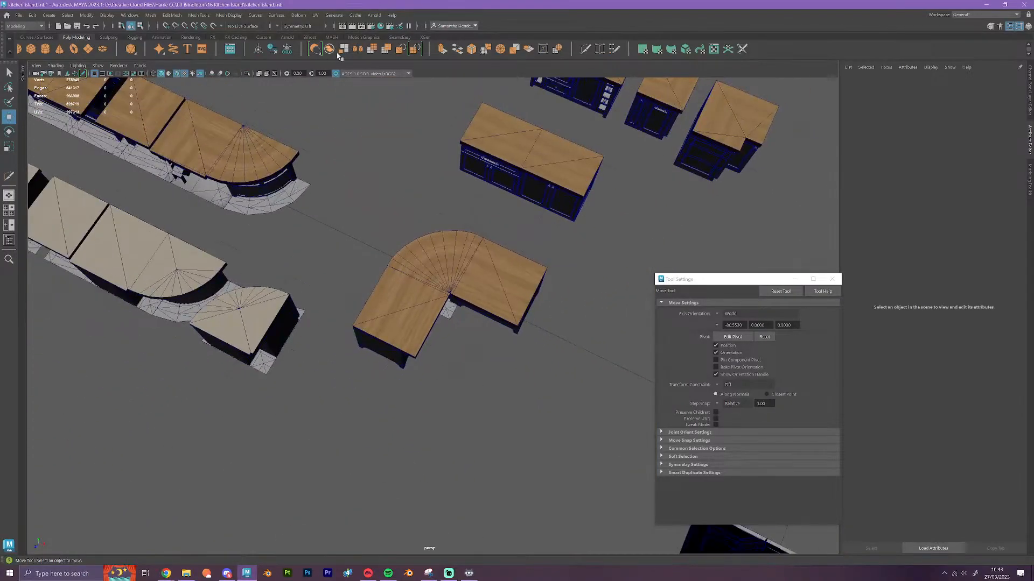
# Undo the square cabinet copies and the moves of the quarter-round pair
pyautogui.click(88, 26)
pyautogui.click(88, 26)
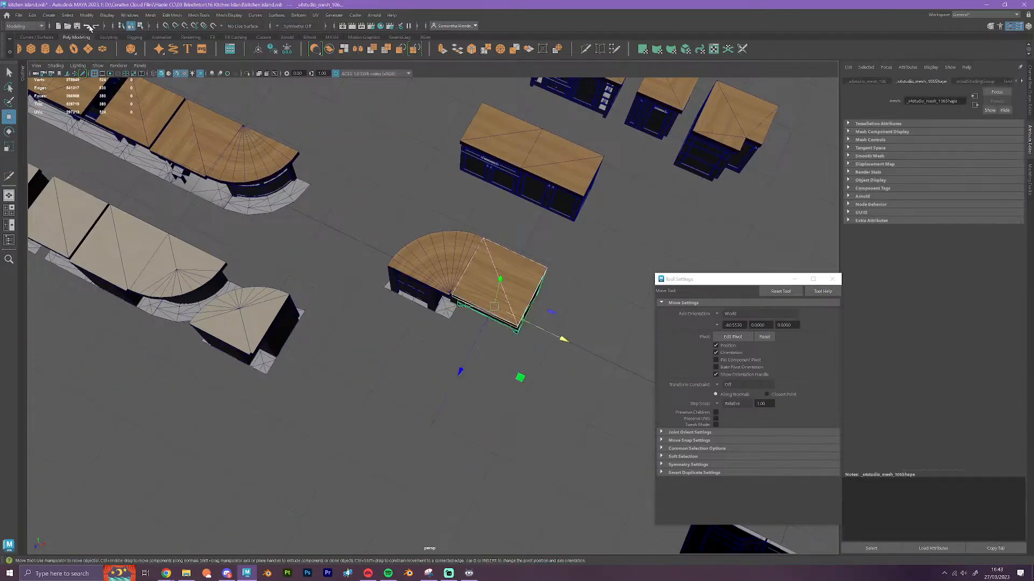
pyautogui.click(87, 25)
pyautogui.click(88, 26)
pyautogui.click(87, 25)
pyautogui.click(88, 26)
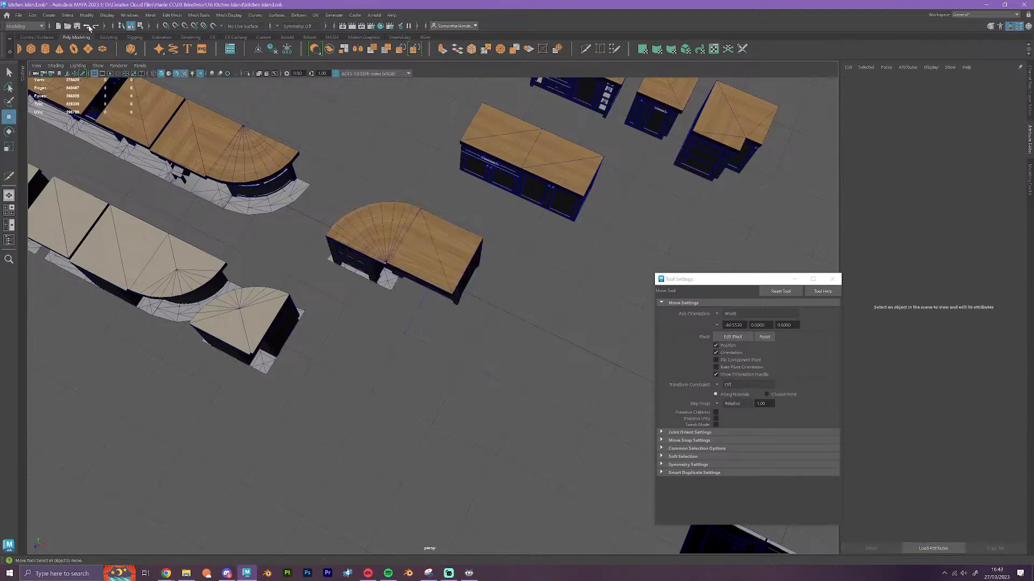
pyautogui.click(87, 25)
pyautogui.click(88, 26)
pyautogui.click(88, 26)
pyautogui.click(88, 26)
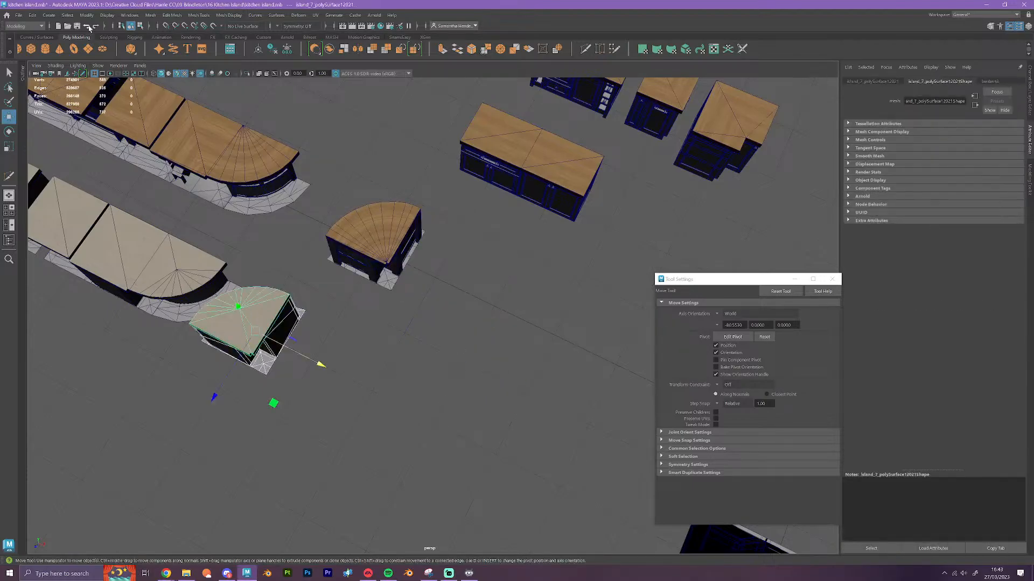
# Move the wood-topped quarter-round cabinet horizontally farther from the island row and select the sink module's worktop
pyautogui.keyDown('alt'); pyautogui.moveTo(334, 300); pyautogui.dragTo(303, 267); pyautogui.keyUp('alt')
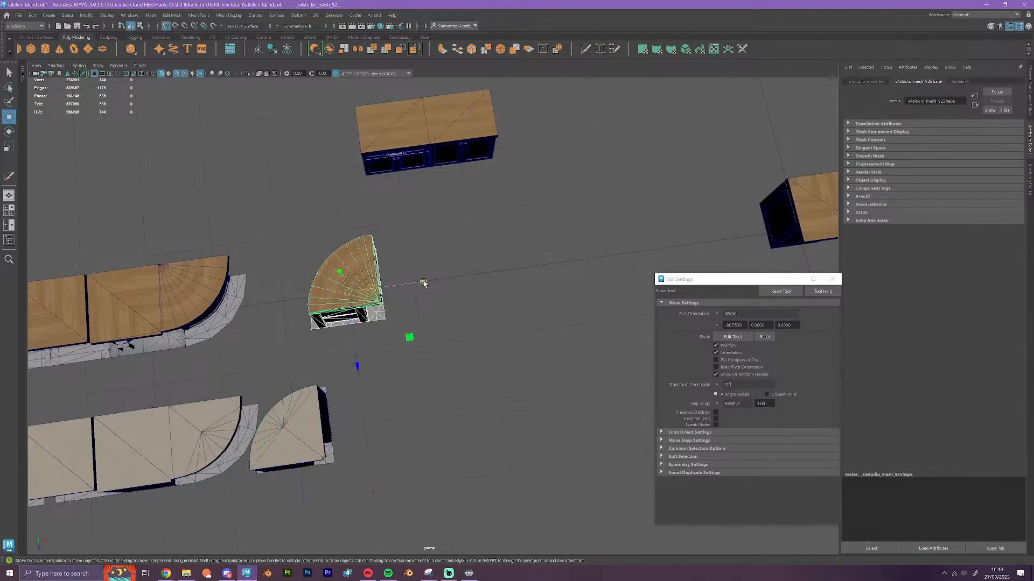
pyautogui.keyDown('alt'); pyautogui.moveTo(248, 310); pyautogui.dragTo(533, 258, button='middle'); pyautogui.keyUp('alt')
pyautogui.keyDown('alt'); pyautogui.moveTo(533, 323); pyautogui.dragTo(476, 250); pyautogui.keyUp('alt')
pyautogui.scroll(3, 482, 282)
pyautogui.click(450, 180)
# Examine the standalone square wood-topped cabinet and the neighbouring open-topped cabinet from several sides
pyautogui.keyDown('alt'); pyautogui.moveTo(464, 293); pyautogui.dragTo(440, 255); pyautogui.keyUp('alt')
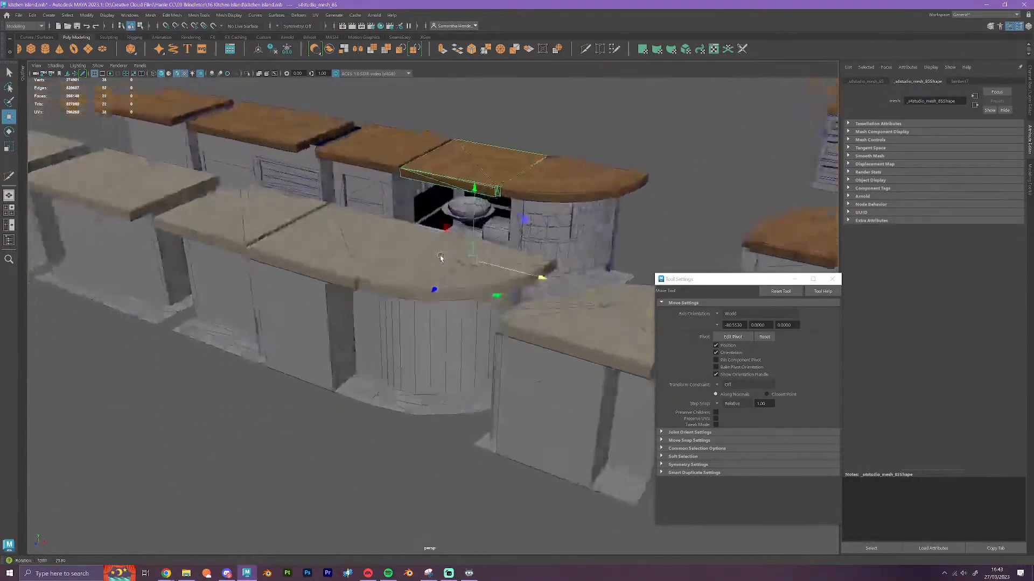
pyautogui.scroll(-3, 498, 303)
pyautogui.keyDown('alt'); pyautogui.moveTo(497, 303); pyautogui.dragTo(521, 353); pyautogui.keyUp('alt')
pyautogui.keyDown('alt'); pyautogui.moveTo(521, 353); pyautogui.dragTo(106, 293, button='middle'); pyautogui.keyUp('alt')
pyautogui.keyDown('alt'); pyautogui.moveTo(400, 387); pyautogui.dragTo(408, 396); pyautogui.keyUp('alt')
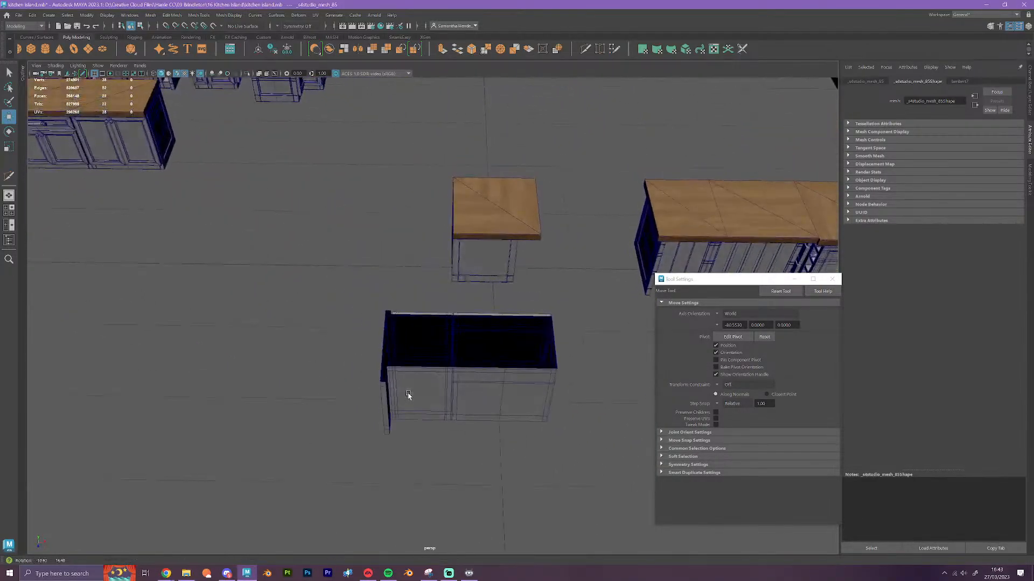
pyautogui.scroll(2, 491, 293)
pyautogui.keyDown('alt'); pyautogui.moveTo(344, 302); pyautogui.dragTo(461, 263); pyautogui.keyUp('alt')
pyautogui.keyDown('alt'); pyautogui.moveTo(460, 262); pyautogui.dragTo(415, 381, button='middle'); pyautogui.keyUp('alt')
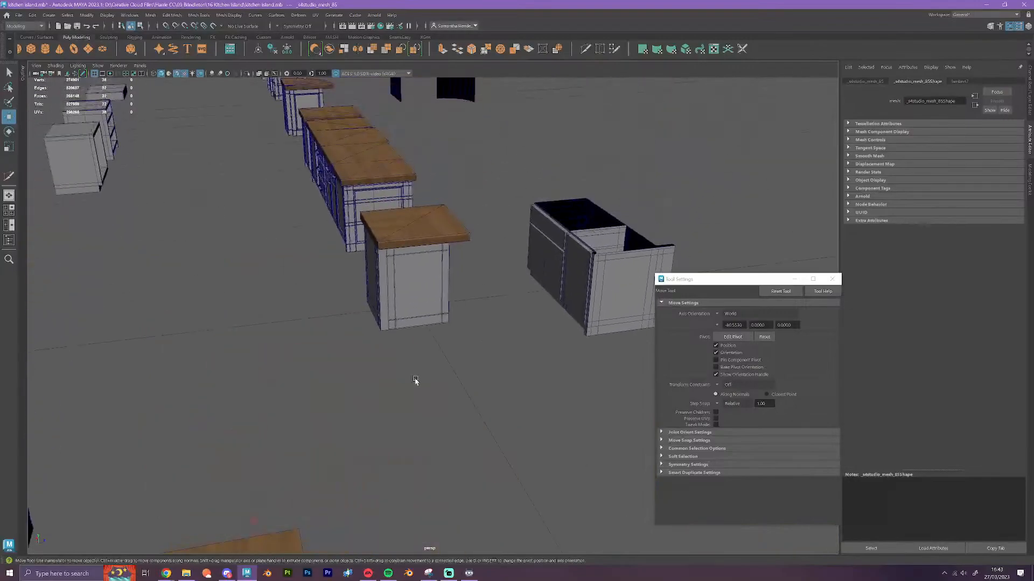
pyautogui.scroll(5, 420, 390)
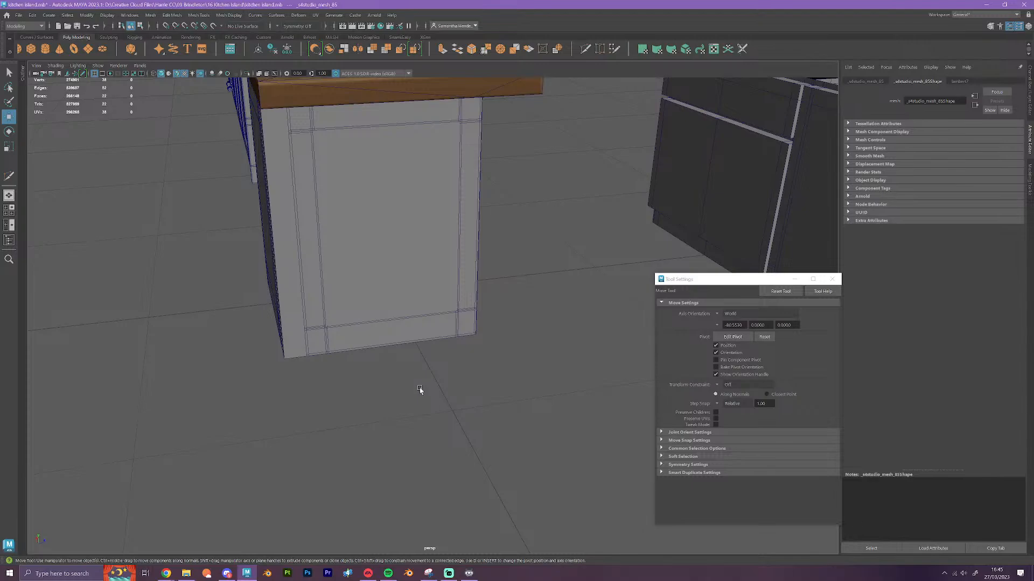
pyautogui.scroll(-4, 372, 273)
pyautogui.keyDown('alt'); pyautogui.moveTo(366, 322); pyautogui.dragTo(388, 333); pyautogui.keyUp('alt')
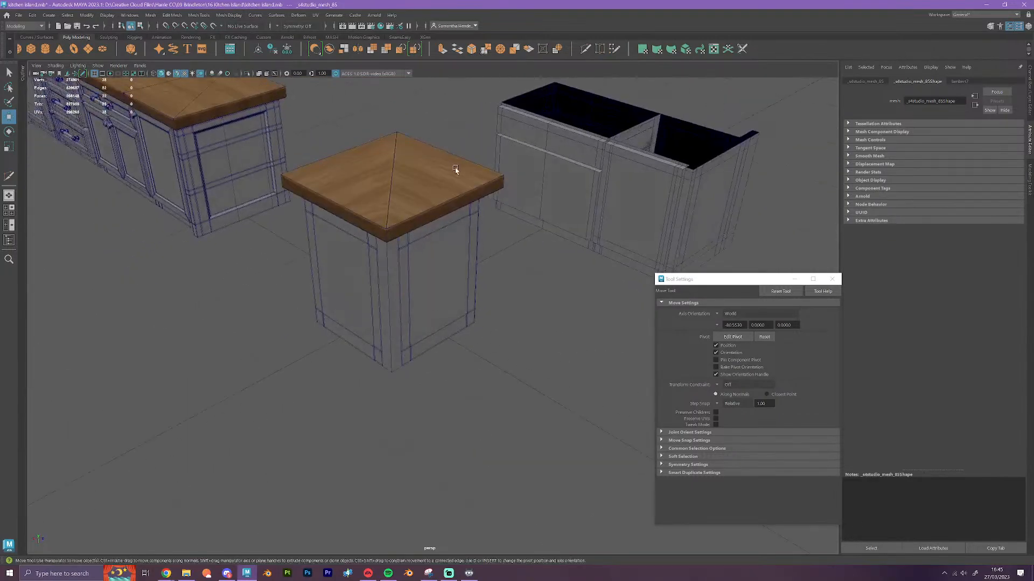
# Insert a vertical edge loop near the front corner of the simplified block overlapping the standalone square cabinet
pyautogui.click(585, 50)
pyautogui.scroll(4, 404, 317)
pyautogui.scroll(2, 404, 317)
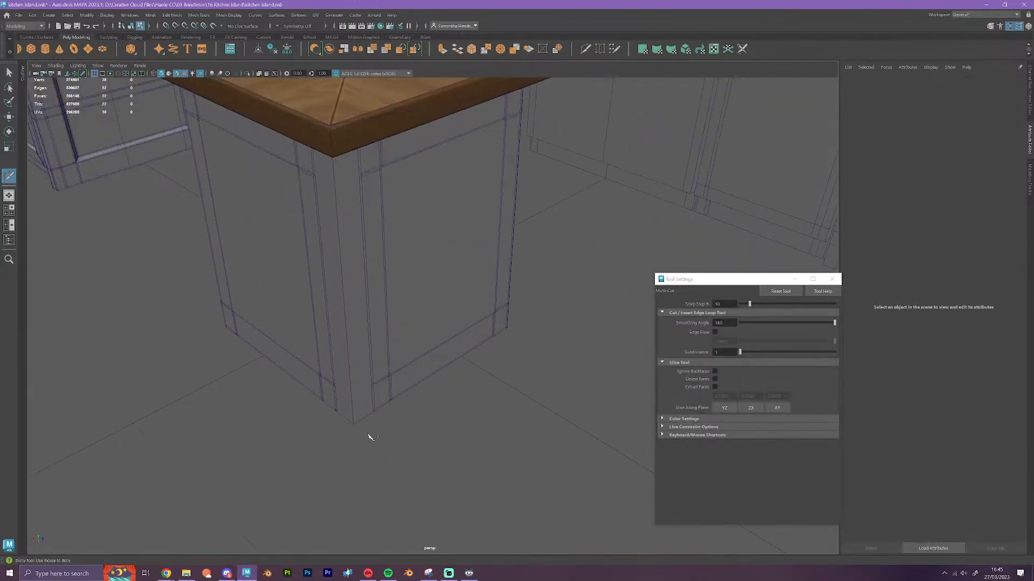
pyautogui.click(365, 405)
pyautogui.press('w')
pyautogui.click(366, 356)
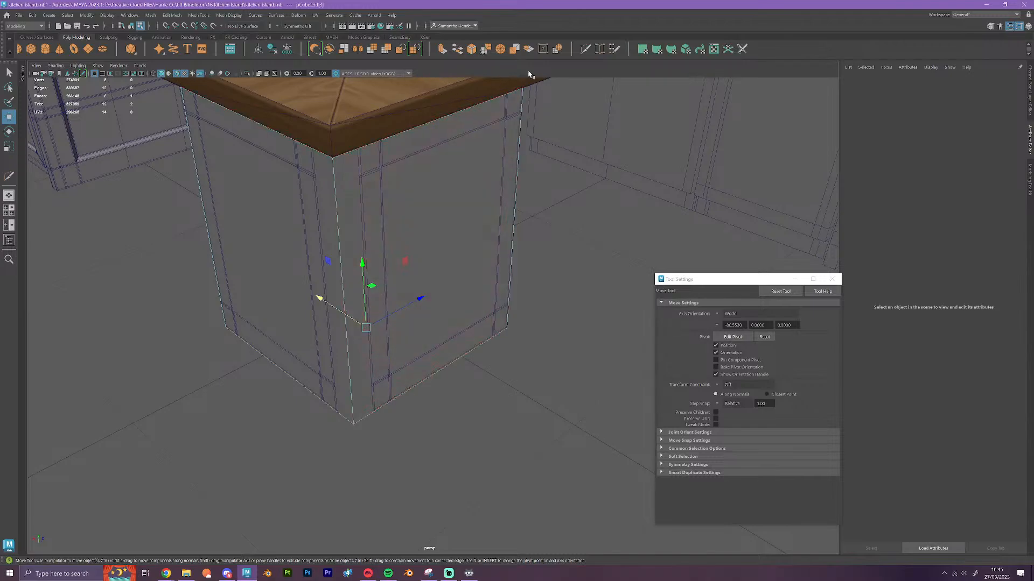
pyautogui.click(586, 49)
pyautogui.keyDown('alt'); pyautogui.moveTo(467, 345); pyautogui.dragTo(293, 353); pyautogui.keyUp('alt')
pyautogui.keyDown('ctrl'); pyautogui.click(311, 356); pyautogui.keyUp('ctrl')
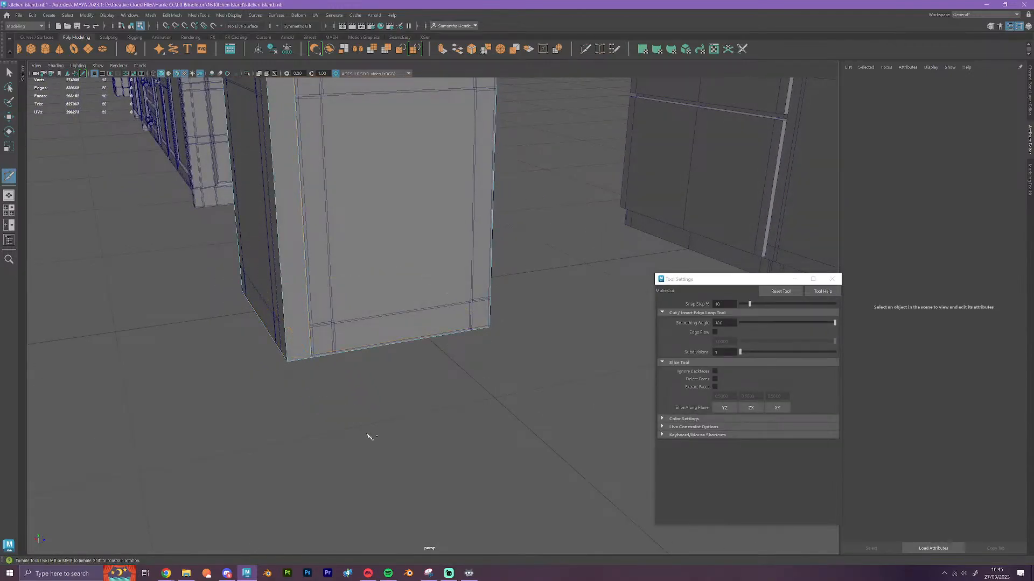
# Select the new edge loop and vertex-snap it horizontally to the cabinet's recessed corner edge
pyautogui.keyDown('alt'); pyautogui.moveTo(369, 434); pyautogui.dragTo(362, 433); pyautogui.keyUp('alt')
pyautogui.press('w')
pyautogui.doubleClick(282, 236)
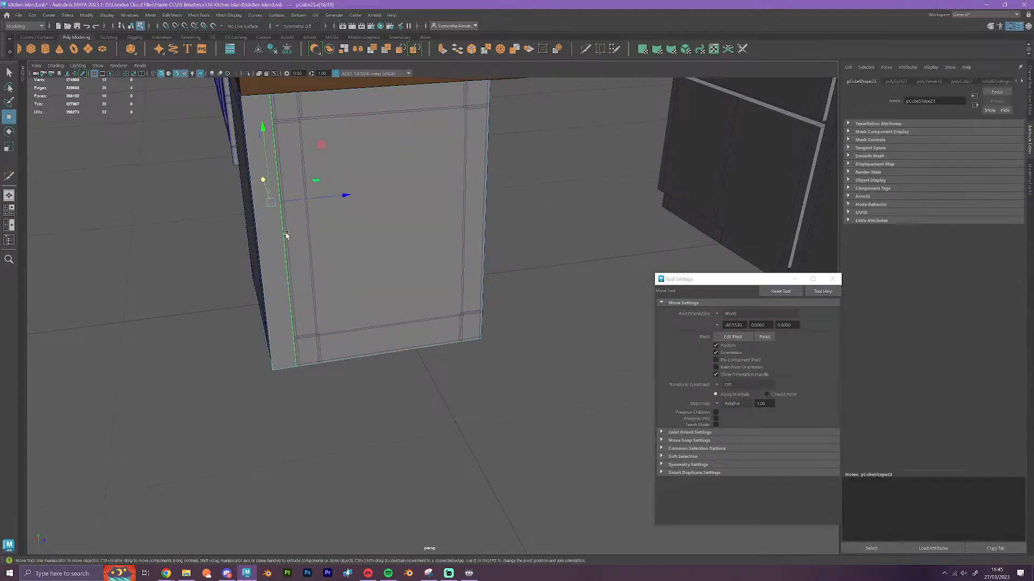
pyautogui.keyDown('alt'); pyautogui.moveTo(286, 235); pyautogui.dragTo(376, 285, button='middle'); pyautogui.keyUp('alt')
pyautogui.scroll(4, 376, 285)
pyautogui.press('v')
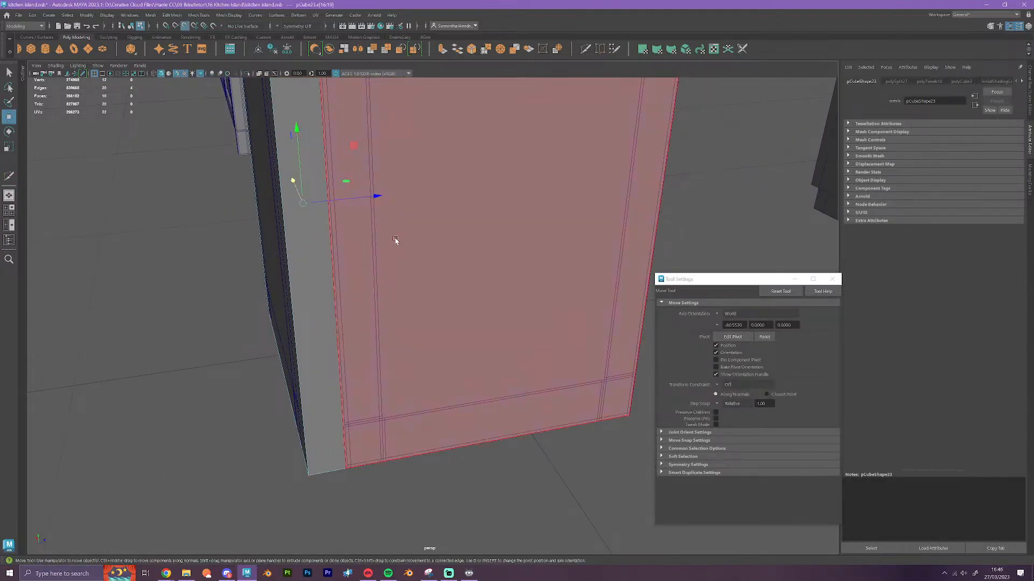
pyautogui.moveTo(380, 197); pyautogui.dragTo(375, 448)
# Insert a second vertical edge loop on the adjacent side of the same corner and snap it to the cabinet's corner edge
pyautogui.click(586, 51)
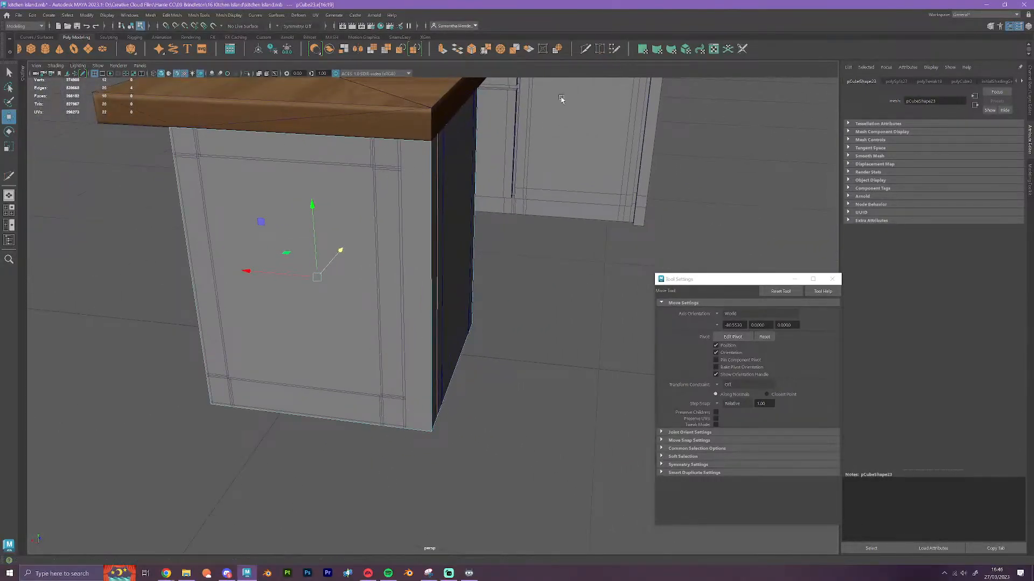
pyautogui.keyDown('ctrl'); pyautogui.click(407, 422); pyautogui.keyUp('ctrl')
pyautogui.scroll(2, 440, 429)
pyautogui.press('w')
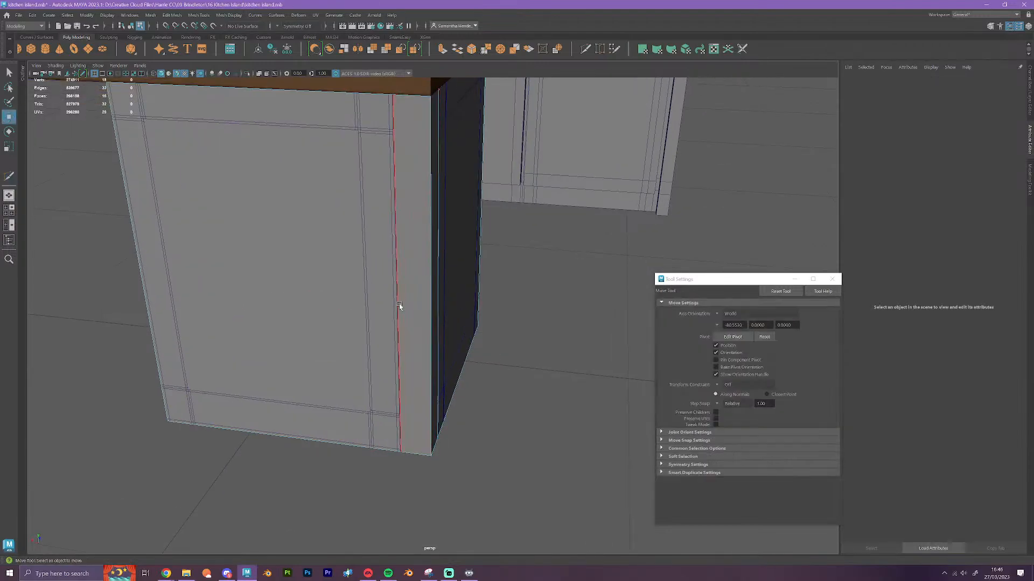
pyautogui.doubleClick(399, 305)
pyautogui.keyDown('alt'); pyautogui.moveTo(405, 386); pyautogui.dragTo(438, 394); pyautogui.keyUp('alt')
pyautogui.scroll(1, 437, 394)
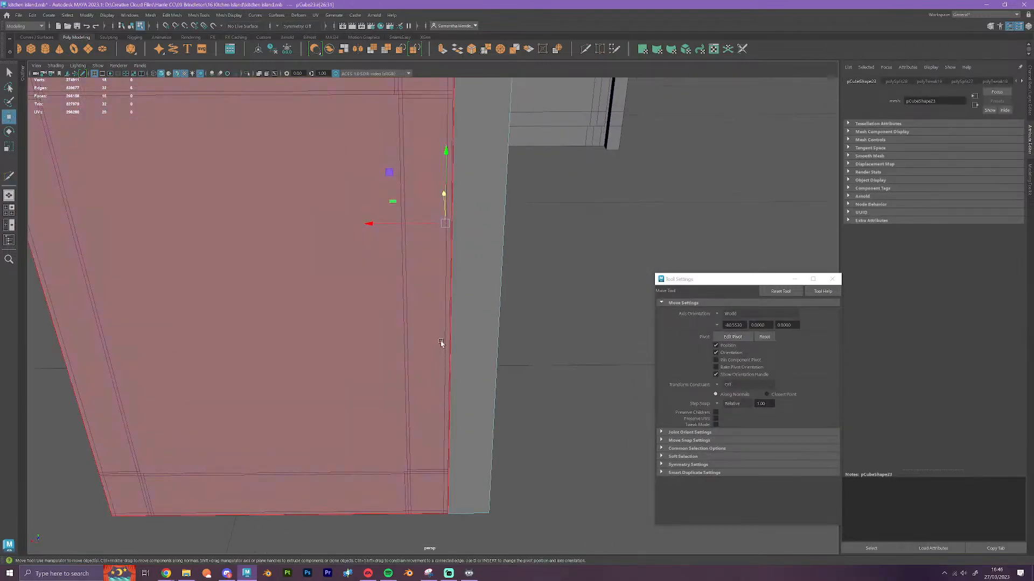
pyautogui.moveTo(428, 224); pyautogui.dragTo(455, 101)
# Delete the two narrow side faces and the small square top and bottom faces at the block's corner
pyautogui.scroll(-3, 502, 249)
pyautogui.keyDown('alt'); pyautogui.moveTo(503, 250); pyautogui.dragTo(468, 291); pyautogui.keyUp('alt')
pyautogui.moveTo(316, 185); pyautogui.dragTo(326, 195, button='right')
pyautogui.click(328, 185)
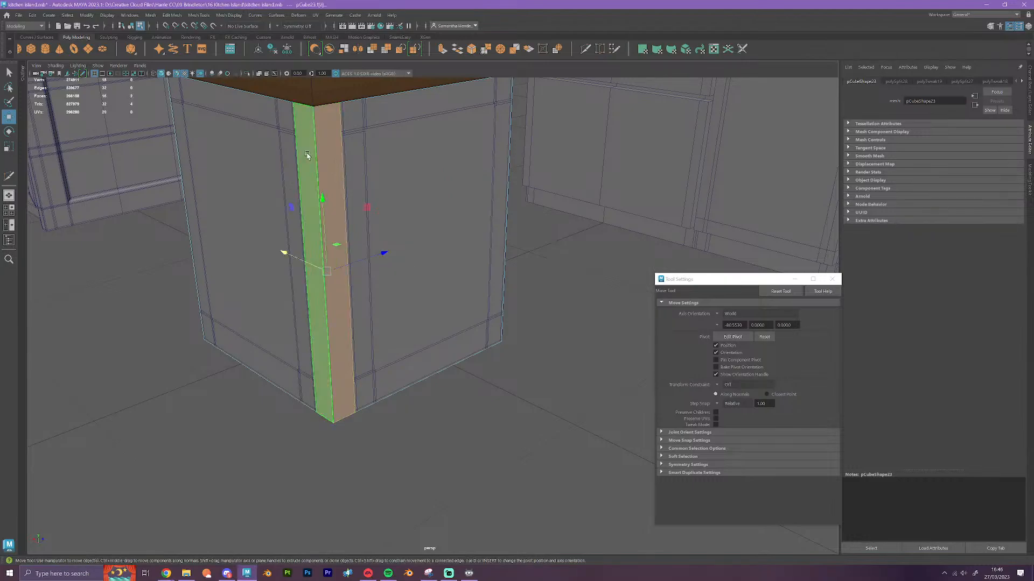
pyautogui.press('Delete')
pyautogui.keyDown('alt'); pyautogui.moveTo(304, 134); pyautogui.dragTo(350, 94); pyautogui.keyUp('alt')
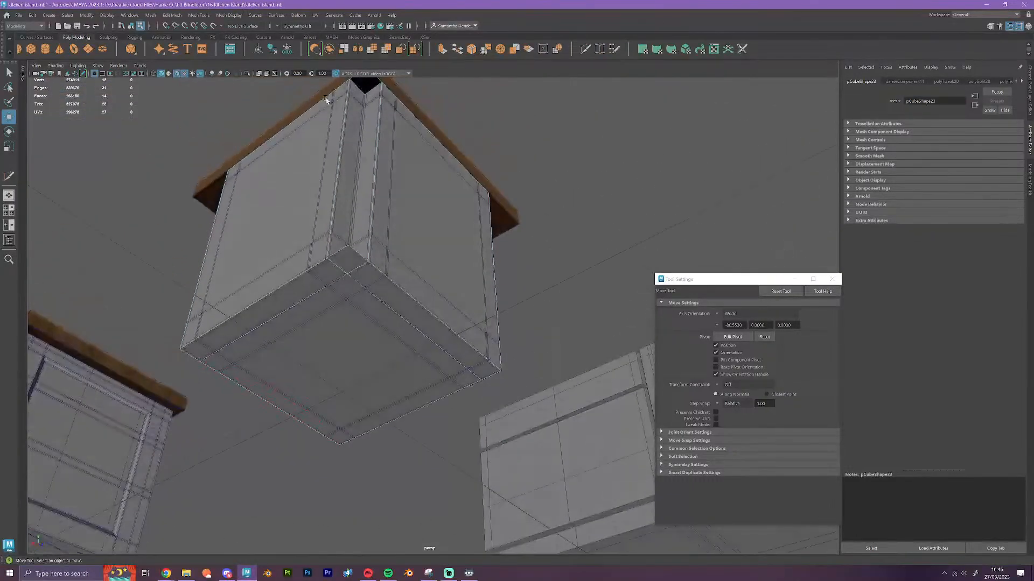
pyautogui.click(362, 85)
pyautogui.click(347, 257)
pyautogui.press('Delete')
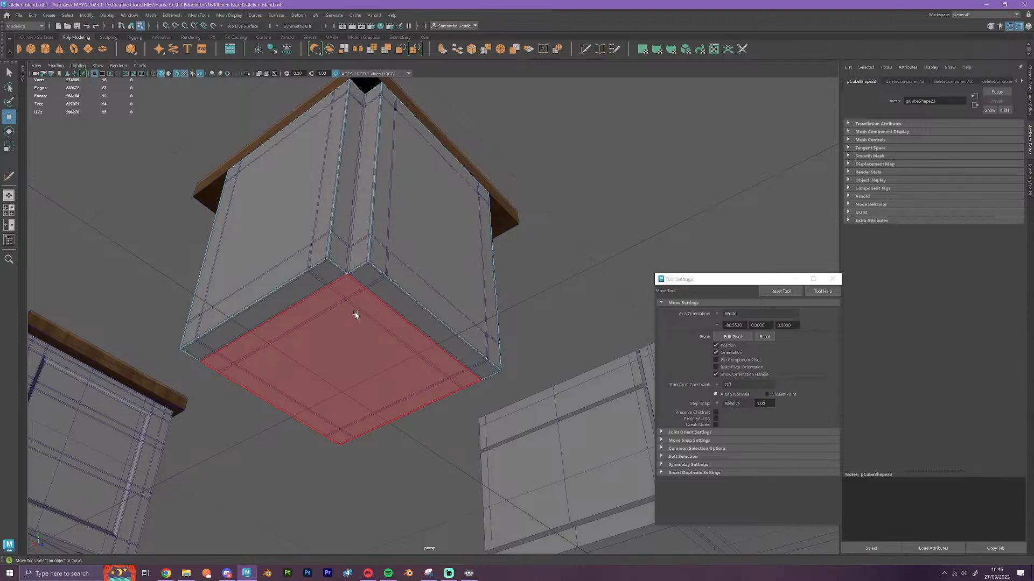
# Move the notched block horizontally clear of the wood-topped cabinet to expose its open corner
pyautogui.keyDown('alt'); pyautogui.moveTo(357, 318); pyautogui.dragTo(371, 334); pyautogui.keyUp('alt')
pyautogui.moveTo(408, 305); pyautogui.dragTo(441, 288, button='right')
pyautogui.press('f')
pyautogui.moveTo(316, 305); pyautogui.dragTo(481, 395)
pyautogui.press('f')
pyautogui.moveTo(467, 219); pyautogui.dragTo(461, 195, button='right')
# Bridge the opposite top and bottom edges of the open corner to form the notch's two inner walls
pyautogui.click(421, 185)
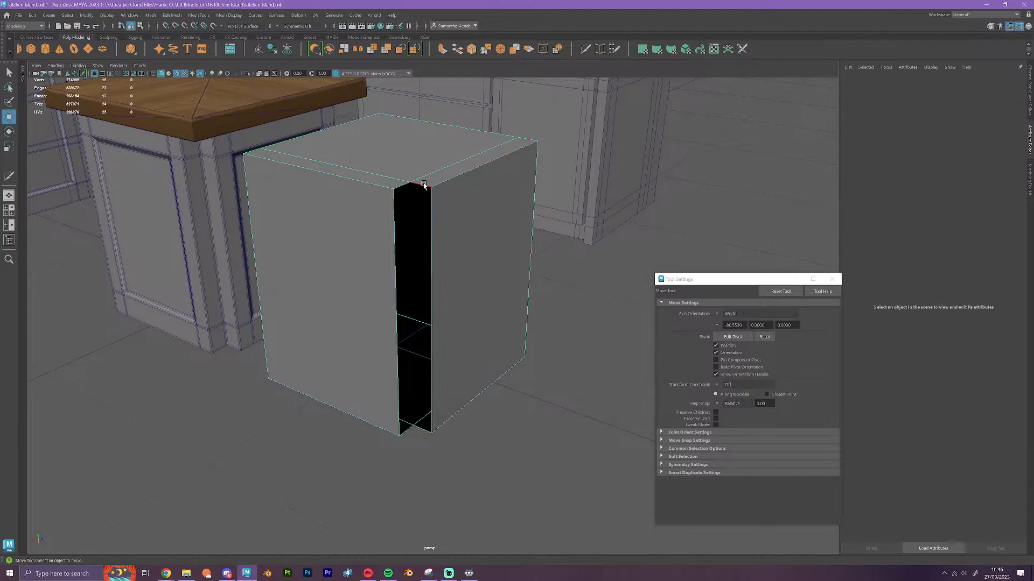
pyautogui.keyDown('shift'); pyautogui.click(422, 429); pyautogui.keyUp('shift')
pyautogui.click(457, 50)
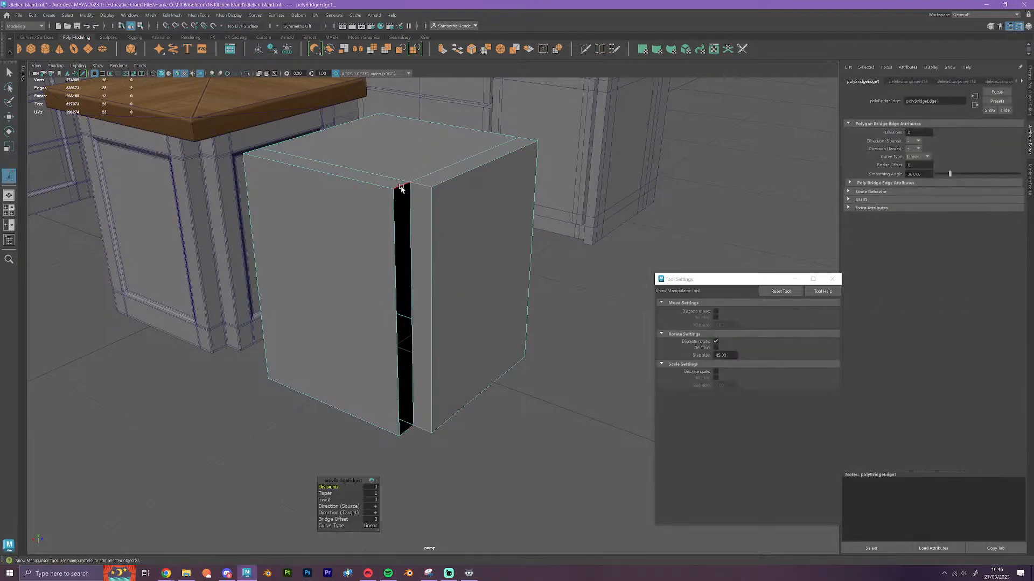
pyautogui.press('t')
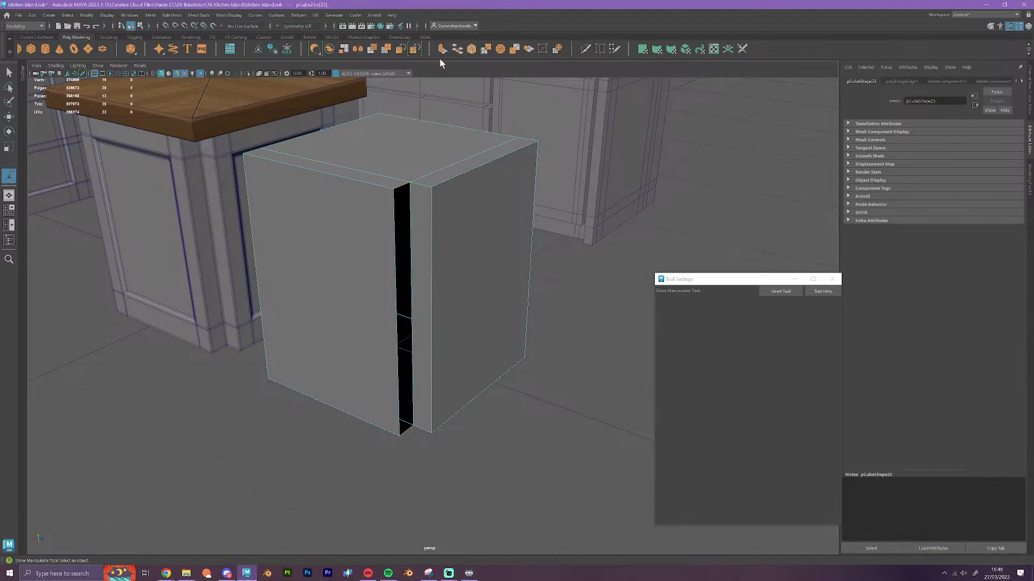
pyautogui.click(457, 50)
pyautogui.press('w')
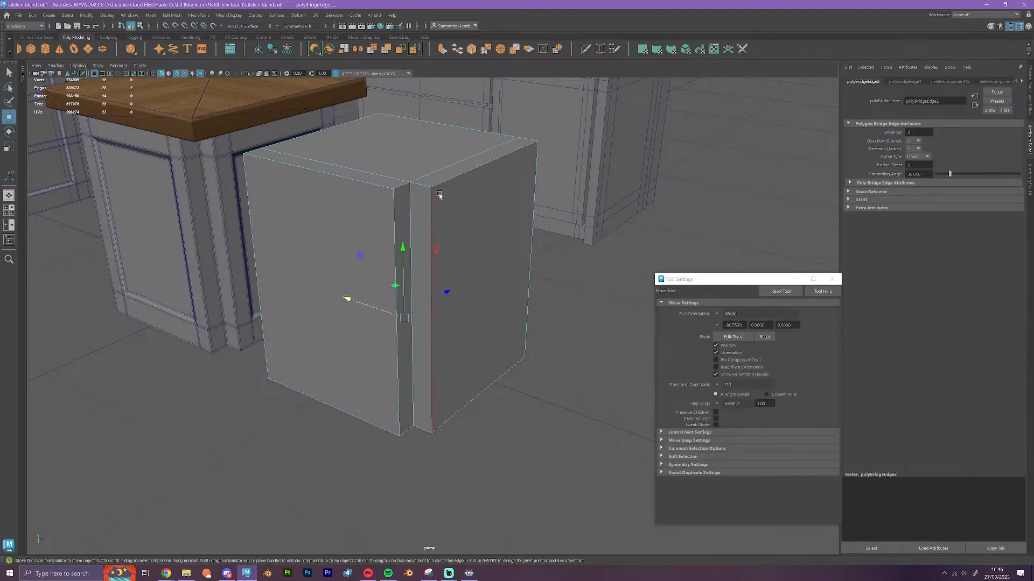
# Select the notched block as a whole object and move it back over the square cabinet with grid snapping
pyautogui.moveTo(429, 177); pyautogui.dragTo(467, 165, button='right')
pyautogui.scroll(-4, 446, 282)
pyautogui.press('x')
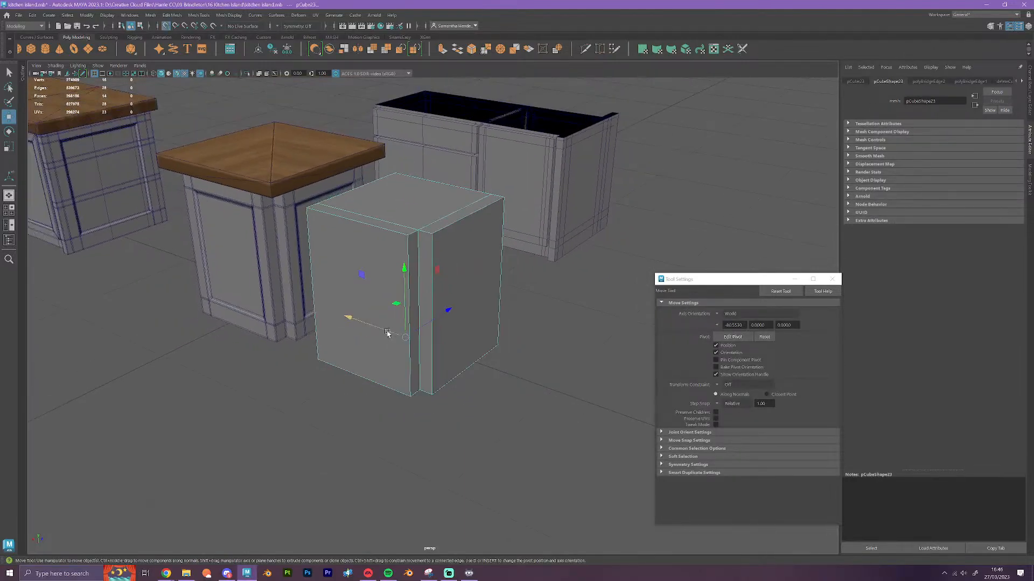
pyautogui.moveTo(390, 333); pyautogui.dragTo(292, 312)
pyautogui.keyDown('alt'); pyautogui.moveTo(362, 339); pyautogui.dragTo(427, 374); pyautogui.keyUp('alt')
pyautogui.scroll(-5, 438, 373)
pyautogui.scroll(5, 427, 374)
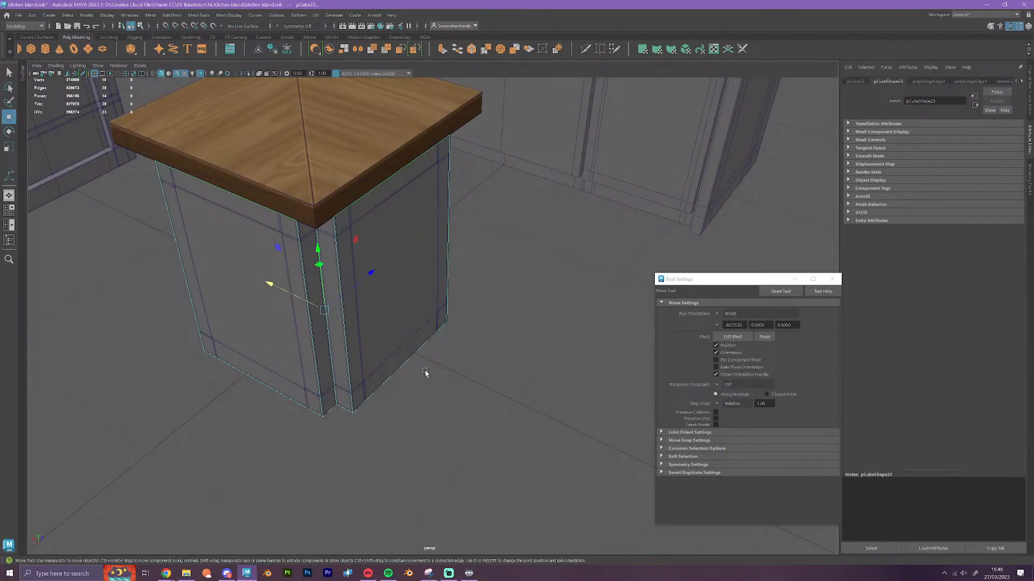
pyautogui.keyDown('alt'); pyautogui.moveTo(434, 382); pyautogui.dragTo(555, 360); pyautogui.keyUp('alt')
pyautogui.scroll(3, 555, 360)
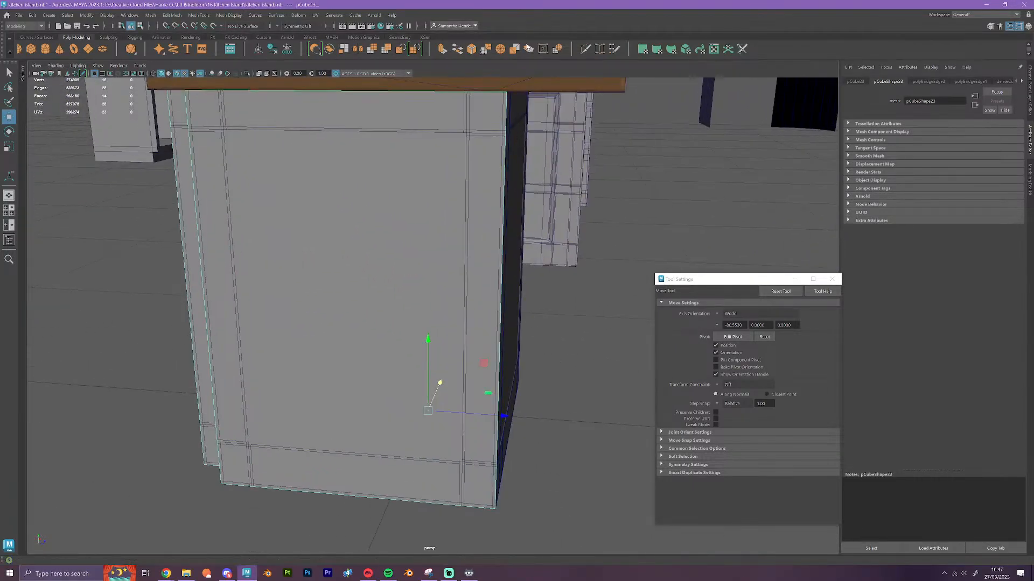
# Cut horizontal edge loops around the notched block at the original's upper and lower rails, plus vertical loops along its side frame posts
pyautogui.click(584, 49)
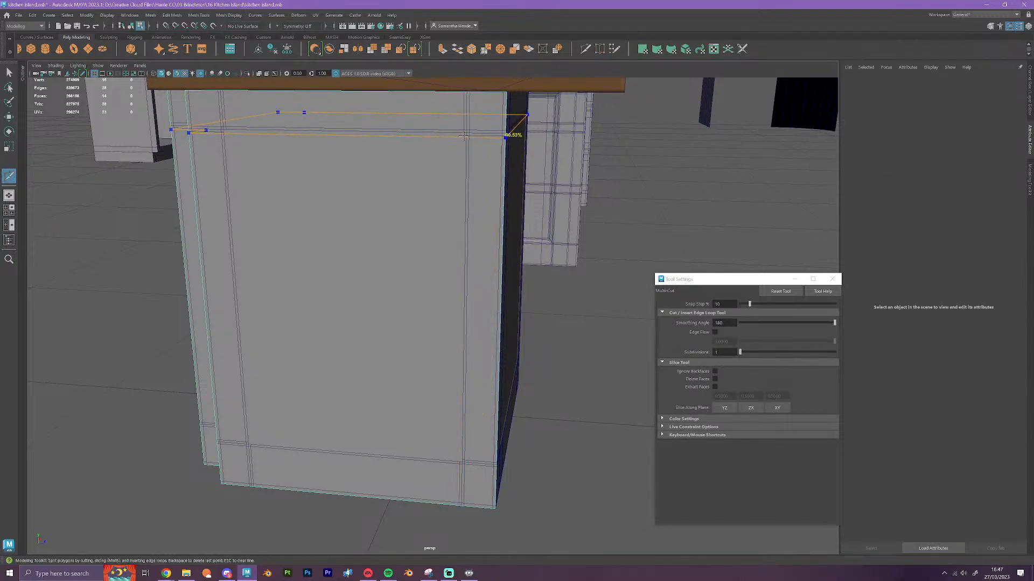
pyautogui.keyDown('ctrl'); pyautogui.click(463, 135); pyautogui.keyUp('ctrl')
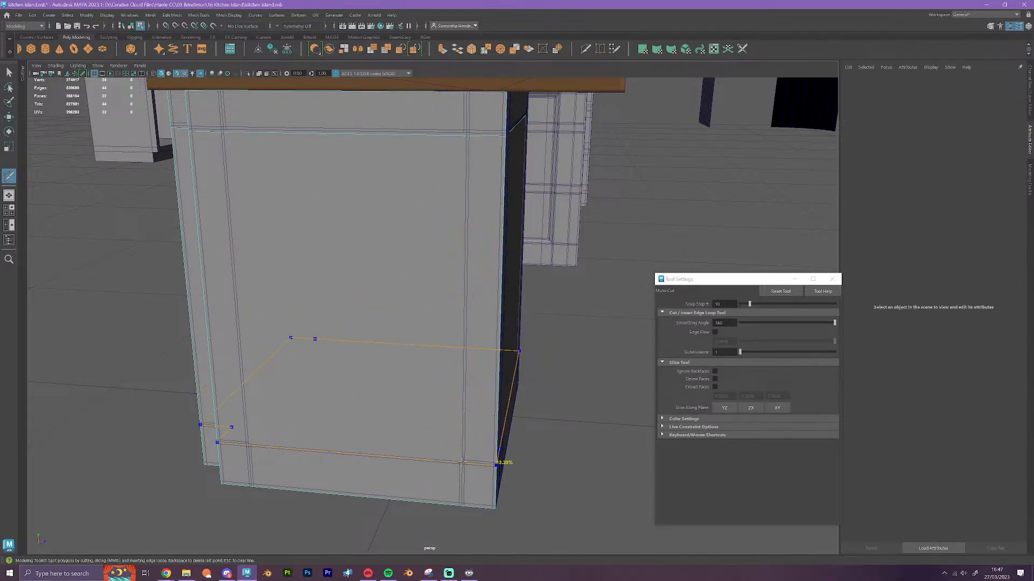
pyautogui.keyDown('ctrl'); pyautogui.click(462, 463); pyautogui.keyUp('ctrl')
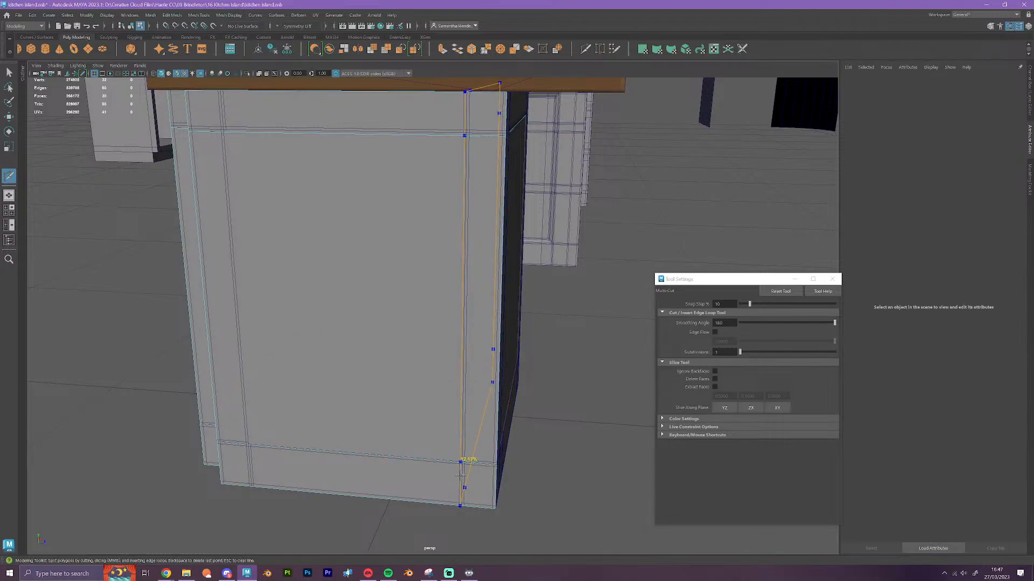
pyautogui.keyDown('ctrl'); pyautogui.click(462, 476); pyautogui.keyUp('ctrl')
pyautogui.keyDown('alt'); pyautogui.moveTo(339, 494); pyautogui.dragTo(358, 494); pyautogui.keyUp('alt')
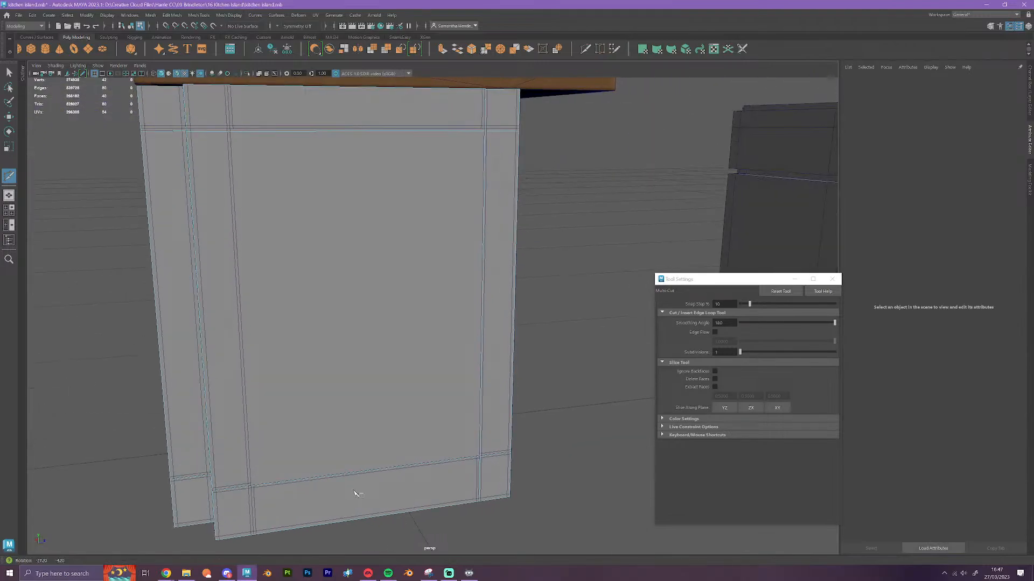
pyautogui.keyDown('ctrl'); pyautogui.click(256, 518); pyautogui.keyUp('ctrl')
# Cut vertical edge loops on the block's adjacent side, following the original panel's two upright frame edges
pyautogui.keyDown('alt'); pyautogui.moveTo(277, 495); pyautogui.dragTo(367, 490); pyautogui.keyUp('alt')
pyautogui.keyDown('alt'); pyautogui.moveTo(425, 458); pyautogui.dragTo(520, 255, button='middle'); pyautogui.keyUp('alt')
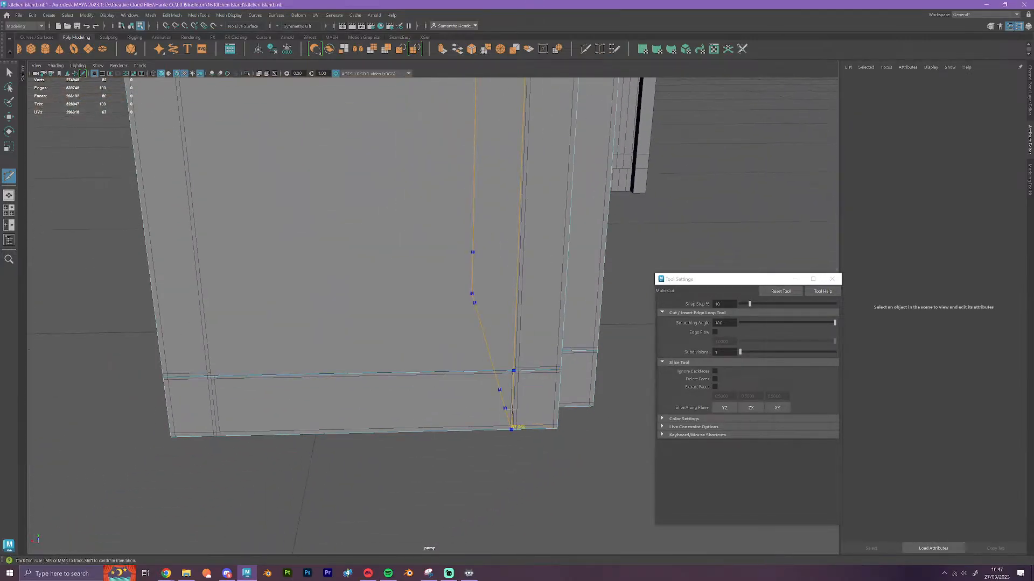
pyautogui.keyDown('ctrl'); pyautogui.click(513, 407); pyautogui.keyUp('ctrl')
pyautogui.click(218, 436)
pyautogui.press('w')
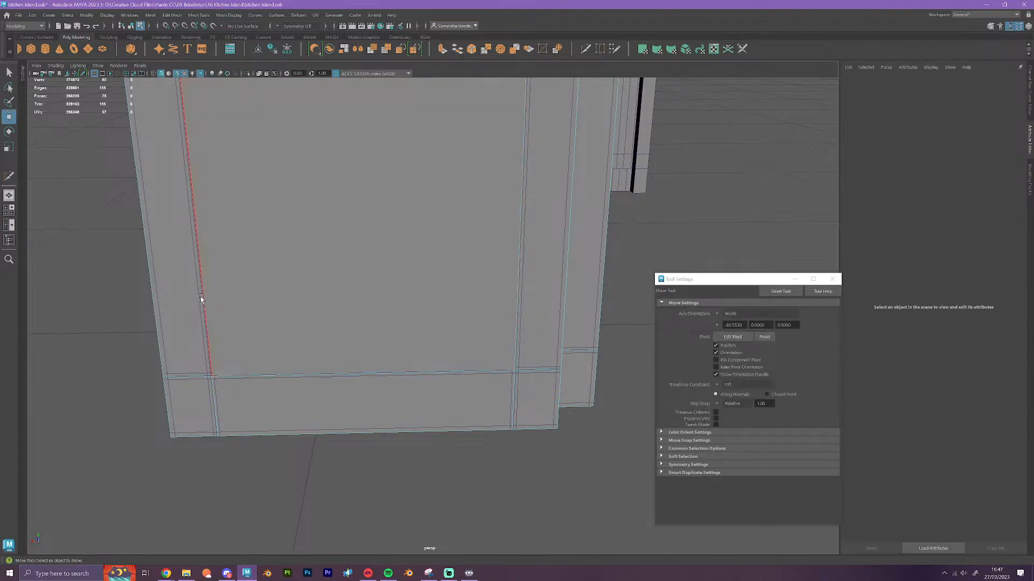
# Align the two inner vertical edge loops on this side with the original's frame edges using vertex snapping
pyautogui.doubleClick(203, 296)
pyautogui.keyDown('alt'); pyautogui.moveTo(321, 297); pyautogui.dragTo(375, 328, button='middle'); pyautogui.keyUp('alt')
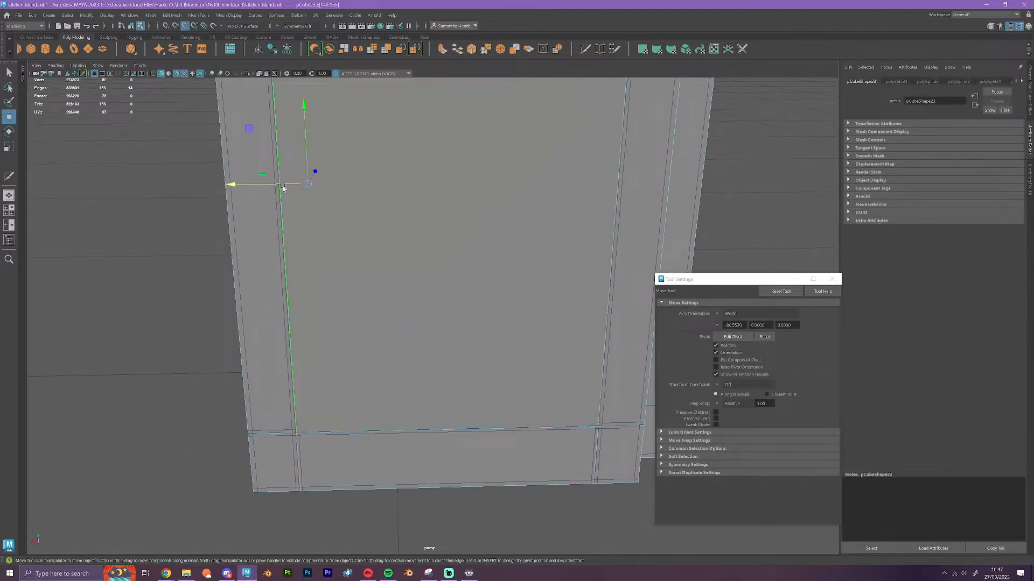
pyautogui.moveTo(291, 185); pyautogui.dragTo(299, 431)
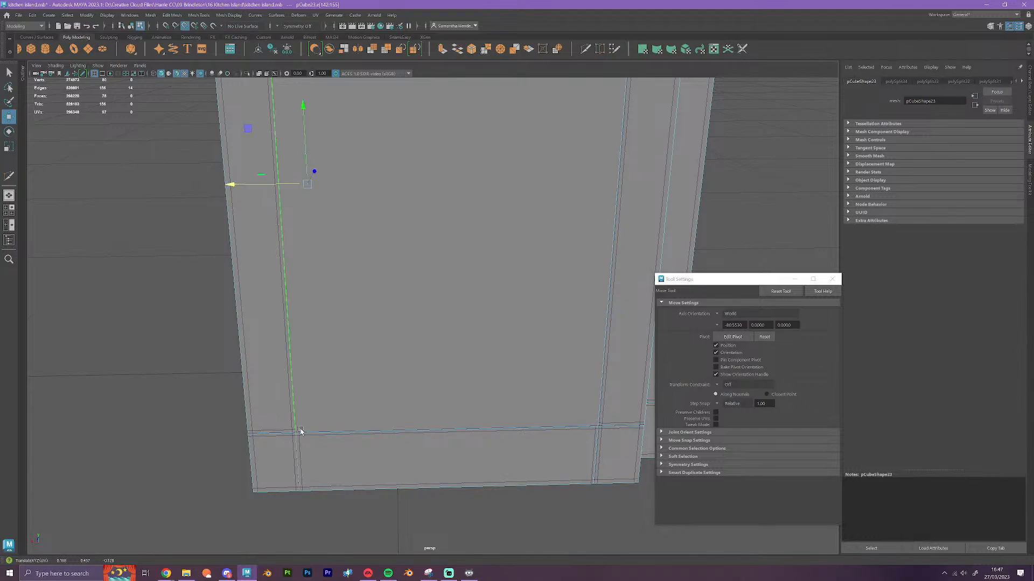
pyautogui.keyDown('alt'); pyautogui.moveTo(447, 349); pyautogui.dragTo(351, 358, button='middle'); pyautogui.keyUp('alt')
pyautogui.doubleClick(470, 334)
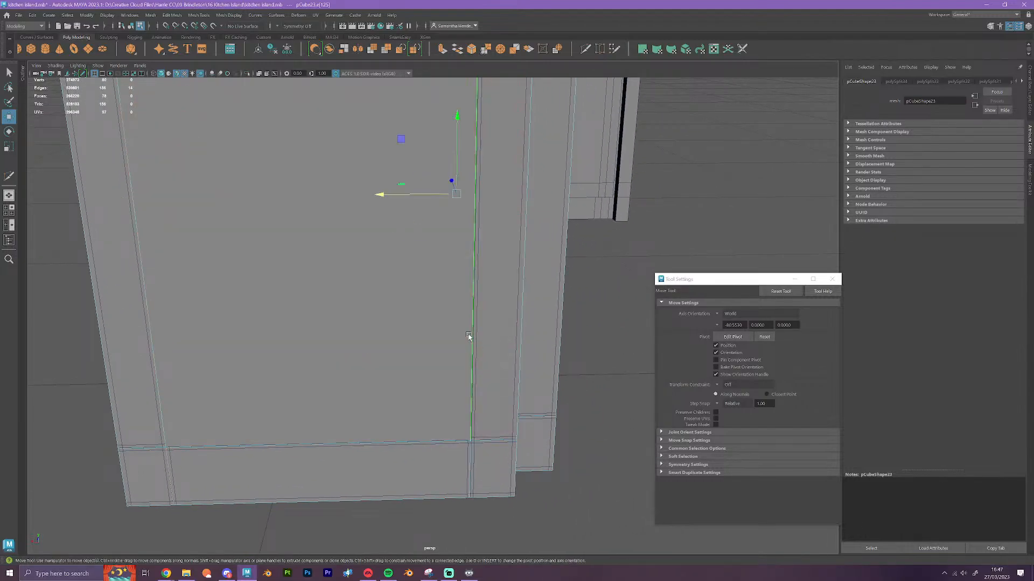
pyautogui.press('v')
pyautogui.moveTo(409, 198); pyautogui.dragTo(475, 446)
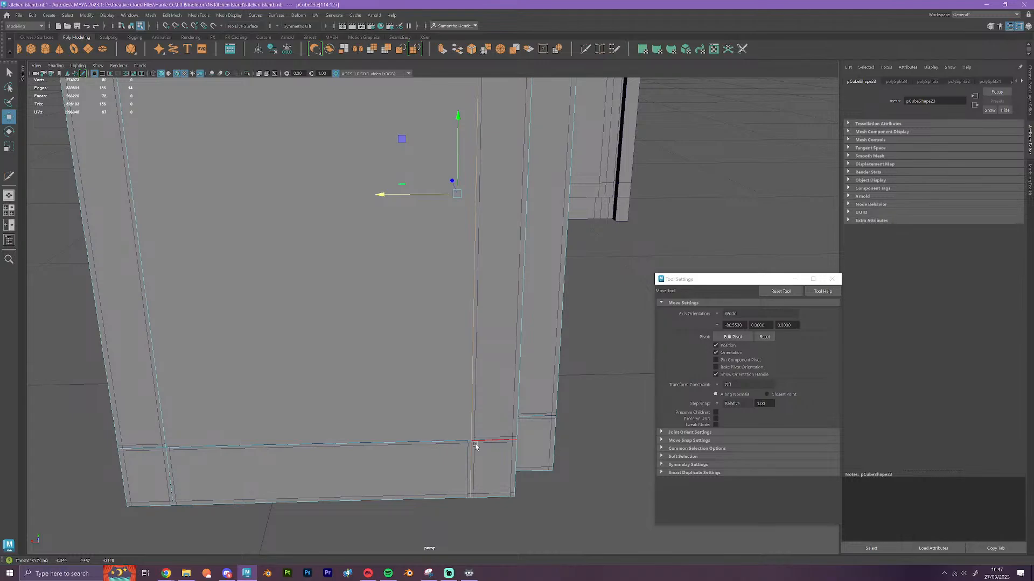
# Select the block's upper horizontal edge loop and vertex-snap it to the height of the original's top rail
pyautogui.scroll(-5, 475, 444)
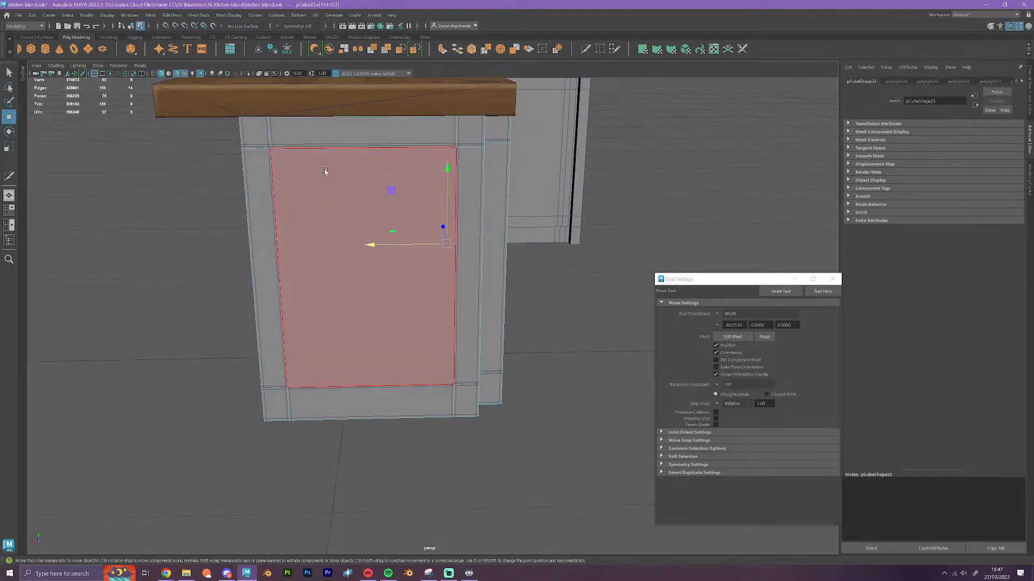
pyautogui.keyDown('alt'); pyautogui.moveTo(325, 171); pyautogui.dragTo(434, 235); pyautogui.keyUp('alt')
pyautogui.scroll(4, 434, 235)
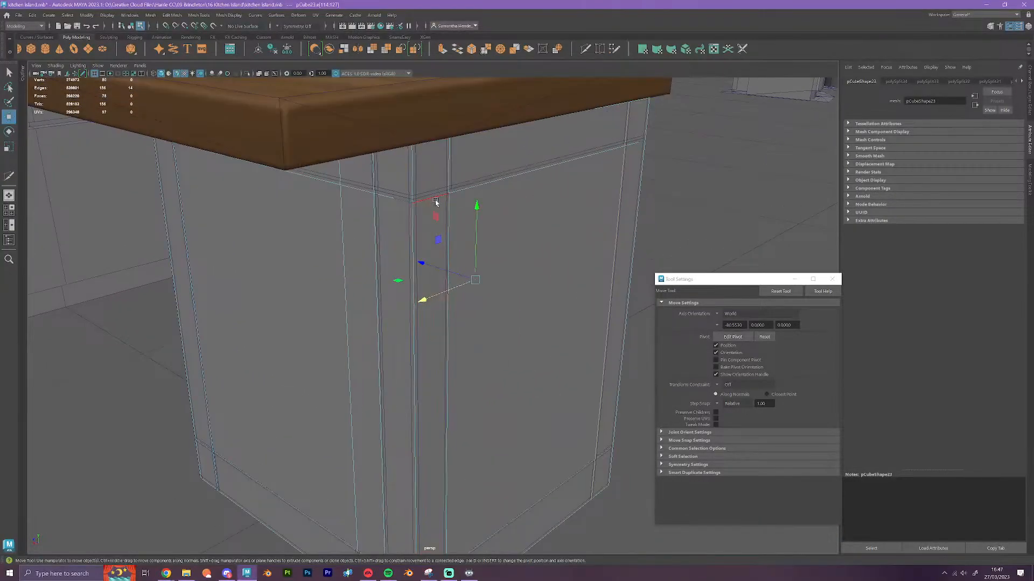
pyautogui.doubleClick(457, 193)
pyautogui.press('v')
pyautogui.moveTo(412, 95); pyautogui.dragTo(446, 187)
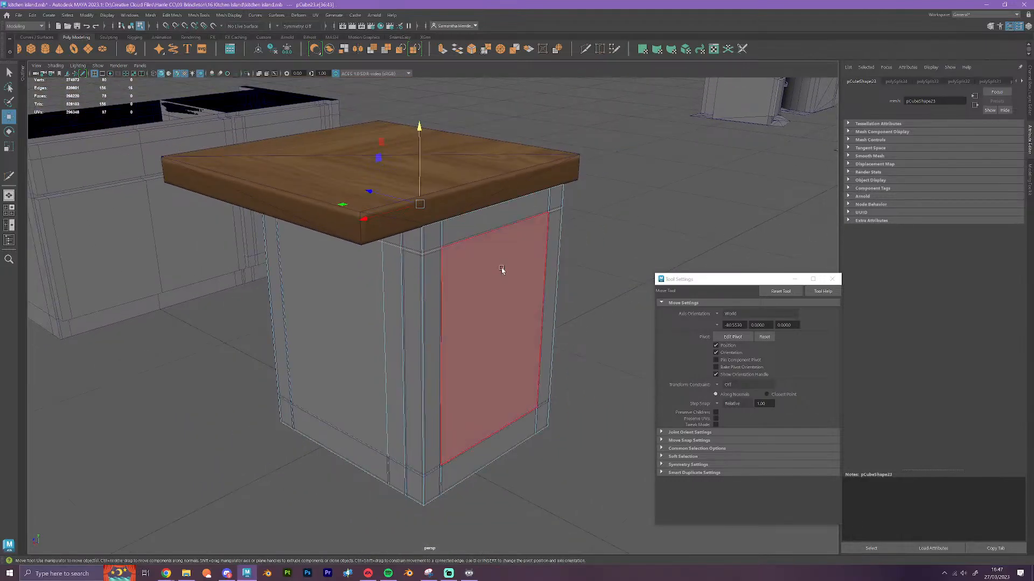
# Select the wood-topped square cabinet and move it along X clear of the notched block
pyautogui.keyDown('alt'); pyautogui.moveTo(501, 269); pyautogui.dragTo(410, 278); pyautogui.keyUp('alt')
pyautogui.scroll(3, 417, 280)
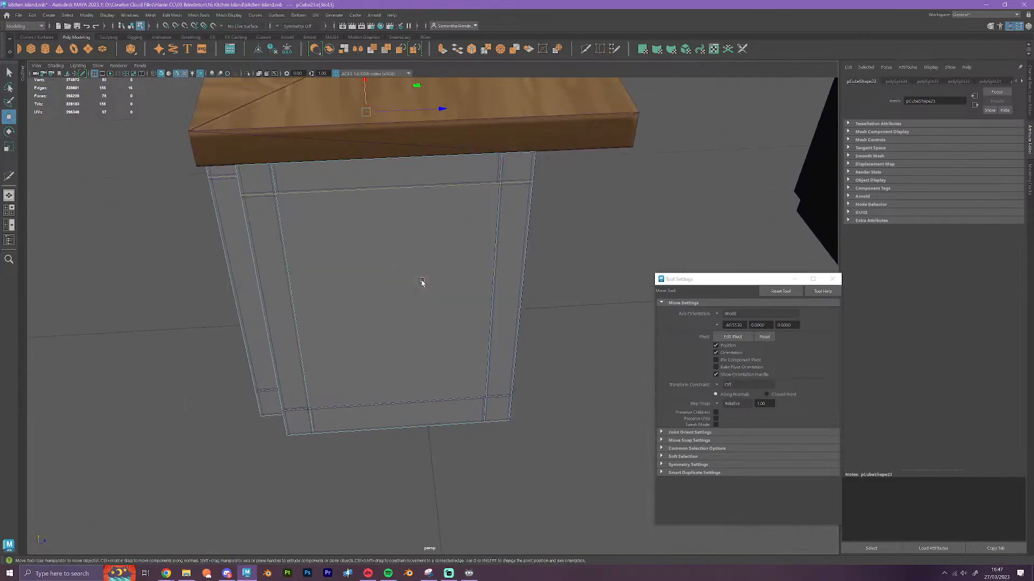
pyautogui.keyDown('alt'); pyautogui.moveTo(473, 300); pyautogui.dragTo(516, 306); pyautogui.keyUp('alt')
pyautogui.keyDown('alt'); pyautogui.moveTo(457, 275); pyautogui.dragTo(482, 280); pyautogui.keyUp('alt')
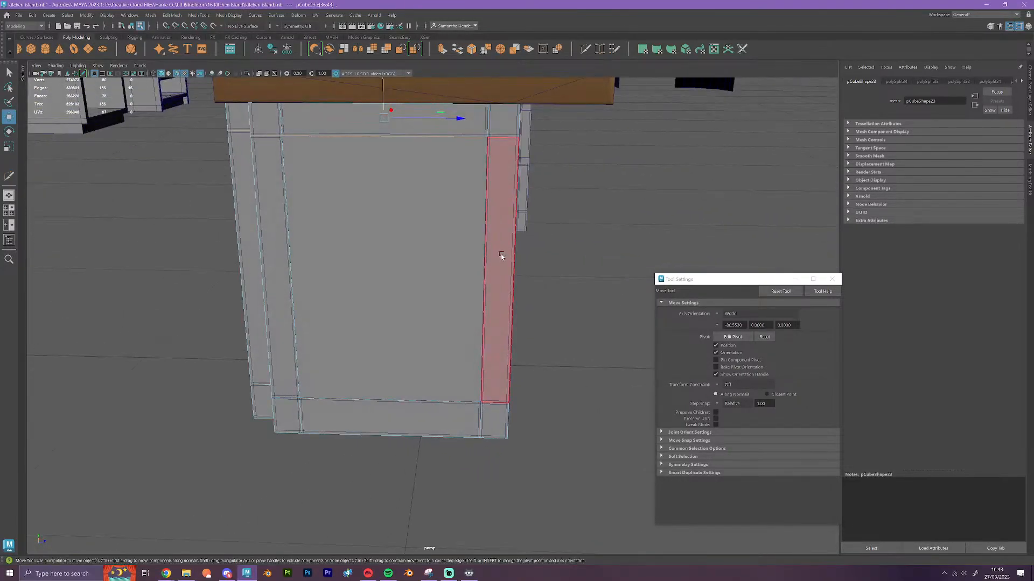
pyautogui.press('space')
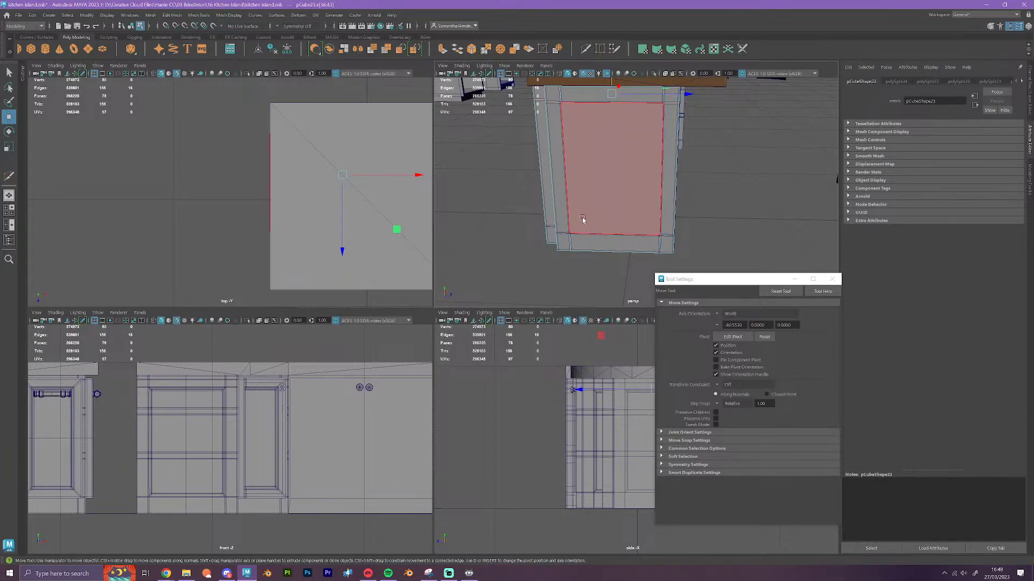
pyautogui.scroll(-5, 354, 222)
pyautogui.scroll(2, 354, 223)
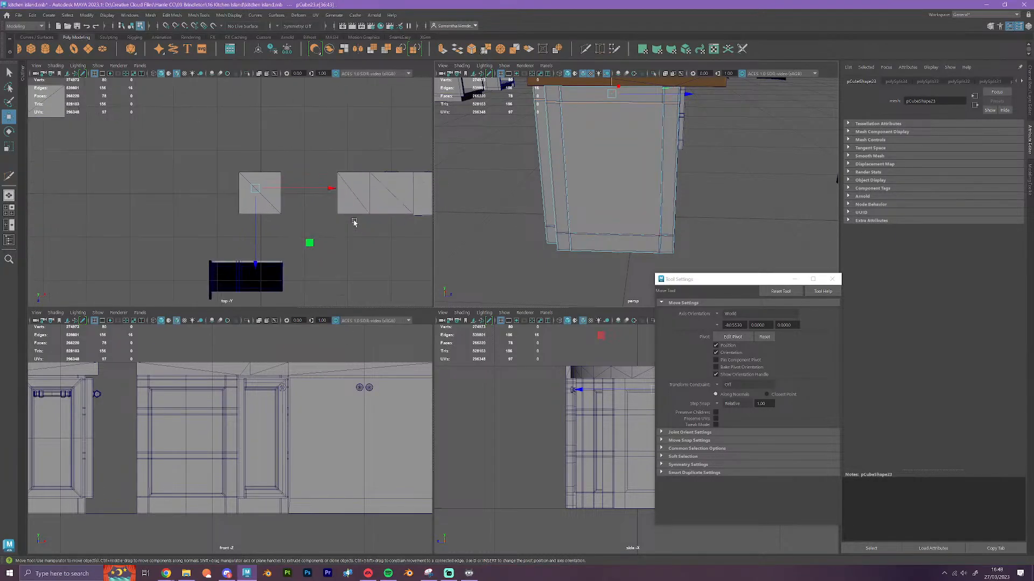
pyautogui.click(252, 190)
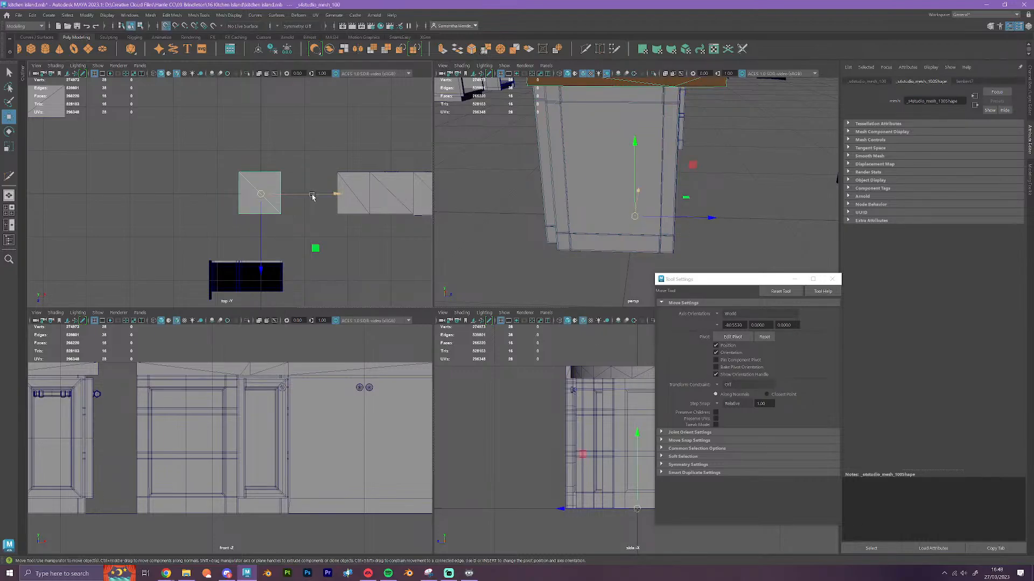
pyautogui.moveTo(312, 196); pyautogui.dragTo(182, 195)
# Select all vertices along one outer side of the block and vertex-snap them along Z onto one flat plane
pyautogui.keyDown('alt'); pyautogui.moveTo(719, 193); pyautogui.dragTo(707, 208); pyautogui.keyUp('alt')
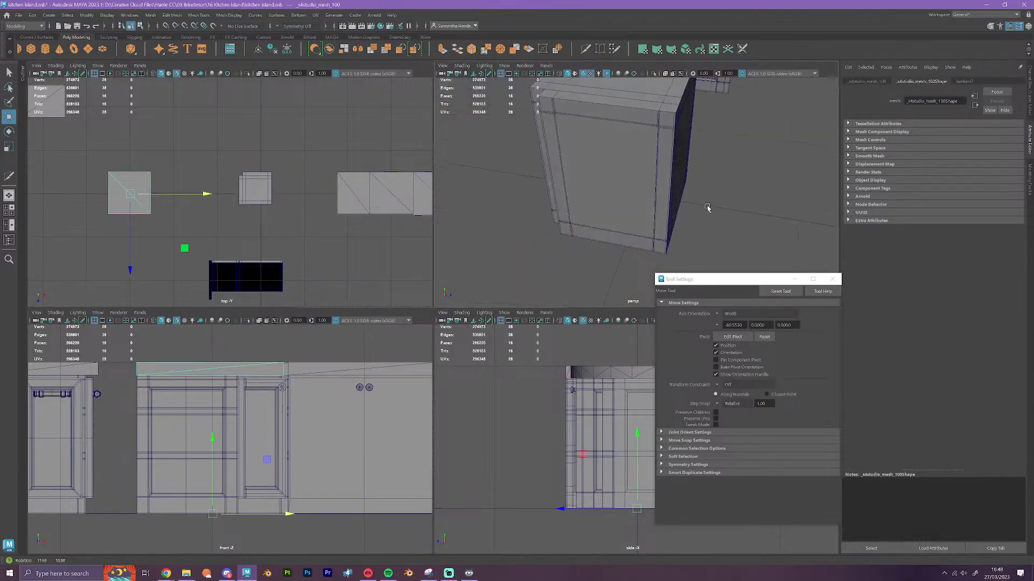
pyautogui.click(645, 102)
pyautogui.moveTo(645, 103); pyautogui.dragTo(611, 103, button='right')
pyautogui.keyDown('alt'); pyautogui.moveTo(663, 164); pyautogui.dragTo(673, 166); pyautogui.keyUp('alt')
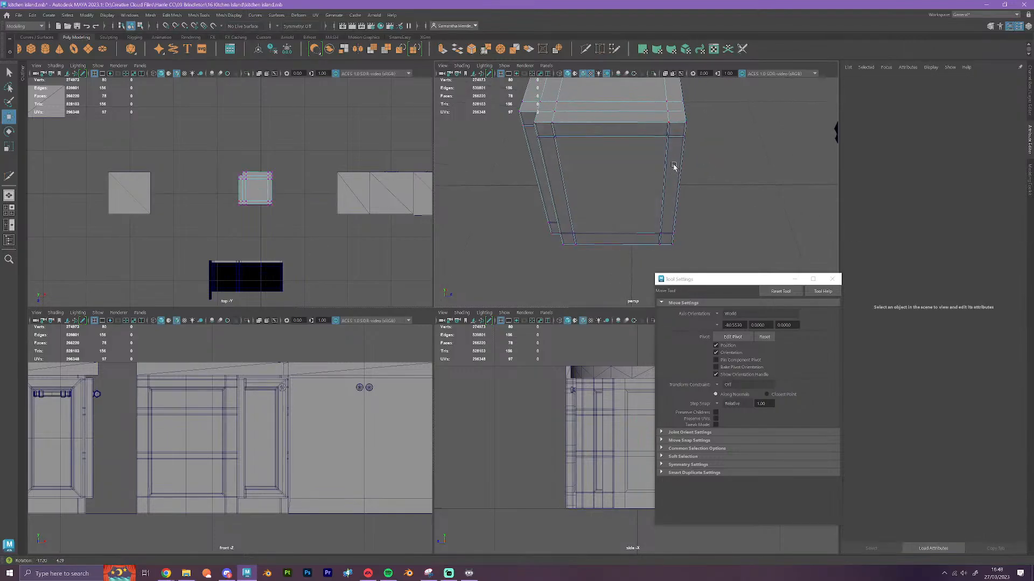
pyautogui.click(684, 122)
pyautogui.scroll(3, 248, 218)
pyautogui.scroll(2, 245, 223)
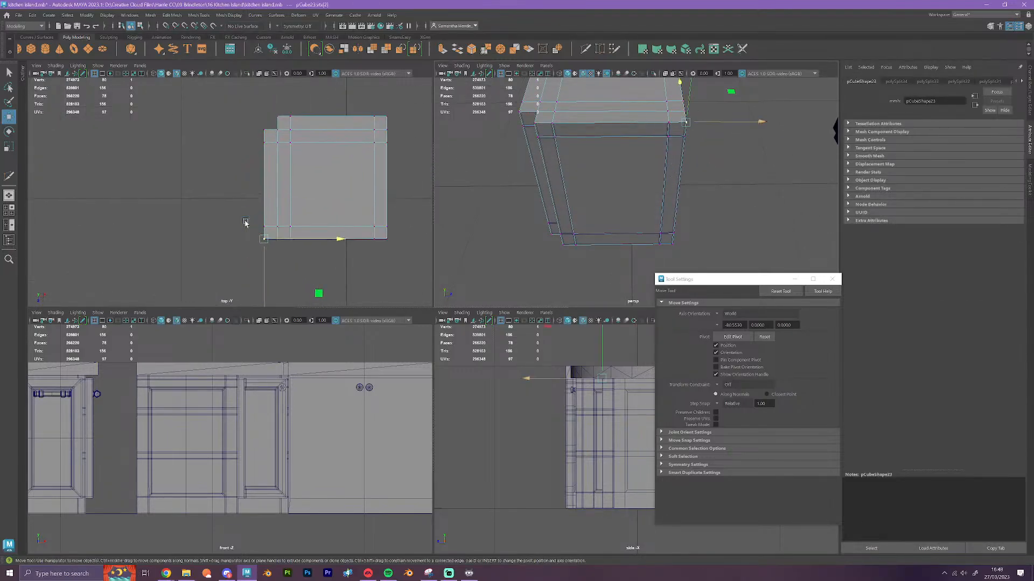
pyautogui.scroll(-4, 323, 224)
pyautogui.moveTo(294, 220); pyautogui.dragTo(231, 203)
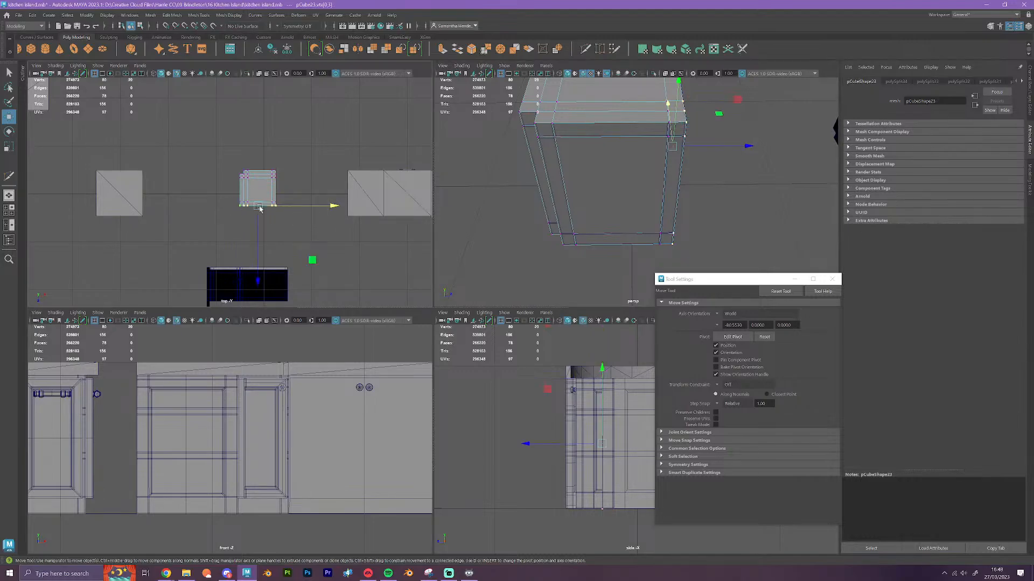
pyautogui.press('space')
pyautogui.keyDown('alt'); pyautogui.moveTo(693, 245); pyautogui.dragTo(548, 280); pyautogui.keyUp('alt')
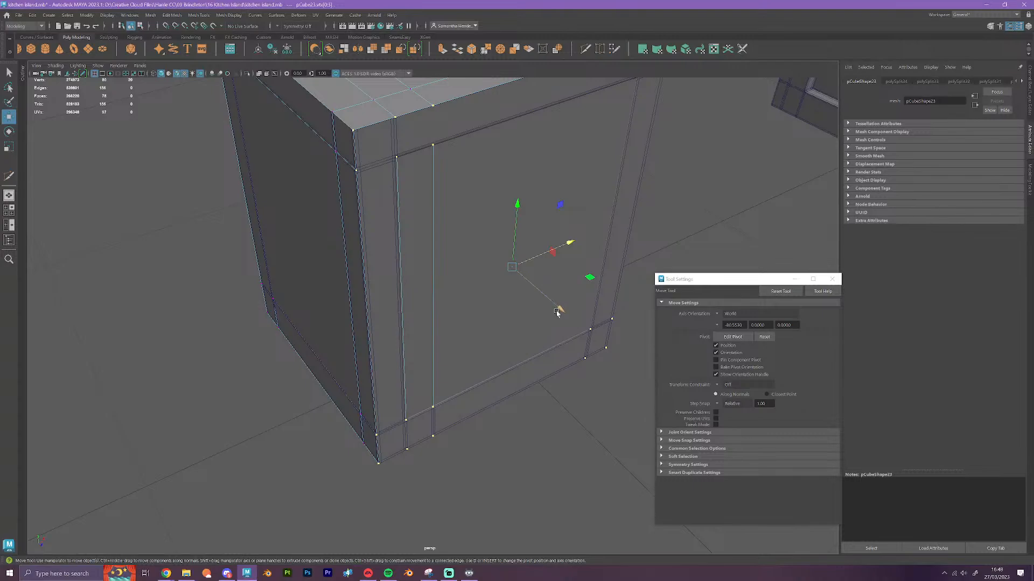
pyautogui.press('v')
pyautogui.moveTo(566, 313); pyautogui.dragTo(588, 351)
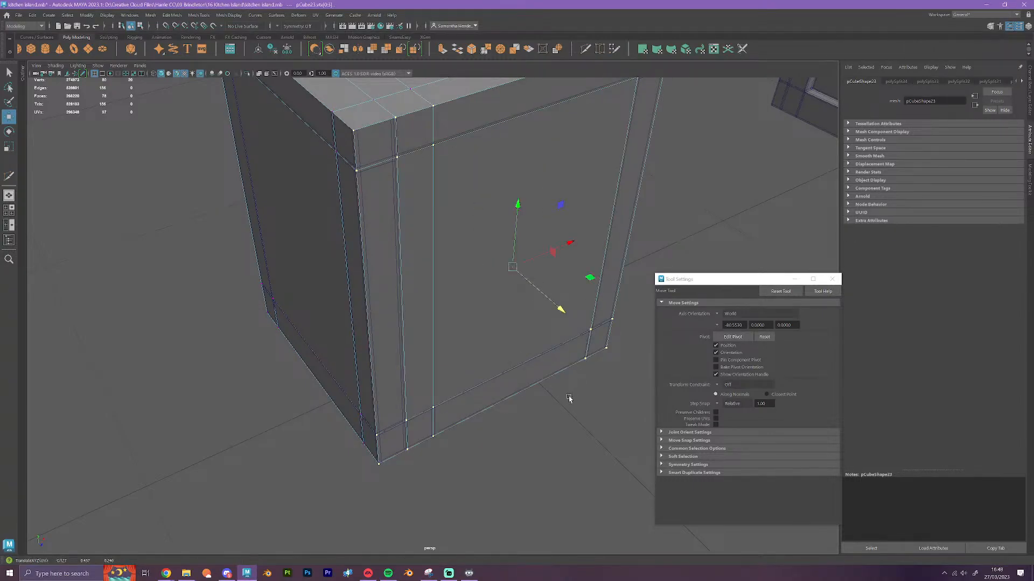
pyautogui.keyDown('alt'); pyautogui.moveTo(565, 397); pyautogui.dragTo(425, 339); pyautogui.keyUp('alt')
# Select the whole notched block and move it along X with grid snapping into the free space between the original cabinets
pyautogui.moveTo(451, 272); pyautogui.dragTo(497, 293, button='right')
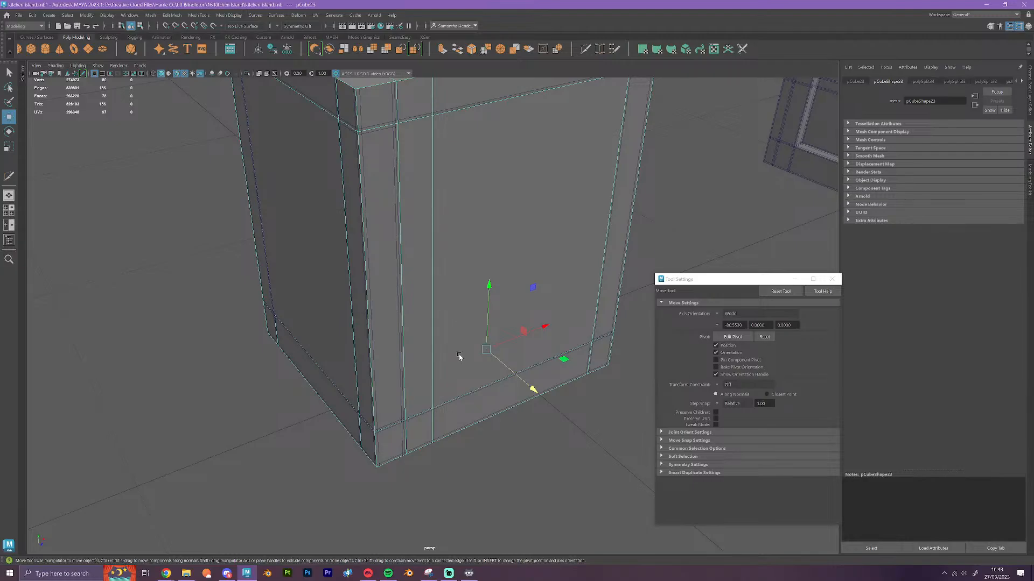
pyautogui.rightClick(451, 299)
pyautogui.scroll(-5, 482, 390)
pyautogui.keyDown('alt'); pyautogui.moveTo(482, 390); pyautogui.dragTo(553, 399); pyautogui.keyUp('alt')
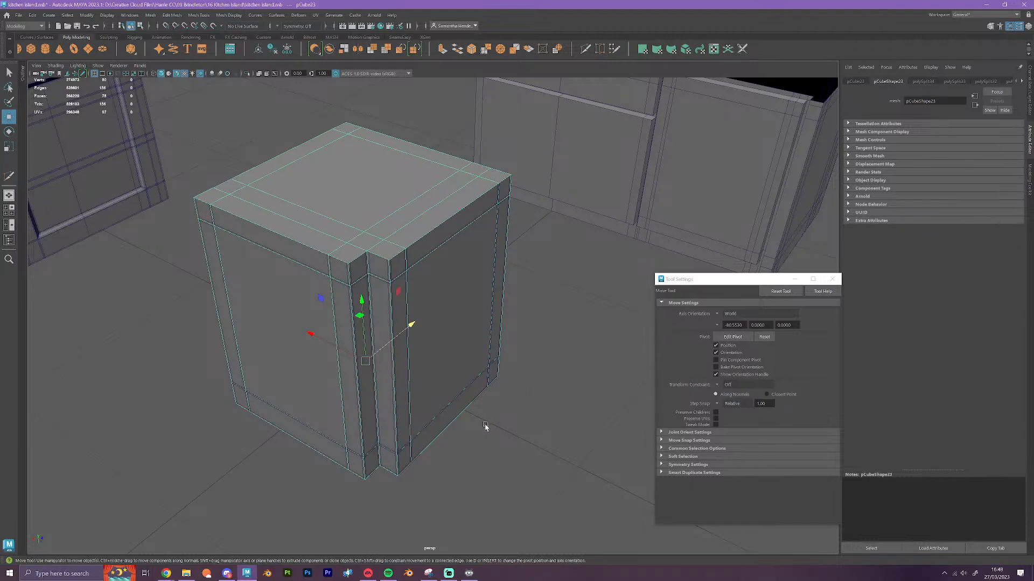
pyautogui.keyDown('alt'); pyautogui.moveTo(485, 427); pyautogui.dragTo(480, 350); pyautogui.keyUp('alt')
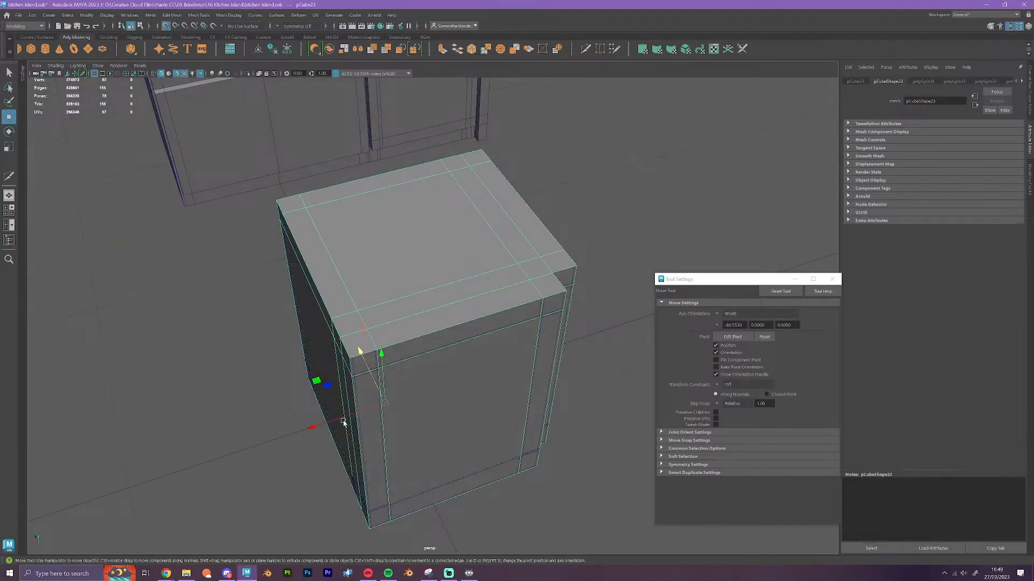
pyautogui.moveTo(339, 422); pyautogui.dragTo(154, 459)
pyautogui.scroll(-3, 485, 420)
# Select all of the notched block's top faces, including the border strips and centre panel, and delete them to open the top
pyautogui.keyDown('alt'); pyautogui.moveTo(498, 417); pyautogui.dragTo(463, 427); pyautogui.keyUp('alt')
pyautogui.keyDown('alt'); pyautogui.moveTo(350, 345); pyautogui.dragTo(454, 371, button='middle'); pyautogui.keyUp('alt')
pyautogui.scroll(6, 431, 356)
pyautogui.keyDown('alt'); pyautogui.moveTo(403, 321); pyautogui.dragTo(503, 342); pyautogui.keyUp('alt')
pyautogui.moveTo(474, 286); pyautogui.dragTo(473, 311, button='right')
pyautogui.click(480, 353)
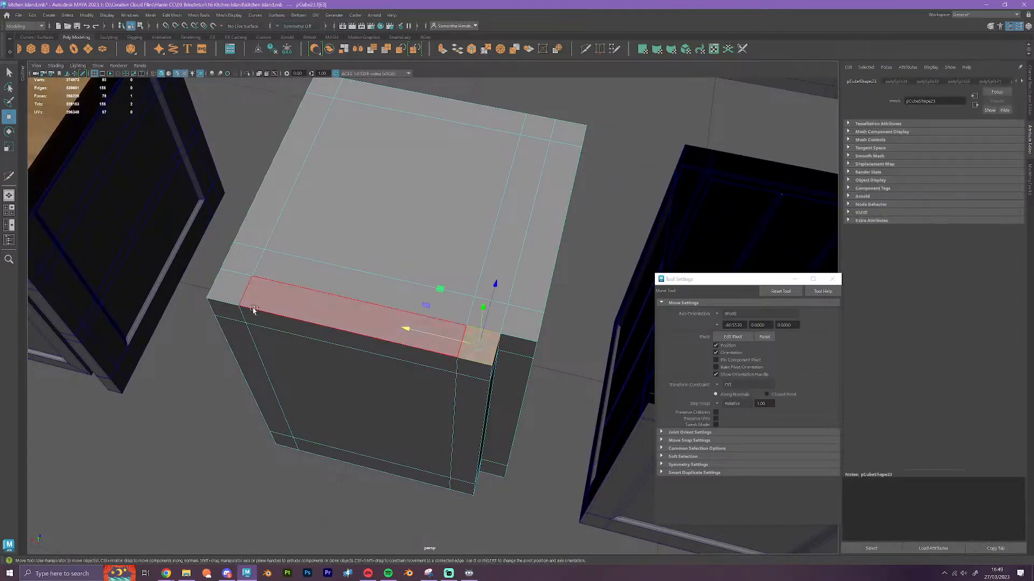
pyautogui.keyDown('shift'); pyautogui.click(231, 291); pyautogui.keyUp('shift')
pyautogui.keyDown('shift'); pyautogui.click(268, 295); pyautogui.keyUp('shift')
pyautogui.keyDown('shift'); pyautogui.click(253, 263); pyautogui.keyUp('shift')
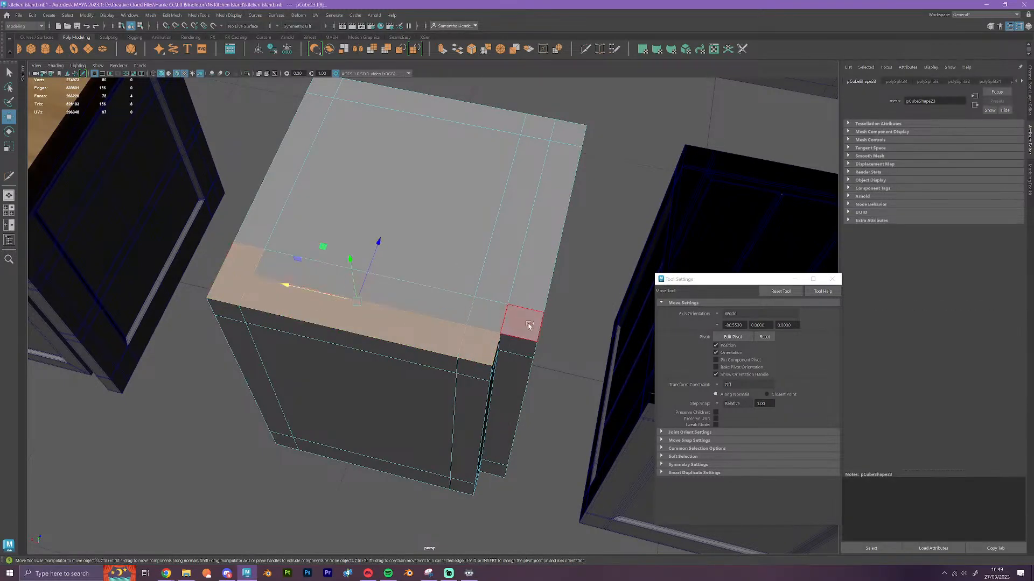
pyautogui.keyDown('shift'); pyautogui.click(521, 323); pyautogui.keyUp('shift')
pyautogui.keyDown('shift'); pyautogui.click(503, 265); pyautogui.keyUp('shift')
pyautogui.keyDown('shift'); pyautogui.click(445, 239); pyautogui.keyUp('shift')
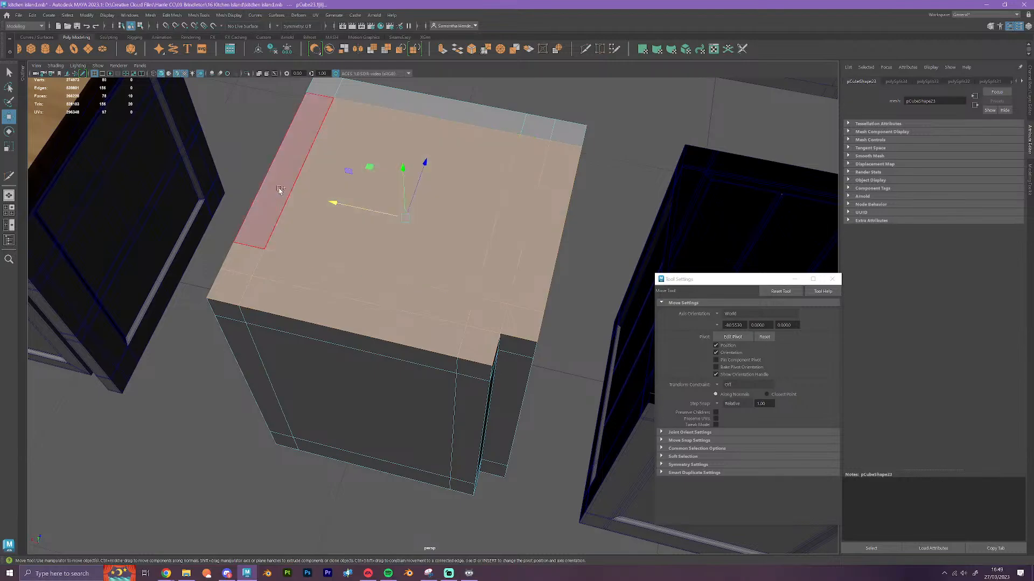
pyautogui.keyDown('shift'); pyautogui.click(278, 189); pyautogui.keyUp('shift')
pyautogui.keyDown('shift'); pyautogui.click(319, 85); pyautogui.keyUp('shift')
pyautogui.keyDown('shift'); pyautogui.click(391, 108); pyautogui.keyUp('shift')
pyautogui.keyDown('shift'); pyautogui.click(530, 125); pyautogui.keyUp('shift')
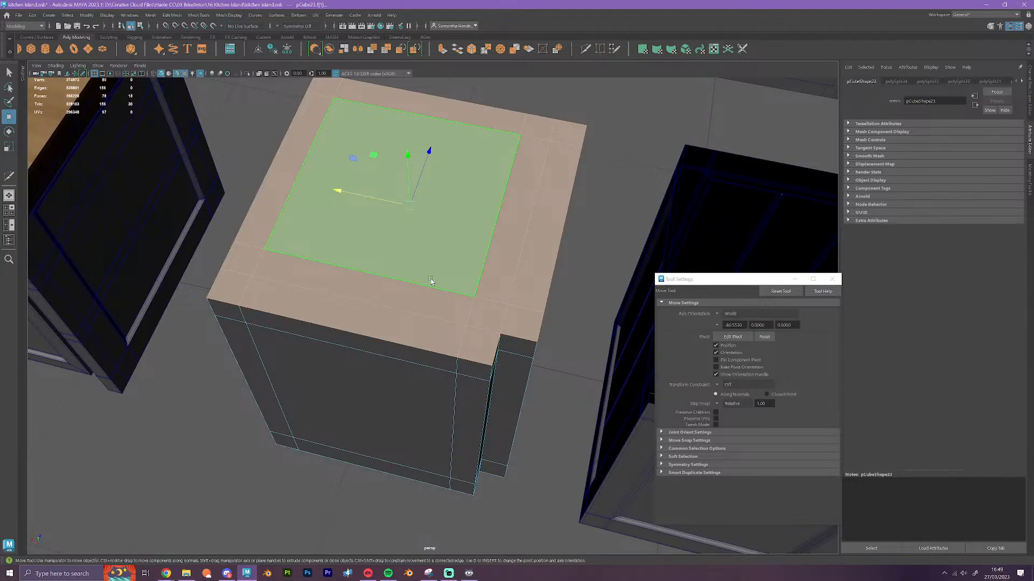
pyautogui.press('Delete')
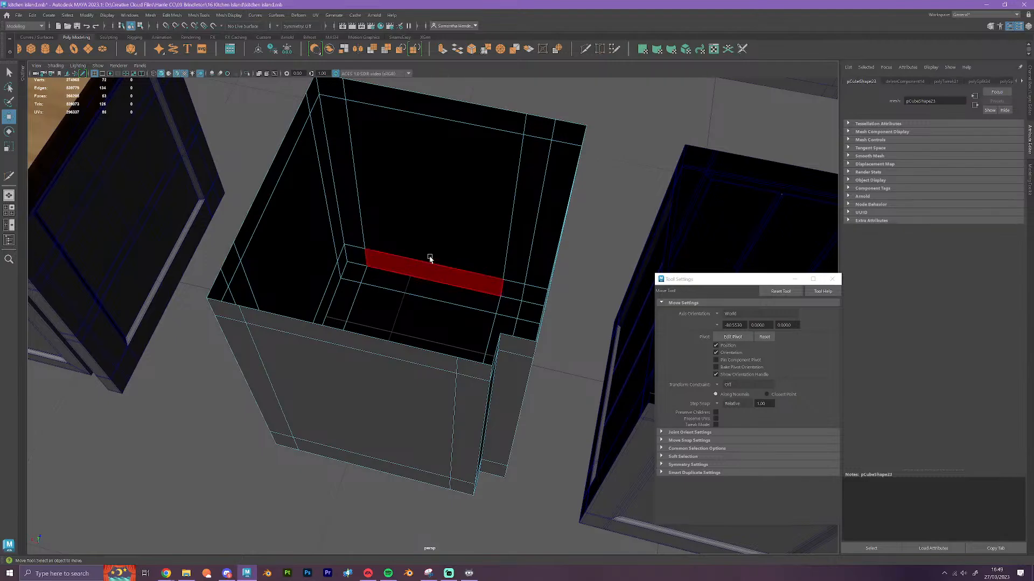
# Return the block to object mode, clear the selection and compare it with the neighbouring open original cabinet
pyautogui.moveTo(429, 261); pyautogui.dragTo(466, 247, button='right')
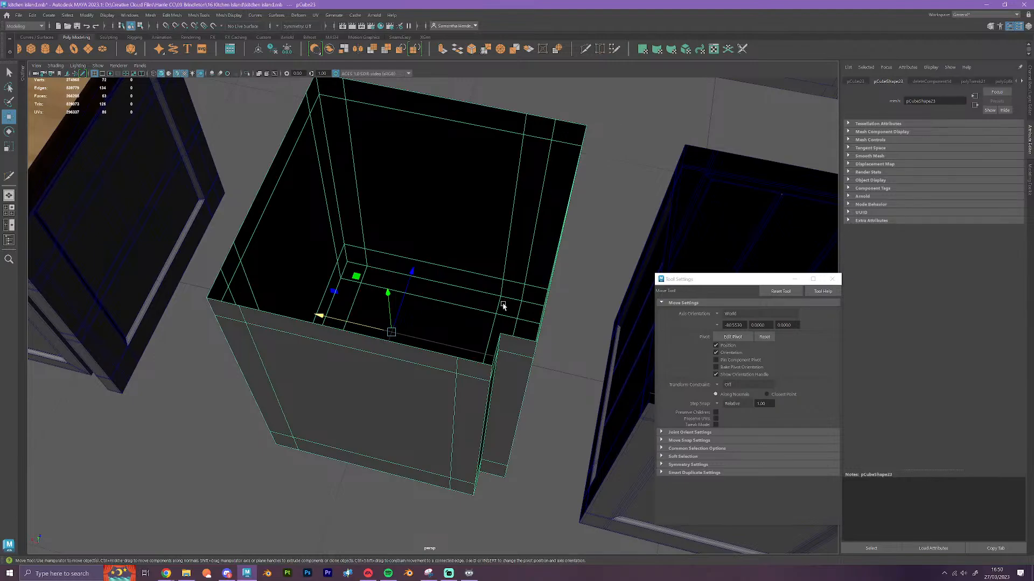
pyautogui.moveTo(437, 302); pyautogui.dragTo(491, 289, button='right')
pyautogui.scroll(-5, 474, 395)
pyautogui.click(463, 434)
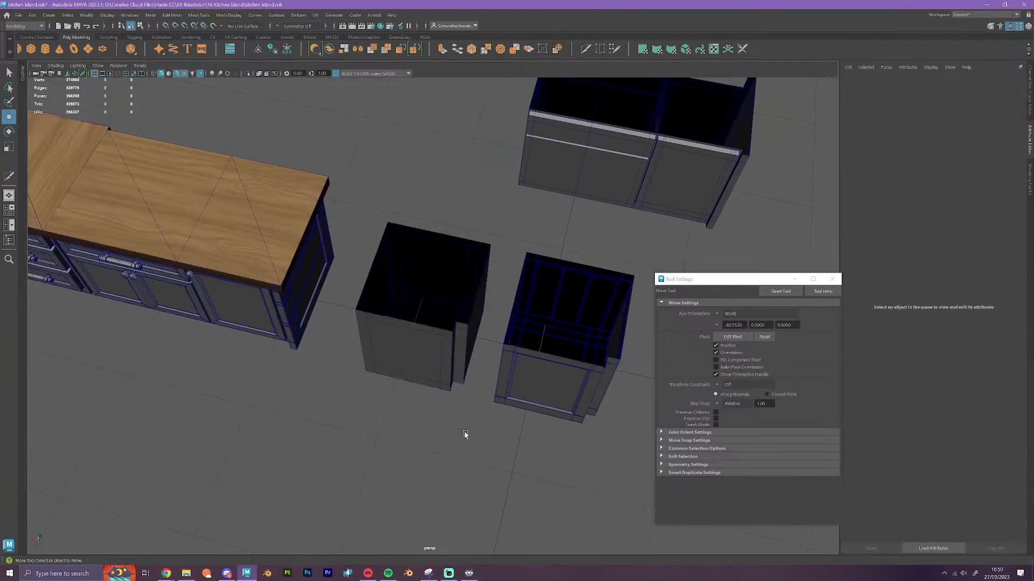
pyautogui.scroll(-3, 463, 435)
pyautogui.keyDown('alt'); pyautogui.moveTo(461, 449); pyautogui.dragTo(458, 439); pyautogui.keyUp('alt')
pyautogui.scroll(2, 480, 401)
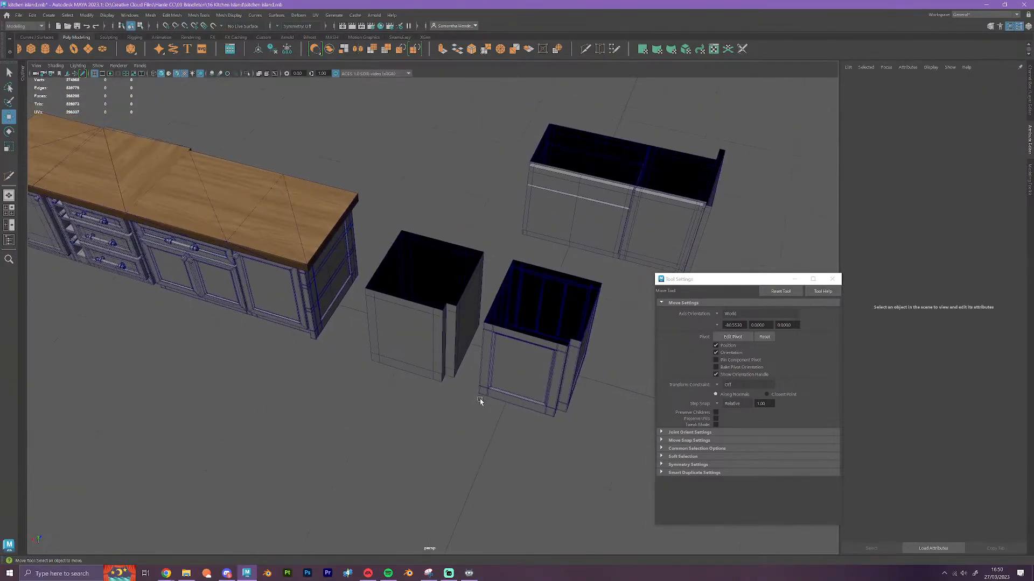
# Move the open notched block along Z into the row beside the other simplified cabinet blocks and clear the selection
pyautogui.click(441, 347)
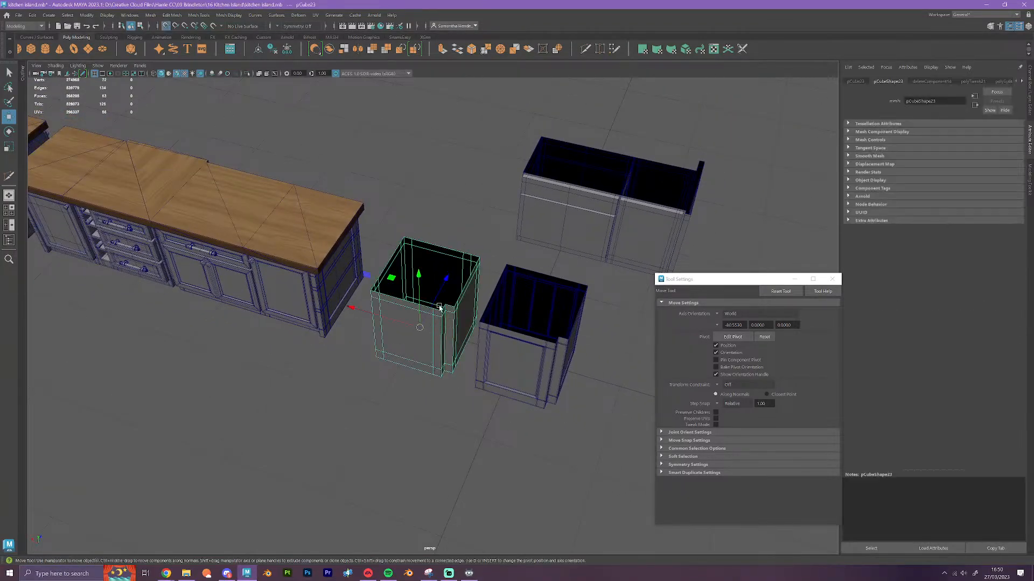
pyautogui.moveTo(420, 330)
pyautogui.mouseDown()
pyautogui.moveTo(505, 359)
pyautogui.moveTo(421, 333)
pyautogui.mouseUp()
pyautogui.moveTo(437, 298); pyautogui.dragTo(506, 166)
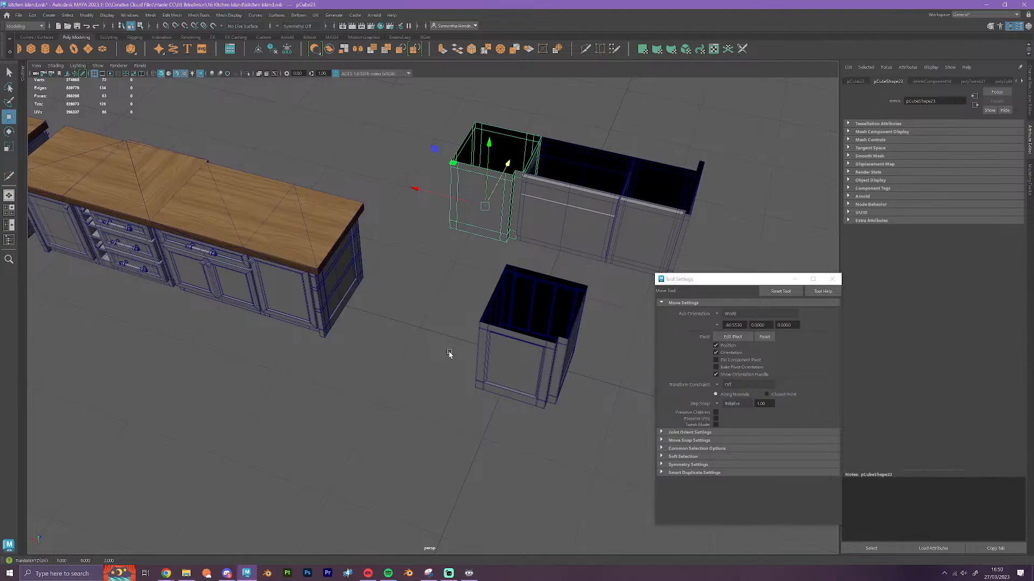
pyautogui.click(445, 323)
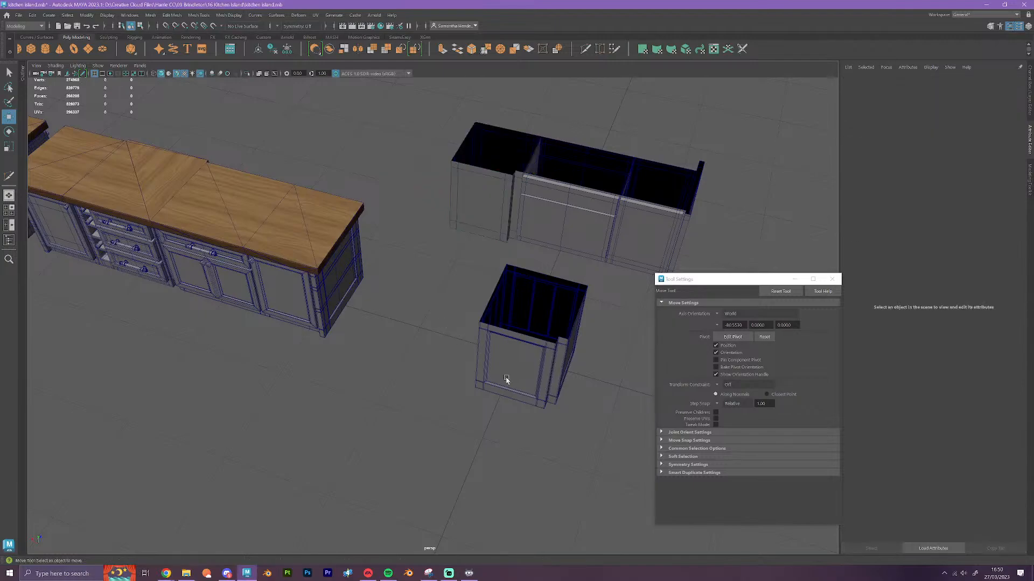
# Move the original cabinet body and its remaining slatted panels along X back underneath their separated wooden countertop
pyautogui.click(506, 377)
pyautogui.keyDown('alt'); pyautogui.moveTo(505, 376); pyautogui.dragTo(346, 406); pyautogui.keyUp('alt')
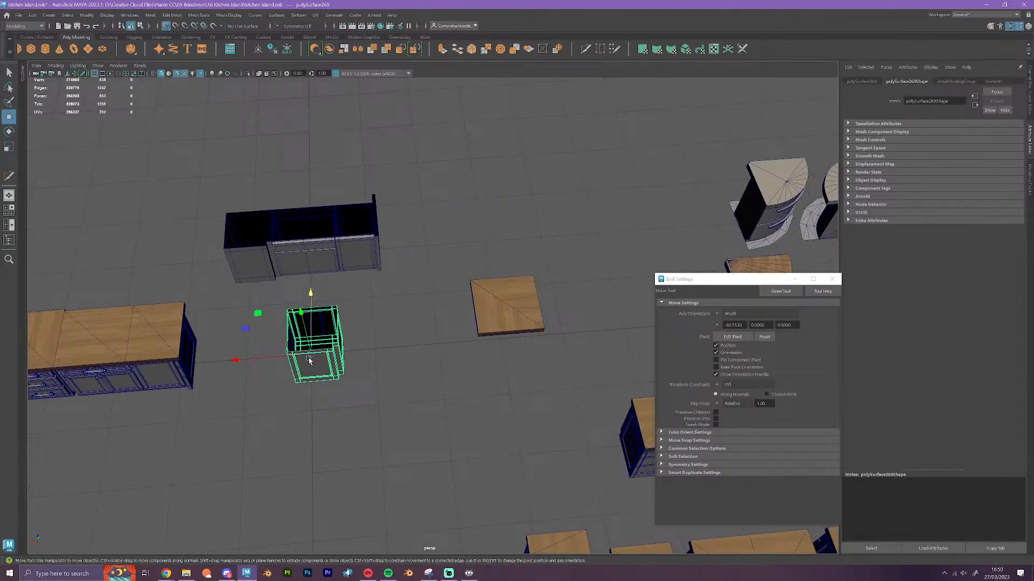
pyautogui.moveTo(291, 358); pyautogui.dragTo(506, 343)
pyautogui.click(292, 343)
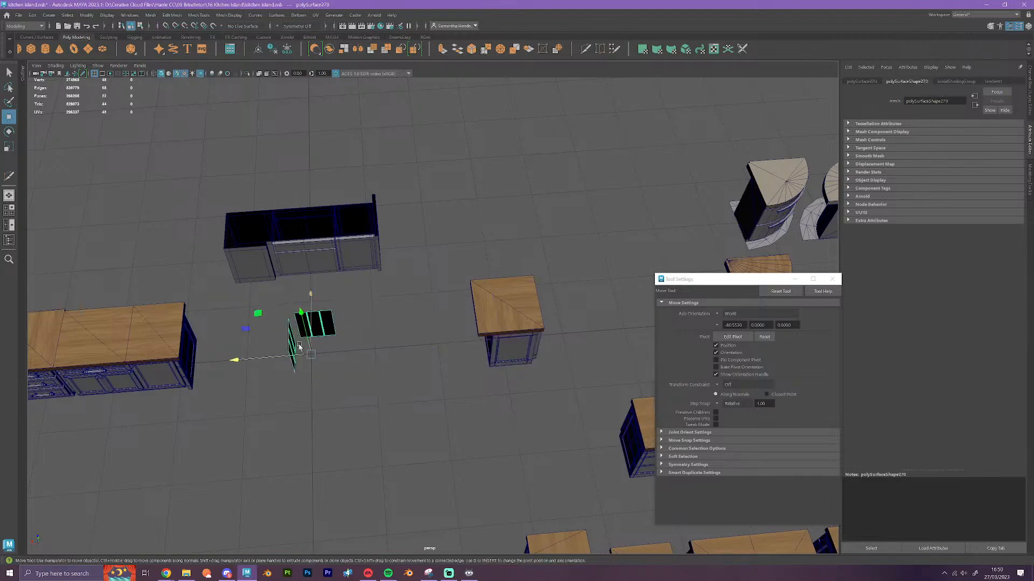
pyautogui.moveTo(280, 356); pyautogui.dragTo(503, 342)
# Select the reassembled cabinet with its countertop and grid-snap it along X to the far end of the original cabinet row
pyautogui.moveTo(506, 406)
pyautogui.keyDown('alt'); pyautogui.mouseDown()
pyautogui.moveTo(466, 402)
pyautogui.moveTo(485, 407)
pyautogui.mouseUp(); pyautogui.keyUp('alt')
pyautogui.keyDown('alt'); pyautogui.moveTo(485, 407); pyautogui.dragTo(519, 362, button='middle'); pyautogui.keyUp('alt')
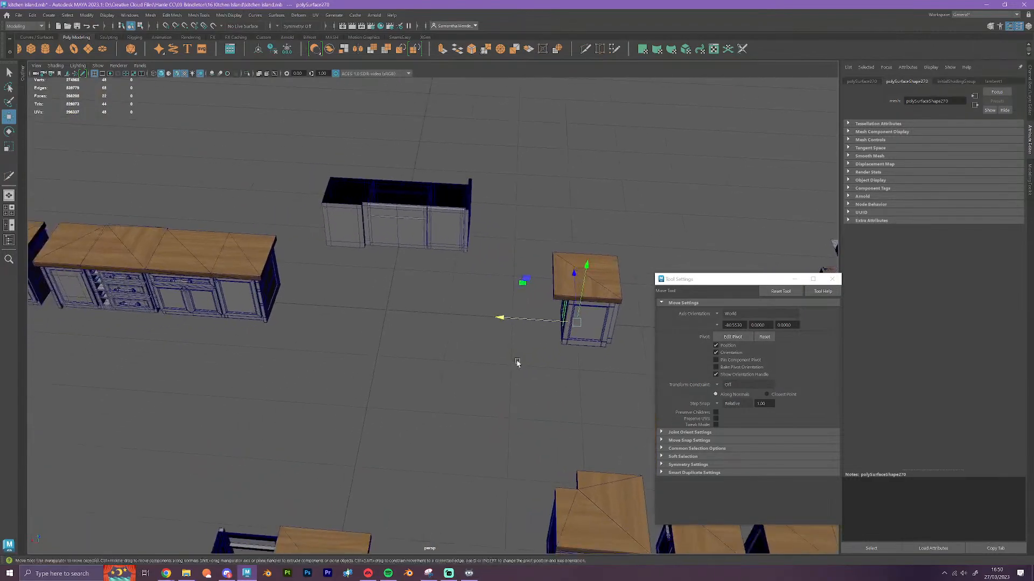
pyautogui.moveTo(628, 371); pyautogui.dragTo(542, 254)
pyautogui.keyDown('alt'); pyautogui.moveTo(550, 377); pyautogui.dragTo(508, 360); pyautogui.keyUp('alt')
pyautogui.keyDown('alt'); pyautogui.moveTo(507, 360); pyautogui.dragTo(569, 342, button='middle'); pyautogui.keyUp('alt')
pyautogui.press('x')
pyautogui.moveTo(579, 284); pyautogui.dragTo(449, 304)
pyautogui.keyDown('alt'); pyautogui.moveTo(376, 334); pyautogui.dragTo(526, 290, button='middle'); pyautogui.keyUp('alt')
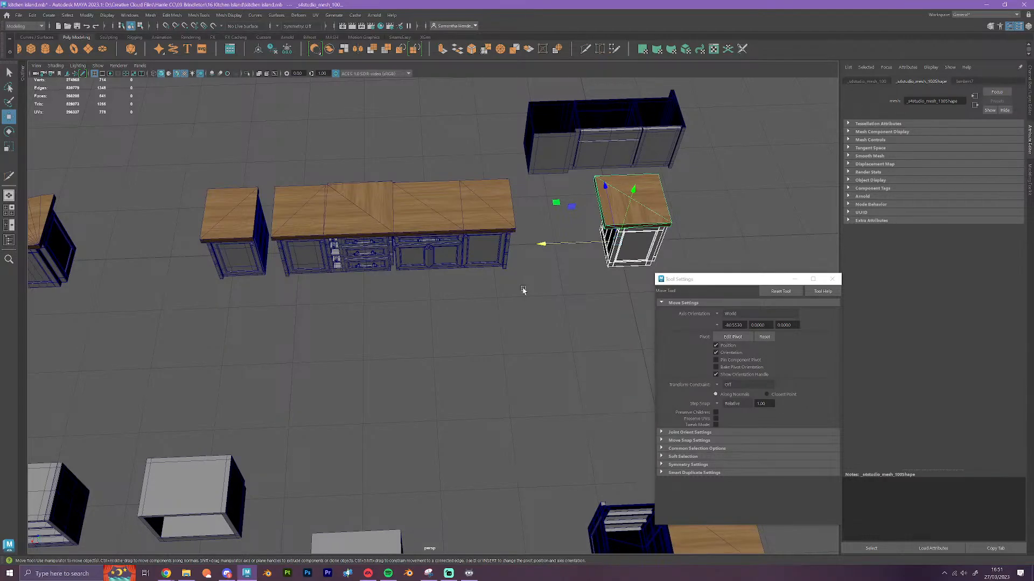
pyautogui.moveTo(524, 291); pyautogui.dragTo(162, 278, button='middle')
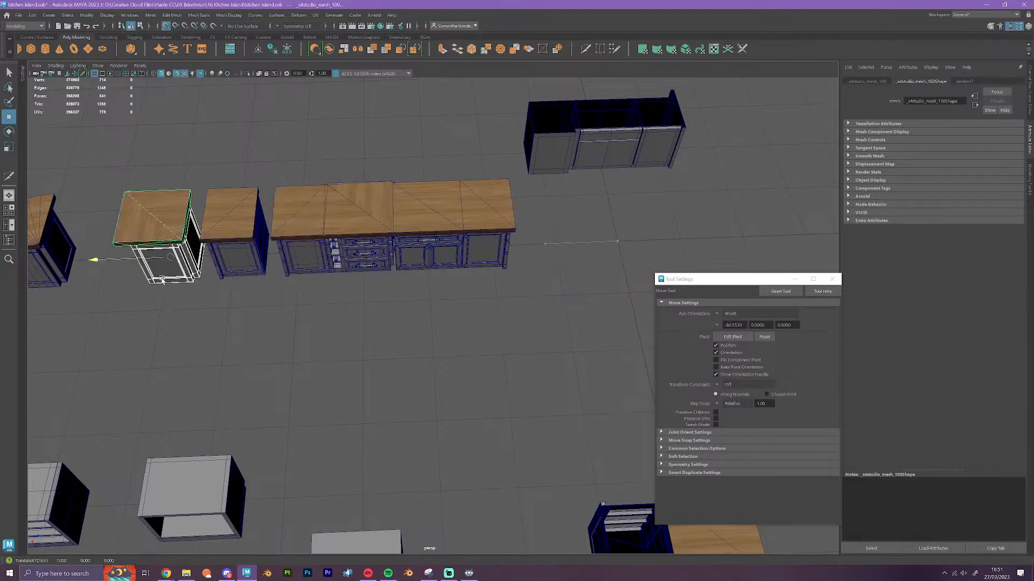
# Examine the row of simplified blocks from the other side, checking how the newly placed notched block sits
pyautogui.scroll(-1, 345, 286)
pyautogui.keyDown('alt'); pyautogui.moveTo(343, 294); pyautogui.dragTo(492, 335); pyautogui.keyUp('alt')
pyautogui.keyDown('alt'); pyautogui.moveTo(221, 326); pyautogui.dragTo(291, 284, button='middle'); pyautogui.keyUp('alt')
pyautogui.scroll(4, 403, 305)
pyautogui.scroll(3, 403, 305)
pyautogui.keyDown('alt'); pyautogui.moveTo(492, 340); pyautogui.dragTo(312, 367); pyautogui.keyUp('alt')
pyautogui.click(226, 269)
pyautogui.scroll(-4, 265, 305)
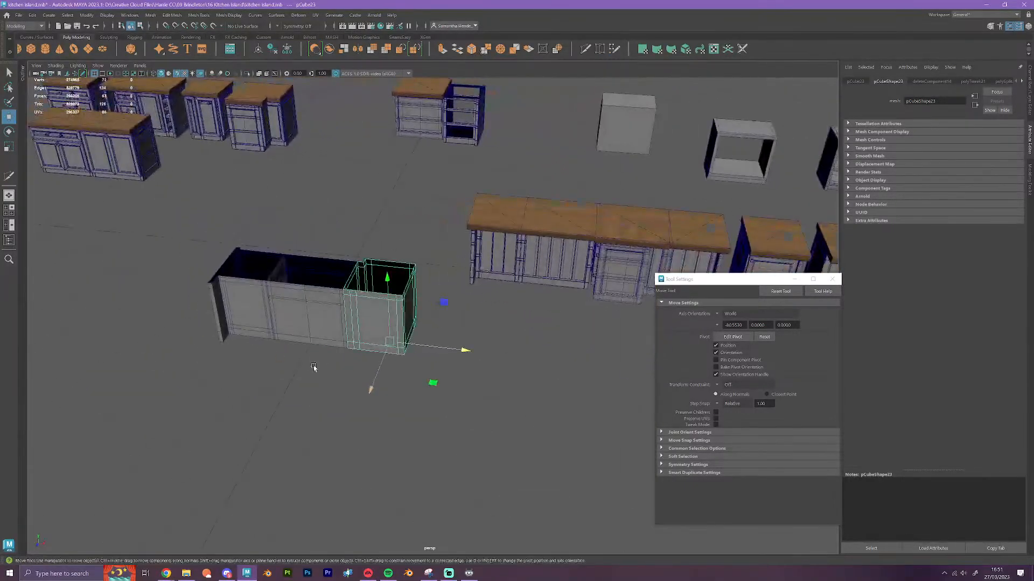
pyautogui.click(311, 367)
# Survey the remaining original islands, shelf units and green cabinets to find the next cabinet to rebuild
pyautogui.keyDown('alt'); pyautogui.moveTo(234, 330); pyautogui.dragTo(473, 426, button='middle'); pyautogui.keyUp('alt')
pyautogui.scroll(2, 328, 289)
pyautogui.scroll(1, 328, 289)
pyautogui.keyDown('alt'); pyautogui.moveTo(340, 245); pyautogui.dragTo(416, 375, button='middle'); pyautogui.keyUp('alt')
pyautogui.scroll(5, 415, 375)
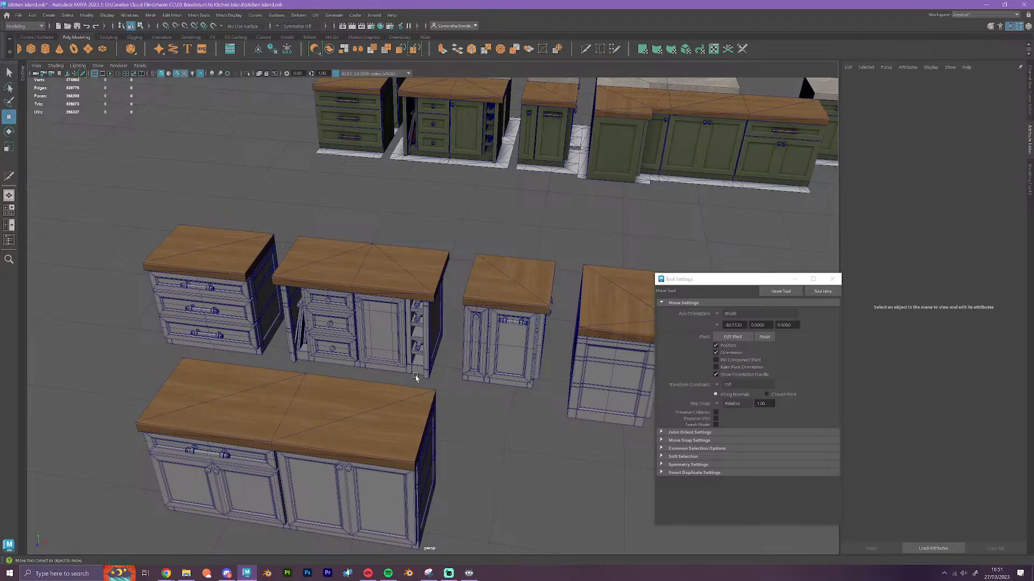
pyautogui.scroll(-3, 420, 388)
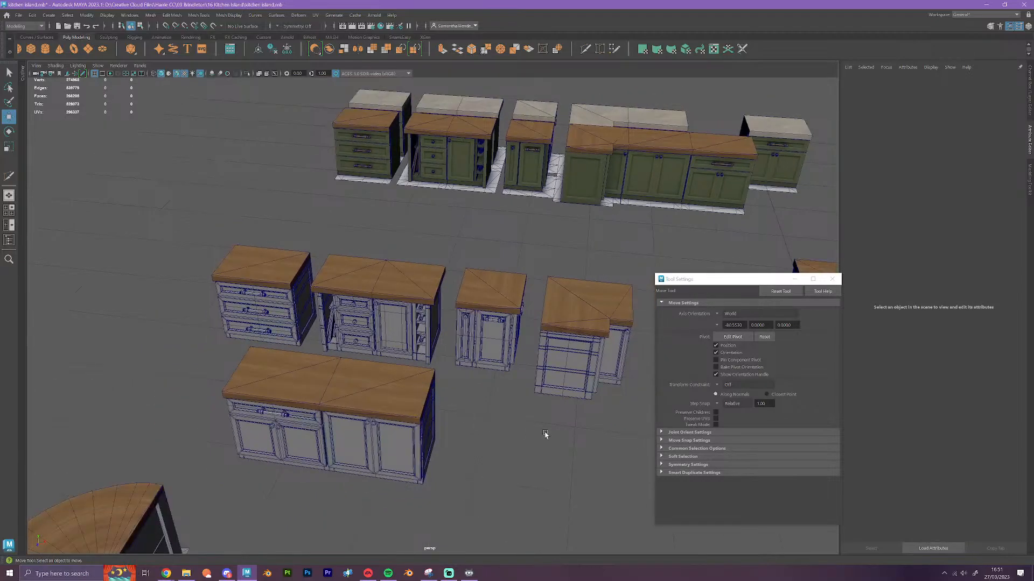
pyautogui.keyDown('alt'); pyautogui.moveTo(546, 434); pyautogui.dragTo(194, 325, button='middle'); pyautogui.keyUp('alt')
pyautogui.keyDown('alt'); pyautogui.moveTo(531, 336); pyautogui.dragTo(321, 390, button='middle'); pyautogui.keyUp('alt')
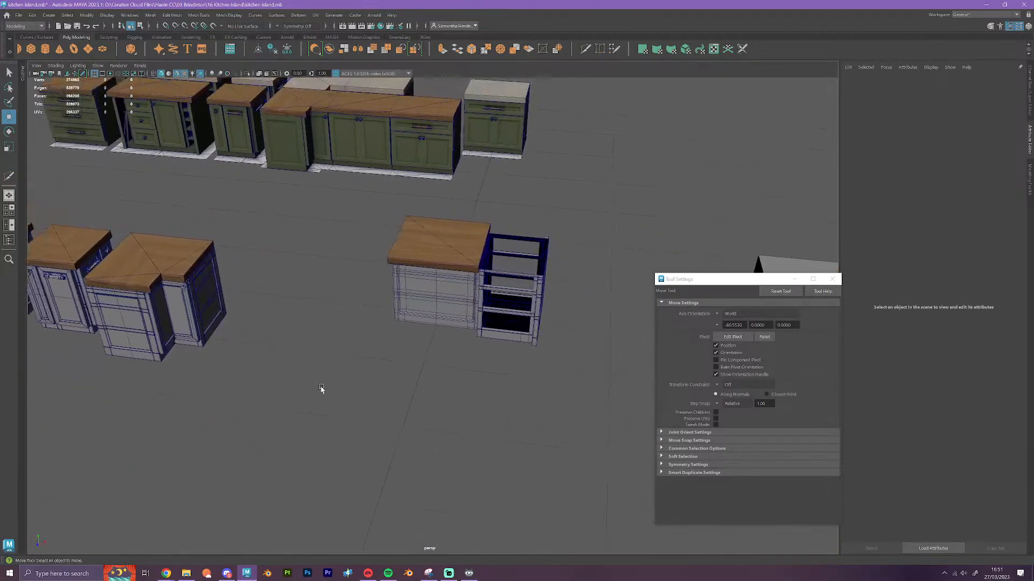
pyautogui.scroll(-2, 456, 401)
pyautogui.scroll(-5, 530, 420)
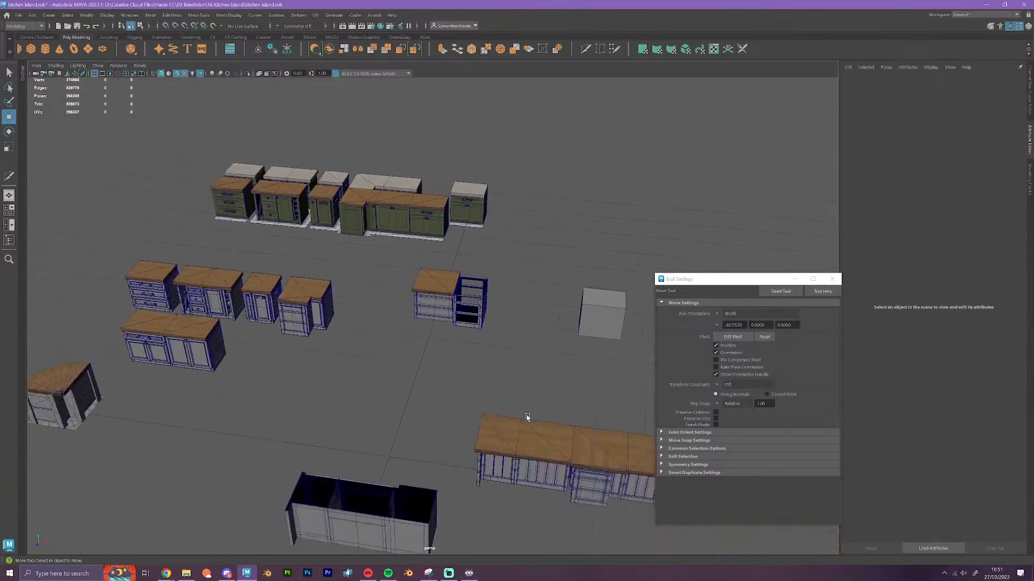
pyautogui.keyDown('alt'); pyautogui.moveTo(531, 420); pyautogui.dragTo(438, 394); pyautogui.keyUp('alt')
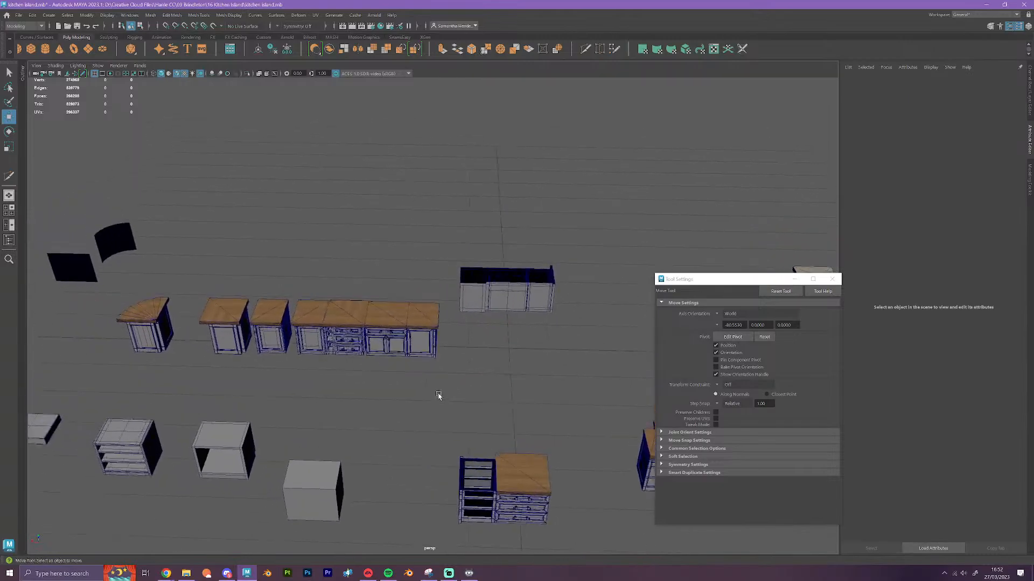
pyautogui.keyDown('alt'); pyautogui.moveTo(500, 408); pyautogui.dragTo(280, 355); pyautogui.keyUp('alt')
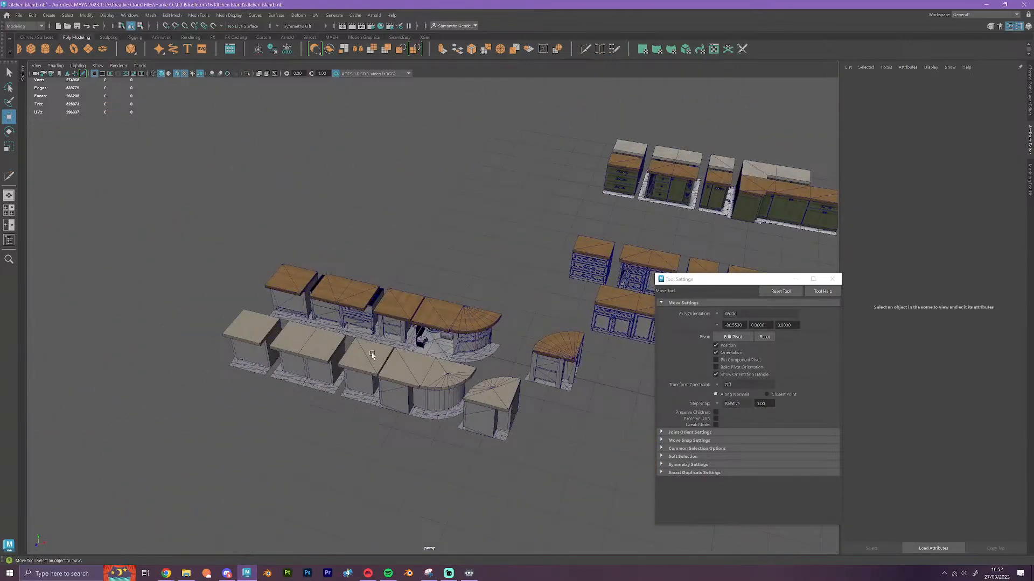
pyautogui.moveTo(492, 425)
pyautogui.keyDown('alt'); pyautogui.mouseDown(button='middle')
pyautogui.moveTo(408, 361)
pyautogui.moveTo(187, 316)
pyautogui.mouseUp(button='middle'); pyautogui.keyUp('alt')
pyautogui.keyDown('alt'); pyautogui.moveTo(418, 371); pyautogui.dragTo(185, 336, button='middle'); pyautogui.keyUp('alt')
pyautogui.scroll(3, 428, 336)
pyautogui.keyDown('alt'); pyautogui.moveTo(290, 335); pyautogui.dragTo(450, 330, button='middle'); pyautogui.keyUp('alt')
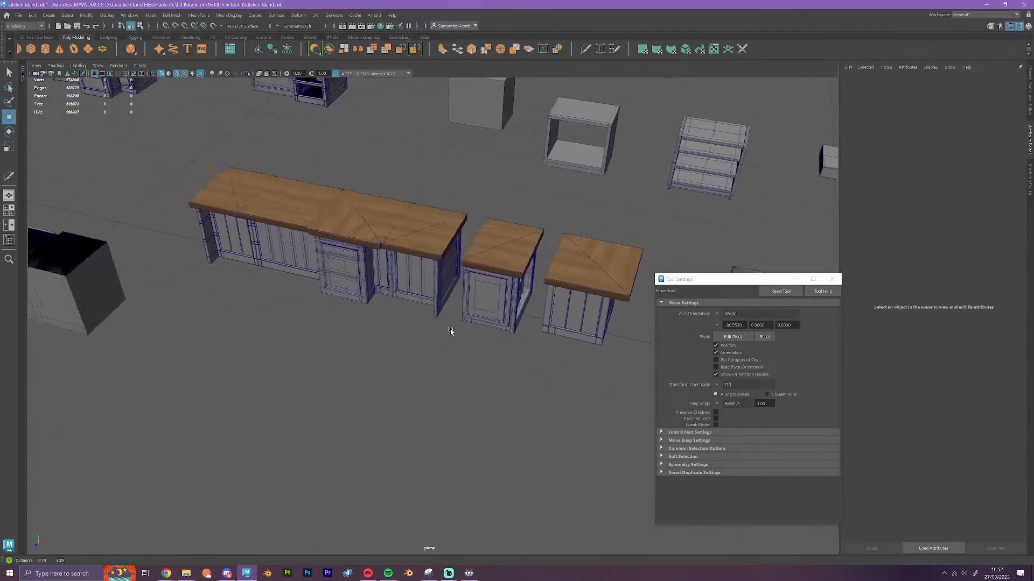
# Select the protruding drawer cabinet with its countertop in the long island and move it along X into the free space by the blocks
pyautogui.keyDown('alt'); pyautogui.moveTo(454, 347); pyautogui.dragTo(380, 275); pyautogui.keyUp('alt')
pyautogui.moveTo(346, 230); pyautogui.dragTo(386, 350)
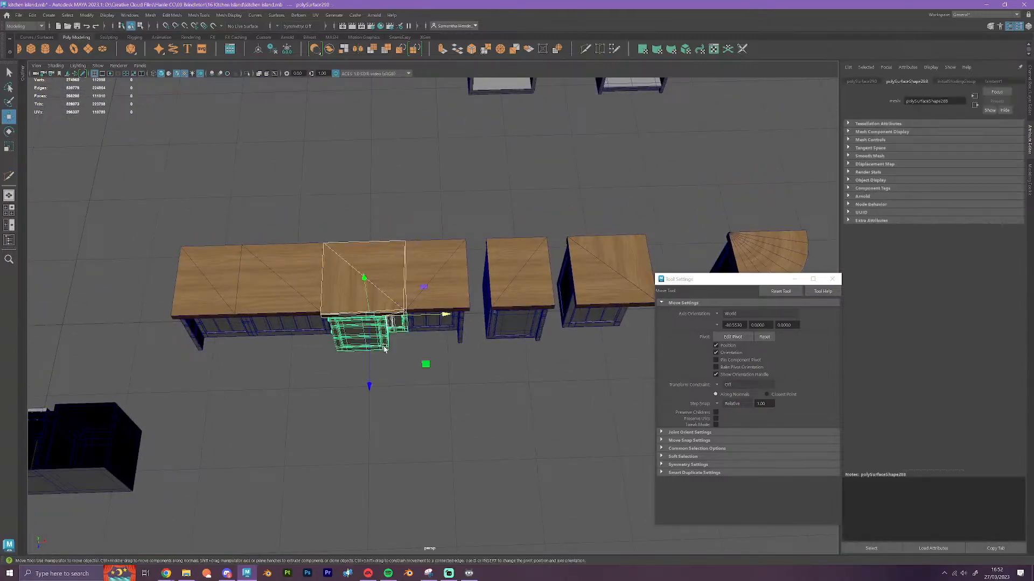
pyautogui.moveTo(445, 315); pyautogui.dragTo(125, 364)
pyautogui.keyDown('alt'); pyautogui.moveTo(125, 364); pyautogui.dragTo(480, 337, button='middle'); pyautogui.keyUp('alt')
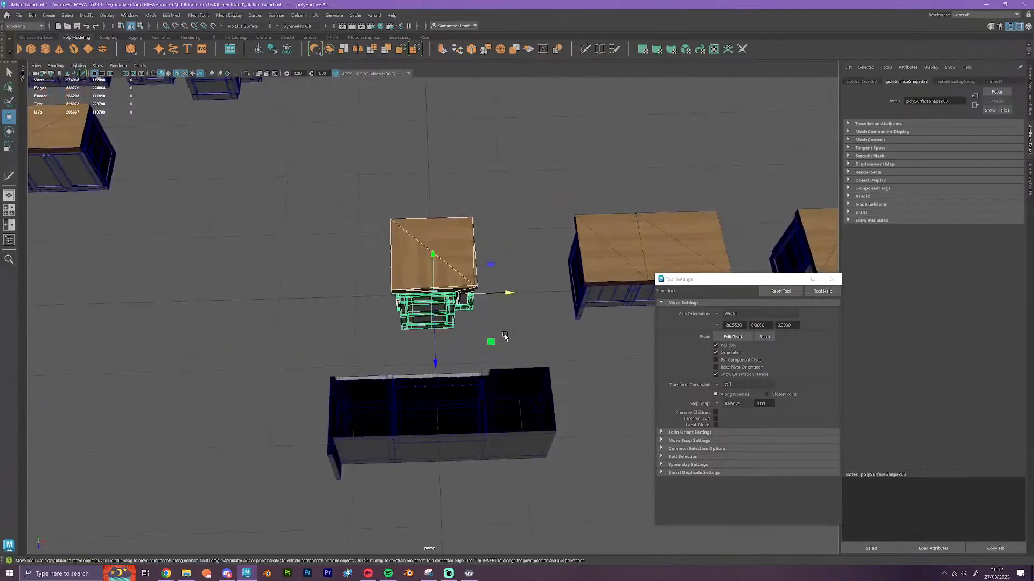
pyautogui.click(506, 336)
# Grid-snap the drawer cabinet's wooden countertop along X away from the cabinet to expose its open top
pyautogui.click(442, 257)
pyautogui.press('x')
pyautogui.moveTo(509, 294); pyautogui.dragTo(196, 318)
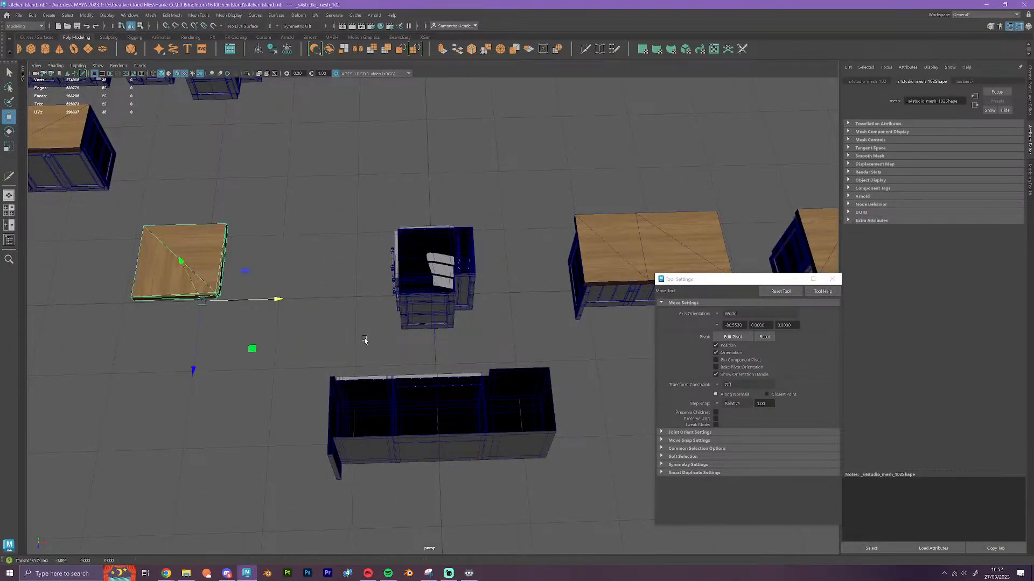
pyautogui.click(499, 323)
# Delete the unneeded dense geometry from the uncovered drawer cabinet, keeping the body, drawers and handles
pyautogui.scroll(3, 453, 343)
pyautogui.keyDown('alt'); pyautogui.moveTo(453, 343); pyautogui.dragTo(345, 177); pyautogui.keyUp('alt')
pyautogui.keyDown('shift'); pyautogui.click(427, 238); pyautogui.keyUp('shift')
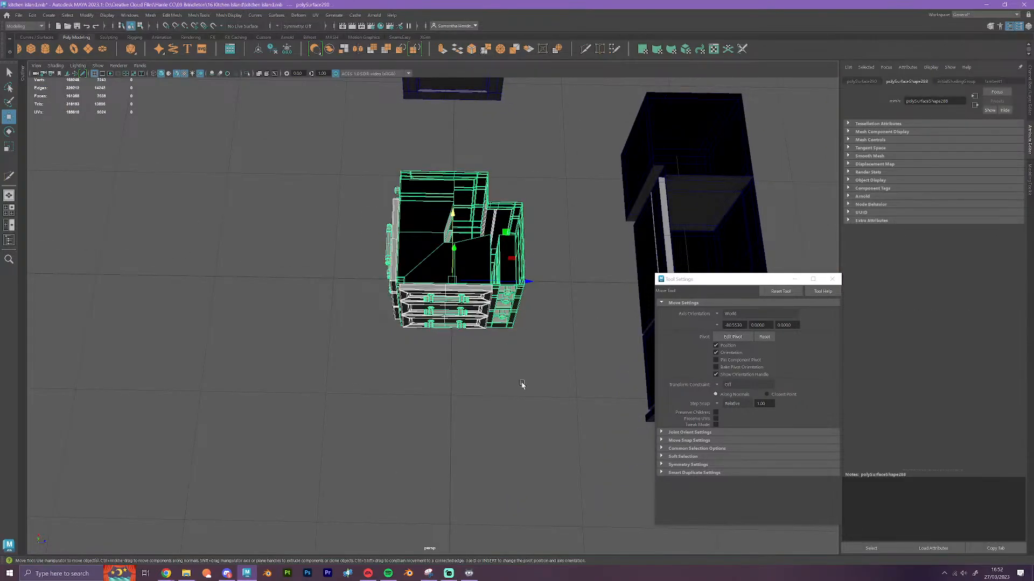
pyautogui.press('Delete')
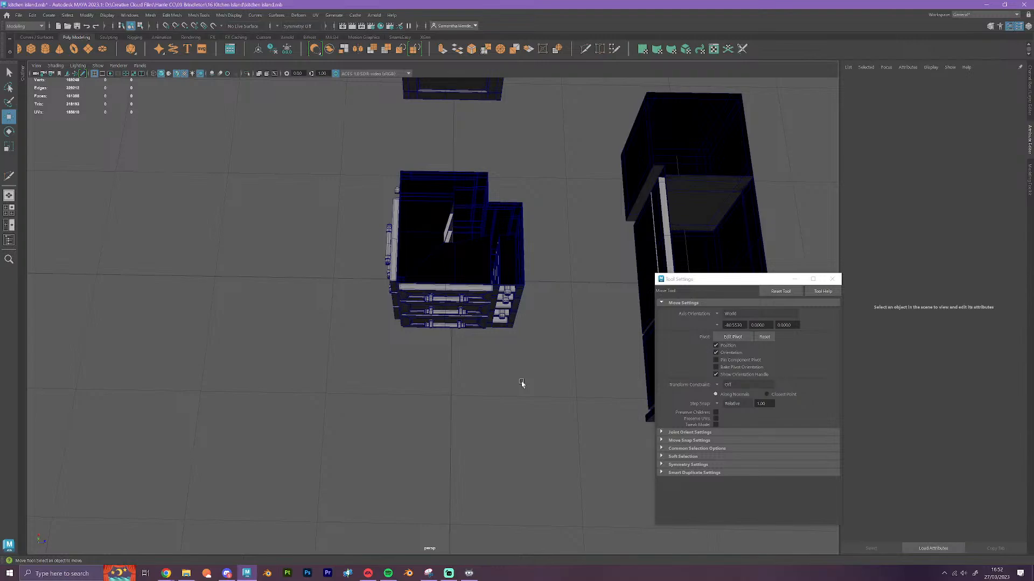
# Create a polygon cube at the isolated drawer cabinet as the base for its simplified block
pyautogui.keyDown('alt'); pyautogui.moveTo(521, 381); pyautogui.dragTo(545, 334); pyautogui.keyUp('alt')
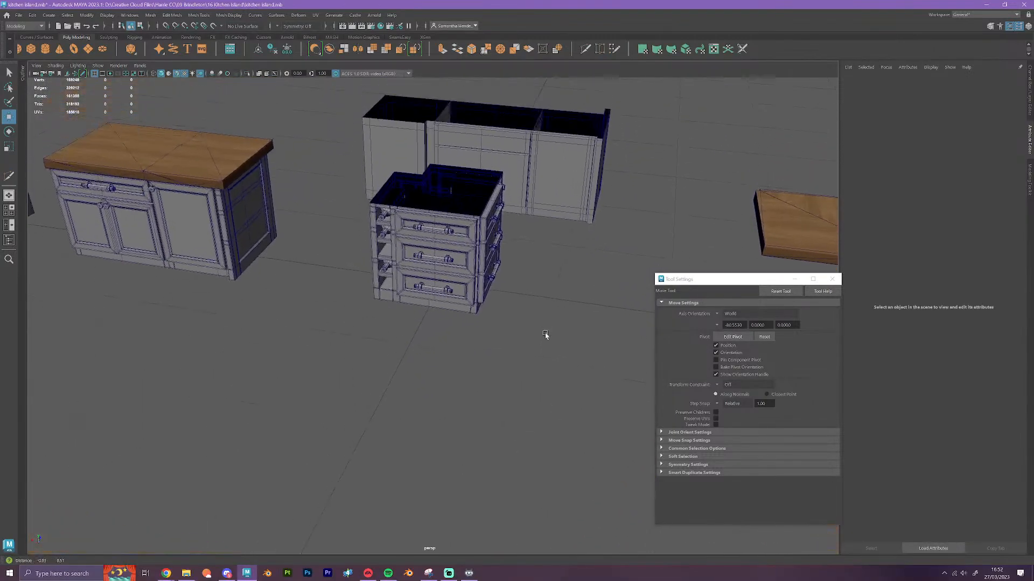
pyautogui.keyDown('alt'); pyautogui.moveTo(545, 335); pyautogui.dragTo(543, 391, button='middle'); pyautogui.keyUp('alt')
pyautogui.scroll(6, 538, 363)
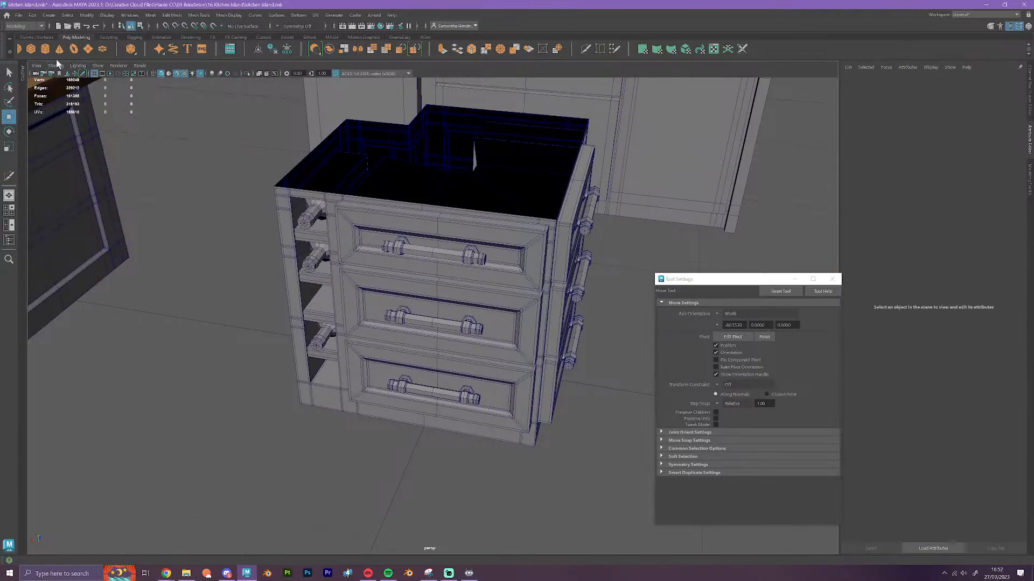
pyautogui.click(33, 50)
pyautogui.scroll(-2, 388, 269)
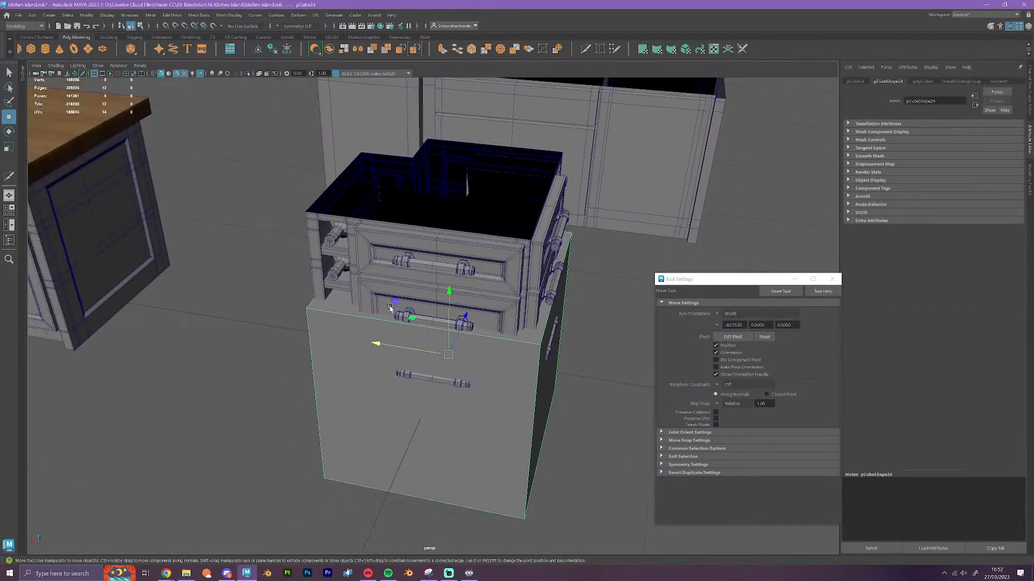
# Select the cube face on the three-drawer front with the open shelves and vertex-snap it along Z to the cabinet's front
pyautogui.keyDown('alt'); pyautogui.moveTo(390, 307); pyautogui.dragTo(433, 310); pyautogui.keyUp('alt')
pyautogui.moveTo(530, 391); pyautogui.dragTo(529, 366, button='right')
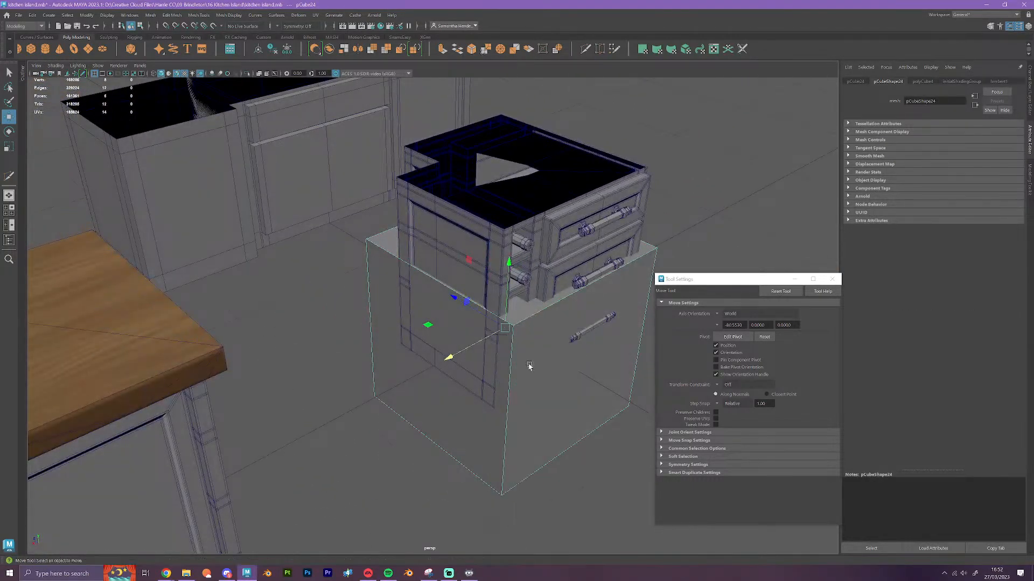
pyautogui.click(538, 382)
pyautogui.press('v')
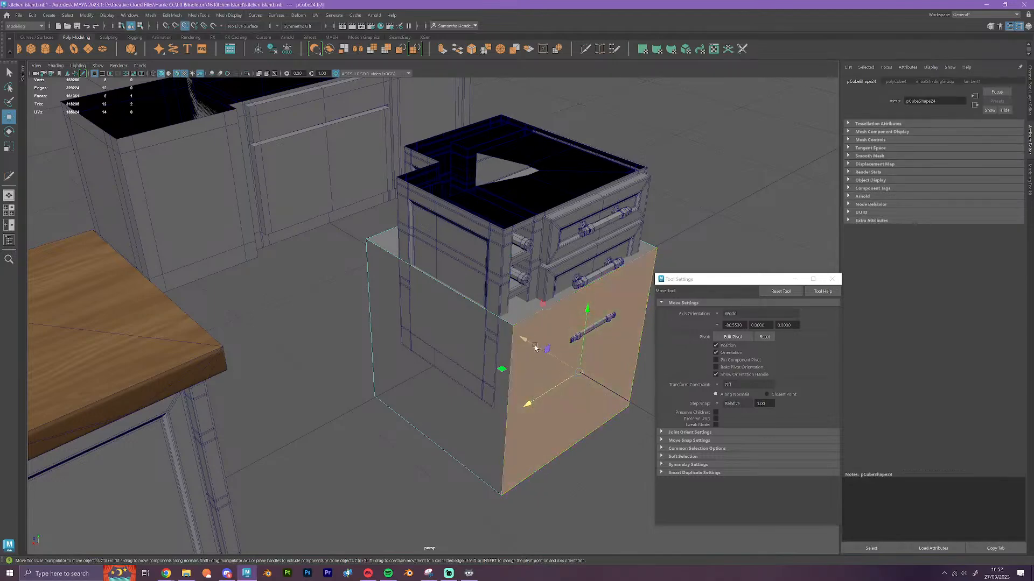
pyautogui.moveTo(528, 342); pyautogui.dragTo(419, 340)
# Select the cube's opposite face on the notched side and vertex-snap it along Z to the back of the cabinet
pyautogui.click(462, 309)
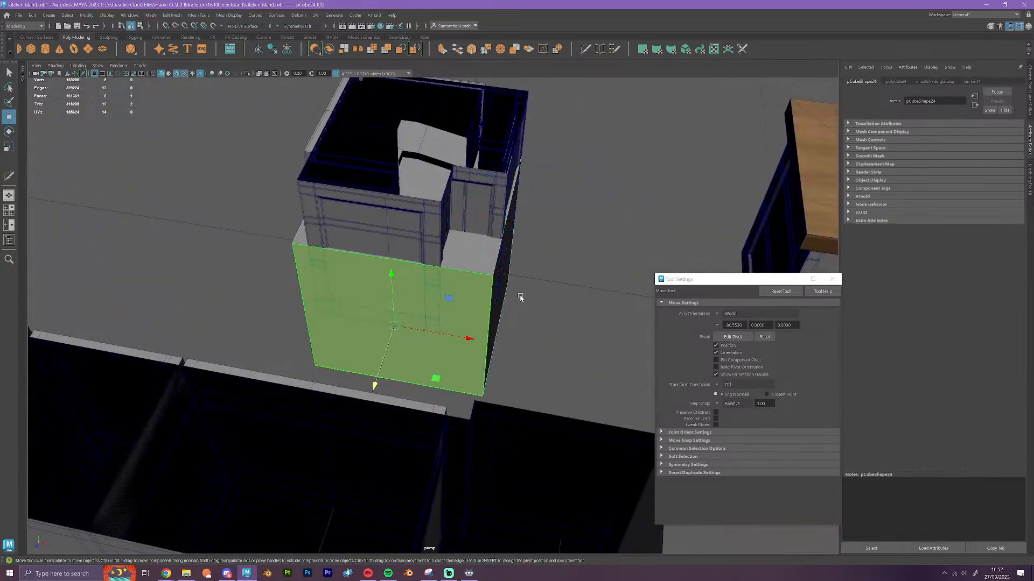
pyautogui.keyDown('alt'); pyautogui.moveTo(521, 298); pyautogui.dragTo(508, 351, button='middle'); pyautogui.keyUp('alt')
pyautogui.scroll(3, 510, 351)
pyautogui.moveTo(511, 351)
pyautogui.keyDown('alt'); pyautogui.mouseDown()
pyautogui.moveTo(502, 370)
pyautogui.moveTo(461, 365)
pyautogui.moveTo(512, 362)
pyautogui.mouseUp(); pyautogui.keyUp('alt')
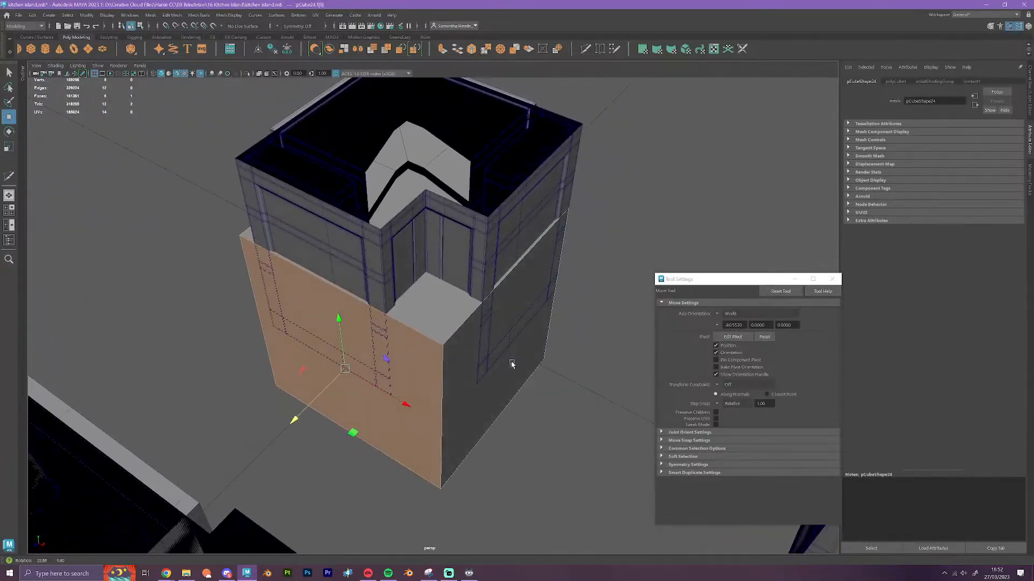
pyautogui.press('v')
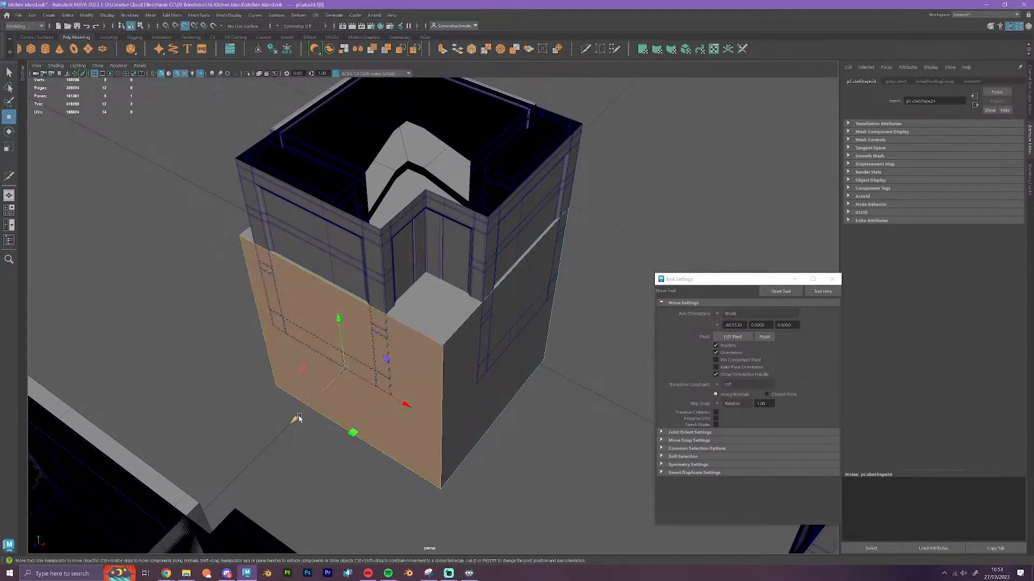
pyautogui.moveTo(294, 422); pyautogui.dragTo(379, 379)
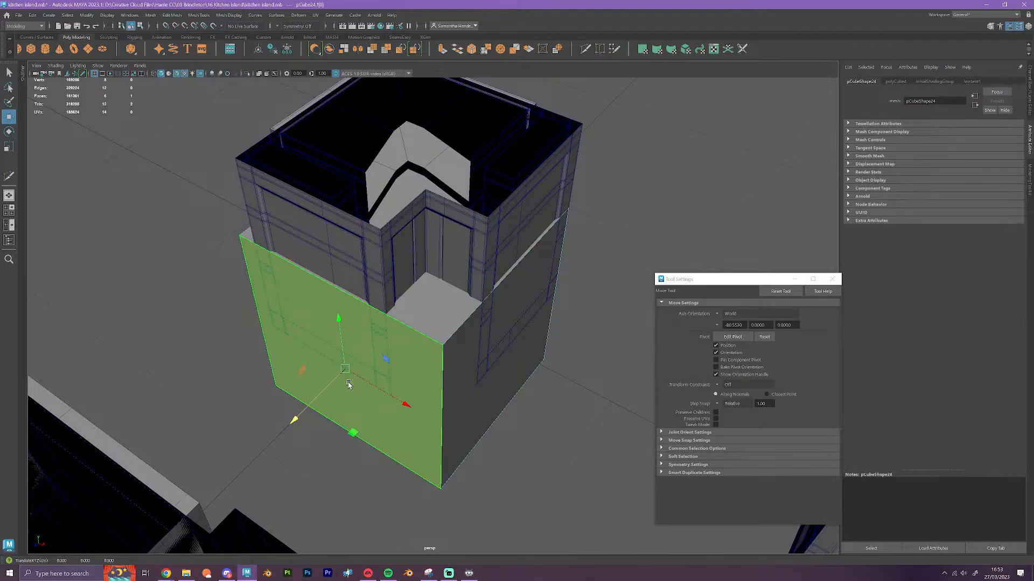
pyautogui.keyDown('alt'); pyautogui.moveTo(334, 388); pyautogui.dragTo(431, 369); pyautogui.keyUp('alt')
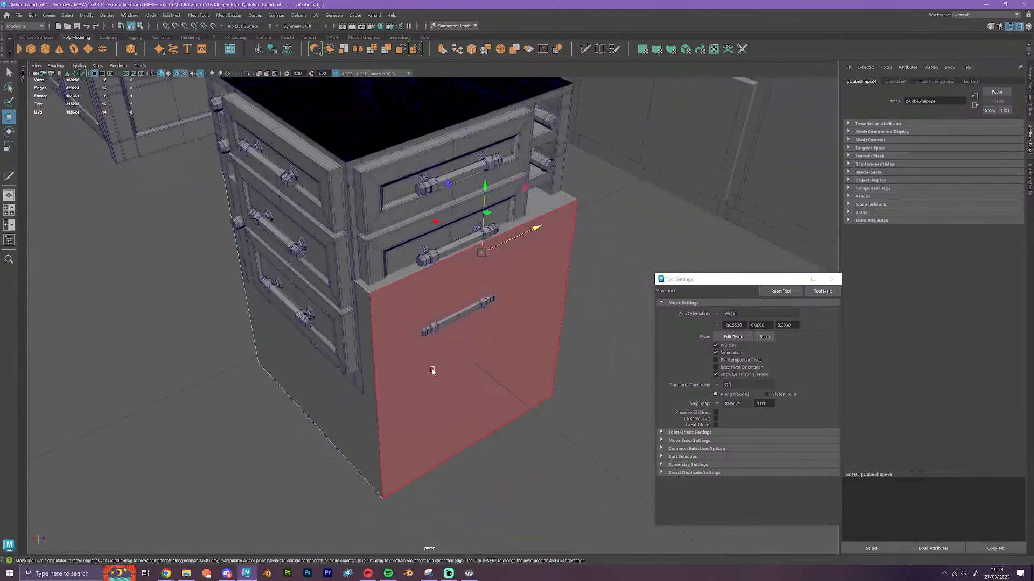
# Select the cube's side face beneath the second set of drawers and vertex-snap it along X to the cabinet frame's corner
pyautogui.click(431, 369)
pyautogui.keyDown('alt'); pyautogui.moveTo(445, 410); pyautogui.dragTo(502, 405); pyautogui.keyUp('alt')
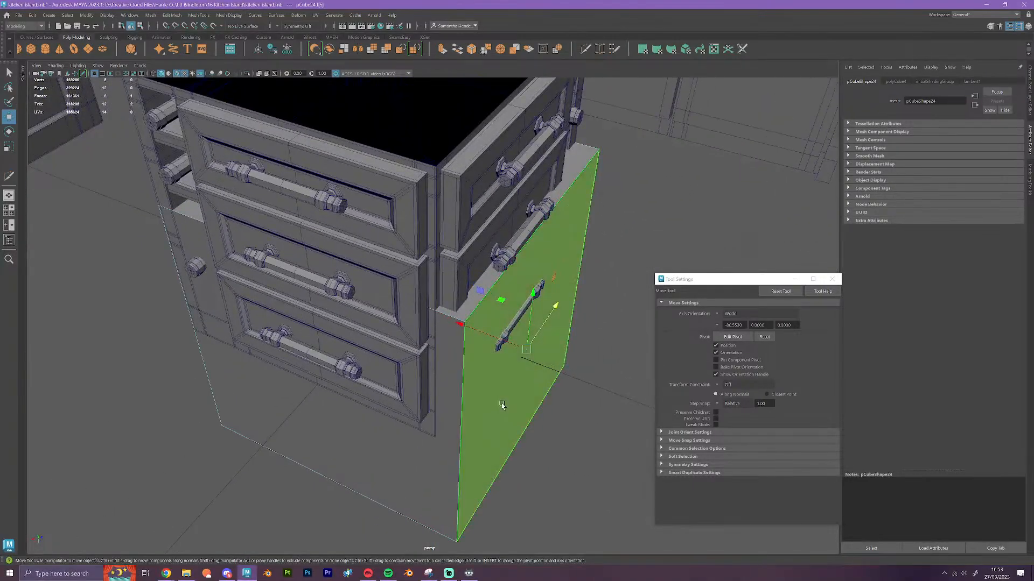
pyautogui.click(497, 367)
pyautogui.moveTo(481, 333); pyautogui.dragTo(437, 342)
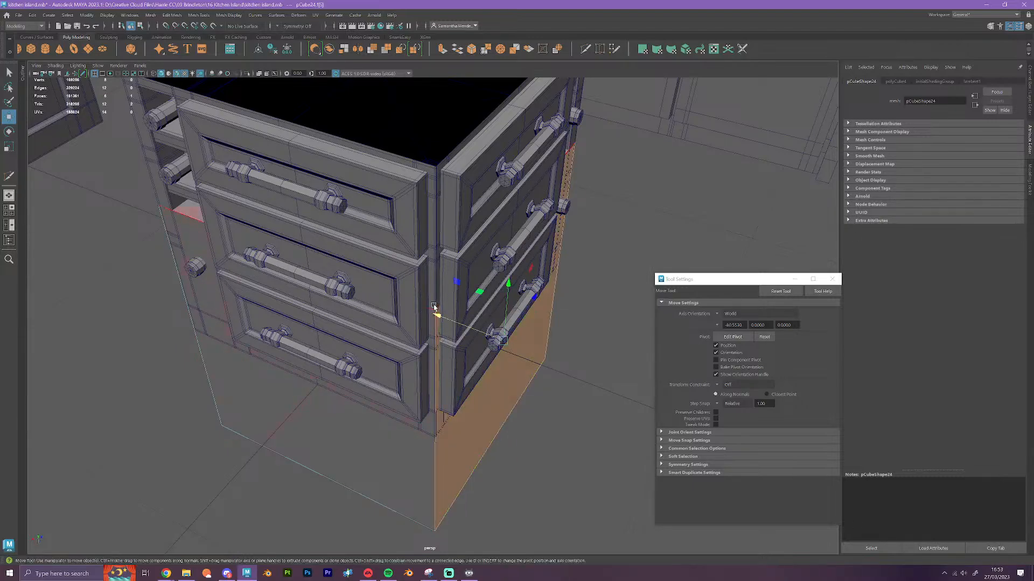
# Select the cube's top face and vertex-snap it upward along Y to the cabinet's top edge
pyautogui.click(434, 309)
pyautogui.press('v')
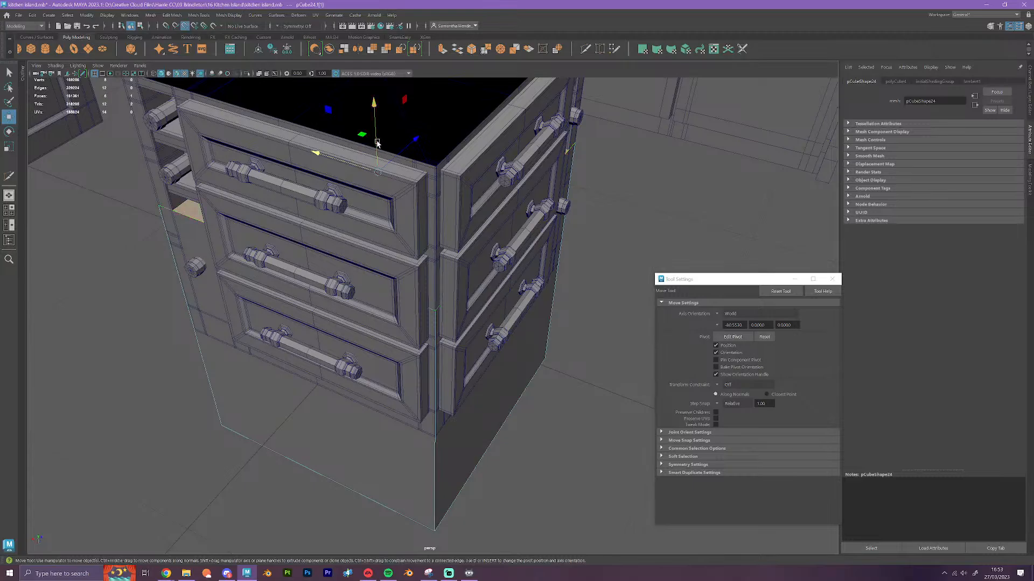
pyautogui.moveTo(376, 142); pyautogui.dragTo(438, 169)
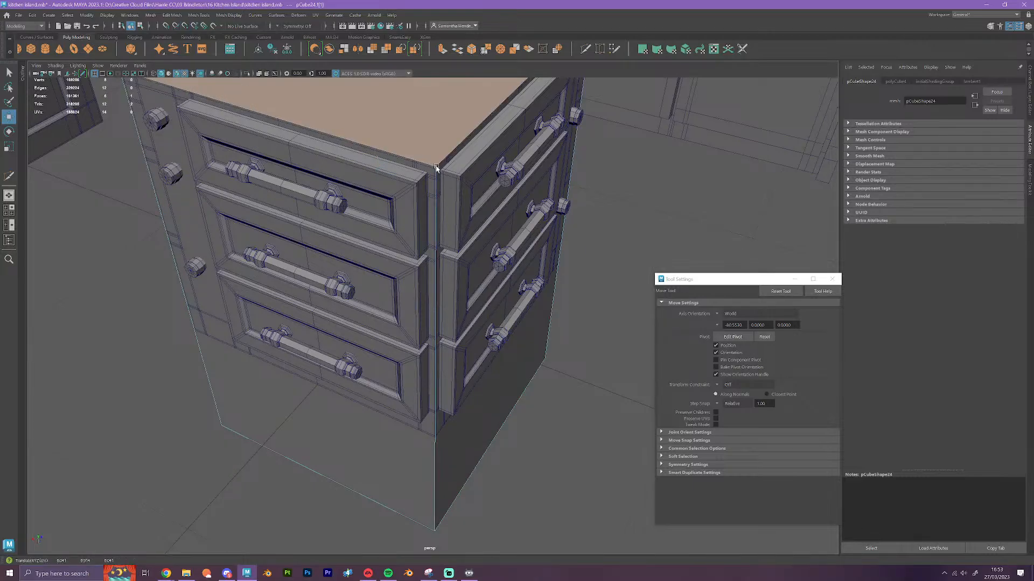
# Select the cube's bottom face and vertex-snap it upward along Y to the cabinet's bottom edge
pyautogui.scroll(-4, 451, 280)
pyautogui.keyDown('alt'); pyautogui.moveTo(463, 392); pyautogui.dragTo(489, 446); pyautogui.keyUp('alt')
pyautogui.click(464, 371)
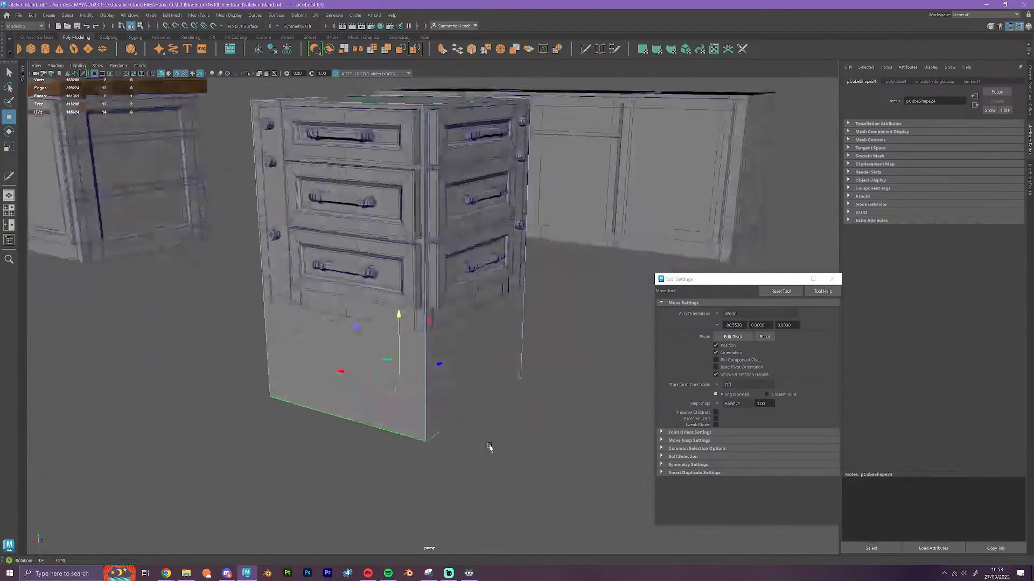
pyautogui.moveTo(400, 352); pyautogui.dragTo(413, 359)
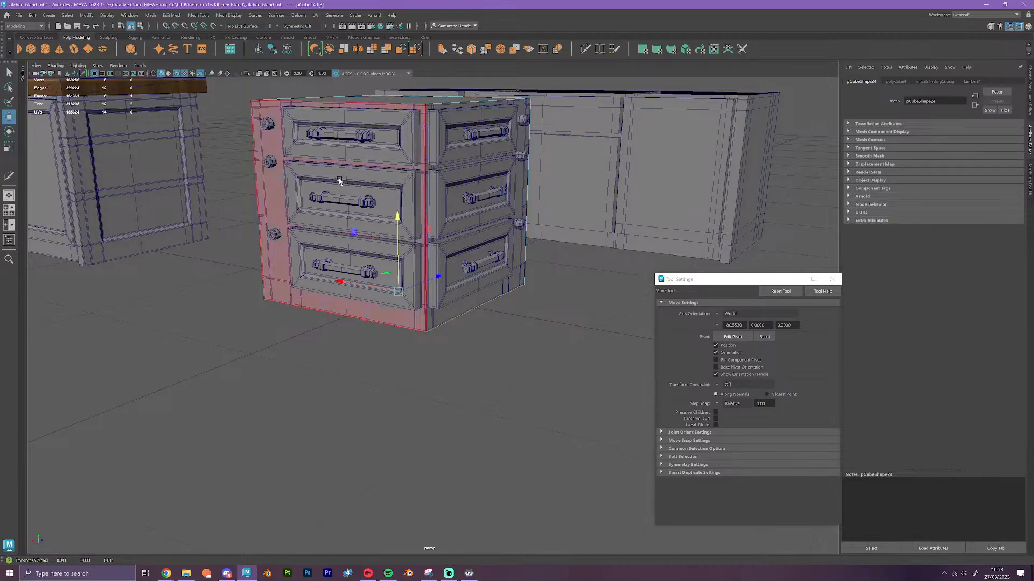
# Insert an edge loop with Multi-Cut across the cube's top and sides, beside the inner edge of the cabinet's corner notch
pyautogui.keyDown('alt'); pyautogui.moveTo(433, 384); pyautogui.dragTo(475, 399); pyautogui.keyUp('alt')
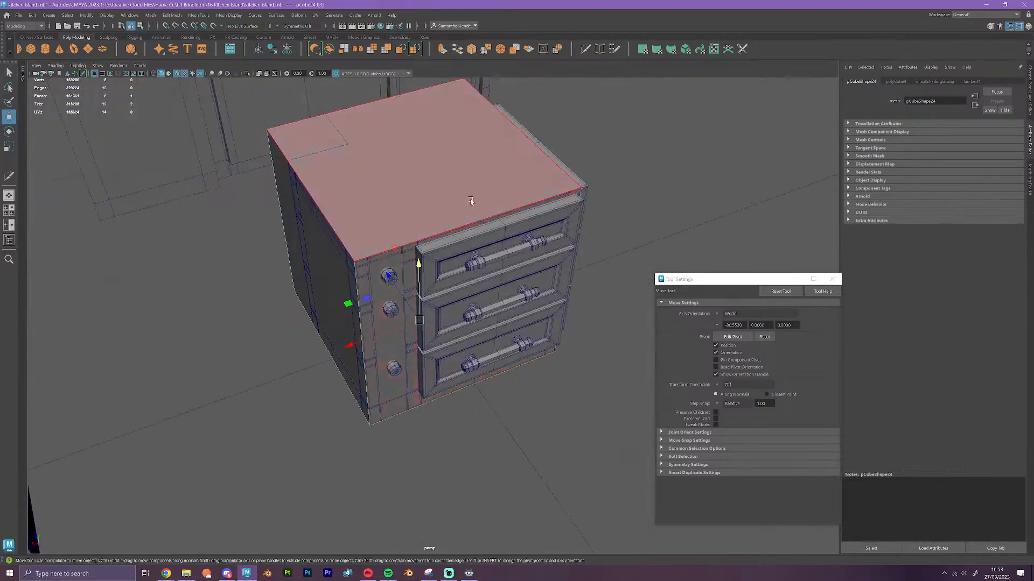
pyautogui.keyDown('alt'); pyautogui.moveTo(408, 218); pyautogui.dragTo(469, 216); pyautogui.keyUp('alt')
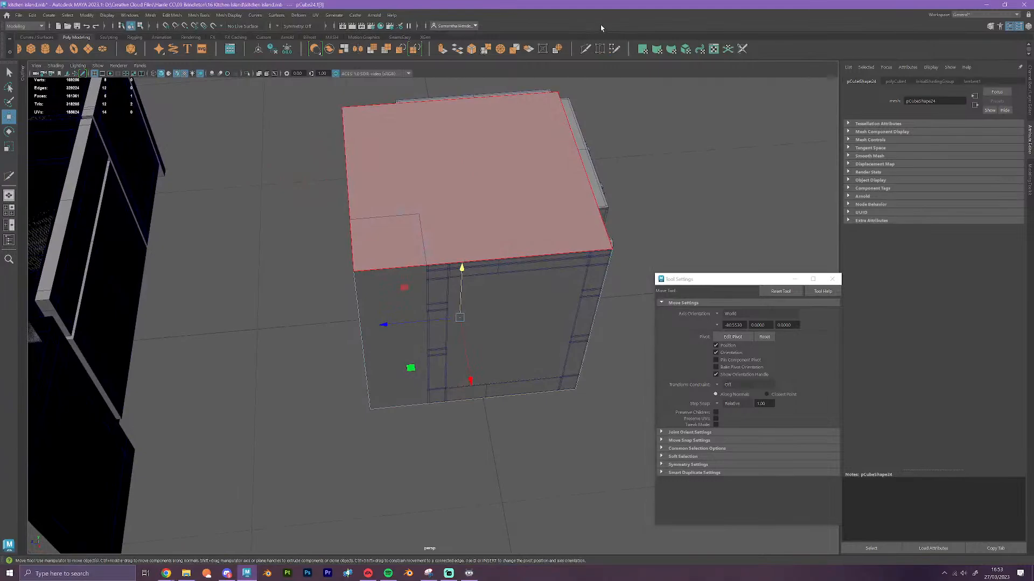
pyautogui.click(586, 49)
pyautogui.click(353, 271)
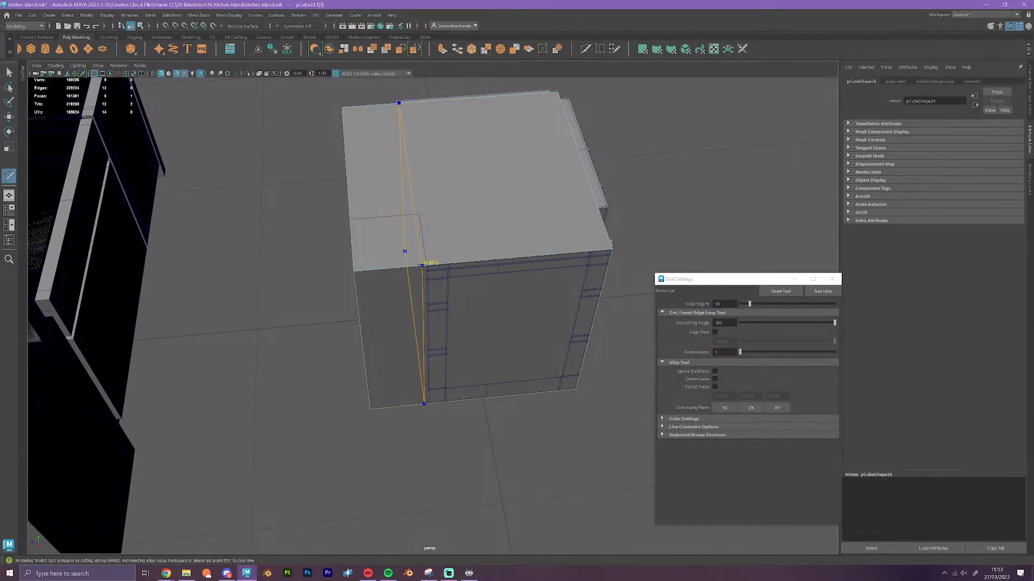
pyautogui.keyDown('ctrl'); pyautogui.click(423, 265); pyautogui.keyUp('ctrl')
pyautogui.click(425, 404)
pyautogui.press('w')
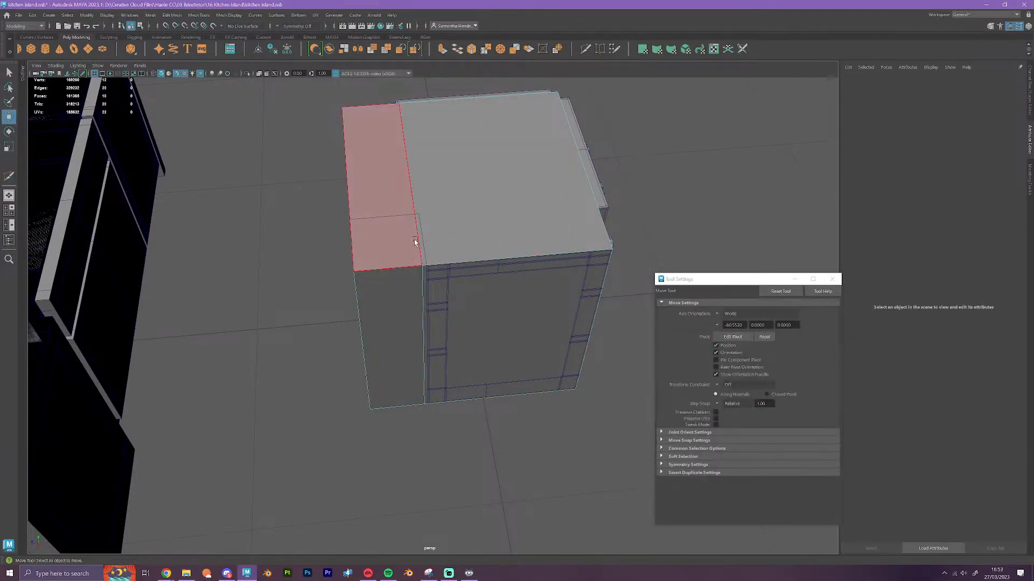
# Select the new edge loop and vertex-snap it along Z to the notch's corner
pyautogui.moveTo(411, 231); pyautogui.dragTo(414, 215, button='right')
pyautogui.click(414, 219)
pyautogui.scroll(5, 417, 221)
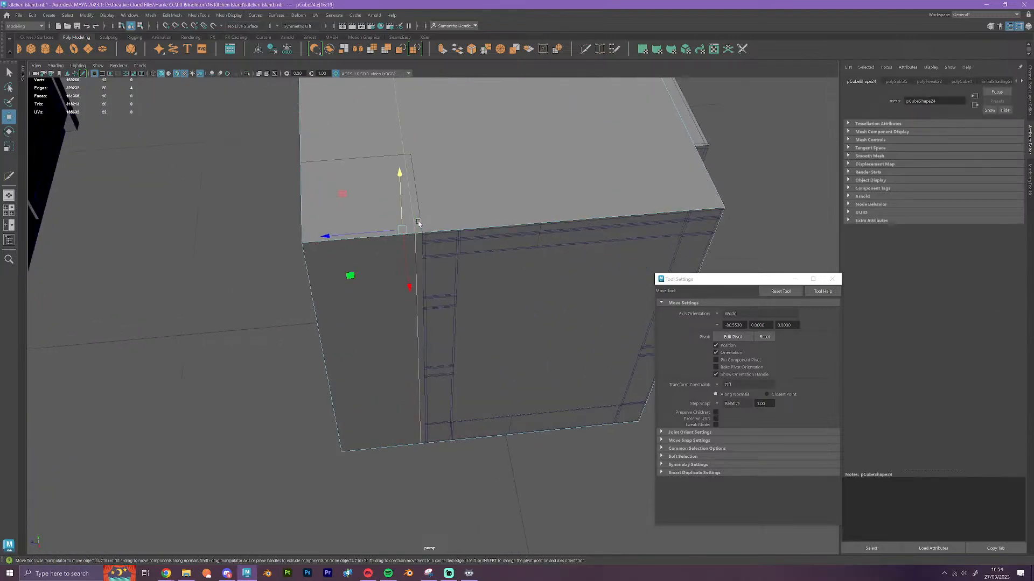
pyautogui.scroll(-4, 417, 253)
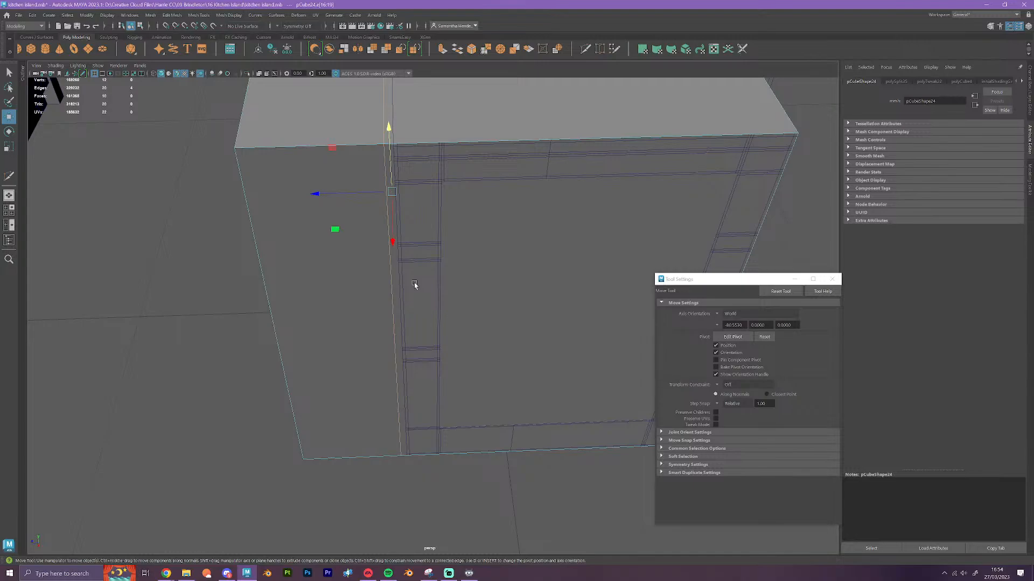
pyautogui.keyDown('alt'); pyautogui.moveTo(412, 288); pyautogui.dragTo(461, 301); pyautogui.keyUp('alt')
pyautogui.scroll(2, 460, 301)
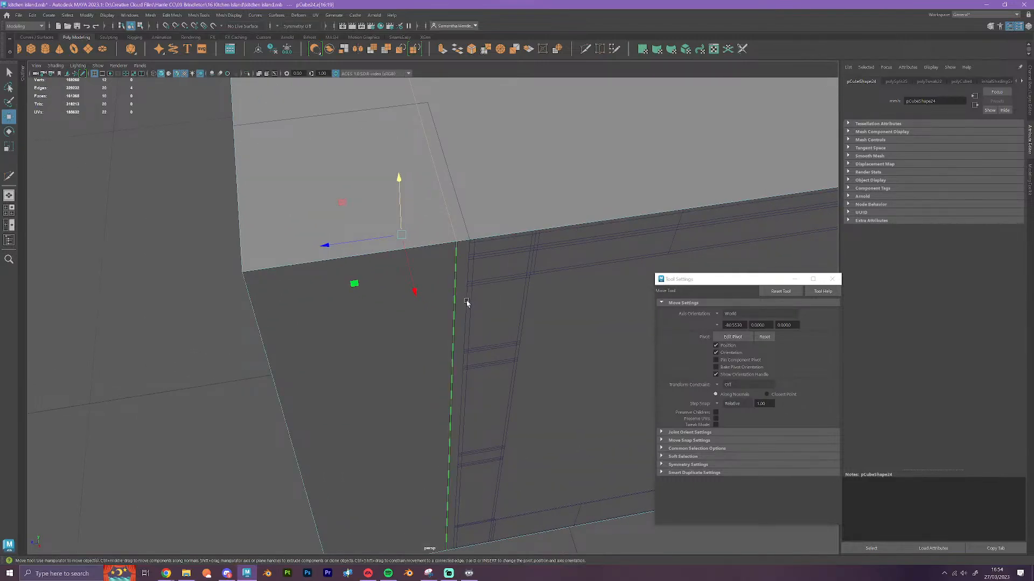
pyautogui.press('v')
pyautogui.moveTo(327, 246); pyautogui.dragTo(459, 241)
pyautogui.scroll(-5, 459, 244)
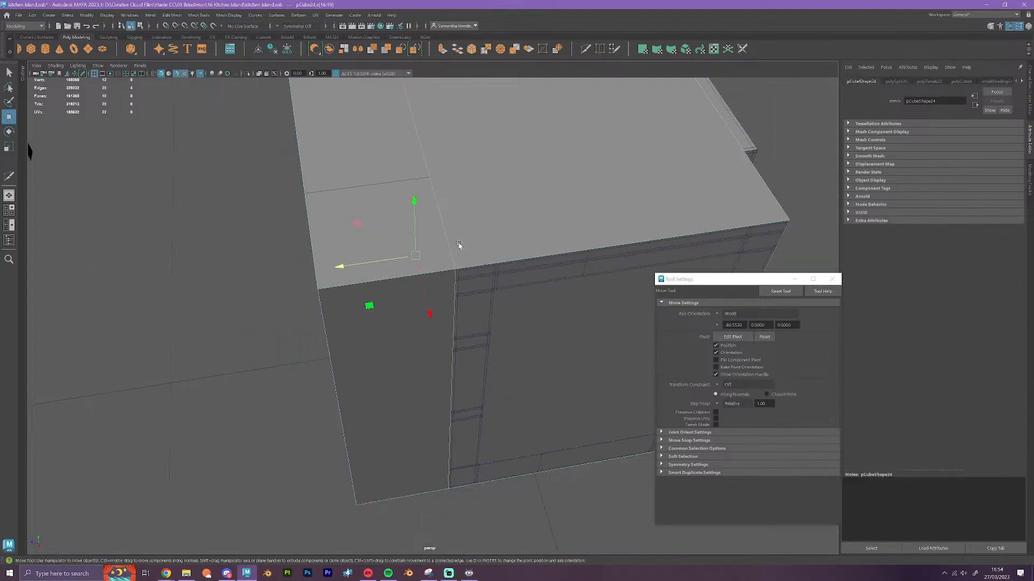
# Insert a second edge loop with Multi-Cut, perpendicular to the first and close to the notch's other inner edge
pyautogui.keyDown('alt'); pyautogui.moveTo(521, 383); pyautogui.dragTo(577, 371); pyautogui.keyUp('alt')
pyautogui.keyDown('alt'); pyautogui.moveTo(562, 297); pyautogui.dragTo(435, 353, button='middle'); pyautogui.keyUp('alt')
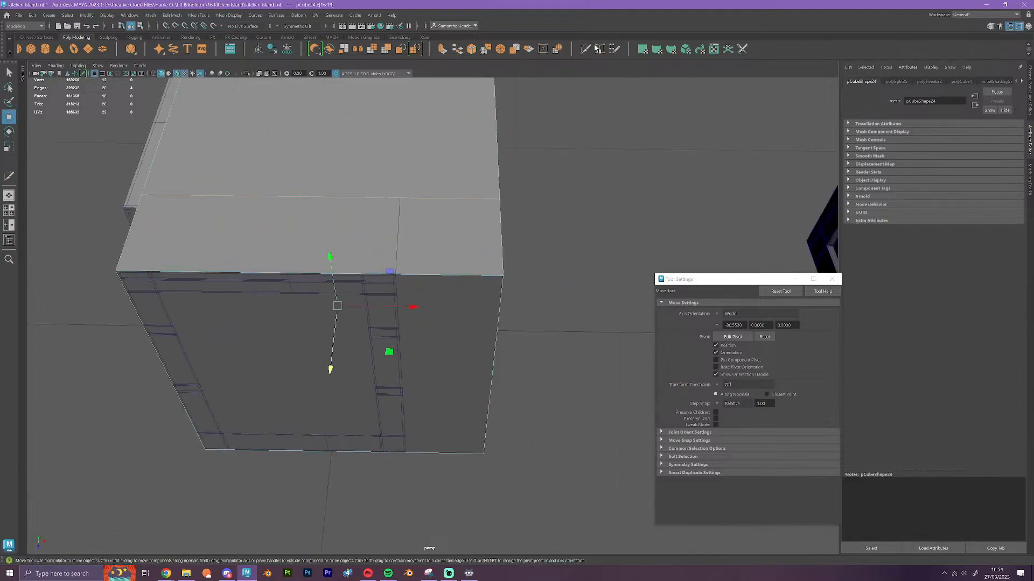
pyautogui.click(585, 49)
pyautogui.scroll(3, 560, 151)
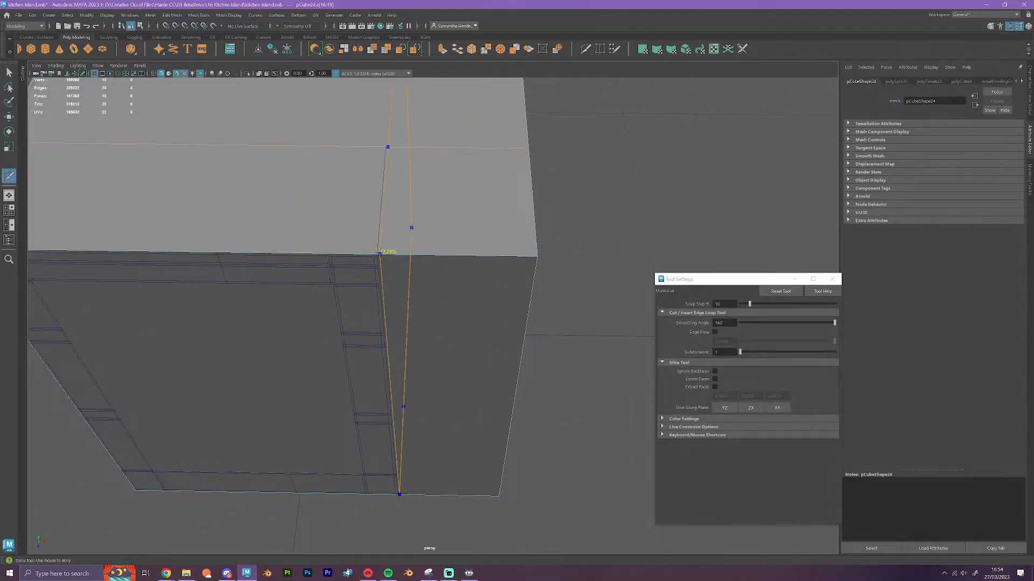
pyautogui.keyDown('ctrl'); pyautogui.click(378, 255); pyautogui.keyUp('ctrl')
pyautogui.press('w')
# Select the second edge loop and vertex-snap it along X to the notch's corner
pyautogui.doubleClick(389, 205)
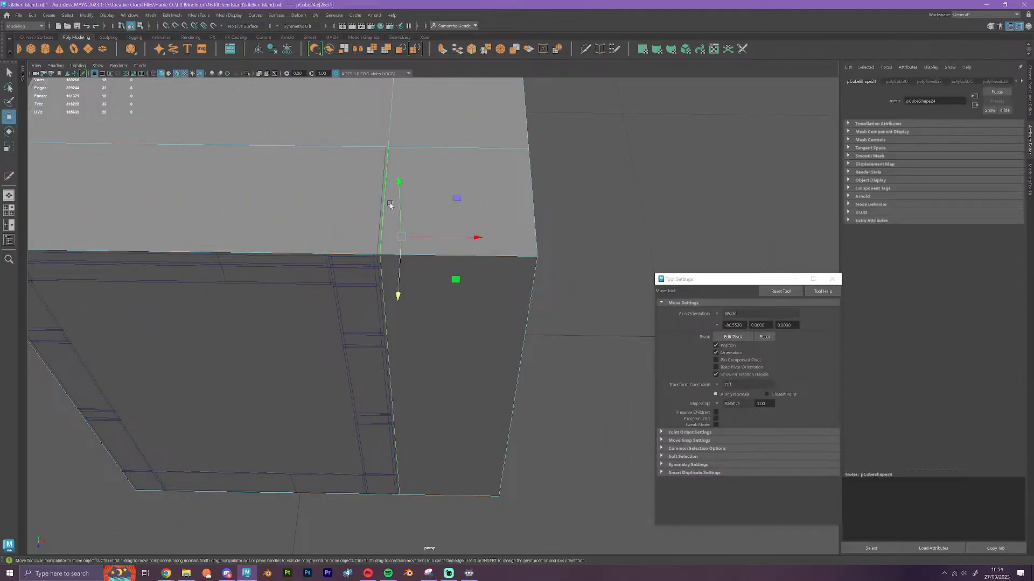
pyautogui.scroll(3, 409, 244)
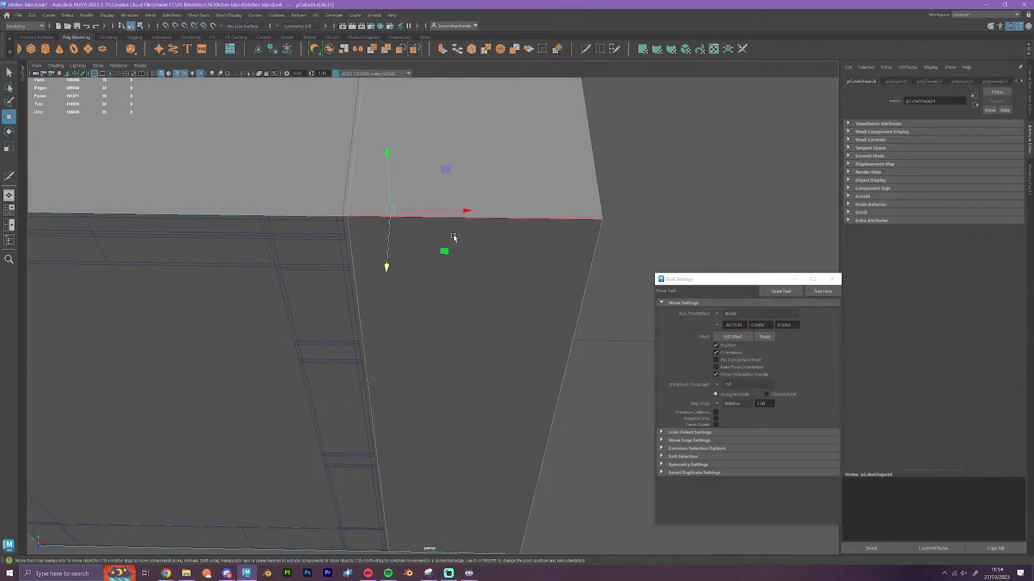
pyautogui.press('v')
pyautogui.moveTo(467, 211); pyautogui.dragTo(342, 224)
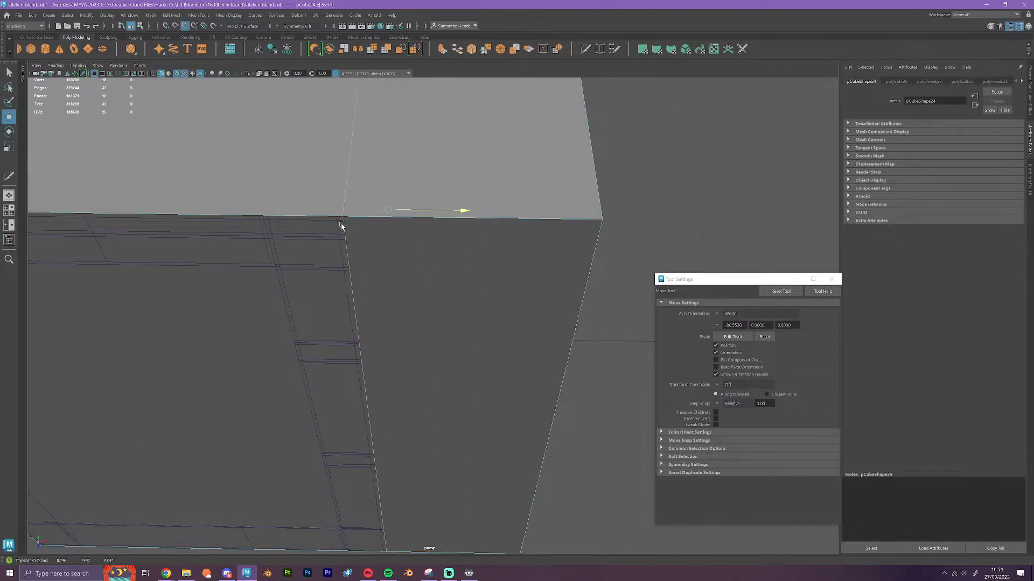
pyautogui.scroll(-4, 418, 279)
# Delete the cube's top, side and bottom faces that cover the cabinet's corner notch
pyautogui.keyDown('alt'); pyautogui.moveTo(499, 322); pyautogui.dragTo(401, 302); pyautogui.keyUp('alt')
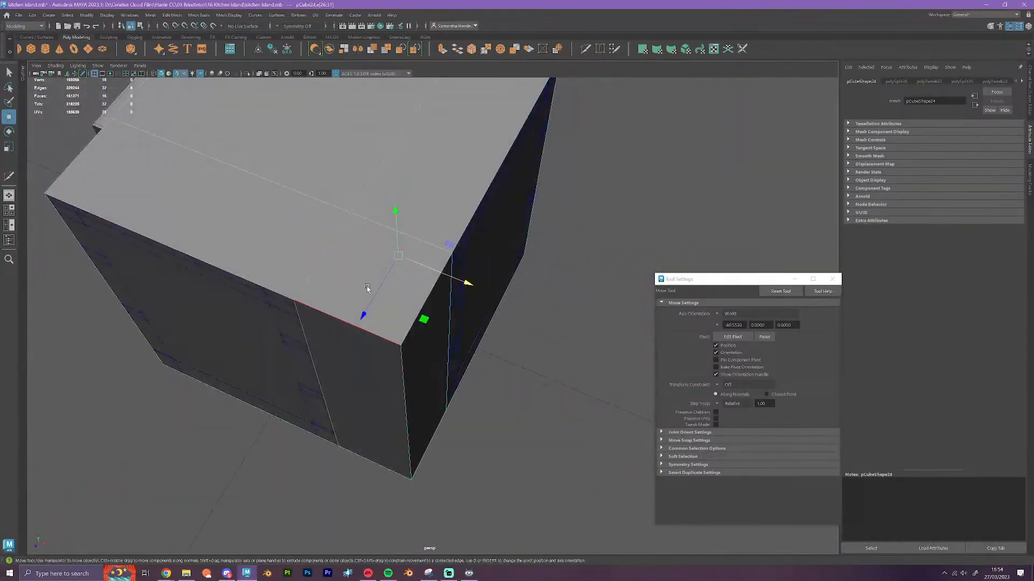
pyautogui.moveTo(401, 301); pyautogui.dragTo(402, 315, button='right')
pyautogui.click(399, 312)
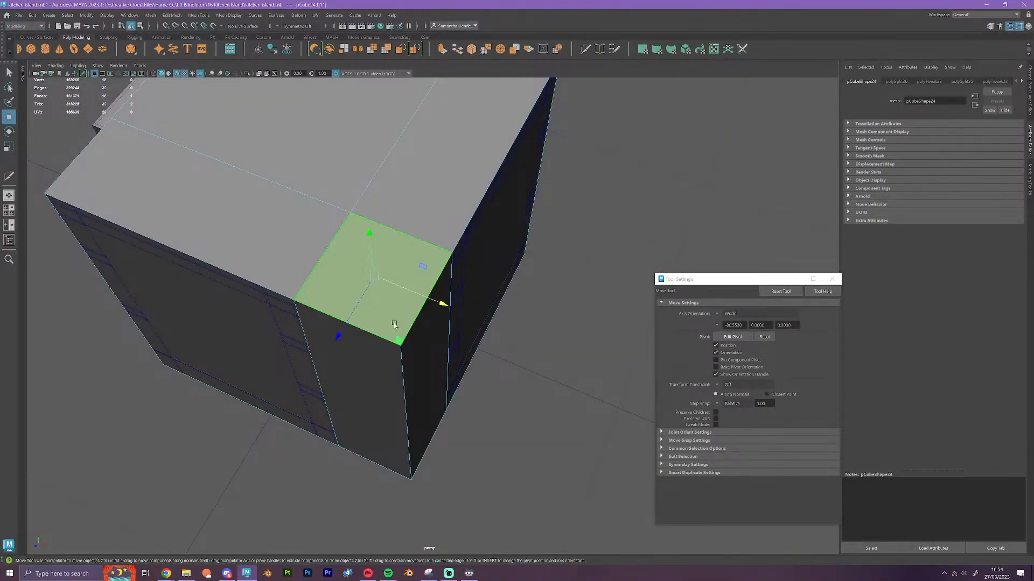
pyautogui.press('Delete')
pyautogui.click(437, 302)
pyautogui.press('Delete')
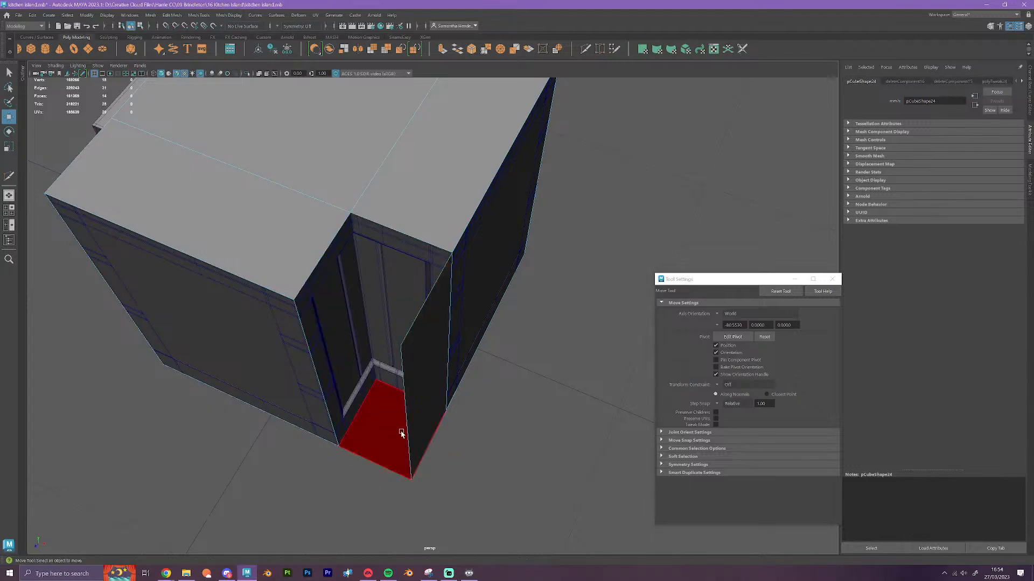
pyautogui.click(408, 435)
pyautogui.press('Delete')
pyautogui.click(402, 445)
pyautogui.press('Delete')
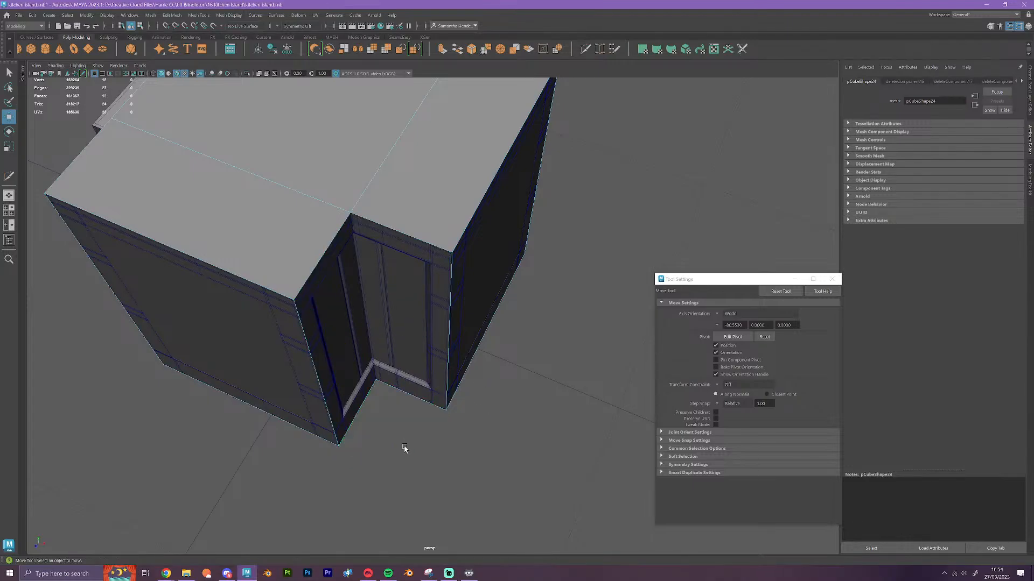
# Select the whole cube in object mode and move it along X clear of the original cabinet
pyautogui.moveTo(276, 230); pyautogui.dragTo(317, 218, button='right')
pyautogui.scroll(-5, 359, 265)
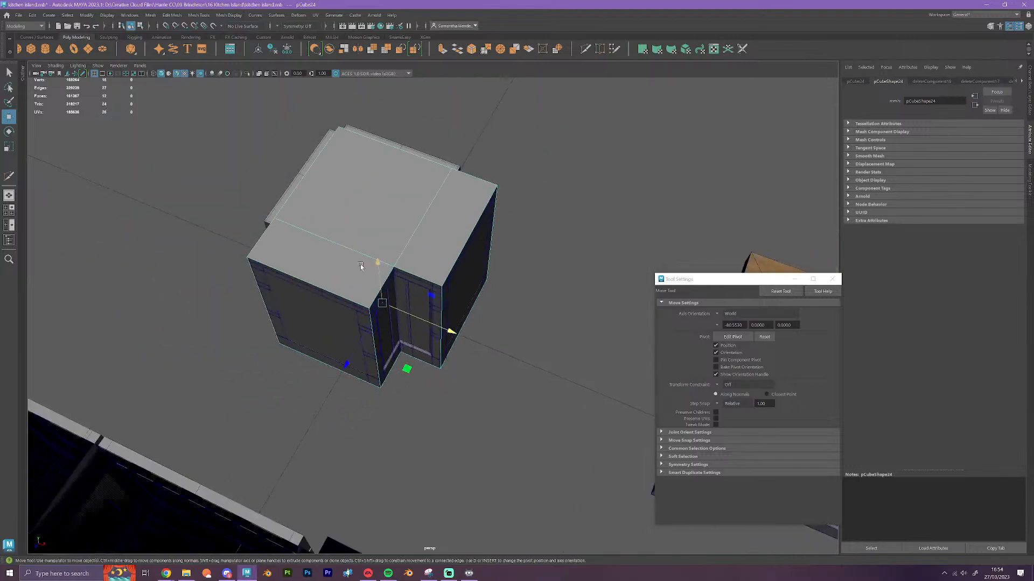
pyautogui.moveTo(448, 331); pyautogui.dragTo(194, 226)
pyautogui.press('f')
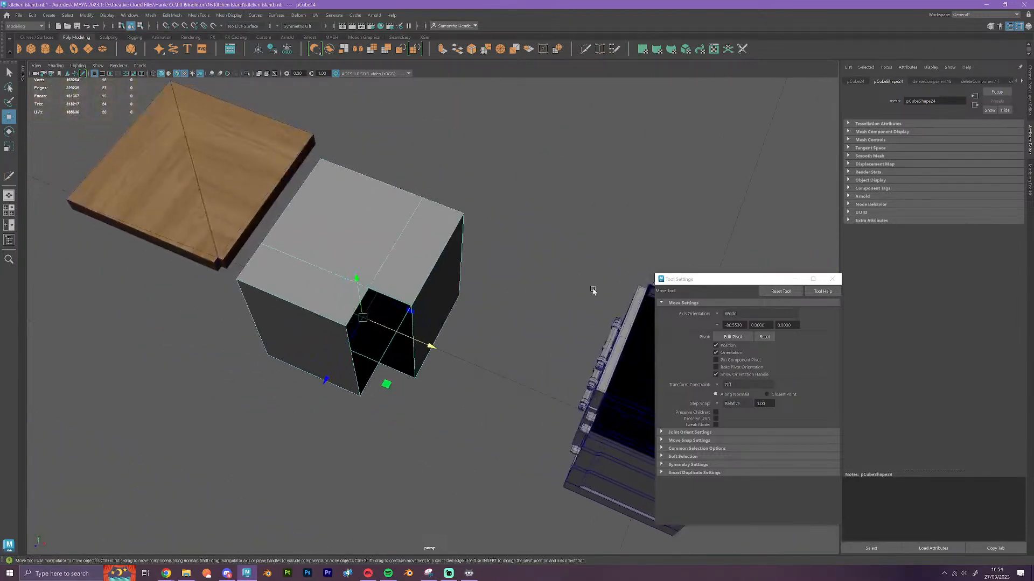
# Bridge the open top and bottom edges of the cube's notch to fill in both inner walls
pyautogui.scroll(4, 595, 291)
pyautogui.moveTo(325, 223); pyautogui.dragTo(324, 197, button='right')
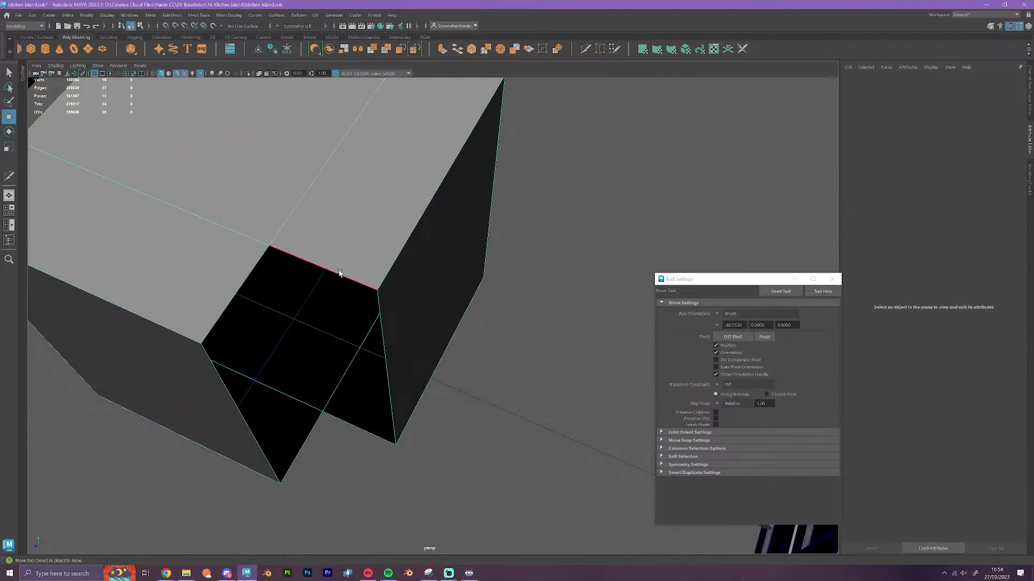
pyautogui.click(386, 295)
pyautogui.click(456, 50)
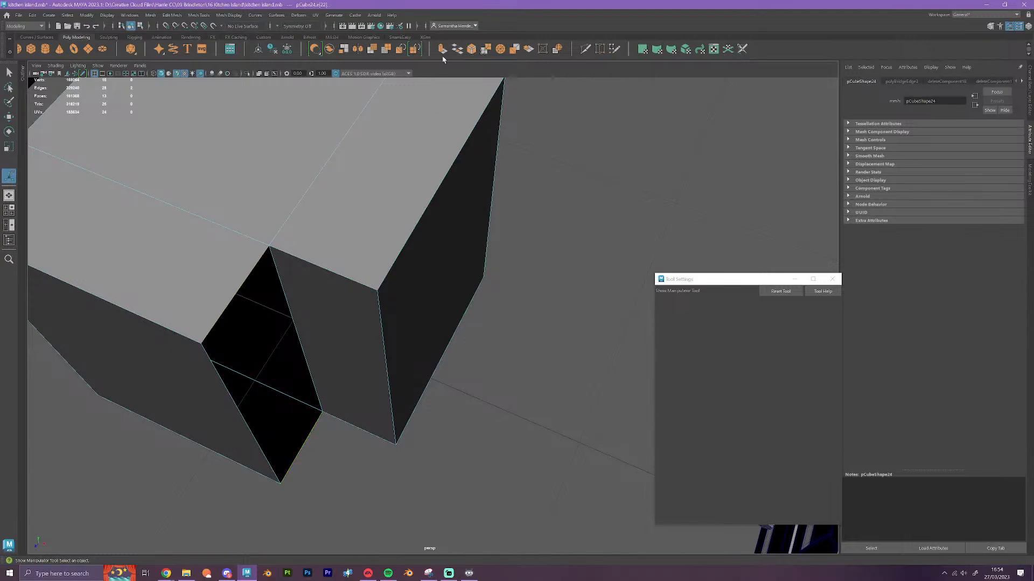
pyautogui.click(455, 50)
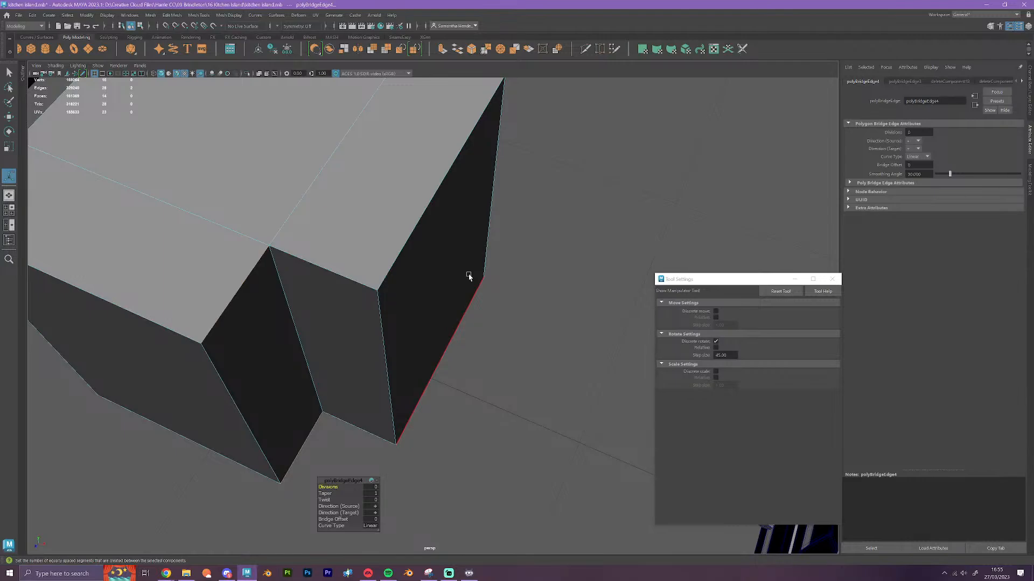
# Return to object mode and move the notched block along X back into alignment with the original cabinet
pyautogui.moveTo(416, 233); pyautogui.dragTo(455, 219, button='right')
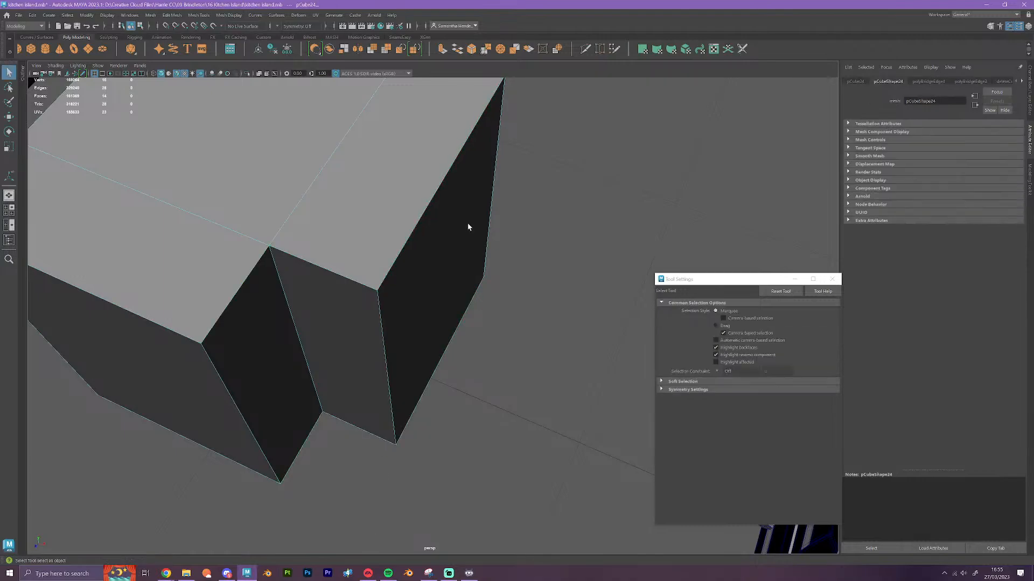
pyautogui.scroll(-3, 486, 272)
pyautogui.press('w')
pyautogui.scroll(-6, 482, 280)
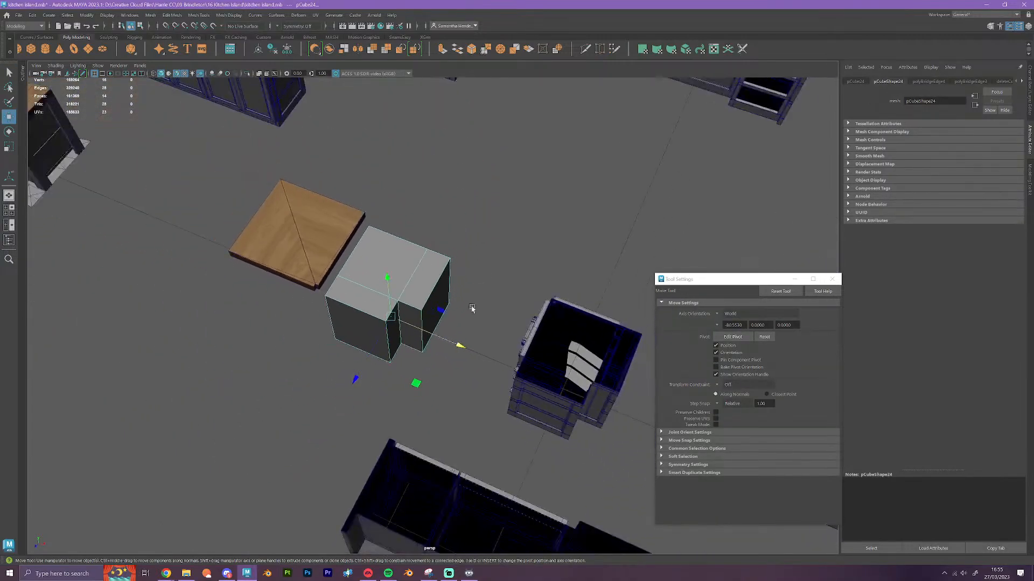
pyautogui.keyDown('alt'); pyautogui.moveTo(434, 400); pyautogui.dragTo(452, 403); pyautogui.keyUp('alt')
pyautogui.keyDown('alt'); pyautogui.moveTo(453, 401); pyautogui.dragTo(305, 375, button='middle'); pyautogui.keyUp('alt')
pyautogui.moveTo(294, 329); pyautogui.dragTo(436, 340)
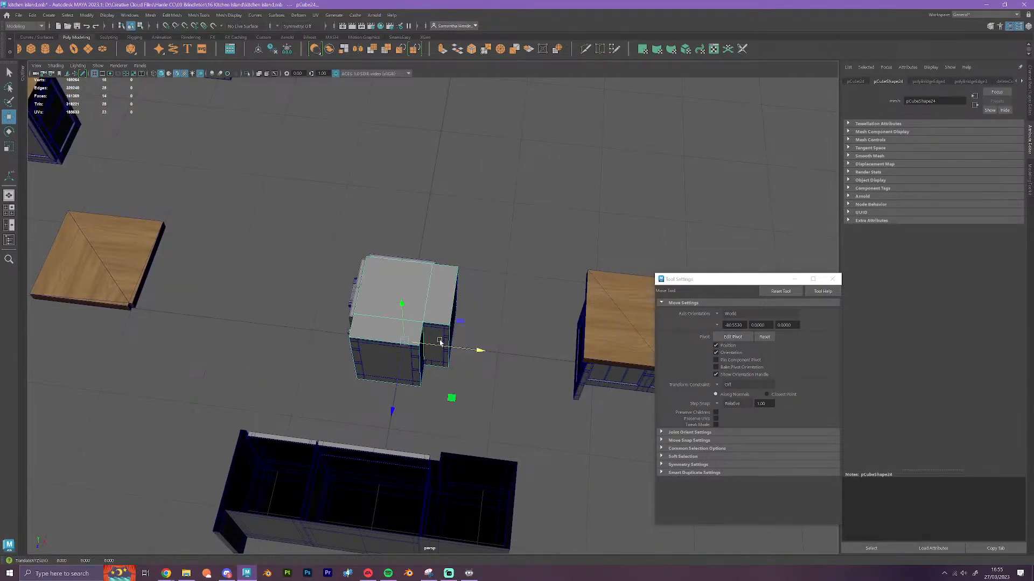
pyautogui.scroll(8, 473, 358)
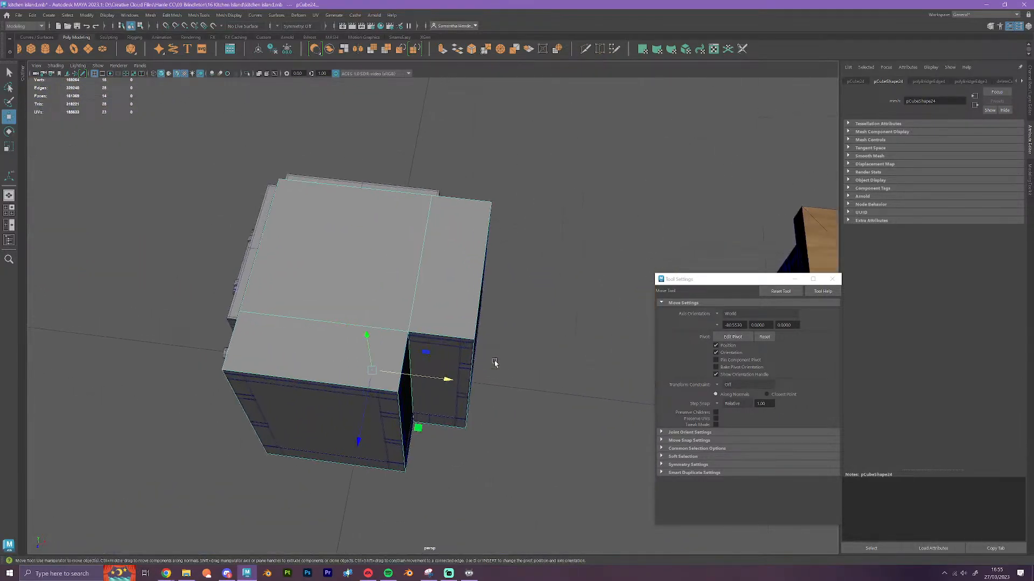
pyautogui.keyDown('alt'); pyautogui.moveTo(558, 421); pyautogui.dragTo(528, 422); pyautogui.keyUp('alt')
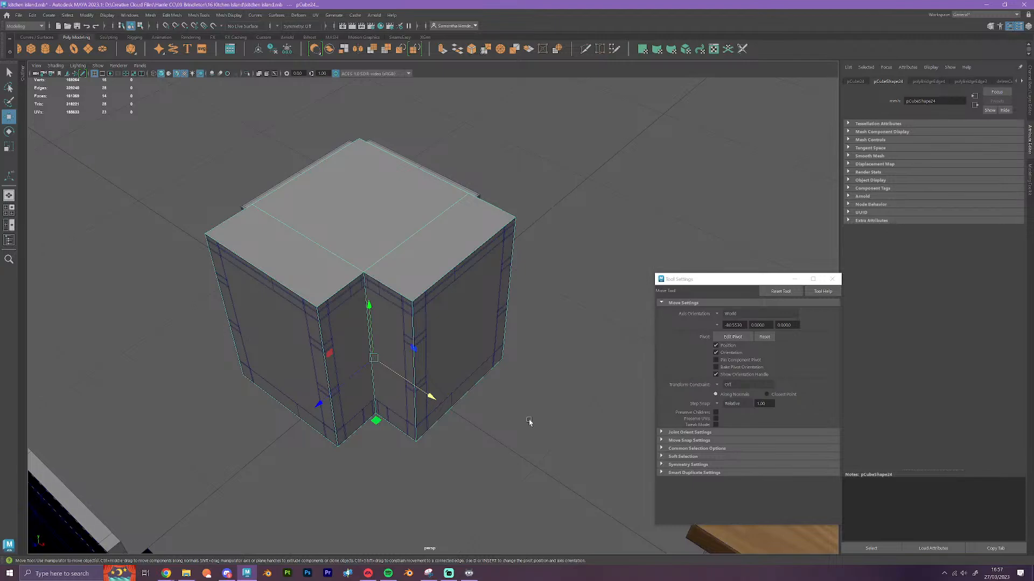
# Delete the construction history of all objects and save the scene over the existing kitchen island.mb file
pyautogui.click(34, 17)
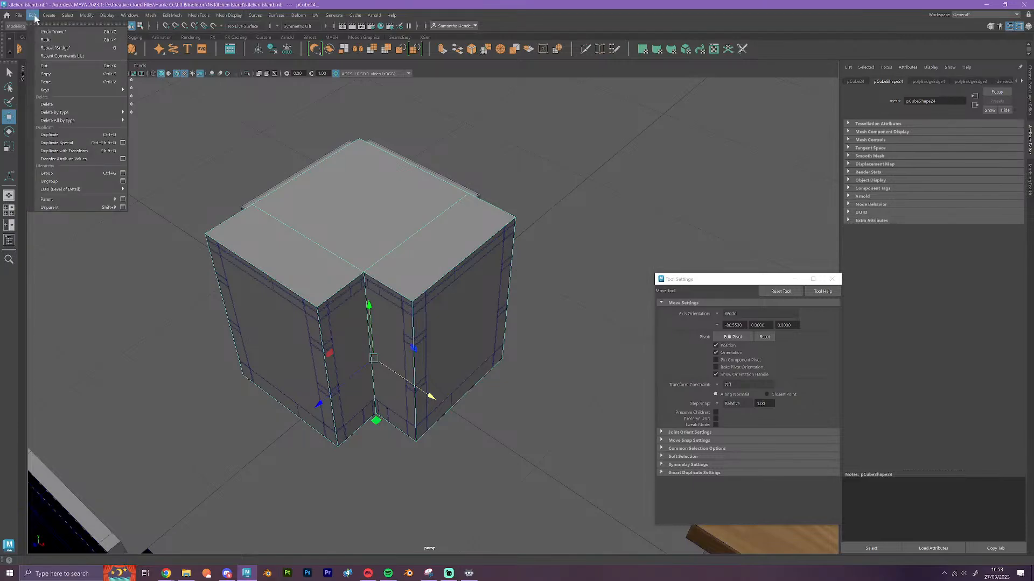
pyautogui.moveTo(109, 120)
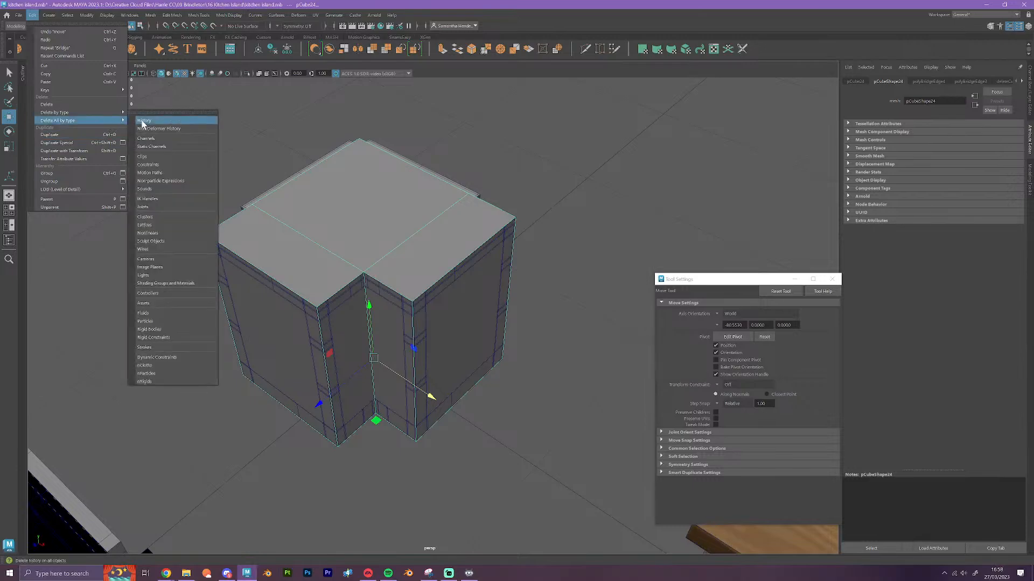
pyautogui.click(143, 122)
pyautogui.click(19, 15)
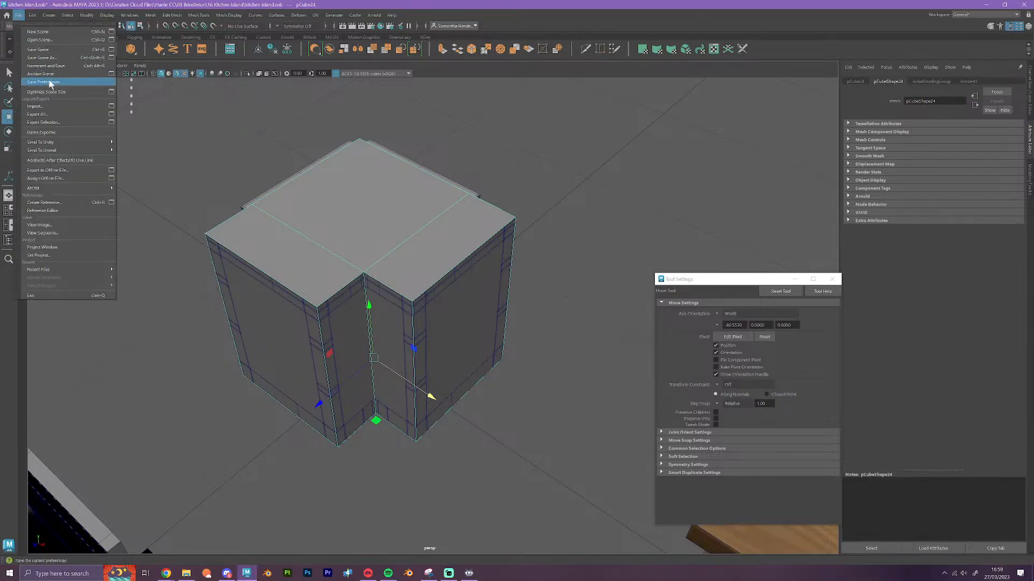
pyautogui.click(47, 58)
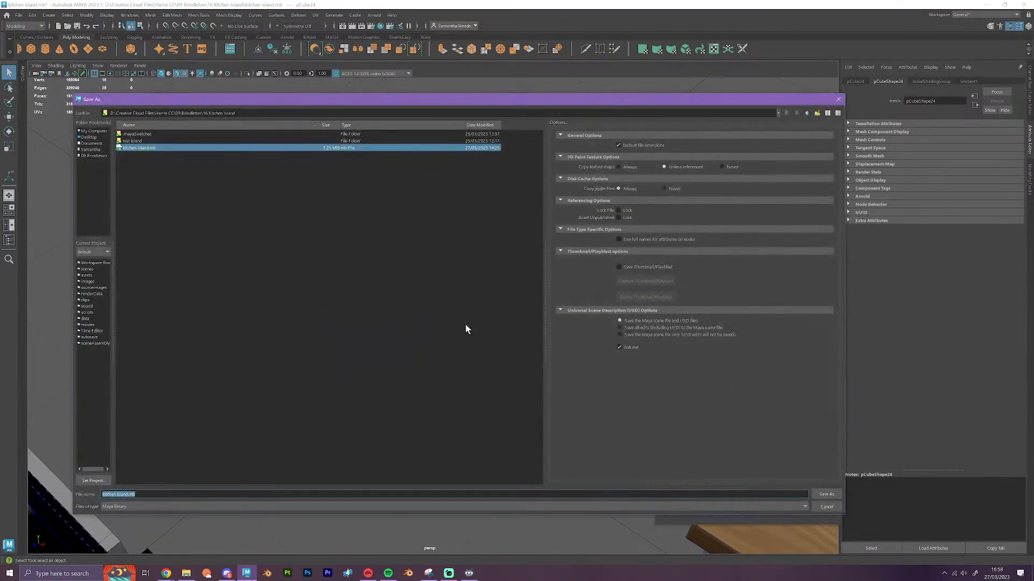
pyautogui.click(826, 495)
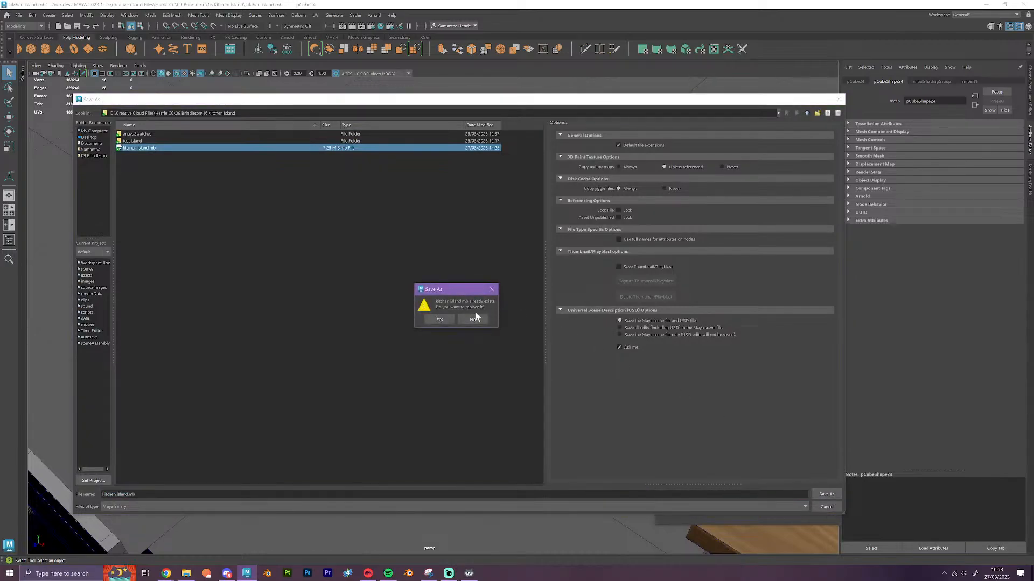
pyautogui.click(440, 320)
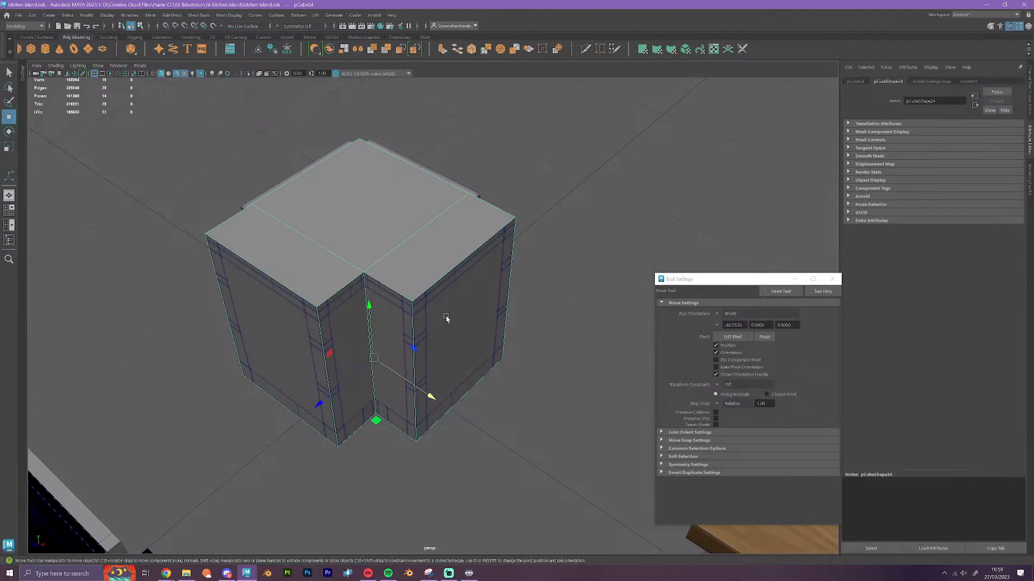
pyautogui.click(169, 576)
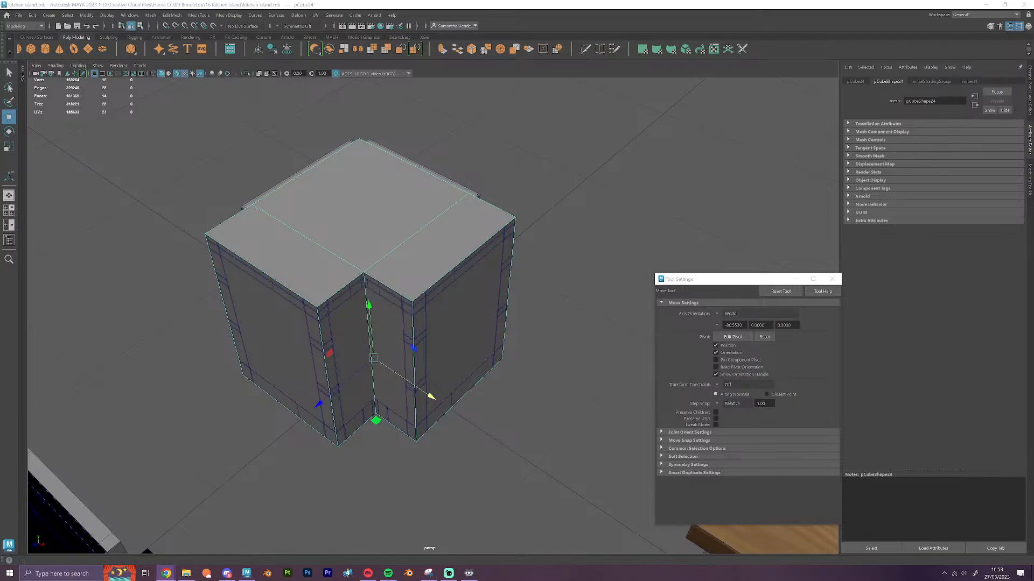
pyautogui.hotkey('alt', 'Tab')
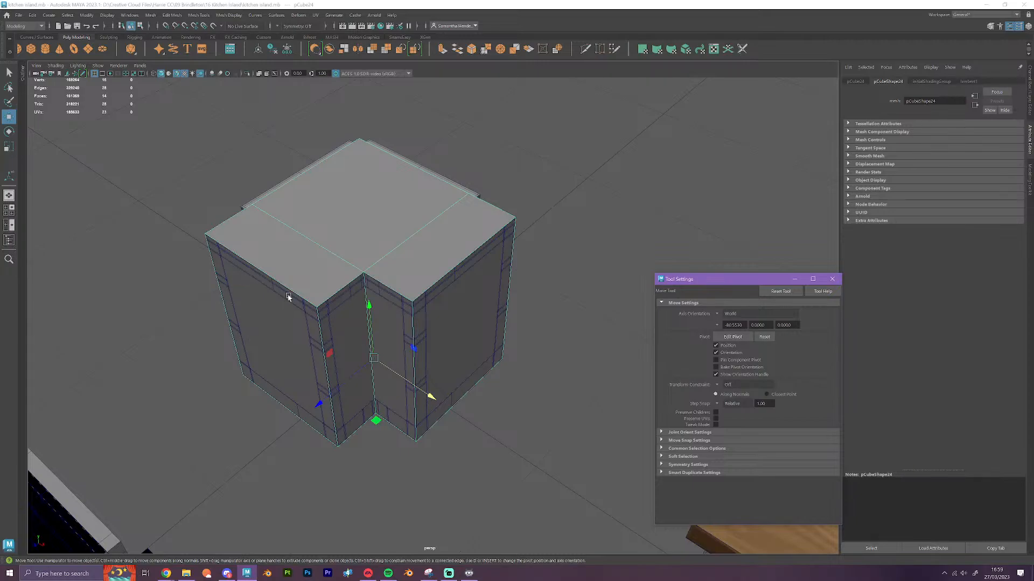
# Select the notched block and insert Multi-Cut edge loops along both sides, the upper rail and the lower rail of its first knob panel
pyautogui.moveTo(376, 217); pyautogui.dragTo(420, 204, button='right')
pyautogui.click(527, 310)
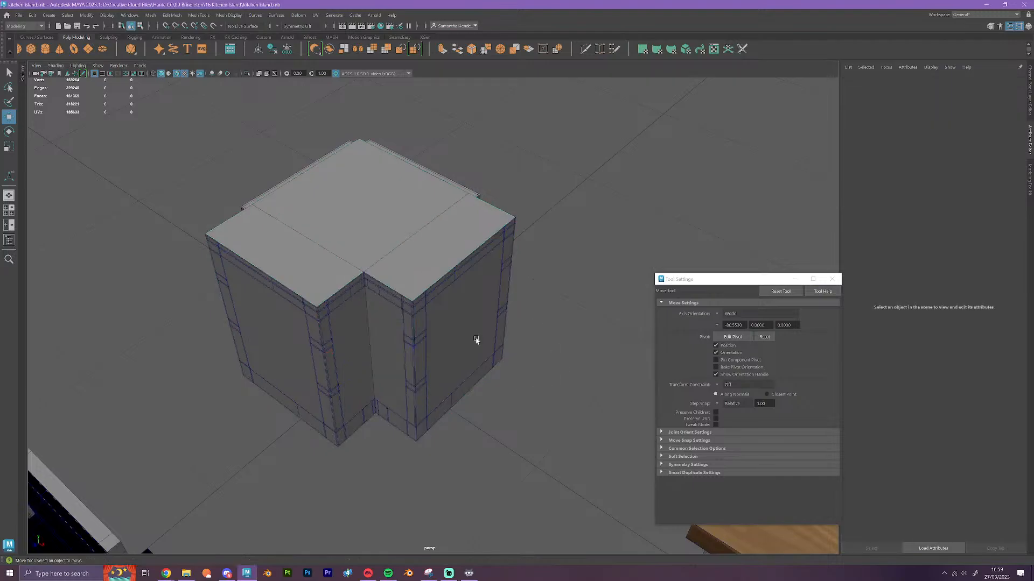
pyautogui.click(421, 253)
pyautogui.keyDown('alt'); pyautogui.moveTo(439, 311); pyautogui.dragTo(570, 355); pyautogui.keyUp('alt')
pyautogui.keyDown('alt'); pyautogui.moveTo(569, 355); pyautogui.dragTo(479, 274, button='middle'); pyautogui.keyUp('alt')
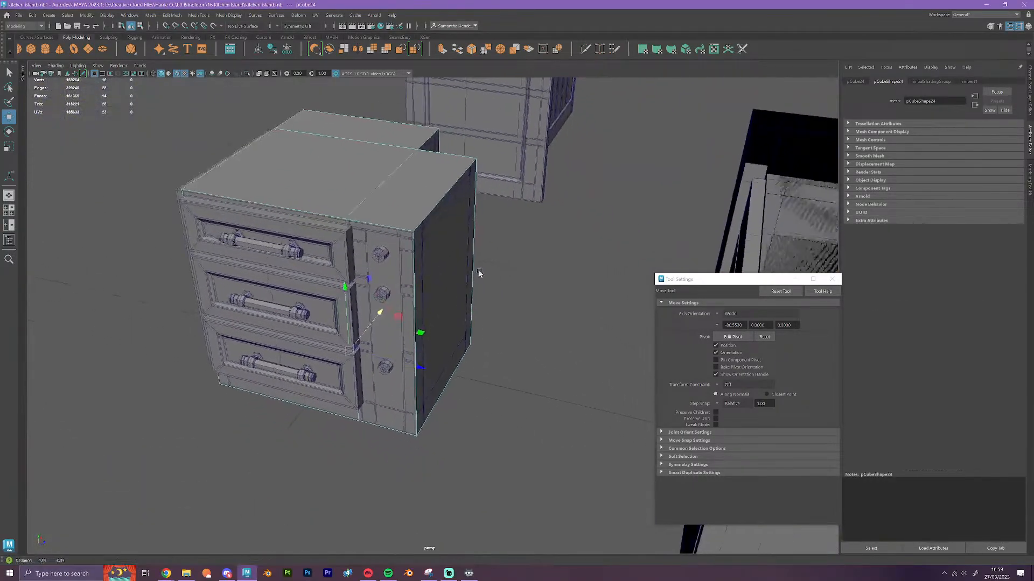
pyautogui.scroll(3, 479, 283)
pyautogui.keyDown('alt'); pyautogui.moveTo(480, 283); pyautogui.dragTo(499, 328); pyautogui.keyUp('alt')
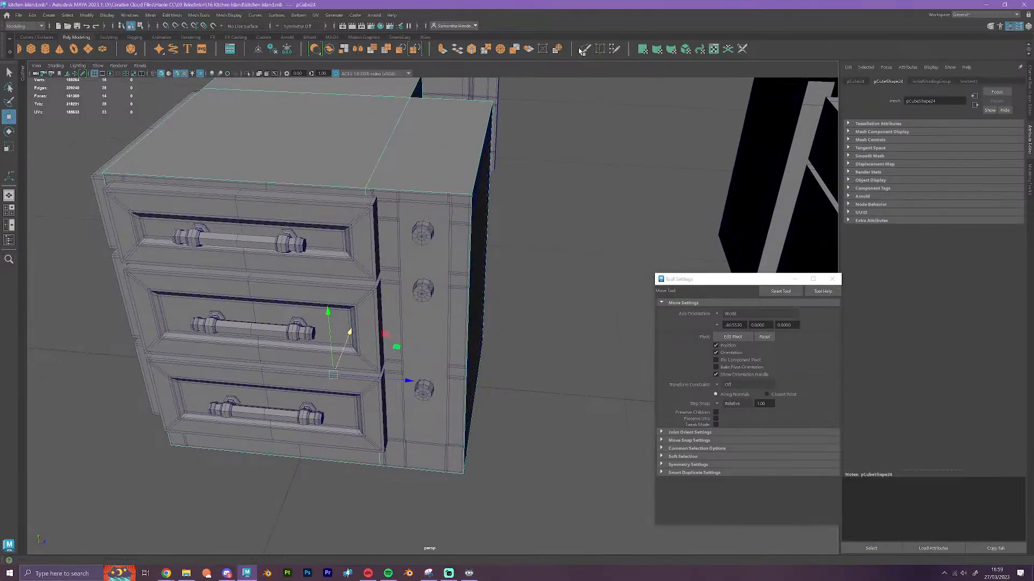
pyautogui.hotkey('ctrl', 'shift', 'x')
pyautogui.keyDown('ctrl'); pyautogui.click(450, 197); pyautogui.keyUp('ctrl')
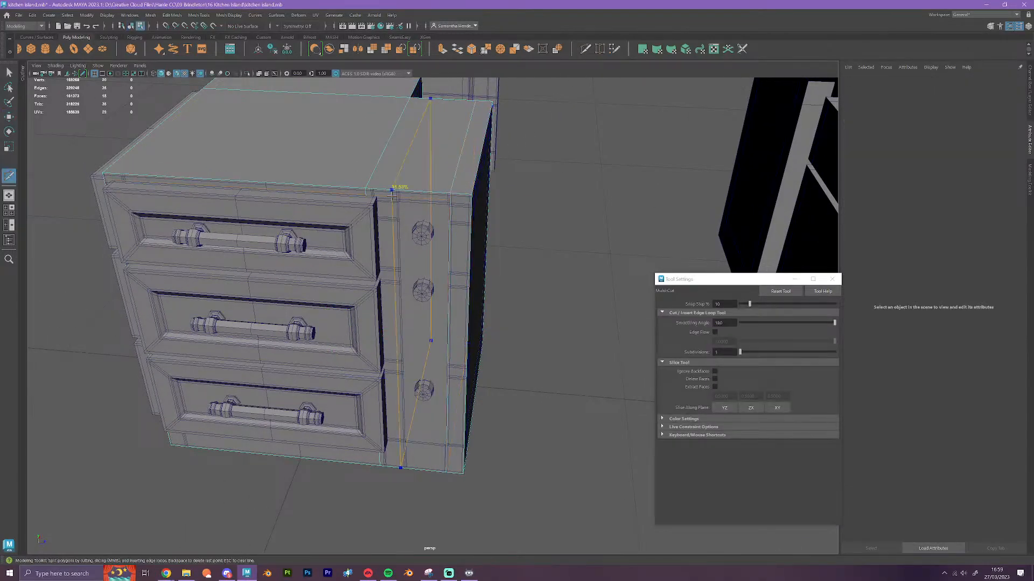
pyautogui.keyDown('ctrl'); pyautogui.click(399, 196); pyautogui.keyUp('ctrl')
pyautogui.click(443, 249)
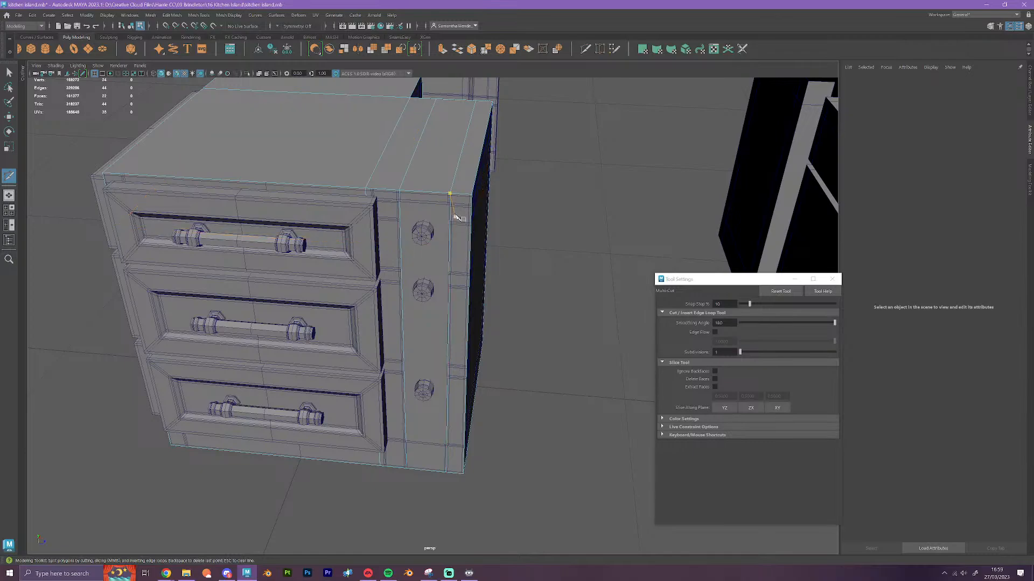
pyautogui.keyDown('ctrl'); pyautogui.click(446, 441); pyautogui.keyUp('ctrl')
# Select the upper horizontal edge loop and vertex-snap it vertically to the cabinet's upper trim line
pyautogui.press('w')
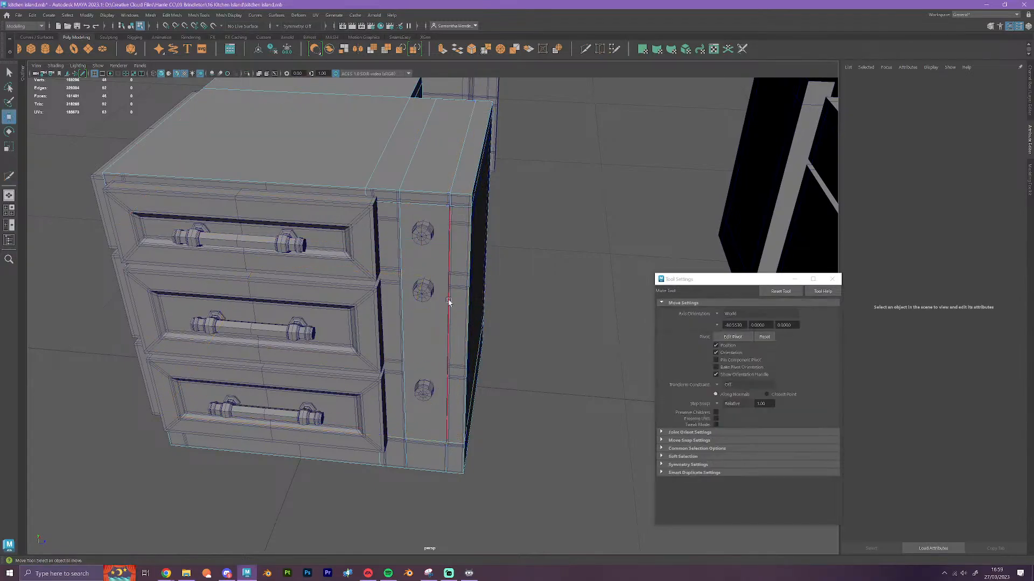
pyautogui.doubleClick(427, 205)
pyautogui.keyDown('alt'); pyautogui.moveTo(428, 205); pyautogui.dragTo(450, 228); pyautogui.keyUp('alt')
pyautogui.keyDown('alt'); pyautogui.moveTo(450, 228); pyautogui.dragTo(452, 238, button='middle'); pyautogui.keyUp('alt')
pyautogui.scroll(5, 452, 239)
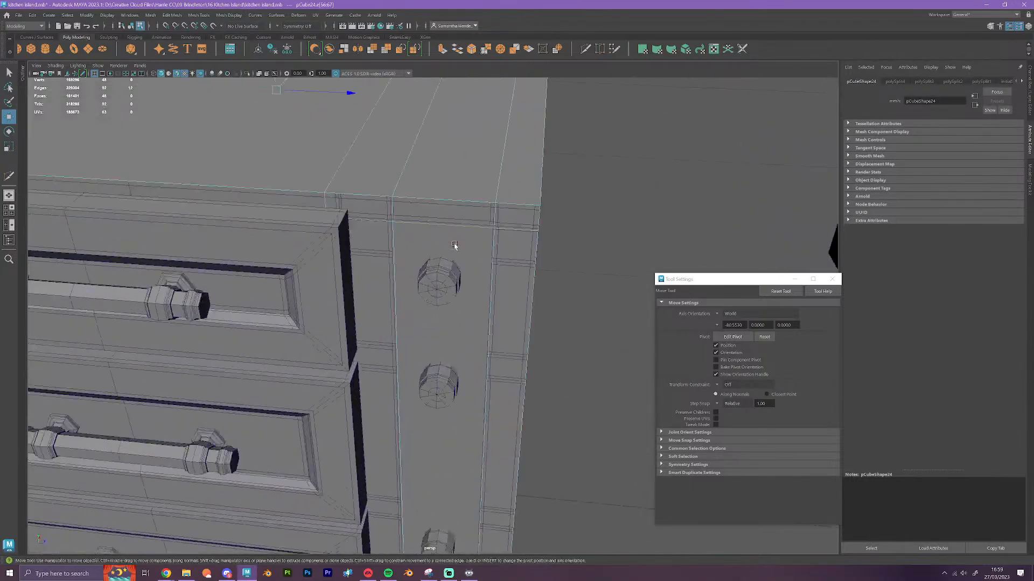
pyautogui.scroll(-2, 424, 209)
pyautogui.scroll(-1, 321, 116)
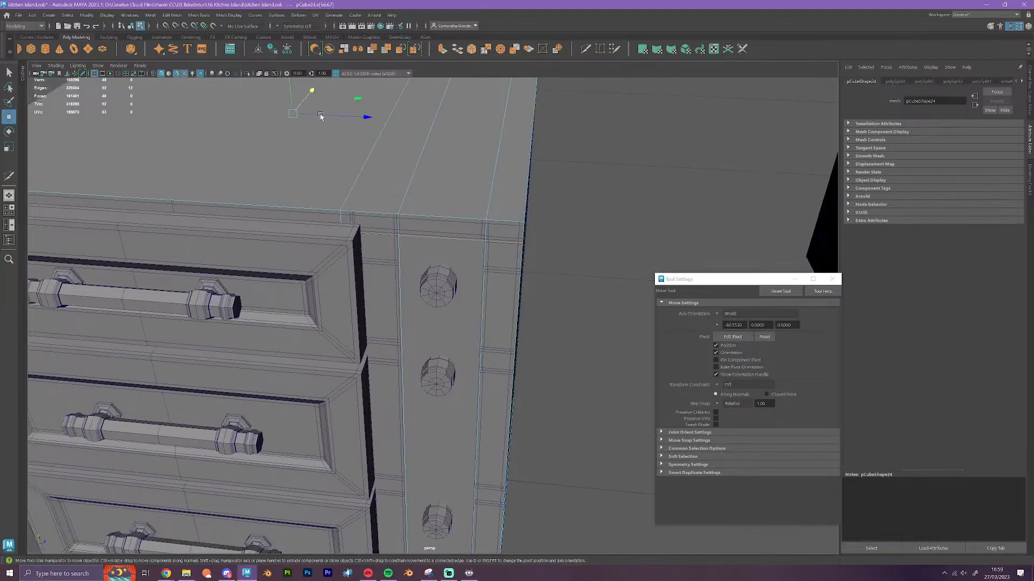
pyautogui.press('v')
pyautogui.moveTo(291, 92); pyautogui.dragTo(485, 243)
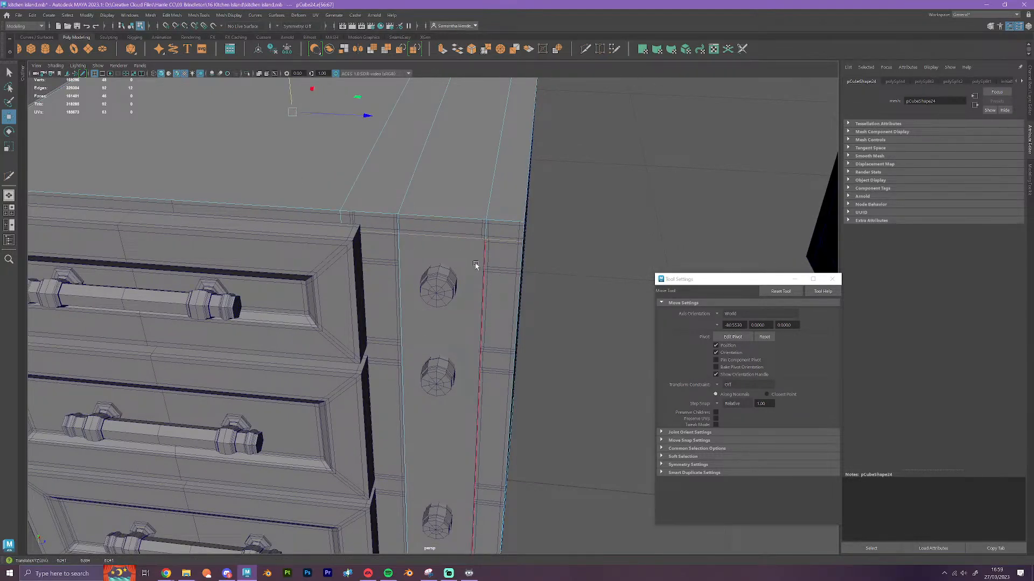
# Select the lower horizontal edge loop and vertex-snap it vertically to the cabinet's lower trim line
pyautogui.scroll(-3, 477, 263)
pyautogui.keyDown('alt'); pyautogui.moveTo(507, 315); pyautogui.dragTo(499, 182, button='middle'); pyautogui.keyUp('alt')
pyautogui.scroll(4, 489, 300)
pyautogui.scroll(1, 490, 304)
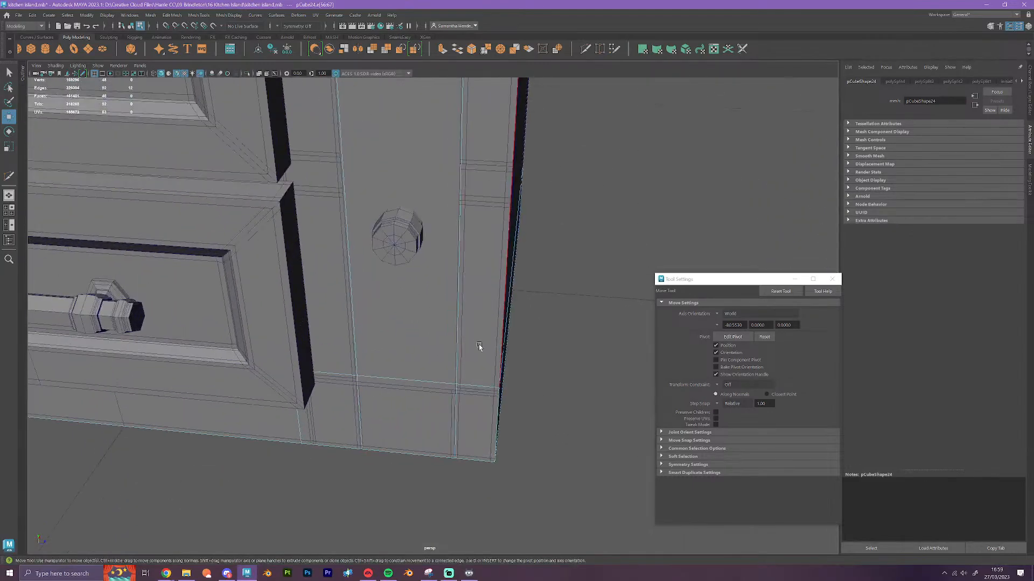
pyautogui.keyDown('alt'); pyautogui.moveTo(476, 371); pyautogui.dragTo(472, 342); pyautogui.keyUp('alt')
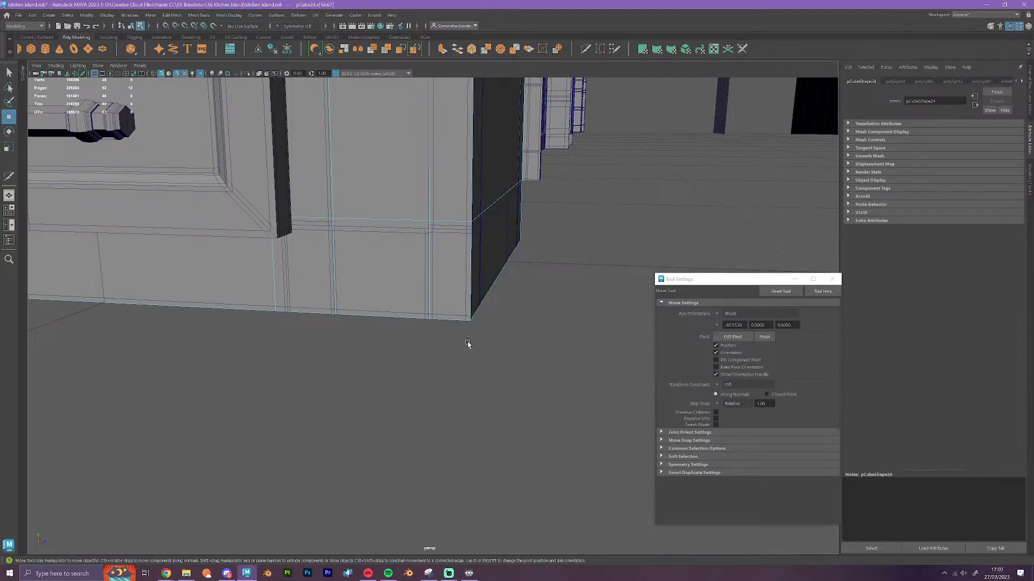
pyautogui.doubleClick(389, 219)
pyautogui.keyDown('alt'); pyautogui.moveTo(447, 217); pyautogui.dragTo(475, 256, button='middle'); pyautogui.keyUp('alt')
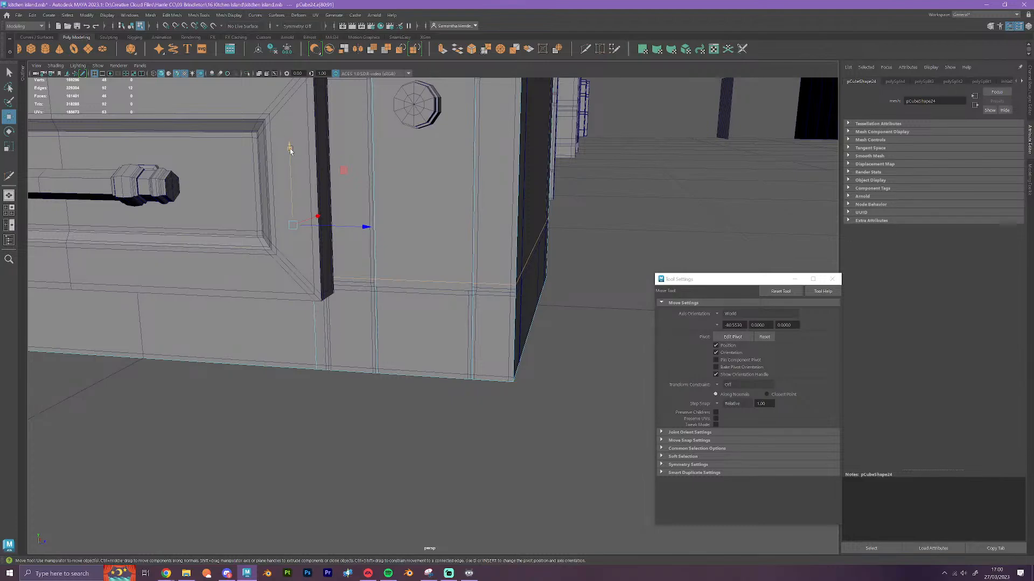
pyautogui.press('v')
pyautogui.moveTo(289, 148); pyautogui.dragTo(474, 292)
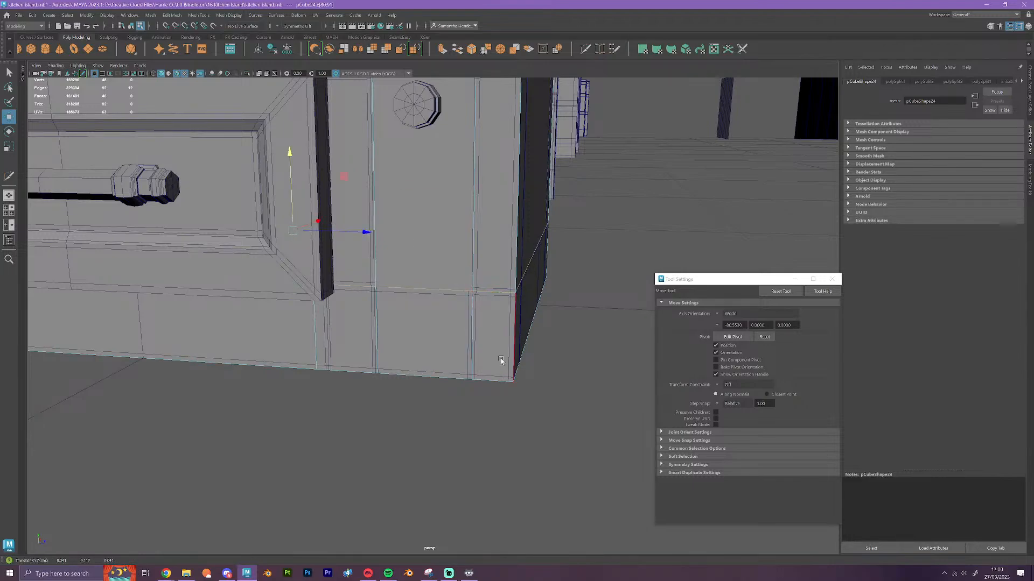
# Snap the two vertical edge loops on either side of the knobs along Z to the cabinet's panel trim lines
pyautogui.doubleClick(474, 318)
pyautogui.keyDown('alt'); pyautogui.moveTo(575, 239); pyautogui.dragTo(574, 401, button='middle'); pyautogui.keyUp('alt')
pyautogui.keyDown('alt'); pyautogui.moveTo(583, 359); pyautogui.dragTo(582, 367); pyautogui.keyUp('alt')
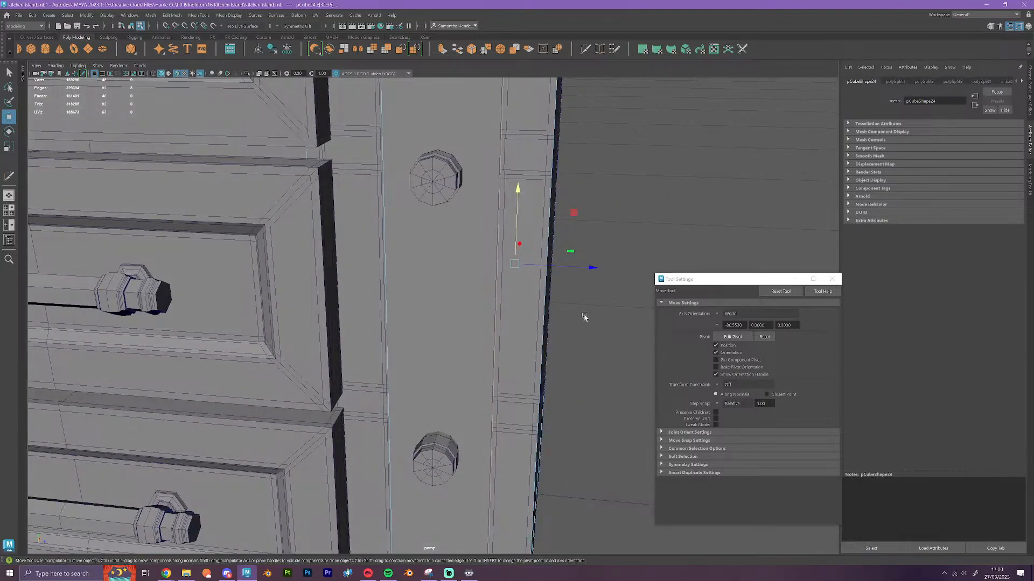
pyautogui.moveTo(591, 269); pyautogui.dragTo(492, 397)
pyautogui.doubleClick(394, 396)
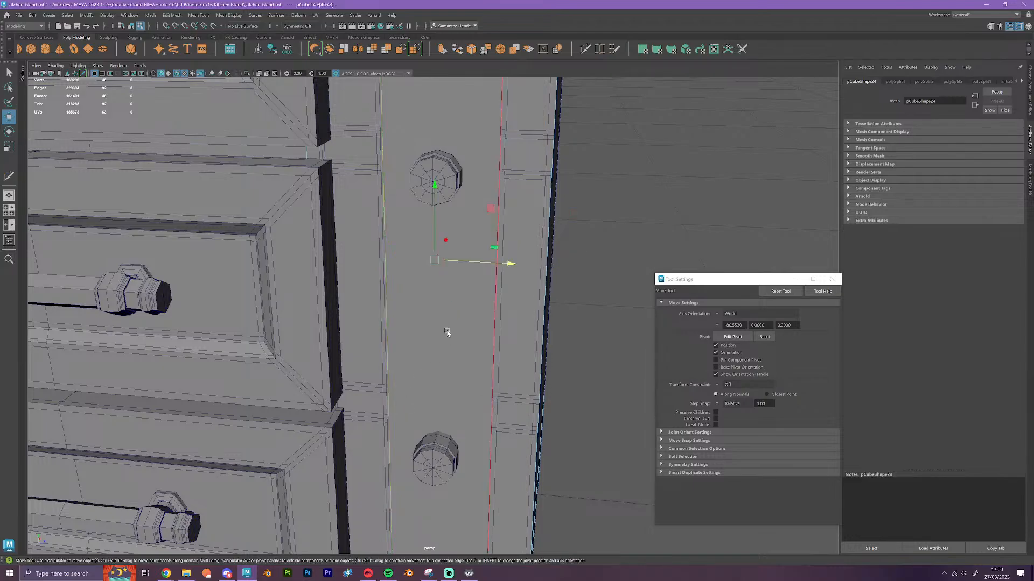
pyautogui.scroll(-3, 449, 331)
pyautogui.moveTo(513, 275); pyautogui.dragTo(394, 203)
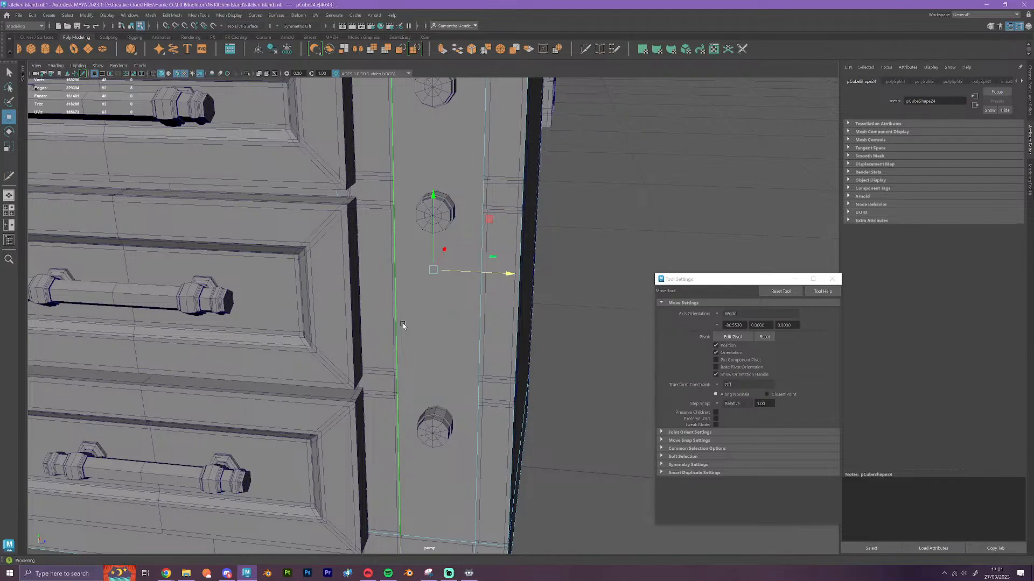
pyautogui.scroll(-5, 425, 364)
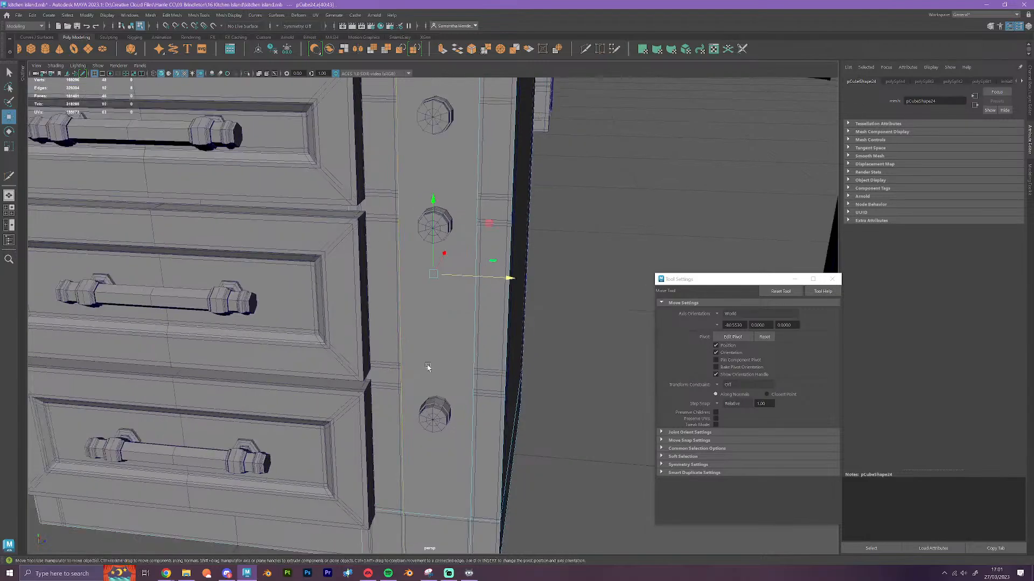
# Select the block's vertical edge beside the drawers and snap it along Z to the side of the original drawer fronts
pyautogui.keyDown('alt'); pyautogui.moveTo(436, 388); pyautogui.dragTo(372, 273); pyautogui.keyUp('alt')
pyautogui.click(384, 292)
pyautogui.press('v')
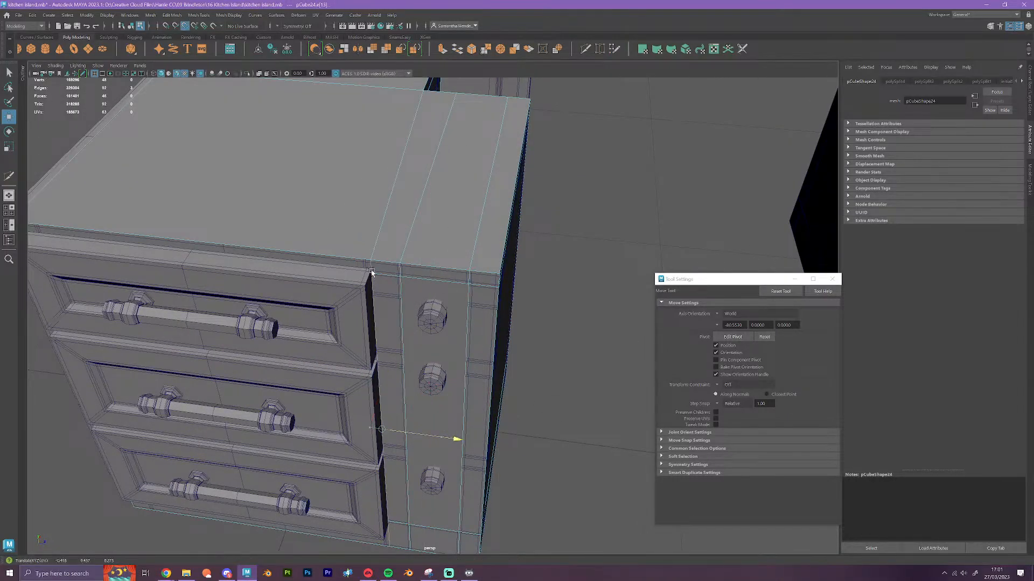
pyautogui.keyDown('alt'); pyautogui.moveTo(420, 313); pyautogui.dragTo(496, 393); pyautogui.keyUp('alt')
# Select the corresponding vertical edge on the other drawer side and move it along X into line with the drawer fronts
pyautogui.doubleClick(444, 409)
pyautogui.keyDown('alt'); pyautogui.moveTo(500, 453); pyautogui.dragTo(507, 464); pyautogui.keyUp('alt')
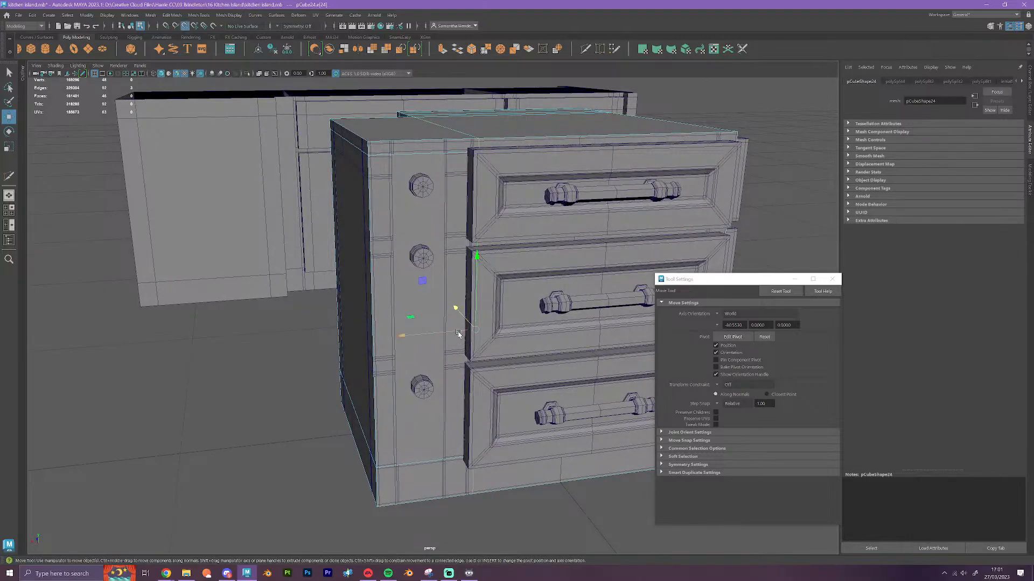
pyautogui.moveTo(458, 334); pyautogui.dragTo(442, 457)
pyautogui.scroll(-1, 484, 380)
pyautogui.keyDown('alt'); pyautogui.moveTo(441, 334); pyautogui.dragTo(505, 272, button='middle'); pyautogui.keyUp('alt')
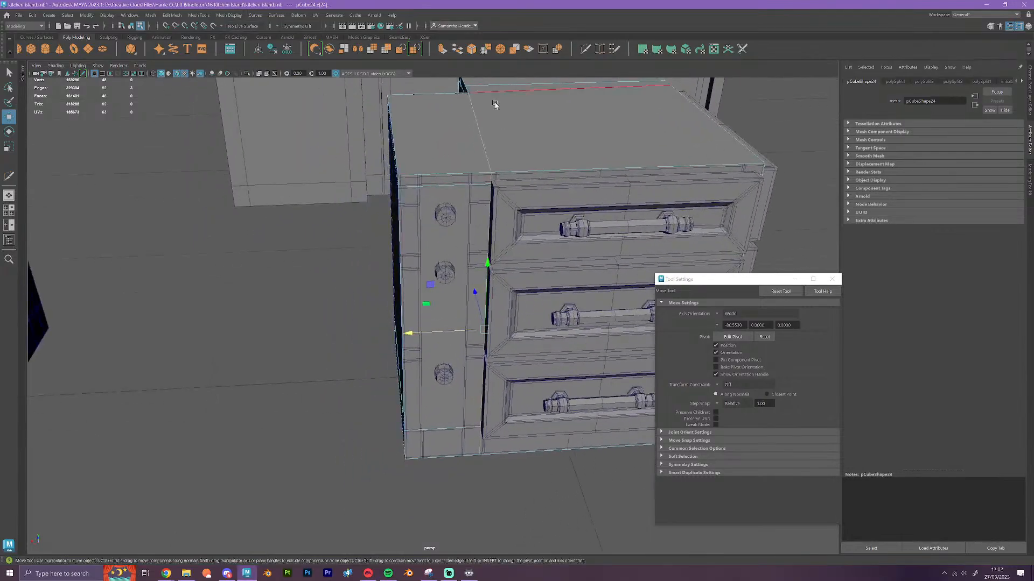
# Insert two vertical Multi-Cut edge loops on the second knob panel, one on each side of the knobs
pyautogui.click(586, 48)
pyautogui.scroll(3, 538, 163)
pyautogui.scroll(-1, 533, 161)
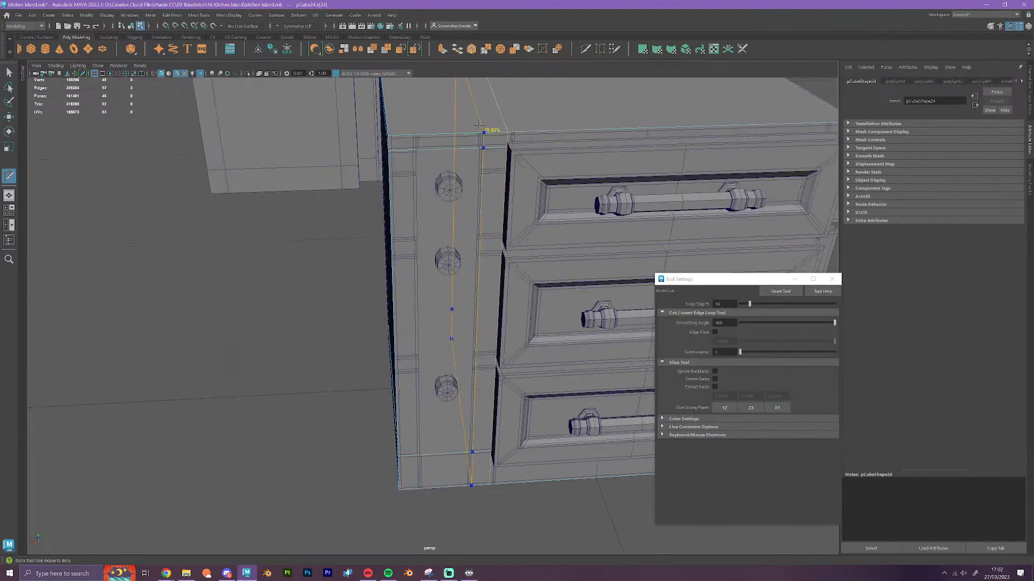
pyautogui.keyDown('ctrl'); pyautogui.click(479, 130); pyautogui.keyUp('ctrl')
pyautogui.keyDown('ctrl'); pyautogui.click(416, 144); pyautogui.keyUp('ctrl')
pyautogui.click(480, 148)
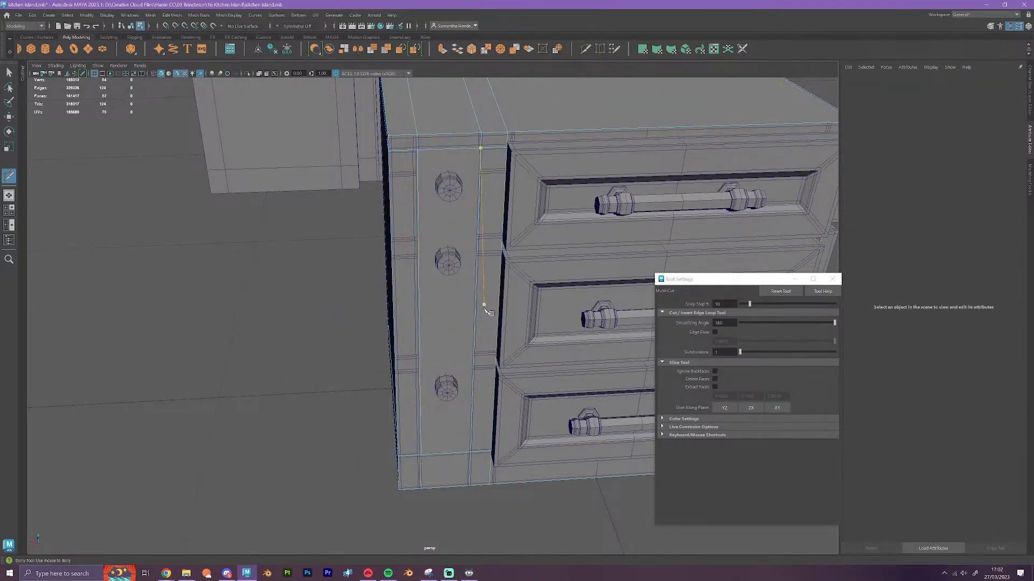
pyautogui.keyDown('alt'); pyautogui.moveTo(484, 307); pyautogui.dragTo(448, 369); pyautogui.keyUp('alt')
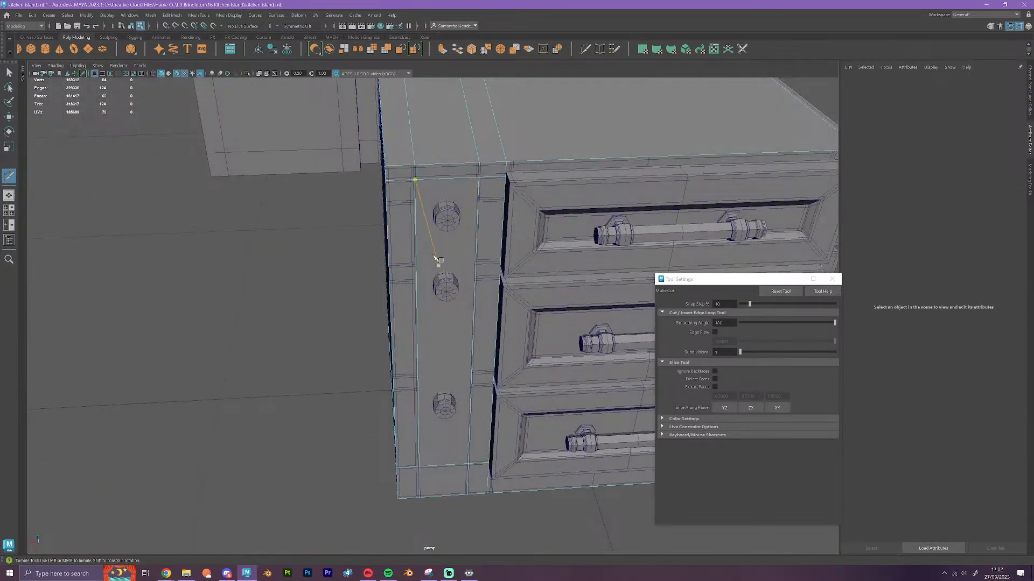
# Select the outer vertical edge loop beside the knobs and snap it along X to the cabinet's panel trim line
pyautogui.press('w')
pyautogui.doubleClick(417, 216)
pyautogui.press('v')
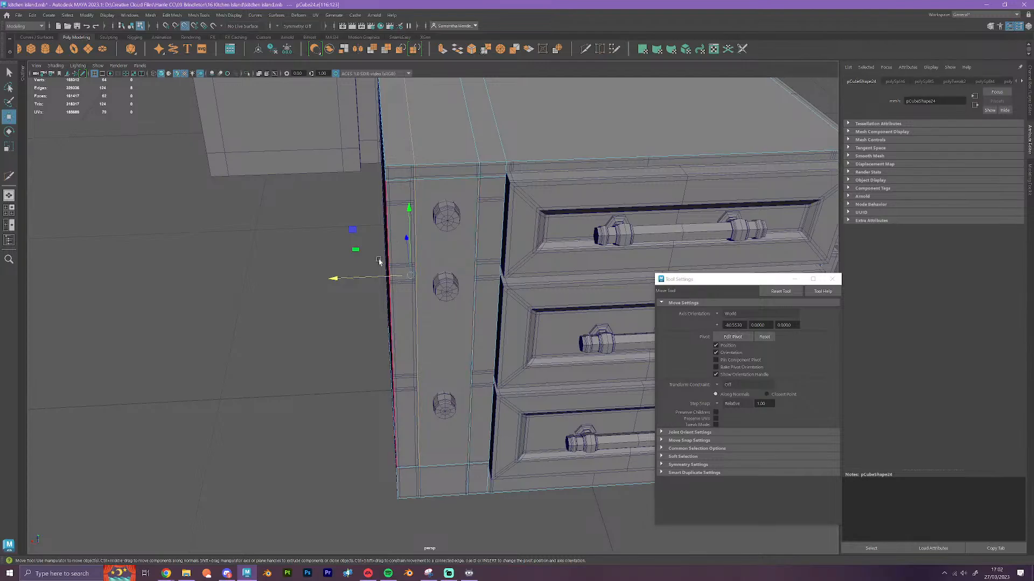
pyautogui.moveTo(380, 277); pyautogui.dragTo(415, 281)
pyautogui.scroll(6, 415, 281)
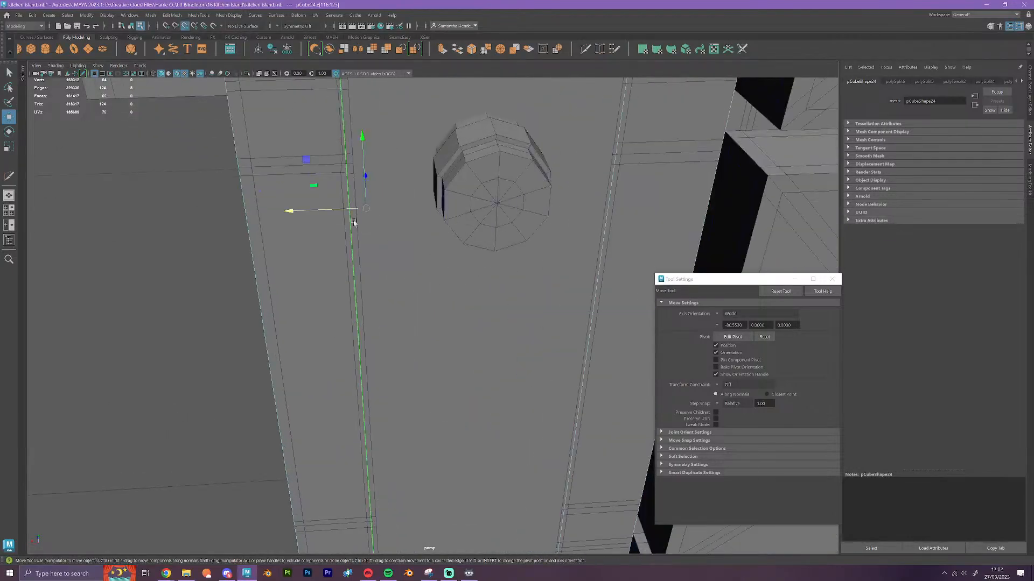
pyautogui.moveTo(347, 210); pyautogui.dragTo(355, 163)
pyautogui.scroll(-5, 397, 227)
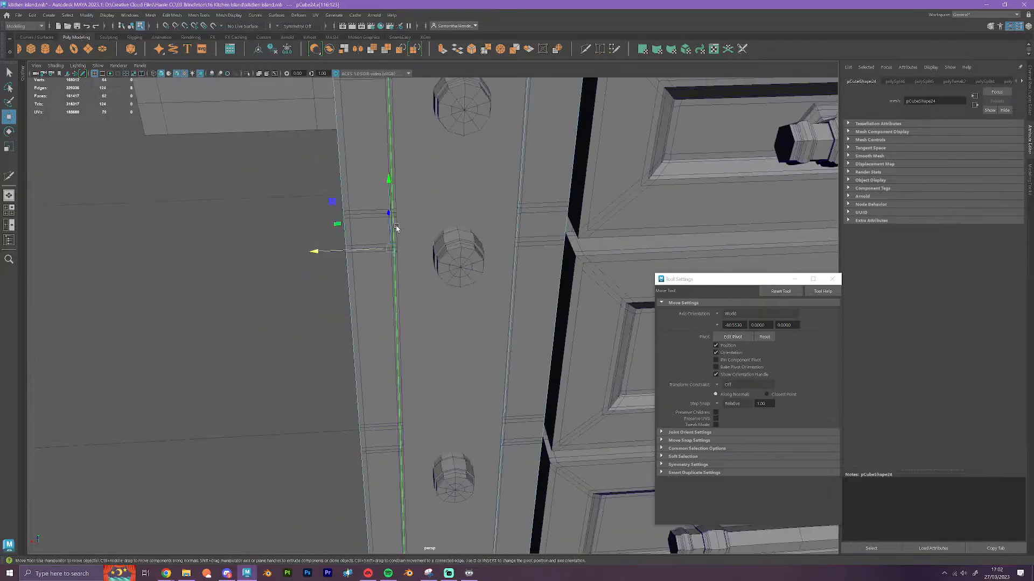
pyautogui.moveTo(459, 360)
pyautogui.keyDown('alt'); pyautogui.mouseDown()
pyautogui.moveTo(512, 380)
pyautogui.moveTo(565, 381)
pyautogui.moveTo(445, 373)
pyautogui.mouseUp(); pyautogui.keyUp('alt')
pyautogui.scroll(-3, 417, 377)
pyautogui.press('r')
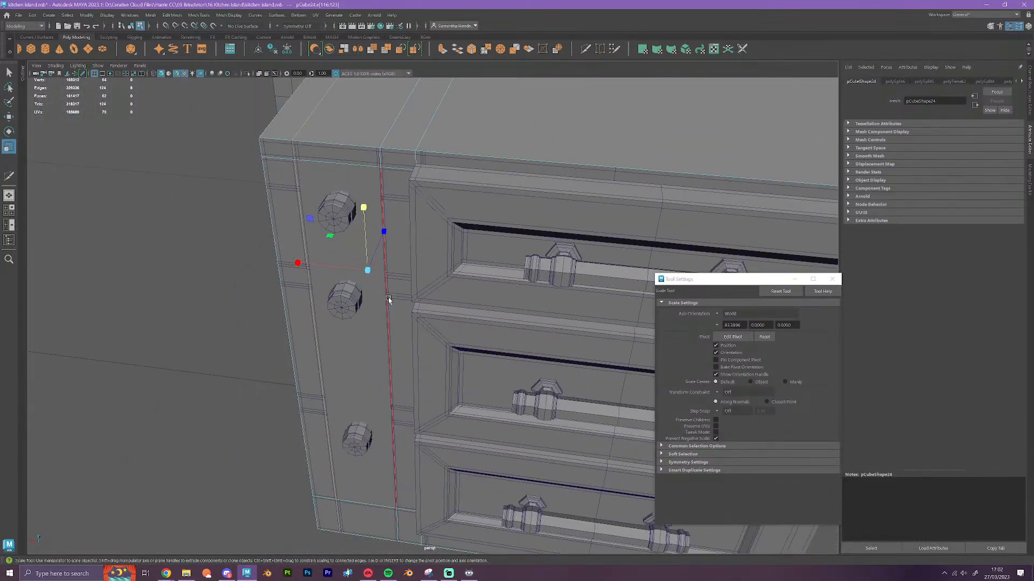
pyautogui.click(297, 263)
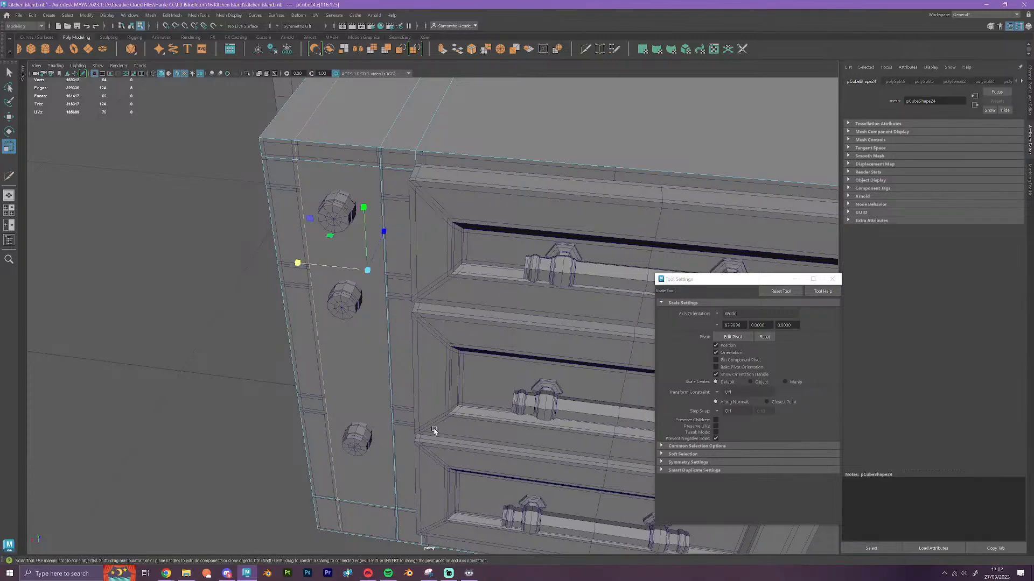
pyautogui.keyDown('alt'); pyautogui.moveTo(435, 430); pyautogui.dragTo(465, 290); pyautogui.keyUp('alt')
# Move the inner vertical edge loop beside the knobs along X to the panel trim line and flatten it by scaling along X
pyautogui.doubleClick(486, 258)
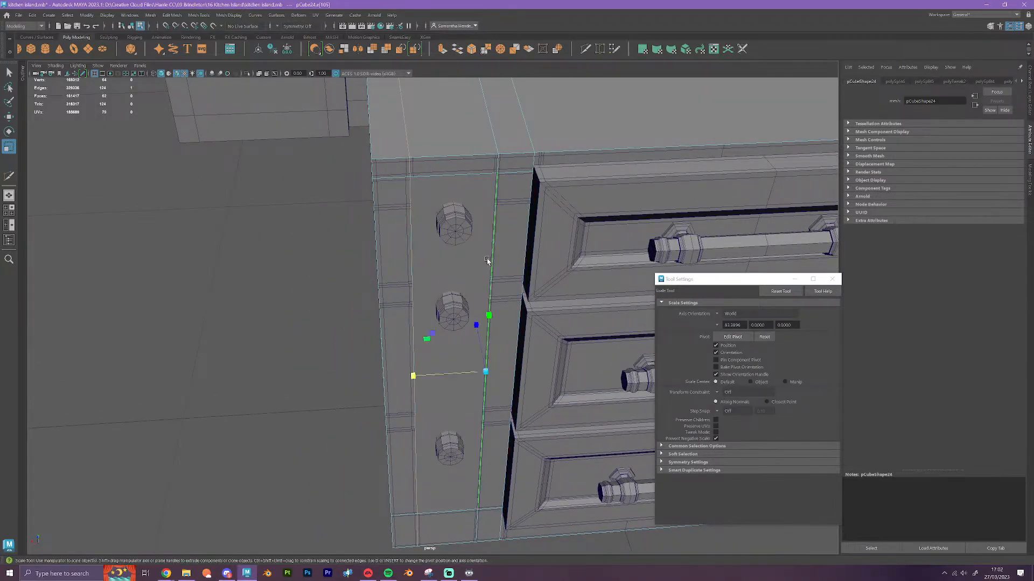
pyautogui.press('w')
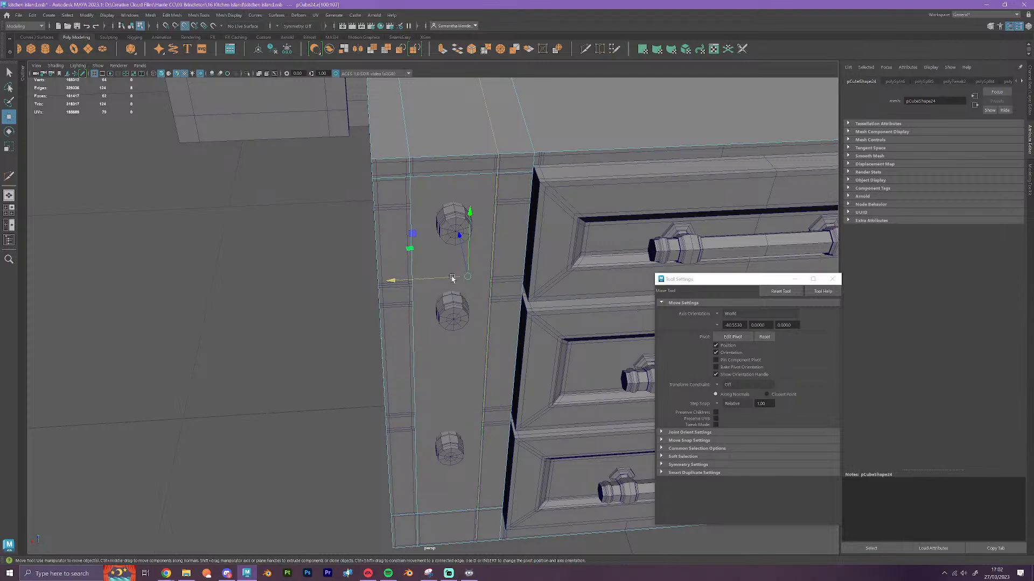
pyautogui.moveTo(450, 278); pyautogui.dragTo(489, 303)
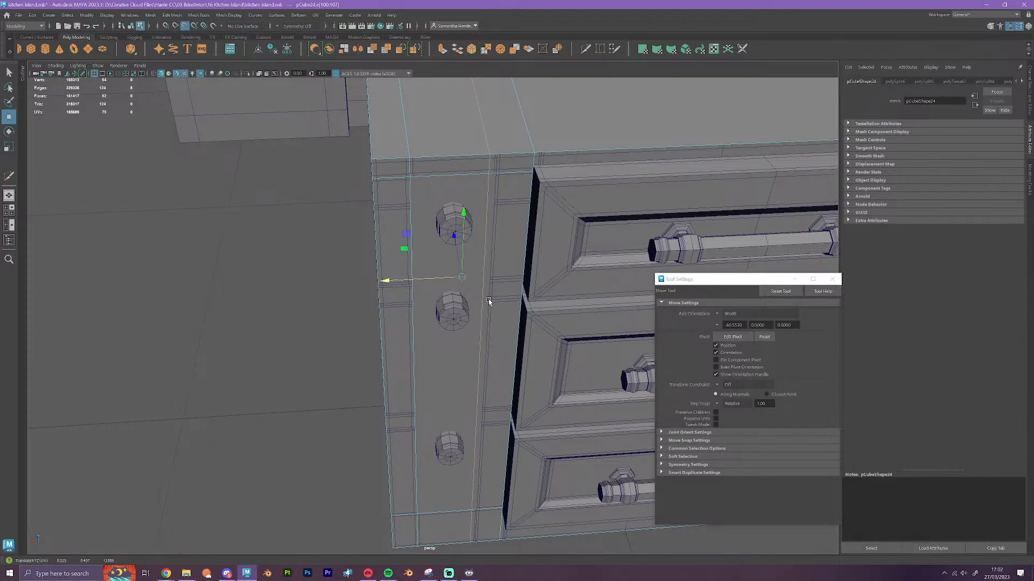
pyautogui.press('r')
pyautogui.moveTo(398, 282); pyautogui.dragTo(134, 297)
pyautogui.scroll(-1, 408, 322)
pyautogui.scroll(-3, 409, 322)
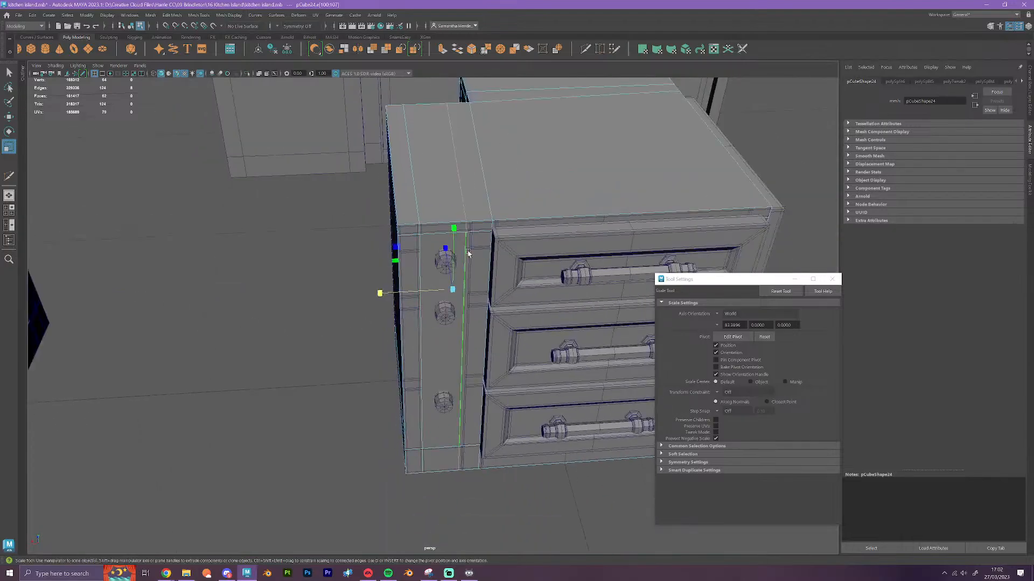
pyautogui.moveTo(380, 294); pyautogui.dragTo(533, 296)
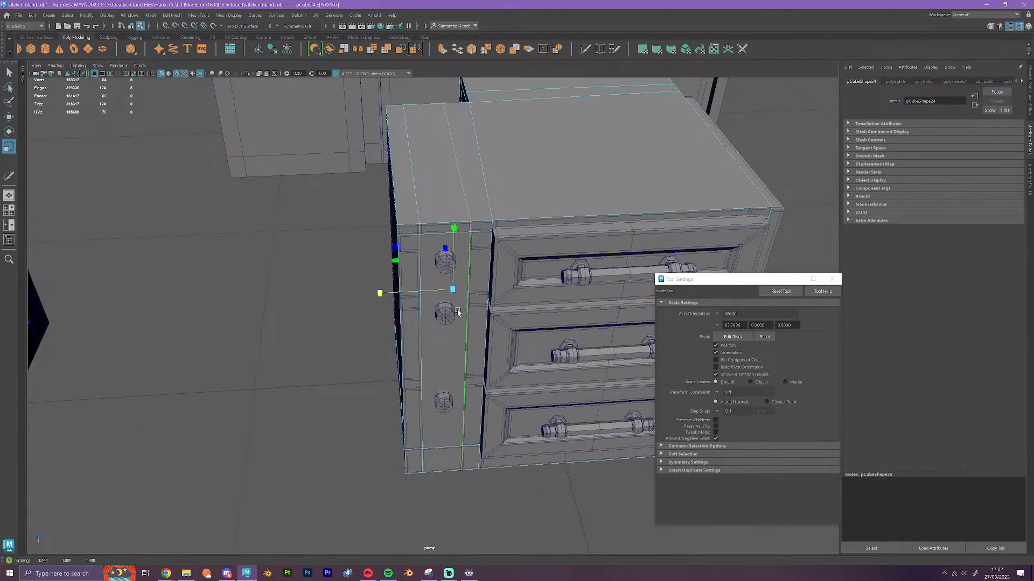
pyautogui.scroll(5, 422, 330)
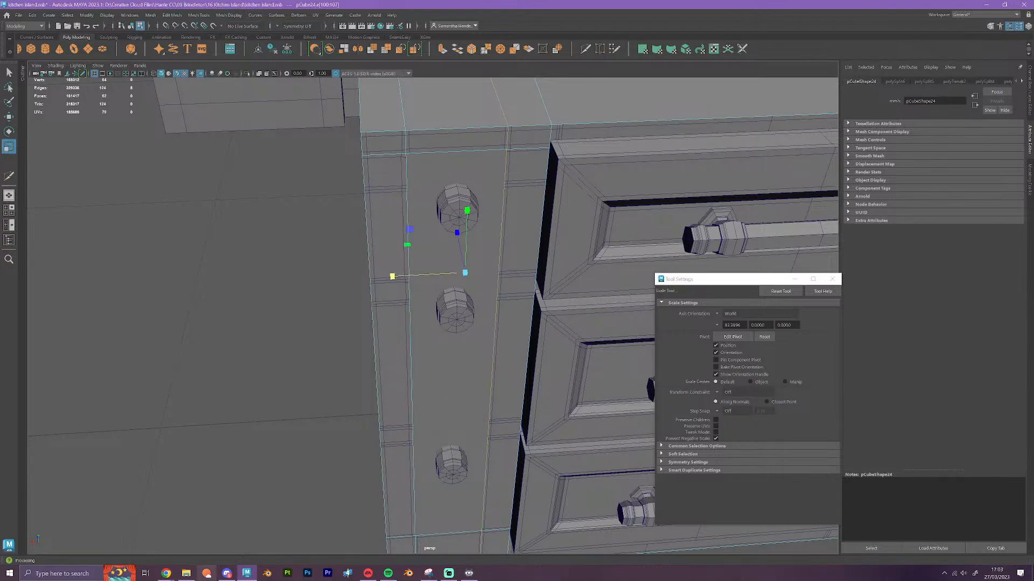
pyautogui.scroll(-2, 442, 375)
# Extrude the block's tall face behind the three knobs and set the Move tool's step snap to Off
pyautogui.keyDown('alt'); pyautogui.moveTo(461, 415); pyautogui.dragTo(458, 355); pyautogui.keyUp('alt')
pyautogui.click(461, 333)
pyautogui.press('w')
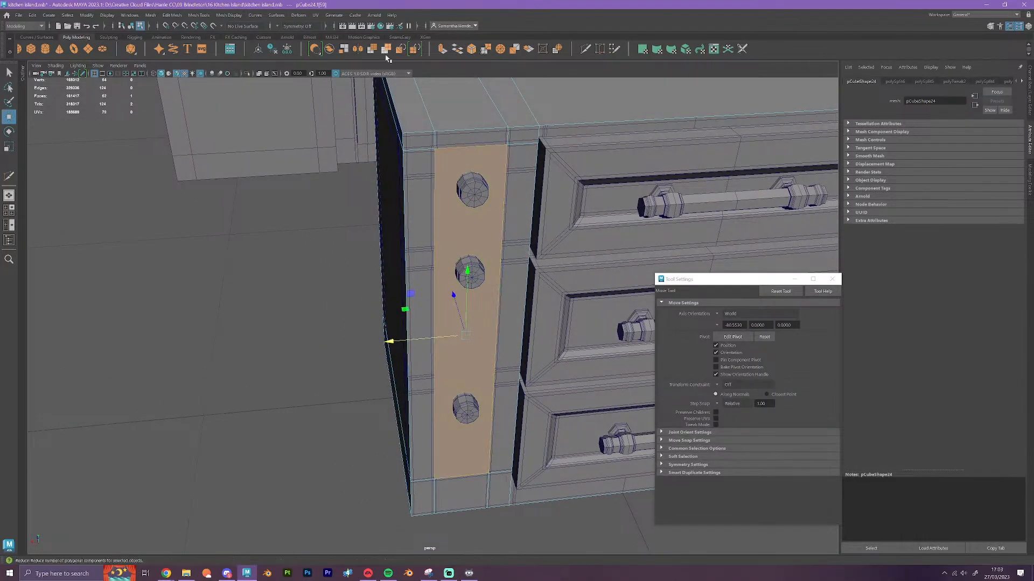
pyautogui.click(443, 49)
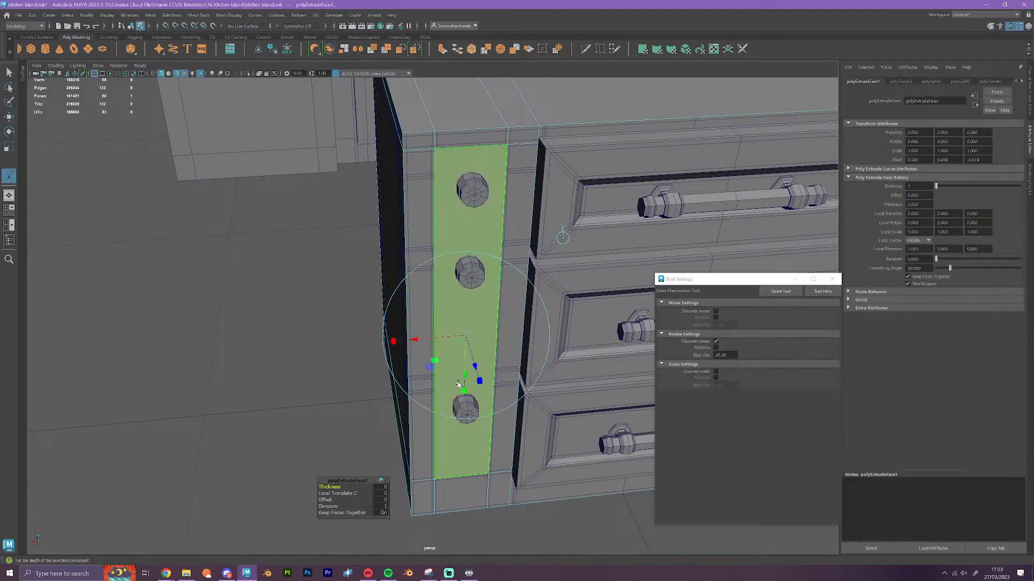
pyautogui.press('w')
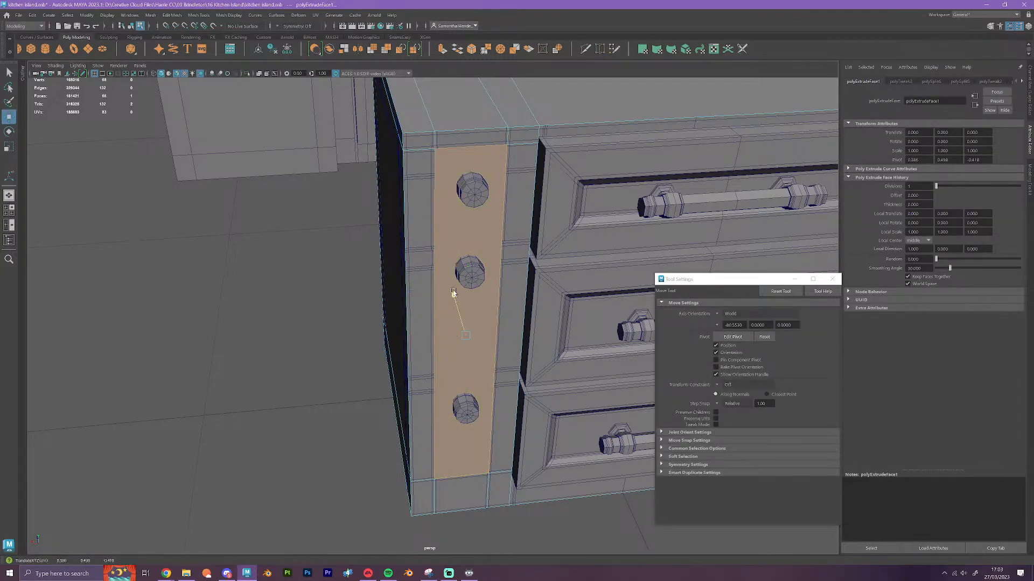
pyautogui.click(733, 405)
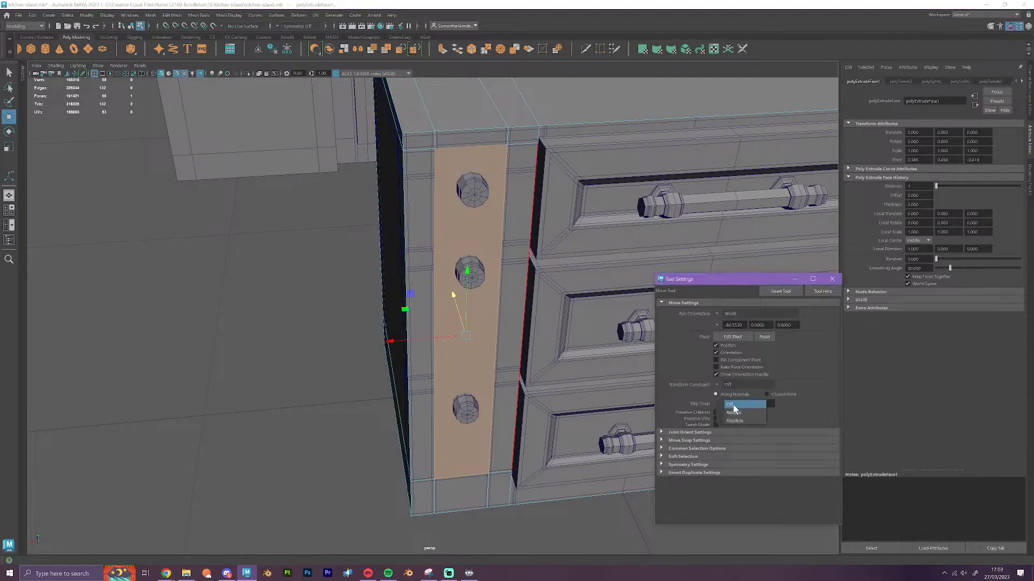
pyautogui.click(734, 407)
# Push the extruded face inward along Z and snap it to the back of the original cabinet's recesses
pyautogui.moveTo(455, 299); pyautogui.dragTo(443, 251)
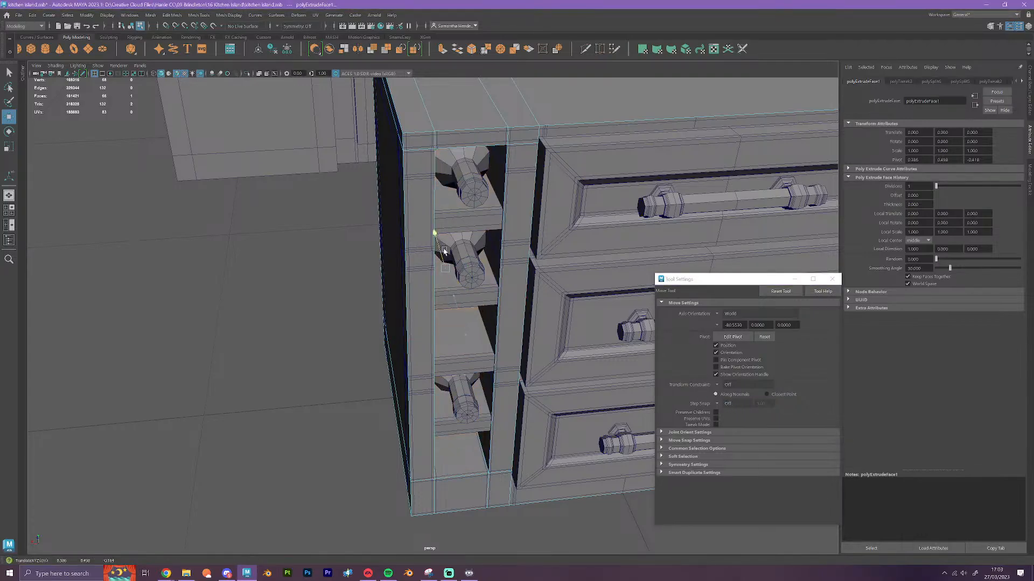
pyautogui.keyDown('alt'); pyautogui.moveTo(487, 354); pyautogui.dragTo(466, 311); pyautogui.keyUp('alt')
pyautogui.keyDown('alt'); pyautogui.moveTo(467, 311); pyautogui.dragTo(465, 389, button='middle'); pyautogui.keyUp('alt')
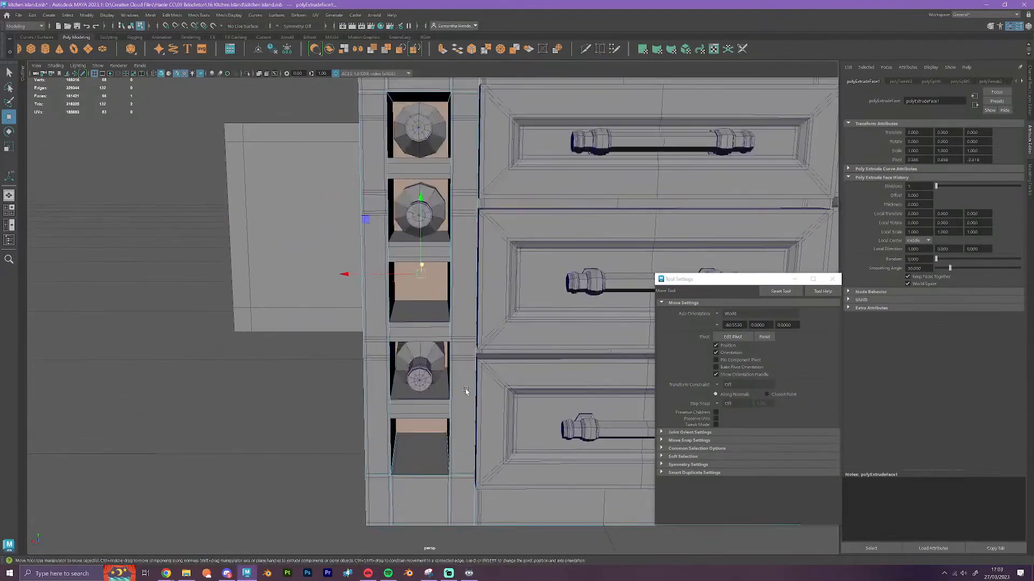
pyautogui.keyDown('alt'); pyautogui.moveTo(465, 389); pyautogui.dragTo(471, 369); pyautogui.keyUp('alt')
pyautogui.scroll(3, 469, 368)
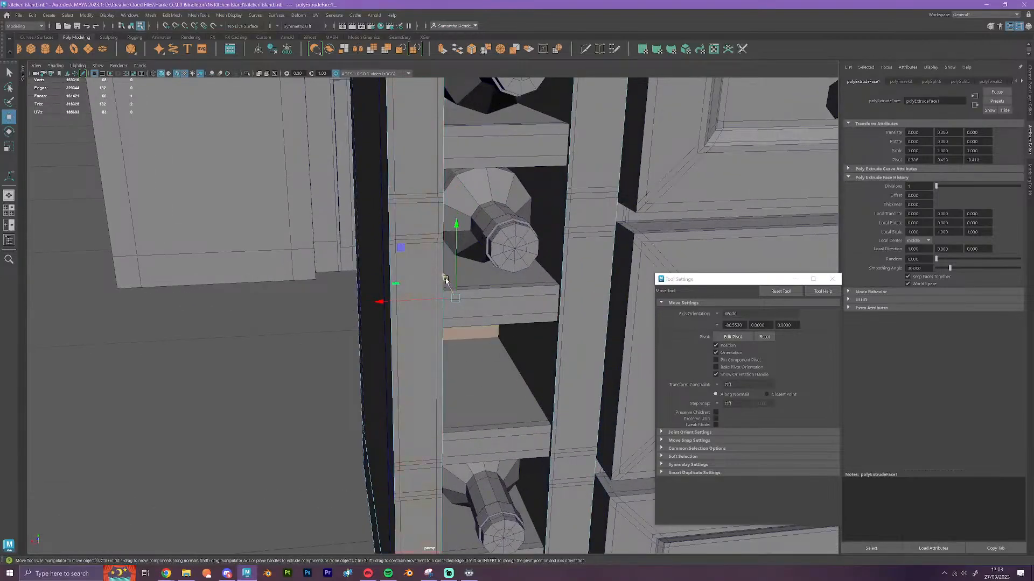
pyautogui.moveTo(445, 279); pyautogui.dragTo(473, 315)
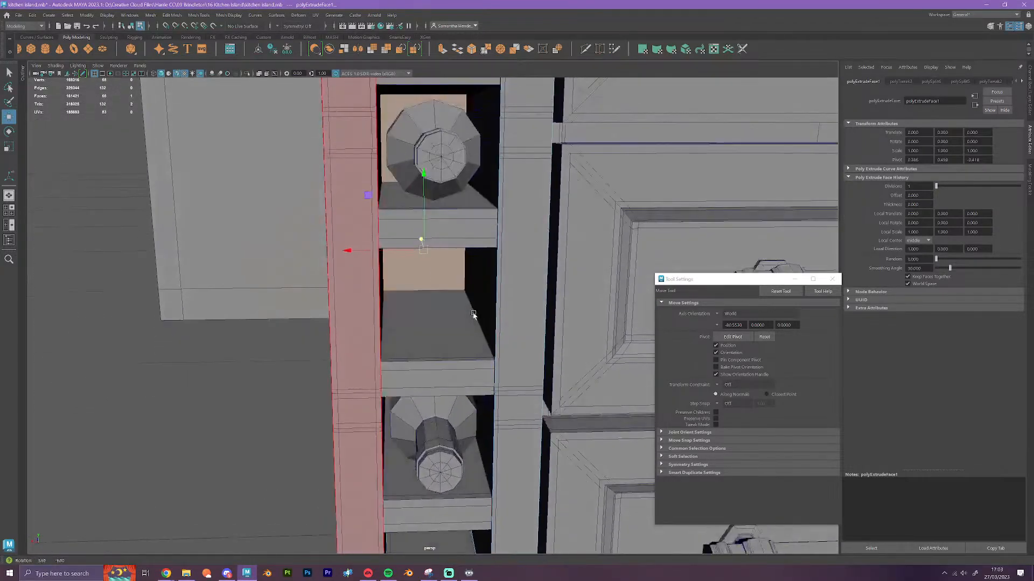
pyautogui.moveTo(421, 239); pyautogui.dragTo(385, 286)
pyautogui.press('v')
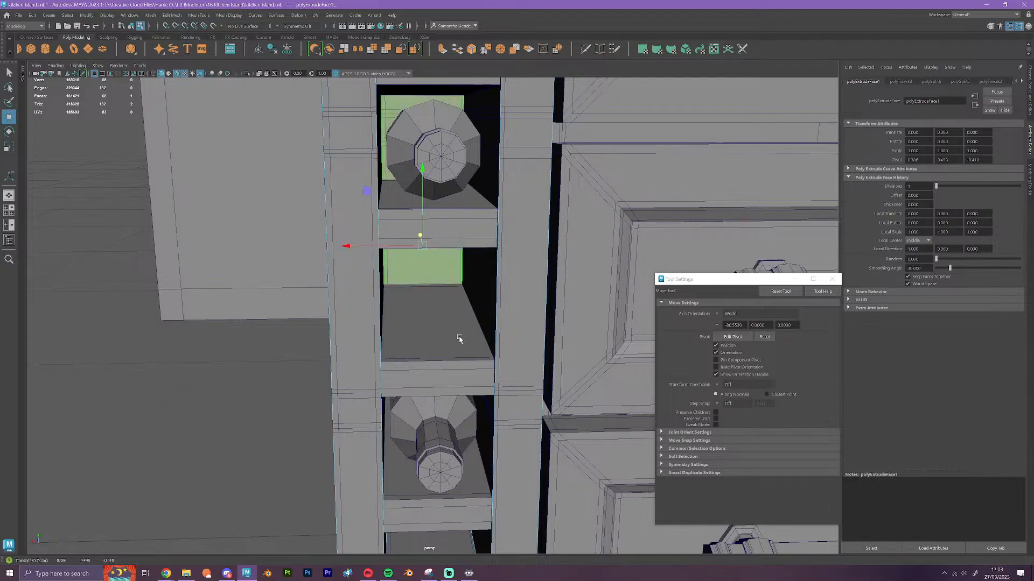
# Extrude the tall knob panel face on the other drawer side and push it inward along X
pyautogui.scroll(-8, 459, 341)
pyautogui.keyDown('alt'); pyautogui.moveTo(455, 344); pyautogui.dragTo(620, 379); pyautogui.keyUp('alt')
pyautogui.scroll(5, 596, 353)
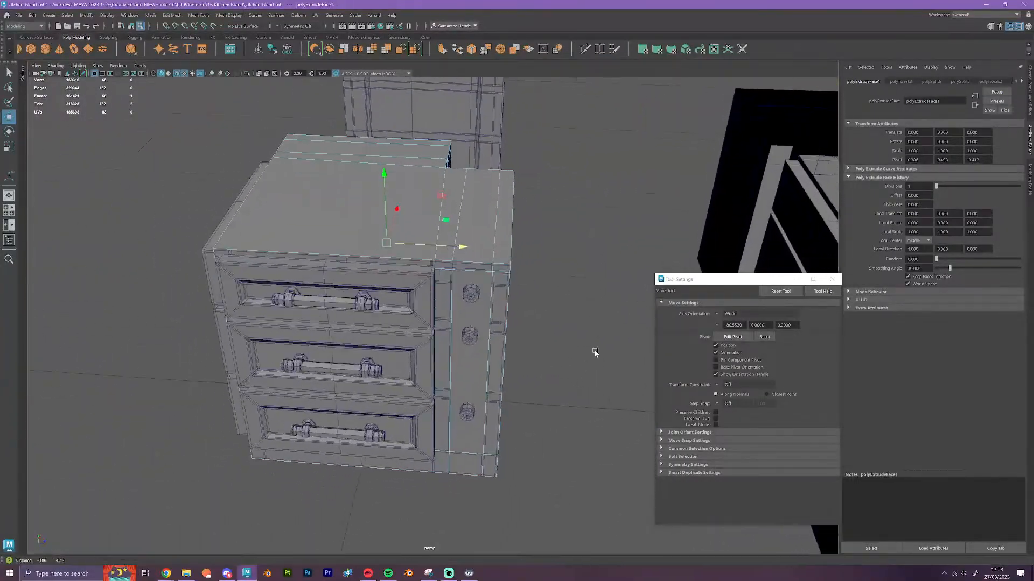
pyautogui.click(544, 273)
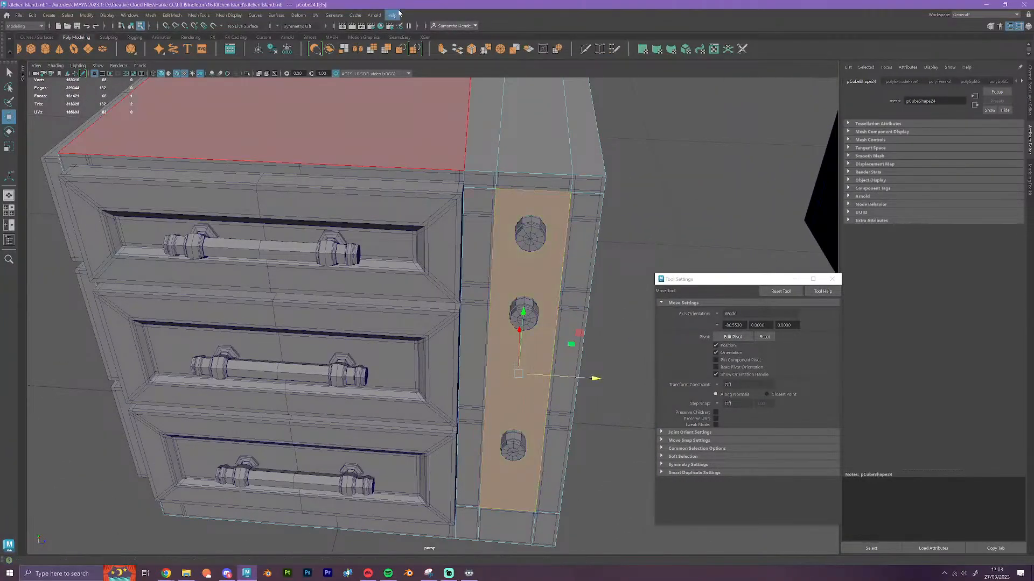
pyautogui.click(442, 49)
pyautogui.press('w')
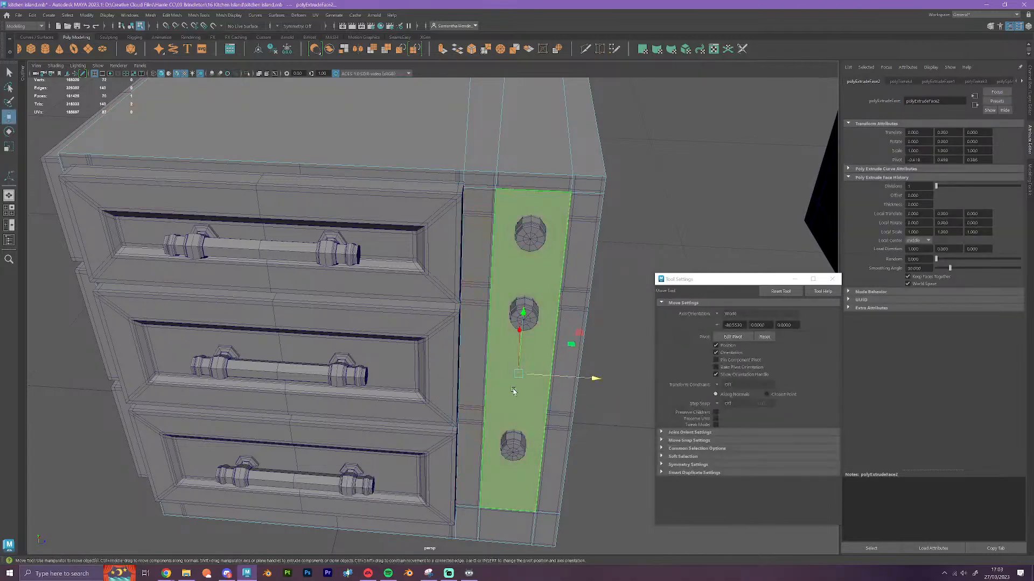
pyautogui.moveTo(520, 338); pyautogui.dragTo(520, 268)
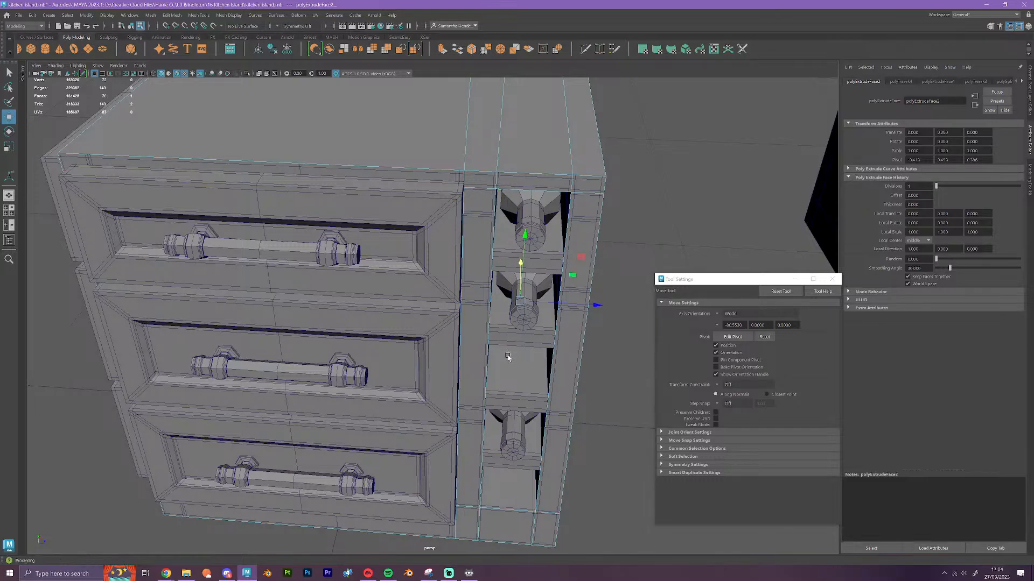
# Adjust the second extruded face's depth along X and snap it to the back of the original recesses
pyautogui.keyDown('alt'); pyautogui.moveTo(507, 380); pyautogui.dragTo(510, 365); pyautogui.keyUp('alt')
pyautogui.keyDown('alt'); pyautogui.moveTo(509, 365); pyautogui.dragTo(442, 408, button='middle'); pyautogui.keyUp('alt')
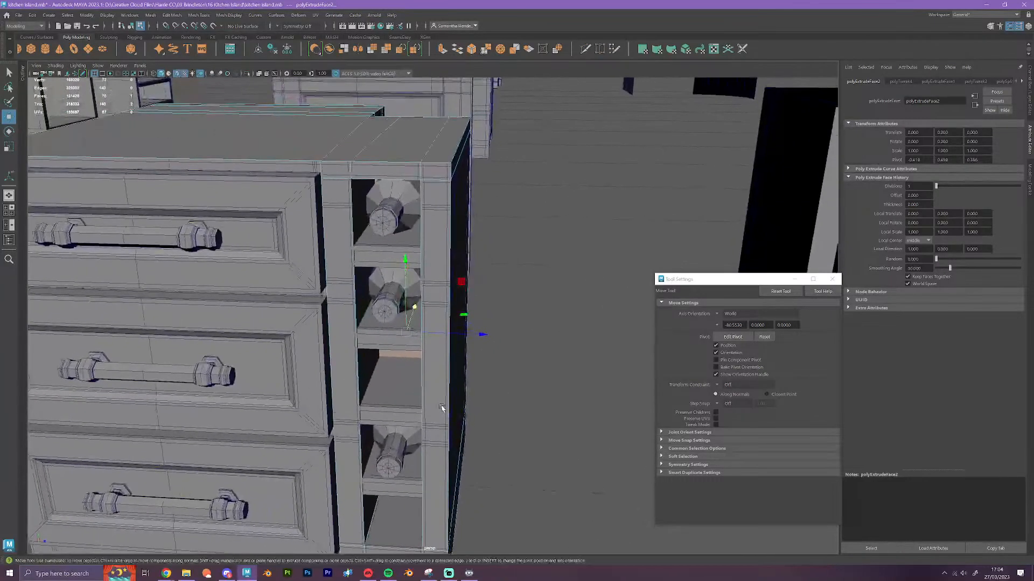
pyautogui.scroll(5, 442, 408)
pyautogui.moveTo(399, 317); pyautogui.dragTo(405, 311)
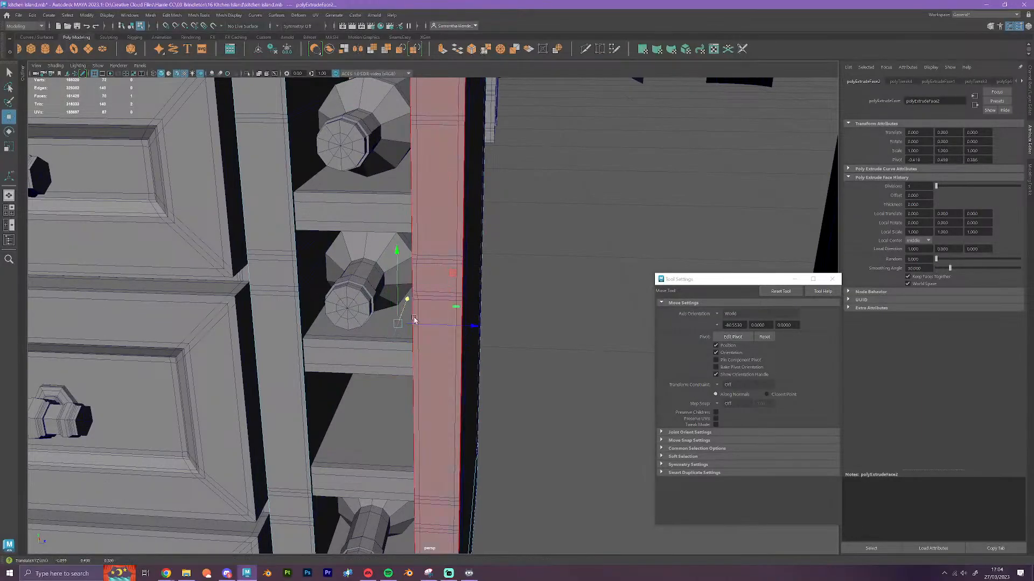
pyautogui.press('f')
pyautogui.keyDown('alt'); pyautogui.moveTo(431, 356); pyautogui.dragTo(435, 382); pyautogui.keyUp('alt')
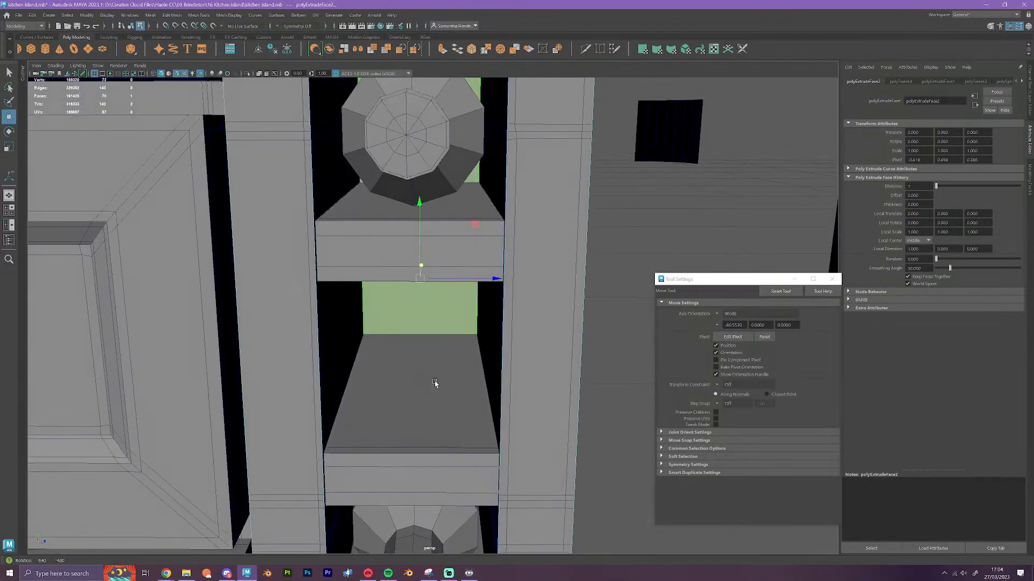
pyautogui.moveTo(422, 266); pyautogui.dragTo(426, 253)
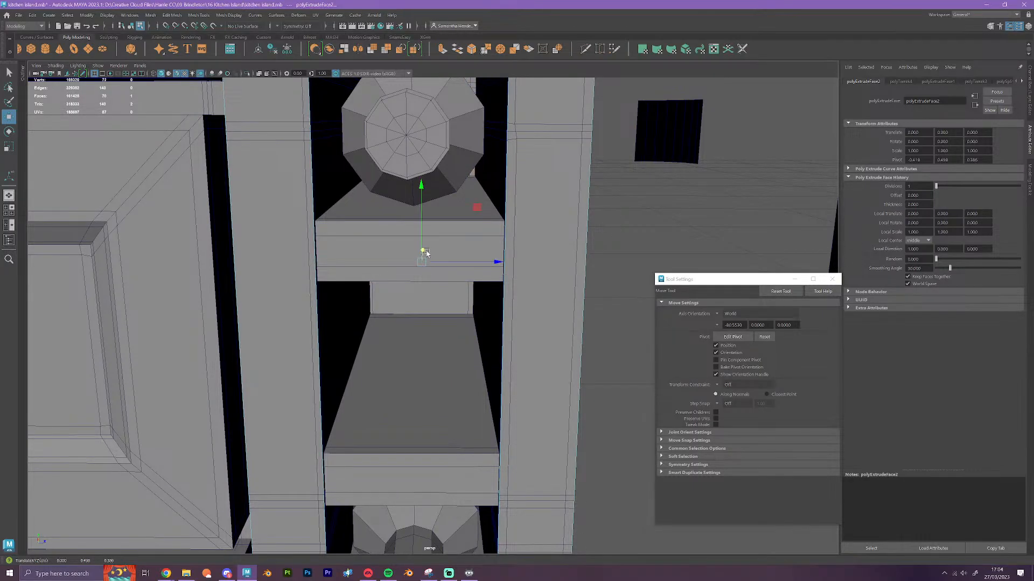
pyautogui.press('v')
pyautogui.moveTo(425, 253); pyautogui.dragTo(471, 316)
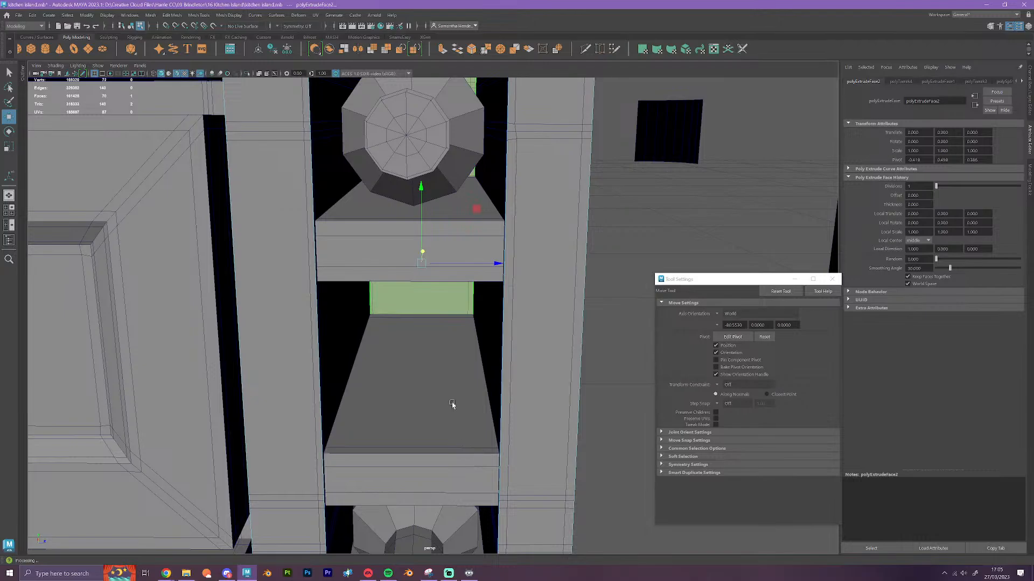
# Insert two Multi-Cut edge loops at the block's front corner between the drawer stacks, one on each side of the corner edge
pyautogui.scroll(-5, 538, 431)
pyautogui.keyDown('alt'); pyautogui.moveTo(538, 432); pyautogui.dragTo(537, 472); pyautogui.keyUp('alt')
pyautogui.keyDown('alt'); pyautogui.moveTo(538, 471); pyautogui.dragTo(576, 370, button='middle'); pyautogui.keyUp('alt')
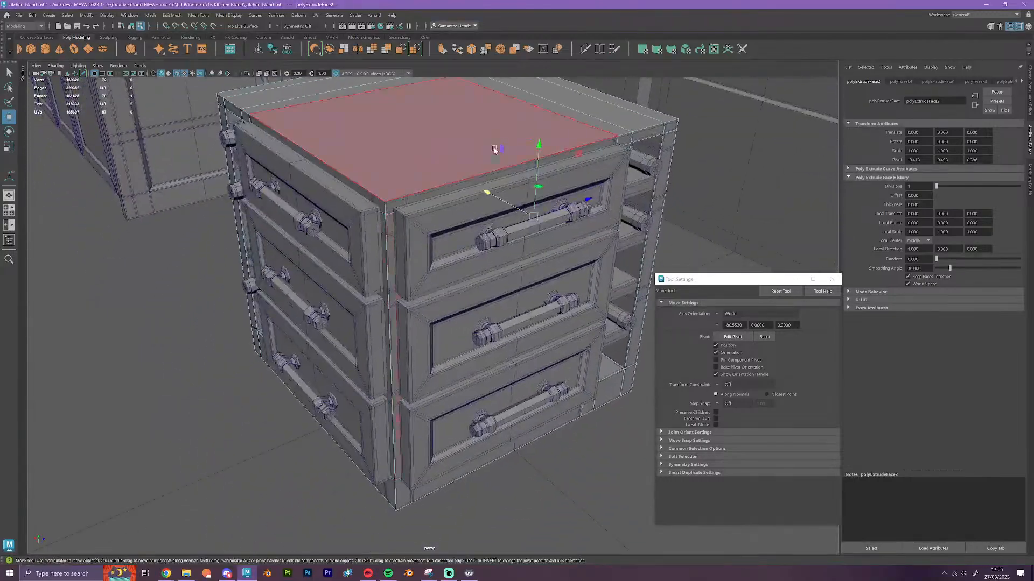
pyautogui.click(585, 49)
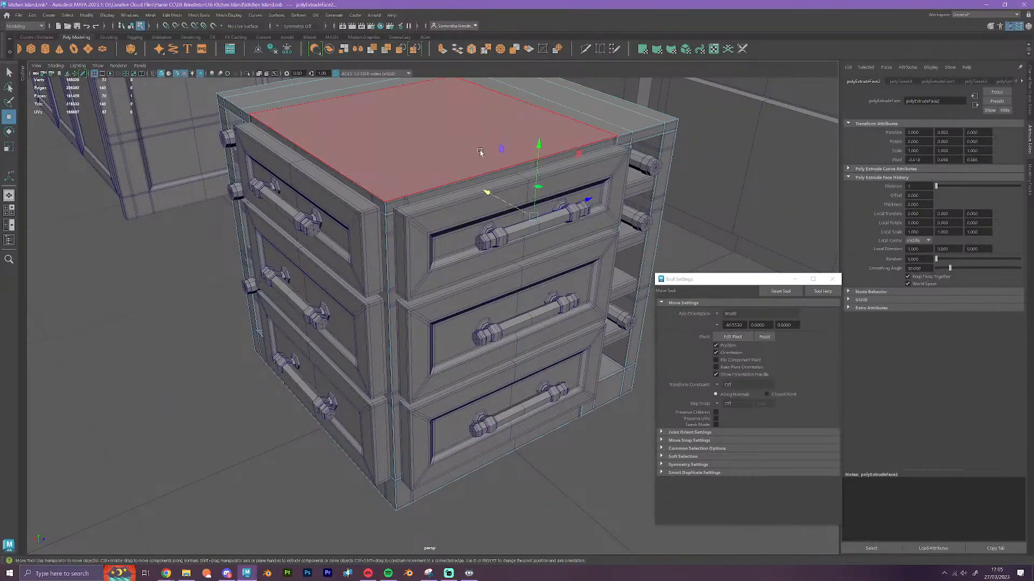
pyautogui.keyDown('ctrl'); pyautogui.click(394, 198); pyautogui.keyUp('ctrl')
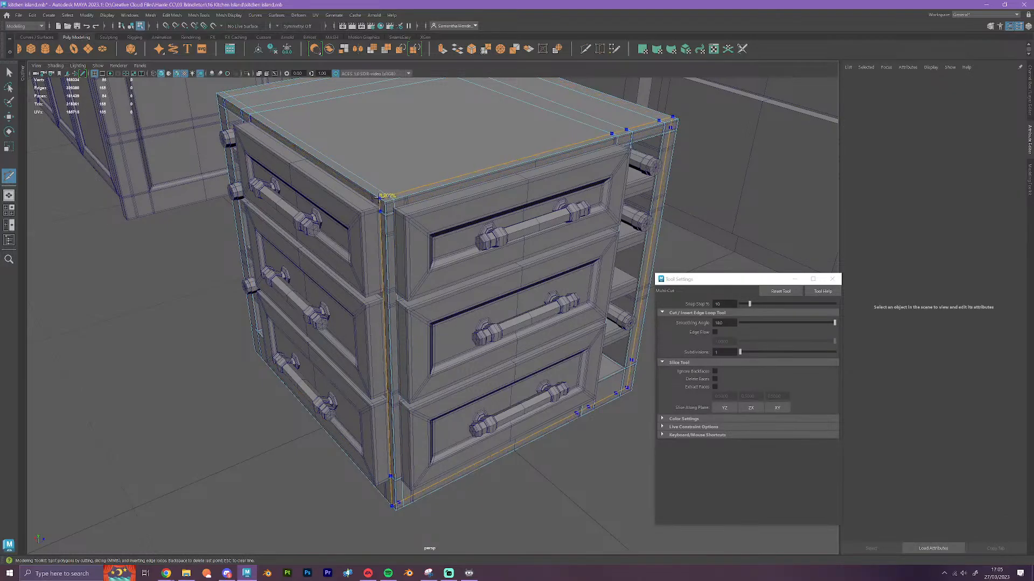
pyautogui.keyDown('ctrl'); pyautogui.click(380, 198); pyautogui.keyUp('ctrl')
# Insert a Multi-Cut edge loop around the block's base just below the bottom drawers
pyautogui.keyDown('alt'); pyautogui.moveTo(396, 428); pyautogui.dragTo(507, 420); pyautogui.keyUp('alt')
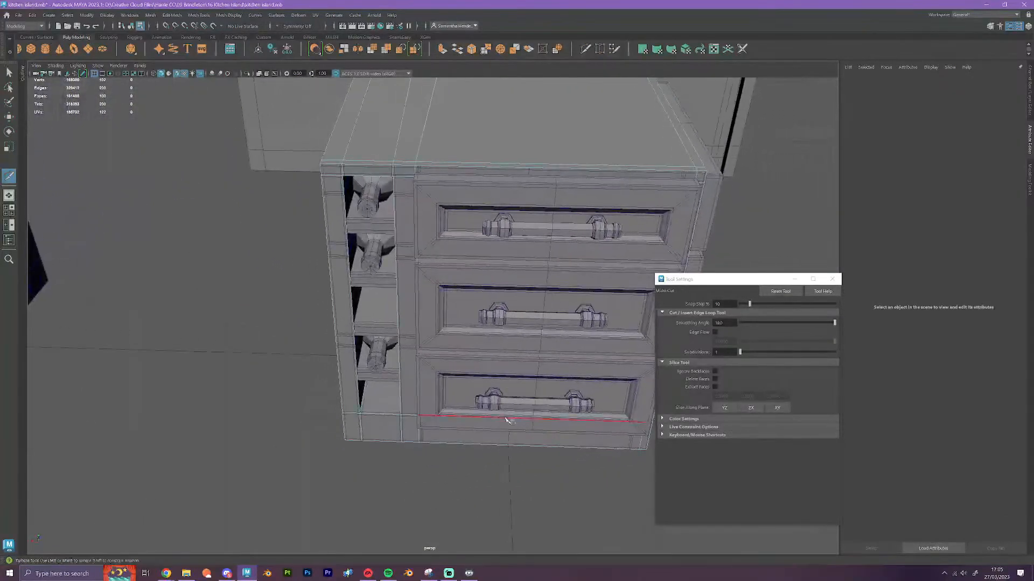
pyautogui.keyDown('alt'); pyautogui.moveTo(549, 217); pyautogui.dragTo(385, 294); pyautogui.keyUp('alt')
pyautogui.press('w')
pyautogui.scroll(2, 382, 256)
pyautogui.scroll(3, 463, 312)
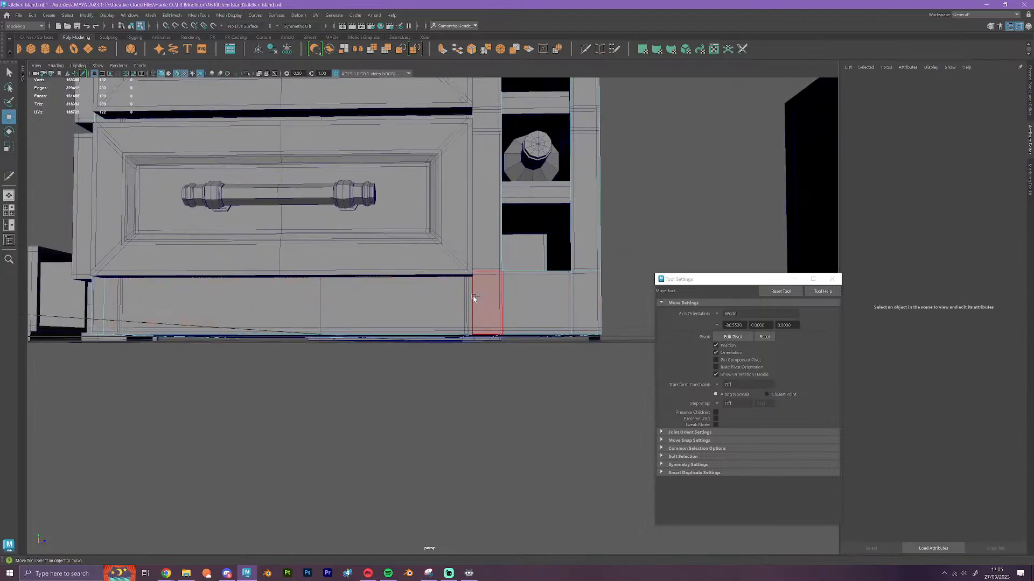
pyautogui.hotkey('ctrl', 'shift', 'x')
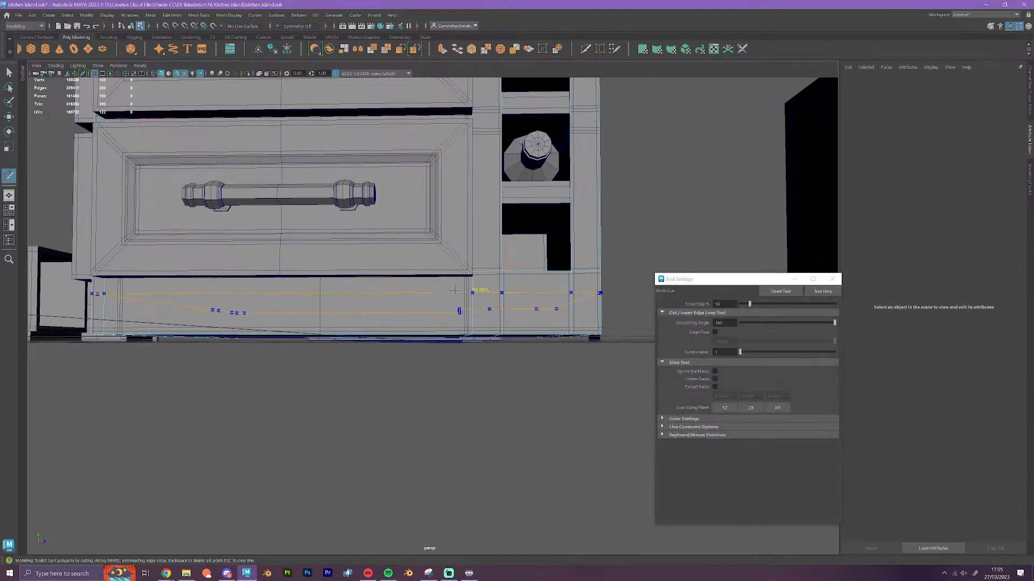
pyautogui.keyDown('ctrl'); pyautogui.click(472, 283); pyautogui.keyUp('ctrl')
# Select the whole new base edge loop and snap it vertically to the lower corner of the bottom drawer
pyautogui.keyDown('alt'); pyautogui.moveTo(506, 381); pyautogui.dragTo(498, 383); pyautogui.keyUp('alt')
pyautogui.press('w')
pyautogui.scroll(3, 458, 364)
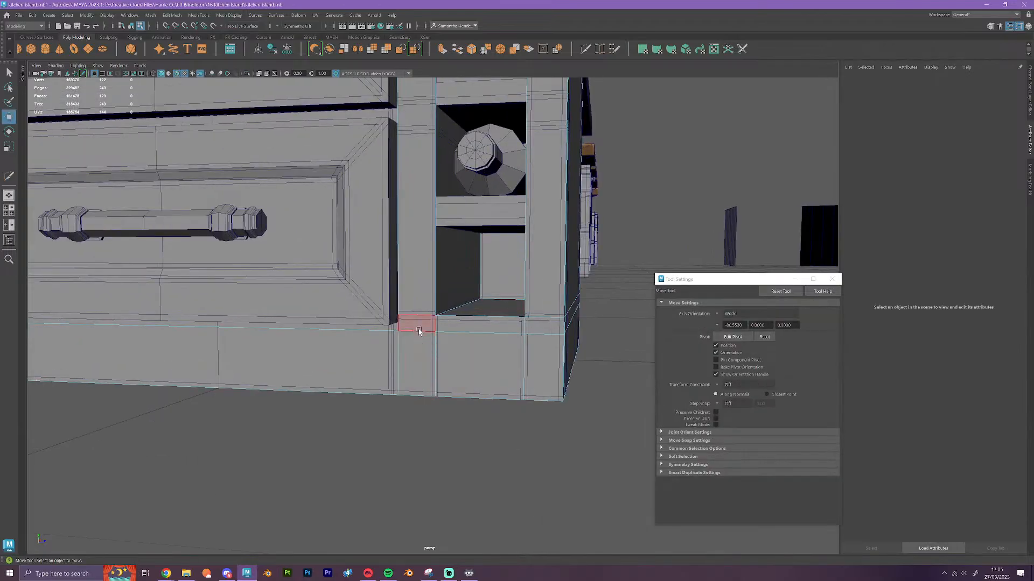
pyautogui.moveTo(418, 330); pyautogui.dragTo(431, 311, button='right')
pyautogui.click(432, 336)
pyautogui.scroll(3, 413, 364)
pyautogui.doubleClick(404, 349)
pyautogui.keyDown('alt'); pyautogui.moveTo(406, 362); pyautogui.dragTo(403, 315); pyautogui.keyUp('alt')
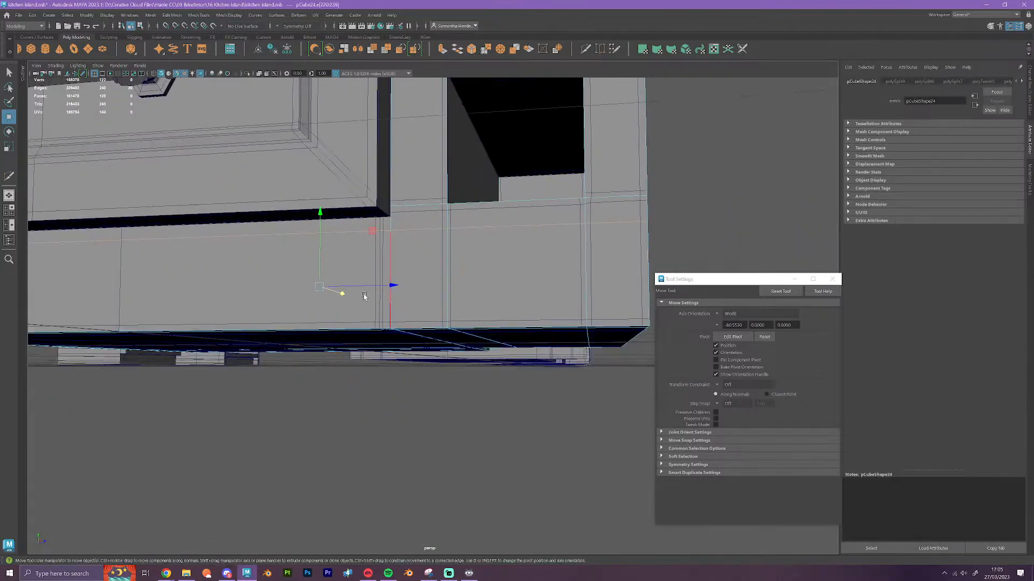
pyautogui.moveTo(322, 211); pyautogui.dragTo(392, 220)
# Snap the block's upper edge loop along Y to the top corner of the top drawer
pyautogui.scroll(-4, 482, 268)
pyautogui.keyDown('alt'); pyautogui.moveTo(532, 272); pyautogui.dragTo(496, 342); pyautogui.keyUp('alt')
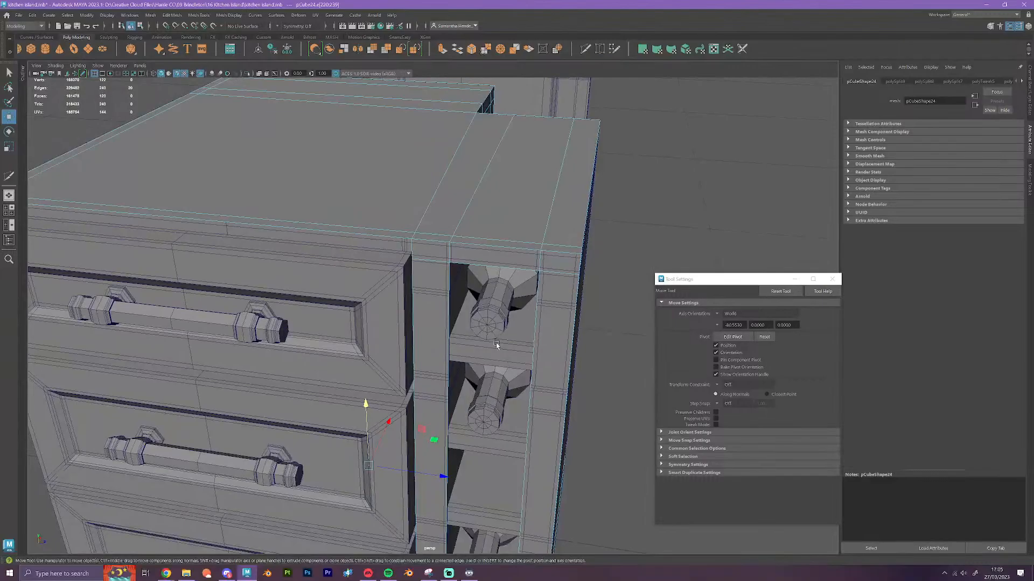
pyautogui.click(432, 264)
pyautogui.keyDown('alt'); pyautogui.moveTo(432, 264); pyautogui.dragTo(473, 323); pyautogui.keyUp('alt')
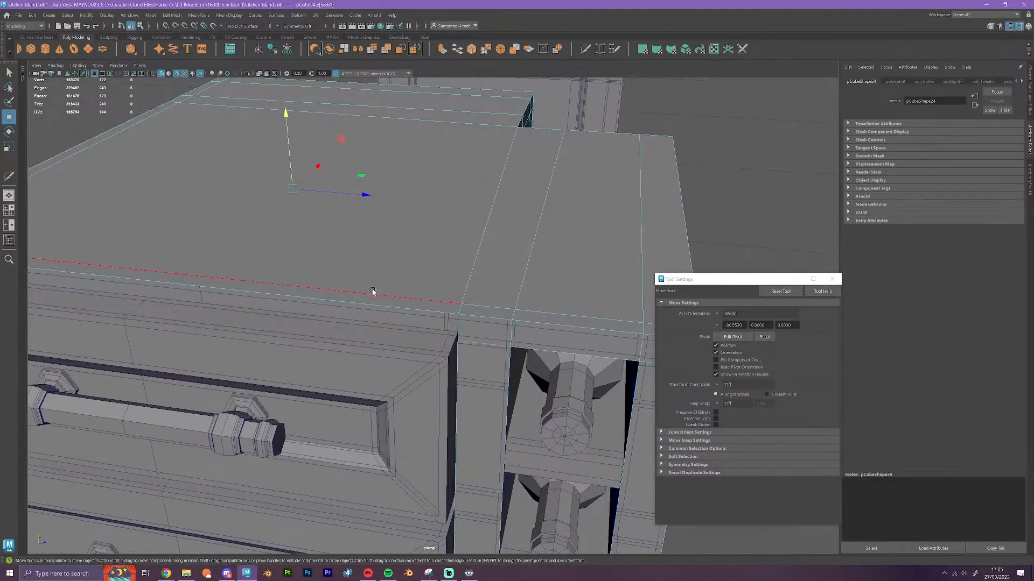
pyautogui.press('v')
pyautogui.moveTo(285, 111); pyautogui.dragTo(457, 341)
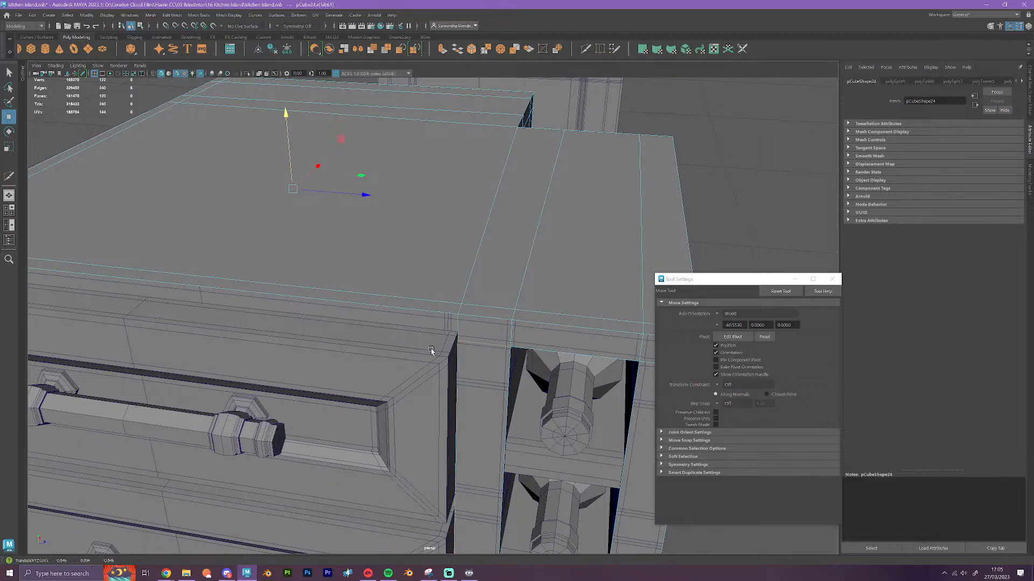
# Reselect the upper edge loop and vertex-snap its height to the top drawers' upper corner at the block's front edge
pyautogui.moveTo(431, 350); pyautogui.dragTo(501, 296, button='right')
pyautogui.click(511, 278)
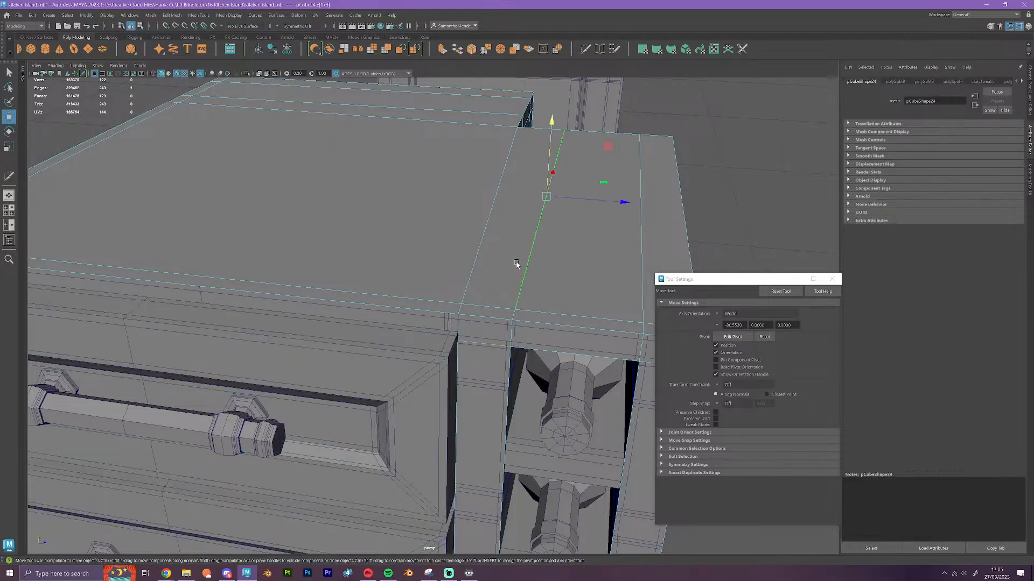
pyautogui.click(491, 342)
pyautogui.doubleClick(469, 343)
pyautogui.keyDown('alt'); pyautogui.moveTo(481, 345); pyautogui.dragTo(522, 330); pyautogui.keyUp('alt')
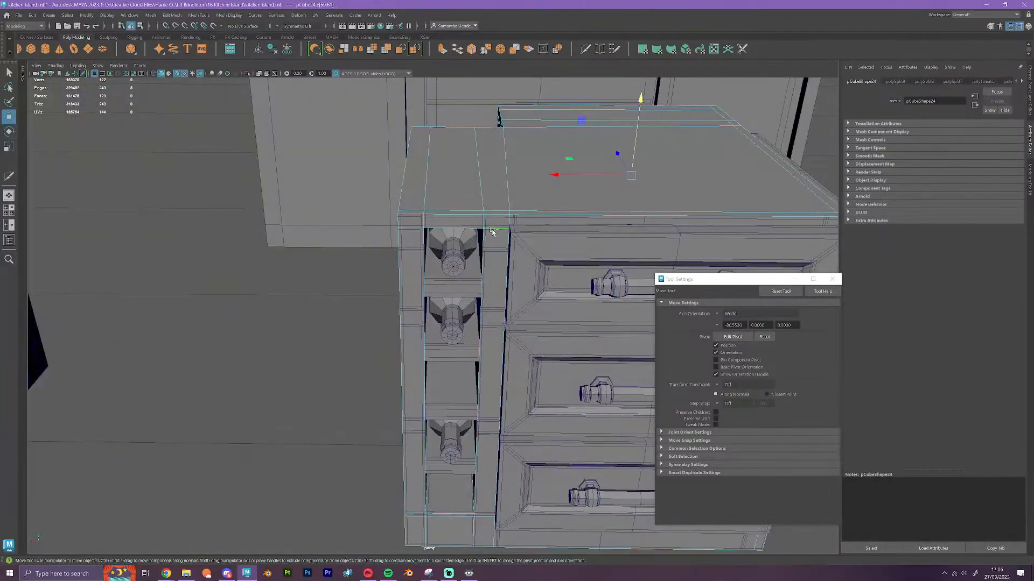
pyautogui.keyDown('ctrl'); pyautogui.moveTo(491, 233); pyautogui.dragTo(510, 298); pyautogui.keyUp('ctrl')
pyautogui.keyDown('alt'); pyautogui.moveTo(501, 353); pyautogui.dragTo(454, 299); pyautogui.keyUp('alt')
pyautogui.press('v')
pyautogui.moveTo(482, 164); pyautogui.dragTo(376, 338)
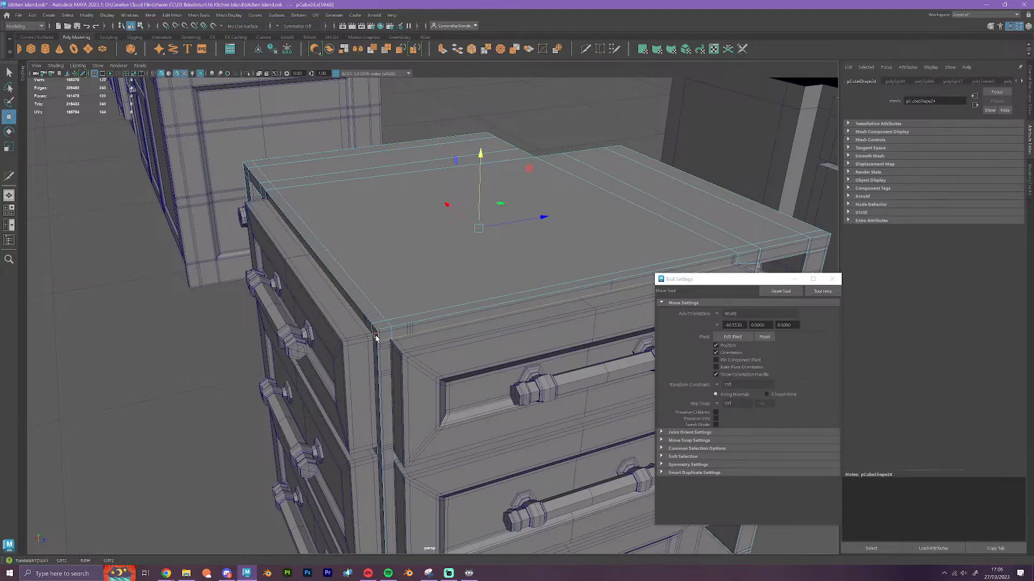
# Delete the redundant edge loop below the bottom drawer and snap the remaining loop vertically to the drawer's lower corner
pyautogui.keyDown('alt'); pyautogui.moveTo(538, 361); pyautogui.dragTo(566, 351); pyautogui.keyUp('alt')
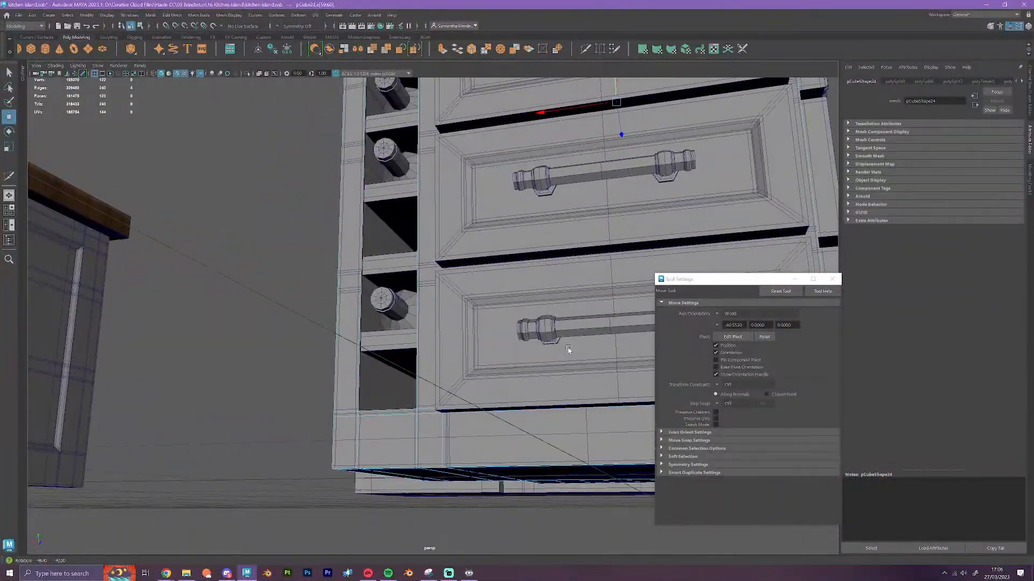
pyautogui.doubleClick(428, 415)
pyautogui.hotkey('ctrl', 'Delete')
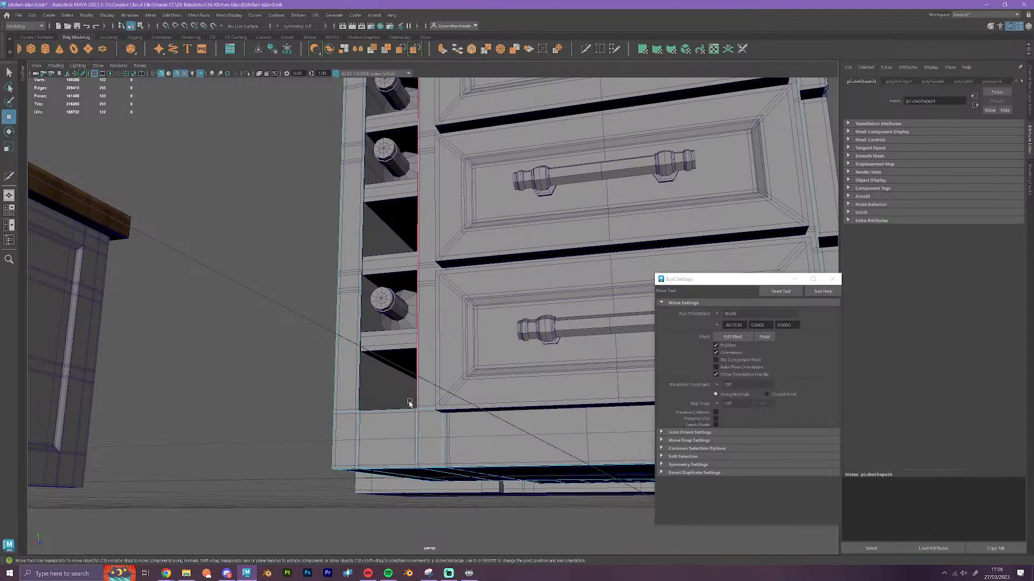
pyautogui.doubleClick(427, 412)
pyautogui.keyDown('alt'); pyautogui.moveTo(428, 412); pyautogui.dragTo(443, 474); pyautogui.keyUp('alt')
pyautogui.keyDown('ctrl'); pyautogui.click(449, 419); pyautogui.keyUp('ctrl')
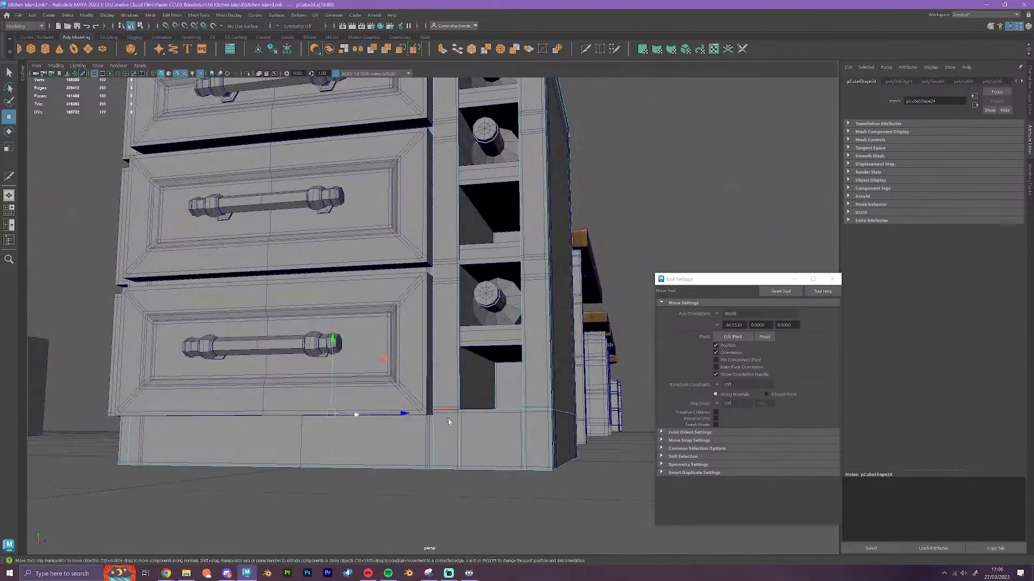
pyautogui.keyDown('alt'); pyautogui.moveTo(448, 419); pyautogui.dragTo(450, 434); pyautogui.keyUp('alt')
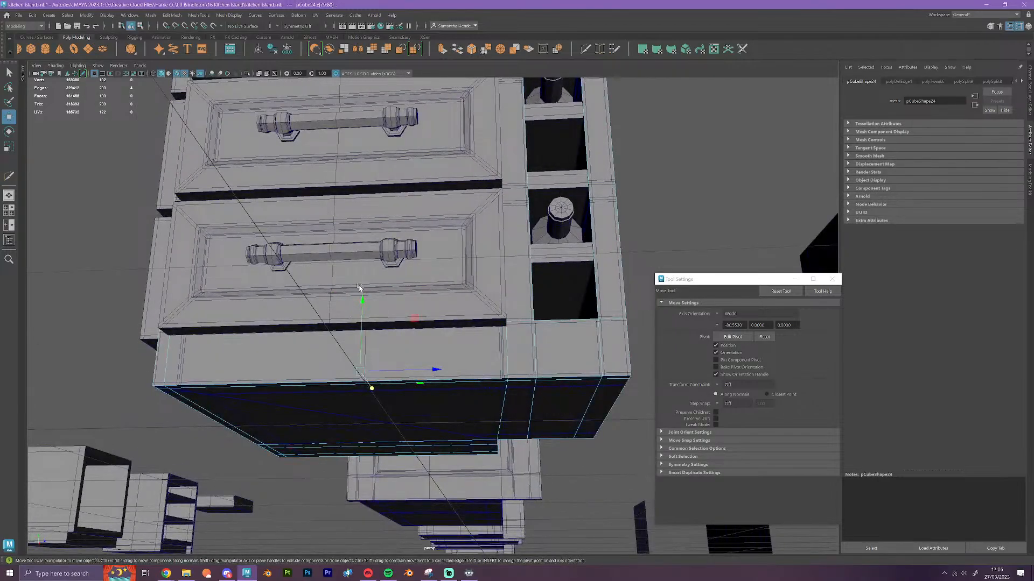
pyautogui.press('v')
pyautogui.moveTo(362, 301); pyautogui.dragTo(503, 326)
# Insert four Multi-Cut edge loops around the block, two at each horizontal gap between the drawers
pyautogui.keyDown('alt'); pyautogui.moveTo(531, 362); pyautogui.dragTo(520, 458); pyautogui.keyUp('alt')
pyautogui.scroll(3, 538, 415)
pyautogui.keyDown('alt'); pyautogui.moveTo(550, 375); pyautogui.dragTo(492, 372); pyautogui.keyUp('alt')
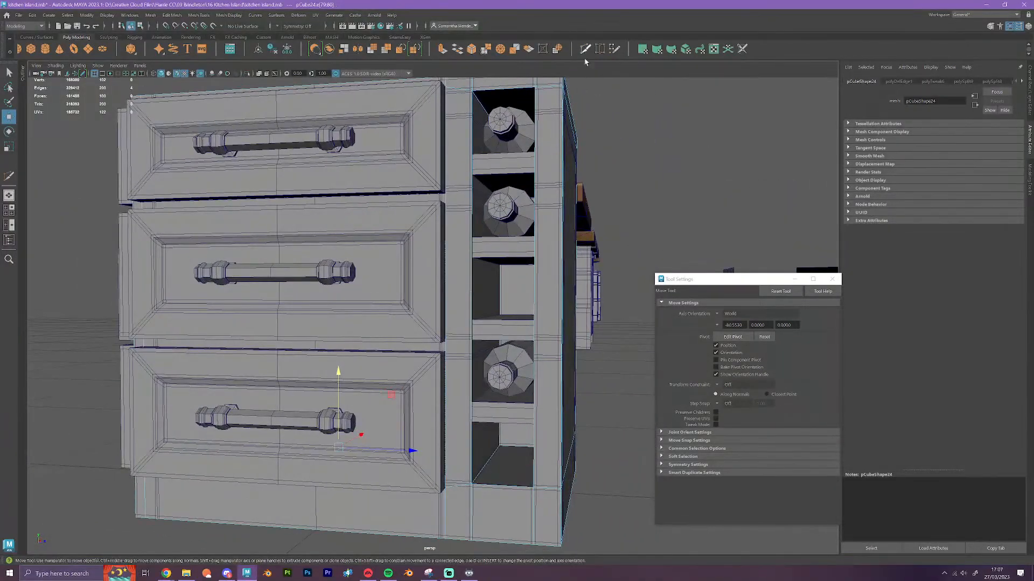
pyautogui.click(584, 51)
pyautogui.keyDown('ctrl'); pyautogui.click(445, 195); pyautogui.keyUp('ctrl')
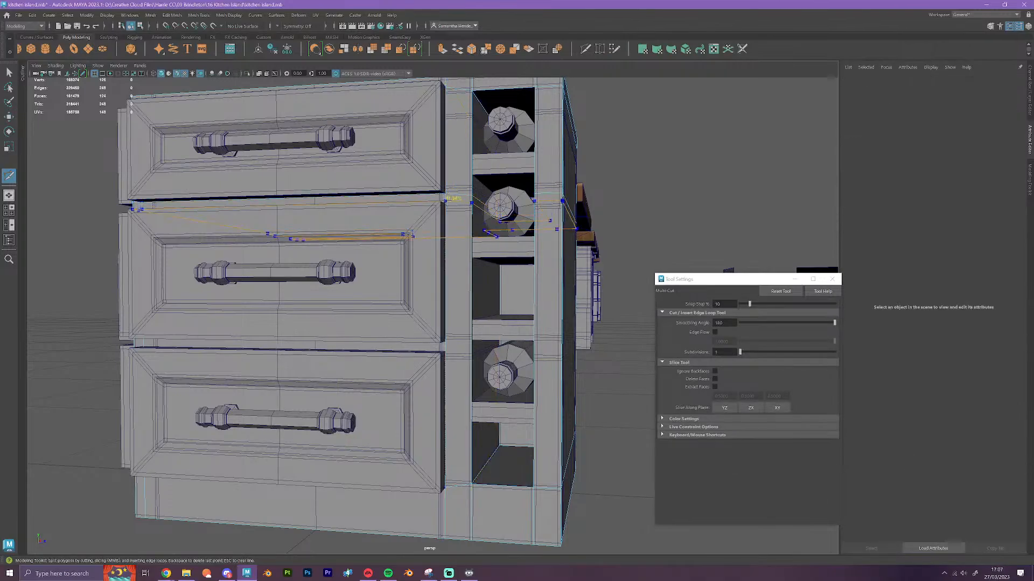
pyautogui.keyDown('ctrl'); pyautogui.click(446, 343); pyautogui.keyUp('ctrl')
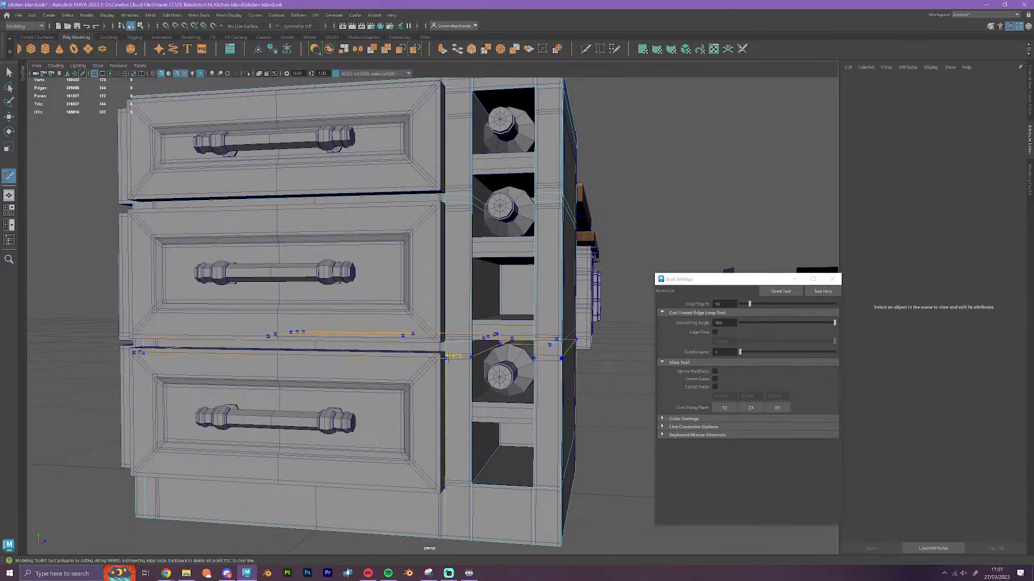
pyautogui.keyDown('ctrl'); pyautogui.click(446, 351); pyautogui.keyUp('ctrl')
pyautogui.keyDown('alt'); pyautogui.moveTo(457, 358); pyautogui.dragTo(466, 411); pyautogui.keyUp('alt')
pyautogui.keyDown('alt'); pyautogui.moveTo(467, 411); pyautogui.dragTo(506, 297, button='middle'); pyautogui.keyUp('alt')
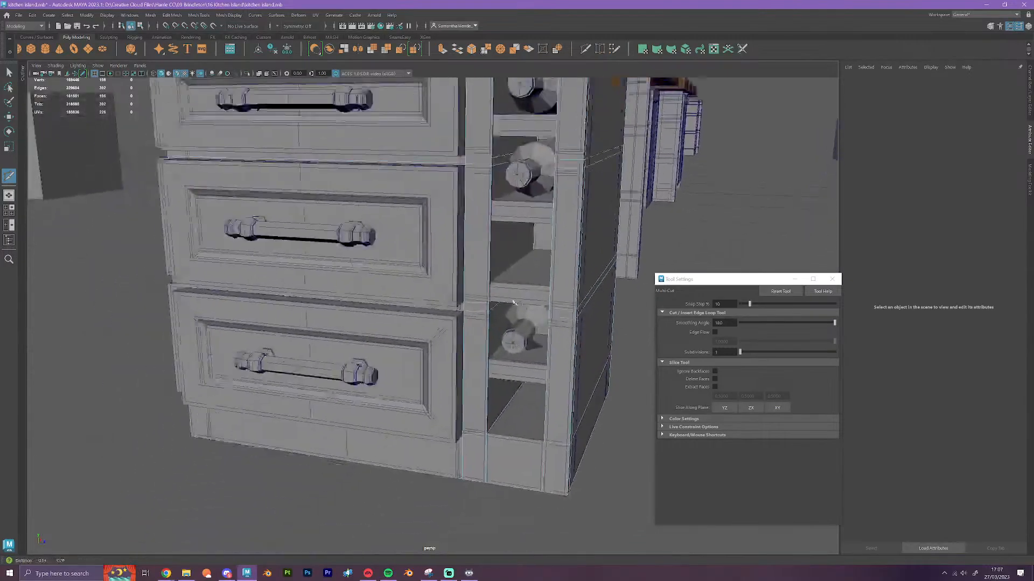
pyautogui.keyDown('alt'); pyautogui.moveTo(506, 297); pyautogui.dragTo(528, 296, button='right'); pyautogui.keyUp('alt')
# Flatten the lower edge loop at the lower drawer gap and snap it vertically to the bottom drawer's top corner
pyautogui.press('w')
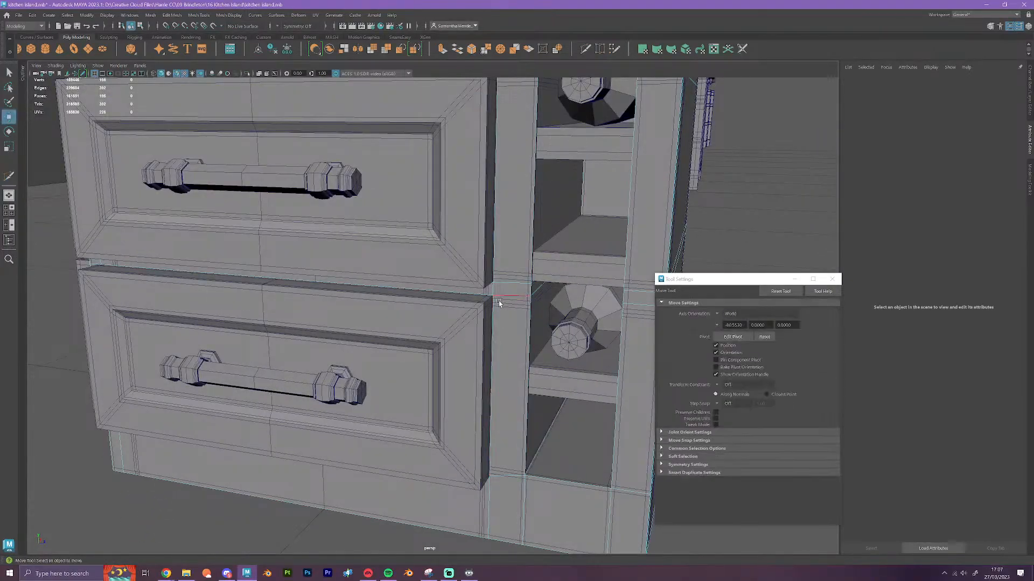
pyautogui.doubleClick(505, 297)
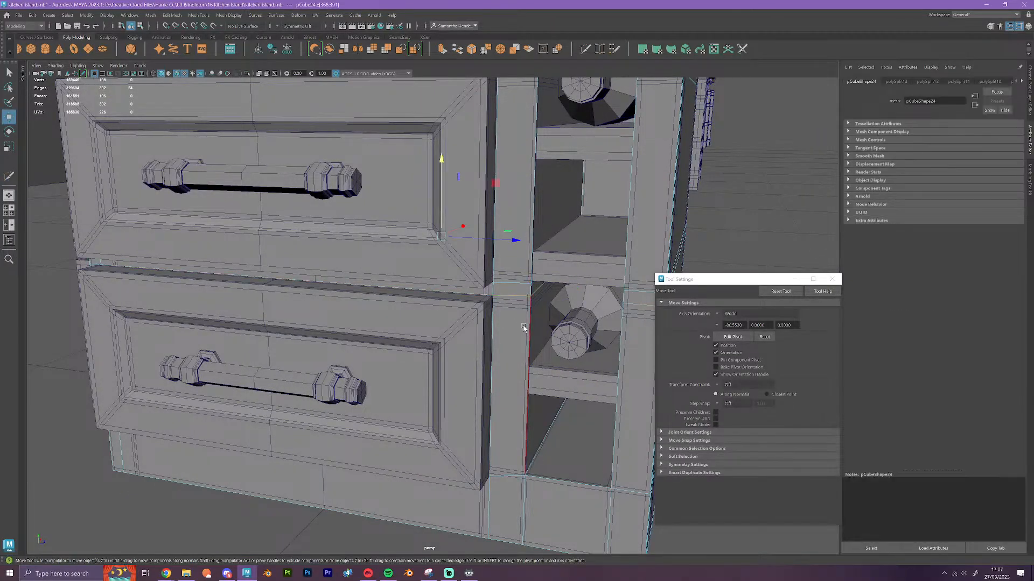
pyautogui.press('r')
pyautogui.moveTo(442, 159); pyautogui.dragTo(450, 225)
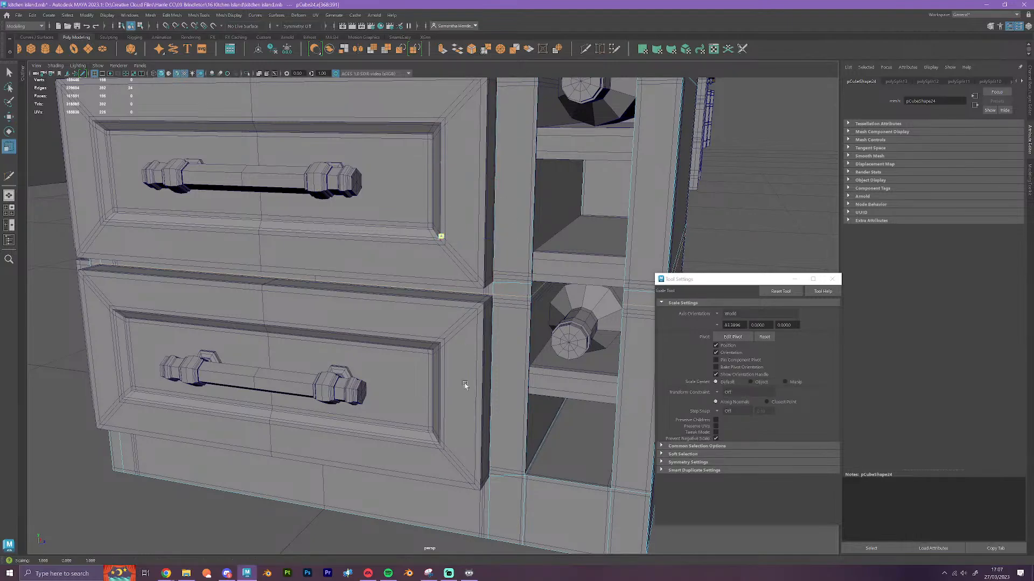
pyautogui.press('w')
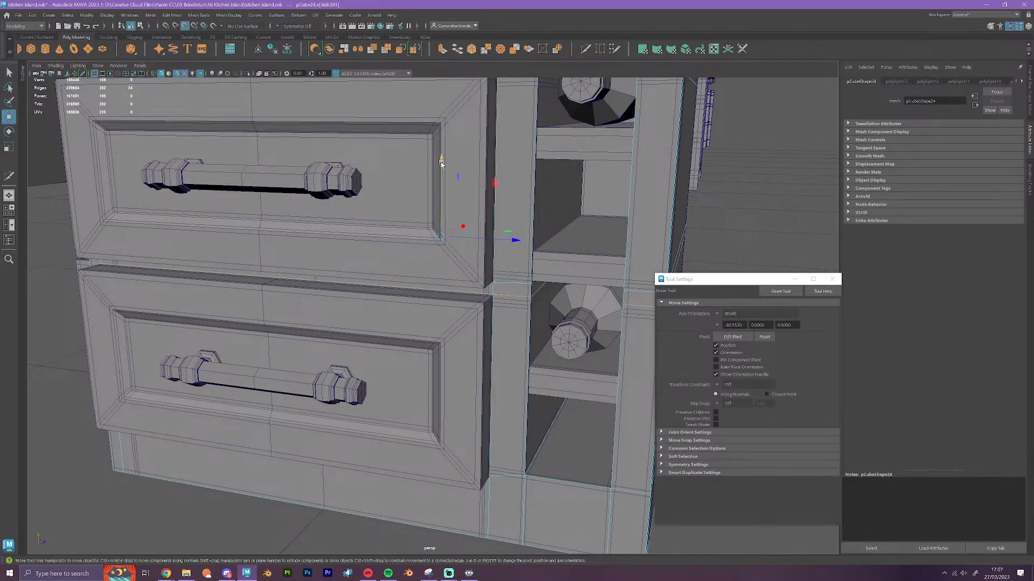
pyautogui.moveTo(442, 161); pyautogui.dragTo(509, 286)
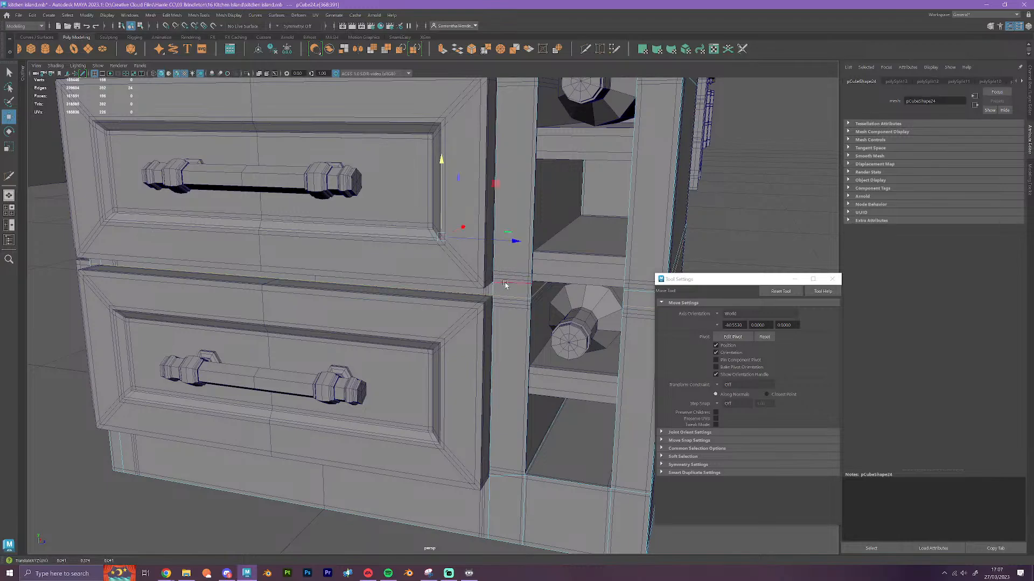
# Flatten the upper edge loop at the lower drawer gap and snap it vertically to the middle drawer's bottom corner
pyautogui.press('r')
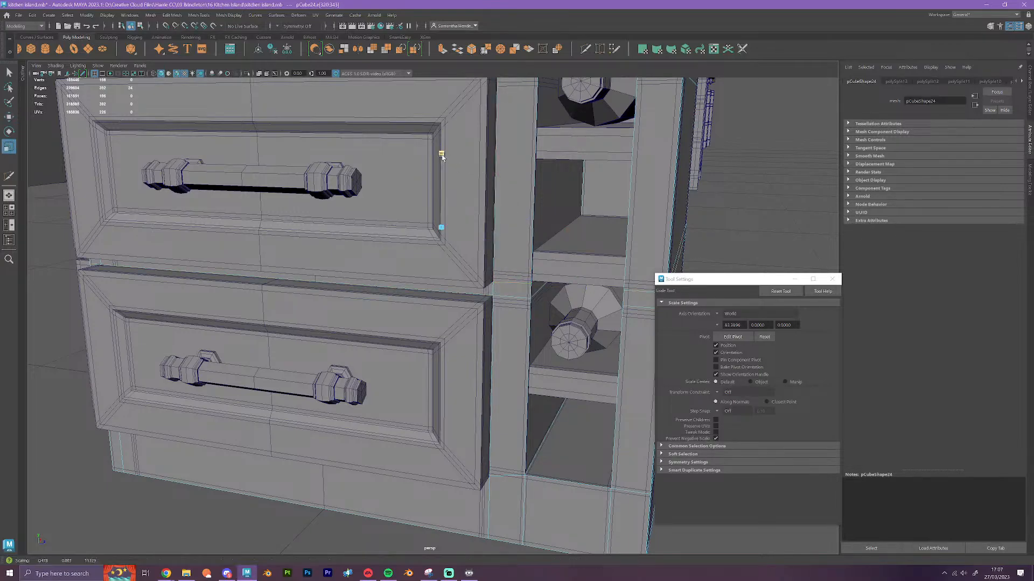
pyautogui.press('w')
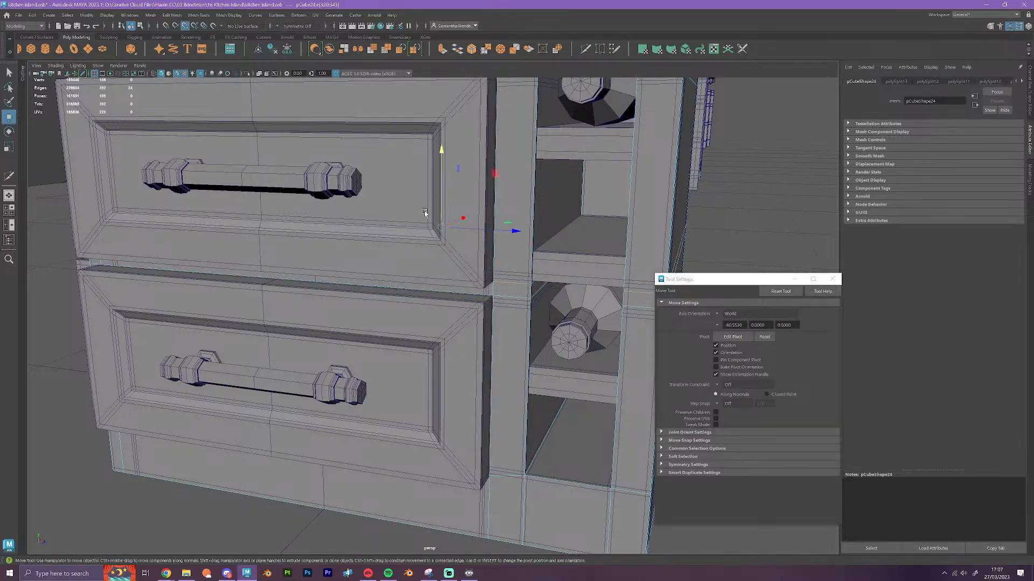
pyautogui.press('v')
pyautogui.moveTo(441, 154); pyautogui.dragTo(494, 282)
# Flatten the lower edge loop at the upper drawer gap and snap it vertically to the middle drawer's top corner
pyautogui.scroll(-2, 541, 406)
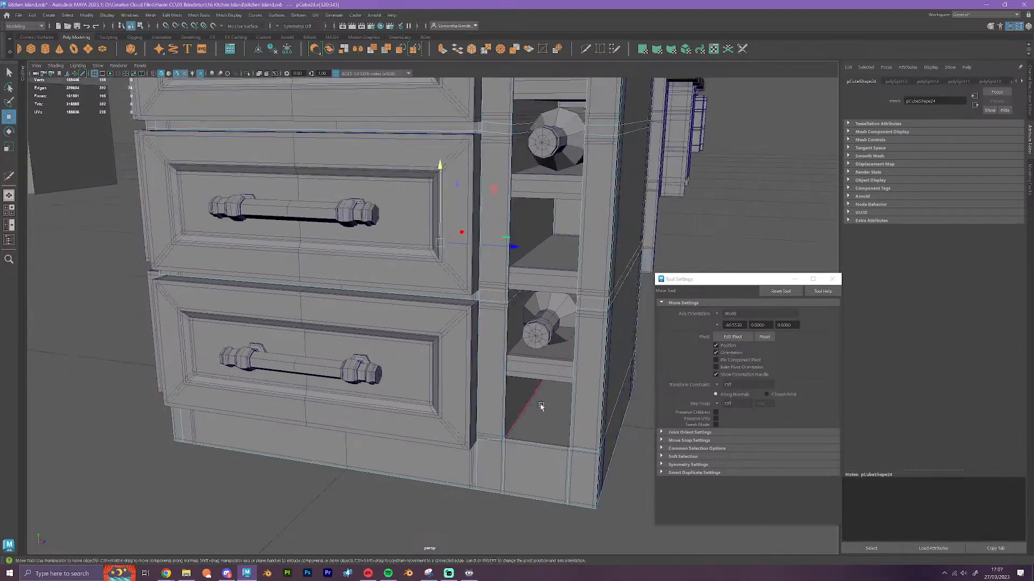
pyautogui.moveTo(541, 407)
pyautogui.keyDown('alt'); pyautogui.mouseDown()
pyautogui.moveTo(544, 395)
pyautogui.moveTo(544, 417)
pyautogui.mouseUp(); pyautogui.keyUp('alt')
pyautogui.keyDown('alt'); pyautogui.moveTo(543, 266); pyautogui.dragTo(522, 463, button='middle'); pyautogui.keyUp('alt')
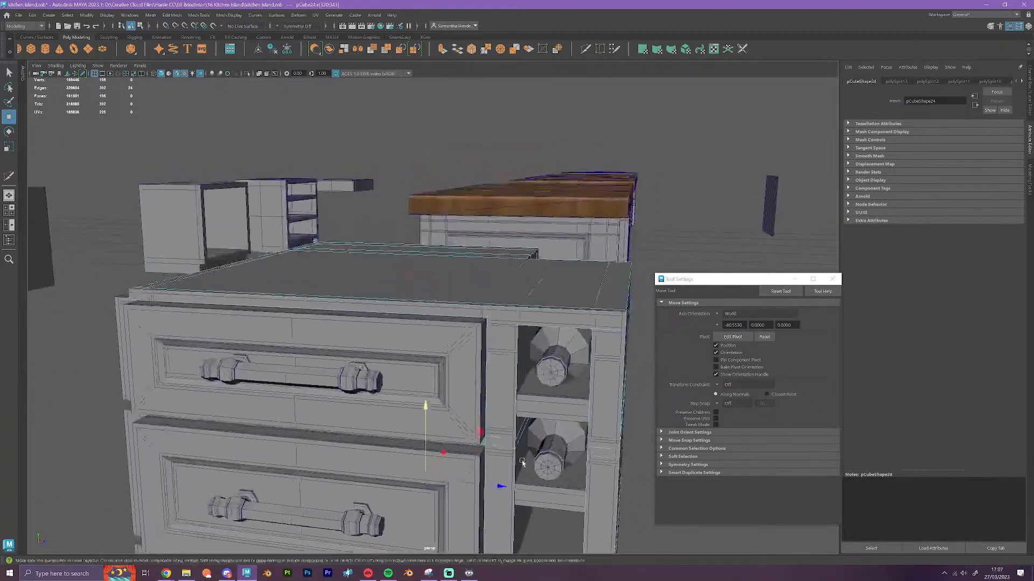
pyautogui.scroll(1, 522, 463)
pyautogui.keyDown('alt'); pyautogui.moveTo(512, 487); pyautogui.dragTo(514, 476); pyautogui.keyUp('alt')
pyautogui.keyDown('alt'); pyautogui.moveTo(534, 368); pyautogui.dragTo(514, 460, button='middle'); pyautogui.keyUp('alt')
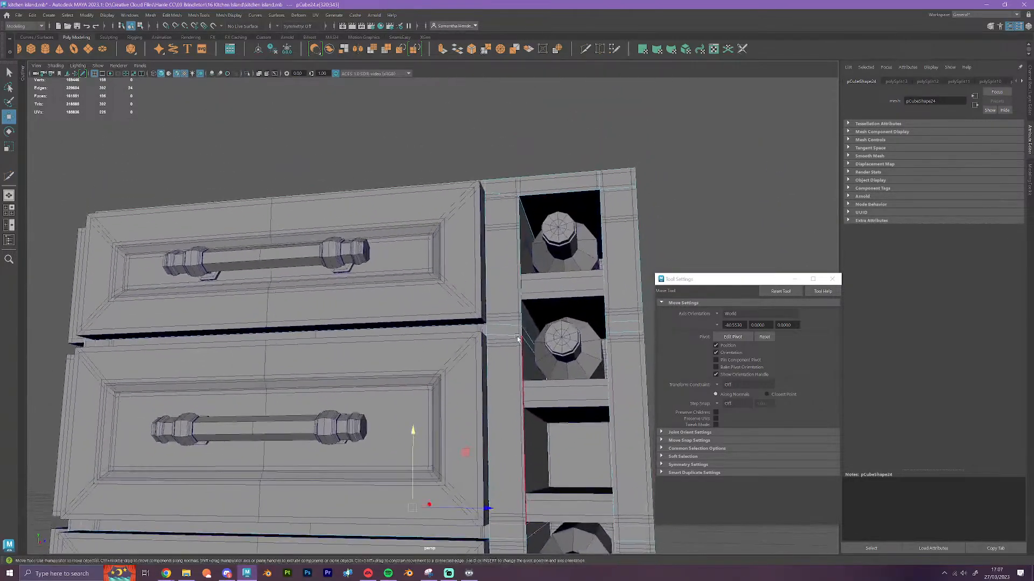
pyautogui.doubleClick(516, 337)
pyautogui.keyDown('alt'); pyautogui.moveTo(515, 340); pyautogui.dragTo(510, 383); pyautogui.keyUp('alt')
pyautogui.keyDown('alt'); pyautogui.moveTo(509, 389); pyautogui.dragTo(538, 259, button='middle'); pyautogui.keyUp('alt')
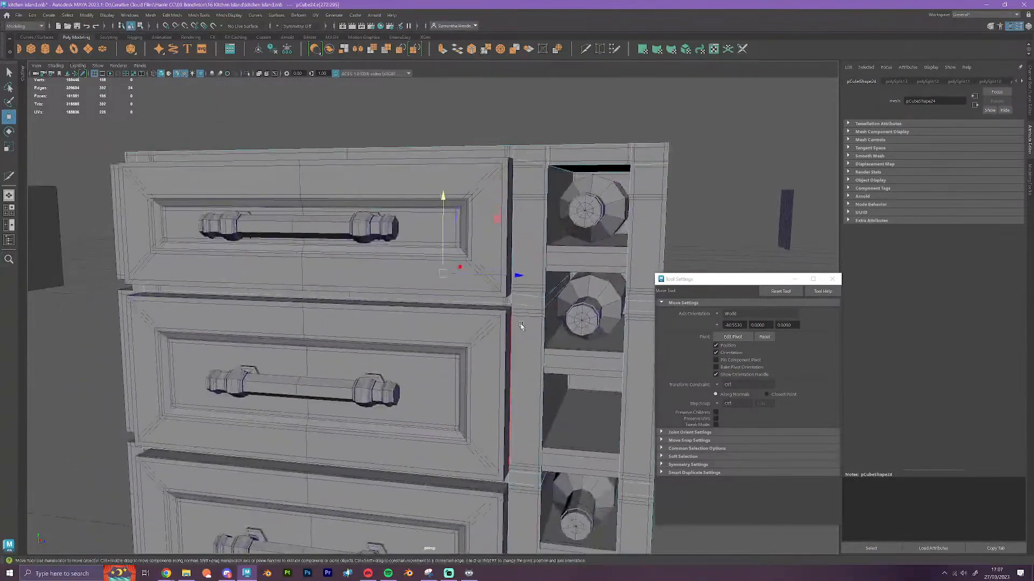
pyautogui.scroll(1, 521, 326)
pyautogui.press('r')
pyautogui.moveTo(444, 198); pyautogui.dragTo(444, 302)
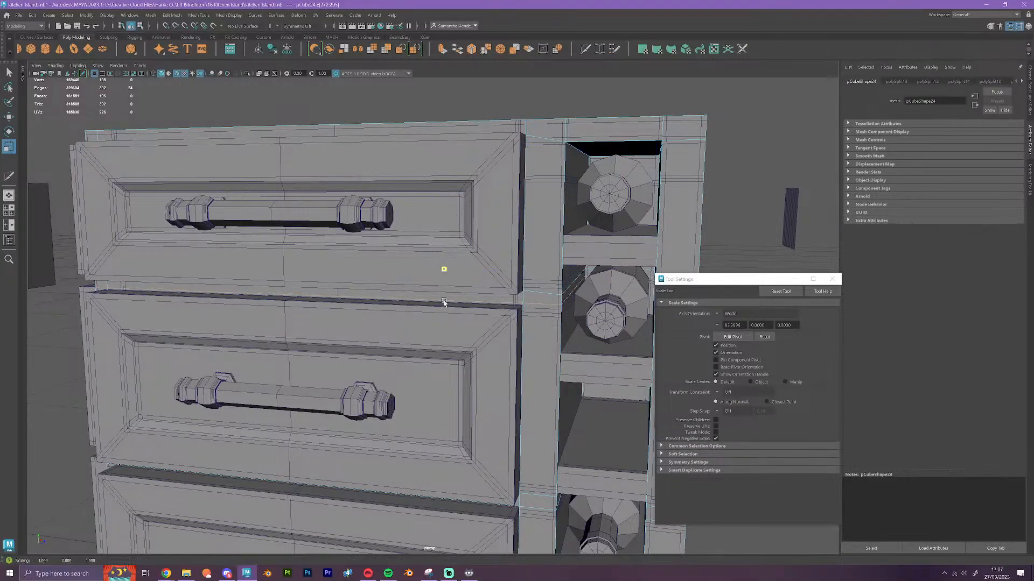
pyautogui.press('w')
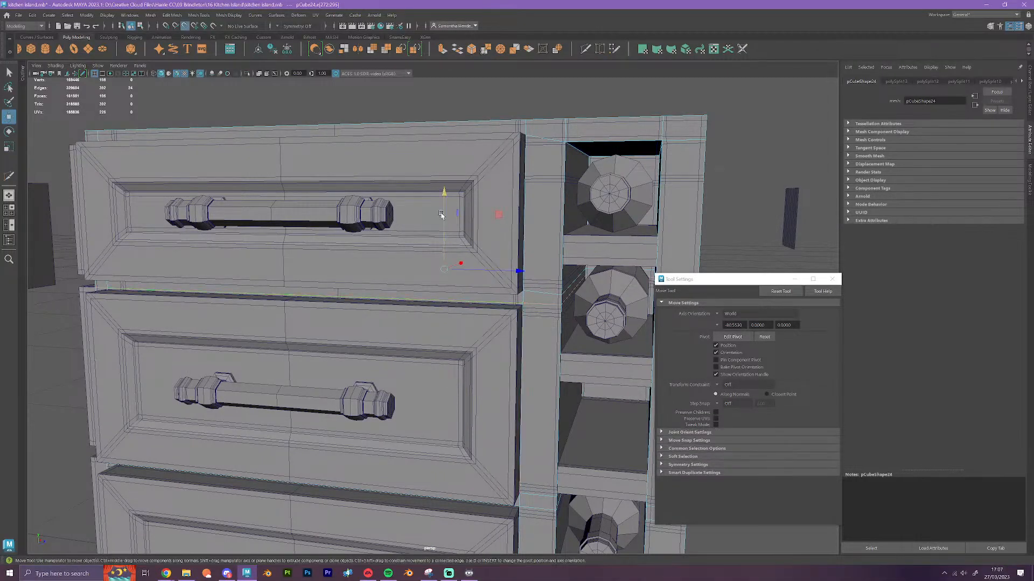
pyautogui.moveTo(444, 192); pyautogui.dragTo(521, 305)
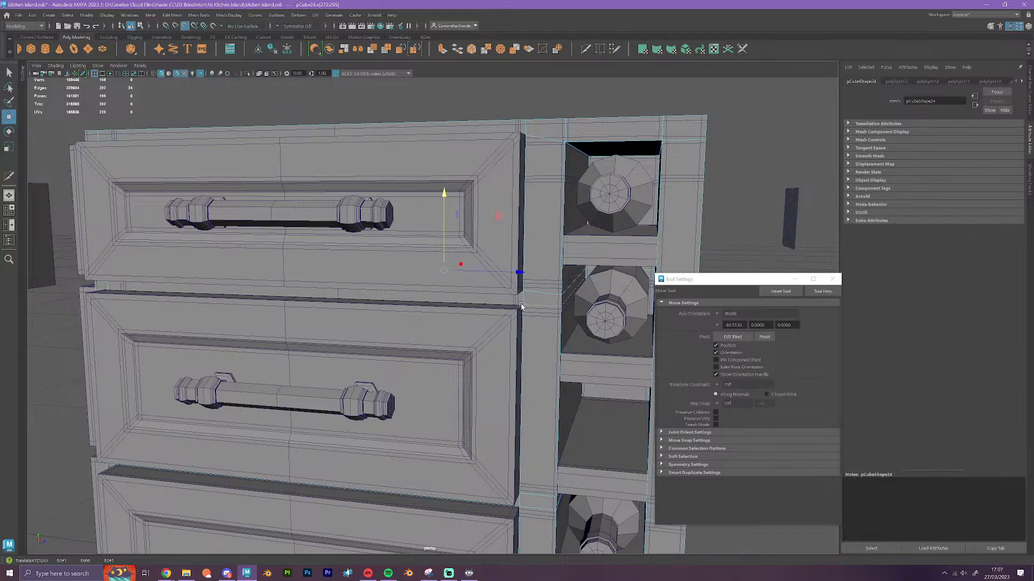
# Flatten the upper edge loop at the upper drawer gap and snap it vertically to the top drawer's bottom corner
pyautogui.doubleClick(539, 293)
pyautogui.press('r')
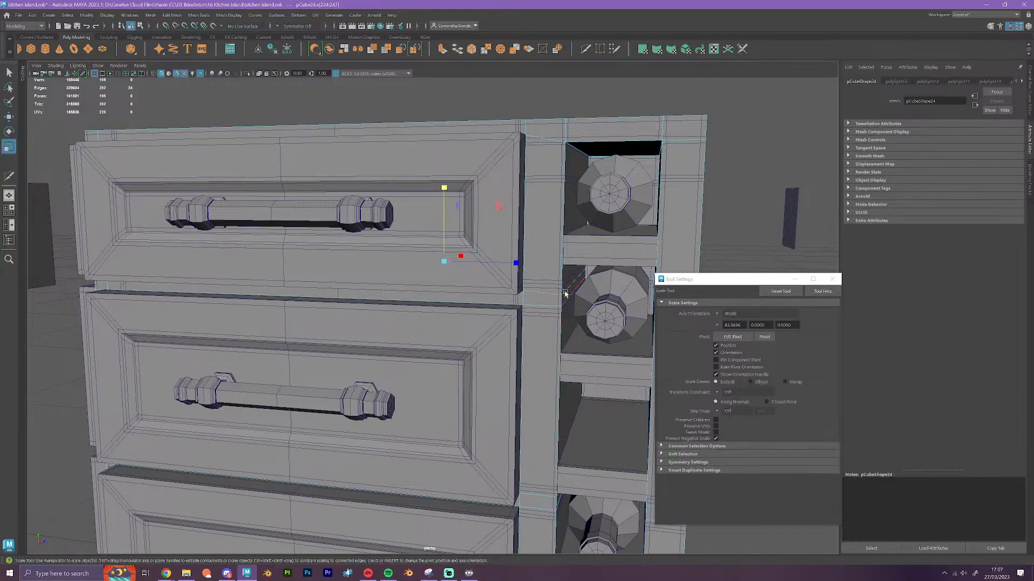
pyautogui.moveTo(444, 188); pyautogui.dragTo(467, 500)
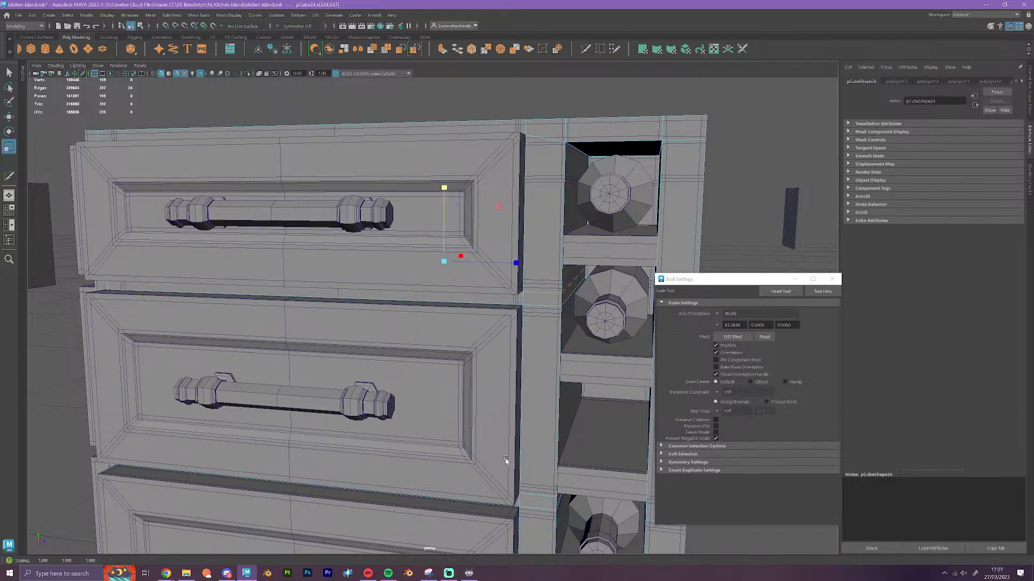
pyautogui.keyDown('alt'); pyautogui.moveTo(506, 460); pyautogui.dragTo(498, 403); pyautogui.keyUp('alt')
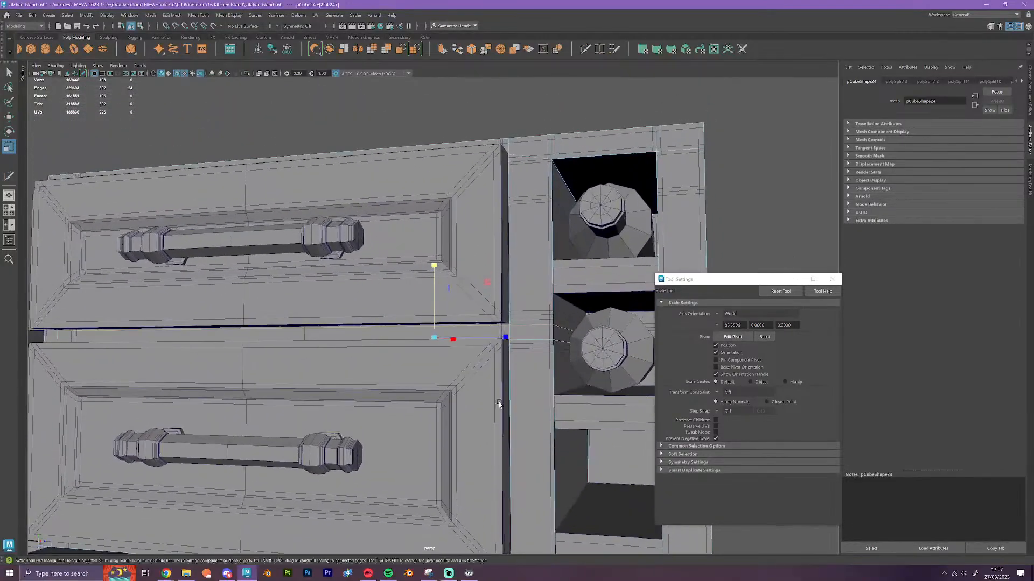
pyautogui.press('w')
pyautogui.scroll(4, 437, 274)
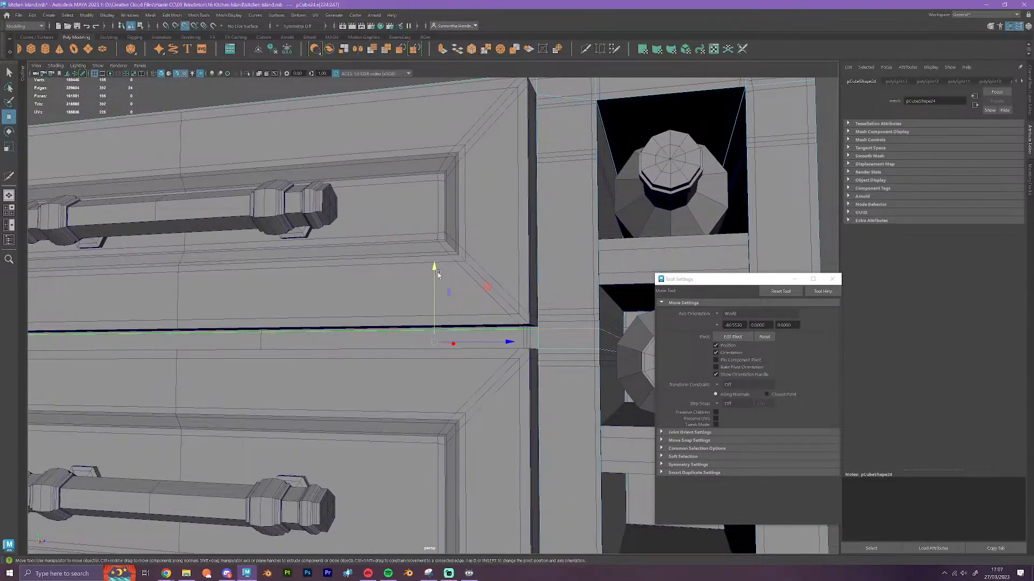
pyautogui.moveTo(437, 273); pyautogui.dragTo(539, 327)
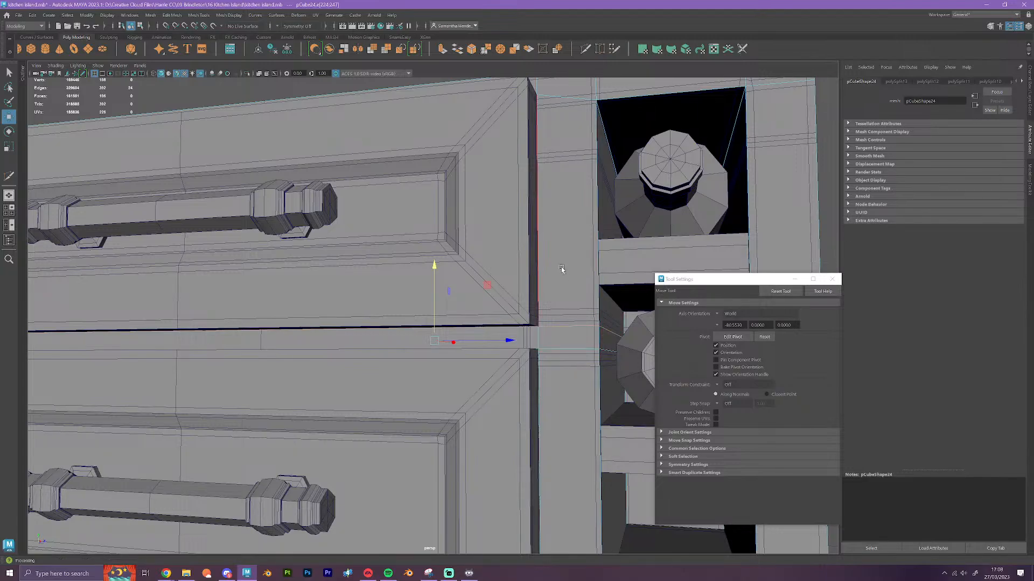
# Snap the block's vertical edge loop beside the corner post along Z to the inner side edge of the adjoining drawers
pyautogui.scroll(-5, 562, 272)
pyautogui.keyDown('alt'); pyautogui.moveTo(427, 337); pyautogui.dragTo(462, 300); pyautogui.keyUp('alt')
pyautogui.doubleClick(422, 316)
pyautogui.keyDown('alt'); pyautogui.moveTo(437, 318); pyautogui.dragTo(455, 317, button='middle'); pyautogui.keyUp('alt')
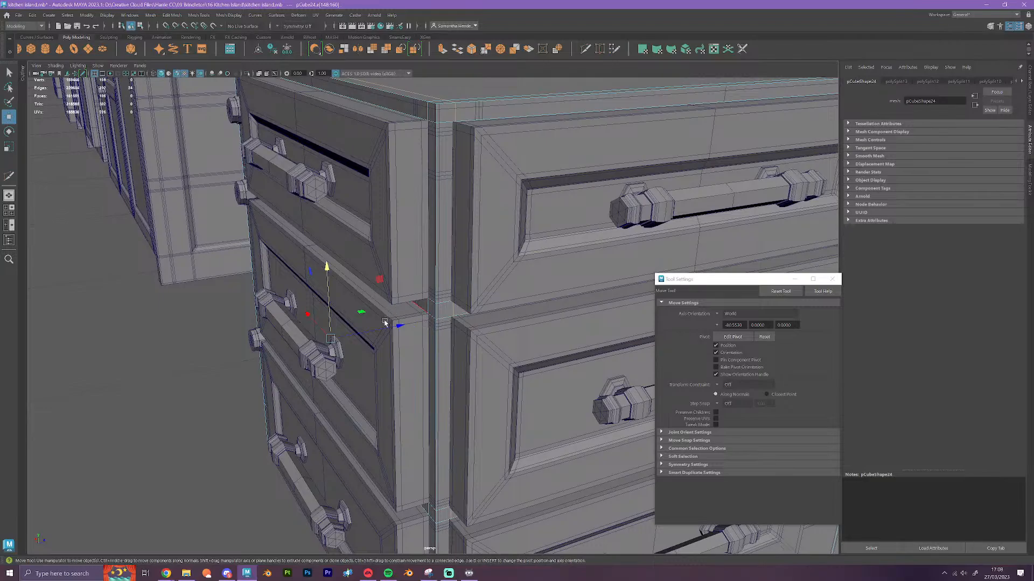
pyautogui.press('v')
pyautogui.moveTo(403, 327); pyautogui.dragTo(510, 339)
# Flatten the other vertical edge loop at the corner post and snap it along X to the top drawer's corner
pyautogui.doubleClick(429, 306)
pyautogui.keyDown('alt'); pyautogui.moveTo(510, 339); pyautogui.dragTo(243, 284, button='middle'); pyautogui.keyUp('alt')
pyautogui.keyDown('alt'); pyautogui.moveTo(244, 284); pyautogui.dragTo(364, 314, button='right'); pyautogui.keyUp('alt')
pyautogui.keyDown('alt'); pyautogui.moveTo(364, 314); pyautogui.dragTo(393, 337); pyautogui.keyUp('alt')
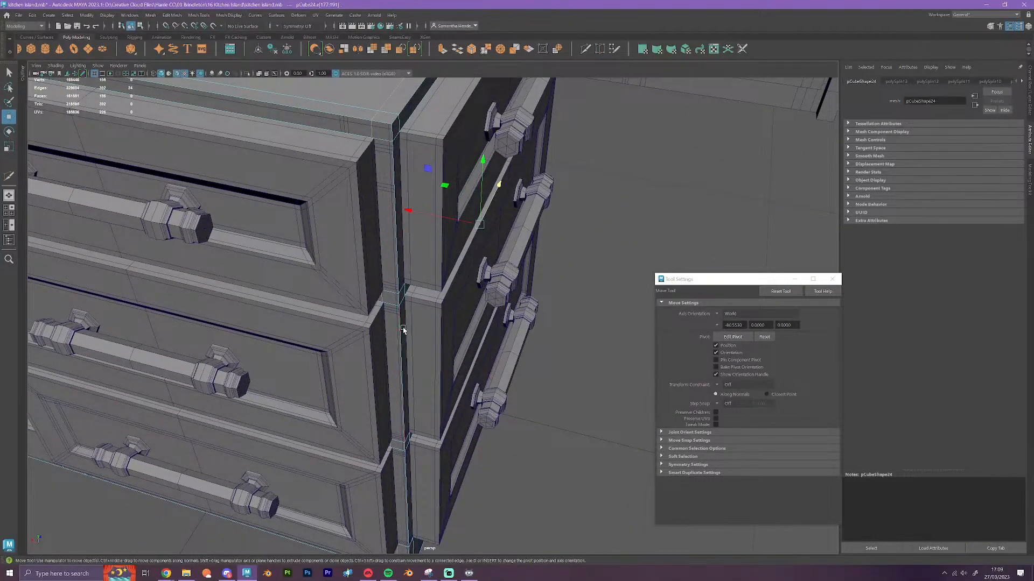
pyautogui.press('r')
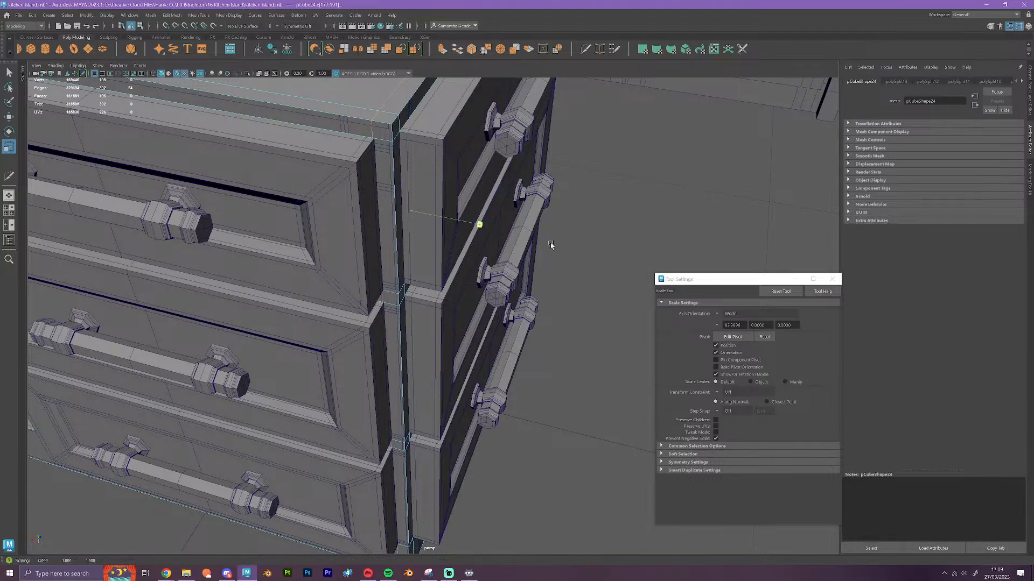
pyautogui.press('w')
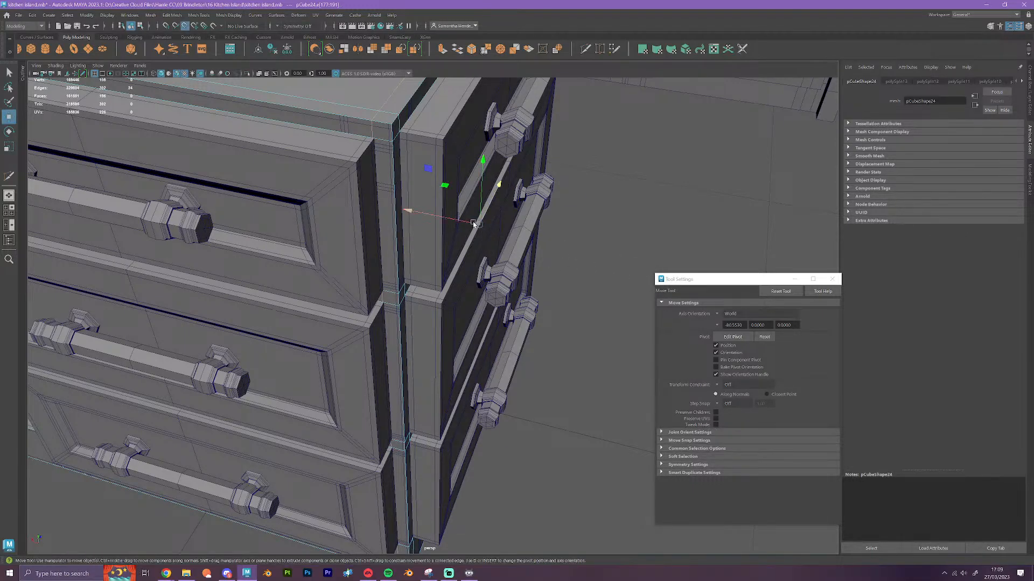
pyautogui.moveTo(467, 225); pyautogui.dragTo(480, 224)
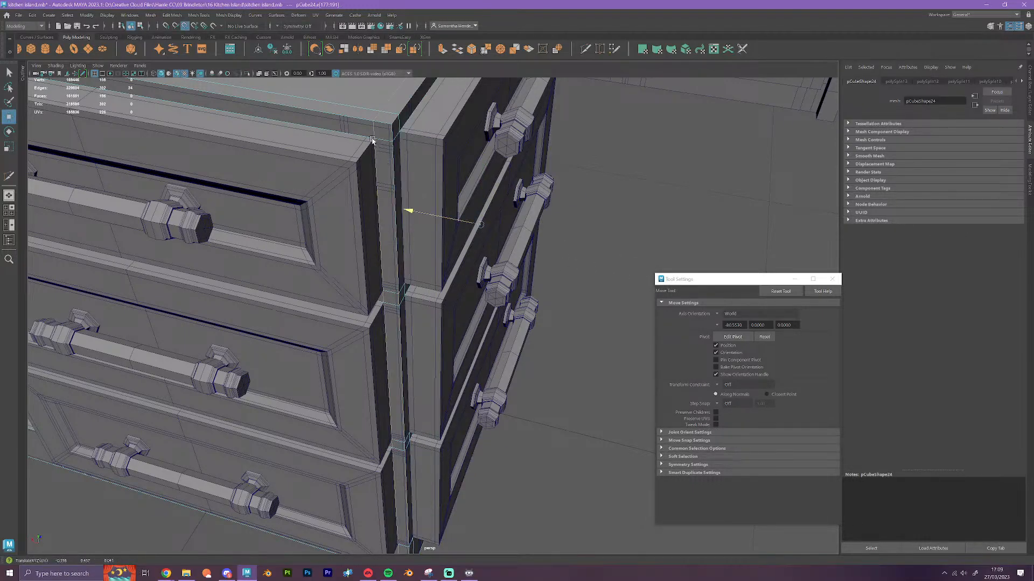
# Flatten the first vertical corner edge loop along Z with the Scale tool
pyautogui.doubleClick(162, 293)
pyautogui.press('r')
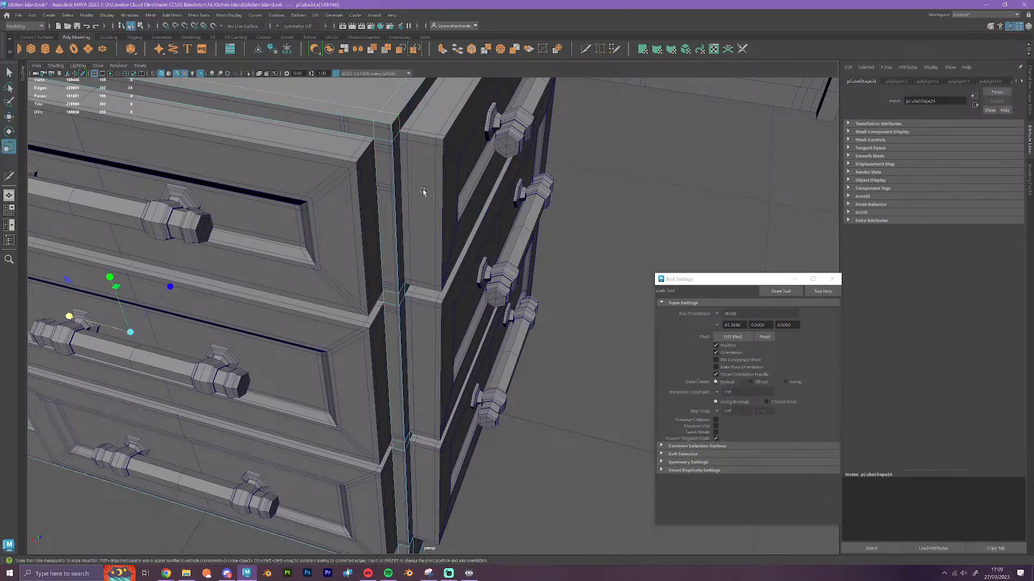
pyautogui.click(163, 292)
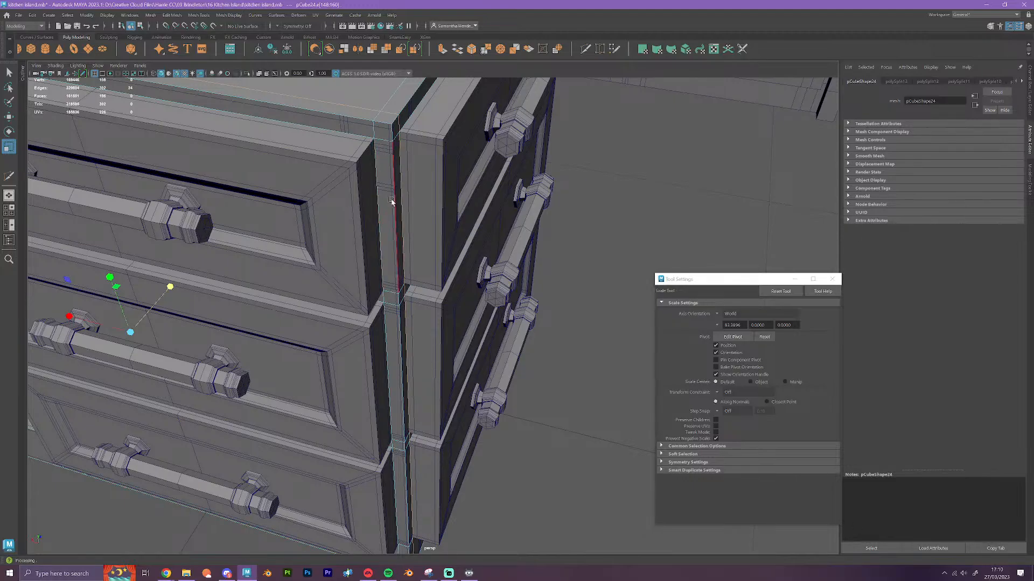
# Extrude the block's three drawer faces on one side of the corner and snap them outward to the original drawer fronts
pyautogui.moveTo(391, 197); pyautogui.dragTo(396, 228, button='right')
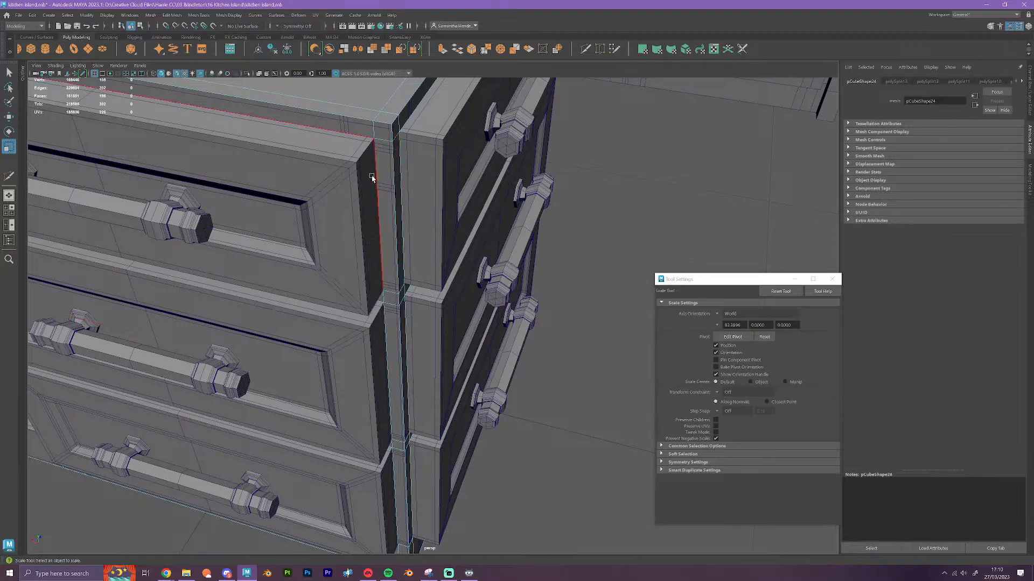
pyautogui.click(388, 354)
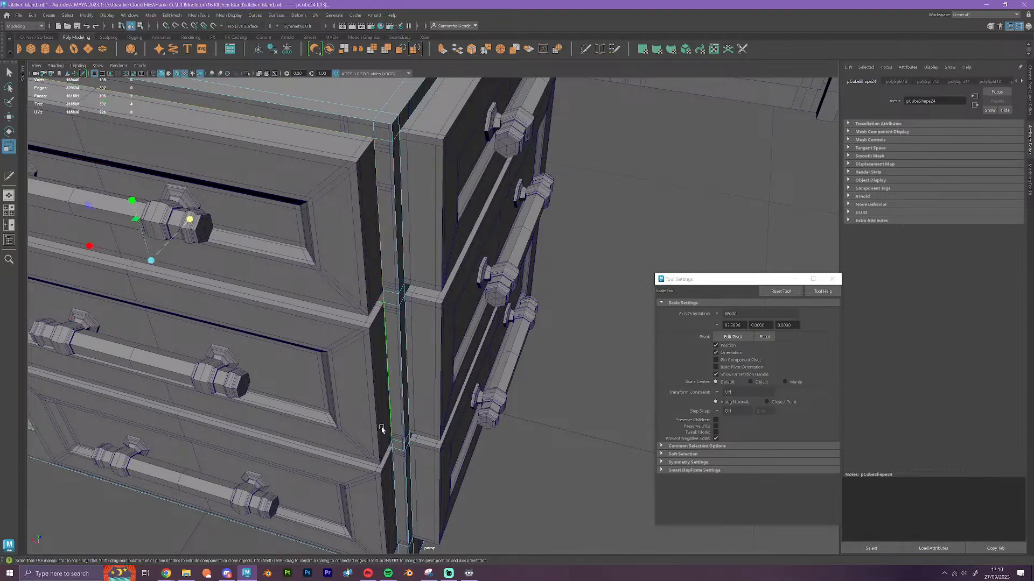
pyautogui.keyDown('alt'); pyautogui.moveTo(389, 354); pyautogui.dragTo(376, 425); pyautogui.keyUp('alt')
pyautogui.keyDown('alt'); pyautogui.moveTo(370, 489); pyautogui.dragTo(373, 471); pyautogui.keyUp('alt')
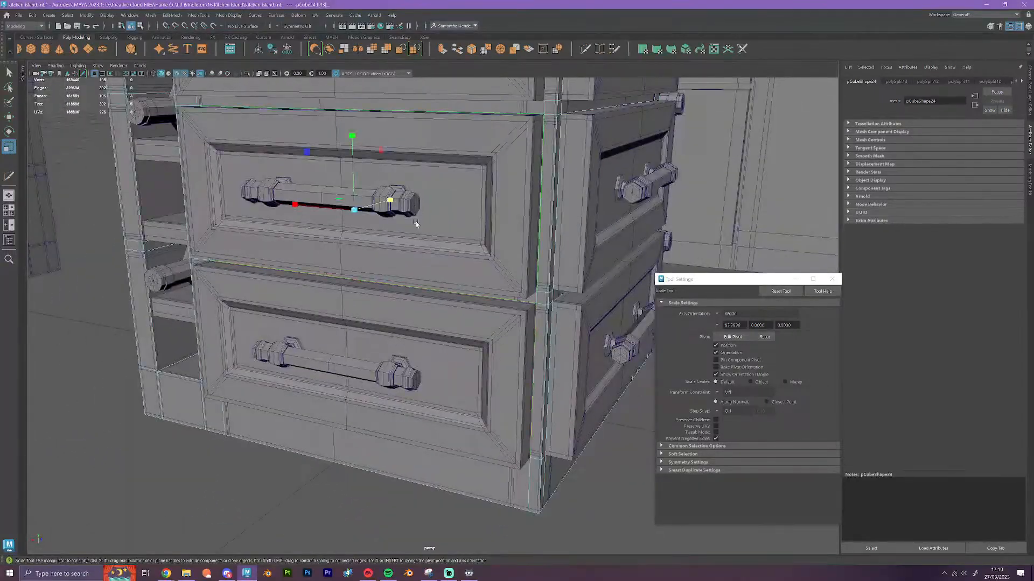
pyautogui.click(442, 49)
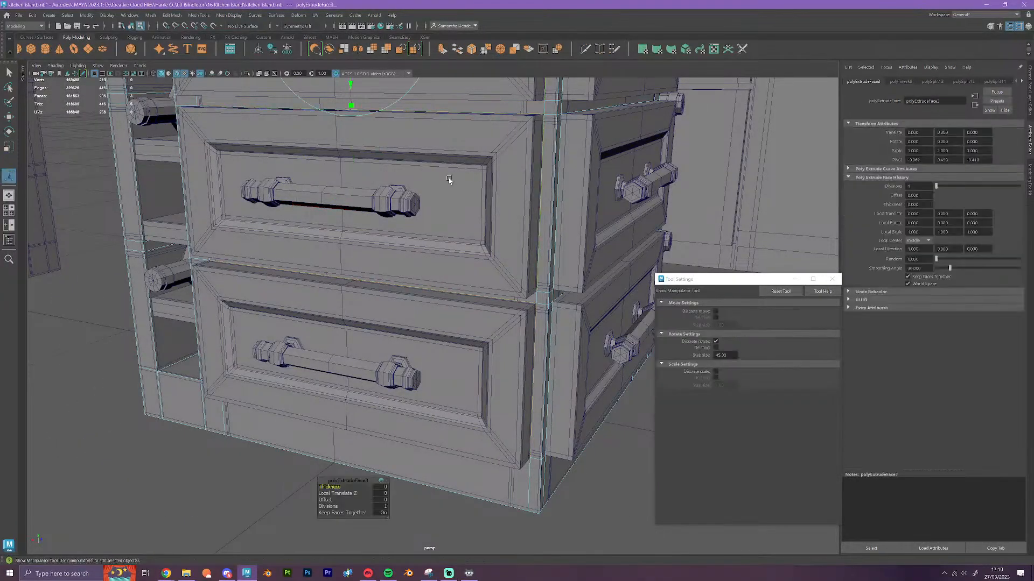
pyautogui.press('v')
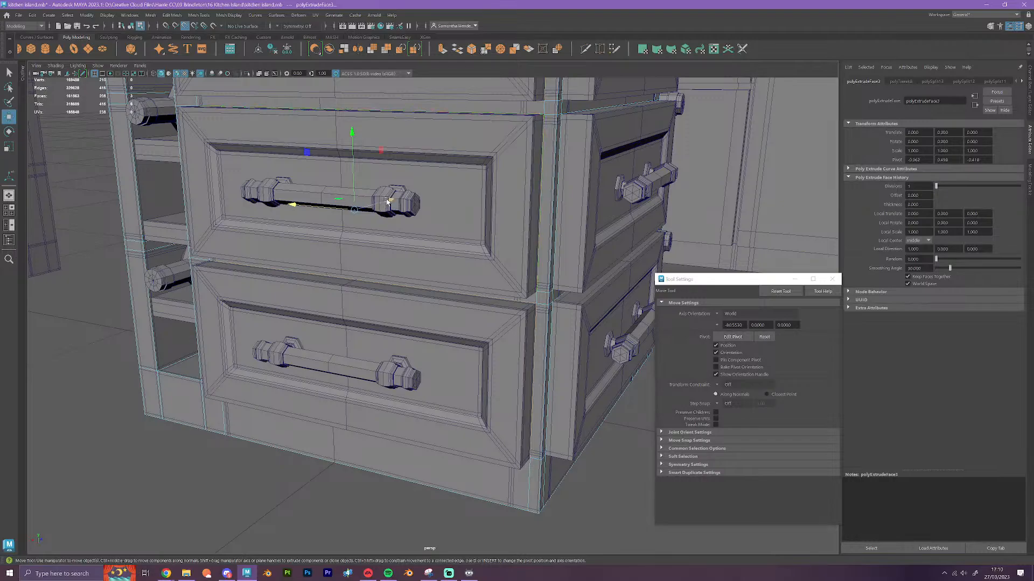
pyautogui.moveTo(386, 200); pyautogui.dragTo(520, 321)
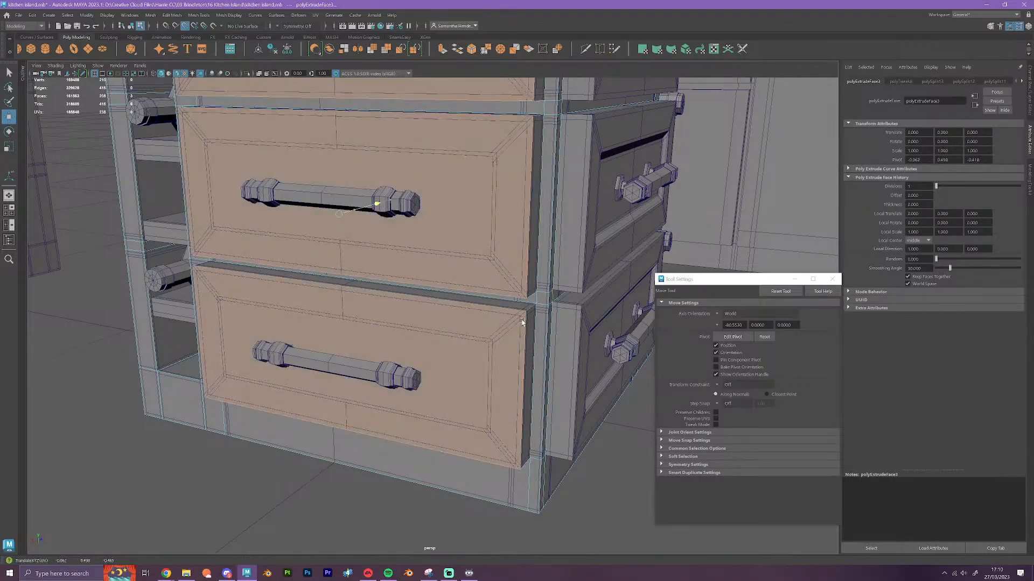
# Extrude the three drawer faces on the adjacent side and snap them outward to that side's original drawer fronts
pyautogui.scroll(-3, 526, 313)
pyautogui.keyDown('alt'); pyautogui.moveTo(563, 487); pyautogui.dragTo(542, 392); pyautogui.keyUp('alt')
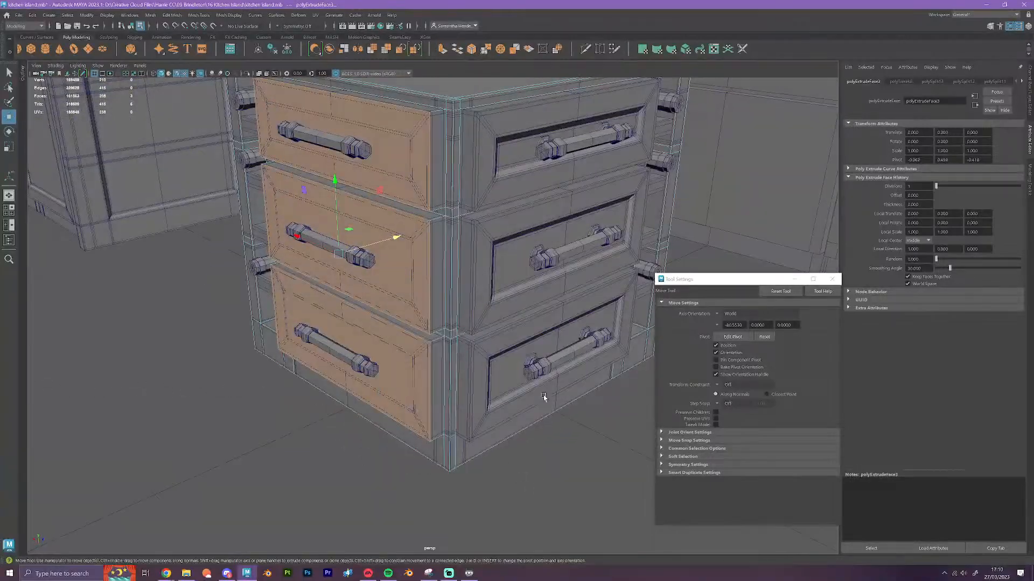
pyautogui.click(468, 119)
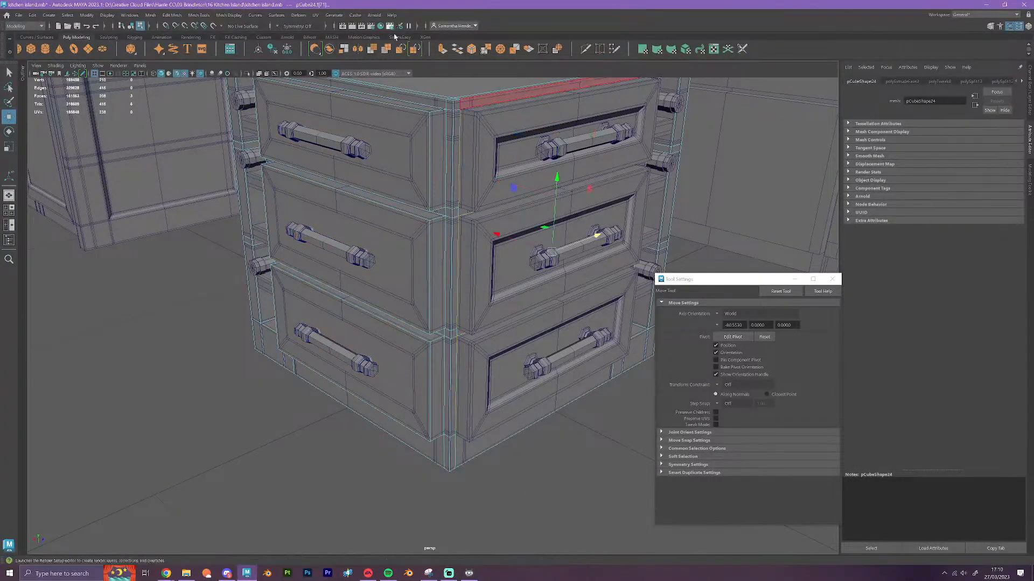
pyautogui.click(442, 49)
pyautogui.press('w')
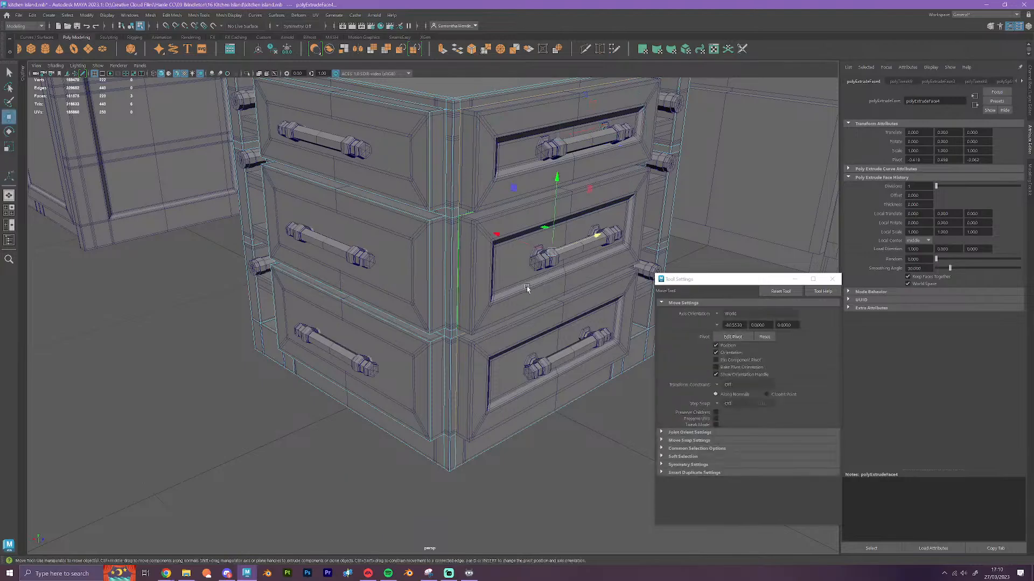
pyautogui.moveTo(525, 244); pyautogui.dragTo(489, 235)
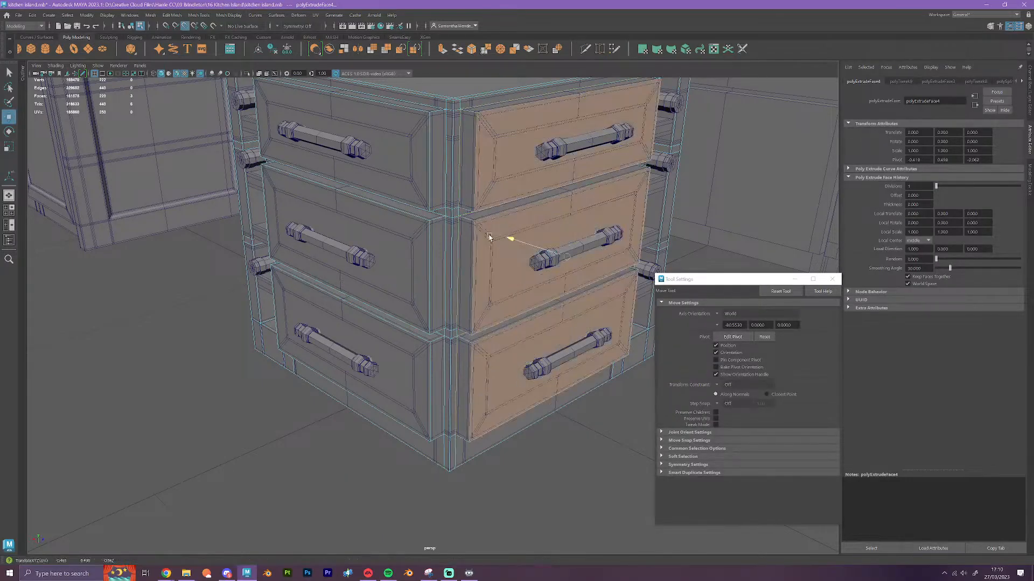
# Insert a horizontal Multi-Cut edge loop around the block below its top edge, level with the original cabinet's lower trim lines
pyautogui.scroll(-4, 564, 333)
pyautogui.keyDown('alt'); pyautogui.moveTo(627, 403); pyautogui.dragTo(461, 418); pyautogui.keyUp('alt')
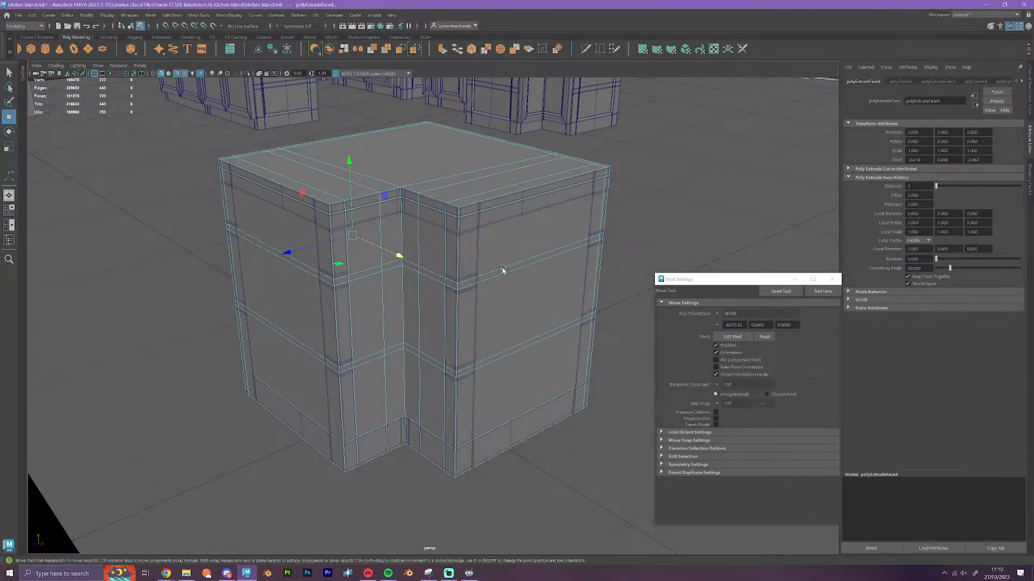
pyautogui.scroll(4, 504, 270)
pyautogui.scroll(-1, 507, 161)
pyautogui.keyDown('alt'); pyautogui.moveTo(507, 161); pyautogui.dragTo(517, 214, button='middle'); pyautogui.keyUp('alt')
pyautogui.click(586, 48)
pyautogui.scroll(3, 506, 221)
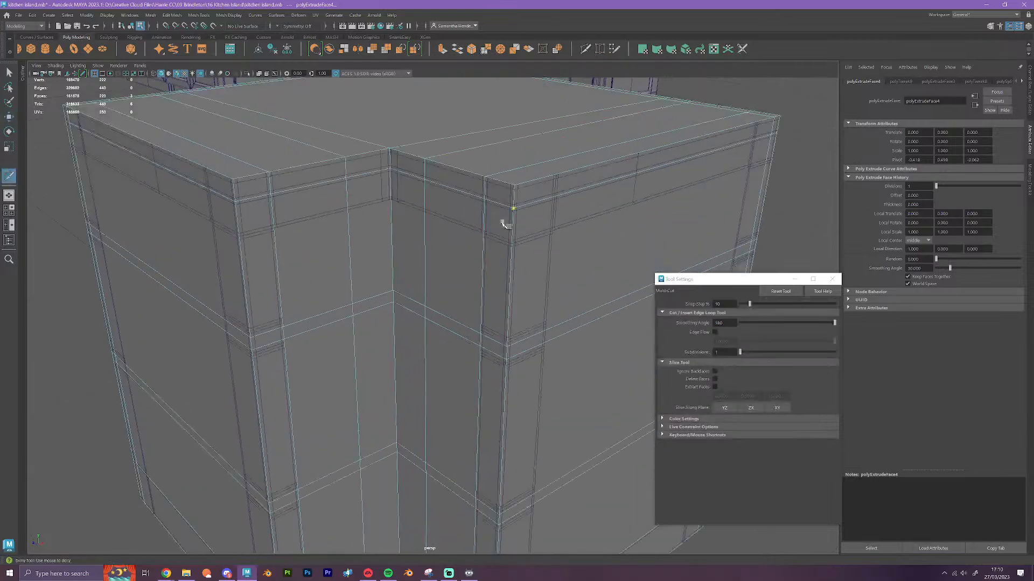
pyautogui.keyDown('ctrl'); pyautogui.click(511, 241); pyautogui.keyUp('ctrl')
pyautogui.keyDown('alt'); pyautogui.moveTo(509, 305); pyautogui.dragTo(440, 350, button='middle'); pyautogui.keyUp('alt')
pyautogui.scroll(1, 441, 347)
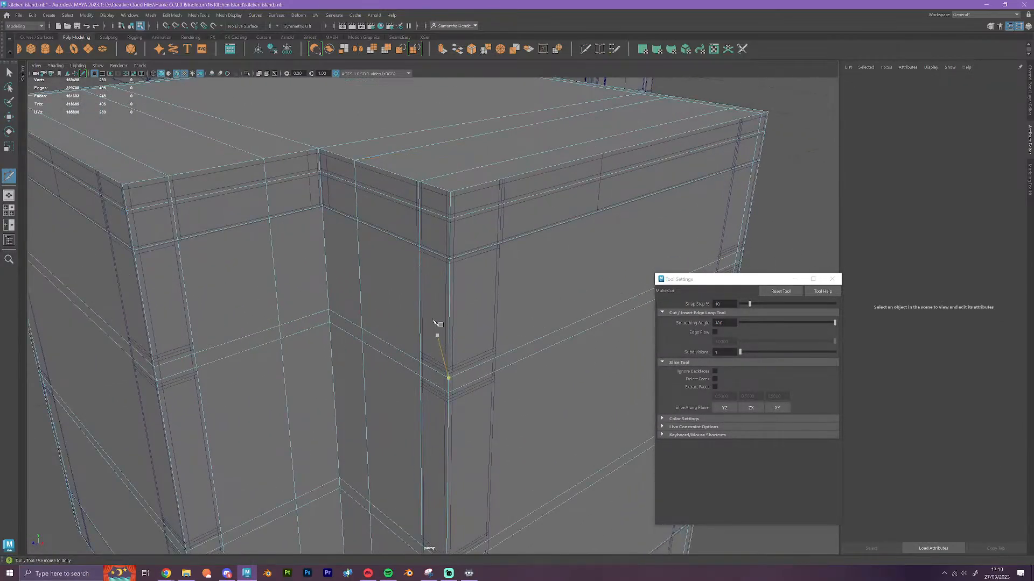
# Select the block's new horizontal edge loop near the top and snap it vertically to the original cabinet's matching vertex
pyautogui.press('w')
pyautogui.rightClick(499, 240)
pyautogui.moveTo(498, 240); pyautogui.dragTo(498, 220, button='right')
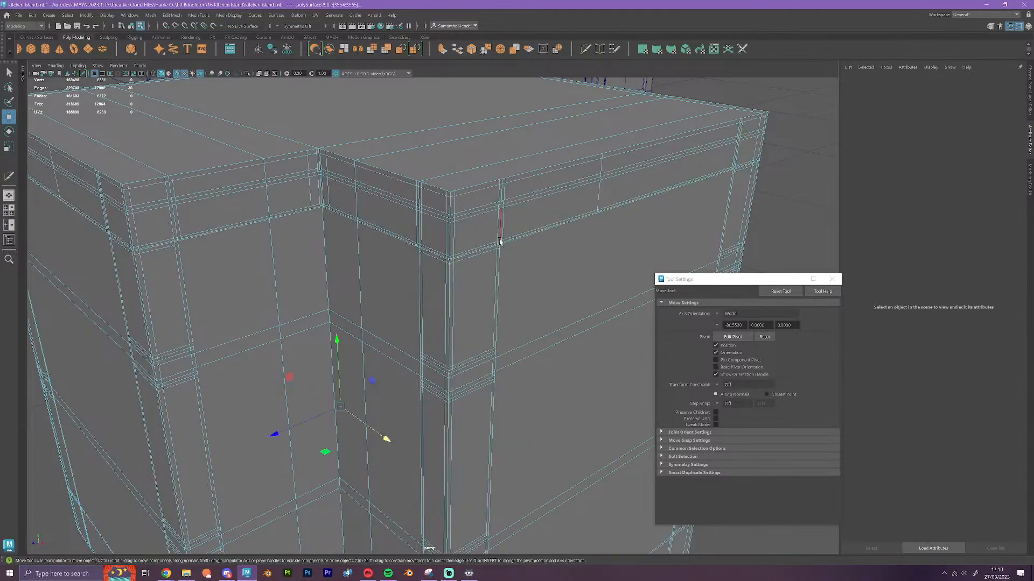
pyautogui.moveTo(535, 272); pyautogui.dragTo(574, 256, button='right')
pyautogui.click(587, 288)
pyautogui.click(510, 242)
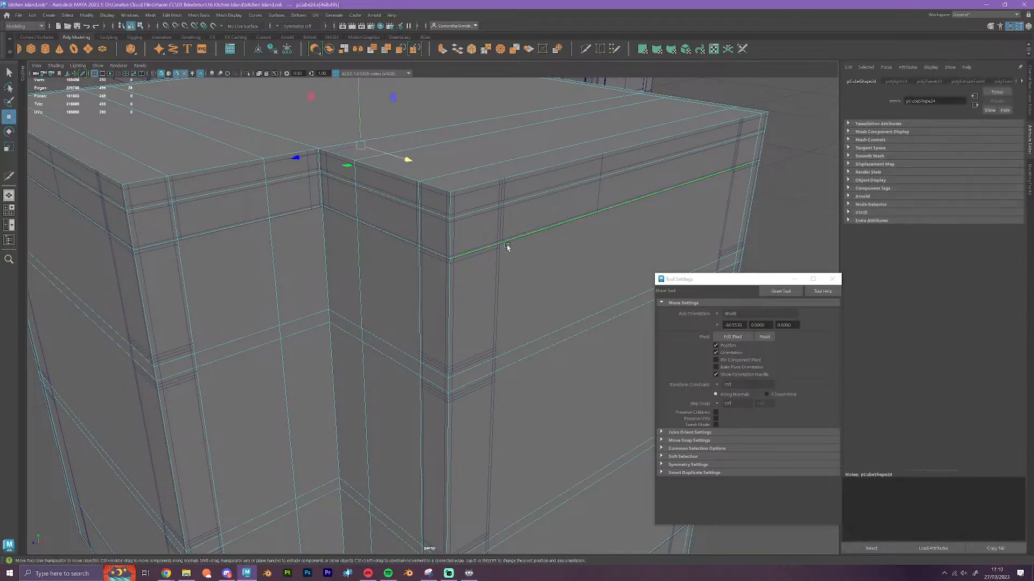
pyautogui.press('v')
pyautogui.moveTo(360, 104); pyautogui.dragTo(330, 210)
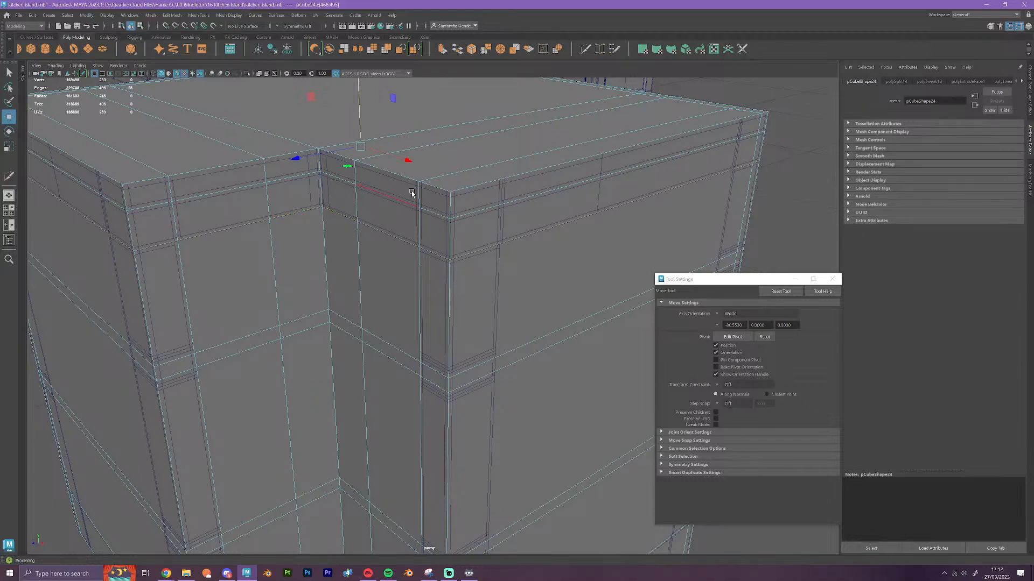
# Insert two vertical Multi-Cut edge loops through the block's drawer fronts, one near each end, along the original drawers' inner panel borders
pyautogui.keyDown('alt'); pyautogui.moveTo(467, 300); pyautogui.dragTo(420, 294); pyautogui.keyUp('alt')
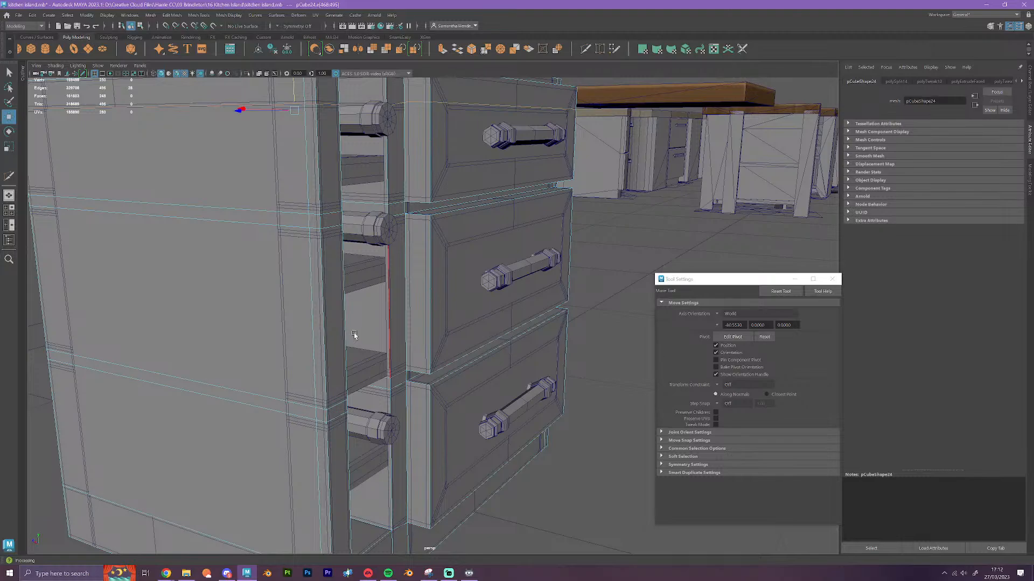
pyautogui.rightClick(343, 363)
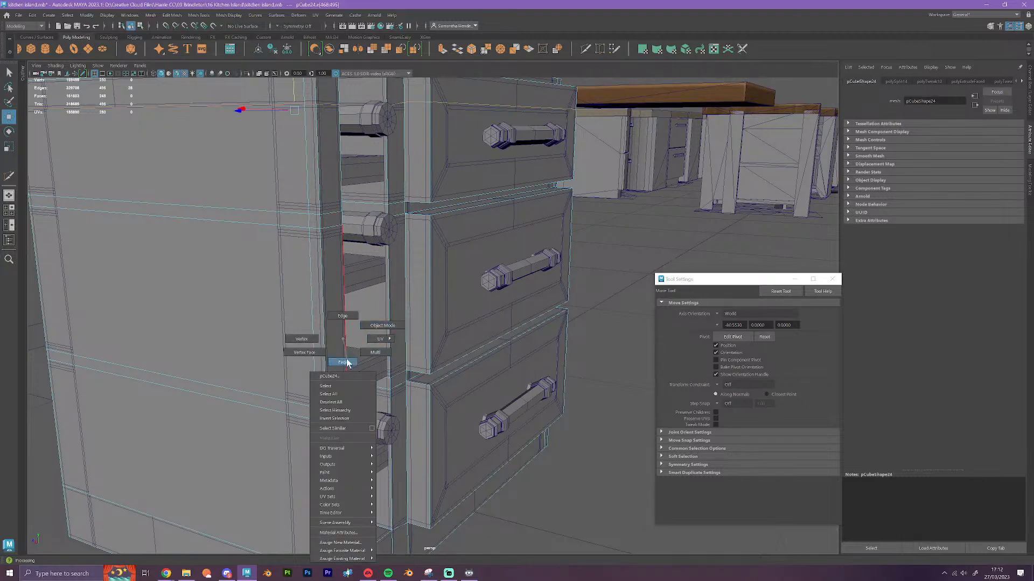
pyautogui.keyDown('alt'); pyautogui.moveTo(595, 496); pyautogui.dragTo(514, 478); pyautogui.keyUp('alt')
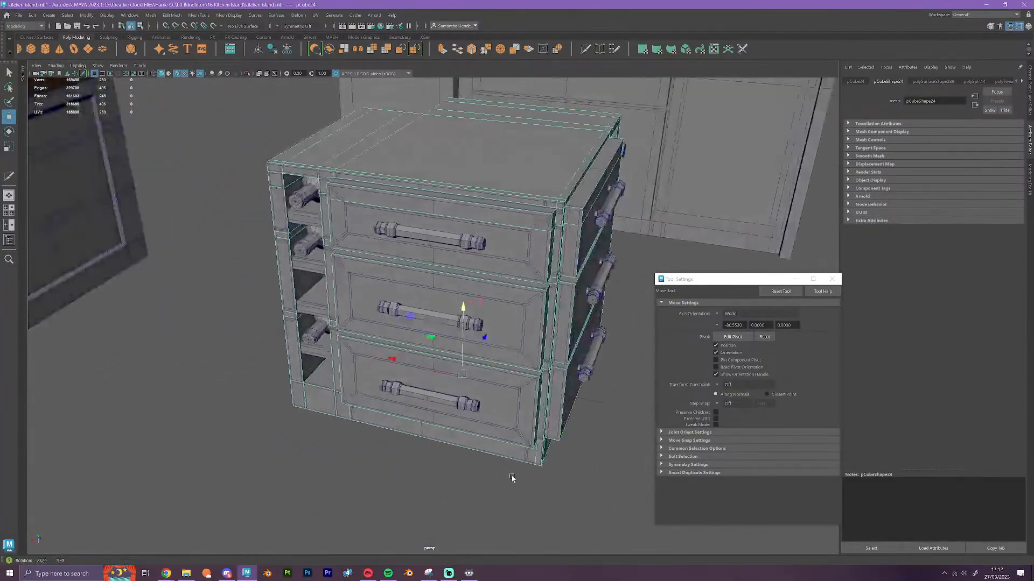
pyautogui.click(586, 49)
pyautogui.scroll(5, 590, 232)
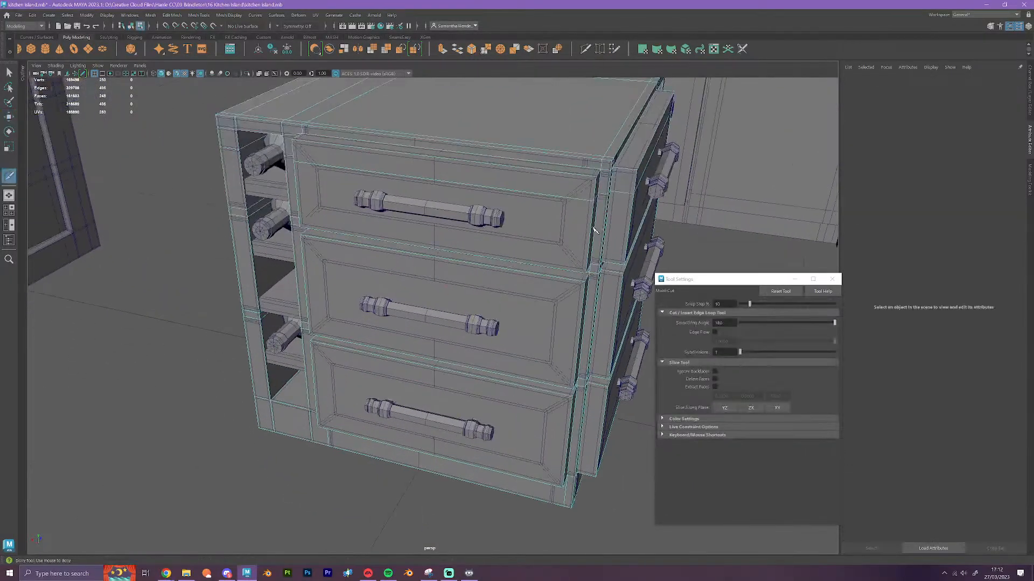
pyautogui.keyDown('ctrl'); pyautogui.click(592, 247); pyautogui.keyUp('ctrl')
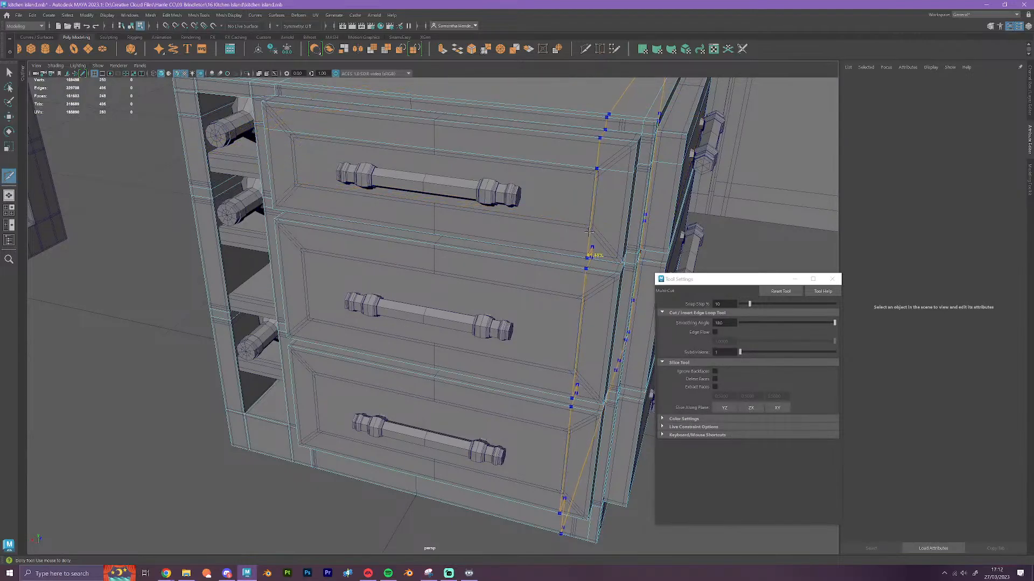
pyautogui.keyDown('ctrl'); pyautogui.click(300, 208); pyautogui.keyUp('ctrl')
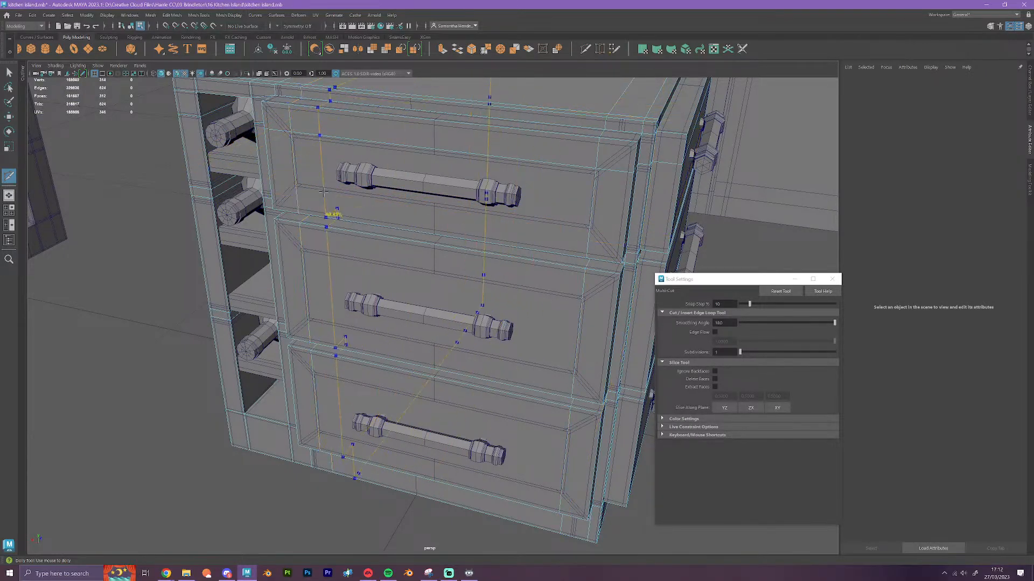
# Insert horizontal Multi-Cut edge loops across the three drawer fronts, near the upper and lower borders of each original inner panel
pyautogui.keyDown('ctrl'); pyautogui.click(296, 184); pyautogui.keyUp('ctrl')
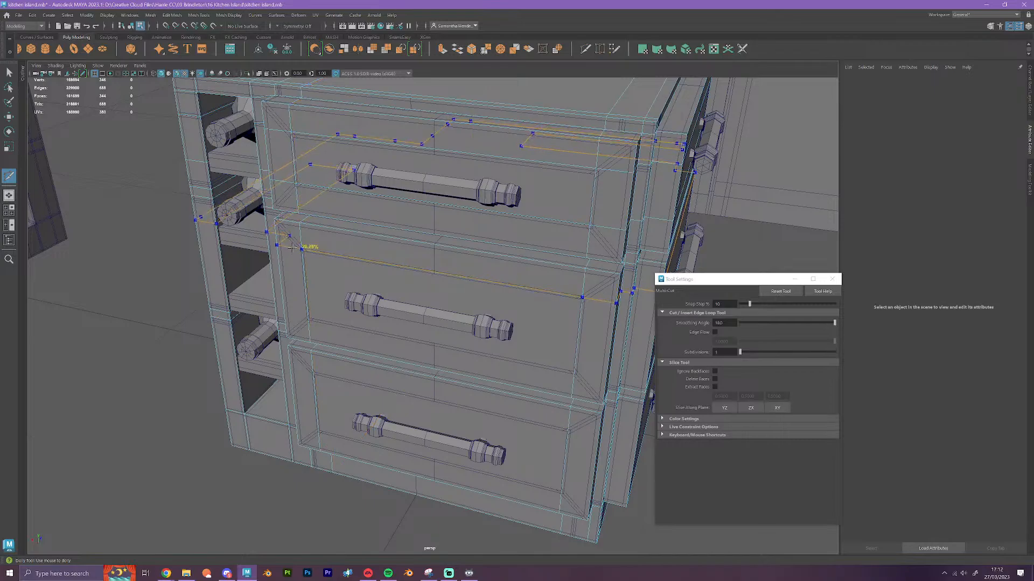
pyautogui.keyDown('ctrl'); pyautogui.click(298, 318); pyautogui.keyUp('ctrl')
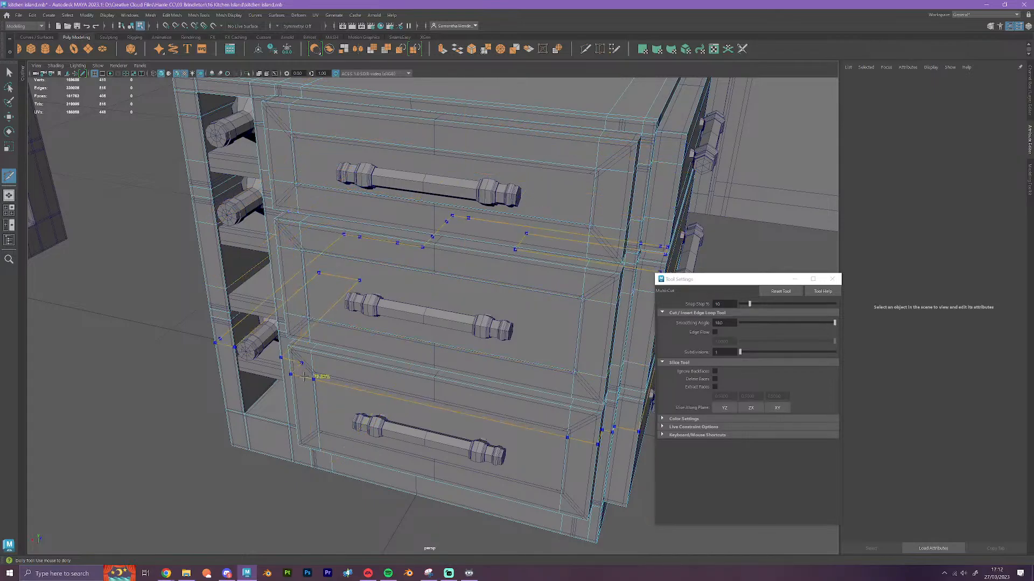
pyautogui.keyDown('ctrl'); pyautogui.click(299, 426); pyautogui.keyUp('ctrl')
pyautogui.press('w')
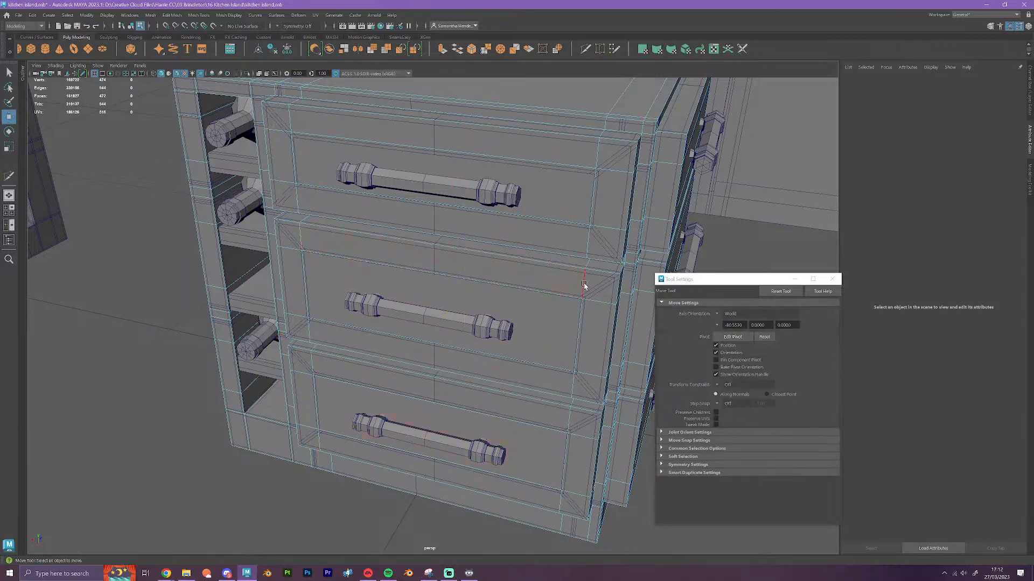
# Flatten the vertical edge loop at the corner end of the drawers and snap it sideways to the original inner panel's edge
pyautogui.doubleClick(585, 287)
pyautogui.press('r')
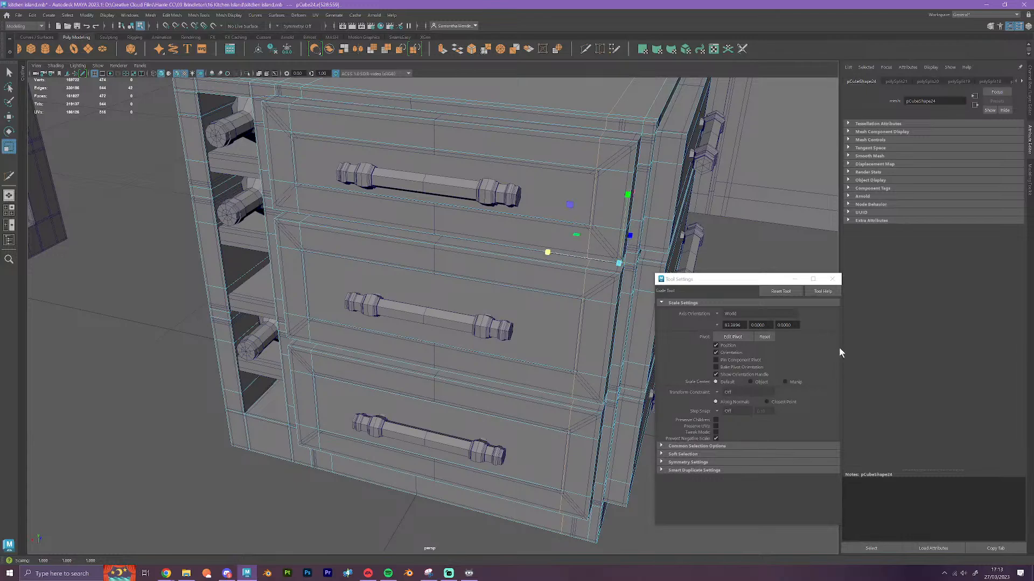
pyautogui.press('w')
pyautogui.moveTo(619, 262); pyautogui.dragTo(591, 263)
# Flatten the vertical edge loop at the open-shelf end of the drawers and snap it sideways to the original inner panel's edge
pyautogui.doubleClick(292, 163)
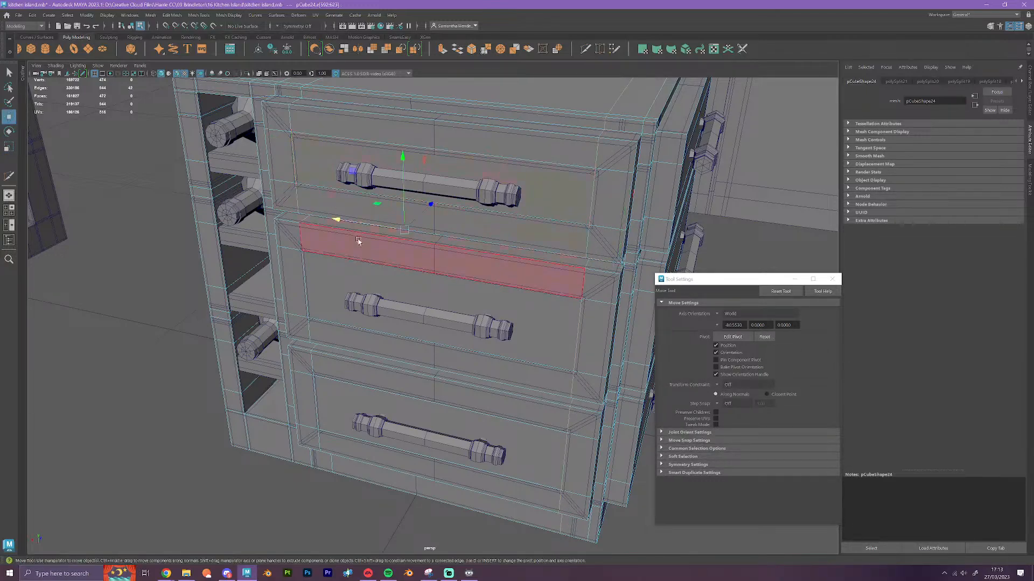
pyautogui.press('r')
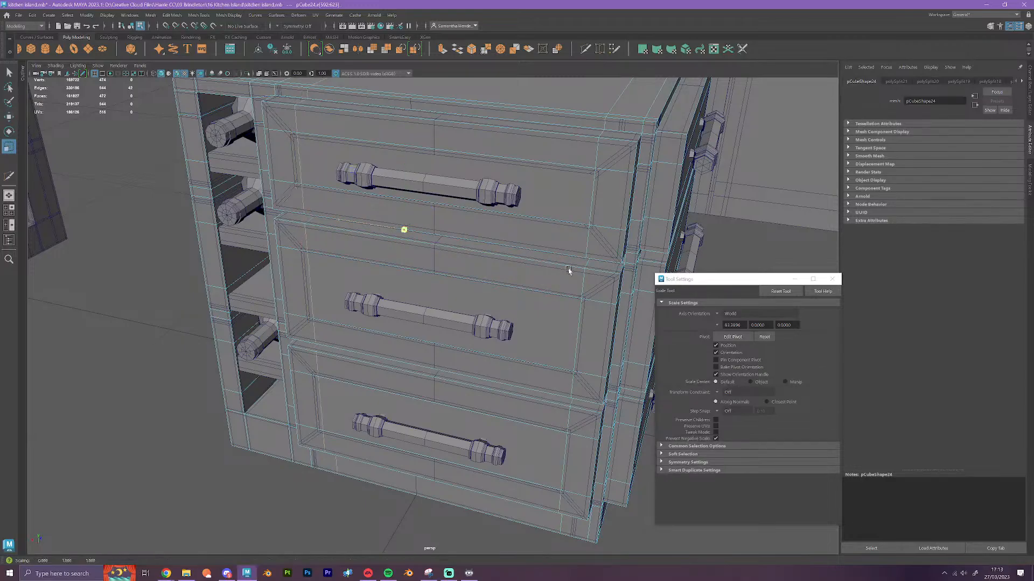
pyautogui.press('w')
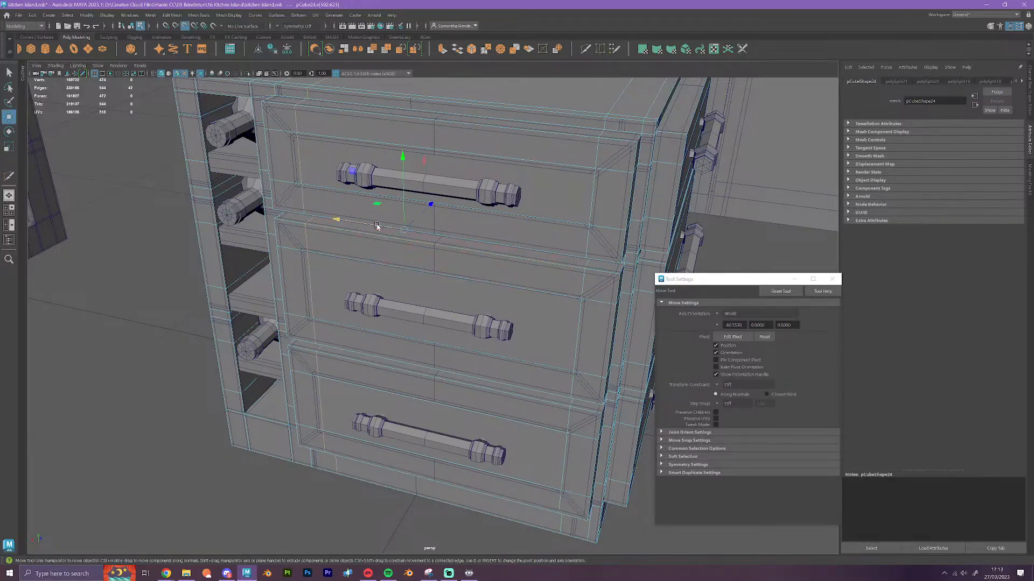
pyautogui.moveTo(343, 224); pyautogui.dragTo(325, 220)
pyautogui.hotkey('ctrl', 'z')
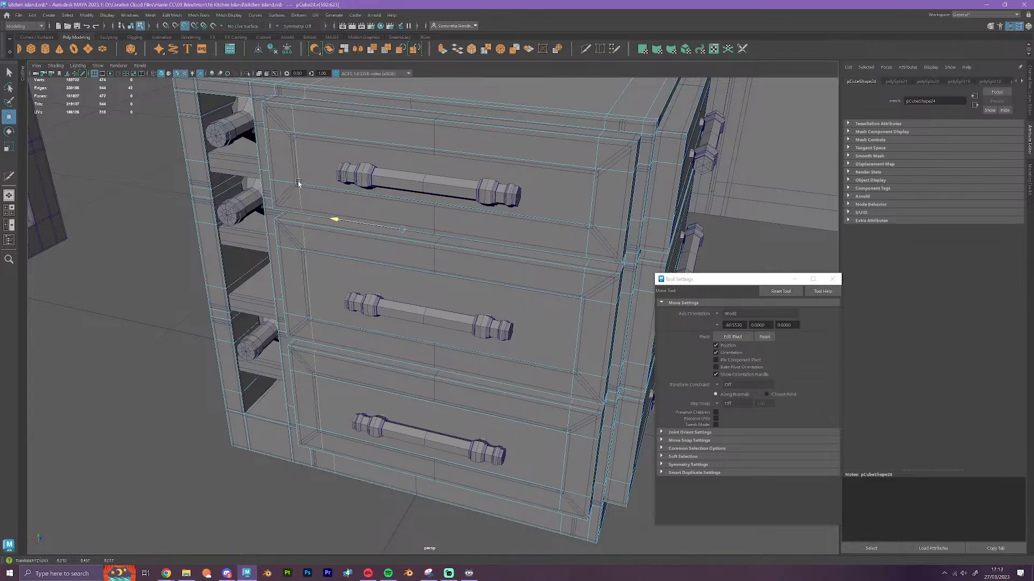
pyautogui.moveTo(297, 181); pyautogui.dragTo(298, 183)
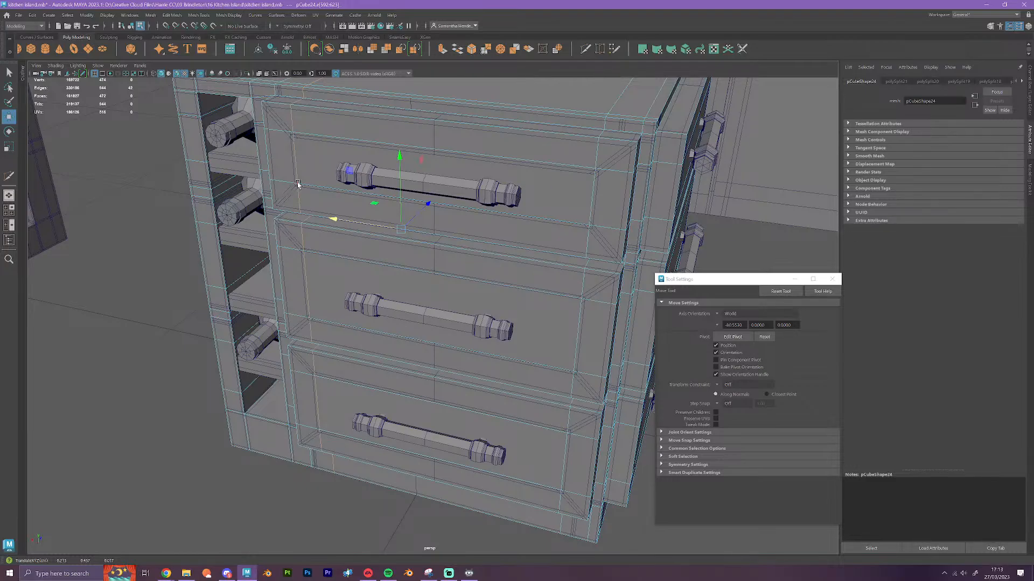
# Flatten the lower horizontal edge loop of the top drawer and snap it vertically to the original panel's lower border
pyautogui.keyDown('alt'); pyautogui.moveTo(490, 427); pyautogui.dragTo(287, 196); pyautogui.keyUp('alt')
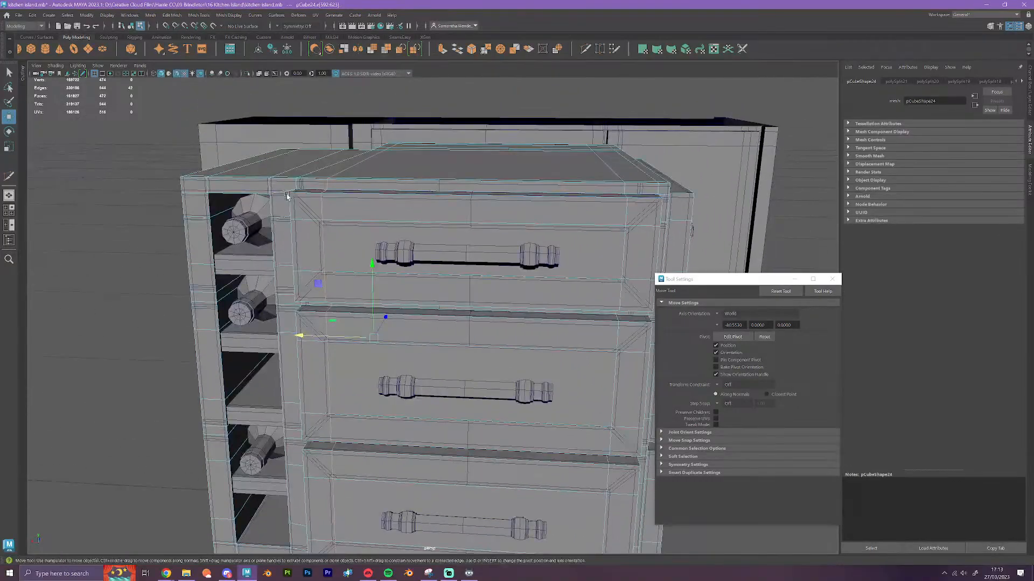
pyautogui.doubleClick(327, 272)
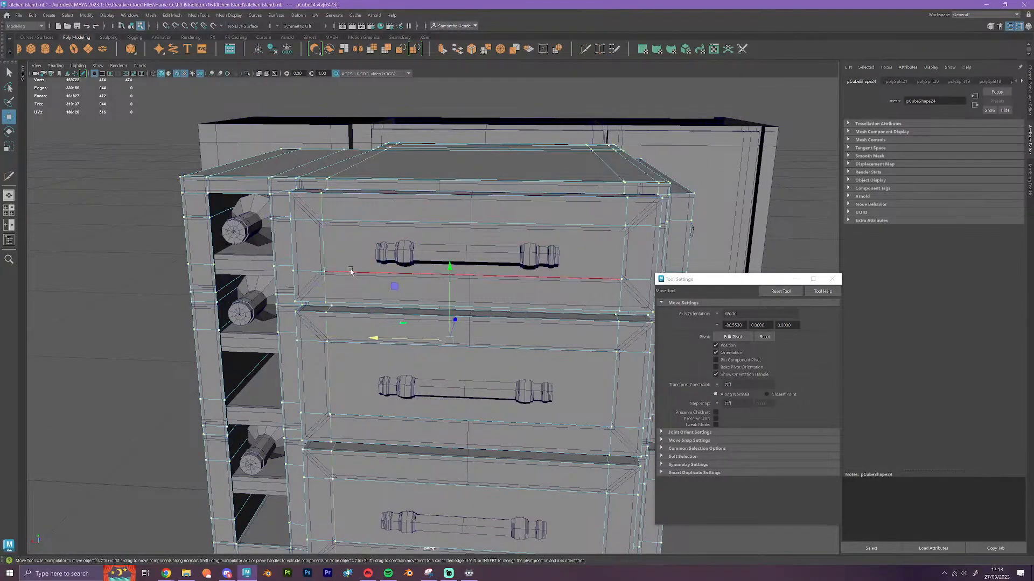
pyautogui.moveTo(349, 272); pyautogui.dragTo(343, 236, button='right')
pyautogui.doubleClick(345, 273)
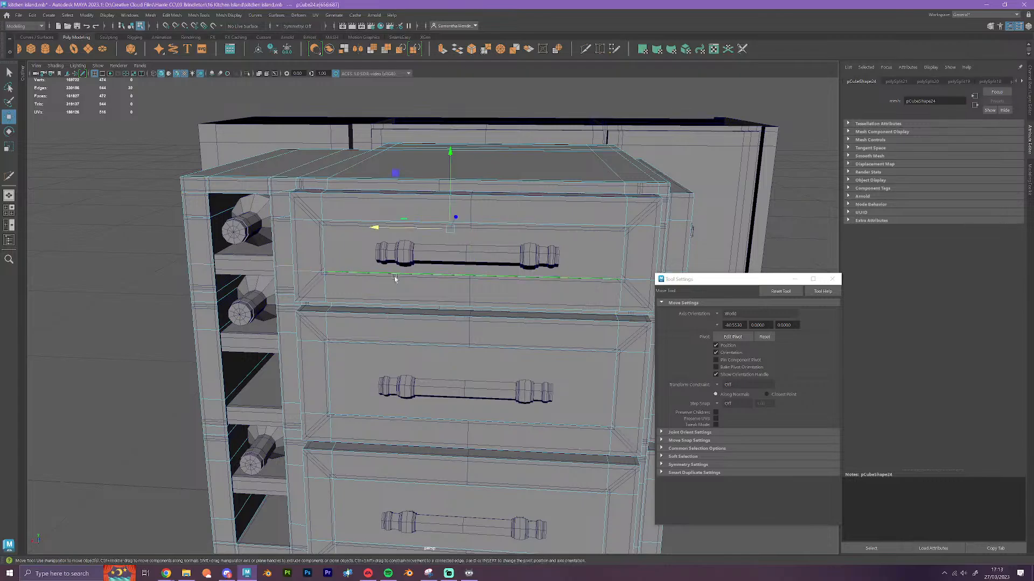
pyautogui.press('r')
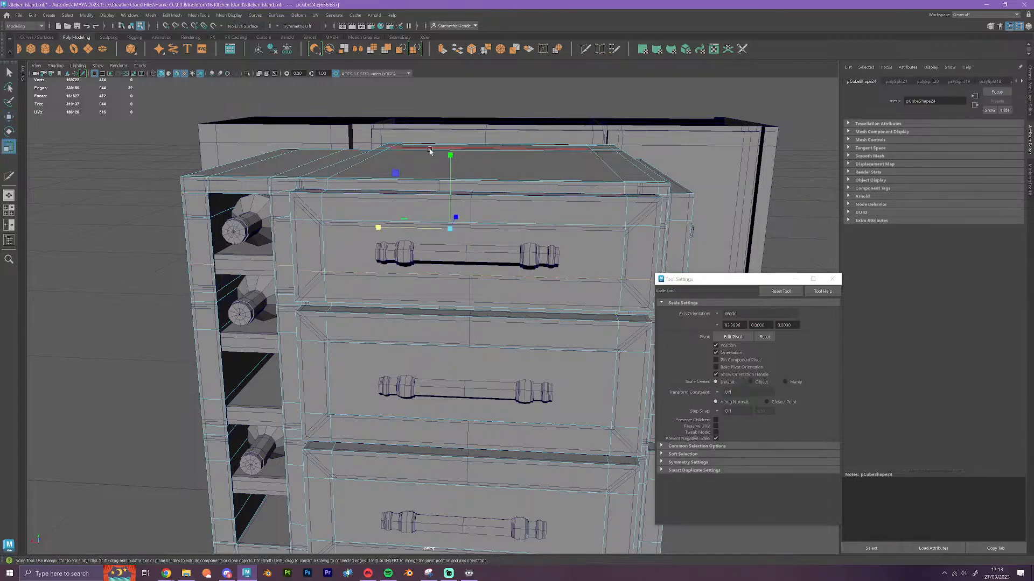
pyautogui.press('w')
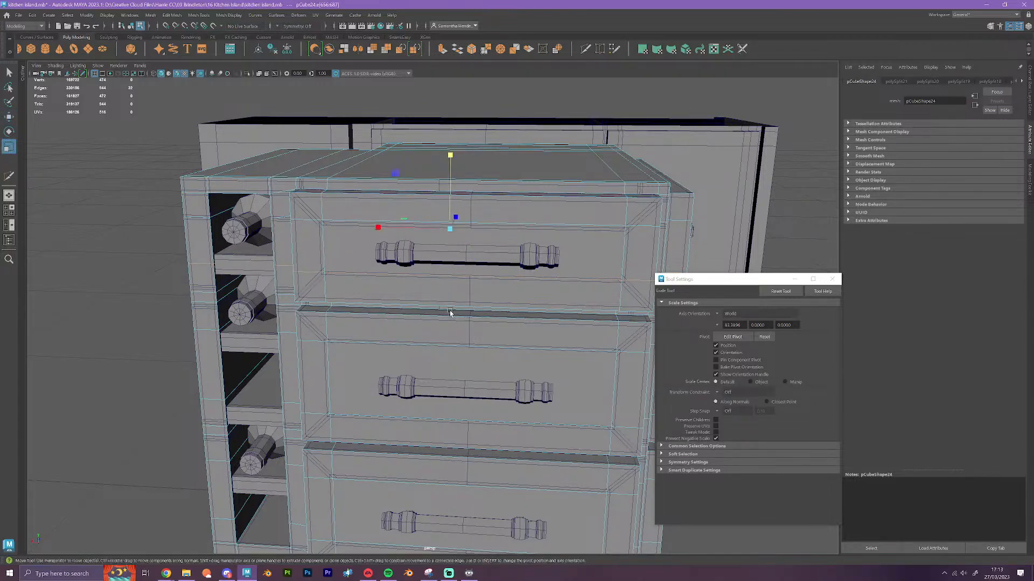
pyautogui.click(451, 151)
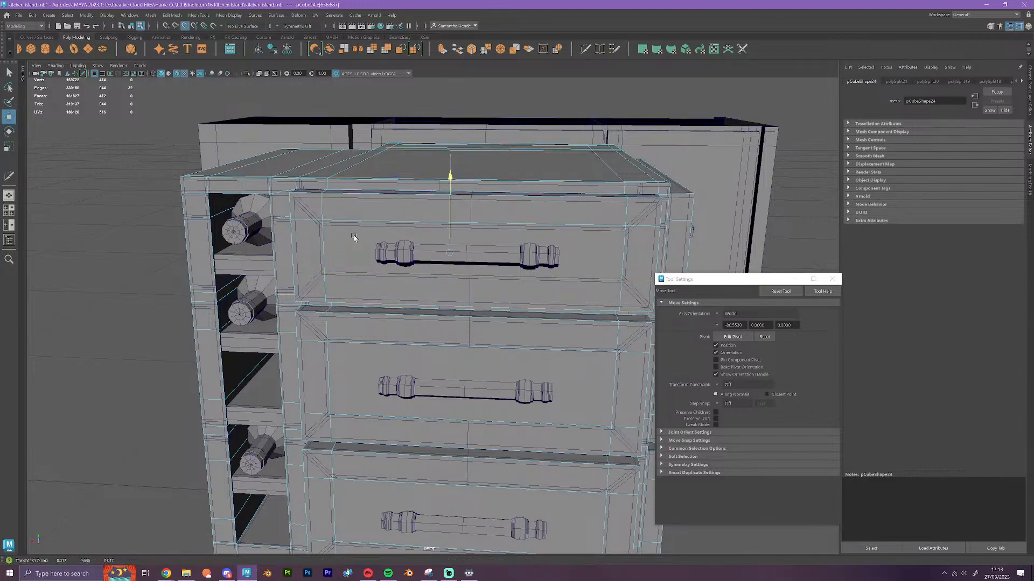
# Flatten the upper horizontal edge loop of the middle drawer and snap it vertically to the original panel's upper border
pyautogui.click(360, 358)
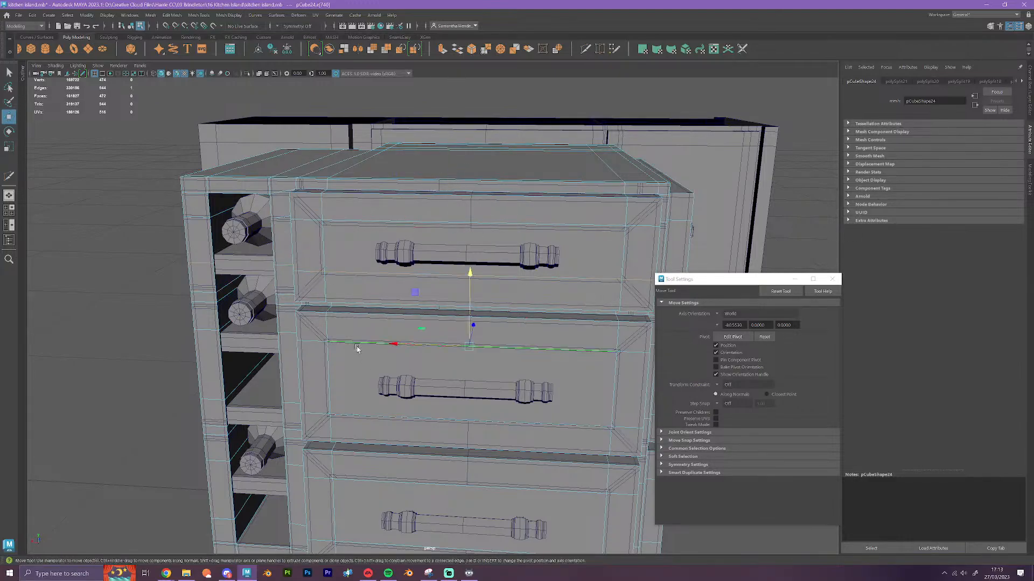
pyautogui.press('r')
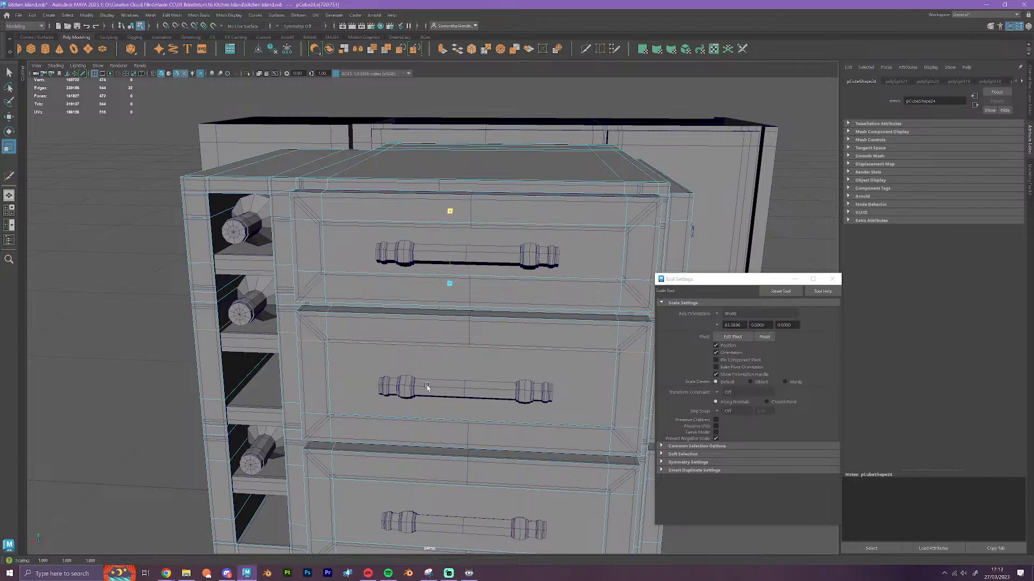
pyautogui.press('w')
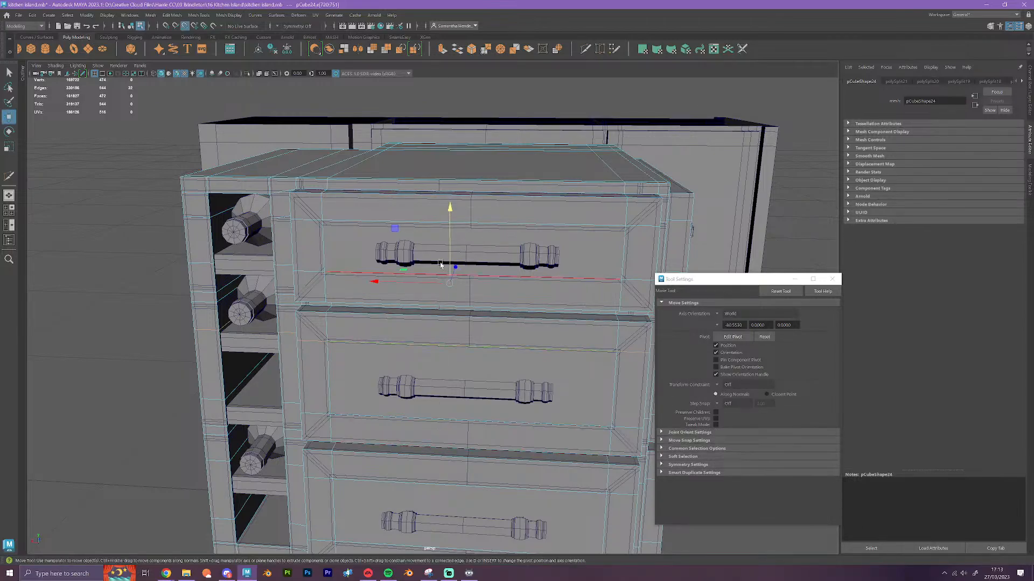
pyautogui.press('v')
pyautogui.moveTo(449, 243); pyautogui.dragTo(470, 349)
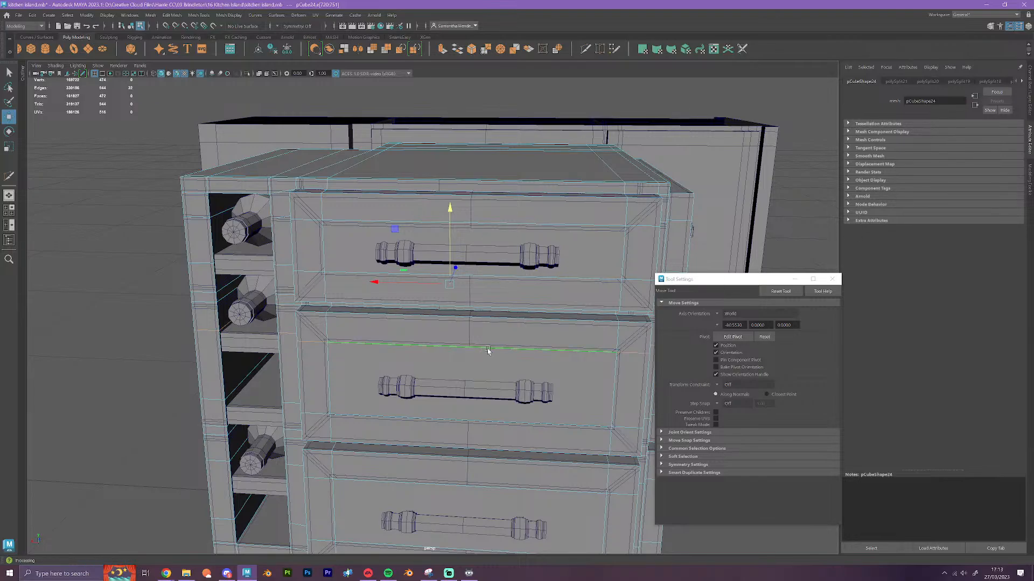
# Flatten the lower horizontal edge loop of the middle drawer and snap it vertically to the original panel's lower border
pyautogui.doubleClick(486, 349)
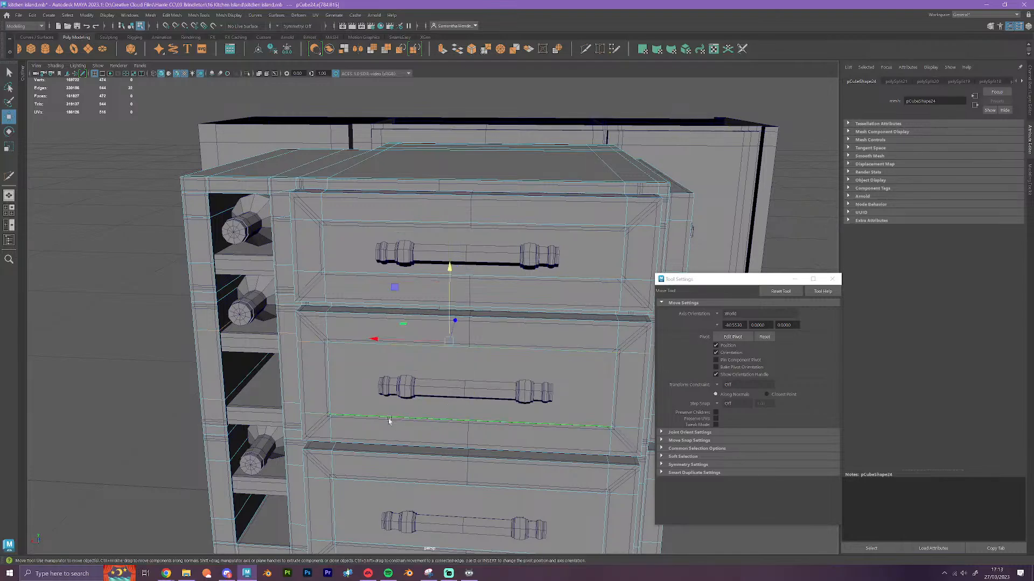
pyautogui.press('r')
pyautogui.moveTo(449, 270); pyautogui.dragTo(458, 447)
pyautogui.press('w')
pyautogui.moveTo(451, 296); pyautogui.dragTo(498, 452)
# Flatten the upper horizontal edge loop of the bottom drawer and snap it vertically to the original panel's upper border
pyautogui.keyDown('alt'); pyautogui.moveTo(498, 453); pyautogui.dragTo(448, 314, button='middle'); pyautogui.keyUp('alt')
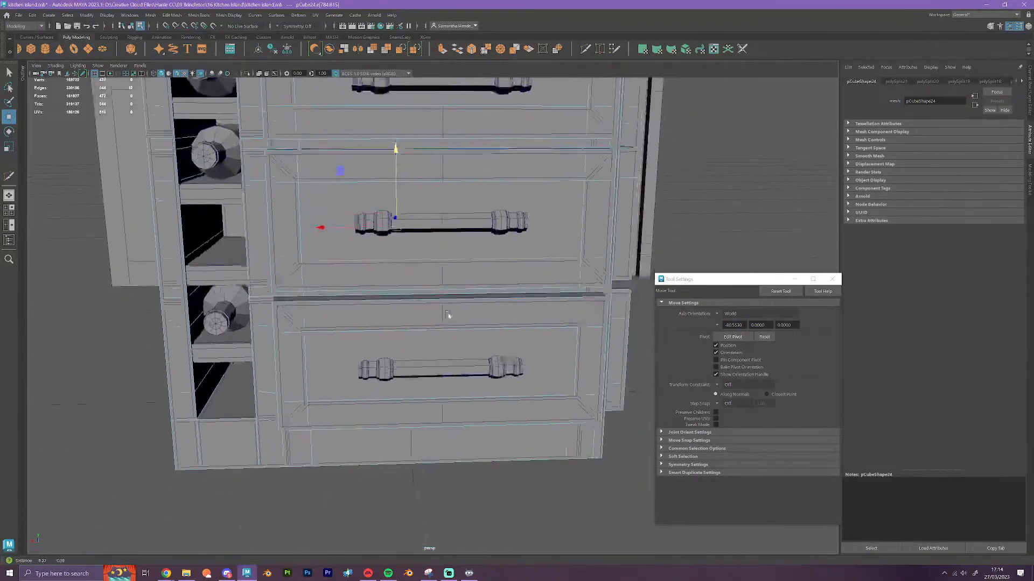
pyautogui.doubleClick(393, 331)
pyautogui.press('r')
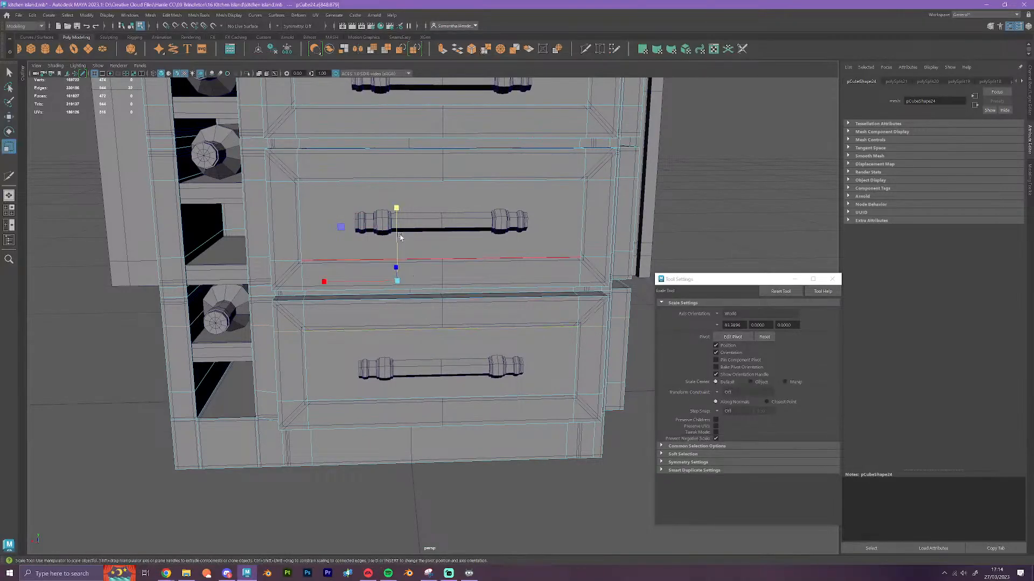
pyautogui.press('w')
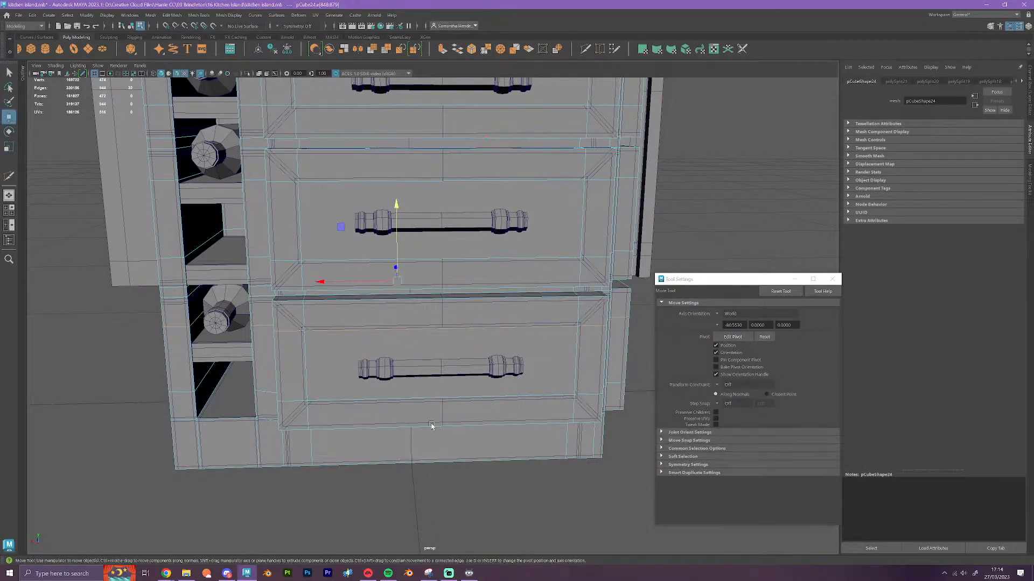
pyautogui.press('v')
pyautogui.moveTo(397, 252); pyautogui.dragTo(439, 332)
# Flatten the lower horizontal edge loop of the bottom drawer and snap it vertically to the original panel's lower border
pyautogui.click(351, 405)
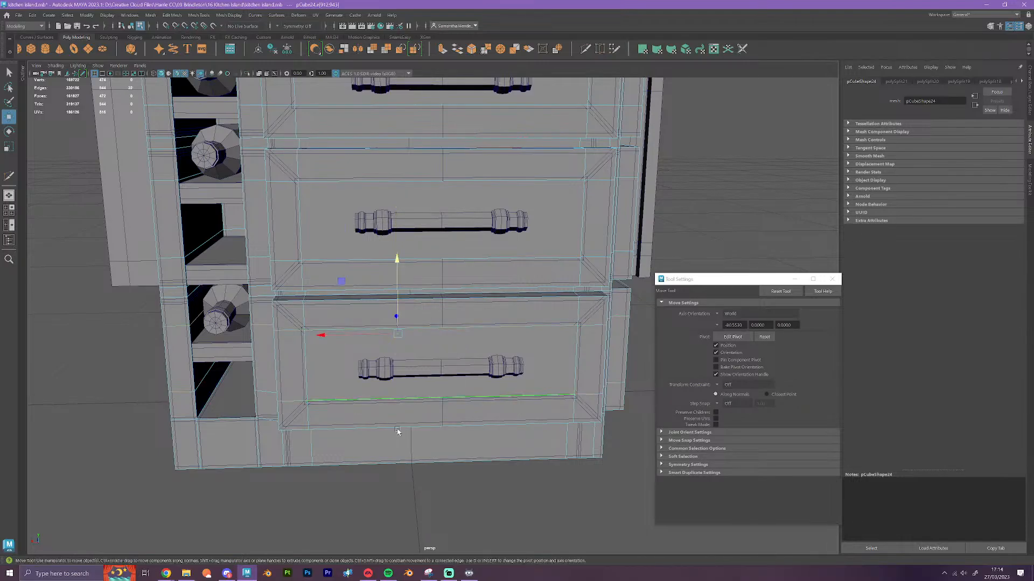
pyautogui.keyDown('alt'); pyautogui.moveTo(351, 407); pyautogui.dragTo(449, 455); pyautogui.keyUp('alt')
pyautogui.scroll(1, 449, 455)
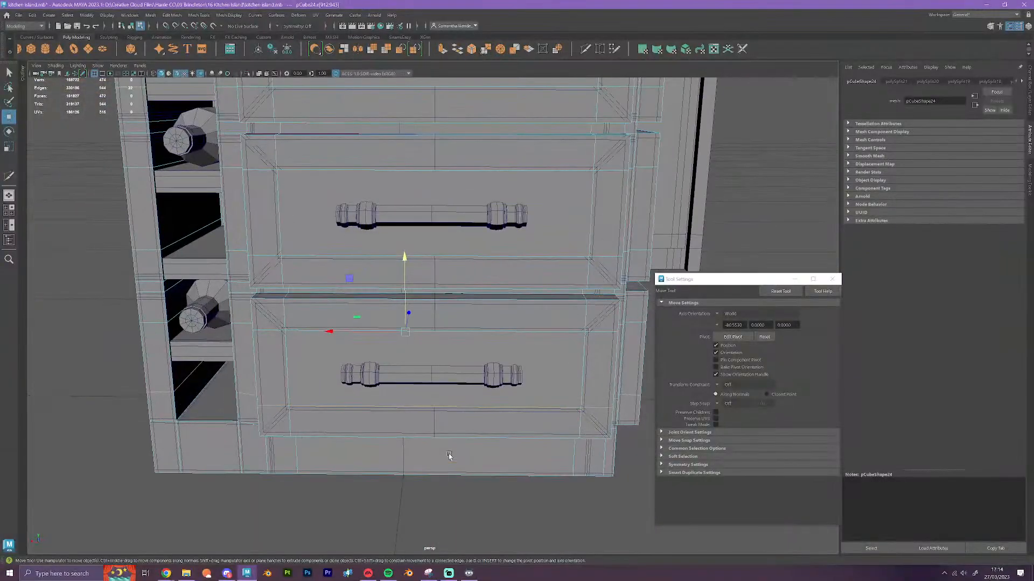
pyautogui.press('r')
pyautogui.moveTo(404, 254); pyautogui.dragTo(418, 422)
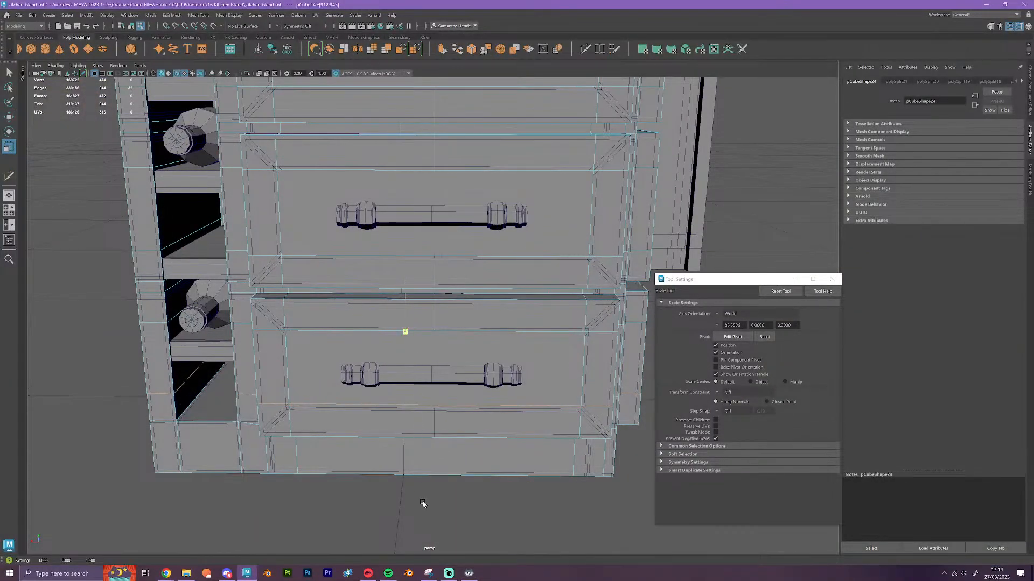
pyautogui.press('w')
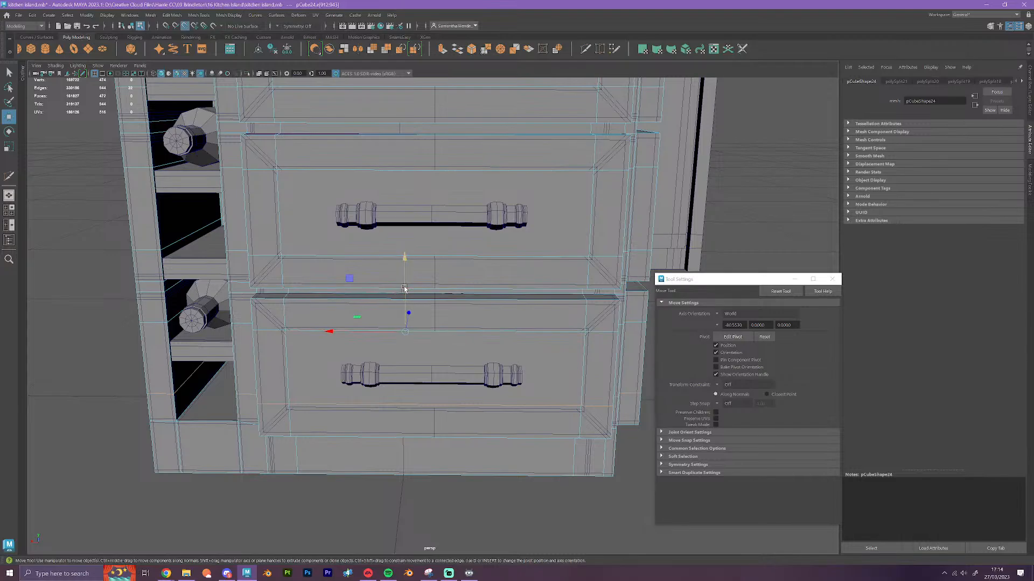
pyautogui.moveTo(404, 289); pyautogui.dragTo(434, 409)
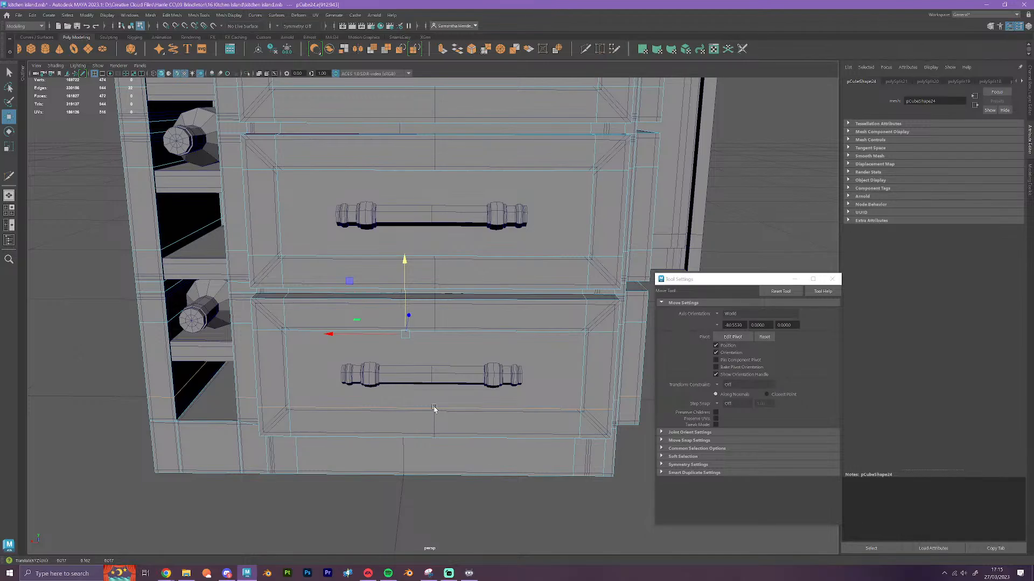
pyautogui.keyDown('alt'); pyautogui.moveTo(517, 438); pyautogui.dragTo(550, 462); pyautogui.keyUp('alt')
pyautogui.scroll(5, 550, 462)
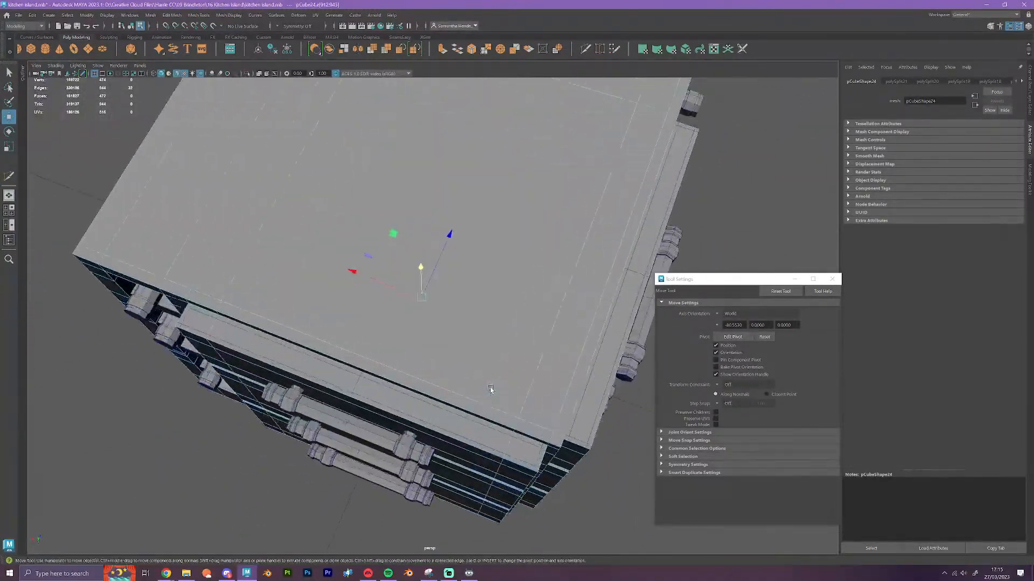
# Select all the upward-facing faces across the corner block's top and delete them to leave the block open
pyautogui.moveTo(486, 299); pyautogui.dragTo(489, 345, button='right')
pyautogui.click(490, 413)
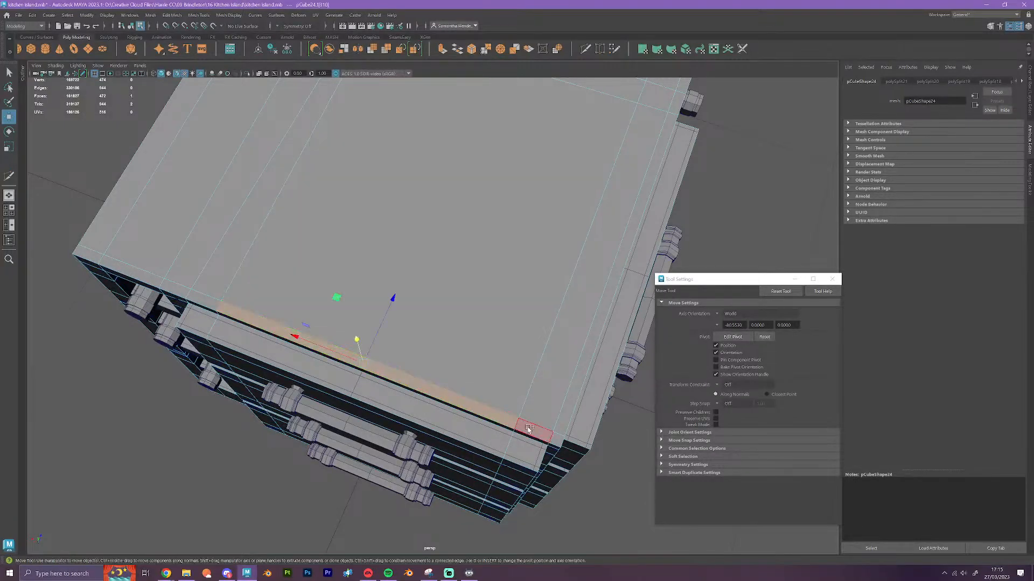
pyautogui.keyDown('shift'); pyautogui.click(203, 302); pyautogui.keyUp('shift')
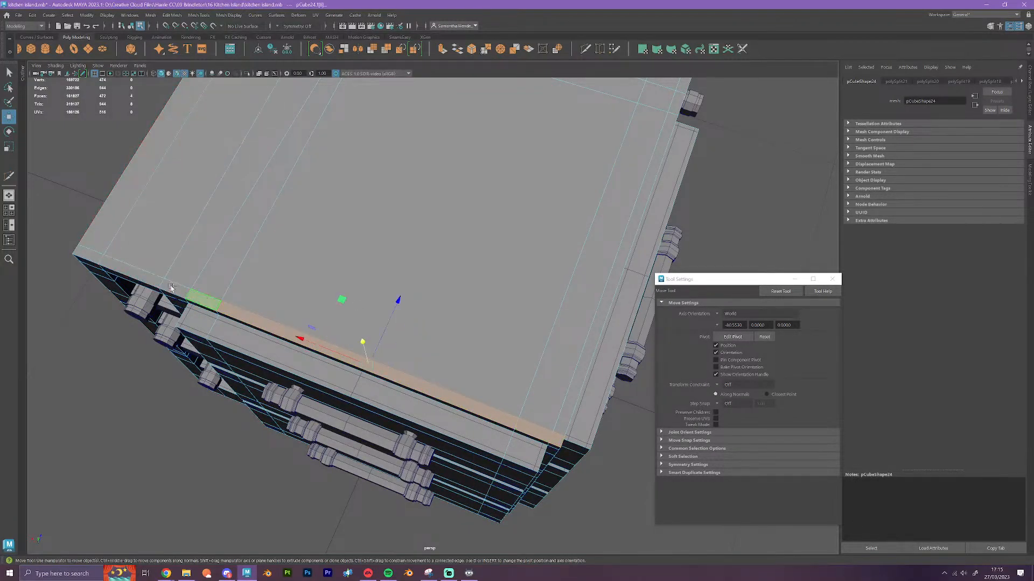
pyautogui.keyDown('shift'); pyautogui.doubleClick(79, 249); pyautogui.keyUp('shift')
pyautogui.keyDown('shift'); pyautogui.click(135, 225); pyautogui.keyUp('shift')
pyautogui.keyDown('shift'); pyautogui.click(119, 217); pyautogui.keyUp('shift')
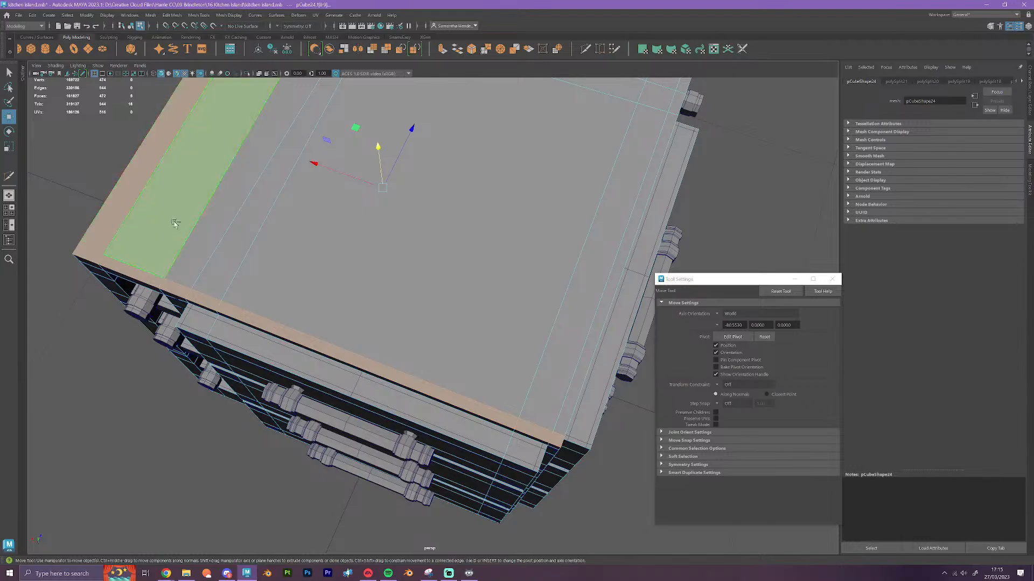
pyautogui.keyDown('shift'); pyautogui.click(231, 188); pyautogui.keyUp('shift')
pyautogui.keyDown('shift'); pyautogui.doubleClick(591, 356); pyautogui.keyUp('shift')
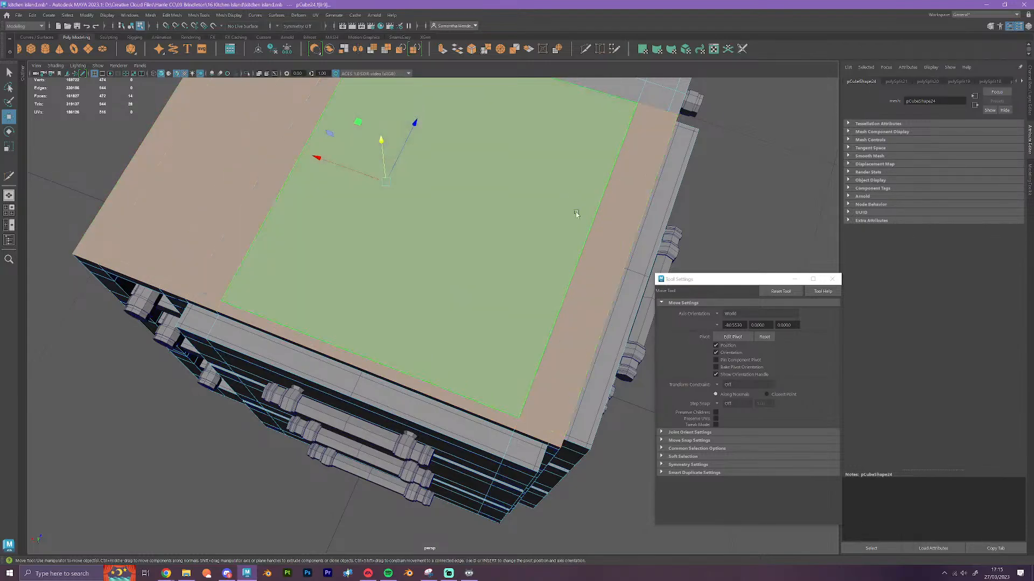
pyautogui.keyDown('alt'); pyautogui.moveTo(575, 199); pyautogui.dragTo(537, 374, button='middle'); pyautogui.keyUp('alt')
pyautogui.keyDown('shift'); pyautogui.click(621, 302); pyautogui.keyUp('shift')
pyautogui.keyDown('shift'); pyautogui.click(635, 308); pyautogui.keyUp('shift')
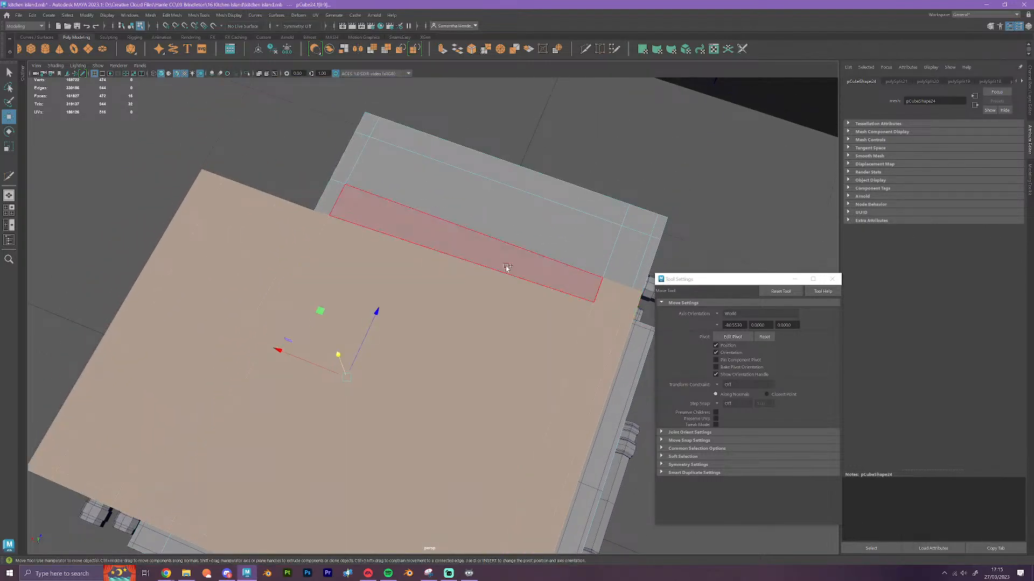
pyautogui.keyDown('shift'); pyautogui.doubleClick(334, 201); pyautogui.keyUp('shift')
pyautogui.keyDown('shift'); pyautogui.doubleClick(354, 156); pyautogui.keyUp('shift')
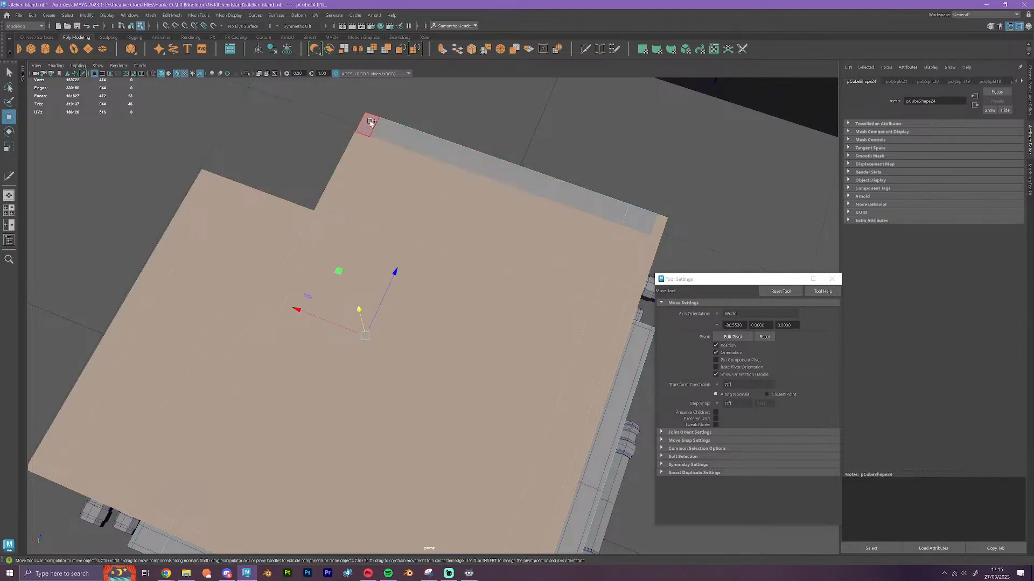
pyautogui.keyDown('shift'); pyautogui.click(373, 124); pyautogui.keyUp('shift')
pyautogui.press('Delete')
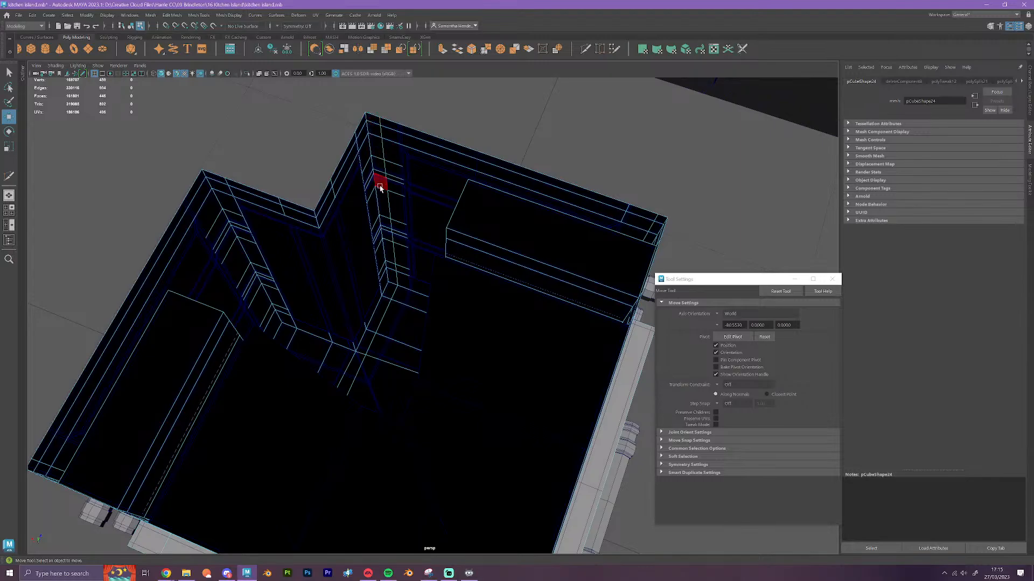
# Move the whole corner block sideways along X with grid snapping to stand beside the original cabinet
pyautogui.moveTo(376, 178); pyautogui.dragTo(413, 164, button='right')
pyautogui.scroll(-5, 377, 323)
pyautogui.keyDown('alt'); pyautogui.moveTo(367, 357); pyautogui.dragTo(383, 351); pyautogui.keyUp('alt')
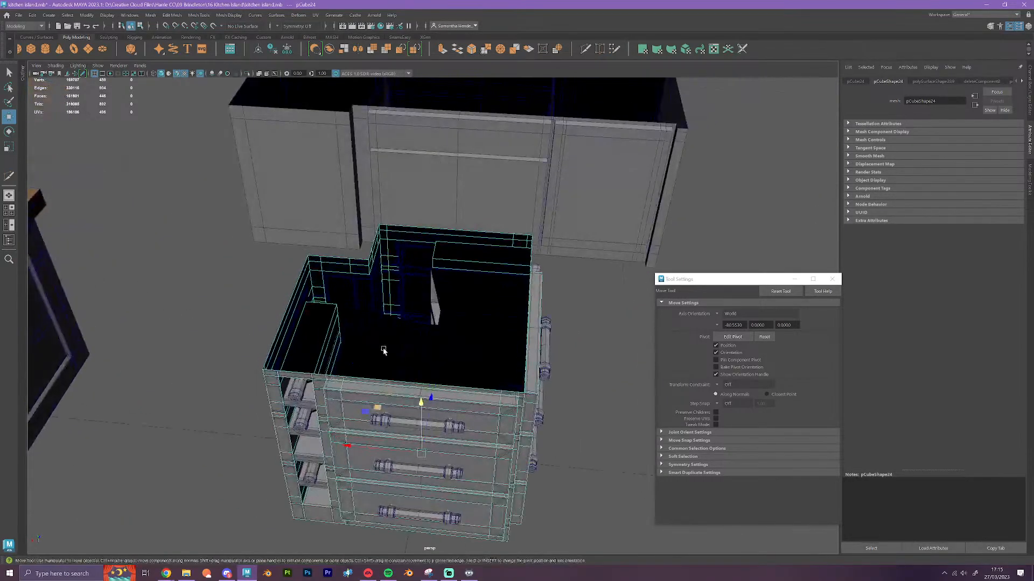
pyautogui.keyDown('alt'); pyautogui.moveTo(383, 350); pyautogui.dragTo(263, 264, button='middle'); pyautogui.keyUp('alt')
pyautogui.press('x')
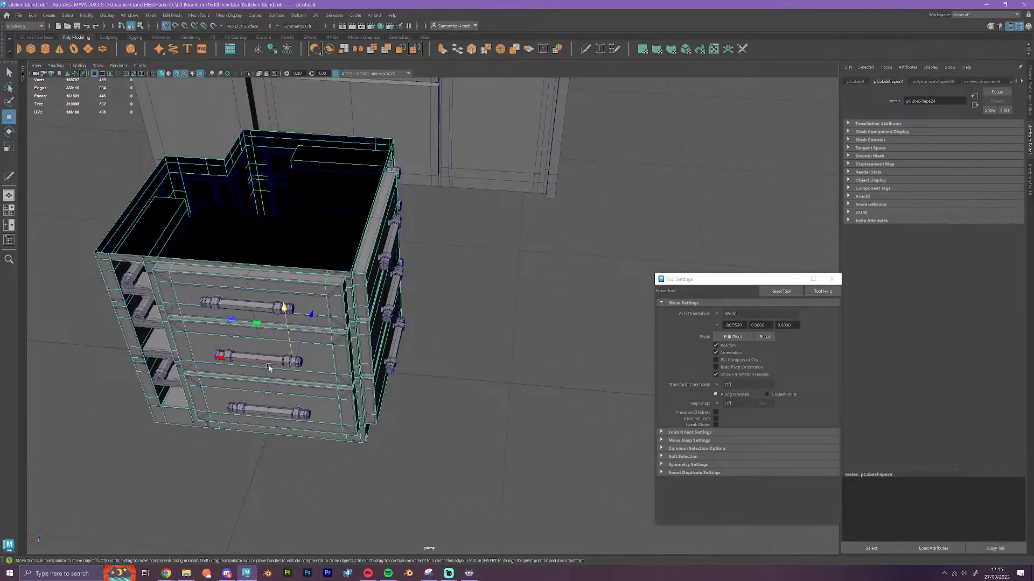
pyautogui.keyDown('shift'); pyautogui.moveTo(220, 356); pyautogui.dragTo(530, 391); pyautogui.keyUp('shift')
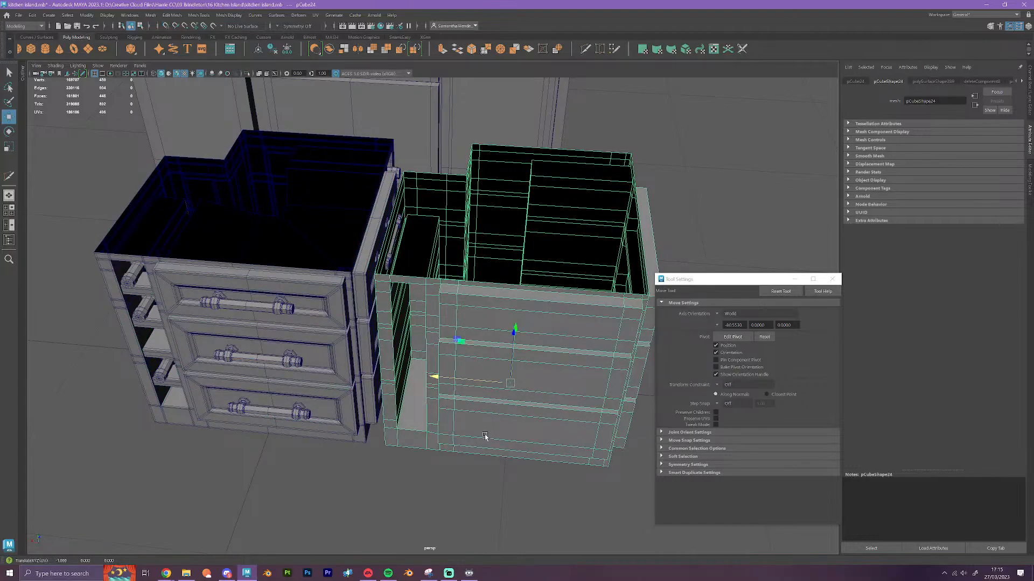
# Select the interior shelf and compartment faces of the original corner cabinet's open rack and extract them into a separate piece
pyautogui.keyDown('alt'); pyautogui.moveTo(484, 431); pyautogui.dragTo(458, 356); pyautogui.keyUp('alt')
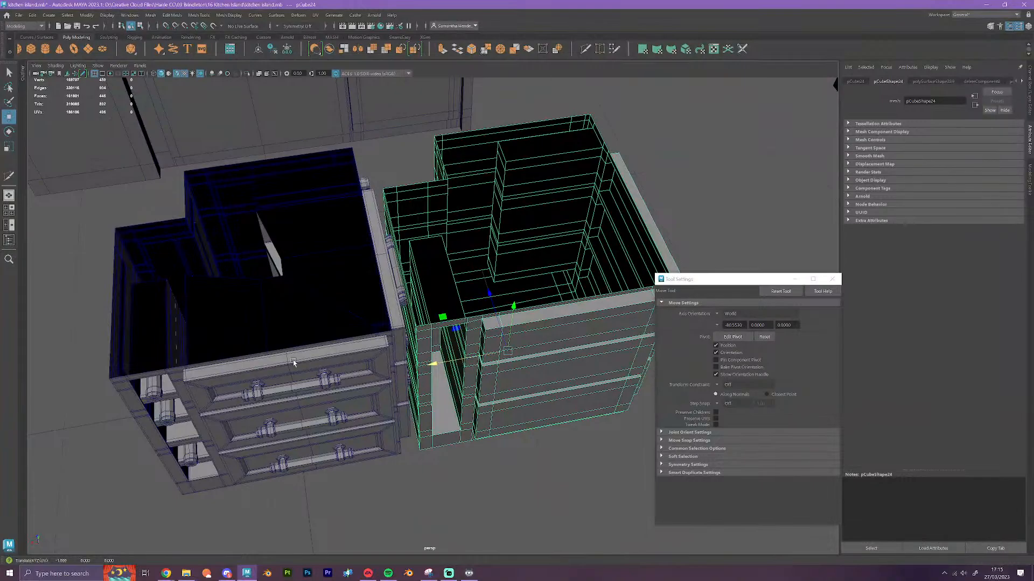
pyautogui.keyDown('alt'); pyautogui.moveTo(293, 361); pyautogui.dragTo(475, 257, button='middle'); pyautogui.keyUp('alt')
pyautogui.click(400, 295)
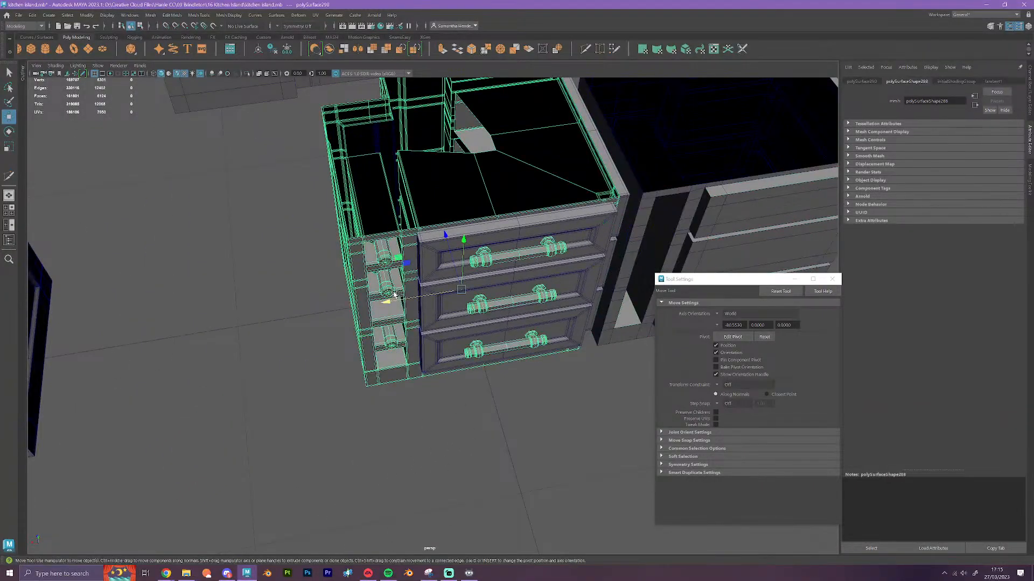
pyautogui.moveTo(393, 290); pyautogui.dragTo(397, 308, button='right')
pyautogui.scroll(4, 398, 307)
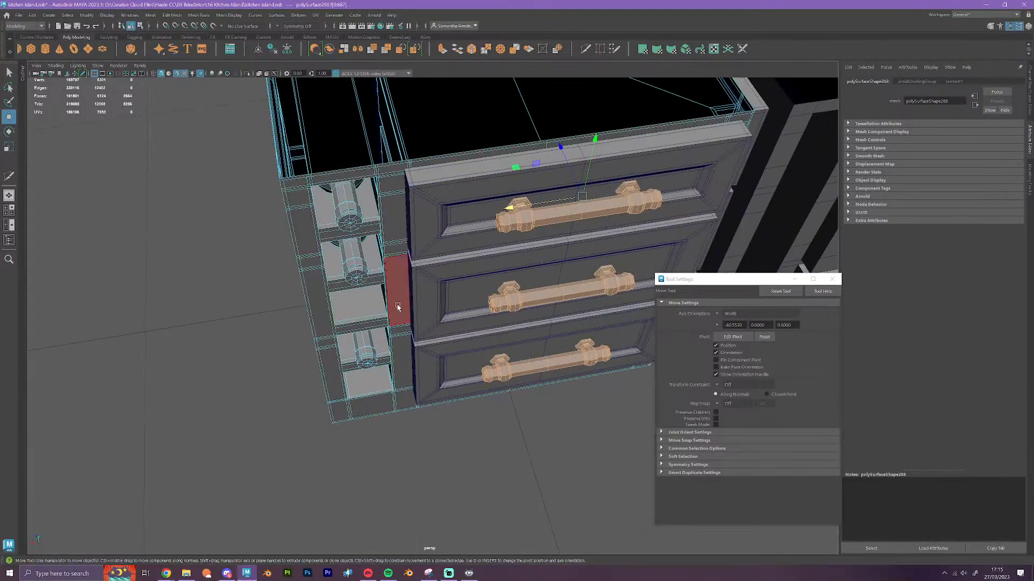
pyautogui.doubleClick(373, 264)
pyautogui.keyDown('shift'); pyautogui.doubleClick(372, 226); pyautogui.keyUp('shift')
pyautogui.keyDown('shift'); pyautogui.doubleClick(366, 319); pyautogui.keyUp('shift')
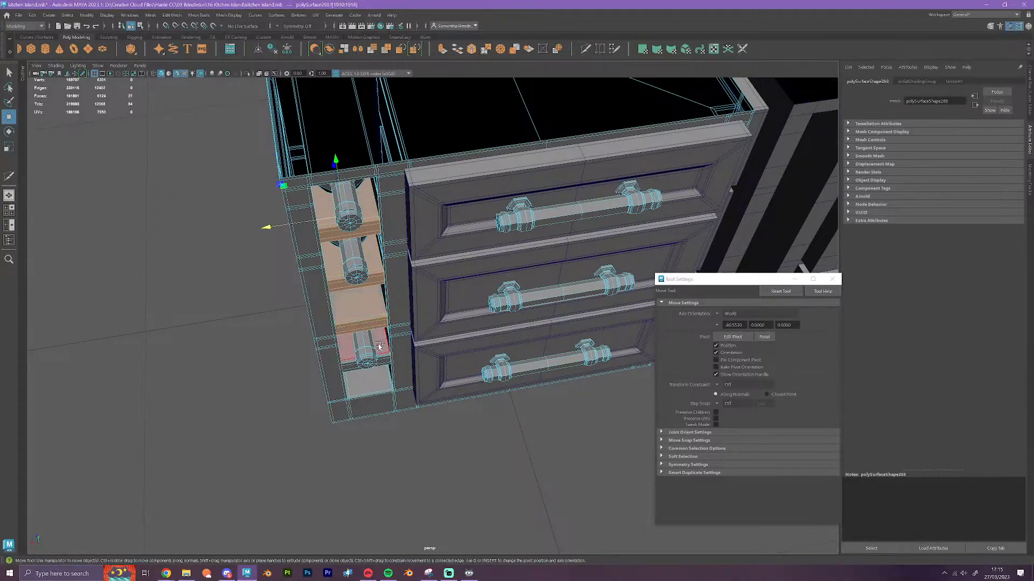
pyautogui.keyDown('shift'); pyautogui.doubleClick(380, 346); pyautogui.keyUp('shift')
pyautogui.scroll(-4, 377, 350)
pyautogui.keyDown('alt'); pyautogui.moveTo(377, 353); pyautogui.dragTo(512, 374); pyautogui.keyUp('alt')
pyautogui.keyDown('shift'); pyautogui.doubleClick(450, 389); pyautogui.keyUp('shift')
pyautogui.keyDown('shift'); pyautogui.doubleClick(450, 406); pyautogui.keyUp('shift')
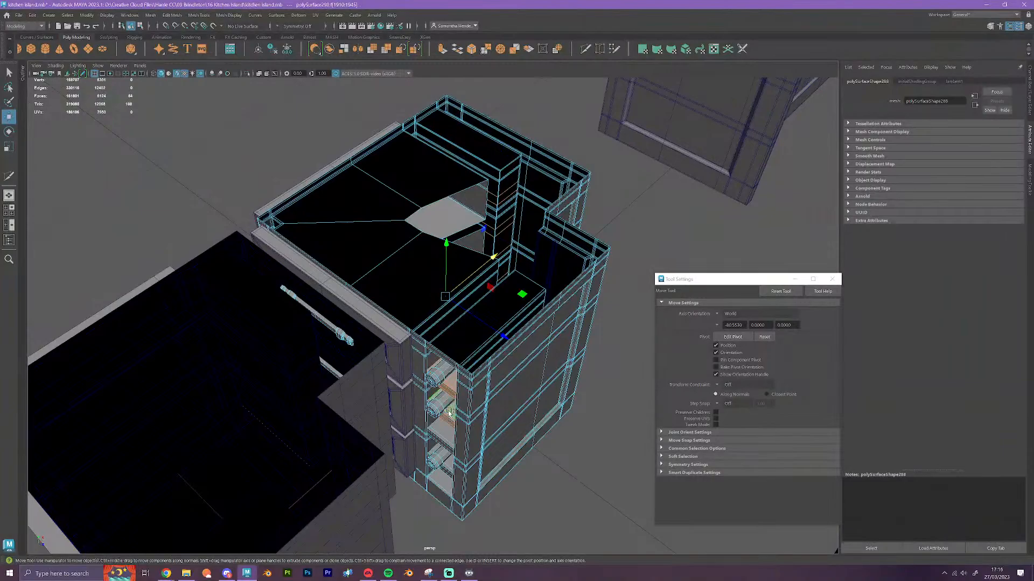
pyautogui.keyDown('shift'); pyautogui.doubleClick(450, 437); pyautogui.keyUp('shift')
pyautogui.keyDown('shift'); pyautogui.doubleClick(451, 466); pyautogui.keyUp('shift')
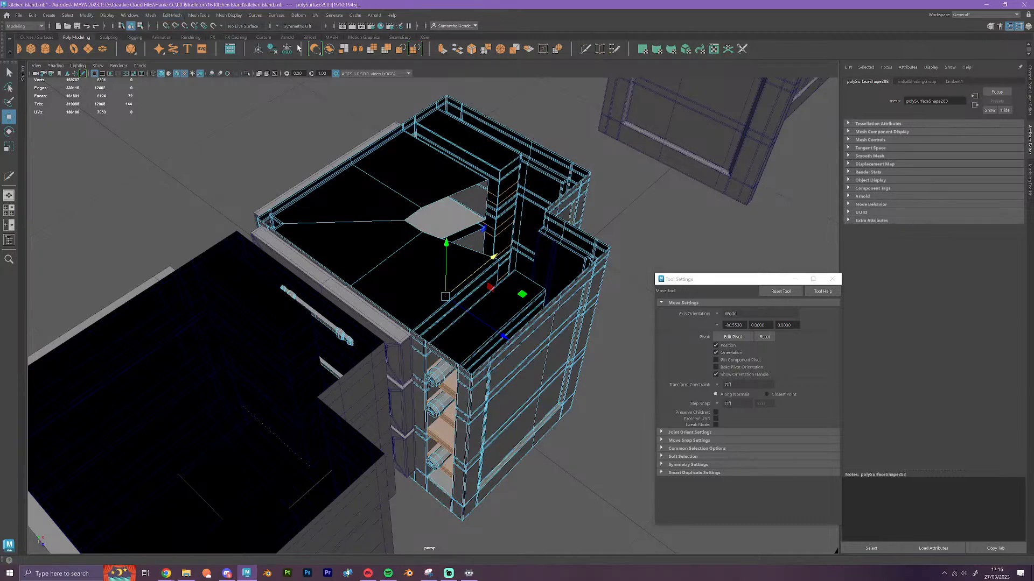
pyautogui.click(343, 50)
pyautogui.moveTo(507, 414); pyautogui.dragTo(530, 382, button='right')
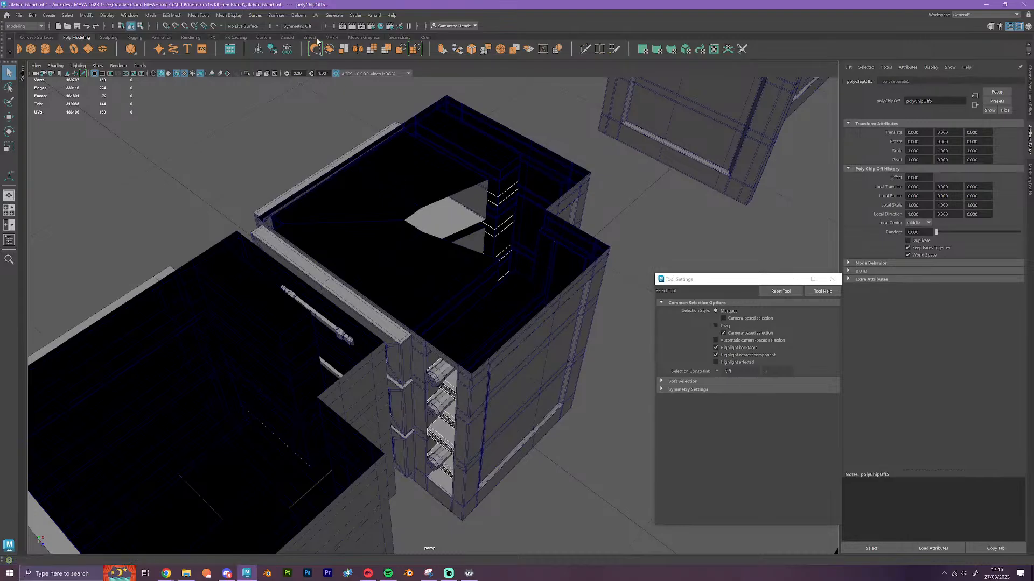
# Reposition the extracted shelves' pivot, duplicate them and move the copy along X into the corner block
pyautogui.click(311, 264)
pyautogui.keyDown('alt'); pyautogui.moveTo(312, 263); pyautogui.dragTo(306, 355); pyautogui.keyUp('alt')
pyautogui.press('w')
pyautogui.press('d')
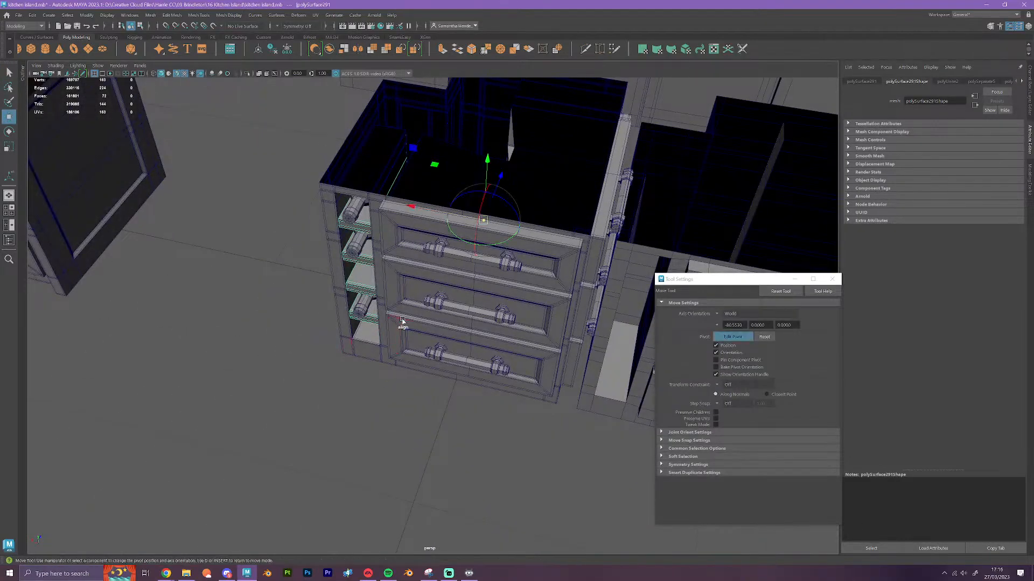
pyautogui.moveTo(483, 226); pyautogui.dragTo(476, 332)
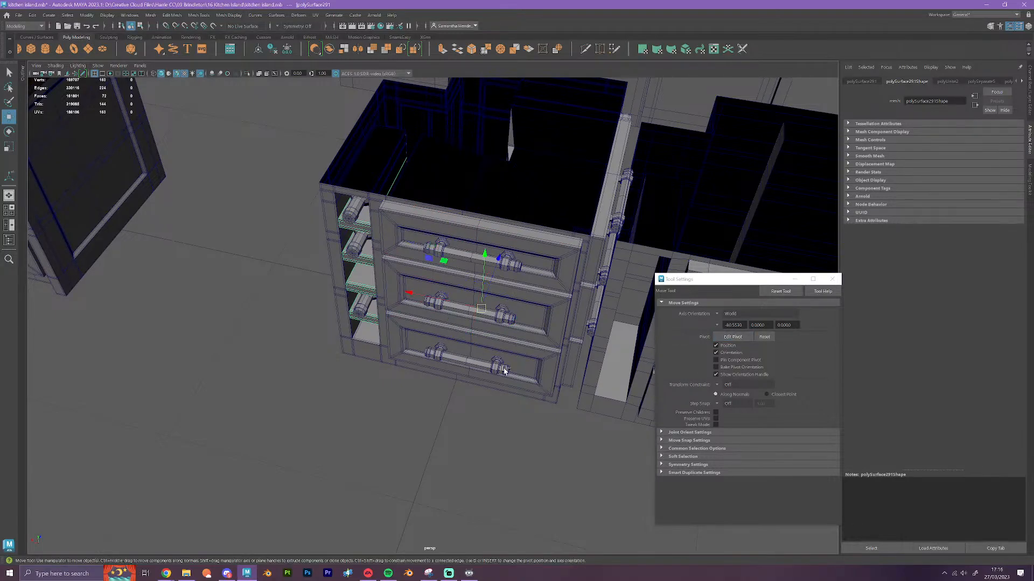
pyautogui.hotkey('ctrl', 'd')
pyautogui.moveTo(439, 299); pyautogui.dragTo(648, 365)
pyautogui.click(579, 441)
# Look over the counters, islands and simplified cabinet blocks across the whole scene
pyautogui.keyDown('alt'); pyautogui.moveTo(568, 457); pyautogui.dragTo(333, 422); pyautogui.keyUp('alt')
pyautogui.scroll(-3, 346, 406)
pyautogui.keyDown('alt'); pyautogui.moveTo(334, 422); pyautogui.dragTo(336, 427, button='middle'); pyautogui.keyUp('alt')
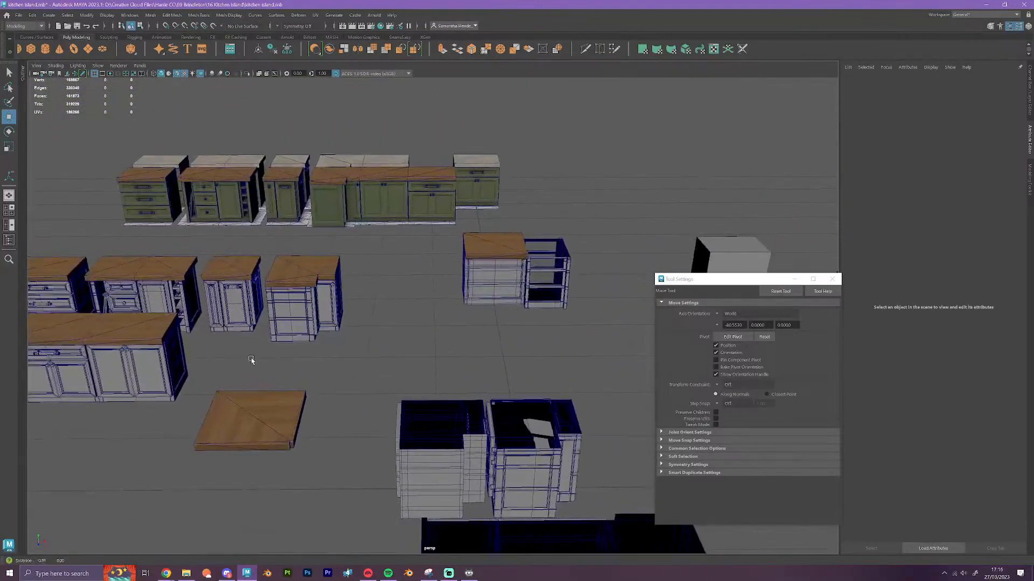
pyautogui.keyDown('alt'); pyautogui.moveTo(252, 360); pyautogui.dragTo(478, 341, button='middle'); pyautogui.keyUp('alt')
pyautogui.scroll(5, 450, 364)
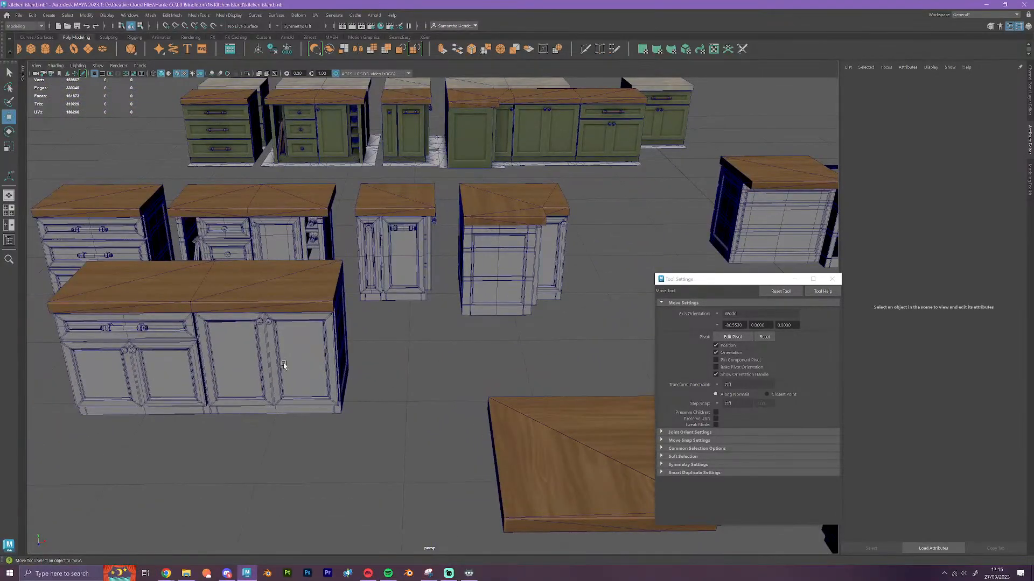
pyautogui.keyDown('alt'); pyautogui.moveTo(249, 351); pyautogui.dragTo(554, 250, button='middle'); pyautogui.keyUp('alt')
pyautogui.scroll(-5, 466, 375)
pyautogui.scroll(-4, 466, 375)
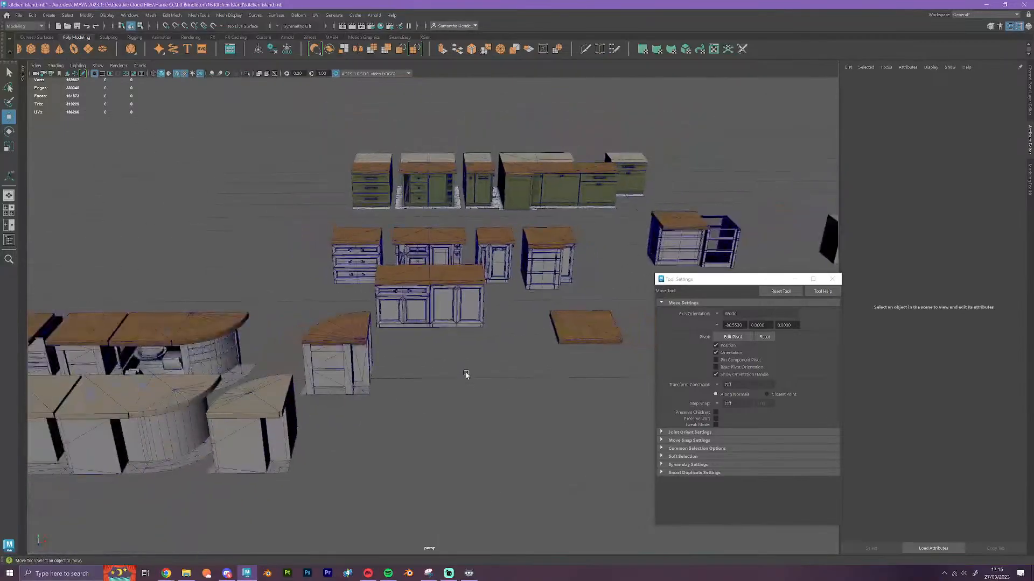
pyautogui.keyDown('alt'); pyautogui.moveTo(466, 373); pyautogui.dragTo(533, 337); pyautogui.keyUp('alt')
pyautogui.keyDown('alt'); pyautogui.moveTo(533, 337); pyautogui.dragTo(431, 380, button='middle'); pyautogui.keyUp('alt')
pyautogui.scroll(5, 484, 308)
pyautogui.keyDown('alt'); pyautogui.moveTo(484, 308); pyautogui.dragTo(548, 344); pyautogui.keyUp('alt')
pyautogui.scroll(-8, 528, 335)
pyautogui.keyDown('alt'); pyautogui.moveTo(549, 344); pyautogui.dragTo(226, 132, button='middle'); pyautogui.keyUp('alt')
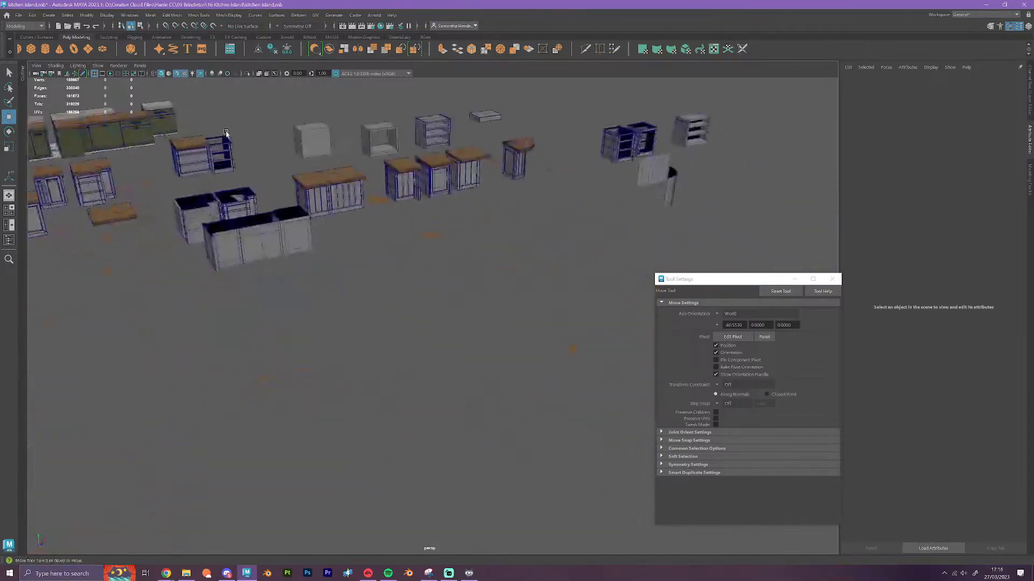
pyautogui.keyDown('alt'); pyautogui.moveTo(360, 247); pyautogui.dragTo(321, 268); pyautogui.keyUp('alt')
pyautogui.keyDown('alt'); pyautogui.moveTo(348, 232); pyautogui.dragTo(370, 215, button='middle'); pyautogui.keyUp('alt')
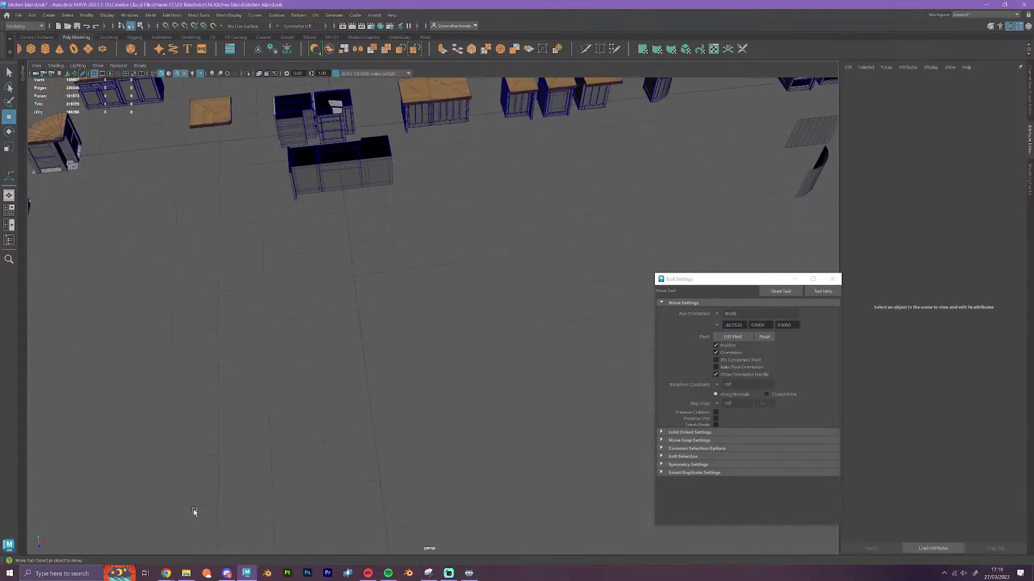
# Open the 15 Kitchen Counters folder in File Explorer and import counters_low into the Maya scene
pyautogui.moveTo(183, 577)
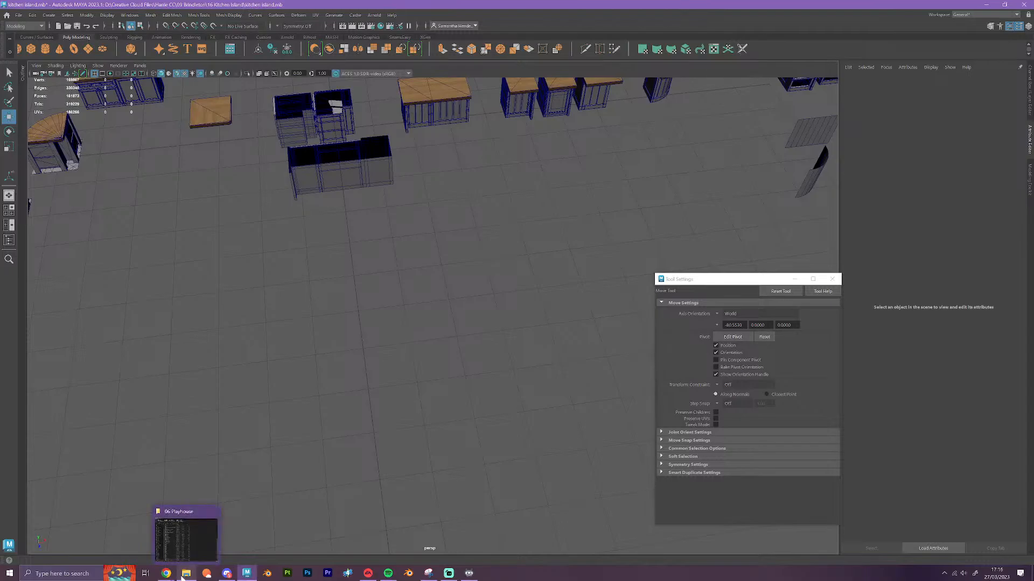
pyautogui.click(185, 541)
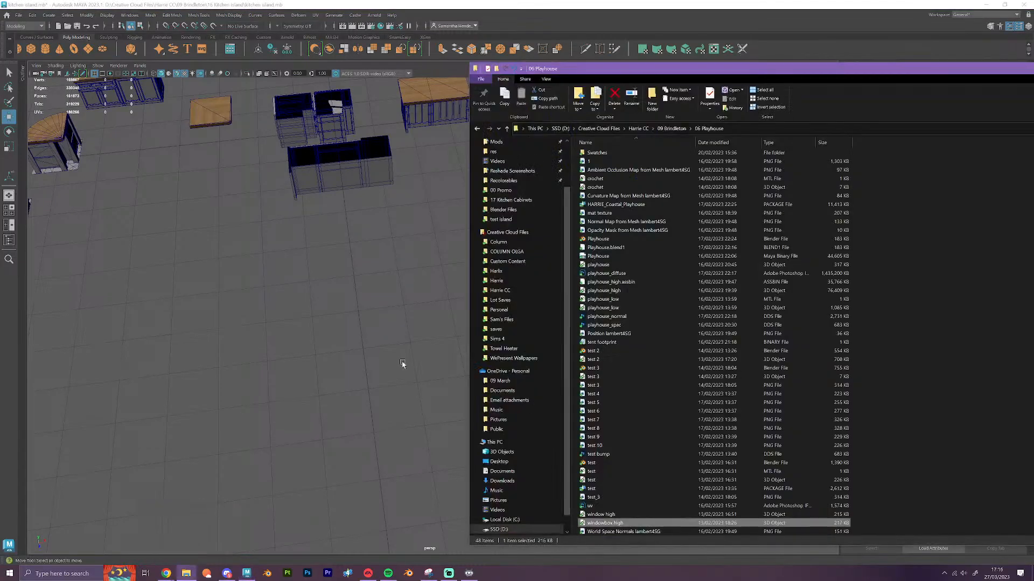
pyautogui.click(672, 129)
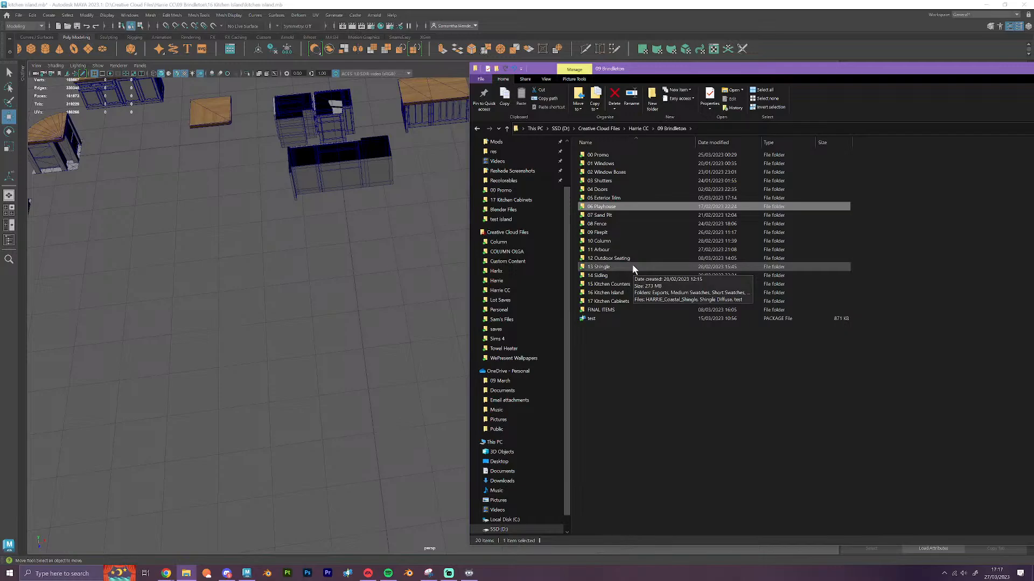
pyautogui.doubleClick(628, 284)
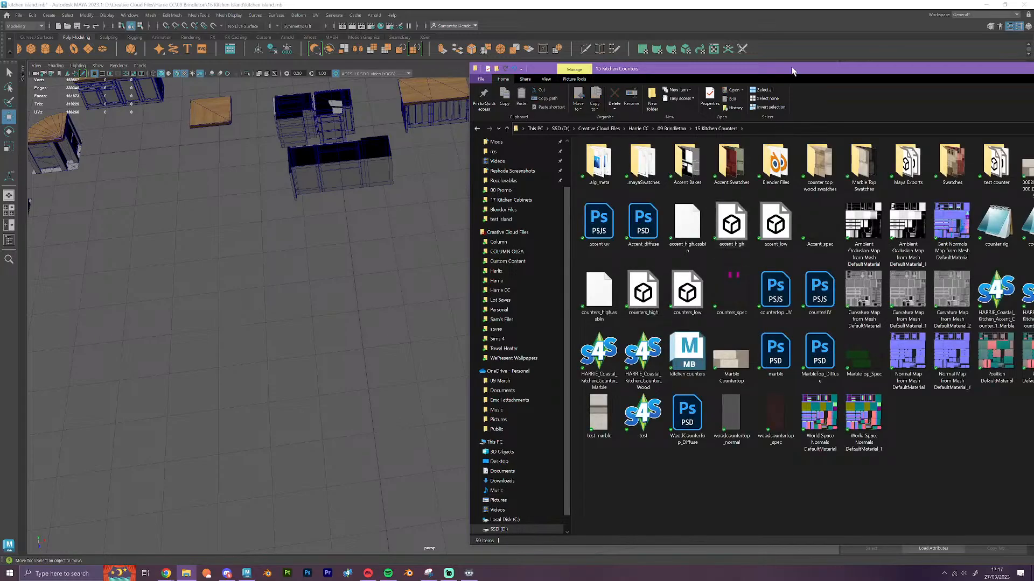
pyautogui.moveTo(792, 69); pyautogui.dragTo(667, 63)
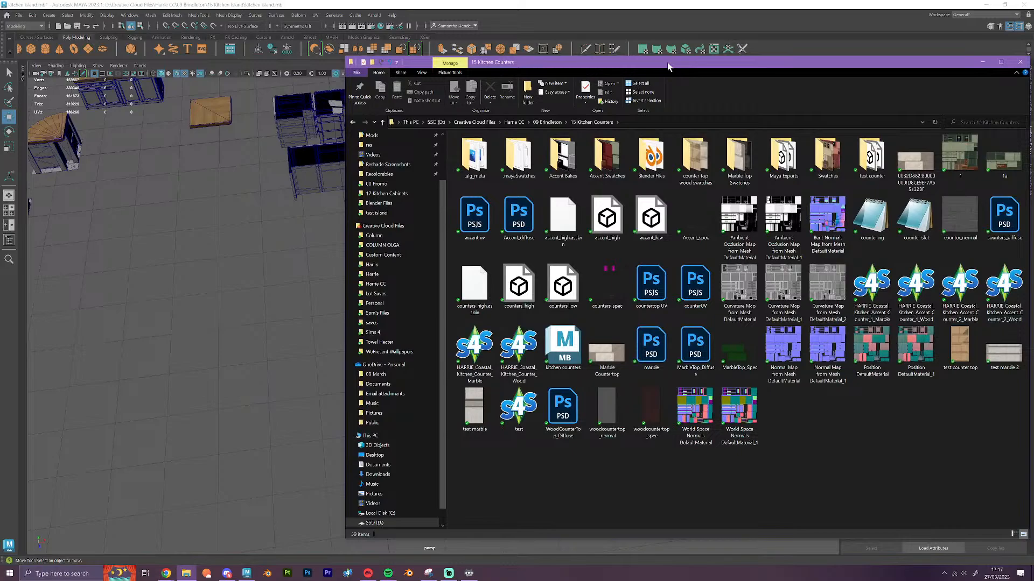
pyautogui.moveTo(563, 285); pyautogui.dragTo(254, 363)
pyautogui.click(288, 305)
# Move the imported low-poly counters along Z onto the empty floor in front of the other cabinets and inspect the bottle-rack counter
pyautogui.scroll(3, 306, 198)
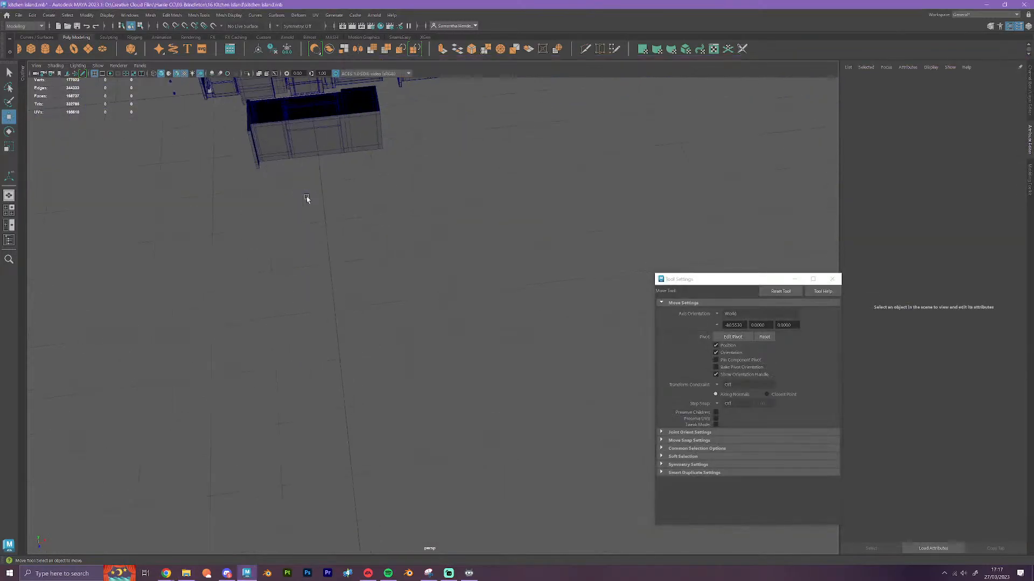
pyautogui.scroll(-5, 350, 178)
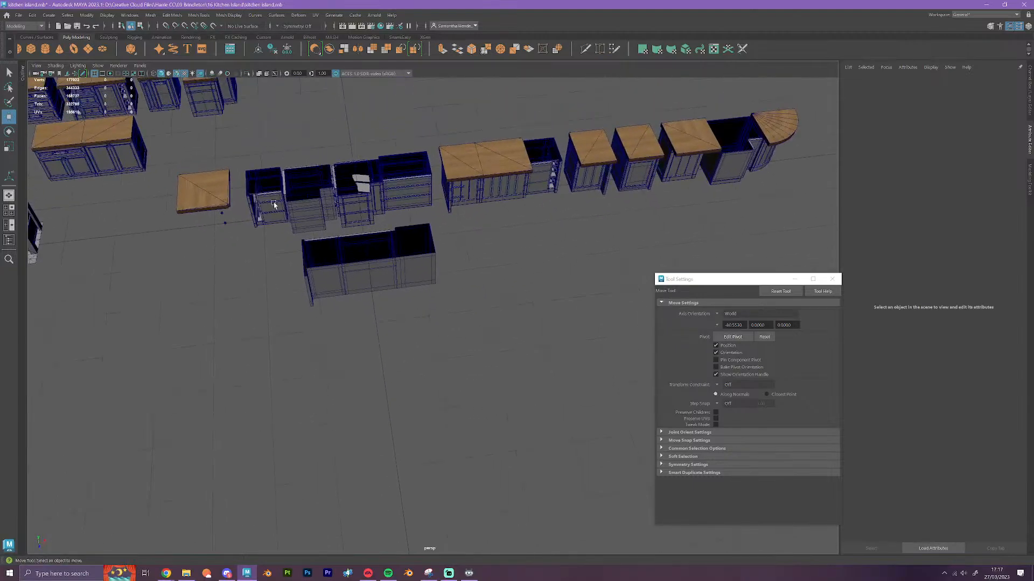
pyautogui.click(225, 223)
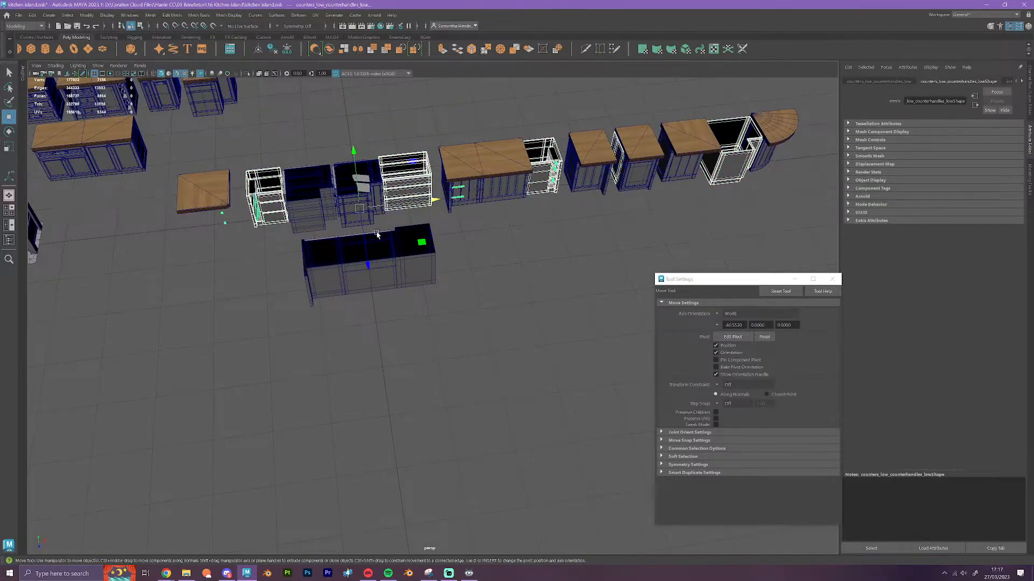
pyautogui.moveTo(363, 235); pyautogui.dragTo(390, 434)
pyautogui.keyDown('alt'); pyautogui.moveTo(445, 291); pyautogui.dragTo(555, 297); pyautogui.keyUp('alt')
pyautogui.keyDown('alt'); pyautogui.moveTo(555, 297); pyautogui.dragTo(404, 342, button='middle'); pyautogui.keyUp('alt')
pyautogui.scroll(6, 405, 342)
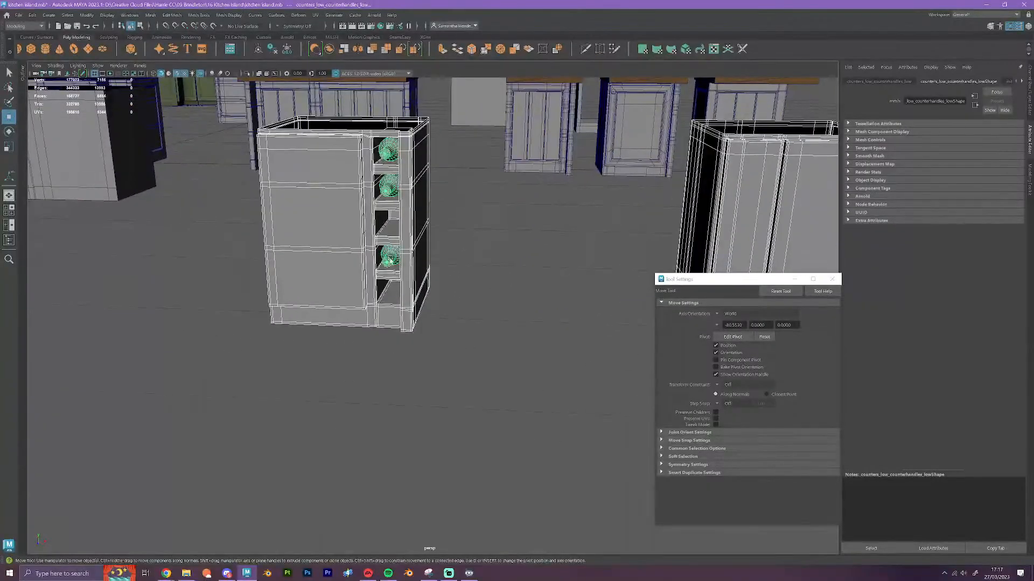
pyautogui.scroll(-4, 445, 289)
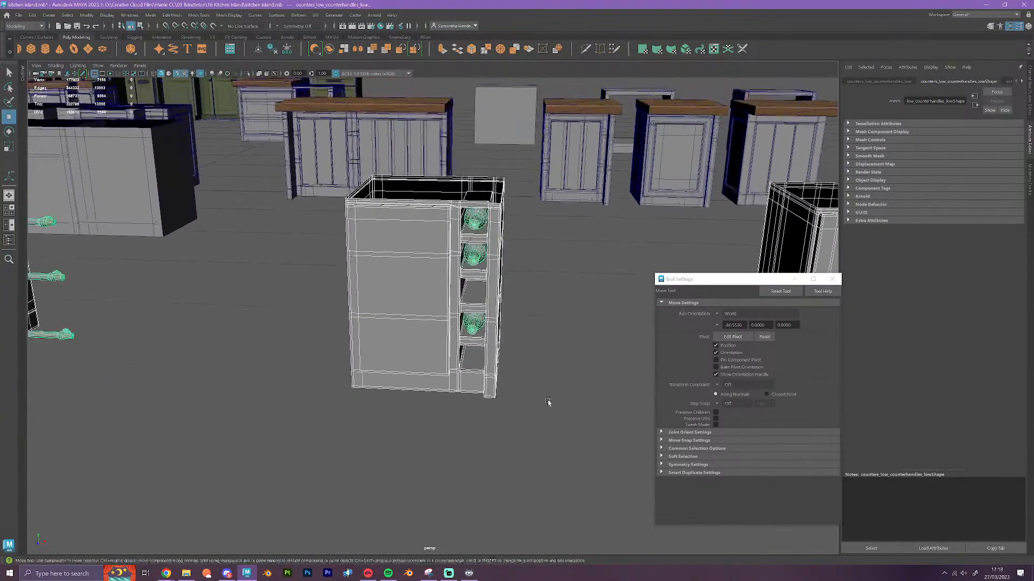
pyautogui.click(561, 378)
pyautogui.scroll(-6, 490, 339)
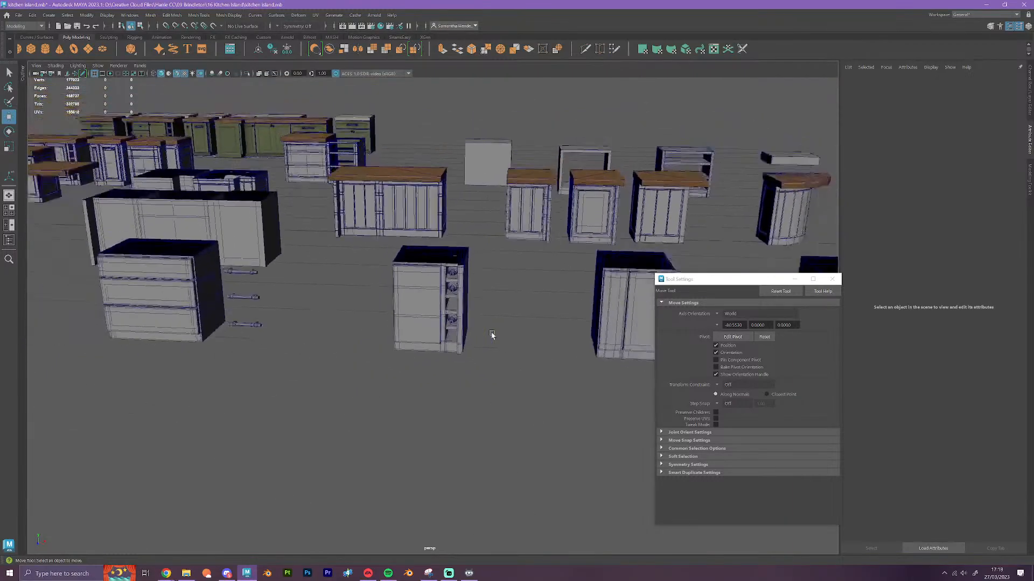
# Delete the frames mesh of the imported low-poly counters, keeping only the separate handles mesh
pyautogui.scroll(5, 360, 353)
pyautogui.keyDown('alt'); pyautogui.moveTo(321, 357); pyautogui.dragTo(456, 369, button='middle'); pyautogui.keyUp('alt')
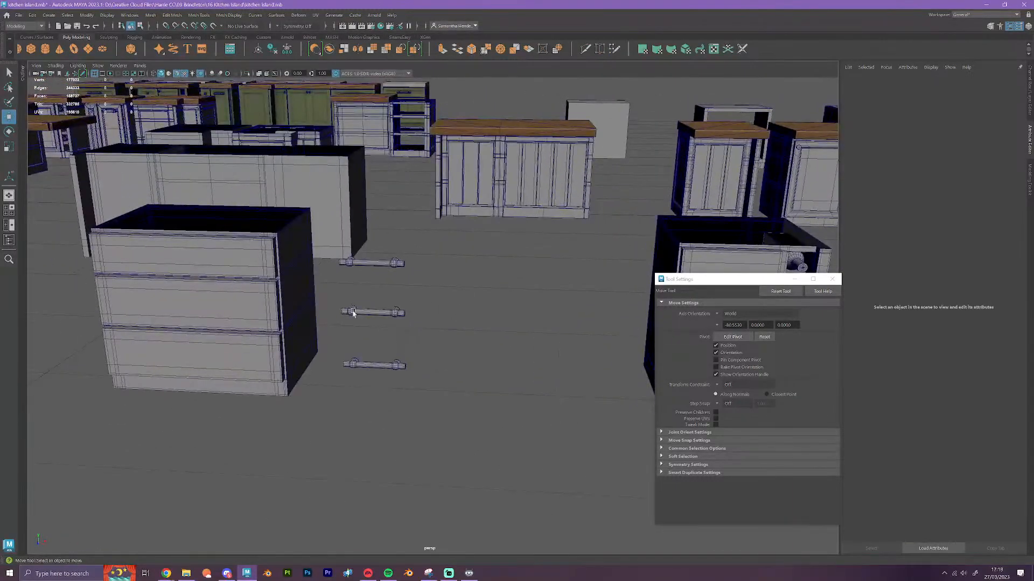
pyautogui.scroll(-5, 408, 341)
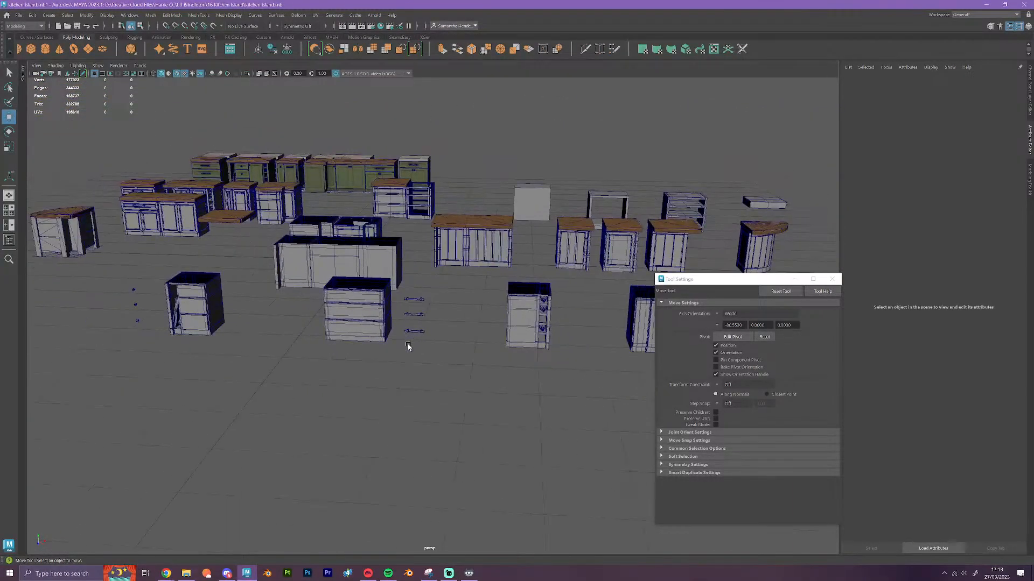
pyautogui.click(413, 315)
pyautogui.keyDown('alt'); pyautogui.moveTo(415, 318); pyautogui.dragTo(442, 388); pyautogui.keyUp('alt')
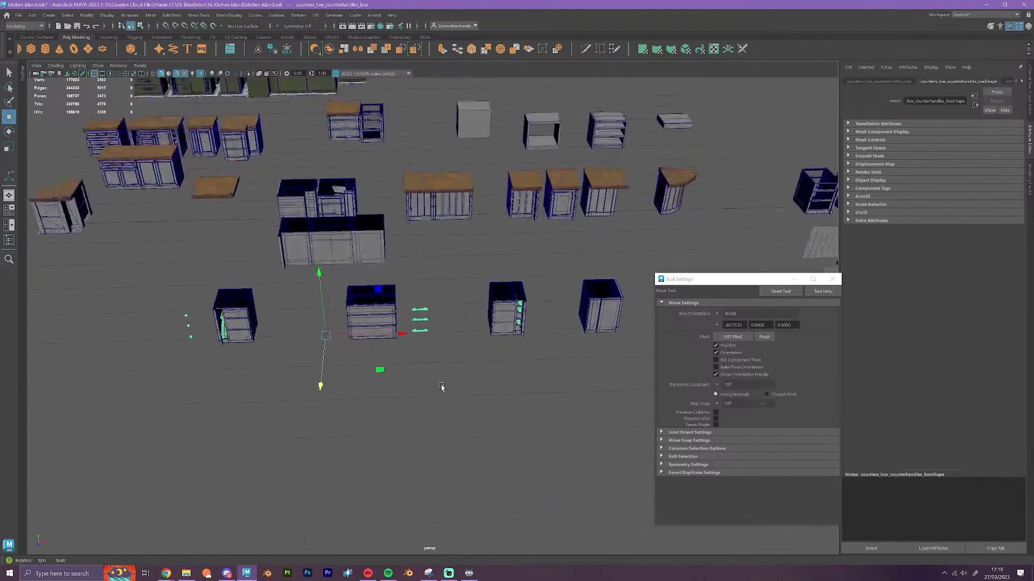
pyautogui.keyDown('alt'); pyautogui.moveTo(446, 387); pyautogui.dragTo(324, 372, button='middle'); pyautogui.keyUp('alt')
pyautogui.click(338, 310)
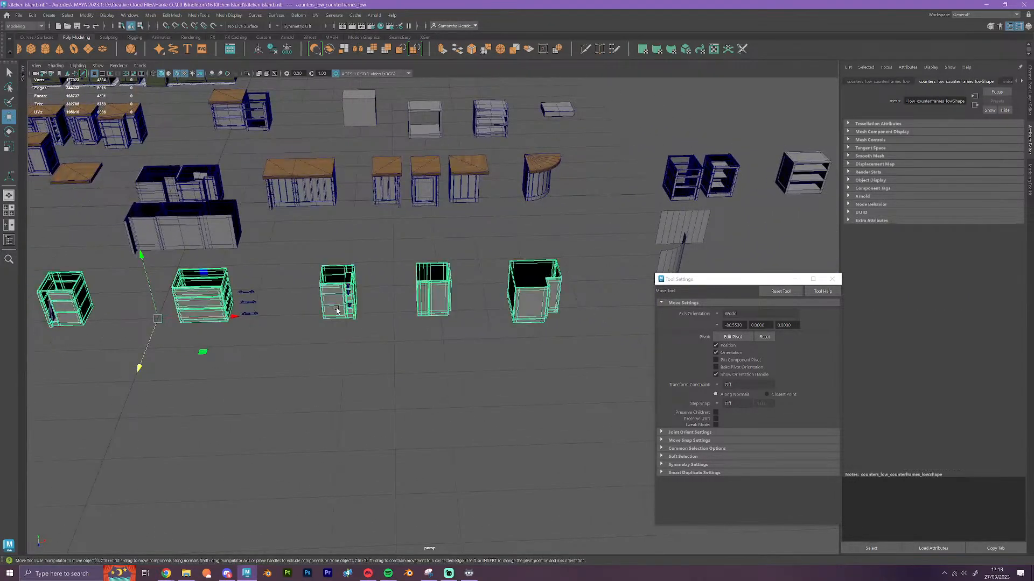
pyautogui.press('Delete')
# Delete the faces of the upright piece between the round knobs and the bar handles
pyautogui.keyDown('alt'); pyautogui.moveTo(338, 308); pyautogui.dragTo(350, 341, button='middle'); pyautogui.keyUp('alt')
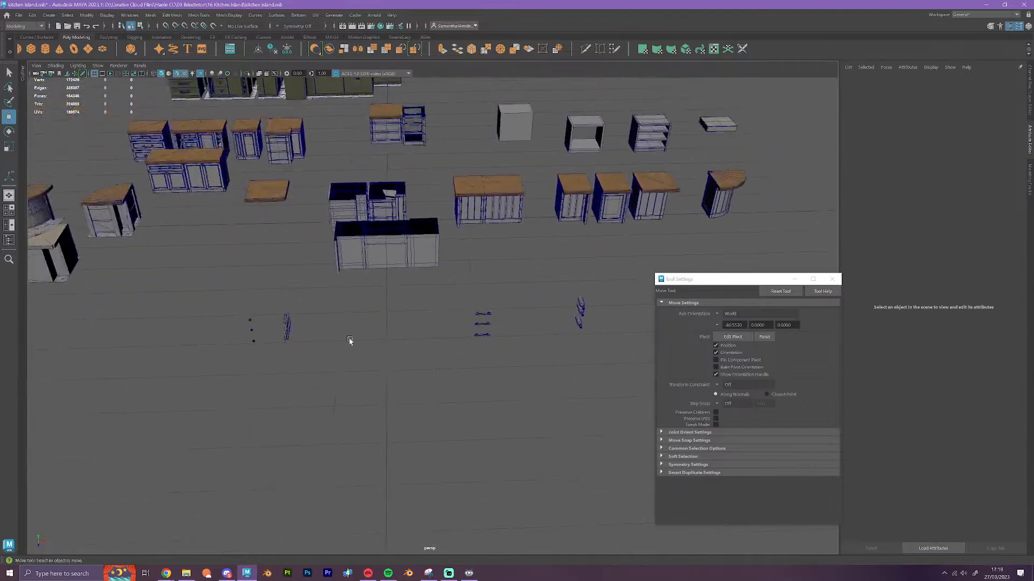
pyautogui.click(286, 331)
pyautogui.moveTo(287, 331); pyautogui.dragTo(288, 349, button='right')
pyautogui.moveTo(313, 370); pyautogui.dragTo(271, 295)
pyautogui.press('Delete')
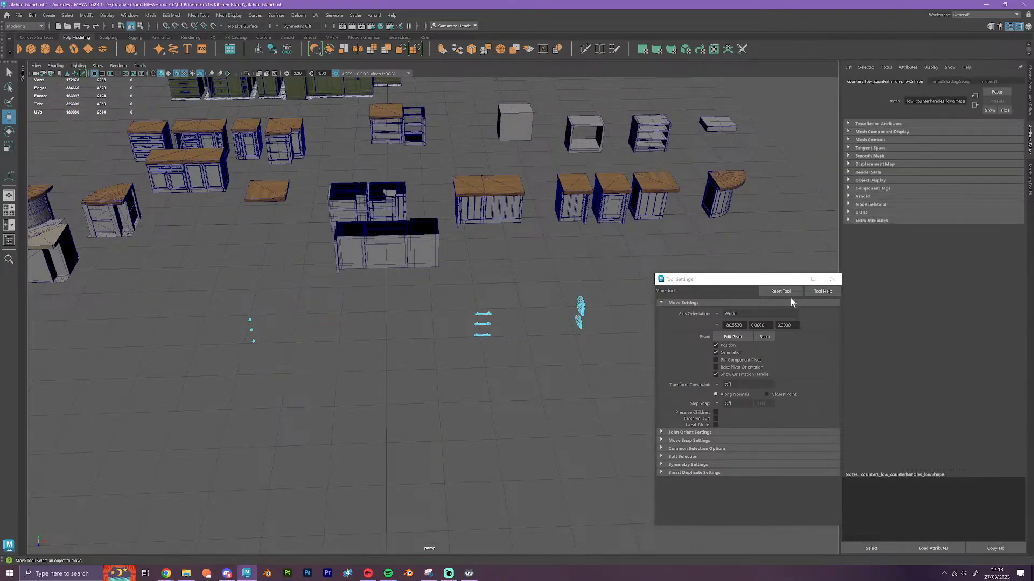
# Rotate the remaining handles and bottles mesh half a turn around the vertical axis
pyautogui.moveTo(489, 318); pyautogui.dragTo(516, 318, button='right')
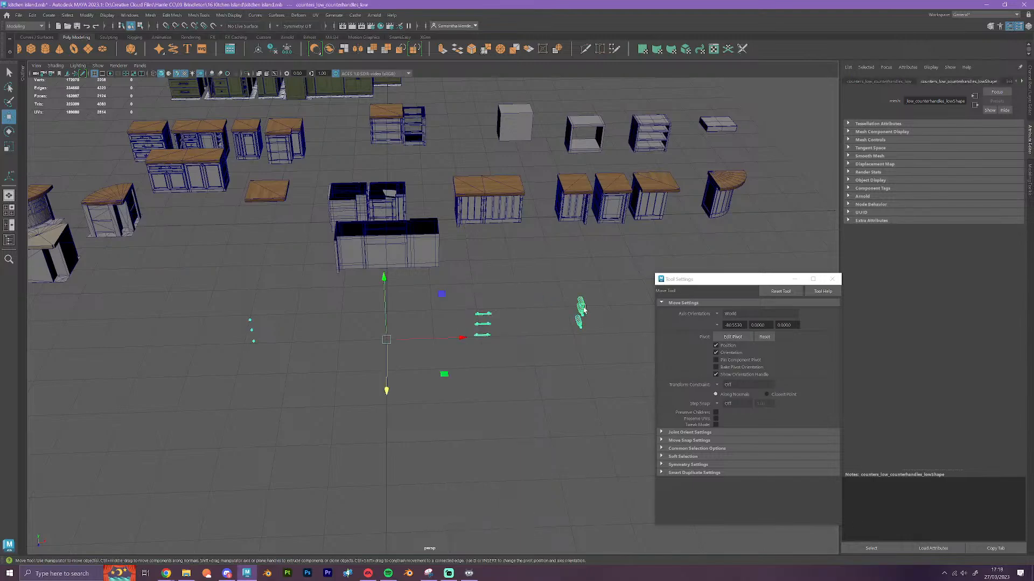
pyautogui.press('e')
pyautogui.moveTo(410, 384); pyautogui.dragTo(358, 402)
pyautogui.press('w')
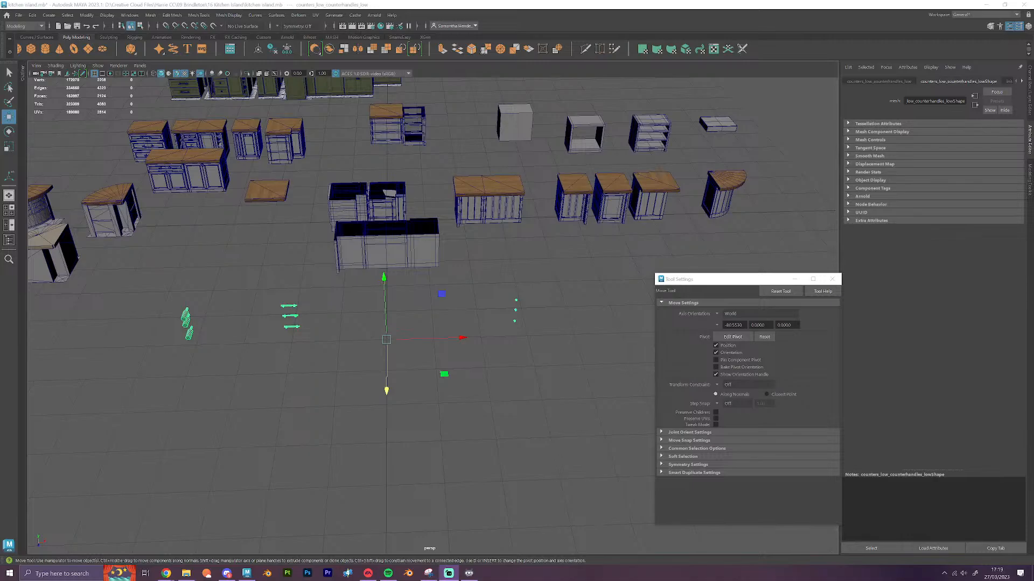
# Move the handles and bottles mesh along Z with grid snapping to the floor in front of the bottle-rack cabinets
pyautogui.keyDown('alt'); pyautogui.moveTo(410, 373); pyautogui.dragTo(529, 407); pyautogui.keyUp('alt')
pyautogui.scroll(-4, 538, 392)
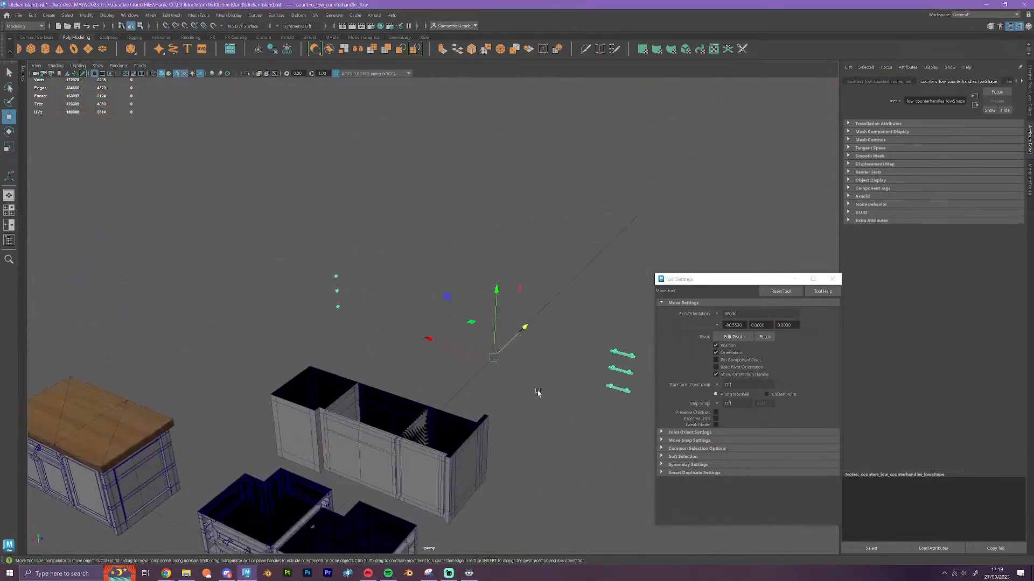
pyautogui.keyDown('alt'); pyautogui.moveTo(539, 392); pyautogui.dragTo(531, 253, button='middle'); pyautogui.keyUp('alt')
pyautogui.scroll(2, 532, 253)
pyautogui.press('x')
pyautogui.moveTo(543, 167); pyautogui.dragTo(267, 338)
pyautogui.click(640, 185)
pyautogui.scroll(-5, 406, 436)
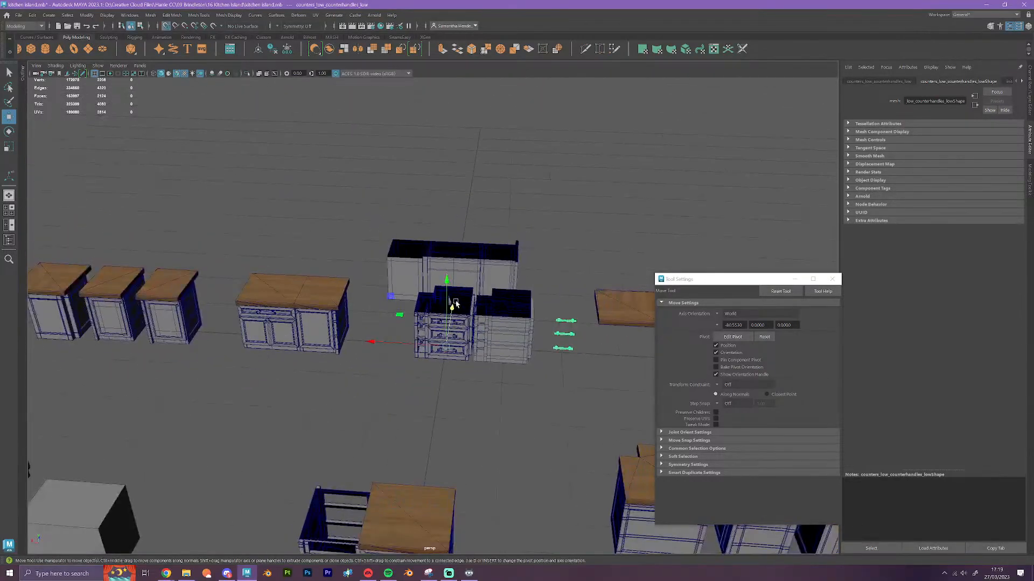
# Select all faces of the three bottles and extract them from the handles mesh as a separate object
pyautogui.moveTo(439, 348); pyautogui.dragTo(398, 427)
pyautogui.keyDown('alt'); pyautogui.moveTo(610, 410); pyautogui.dragTo(292, 357, button='middle'); pyautogui.keyUp('alt')
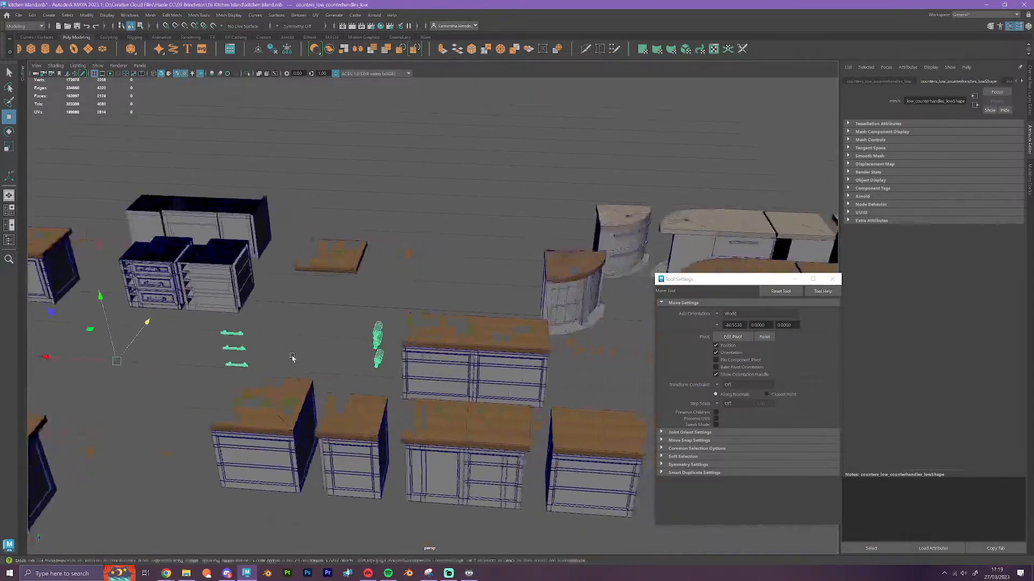
pyautogui.scroll(5, 366, 384)
pyautogui.keyDown('alt'); pyautogui.moveTo(338, 372); pyautogui.dragTo(384, 376); pyautogui.keyUp('alt')
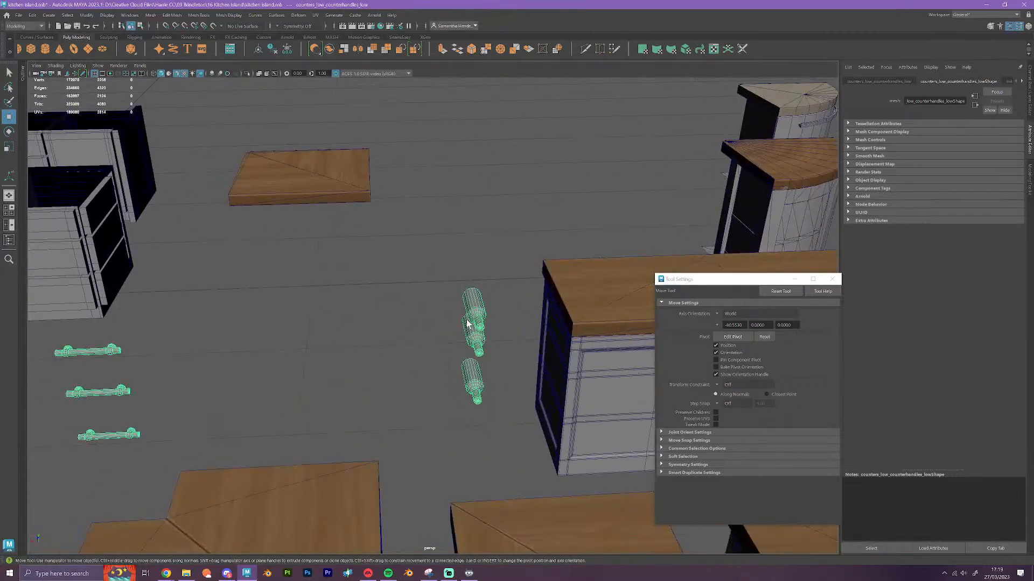
pyautogui.moveTo(466, 322); pyautogui.dragTo(468, 350, button='right')
pyautogui.moveTo(503, 440); pyautogui.dragTo(427, 231)
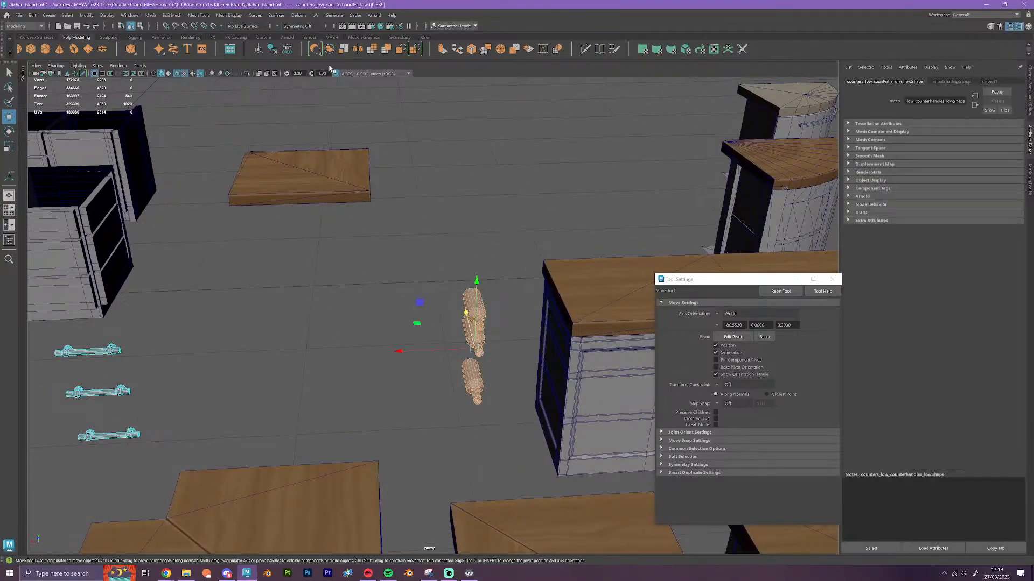
pyautogui.click(345, 49)
pyautogui.moveTo(479, 315); pyautogui.dragTo(501, 299, button='right')
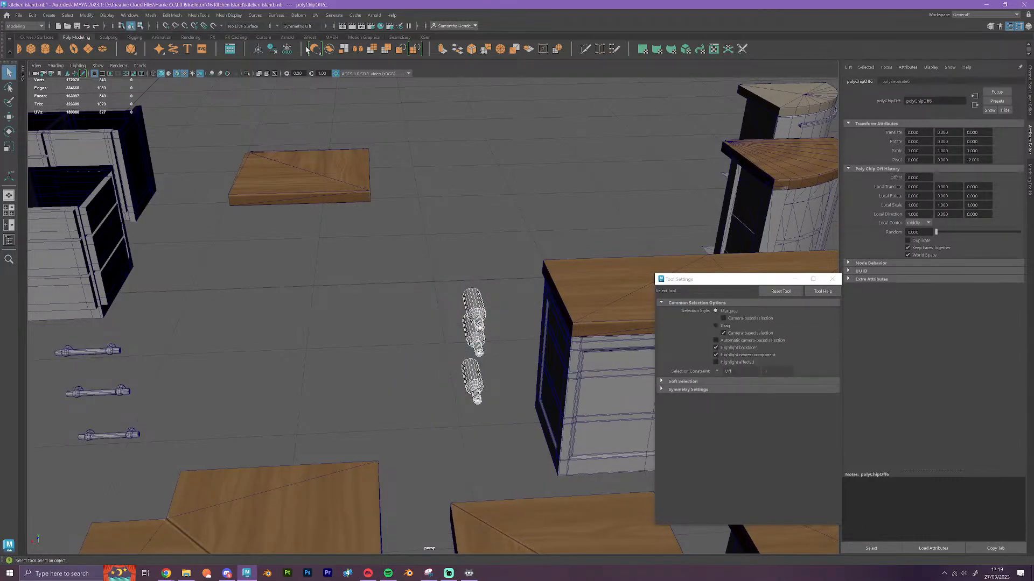
# Move the extracted bottles along X toward the bottle-rack cabinets
pyautogui.click(482, 397)
pyautogui.press('w')
pyautogui.scroll(-5, 431, 396)
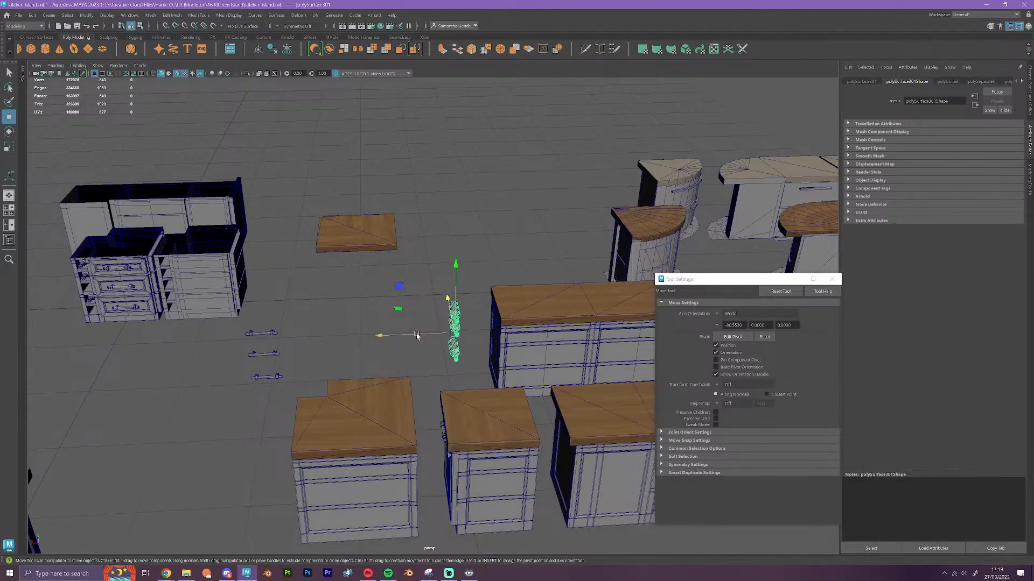
pyautogui.moveTo(418, 336); pyautogui.dragTo(385, 337)
# Snap the bottles' pivot to a bottle vertex and vertex-snap them onto the matching bottles in the detailed drawer cabinet's rack
pyautogui.keyDown('alt'); pyautogui.moveTo(106, 349); pyautogui.dragTo(293, 369, button='middle'); pyautogui.keyUp('alt')
pyautogui.scroll(8, 486, 399)
pyautogui.keyDown('alt'); pyautogui.moveTo(484, 447); pyautogui.dragTo(498, 438); pyautogui.keyUp('alt')
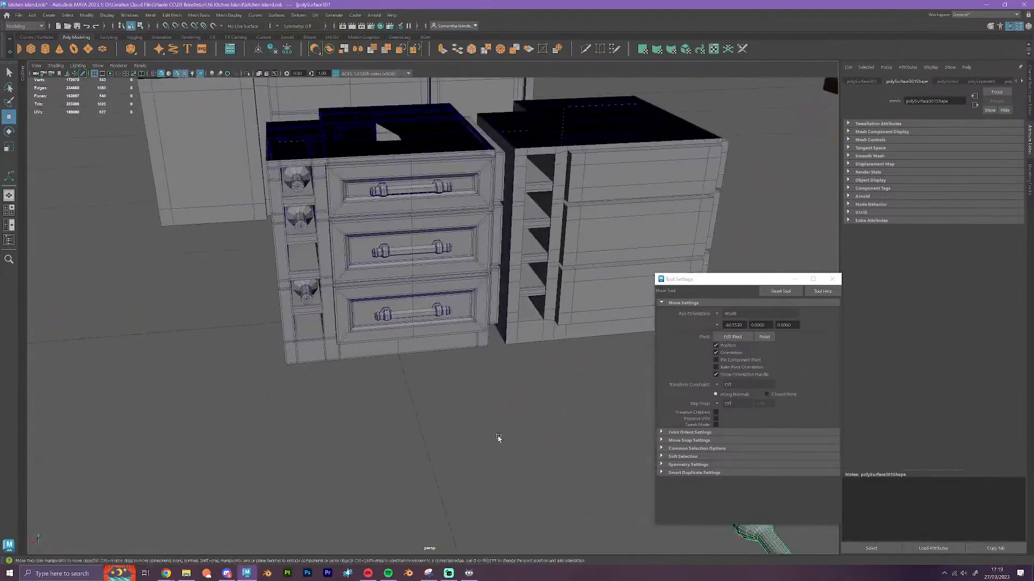
pyautogui.keyDown('alt'); pyautogui.moveTo(498, 438); pyautogui.dragTo(417, 409, button='middle'); pyautogui.keyUp('alt')
pyautogui.press('d')
pyautogui.press('v')
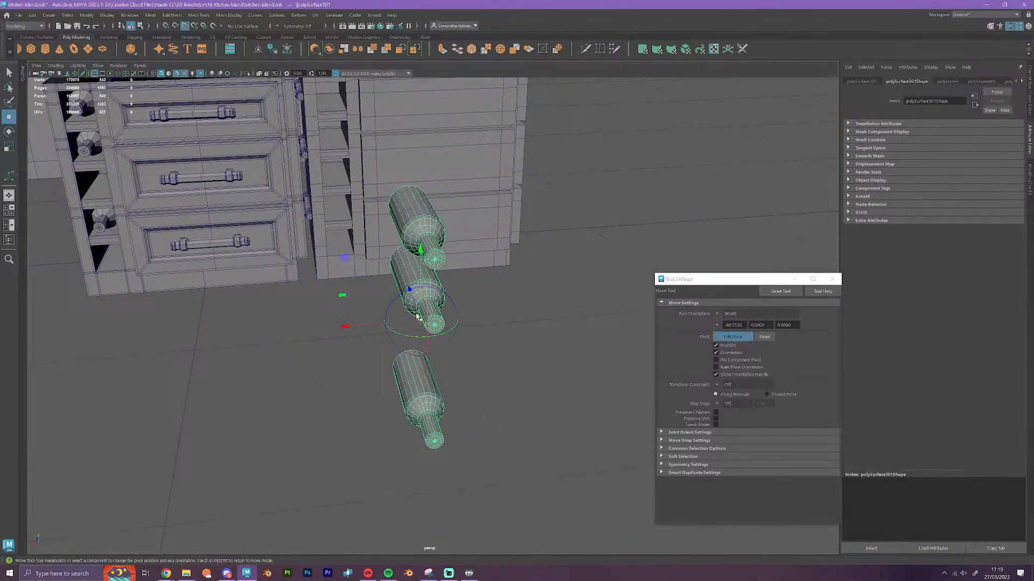
pyautogui.moveTo(420, 320); pyautogui.dragTo(75, 113)
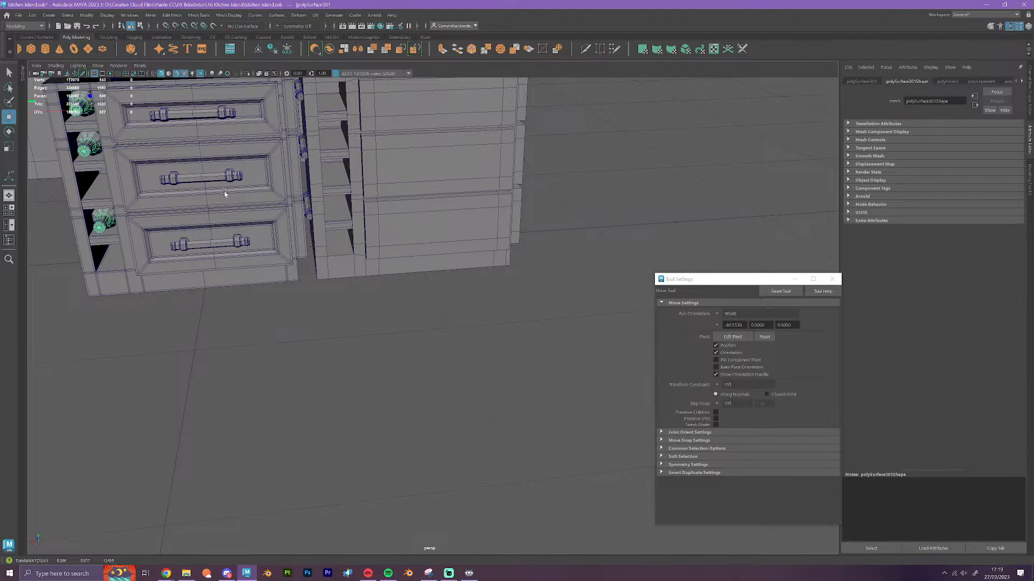
# Reposition the bottles' pivot on the grid near the lowest drawer, then move them along X into the plain cabinet's rack
pyautogui.keyDown('alt'); pyautogui.moveTo(222, 192); pyautogui.dragTo(299, 260, button='middle'); pyautogui.keyUp('alt')
pyautogui.keyDown('alt'); pyautogui.moveTo(320, 407); pyautogui.dragTo(312, 401); pyautogui.keyUp('alt')
pyautogui.keyDown('alt'); pyautogui.moveTo(341, 334); pyautogui.dragTo(395, 391, button='middle'); pyautogui.keyUp('alt')
pyautogui.press('d')
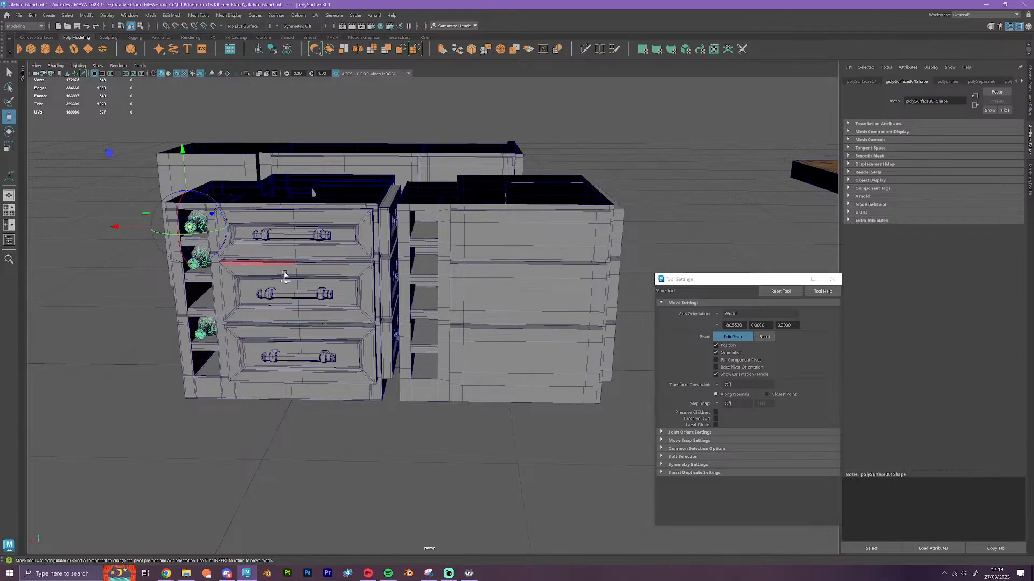
pyautogui.keyDown('alt'); pyautogui.moveTo(198, 231); pyautogui.dragTo(273, 339); pyautogui.keyUp('alt')
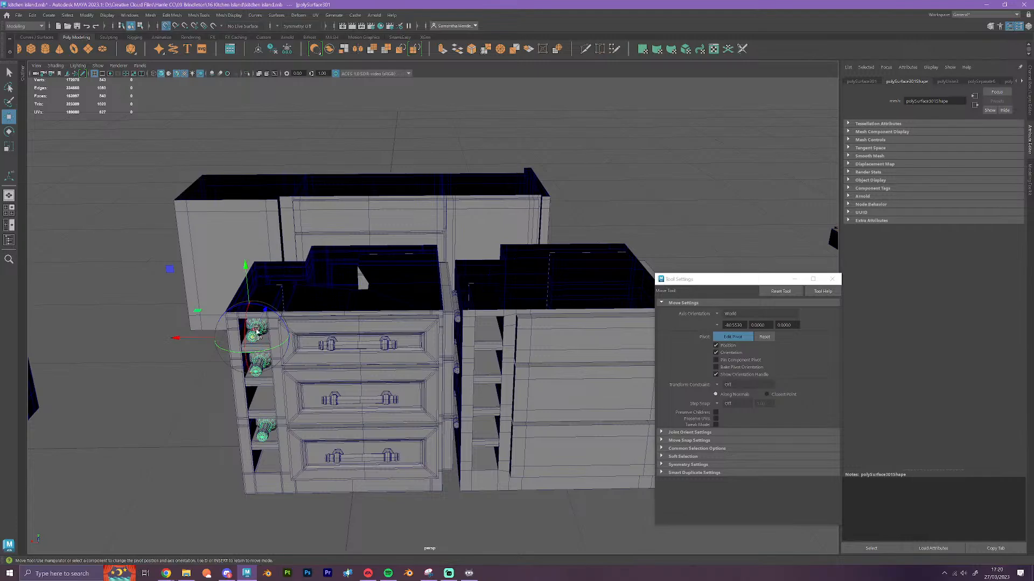
pyautogui.press('Insert')
pyautogui.press('Insert')
pyautogui.moveTo(252, 338); pyautogui.dragTo(369, 450)
pyautogui.press('Insert')
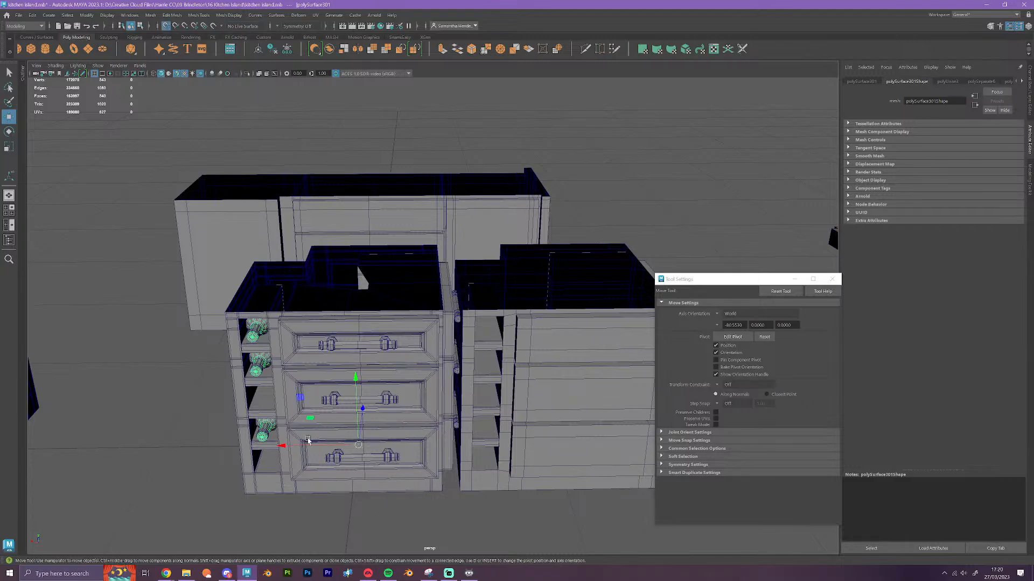
pyautogui.keyDown('shift'); pyautogui.moveTo(282, 446); pyautogui.dragTo(483, 456); pyautogui.keyUp('shift')
pyautogui.click(581, 511)
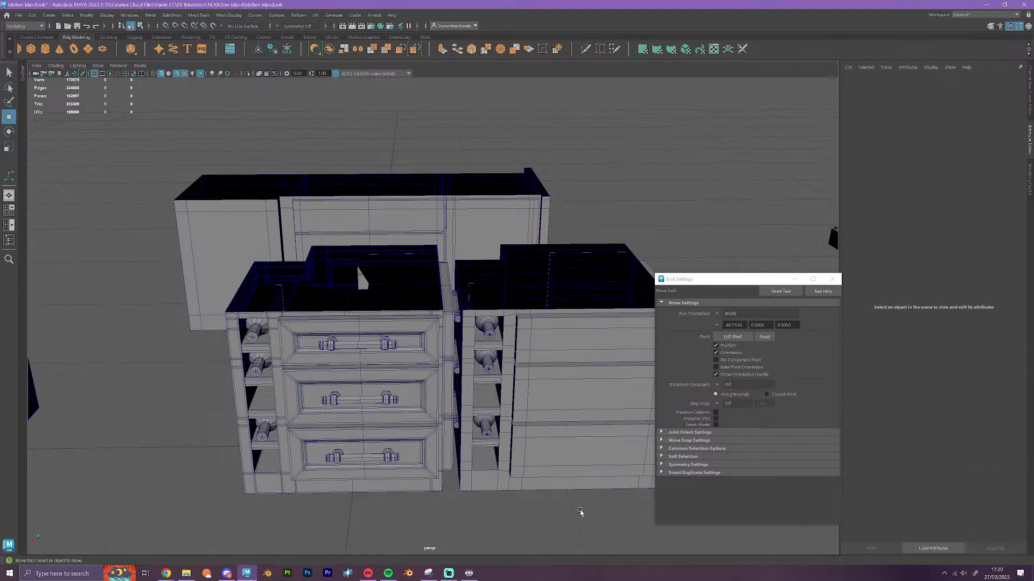
# Inspect the bottle racks, fronts and sides of the detailed and plain drawer cabinets from several angles
pyautogui.keyDown('alt'); pyautogui.moveTo(579, 513); pyautogui.dragTo(560, 521); pyautogui.keyUp('alt')
pyautogui.keyDown('alt'); pyautogui.moveTo(559, 521); pyautogui.dragTo(590, 459, button='middle'); pyautogui.keyUp('alt')
pyautogui.keyDown('alt'); pyautogui.moveTo(539, 468); pyautogui.dragTo(560, 487); pyautogui.keyUp('alt')
pyautogui.keyDown('alt'); pyautogui.moveTo(581, 476); pyautogui.dragTo(478, 460, button='middle'); pyautogui.keyUp('alt')
pyautogui.keyDown('alt'); pyautogui.moveTo(476, 472); pyautogui.dragTo(467, 469); pyautogui.keyUp('alt')
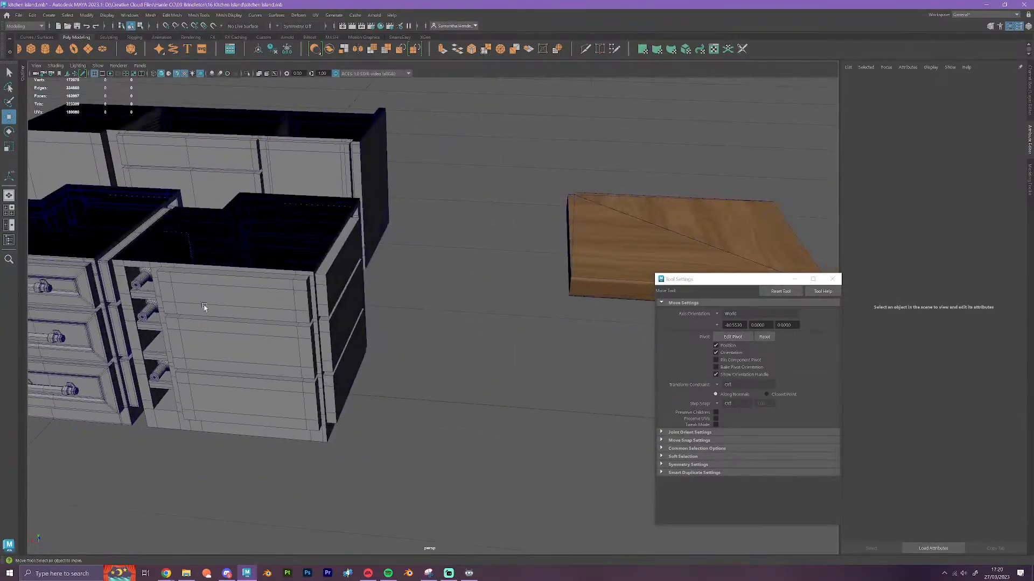
pyautogui.keyDown('alt'); pyautogui.moveTo(330, 297); pyautogui.dragTo(376, 323); pyautogui.keyUp('alt')
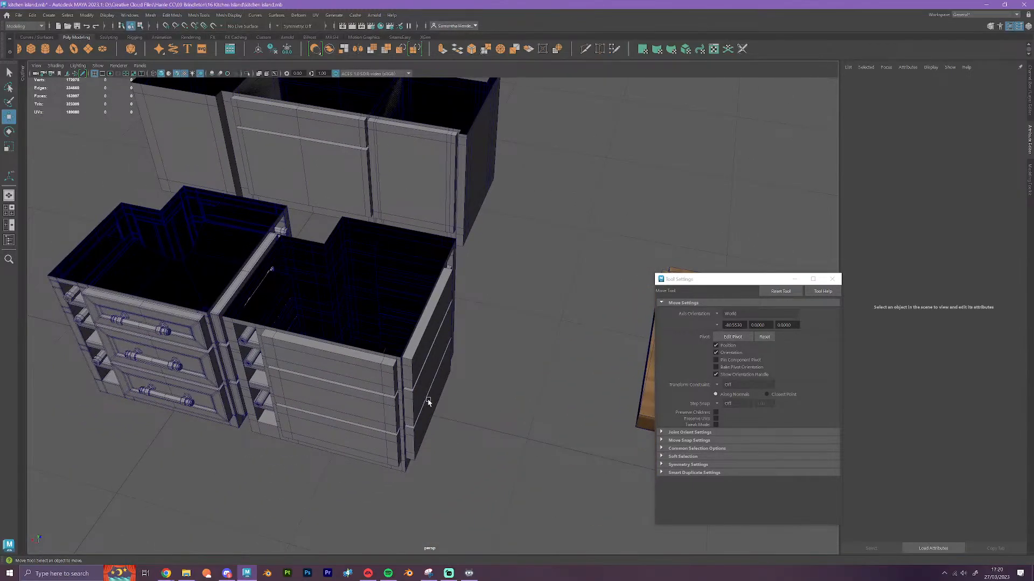
pyautogui.moveTo(428, 402)
pyautogui.keyDown('alt'); pyautogui.mouseDown()
pyautogui.moveTo(416, 401)
pyautogui.moveTo(433, 398)
pyautogui.mouseUp(); pyautogui.keyUp('alt')
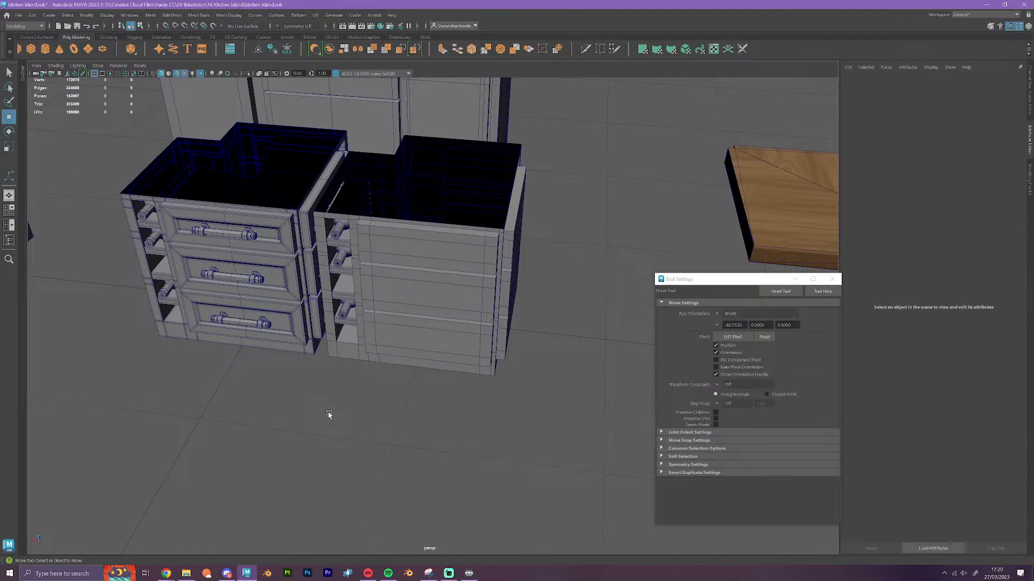
pyautogui.keyDown('alt'); pyautogui.moveTo(329, 414); pyautogui.dragTo(364, 423); pyautogui.keyUp('alt')
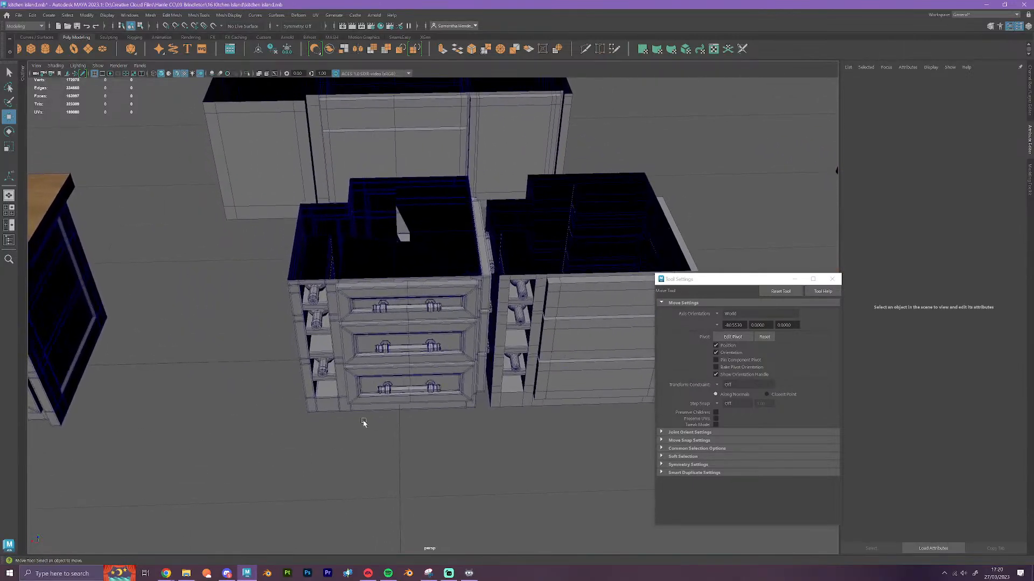
# Switch the handles mesh to face selection and select the faces of the three bar handles
pyautogui.click(437, 340)
pyautogui.scroll(-5, 457, 406)
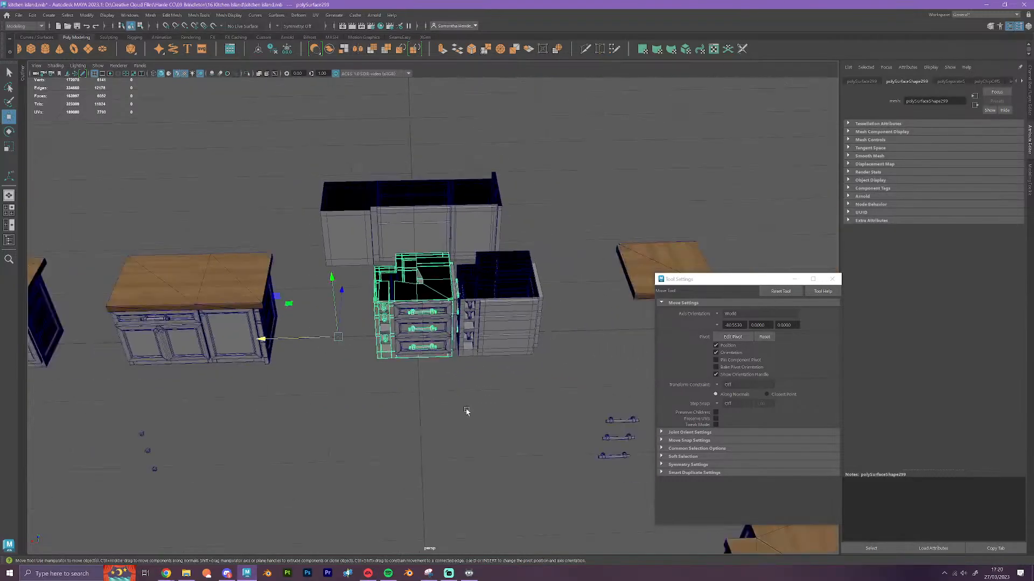
pyautogui.keyDown('alt'); pyautogui.moveTo(468, 411); pyautogui.dragTo(427, 367); pyautogui.keyUp('alt')
pyautogui.click(533, 337)
pyautogui.moveTo(532, 341); pyautogui.dragTo(528, 360, button='right')
pyautogui.moveTo(578, 412); pyautogui.dragTo(495, 296)
# Delete the faces of the two lower round knobs, leaving only the top knob of the set
pyautogui.scroll(-4, 483, 317)
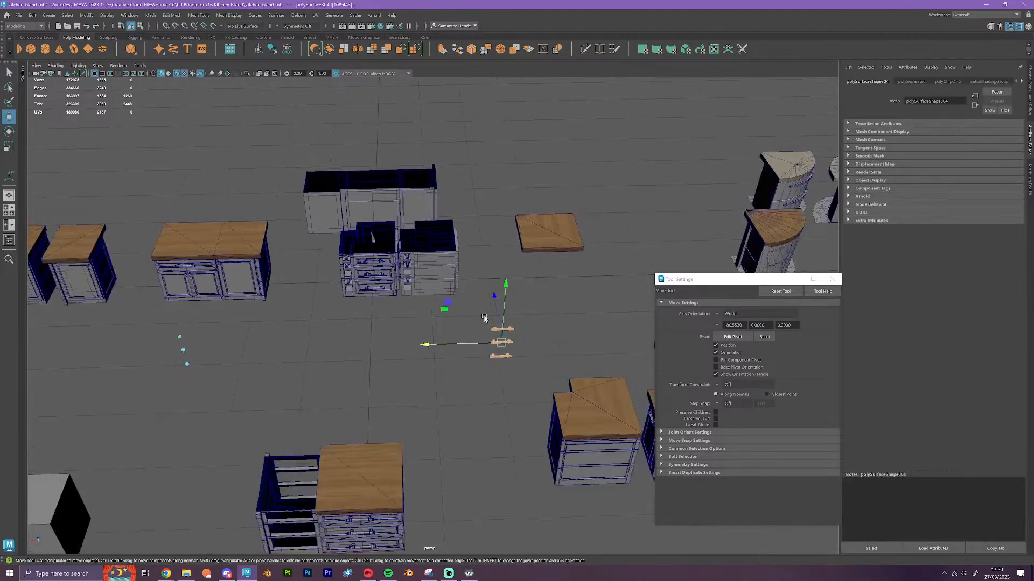
pyautogui.scroll(3, 485, 322)
pyautogui.scroll(-4, 485, 323)
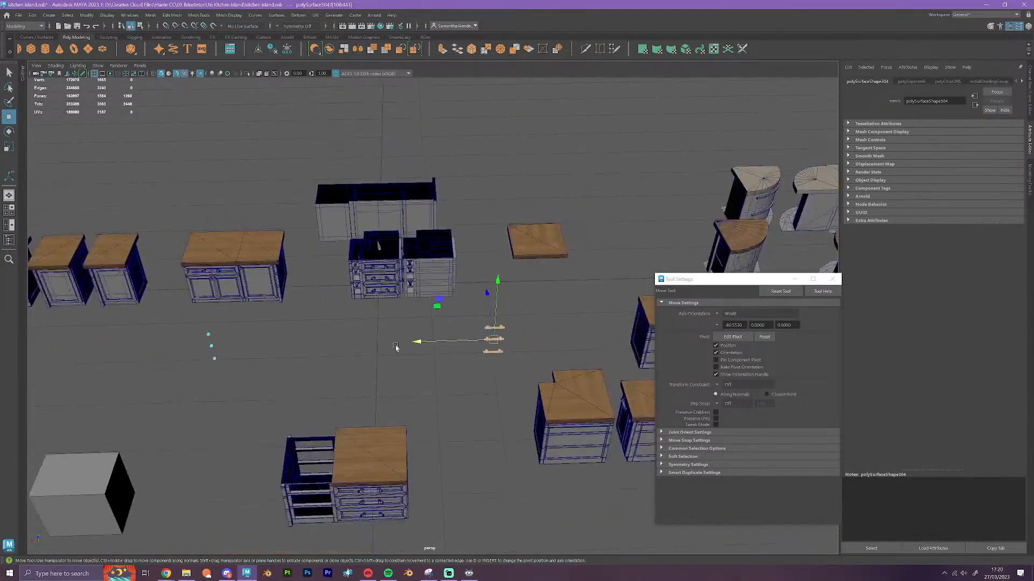
pyautogui.keyDown('alt'); pyautogui.moveTo(264, 345); pyautogui.dragTo(450, 315, button='middle'); pyautogui.keyUp('alt')
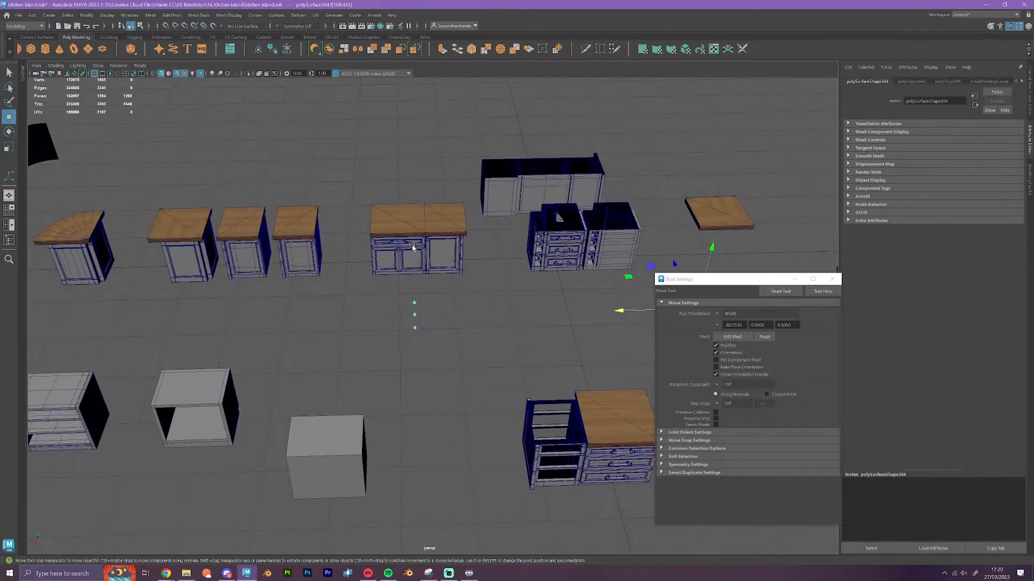
pyautogui.moveTo(390, 293)
pyautogui.keyDown('alt'); pyautogui.mouseDown()
pyautogui.moveTo(602, 346)
pyautogui.moveTo(380, 292)
pyautogui.moveTo(407, 288)
pyautogui.moveTo(392, 292)
pyautogui.mouseUp(); pyautogui.keyUp('alt')
pyautogui.keyDown('alt'); pyautogui.moveTo(443, 280); pyautogui.dragTo(385, 306, button='middle'); pyautogui.keyUp('alt')
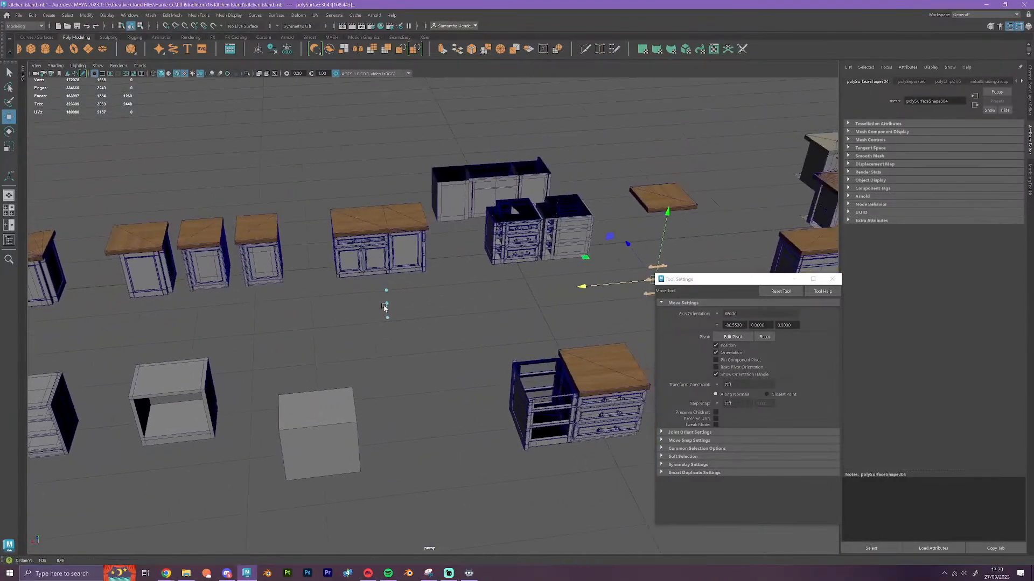
pyautogui.scroll(4, 394, 333)
pyautogui.scroll(-1, 395, 334)
pyautogui.moveTo(379, 355); pyautogui.dragTo(326, 287)
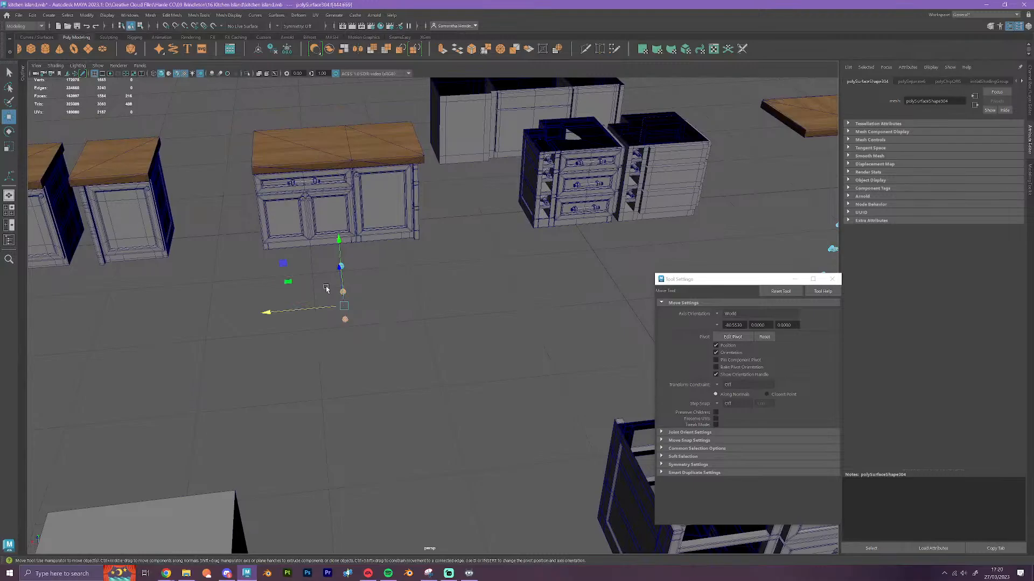
pyautogui.press('Delete')
pyautogui.scroll(-6, 334, 267)
pyautogui.scroll(3, 386, 355)
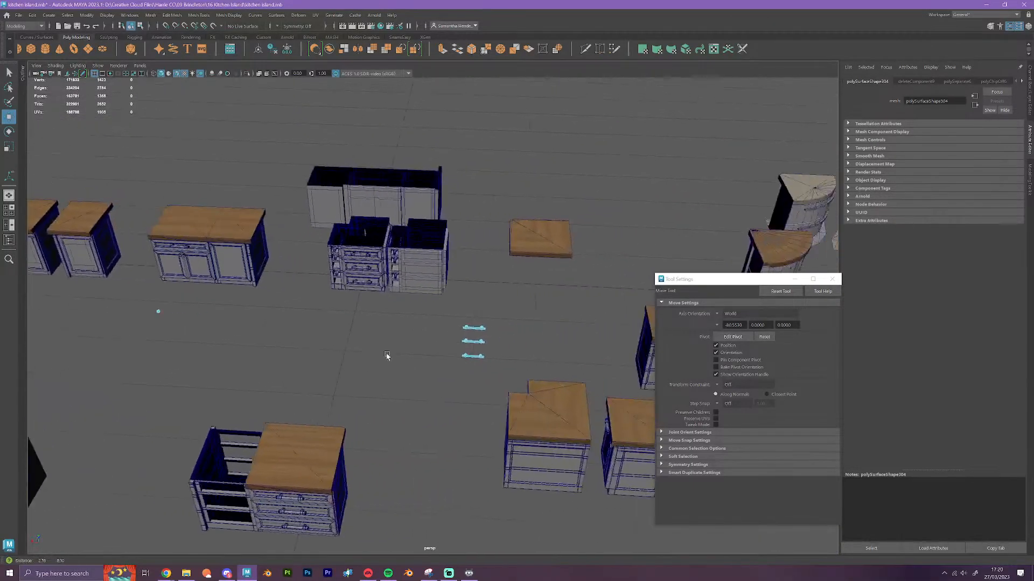
pyautogui.scroll(3, 386, 356)
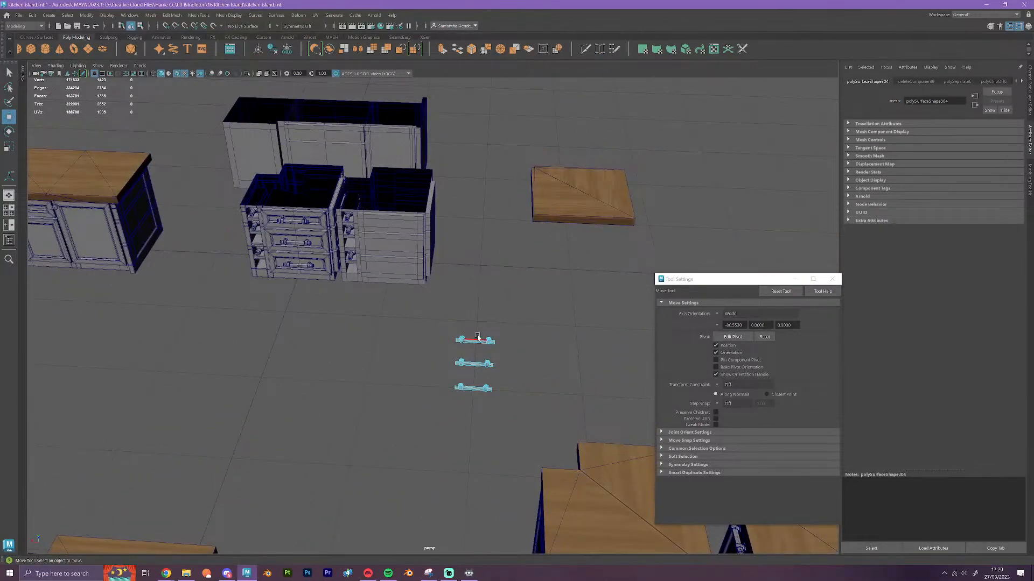
pyautogui.scroll(-3, 476, 340)
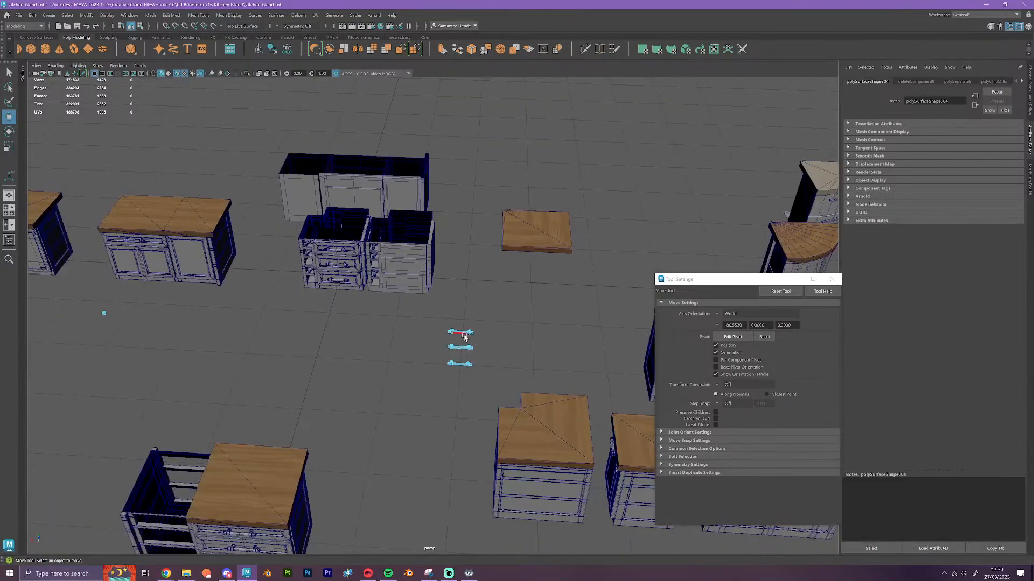
# Separate the remaining round knob from the three bar handles so they become individual meshes
pyautogui.moveTo(137, 337); pyautogui.dragTo(90, 313)
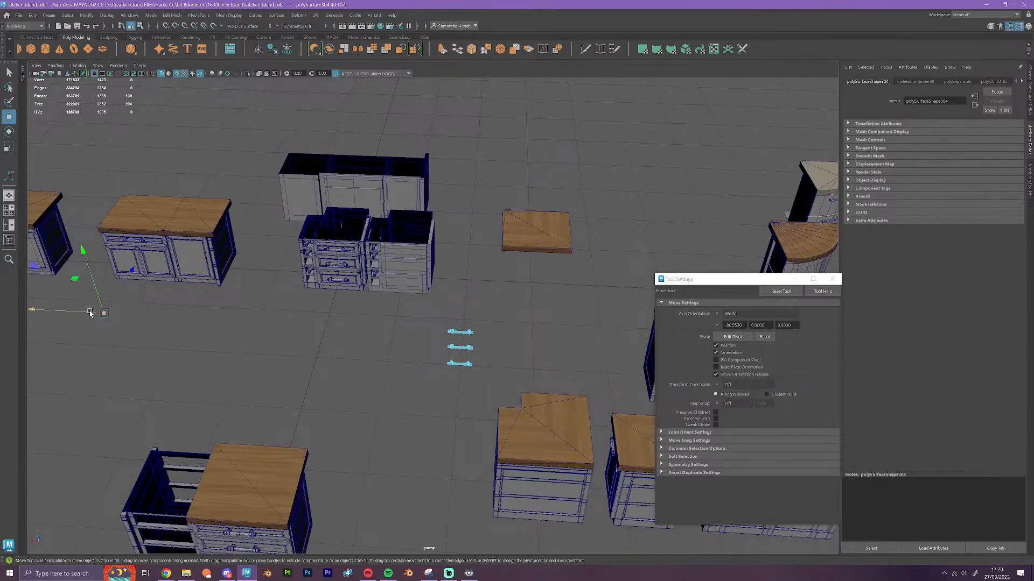
pyautogui.click(342, 51)
pyautogui.moveTo(457, 338); pyautogui.dragTo(492, 328, button='right')
pyautogui.press('w')
pyautogui.click(507, 347)
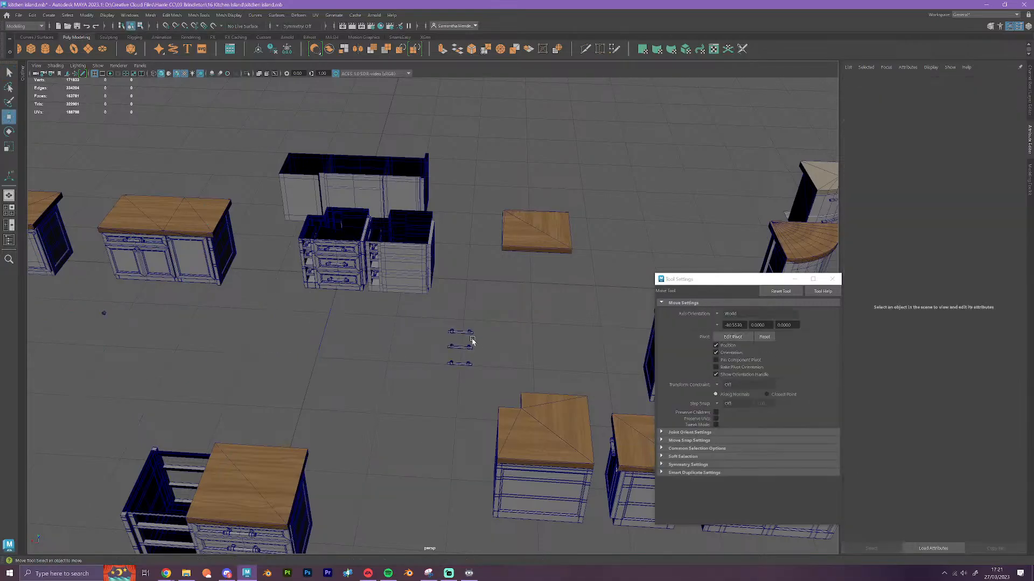
# Center the pivot of the three bar handles and move them along the floor in front of the detailed drawer cabinet
pyautogui.click(461, 331)
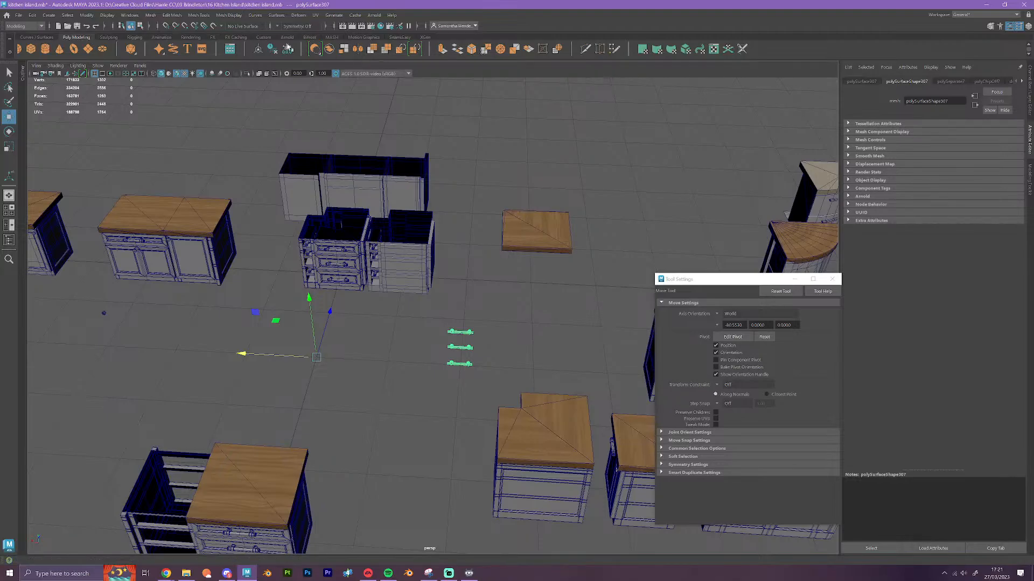
pyautogui.click(86, 15)
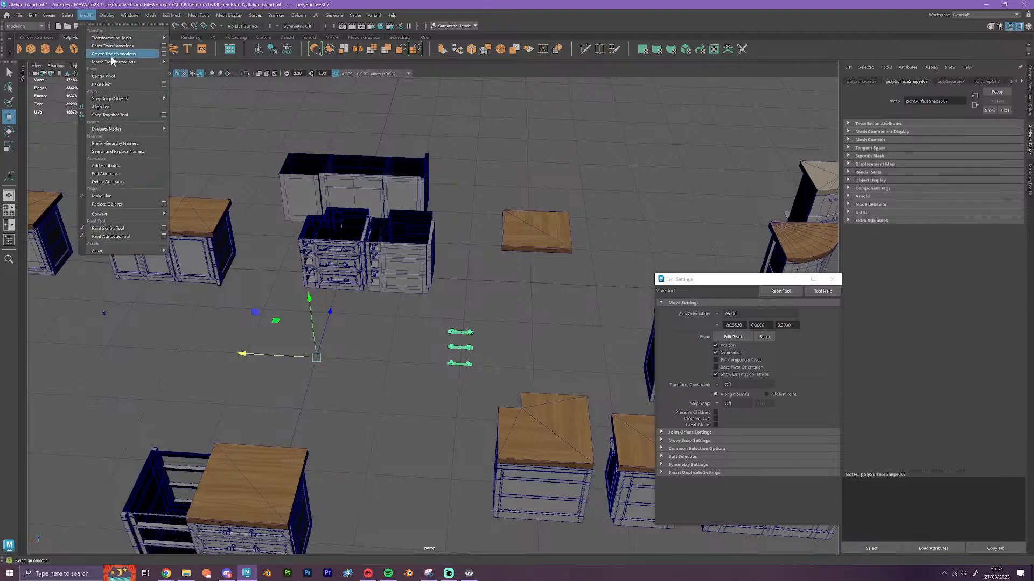
pyautogui.click(118, 78)
pyautogui.moveTo(459, 348); pyautogui.dragTo(304, 341)
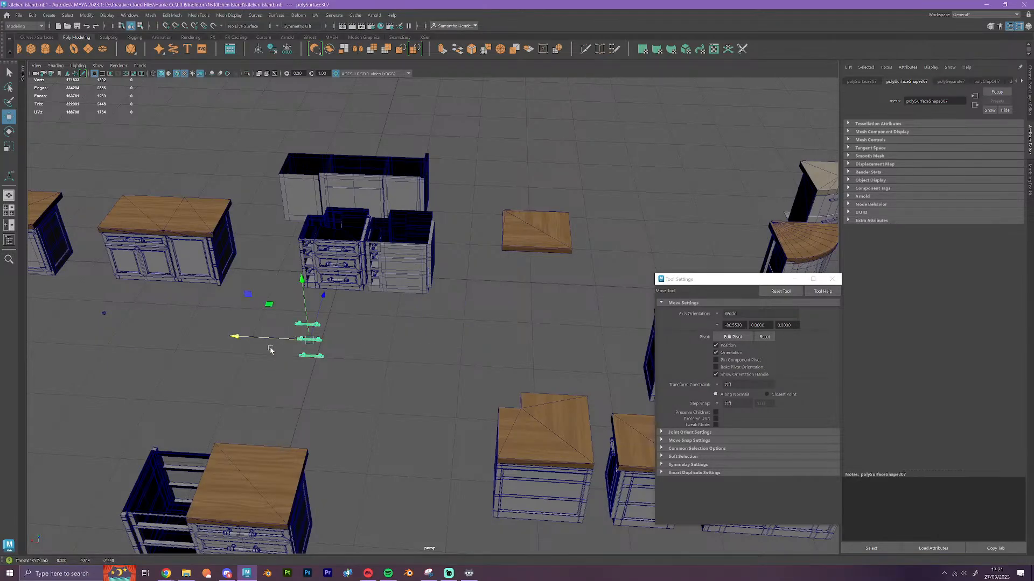
# Set the bar handles' pivot on an end vertex and vertex-snap the set onto the detailed cabinet's matching drawer handles
pyautogui.scroll(5, 301, 420)
pyautogui.keyDown('alt'); pyautogui.moveTo(302, 437); pyautogui.dragTo(482, 389); pyautogui.keyUp('alt')
pyautogui.moveTo(521, 307); pyautogui.dragTo(432, 226)
pyautogui.keyDown('alt'); pyautogui.moveTo(476, 242); pyautogui.dragTo(463, 330, button='middle'); pyautogui.keyUp('alt')
pyautogui.scroll(5, 459, 354)
pyautogui.scroll(-4, 460, 360)
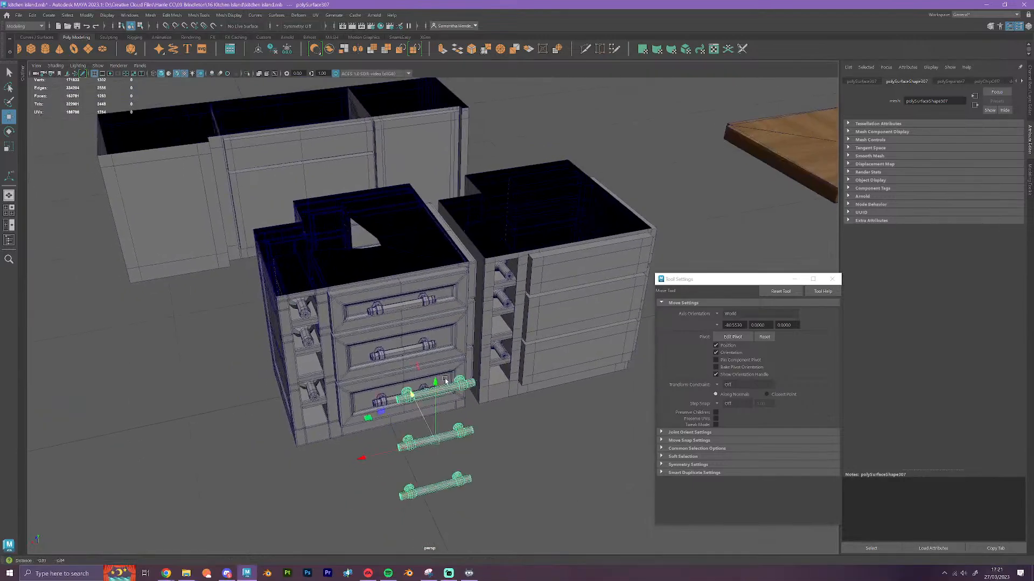
pyautogui.keyDown('alt'); pyautogui.moveTo(439, 417); pyautogui.dragTo(452, 360, button='middle'); pyautogui.keyUp('alt')
pyautogui.scroll(5, 430, 374)
pyautogui.scroll(-2, 476, 444)
pyautogui.moveTo(477, 444)
pyautogui.keyDown('alt'); pyautogui.mouseDown()
pyautogui.moveTo(554, 425)
pyautogui.moveTo(439, 403)
pyautogui.moveTo(478, 434)
pyautogui.mouseUp(); pyautogui.keyUp('alt')
pyautogui.scroll(4, 441, 404)
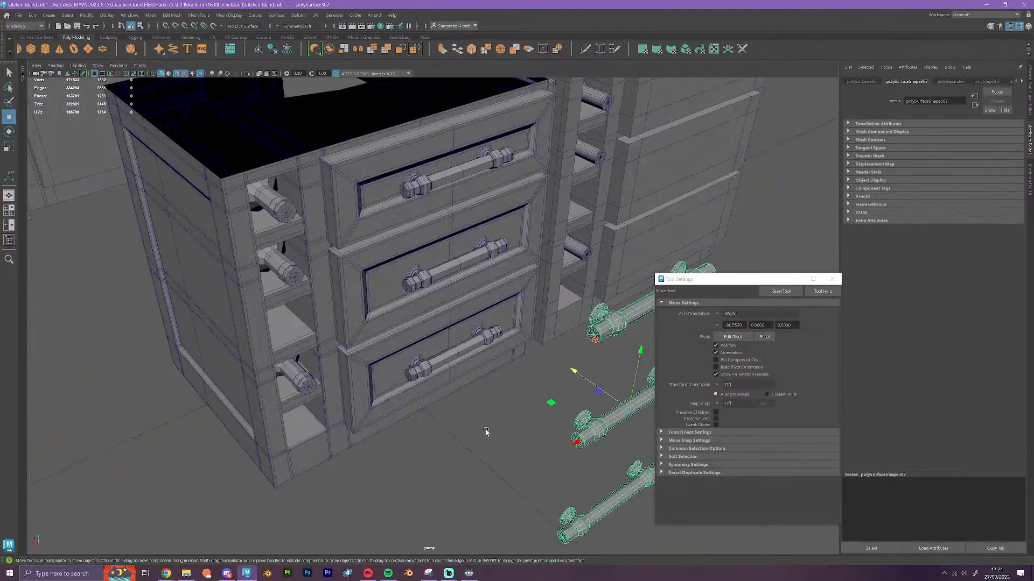
pyautogui.press('d')
pyautogui.press('v')
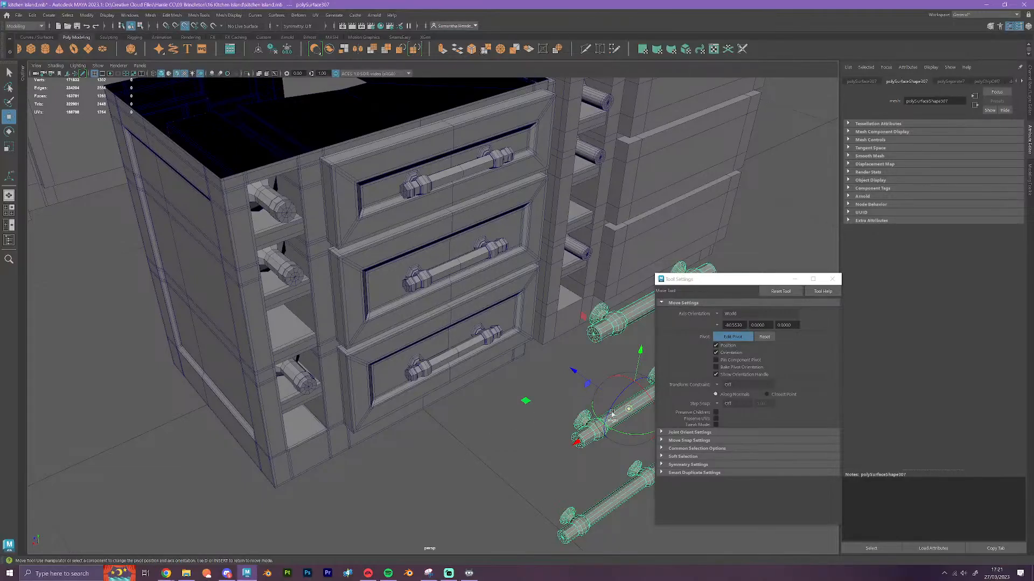
pyautogui.moveTo(629, 409); pyautogui.dragTo(404, 193)
pyautogui.press('d')
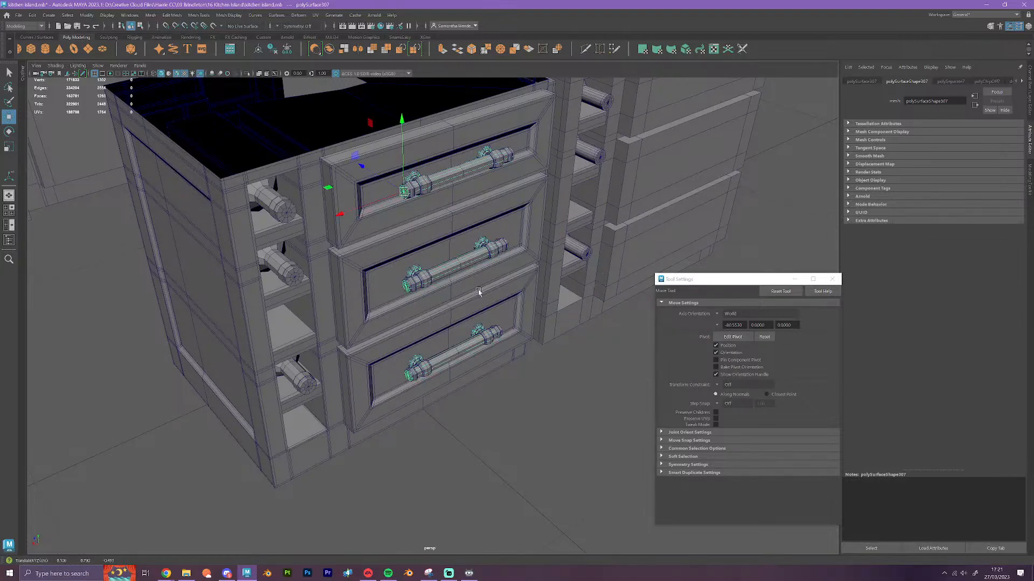
# Reposition the bar handles' pivot on the grid near the detailed cabinet's lowest drawer
pyautogui.keyDown('alt'); pyautogui.moveTo(515, 421); pyautogui.dragTo(506, 420); pyautogui.keyUp('alt')
pyautogui.keyDown('alt'); pyautogui.moveTo(278, 307); pyautogui.dragTo(429, 248); pyautogui.keyUp('alt')
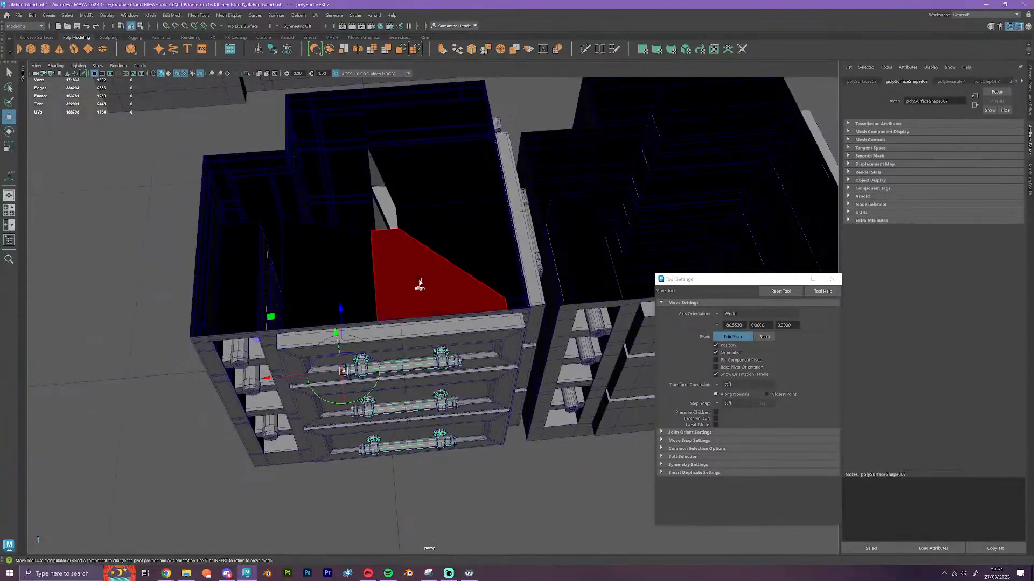
pyautogui.press('d')
pyautogui.moveTo(348, 373); pyautogui.dragTo(375, 341)
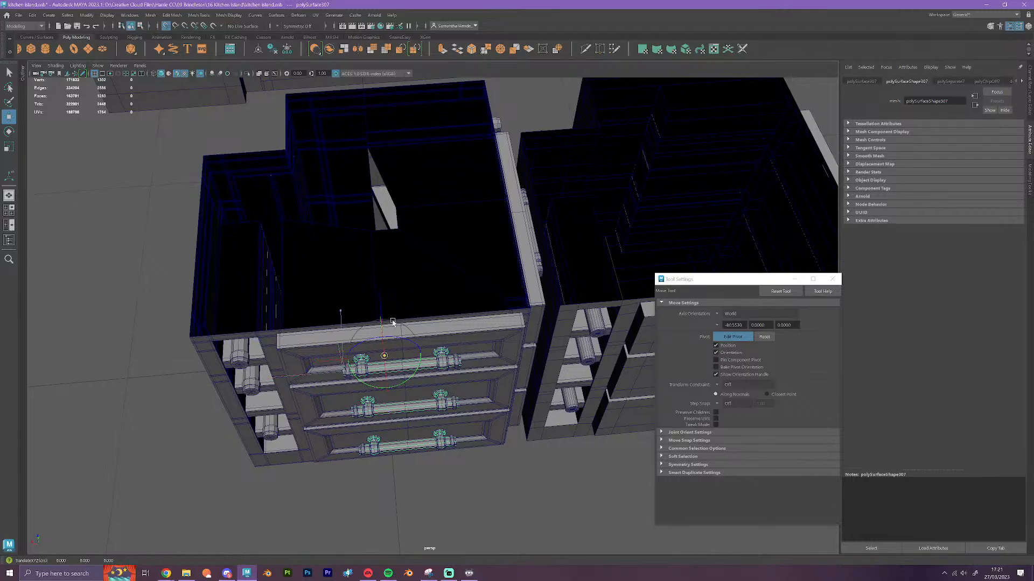
pyautogui.press('d')
pyautogui.scroll(-5, 416, 399)
pyautogui.keyDown('alt'); pyautogui.moveTo(419, 445); pyautogui.dragTo(422, 413); pyautogui.keyUp('alt')
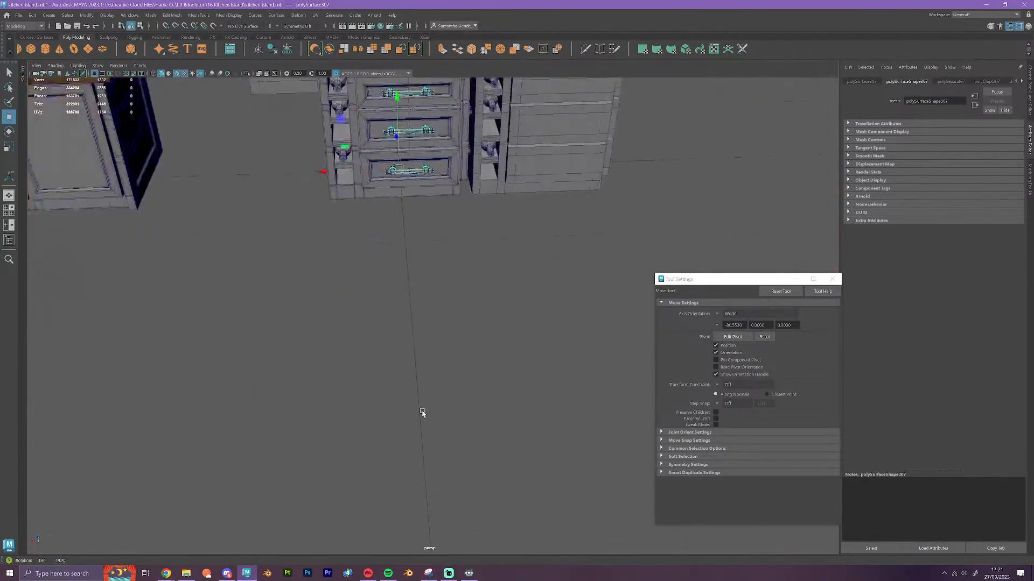
# Delete the construction history of the three bar handles
pyautogui.click(32, 15)
pyautogui.moveTo(100, 115)
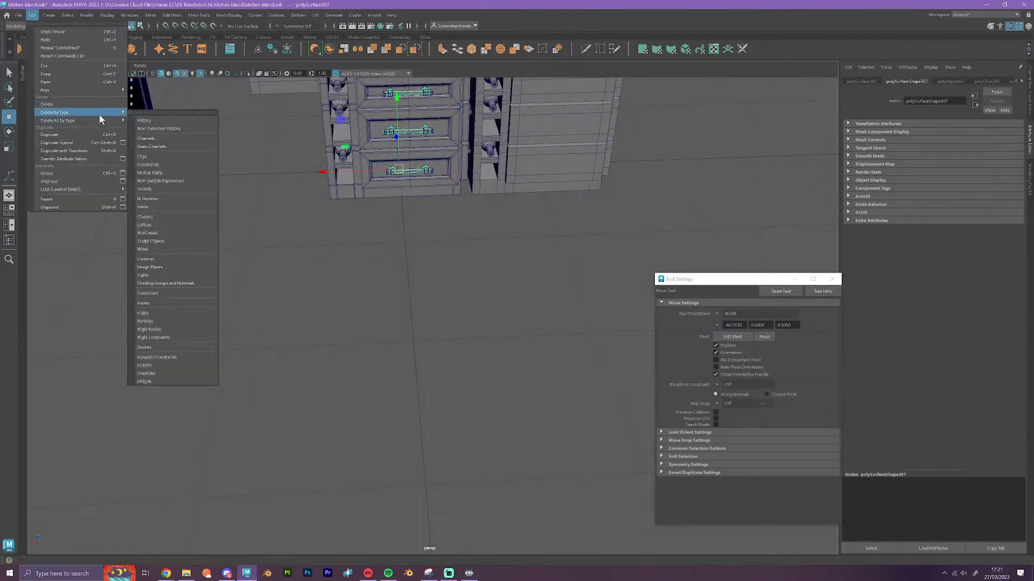
pyautogui.press('Escape')
pyautogui.press('Escape')
# Save the scene over the existing kitchen island.mb file and return to the Move tool
pyautogui.click(19, 14)
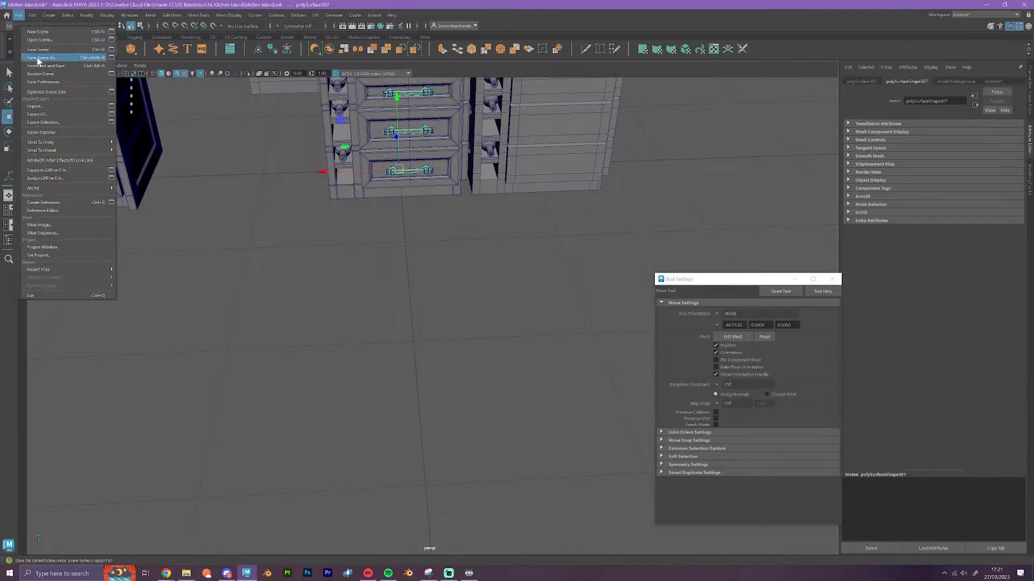
pyautogui.click(38, 57)
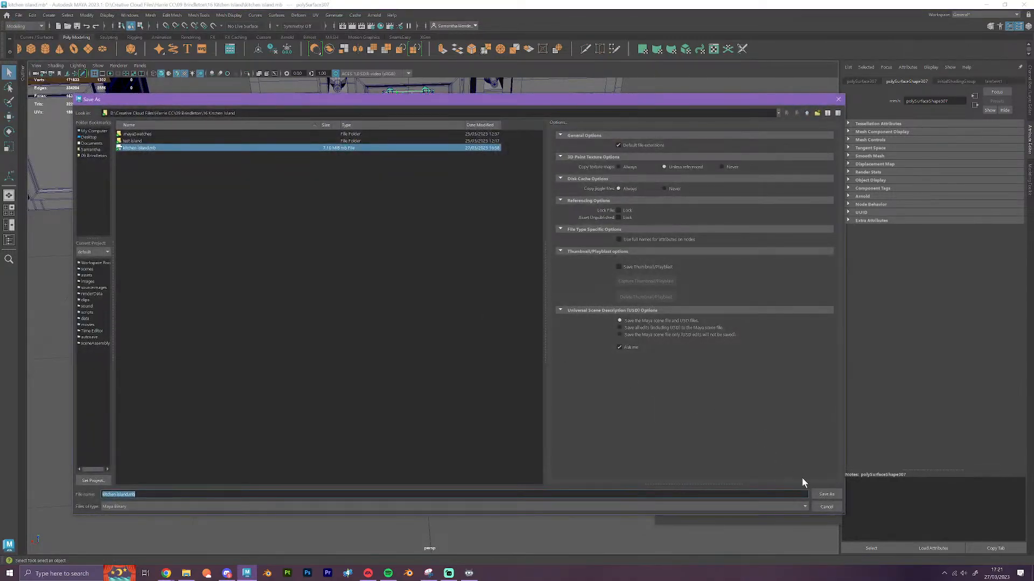
pyautogui.click(827, 493)
pyautogui.click(437, 320)
pyautogui.press('w')
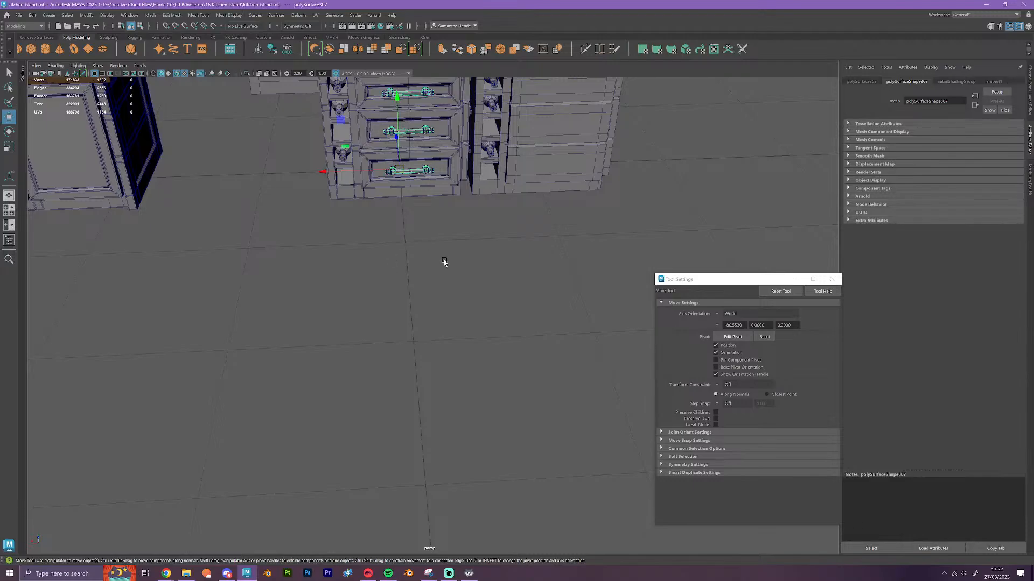
# Examine the fit of the bar handles on the finished drawer cabinet's three panelled fronts from close up and overhead
pyautogui.keyDown('alt'); pyautogui.moveTo(444, 262); pyautogui.dragTo(480, 298, button='right'); pyautogui.keyUp('alt')
pyautogui.keyDown('alt'); pyautogui.moveTo(439, 321); pyautogui.dragTo(450, 323); pyautogui.keyUp('alt')
pyautogui.keyDown('alt'); pyautogui.moveTo(450, 323); pyautogui.dragTo(466, 416, button='middle'); pyautogui.keyUp('alt')
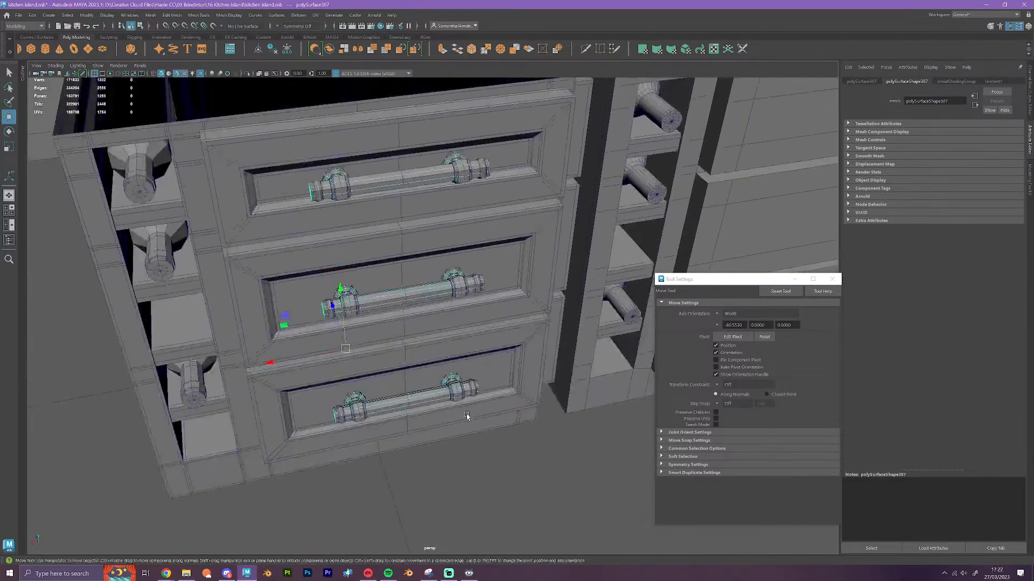
pyautogui.keyDown('alt'); pyautogui.moveTo(466, 416); pyautogui.dragTo(478, 425, button='right'); pyautogui.keyUp('alt')
pyautogui.keyDown('alt'); pyautogui.moveTo(478, 424); pyautogui.dragTo(482, 337); pyautogui.keyUp('alt')
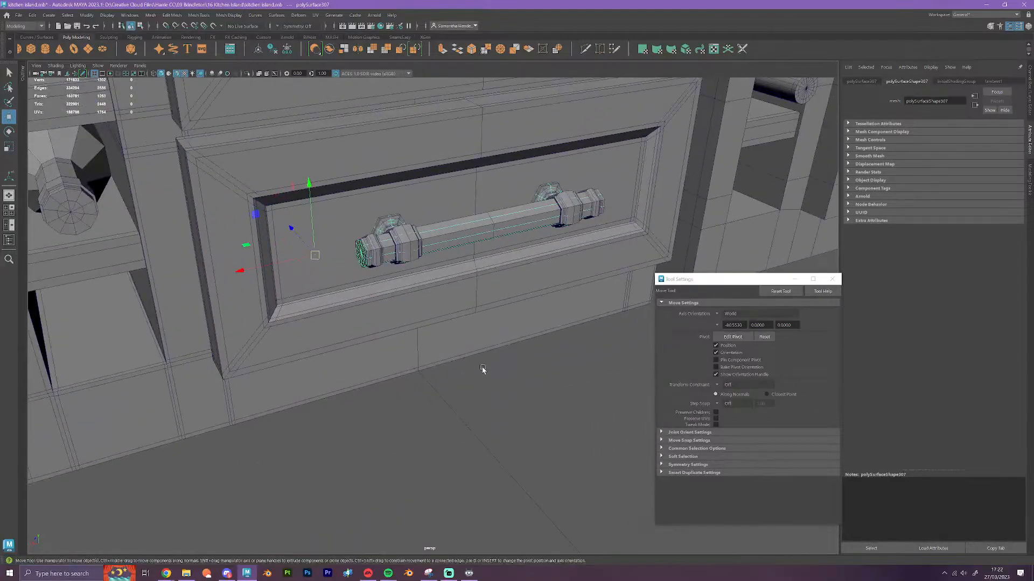
pyautogui.keyDown('alt'); pyautogui.moveTo(482, 337); pyautogui.dragTo(474, 346, button='middle'); pyautogui.keyUp('alt')
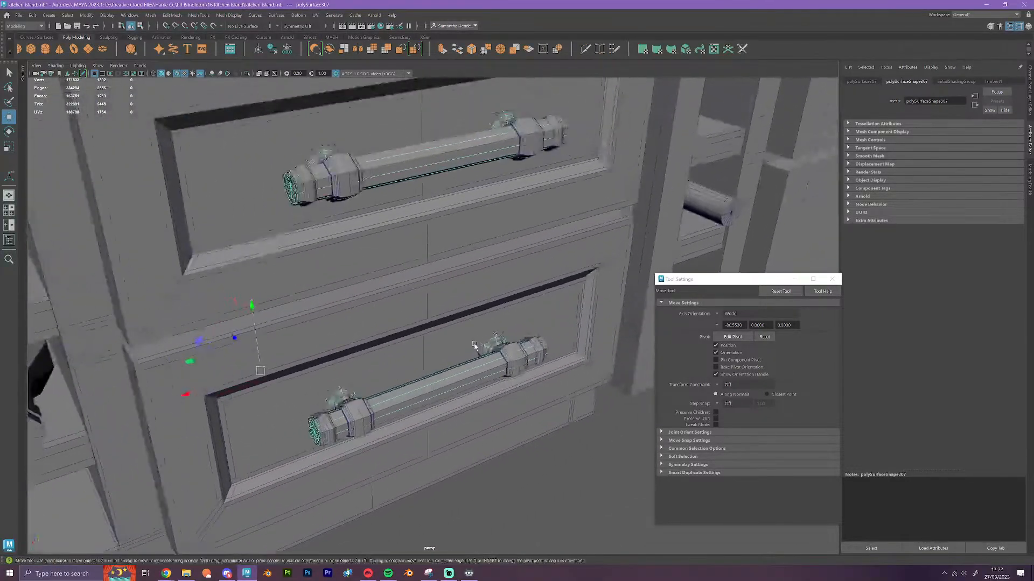
pyautogui.scroll(-6, 474, 346)
pyautogui.keyDown('alt'); pyautogui.moveTo(452, 380); pyautogui.dragTo(364, 369); pyautogui.keyUp('alt')
pyautogui.keyDown('alt'); pyautogui.moveTo(364, 369); pyautogui.dragTo(420, 268, button='middle'); pyautogui.keyUp('alt')
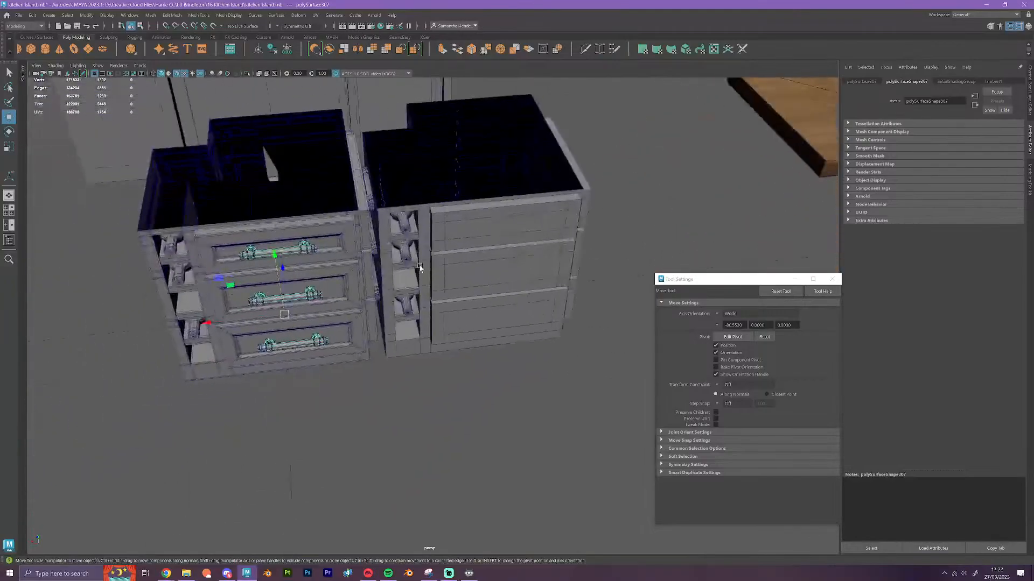
# Move the duplicate set of three drawer handles sideways onto the drawers of the neighbouring plain-front cabinet
pyautogui.keyDown('alt'); pyautogui.moveTo(426, 383); pyautogui.dragTo(374, 338); pyautogui.keyUp('alt')
pyautogui.keyDown('alt'); pyautogui.moveTo(369, 283); pyautogui.dragTo(432, 323, button='middle'); pyautogui.keyUp('alt')
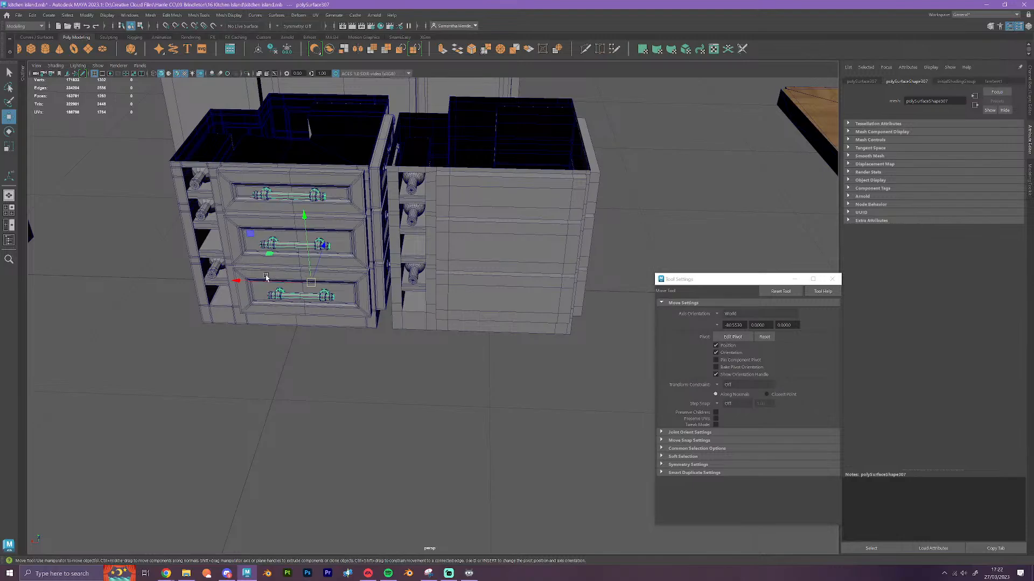
pyautogui.keyDown('shift'); pyautogui.moveTo(254, 281); pyautogui.dragTo(450, 303); pyautogui.keyUp('shift')
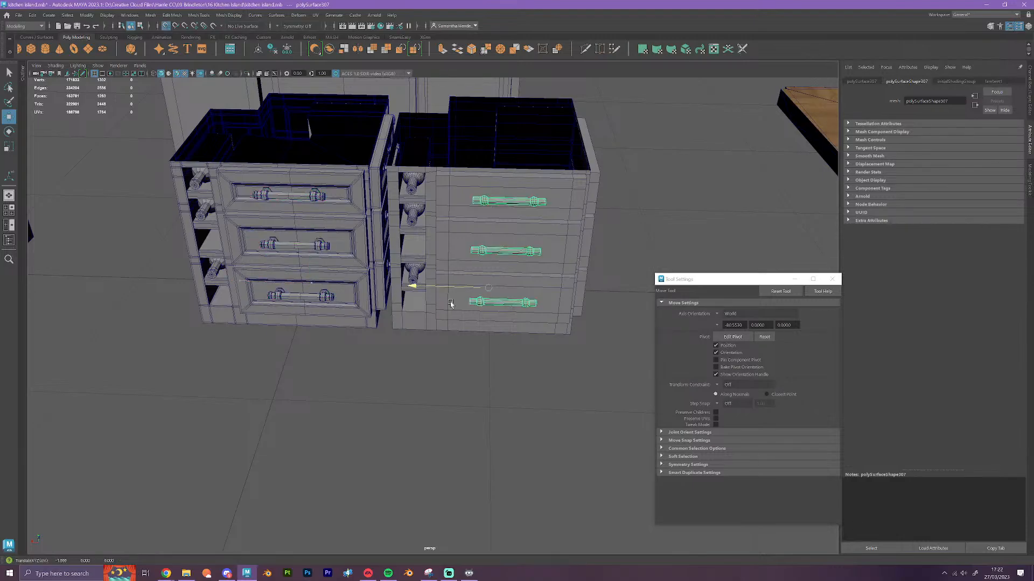
pyautogui.click(569, 413)
# Combine the plain-front drawer cabinet with its three handles and the bottles in its side rack into one mesh
pyautogui.scroll(-4, 477, 348)
pyautogui.moveTo(478, 348)
pyautogui.keyDown('alt'); pyautogui.mouseDown()
pyautogui.moveTo(459, 355)
pyautogui.moveTo(476, 357)
pyautogui.mouseUp(); pyautogui.keyUp('alt')
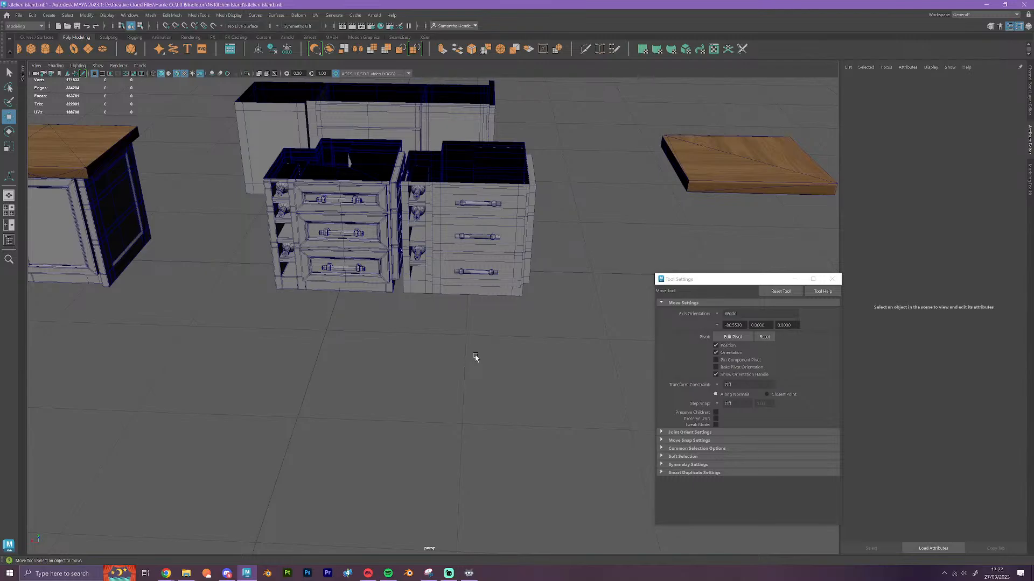
pyautogui.keyDown('alt'); pyautogui.moveTo(450, 376); pyautogui.dragTo(422, 391); pyautogui.keyUp('alt')
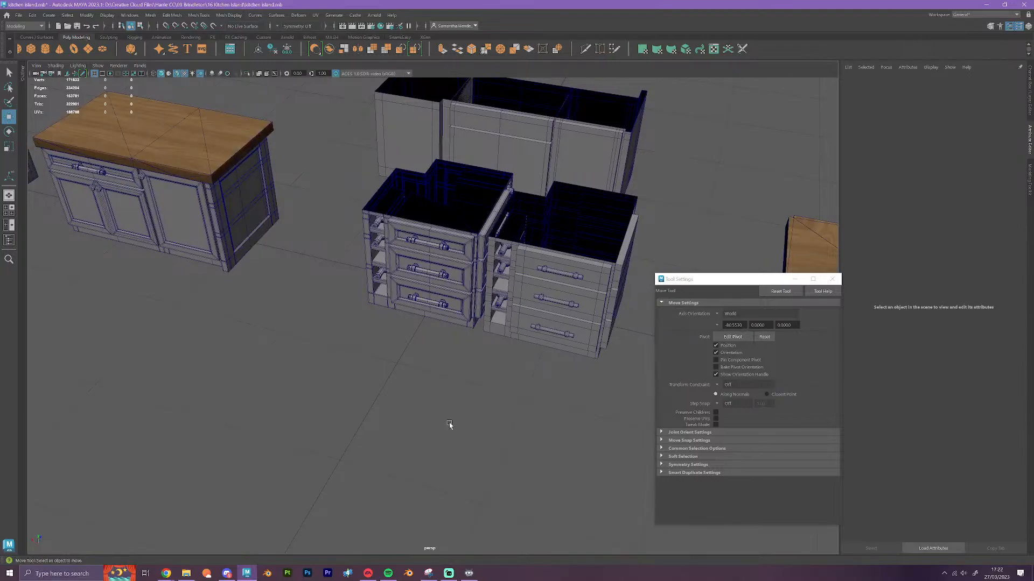
pyautogui.keyDown('alt'); pyautogui.moveTo(436, 411); pyautogui.dragTo(493, 423); pyautogui.keyUp('alt')
pyautogui.keyDown('alt'); pyautogui.moveTo(493, 423); pyautogui.dragTo(501, 380); pyautogui.keyUp('alt')
pyautogui.scroll(6, 501, 381)
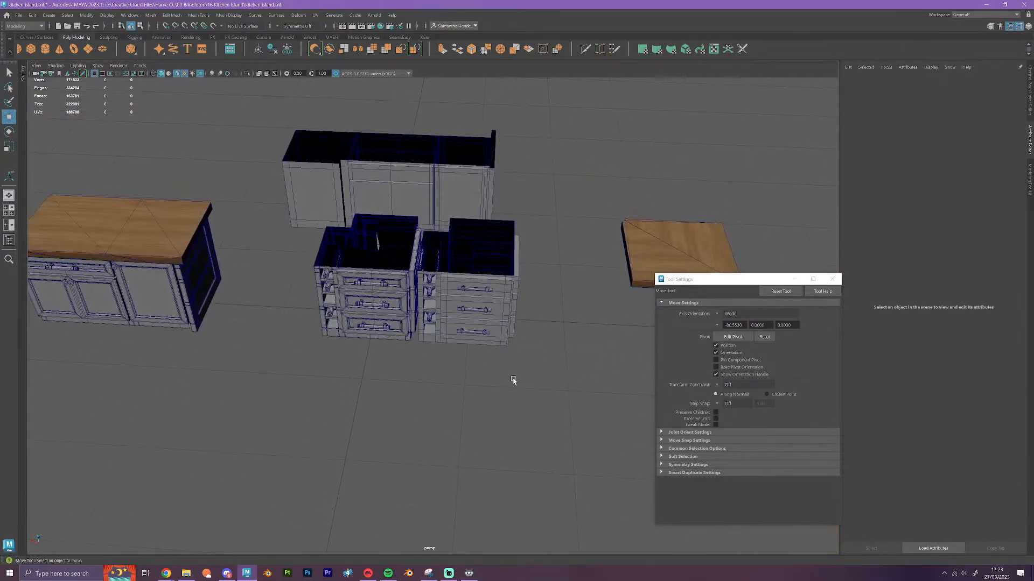
pyautogui.click(437, 279)
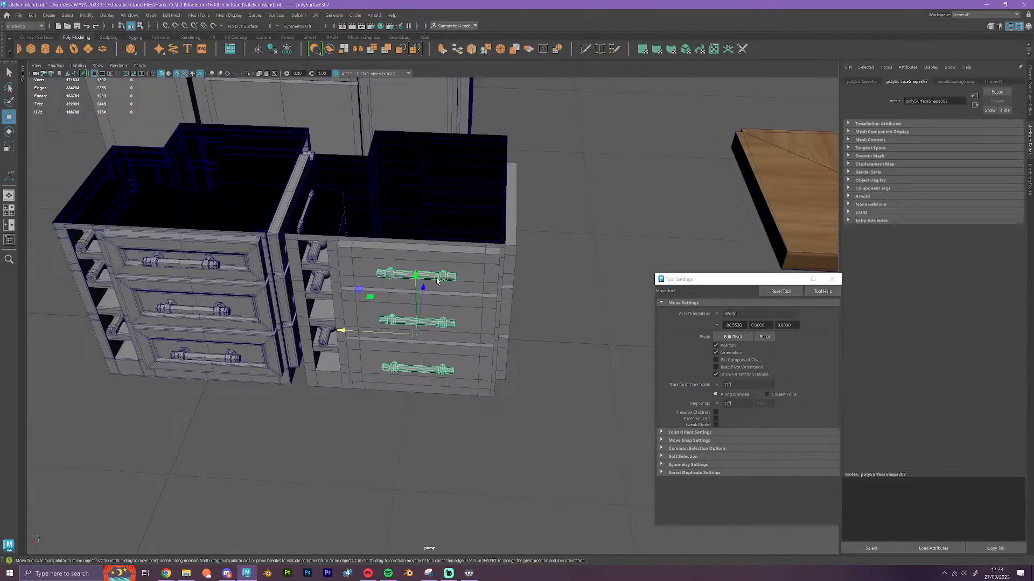
pyautogui.keyDown('shift'); pyautogui.click(311, 252); pyautogui.keyUp('shift')
pyautogui.keyDown('ctrl'); pyautogui.click(378, 276); pyautogui.keyUp('ctrl')
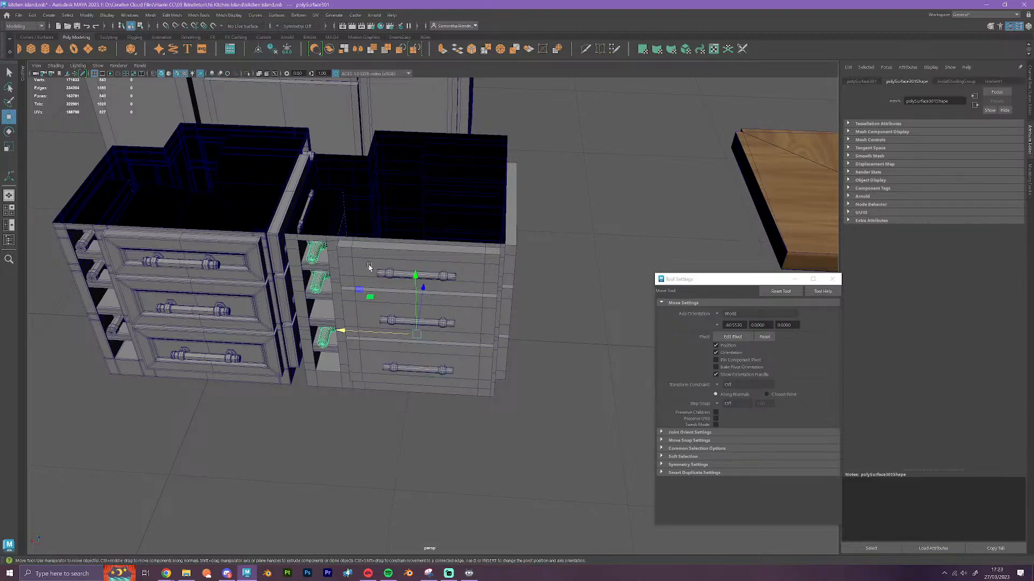
pyautogui.keyDown('shift'); pyautogui.click(402, 256); pyautogui.keyUp('shift')
pyautogui.keyDown('shift'); pyautogui.click(400, 322); pyautogui.keyUp('shift')
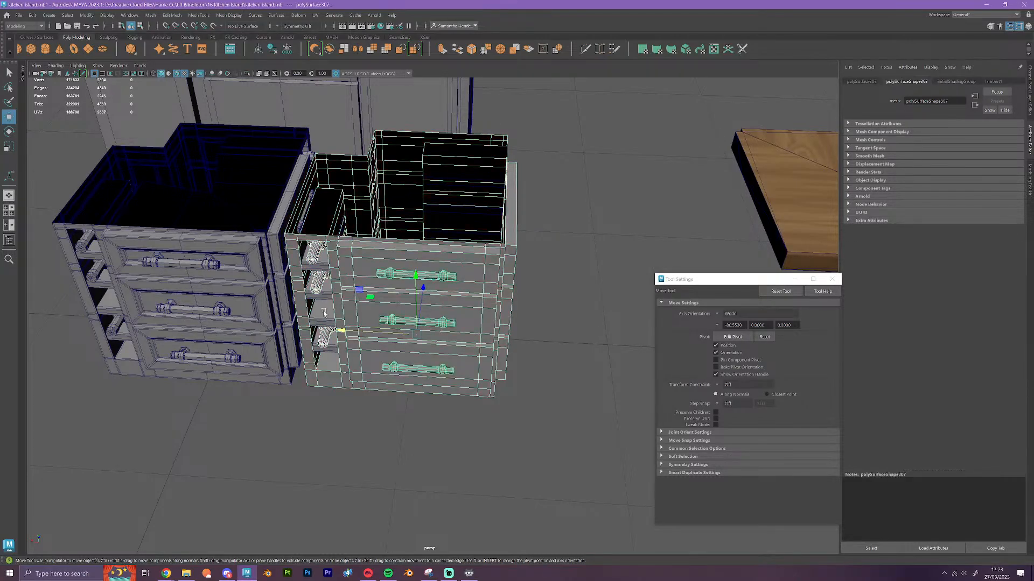
pyautogui.moveTo(438, 380)
pyautogui.keyDown('alt'); pyautogui.mouseDown()
pyautogui.moveTo(419, 383)
pyautogui.moveTo(443, 380)
pyautogui.mouseUp(); pyautogui.keyUp('alt')
pyautogui.click(329, 49)
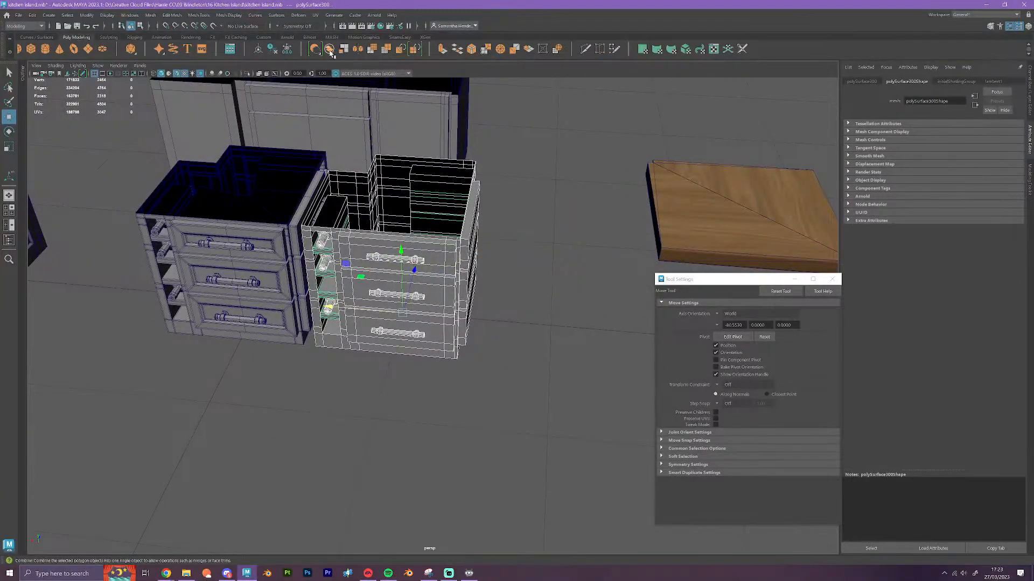
# Snap the combined plain-front cabinet's pivot to the grid at its base and move the cabinet beside the row of plain base cabinets
pyautogui.press('d')
pyautogui.press('x')
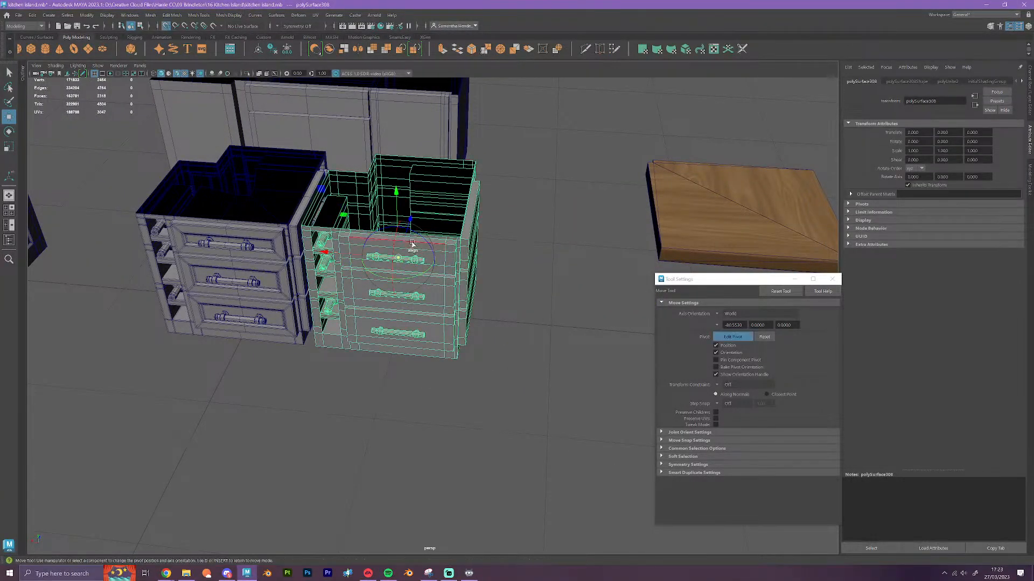
pyautogui.moveTo(399, 253); pyautogui.dragTo(384, 312)
pyautogui.moveTo(462, 317); pyautogui.dragTo(485, 327, button='middle')
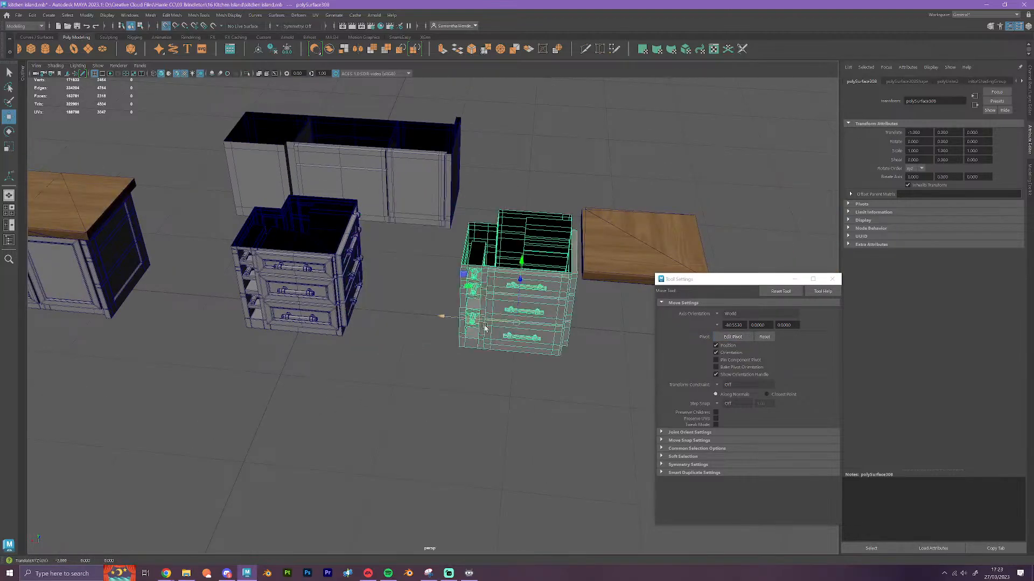
pyautogui.moveTo(521, 281); pyautogui.dragTo(530, 176)
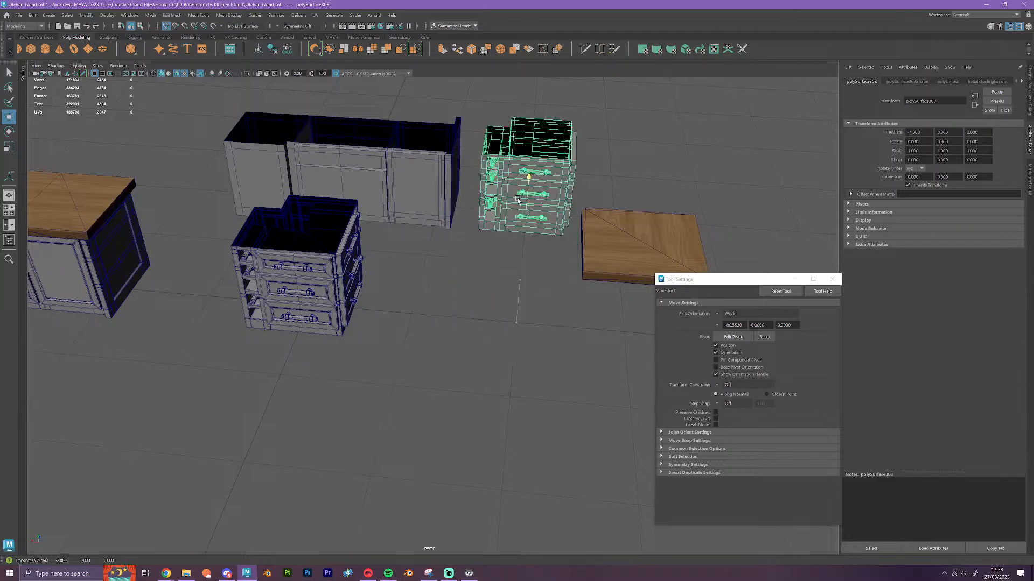
pyautogui.click(521, 316)
# Move the separate square wooden countertop along the grid onto the panelled drawer cabinet
pyautogui.keyDown('alt'); pyautogui.moveTo(358, 355); pyautogui.dragTo(357, 367); pyautogui.keyUp('alt')
pyautogui.keyDown('alt'); pyautogui.moveTo(358, 367); pyautogui.dragTo(344, 274, button='middle'); pyautogui.keyUp('alt')
pyautogui.click(547, 299)
pyautogui.press('x')
pyautogui.moveTo(490, 329); pyautogui.dragTo(250, 298)
pyautogui.scroll(-3, 250, 300)
pyautogui.keyDown('alt'); pyautogui.moveTo(202, 297); pyautogui.dragTo(349, 259, button='middle'); pyautogui.keyUp('alt')
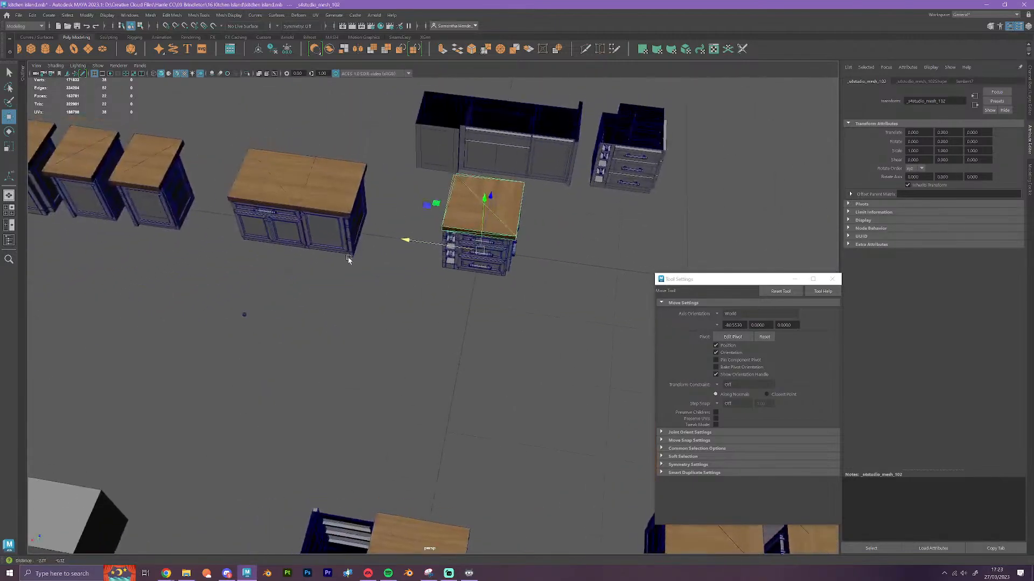
pyautogui.keyDown('alt'); pyautogui.moveTo(349, 258); pyautogui.dragTo(409, 314); pyautogui.keyUp('alt')
pyautogui.click(443, 156)
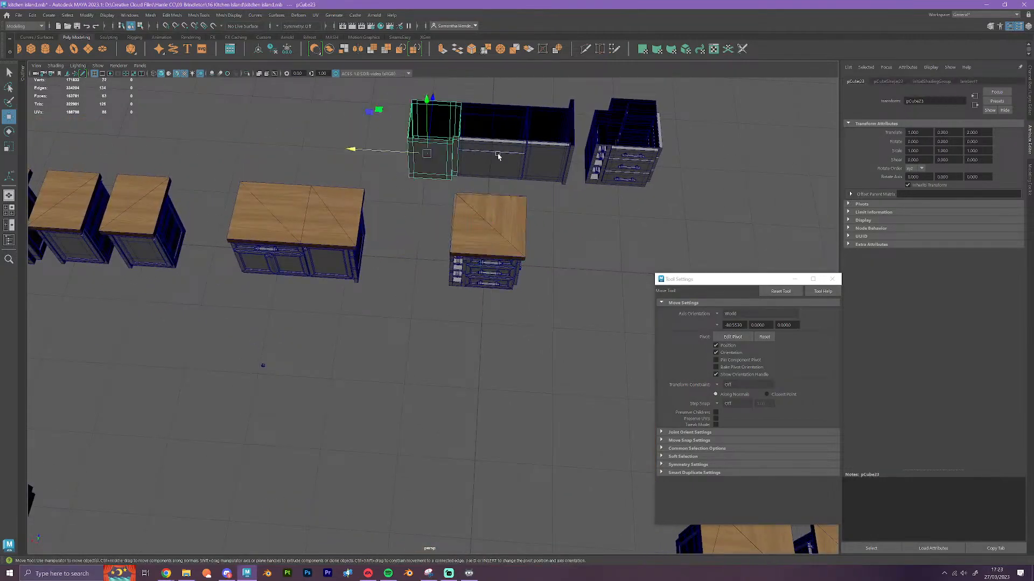
pyautogui.click(498, 156)
pyautogui.click(545, 162)
pyautogui.click(627, 171)
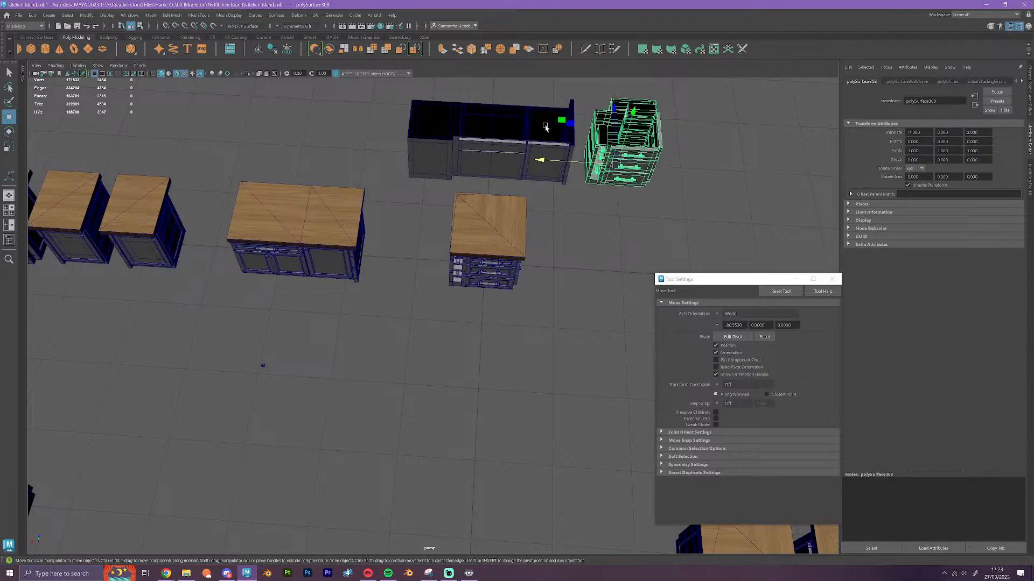
# Set a grid-snapped pivot for the panelled drawer cabinet, its parts and countertop, and move them along the row to the curved corner cabinet
pyautogui.moveTo(478, 247); pyautogui.dragTo(451, 209)
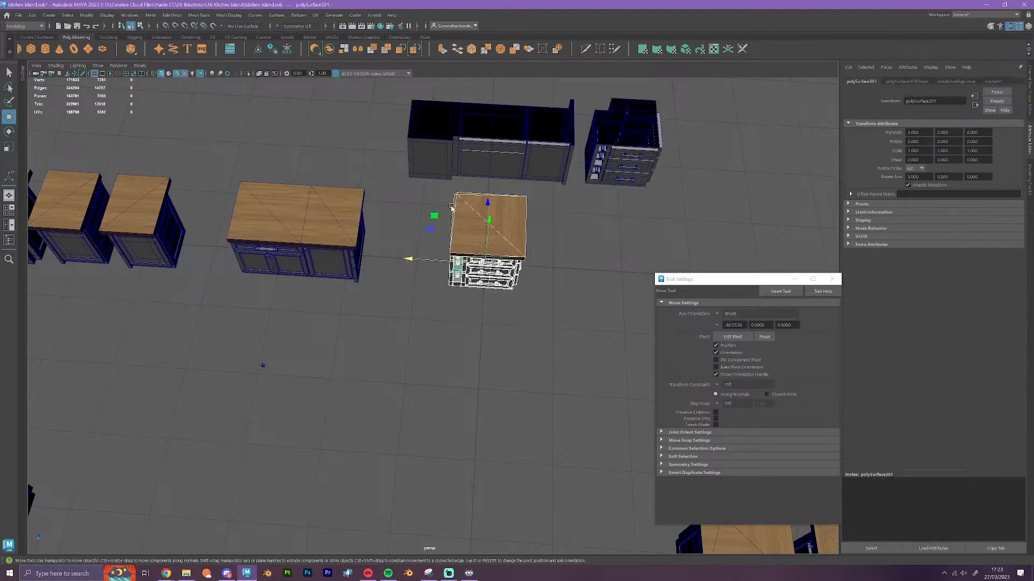
pyautogui.scroll(-4, 434, 269)
pyautogui.keyDown('alt'); pyautogui.moveTo(433, 271); pyautogui.dragTo(487, 271, button='middle'); pyautogui.keyUp('alt')
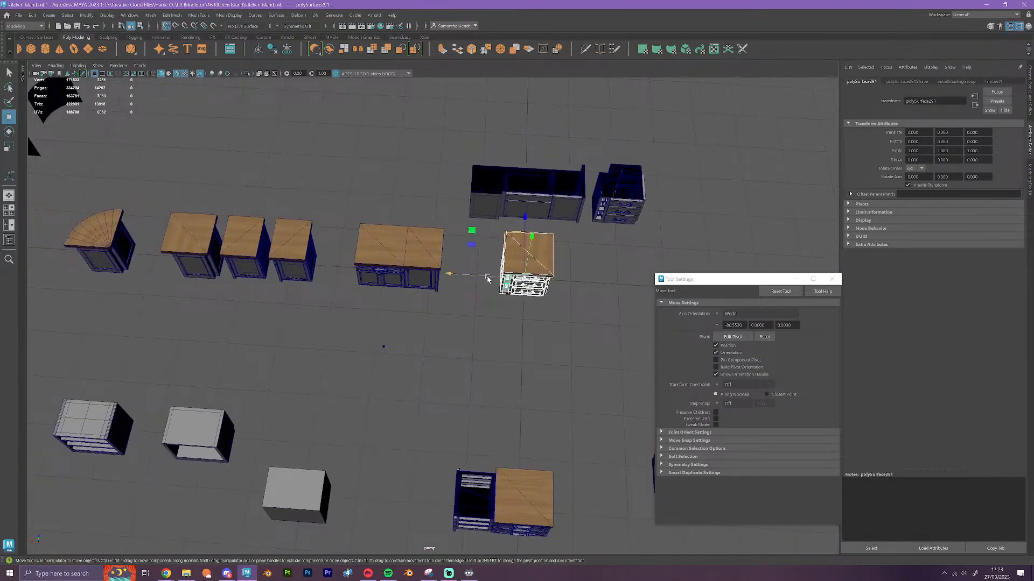
pyautogui.moveTo(486, 278); pyautogui.dragTo(294, 276)
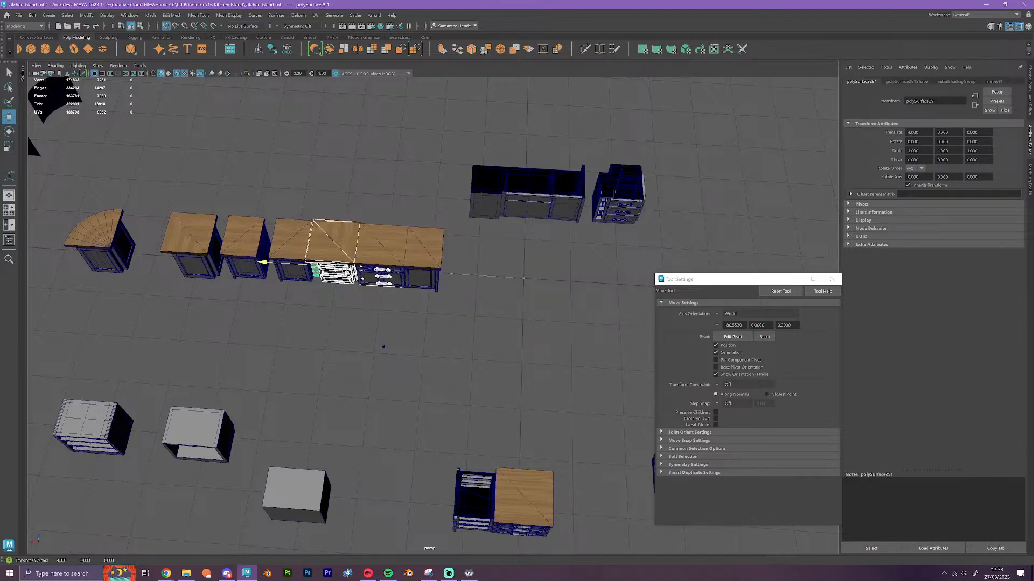
pyautogui.hotkey('ctrl', 'z')
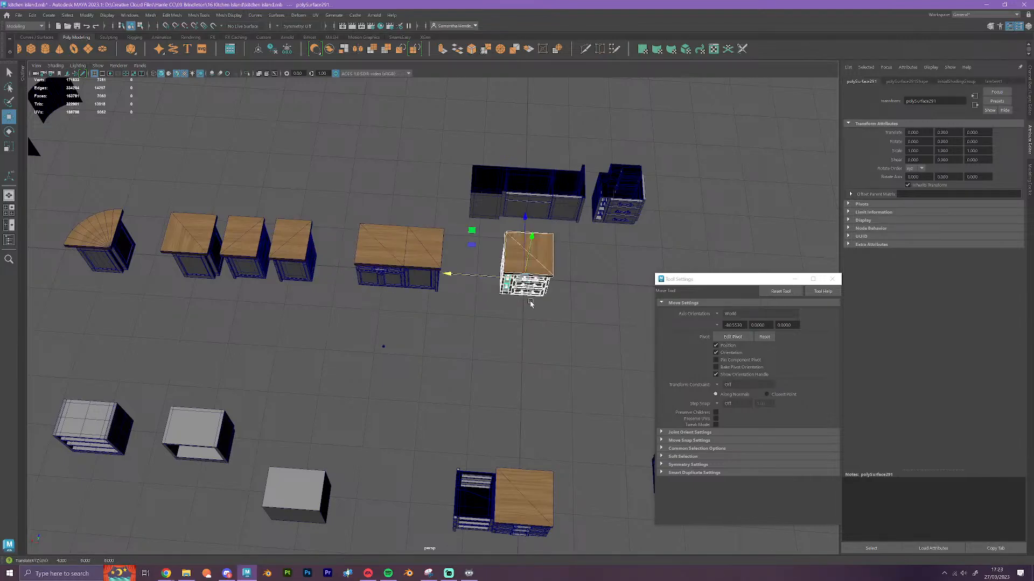
pyautogui.press('d')
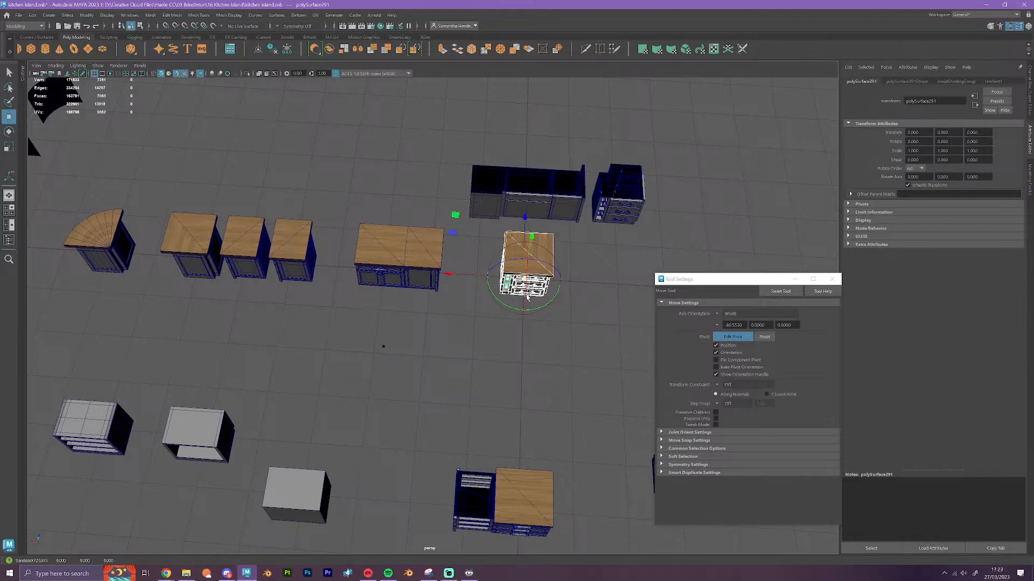
pyautogui.press('x')
pyautogui.moveTo(487, 277); pyautogui.dragTo(350, 275)
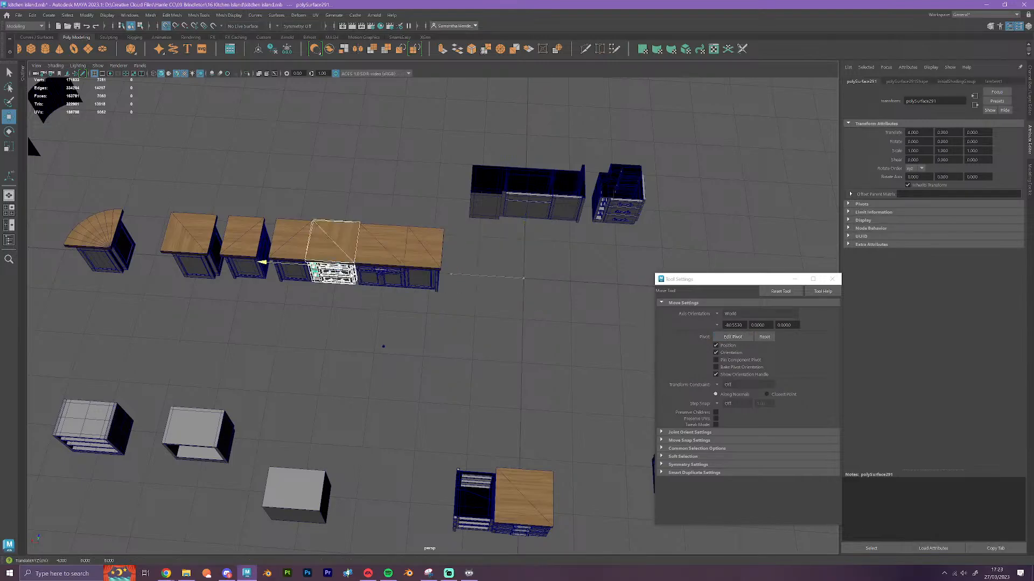
pyautogui.keyDown('alt'); pyautogui.moveTo(496, 340); pyautogui.dragTo(307, 300); pyautogui.keyUp('alt')
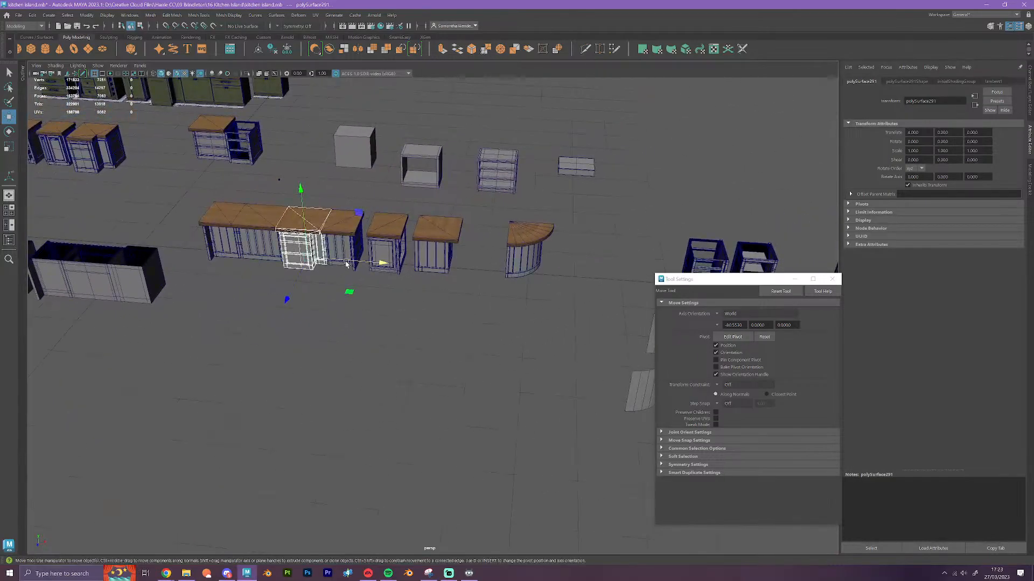
pyautogui.moveTo(359, 263); pyautogui.dragTo(538, 272)
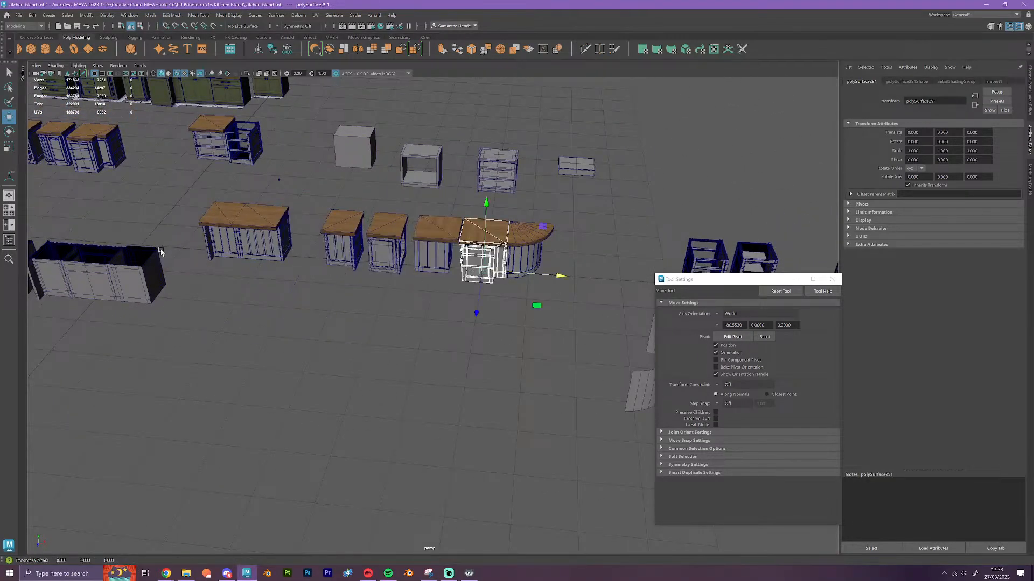
# Move the curved corner cabinet with its countertop along the grid to the opposite end of the row, beyond the double-width cabinet
pyautogui.keyDown('alt'); pyautogui.moveTo(160, 252); pyautogui.dragTo(526, 272, button='middle'); pyautogui.keyUp('alt')
pyautogui.keyDown('alt'); pyautogui.moveTo(353, 281); pyautogui.dragTo(360, 286); pyautogui.keyUp('alt')
pyautogui.moveTo(296, 267)
pyautogui.keyDown('alt'); pyautogui.mouseDown(button='middle')
pyautogui.moveTo(437, 300)
pyautogui.moveTo(302, 275)
pyautogui.moveTo(157, 269)
pyautogui.mouseUp(button='middle'); pyautogui.keyUp('alt')
pyautogui.moveTo(430, 272)
pyautogui.keyDown('alt'); pyautogui.mouseDown(button='middle')
pyautogui.moveTo(229, 264)
pyautogui.moveTo(334, 284)
pyautogui.moveTo(322, 287)
pyautogui.mouseUp(button='middle'); pyautogui.keyUp('alt')
pyautogui.scroll(4, 476, 290)
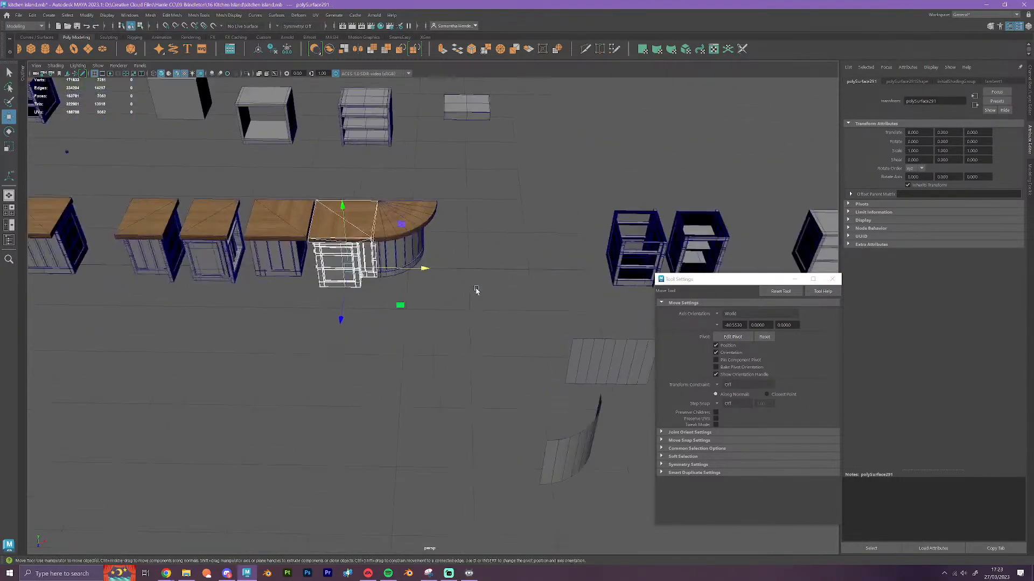
pyautogui.click(409, 264)
pyautogui.scroll(-2, 484, 280)
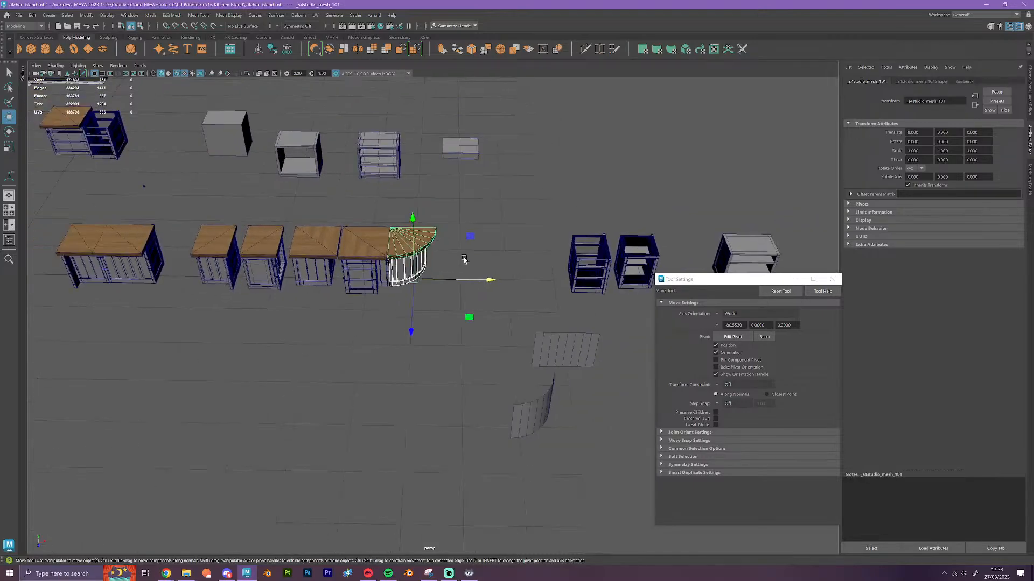
pyautogui.keyDown('alt'); pyautogui.moveTo(322, 350); pyautogui.dragTo(391, 324, button='middle'); pyautogui.keyUp('alt')
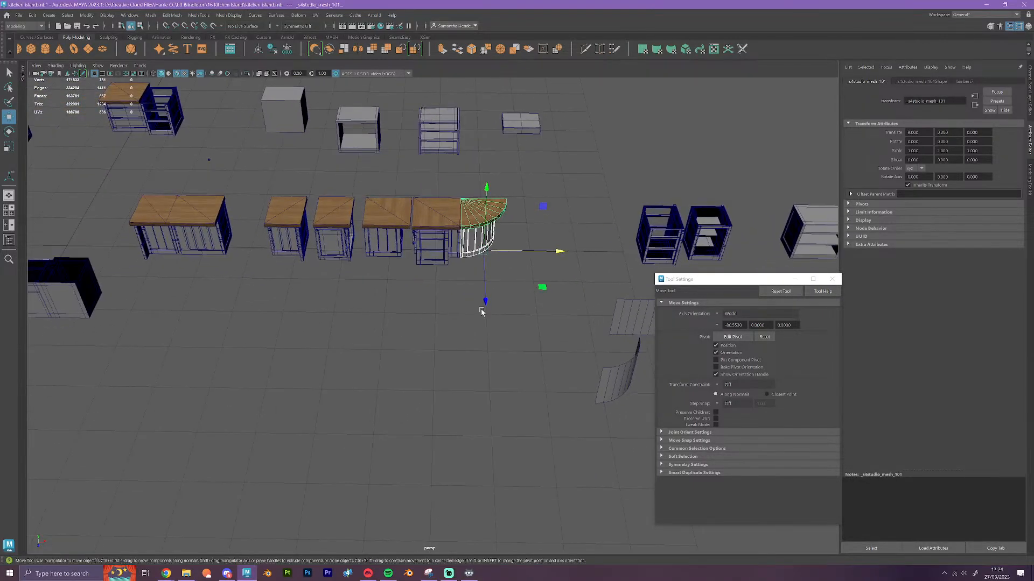
pyautogui.moveTo(560, 251); pyautogui.dragTo(144, 244)
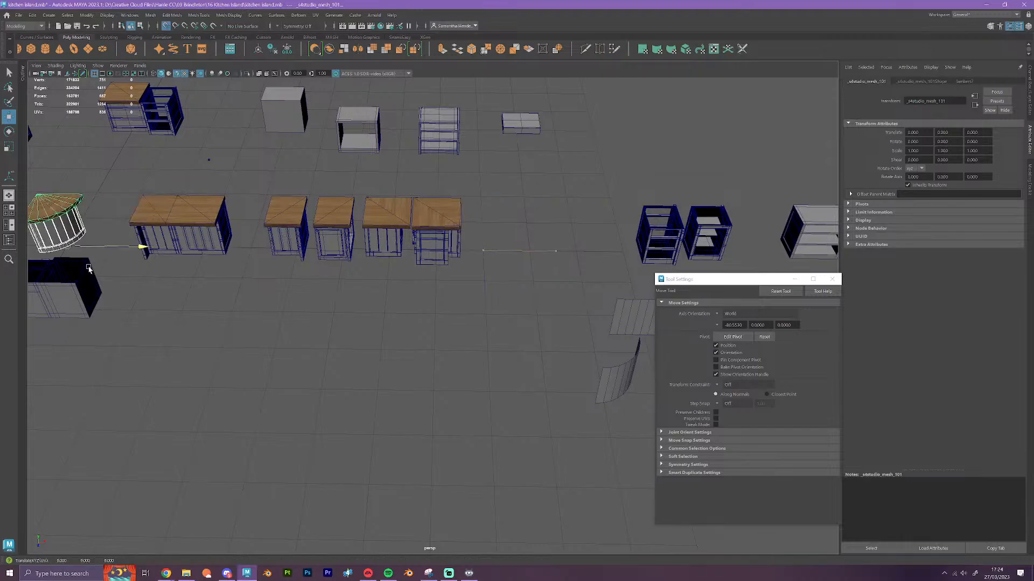
pyautogui.click(342, 341)
# Examine the rearranged row of island cabinets from several angles, including the curved corner unit and the double-width cabinet
pyautogui.keyDown('alt'); pyautogui.moveTo(342, 341); pyautogui.dragTo(295, 335, button='middle'); pyautogui.keyUp('alt')
pyautogui.keyDown('alt'); pyautogui.moveTo(295, 335); pyautogui.dragTo(400, 380); pyautogui.keyUp('alt')
pyautogui.scroll(4, 400, 381)
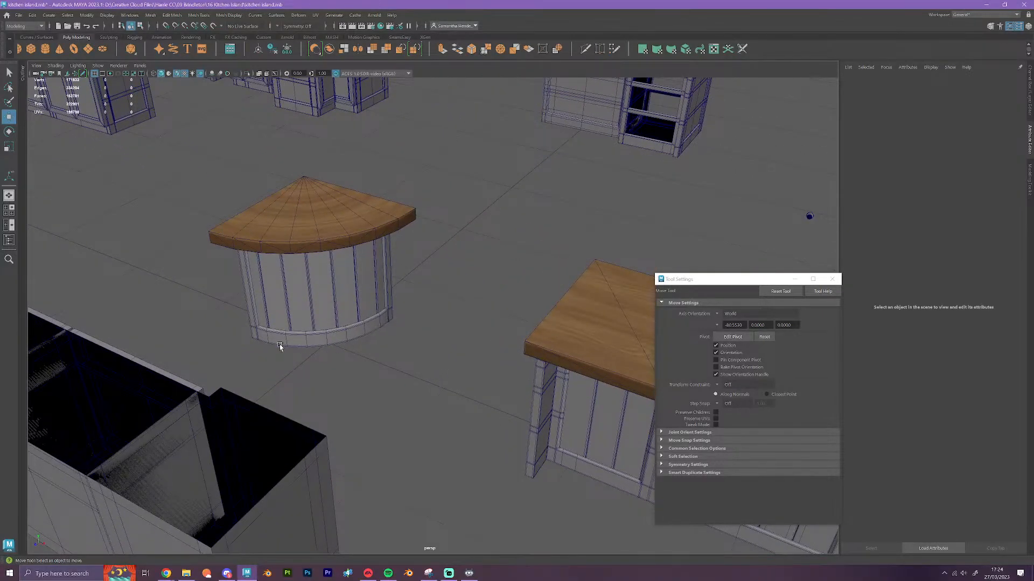
pyautogui.scroll(-4, 397, 296)
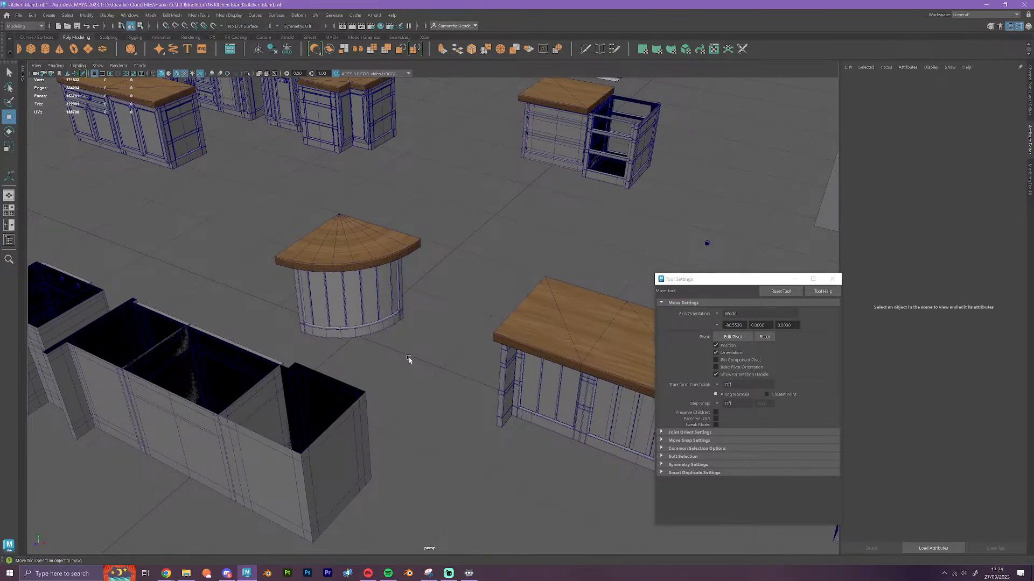
pyautogui.scroll(10, 403, 373)
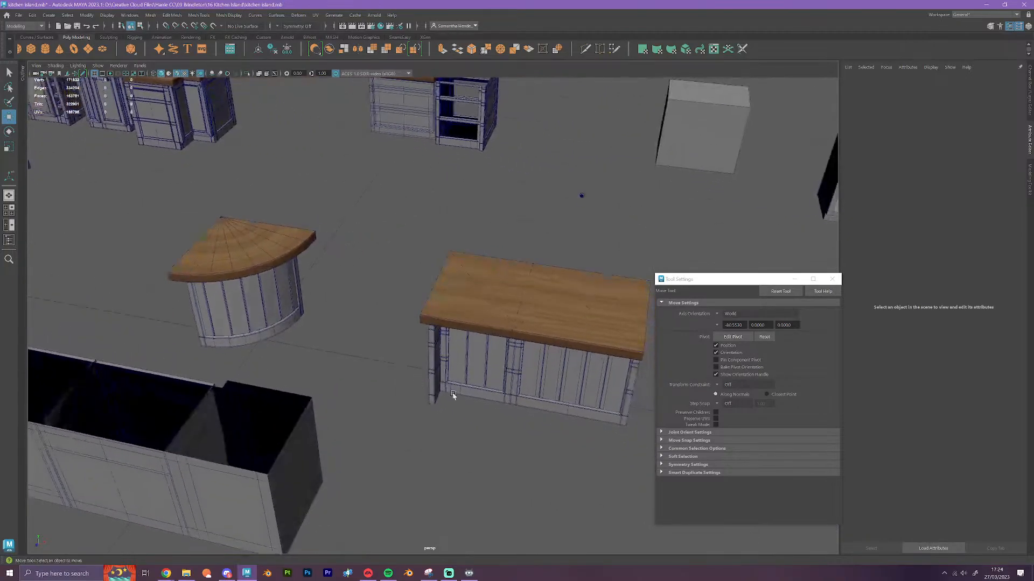
pyautogui.keyDown('alt'); pyautogui.moveTo(519, 294); pyautogui.dragTo(119, 165, button='middle'); pyautogui.keyUp('alt')
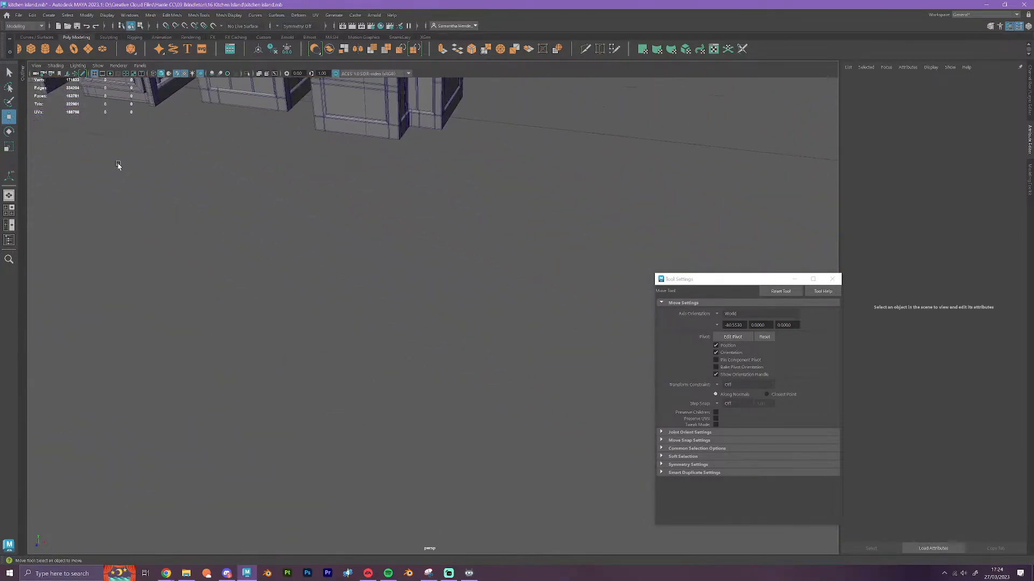
pyautogui.scroll(-8, 401, 302)
pyautogui.keyDown('alt'); pyautogui.moveTo(399, 346); pyautogui.dragTo(378, 334); pyautogui.keyUp('alt')
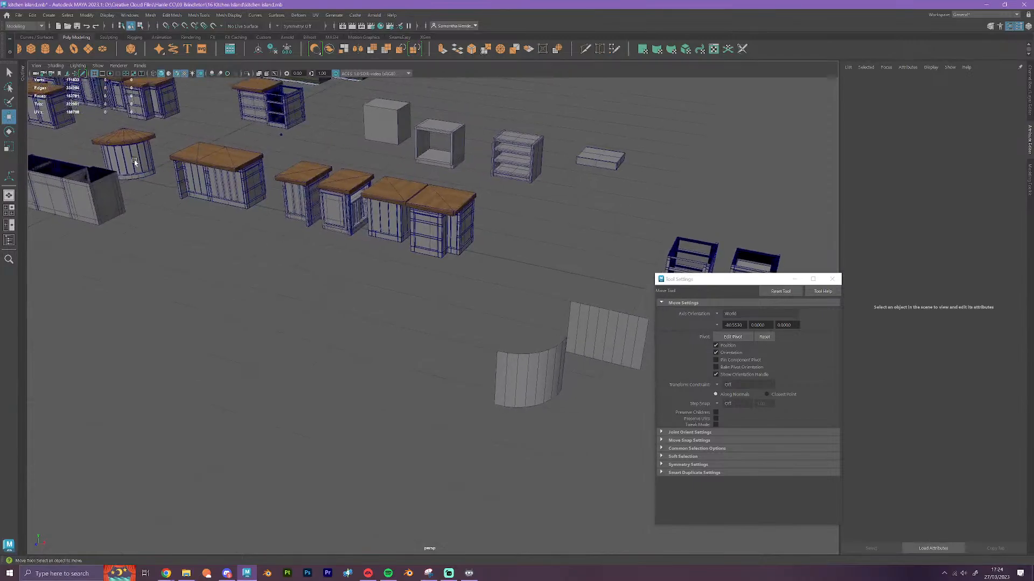
# Compare the separate curved and flat plank panels with the curved front of the corner cabinet in the island row
pyautogui.scroll(4, 399, 285)
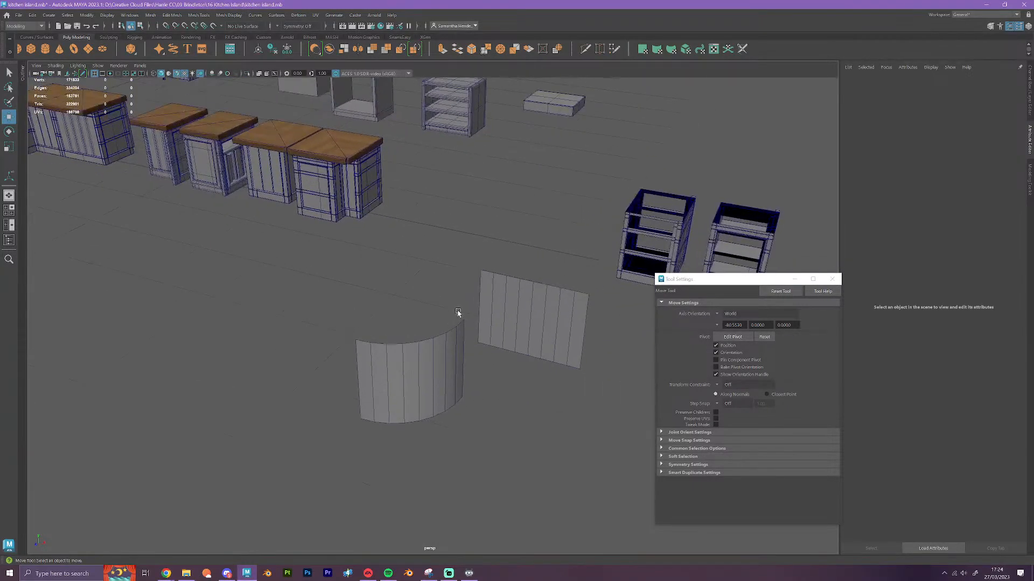
pyautogui.scroll(-2, 462, 316)
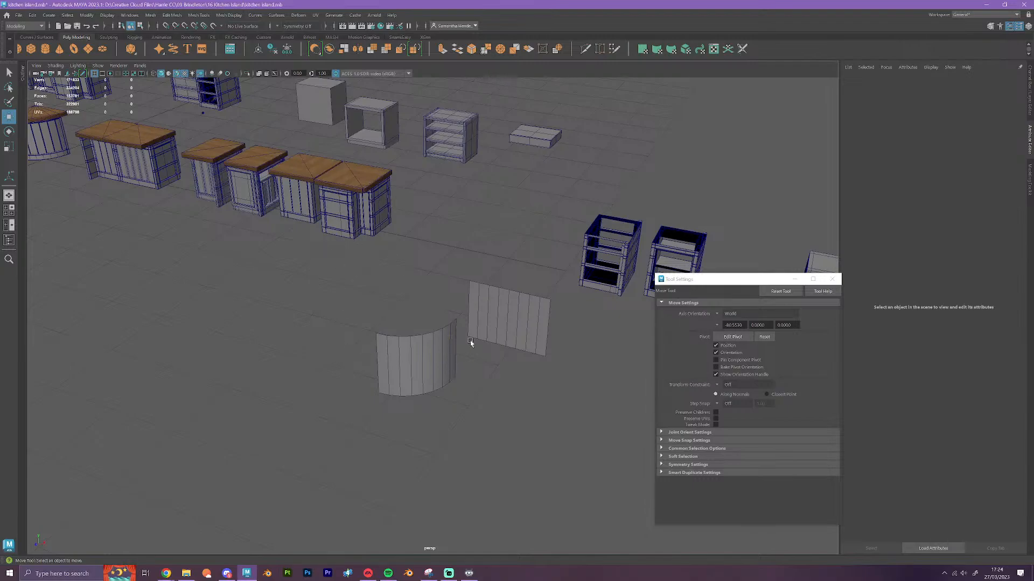
pyautogui.click(517, 322)
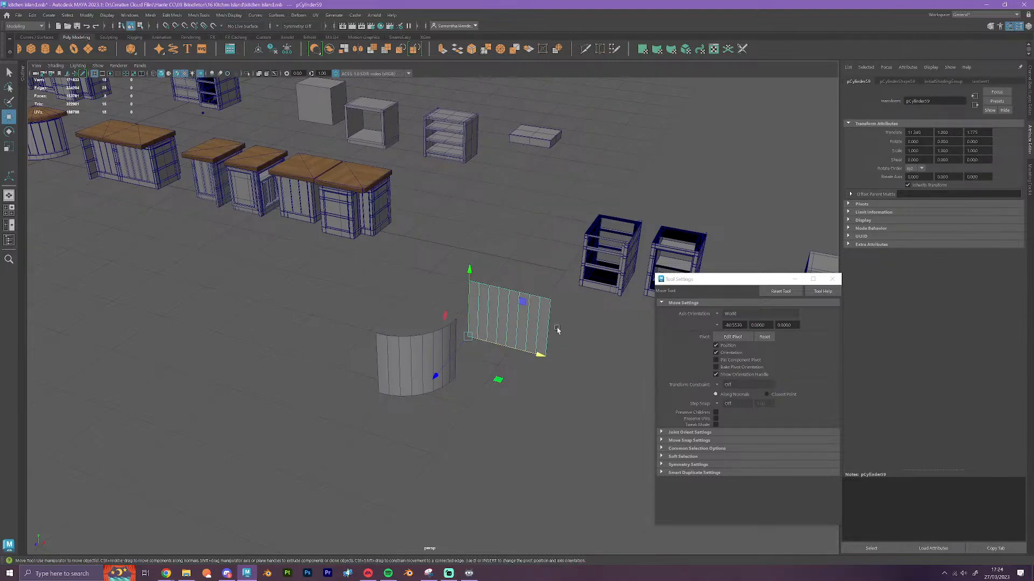
pyautogui.keyDown('alt'); pyautogui.moveTo(399, 296); pyautogui.dragTo(599, 401, button='middle'); pyautogui.keyUp('alt')
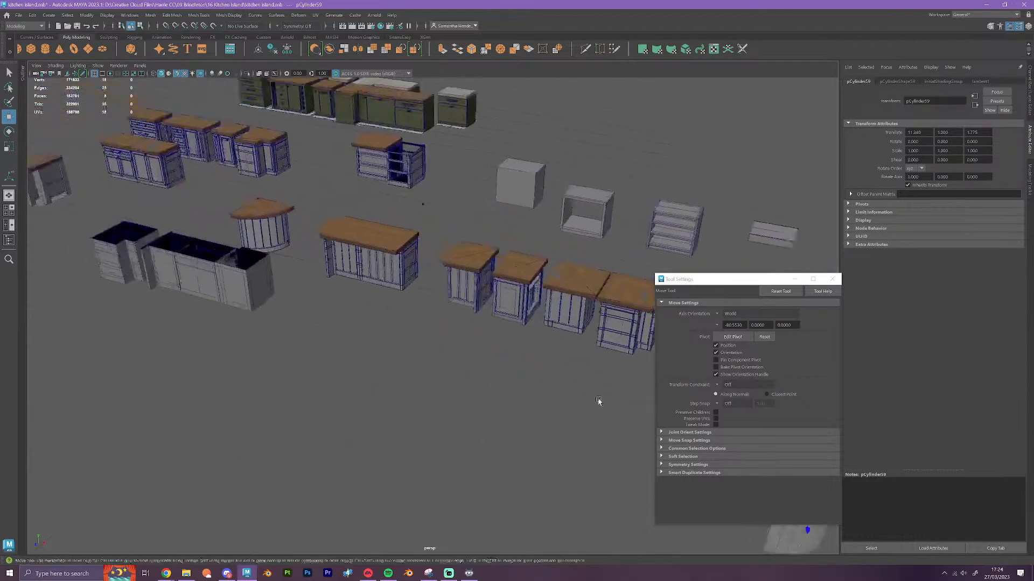
pyautogui.keyDown('alt'); pyautogui.moveTo(296, 245); pyautogui.dragTo(401, 318, button='middle'); pyautogui.keyUp('alt')
pyautogui.scroll(2, 401, 317)
pyautogui.scroll(5, 401, 317)
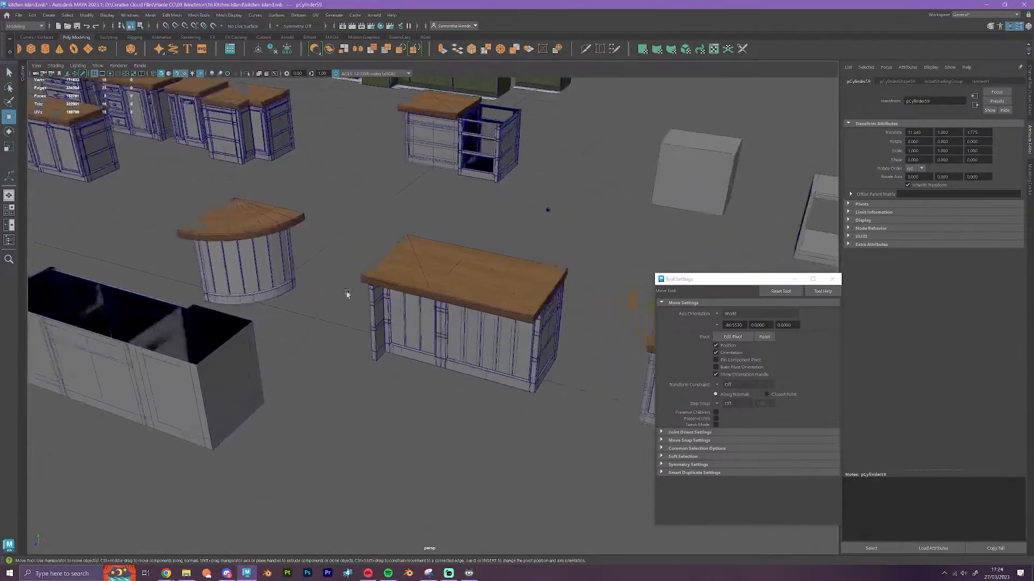
pyautogui.keyDown('alt'); pyautogui.moveTo(348, 294); pyautogui.dragTo(447, 367, button='middle'); pyautogui.keyUp('alt')
pyautogui.scroll(4, 295, 319)
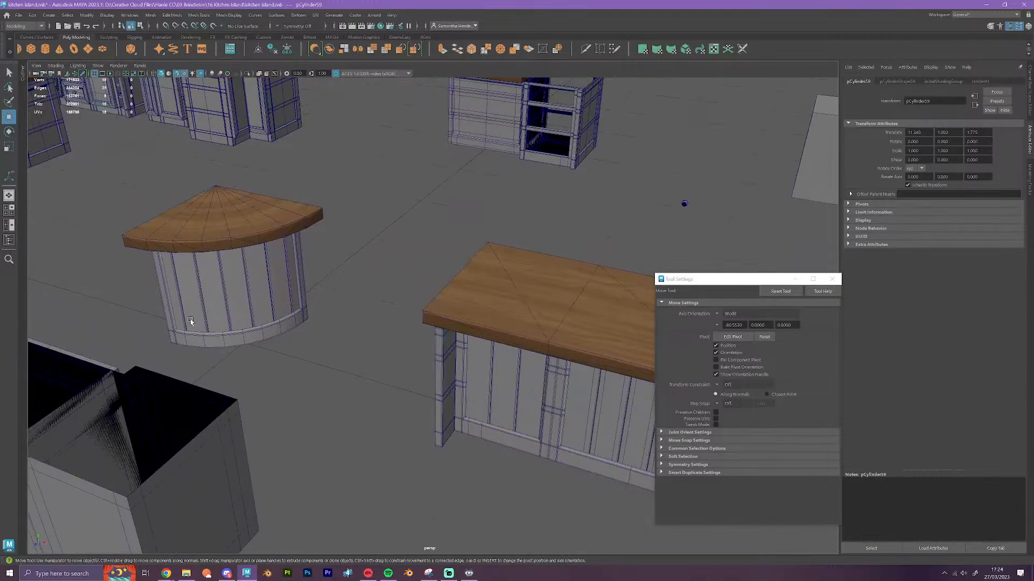
pyautogui.scroll(-4, 319, 287)
pyautogui.keyDown('alt'); pyautogui.moveTo(385, 376); pyautogui.dragTo(170, 197, button='middle'); pyautogui.keyUp('alt')
pyautogui.scroll(-7, 441, 346)
pyautogui.press('f')
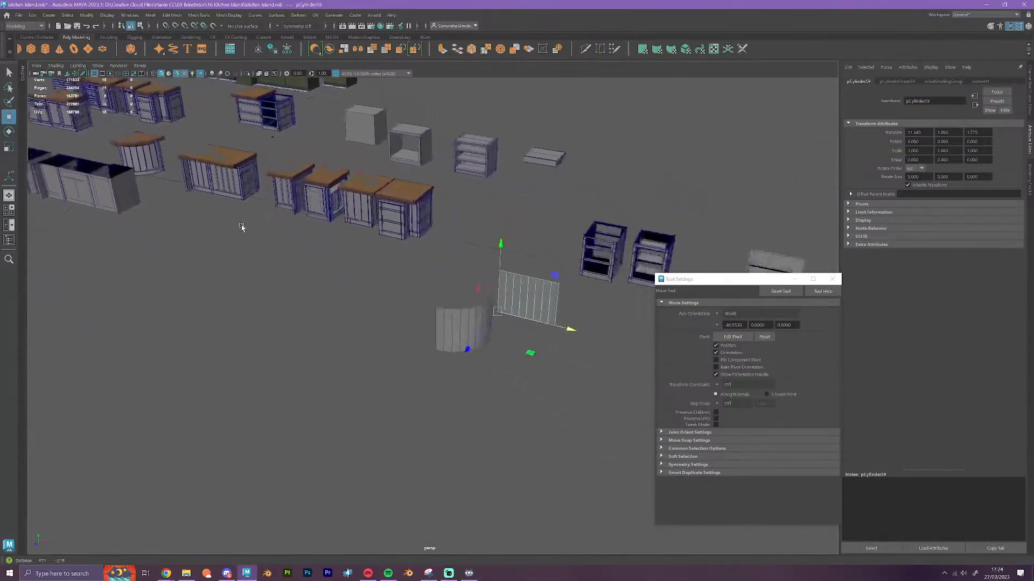
# Move the separate curved plank panel along the grid onto the front of the curved corner cabinet
pyautogui.click(394, 346)
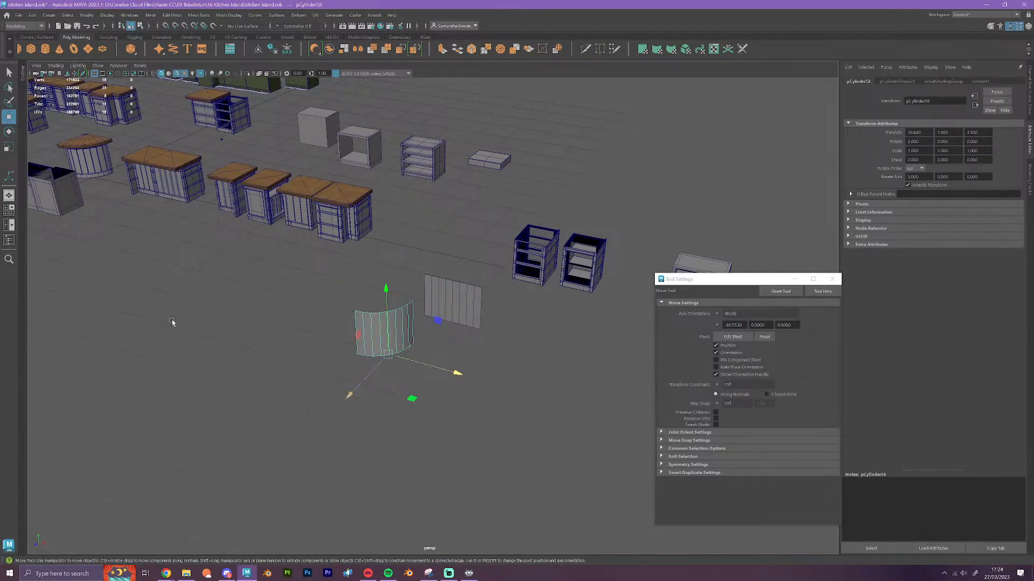
pyautogui.keyDown('alt'); pyautogui.moveTo(172, 322); pyautogui.dragTo(562, 407, button='middle'); pyautogui.keyUp('alt')
pyautogui.moveTo(633, 395); pyautogui.dragTo(153, 270)
pyautogui.moveTo(74, 267); pyautogui.dragTo(210, 204)
pyautogui.keyDown('alt'); pyautogui.moveTo(248, 238); pyautogui.dragTo(359, 354, button='middle'); pyautogui.keyUp('alt')
pyautogui.scroll(5, 344, 355)
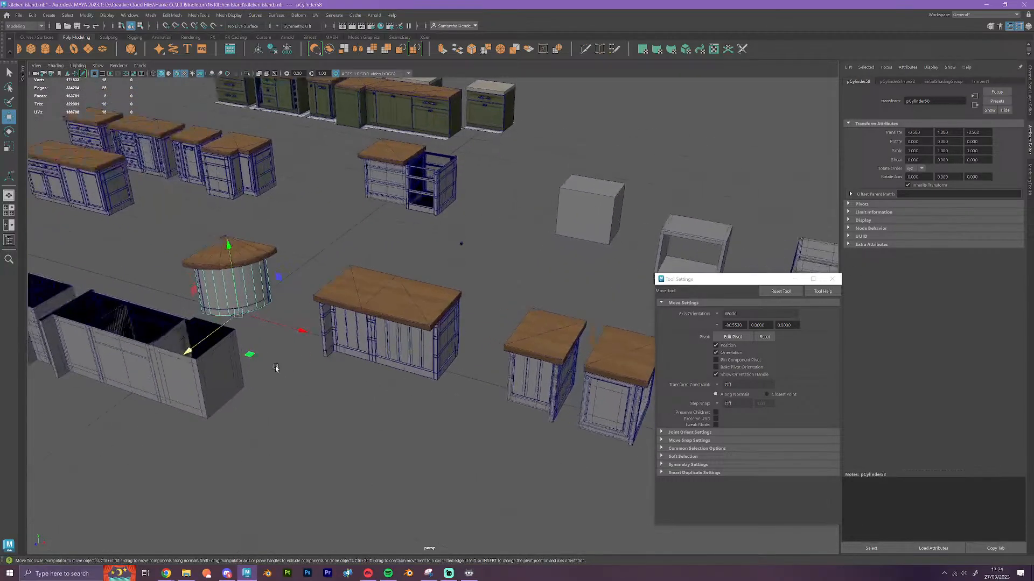
# Duplicate the curved plank panel and move the copy along the grid back beside the separate flat plank panel
pyautogui.scroll(-6, 289, 356)
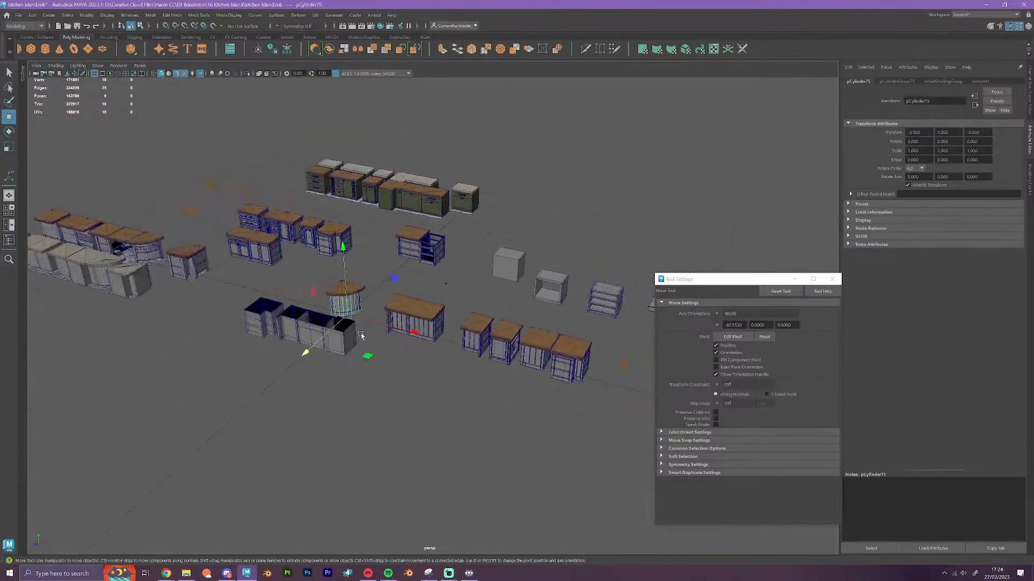
pyautogui.press('x')
pyautogui.moveTo(412, 330); pyautogui.dragTo(670, 418)
pyautogui.keyDown('alt'); pyautogui.moveTo(554, 438); pyautogui.dragTo(419, 390, button='middle'); pyautogui.keyUp('alt')
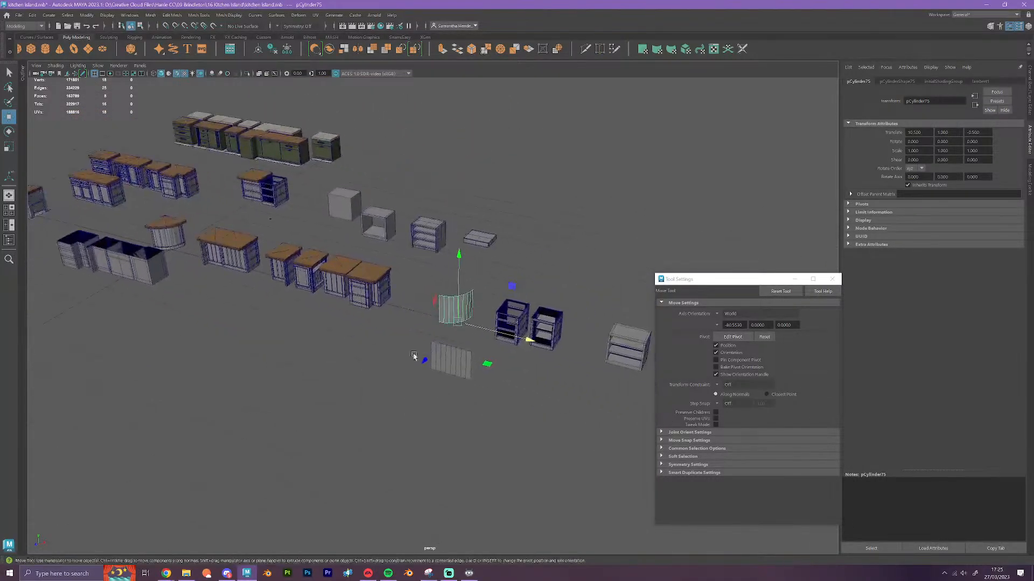
pyautogui.moveTo(453, 325); pyautogui.dragTo(406, 368)
# Examine how the curved plank panel fits the corner cabinet's front, side frames and rear corner from several angles
pyautogui.scroll(8, 508, 489)
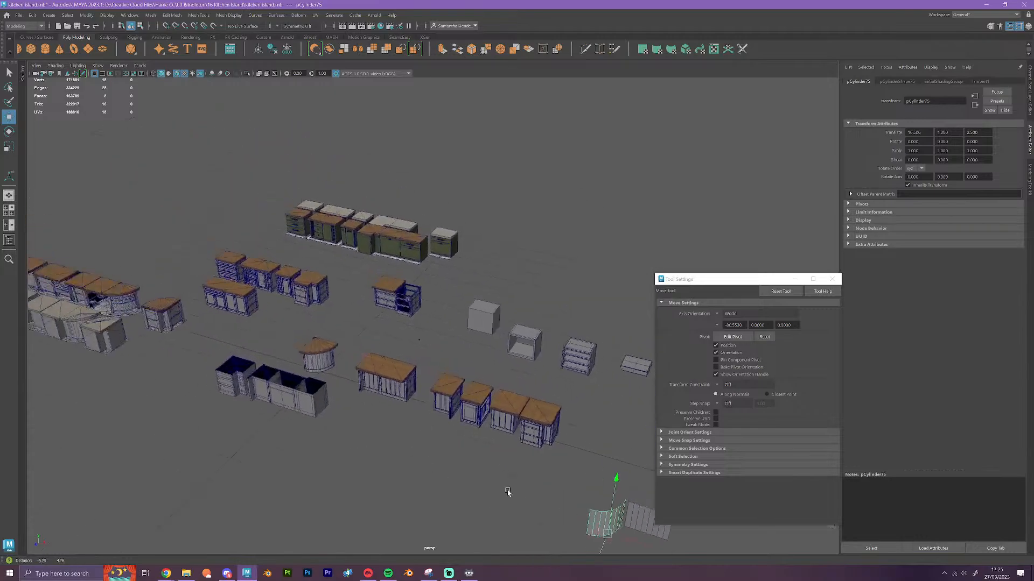
pyautogui.scroll(3, 421, 470)
pyautogui.keyDown('alt'); pyautogui.moveTo(361, 433); pyautogui.dragTo(619, 353, button='middle'); pyautogui.keyUp('alt')
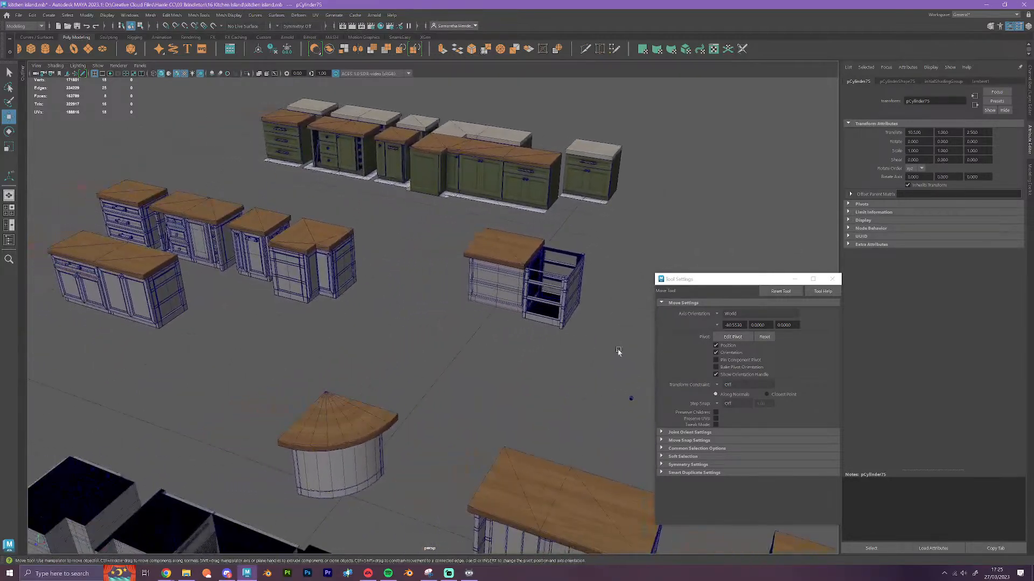
pyautogui.keyDown('alt'); pyautogui.moveTo(379, 401); pyautogui.dragTo(415, 284, button='middle'); pyautogui.keyUp('alt')
pyautogui.scroll(3, 365, 434)
pyautogui.scroll(5, 364, 432)
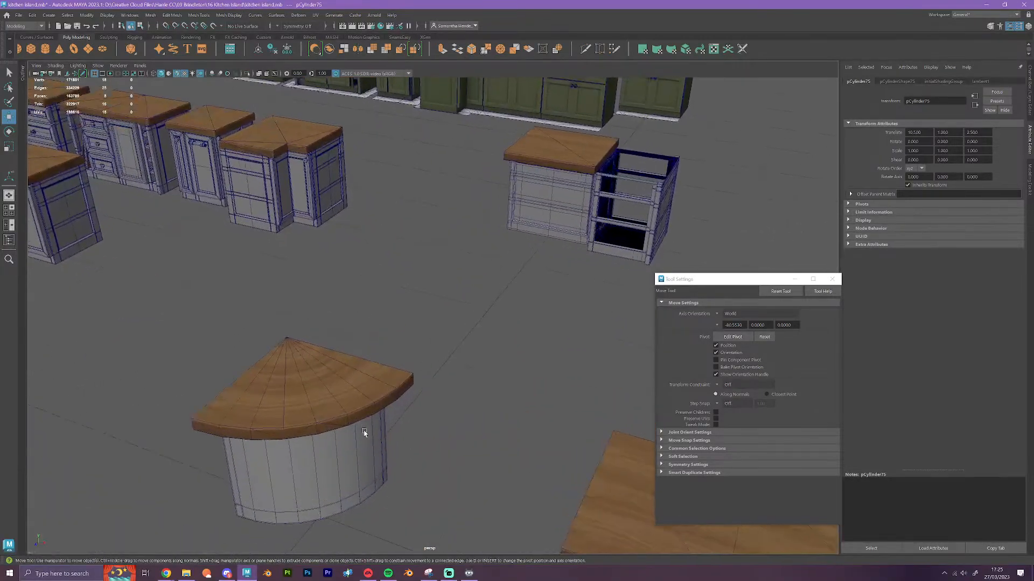
pyautogui.click(431, 326)
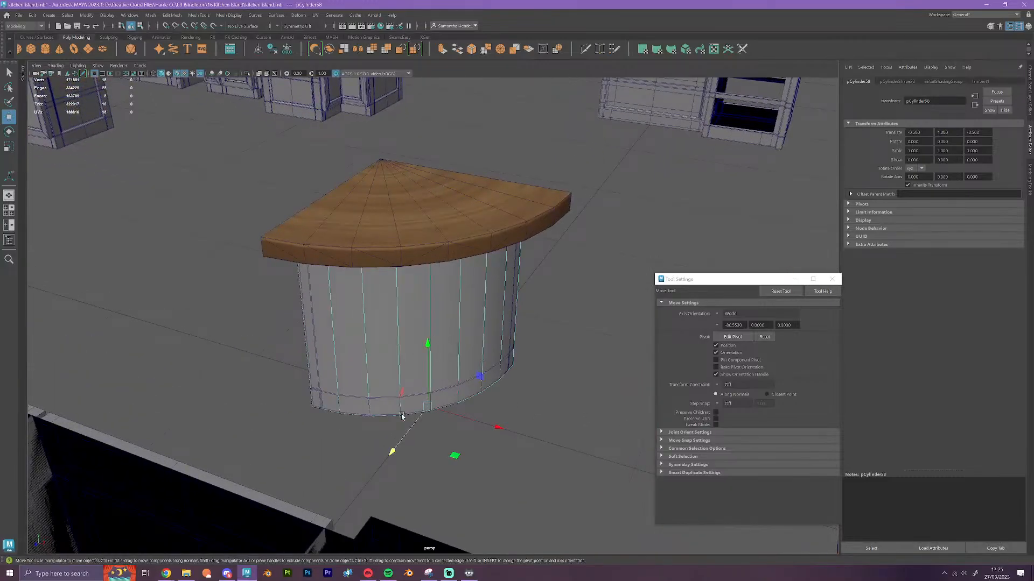
pyautogui.keyDown('alt'); pyautogui.moveTo(402, 416); pyautogui.dragTo(464, 378); pyautogui.keyUp('alt')
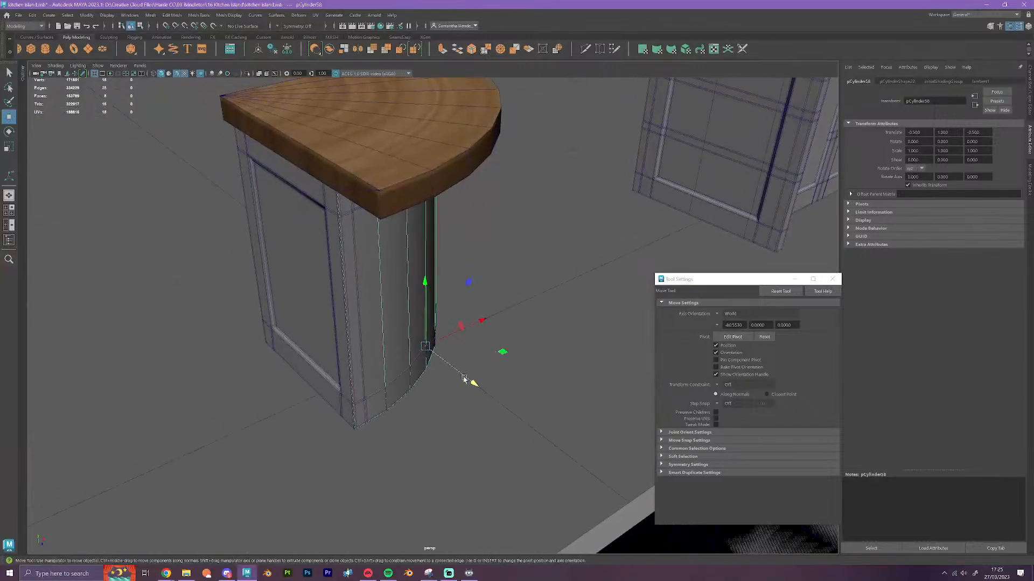
pyautogui.keyDown('alt'); pyautogui.moveTo(422, 459); pyautogui.dragTo(476, 386); pyautogui.keyUp('alt')
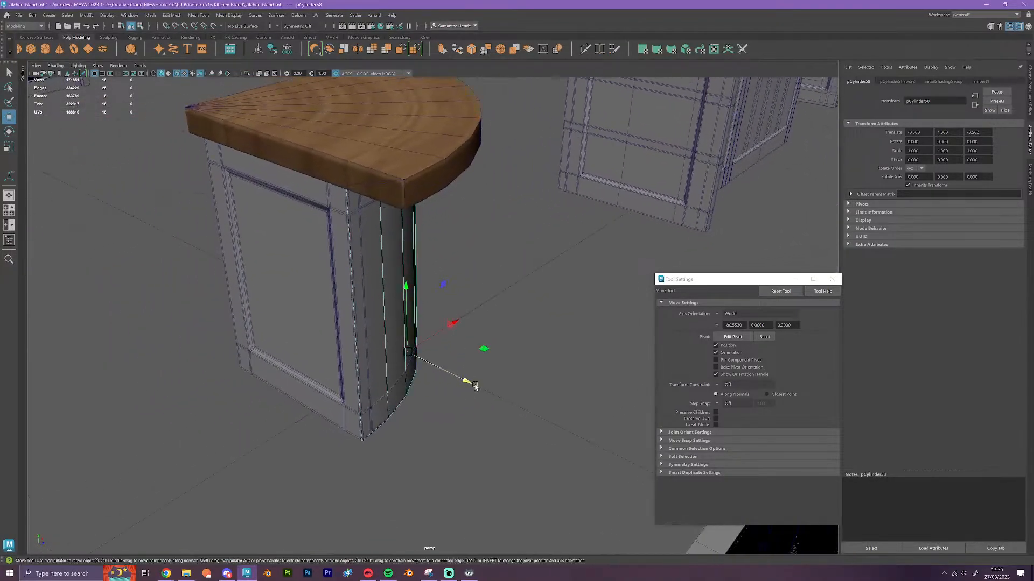
pyautogui.keyDown('alt'); pyautogui.moveTo(404, 406); pyautogui.dragTo(408, 436); pyautogui.keyUp('alt')
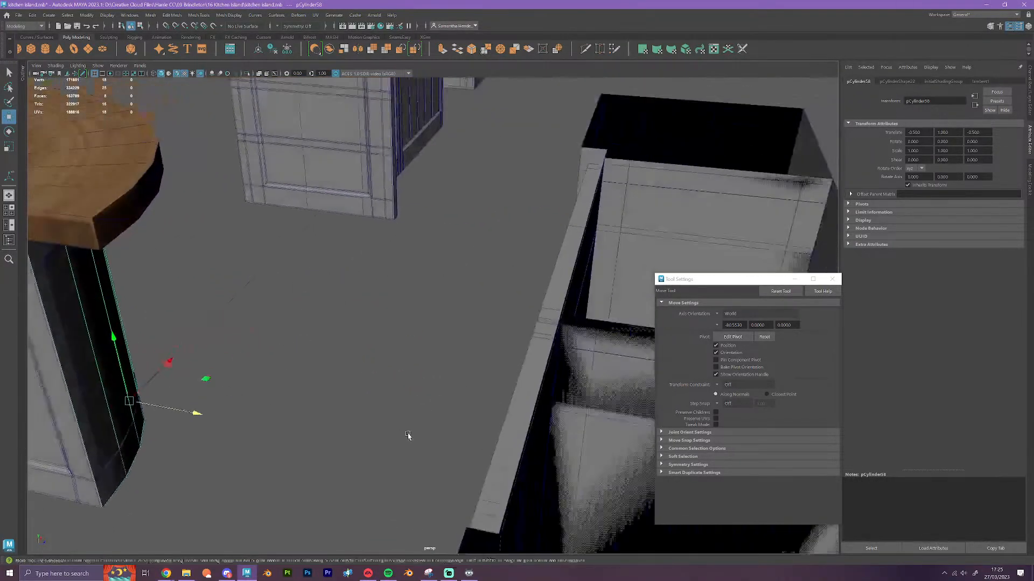
pyautogui.keyDown('alt'); pyautogui.moveTo(409, 436); pyautogui.dragTo(302, 452, button='right'); pyautogui.keyUp('alt')
pyautogui.keyDown('alt'); pyautogui.moveTo(302, 452); pyautogui.dragTo(195, 451); pyautogui.keyUp('alt')
pyautogui.keyDown('alt'); pyautogui.moveTo(196, 451); pyautogui.dragTo(468, 351, button='middle'); pyautogui.keyUp('alt')
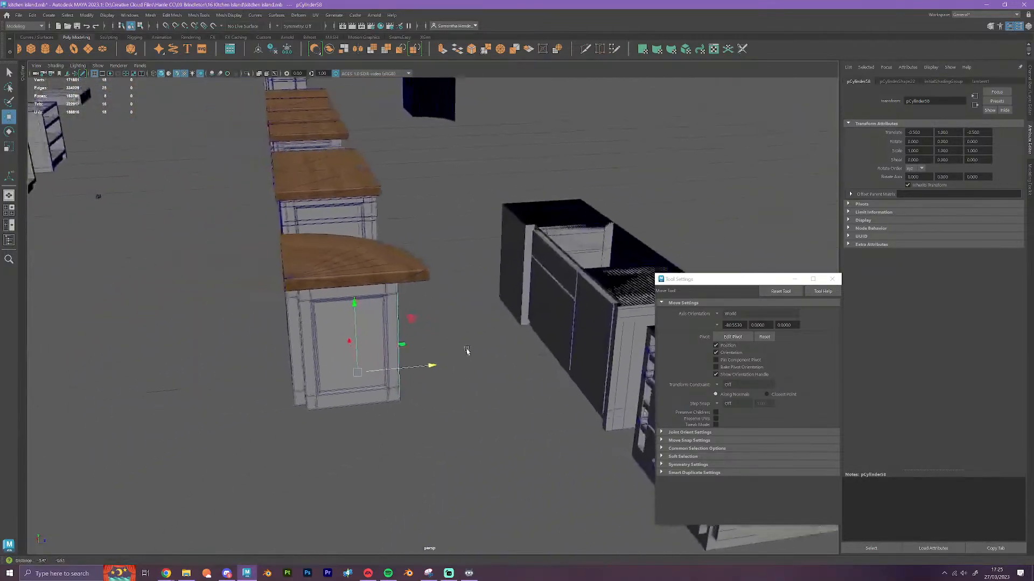
pyautogui.keyDown('alt'); pyautogui.moveTo(366, 377); pyautogui.dragTo(415, 388, button='right'); pyautogui.keyUp('alt')
pyautogui.keyDown('alt'); pyautogui.moveTo(372, 410); pyautogui.dragTo(406, 438); pyautogui.keyUp('alt')
pyautogui.keyDown('alt'); pyautogui.moveTo(318, 432); pyautogui.dragTo(386, 450); pyautogui.keyUp('alt')
pyautogui.scroll(-7, 431, 434)
pyautogui.keyDown('alt'); pyautogui.moveTo(312, 344); pyautogui.dragTo(351, 247, button='middle'); pyautogui.keyUp('alt')
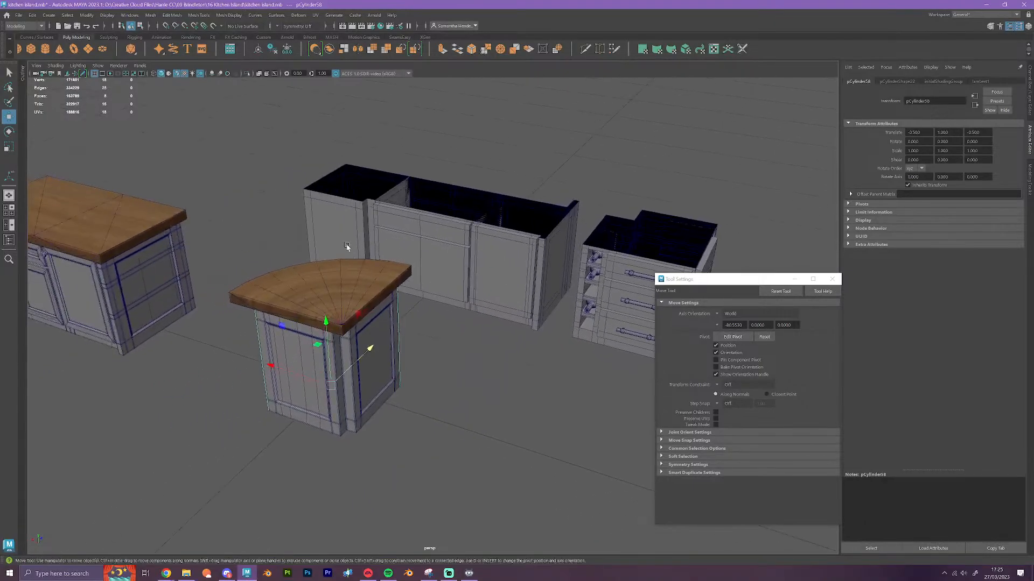
# Duplicate the plain cabinet carcass with the notched corner and move the copy along the grid beside the curved corner cabinet
pyautogui.click(350, 247)
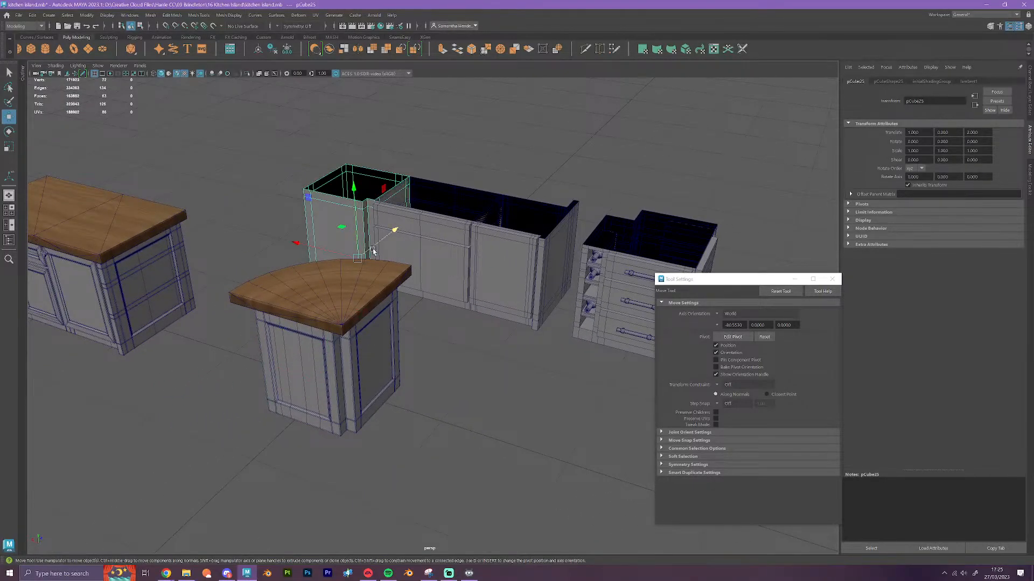
pyautogui.moveTo(373, 250); pyautogui.dragTo(310, 407)
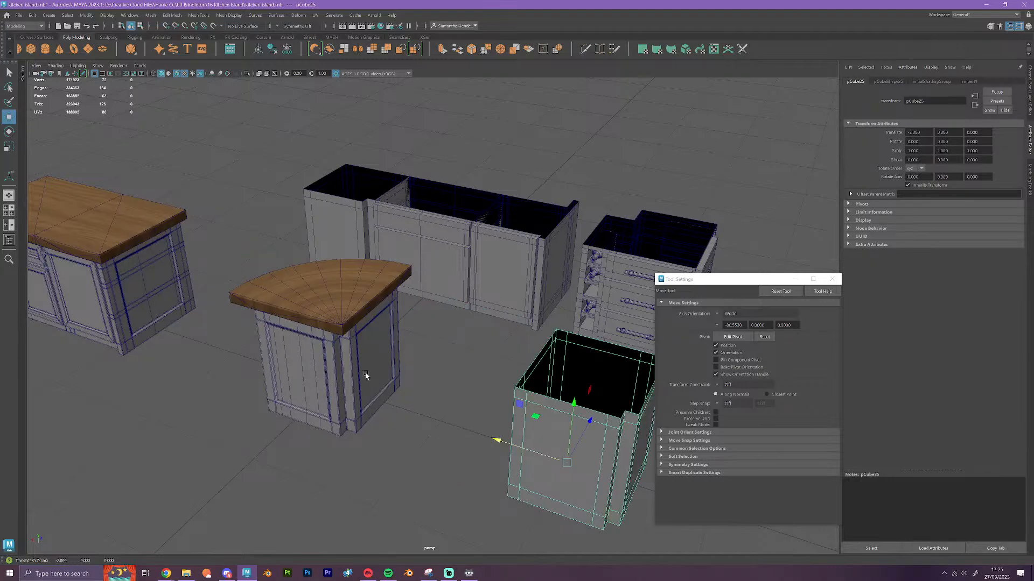
pyautogui.keyDown('alt'); pyautogui.moveTo(365, 375); pyautogui.dragTo(511, 451); pyautogui.keyUp('alt')
pyautogui.keyDown('alt'); pyautogui.moveTo(413, 486); pyautogui.dragTo(323, 411); pyautogui.keyUp('alt')
pyautogui.keyDown('alt'); pyautogui.moveTo(323, 410); pyautogui.dragTo(471, 480, button='middle'); pyautogui.keyUp('alt')
pyautogui.scroll(3, 413, 321)
# Move the curved wooden countertop one grid unit sideways off the corner cabinet, exposing its interior
pyautogui.click(413, 321)
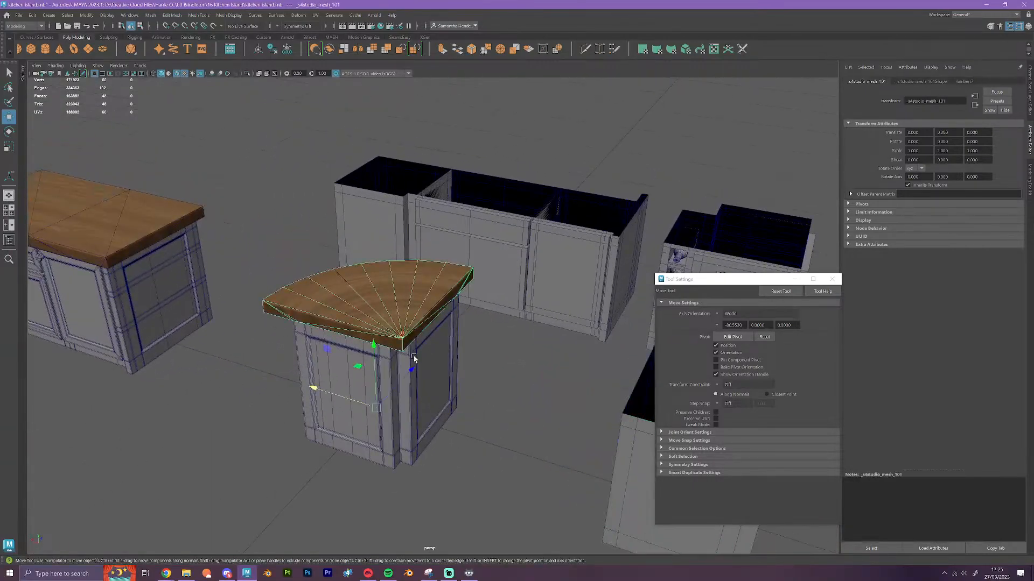
pyautogui.scroll(-2, 403, 368)
pyautogui.moveTo(355, 381); pyautogui.dragTo(263, 354)
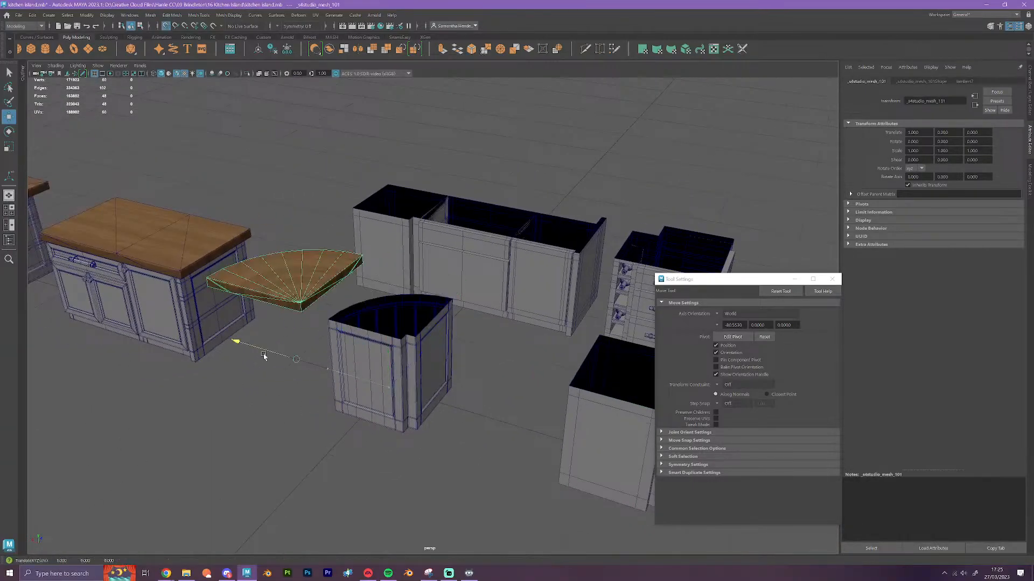
# Extrude one vertical end edge of the curved plank panel and snap it to the near corner of the cabinet's rear notch
pyautogui.click(392, 317)
pyautogui.scroll(4, 391, 317)
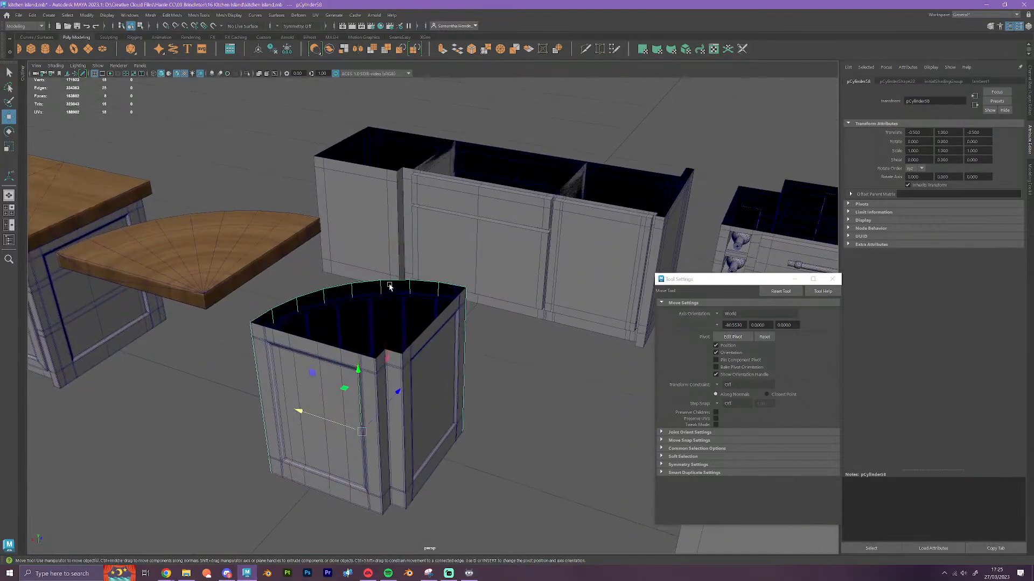
pyautogui.moveTo(390, 285); pyautogui.dragTo(388, 260, button='right')
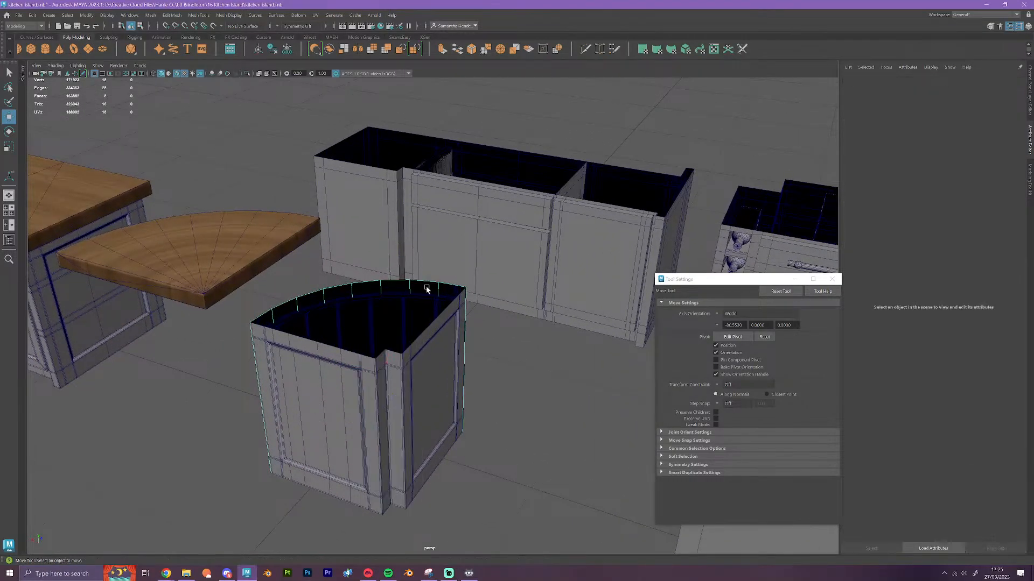
pyautogui.click(466, 316)
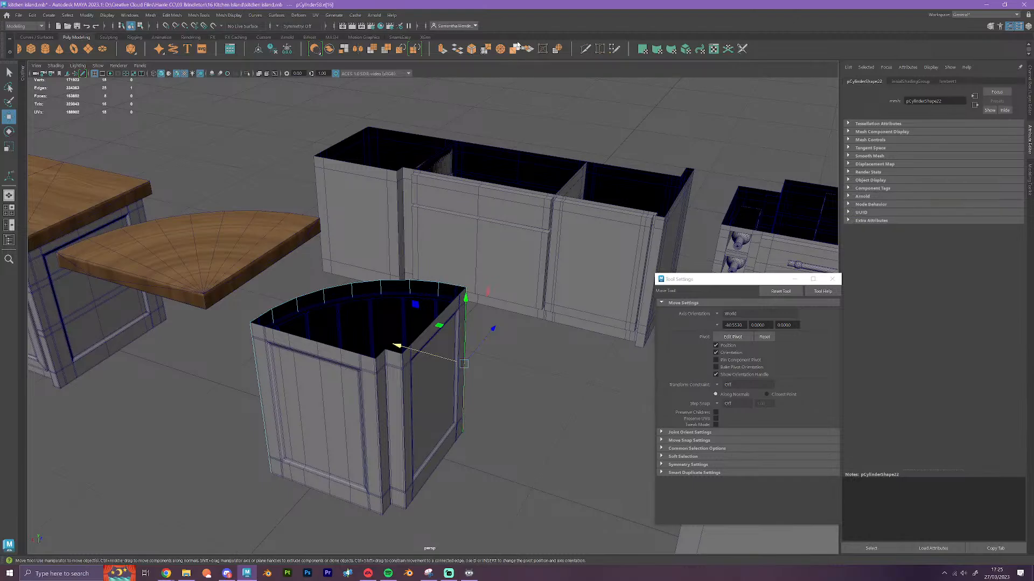
pyautogui.click(442, 49)
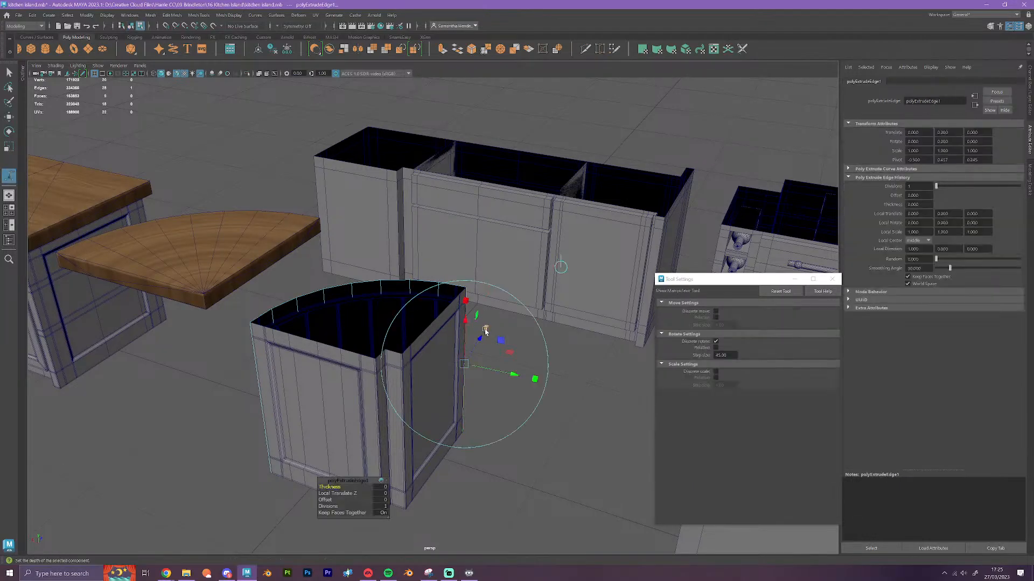
pyautogui.press('w')
pyautogui.press('v')
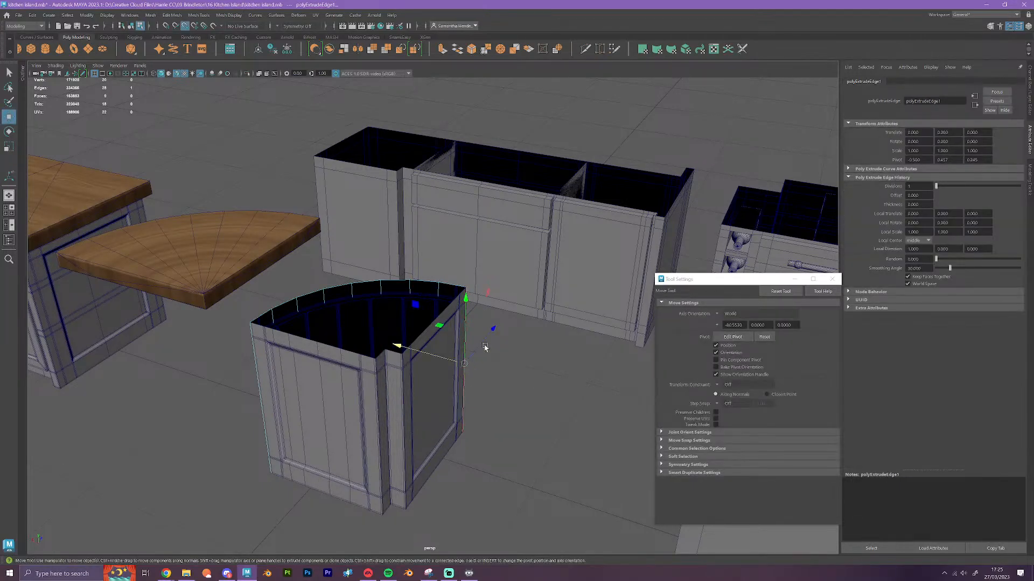
pyautogui.moveTo(494, 329); pyautogui.dragTo(402, 359, button='middle')
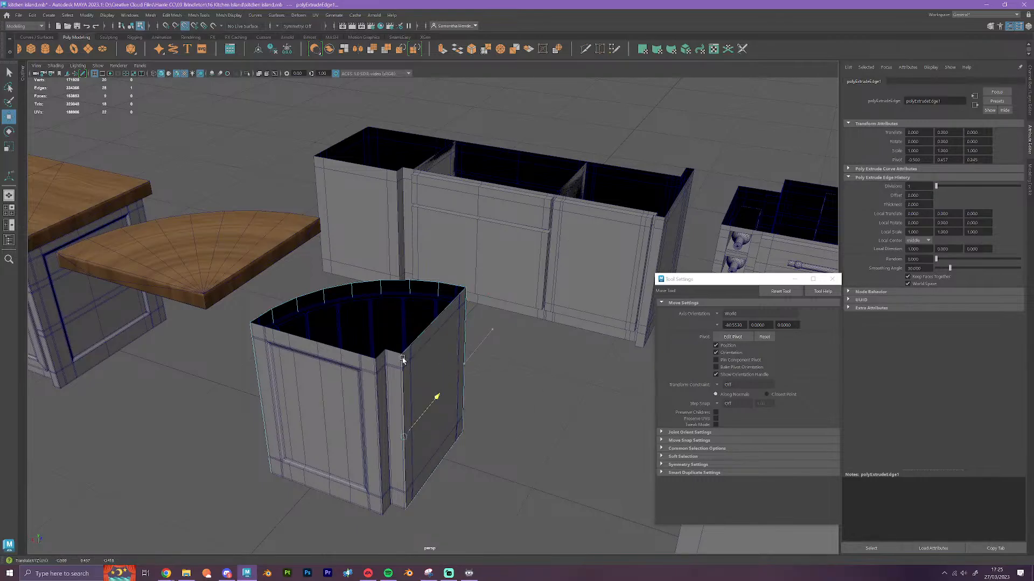
# Extrude the curved panel's opposite vertical end edge and snap it to the other corner of the rear notch
pyautogui.click(252, 350)
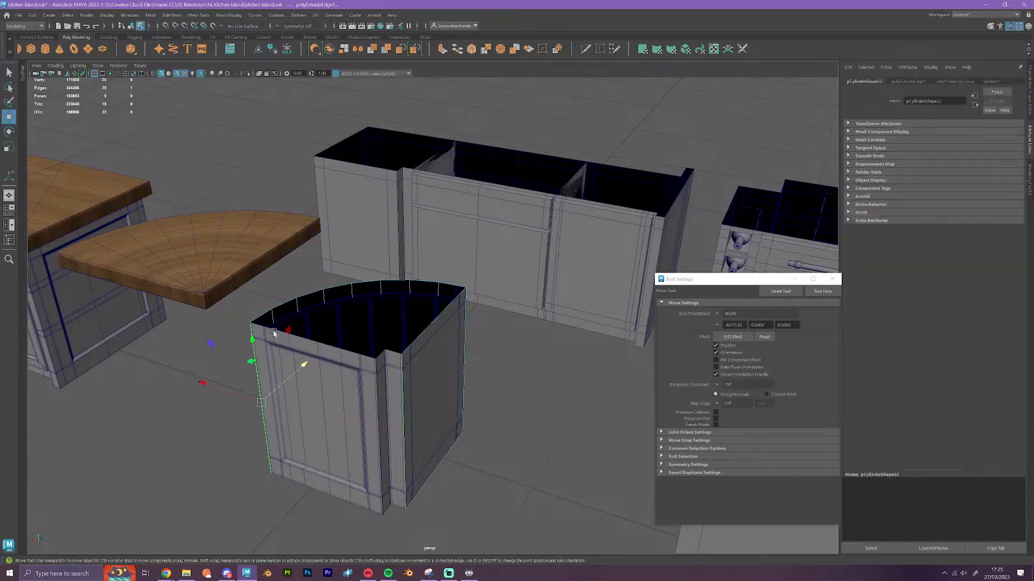
pyautogui.click(442, 49)
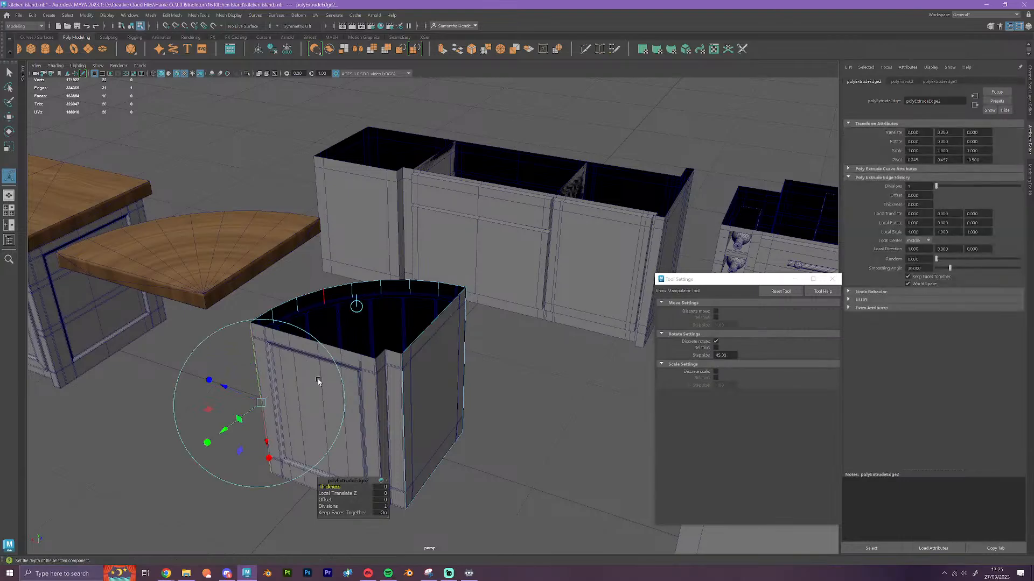
pyautogui.press('w')
pyautogui.moveTo(233, 399); pyautogui.dragTo(374, 386, button='middle')
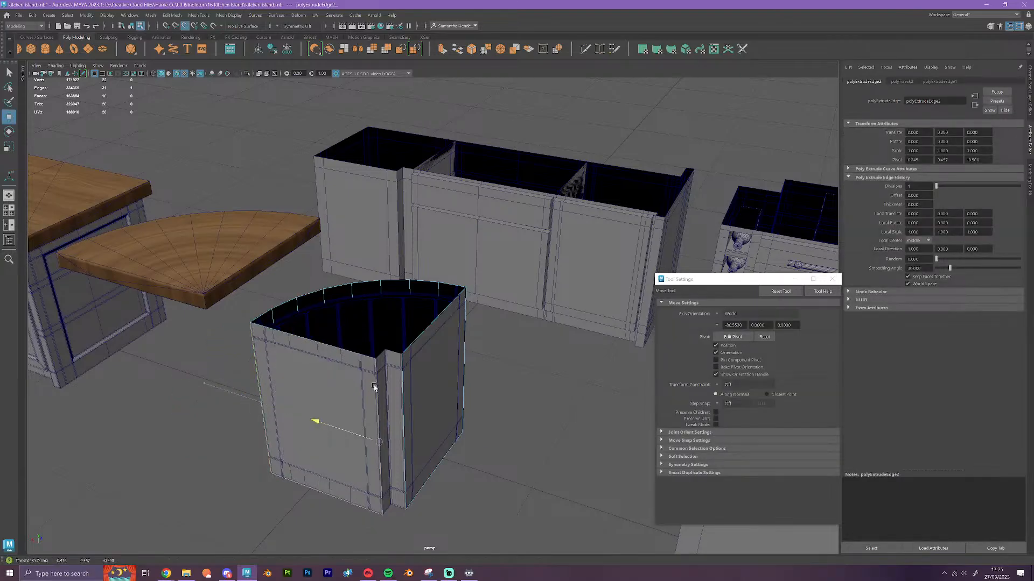
# Extrude the vertical edge on one side of the plain body's rear notch and snap it to the notch's inner corner
pyautogui.click(401, 388)
pyautogui.click(443, 50)
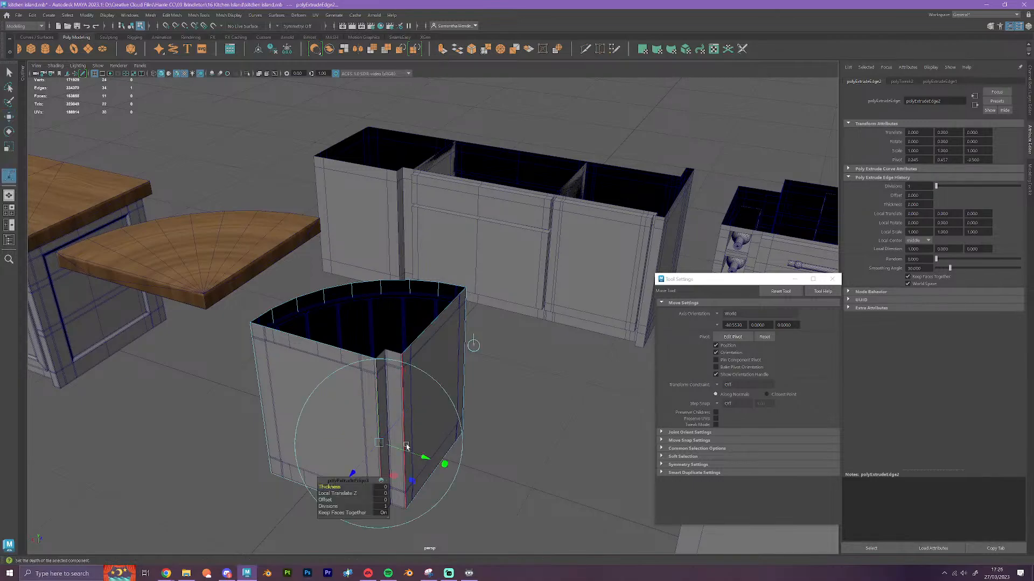
pyautogui.press('w')
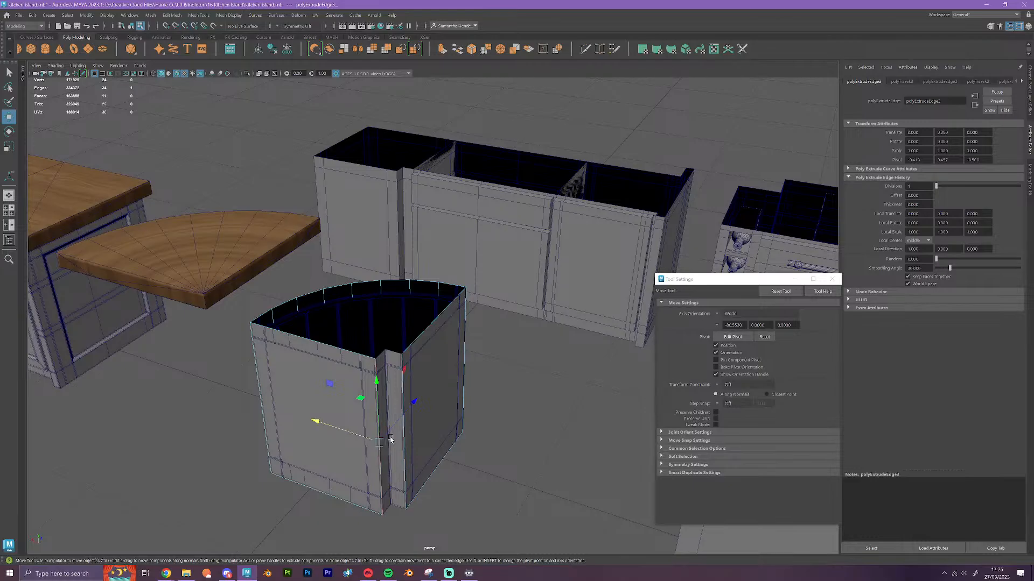
pyautogui.scroll(5, 383, 443)
pyautogui.scroll(4, 376, 424)
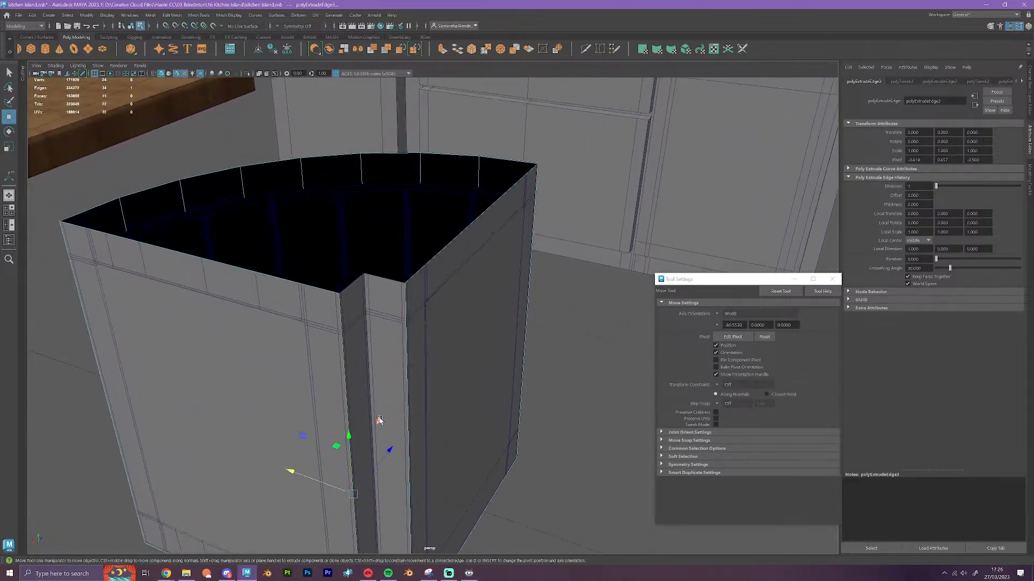
pyautogui.press('v')
pyautogui.moveTo(389, 450); pyautogui.dragTo(364, 276)
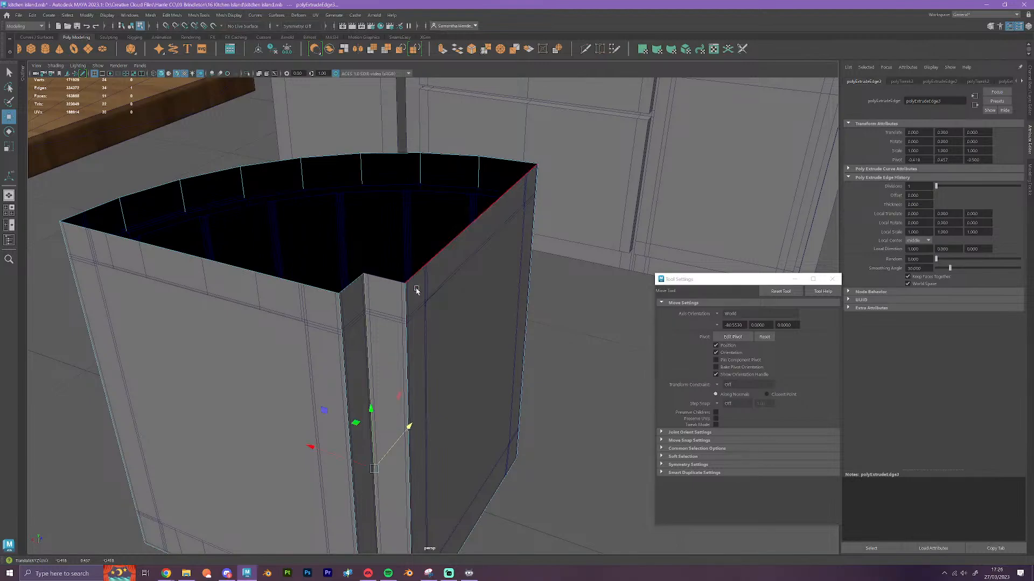
# Bridge the extruded edge with the vertical edge on the notch's opposite side, closing the notch wall, and return to object selection
pyautogui.click(415, 313)
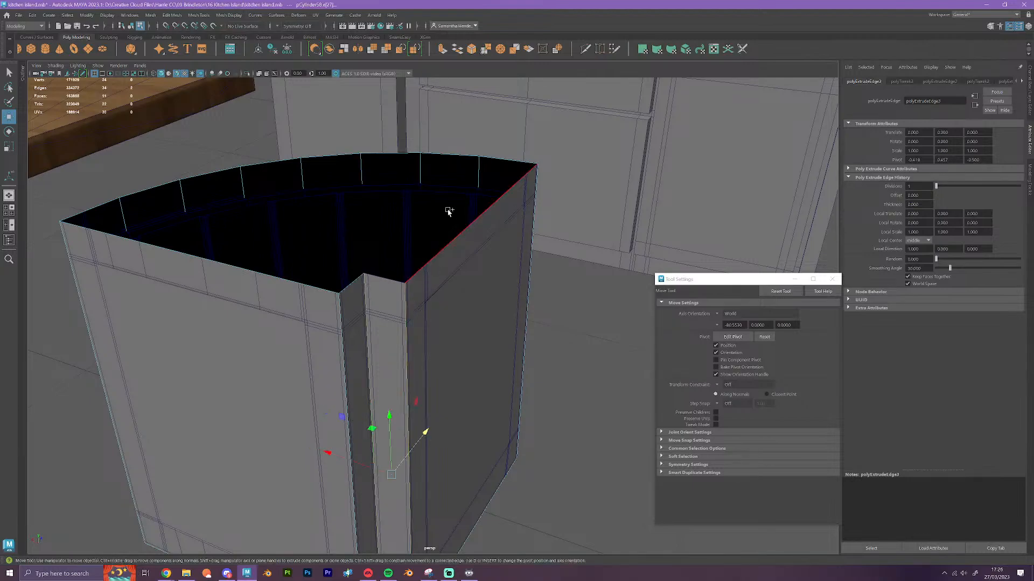
pyautogui.click(442, 49)
pyautogui.moveTo(447, 284); pyautogui.dragTo(482, 275, button='right')
pyautogui.press('q')
pyautogui.press('f')
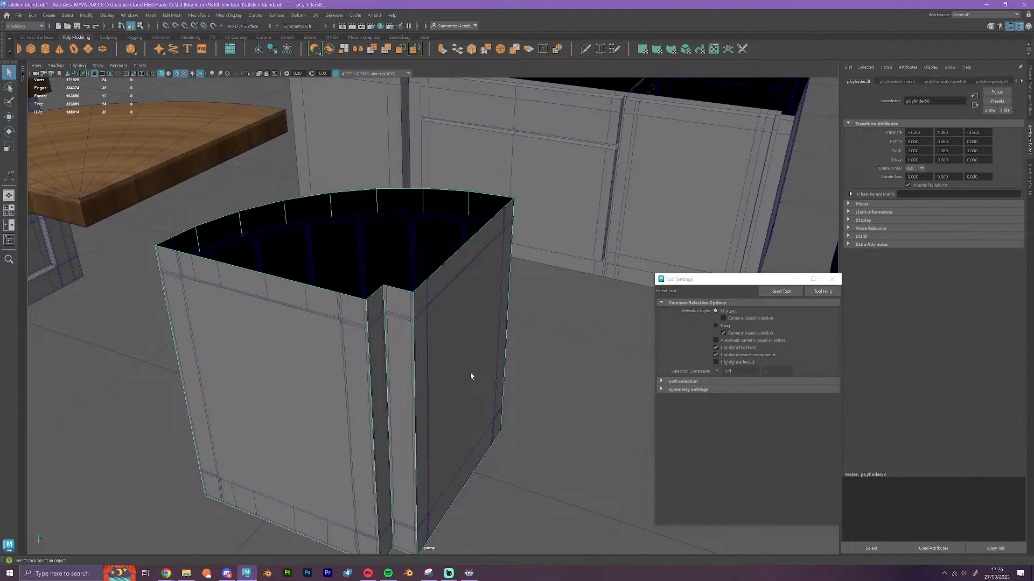
# Move the closed plain body one grid unit sideways, out of the detailed curved corner cabinet
pyautogui.moveTo(365, 194); pyautogui.dragTo(401, 176, button='right')
pyautogui.keyDown('alt'); pyautogui.moveTo(434, 302); pyautogui.dragTo(501, 272); pyautogui.keyUp('alt')
pyautogui.moveTo(500, 272)
pyautogui.keyDown('alt'); pyautogui.mouseDown(button='middle')
pyautogui.moveTo(326, 401)
pyautogui.moveTo(325, 388)
pyautogui.moveTo(512, 279)
pyautogui.mouseUp(button='middle'); pyautogui.keyUp('alt')
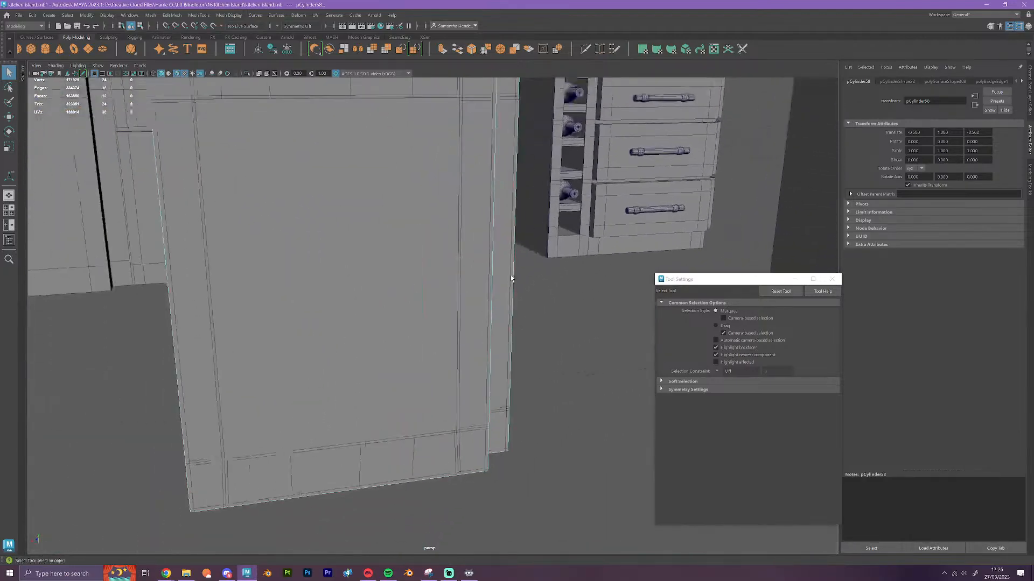
pyautogui.keyDown('alt'); pyautogui.moveTo(512, 280); pyautogui.dragTo(485, 418, button='right'); pyautogui.keyUp('alt')
pyautogui.keyDown('alt'); pyautogui.moveTo(477, 447); pyautogui.dragTo(408, 305); pyautogui.keyUp('alt')
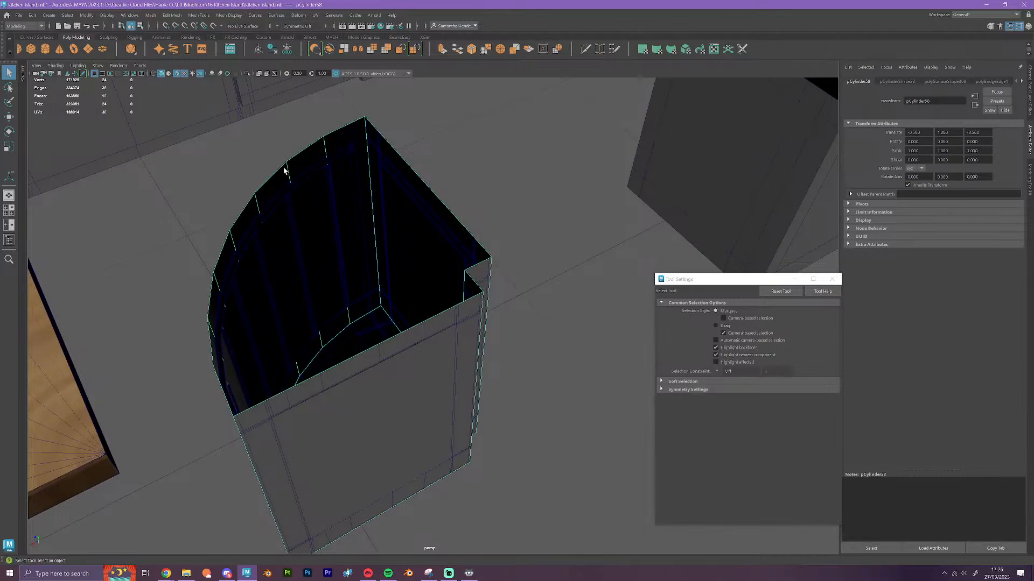
pyautogui.press('w')
pyautogui.keyDown('alt'); pyautogui.moveTo(289, 184); pyautogui.dragTo(344, 282); pyautogui.keyUp('alt')
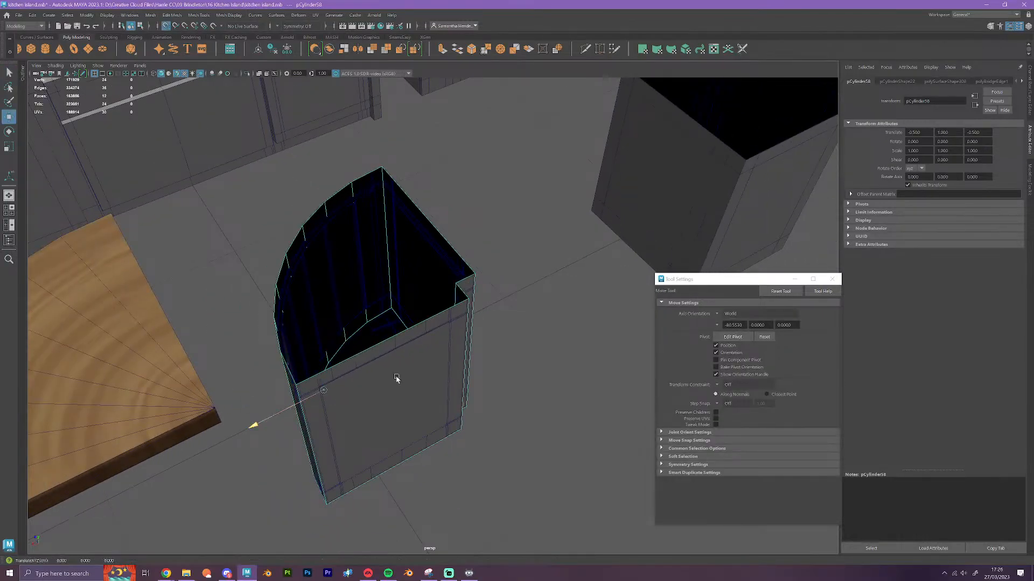
pyautogui.moveTo(397, 378); pyautogui.dragTo(490, 346, button='middle')
pyautogui.keyDown('alt'); pyautogui.moveTo(519, 390); pyautogui.dragTo(572, 360); pyautogui.keyUp('alt')
pyautogui.keyDown('alt'); pyautogui.moveTo(571, 360); pyautogui.dragTo(249, 364, button='middle'); pyautogui.keyUp('alt')
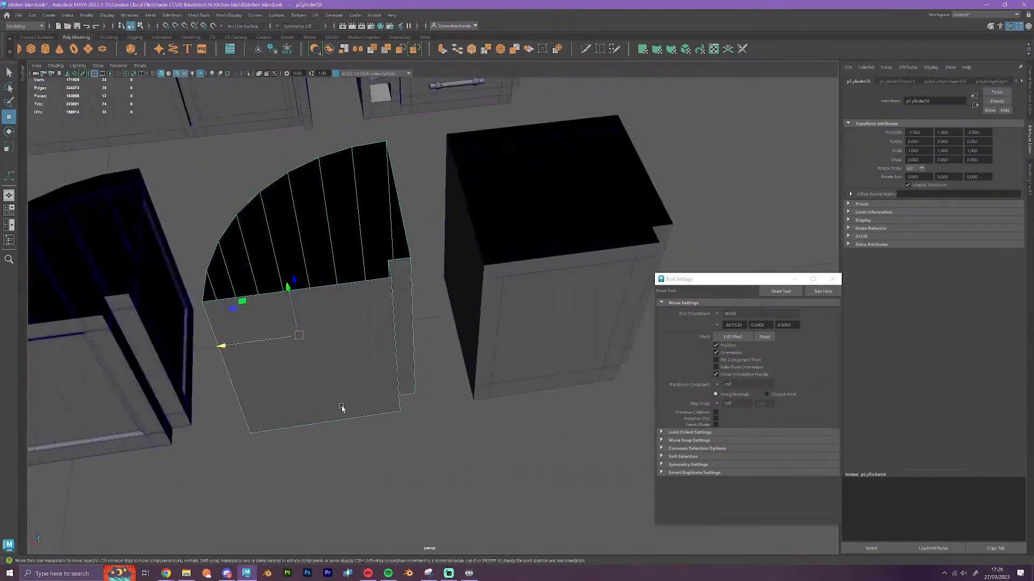
# On the body's open underside, bridge each notch edge to the facing end segment of the curve, forming two strips along the straight sides
pyautogui.keyDown('alt'); pyautogui.moveTo(341, 408); pyautogui.dragTo(606, 258); pyautogui.keyUp('alt')
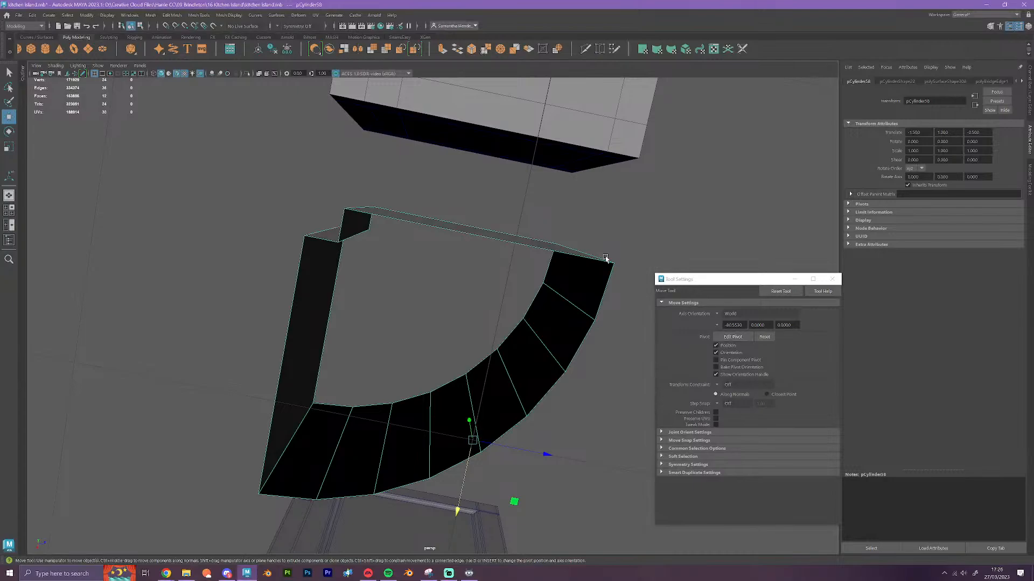
pyautogui.moveTo(603, 293); pyautogui.dragTo(605, 265, button='right')
pyautogui.click(605, 292)
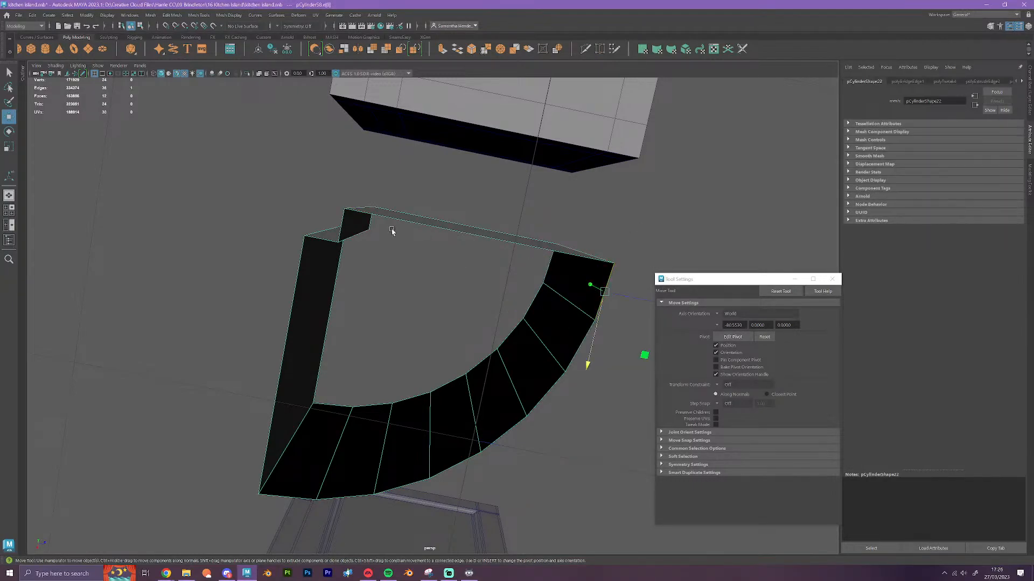
pyautogui.click(346, 214)
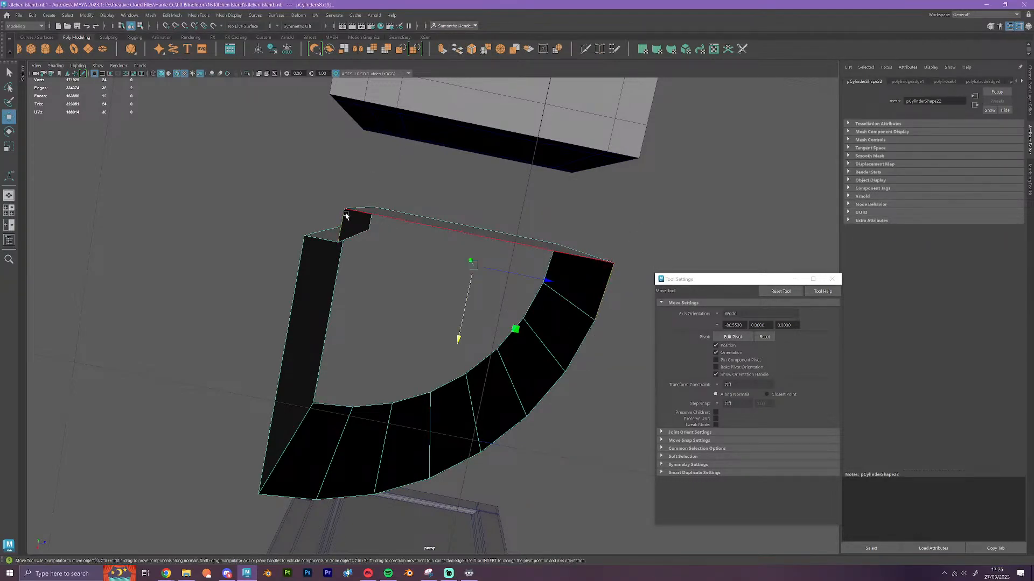
pyautogui.press('g')
pyautogui.click(329, 238)
pyautogui.keyDown('shift'); pyautogui.click(288, 499); pyautogui.keyUp('shift')
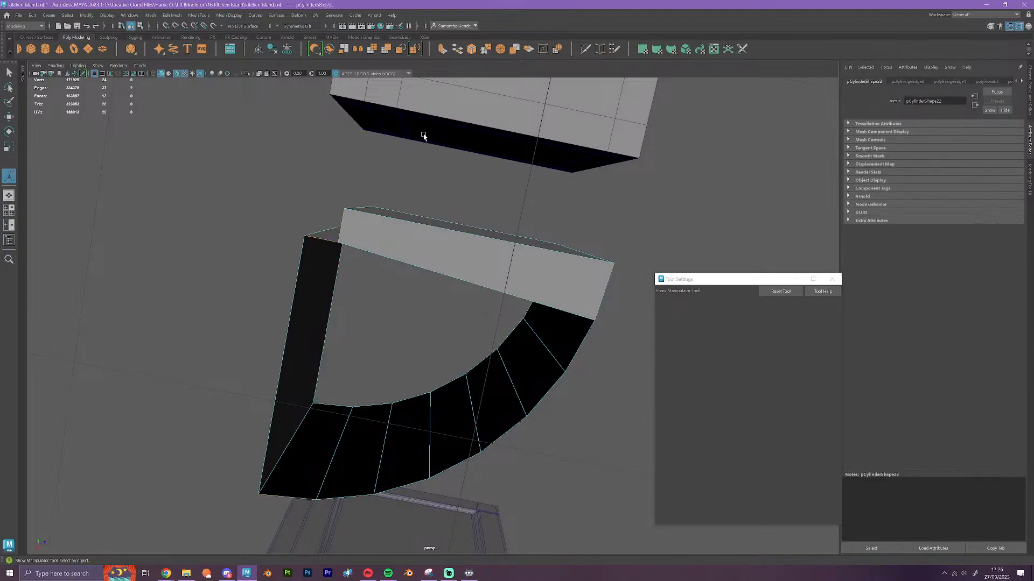
pyautogui.press('g')
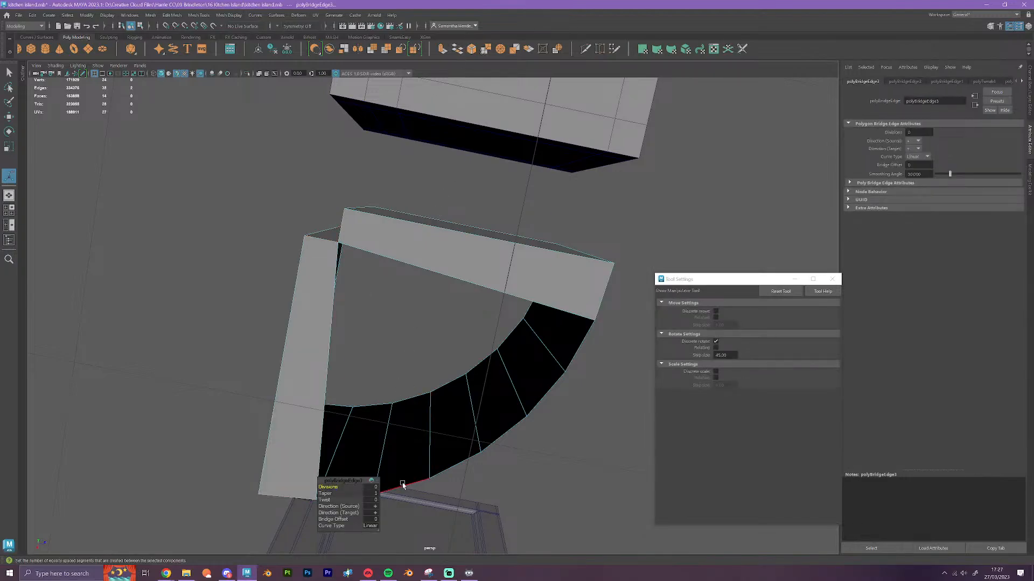
# Extrude the remaining bottom edges of the curve, scale them inward to a single point and merge the resulting vertices
pyautogui.click(416, 484)
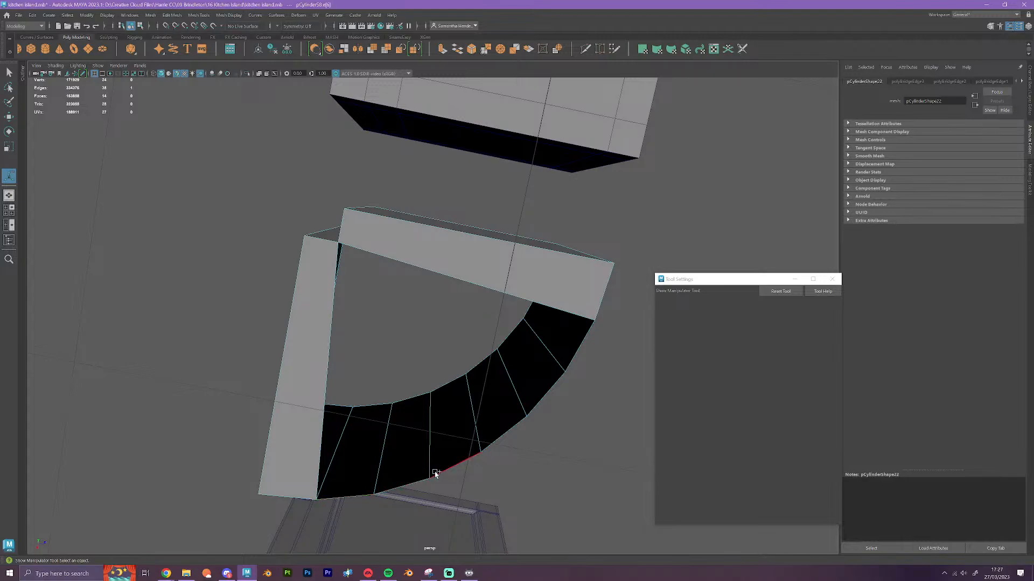
pyautogui.keyDown('shift'); pyautogui.click(425, 478); pyautogui.keyUp('shift')
pyautogui.keyDown('shift'); pyautogui.click(452, 470); pyautogui.keyUp('shift')
pyautogui.keyDown('shift'); pyautogui.click(495, 440); pyautogui.keyUp('shift')
pyautogui.keyDown('shift'); pyautogui.click(544, 400); pyautogui.keyUp('shift')
pyautogui.keyDown('shift'); pyautogui.click(572, 355); pyautogui.keyUp('shift')
pyautogui.click(442, 49)
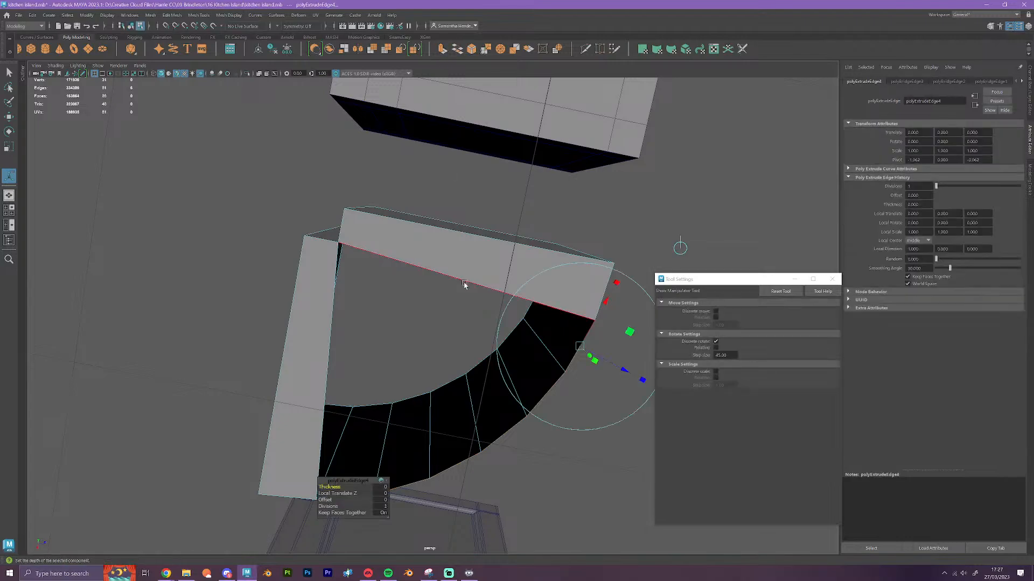
pyautogui.press('r')
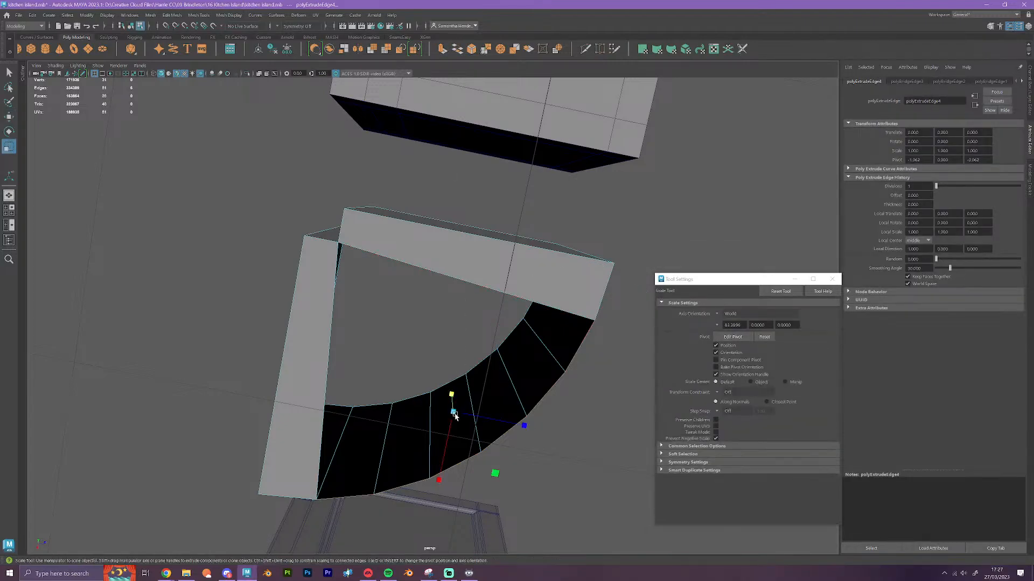
pyautogui.moveTo(493, 473); pyautogui.dragTo(466, 455)
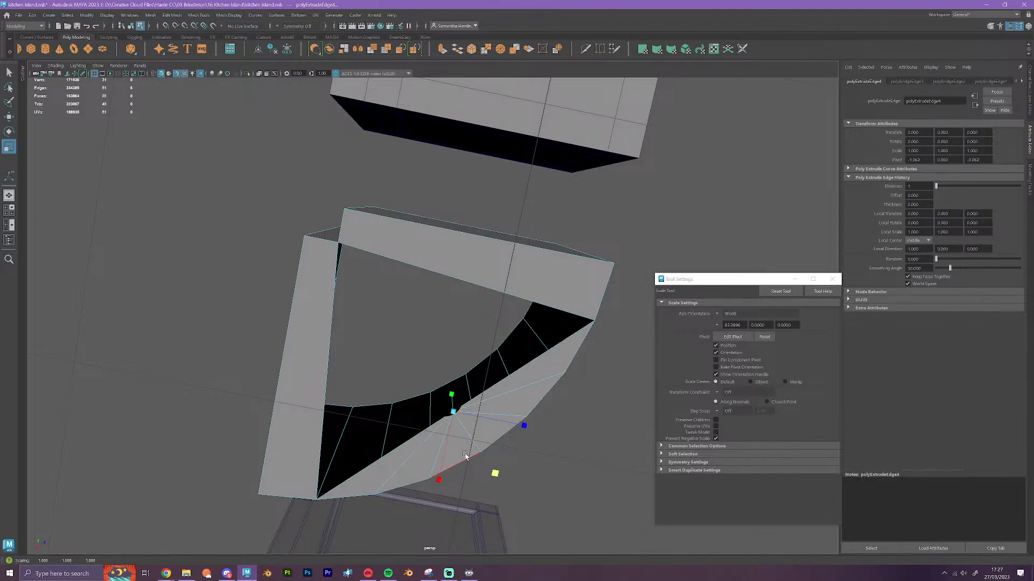
pyautogui.click(173, 17)
pyautogui.click(181, 102)
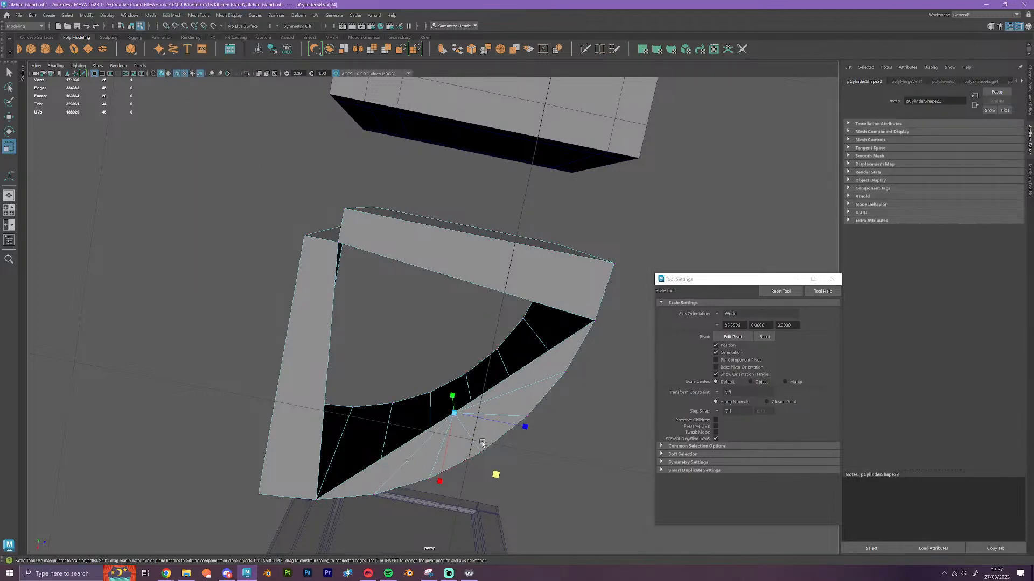
# Snap the merged bottom vertex to the inner corner of the notch to complete the body's floor
pyautogui.press('w')
pyautogui.moveTo(455, 414); pyautogui.dragTo(336, 254)
pyautogui.keyDown('alt'); pyautogui.moveTo(495, 383); pyautogui.dragTo(544, 438); pyautogui.keyUp('alt')
pyautogui.press('F8')
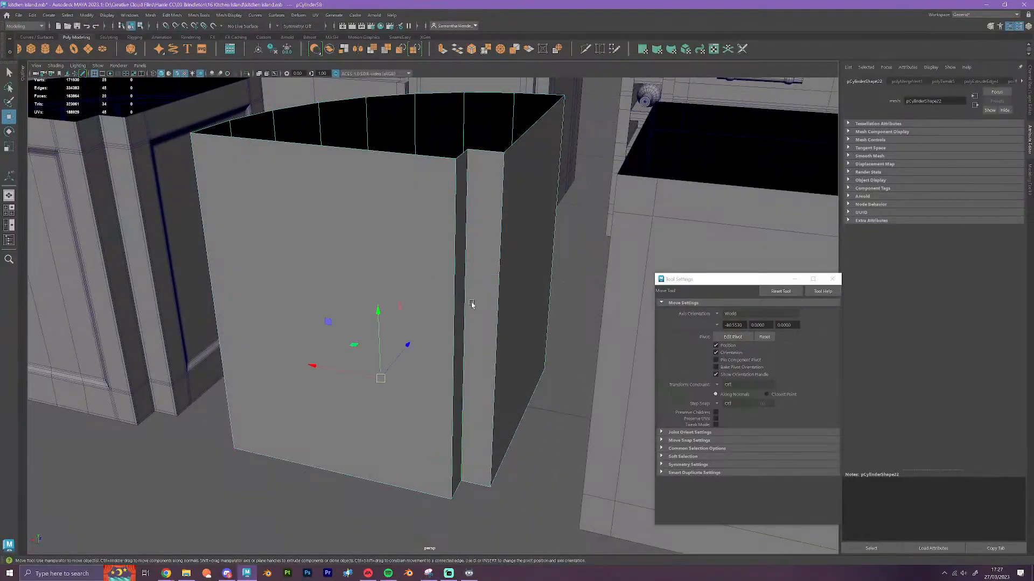
# Merge the body's overlapping vertices with a distance threshold of 0.001
pyautogui.click(171, 15)
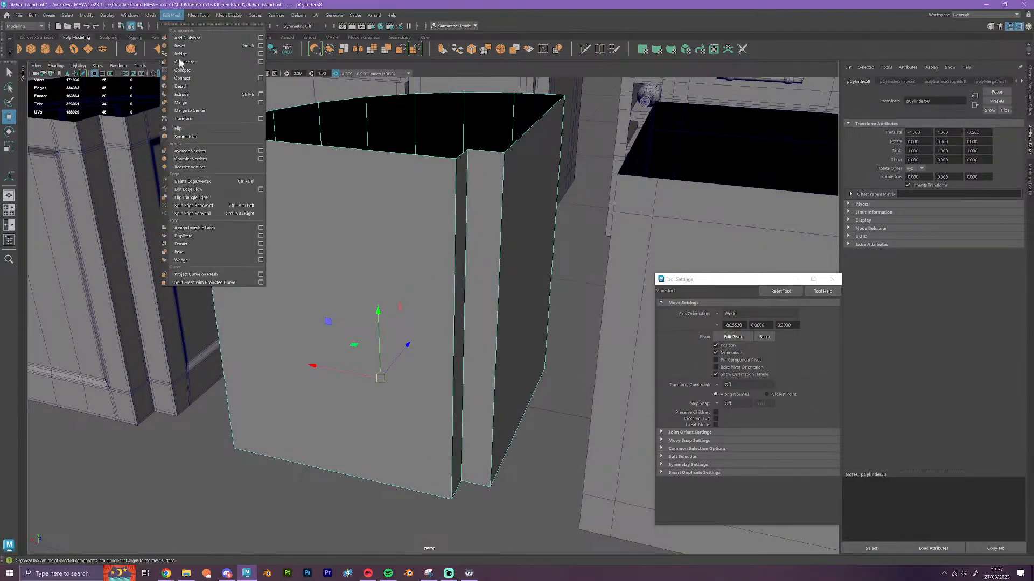
pyautogui.click(183, 113)
pyautogui.click(374, 487)
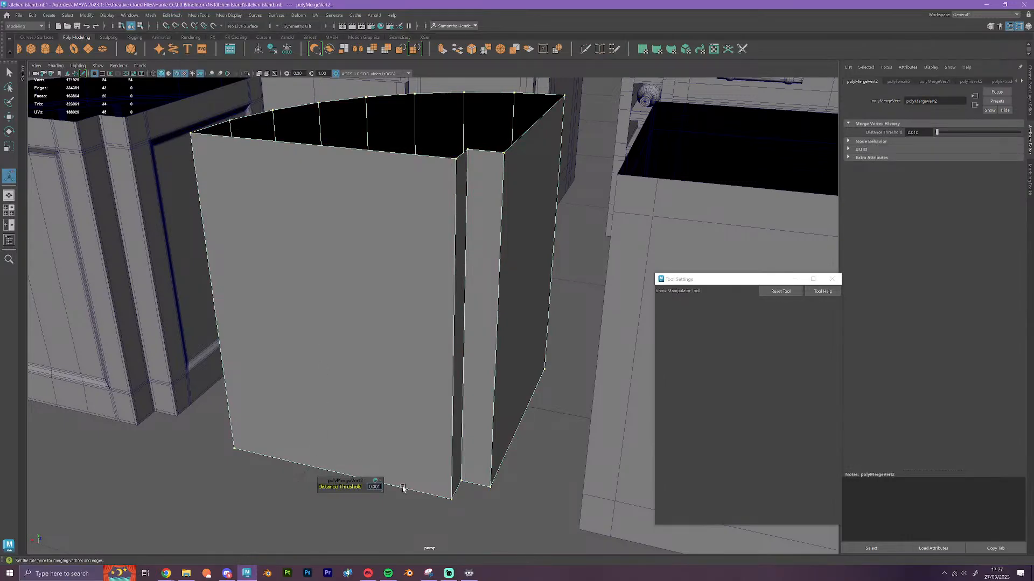
pyautogui.press('Return')
pyautogui.moveTo(415, 340); pyautogui.dragTo(458, 322, button='right')
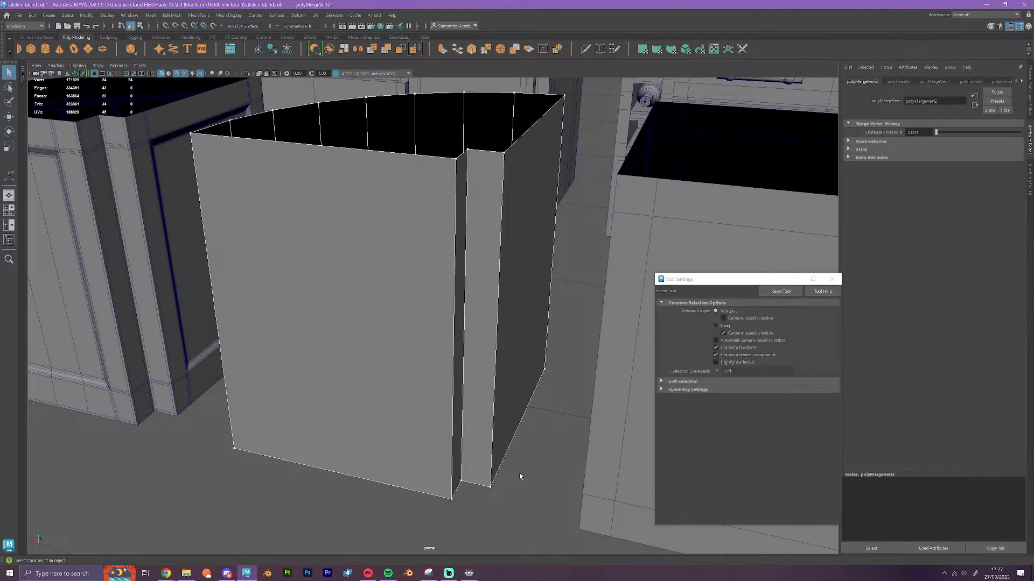
pyautogui.scroll(-3, 511, 471)
pyautogui.press('w')
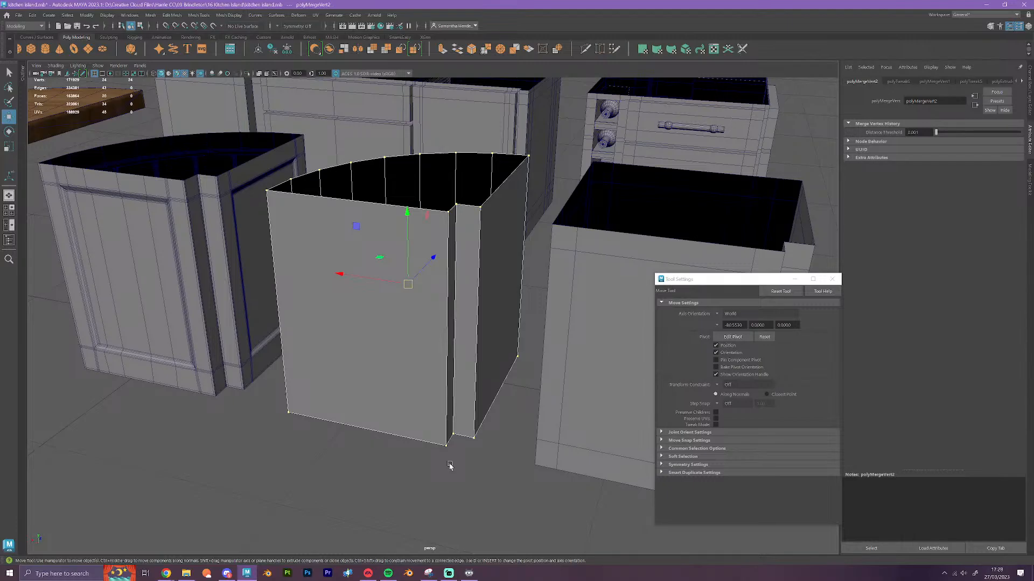
pyautogui.moveTo(415, 335); pyautogui.dragTo(452, 325, button='right')
# Move the plain curved body one grid unit back so it overlaps the detailed corner cabinet
pyautogui.click(461, 478)
pyautogui.scroll(-4, 463, 472)
pyautogui.moveTo(463, 472)
pyautogui.keyDown('alt'); pyautogui.mouseDown()
pyautogui.moveTo(477, 496)
pyautogui.moveTo(468, 468)
pyautogui.mouseUp(); pyautogui.keyUp('alt')
pyautogui.click(247, 334)
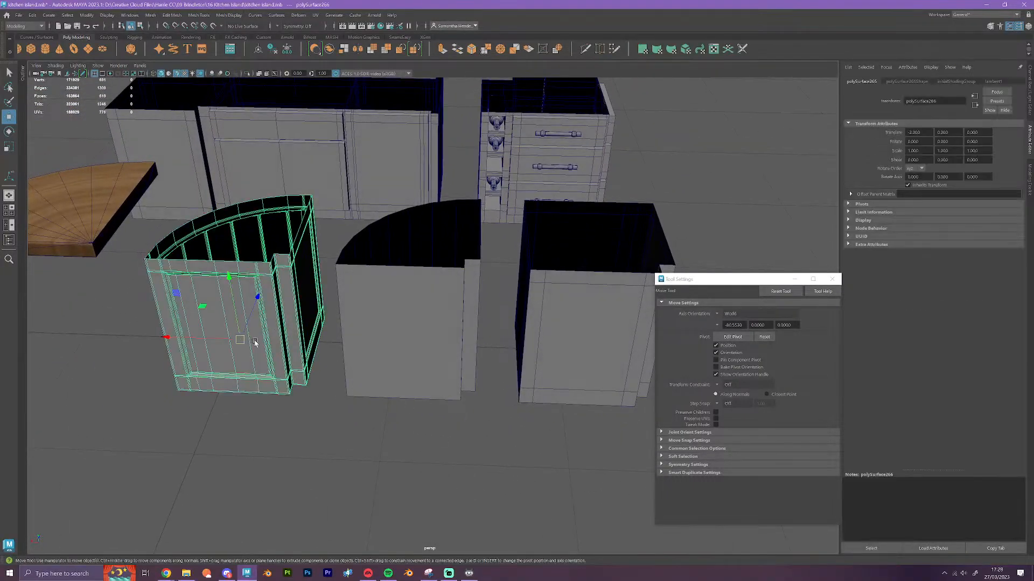
pyautogui.click(410, 373)
pyautogui.moveTo(323, 345); pyautogui.dragTo(280, 351)
pyautogui.press('f')
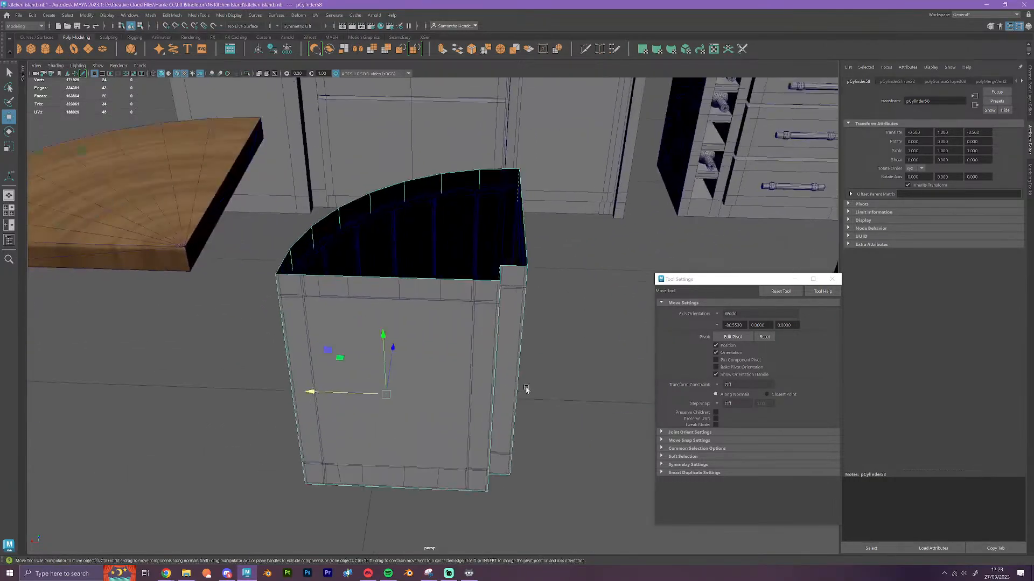
# Cut two vertical and two horizontal edge loops into the plain body, following the frame lines of the detailed cabinet's panel
pyautogui.click(585, 49)
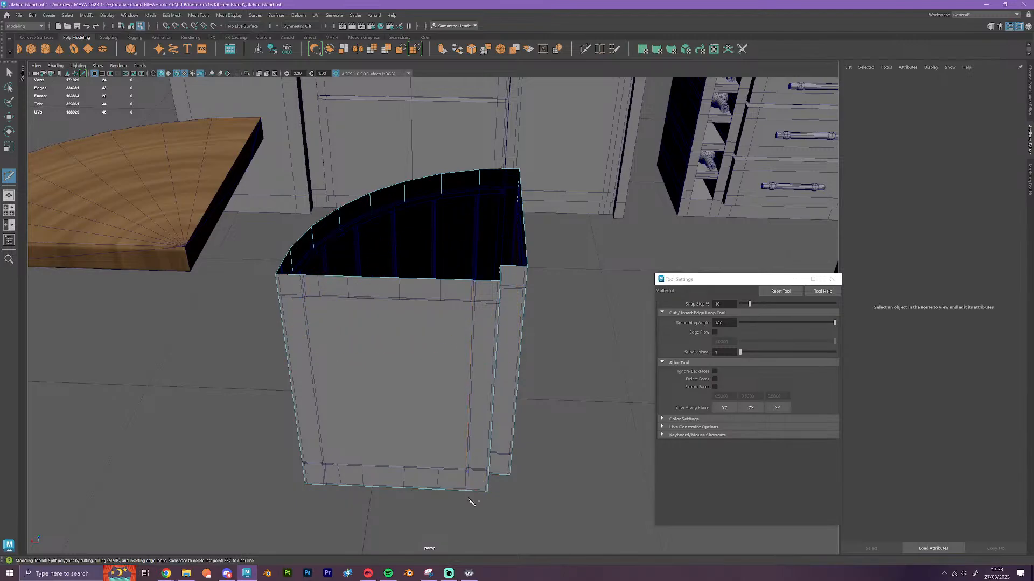
pyautogui.keyDown('alt'); pyautogui.moveTo(473, 491); pyautogui.dragTo(518, 495); pyautogui.keyUp('alt')
pyautogui.scroll(5, 493, 420)
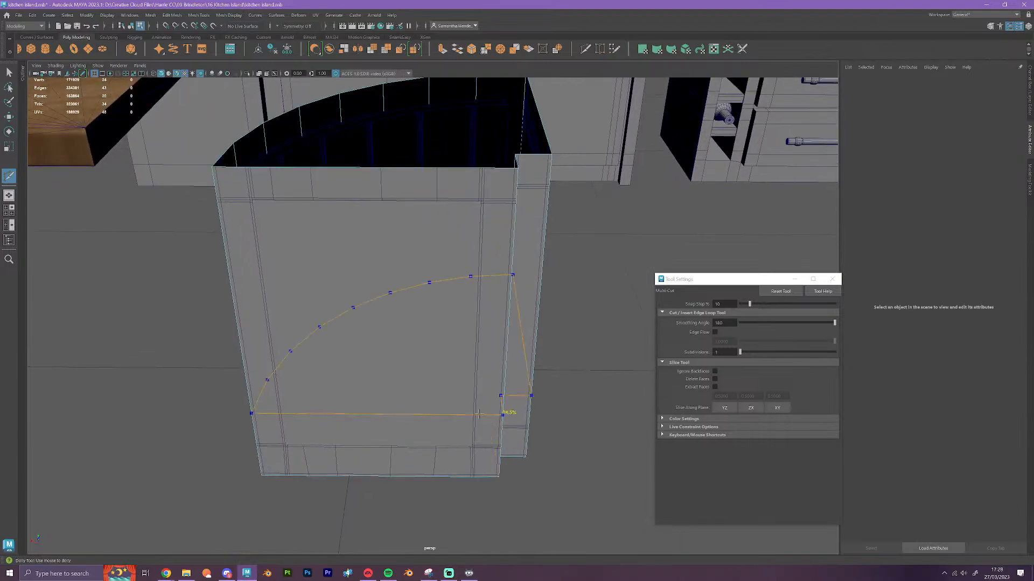
pyautogui.keyDown('ctrl'); pyautogui.click(471, 462); pyautogui.keyUp('ctrl')
pyautogui.click(324, 416)
pyautogui.keyDown('ctrl'); pyautogui.click(289, 474); pyautogui.keyUp('ctrl')
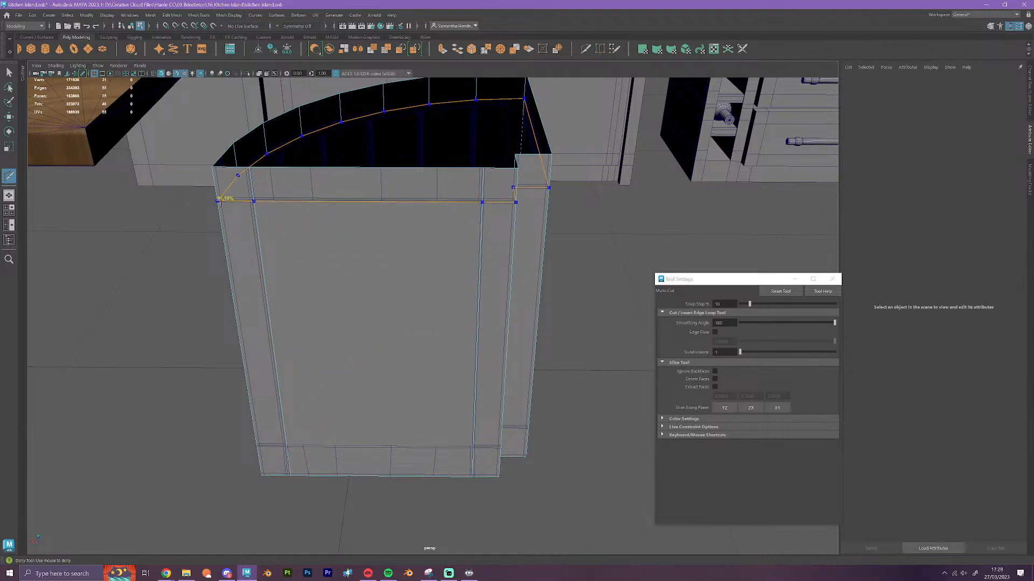
pyautogui.keyDown('ctrl'); pyautogui.click(219, 199); pyautogui.keyUp('ctrl')
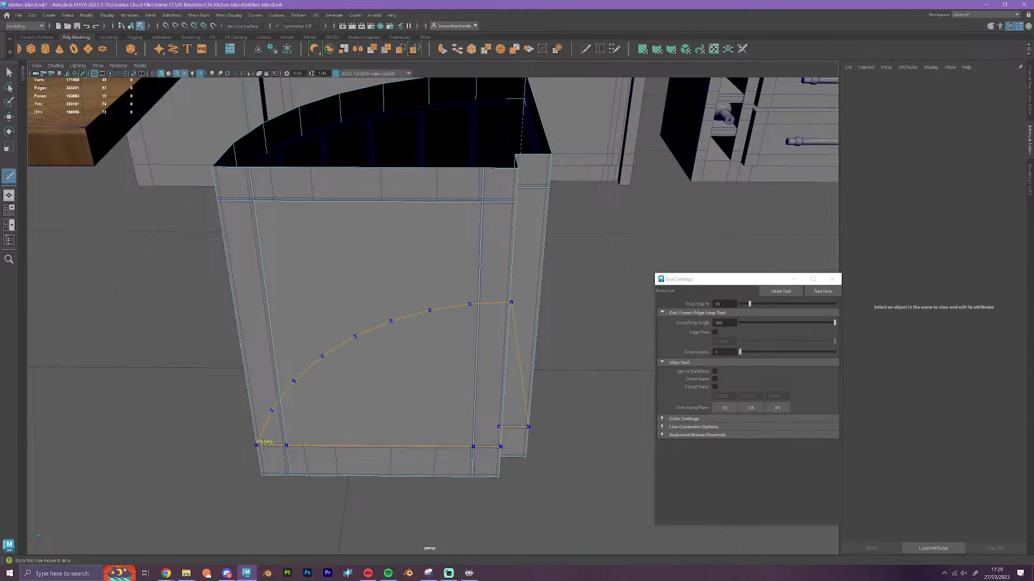
pyautogui.keyDown('ctrl'); pyautogui.click(258, 442); pyautogui.keyUp('ctrl')
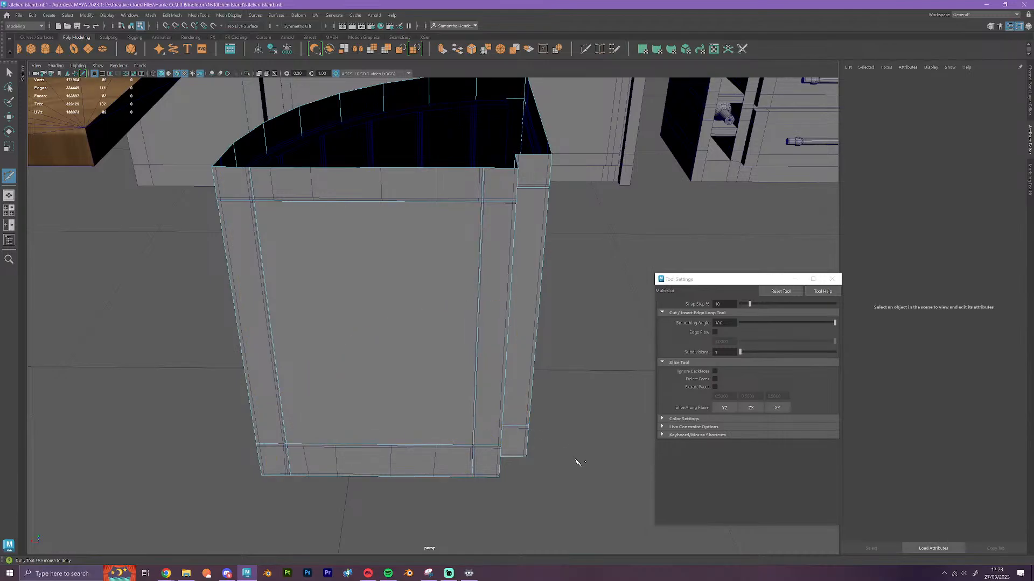
# Cut two vertical edge loops into the body's other straight side, matching the frame lines of the panel beneath
pyautogui.keyDown('alt'); pyautogui.moveTo(577, 462); pyautogui.dragTo(468, 473); pyautogui.keyUp('alt')
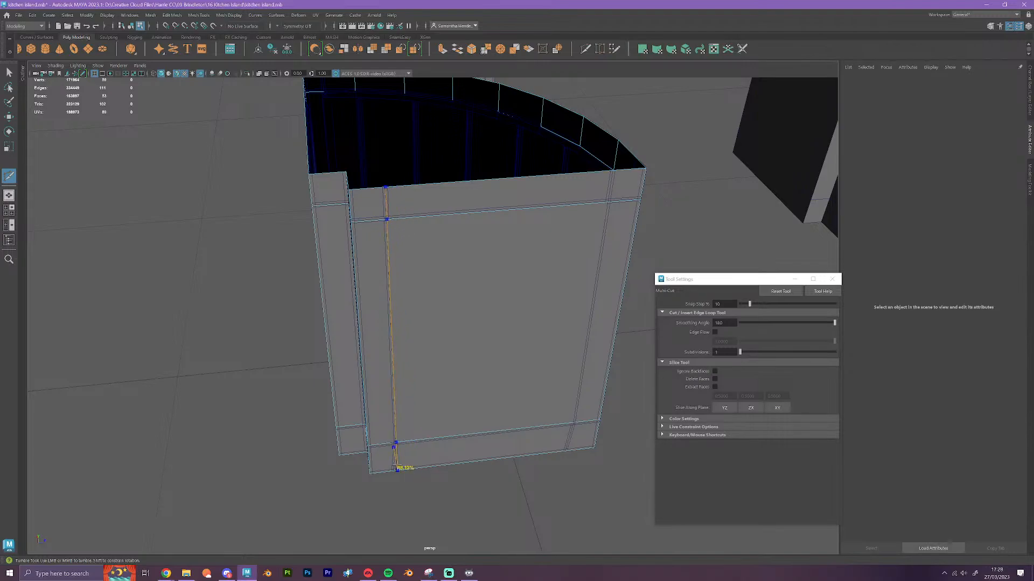
pyautogui.keyDown('ctrl'); pyautogui.click(397, 468); pyautogui.keyUp('ctrl')
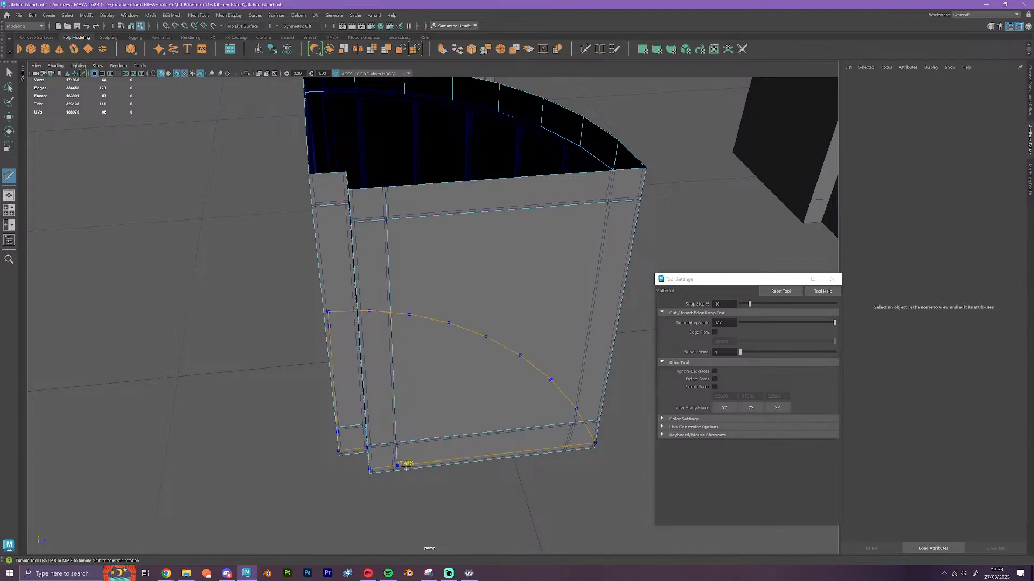
pyautogui.keyDown('ctrl'); pyautogui.click(568, 451); pyautogui.keyUp('ctrl')
pyautogui.press('w')
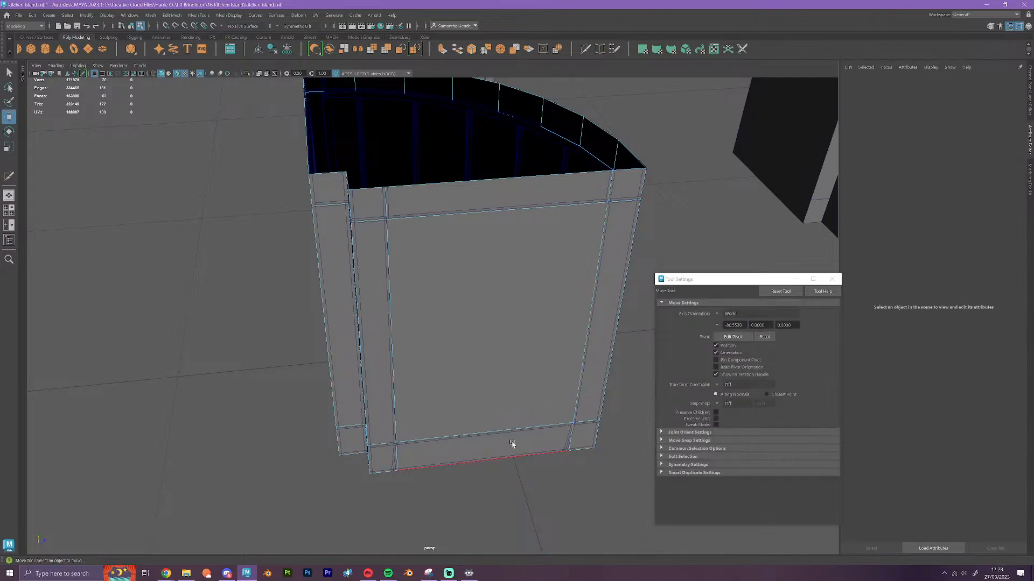
# Flatten the vertical edge loop nearest the curved end of the straight side along Z and snap it to the panel's frame line
pyautogui.doubleClick(588, 344)
pyautogui.keyDown('alt'); pyautogui.moveTo(584, 399); pyautogui.dragTo(454, 387); pyautogui.keyUp('alt')
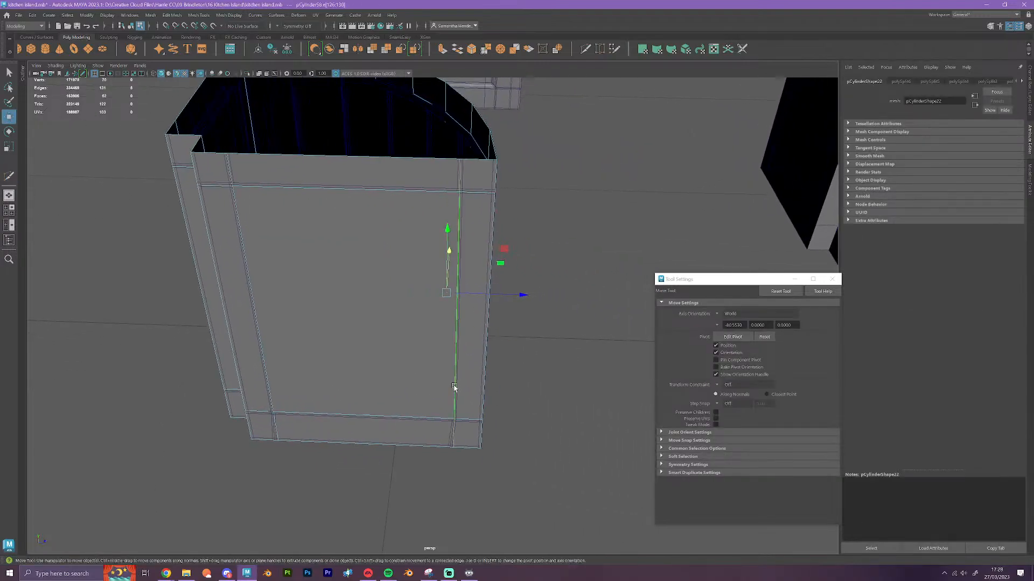
pyautogui.press('r')
pyautogui.moveTo(521, 295); pyautogui.dragTo(386, 305)
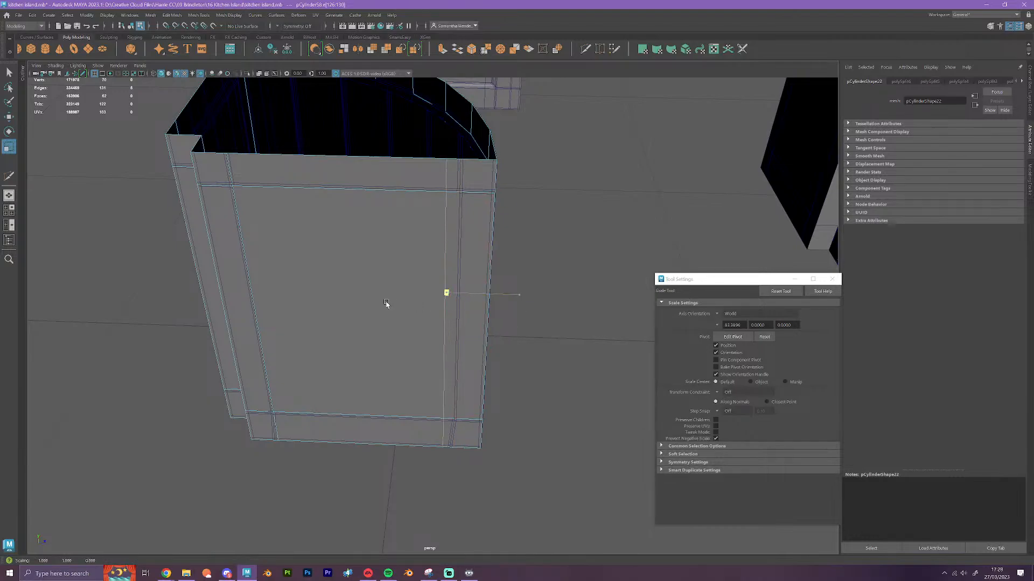
pyautogui.press('w')
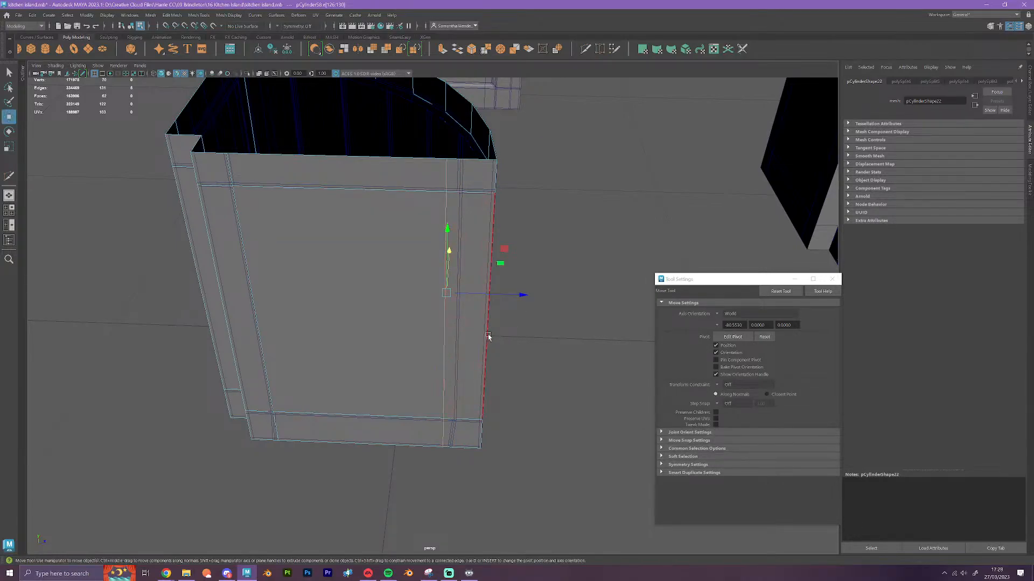
pyautogui.press('v')
pyautogui.moveTo(520, 295); pyautogui.dragTo(512, 429)
# Flatten the same side's vertical edge loop beside the notch along Z, and try moving it along that axis before undoing the move
pyautogui.keyDown('alt'); pyautogui.moveTo(342, 391); pyautogui.dragTo(469, 383, button='middle'); pyautogui.keyUp('alt')
pyautogui.doubleClick(411, 339)
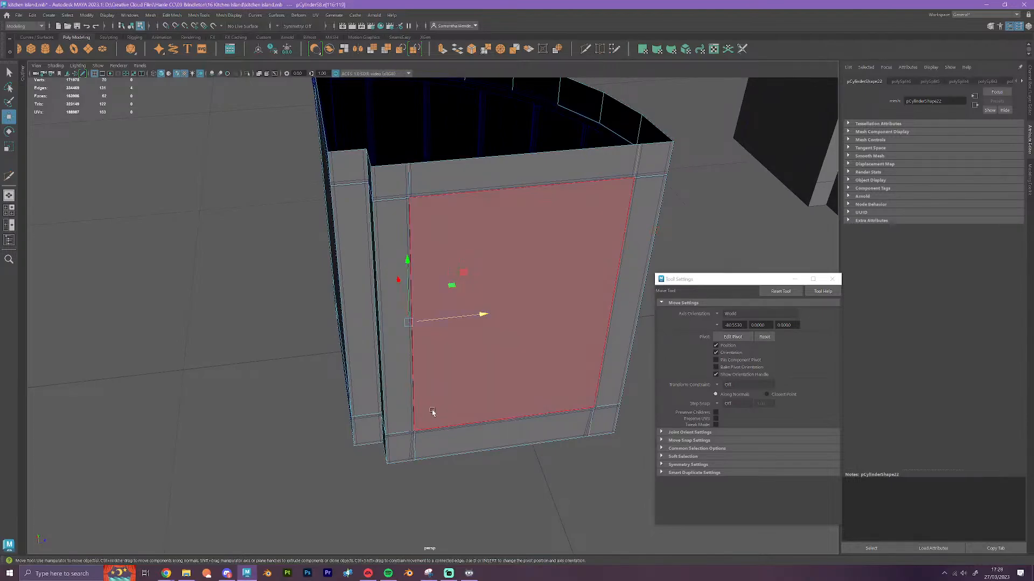
pyautogui.press('r')
pyautogui.moveTo(480, 315); pyautogui.dragTo(258, 354)
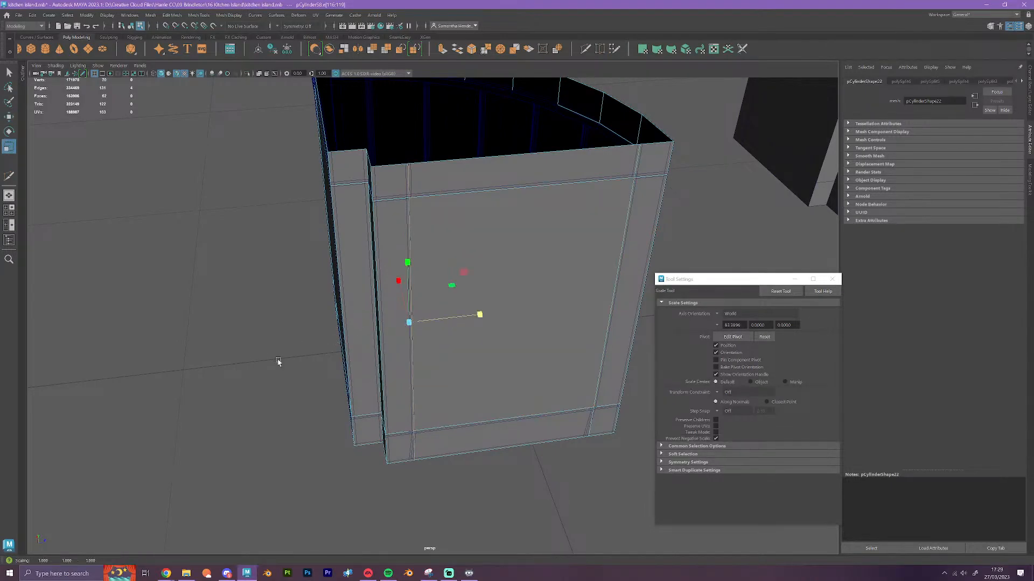
pyautogui.press('w')
pyautogui.scroll(1, 356, 383)
pyautogui.scroll(1, 357, 384)
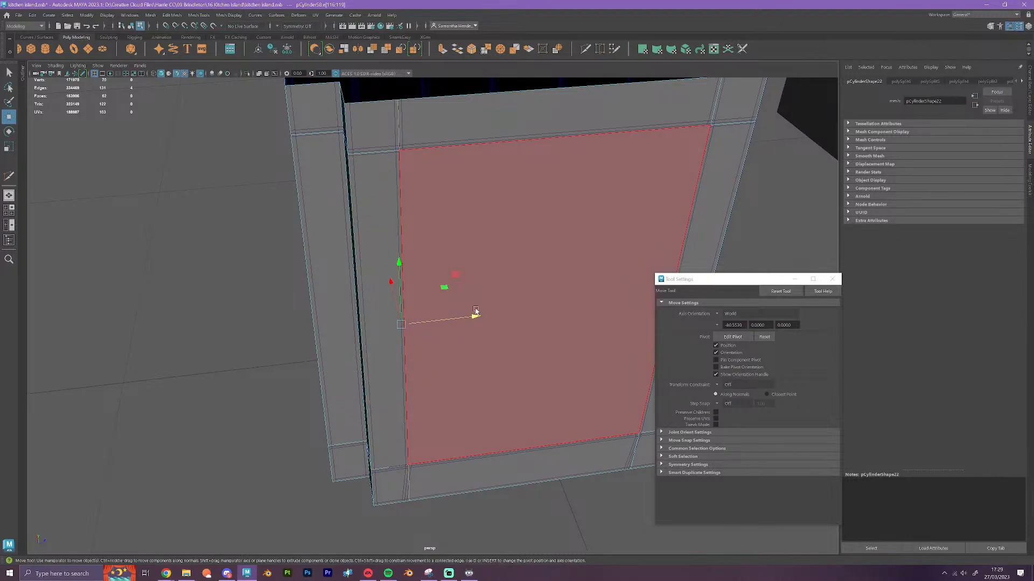
pyautogui.moveTo(473, 315); pyautogui.dragTo(487, 315)
pyautogui.hotkey('ctrl', 'z')
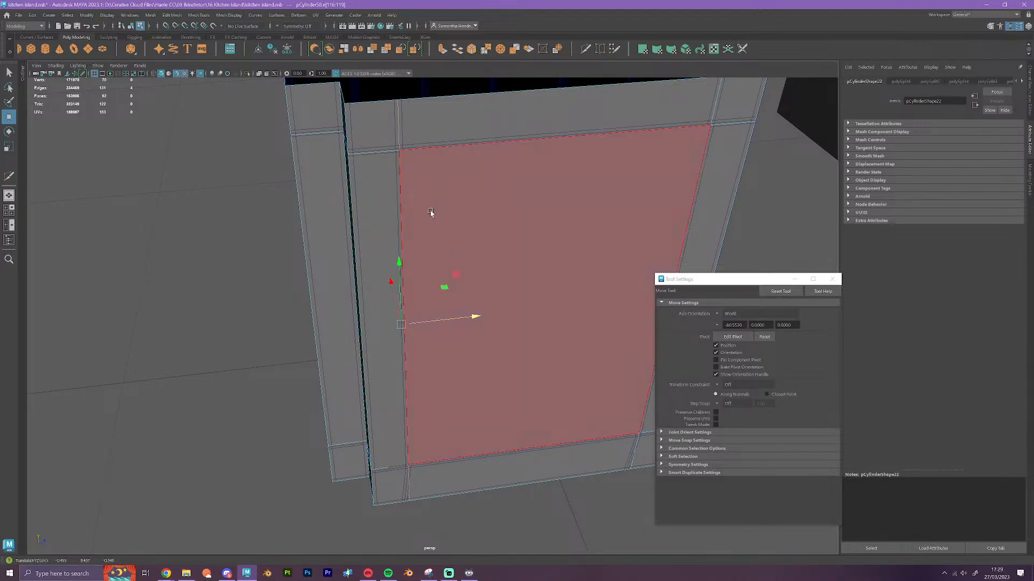
pyautogui.scroll(-2, 430, 211)
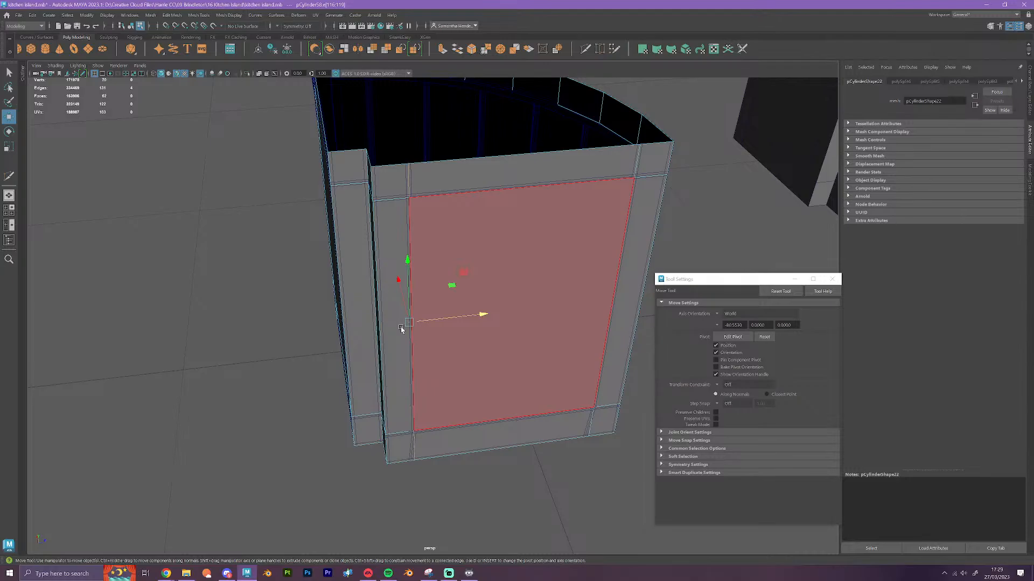
# Flatten the notch-side vertical edge loop along Z once more and snap it to the detailed cabinet's frame line
pyautogui.keyDown('alt'); pyautogui.moveTo(401, 329); pyautogui.dragTo(424, 388); pyautogui.keyUp('alt')
pyautogui.press('r')
pyautogui.moveTo(480, 316); pyautogui.dragTo(302, 342)
pyautogui.press('w')
pyautogui.keyDown('alt'); pyautogui.moveTo(411, 351); pyautogui.dragTo(396, 379); pyautogui.keyUp('alt')
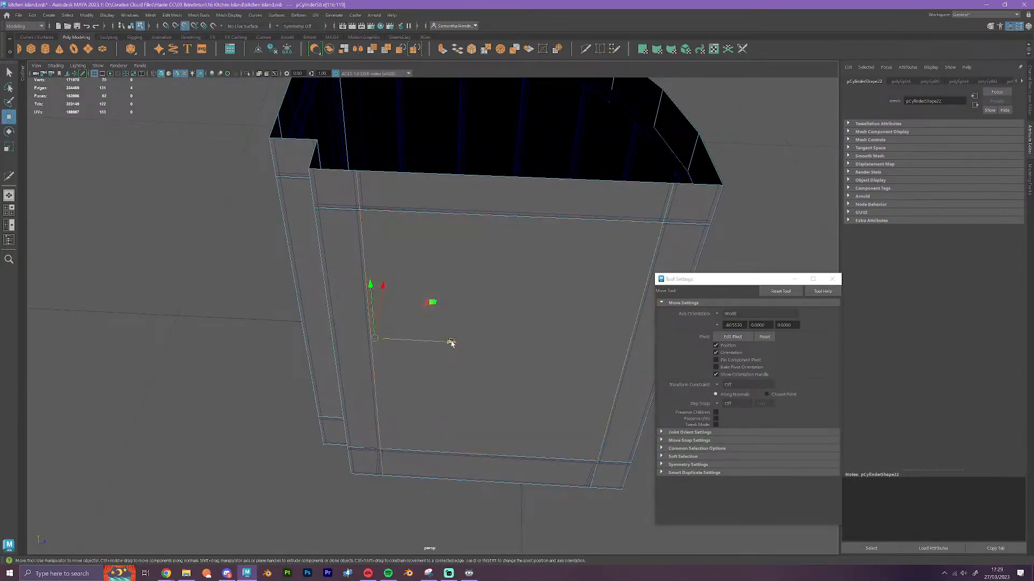
pyautogui.moveTo(451, 343); pyautogui.dragTo(360, 213)
pyautogui.scroll(-4, 419, 286)
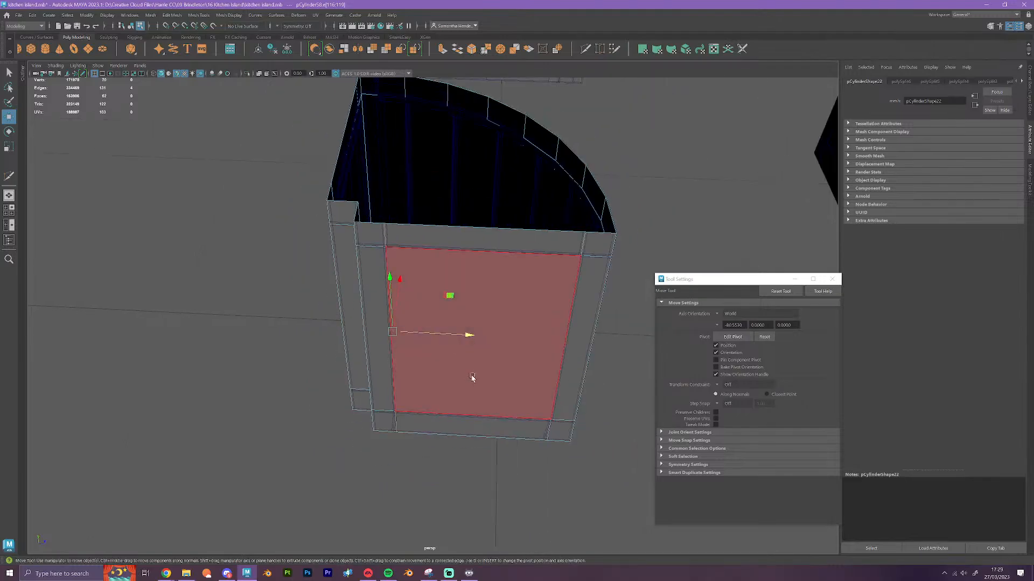
# On the body's other straight side, flatten the vertical edge loop beside the notch along X and snap it to the frame line
pyautogui.keyDown('alt'); pyautogui.moveTo(473, 379); pyautogui.dragTo(530, 381); pyautogui.keyUp('alt')
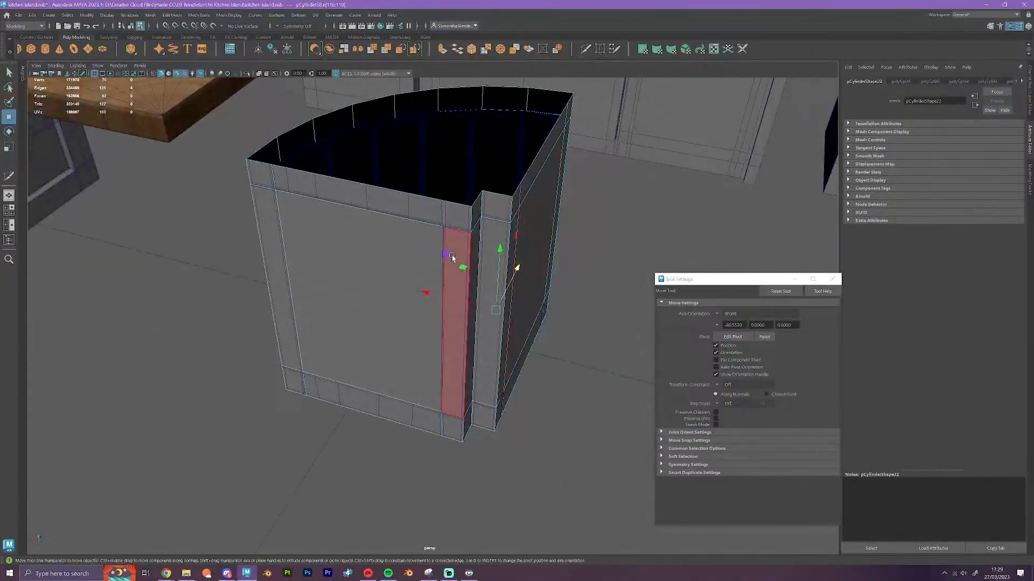
pyautogui.doubleClick(443, 236)
pyautogui.keyDown('alt'); pyautogui.moveTo(469, 340); pyautogui.dragTo(481, 337); pyautogui.keyUp('alt')
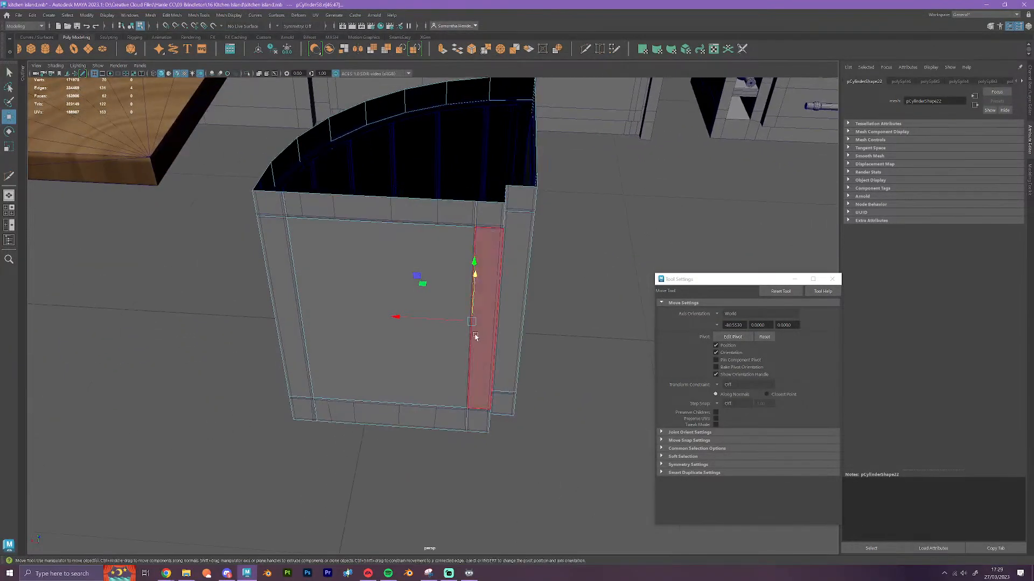
pyautogui.press('r')
pyautogui.moveTo(399, 316); pyautogui.dragTo(482, 329)
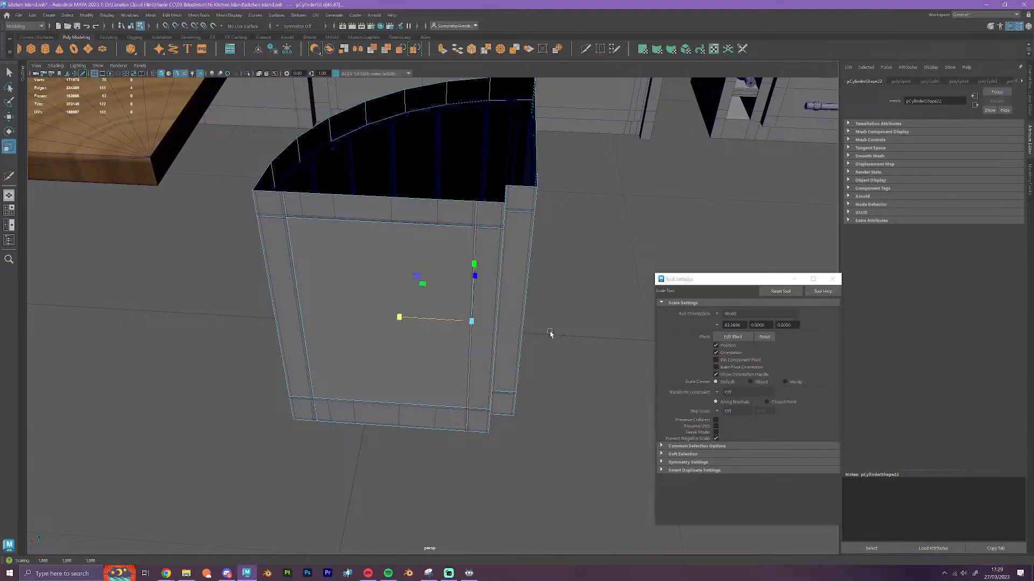
pyautogui.press('w')
pyautogui.scroll(3, 455, 329)
pyautogui.scroll(3, 457, 325)
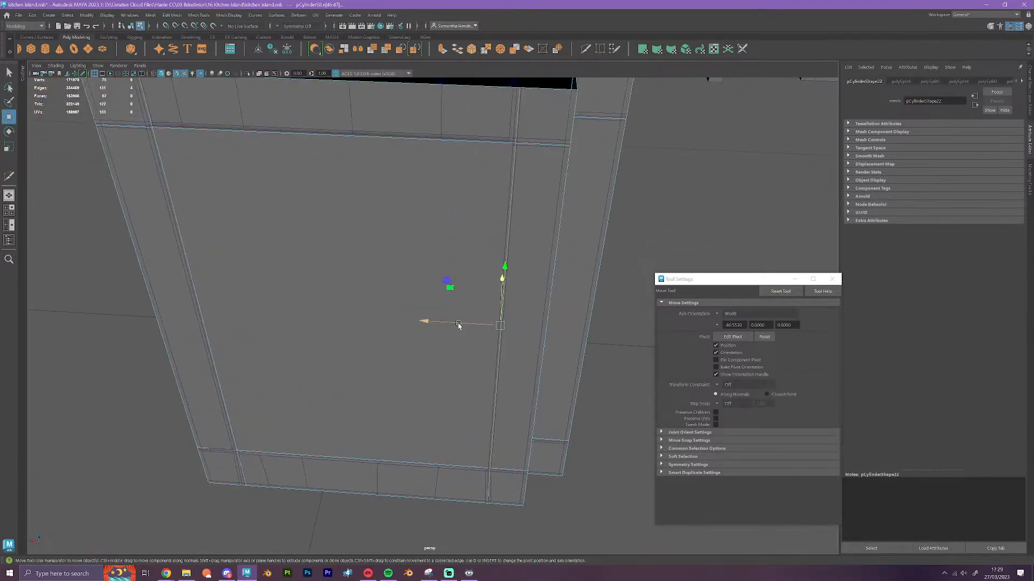
pyautogui.moveTo(439, 319); pyautogui.dragTo(429, 322)
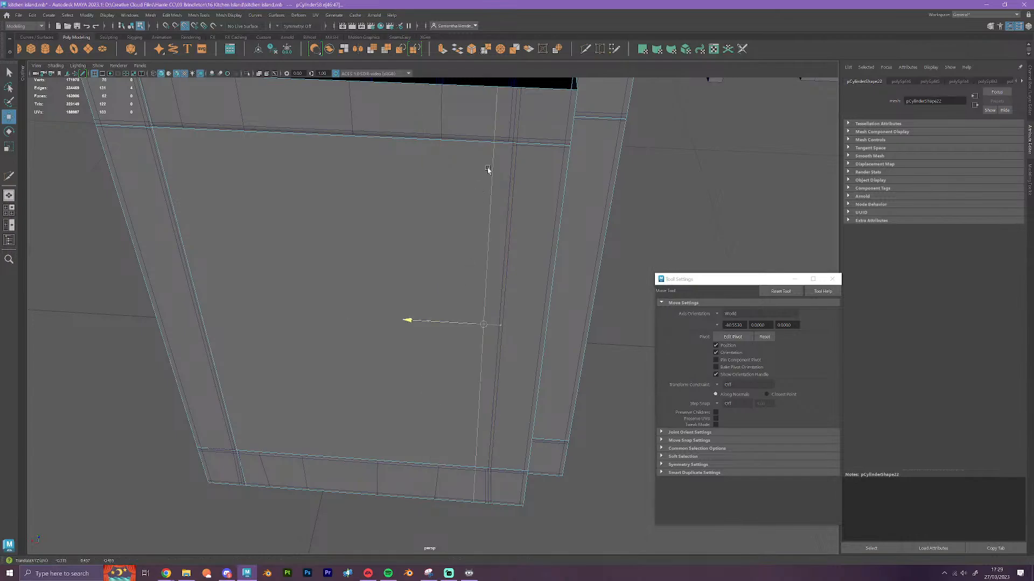
# Flatten the body's upper horizontal edge loop vertically and snap it to the upper frame line of the detailed panel
pyautogui.doubleClick(512, 145)
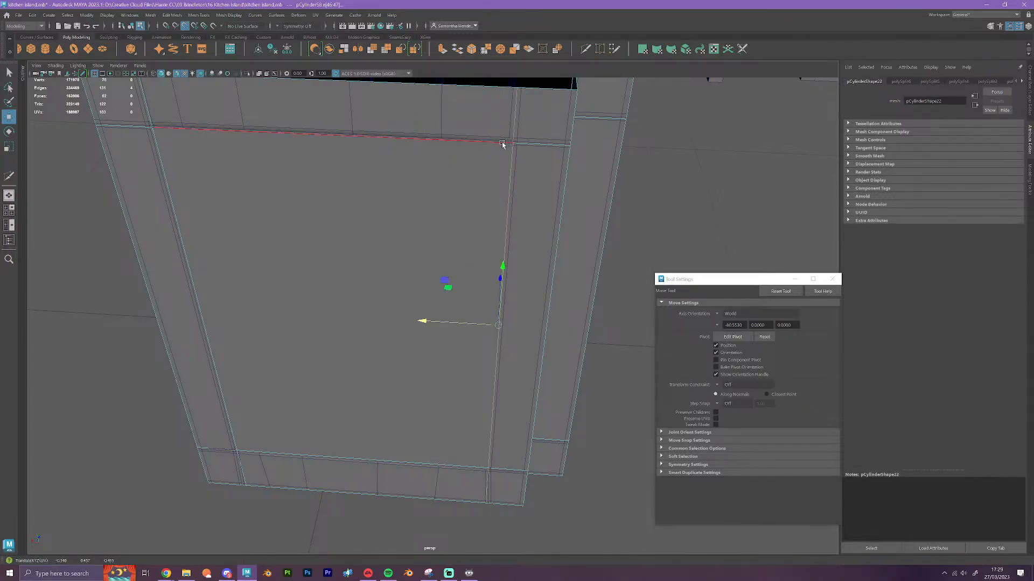
pyautogui.press('r')
pyautogui.scroll(-5, 482, 177)
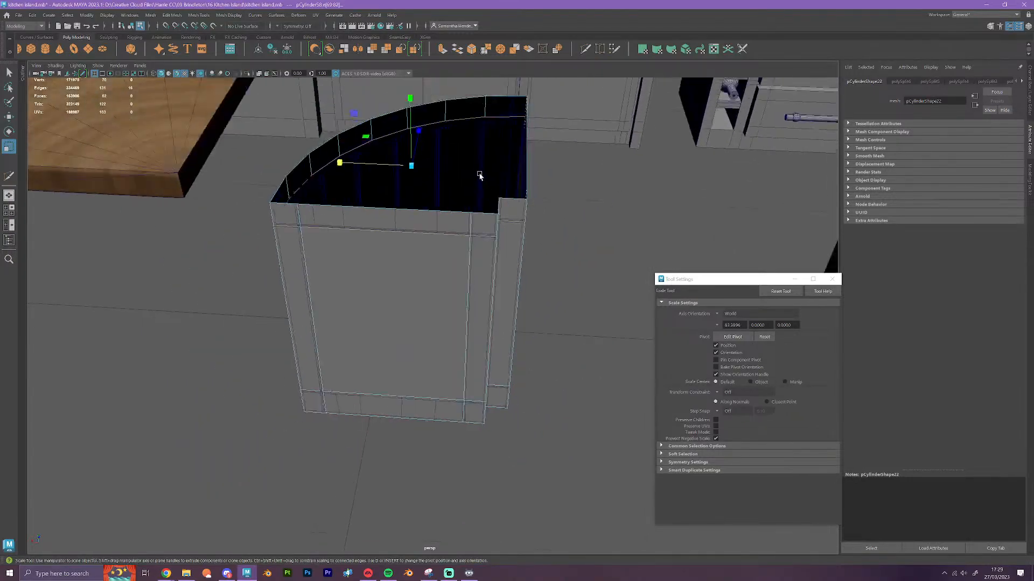
pyautogui.click(410, 99)
pyautogui.press('w')
pyautogui.scroll(4, 441, 243)
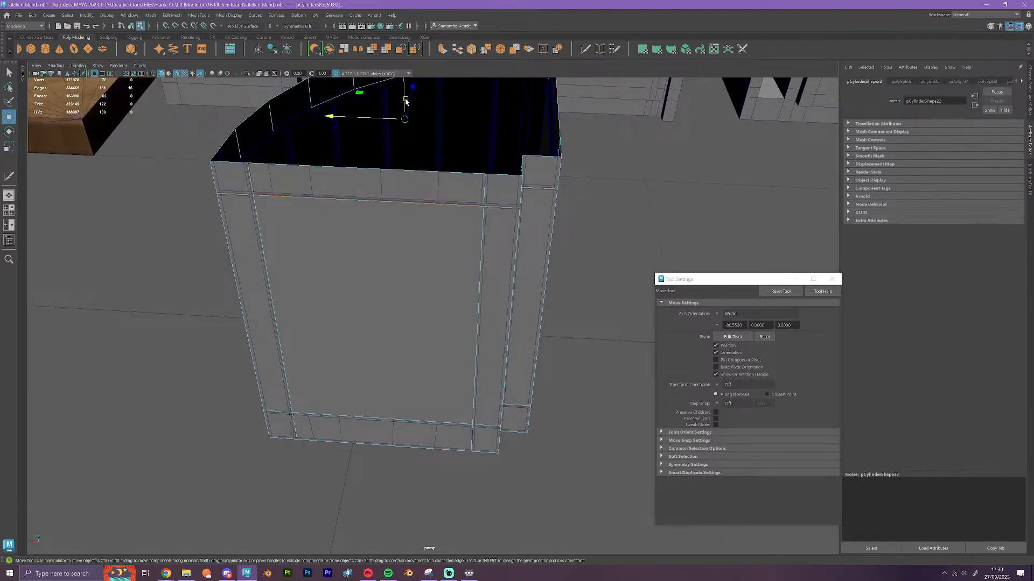
pyautogui.press('v')
pyautogui.moveTo(408, 101); pyautogui.dragTo(487, 210)
# Flatten the body's lower horizontal edge loop vertically and align it with the lower frame line of the detailed panel
pyautogui.scroll(-2, 476, 293)
pyautogui.scroll(3, 413, 357)
pyautogui.scroll(5, 396, 407)
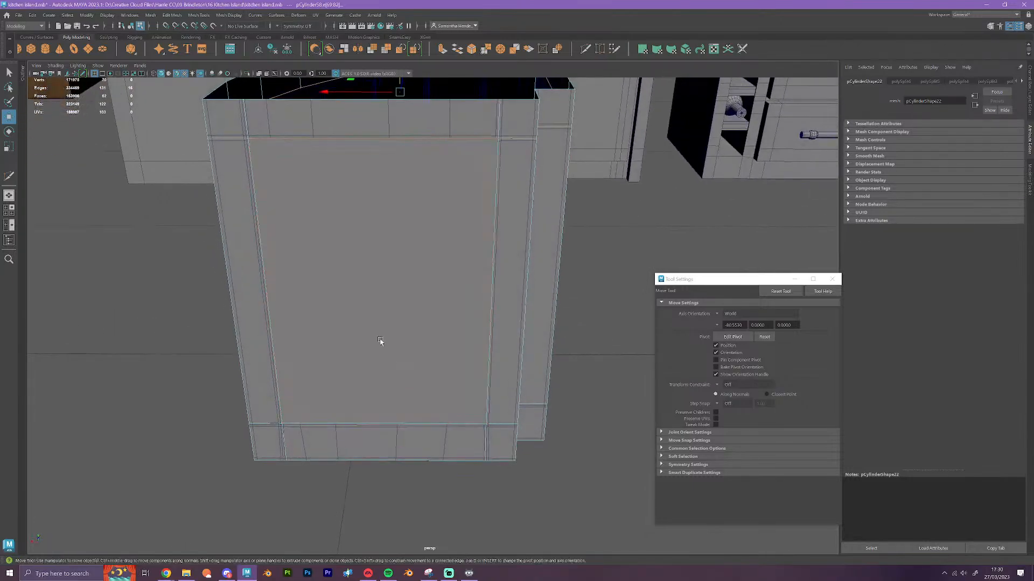
pyautogui.doubleClick(411, 340)
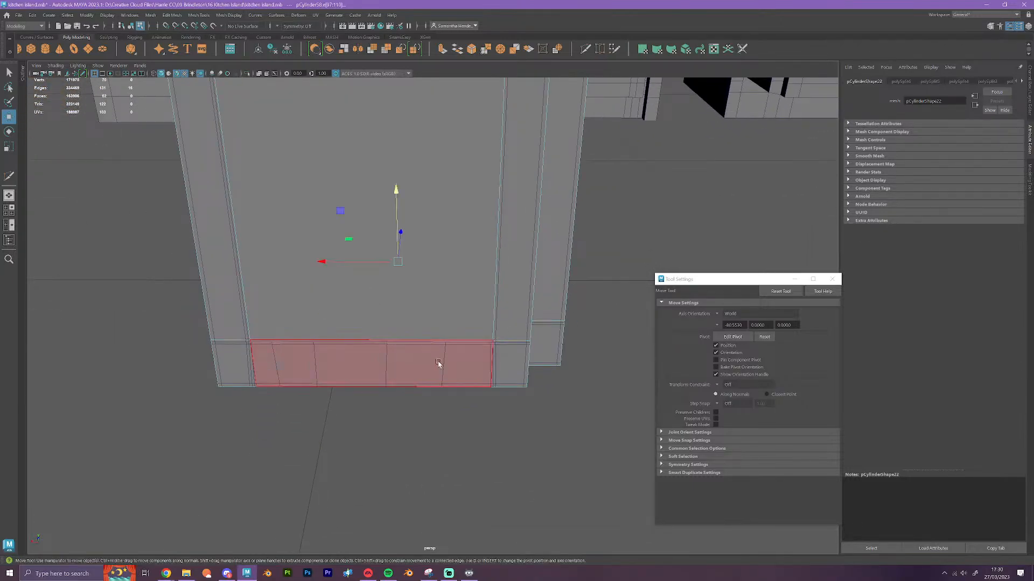
pyautogui.keyDown('alt'); pyautogui.moveTo(438, 362); pyautogui.dragTo(466, 382); pyautogui.keyUp('alt')
pyautogui.press('r')
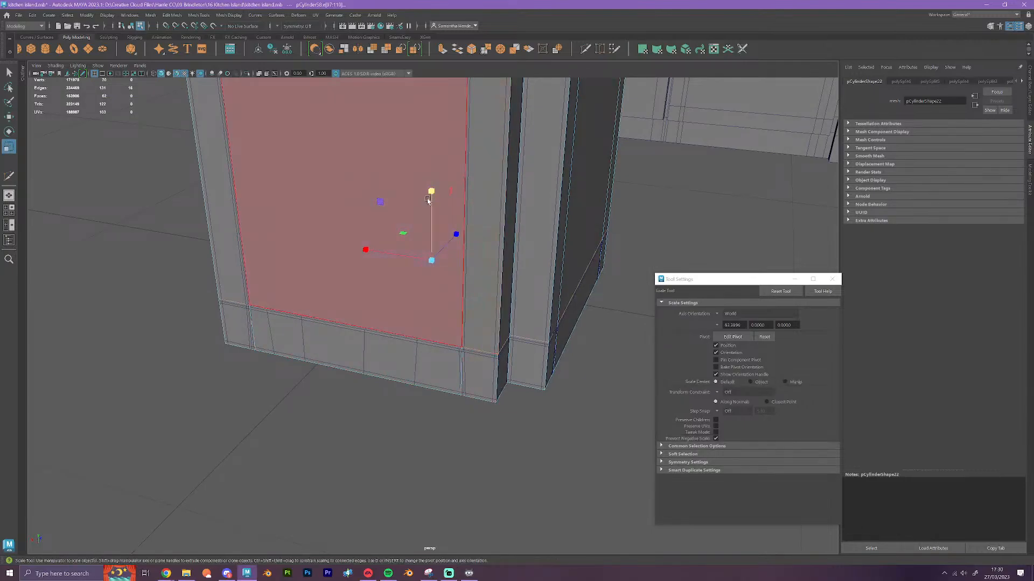
pyautogui.press('w')
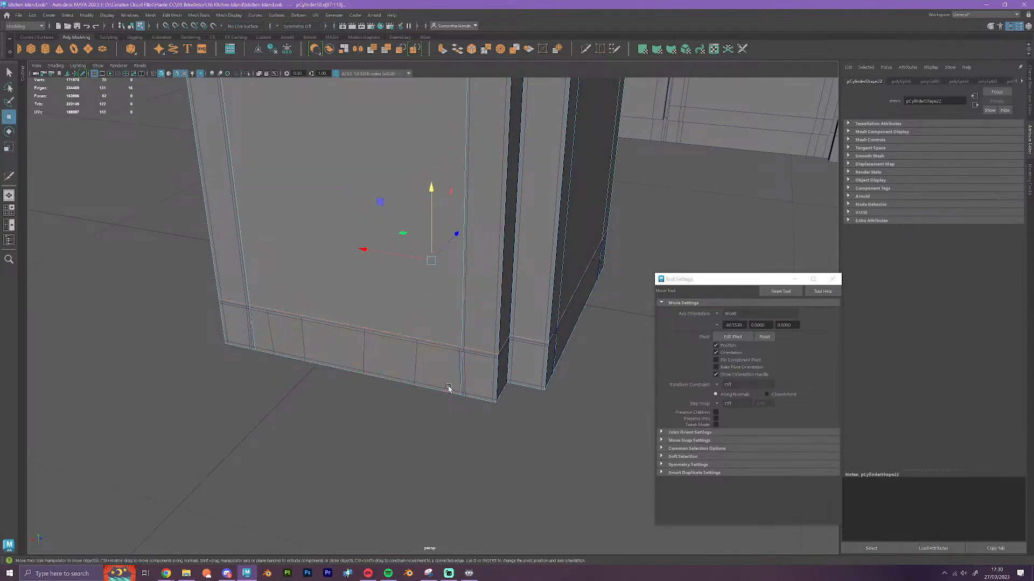
pyautogui.moveTo(470, 346); pyautogui.dragTo(465, 354)
pyautogui.scroll(-3, 524, 386)
pyautogui.scroll(-1, 524, 386)
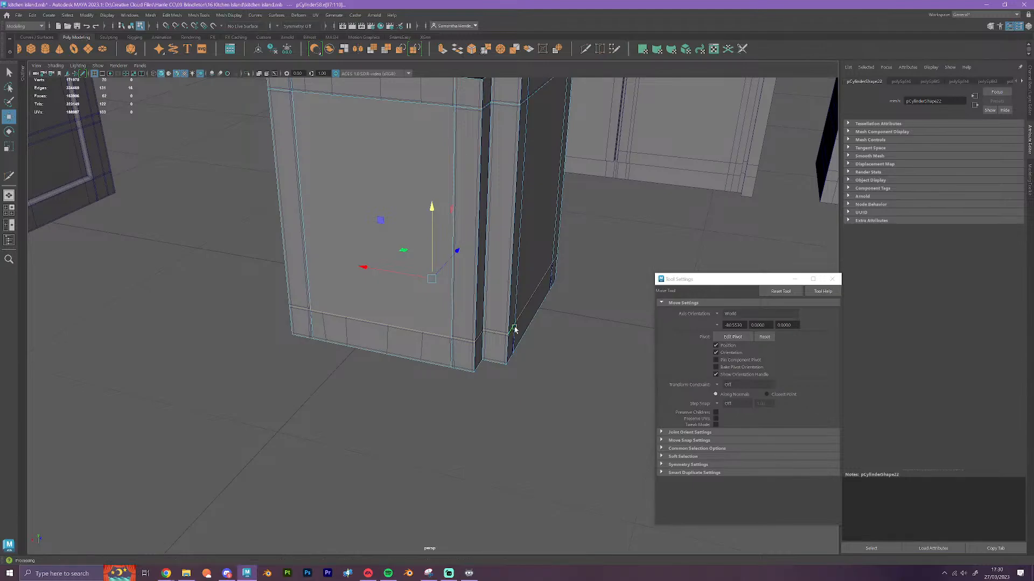
pyautogui.moveTo(544, 415)
pyautogui.keyDown('alt'); pyautogui.mouseDown()
pyautogui.moveTo(563, 399)
pyautogui.moveTo(563, 376)
pyautogui.moveTo(549, 404)
pyautogui.moveTo(528, 410)
pyautogui.mouseUp(); pyautogui.keyUp('alt')
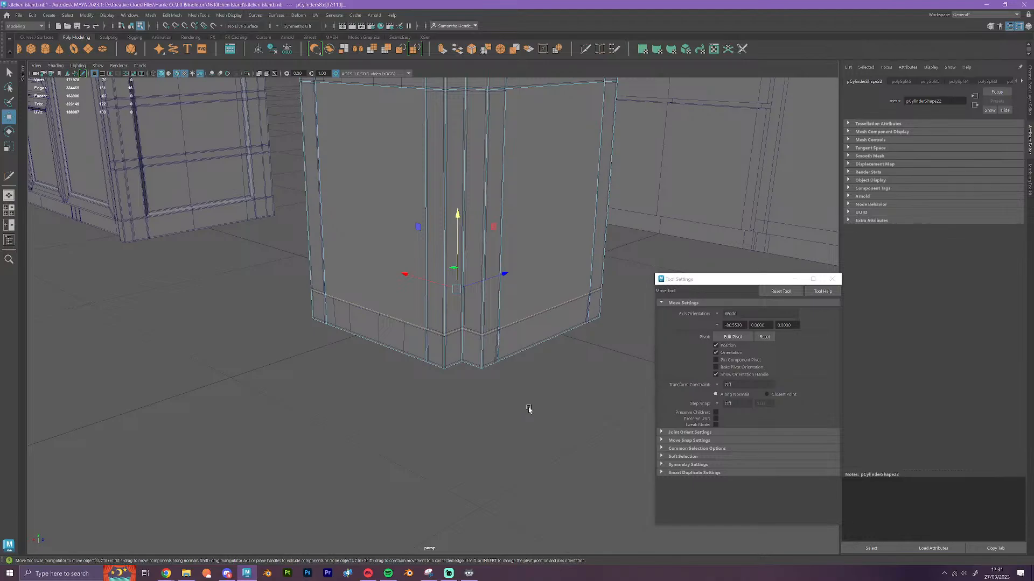
# Flatten this side's vertical edge loop nearest the curved end along X and snap it to the detailed panel's frame line
pyautogui.scroll(5, 516, 356)
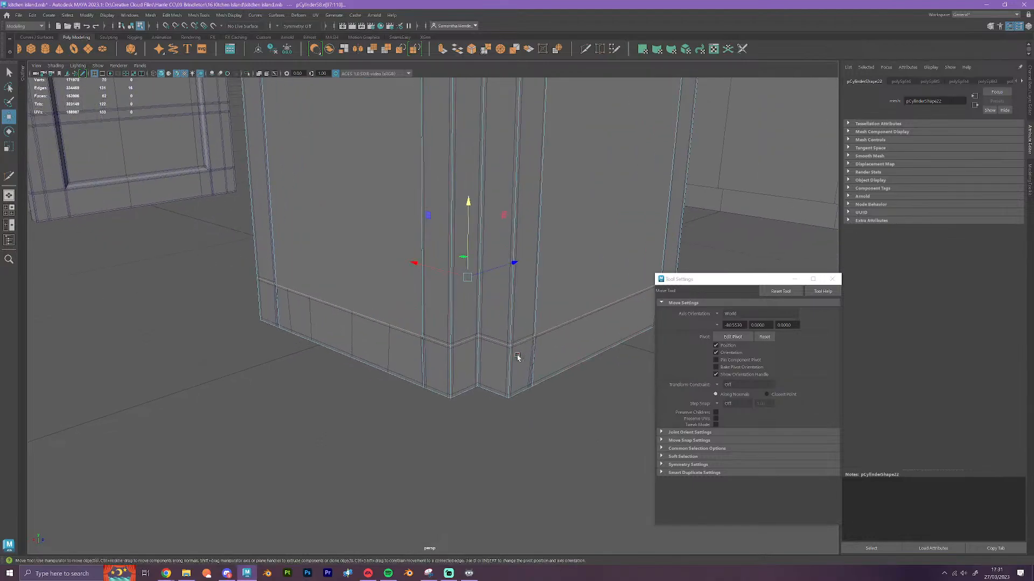
pyautogui.keyDown('alt'); pyautogui.moveTo(412, 443); pyautogui.dragTo(492, 404); pyautogui.keyUp('alt')
pyautogui.keyDown('alt'); pyautogui.moveTo(492, 404); pyautogui.dragTo(514, 409, button='middle'); pyautogui.keyUp('alt')
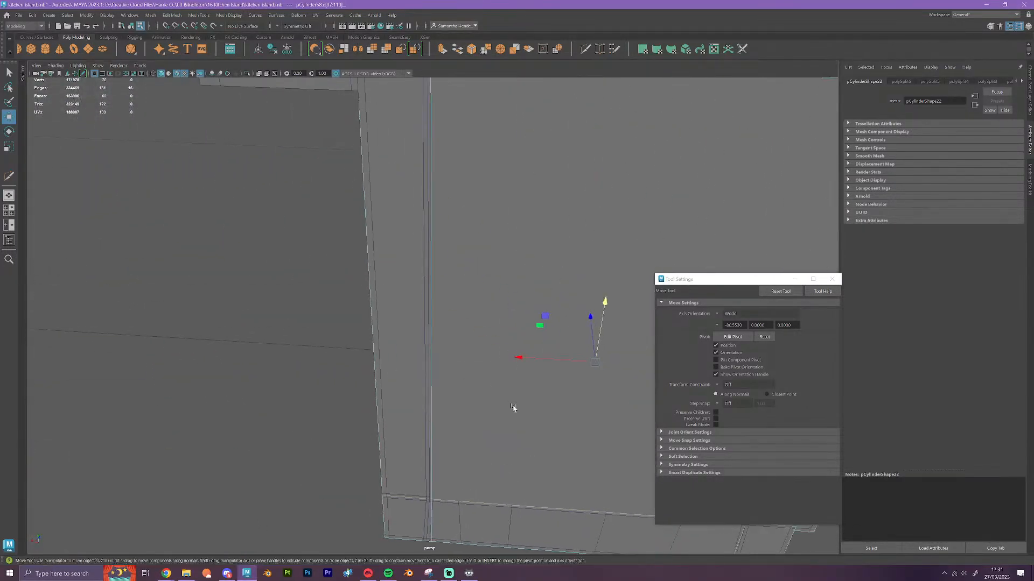
pyautogui.doubleClick(432, 225)
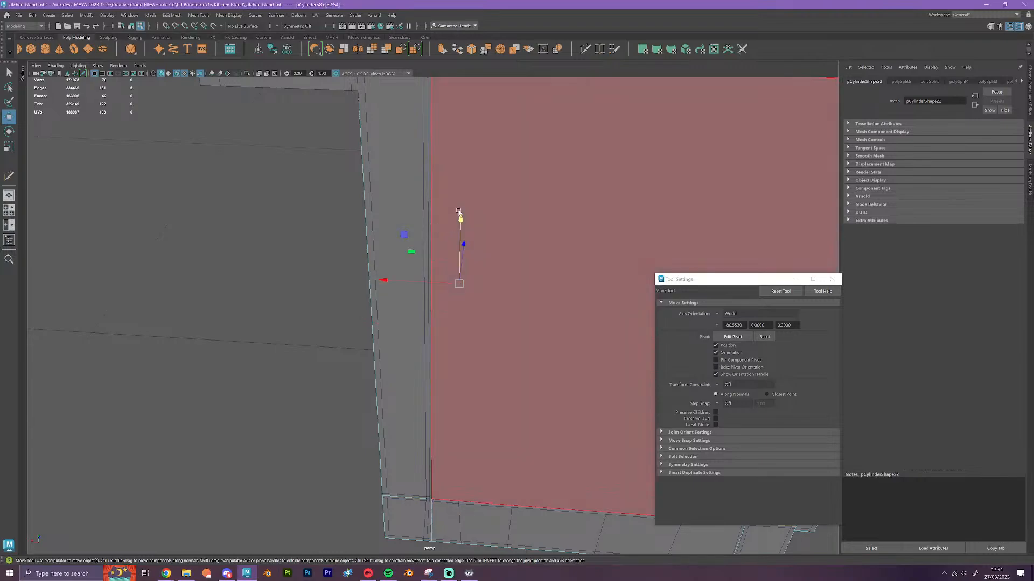
pyautogui.keyDown('alt'); pyautogui.moveTo(459, 219); pyautogui.dragTo(459, 316, button='middle'); pyautogui.keyUp('alt')
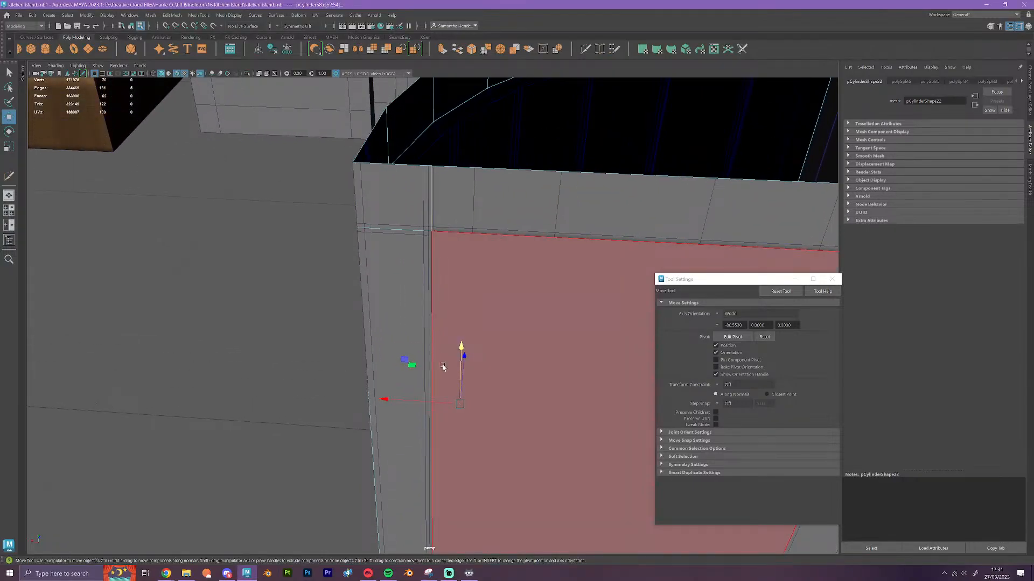
pyautogui.press('v')
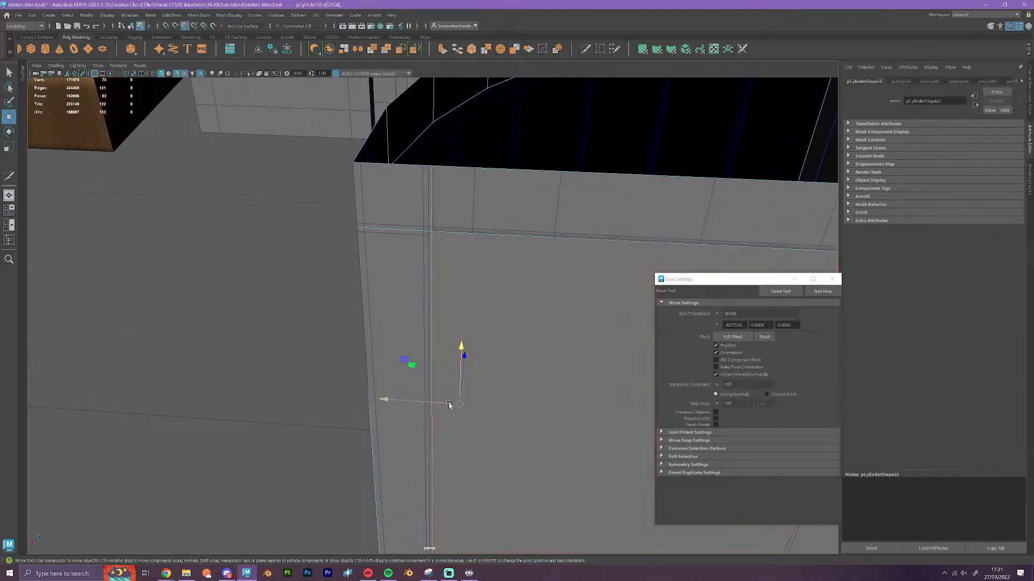
pyautogui.moveTo(449, 402); pyautogui.dragTo(426, 231)
pyautogui.hotkey('ctrl', 'z')
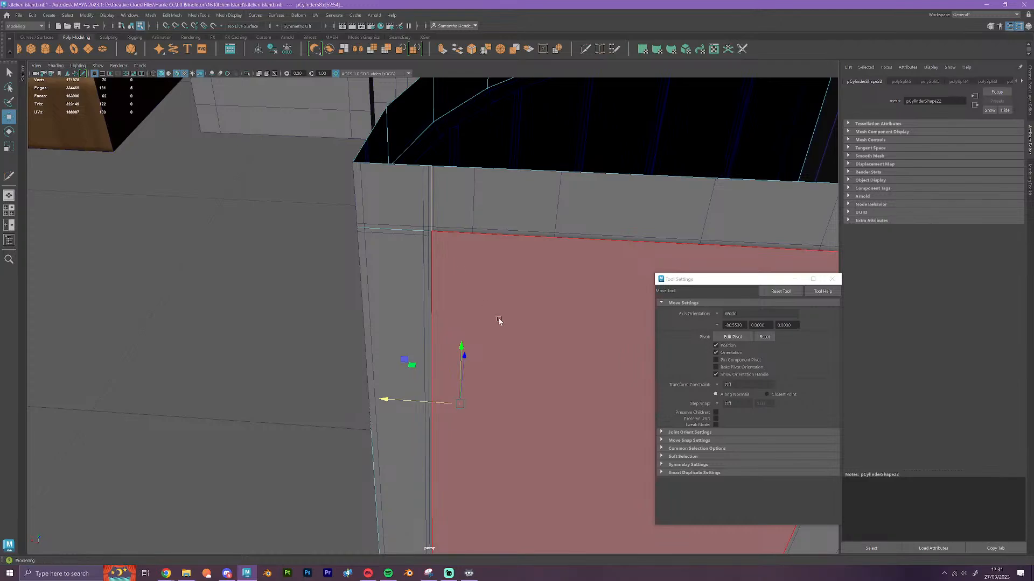
pyautogui.press('r')
pyautogui.click(388, 400)
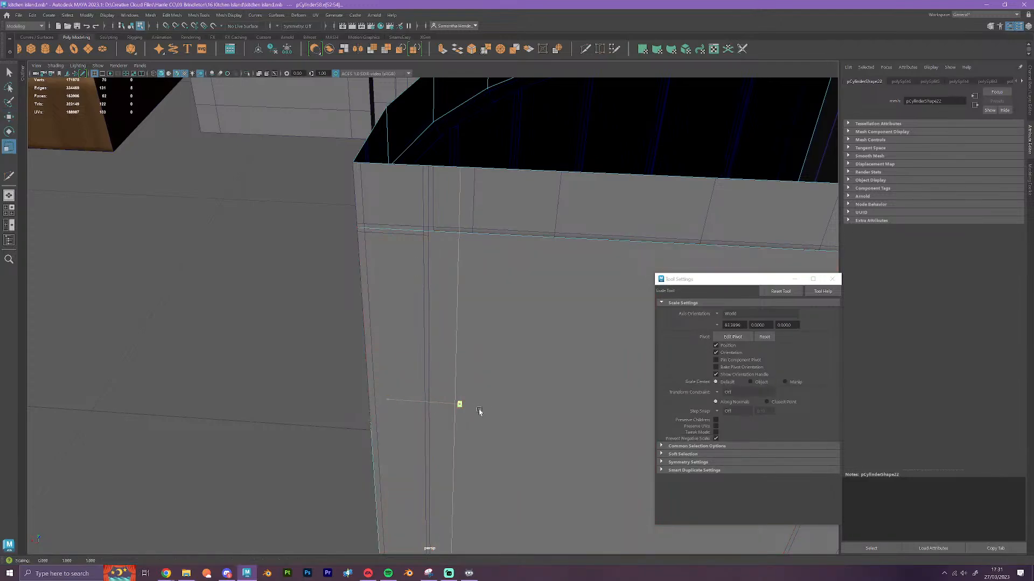
pyautogui.press('w')
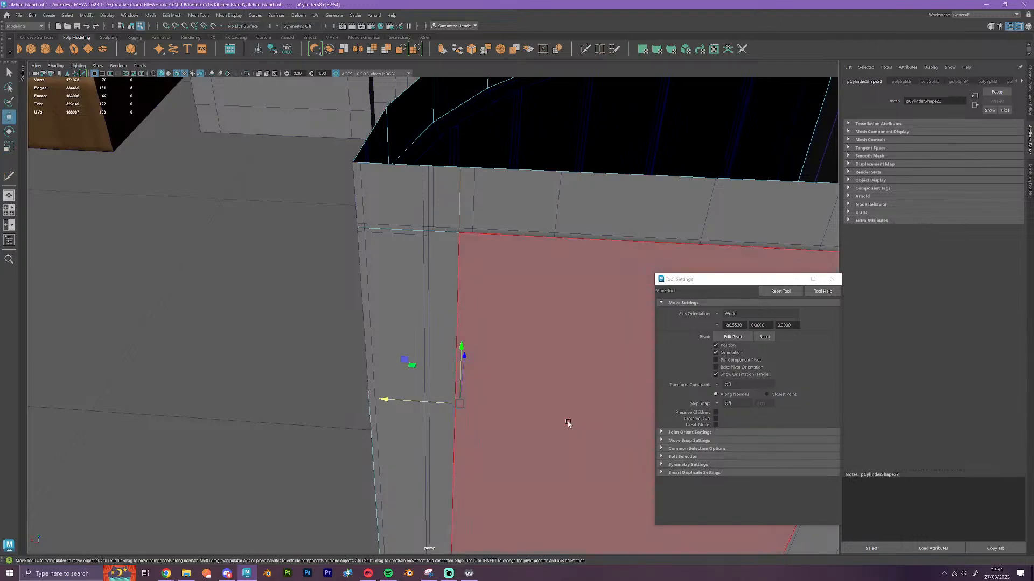
pyautogui.moveTo(446, 407); pyautogui.dragTo(490, 368)
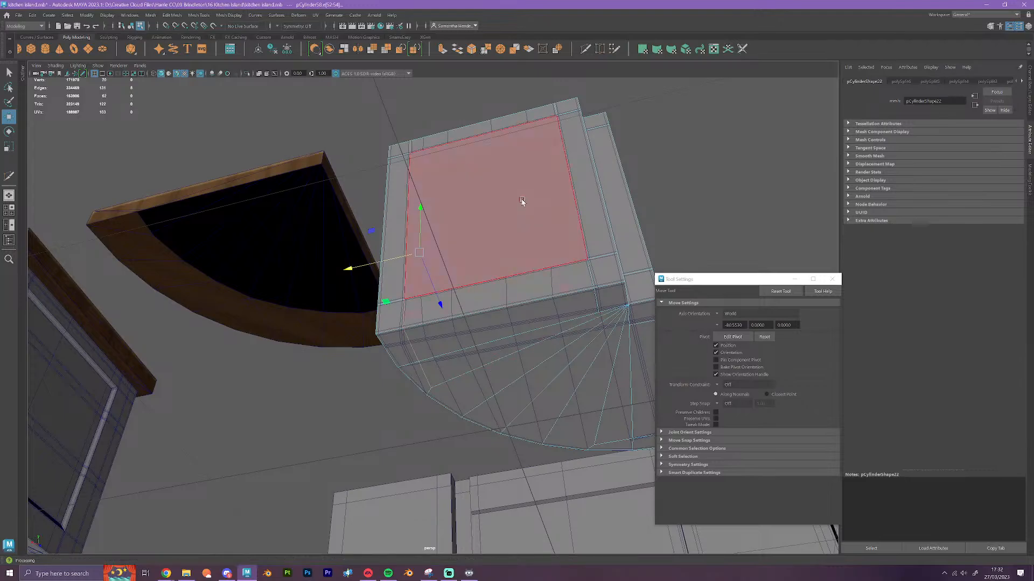
pyautogui.moveTo(522, 201); pyautogui.dragTo(563, 187, button='right')
pyautogui.scroll(-3, 602, 253)
pyautogui.keyDown('alt'); pyautogui.moveTo(603, 253); pyautogui.dragTo(550, 330); pyautogui.keyUp('alt')
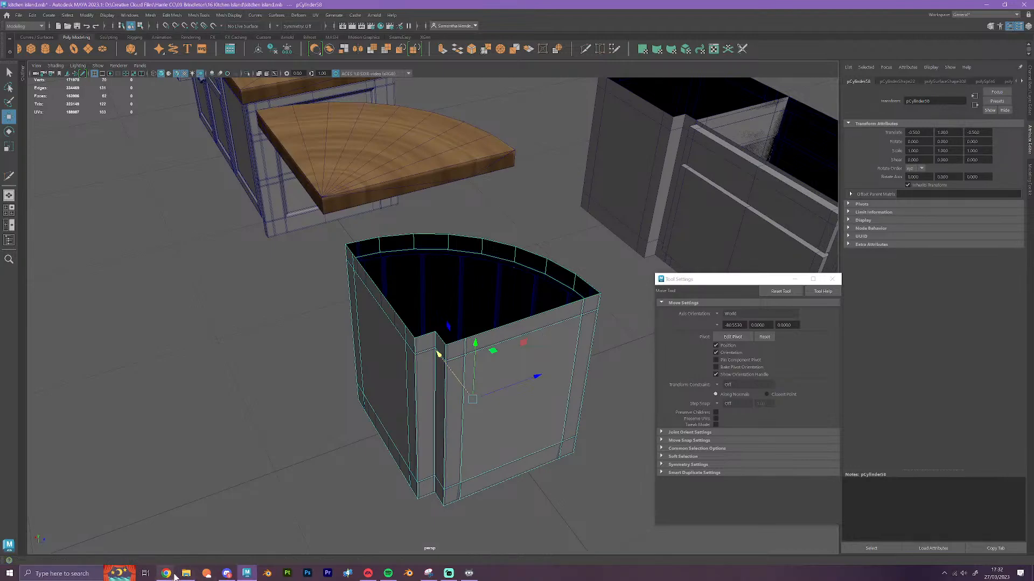
pyautogui.moveTo(168, 575)
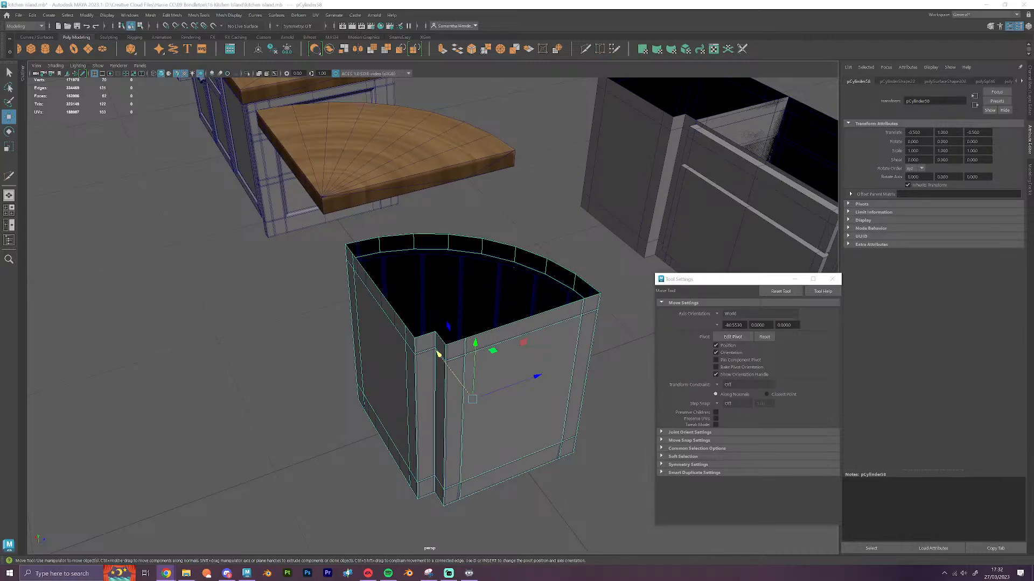
# Switch to the web browser and look through the Google search results for seabass
pyautogui.moveTo(0, 162); pyautogui.dragTo(856, 0)
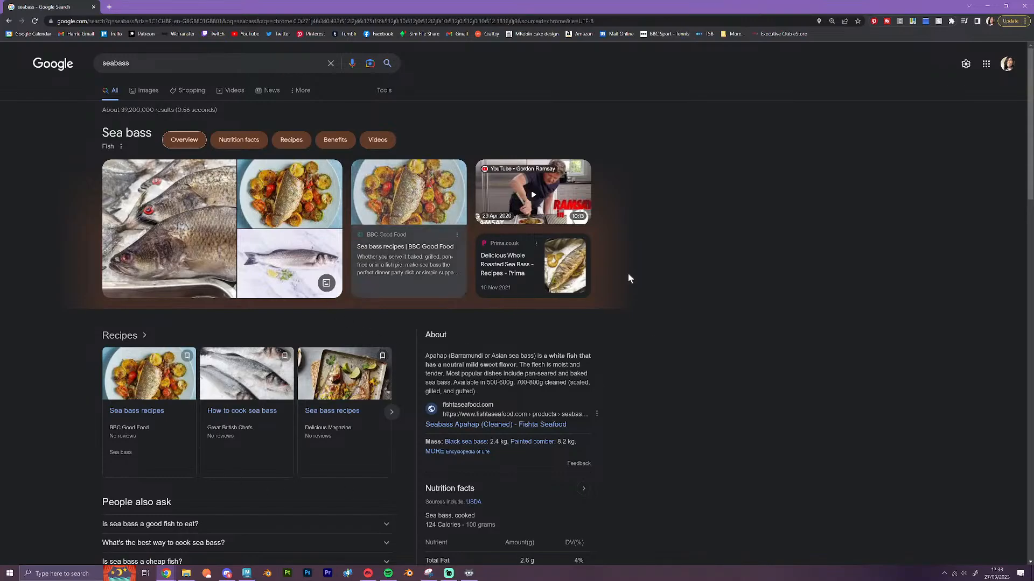
pyautogui.scroll(-5, 676, 395)
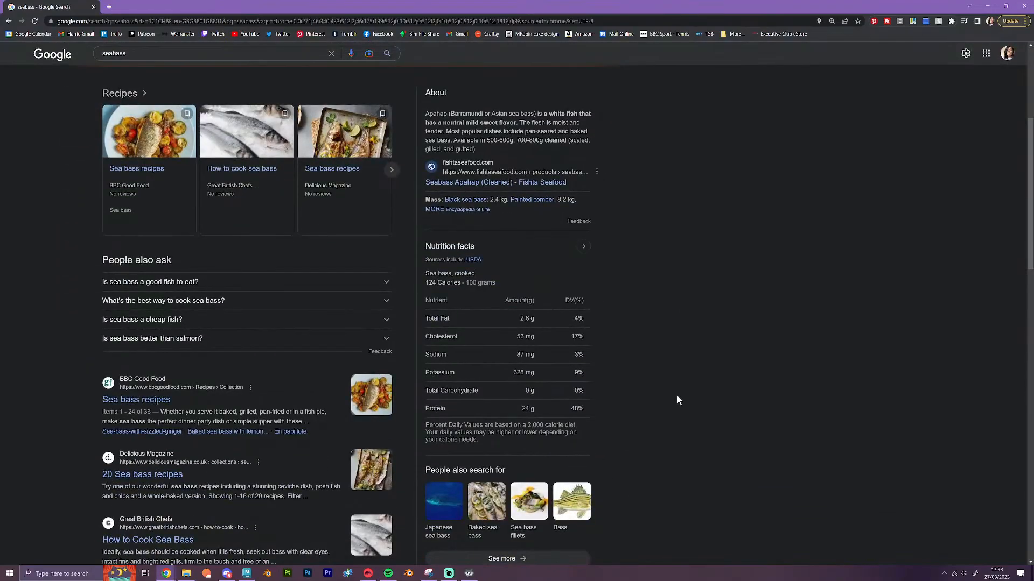
pyautogui.scroll(-2, 677, 396)
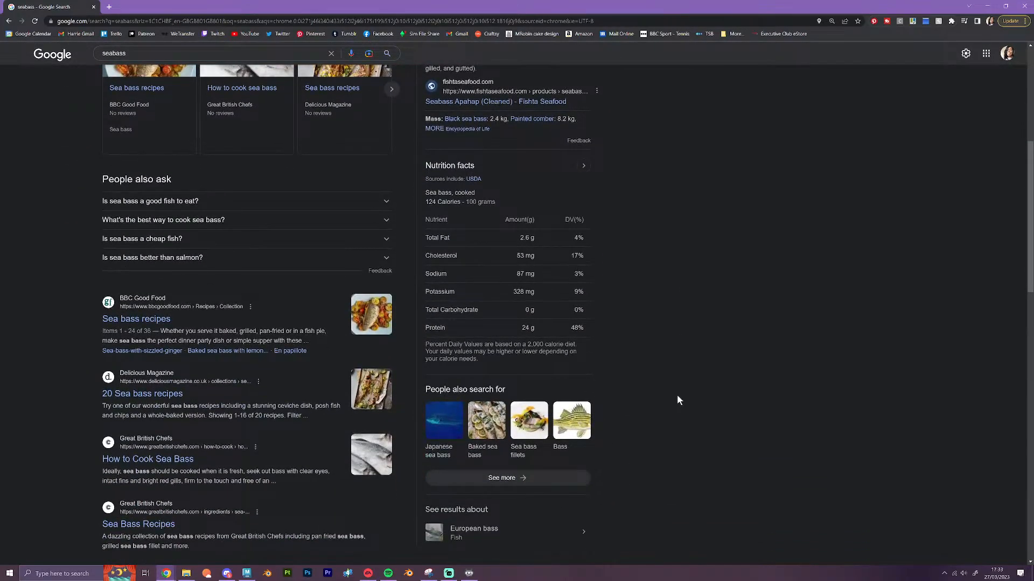
pyautogui.scroll(-1, 676, 398)
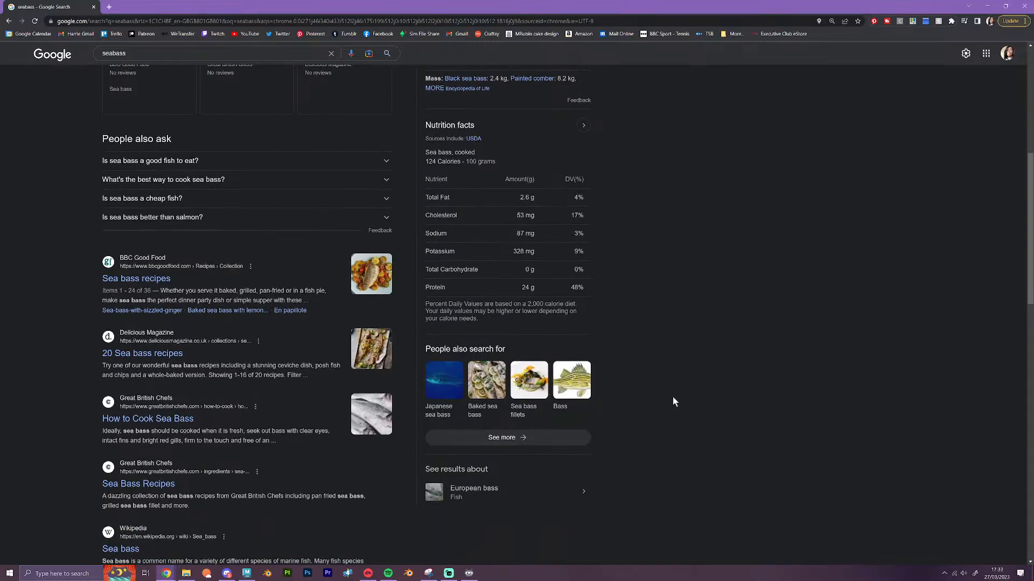
pyautogui.scroll(9, 673, 398)
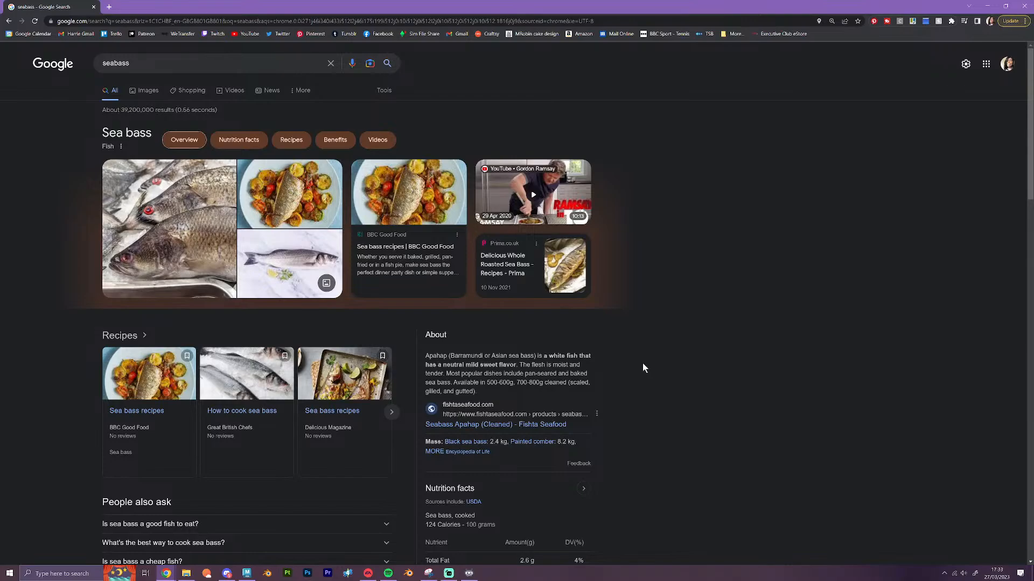
# Watch parts of the Gordon Ramsay Mediterranean sea bass video, skipping the ad and jumping towards its end, and close the tab
pyautogui.click(557, 203)
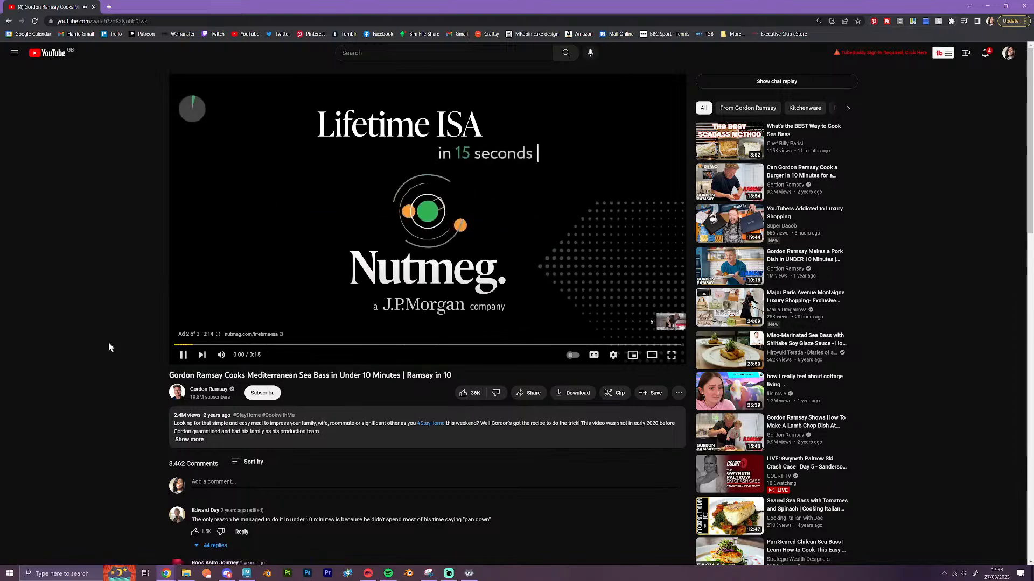
pyautogui.click(221, 354)
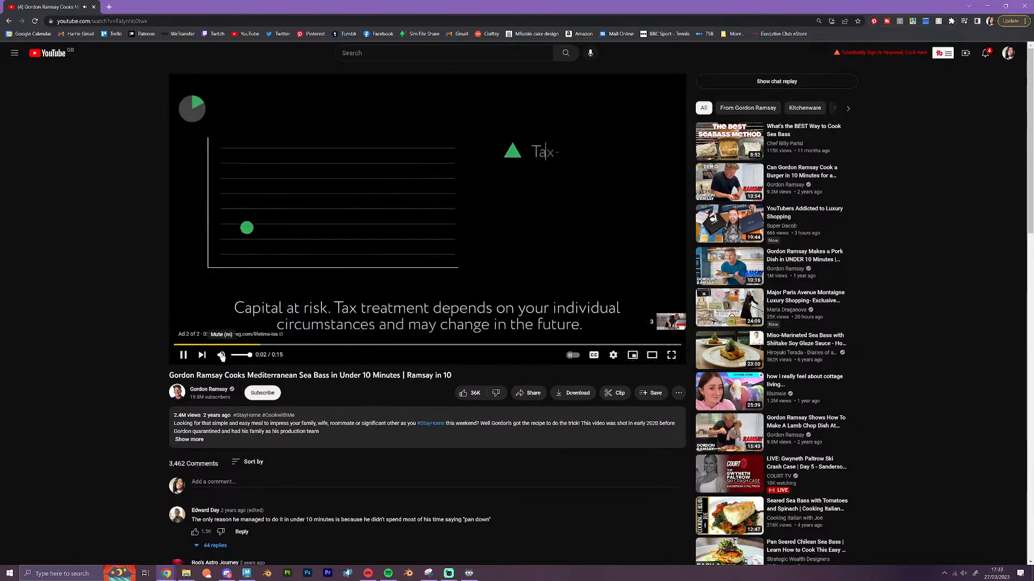
pyautogui.click(667, 322)
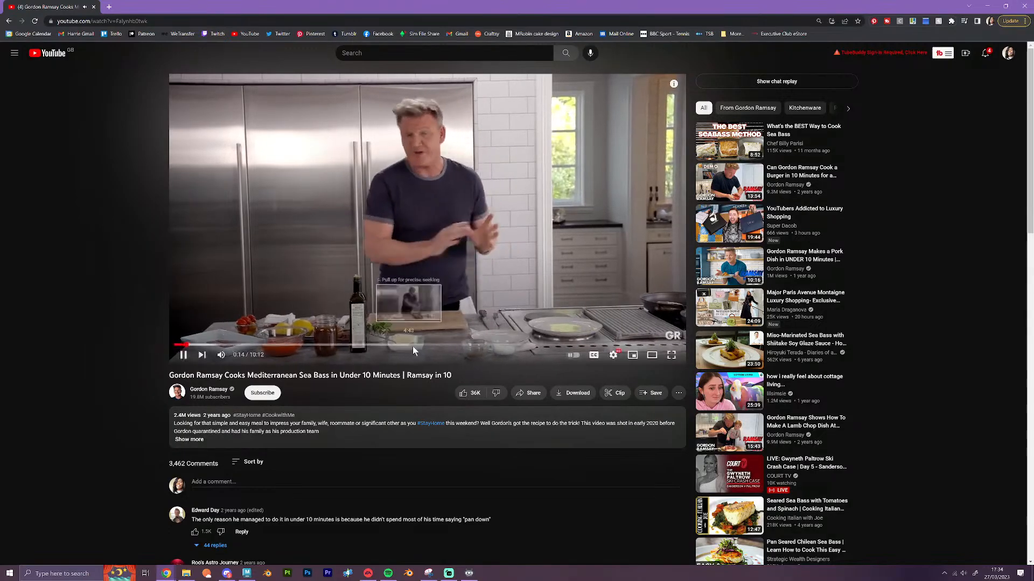
pyautogui.click(625, 346)
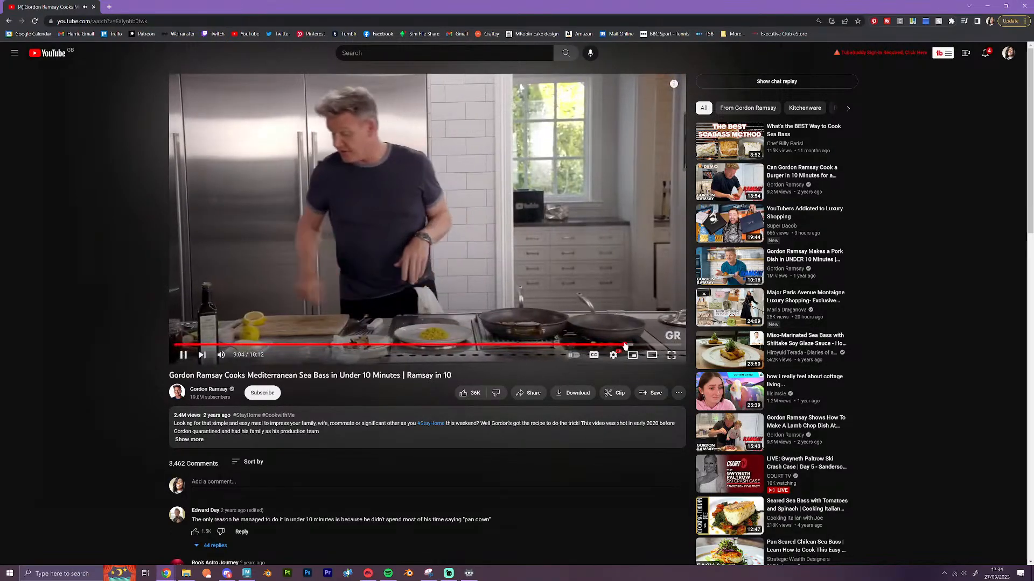
pyautogui.moveTo(627, 346); pyautogui.dragTo(651, 346)
pyautogui.click(569, 307)
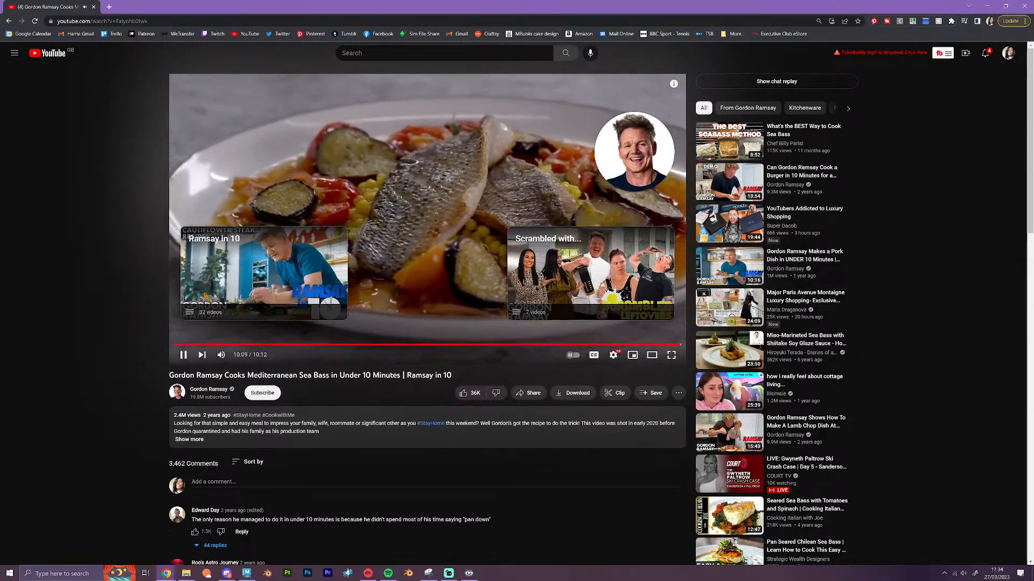
pyautogui.click(183, 354)
pyautogui.click(93, 8)
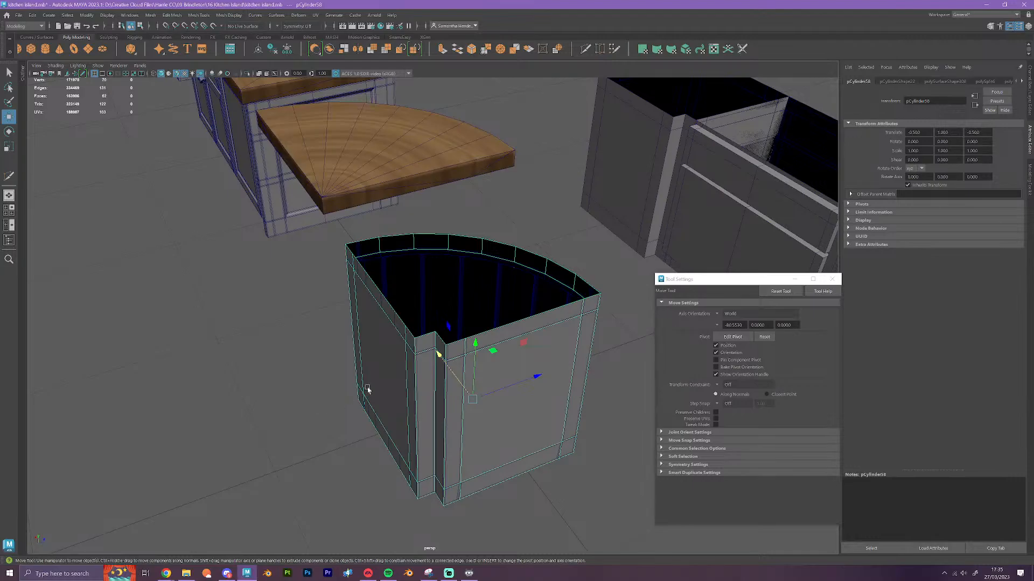
# Delete the plain box-shaped cabinet body standing beside the curved corner body
pyautogui.keyDown('alt'); pyautogui.moveTo(367, 389); pyautogui.dragTo(397, 374); pyautogui.keyUp('alt')
pyautogui.scroll(2, 491, 363)
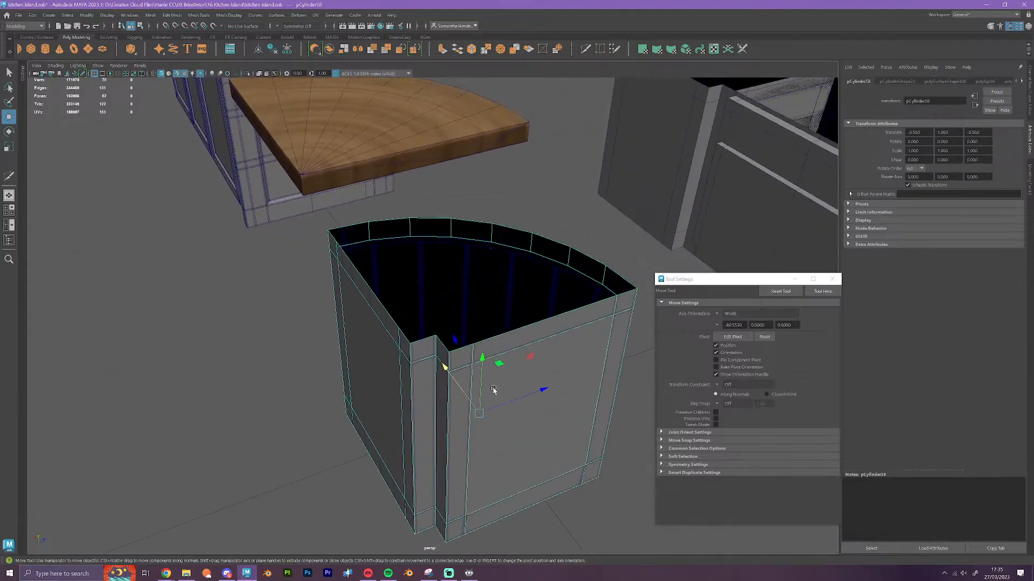
pyautogui.keyDown('alt'); pyautogui.moveTo(493, 389); pyautogui.dragTo(512, 330); pyautogui.keyUp('alt')
pyautogui.moveTo(513, 302); pyautogui.dragTo(553, 287, button='right')
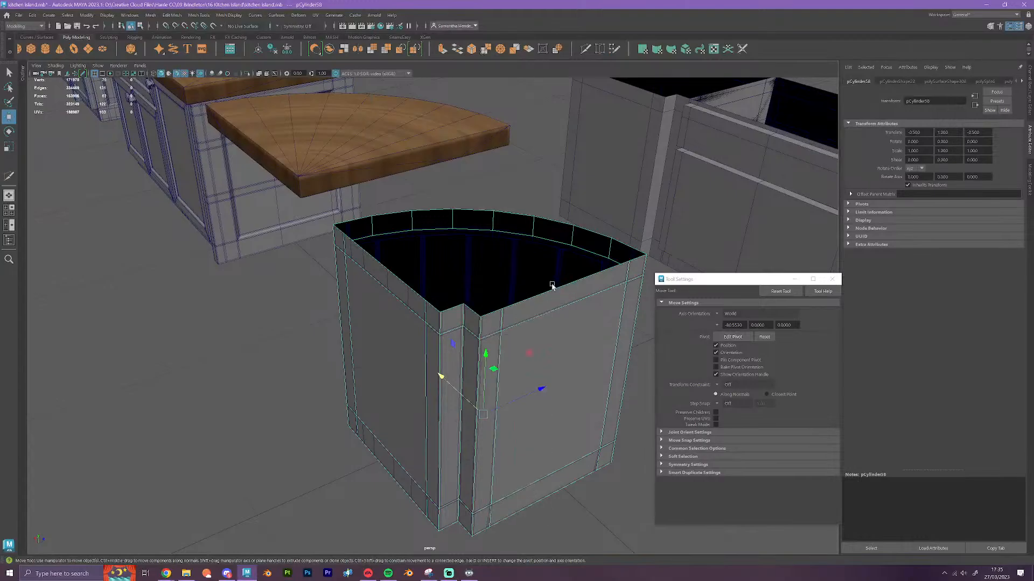
pyautogui.scroll(-3, 538, 285)
pyautogui.keyDown('alt'); pyautogui.moveTo(435, 265); pyautogui.dragTo(499, 254); pyautogui.keyUp('alt')
pyautogui.scroll(-6, 499, 259)
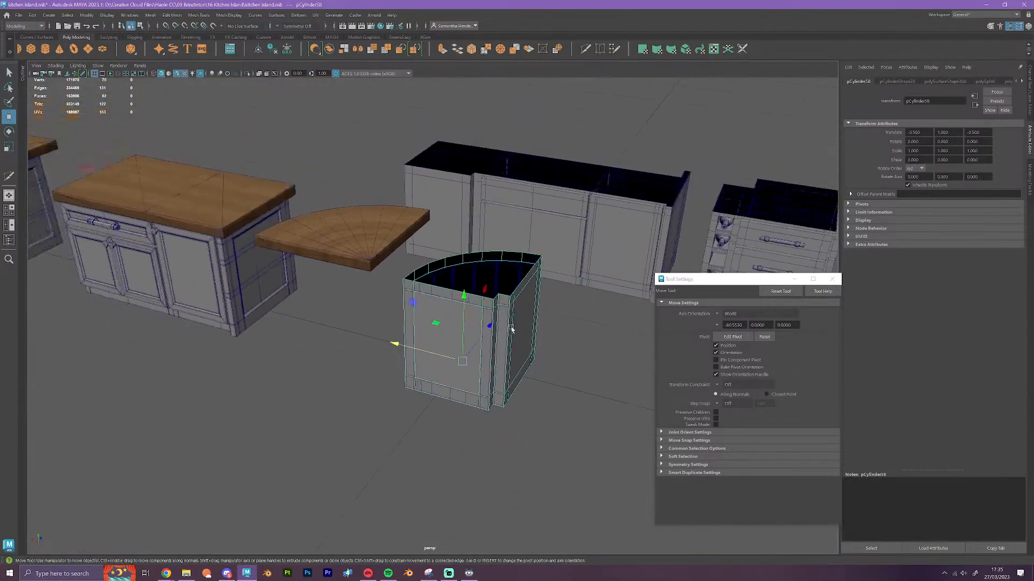
pyautogui.keyDown('alt'); pyautogui.moveTo(525, 434); pyautogui.dragTo(397, 420); pyautogui.keyUp('alt')
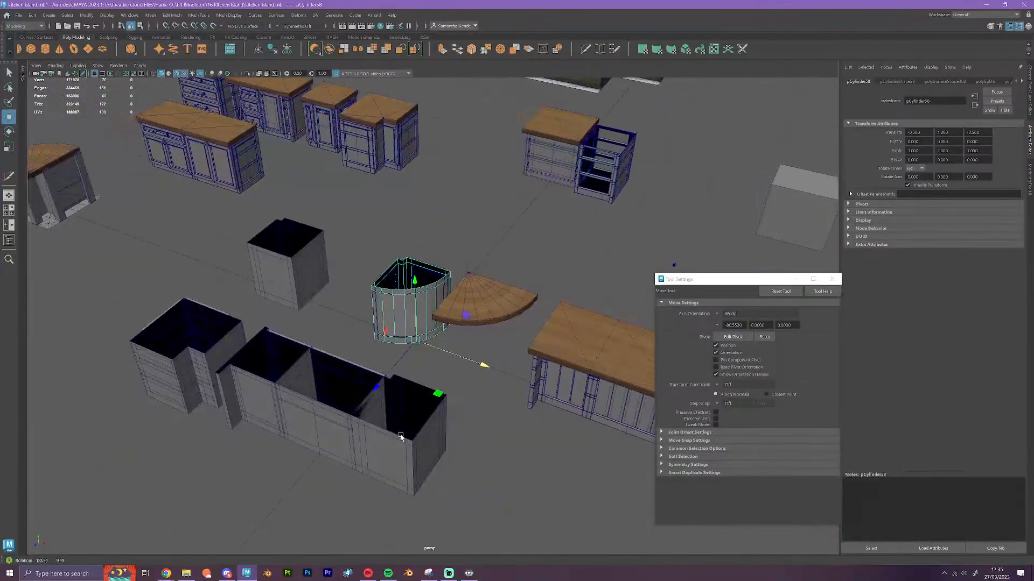
pyautogui.click(287, 263)
pyautogui.press('Delete')
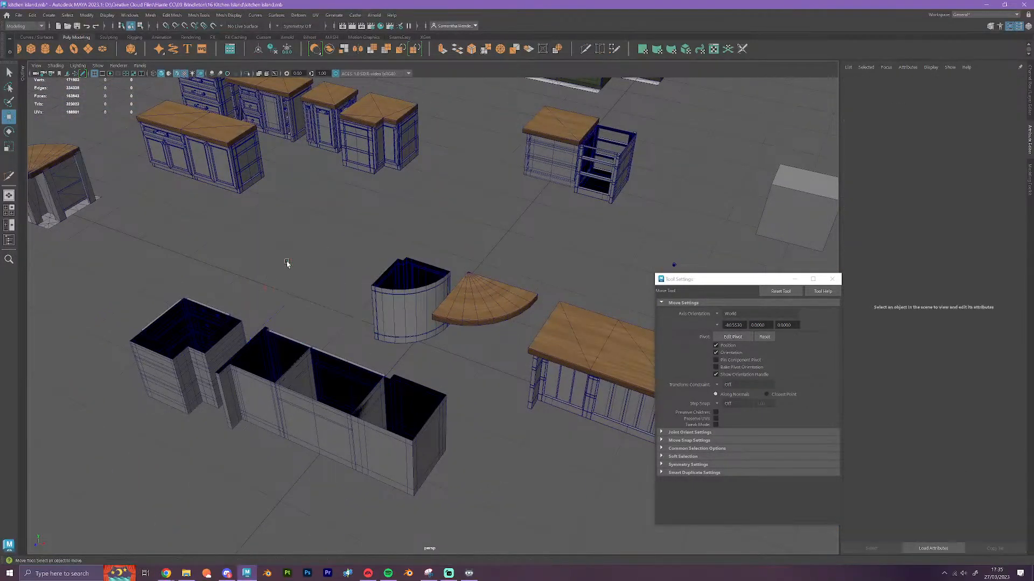
# Move the plain curved corner body along X off the detailed curved cabinet and under the quarter-round worktop
pyautogui.keyDown('alt'); pyautogui.moveTo(287, 263); pyautogui.dragTo(405, 371); pyautogui.keyUp('alt')
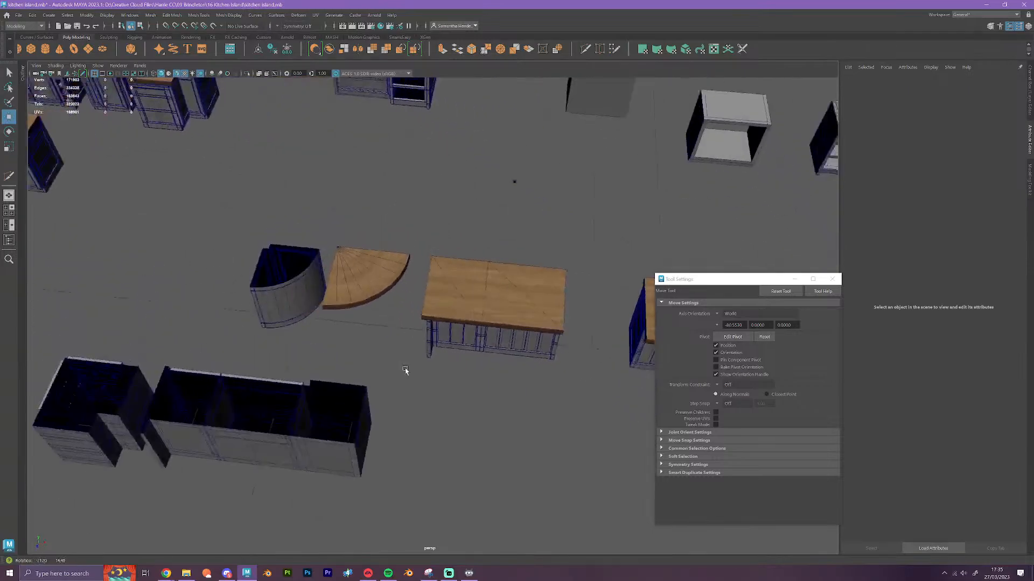
pyautogui.click(281, 259)
pyautogui.keyDown('alt'); pyautogui.moveTo(331, 335); pyautogui.dragTo(406, 340); pyautogui.keyUp('alt')
pyautogui.click(308, 360)
pyautogui.scroll(-3, 406, 363)
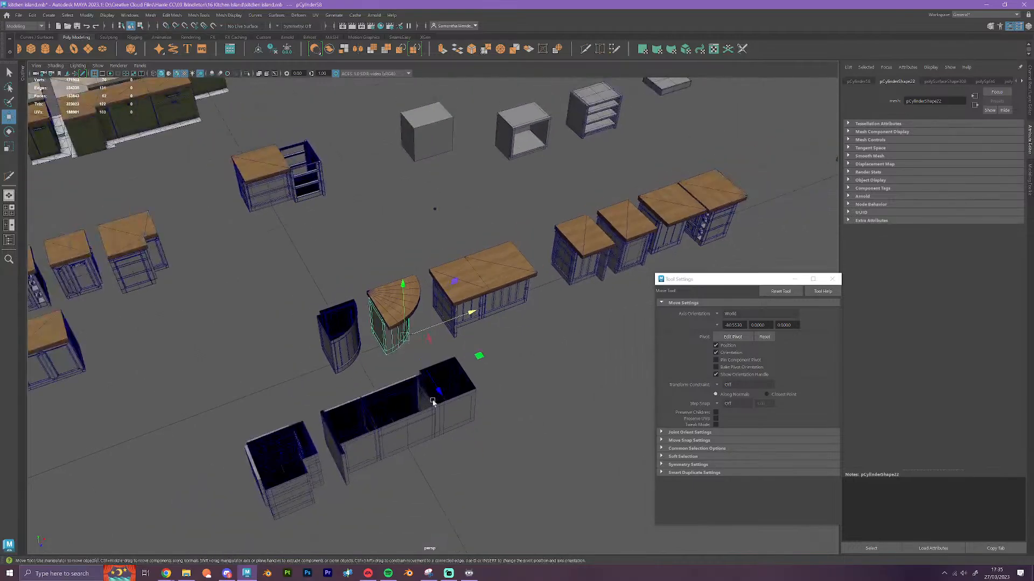
# Line up the notched plain body and the plain curved body past the far end of the long plain cabinet body
pyautogui.keyDown('alt'); pyautogui.moveTo(449, 418); pyautogui.dragTo(436, 418); pyautogui.keyUp('alt')
pyautogui.keyDown('alt'); pyautogui.moveTo(446, 385); pyautogui.dragTo(191, 340, button='middle'); pyautogui.keyUp('alt')
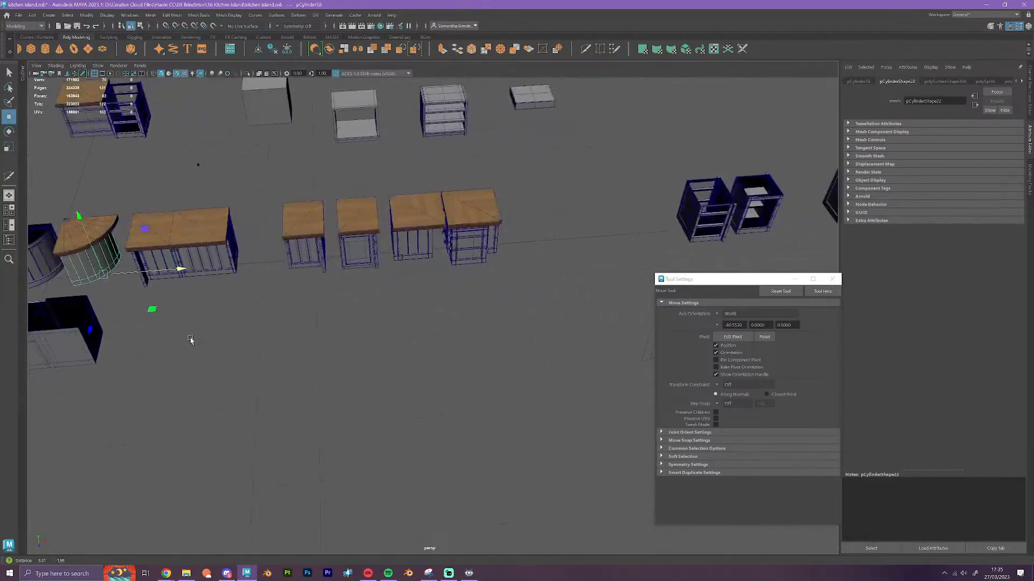
pyautogui.keyDown('alt'); pyautogui.moveTo(204, 366); pyautogui.dragTo(199, 370); pyautogui.keyUp('alt')
pyautogui.keyDown('alt'); pyautogui.moveTo(197, 360); pyautogui.dragTo(519, 323, button='middle'); pyautogui.keyUp('alt')
pyautogui.keyDown('alt'); pyautogui.moveTo(322, 330); pyautogui.dragTo(473, 330, button='middle'); pyautogui.keyUp('alt')
pyautogui.scroll(-3, 473, 330)
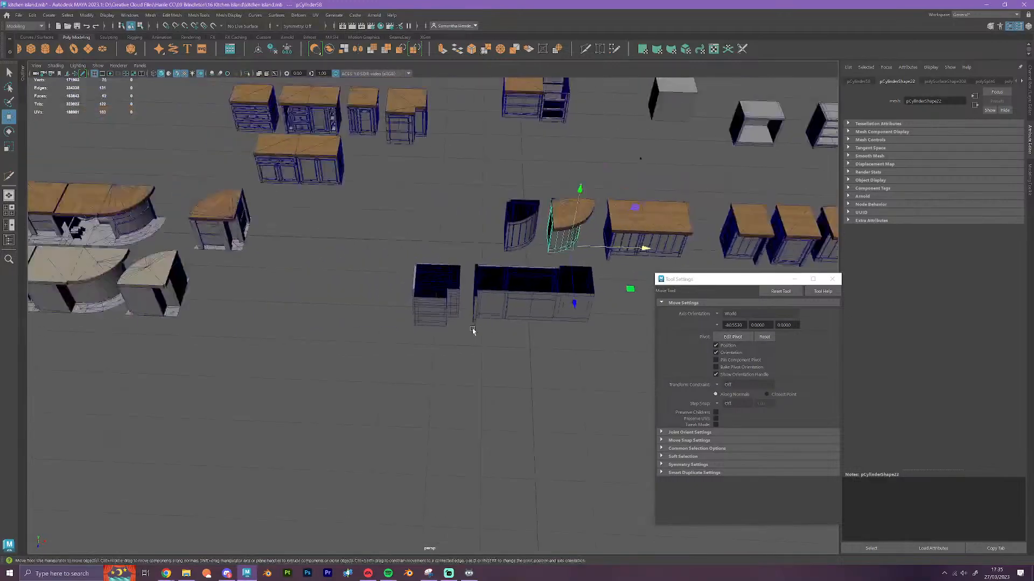
pyautogui.keyDown('alt'); pyautogui.moveTo(488, 331); pyautogui.dragTo(570, 337); pyautogui.keyUp('alt')
pyautogui.keyDown('alt'); pyautogui.moveTo(570, 337); pyautogui.dragTo(360, 365, button='middle'); pyautogui.keyUp('alt')
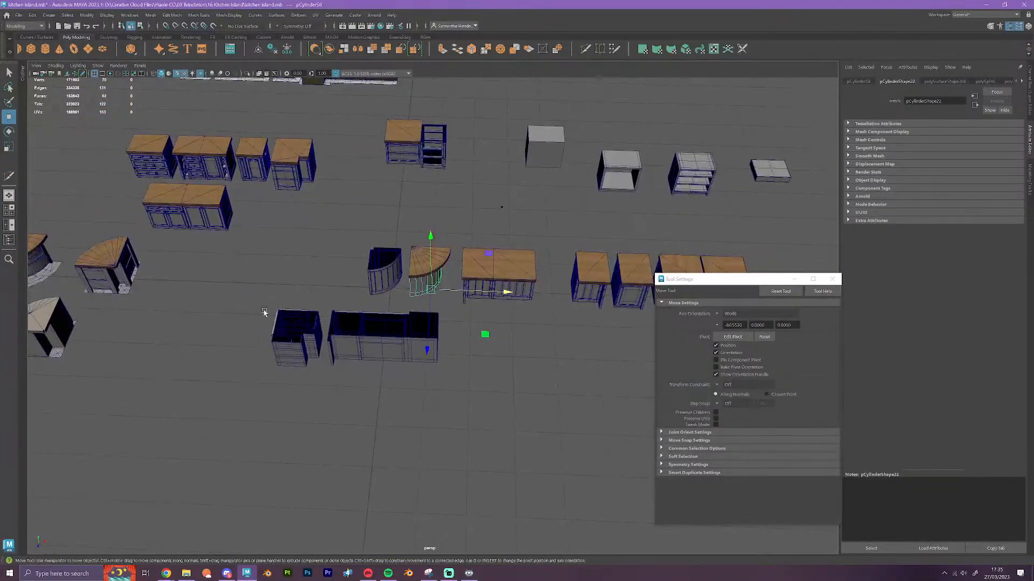
pyautogui.moveTo(319, 381); pyautogui.dragTo(320, 380)
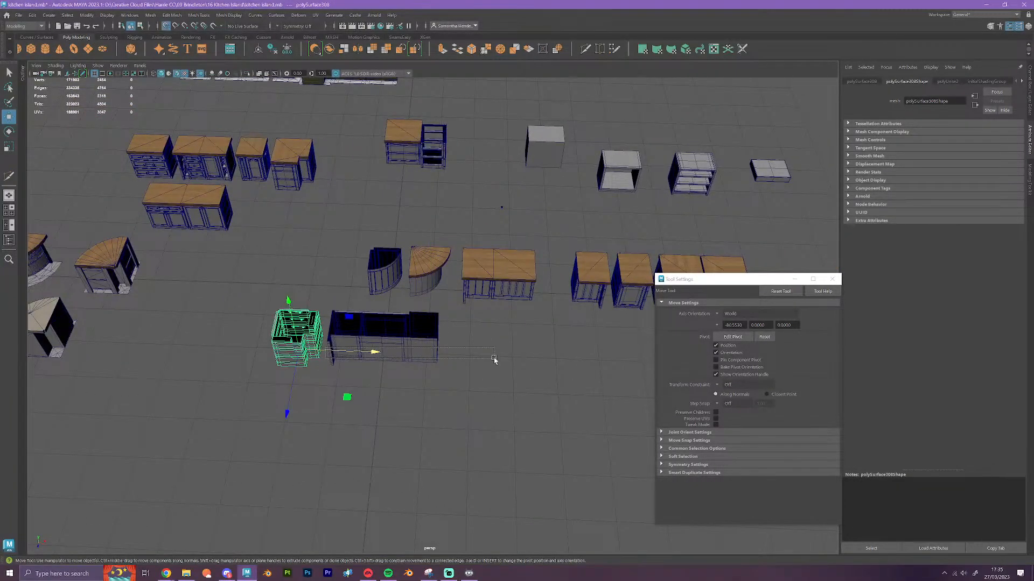
pyautogui.moveTo(494, 359); pyautogui.dragTo(492, 359)
pyautogui.moveTo(316, 368); pyautogui.dragTo(473, 365)
pyautogui.moveTo(357, 239); pyautogui.dragTo(541, 361)
pyautogui.click(441, 289)
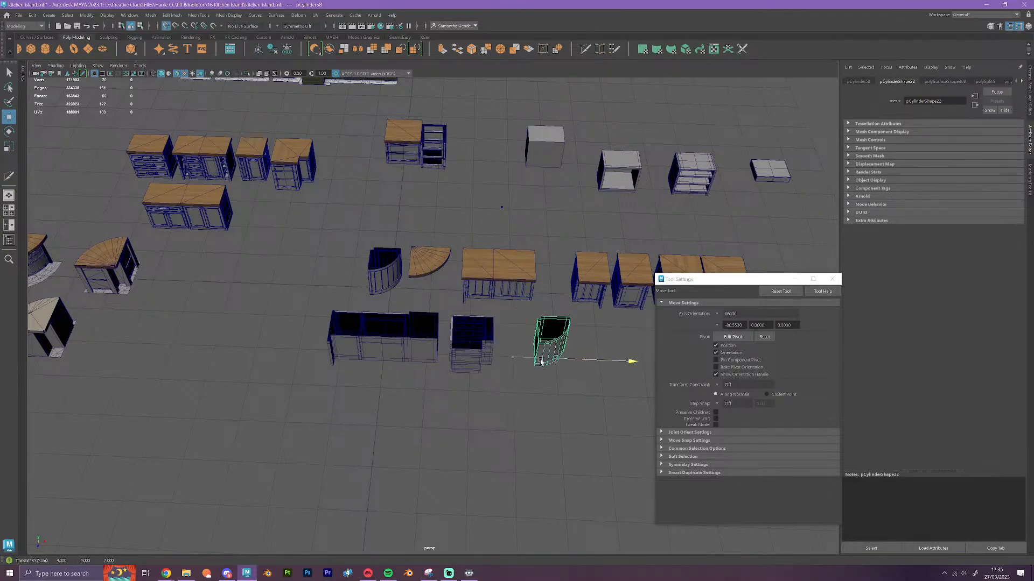
# Move the detailed curved cabinet and its quarter-round worktop to the end of the detailed island cabinet row
pyautogui.click(430, 263)
pyautogui.moveTo(443, 288); pyautogui.dragTo(386, 288)
pyautogui.moveTo(327, 226); pyautogui.dragTo(638, 321)
# Move the open cabinet with books and its worktop along X to the opposite side of the wide double cabinet
pyautogui.scroll(-3, 416, 305)
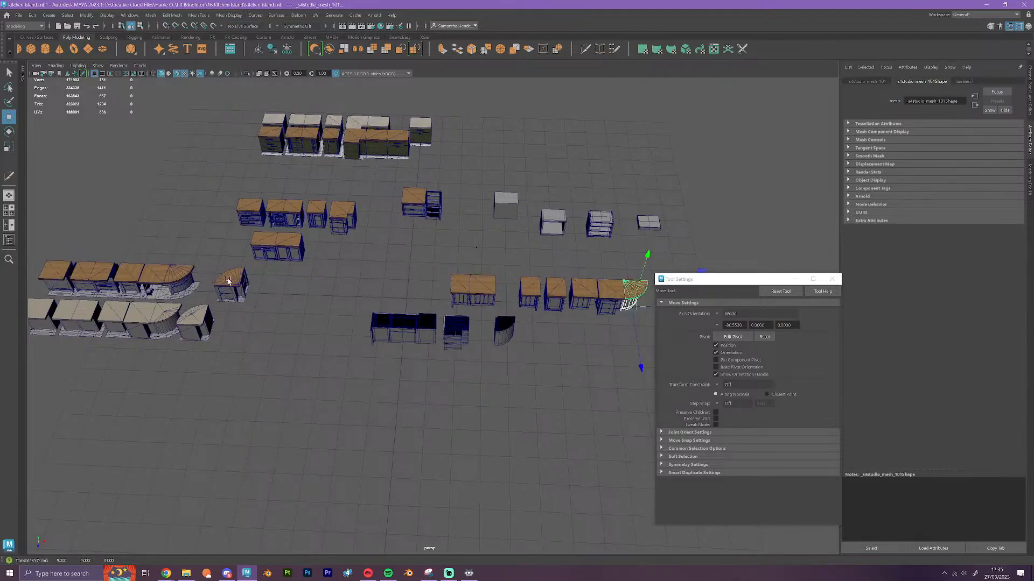
pyautogui.keyDown('alt'); pyautogui.moveTo(470, 326); pyautogui.dragTo(362, 326, button='middle'); pyautogui.keyUp('alt')
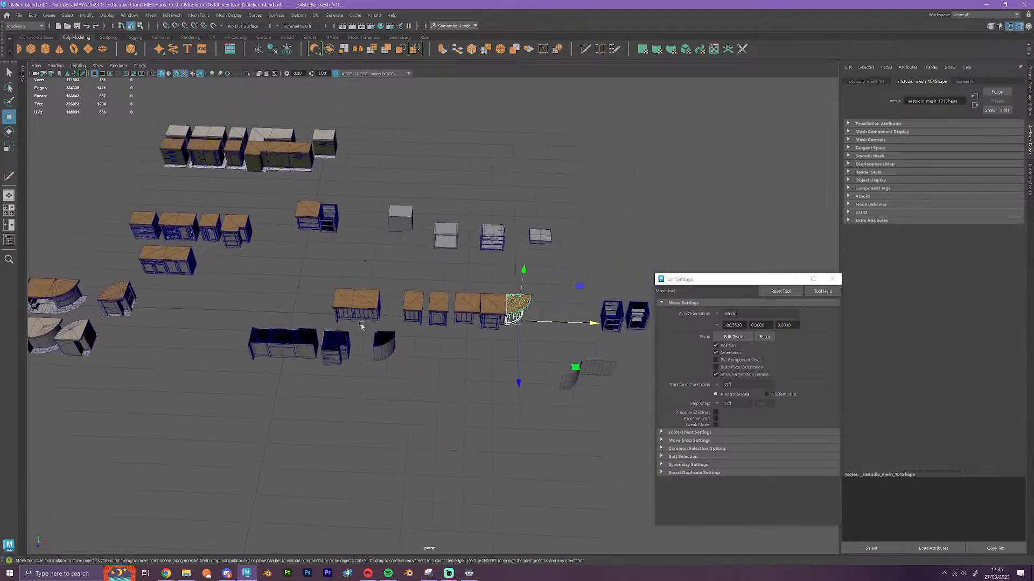
pyautogui.scroll(8, 468, 357)
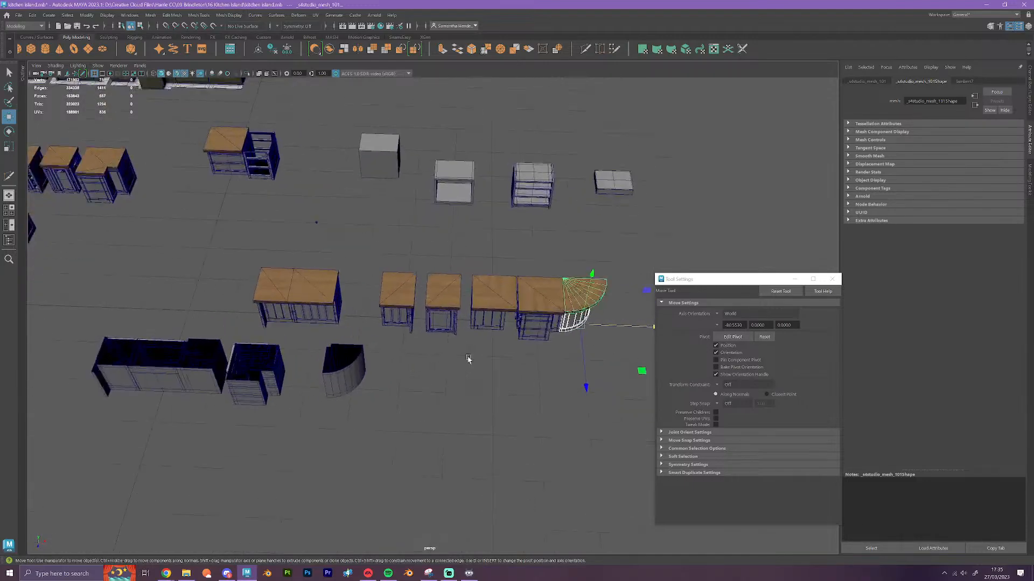
pyautogui.keyDown('alt'); pyautogui.moveTo(487, 367); pyautogui.dragTo(398, 348, button='middle'); pyautogui.keyUp('alt')
pyautogui.scroll(3, 411, 365)
pyautogui.scroll(-5, 399, 362)
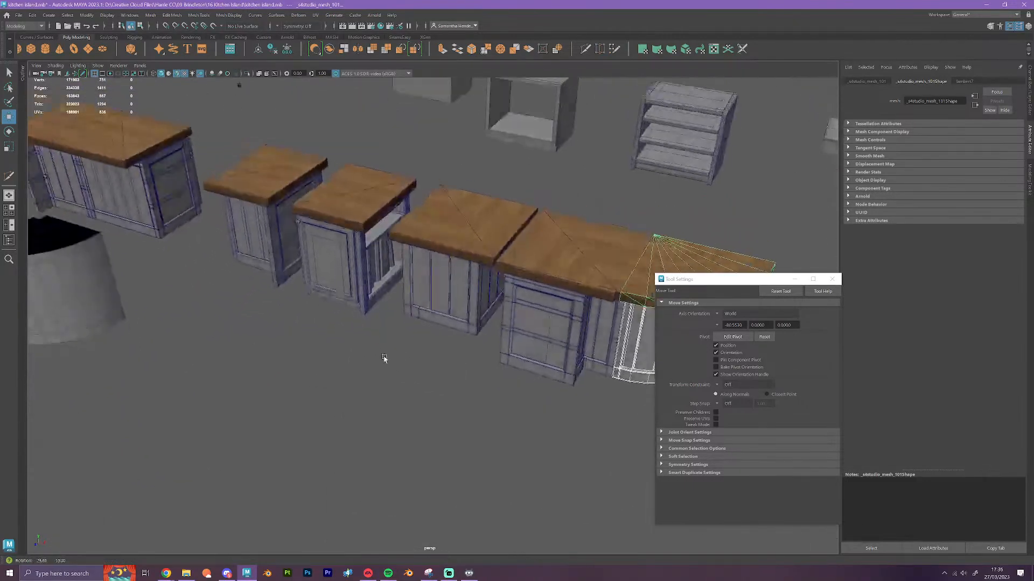
pyautogui.scroll(4, 402, 360)
pyautogui.moveTo(342, 202); pyautogui.dragTo(342, 203)
pyautogui.scroll(-5, 377, 302)
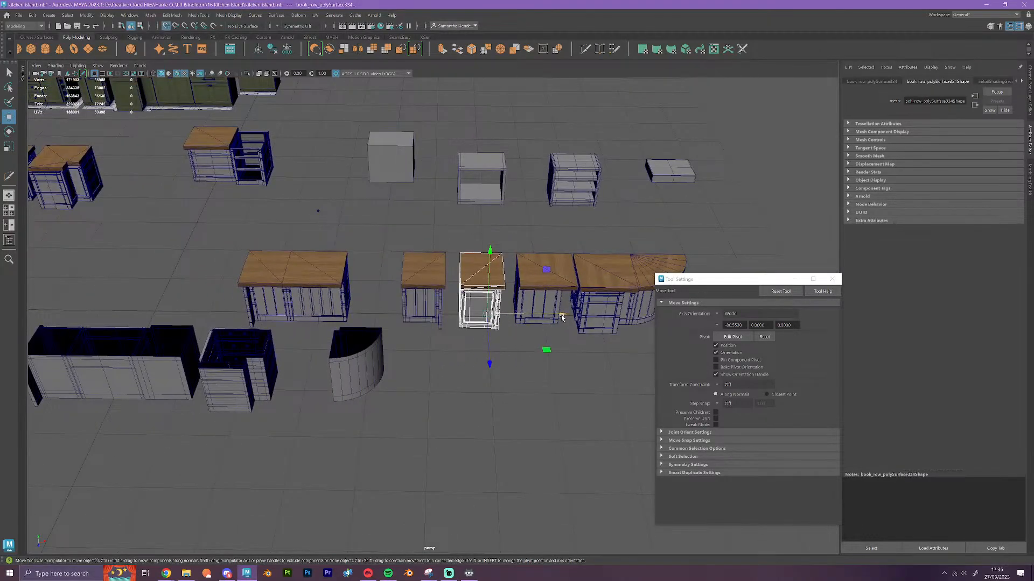
pyautogui.moveTo(561, 316); pyautogui.dragTo(174, 332)
# Inspect the relocated book cabinet, the plain bodies and the rest of the island cabinet row from several angles
pyautogui.keyDown('alt'); pyautogui.moveTo(392, 423); pyautogui.dragTo(322, 411); pyautogui.keyUp('alt')
pyautogui.keyDown('alt'); pyautogui.moveTo(306, 344); pyautogui.dragTo(438, 393, button='middle'); pyautogui.keyUp('alt')
pyautogui.scroll(1, 435, 393)
pyautogui.scroll(2, 435, 394)
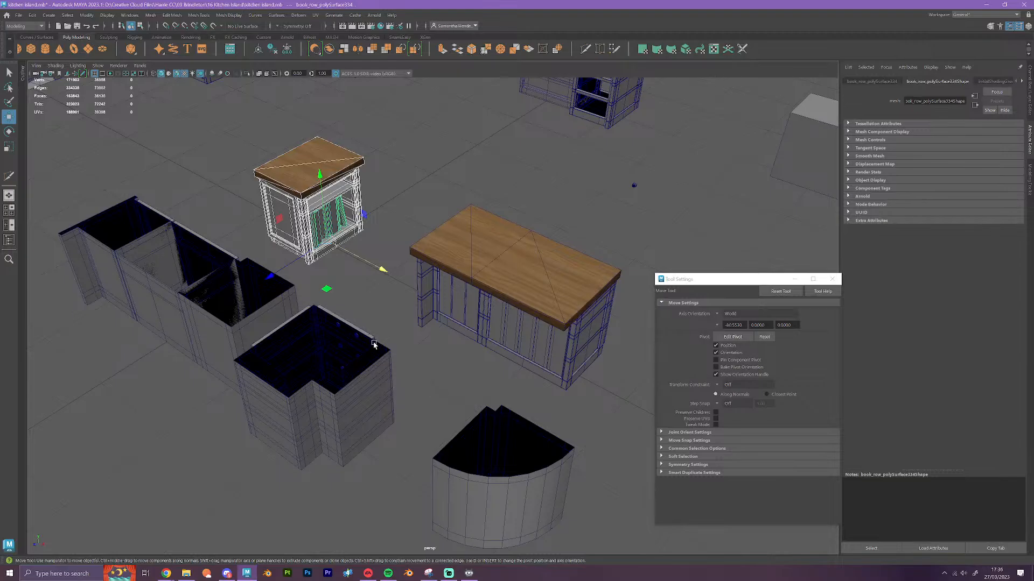
pyautogui.scroll(3, 448, 308)
pyautogui.keyDown('alt'); pyautogui.moveTo(523, 347); pyautogui.dragTo(578, 355); pyautogui.keyUp('alt')
pyautogui.scroll(-5, 578, 355)
pyautogui.keyDown('alt'); pyautogui.moveTo(559, 328); pyautogui.dragTo(346, 336, button='middle'); pyautogui.keyUp('alt')
pyautogui.keyDown('alt'); pyautogui.moveTo(529, 395); pyautogui.dragTo(500, 394); pyautogui.keyUp('alt')
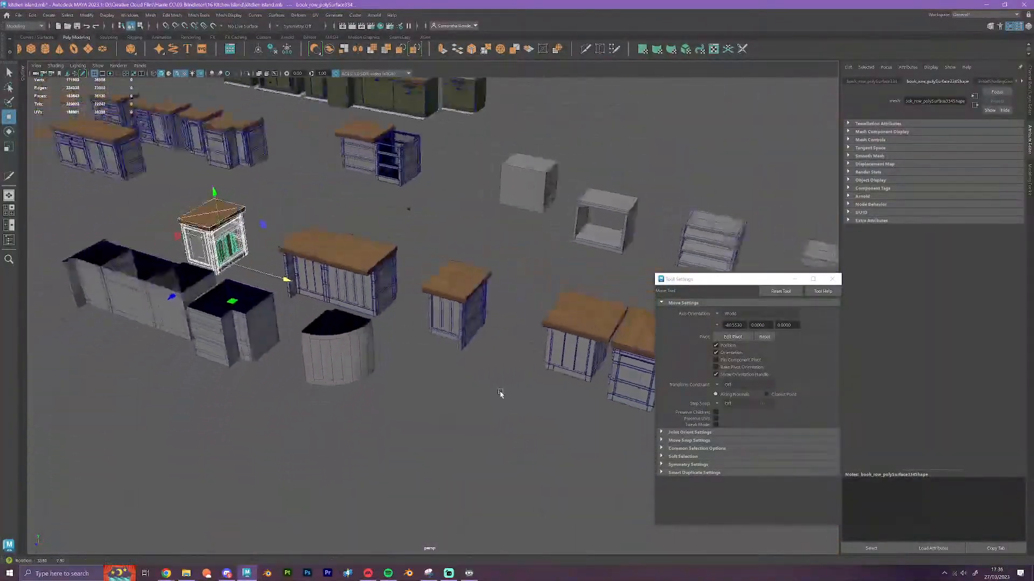
# Move the round knob left at the book cabinet's old position along X with grid snapping to the relocated cabinet
pyautogui.scroll(6, 489, 370)
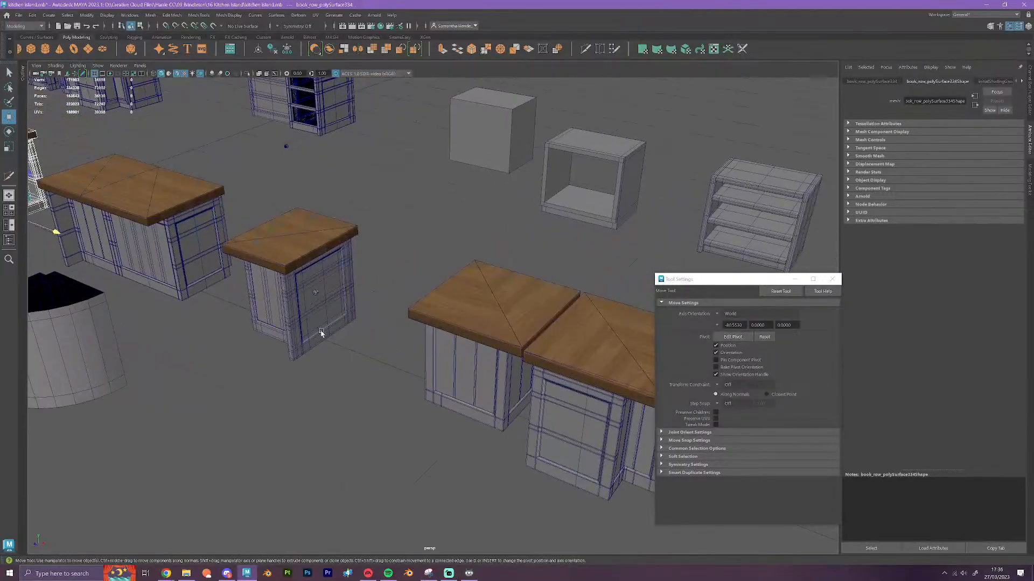
pyautogui.keyDown('alt'); pyautogui.moveTo(321, 332); pyautogui.dragTo(541, 356); pyautogui.keyUp('alt')
pyautogui.click(529, 342)
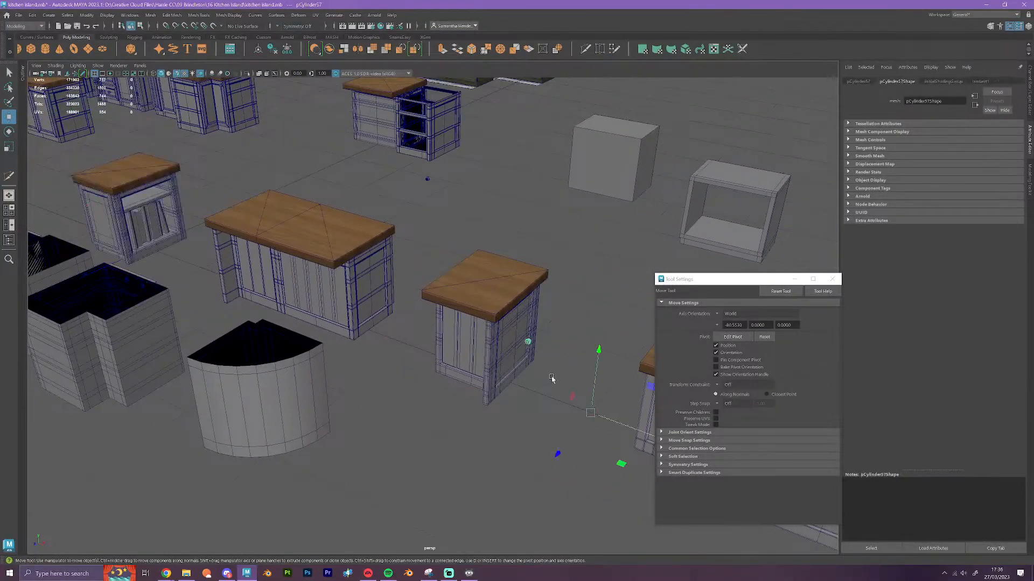
pyautogui.press('x')
pyautogui.moveTo(609, 420); pyautogui.dragTo(142, 246)
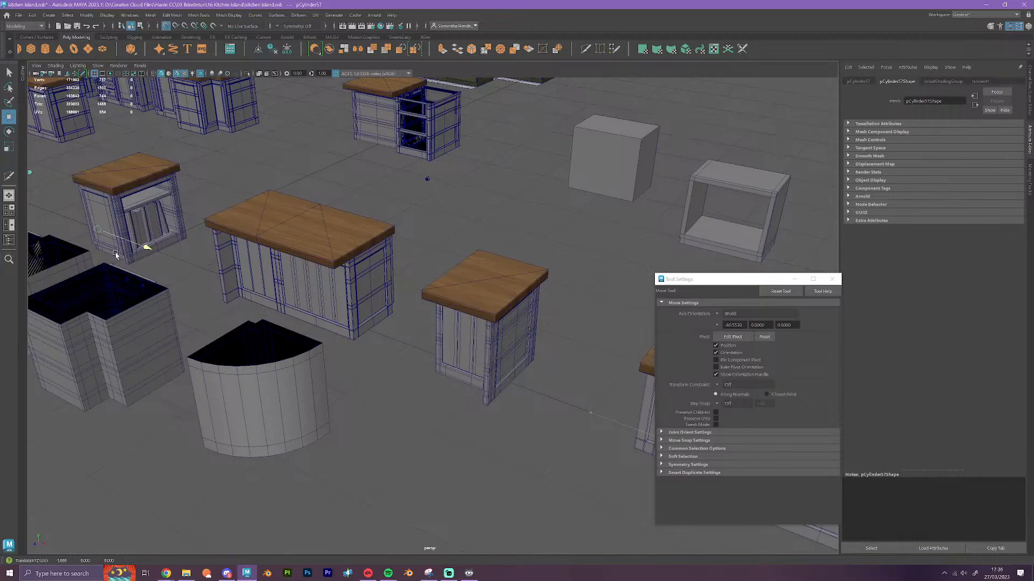
pyautogui.click(350, 405)
pyautogui.keyDown('alt'); pyautogui.moveTo(241, 367); pyautogui.dragTo(554, 425); pyautogui.keyUp('alt')
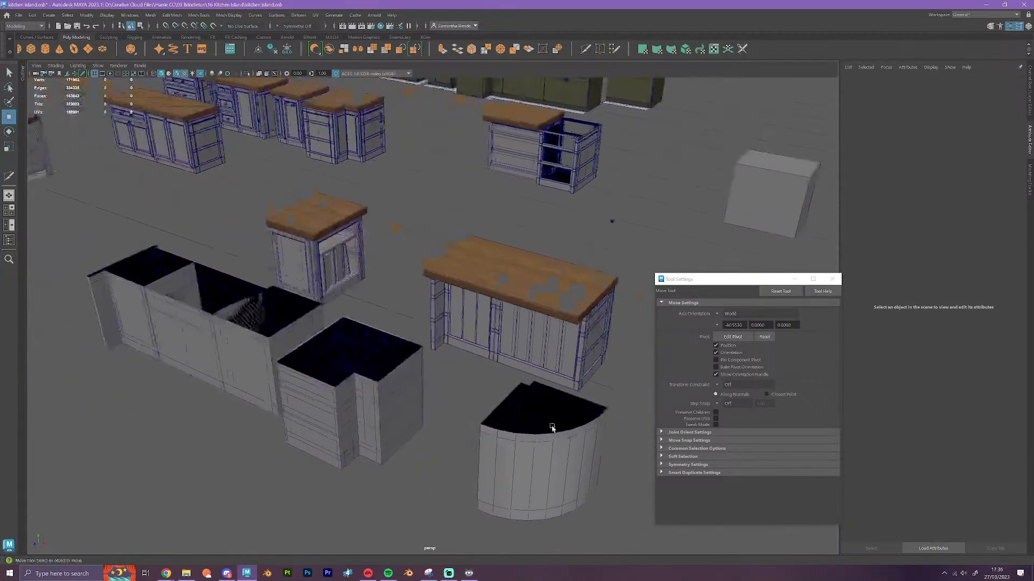
pyautogui.scroll(3, 474, 361)
pyautogui.keyDown('alt'); pyautogui.moveTo(474, 360); pyautogui.dragTo(526, 429); pyautogui.keyUp('alt')
pyautogui.scroll(2, 443, 389)
pyautogui.scroll(4, 442, 388)
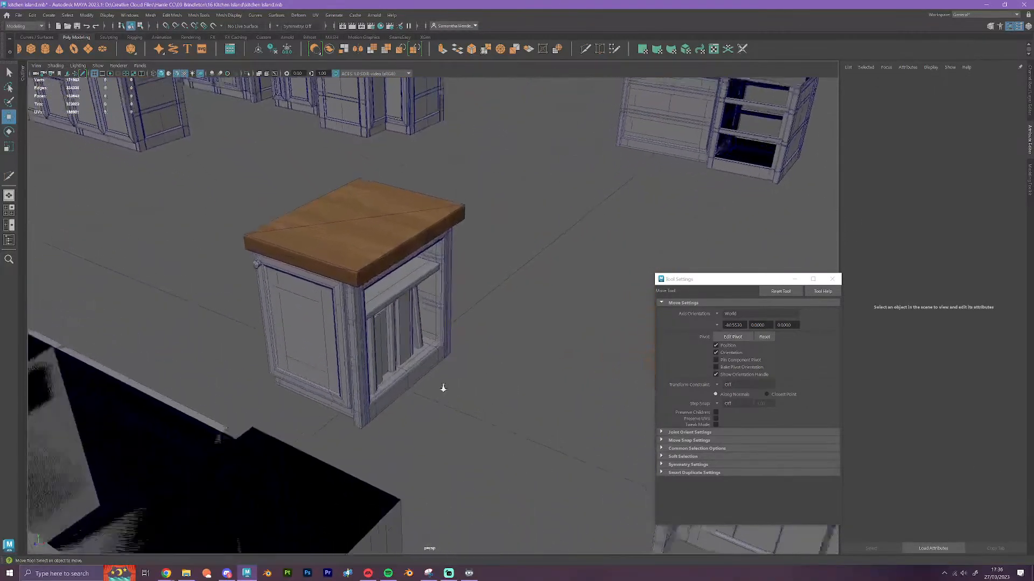
# Examine the relocated book cabinet, its knobs and its spacing to the neighbouring double cabinet from several angles
pyautogui.scroll(-4, 441, 388)
pyautogui.keyDown('alt'); pyautogui.moveTo(381, 416); pyautogui.dragTo(246, 356); pyautogui.keyUp('alt')
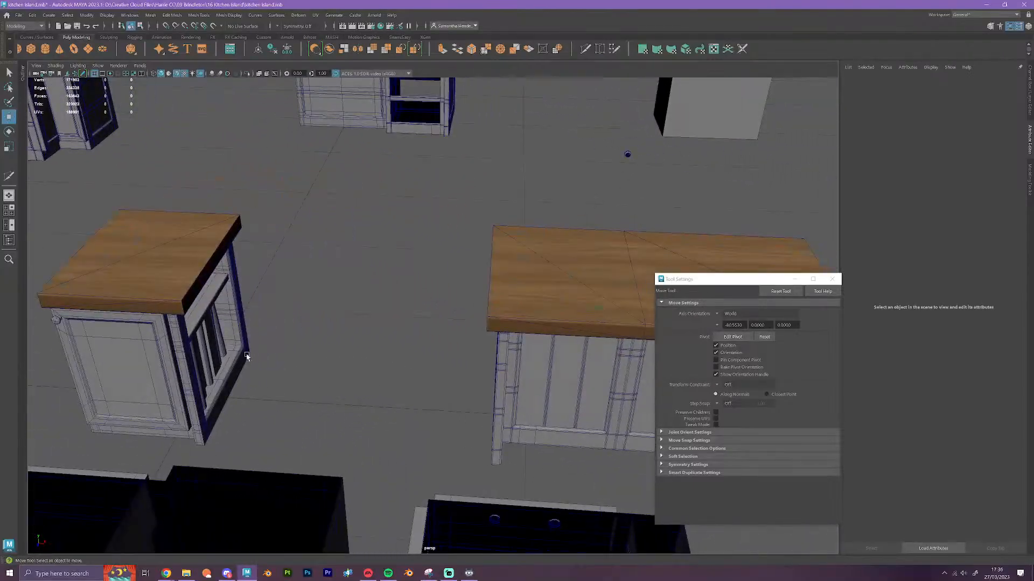
pyautogui.keyDown('alt'); pyautogui.moveTo(246, 356); pyautogui.dragTo(602, 371, button='middle'); pyautogui.keyUp('alt')
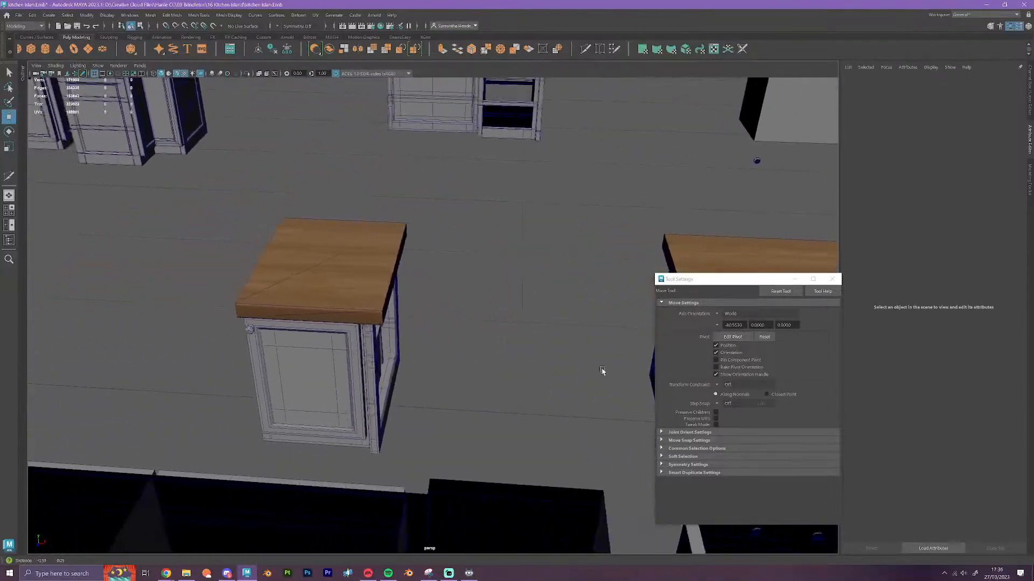
pyautogui.keyDown('alt'); pyautogui.moveTo(414, 381); pyautogui.dragTo(515, 394, button='middle'); pyautogui.keyUp('alt')
pyautogui.keyDown('alt'); pyautogui.moveTo(515, 396); pyautogui.dragTo(609, 221); pyautogui.keyUp('alt')
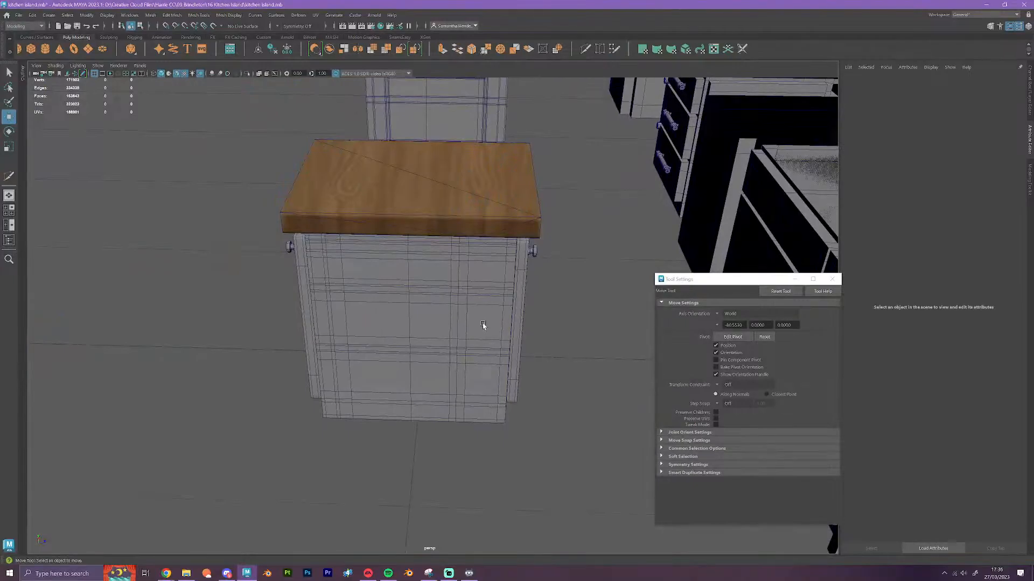
pyautogui.keyDown('alt'); pyautogui.moveTo(470, 323); pyautogui.dragTo(370, 380); pyautogui.keyUp('alt')
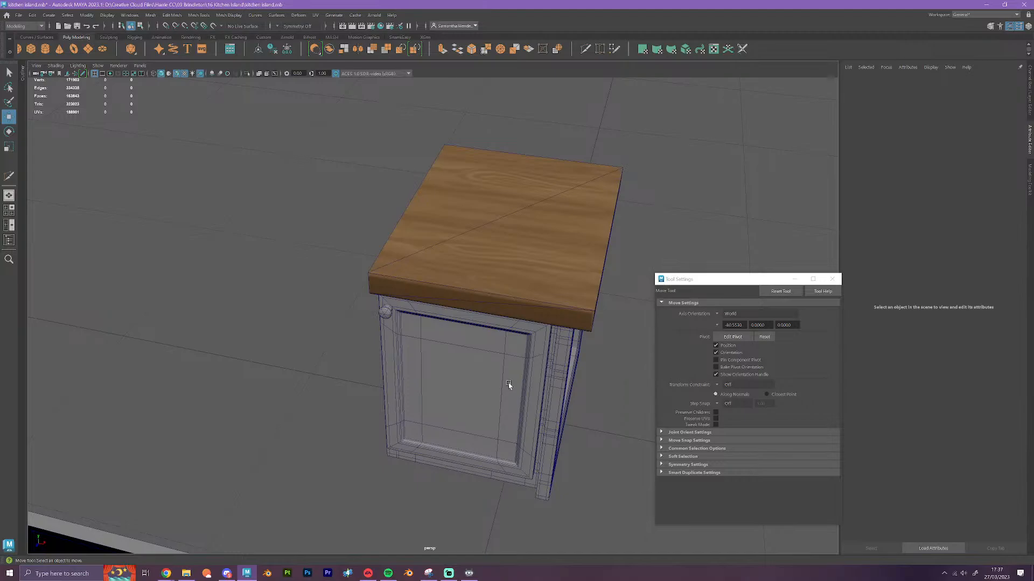
pyautogui.keyDown('alt'); pyautogui.moveTo(509, 383); pyautogui.dragTo(321, 336); pyautogui.keyUp('alt')
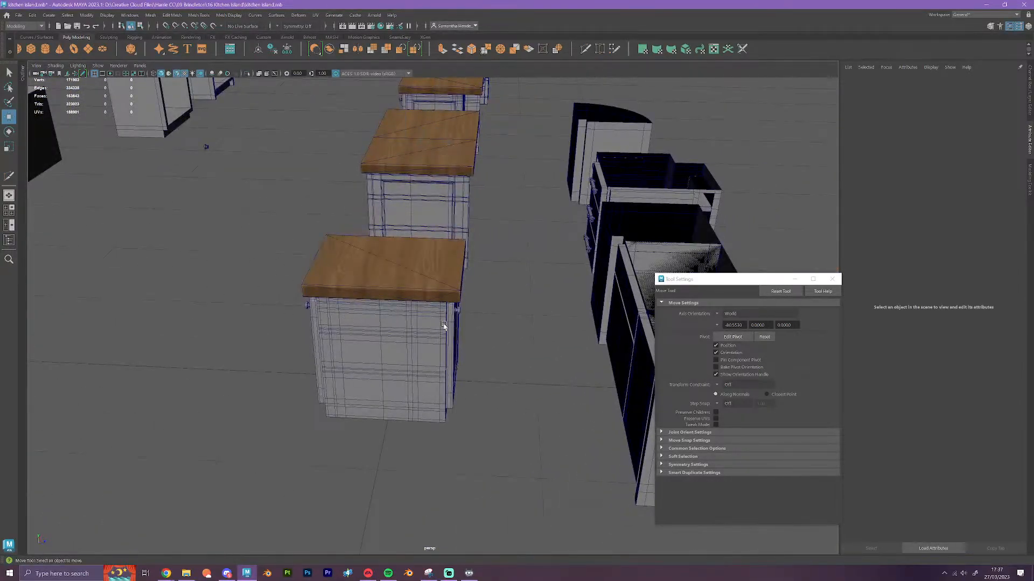
pyautogui.keyDown('alt'); pyautogui.moveTo(415, 338); pyautogui.dragTo(401, 368); pyautogui.keyUp('alt')
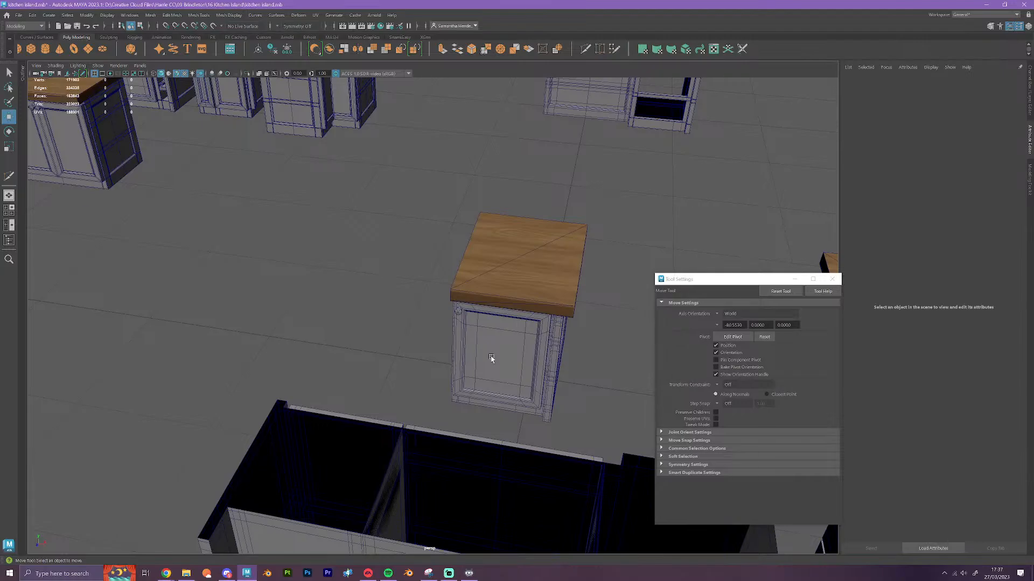
pyautogui.scroll(-6, 488, 355)
pyautogui.keyDown('alt'); pyautogui.moveTo(488, 351); pyautogui.dragTo(492, 372); pyautogui.keyUp('alt')
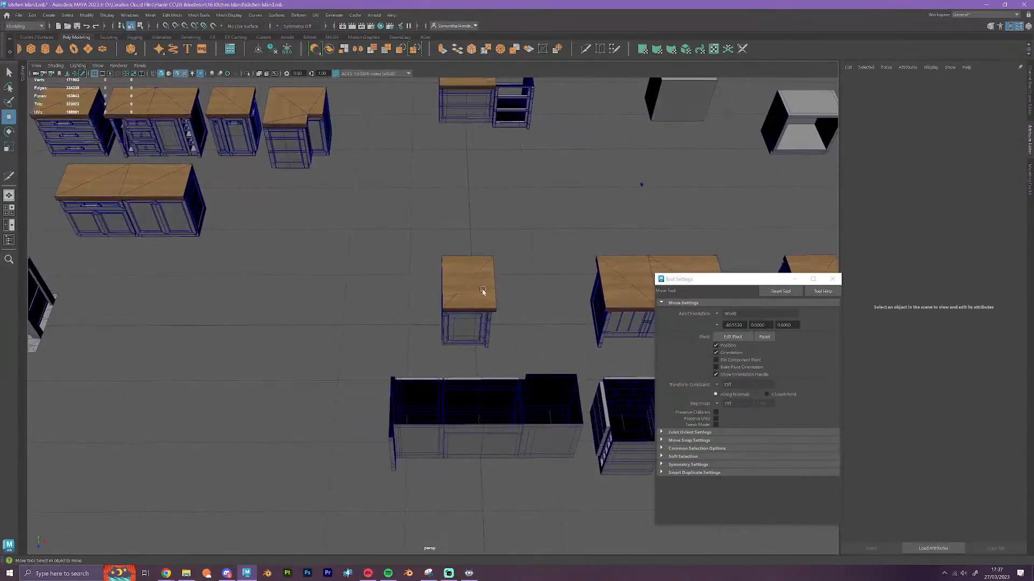
pyautogui.keyDown('alt'); pyautogui.moveTo(501, 305); pyautogui.dragTo(366, 320, button='middle'); pyautogui.keyUp('alt')
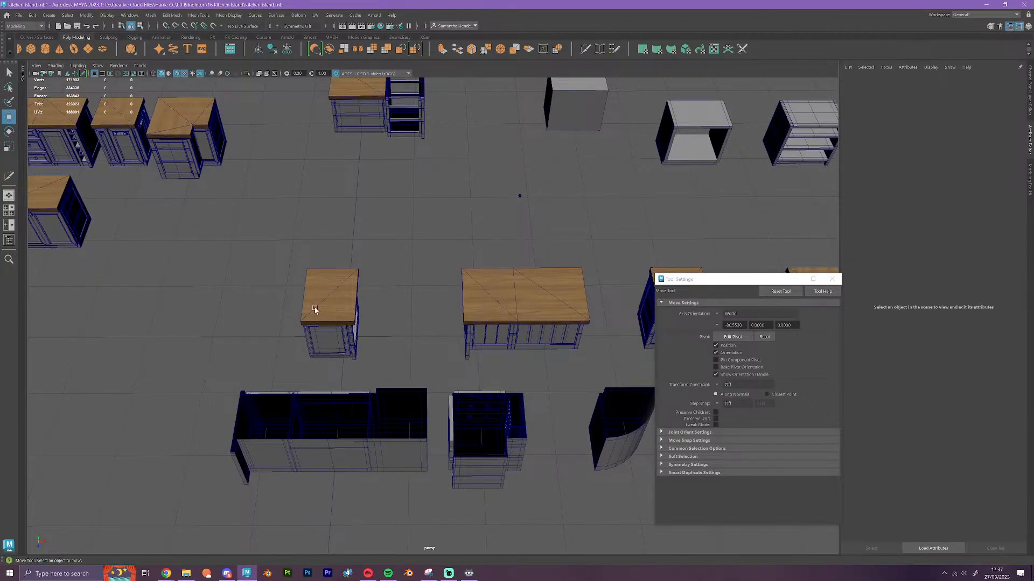
pyautogui.scroll(4, 405, 359)
pyautogui.keyDown('alt'); pyautogui.moveTo(450, 340); pyautogui.dragTo(359, 333, button='middle'); pyautogui.keyUp('alt')
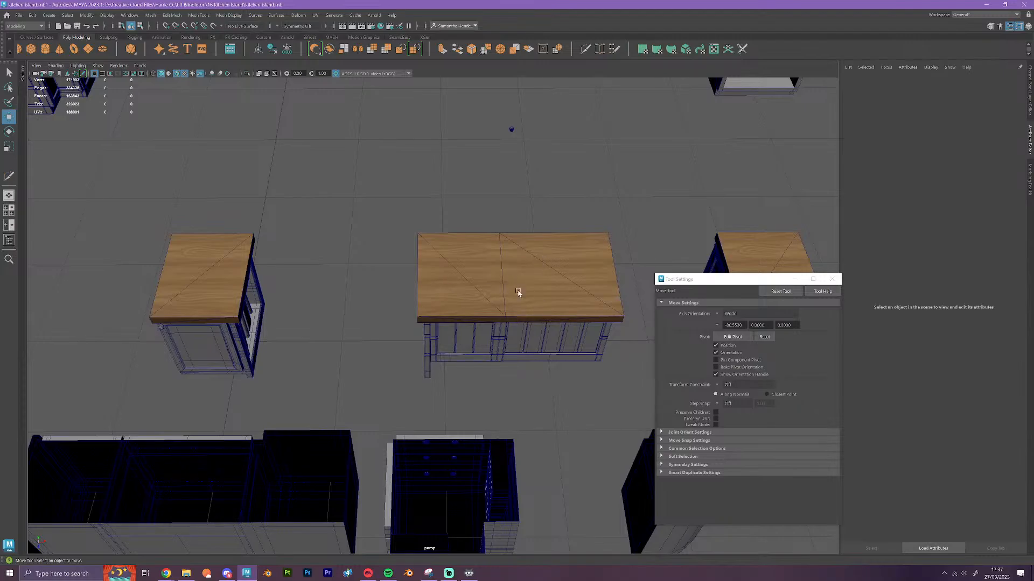
pyautogui.keyDown('alt'); pyautogui.moveTo(624, 315); pyautogui.dragTo(576, 320, button='middle'); pyautogui.keyUp('alt')
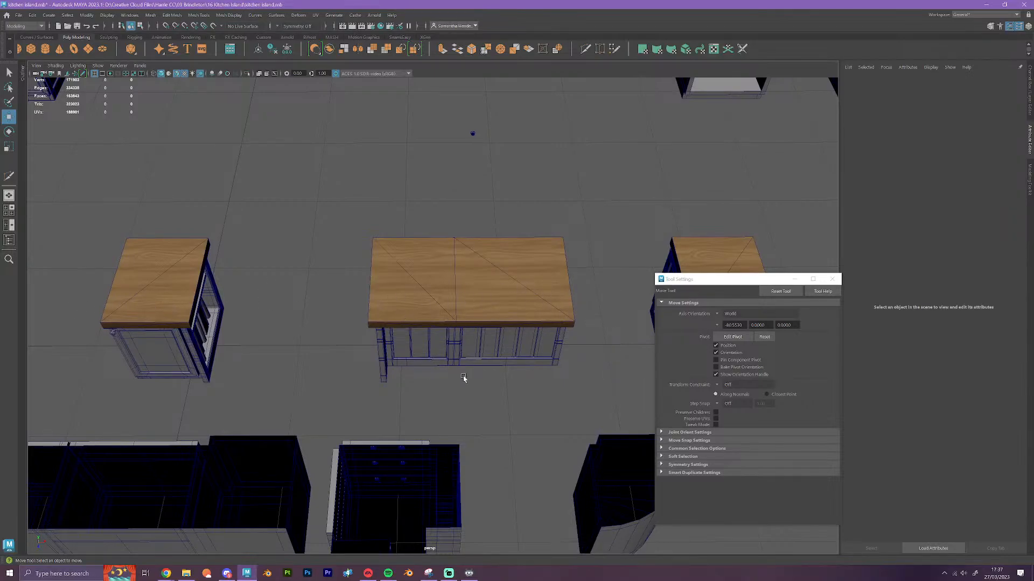
pyautogui.keyDown('alt'); pyautogui.moveTo(357, 391); pyautogui.dragTo(482, 380); pyautogui.keyUp('alt')
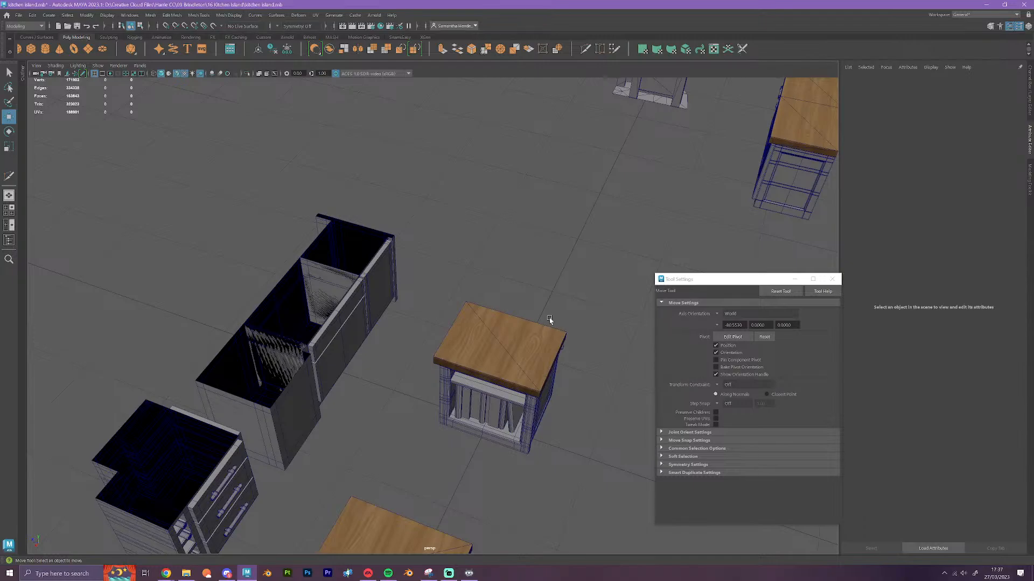
# Move the wooden worktop off the book cabinet along X onto the empty floor beside it
pyautogui.scroll(5, 494, 393)
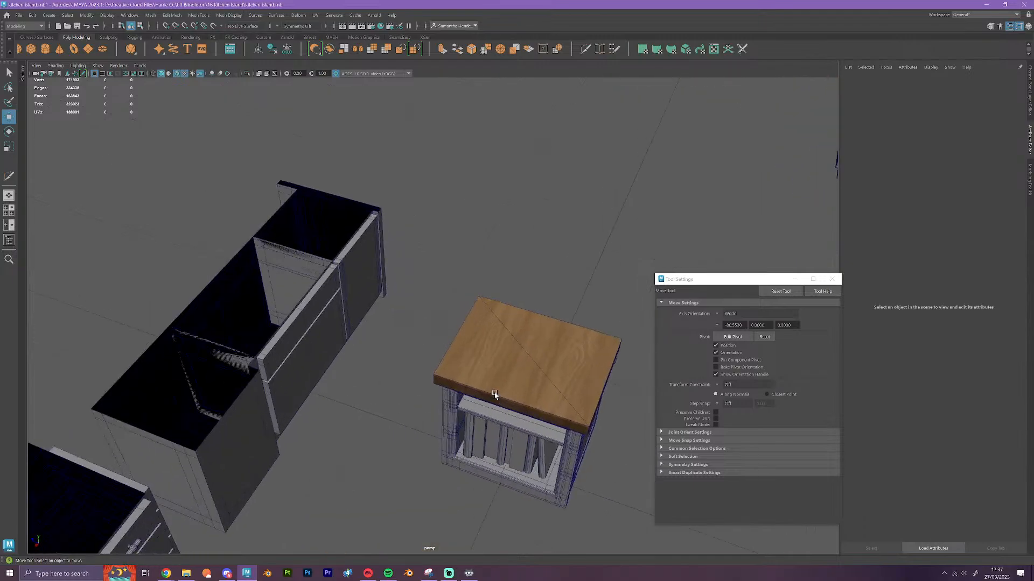
pyautogui.keyDown('alt'); pyautogui.moveTo(470, 419); pyautogui.dragTo(466, 413); pyautogui.keyUp('alt')
pyautogui.keyDown('alt'); pyautogui.moveTo(467, 413); pyautogui.dragTo(382, 305, button='middle'); pyautogui.keyUp('alt')
pyautogui.click(440, 286)
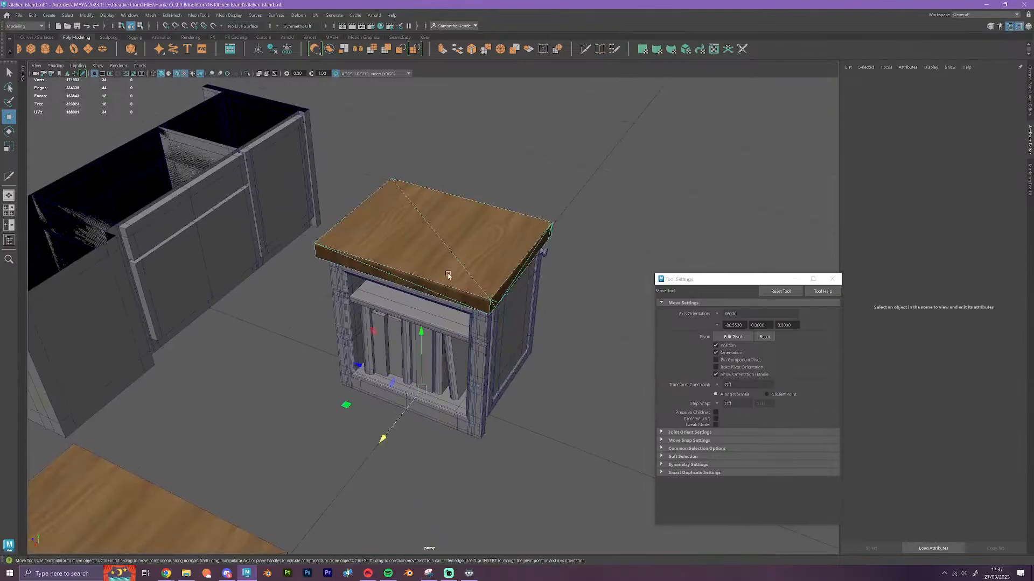
pyautogui.scroll(-3, 431, 393)
pyautogui.moveTo(407, 397); pyautogui.dragTo(554, 452)
pyautogui.click(560, 429)
# Move the row of books out of the open cabinet to the empty floor away from the plain bodies
pyautogui.click(451, 359)
pyautogui.scroll(-6, 452, 366)
pyautogui.scroll(-3, 452, 368)
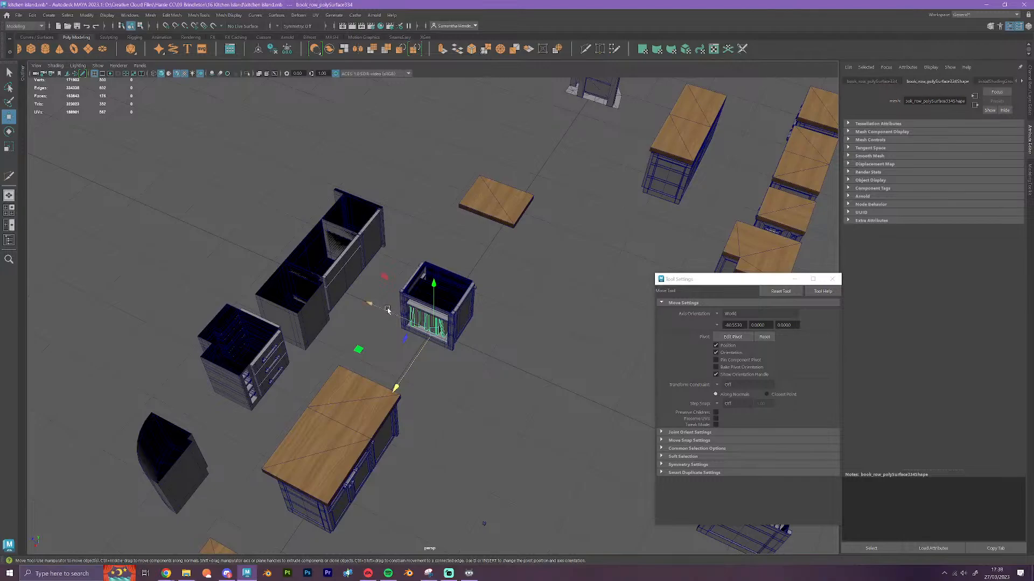
pyautogui.moveTo(387, 322); pyautogui.dragTo(650, 438)
# Turn off the smooth mesh preview for all parts of the open shelf cabinet and clear the selection
pyautogui.scroll(4, 595, 444)
pyautogui.scroll(6, 593, 443)
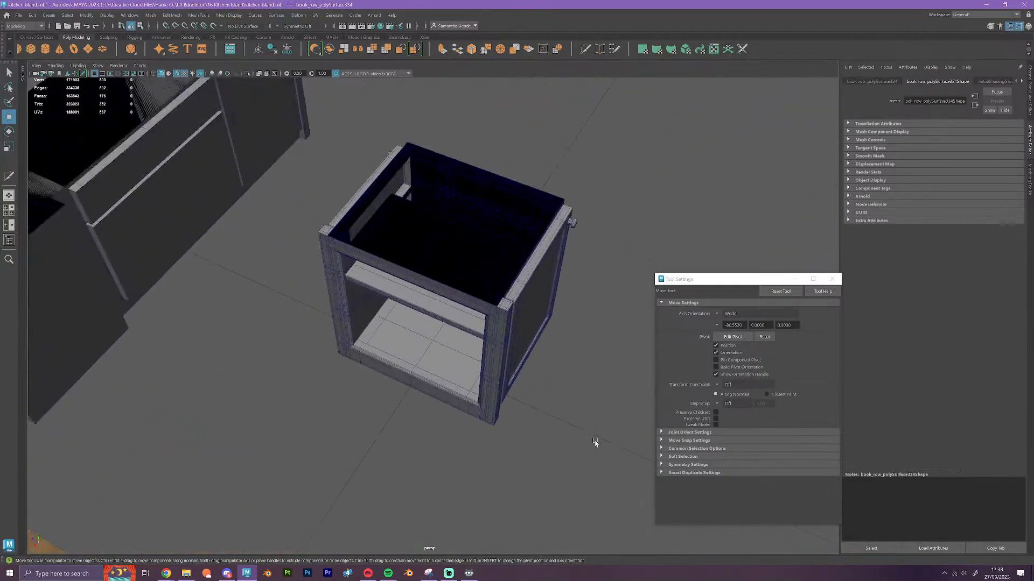
pyautogui.keyDown('alt'); pyautogui.moveTo(529, 462); pyautogui.dragTo(459, 245); pyautogui.keyUp('alt')
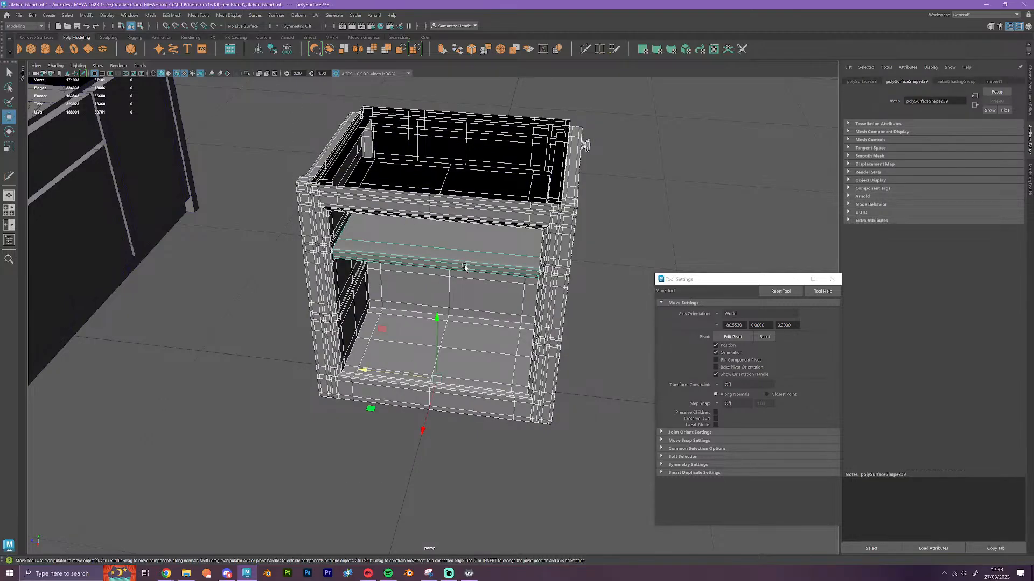
pyautogui.press('1')
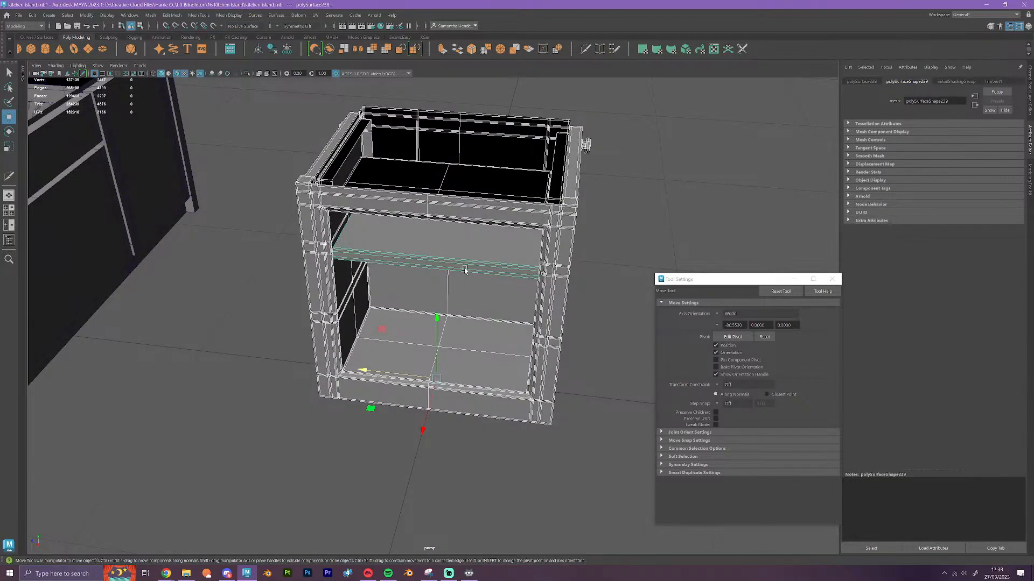
pyautogui.click(511, 460)
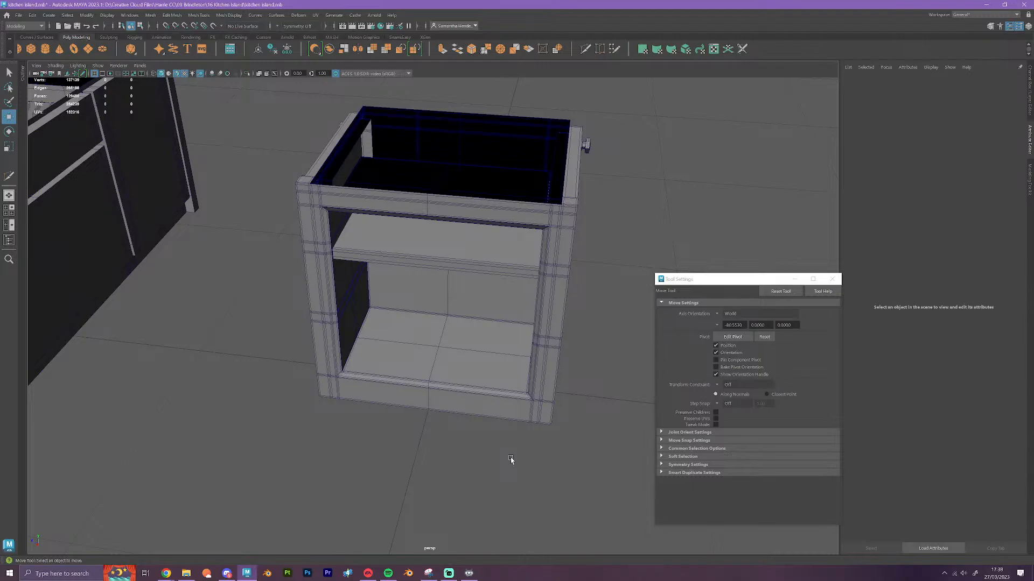
# Move the row of books back into the open compartment below the cabinet's shelf and check its fit
pyautogui.scroll(-7, 533, 501)
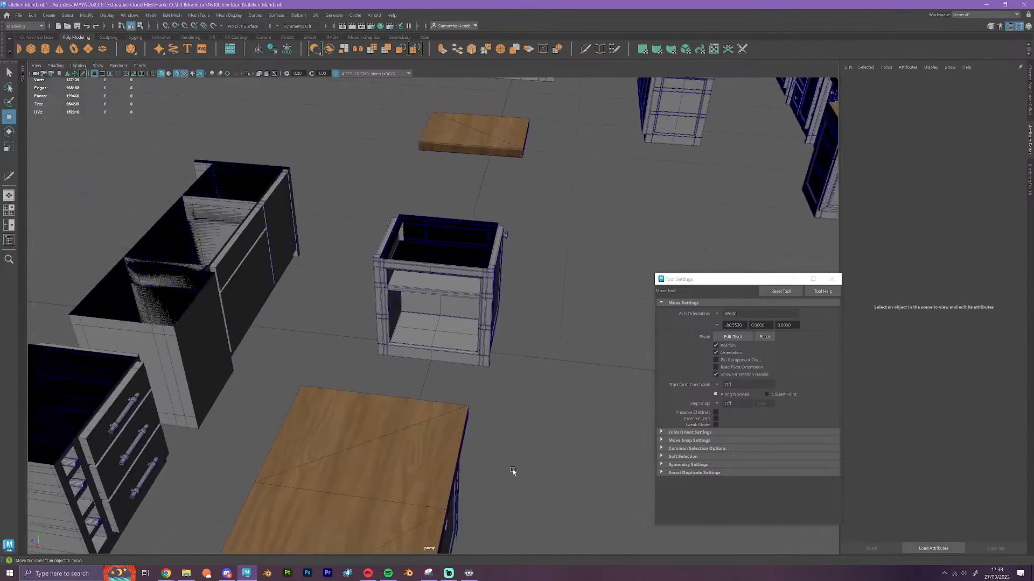
pyautogui.keyDown('alt'); pyautogui.moveTo(512, 473); pyautogui.dragTo(463, 431); pyautogui.keyUp('alt')
pyautogui.keyDown('alt'); pyautogui.moveTo(469, 397); pyautogui.dragTo(290, 394, button='middle'); pyautogui.keyUp('alt')
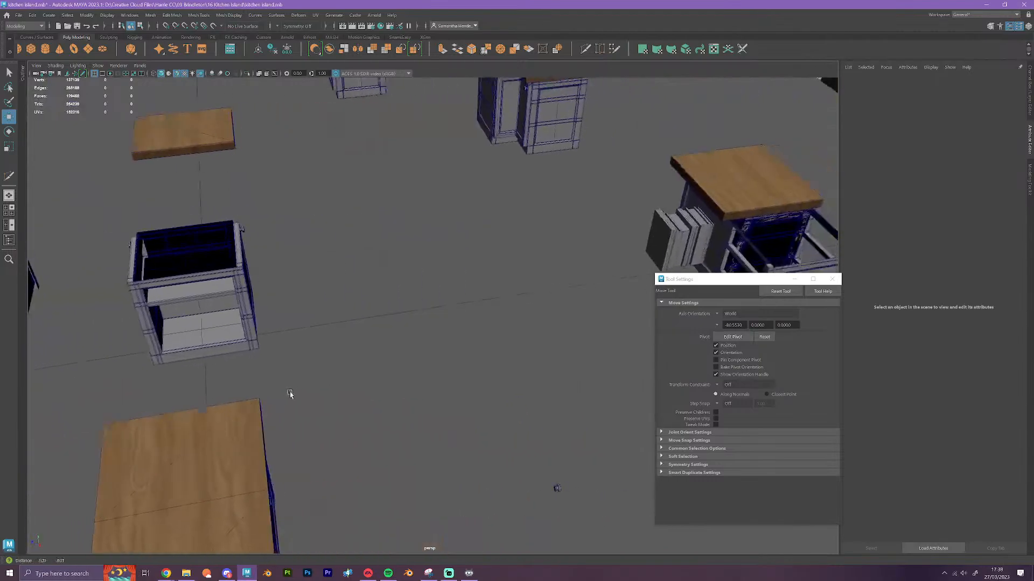
pyautogui.click(693, 231)
pyautogui.scroll(-2, 673, 253)
pyautogui.moveTo(600, 285); pyautogui.dragTo(331, 380)
pyautogui.keyDown('alt'); pyautogui.moveTo(331, 380); pyautogui.dragTo(380, 384, button='middle'); pyautogui.keyUp('alt')
pyautogui.scroll(10, 532, 387)
pyautogui.keyDown('alt'); pyautogui.moveTo(380, 385); pyautogui.dragTo(374, 369); pyautogui.keyUp('alt')
pyautogui.keyDown('alt'); pyautogui.moveTo(464, 445); pyautogui.dragTo(451, 381, button='middle'); pyautogui.keyUp('alt')
pyautogui.moveTo(446, 447); pyautogui.dragTo(491, 482)
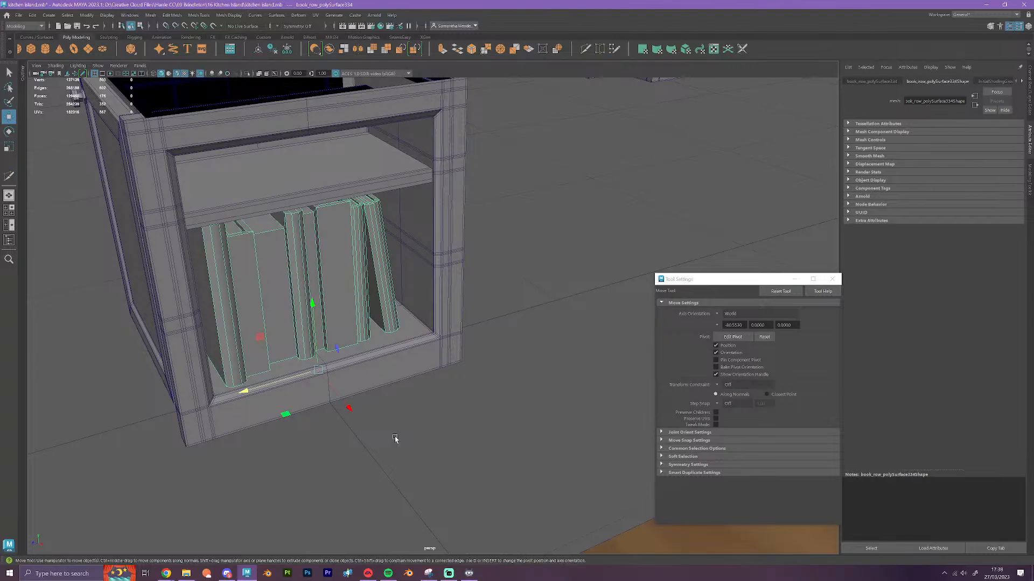
# Move the row of books out of the shelf compartment again, onto the empty floor
pyautogui.scroll(-10, 404, 442)
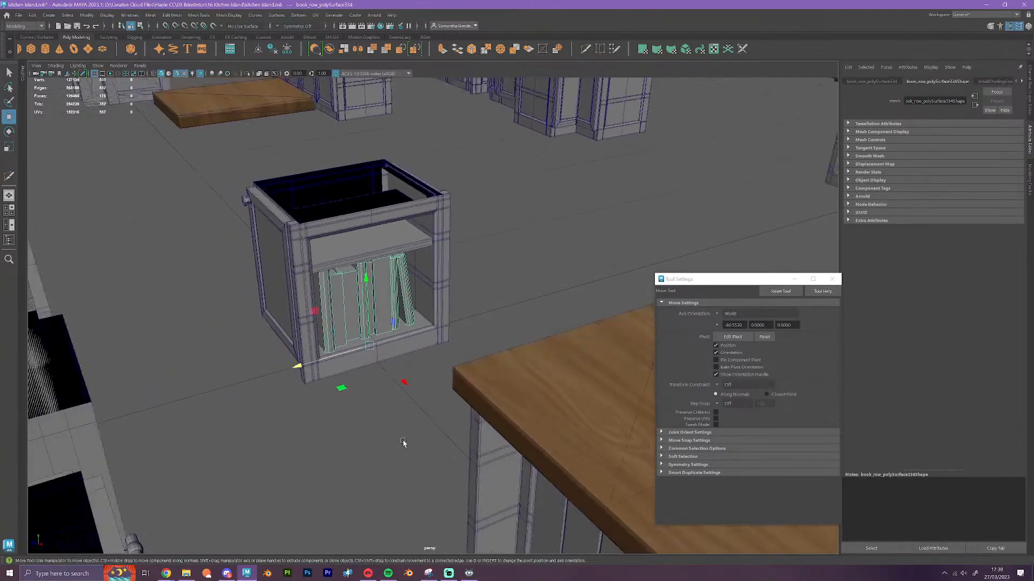
pyautogui.keyDown('alt'); pyautogui.moveTo(417, 455); pyautogui.dragTo(293, 399); pyautogui.keyUp('alt')
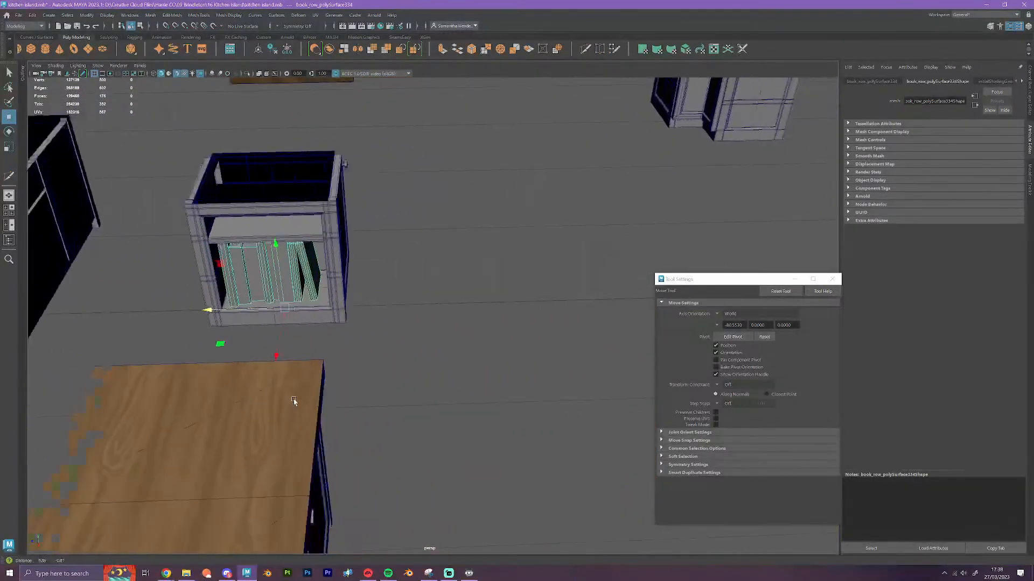
pyautogui.moveTo(233, 321); pyautogui.dragTo(682, 325)
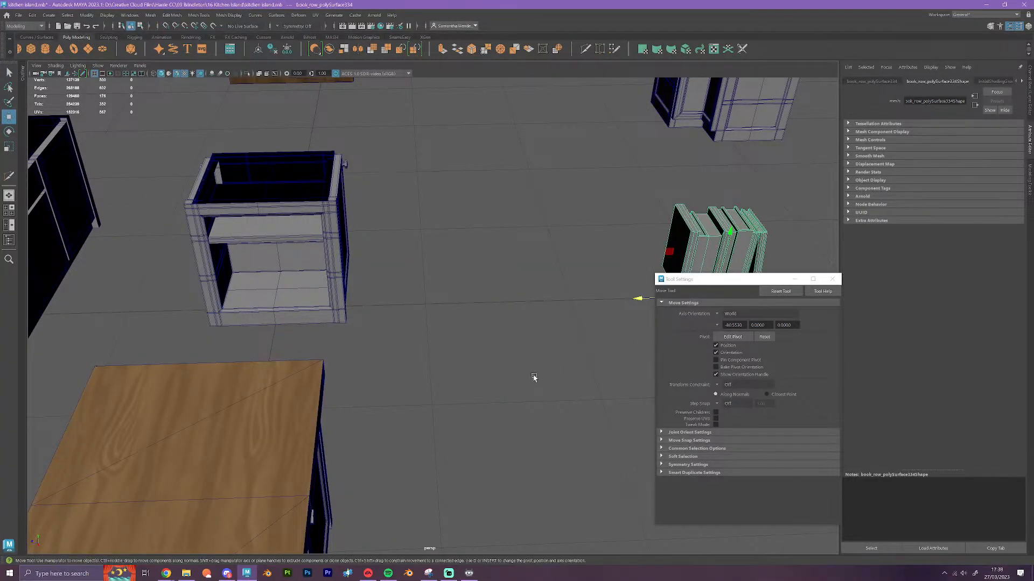
# Examine the curved corner, wine rack and drawer cabinets, the panelled double cabinet and the open shelf cabinet for comparison
pyautogui.scroll(-5, 534, 378)
pyautogui.keyDown('alt'); pyautogui.moveTo(571, 409); pyautogui.dragTo(371, 396); pyautogui.keyUp('alt')
pyautogui.keyDown('alt'); pyautogui.moveTo(463, 394); pyautogui.dragTo(528, 475); pyautogui.keyUp('alt')
pyautogui.keyDown('alt'); pyautogui.moveTo(322, 383); pyautogui.dragTo(431, 426, button='middle'); pyautogui.keyUp('alt')
pyautogui.scroll(8, 508, 457)
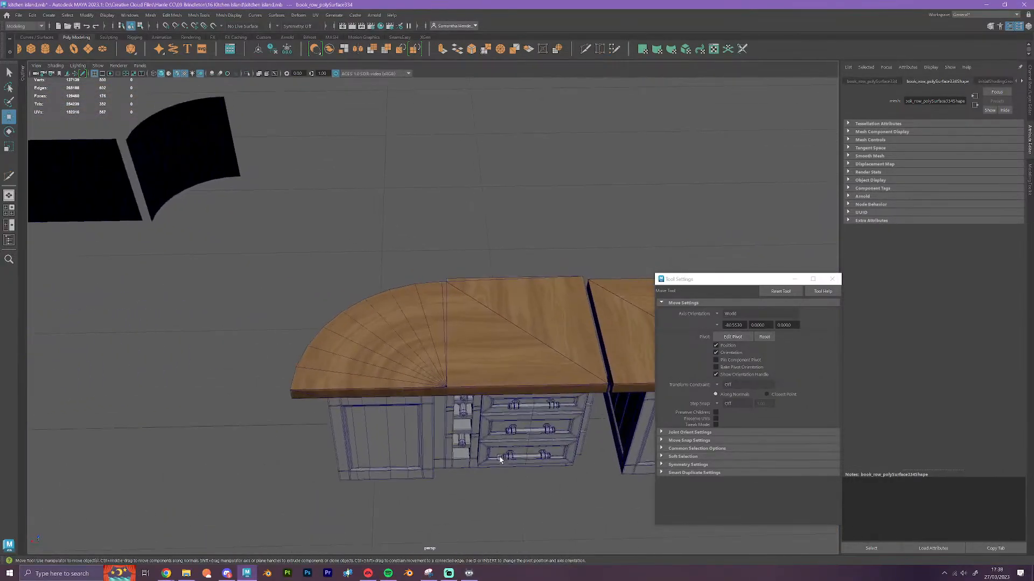
pyautogui.keyDown('alt'); pyautogui.moveTo(500, 459); pyautogui.dragTo(473, 422); pyautogui.keyUp('alt')
pyautogui.scroll(10, 484, 453)
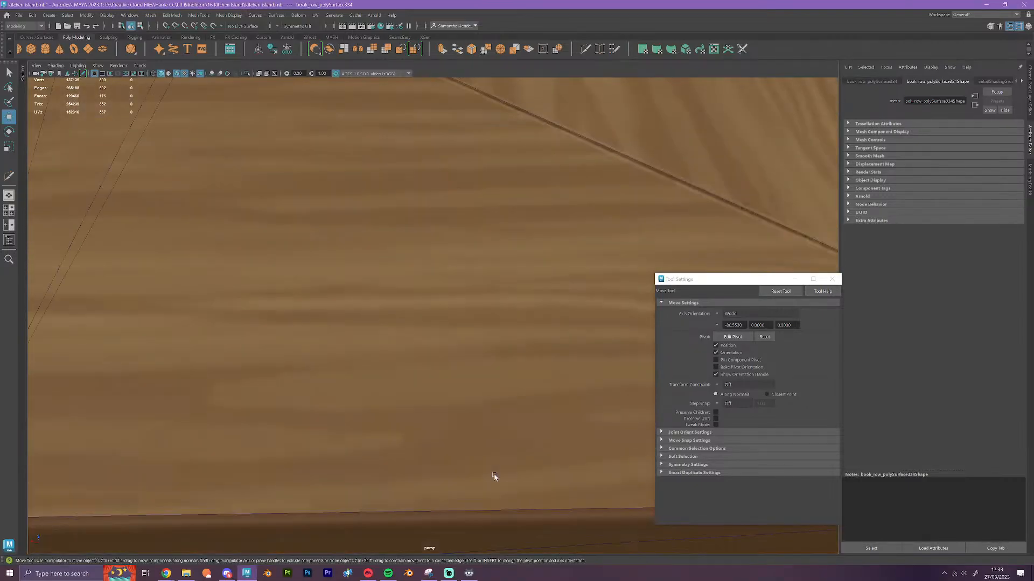
pyautogui.scroll(-10, 494, 477)
pyautogui.keyDown('alt'); pyautogui.moveTo(494, 477); pyautogui.dragTo(475, 467); pyautogui.keyUp('alt')
pyautogui.keyDown('alt'); pyautogui.moveTo(476, 468); pyautogui.dragTo(359, 240, button='middle'); pyautogui.keyUp('alt')
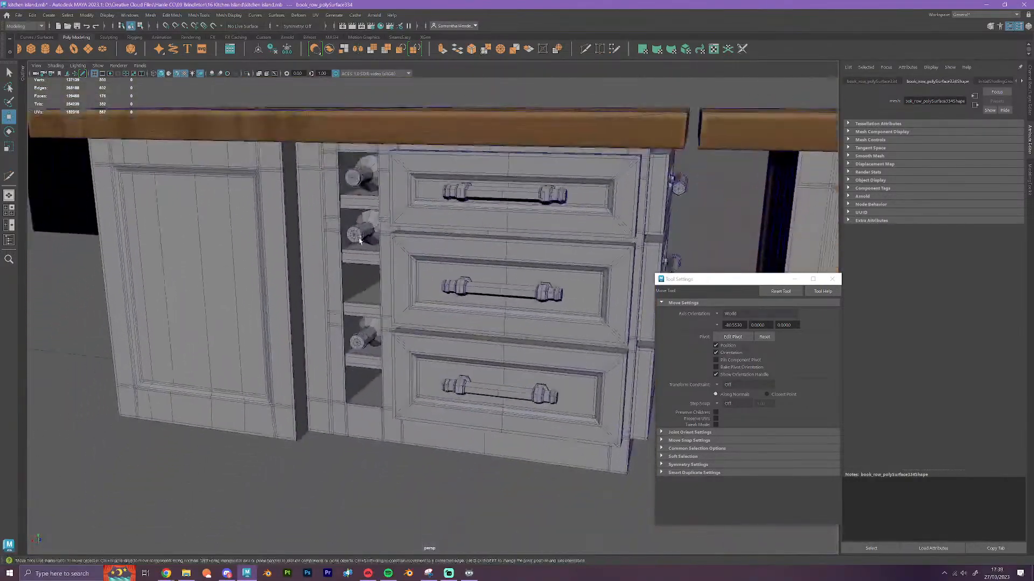
pyautogui.keyDown('alt'); pyautogui.moveTo(499, 383); pyautogui.dragTo(386, 357); pyautogui.keyUp('alt')
pyautogui.keyDown('alt'); pyautogui.moveTo(485, 372); pyautogui.dragTo(369, 441); pyautogui.keyUp('alt')
pyautogui.scroll(-10, 504, 381)
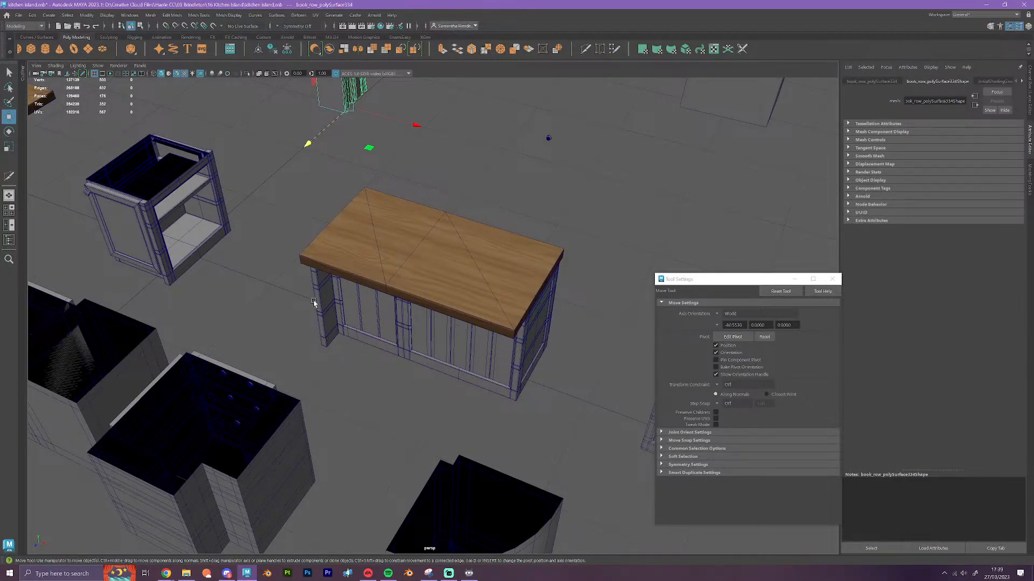
pyautogui.keyDown('alt'); pyautogui.moveTo(313, 302); pyautogui.dragTo(614, 408, button='middle'); pyautogui.keyUp('alt')
pyautogui.scroll(6, 480, 370)
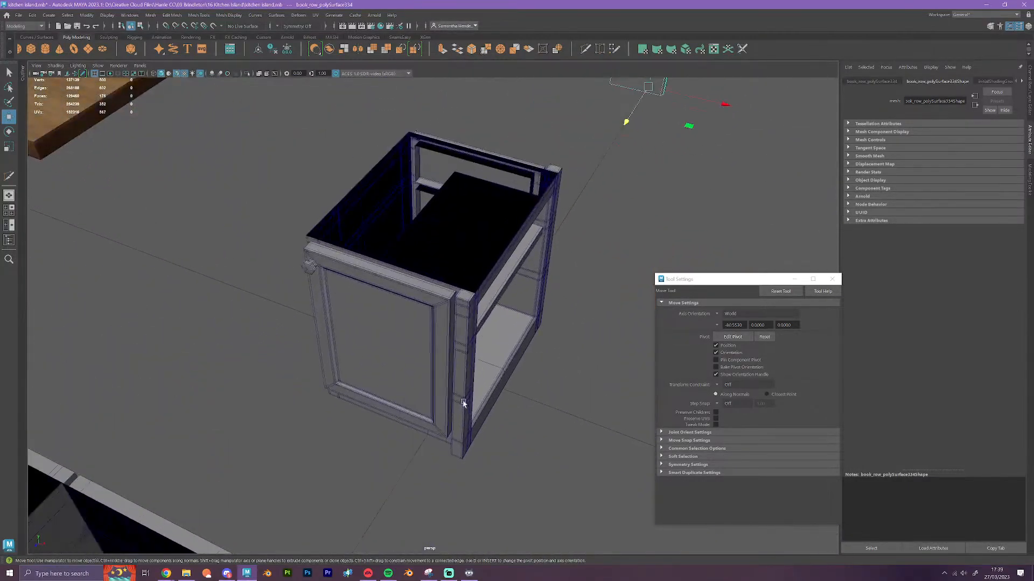
pyautogui.keyDown('alt'); pyautogui.moveTo(463, 403); pyautogui.dragTo(498, 390); pyautogui.keyUp('alt')
# Move the wider panelled half of the double cabinet along X against the open shelf cabinet and return the loose worktop onto the shelf cabinet
pyautogui.scroll(-8, 463, 409)
pyautogui.keyDown('alt'); pyautogui.moveTo(499, 390); pyautogui.dragTo(318, 362, button='middle'); pyautogui.keyUp('alt')
pyautogui.moveTo(531, 340); pyautogui.dragTo(517, 242)
pyautogui.moveTo(584, 310); pyautogui.dragTo(314, 311)
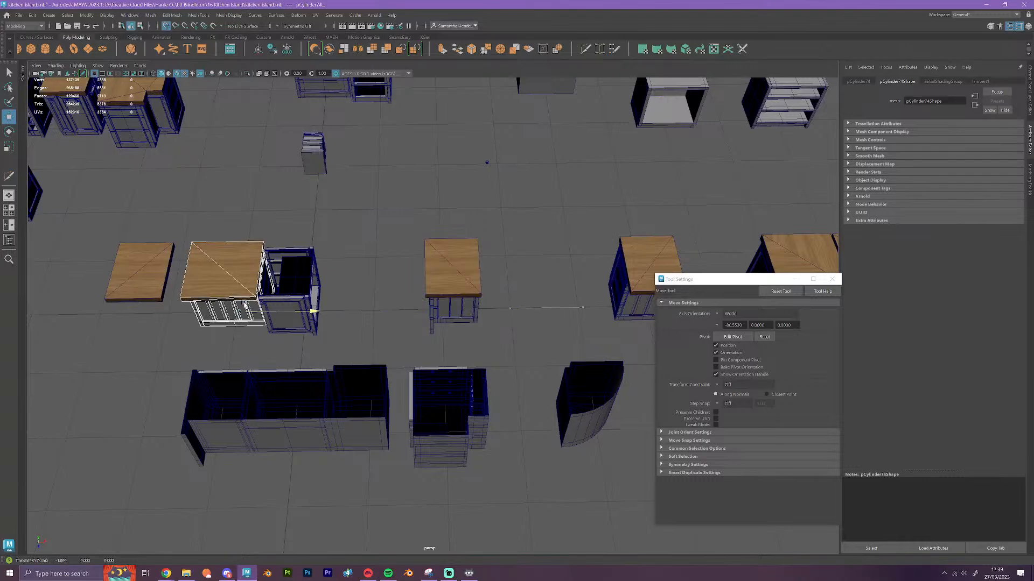
pyautogui.click(151, 271)
pyautogui.moveTo(183, 312); pyautogui.dragTo(328, 311)
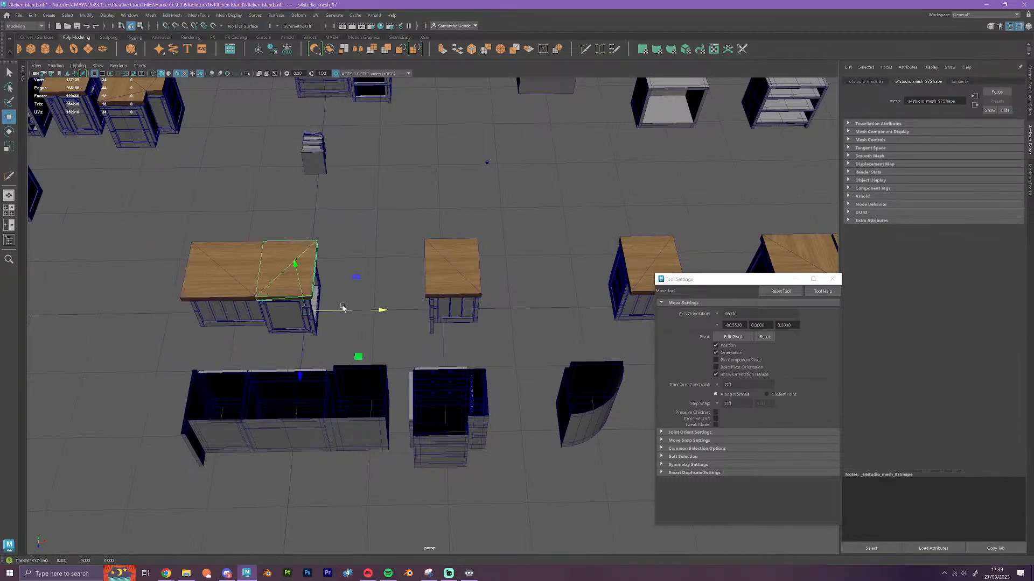
# Examine the joint between the panelled section and the open shelf cabinet, including the worktop seam, from all sides
pyautogui.keyDown('alt'); pyautogui.moveTo(342, 307); pyautogui.dragTo(203, 258, button='middle'); pyautogui.keyUp('alt')
pyautogui.scroll(9, 492, 363)
pyautogui.scroll(2, 322, 300)
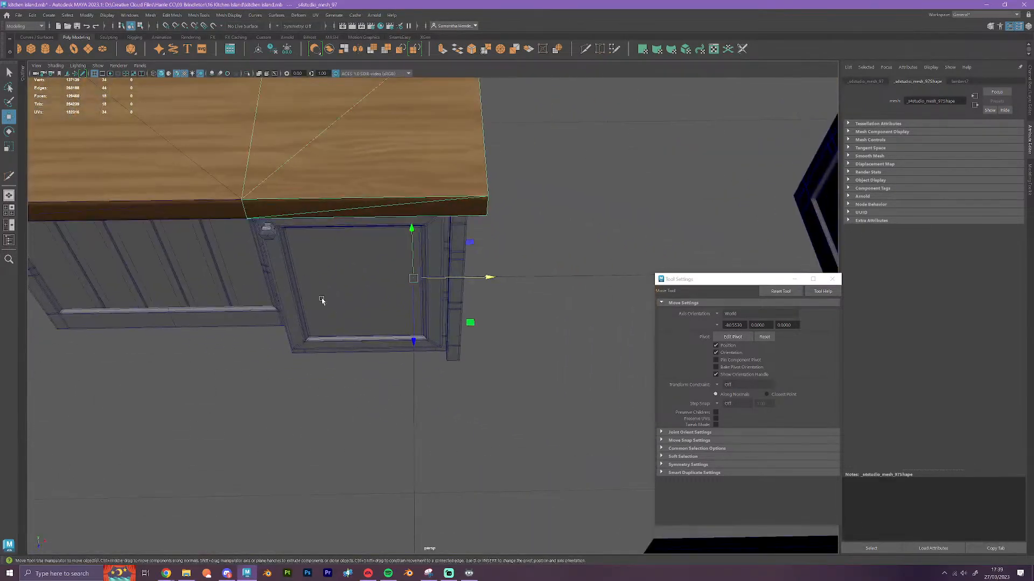
pyautogui.keyDown('alt'); pyautogui.moveTo(447, 318); pyautogui.dragTo(330, 335); pyautogui.keyUp('alt')
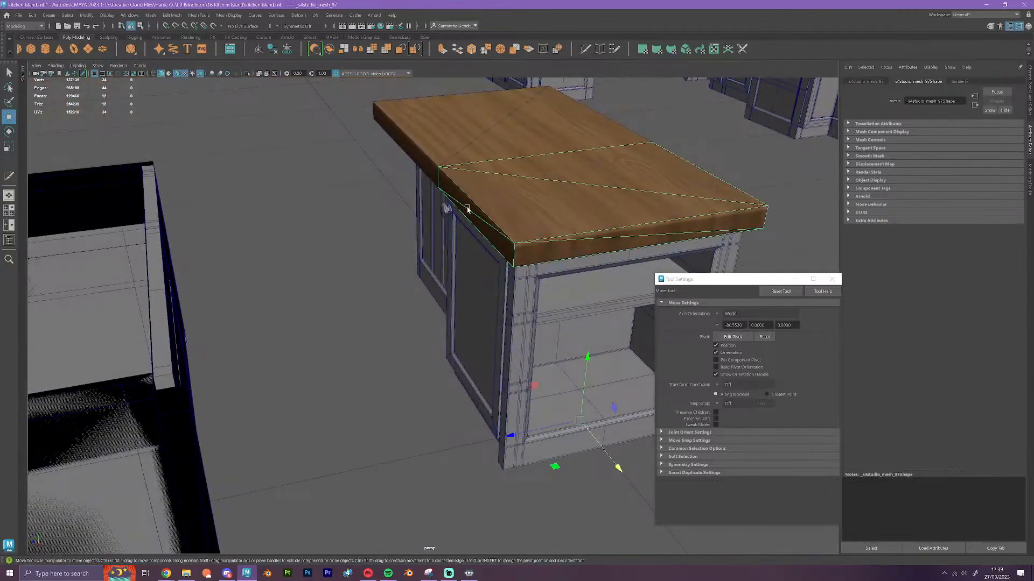
pyautogui.keyDown('alt'); pyautogui.moveTo(521, 398); pyautogui.dragTo(592, 397); pyautogui.keyUp('alt')
pyautogui.keyDown('alt'); pyautogui.moveTo(330, 411); pyautogui.dragTo(339, 430); pyautogui.keyUp('alt')
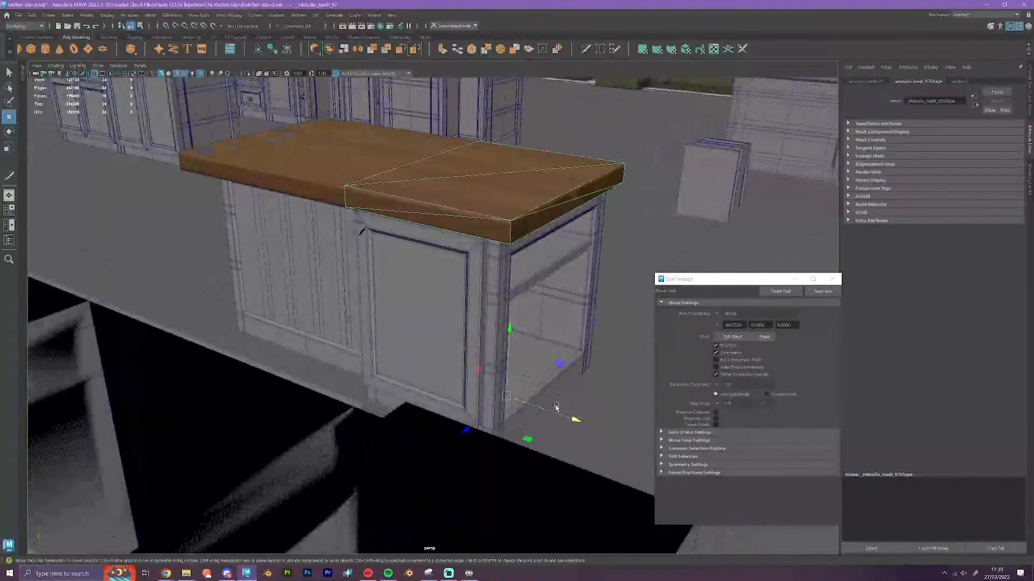
pyautogui.click(558, 407)
pyautogui.scroll(-3, 558, 408)
pyautogui.keyDown('alt'); pyautogui.moveTo(552, 416); pyautogui.dragTo(501, 421); pyautogui.keyUp('alt')
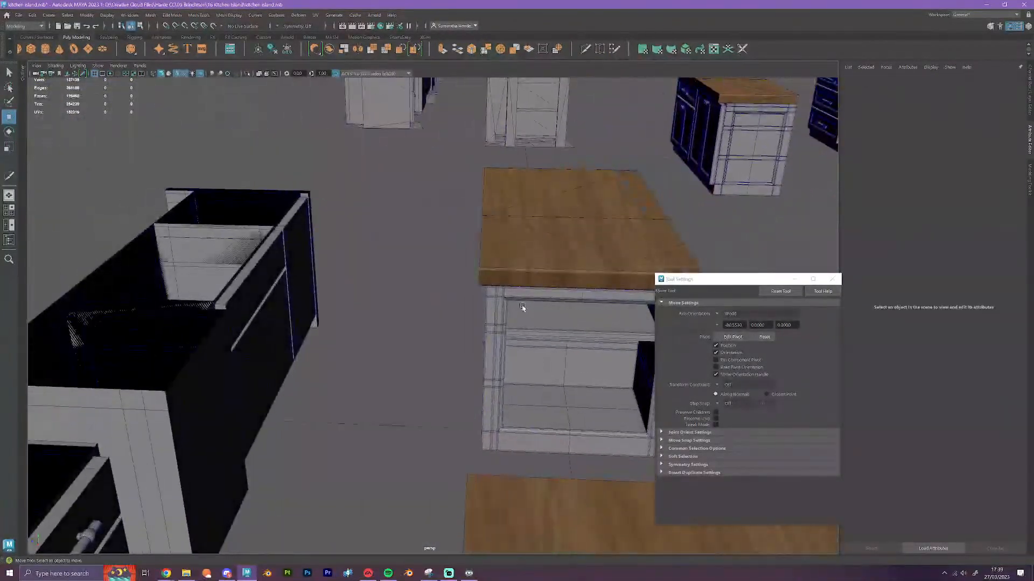
pyautogui.keyDown('alt'); pyautogui.moveTo(611, 407); pyautogui.dragTo(410, 327); pyautogui.keyUp('alt')
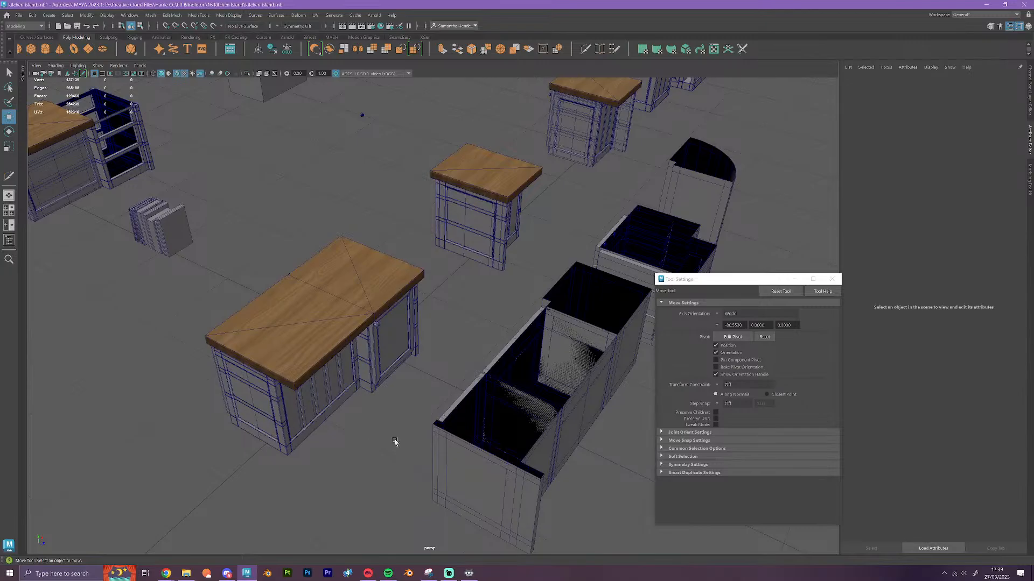
# Move the wider panelled section and its worktop along X, off the open shelf cabinet and snapped against the single panelled cabinet
pyautogui.keyDown('alt'); pyautogui.moveTo(395, 442); pyautogui.dragTo(288, 430); pyautogui.keyUp('alt')
pyautogui.keyDown('alt'); pyautogui.moveTo(526, 372); pyautogui.dragTo(411, 201); pyautogui.keyUp('alt')
pyautogui.scroll(-3, 455, 258)
pyautogui.keyDown('alt'); pyautogui.moveTo(460, 269); pyautogui.dragTo(259, 251, button='middle'); pyautogui.keyUp('alt')
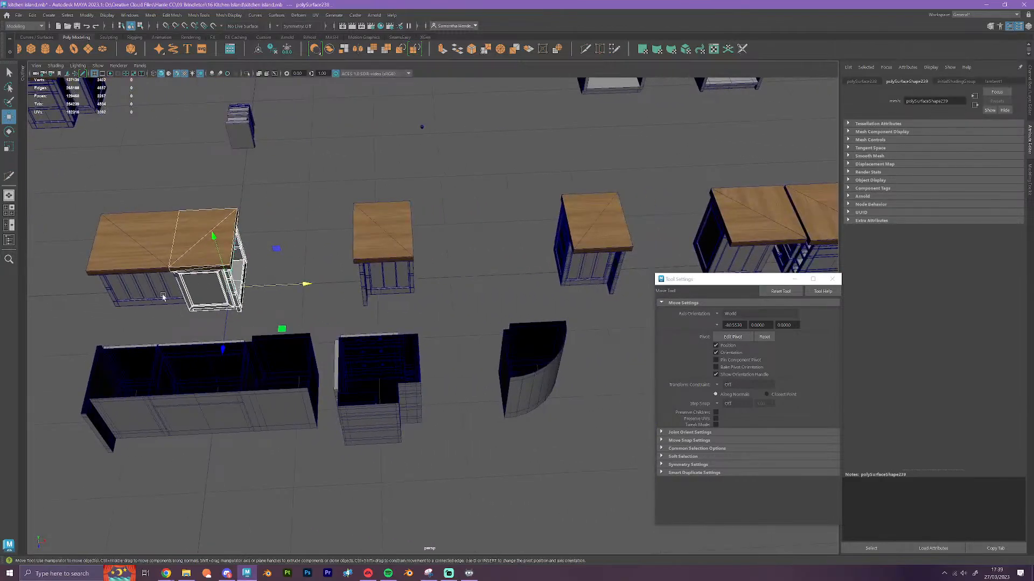
pyautogui.moveTo(158, 320); pyautogui.dragTo(122, 225)
pyautogui.press('x')
pyautogui.moveTo(230, 288); pyautogui.dragTo(444, 292)
pyautogui.click(489, 315)
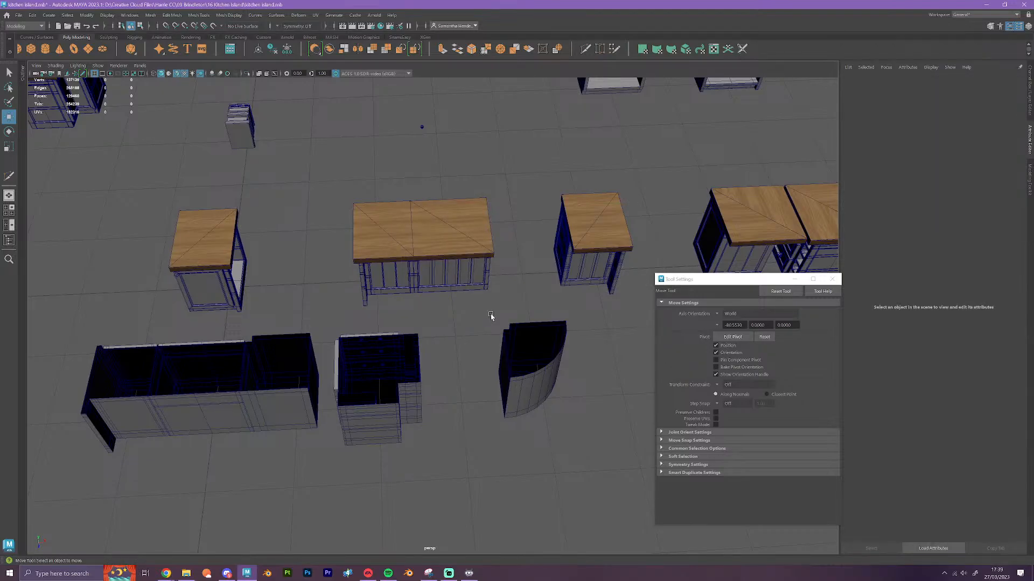
# Create a polygon cube at the single open shelf cabinet and align its shelf-side face with the cabinet's open side
pyautogui.keyDown('alt'); pyautogui.moveTo(490, 315); pyautogui.dragTo(375, 301); pyautogui.keyUp('alt')
pyautogui.scroll(5, 394, 301)
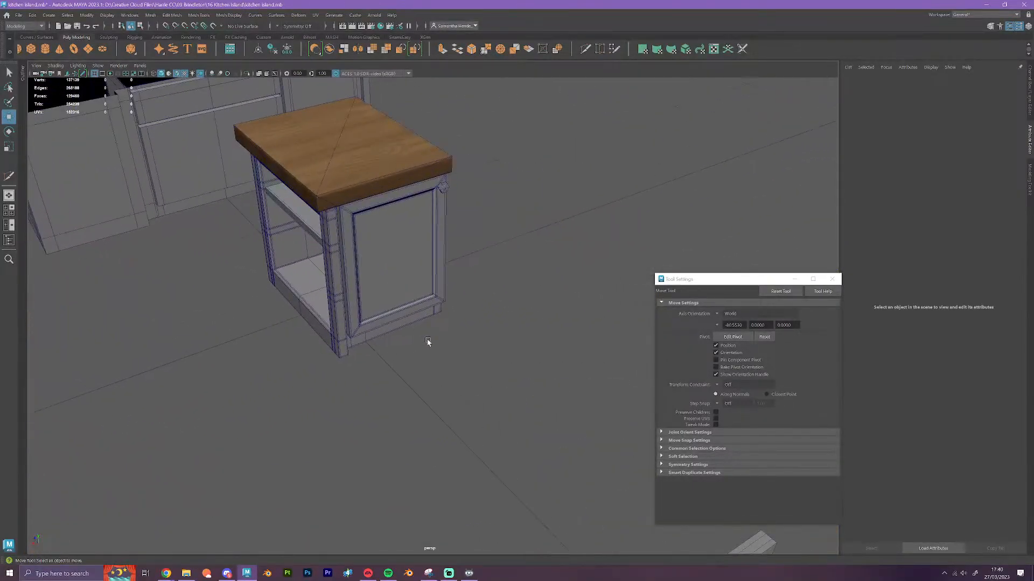
pyautogui.keyDown('alt'); pyautogui.moveTo(426, 342); pyautogui.dragTo(418, 326); pyautogui.keyUp('alt')
pyautogui.keyDown('alt'); pyautogui.moveTo(418, 327); pyautogui.dragTo(489, 348, button='middle'); pyautogui.keyUp('alt')
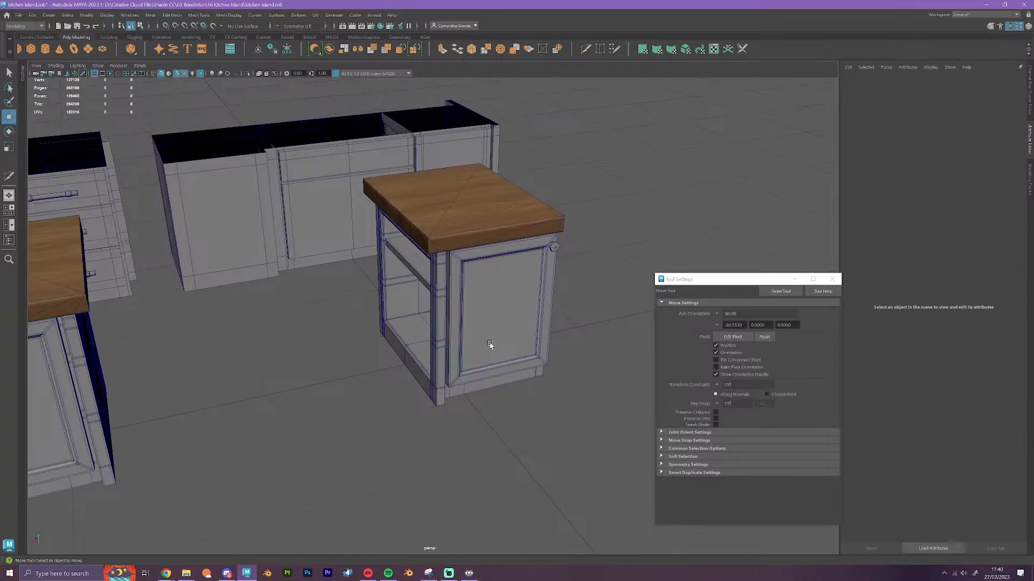
pyautogui.scroll(3, 489, 347)
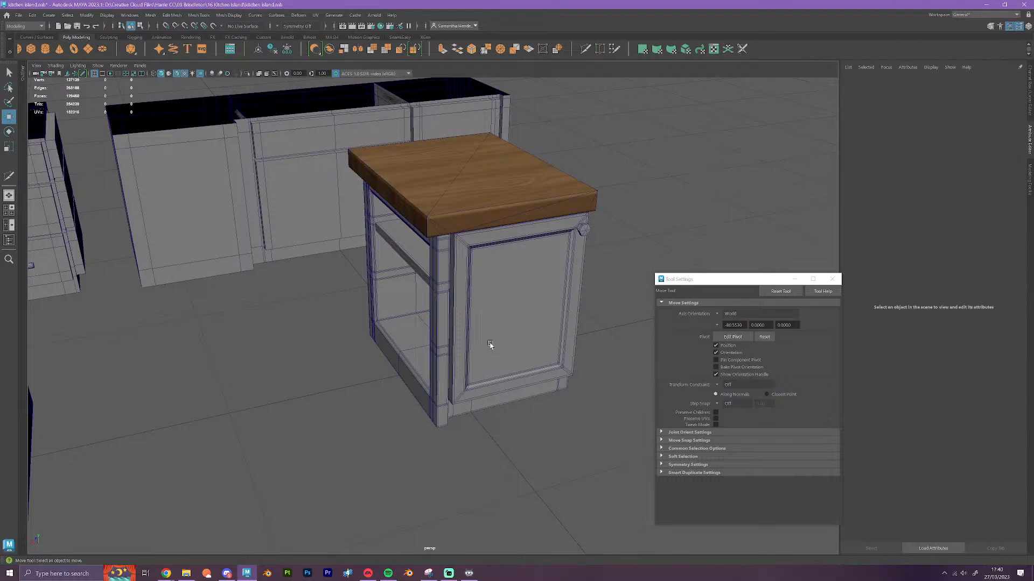
pyautogui.keyDown('alt'); pyautogui.moveTo(532, 418); pyautogui.dragTo(547, 436); pyautogui.keyUp('alt')
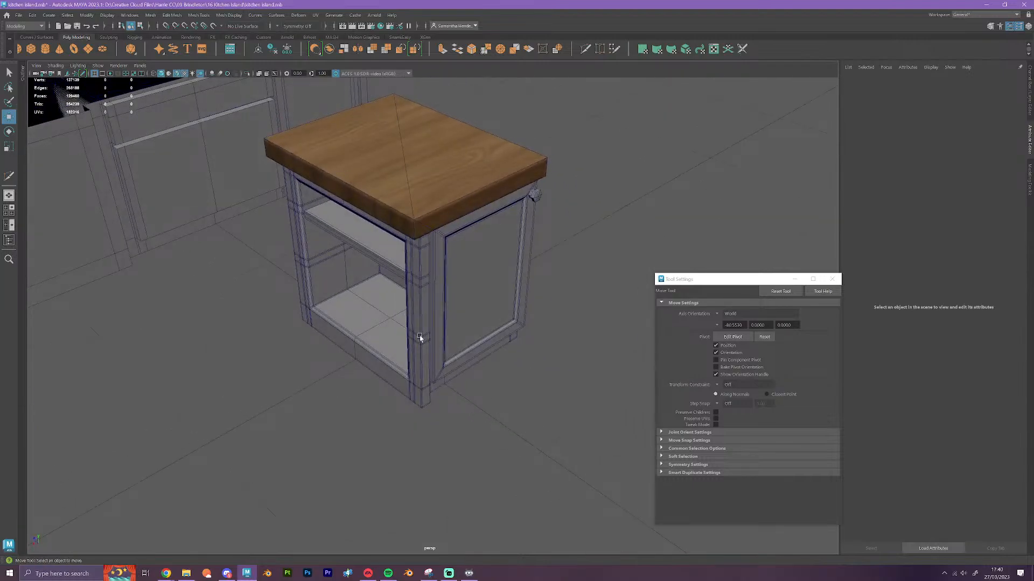
pyautogui.click(32, 50)
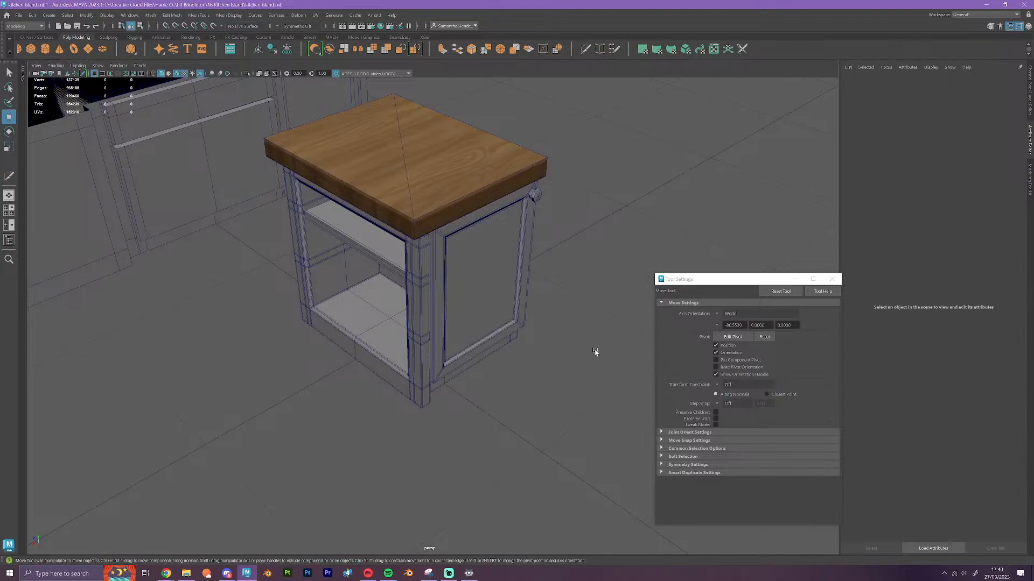
pyautogui.rightClick(472, 363)
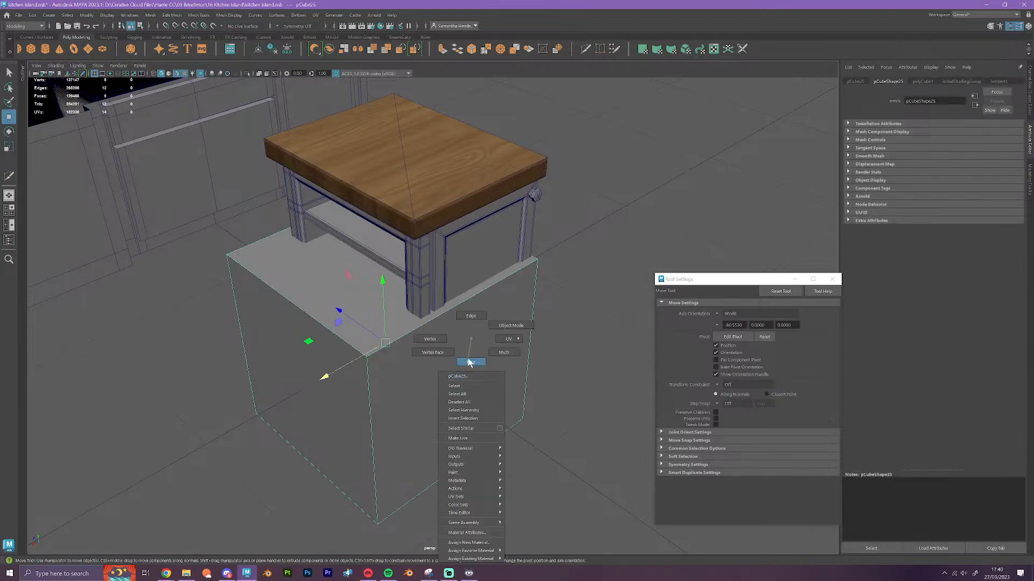
pyautogui.click(471, 361)
pyautogui.click(350, 397)
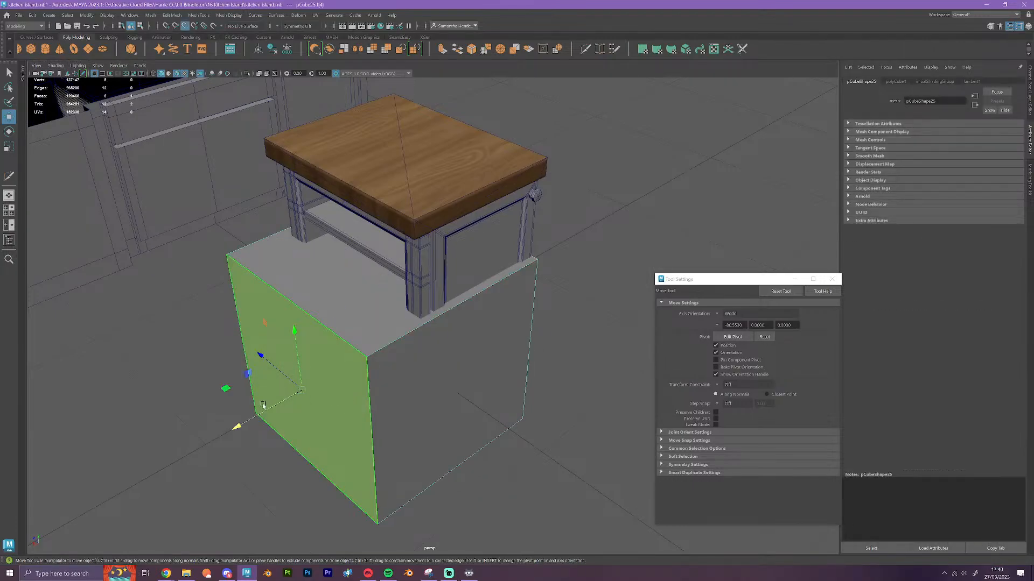
pyautogui.moveTo(240, 423); pyautogui.dragTo(414, 390)
# Snap the cube's door-side face along Z to the corner vertex of the shelf cabinet's carcass
pyautogui.click(510, 395)
pyautogui.keyDown('alt'); pyautogui.moveTo(521, 406); pyautogui.dragTo(464, 393); pyautogui.keyUp('alt')
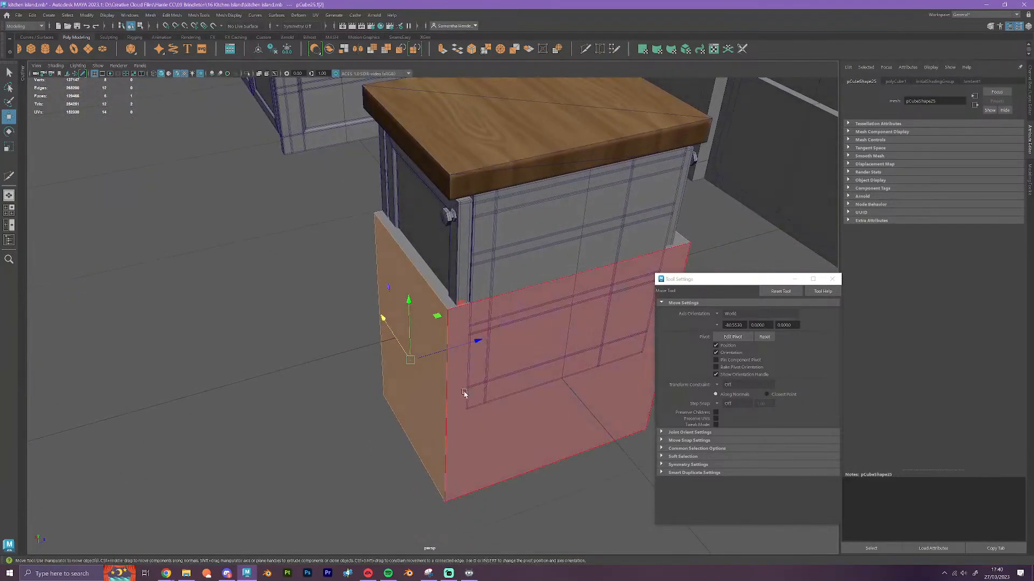
pyautogui.press('v')
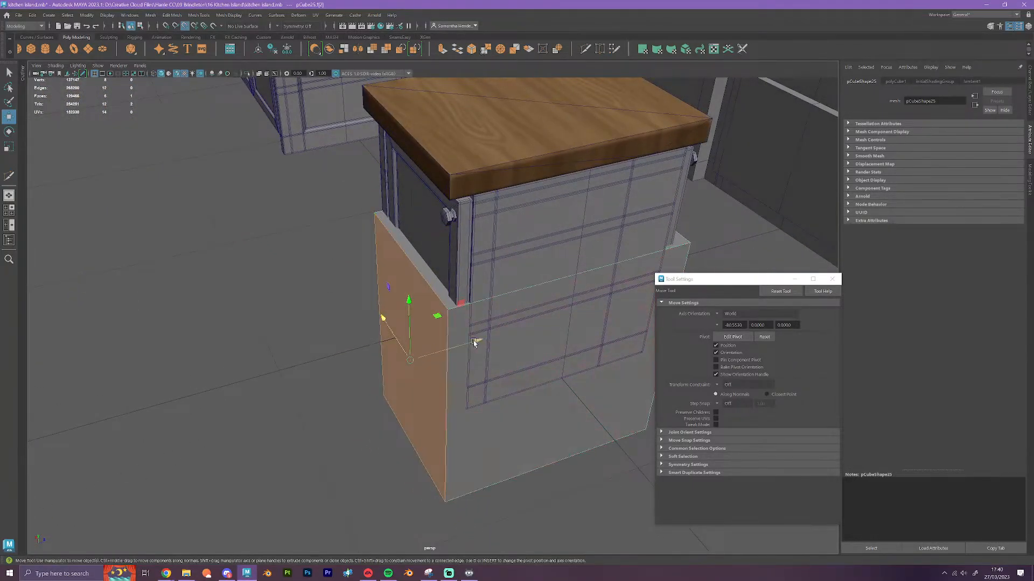
pyautogui.moveTo(477, 342); pyautogui.dragTo(465, 405)
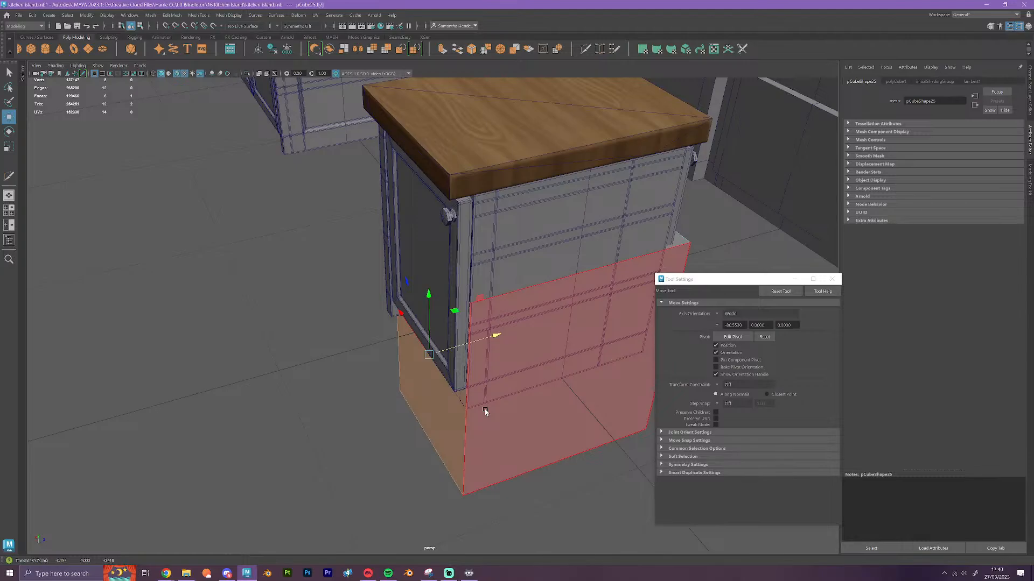
# Examine how the quarter-round corner cabinet's posts and back meet the underside of its worktop
pyautogui.scroll(-5, 485, 410)
pyautogui.keyDown('alt'); pyautogui.moveTo(519, 426); pyautogui.dragTo(305, 363); pyautogui.keyUp('alt')
pyautogui.scroll(-6, 304, 361)
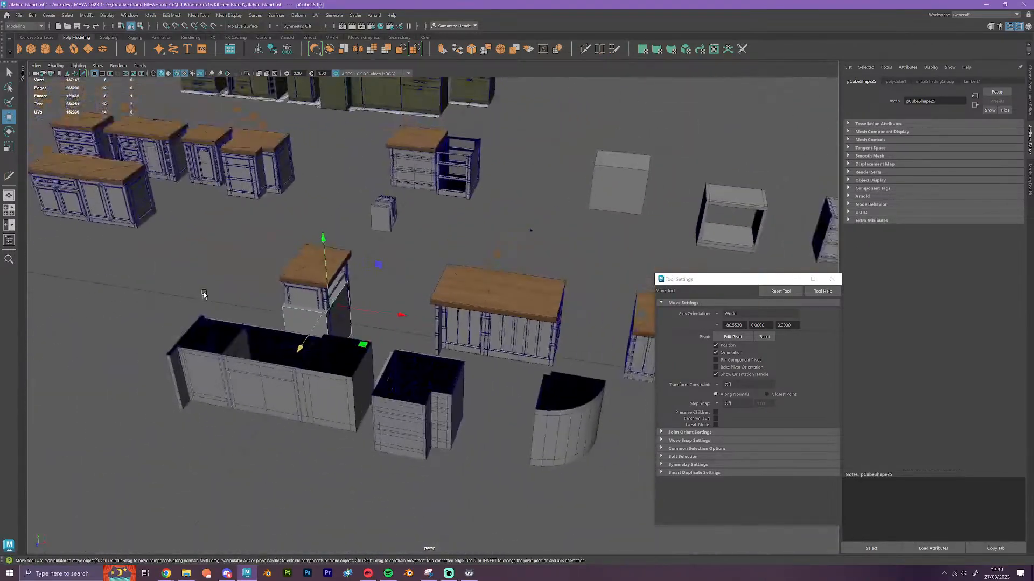
pyautogui.keyDown('alt'); pyautogui.moveTo(300, 348); pyautogui.dragTo(685, 351, button='middle'); pyautogui.keyUp('alt')
pyautogui.keyDown('alt'); pyautogui.moveTo(406, 360); pyautogui.dragTo(251, 323, button='middle'); pyautogui.keyUp('alt')
pyautogui.scroll(6, 469, 420)
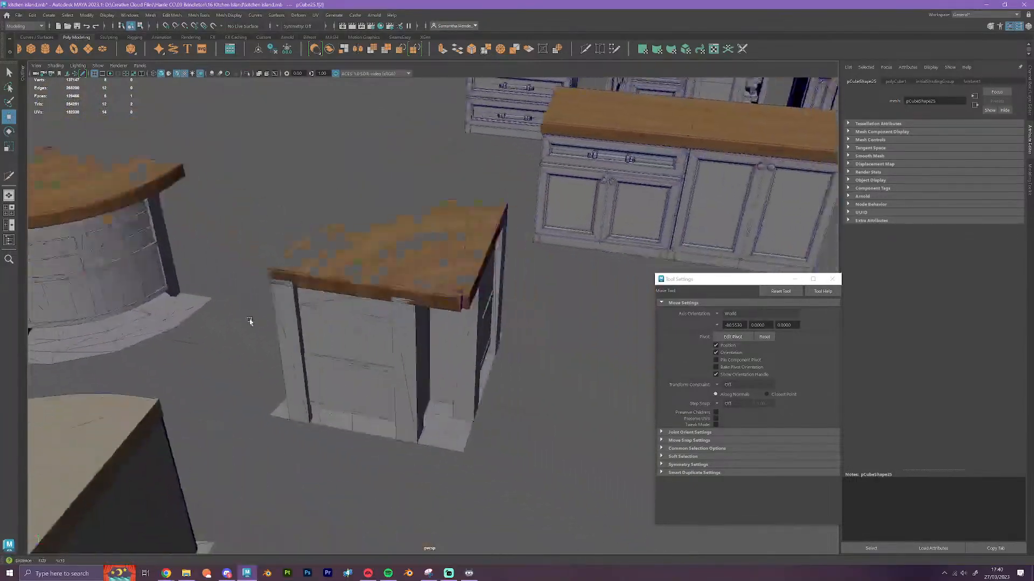
pyautogui.scroll(6, 327, 348)
pyautogui.keyDown('alt'); pyautogui.moveTo(325, 382); pyautogui.dragTo(418, 281); pyautogui.keyUp('alt')
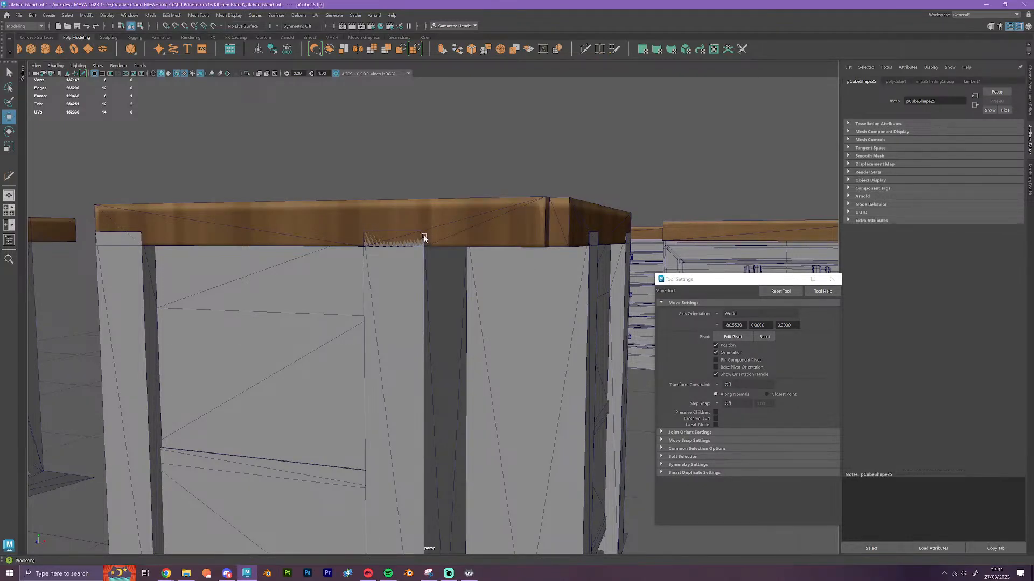
pyautogui.scroll(-10, 421, 315)
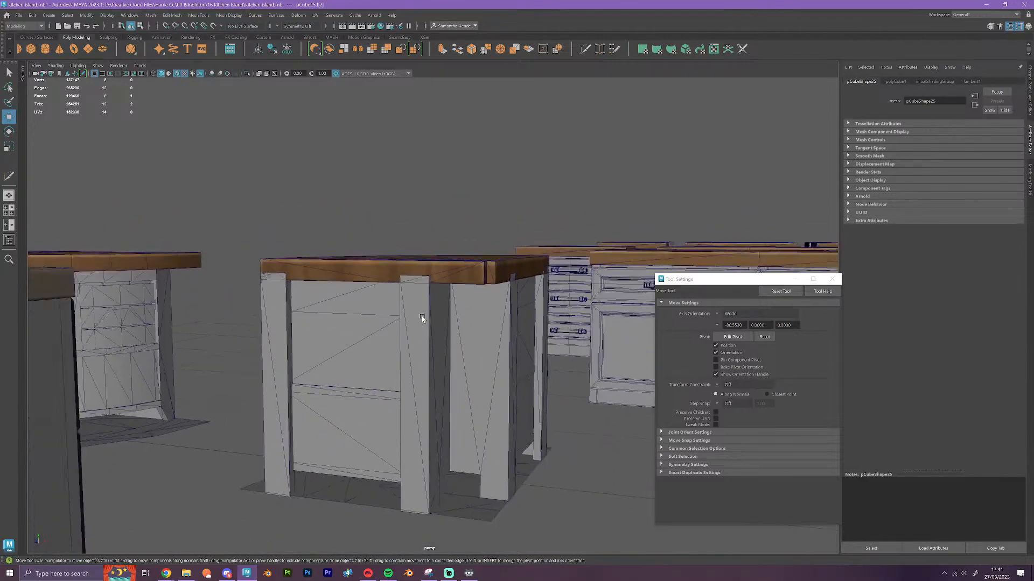
pyautogui.keyDown('alt'); pyautogui.moveTo(370, 354); pyautogui.dragTo(277, 299); pyautogui.keyUp('alt')
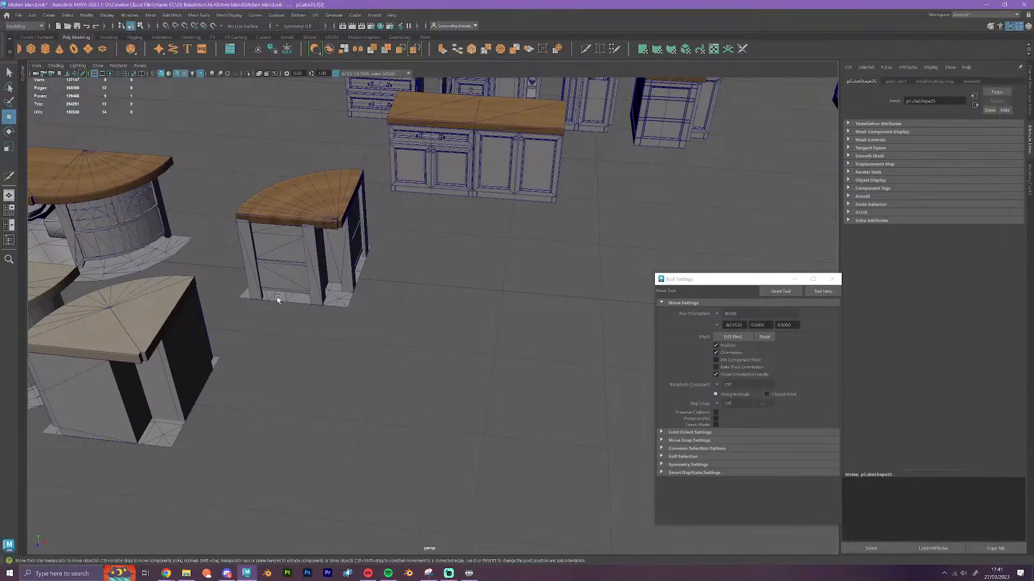
# Compare the finished island rows and curved end units from above with the separate detailed cabinets around the shelf cabinet
pyautogui.keyDown('alt'); pyautogui.moveTo(189, 175); pyautogui.dragTo(194, 198); pyautogui.keyUp('alt')
pyautogui.keyDown('alt'); pyautogui.moveTo(194, 198); pyautogui.dragTo(604, 346, button='middle'); pyautogui.keyUp('alt')
pyautogui.keyDown('alt'); pyautogui.moveTo(468, 348); pyautogui.dragTo(442, 391); pyautogui.keyUp('alt')
pyautogui.keyDown('alt'); pyautogui.moveTo(385, 355); pyautogui.dragTo(511, 406); pyautogui.keyUp('alt')
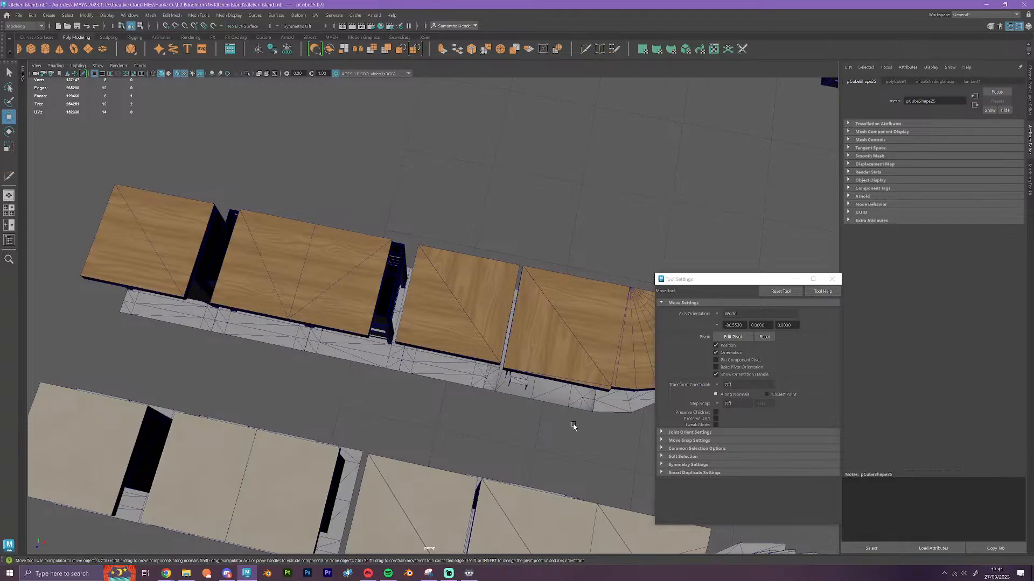
pyautogui.keyDown('alt'); pyautogui.moveTo(574, 426); pyautogui.dragTo(210, 374, button='middle'); pyautogui.keyUp('alt')
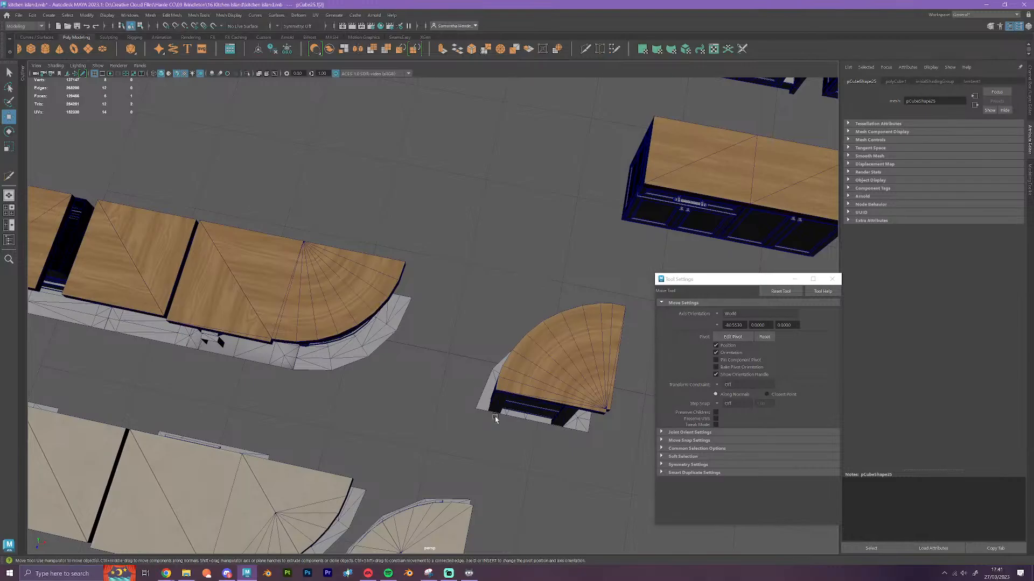
pyautogui.scroll(-10, 489, 405)
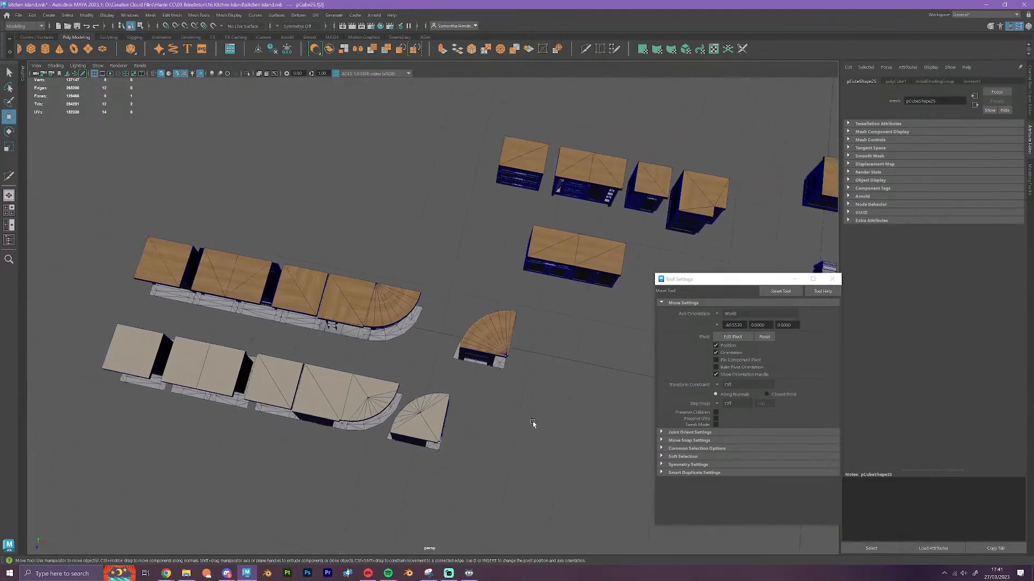
pyautogui.keyDown('alt'); pyautogui.moveTo(402, 390); pyautogui.dragTo(379, 385, button='middle'); pyautogui.keyUp('alt')
pyautogui.keyDown('alt'); pyautogui.moveTo(458, 401); pyautogui.dragTo(309, 391, button='middle'); pyautogui.keyUp('alt')
pyautogui.keyDown('alt'); pyautogui.moveTo(508, 420); pyautogui.dragTo(349, 388, button='middle'); pyautogui.keyUp('alt')
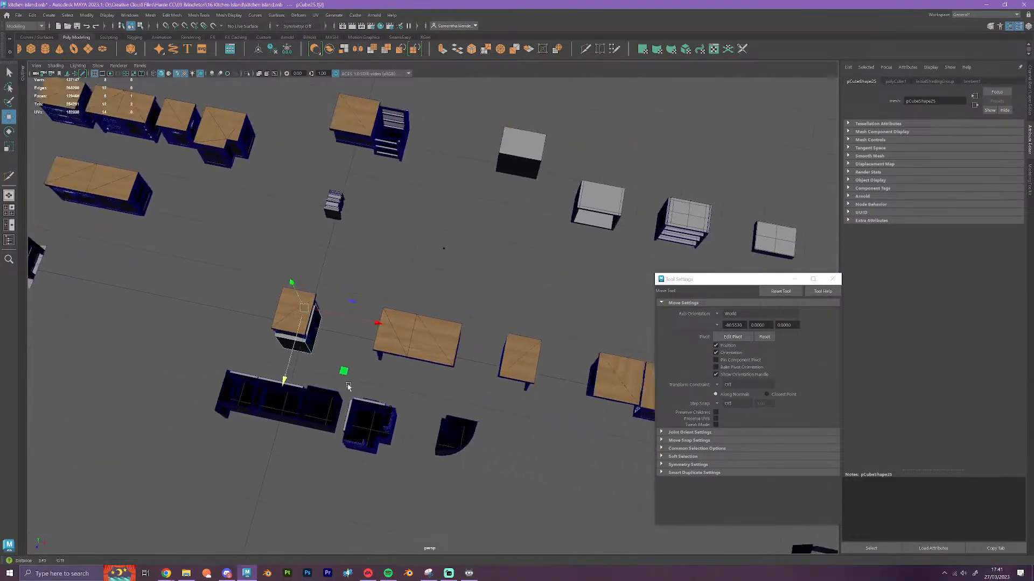
pyautogui.scroll(3, 418, 404)
pyautogui.scroll(3, 418, 403)
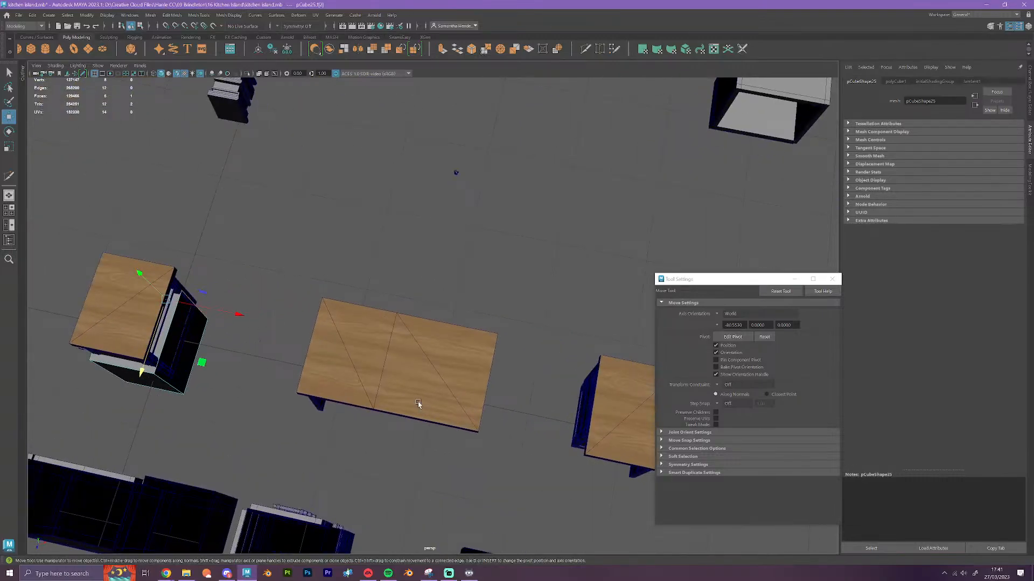
pyautogui.keyDown('alt'); pyautogui.moveTo(418, 402); pyautogui.dragTo(396, 445); pyautogui.keyUp('alt')
pyautogui.keyDown('alt'); pyautogui.moveTo(499, 421); pyautogui.dragTo(328, 422, button='middle'); pyautogui.keyUp('alt')
pyautogui.scroll(1, 451, 423)
pyautogui.scroll(1, 451, 423)
pyautogui.keyDown('alt'); pyautogui.moveTo(456, 445); pyautogui.dragTo(410, 383); pyautogui.keyUp('alt')
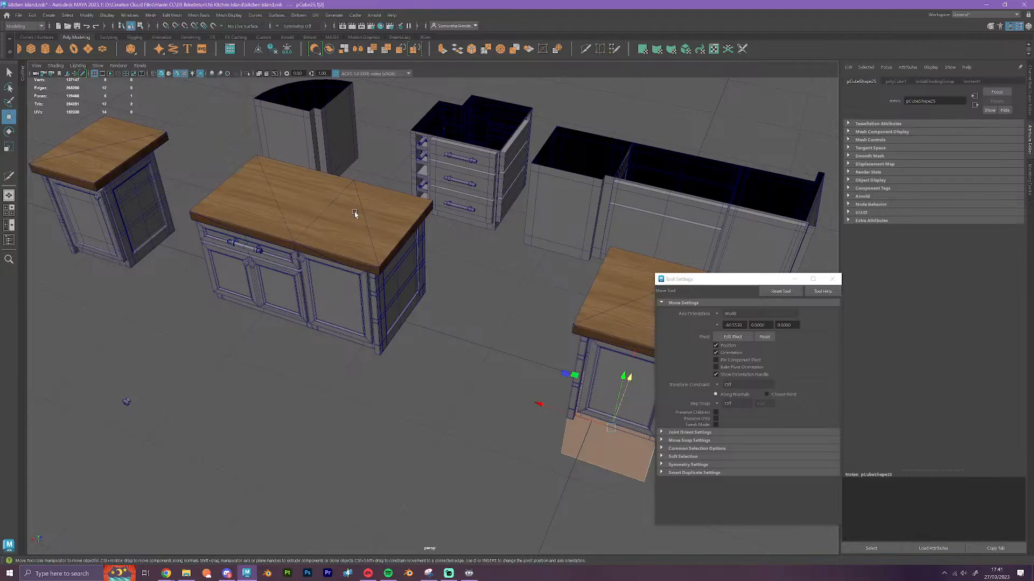
# Raise the cube's top face along Y to the underside of the shelf cabinet's worktop
pyautogui.press('f')
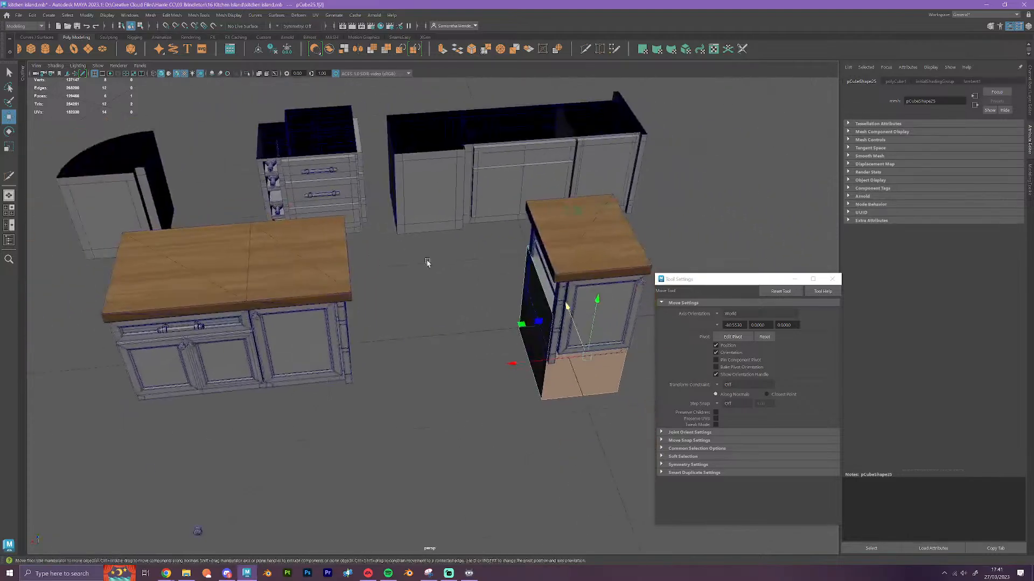
pyautogui.keyDown('alt'); pyautogui.moveTo(471, 317); pyautogui.dragTo(339, 258); pyautogui.keyUp('alt')
pyautogui.keyDown('alt'); pyautogui.moveTo(457, 302); pyautogui.dragTo(336, 302, button='middle'); pyautogui.keyUp('alt')
pyautogui.click(519, 290)
pyautogui.keyDown('alt'); pyautogui.moveTo(582, 347); pyautogui.dragTo(464, 353); pyautogui.keyUp('alt')
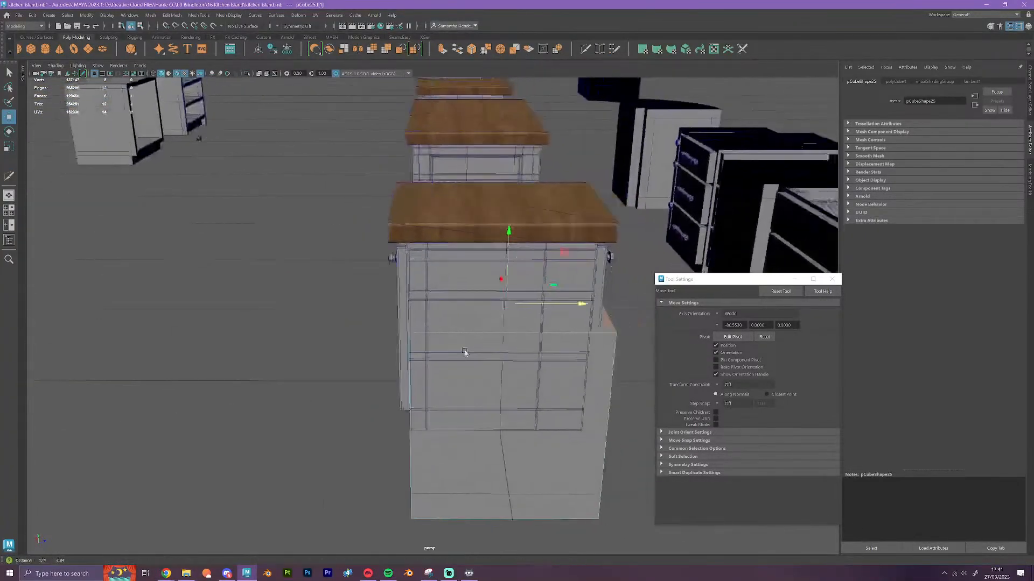
pyautogui.keyDown('alt'); pyautogui.moveTo(531, 355); pyautogui.dragTo(450, 366, button='middle'); pyautogui.keyUp('alt')
pyautogui.scroll(3, 450, 366)
pyautogui.keyDown('alt'); pyautogui.moveTo(543, 412); pyautogui.dragTo(458, 378); pyautogui.keyUp('alt')
pyautogui.keyDown('alt'); pyautogui.moveTo(477, 355); pyautogui.dragTo(337, 352, button='middle'); pyautogui.keyUp('alt')
pyautogui.scroll(3, 389, 357)
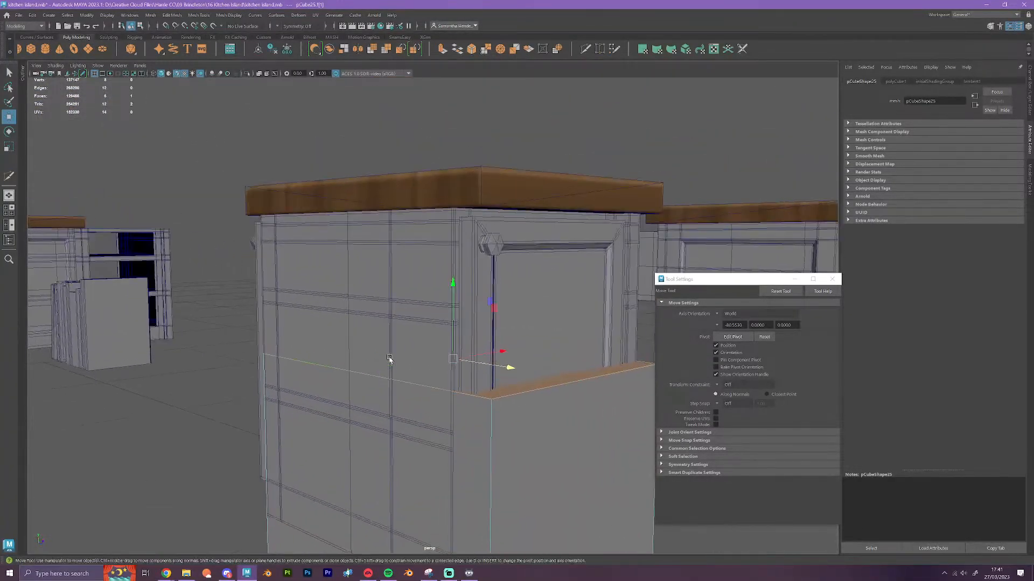
pyautogui.moveTo(455, 291); pyautogui.dragTo(454, 201)
# Snap the cube's two opposite door-side faces to the carcass vertices behind the shelf cabinet's doors
pyautogui.keyDown('alt'); pyautogui.moveTo(499, 371); pyautogui.dragTo(528, 507); pyautogui.keyUp('alt')
pyautogui.keyDown('alt'); pyautogui.moveTo(417, 450); pyautogui.dragTo(453, 345, button='middle'); pyautogui.keyUp('alt')
pyautogui.scroll(-3, 453, 371)
pyautogui.keyDown('alt'); pyautogui.moveTo(454, 392); pyautogui.dragTo(241, 434); pyautogui.keyUp('alt')
pyautogui.click(262, 437)
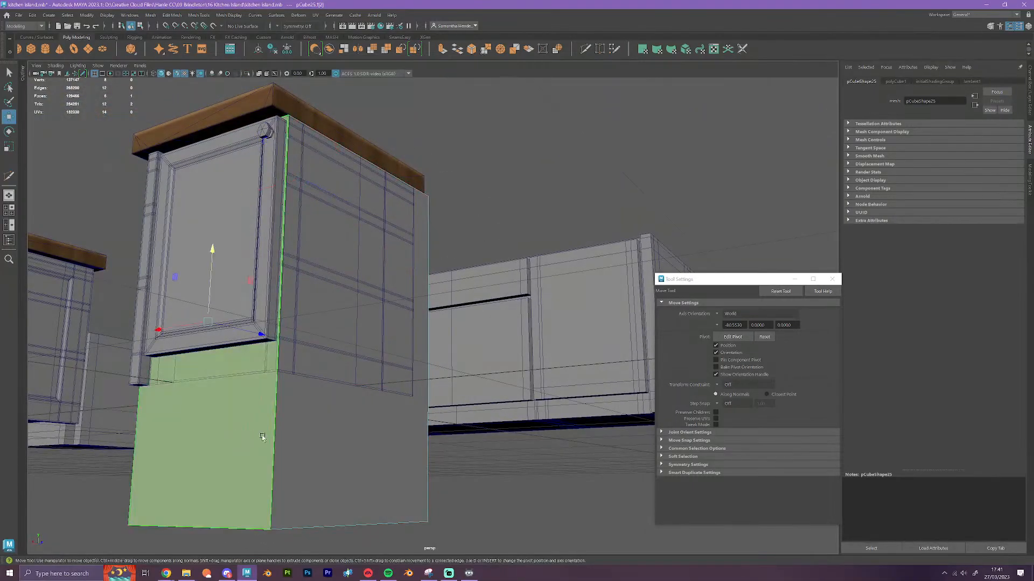
pyautogui.press('v')
pyautogui.moveTo(260, 335); pyautogui.dragTo(410, 402)
pyautogui.click(561, 384)
pyautogui.press('v')
pyautogui.moveTo(444, 328); pyautogui.dragTo(365, 330)
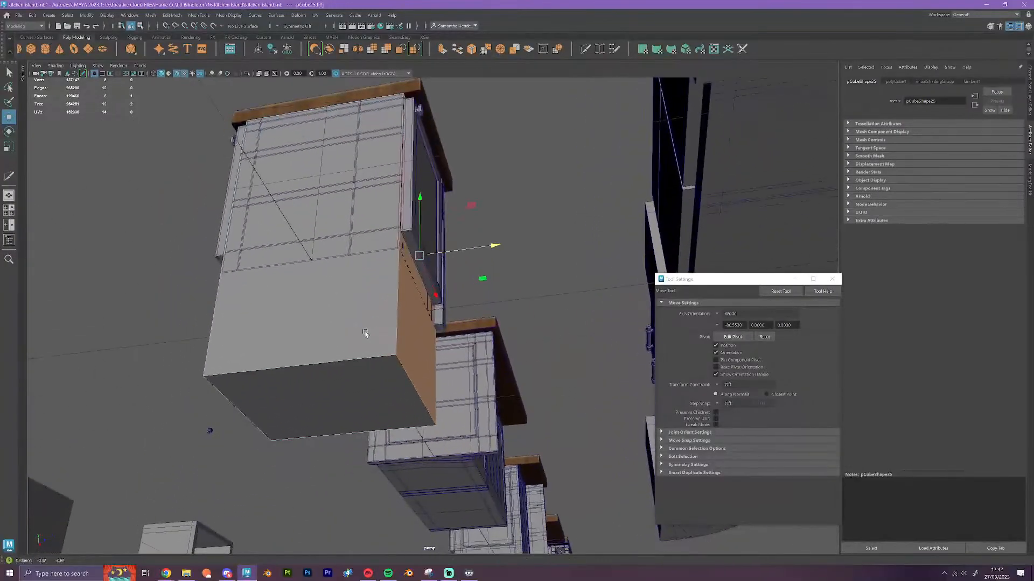
# Raise the cube's bottom face along Y to the base of the shelf cabinet
pyautogui.keyDown('alt'); pyautogui.moveTo(340, 374); pyautogui.dragTo(332, 337); pyautogui.keyUp('alt')
pyautogui.click(349, 385)
pyautogui.scroll(-2, 374, 393)
pyautogui.moveTo(376, 220); pyautogui.dragTo(415, 205, button='right')
pyautogui.click(493, 427)
# Select all the pale worktops of the rear island row, including the rounded end and the separate curved corner piece
pyautogui.scroll(-10, 496, 442)
pyautogui.keyDown('alt'); pyautogui.moveTo(495, 442); pyautogui.dragTo(422, 470); pyautogui.keyUp('alt')
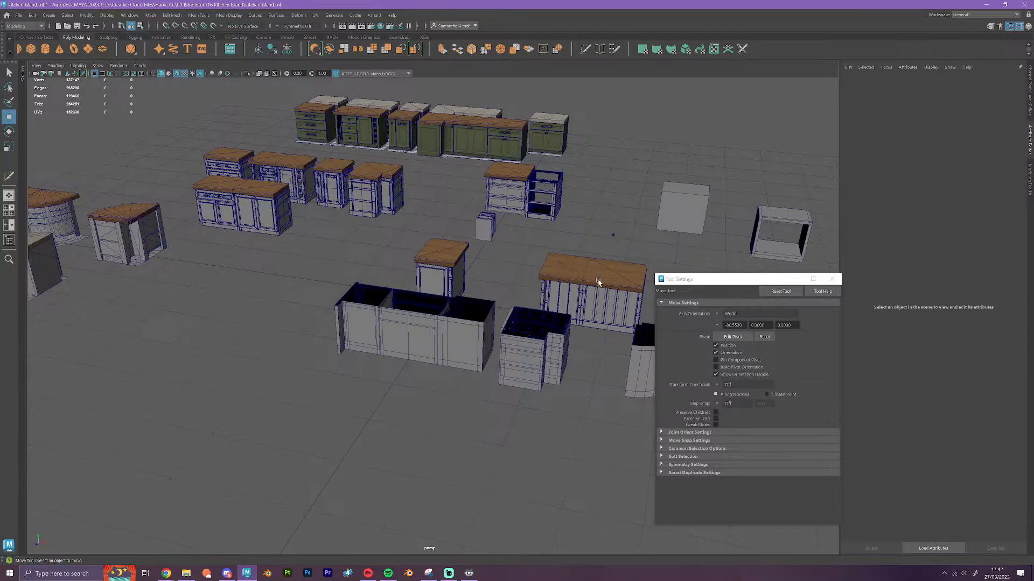
pyautogui.keyDown('alt'); pyautogui.moveTo(318, 404); pyautogui.dragTo(492, 418); pyautogui.keyUp('alt')
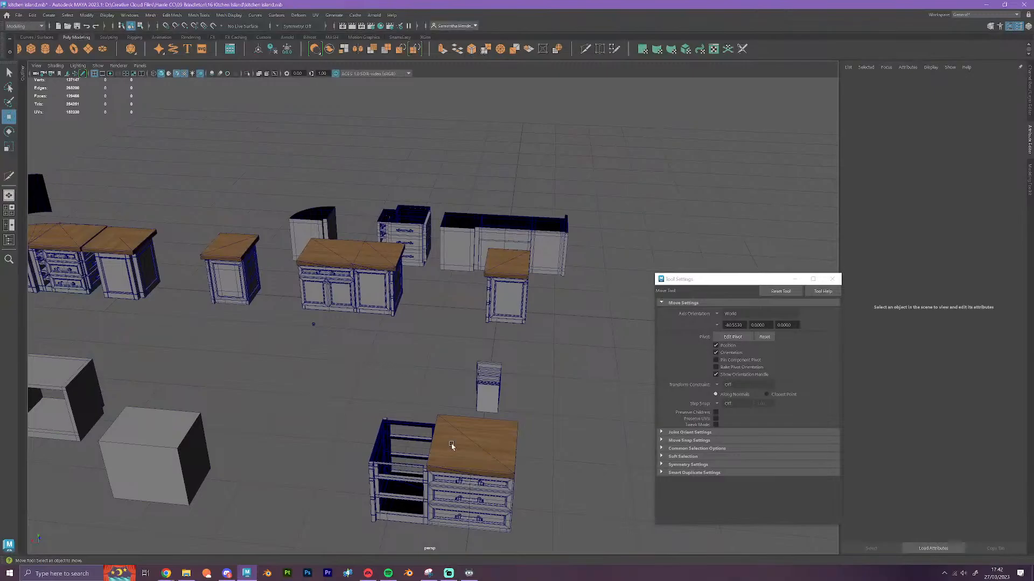
pyautogui.scroll(-4, 452, 446)
pyautogui.keyDown('alt'); pyautogui.moveTo(533, 448); pyautogui.dragTo(242, 440, button='middle'); pyautogui.keyUp('alt')
pyautogui.keyDown('alt'); pyautogui.moveTo(530, 395); pyautogui.dragTo(540, 417); pyautogui.keyUp('alt')
pyautogui.keyDown('alt'); pyautogui.moveTo(540, 417); pyautogui.dragTo(344, 464, button='middle'); pyautogui.keyUp('alt')
pyautogui.click(532, 330)
pyautogui.keyDown('shift'); pyautogui.click(482, 329); pyautogui.keyUp('shift')
pyautogui.keyDown('shift'); pyautogui.click(454, 328); pyautogui.keyUp('shift')
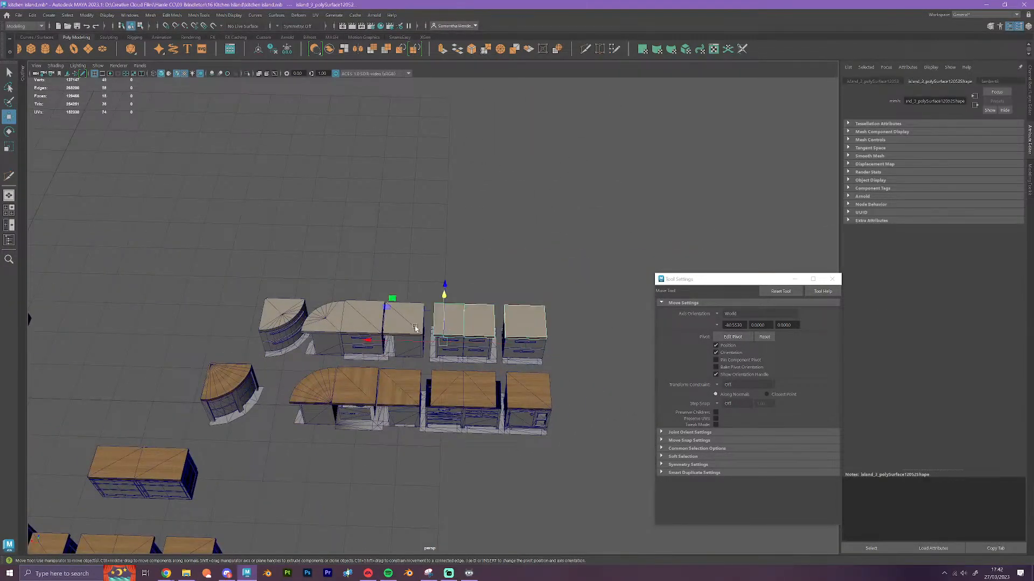
pyautogui.keyDown('shift'); pyautogui.click(414, 327); pyautogui.keyUp('shift')
pyautogui.keyDown('shift'); pyautogui.click(351, 328); pyautogui.keyUp('shift')
pyautogui.keyDown('shift'); pyautogui.click(329, 324); pyautogui.keyUp('shift')
pyautogui.keyDown('shift'); pyautogui.click(284, 317); pyautogui.keyUp('shift')
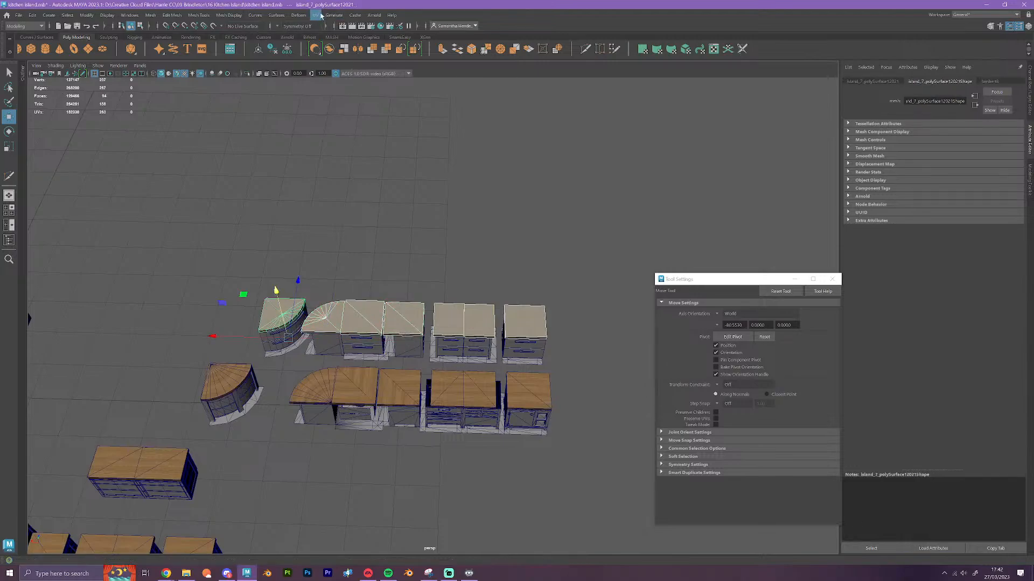
# Open the UV Editor for the selected pale worktops and examine how their UV shells are laid out on the texture
pyautogui.click(316, 15)
pyautogui.click(331, 26)
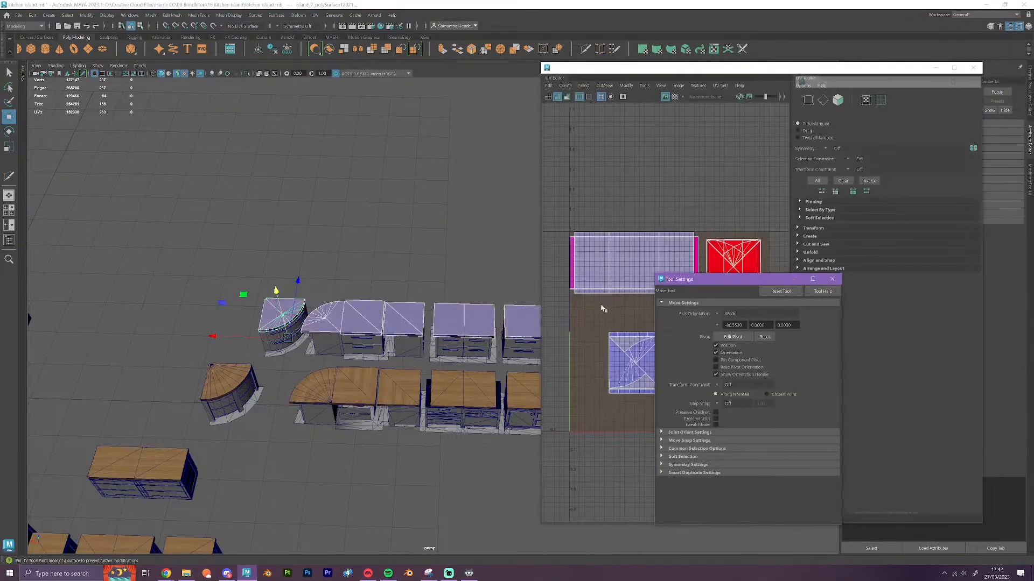
pyautogui.moveTo(617, 71); pyautogui.dragTo(434, 85)
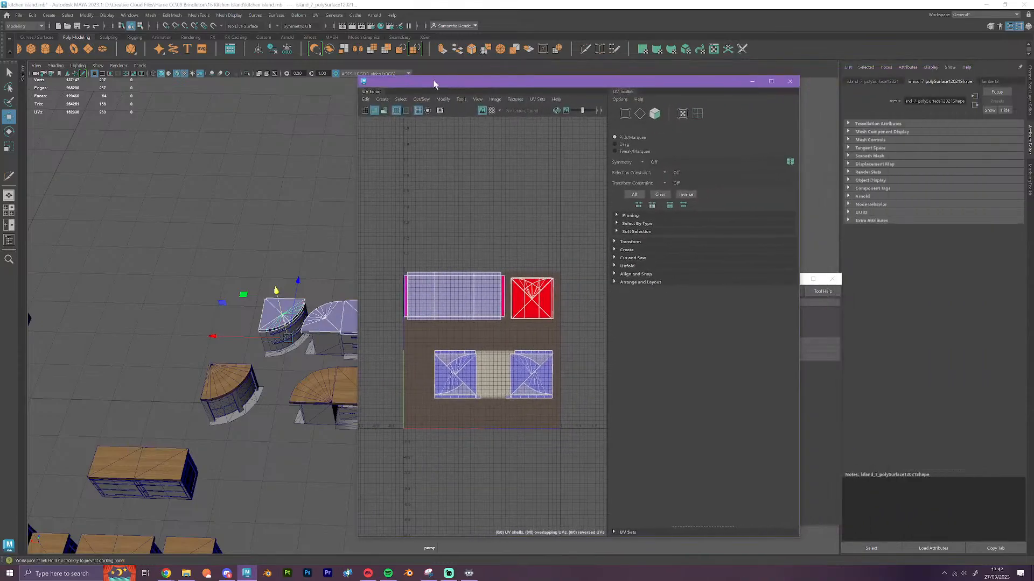
pyautogui.scroll(3, 469, 284)
pyautogui.scroll(-1, 483, 362)
pyautogui.scroll(3, 487, 371)
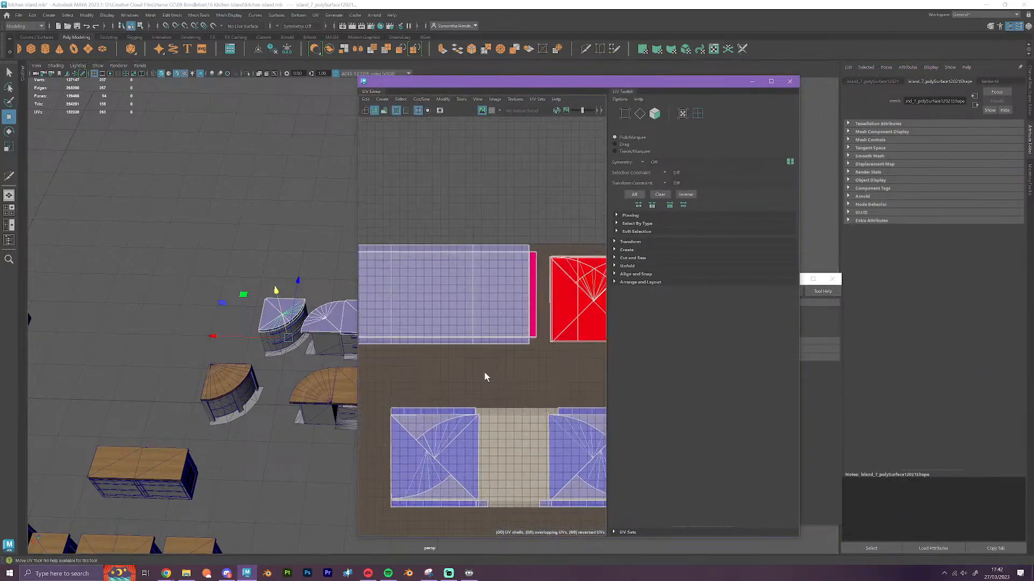
pyautogui.moveTo(485, 377); pyautogui.dragTo(449, 358, button='right')
pyautogui.scroll(-3, 475, 380)
pyautogui.keyDown('alt'); pyautogui.moveTo(474, 381); pyautogui.dragTo(513, 298, button='middle'); pyautogui.keyUp('alt')
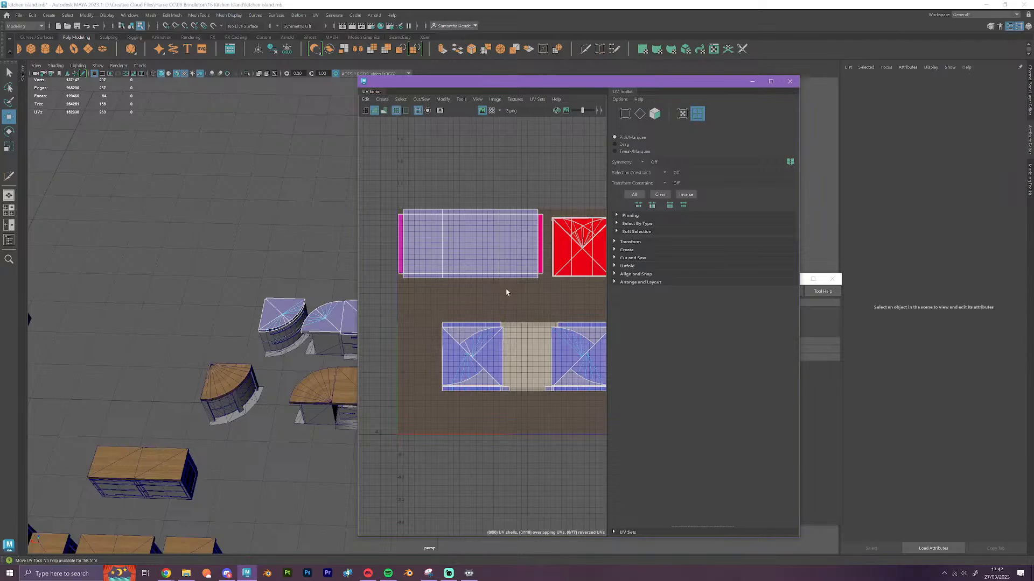
# Compare the overlapping rectangular and curved UV shells of the pale worktops up close, and close the UV Editor
pyautogui.moveTo(499, 294)
pyautogui.keyDown('alt'); pyautogui.mouseDown(button='middle')
pyautogui.moveTo(509, 302)
pyautogui.moveTo(480, 291)
pyautogui.moveTo(503, 307)
pyautogui.mouseUp(button='middle'); pyautogui.keyUp('alt')
pyautogui.scroll(2, 383, 274)
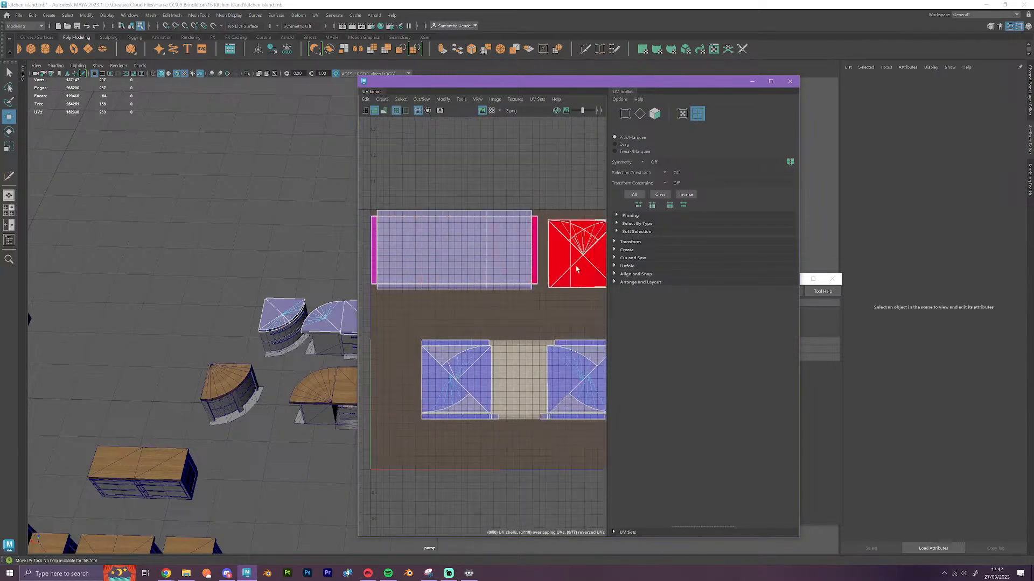
pyautogui.keyDown('alt'); pyautogui.moveTo(535, 332); pyautogui.dragTo(542, 305, button='middle'); pyautogui.keyUp('alt')
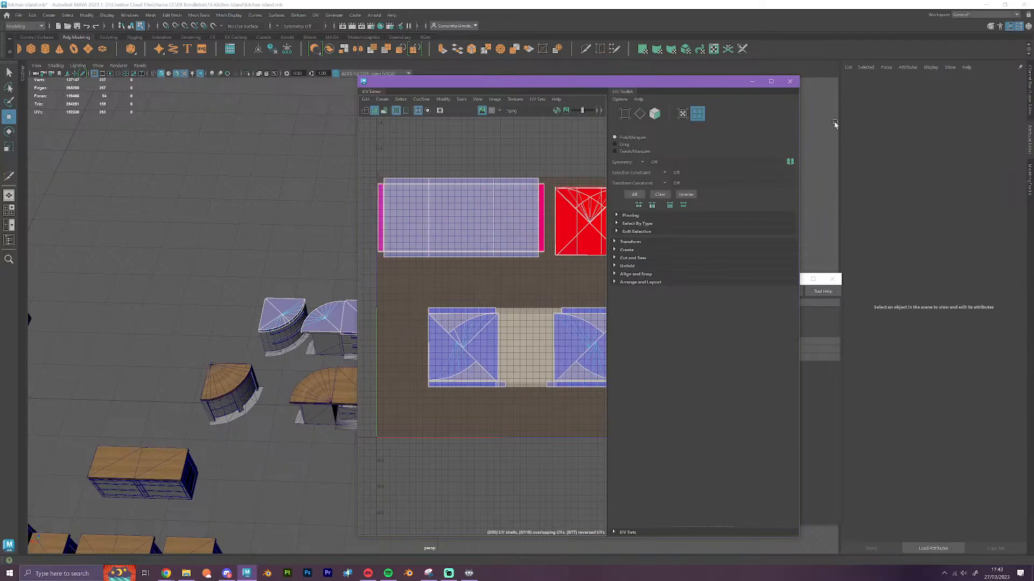
pyautogui.click(790, 83)
# Select all the wooden worktops of the neighbouring island row, including the rounded end and the separate curved corner piece
pyautogui.keyDown('alt'); pyautogui.moveTo(362, 420); pyautogui.dragTo(434, 443); pyautogui.keyUp('alt')
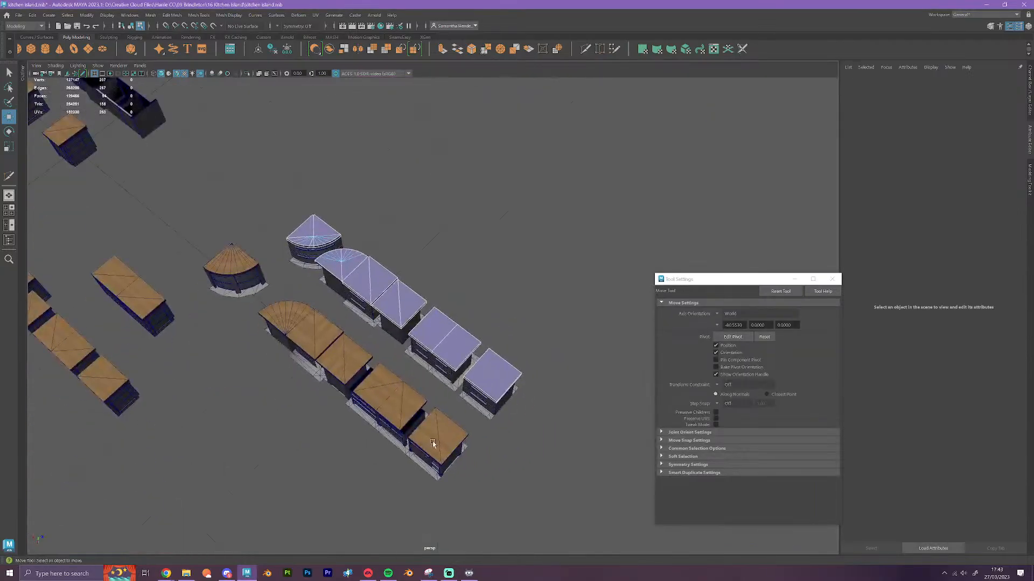
pyautogui.click(434, 443)
pyautogui.keyDown('shift'); pyautogui.click(383, 389); pyautogui.keyUp('shift')
pyautogui.keyDown('shift'); pyautogui.click(344, 355); pyautogui.keyUp('shift')
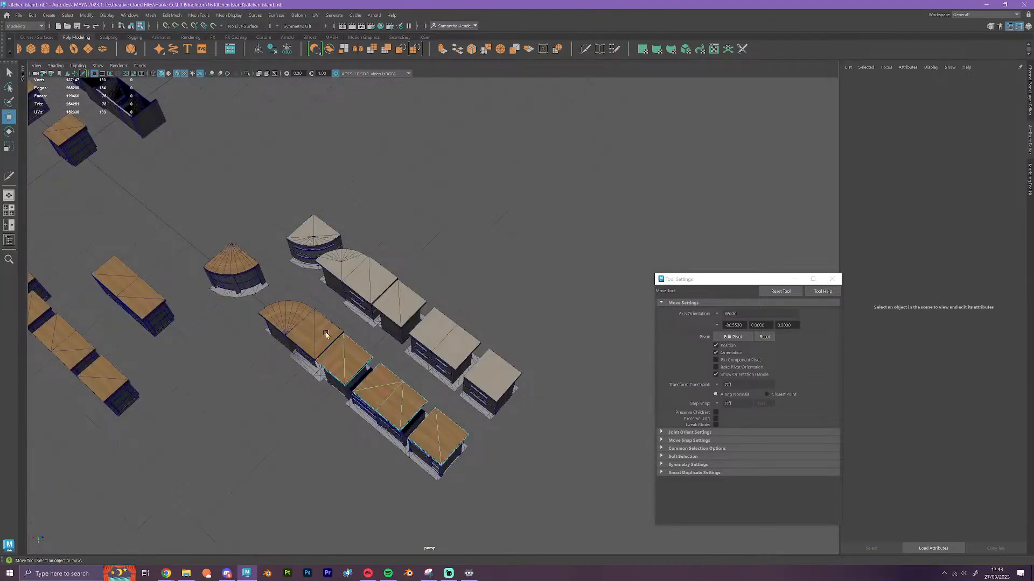
pyautogui.keyDown('shift'); pyautogui.click(300, 319); pyautogui.keyUp('shift')
pyautogui.keyDown('shift'); pyautogui.click(298, 318); pyautogui.keyUp('shift')
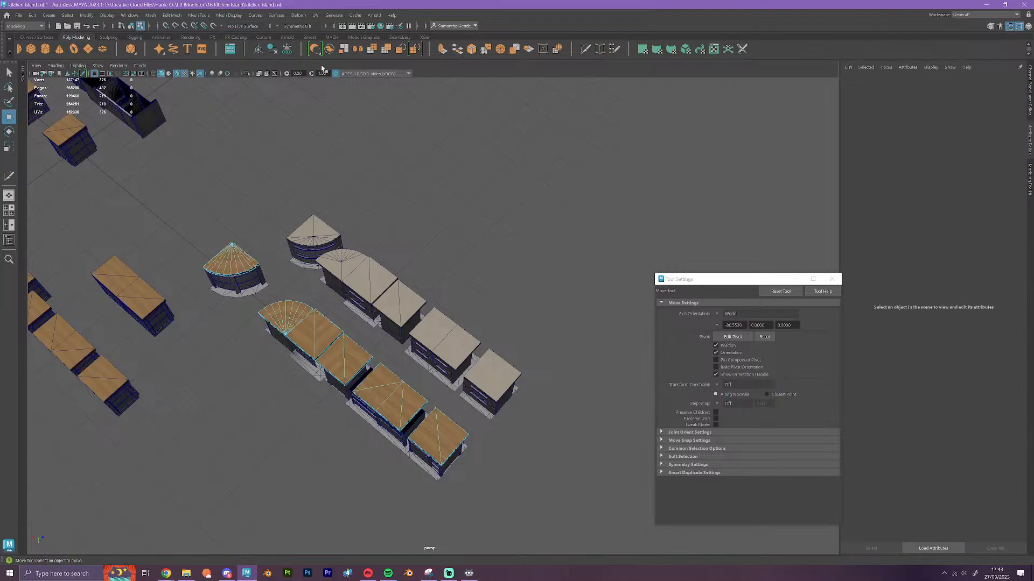
# Open the UV Editor for the selected wooden worktops, examine how their shells are laid out on the wood texture, and close it
pyautogui.click(315, 15)
pyautogui.click(331, 27)
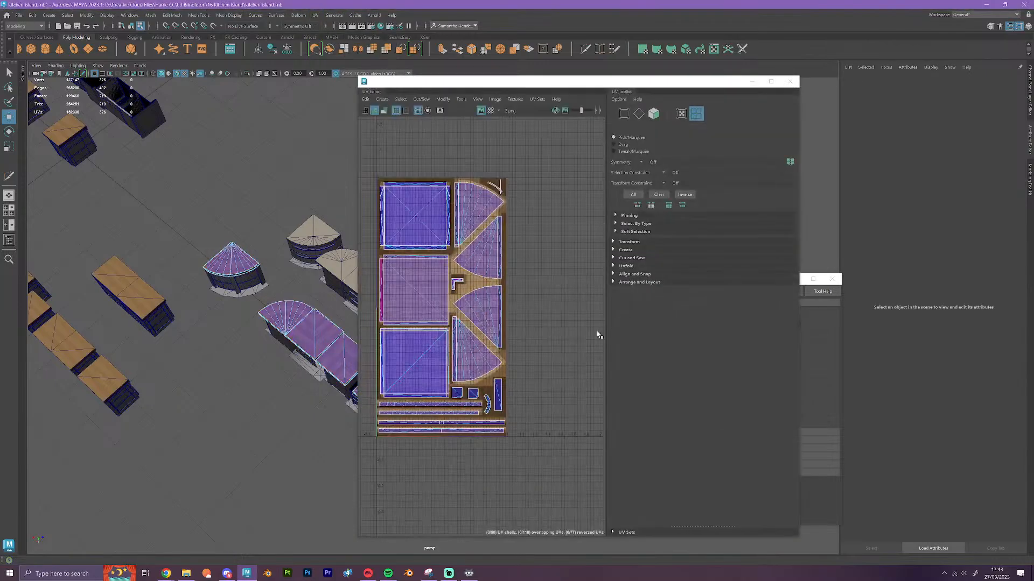
pyautogui.scroll(-2, 511, 345)
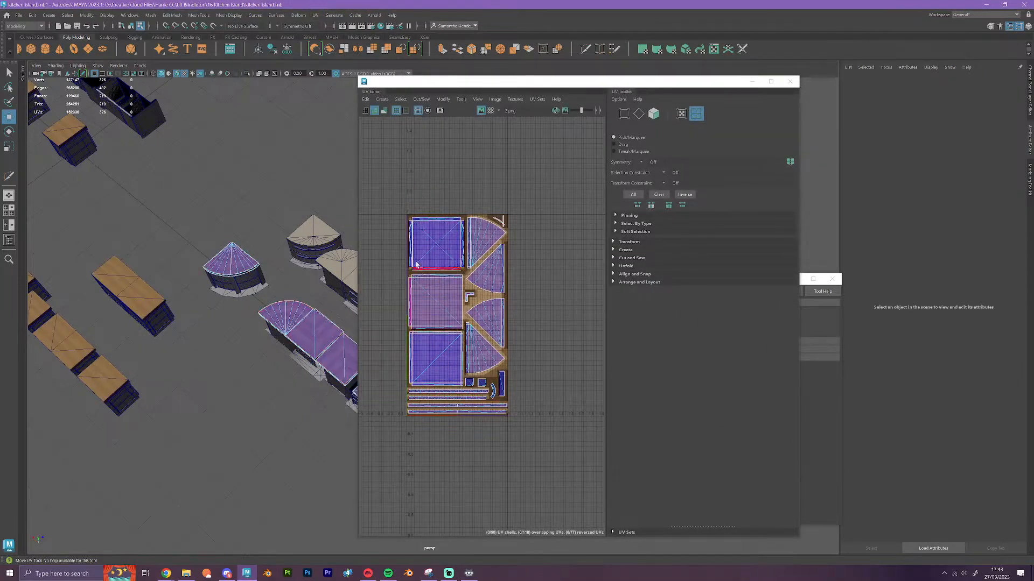
pyautogui.scroll(3, 522, 300)
pyautogui.keyDown('alt'); pyautogui.moveTo(512, 316); pyautogui.dragTo(585, 310, button='middle'); pyautogui.keyUp('alt')
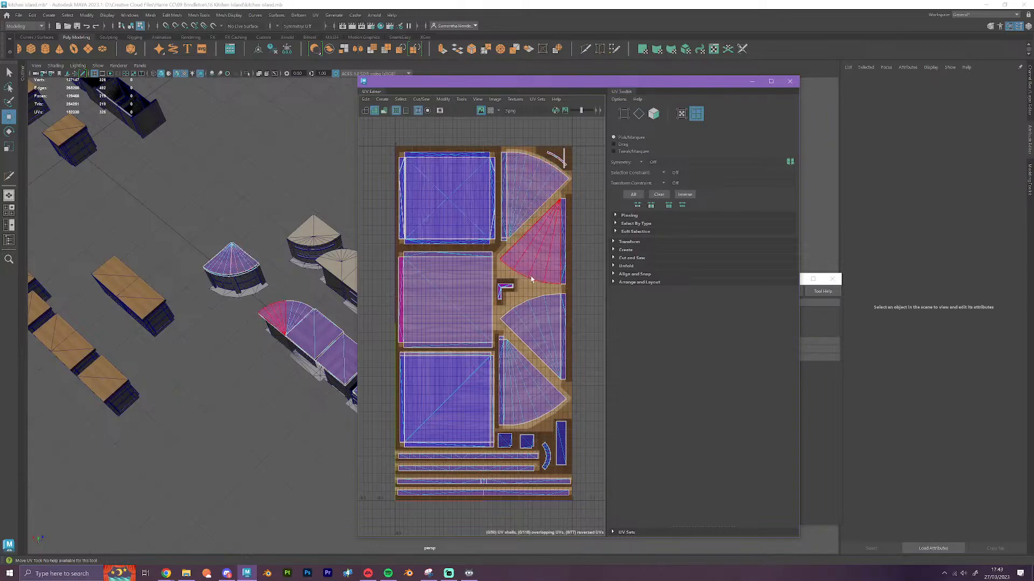
pyautogui.click(790, 82)
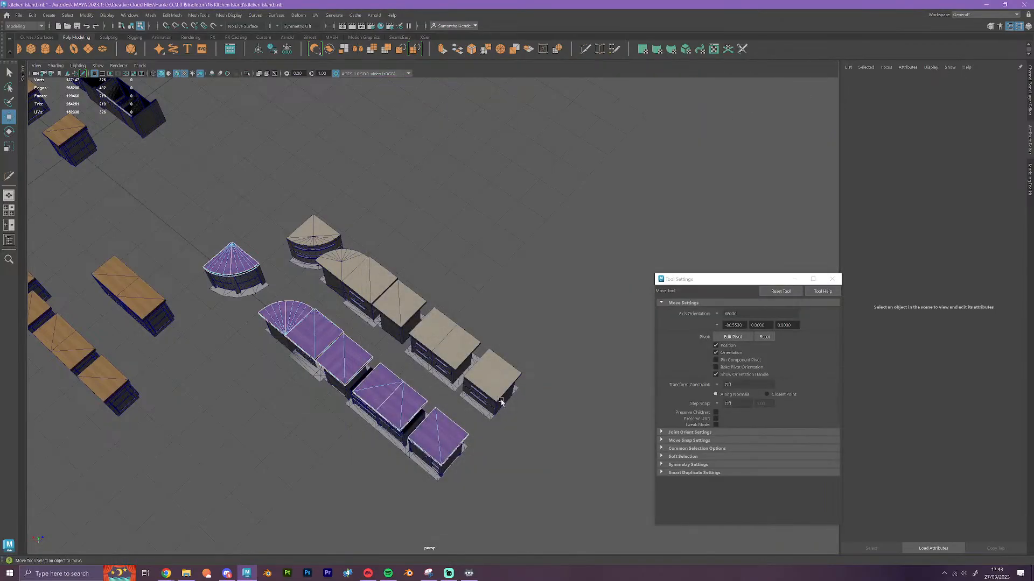
# Return to object mode and examine the modular island cabinets and their carcasses from all sides for unfinished parts
pyautogui.keyDown('alt'); pyautogui.moveTo(501, 401); pyautogui.dragTo(434, 231); pyautogui.keyUp('alt')
pyautogui.moveTo(433, 231); pyautogui.dragTo(472, 211, button='right')
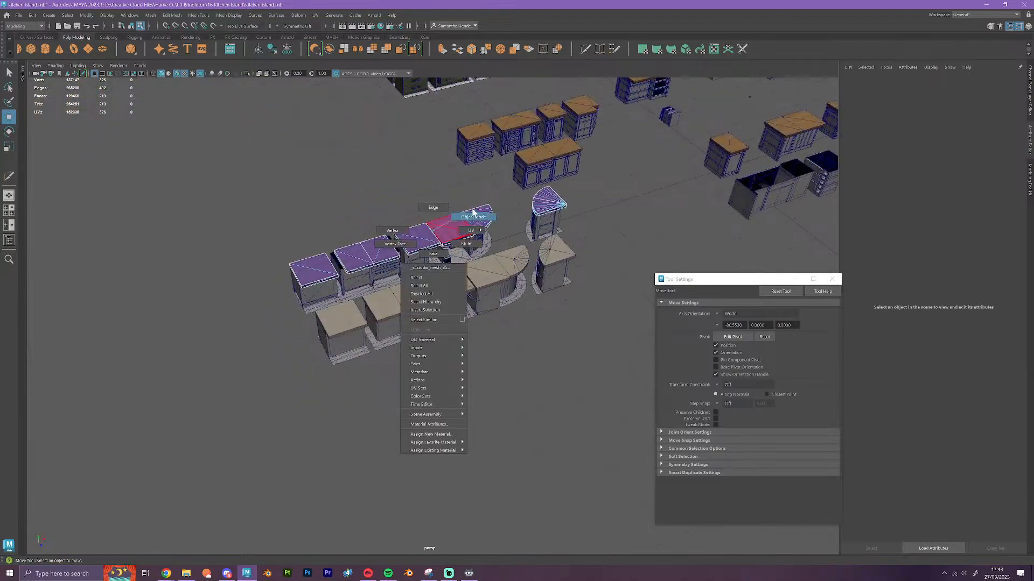
pyautogui.keyDown('alt'); pyautogui.moveTo(473, 212); pyautogui.dragTo(520, 358); pyautogui.keyUp('alt')
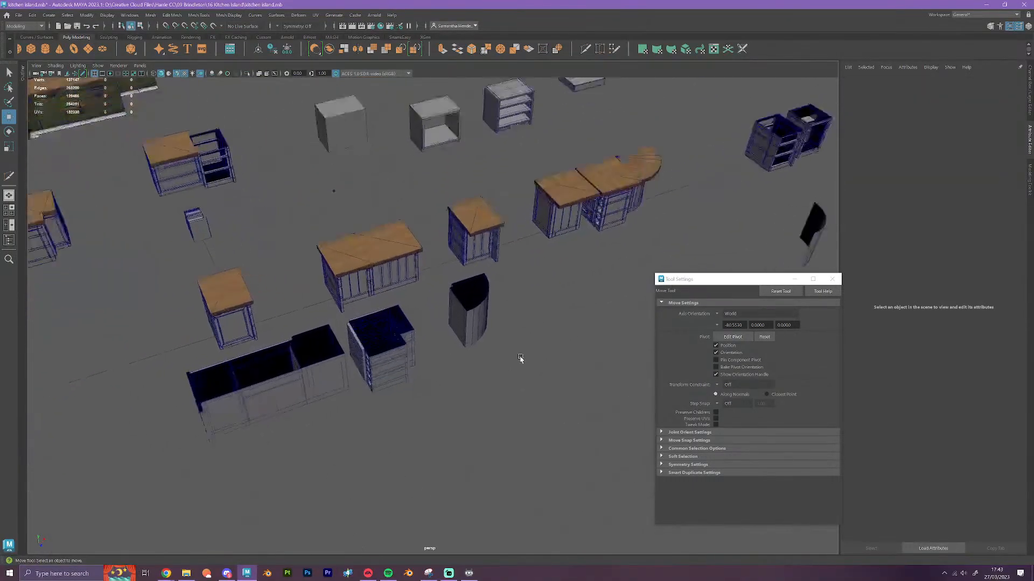
pyautogui.scroll(2, 520, 358)
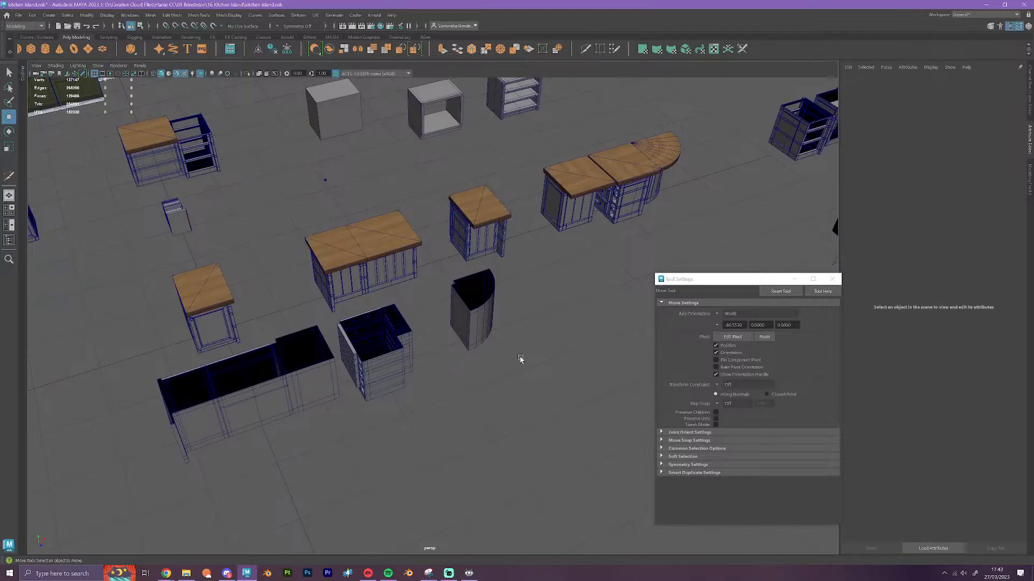
pyautogui.keyDown('alt'); pyautogui.moveTo(369, 369); pyautogui.dragTo(482, 376, button='middle'); pyautogui.keyUp('alt')
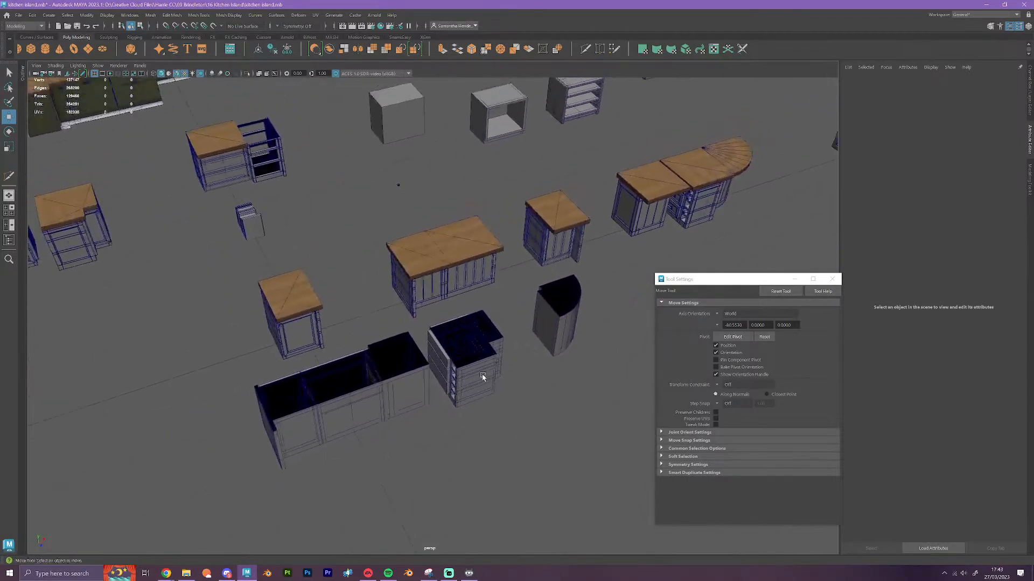
pyautogui.keyDown('alt'); pyautogui.moveTo(437, 444); pyautogui.dragTo(401, 433); pyautogui.keyUp('alt')
pyautogui.keyDown('alt'); pyautogui.moveTo(71, 333); pyautogui.dragTo(290, 310, button='middle'); pyautogui.keyUp('alt')
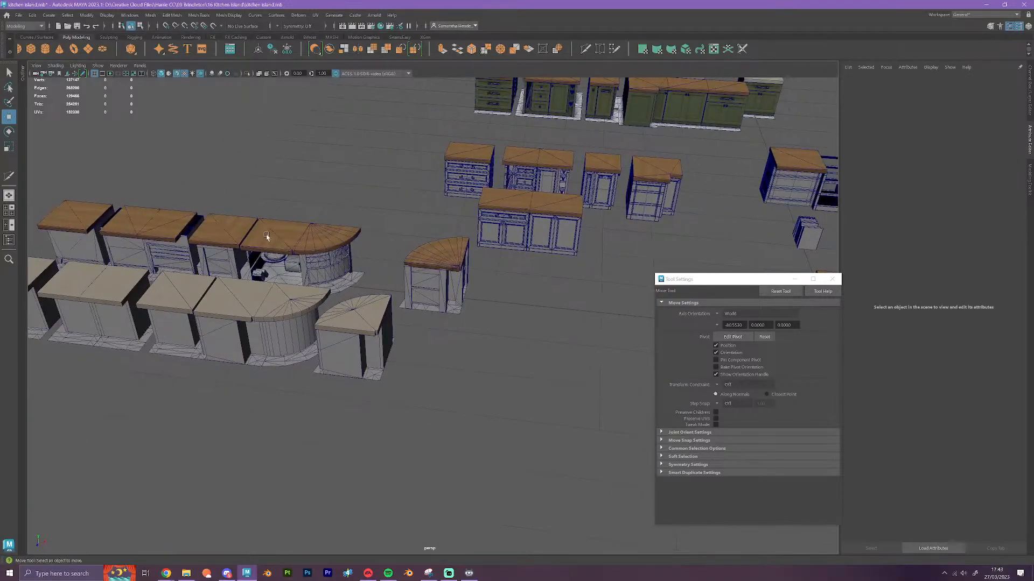
pyautogui.keyDown('alt'); pyautogui.moveTo(580, 362); pyautogui.dragTo(57, 316, button='middle'); pyautogui.keyUp('alt')
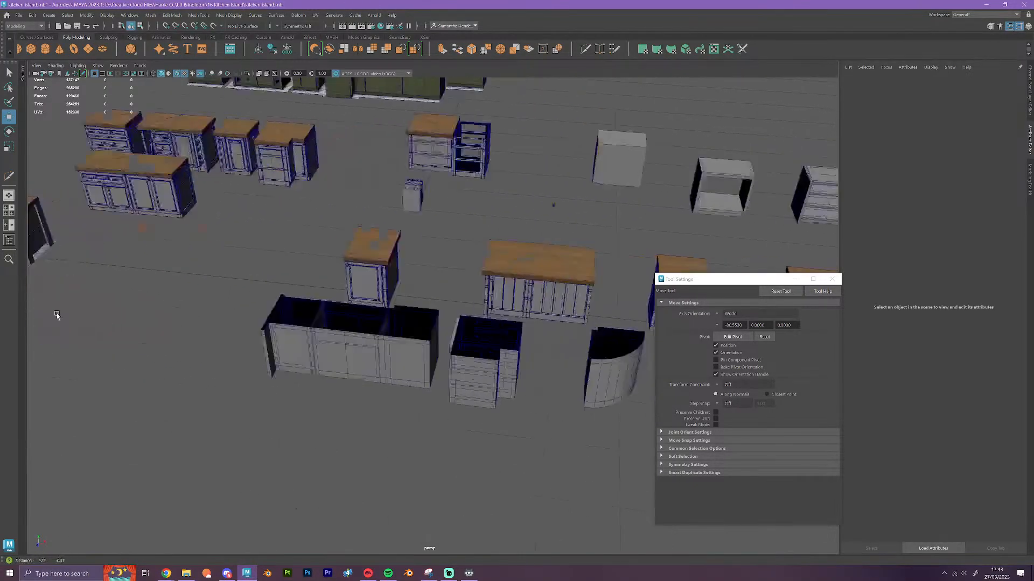
pyautogui.keyDown('alt'); pyautogui.moveTo(328, 388); pyautogui.dragTo(212, 438, button='middle'); pyautogui.keyUp('alt')
pyautogui.scroll(2, 309, 418)
pyautogui.scroll(1, 309, 419)
pyautogui.keyDown('alt'); pyautogui.moveTo(253, 438); pyautogui.dragTo(349, 404); pyautogui.keyUp('alt')
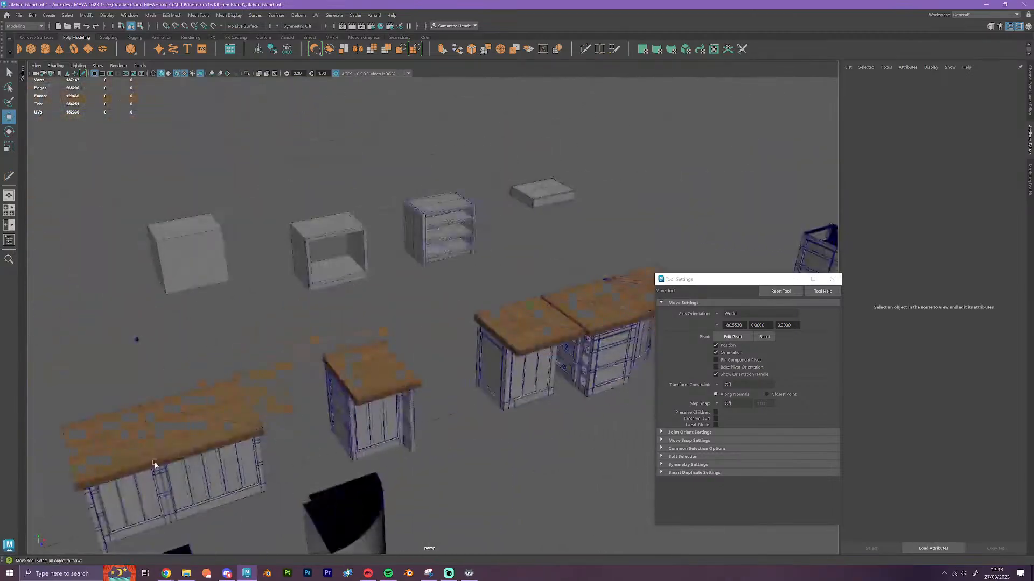
pyautogui.keyDown('alt'); pyautogui.moveTo(156, 466); pyautogui.dragTo(499, 300, button='middle'); pyautogui.keyUp('alt')
pyautogui.keyDown('alt'); pyautogui.moveTo(226, 404); pyautogui.dragTo(572, 384, button='middle'); pyautogui.keyUp('alt')
pyautogui.keyDown('alt'); pyautogui.moveTo(359, 463); pyautogui.dragTo(404, 424); pyautogui.keyUp('alt')
pyautogui.keyDown('alt'); pyautogui.moveTo(251, 471); pyautogui.dragTo(577, 306, button='middle'); pyautogui.keyUp('alt')
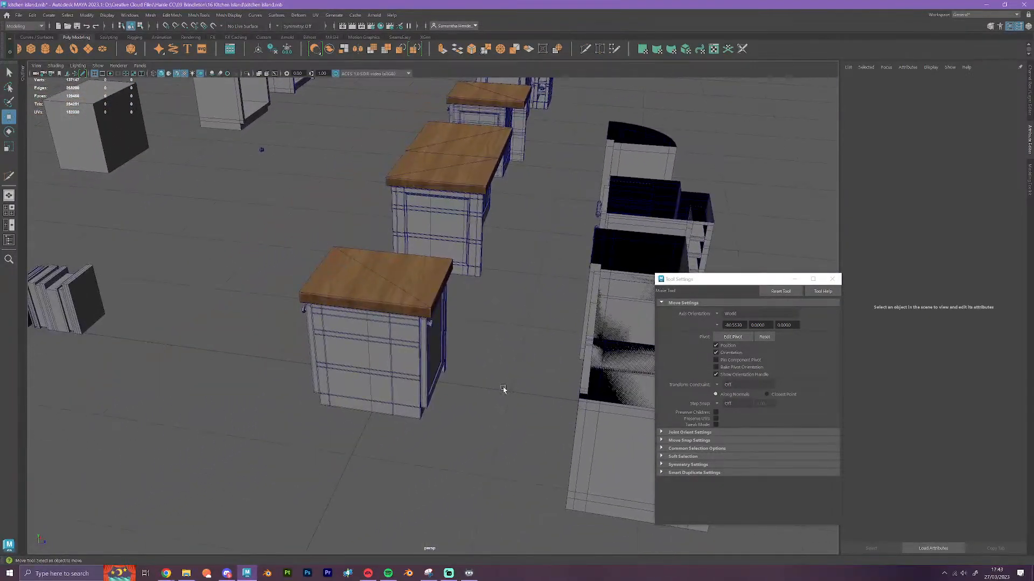
# Slide the single-door cabinet's carcass sideways out from under its worktop, and undo the move
pyautogui.scroll(4, 502, 389)
pyautogui.scroll(-4, 502, 389)
pyautogui.keyDown('alt'); pyautogui.moveTo(482, 429); pyautogui.dragTo(563, 230, button='middle'); pyautogui.keyUp('alt')
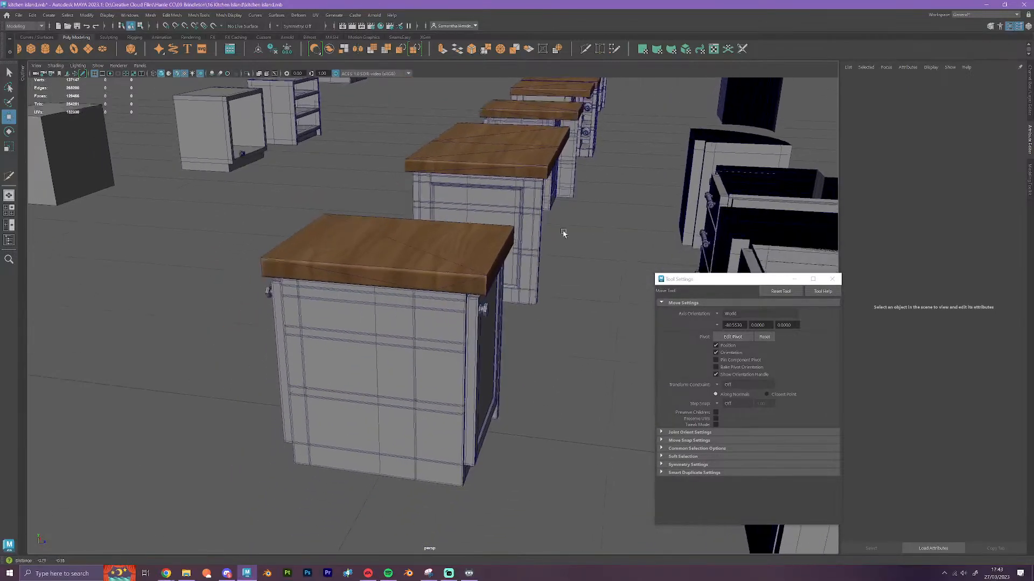
pyautogui.click(421, 440)
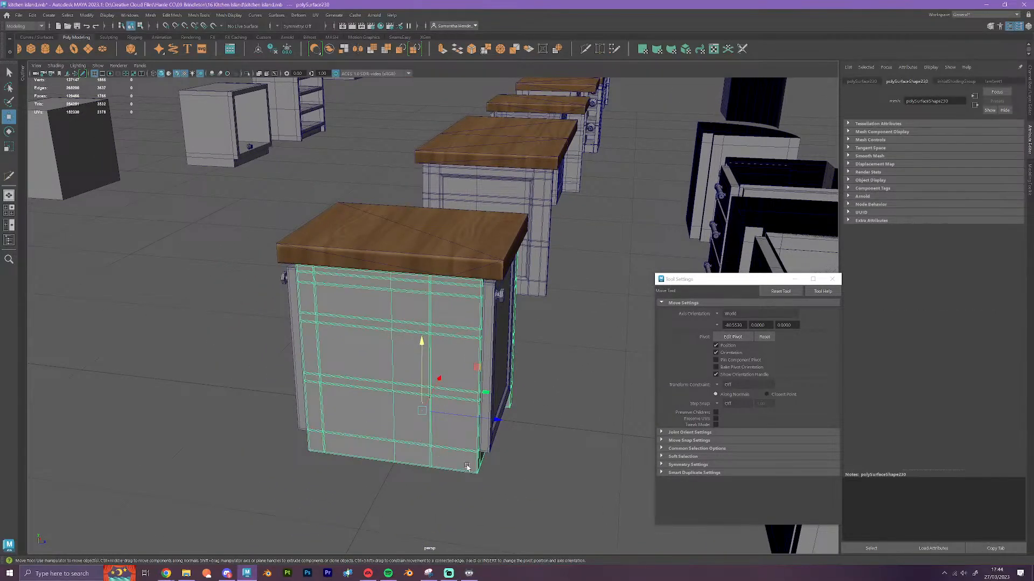
pyautogui.moveTo(450, 464); pyautogui.dragTo(572, 434)
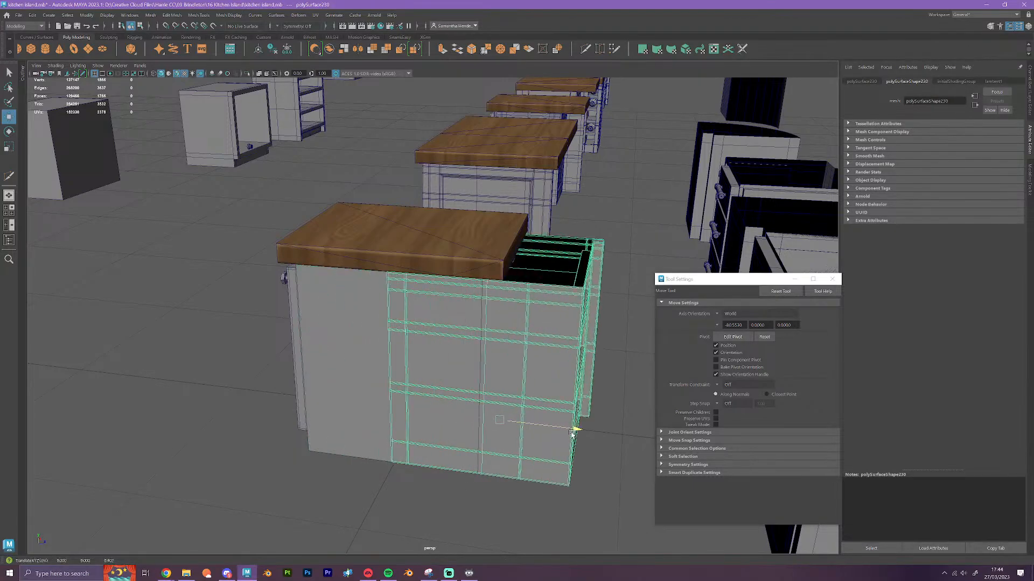
pyautogui.hotkey('ctrl', 'z')
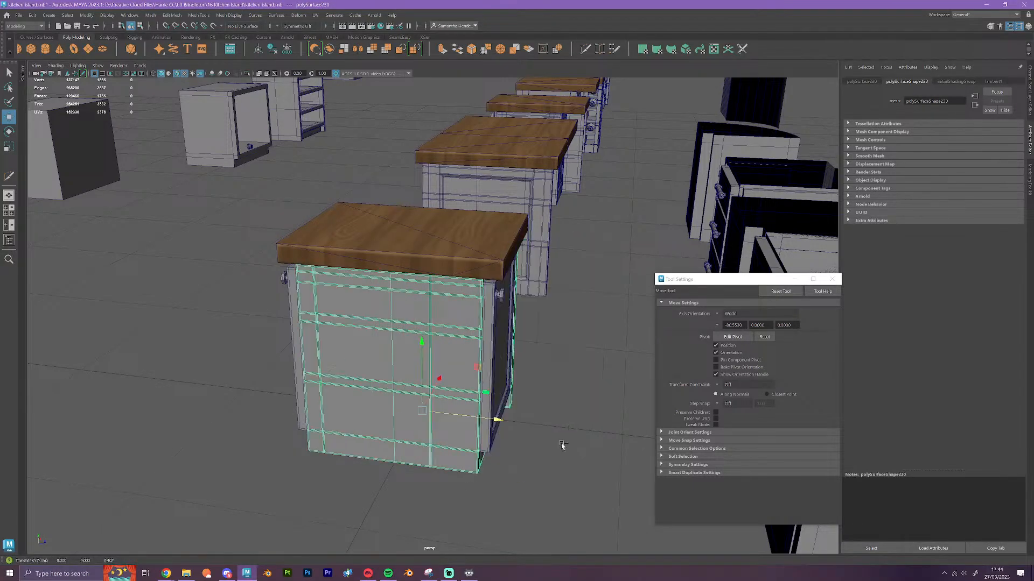
# Select the filler cube inside the single-door cabinet and insert a vertical edge loop near its post-side edge with Multi-Cut
pyautogui.click(379, 433)
pyautogui.moveTo(379, 433); pyautogui.dragTo(384, 361, button='right')
pyautogui.click(383, 387)
pyautogui.keyDown('alt'); pyautogui.moveTo(389, 475); pyautogui.dragTo(484, 302); pyautogui.keyUp('alt')
pyautogui.click(585, 49)
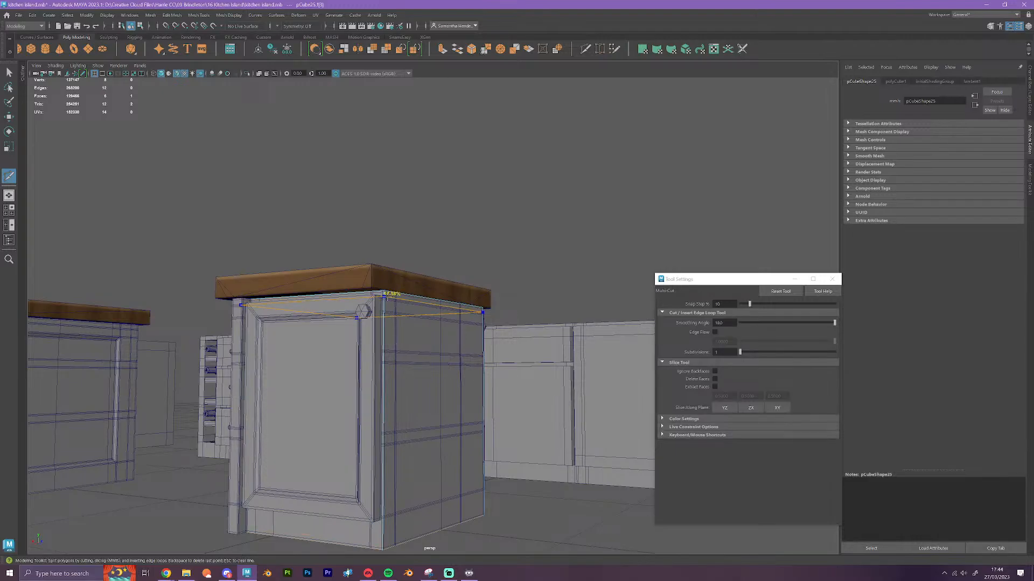
pyautogui.keyDown('alt'); pyautogui.moveTo(384, 295); pyautogui.dragTo(381, 460); pyautogui.keyUp('alt')
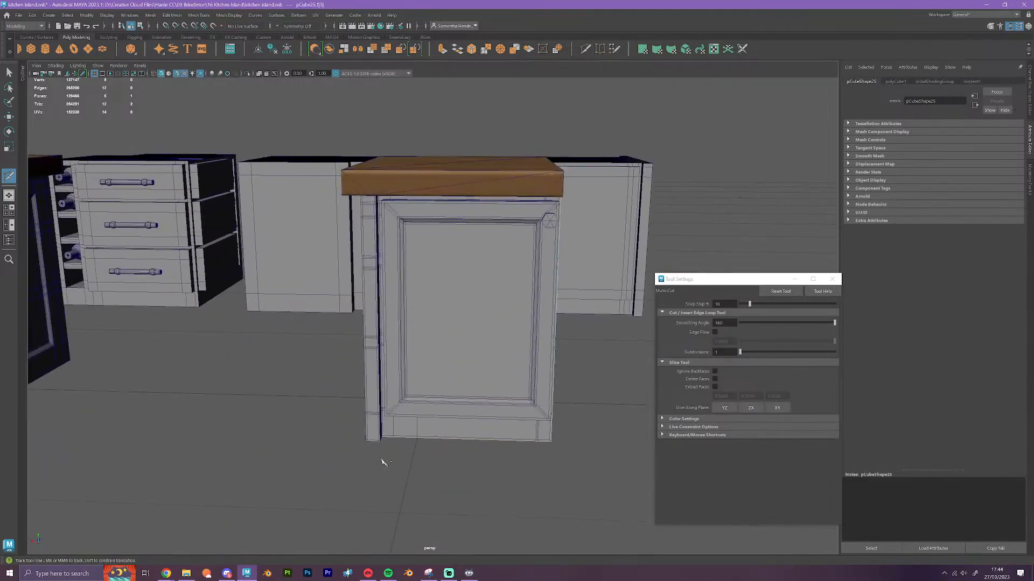
pyautogui.keyDown('ctrl'); pyautogui.click(384, 437); pyautogui.keyUp('ctrl')
pyautogui.scroll(2, 459, 413)
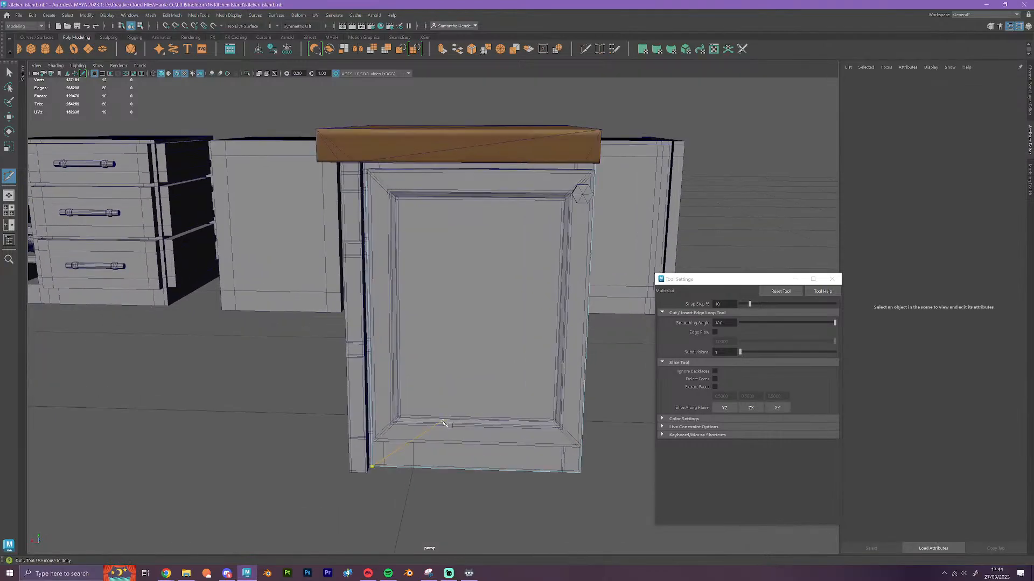
# Select the cube's new vertical edge loop and snap it along X to the vertices where the door frame meets the corner post
pyautogui.press('w')
pyautogui.moveTo(373, 453); pyautogui.dragTo(371, 314, button='right')
pyautogui.doubleClick(369, 449)
pyautogui.press('v')
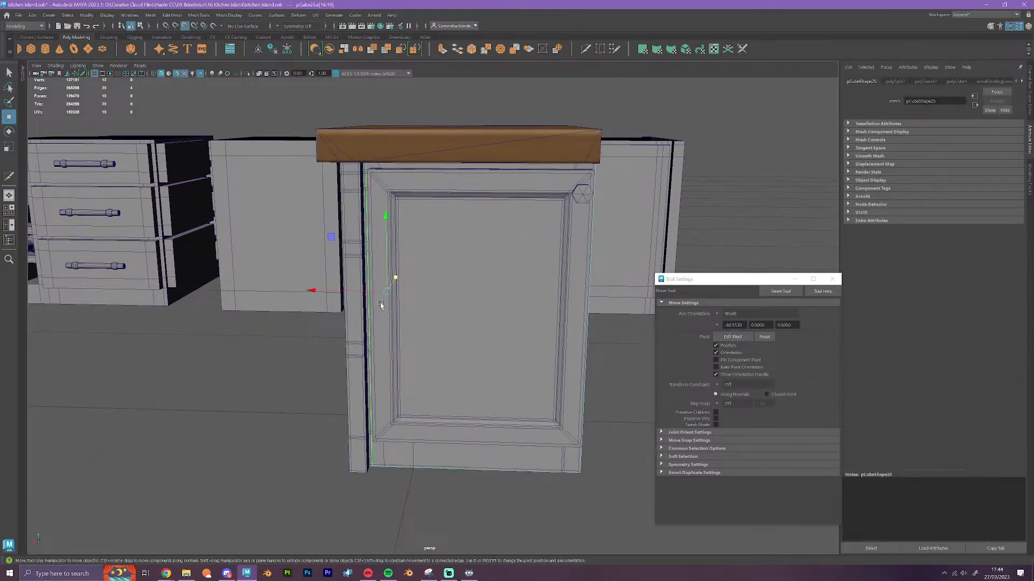
pyautogui.moveTo(371, 292); pyautogui.dragTo(454, 485)
# Slide the filler cube along X out from under the worktop so its narrow end strips are accessible
pyautogui.keyDown('alt'); pyautogui.moveTo(454, 485); pyautogui.dragTo(509, 315, button='middle'); pyautogui.keyUp('alt')
pyautogui.keyDown('alt'); pyautogui.moveTo(509, 315); pyautogui.dragTo(477, 406); pyautogui.keyUp('alt')
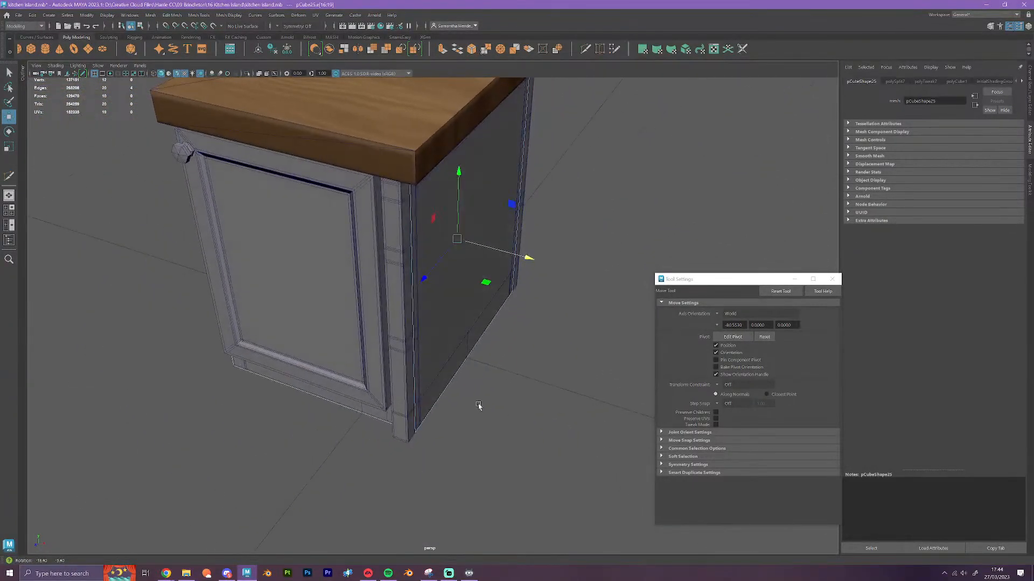
pyautogui.moveTo(442, 381); pyautogui.dragTo(485, 326, button='right')
pyautogui.scroll(-3, 491, 401)
pyautogui.moveTo(490, 356); pyautogui.dragTo(558, 376)
# Extrude the cube's narrow strip face on one door side and snap it outward to the front of the corner post
pyautogui.moveTo(524, 279); pyautogui.dragTo(493, 291, button='right')
pyautogui.click(493, 290)
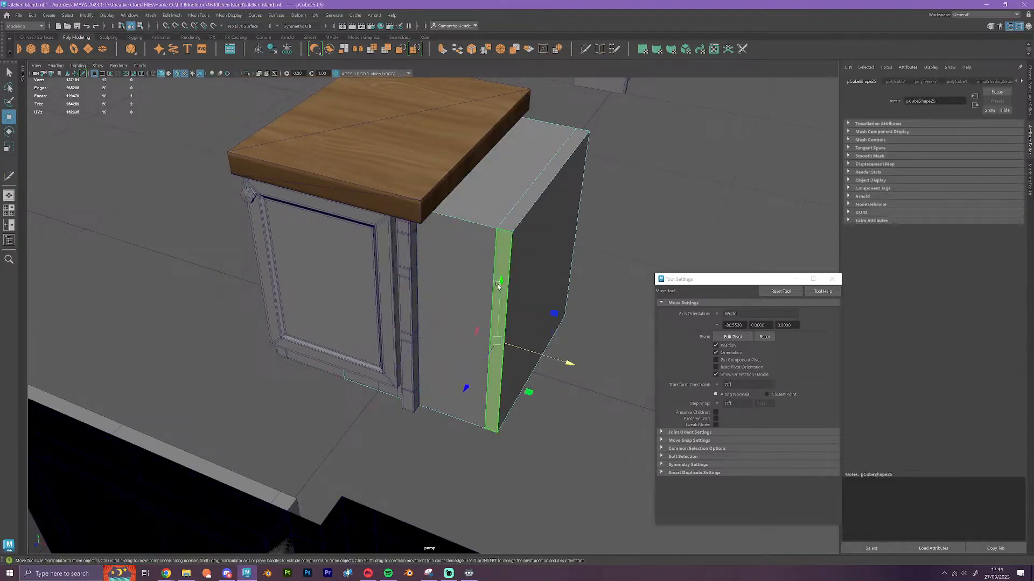
pyautogui.click(440, 47)
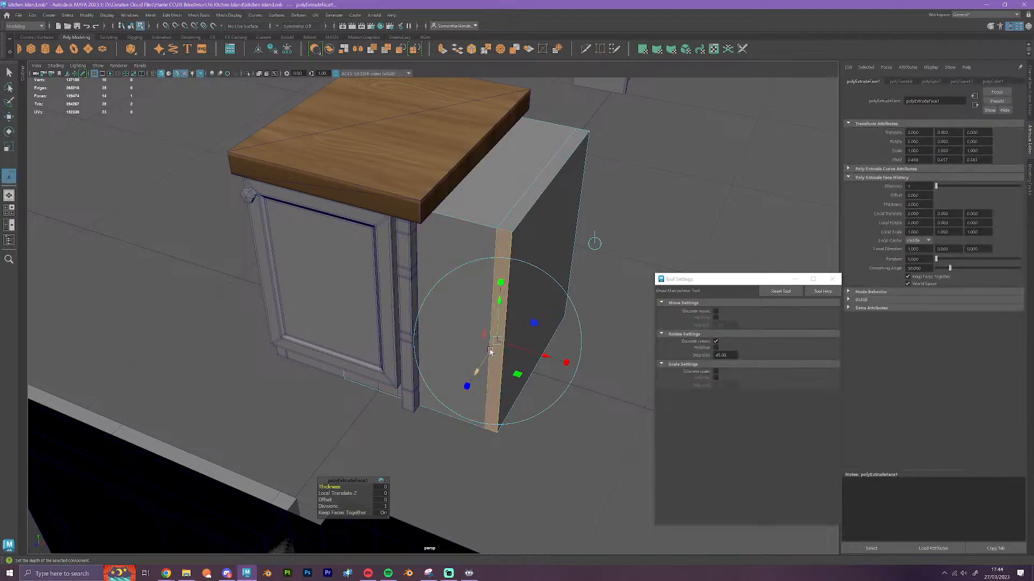
pyautogui.press('w')
pyautogui.press('v')
pyautogui.moveTo(483, 359); pyautogui.dragTo(404, 389)
pyautogui.keyDown('alt'); pyautogui.moveTo(532, 481); pyautogui.dragTo(420, 486); pyautogui.keyUp('alt')
# Extrude the matching narrow strip face on the cube's opposite side to its post, and put the cube back inside the cabinet
pyautogui.click(333, 345)
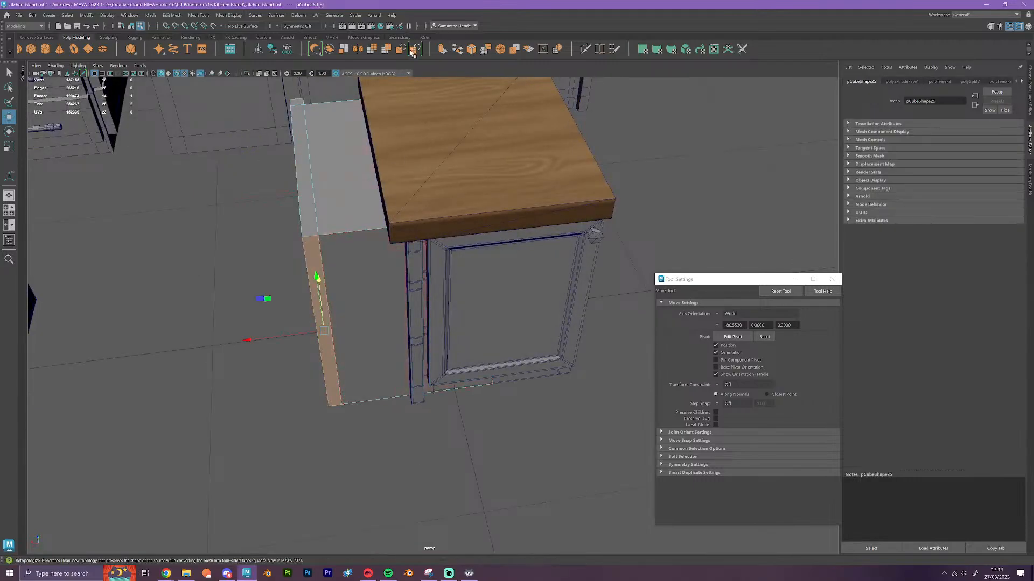
pyautogui.hotkey('ctrl', 'e')
pyautogui.press('w')
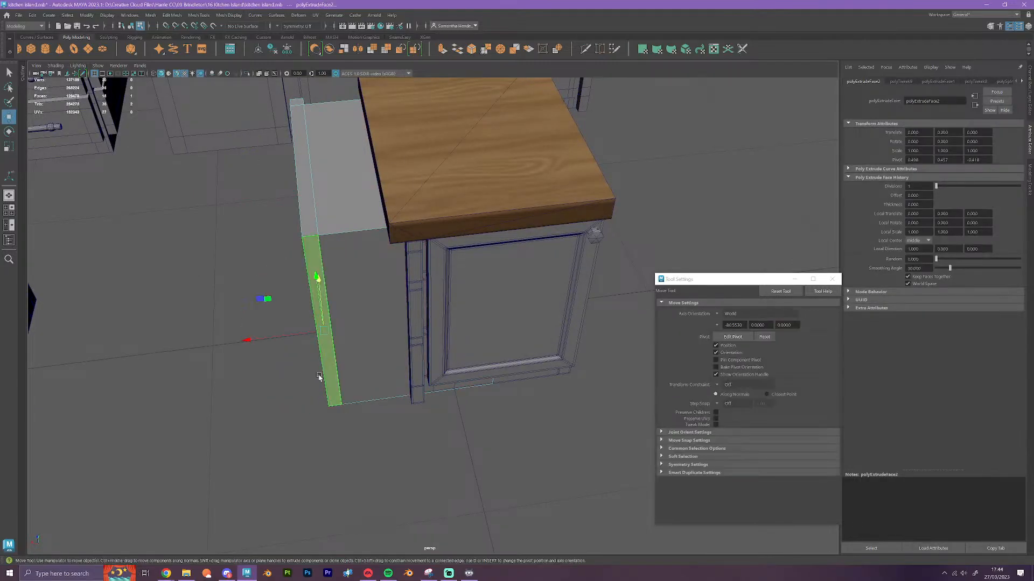
pyautogui.moveTo(319, 281); pyautogui.dragTo(463, 456)
pyautogui.moveTo(353, 301); pyautogui.dragTo(400, 279, button='right')
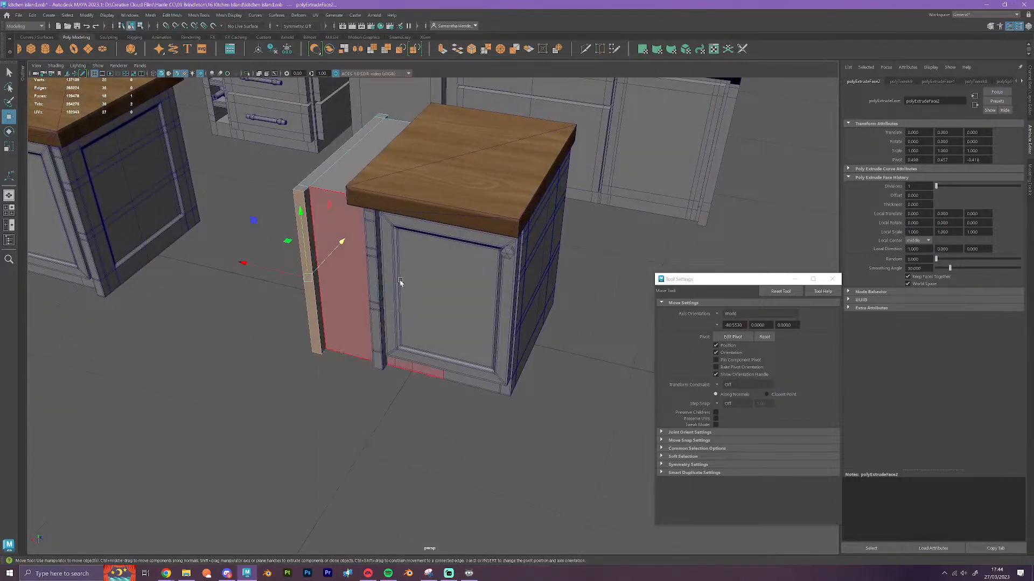
pyautogui.press('Delete')
pyautogui.click(418, 335)
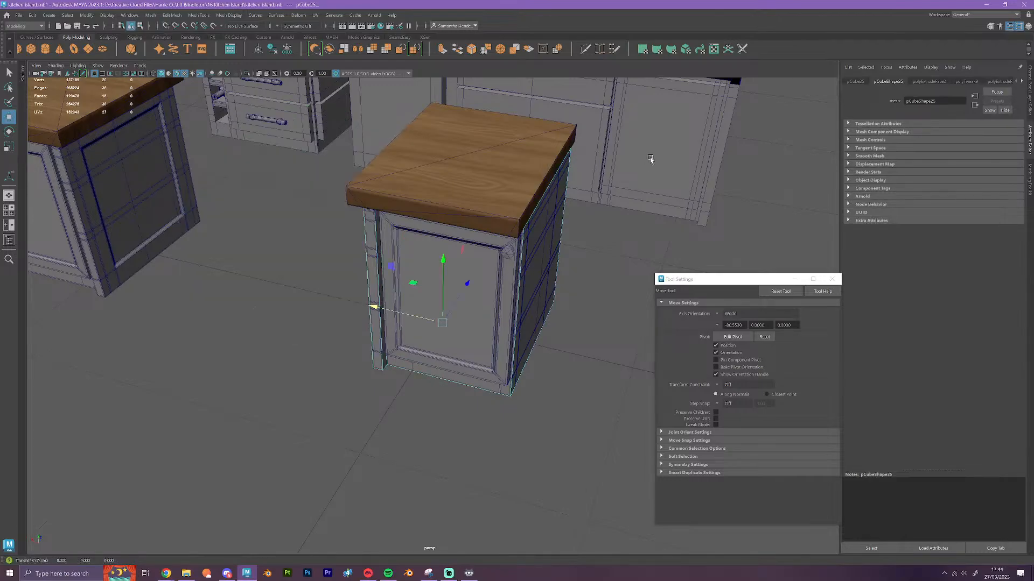
# Insert a horizontal edge loop around the filler cube level with the top of the cabinet's plinth using Multi-Cut
pyautogui.click(585, 49)
pyautogui.scroll(5, 486, 365)
pyautogui.keyDown('alt'); pyautogui.moveTo(473, 506); pyautogui.dragTo(450, 467); pyautogui.keyUp('alt')
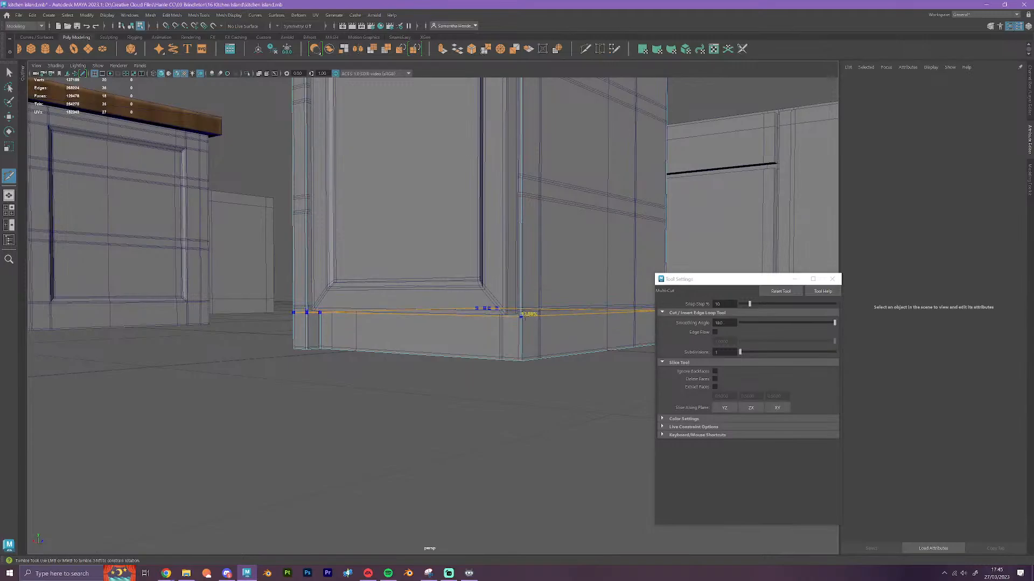
pyautogui.keyDown('ctrl'); pyautogui.click(522, 315); pyautogui.keyUp('ctrl')
pyautogui.click(522, 316)
pyautogui.keyDown('alt'); pyautogui.moveTo(558, 376); pyautogui.dragTo(547, 388); pyautogui.keyUp('alt')
pyautogui.keyDown('alt'); pyautogui.moveTo(469, 221); pyautogui.dragTo(490, 362, button='middle'); pyautogui.keyUp('alt')
# Add further supporting edge loops around the filler cube, including one close to its base edge
pyautogui.keyDown('alt'); pyautogui.moveTo(493, 346); pyautogui.dragTo(540, 373); pyautogui.keyUp('alt')
pyautogui.keyDown('ctrl'); pyautogui.click(478, 163); pyautogui.keyUp('ctrl')
pyautogui.click(478, 161)
pyautogui.keyDown('alt'); pyautogui.moveTo(540, 373); pyautogui.dragTo(519, 234, button='middle'); pyautogui.keyUp('alt')
pyautogui.keyDown('alt'); pyautogui.moveTo(539, 432); pyautogui.dragTo(575, 433); pyautogui.keyUp('alt')
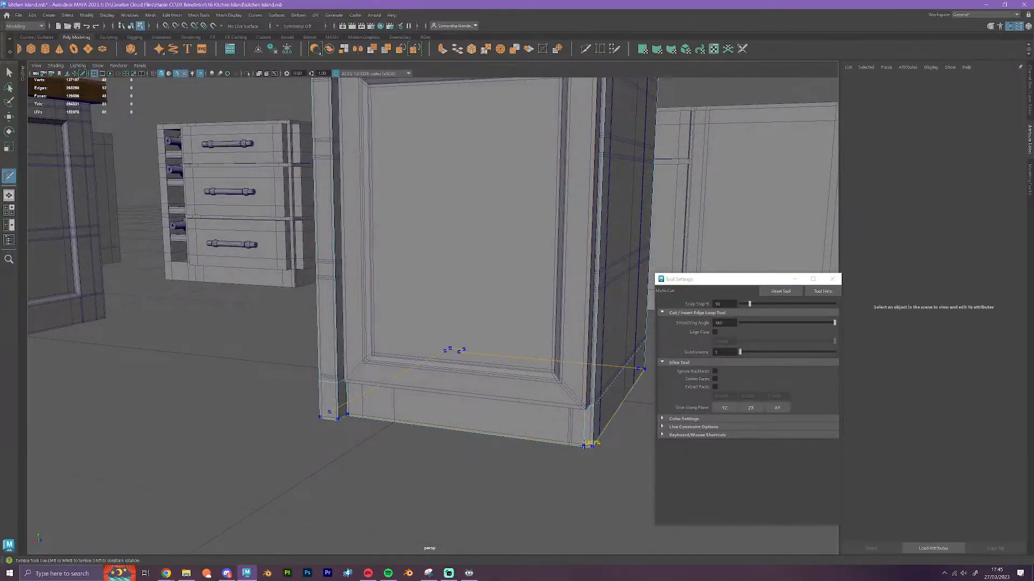
pyautogui.keyDown('ctrl'); pyautogui.click(587, 444); pyautogui.keyUp('ctrl')
pyautogui.keyDown('alt'); pyautogui.moveTo(541, 469); pyautogui.dragTo(592, 472); pyautogui.keyUp('alt')
pyautogui.keyDown('ctrl'); pyautogui.click(433, 420); pyautogui.keyUp('ctrl')
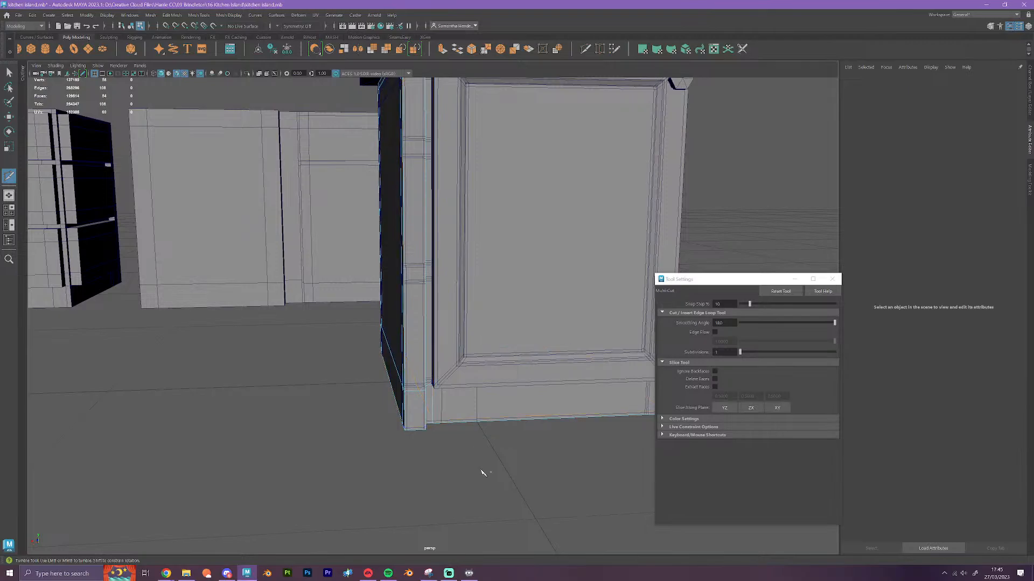
# Select the filler cube's vertical edge loop beside the corner post and snap it sideways in line with the adjacent door edge
pyautogui.press('w')
pyautogui.doubleClick(434, 401)
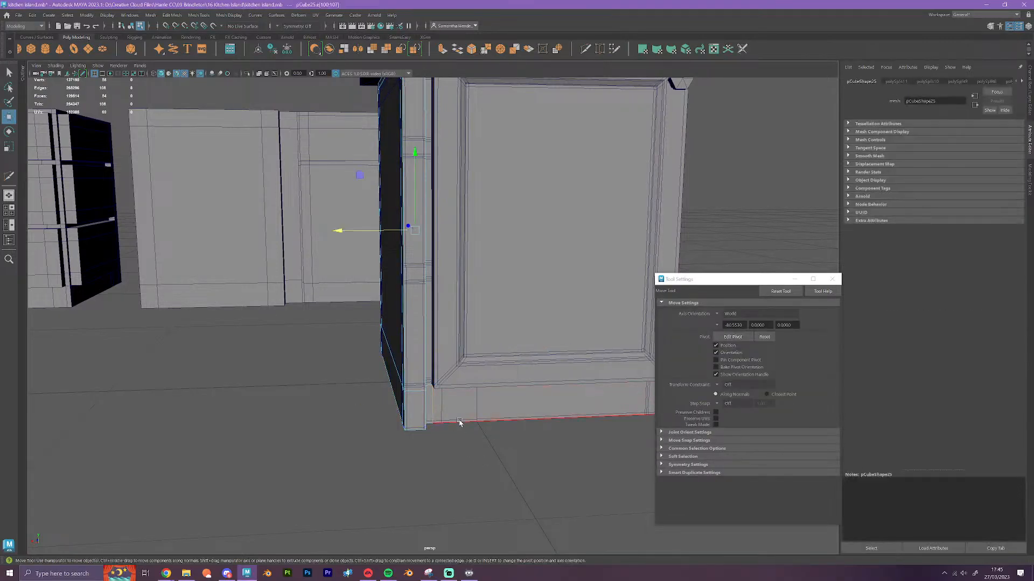
pyautogui.keyDown('alt'); pyautogui.moveTo(459, 421); pyautogui.dragTo(475, 497); pyautogui.keyUp('alt')
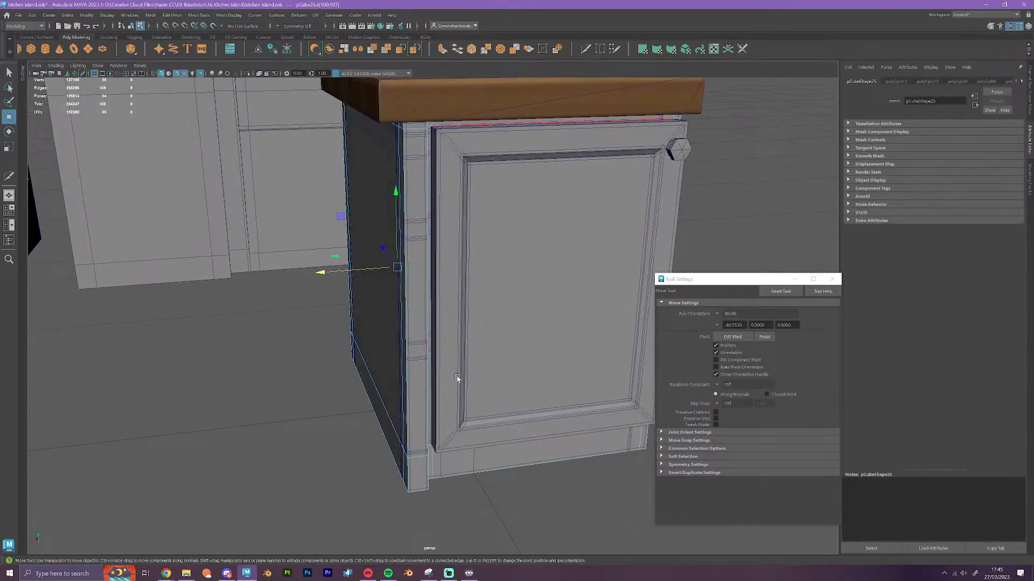
pyautogui.keyDown('alt'); pyautogui.moveTo(457, 379); pyautogui.dragTo(467, 343); pyautogui.keyUp('alt')
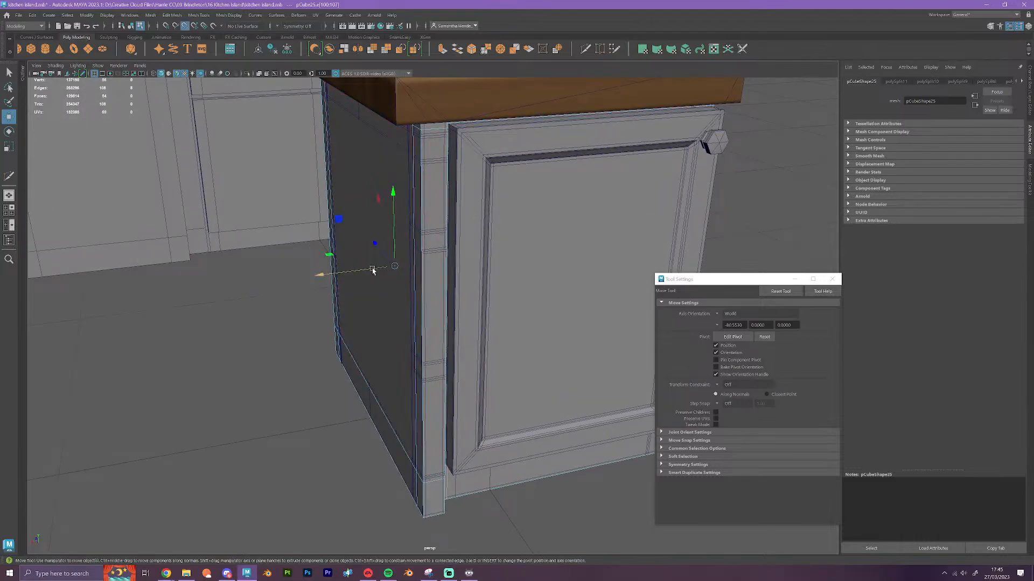
pyautogui.moveTo(370, 270); pyautogui.dragTo(454, 135)
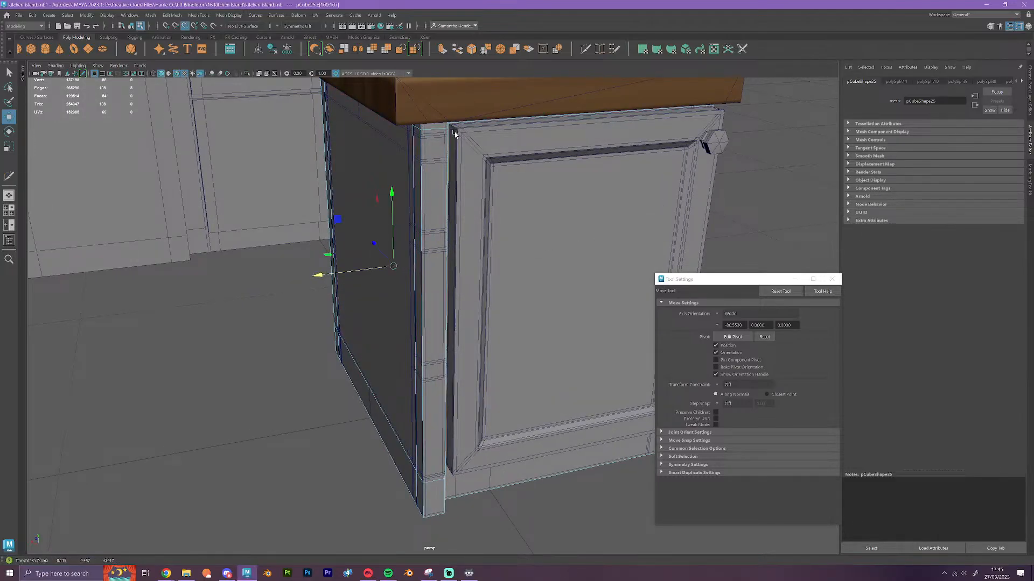
# Examine the single cabinet's far side and the row of cabinet variants, including the curved-end worktop and the separate curved unit
pyautogui.keyDown('alt'); pyautogui.moveTo(480, 230); pyautogui.dragTo(462, 306); pyautogui.keyUp('alt')
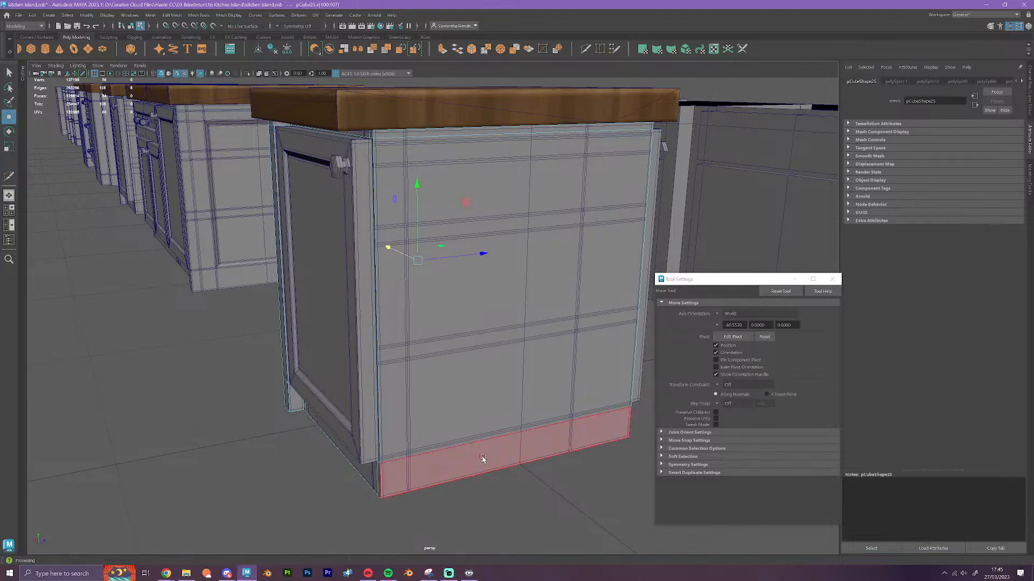
pyautogui.scroll(-8, 485, 444)
pyautogui.keyDown('alt'); pyautogui.moveTo(485, 443); pyautogui.dragTo(593, 392); pyautogui.keyUp('alt')
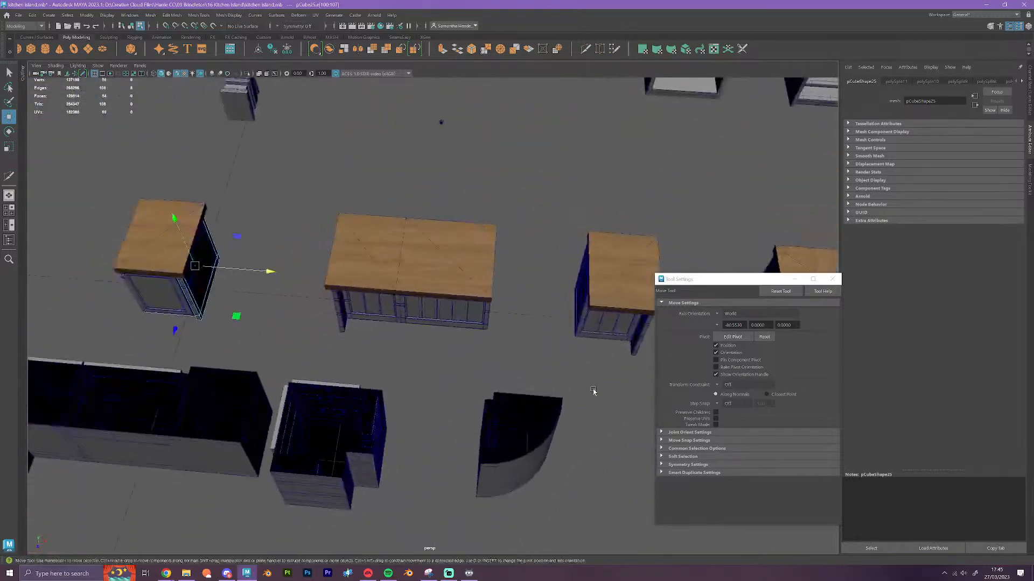
pyautogui.keyDown('alt'); pyautogui.moveTo(592, 393); pyautogui.dragTo(113, 412, button='middle'); pyautogui.keyUp('alt')
pyautogui.scroll(4, 406, 401)
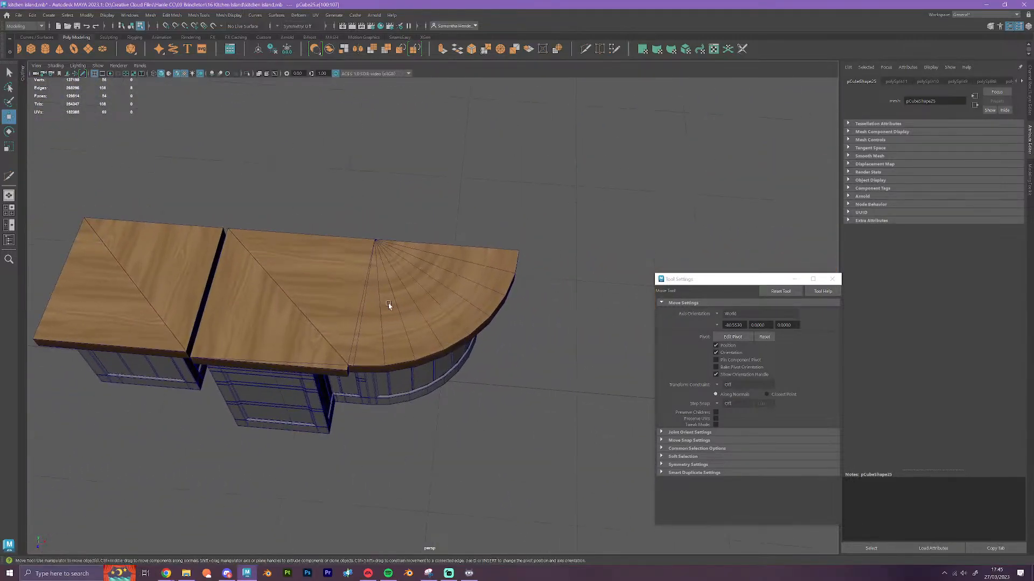
pyautogui.keyDown('alt'); pyautogui.moveTo(367, 323); pyautogui.dragTo(467, 384); pyautogui.keyUp('alt')
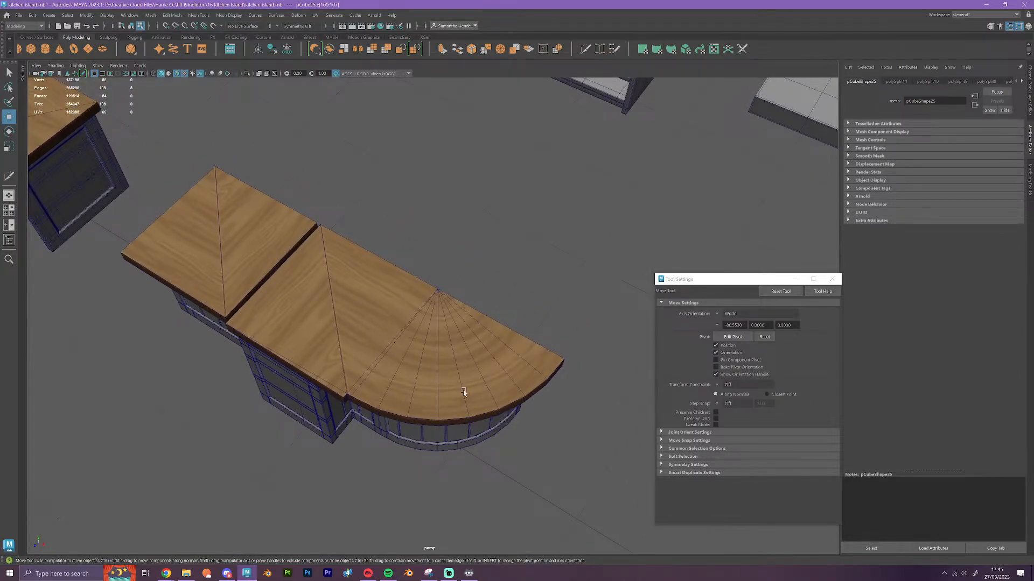
pyautogui.scroll(-8, 458, 419)
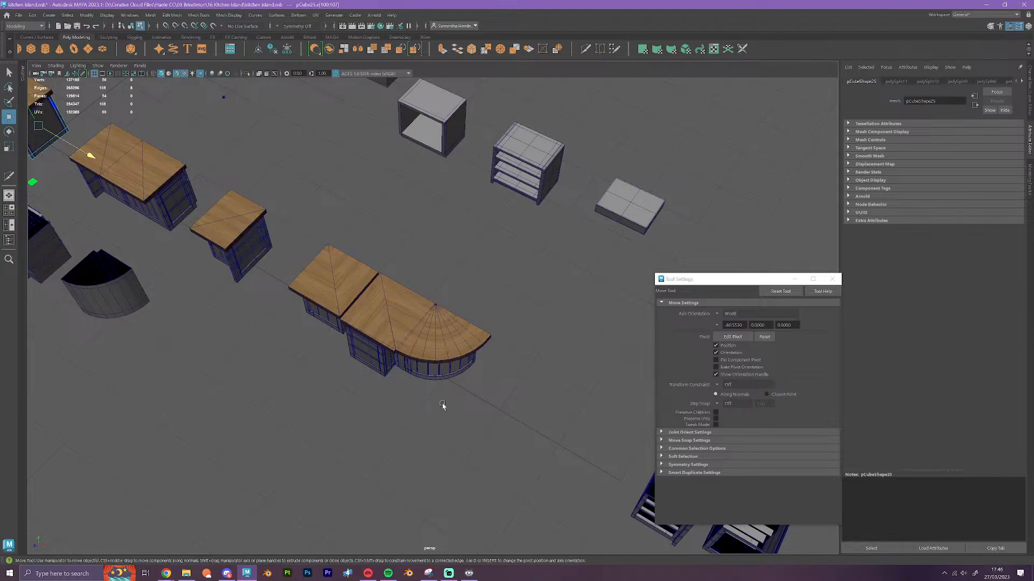
pyautogui.keyDown('alt'); pyautogui.moveTo(442, 405); pyautogui.dragTo(474, 424); pyautogui.keyUp('alt')
pyautogui.keyDown('alt'); pyautogui.moveTo(334, 397); pyautogui.dragTo(495, 391, button='middle'); pyautogui.keyUp('alt')
pyautogui.keyDown('alt'); pyautogui.moveTo(306, 377); pyautogui.dragTo(485, 368, button='middle'); pyautogui.keyUp('alt')
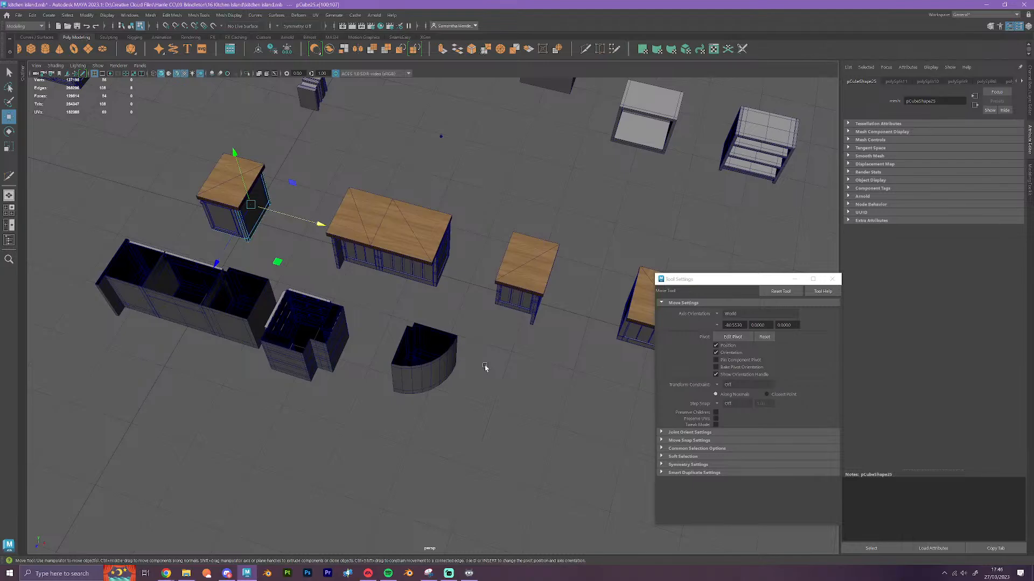
# Select the filler cube's horizontal edge loop above the plinth on the single cabinet and snap it vertically to the door's bottom edge
pyautogui.keyDown('alt'); pyautogui.moveTo(472, 421); pyautogui.dragTo(500, 423); pyautogui.keyUp('alt')
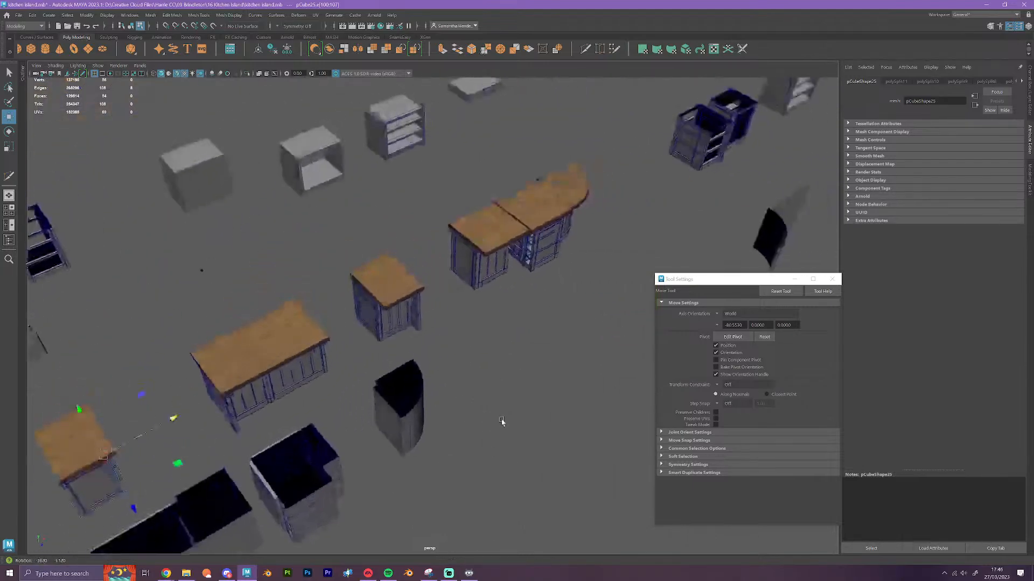
pyautogui.keyDown('alt'); pyautogui.moveTo(251, 392); pyautogui.dragTo(528, 330, button='middle'); pyautogui.keyUp('alt')
pyautogui.scroll(5, 523, 342)
pyautogui.keyDown('alt'); pyautogui.moveTo(496, 451); pyautogui.dragTo(527, 414); pyautogui.keyUp('alt')
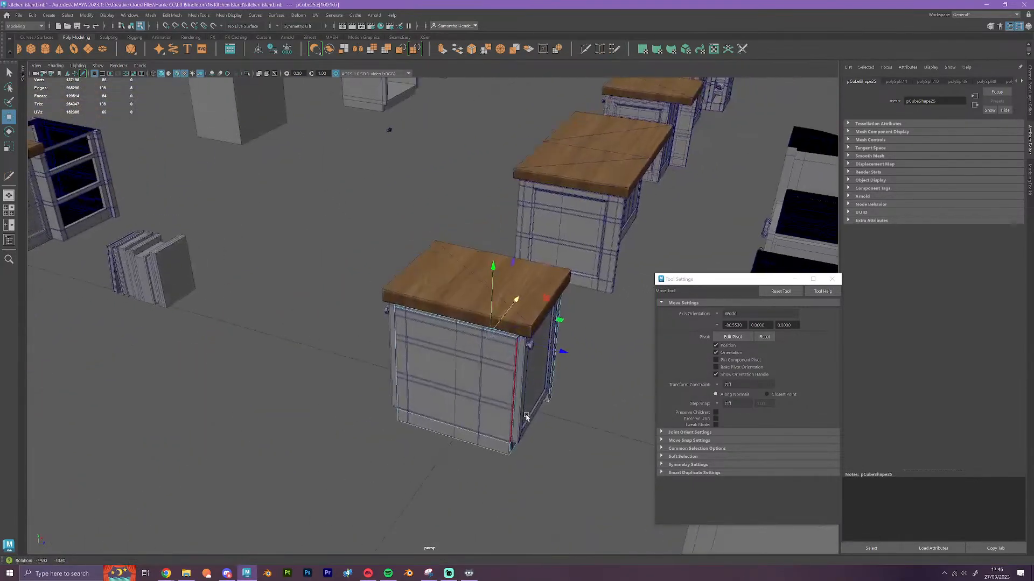
pyautogui.keyDown('alt'); pyautogui.moveTo(527, 414); pyautogui.dragTo(469, 356, button='middle'); pyautogui.keyUp('alt')
pyautogui.scroll(4, 470, 384)
pyautogui.keyDown('alt'); pyautogui.moveTo(493, 493); pyautogui.dragTo(505, 463); pyautogui.keyUp('alt')
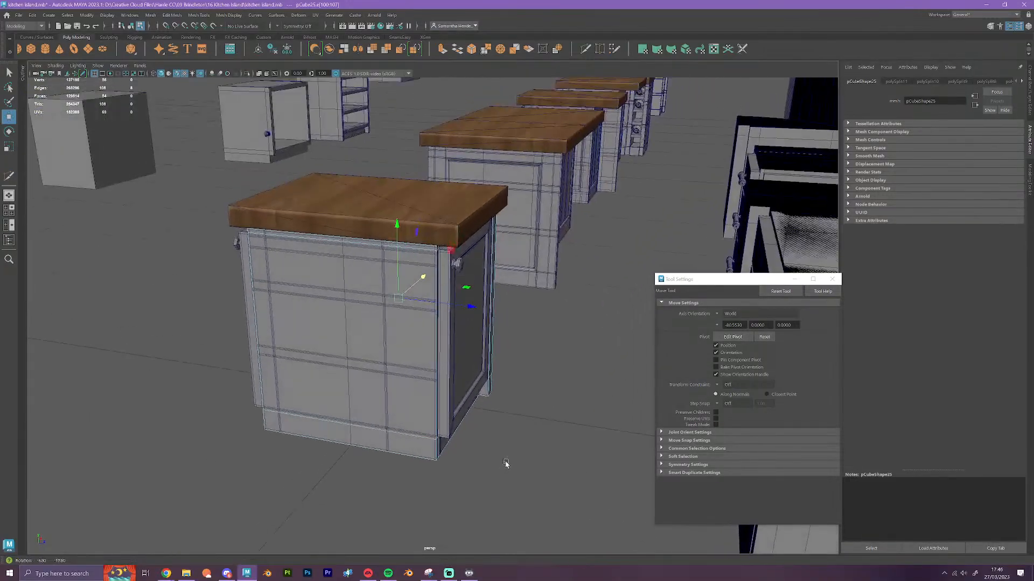
pyautogui.keyDown('alt'); pyautogui.moveTo(492, 421); pyautogui.dragTo(490, 271, button='middle'); pyautogui.keyUp('alt')
pyautogui.scroll(5, 489, 279)
pyautogui.scroll(-5, 480, 286)
pyautogui.moveTo(487, 298)
pyautogui.keyDown('alt'); pyautogui.mouseDown()
pyautogui.moveTo(480, 285)
pyautogui.moveTo(482, 317)
pyautogui.mouseUp(); pyautogui.keyUp('alt')
pyautogui.moveTo(441, 408); pyautogui.dragTo(441, 316, button='right')
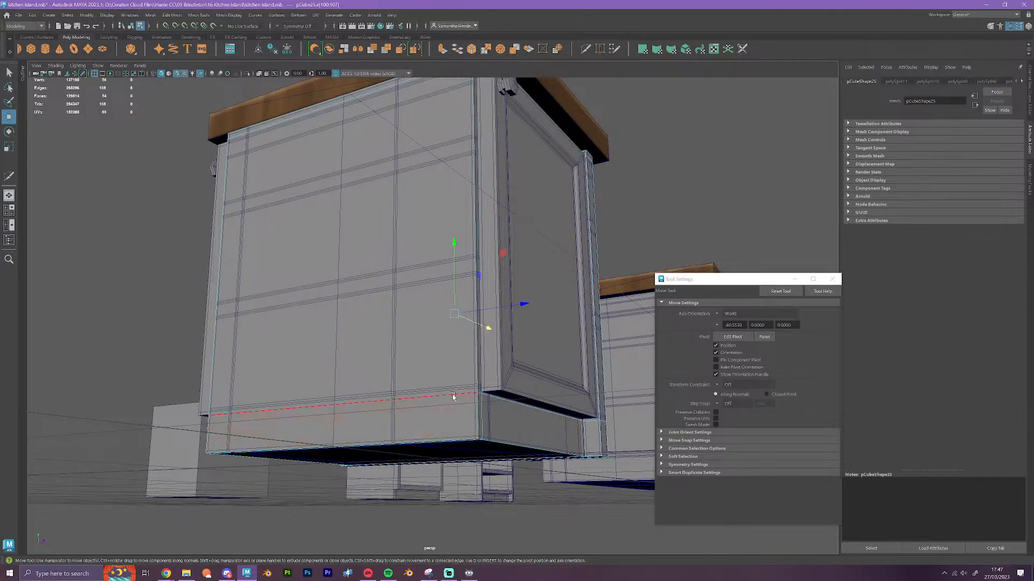
pyautogui.doubleClick(452, 395)
pyautogui.keyDown('alt'); pyautogui.moveTo(502, 437); pyautogui.dragTo(467, 291); pyautogui.keyUp('alt')
pyautogui.scroll(1, 522, 438)
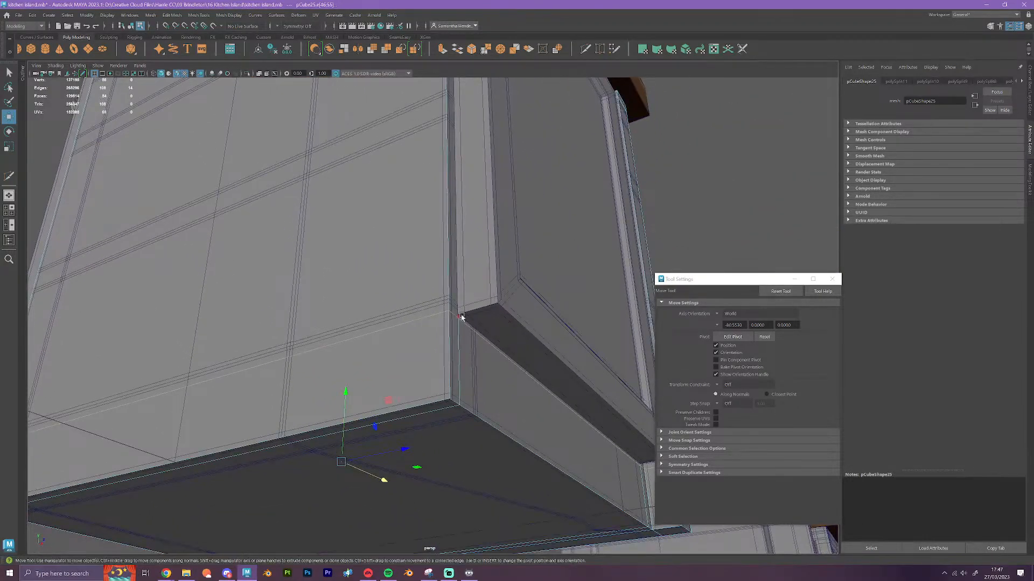
pyautogui.press('v')
pyautogui.moveTo(345, 391); pyautogui.dragTo(485, 396)
pyautogui.scroll(-5, 478, 330)
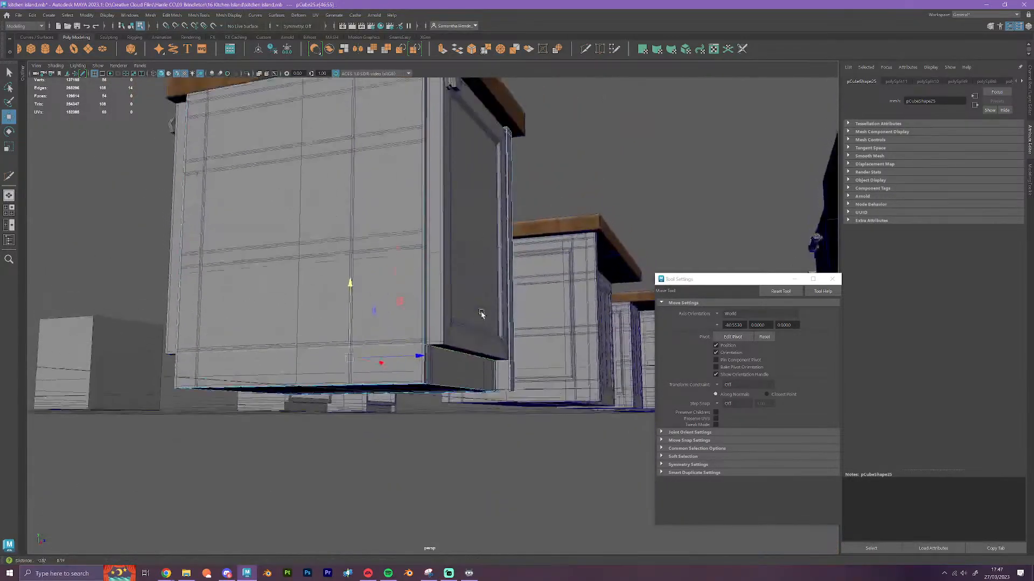
# Select the filler cube's upper horizontal edge loop below the worktop and snap it vertically to the top of the door
pyautogui.keyDown('alt'); pyautogui.moveTo(483, 314); pyautogui.dragTo(422, 358, button='middle'); pyautogui.keyUp('alt')
pyautogui.scroll(4, 418, 347)
pyautogui.scroll(-3, 340, 284)
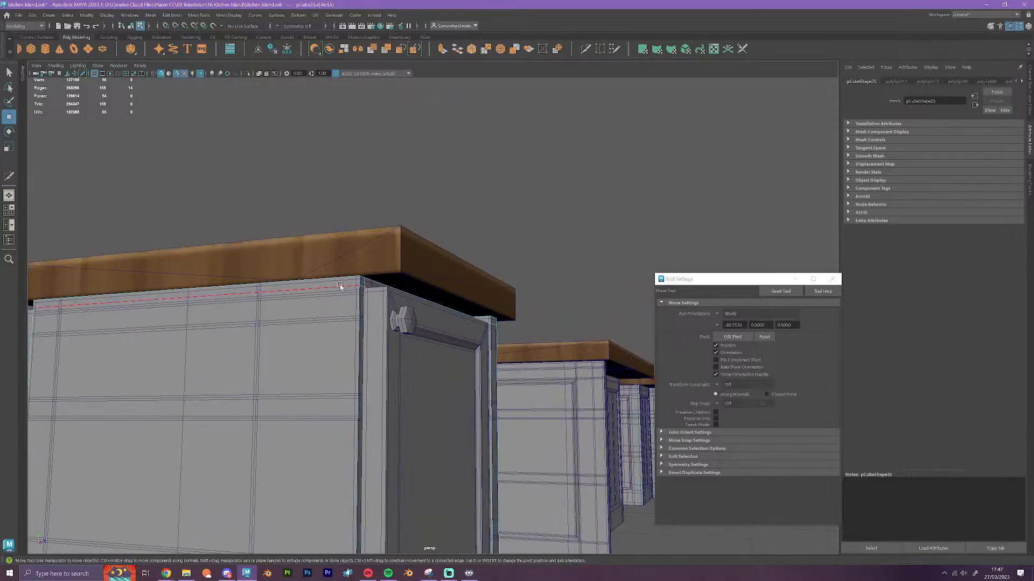
pyautogui.press('f')
pyautogui.keyDown('alt'); pyautogui.moveTo(341, 286); pyautogui.dragTo(292, 141); pyautogui.keyUp('alt')
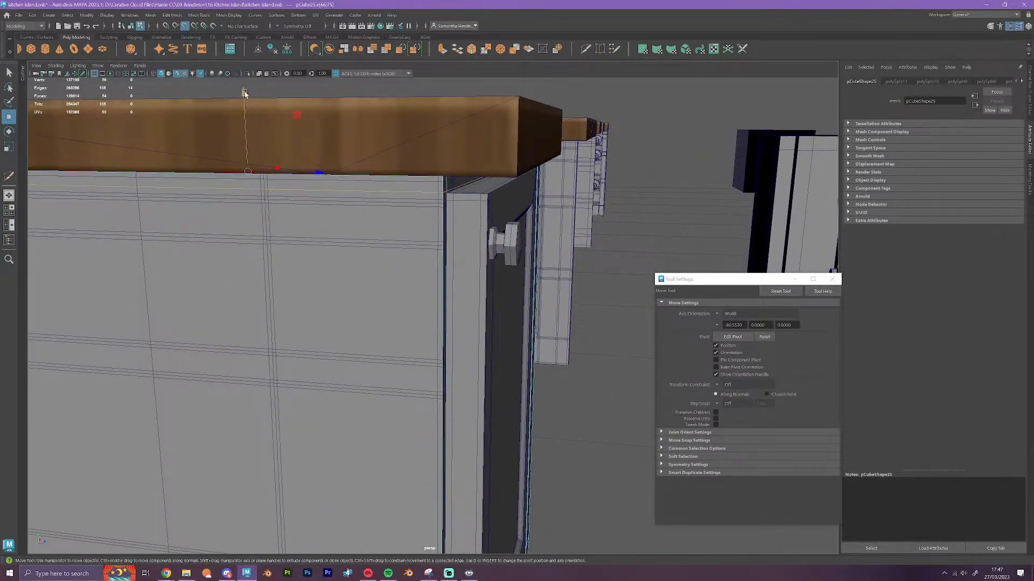
pyautogui.moveTo(243, 94); pyautogui.dragTo(245, 96)
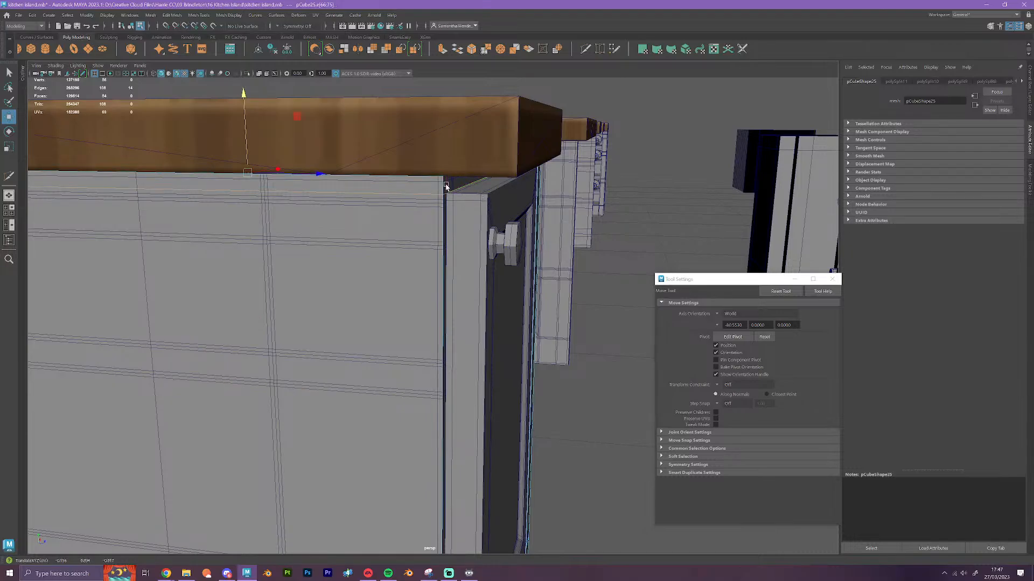
# Select the filler cube's full vertical edge loop between the door and the corner post and snap it sideways along X
pyautogui.doubleClick(464, 192)
pyautogui.press('f')
pyautogui.keyDown('alt'); pyautogui.moveTo(514, 301); pyautogui.dragTo(473, 479); pyautogui.keyUp('alt')
pyautogui.scroll(-2, 528, 450)
pyautogui.keyDown('alt'); pyautogui.moveTo(547, 417); pyautogui.dragTo(313, 267); pyautogui.keyUp('alt')
pyautogui.click(486, 449)
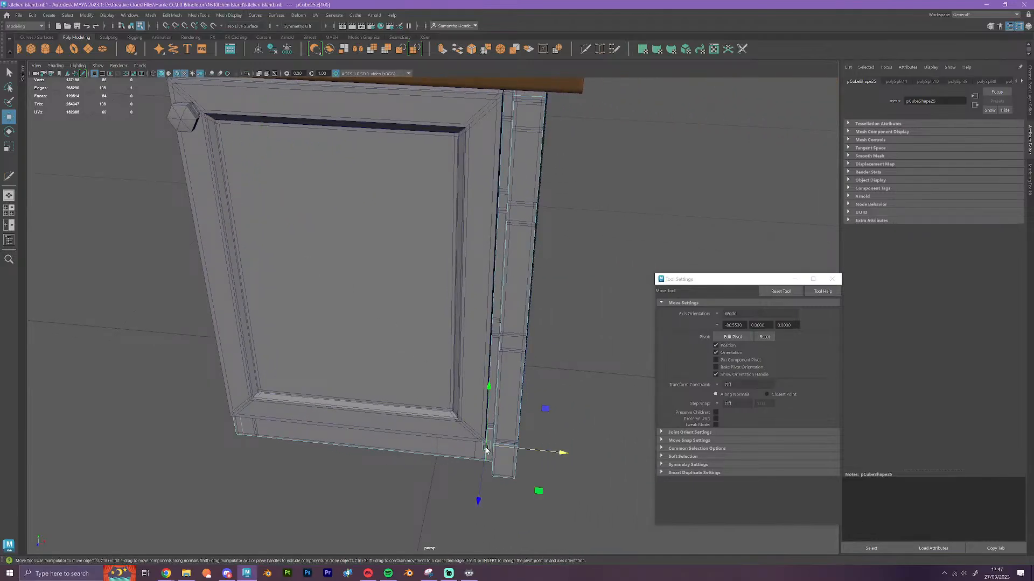
pyautogui.doubleClick(486, 448)
pyautogui.keyDown('alt'); pyautogui.moveTo(547, 473); pyautogui.dragTo(477, 161); pyautogui.keyUp('alt')
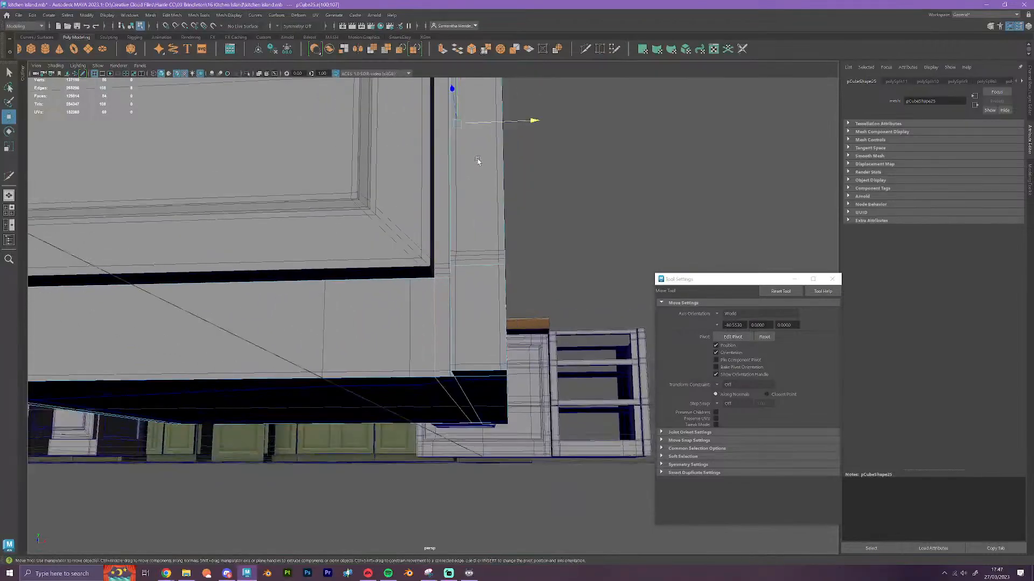
pyautogui.press('v')
pyautogui.moveTo(534, 121); pyautogui.dragTo(414, 355)
pyautogui.scroll(-5, 434, 277)
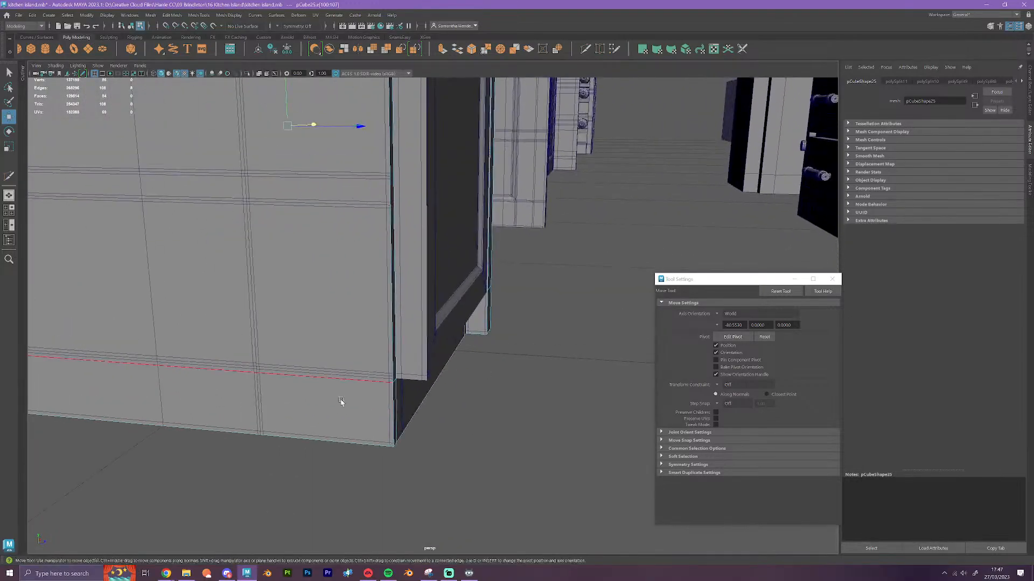
# Try to extrude the filler cube's face behind the door and snap it outward along Z
pyautogui.moveTo(351, 383); pyautogui.dragTo(355, 362, button='right')
pyautogui.keyDown('alt'); pyautogui.moveTo(356, 363); pyautogui.dragTo(319, 307); pyautogui.keyUp('alt')
pyautogui.scroll(-4, 327, 316)
pyautogui.keyDown('alt'); pyautogui.moveTo(438, 231); pyautogui.dragTo(447, 380, button='middle'); pyautogui.keyUp('alt')
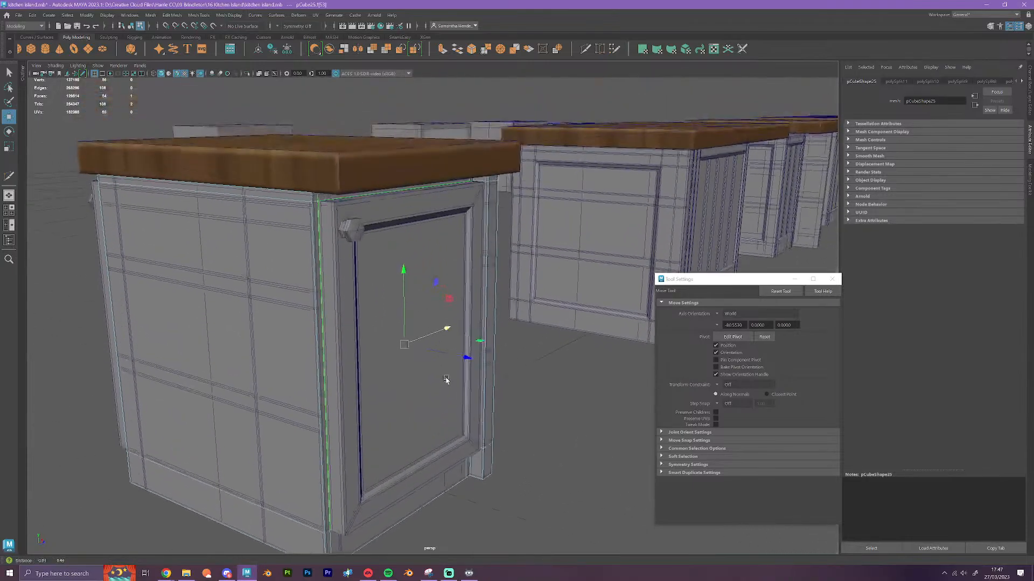
pyautogui.click(443, 49)
pyautogui.press('w')
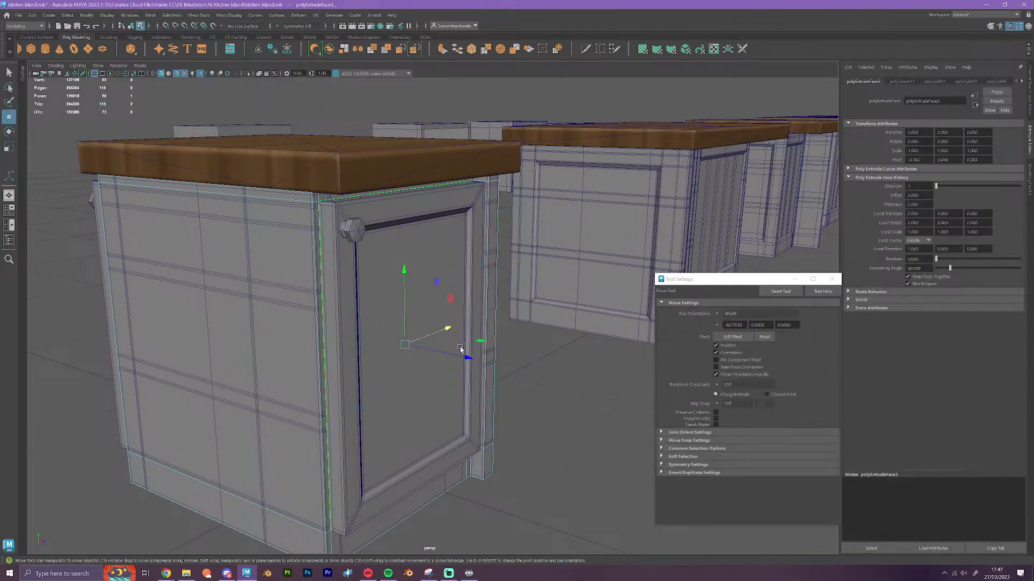
pyautogui.click(479, 358)
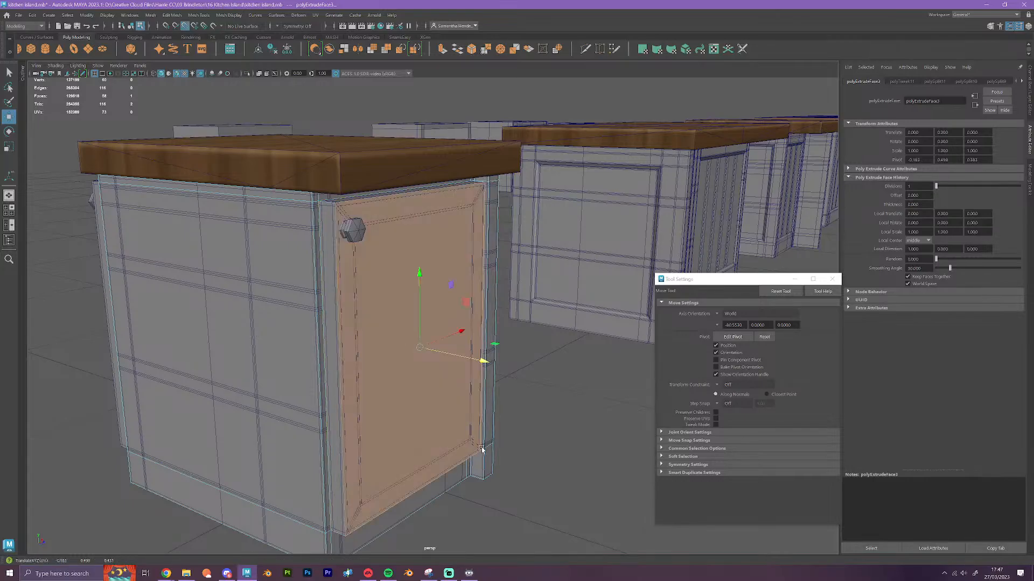
pyautogui.keyDown('alt'); pyautogui.moveTo(481, 358); pyautogui.dragTo(486, 424); pyautogui.keyUp('alt')
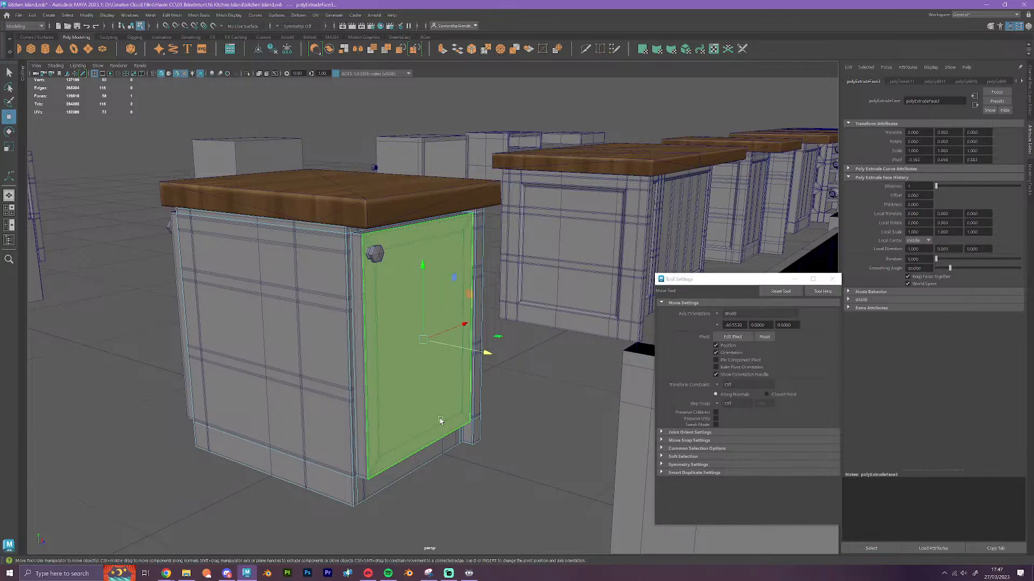
# Try scaling the filler cube's edges along Z, then undo the scaling together with the extrusion
pyautogui.keyDown('alt'); pyautogui.moveTo(385, 432); pyautogui.dragTo(505, 386); pyautogui.keyUp('alt')
pyautogui.moveTo(539, 421)
pyautogui.keyDown('alt'); pyautogui.mouseDown()
pyautogui.moveTo(520, 450)
pyautogui.moveTo(528, 384)
pyautogui.moveTo(473, 407)
pyautogui.moveTo(445, 399)
pyautogui.moveTo(519, 401)
pyautogui.moveTo(535, 420)
pyautogui.mouseUp(); pyautogui.keyUp('alt')
pyautogui.moveTo(519, 412); pyautogui.dragTo(515, 364, button='right')
pyautogui.click(510, 411)
pyautogui.keyDown('alt'); pyautogui.moveTo(547, 473); pyautogui.dragTo(463, 433); pyautogui.keyUp('alt')
pyautogui.press('r')
pyautogui.click(319, 278)
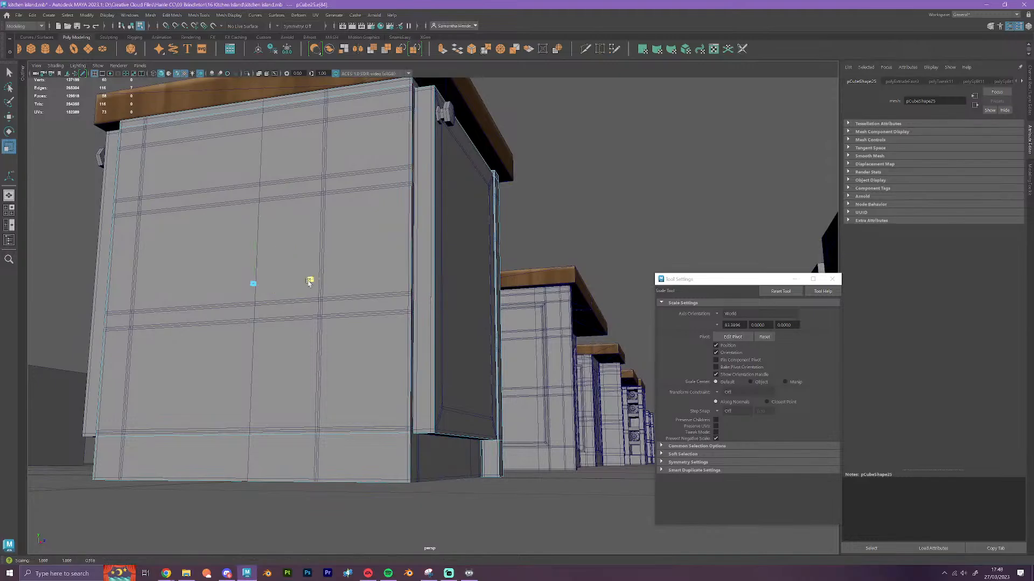
pyautogui.keyDown('alt'); pyautogui.moveTo(454, 419); pyautogui.dragTo(443, 415); pyautogui.keyUp('alt')
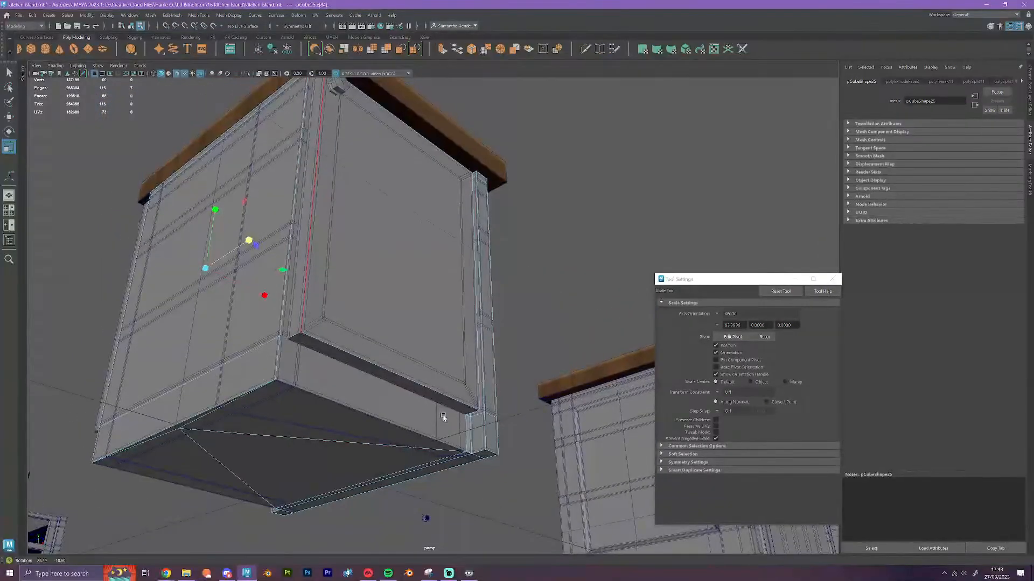
pyautogui.click(471, 439)
pyautogui.hotkey('ctrl', 'z')
pyautogui.hotkey('ctrl', 'z')
pyautogui.hotkey('ctrl', 'z')
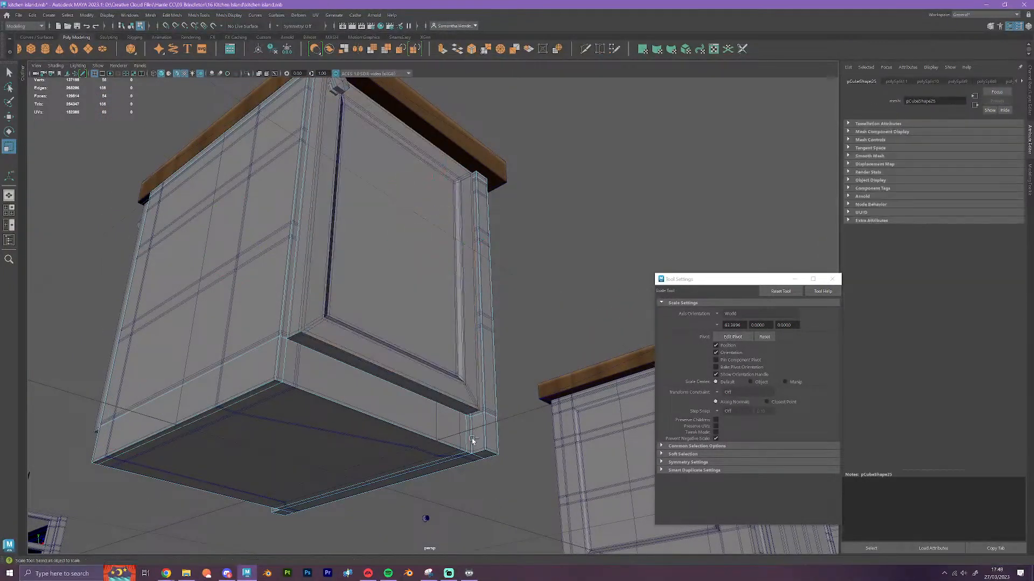
pyautogui.hotkey('ctrl', 'z')
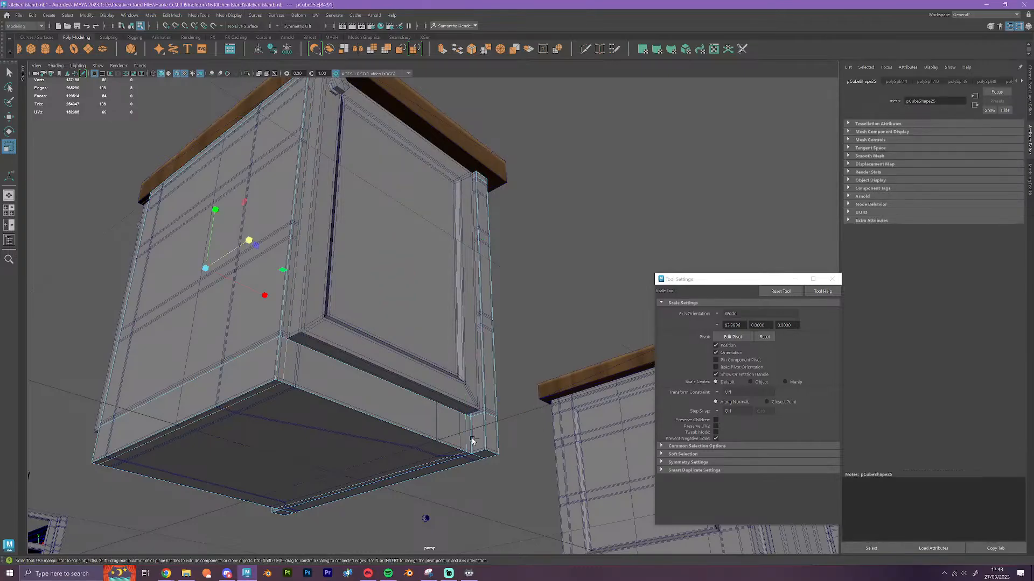
# Flatten the filler cube's vertical edge loop near the door's knob side along X and snap it to the door's edge
pyautogui.keyDown('alt'); pyautogui.moveTo(311, 329); pyautogui.dragTo(309, 351); pyautogui.keyUp('alt')
pyautogui.moveTo(263, 328); pyautogui.dragTo(150, 352)
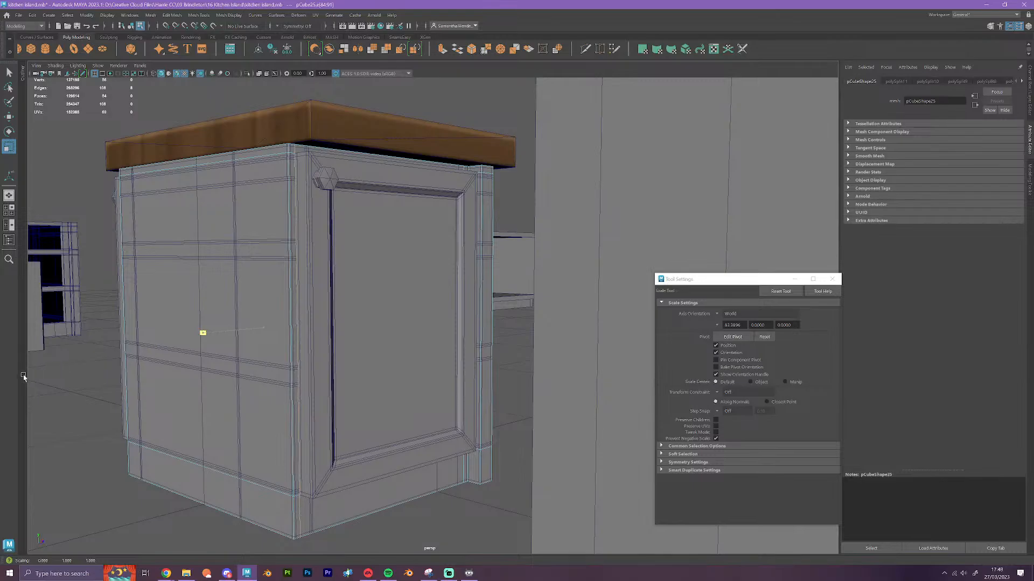
pyautogui.press('w')
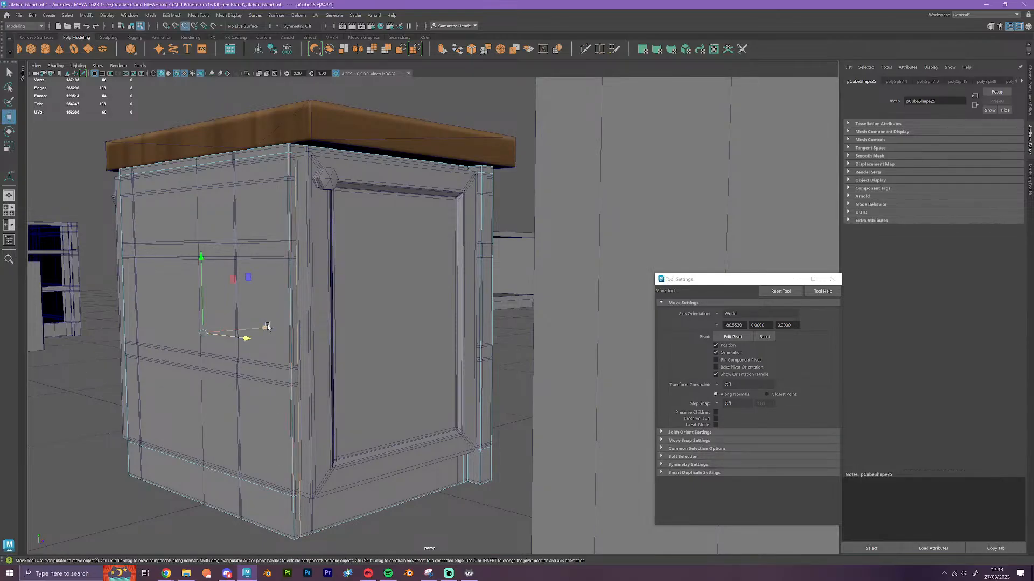
pyautogui.click(267, 326)
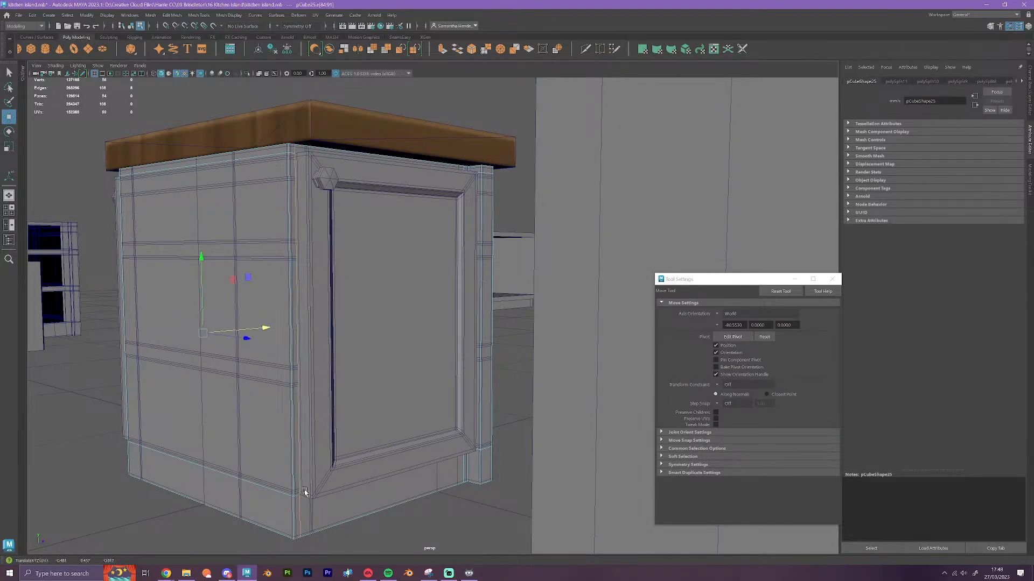
# Examine the doors on both sides of the single cabinet and their alignment with the filler cube's edges
pyautogui.keyDown('alt'); pyautogui.moveTo(304, 492); pyautogui.dragTo(356, 345); pyautogui.keyUp('alt')
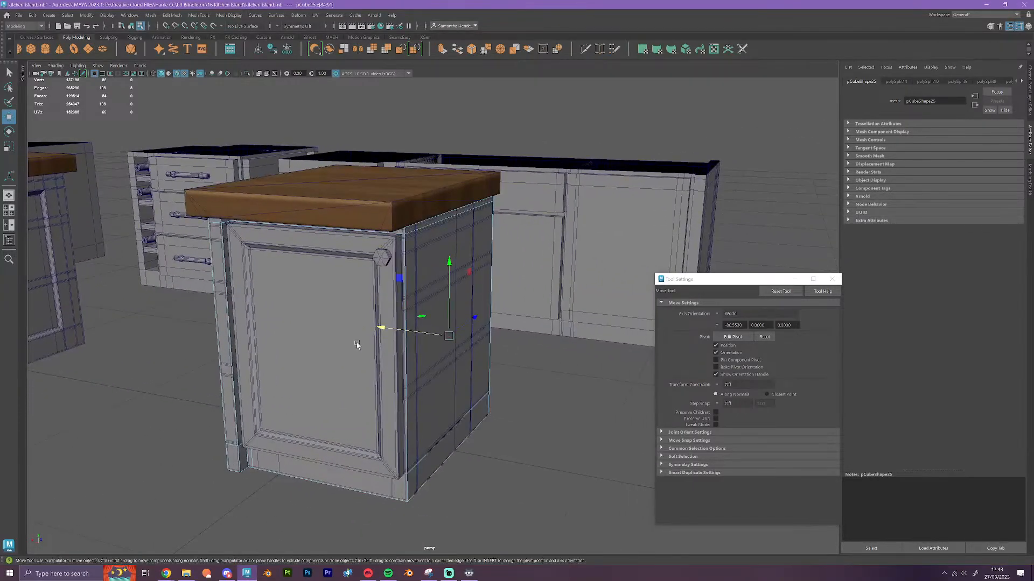
pyautogui.moveTo(357, 342); pyautogui.dragTo(396, 321, button='right')
pyautogui.click(391, 352)
pyautogui.keyDown('alt'); pyautogui.moveTo(411, 439); pyautogui.dragTo(360, 460); pyautogui.keyUp('alt')
pyautogui.scroll(5, 452, 328)
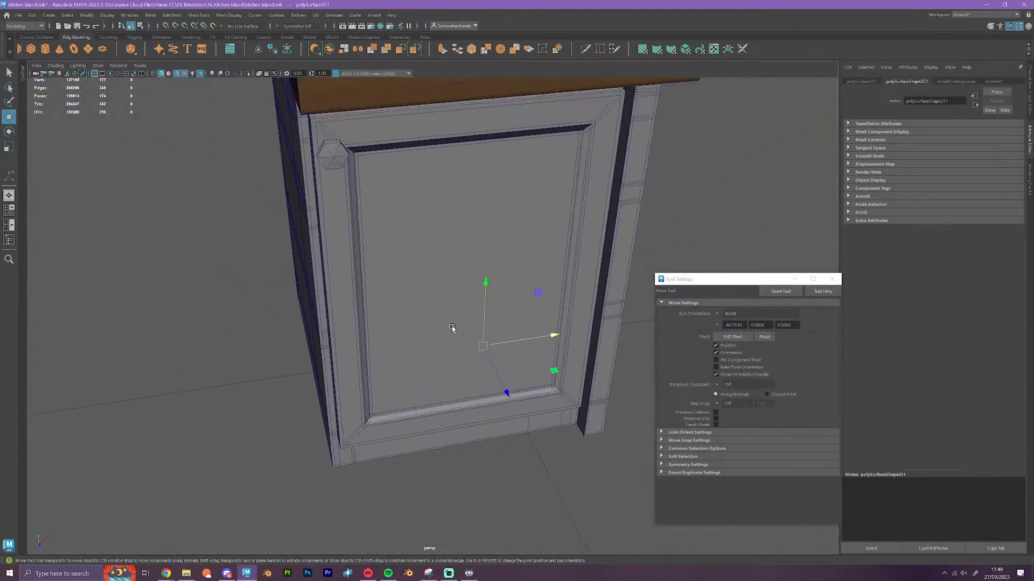
pyautogui.keyDown('alt'); pyautogui.moveTo(452, 328); pyautogui.dragTo(443, 357); pyautogui.keyUp('alt')
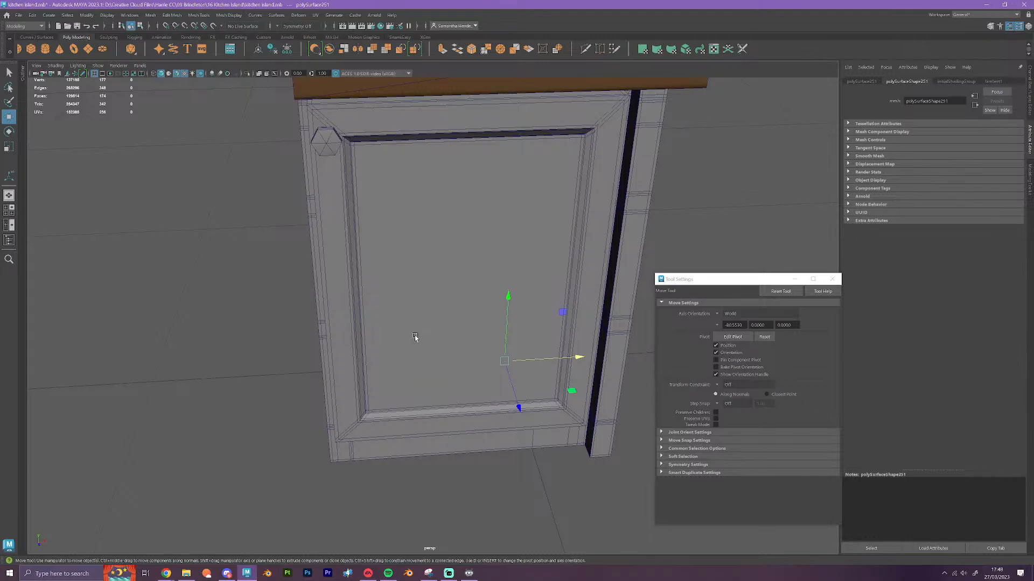
pyautogui.scroll(-5, 415, 338)
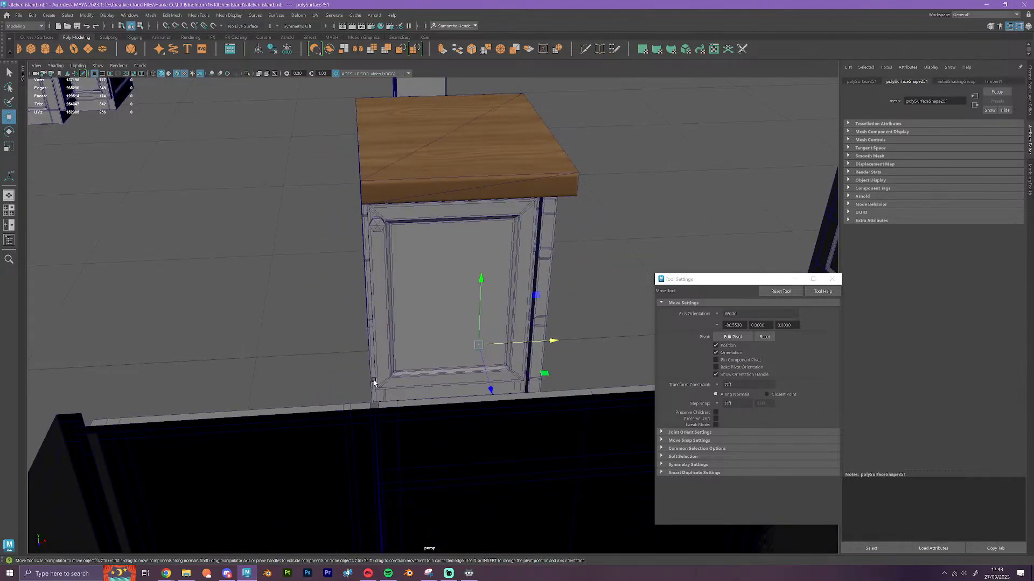
pyautogui.keyDown('alt'); pyautogui.moveTo(377, 380); pyautogui.dragTo(479, 377); pyautogui.keyUp('alt')
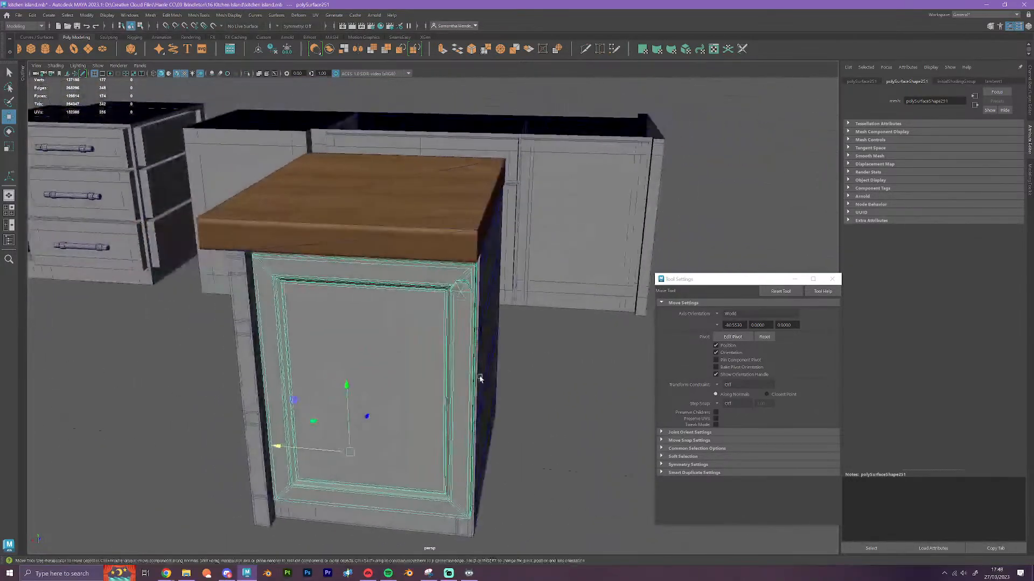
pyautogui.keyDown('alt'); pyautogui.moveTo(480, 376); pyautogui.dragTo(497, 311, button='middle'); pyautogui.keyUp('alt')
pyautogui.click(510, 441)
pyautogui.keyDown('alt'); pyautogui.moveTo(479, 412); pyautogui.dragTo(412, 291); pyautogui.keyUp('alt')
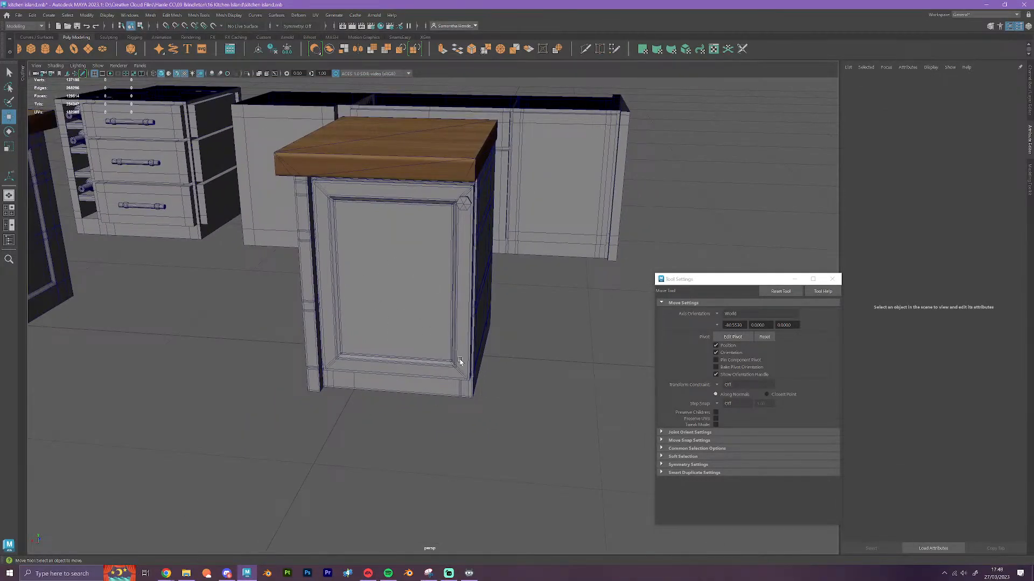
pyautogui.keyDown('alt'); pyautogui.moveTo(459, 361); pyautogui.dragTo(478, 431); pyautogui.keyUp('alt')
pyautogui.scroll(5, 462, 290)
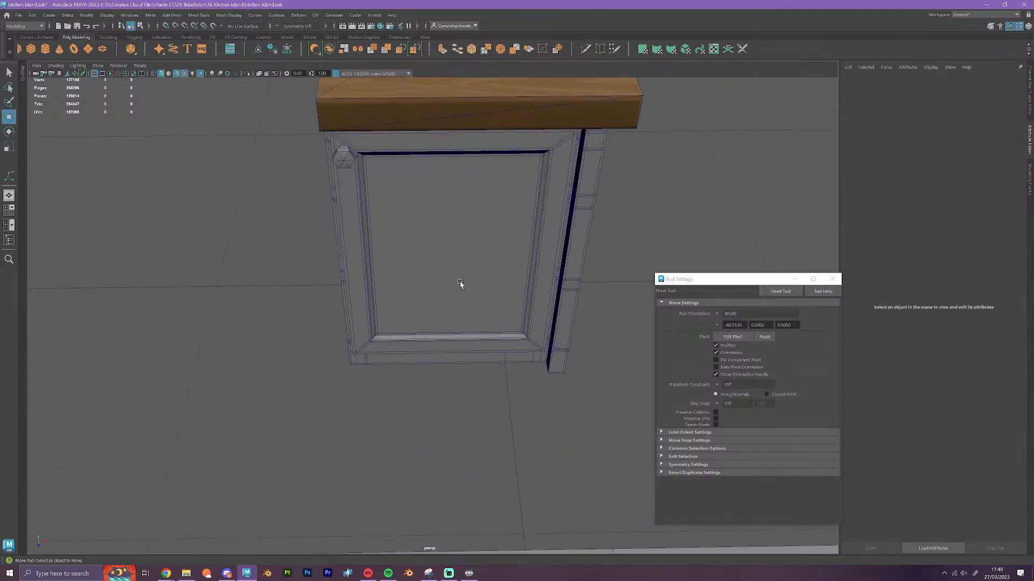
# Select the door's knob-side vertices, set the Move tool's step snap to Relative 0.01, and shift them outward along X
pyautogui.keyDown('alt'); pyautogui.moveTo(460, 282); pyautogui.dragTo(431, 254); pyautogui.keyUp('alt')
pyautogui.click(431, 254)
pyautogui.moveTo(418, 248); pyautogui.dragTo(375, 249, button='right')
pyautogui.moveTo(461, 458); pyautogui.dragTo(305, 129)
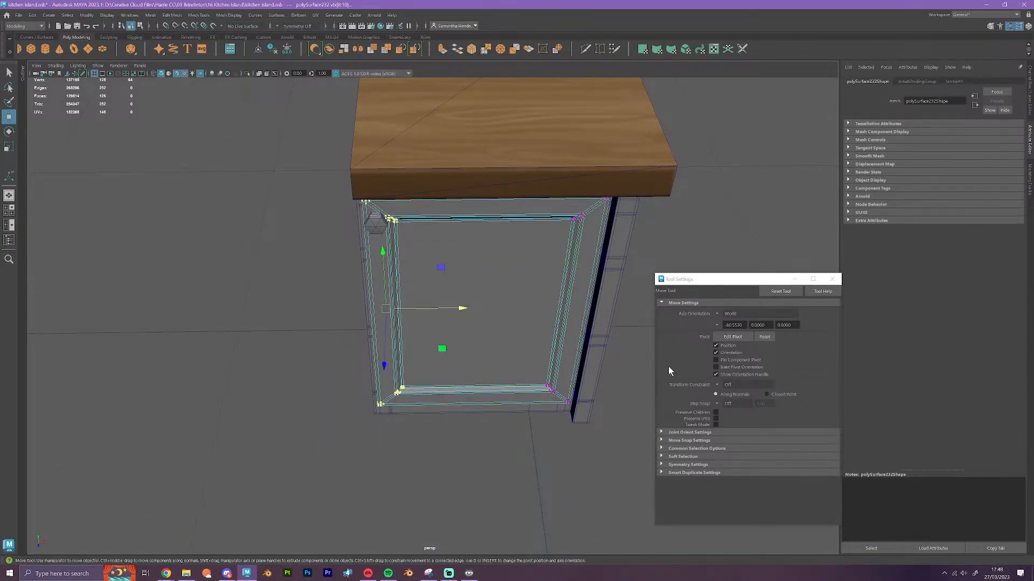
pyautogui.click(720, 403)
pyautogui.click(757, 412)
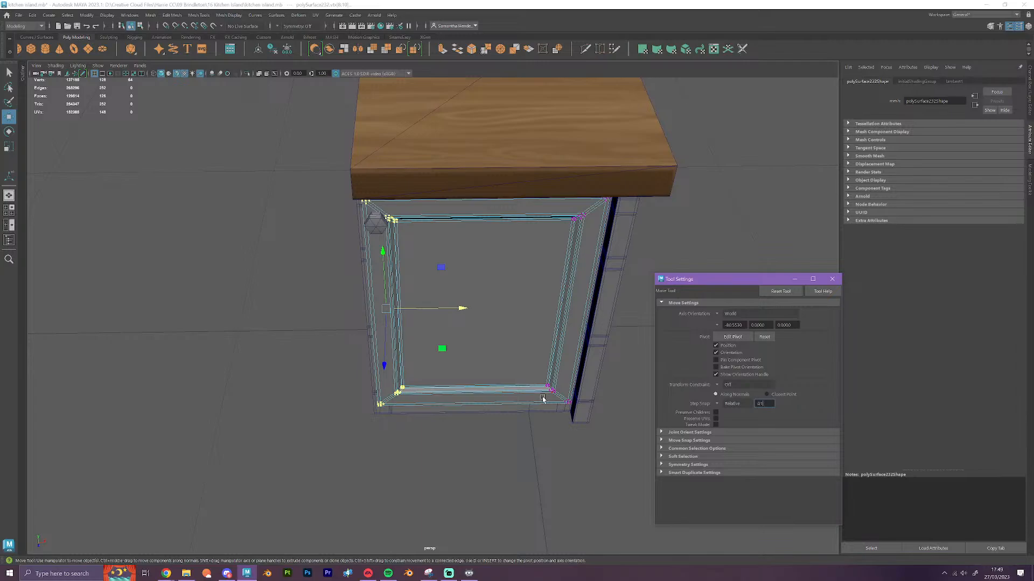
pyautogui.press('Return')
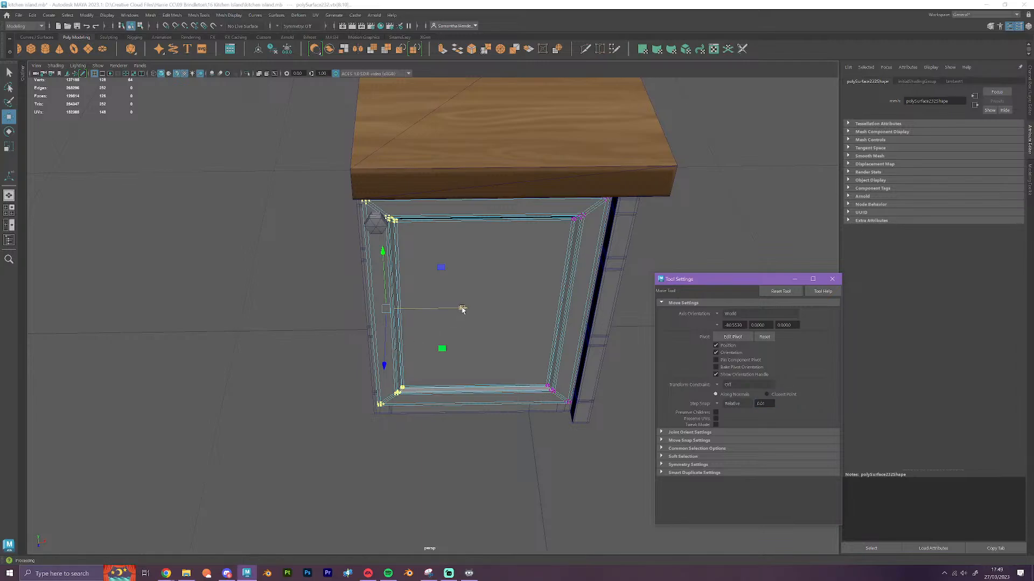
pyautogui.moveTo(461, 309); pyautogui.dragTo(458, 307)
# Select the faces of the door's knob and nudge them outward along X to follow the widened door
pyautogui.keyDown('alt'); pyautogui.moveTo(491, 388); pyautogui.dragTo(497, 382); pyautogui.keyUp('alt')
pyautogui.click(402, 169)
pyautogui.moveTo(402, 169); pyautogui.dragTo(408, 193, button='right')
pyautogui.click(409, 165)
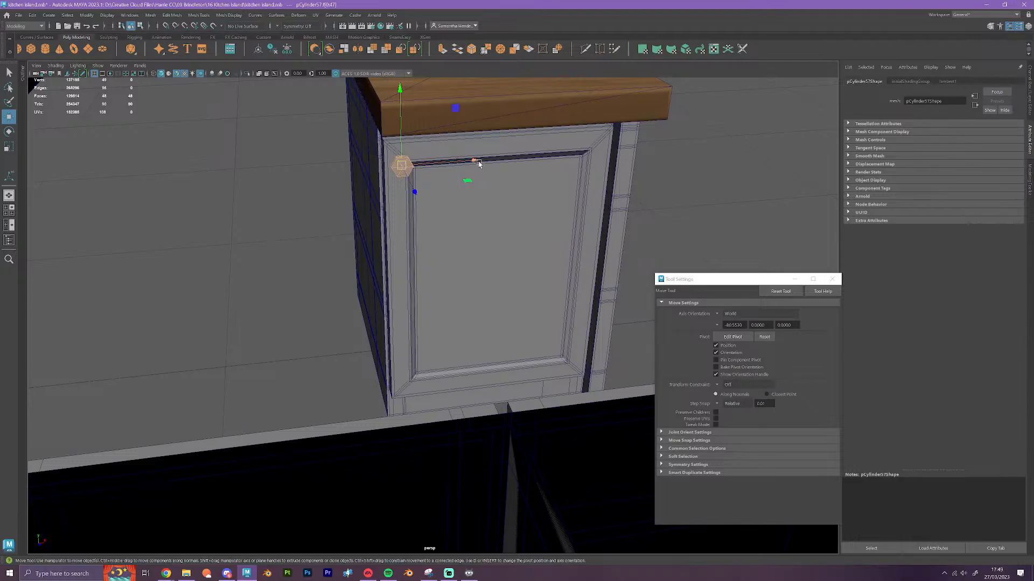
pyautogui.moveTo(479, 164); pyautogui.dragTo(475, 169)
pyautogui.moveTo(413, 190); pyautogui.dragTo(449, 182, button='right')
# Select the filler cube's knob-side vertical edge loop and snap it along X to the door's outer edge
pyautogui.click(289, 392)
pyautogui.keyDown('alt'); pyautogui.moveTo(293, 402); pyautogui.dragTo(397, 411); pyautogui.keyUp('alt')
pyautogui.keyDown('alt'); pyautogui.moveTo(397, 411); pyautogui.dragTo(443, 327, button='right'); pyautogui.keyUp('alt')
pyautogui.click(432, 432)
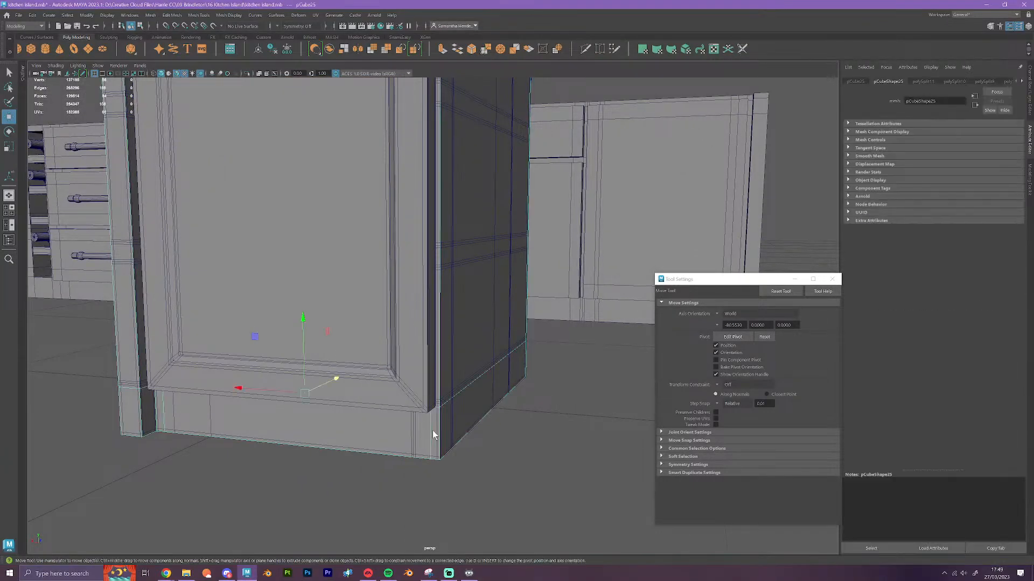
pyautogui.moveTo(432, 431); pyautogui.dragTo(437, 316, button='right')
pyautogui.doubleClick(428, 423)
pyautogui.keyDown('alt'); pyautogui.moveTo(469, 466); pyautogui.dragTo(463, 475); pyautogui.keyUp('alt')
pyautogui.press('v')
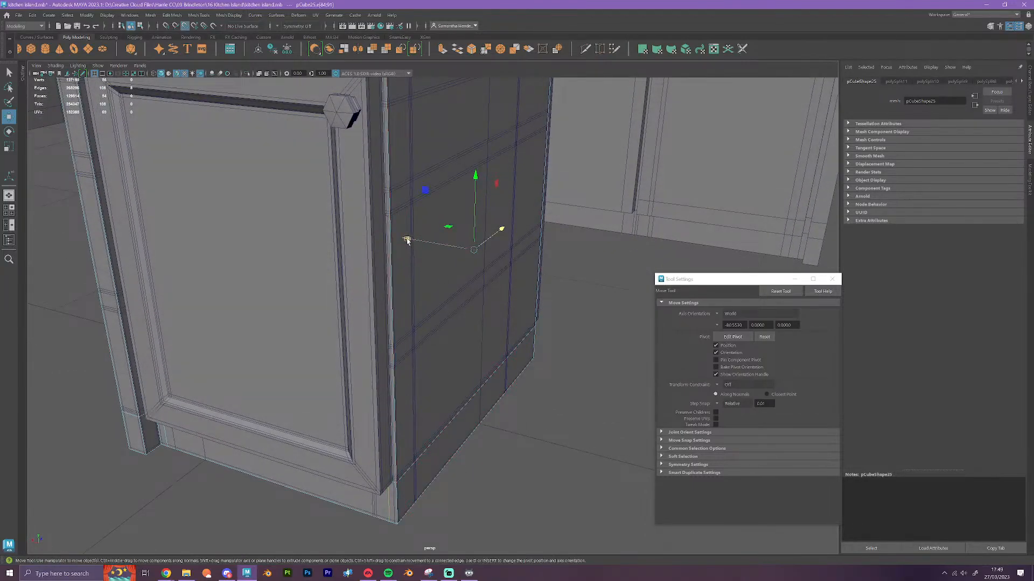
pyautogui.moveTo(407, 240); pyautogui.dragTo(393, 484)
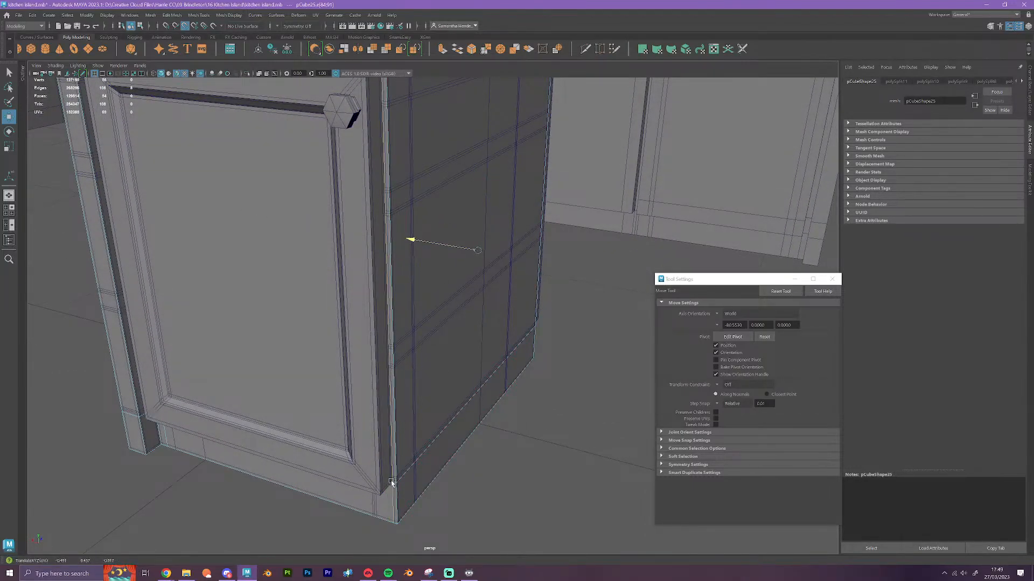
# Extrude the filler cube's face behind the door and snap it outward along Z to the door's front surface
pyautogui.scroll(-3, 413, 466)
pyautogui.keyDown('alt'); pyautogui.moveTo(465, 472); pyautogui.dragTo(472, 461); pyautogui.keyUp('alt')
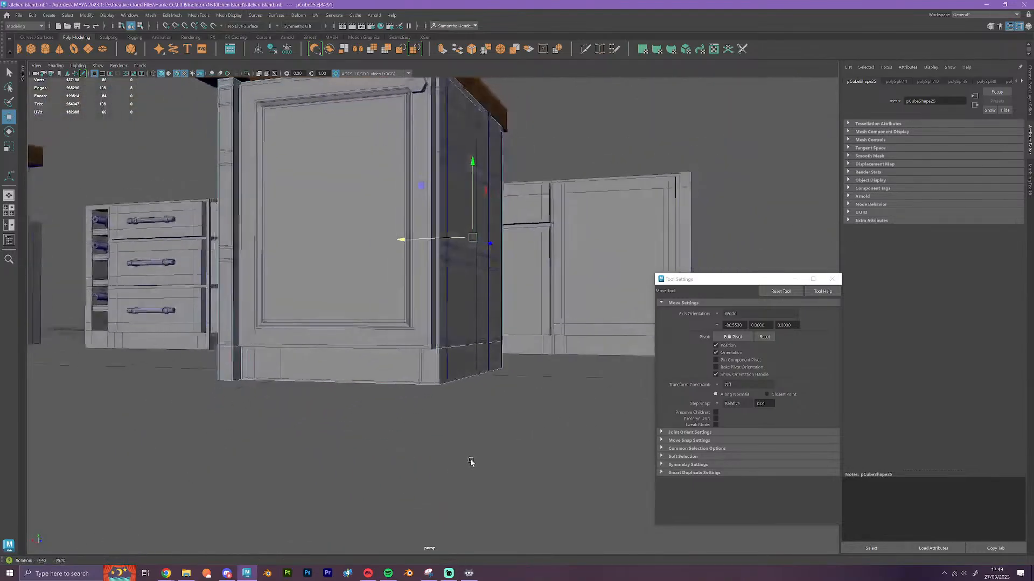
pyautogui.rightClick(416, 389)
pyautogui.click(417, 362)
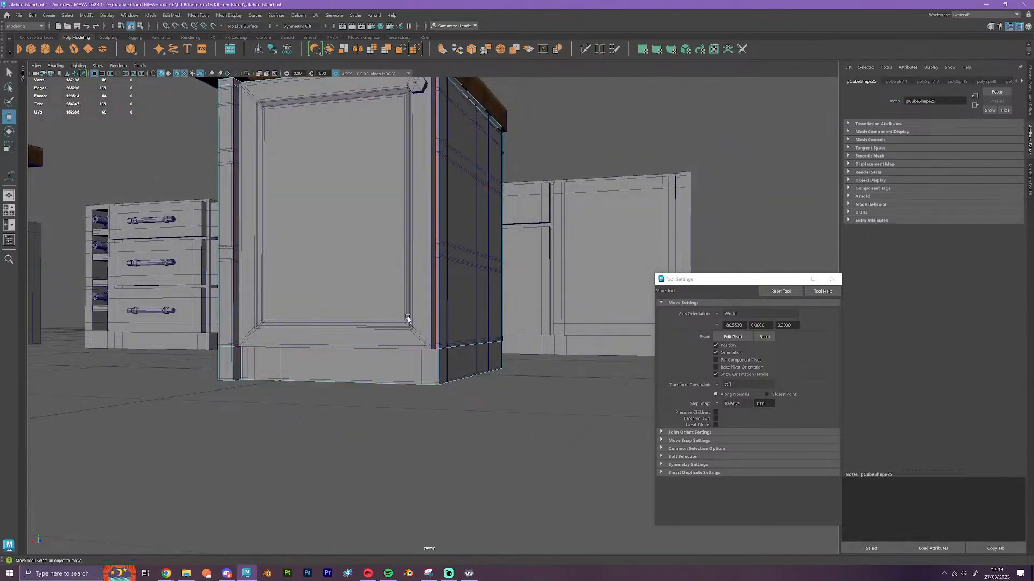
pyautogui.click(451, 379)
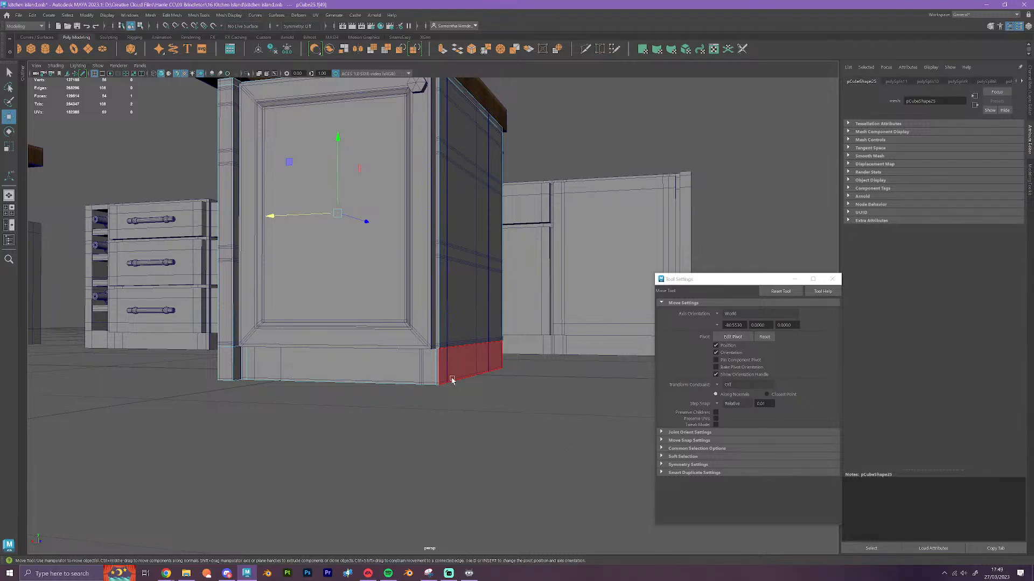
pyautogui.keyDown('alt'); pyautogui.moveTo(543, 213); pyautogui.dragTo(505, 104); pyautogui.keyUp('alt')
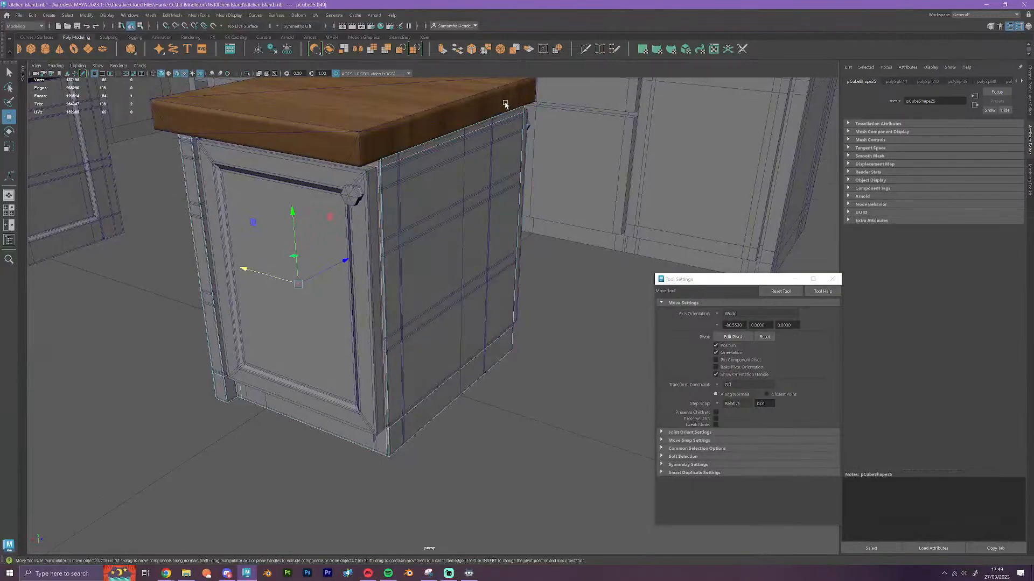
pyautogui.click(442, 49)
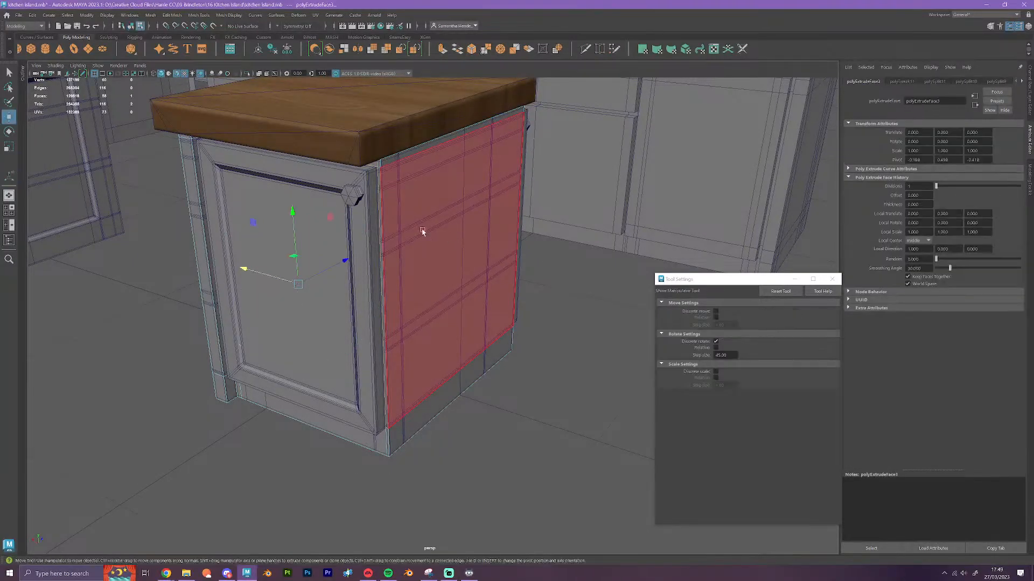
pyautogui.press('w')
pyautogui.click(360, 389)
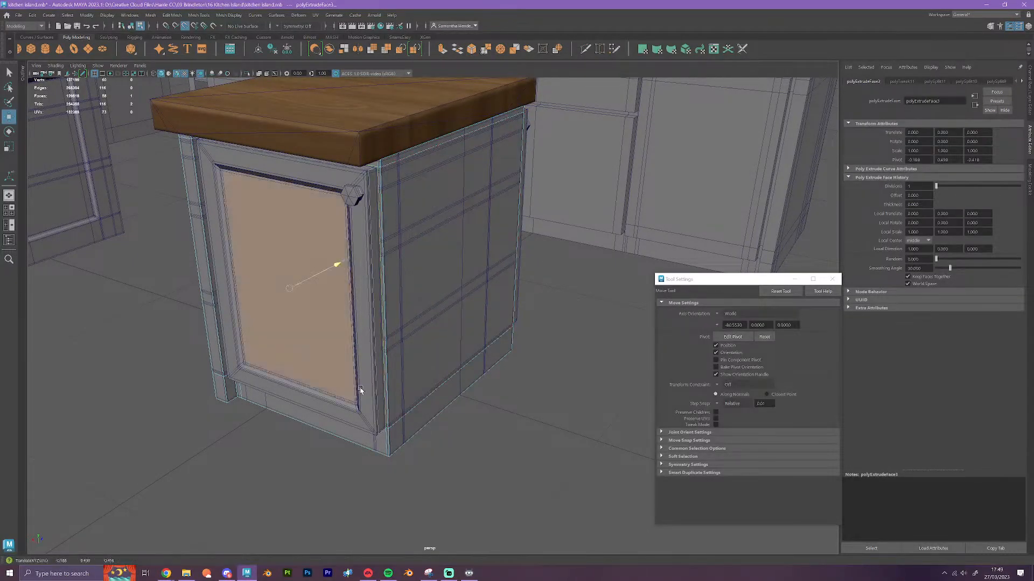
# Extrude the filler cube's face behind the opposite door and snap it outward along Z to that door's front
pyautogui.keyDown('alt'); pyautogui.moveTo(538, 441); pyautogui.dragTo(461, 325); pyautogui.keyUp('alt')
pyautogui.click(461, 325)
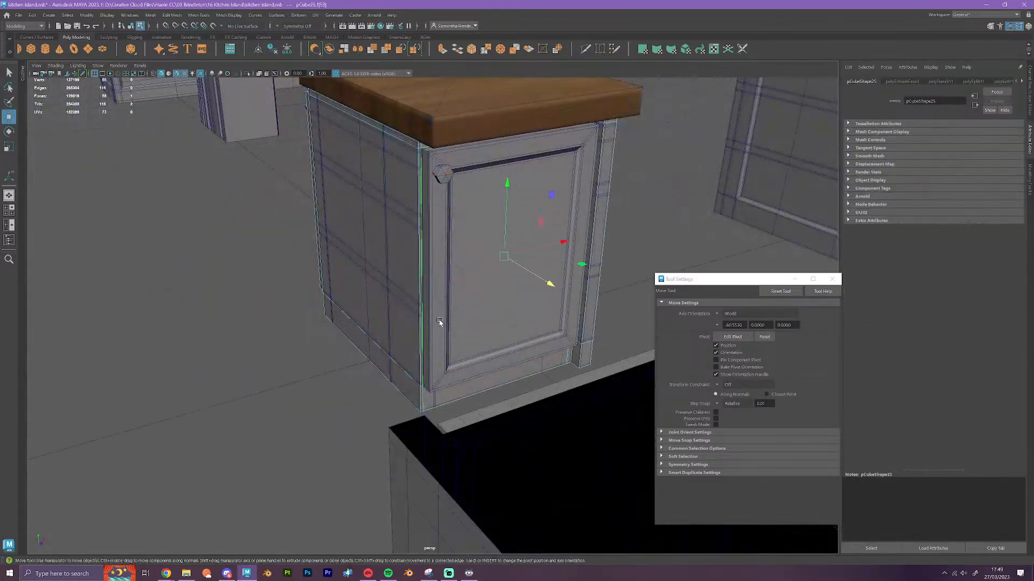
pyautogui.click(444, 50)
pyautogui.press('w')
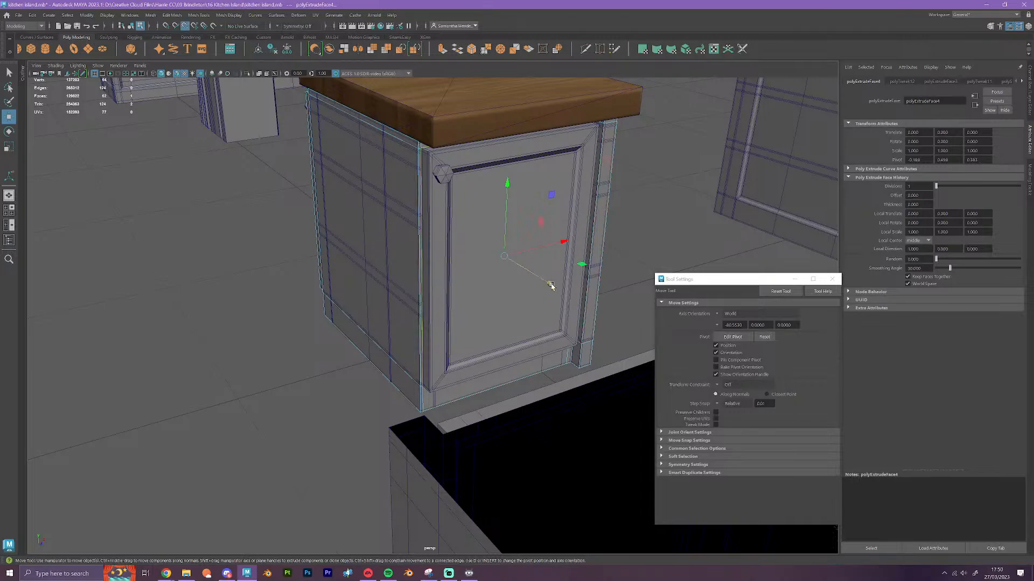
pyautogui.moveTo(551, 285); pyautogui.dragTo(558, 288)
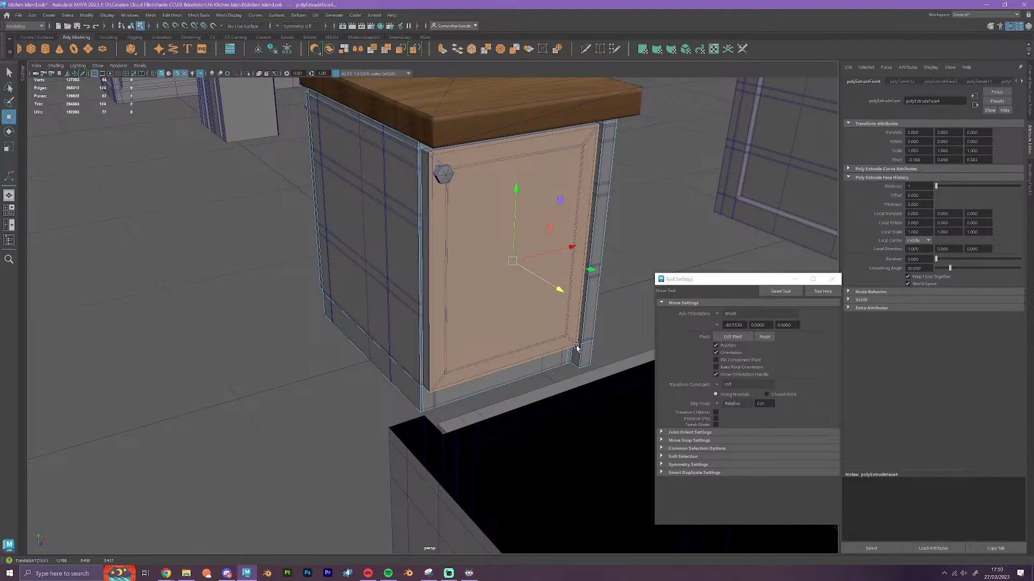
# Insert four edge loops with Multi-Cut on the filler cube's plain side: horizontal near top and bottom, vertical near both corners
pyautogui.keyDown('alt'); pyautogui.moveTo(460, 335); pyautogui.dragTo(148, 349); pyautogui.keyUp('alt')
pyautogui.scroll(4, 366, 382)
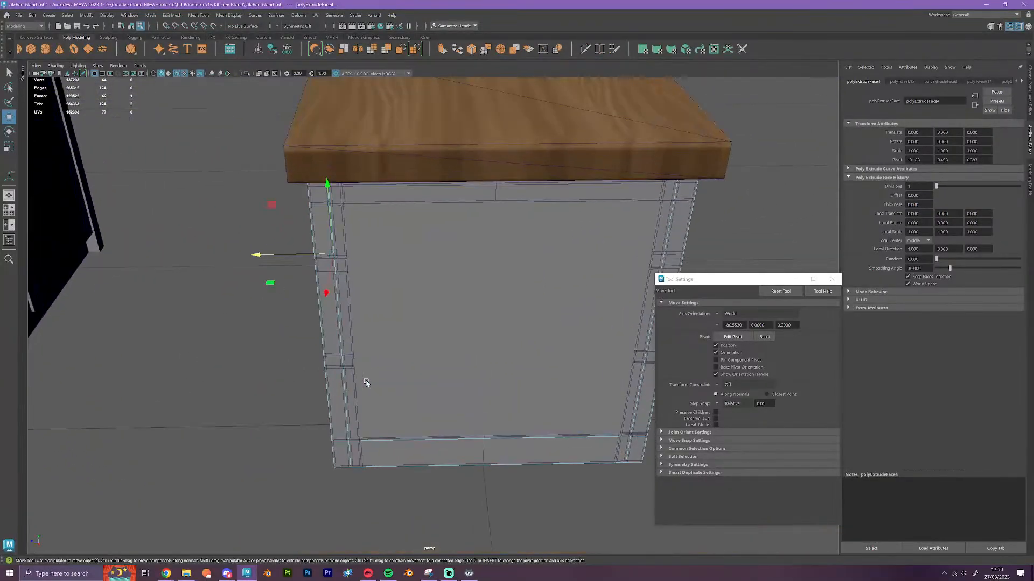
pyautogui.keyDown('alt'); pyautogui.moveTo(366, 383); pyautogui.dragTo(424, 352); pyautogui.keyUp('alt')
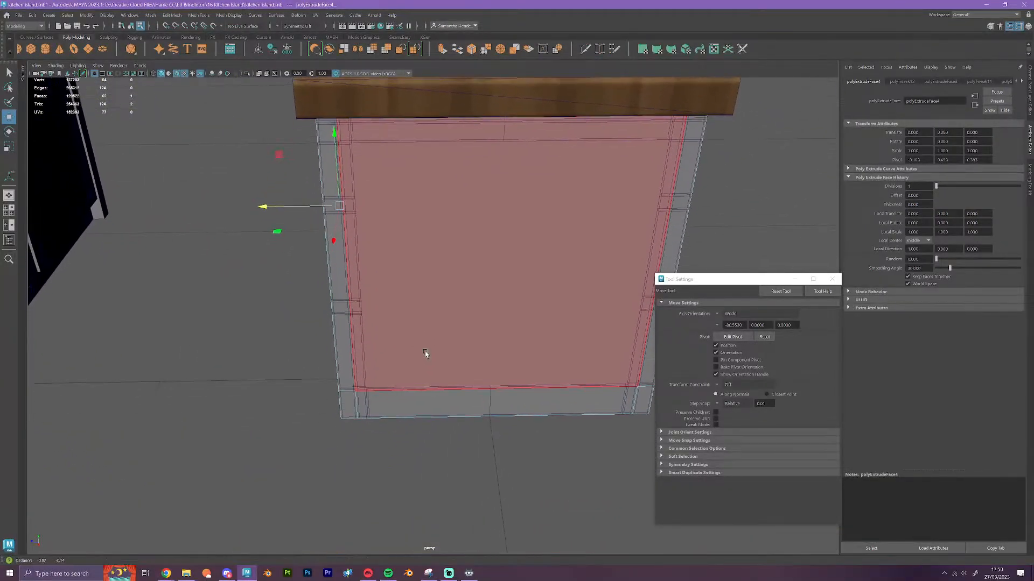
pyautogui.click(586, 49)
pyautogui.keyDown('alt'); pyautogui.moveTo(383, 143); pyautogui.dragTo(472, 160); pyautogui.keyUp('alt')
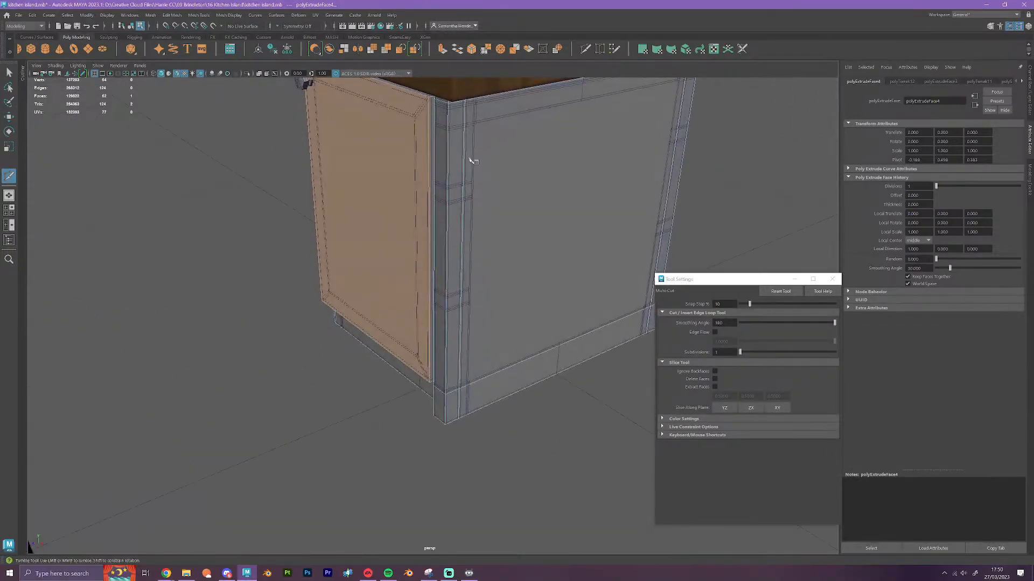
pyautogui.keyDown('ctrl'); pyautogui.click(475, 142); pyautogui.keyUp('ctrl')
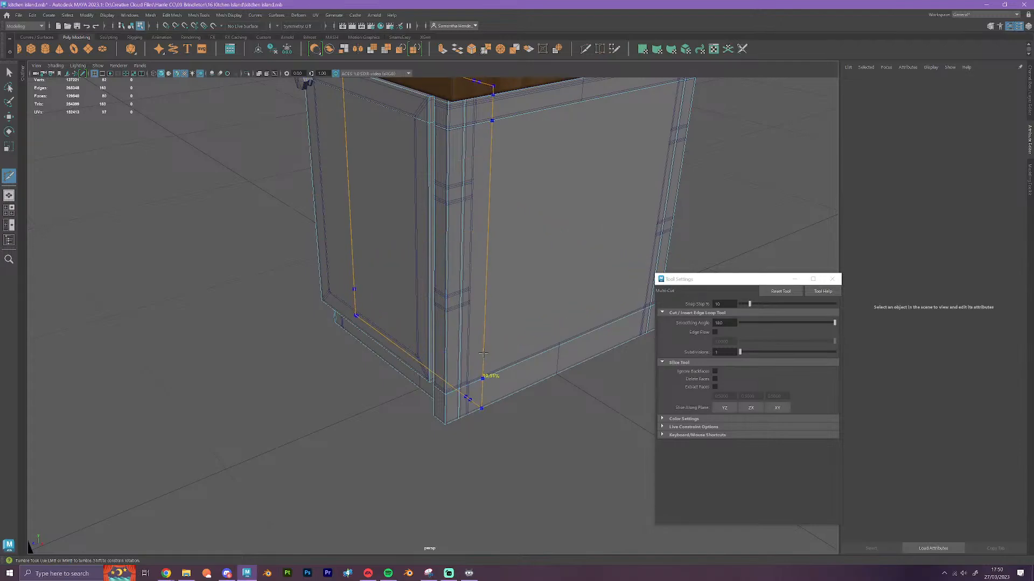
pyautogui.keyDown('ctrl'); pyautogui.click(468, 325); pyautogui.keyUp('ctrl')
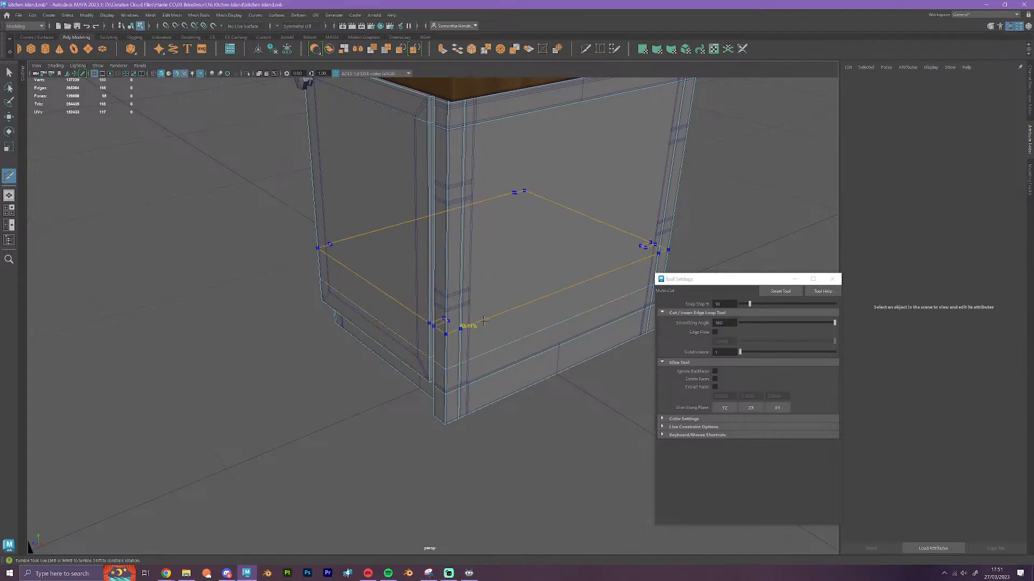
pyautogui.keyDown('ctrl'); pyautogui.click(471, 383); pyautogui.keyUp('ctrl')
pyautogui.keyDown('alt'); pyautogui.moveTo(580, 397); pyautogui.dragTo(523, 396); pyautogui.keyUp('alt')
pyautogui.keyDown('alt'); pyautogui.moveTo(576, 344); pyautogui.dragTo(426, 337, button='middle'); pyautogui.keyUp('alt')
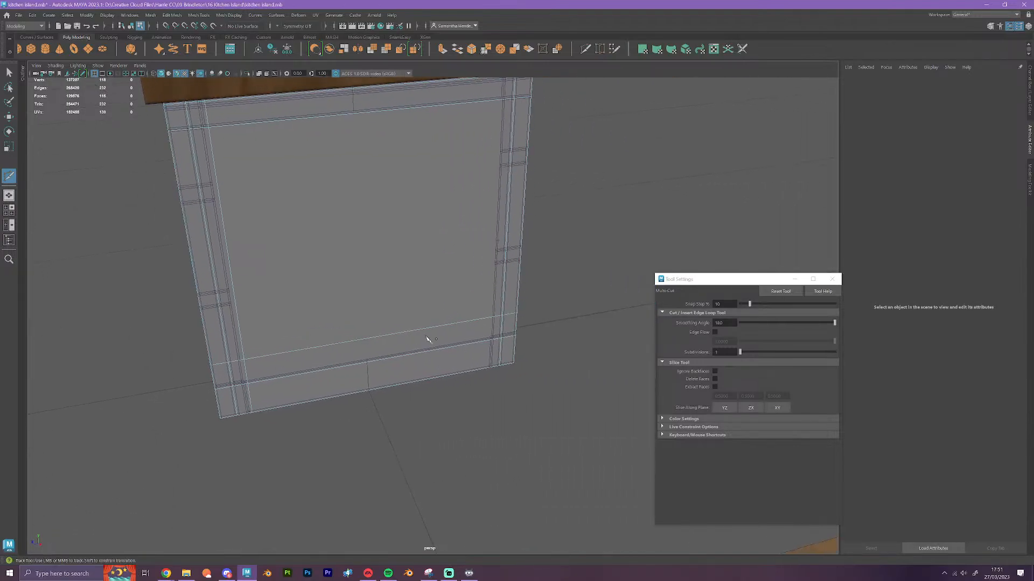
pyautogui.keyDown('ctrl'); pyautogui.click(491, 364); pyautogui.keyUp('ctrl')
# Select one of the new vertical edge loops on the filler cube's side and snap it along Z to the adjacent frame edge
pyautogui.press('w')
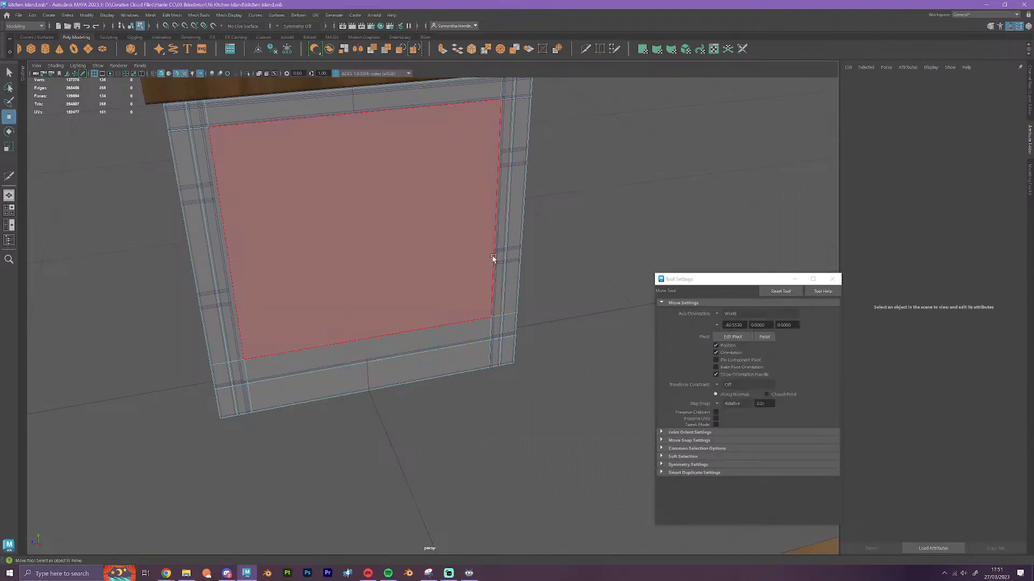
pyautogui.moveTo(492, 253); pyautogui.dragTo(495, 225, button='right')
pyautogui.doubleClick(495, 225)
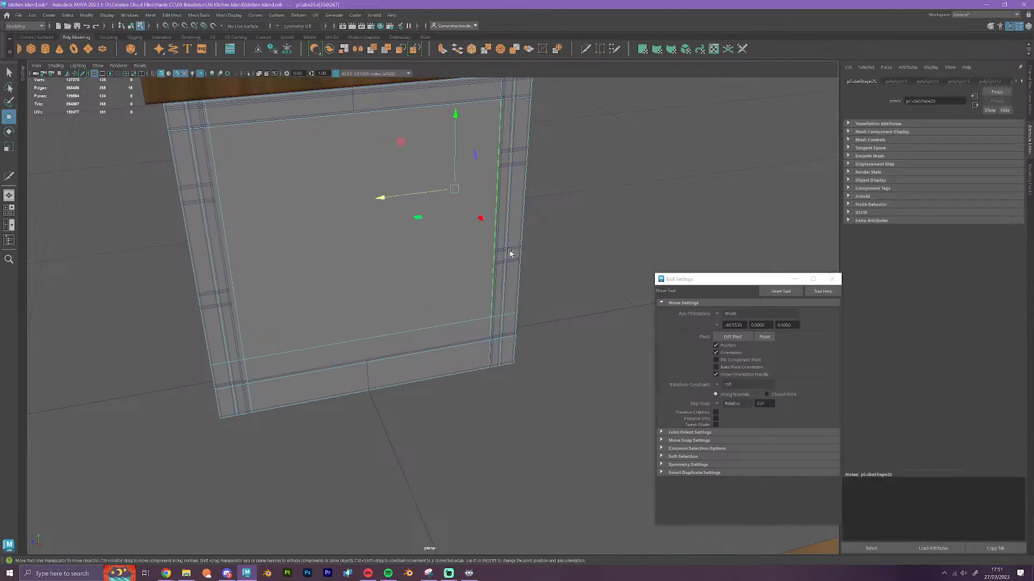
pyautogui.keyDown('alt'); pyautogui.moveTo(508, 253); pyautogui.dragTo(499, 280); pyautogui.keyUp('alt')
pyautogui.scroll(3, 505, 305)
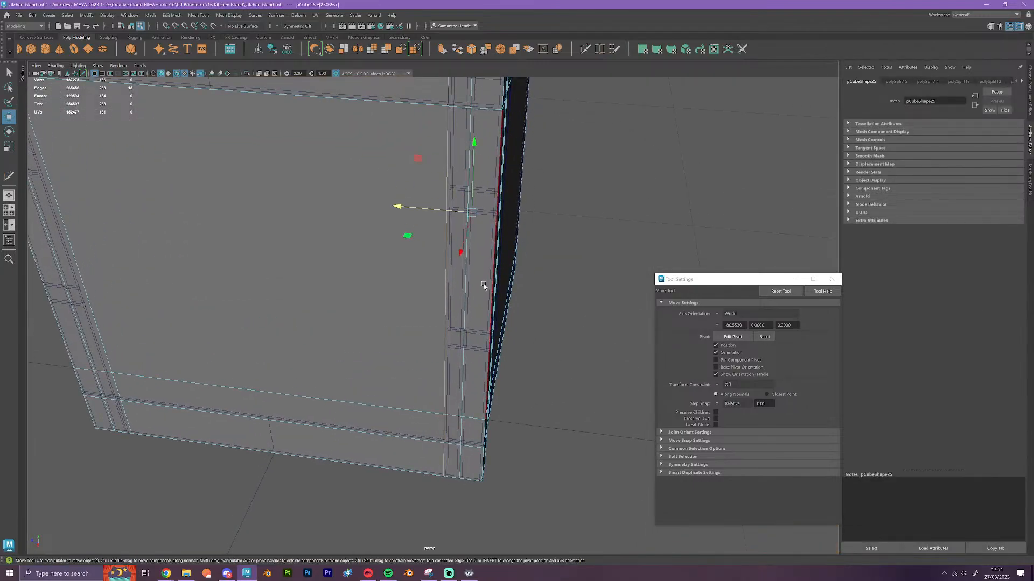
pyautogui.press('v')
pyautogui.moveTo(415, 208); pyautogui.dragTo(382, 282)
pyautogui.scroll(-2, 447, 325)
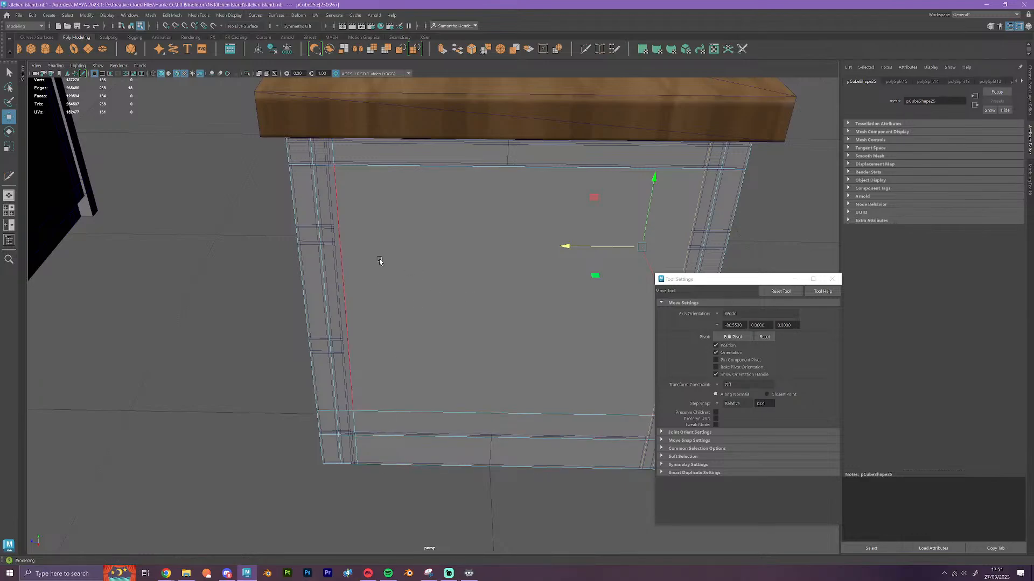
# Snap the other new vertical edge loop on the filler cube's side along Z to the frame edge at the opposite corner
pyautogui.doubleClick(345, 255)
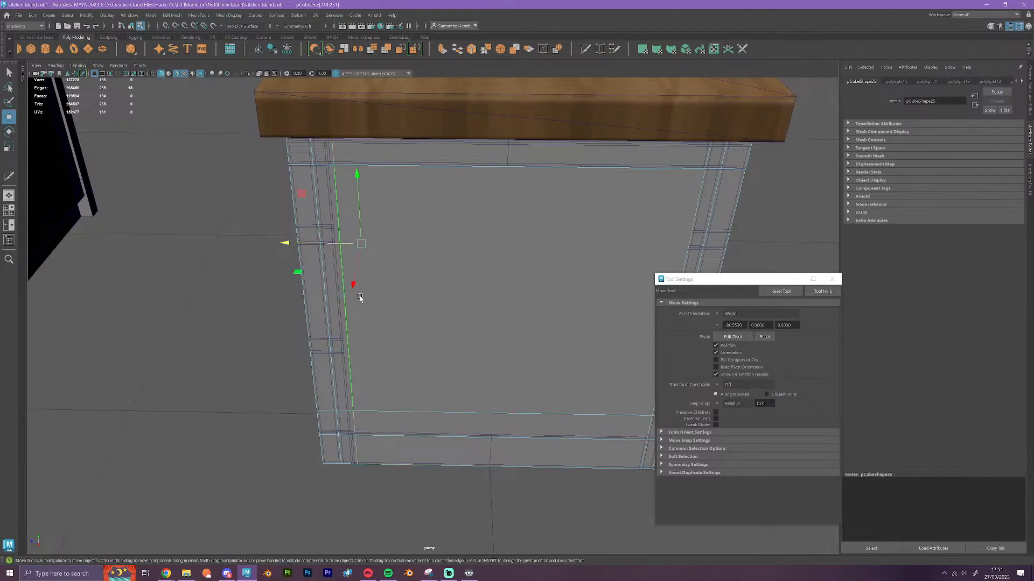
pyautogui.press('v')
pyautogui.moveTo(342, 244); pyautogui.dragTo(329, 169)
# Select the filler cube's new upper horizontal edge loop and snap it vertically along Y to the frame's upper inner edge
pyautogui.keyDown('alt'); pyautogui.moveTo(591, 291); pyautogui.dragTo(420, 291, button='middle'); pyautogui.keyUp('alt')
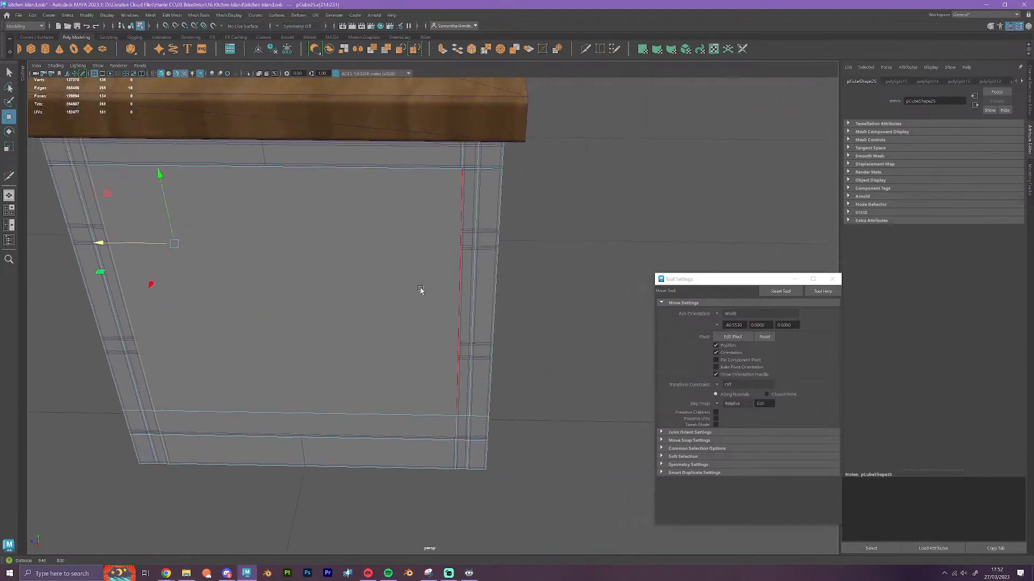
pyautogui.doubleClick(323, 168)
pyautogui.keyDown('alt'); pyautogui.moveTo(338, 236); pyautogui.dragTo(387, 249); pyautogui.keyUp('alt')
pyautogui.scroll(3, 387, 250)
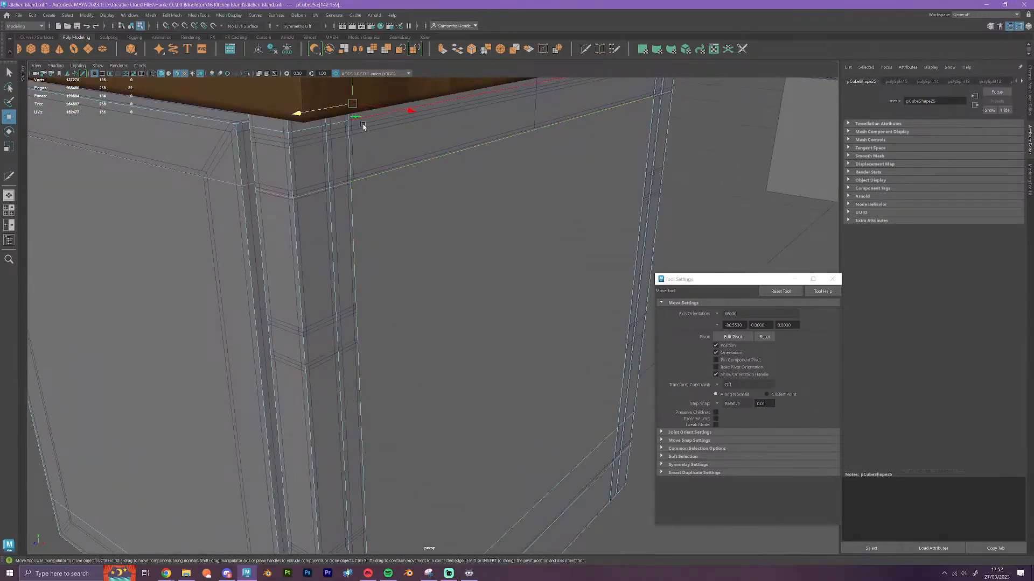
pyautogui.press('v')
pyautogui.moveTo(353, 89); pyautogui.dragTo(351, 181)
pyautogui.scroll(-3, 354, 184)
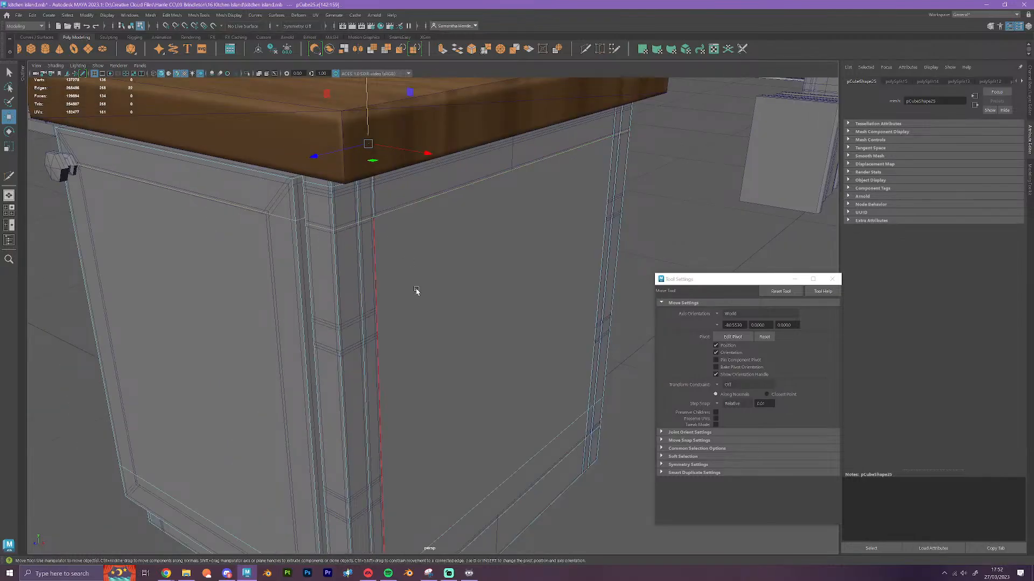
# Select the filler cube's new lower horizontal edge loop and snap it along Y to the door frame's lower inner corner
pyautogui.keyDown('alt'); pyautogui.moveTo(431, 294); pyautogui.dragTo(399, 295); pyautogui.keyUp('alt')
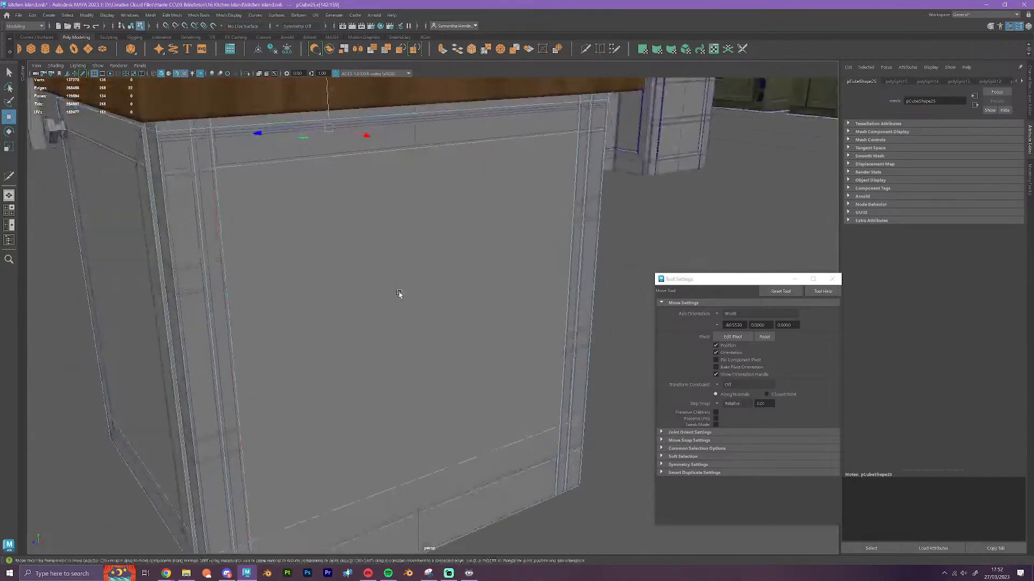
pyautogui.keyDown('alt'); pyautogui.moveTo(399, 295); pyautogui.dragTo(452, 161, button='middle'); pyautogui.keyUp('alt')
pyautogui.keyDown('alt'); pyautogui.moveTo(416, 284); pyautogui.dragTo(453, 291); pyautogui.keyUp('alt')
pyautogui.click(428, 323)
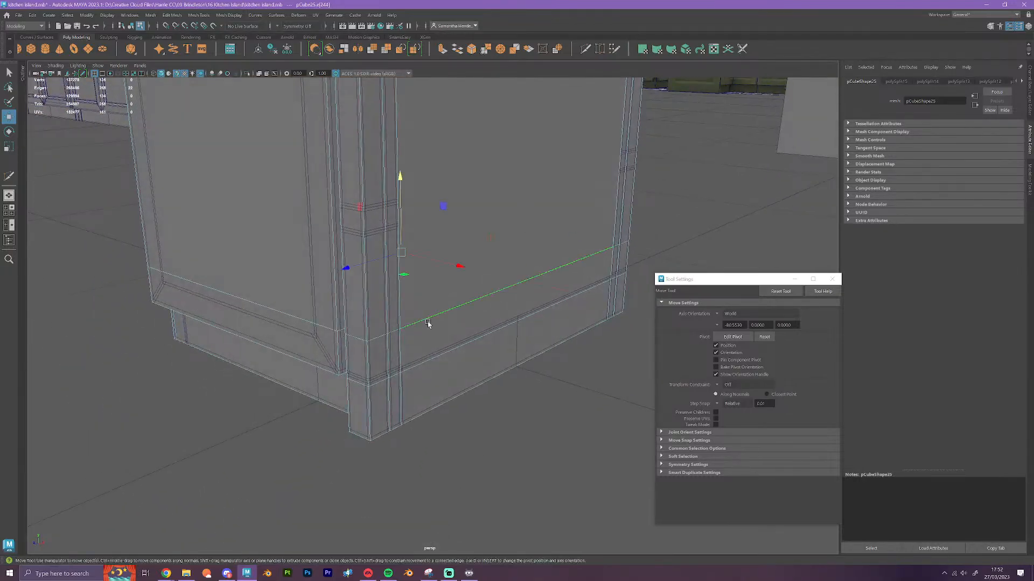
pyautogui.keyDown('alt'); pyautogui.moveTo(434, 340); pyautogui.dragTo(532, 313); pyautogui.keyUp('alt')
pyautogui.doubleClick(538, 299)
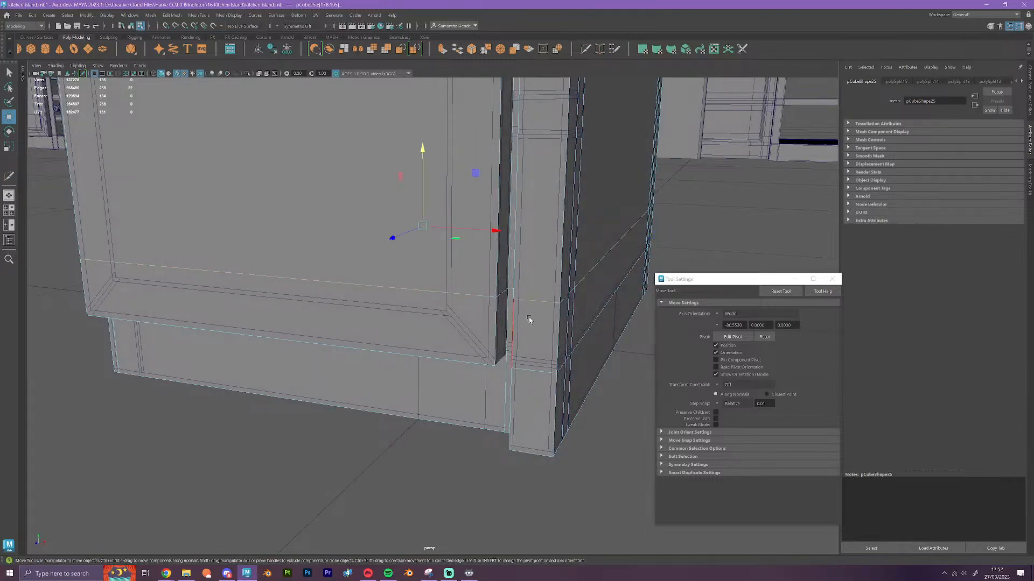
pyautogui.press('v')
pyautogui.moveTo(422, 152); pyautogui.dragTo(445, 311)
pyautogui.scroll(-2, 455, 307)
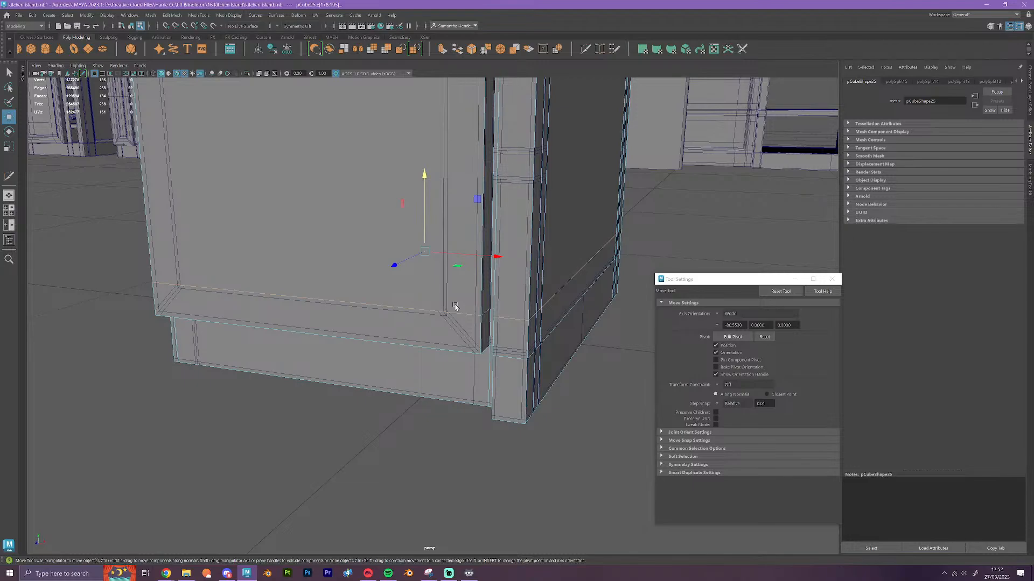
# Insert vertical edge loops with Multi-Cut across the filler cube's door side, near both inner edges of the door frame
pyautogui.press('f')
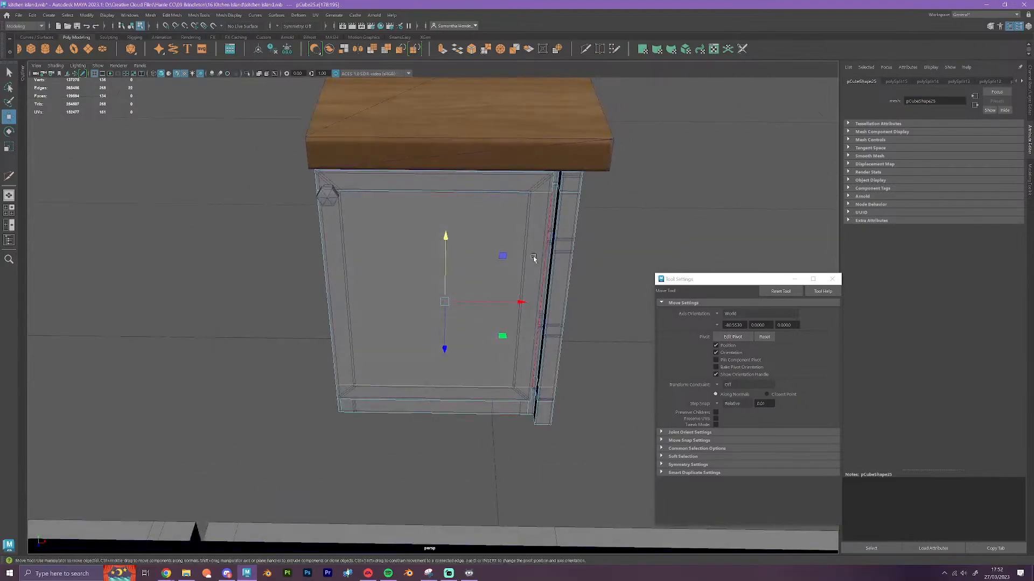
pyautogui.click(584, 50)
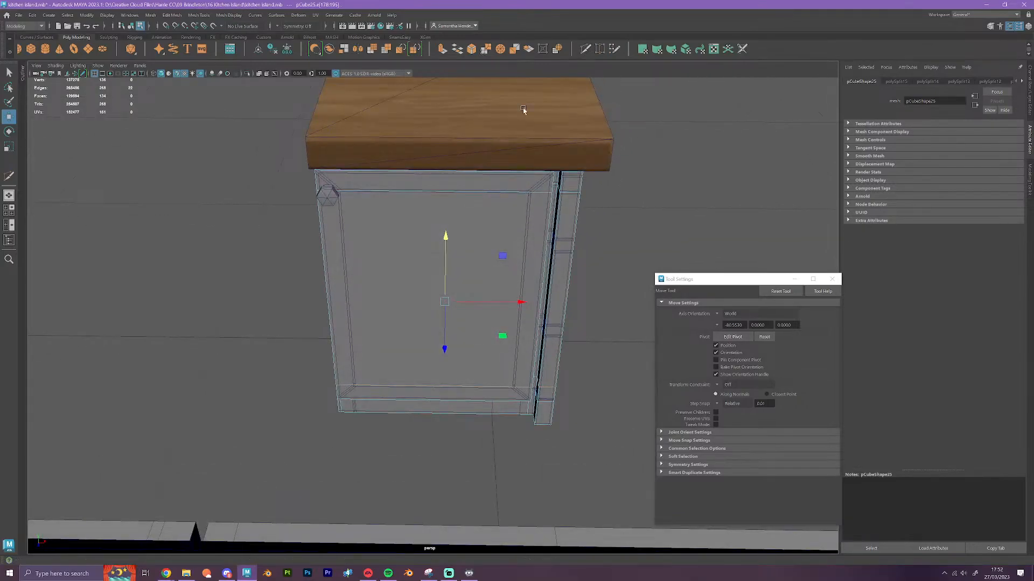
pyautogui.keyDown('ctrl'); pyautogui.click(359, 398); pyautogui.keyUp('ctrl')
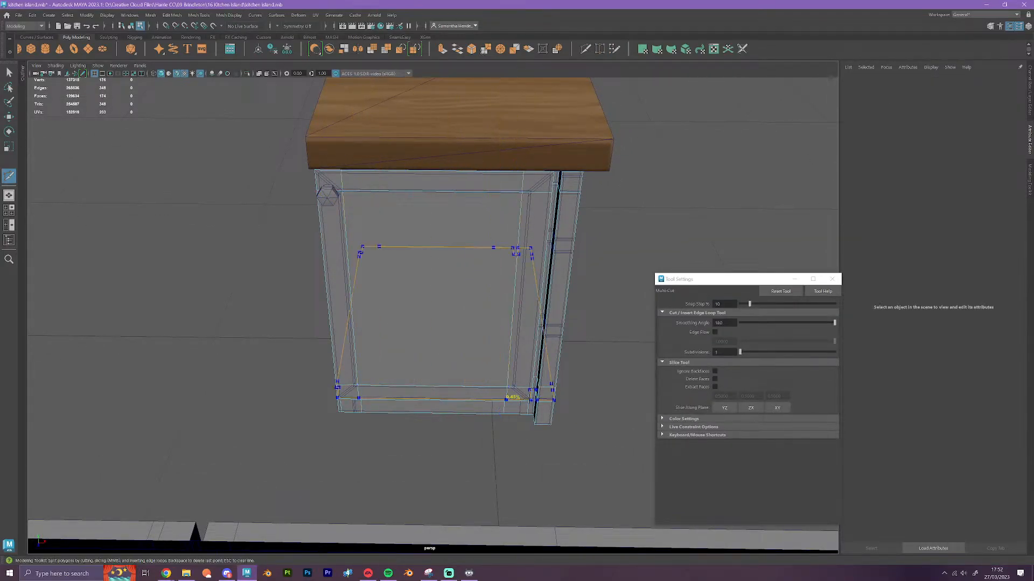
pyautogui.scroll(5, 548, 274)
pyautogui.press('w')
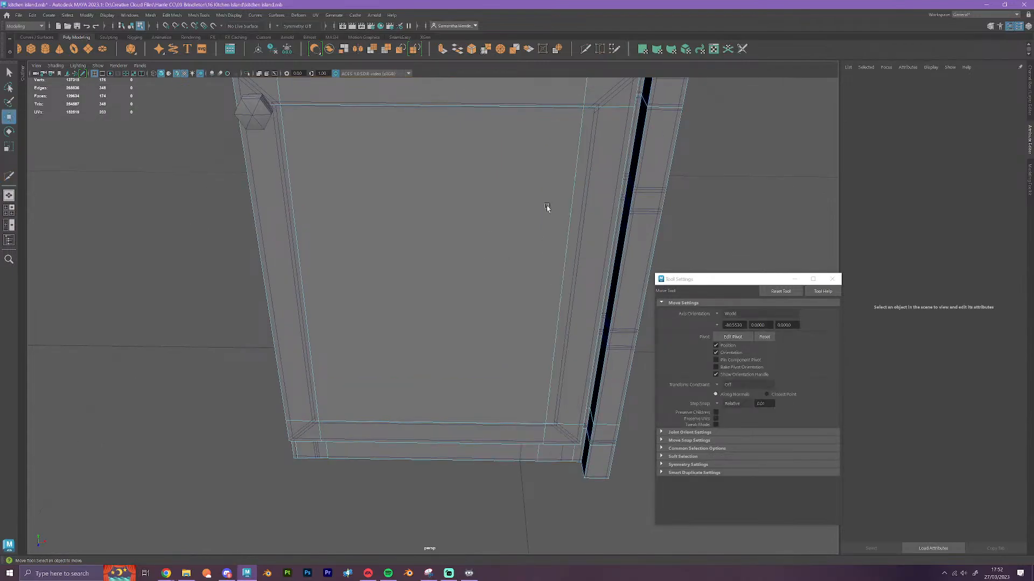
# Select the new vertical edge loop on the side away from the knob and snap it along X to the door frame's inner edge
pyautogui.click(575, 196)
pyautogui.keyDown('alt'); pyautogui.moveTo(592, 207); pyautogui.dragTo(469, 210, button='middle'); pyautogui.keyUp('alt')
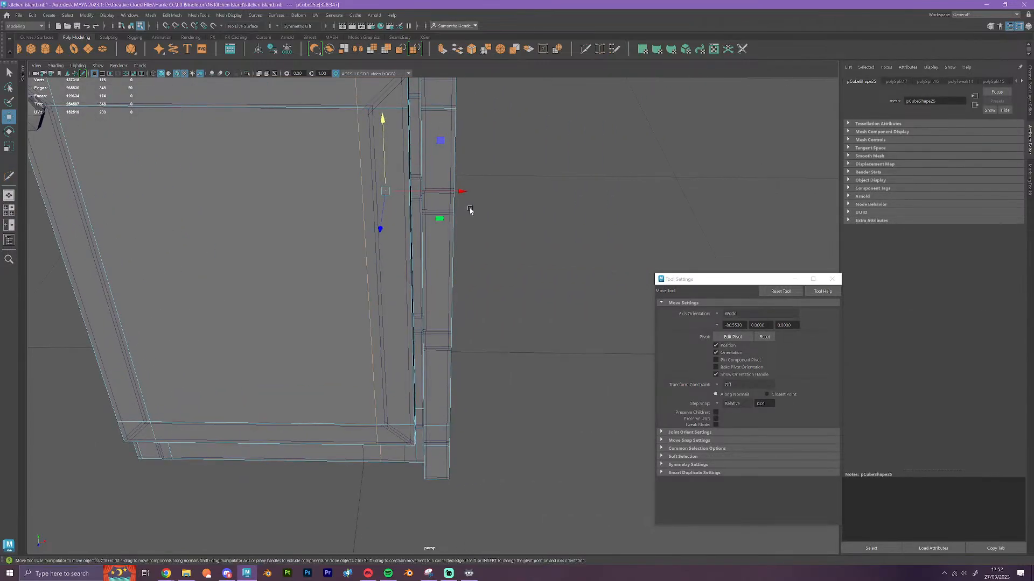
pyautogui.press('v')
pyautogui.moveTo(463, 192); pyautogui.dragTo(368, 114)
pyautogui.keyDown('alt'); pyautogui.moveTo(173, 173); pyautogui.dragTo(346, 248, button='middle'); pyautogui.keyUp('alt')
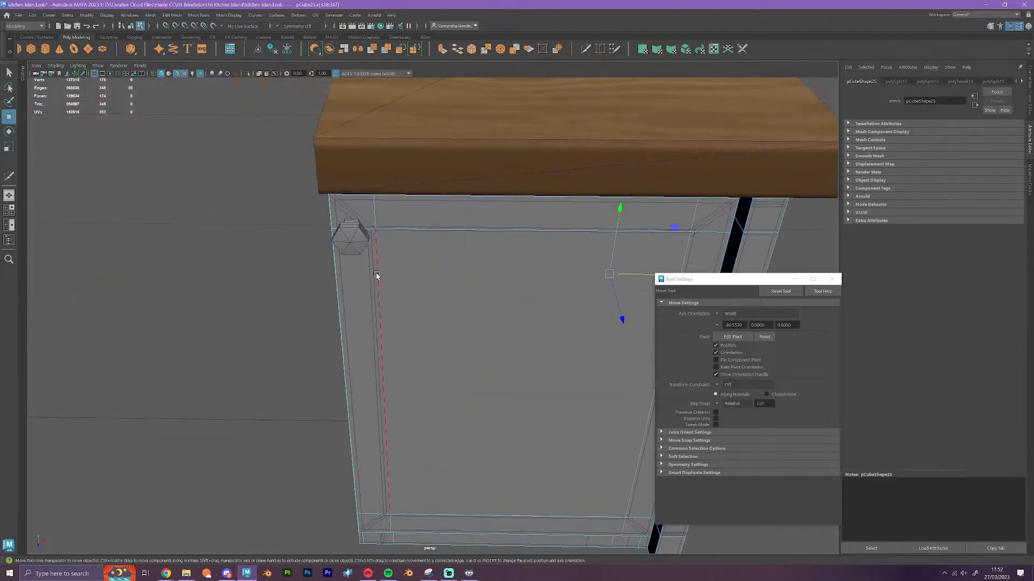
# Select the filler cube's vertical edge loop on the knob side and snap it along X to the door frame's inner edge
pyautogui.click(376, 275)
pyautogui.keyDown('alt'); pyautogui.moveTo(485, 318); pyautogui.dragTo(452, 263, button='middle'); pyautogui.keyUp('alt')
pyautogui.press('v')
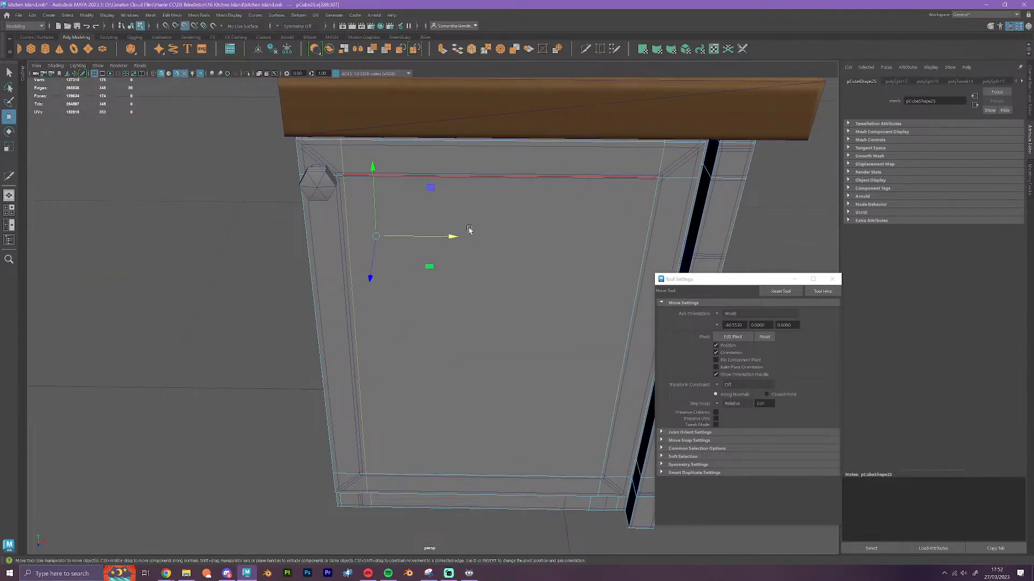
pyautogui.moveTo(452, 237); pyautogui.dragTo(340, 177)
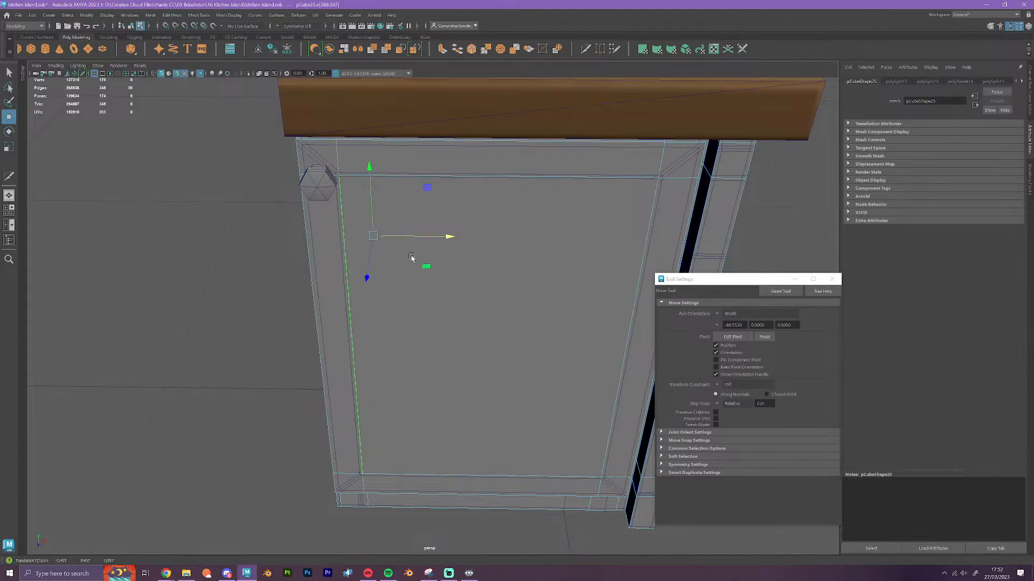
# Try pulling the whole filler cube out of the cabinet along X and undo the move
pyautogui.scroll(-4, 431, 260)
pyautogui.moveTo(503, 271); pyautogui.dragTo(545, 255, button='right')
pyautogui.scroll(-5, 548, 305)
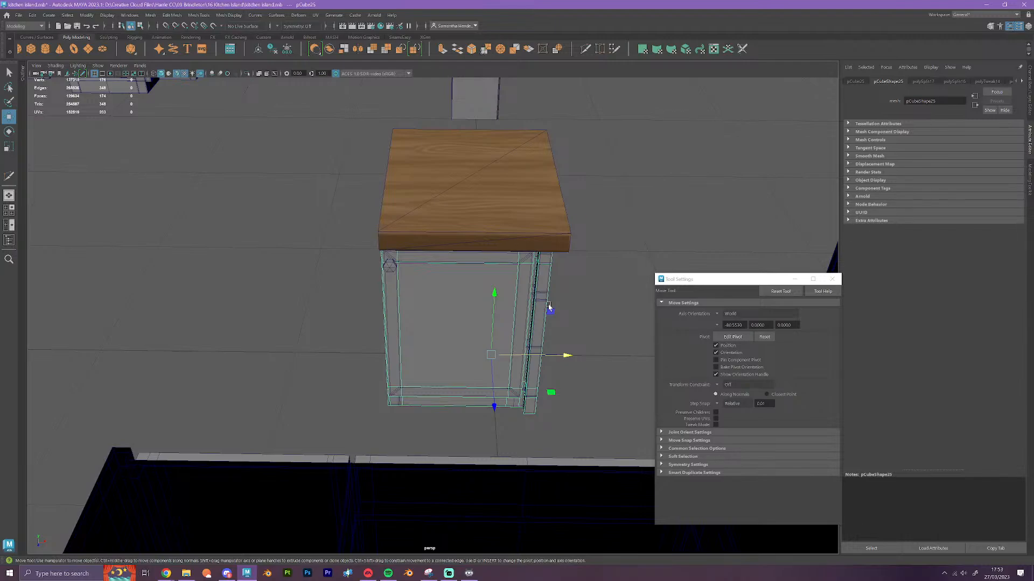
pyautogui.keyDown('alt'); pyautogui.moveTo(548, 304); pyautogui.dragTo(477, 404); pyautogui.keyUp('alt')
pyautogui.keyDown('alt'); pyautogui.moveTo(466, 397); pyautogui.dragTo(412, 390); pyautogui.keyUp('alt')
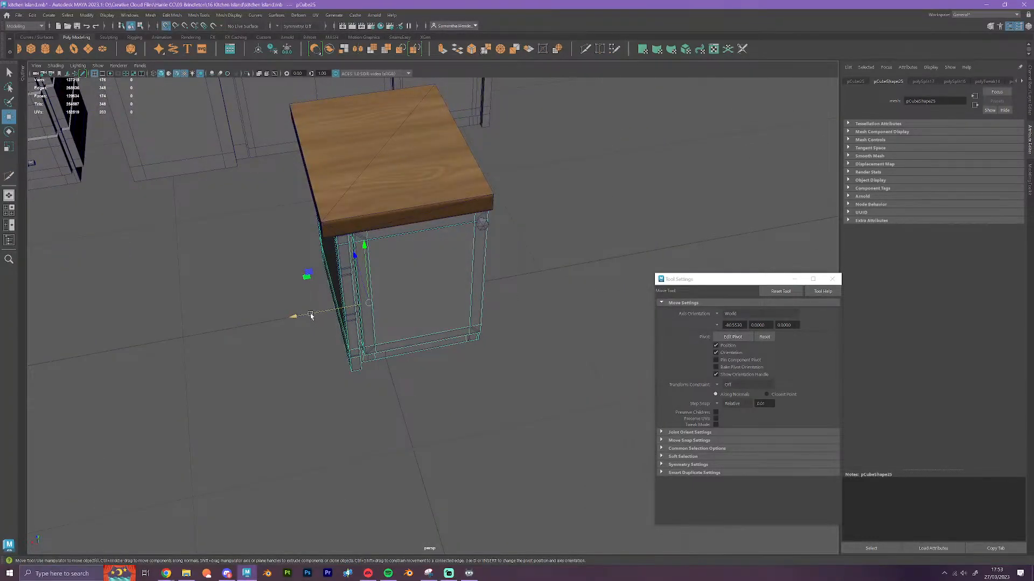
pyautogui.keyDown('shift'); pyautogui.moveTo(300, 317); pyautogui.dragTo(512, 283); pyautogui.keyUp('shift')
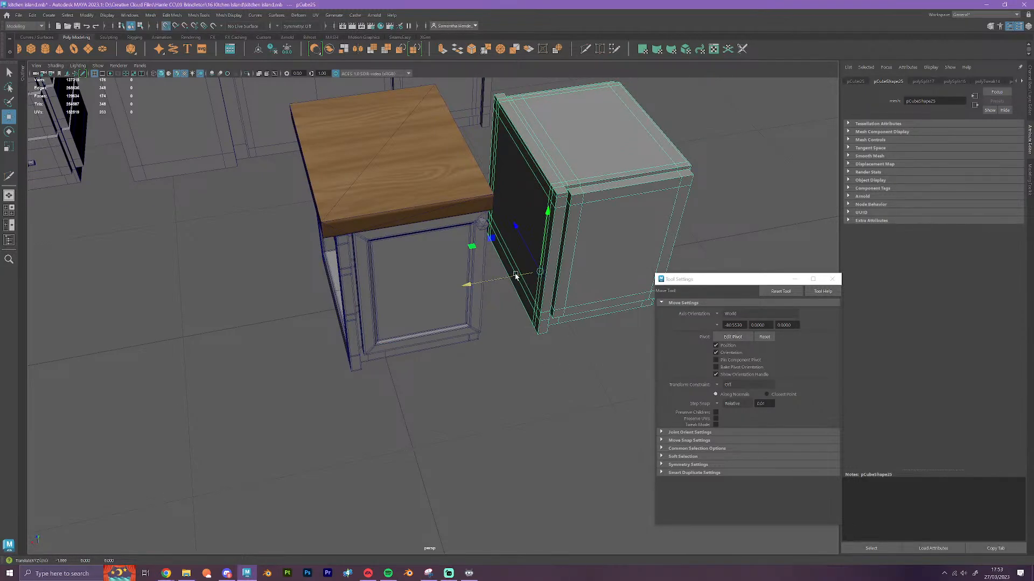
pyautogui.hotkey('ctrl', 'z')
# Select the filler cube's lower horizontal edges on the side facing away from the cabinet doors and snap them along Y to the bottom rail's edge
pyautogui.moveTo(416, 420)
pyautogui.keyDown('alt'); pyautogui.mouseDown()
pyautogui.moveTo(537, 411)
pyautogui.moveTo(547, 417)
pyautogui.moveTo(531, 438)
pyautogui.moveTo(503, 429)
pyautogui.moveTo(528, 350)
pyautogui.mouseUp(); pyautogui.keyUp('alt')
pyautogui.scroll(8, 485, 417)
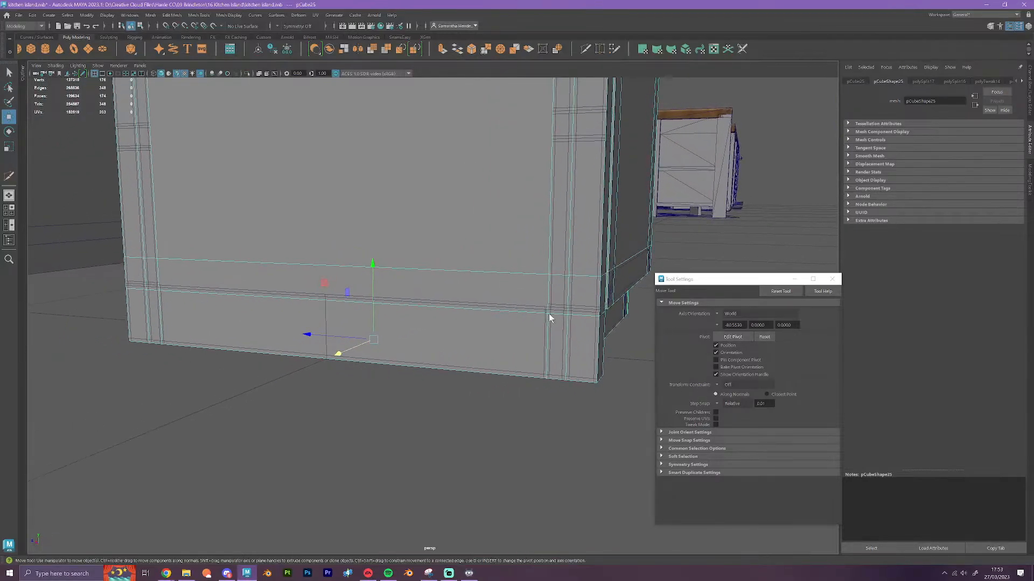
pyautogui.moveTo(548, 318); pyautogui.dragTo(547, 294, button='right')
pyautogui.click(547, 331)
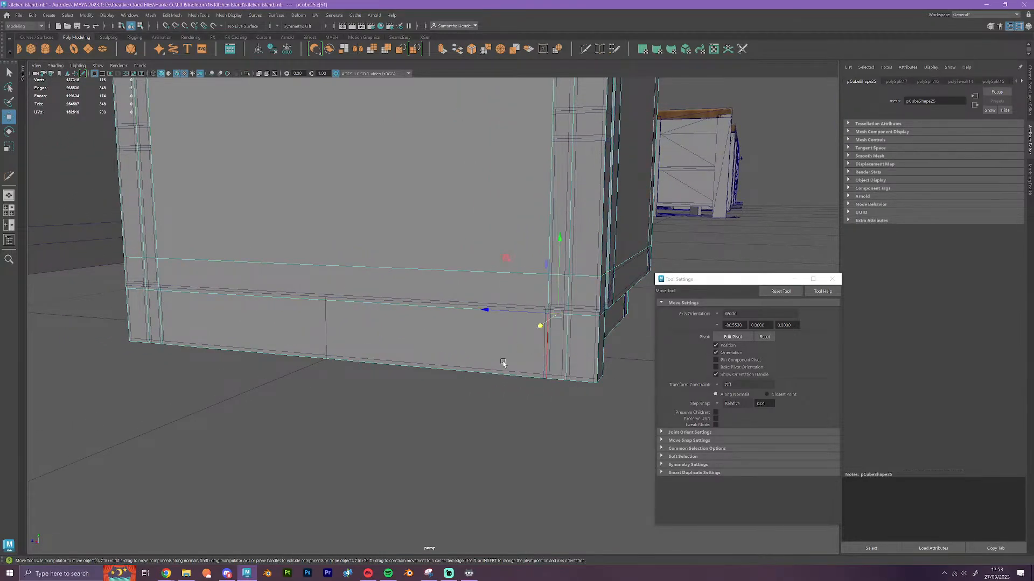
pyautogui.keyDown('alt'); pyautogui.moveTo(503, 363); pyautogui.dragTo(533, 367); pyautogui.keyUp('alt')
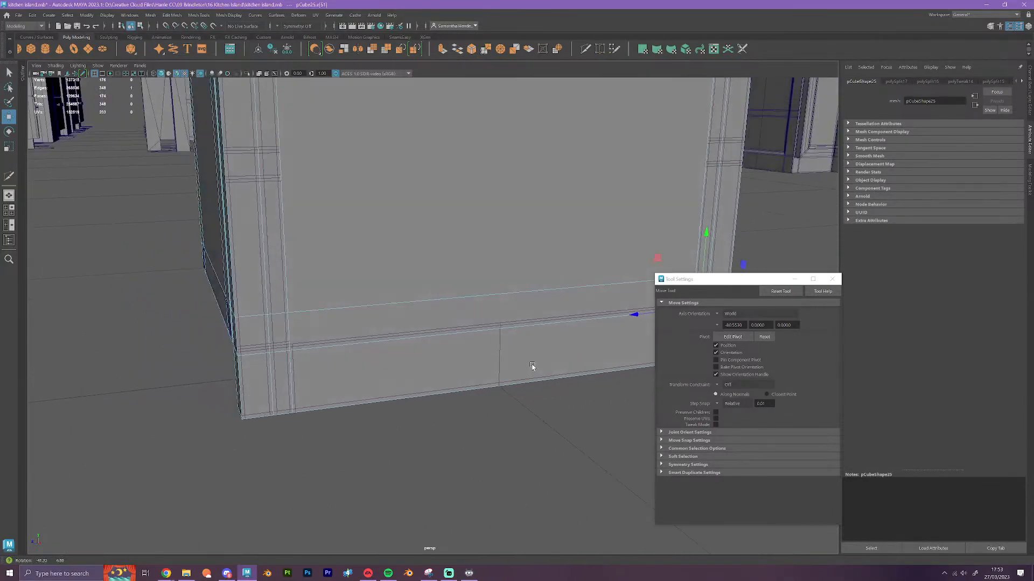
pyautogui.click(284, 353)
pyautogui.keyDown('alt'); pyautogui.moveTo(318, 393); pyautogui.dragTo(296, 407); pyautogui.keyUp('alt')
pyautogui.keyDown('shift'); pyautogui.click(287, 392); pyautogui.keyUp('shift')
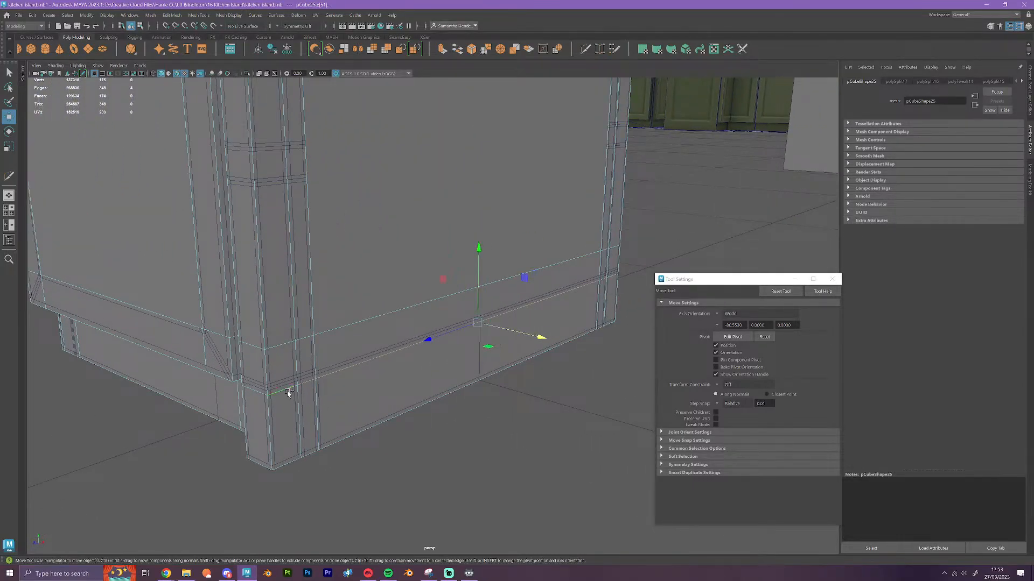
pyautogui.keyDown('shift'); pyautogui.click(611, 280); pyautogui.keyUp('shift')
pyautogui.press('v')
pyautogui.moveTo(488, 252); pyautogui.dragTo(425, 337)
pyautogui.moveTo(424, 337)
pyautogui.keyDown('alt'); pyautogui.mouseDown(button='middle')
pyautogui.moveTo(386, 447)
pyautogui.moveTo(439, 353)
pyautogui.moveTo(473, 316)
pyautogui.moveTo(443, 332)
pyautogui.mouseUp(button='middle'); pyautogui.keyUp('alt')
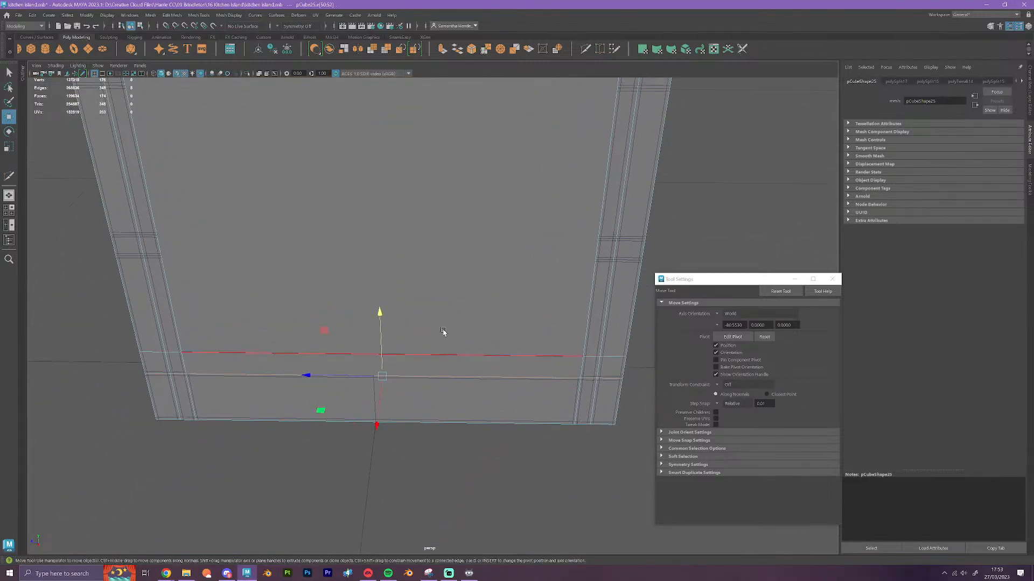
# Select the two faces framed by the posts and rails on that side and extrude them, undoing a trial offset
pyautogui.moveTo(406, 247); pyautogui.dragTo(415, 277, button='right')
pyautogui.click(418, 289)
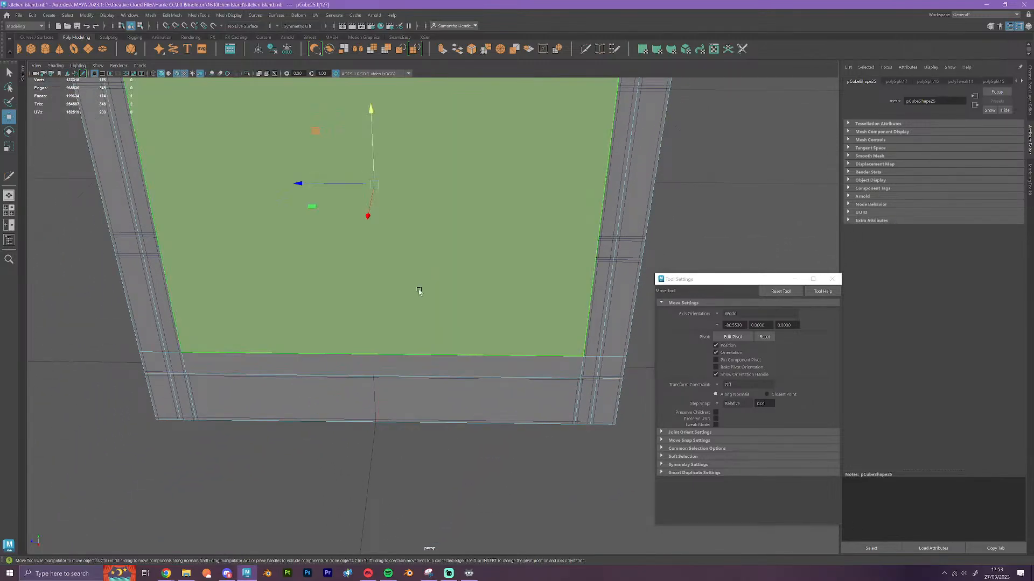
pyautogui.keyDown('shift'); pyautogui.click(377, 360); pyautogui.keyUp('shift')
pyautogui.keyDown('alt'); pyautogui.moveTo(384, 345); pyautogui.dragTo(435, 262); pyautogui.keyUp('alt')
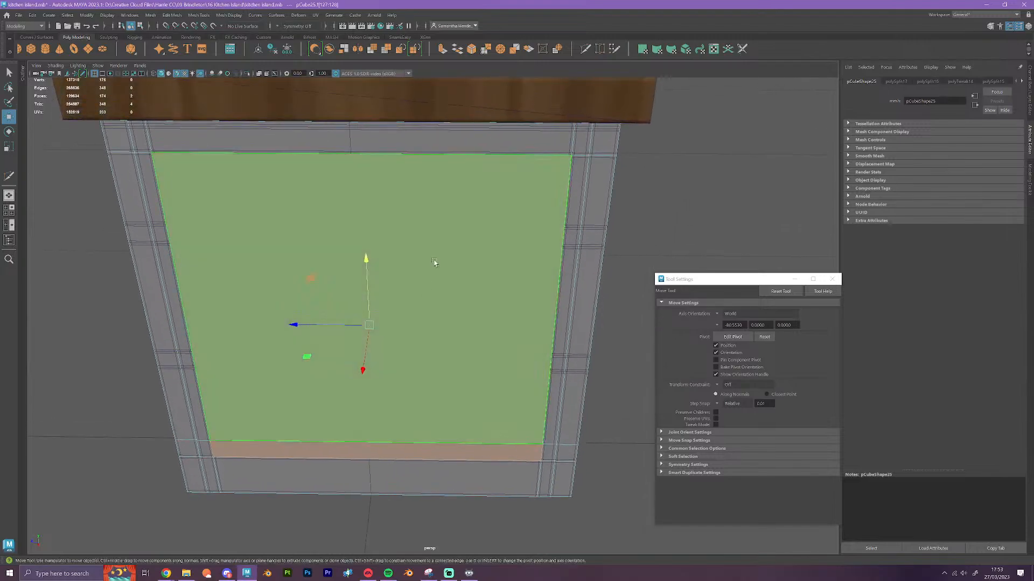
pyautogui.click(445, 52)
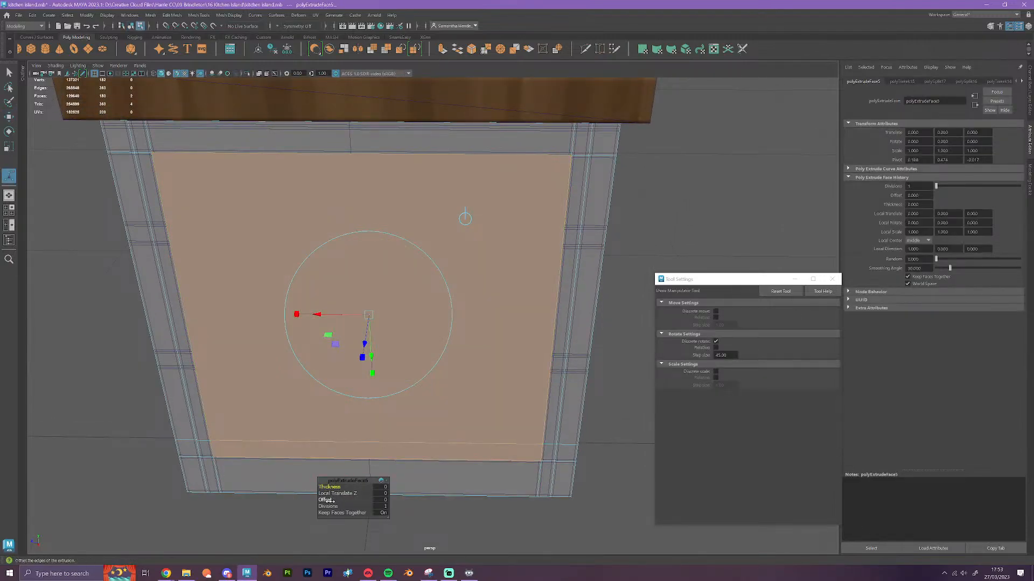
pyautogui.moveTo(330, 501); pyautogui.dragTo(491, 513)
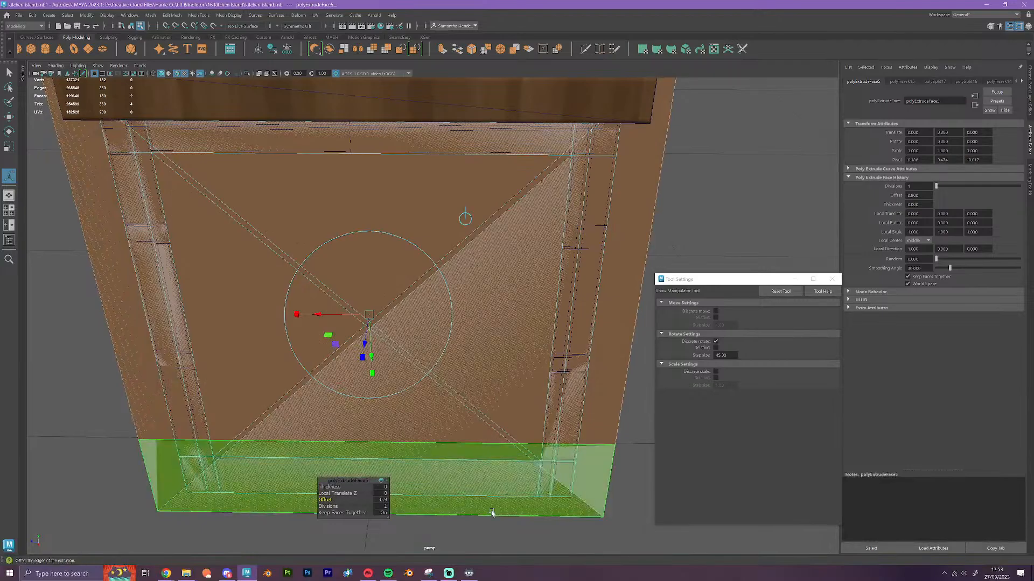
pyautogui.hotkey('ctrl', 'z')
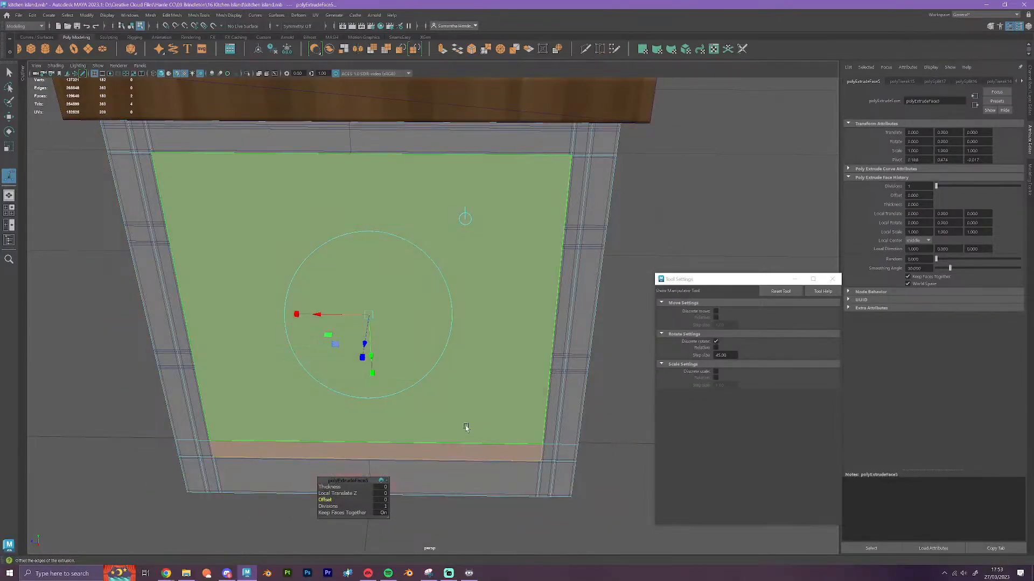
# Move the extruded faces inward along X and vertex-snap them to the depth of the surrounding frame
pyautogui.press('w')
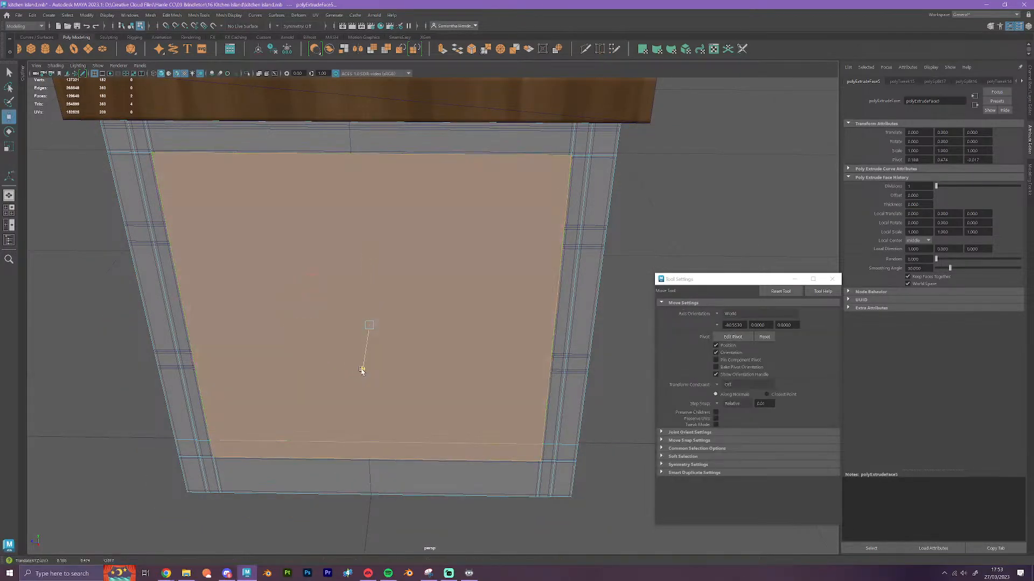
pyautogui.moveTo(362, 371); pyautogui.dragTo(363, 367)
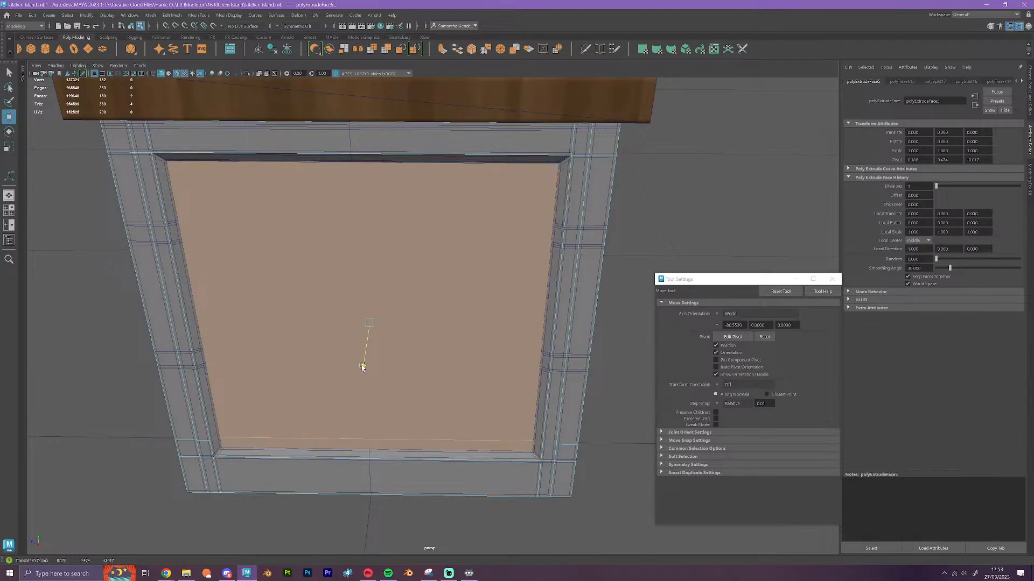
pyautogui.keyDown('alt'); pyautogui.moveTo(385, 425); pyautogui.dragTo(440, 450); pyautogui.keyUp('alt')
pyautogui.keyDown('alt'); pyautogui.moveTo(512, 429); pyautogui.dragTo(412, 399, button='middle'); pyautogui.keyUp('alt')
pyautogui.scroll(3, 412, 398)
pyautogui.scroll(3, 412, 399)
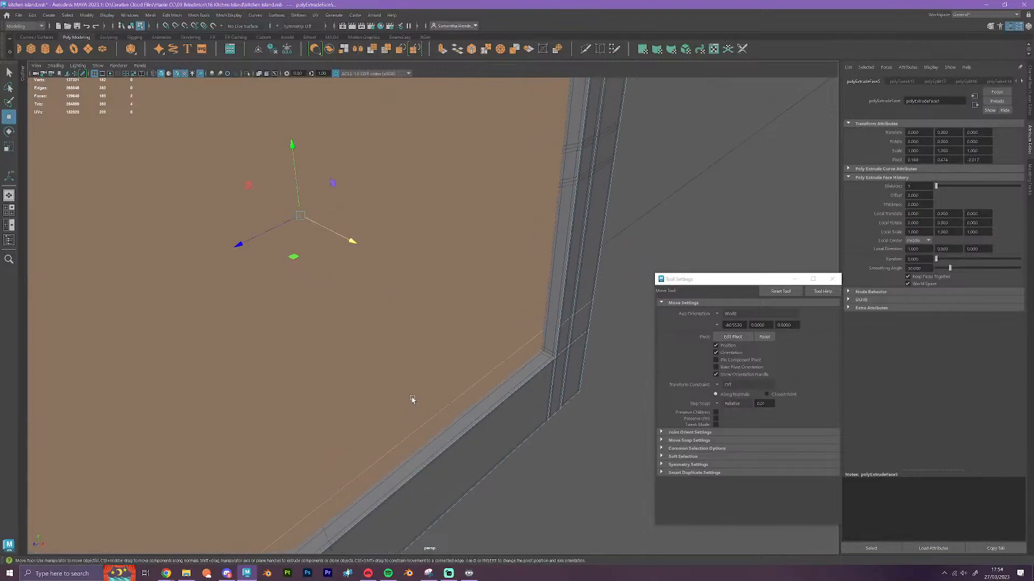
pyautogui.press('v')
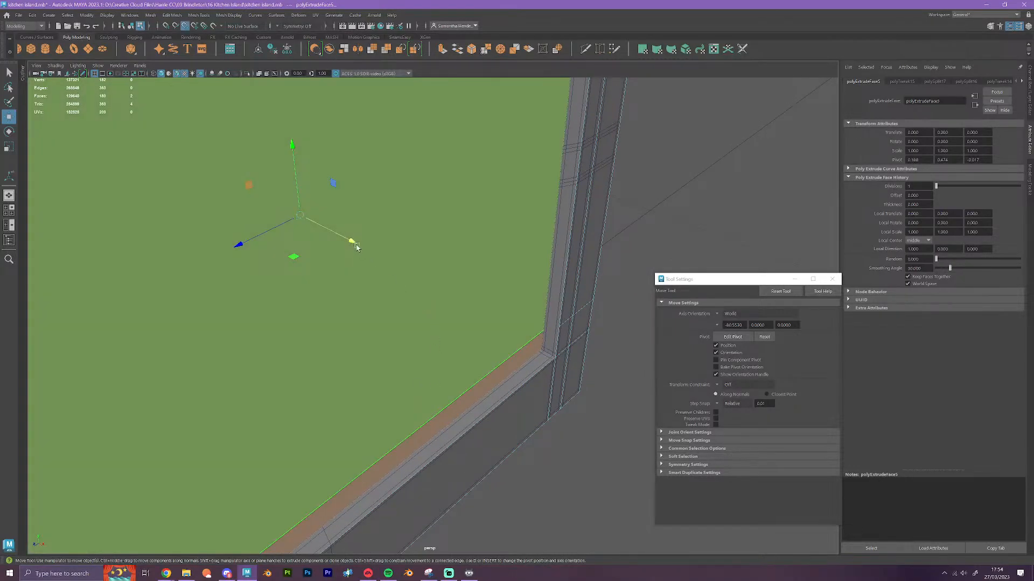
pyautogui.moveTo(354, 242); pyautogui.dragTo(501, 384)
# Scale the recessed faces down slightly along Z and Y so the surrounding border slopes inward
pyautogui.scroll(-4, 540, 353)
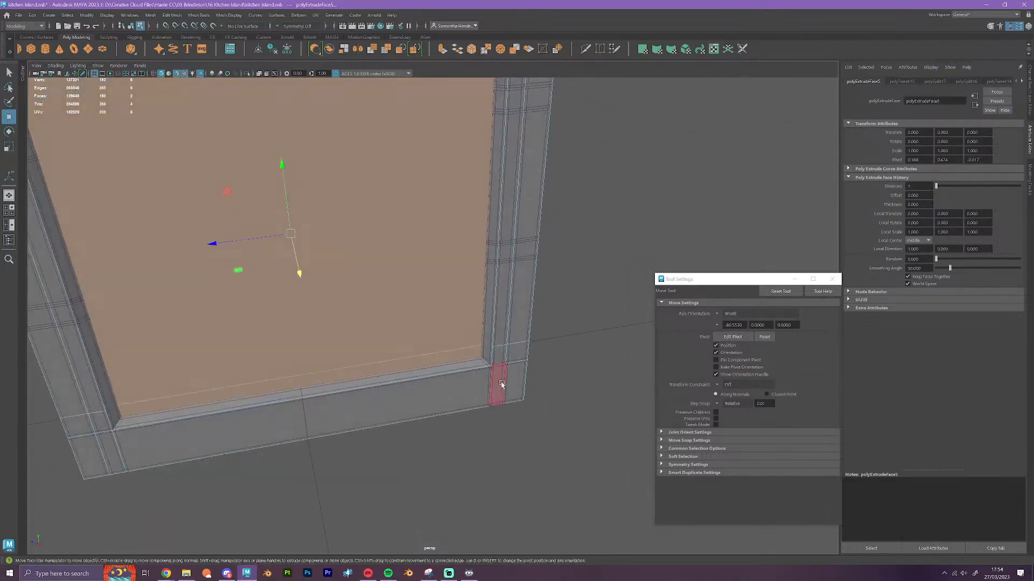
pyautogui.press('r')
pyautogui.moveTo(215, 242); pyautogui.dragTo(222, 246)
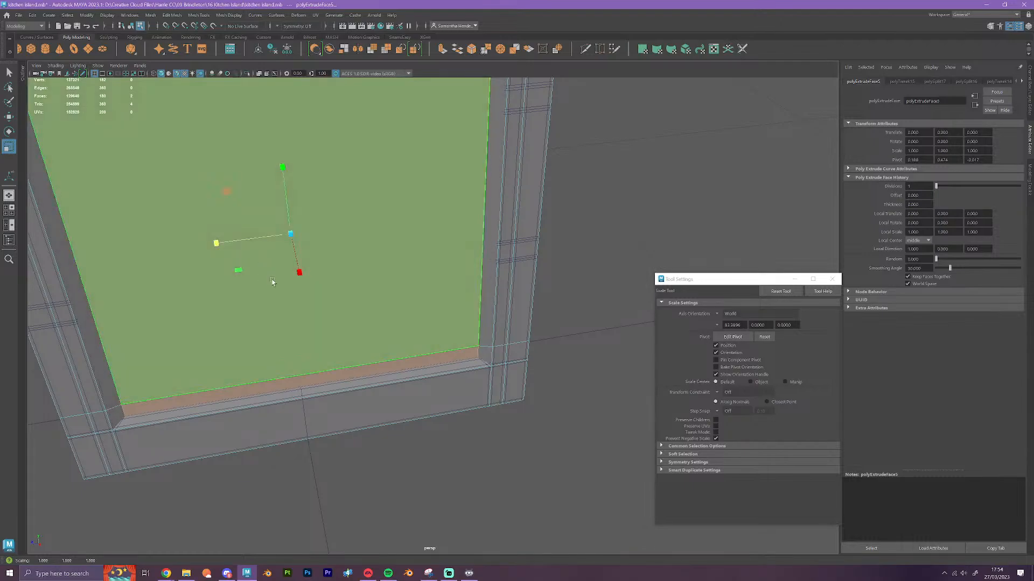
pyautogui.moveTo(283, 168); pyautogui.dragTo(287, 176)
pyautogui.keyDown('alt'); pyautogui.moveTo(349, 311); pyautogui.dragTo(332, 305); pyautogui.keyUp('alt')
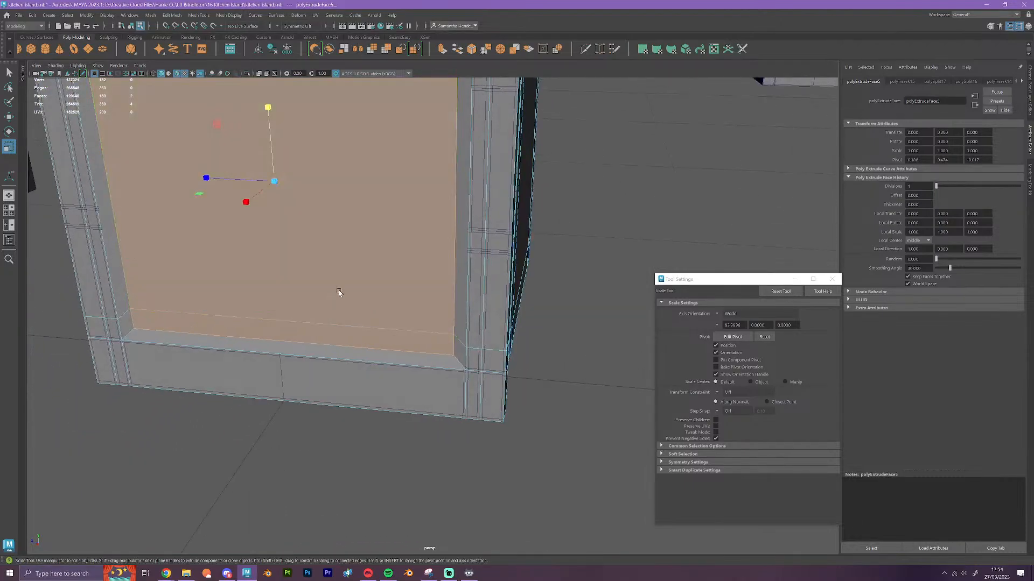
# Select the two recessed faces of the filler cube and delete them to open the cabinet's shelf side
pyautogui.click(357, 271)
pyautogui.keyDown('shift'); pyautogui.click(307, 338); pyautogui.keyUp('shift')
pyautogui.keyDown('alt'); pyautogui.moveTo(385, 326); pyautogui.dragTo(357, 324); pyautogui.keyUp('alt')
pyautogui.keyDown('alt'); pyautogui.moveTo(356, 277); pyautogui.dragTo(421, 434, button='middle'); pyautogui.keyUp('alt')
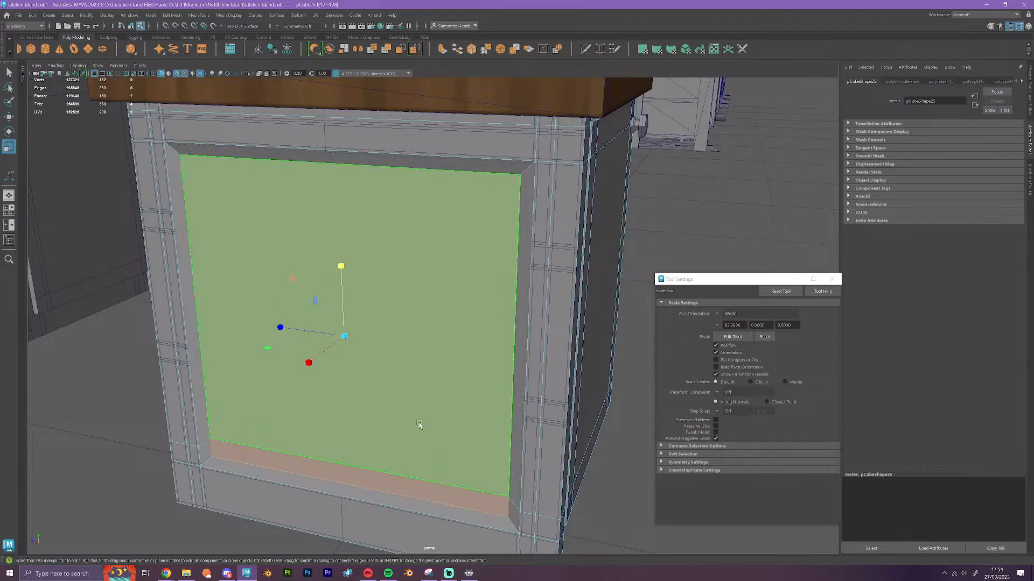
pyautogui.press('Delete')
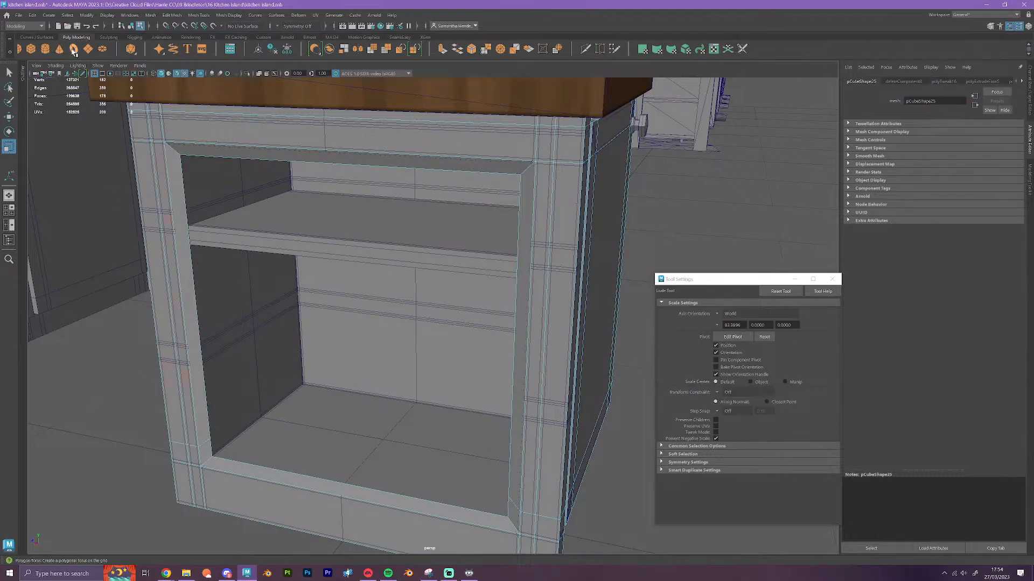
# Delete the construction history of all objects in the scene
pyautogui.click(33, 16)
pyautogui.moveTo(82, 115)
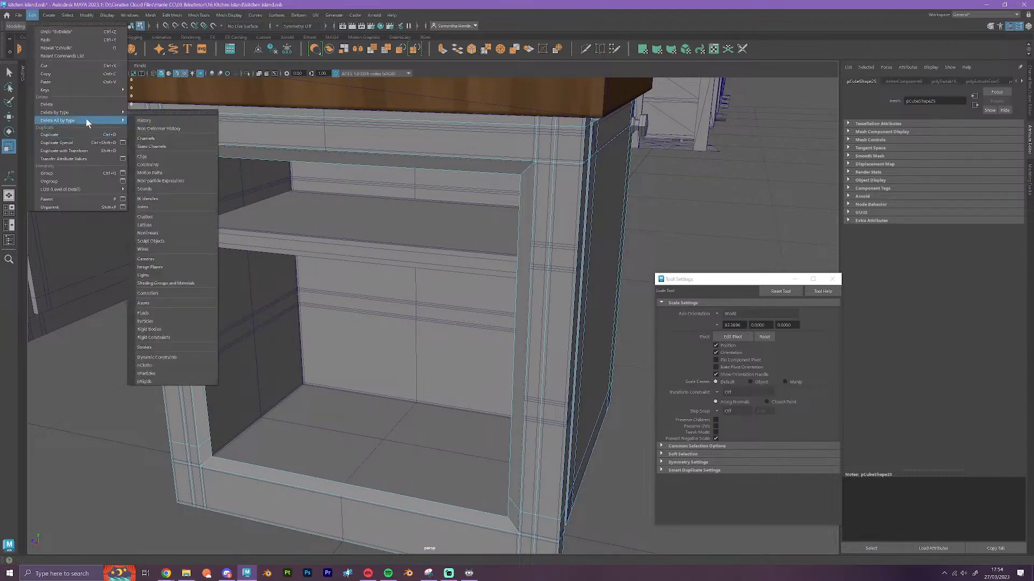
pyautogui.click(162, 122)
# Save the scene as kitchen island.mb, replacing the existing file
pyautogui.click(18, 14)
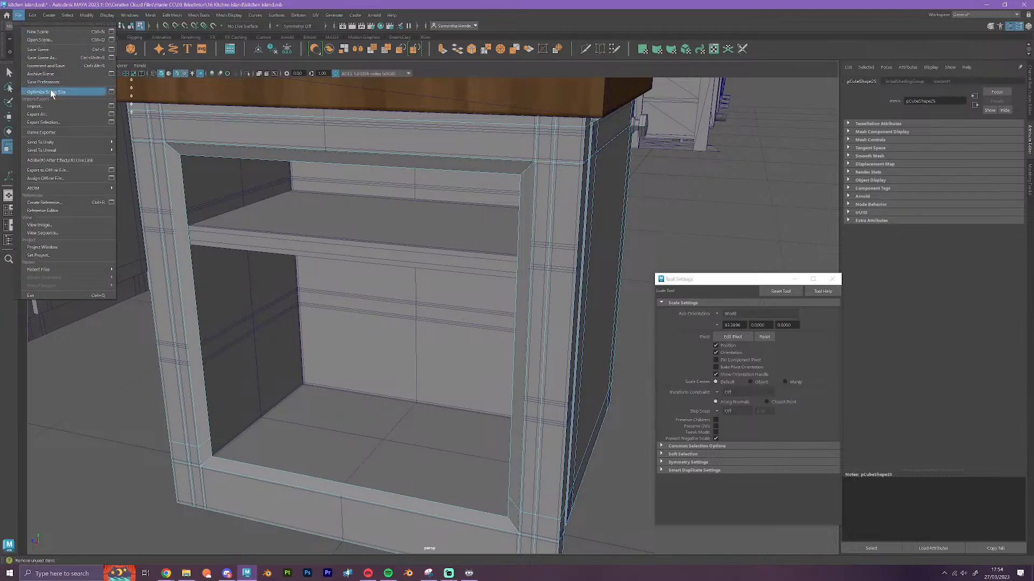
pyautogui.click(32, 53)
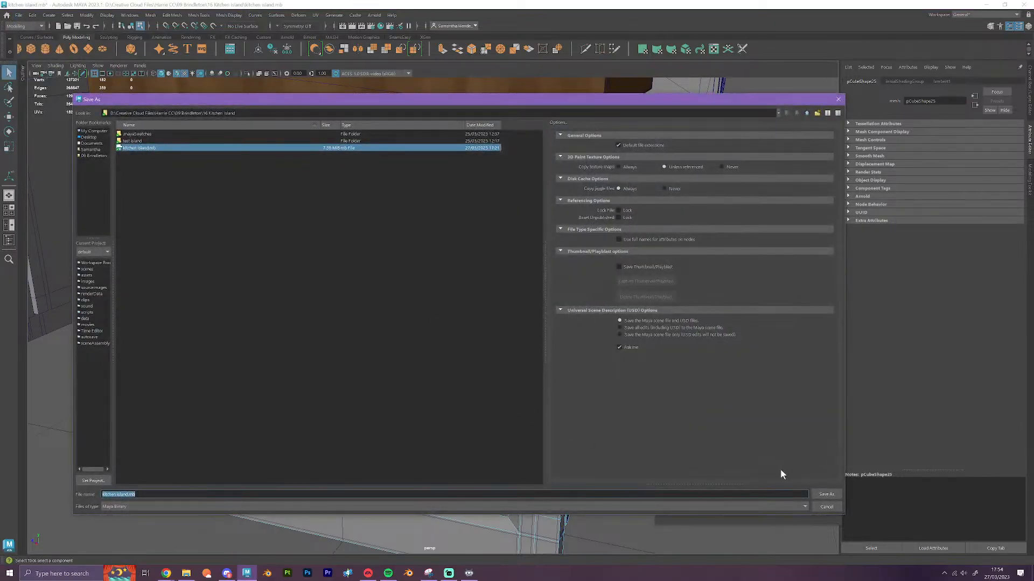
pyautogui.click(825, 494)
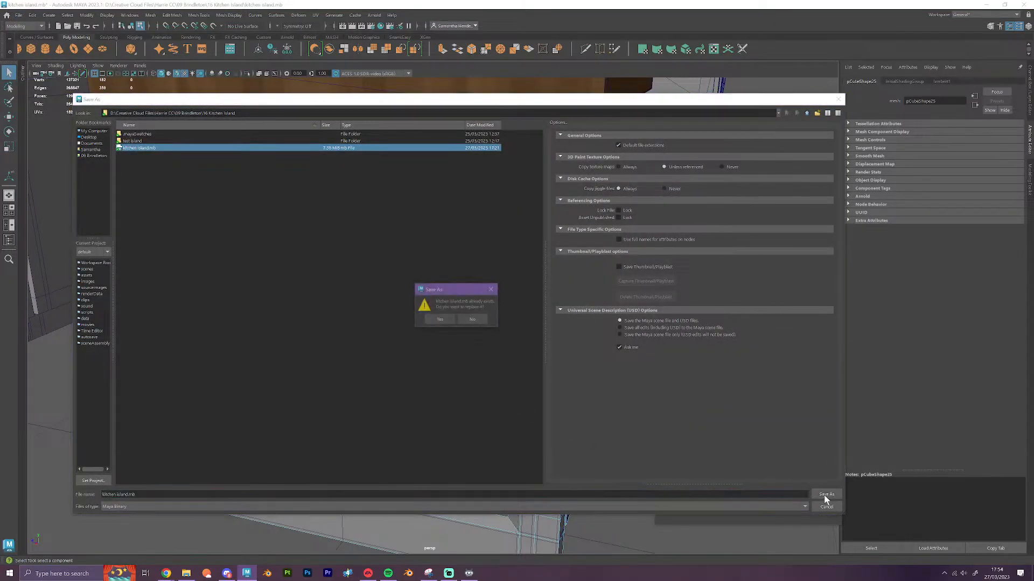
pyautogui.click(429, 318)
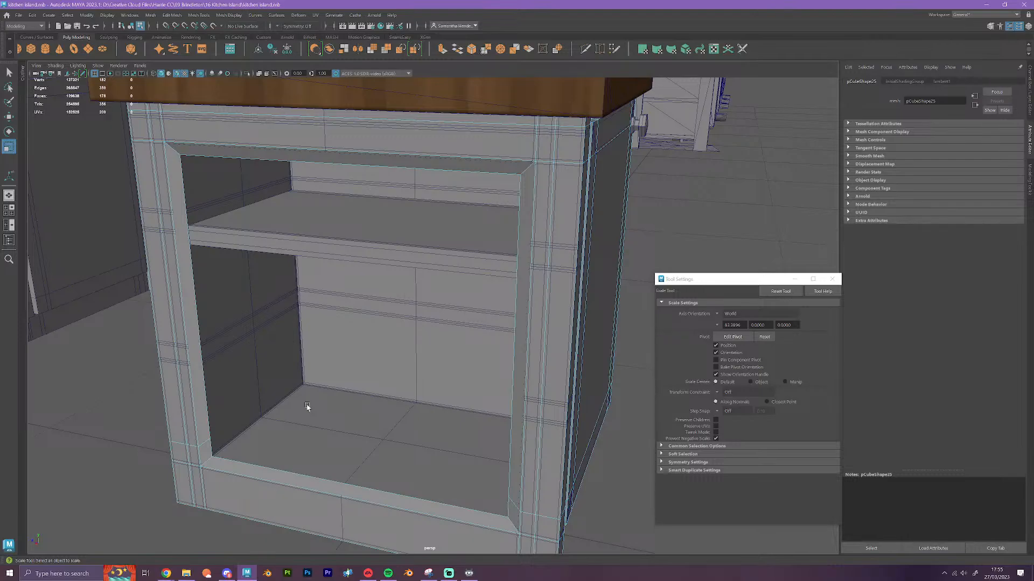
pyautogui.hotkey('ctrl', 's')
# Select one inner vertical edge of the filler cube's opening and vertex-snap it along Z to the cabinet's inner side wall
pyautogui.rightClick(193, 323)
pyautogui.click(194, 302)
pyautogui.click(207, 427)
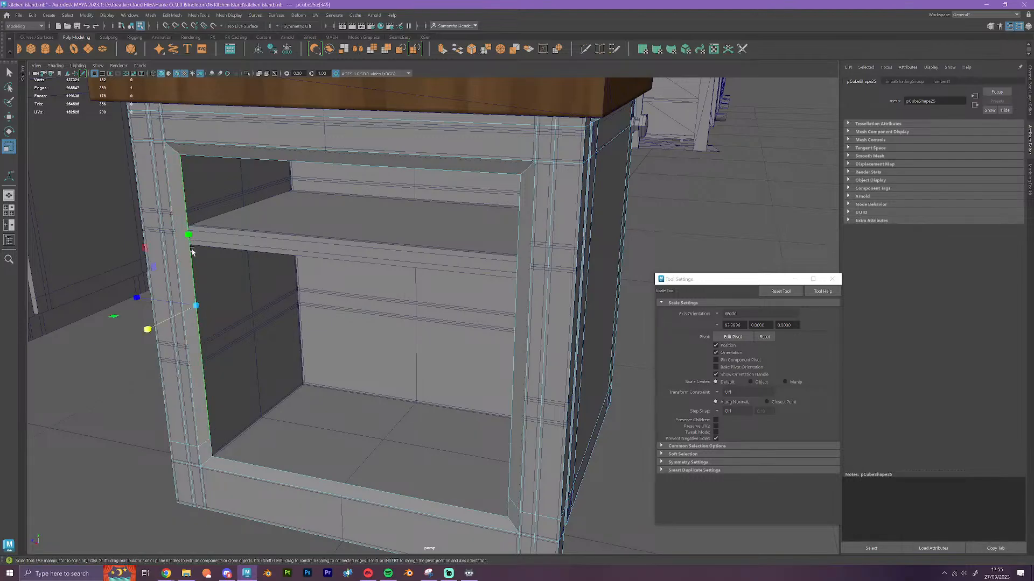
pyautogui.press('w')
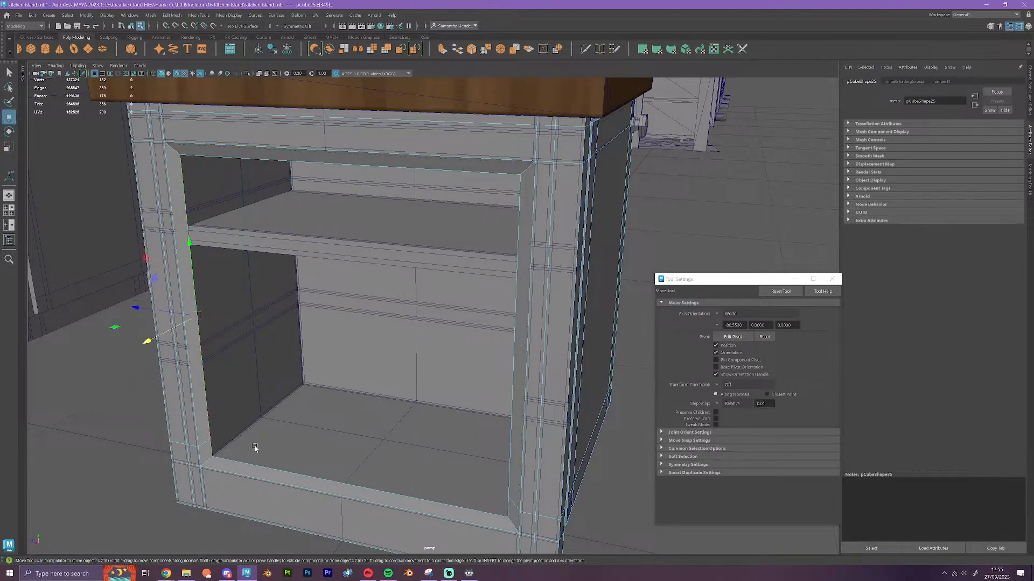
pyautogui.keyDown('alt'); pyautogui.moveTo(254, 445); pyautogui.dragTo(351, 382); pyautogui.keyUp('alt')
pyautogui.keyDown('alt'); pyautogui.moveTo(352, 382); pyautogui.dragTo(401, 408, button='middle'); pyautogui.keyUp('alt')
pyautogui.scroll(4, 387, 394)
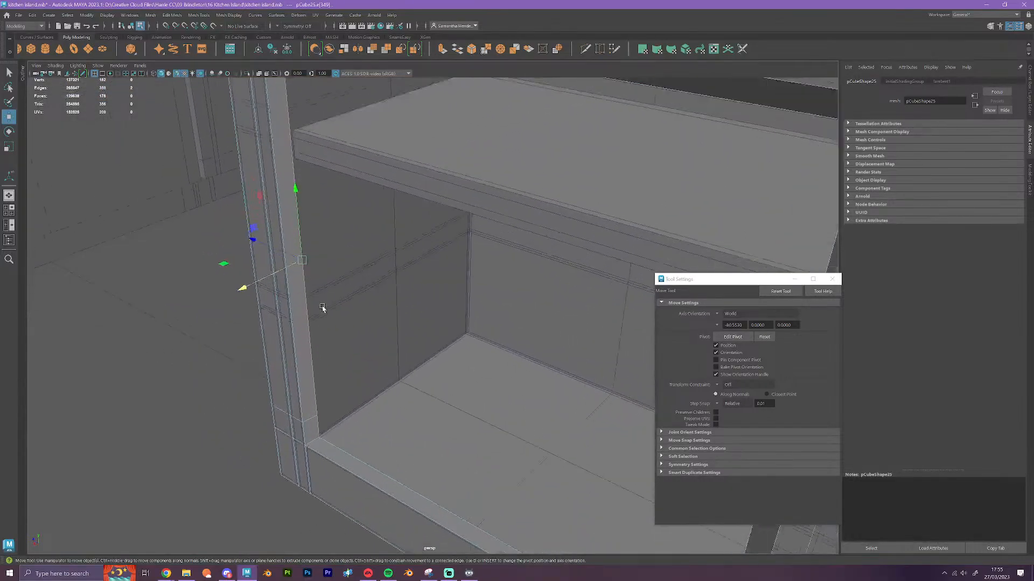
pyautogui.keyDown('alt'); pyautogui.moveTo(323, 307); pyautogui.dragTo(344, 359, button='middle'); pyautogui.keyUp('alt')
pyautogui.scroll(2, 343, 361)
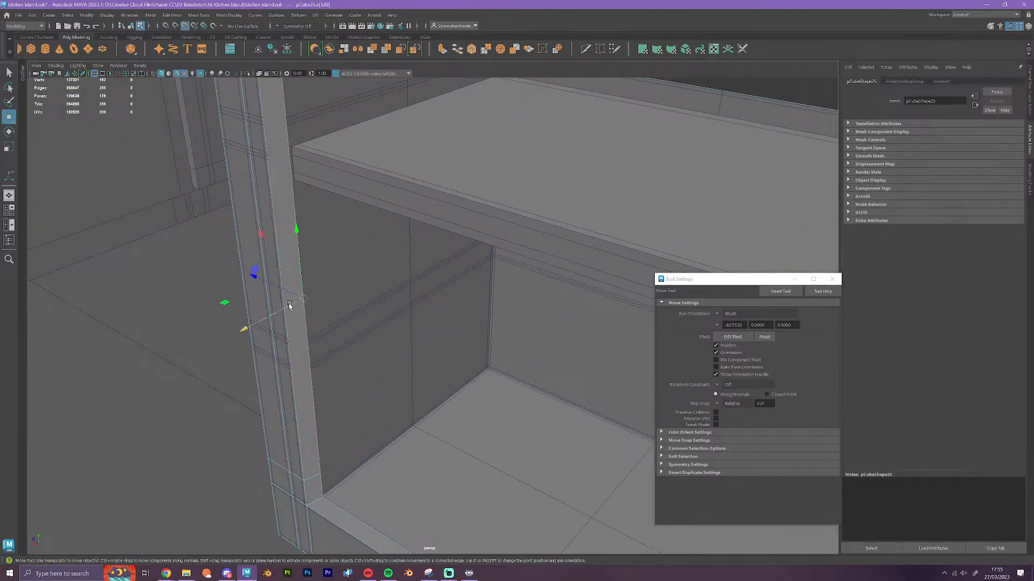
pyautogui.press('v')
pyautogui.moveTo(292, 295); pyautogui.dragTo(304, 346)
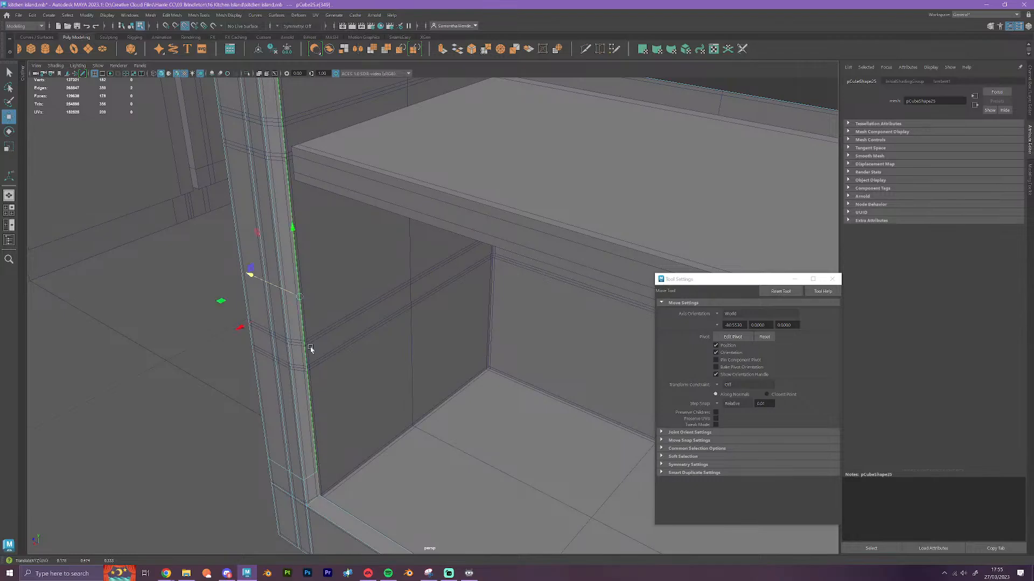
# Select the upper inner horizontal edge of the filler cube's opening and vertex-snap it along Y to the cabinet's inner top
pyautogui.scroll(-3, 344, 382)
pyautogui.keyDown('alt'); pyautogui.moveTo(392, 427); pyautogui.dragTo(413, 418); pyautogui.keyUp('alt')
pyautogui.keyDown('alt'); pyautogui.moveTo(449, 277); pyautogui.dragTo(385, 375, button='middle'); pyautogui.keyUp('alt')
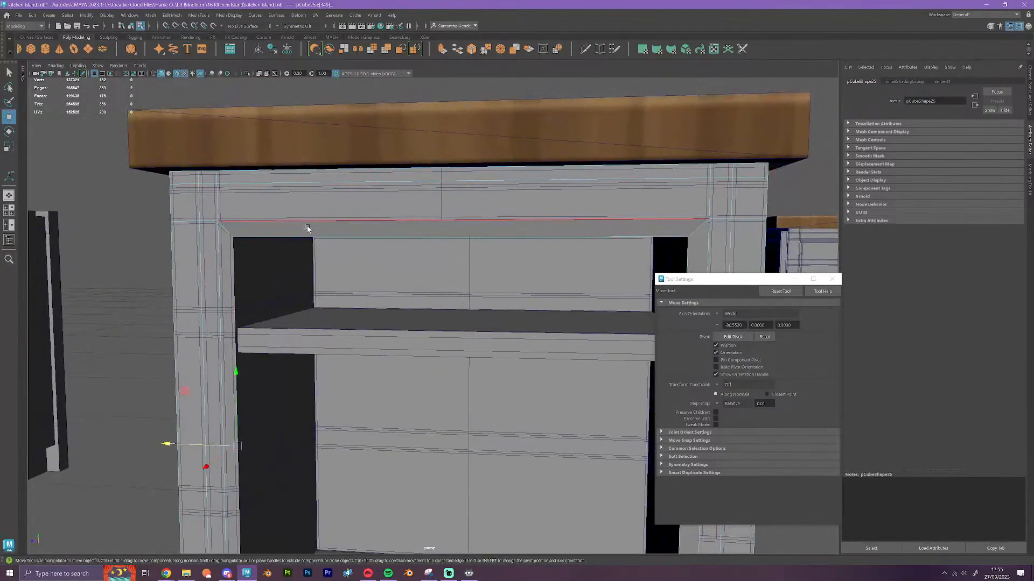
pyautogui.click(309, 236)
pyautogui.keyDown('alt'); pyautogui.moveTo(325, 297); pyautogui.dragTo(369, 325); pyautogui.keyUp('alt')
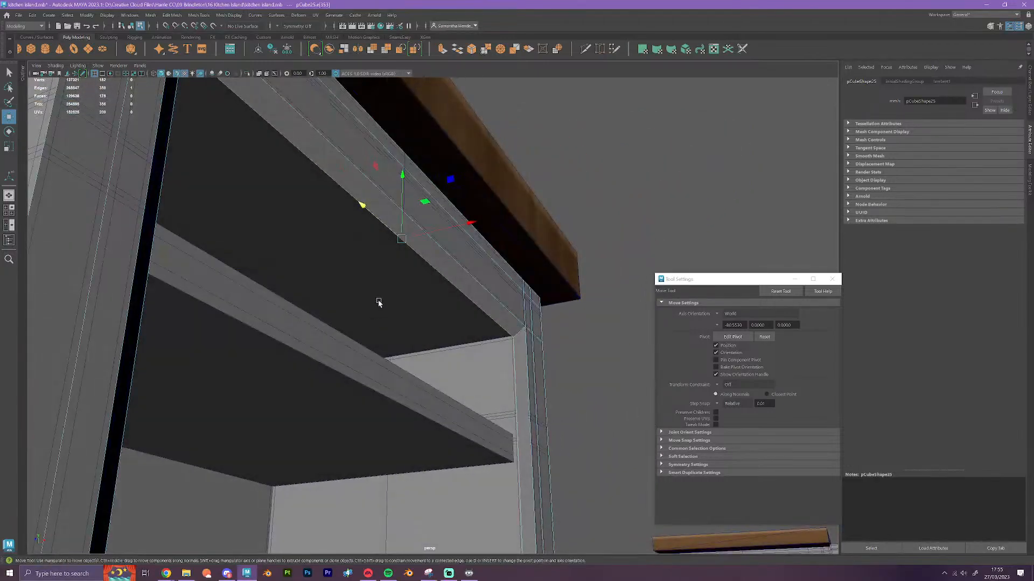
pyautogui.moveTo(403, 175); pyautogui.dragTo(392, 229)
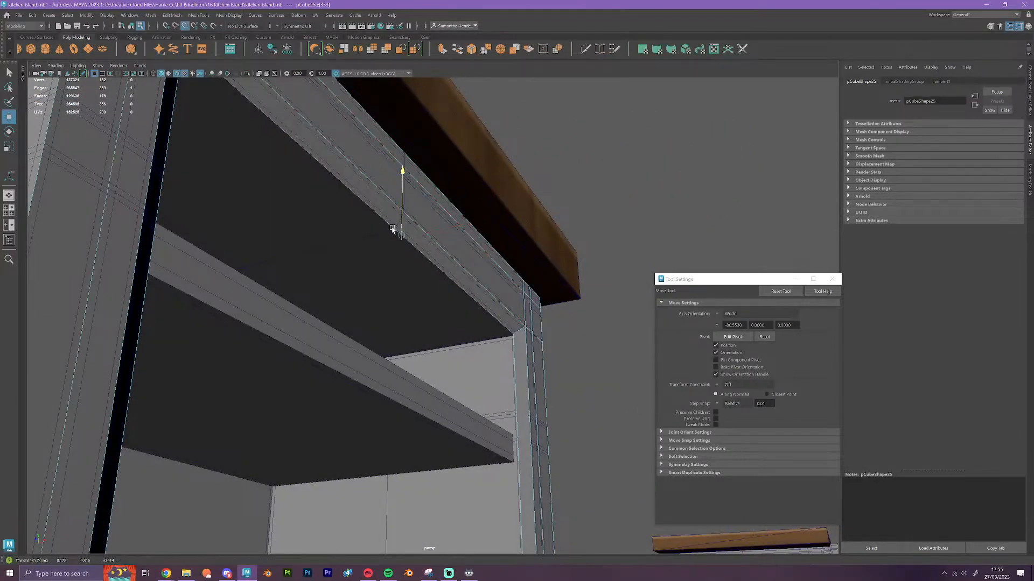
# Select the opposite inner vertical edge of the opening and vertex-snap it along Z to the cabinet's other inner side wall
pyautogui.keyDown('alt'); pyautogui.moveTo(463, 293); pyautogui.dragTo(520, 373); pyautogui.keyUp('alt')
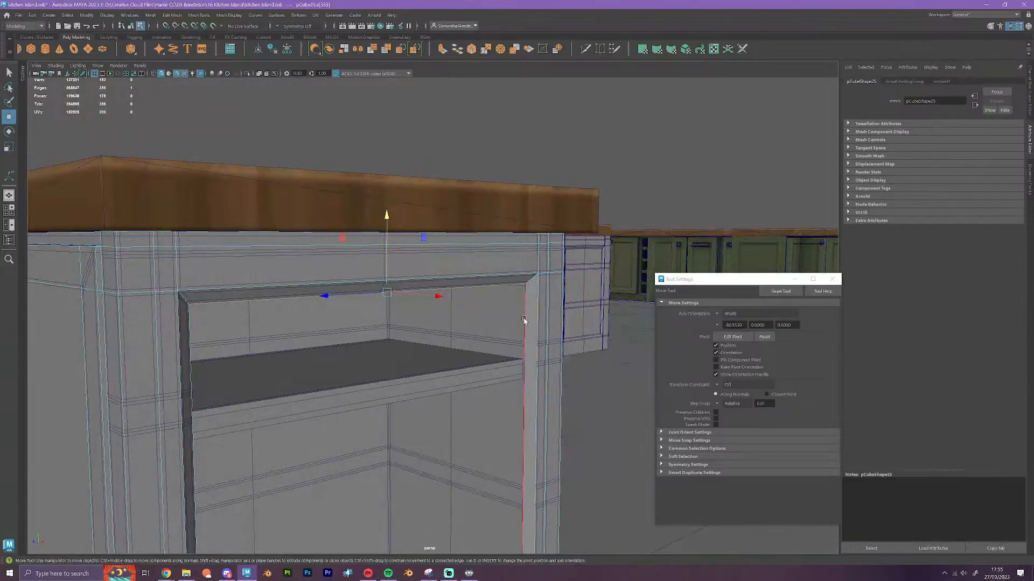
pyautogui.click(524, 366)
pyautogui.press('f')
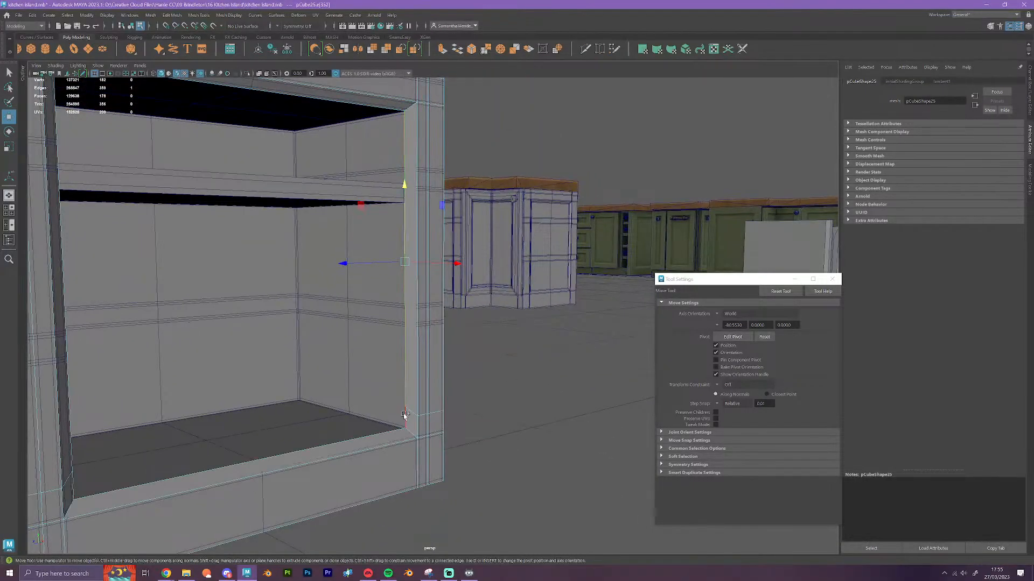
pyautogui.keyDown('alt'); pyautogui.moveTo(404, 415); pyautogui.dragTo(411, 355); pyautogui.keyUp('alt')
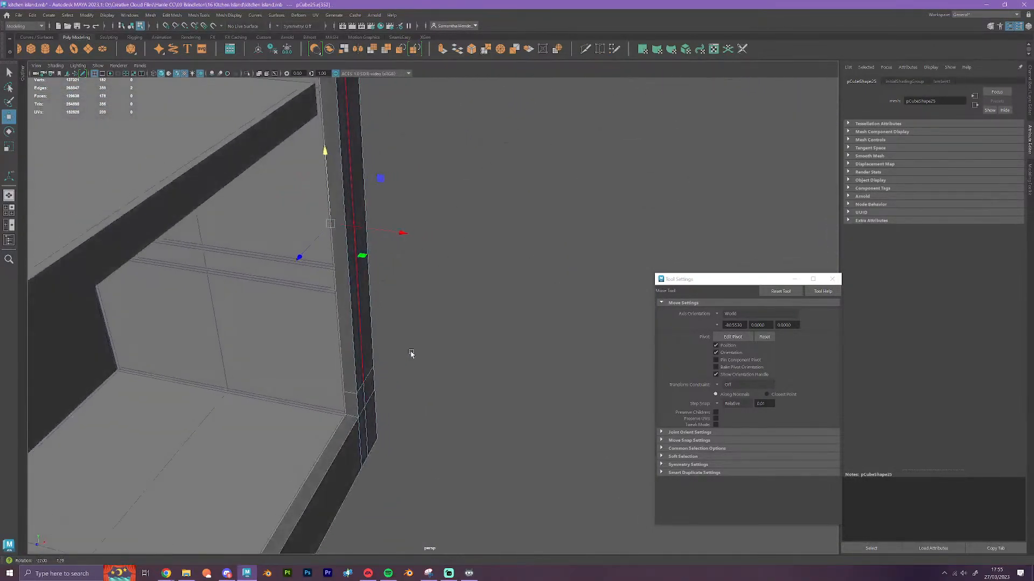
pyautogui.scroll(1, 402, 332)
pyautogui.press('v')
pyautogui.moveTo(280, 241); pyautogui.dragTo(322, 261)
# Select the lower inner horizontal edge of the opening and vertex-snap it along Y to the cabinet's floor
pyautogui.scroll(-5, 341, 316)
pyautogui.keyDown('alt'); pyautogui.moveTo(425, 404); pyautogui.dragTo(324, 412); pyautogui.keyUp('alt')
pyautogui.click(290, 378)
pyautogui.scroll(2, 345, 395)
pyautogui.scroll(5, 358, 350)
pyautogui.keyDown('alt'); pyautogui.moveTo(316, 314); pyautogui.dragTo(349, 310, button='middle'); pyautogui.keyUp('alt')
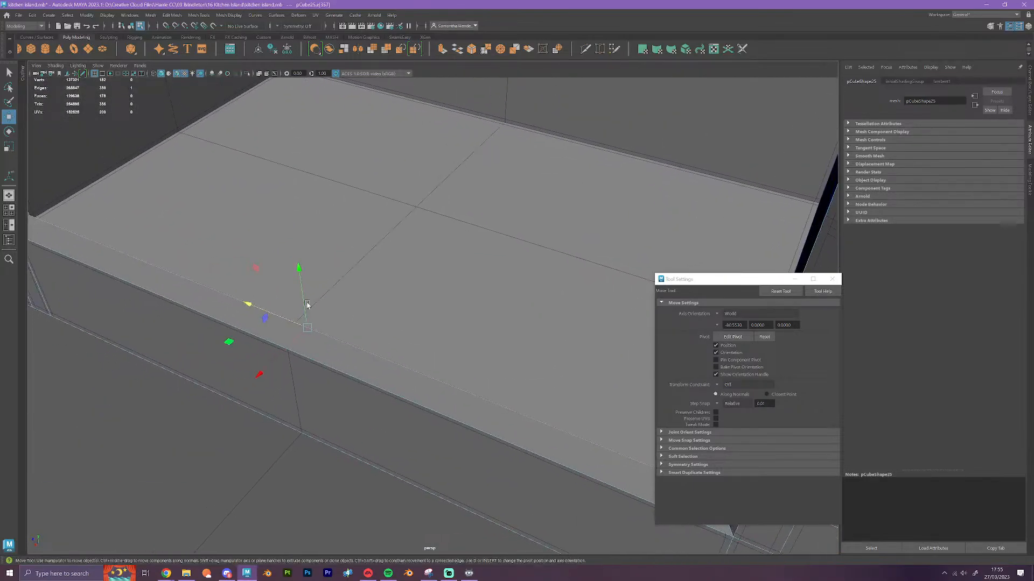
pyautogui.press('v')
pyautogui.moveTo(299, 271); pyautogui.dragTo(301, 298)
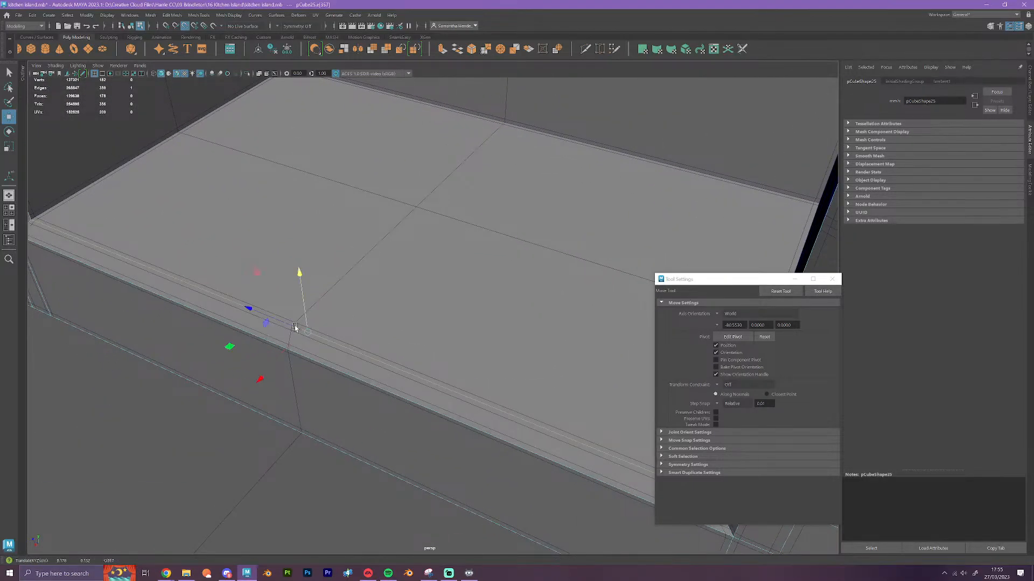
# Select the border edge loop of the filler cube's opening and extrude the edges
pyautogui.scroll(-8, 317, 306)
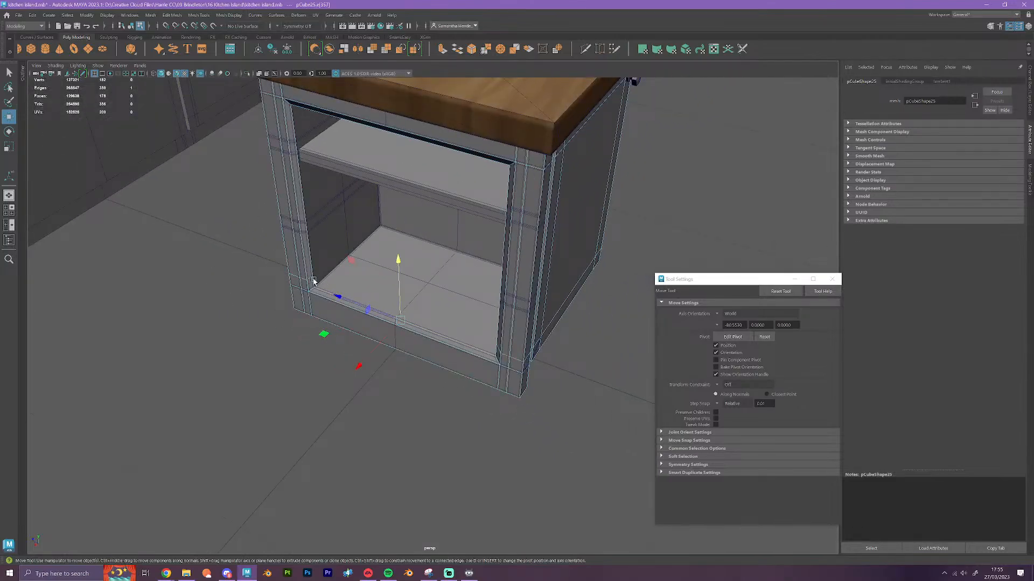
pyautogui.doubleClick(314, 282)
pyautogui.keyDown('alt'); pyautogui.moveTo(335, 318); pyautogui.dragTo(475, 194); pyautogui.keyUp('alt')
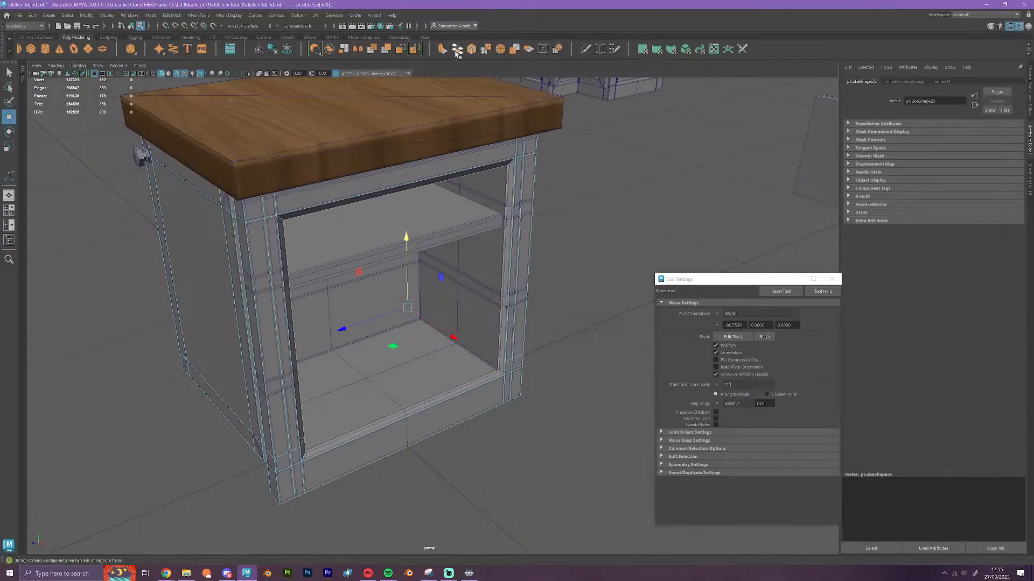
pyautogui.hotkey('ctrl', 'e')
pyautogui.press('w')
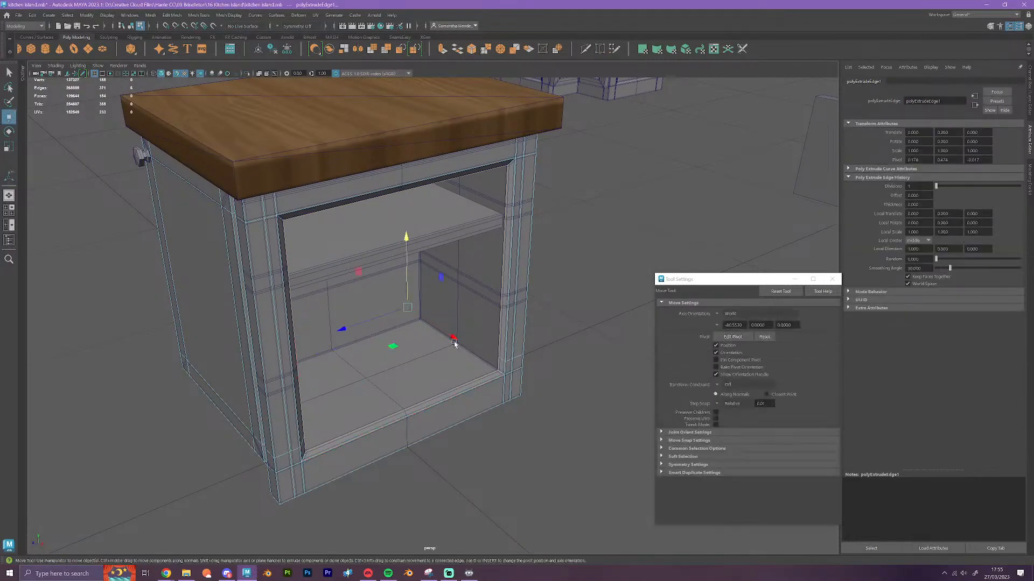
# Move the extruded border edges inward along X to the cabinet's rear inner wall to form the interior walls
pyautogui.scroll(4, 447, 344)
pyautogui.moveTo(442, 335); pyautogui.dragTo(339, 219)
pyautogui.scroll(6, 416, 321)
pyautogui.scroll(-4, 417, 323)
pyautogui.scroll(-2, 418, 323)
pyautogui.click(333, 351)
pyautogui.doubleClick(329, 201)
pyautogui.keyDown('alt'); pyautogui.moveTo(404, 359); pyautogui.dragTo(487, 406); pyautogui.keyUp('alt')
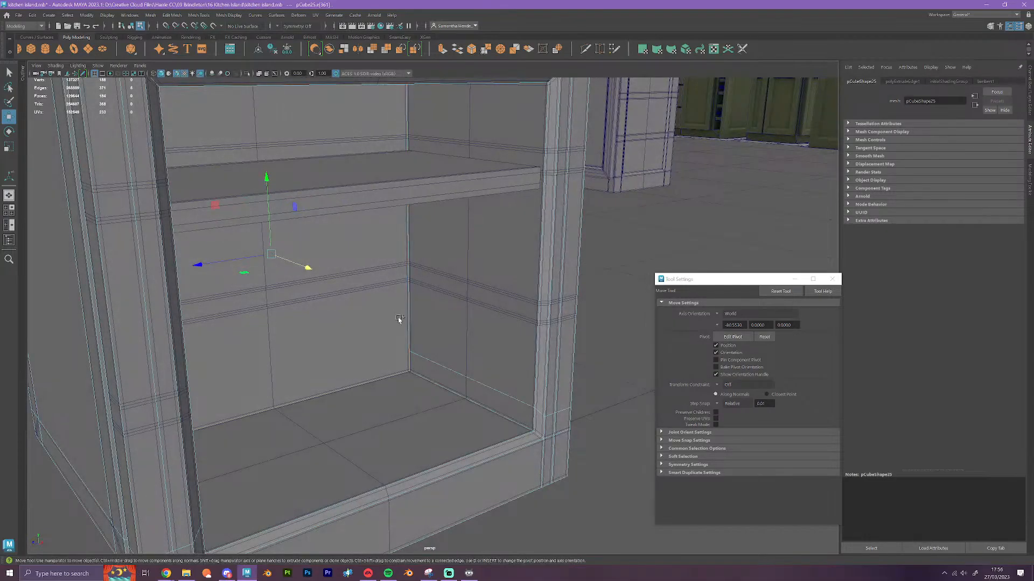
pyautogui.moveTo(444, 324); pyautogui.dragTo(499, 307, button='right')
pyautogui.scroll(-3, 475, 358)
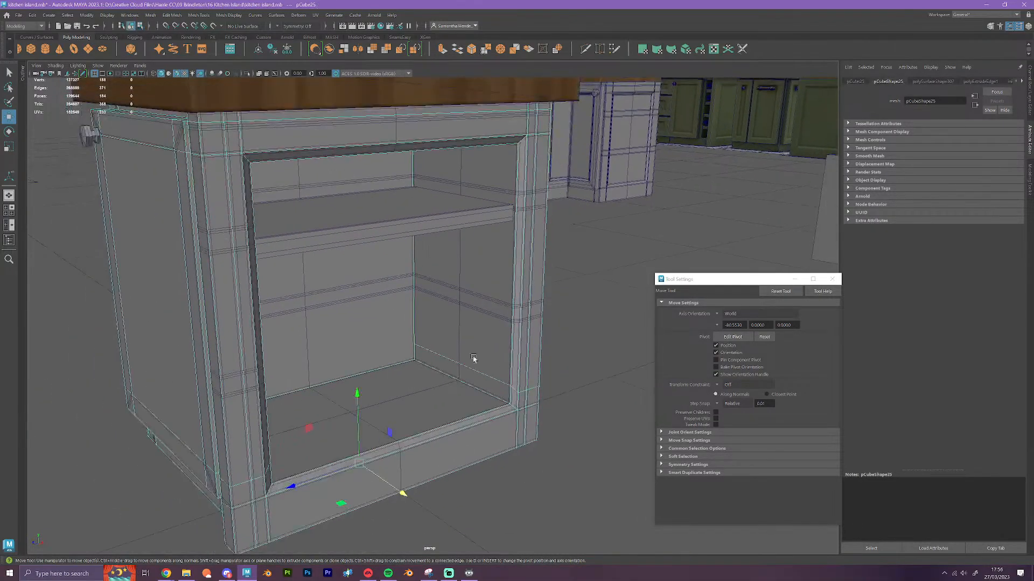
# Select the old shelf cabinet mesh and move it aside along Z, clear of the worktop, using grid snapping
pyautogui.click(343, 329)
pyautogui.scroll(-4, 344, 331)
pyautogui.keyDown('alt'); pyautogui.moveTo(369, 390); pyautogui.dragTo(530, 335); pyautogui.keyUp('alt')
pyautogui.press('x')
pyautogui.scroll(4, 504, 389)
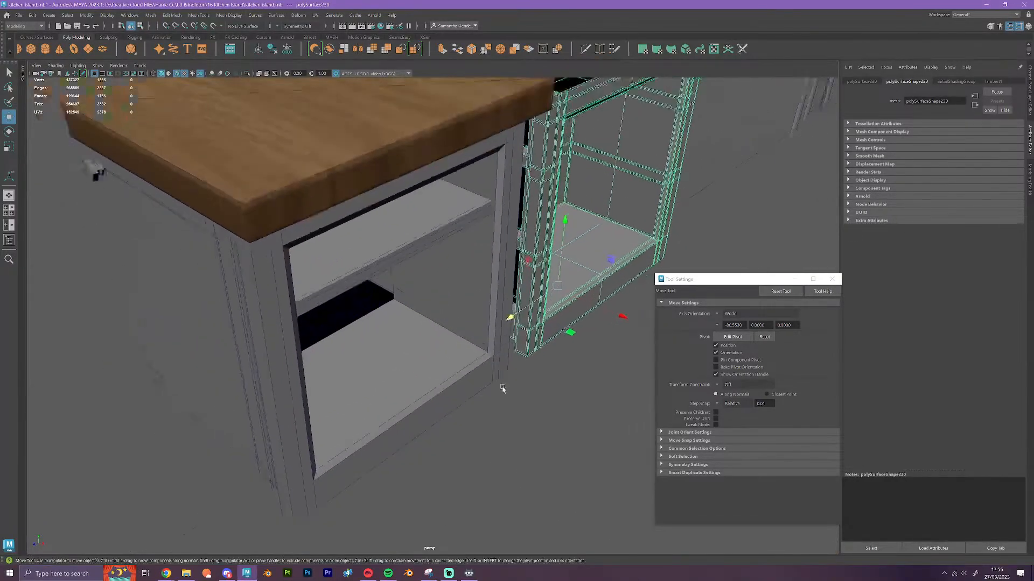
# Select the open border edges at the rear of the new cabinet's interior and bridge them to close the back
pyautogui.keyDown('alt'); pyautogui.moveTo(503, 390); pyautogui.dragTo(491, 377); pyautogui.keyUp('alt')
pyautogui.keyDown('alt'); pyautogui.moveTo(474, 325); pyautogui.dragTo(369, 369); pyautogui.keyUp('alt')
pyautogui.click(416, 370)
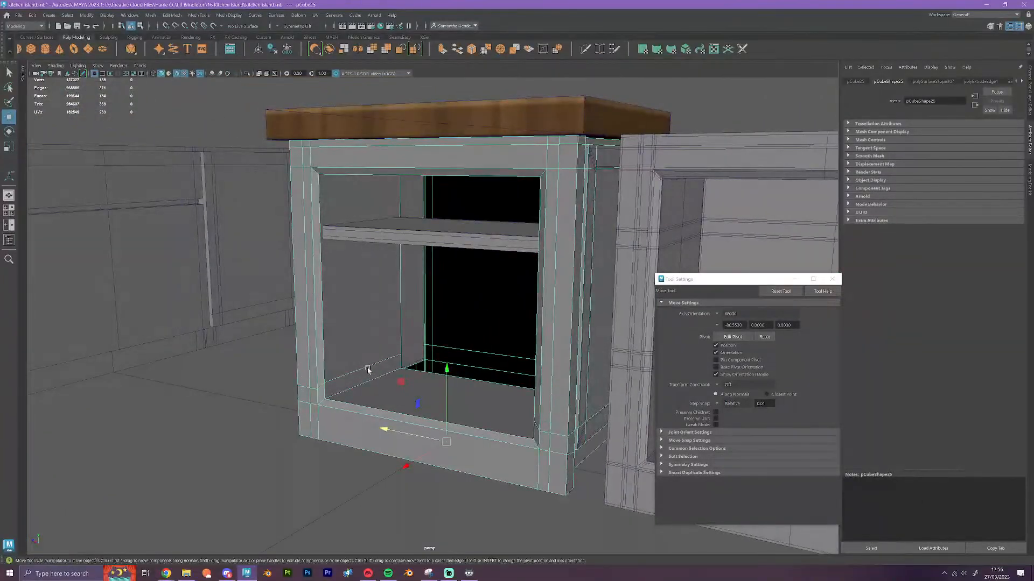
pyautogui.moveTo(369, 370); pyautogui.dragTo(367, 319, button='right')
pyautogui.click(421, 373)
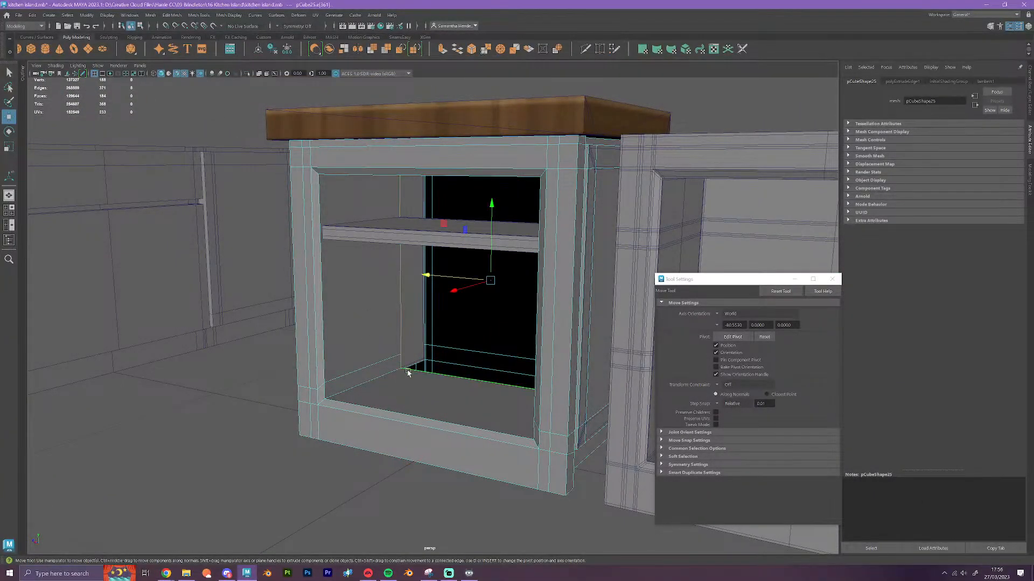
pyautogui.keyDown('alt'); pyautogui.moveTo(462, 401); pyautogui.dragTo(464, 418); pyautogui.keyUp('alt')
pyautogui.keyDown('ctrl'); pyautogui.click(401, 229); pyautogui.keyUp('ctrl')
pyautogui.keyDown('alt'); pyautogui.moveTo(370, 347); pyautogui.dragTo(503, 360); pyautogui.keyUp('alt')
pyautogui.keyDown('shift'); pyautogui.click(411, 337); pyautogui.keyUp('shift')
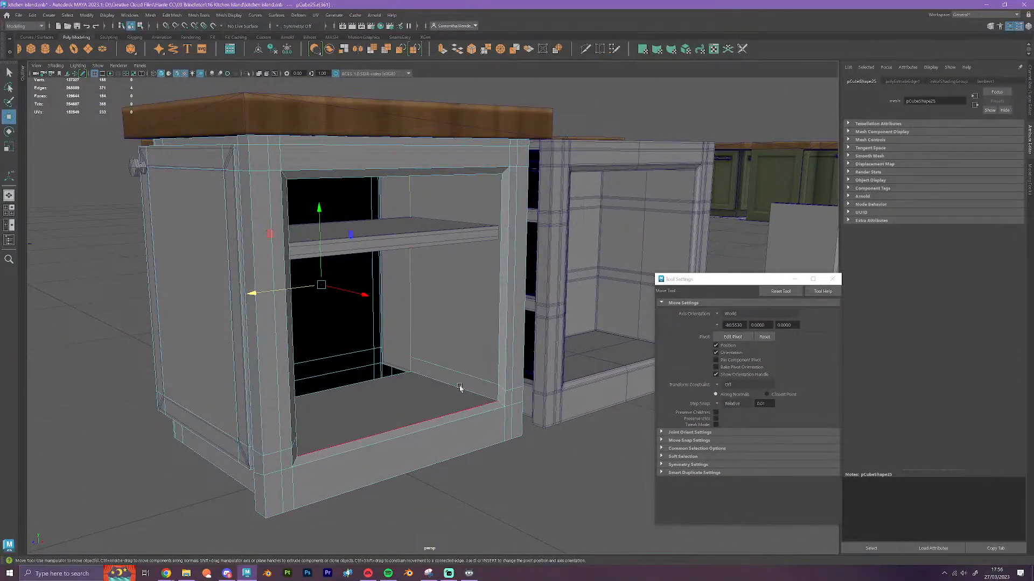
pyautogui.click(457, 49)
# Select the lower horizontal edges around the interior walls and vertex-snap them down along Y to the front frame's horizontal edge
pyautogui.keyDown('alt'); pyautogui.moveTo(453, 441); pyautogui.dragTo(413, 455); pyautogui.keyUp('alt')
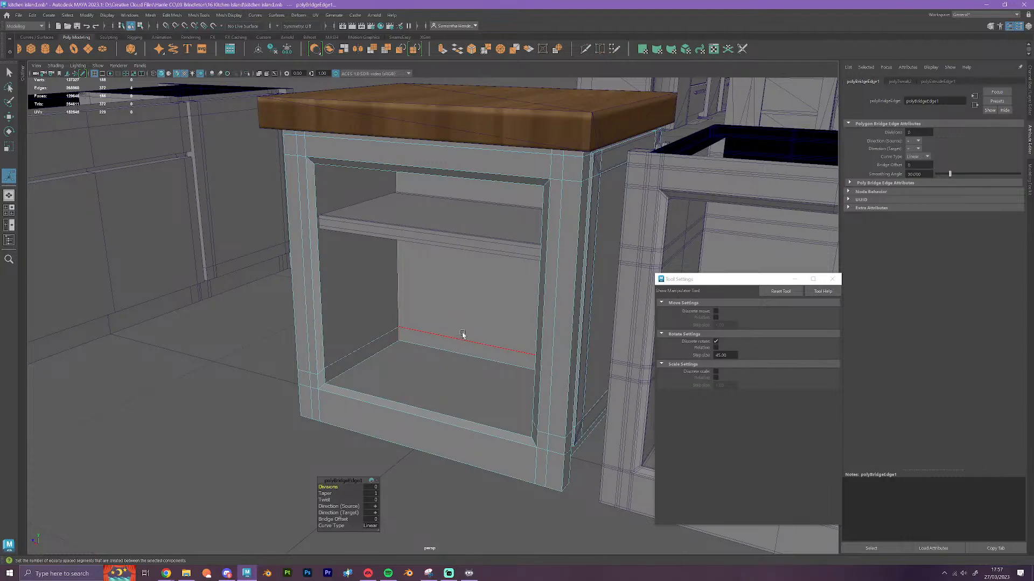
pyautogui.scroll(5, 455, 330)
pyautogui.moveTo(469, 358)
pyautogui.keyDown('alt'); pyautogui.mouseDown()
pyautogui.moveTo(491, 358)
pyautogui.moveTo(468, 353)
pyautogui.mouseUp(); pyautogui.keyUp('alt')
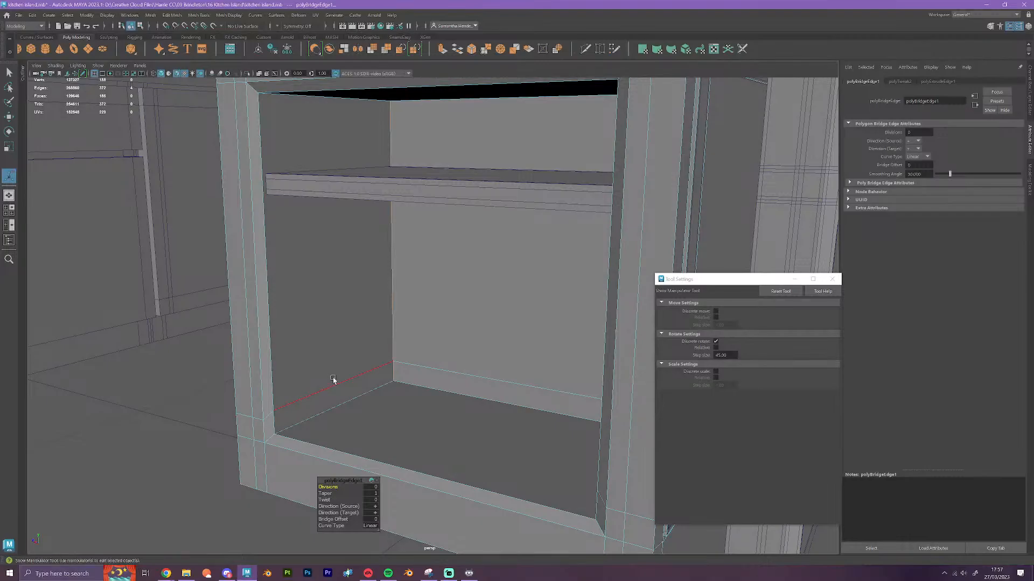
pyautogui.click(448, 372)
pyautogui.keyDown('alt'); pyautogui.moveTo(457, 415); pyautogui.dragTo(508, 387); pyautogui.keyUp('alt')
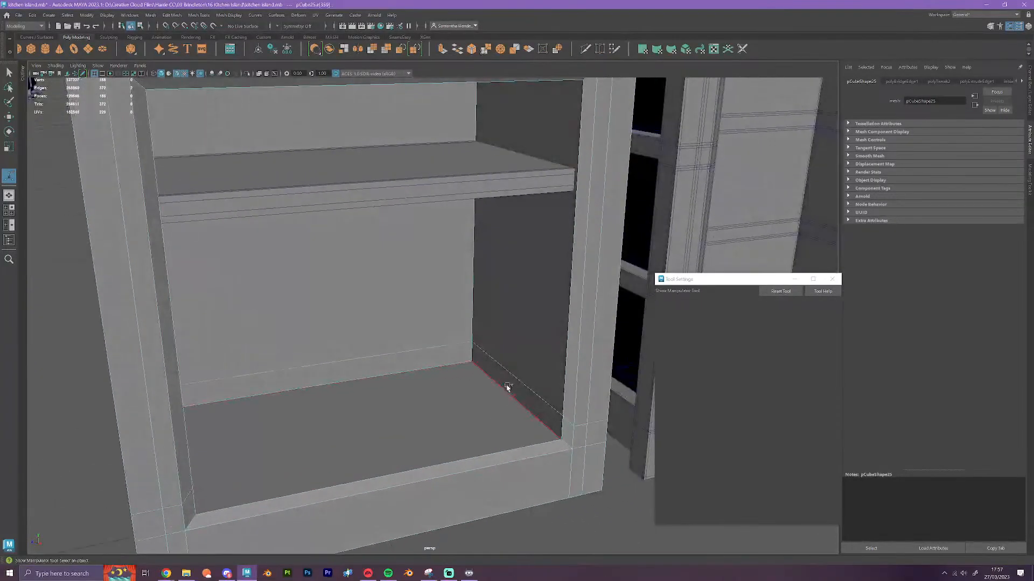
pyautogui.keyDown('alt'); pyautogui.moveTo(538, 445); pyautogui.dragTo(515, 441); pyautogui.keyUp('alt')
pyautogui.press('w')
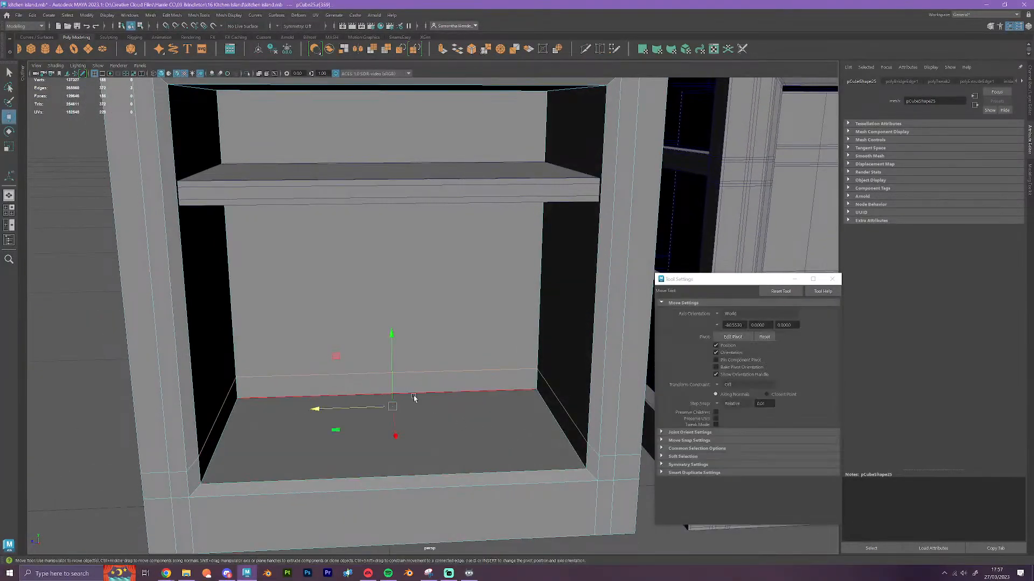
pyautogui.press('r')
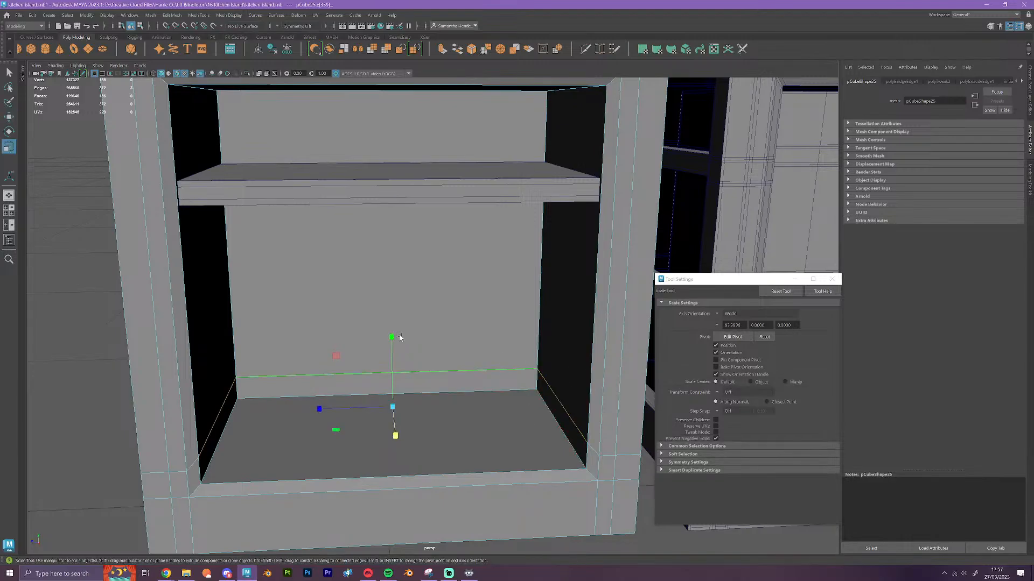
pyautogui.press('w')
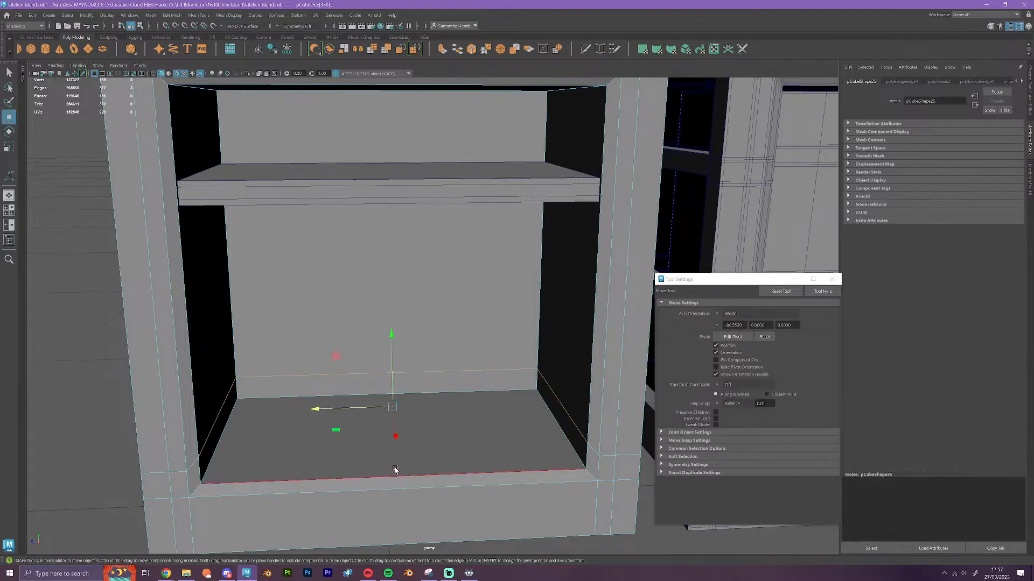
pyautogui.press('v')
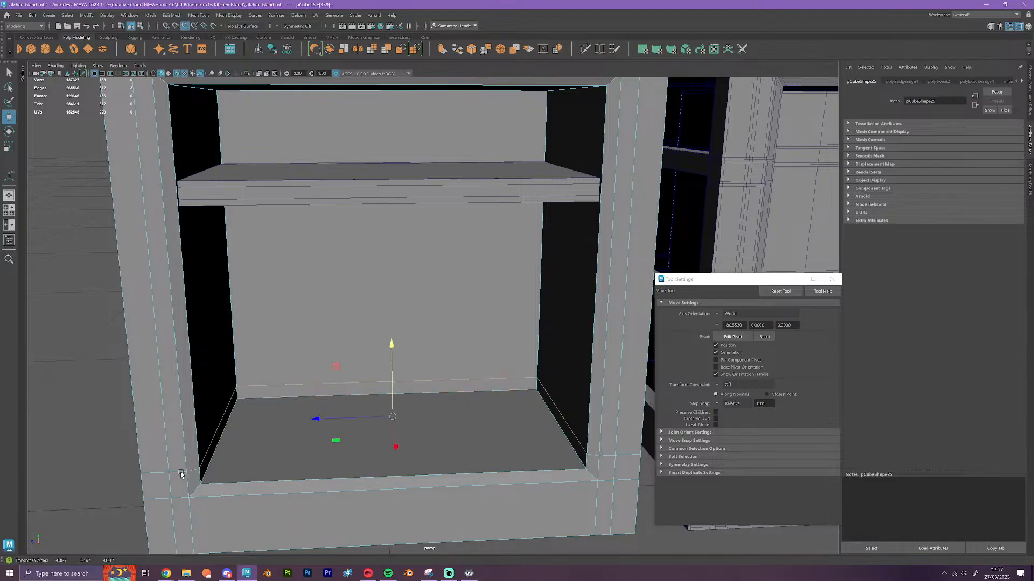
# Try to vertex-snap the lower interior wall edges further down along Y to the cabinet floor, and undo the move
pyautogui.click(218, 467)
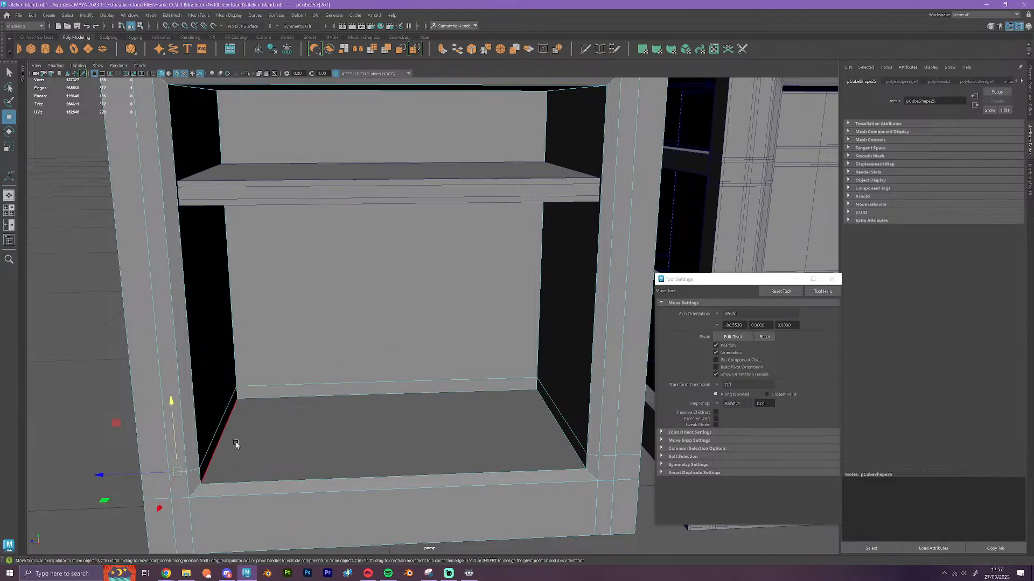
pyautogui.doubleClick(224, 413)
pyautogui.press('v')
pyautogui.moveTo(392, 343); pyautogui.dragTo(296, 410)
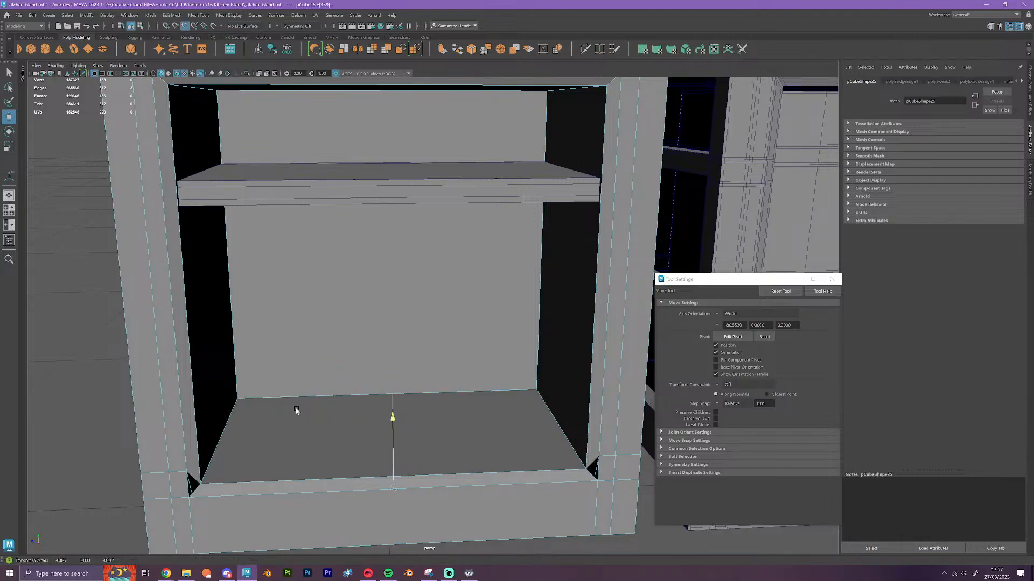
pyautogui.hotkey('ctrl', 'z')
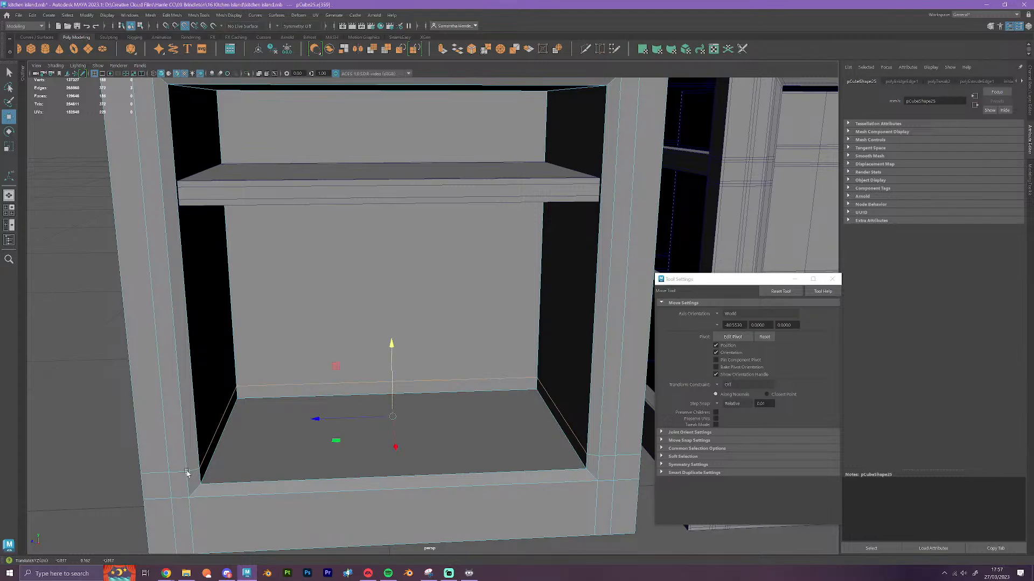
# Move the new cabinet out from under the worktop along X, and grid-snap the old shelf cabinet back under it along Z
pyautogui.scroll(-2, 393, 426)
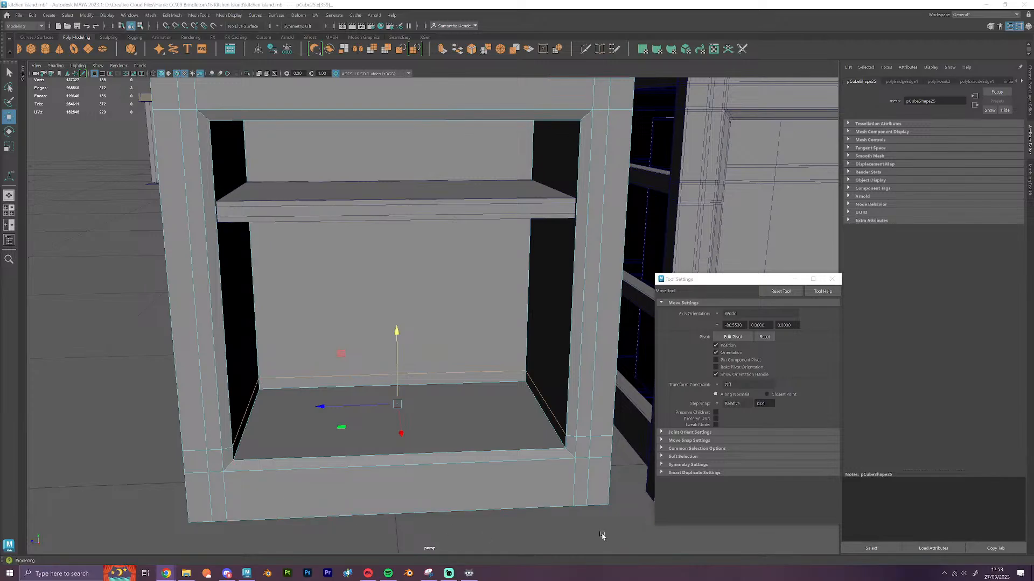
pyautogui.moveTo(455, 340); pyautogui.dragTo(490, 325, button='right')
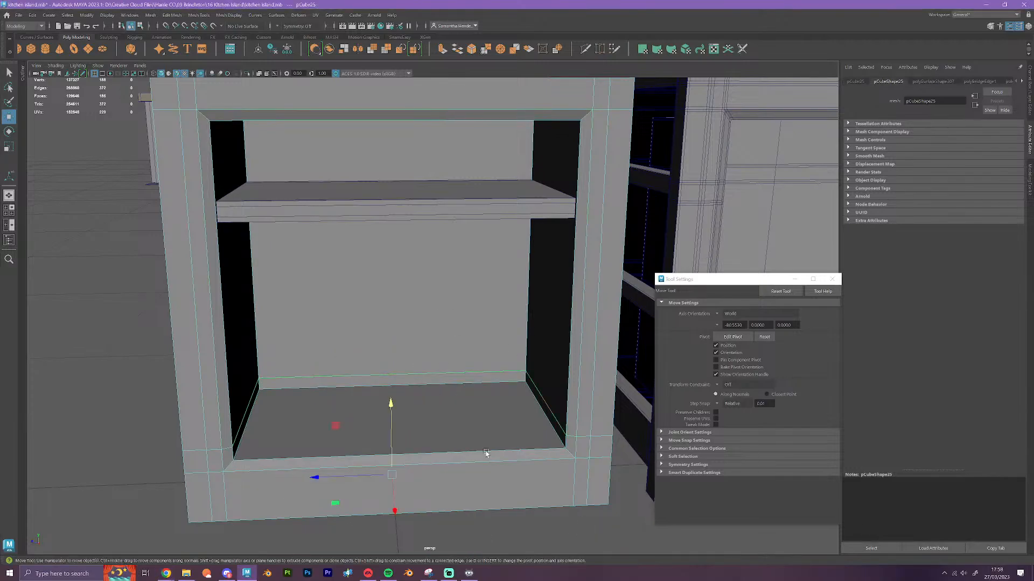
pyautogui.scroll(-5, 451, 429)
pyautogui.keyDown('alt'); pyautogui.moveTo(451, 429); pyautogui.dragTo(474, 475); pyautogui.keyUp('alt')
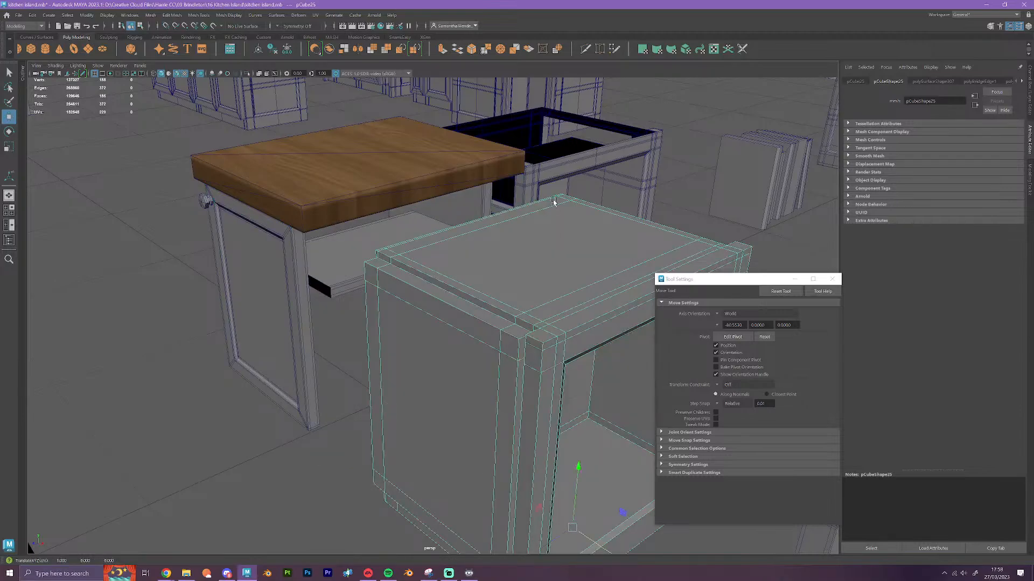
pyautogui.click(565, 168)
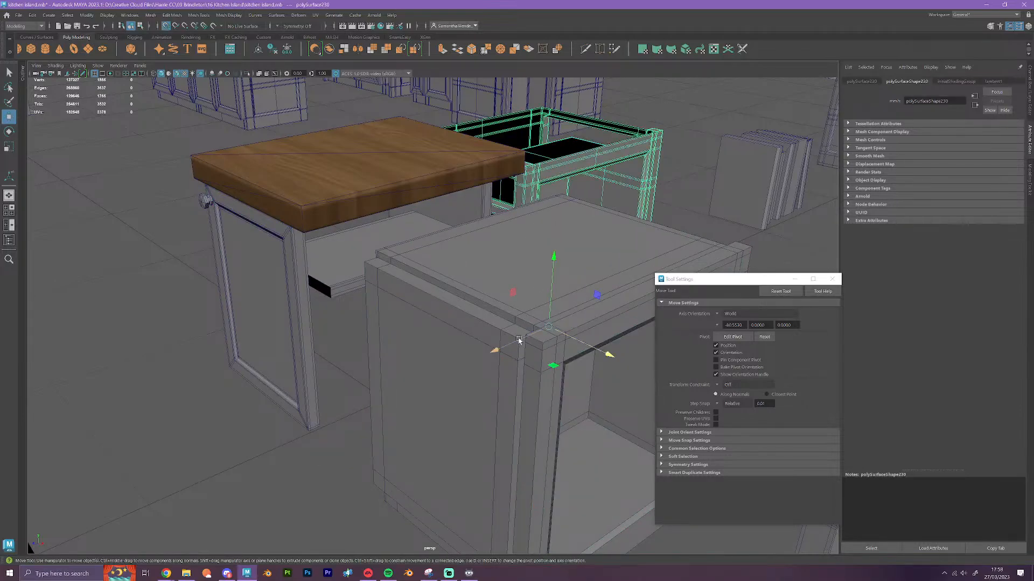
pyautogui.moveTo(518, 339); pyautogui.dragTo(404, 392)
# Select the new cabinet and move it along X to the free floor space behind the worktop cabinet, using grid snapping
pyautogui.click(510, 366)
pyautogui.scroll(-3, 509, 367)
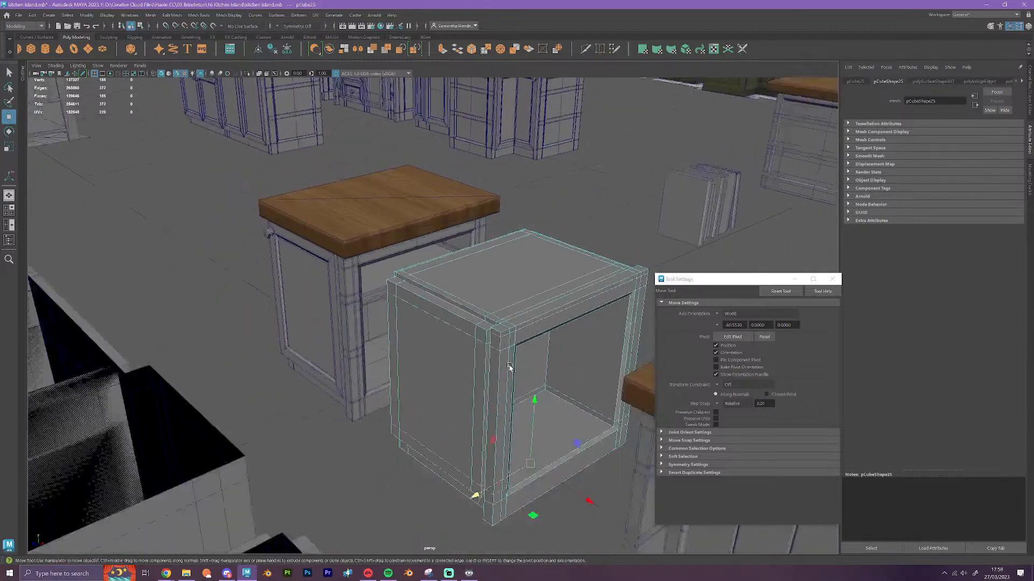
pyautogui.scroll(-2, 509, 367)
pyautogui.moveTo(543, 458); pyautogui.dragTo(297, 314)
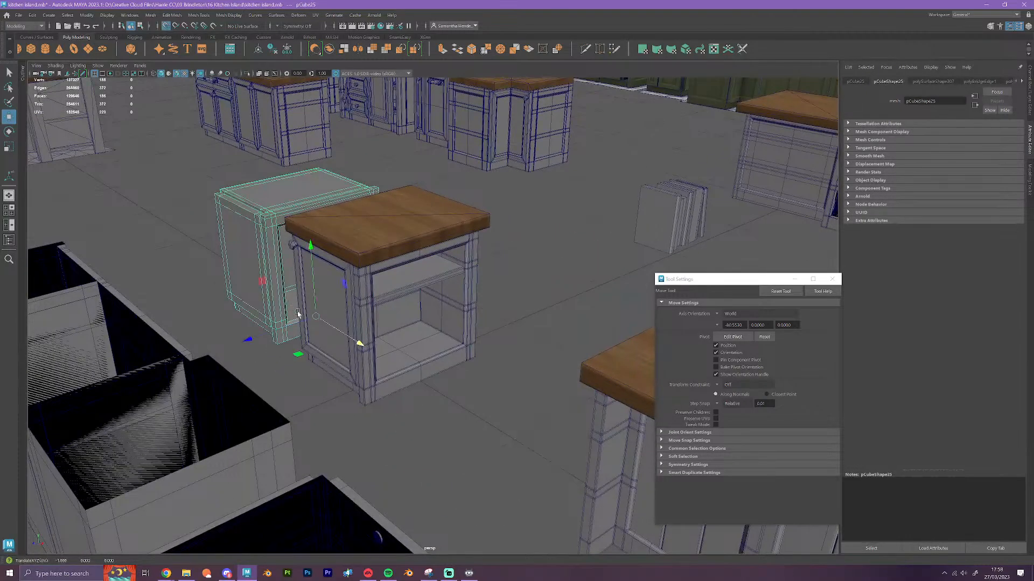
pyautogui.moveTo(358, 341); pyautogui.dragTo(284, 293)
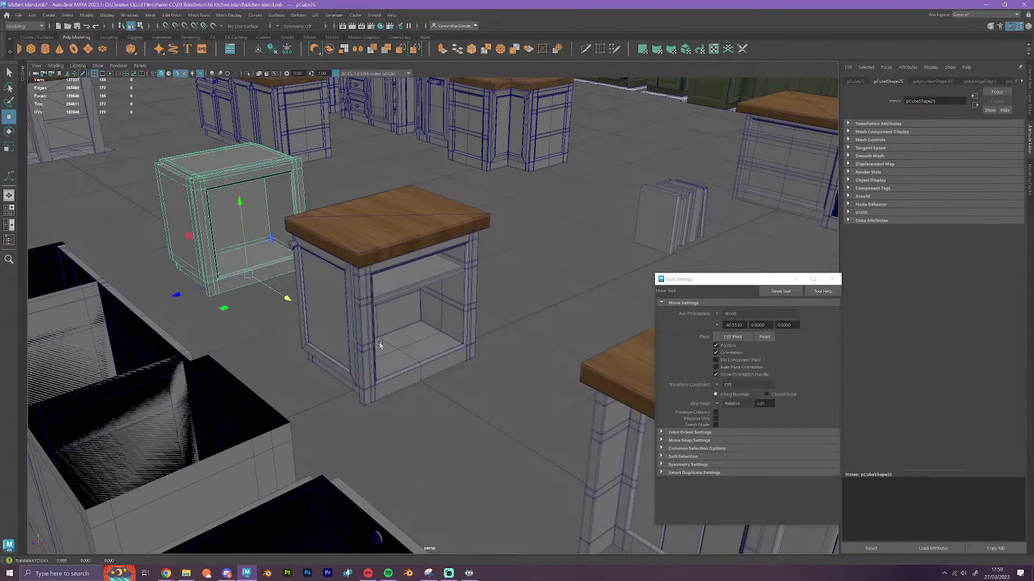
pyautogui.keyDown('alt'); pyautogui.moveTo(444, 396); pyautogui.dragTo(269, 265); pyautogui.keyUp('alt')
# Duplicate the cabinet's shelf and grid-snap the copy along X into the new cabinet, isolating the two in the view
pyautogui.click(435, 276)
pyautogui.hotkey('ctrl', 'd')
pyautogui.press('x')
pyautogui.click(420, 432)
pyautogui.keyDown('alt'); pyautogui.moveTo(420, 432); pyautogui.dragTo(326, 429); pyautogui.keyUp('alt')
pyautogui.keyDown('alt'); pyautogui.moveTo(648, 321); pyautogui.dragTo(320, 428, button='middle'); pyautogui.keyUp('alt')
pyautogui.scroll(6, 344, 344)
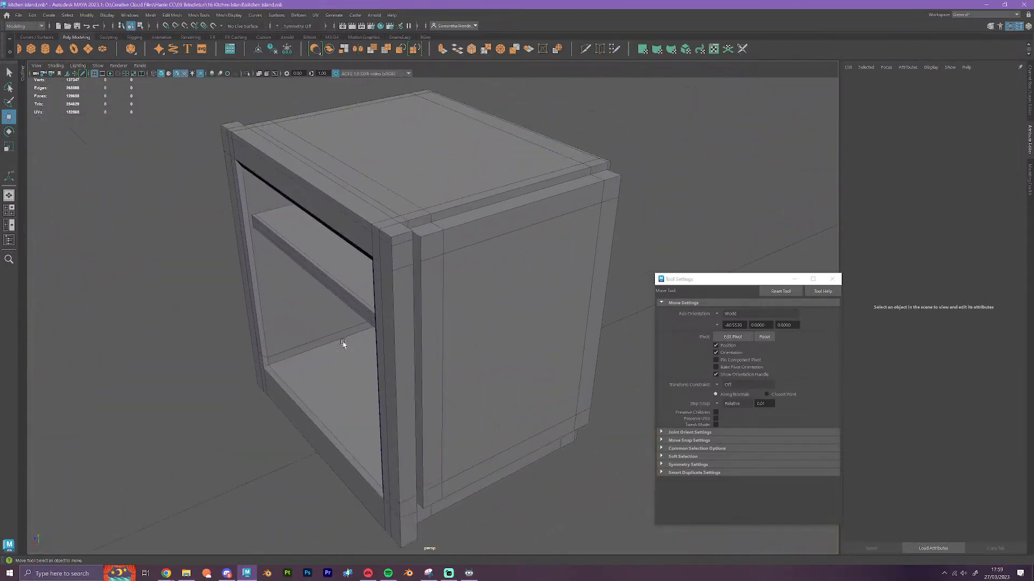
# Select all faces across the new cabinet's top, from the front frame strip to the back edge, and delete them
pyautogui.scroll(3, 344, 343)
pyautogui.keyDown('alt'); pyautogui.moveTo(364, 361); pyautogui.dragTo(376, 364); pyautogui.keyUp('alt')
pyautogui.keyDown('alt'); pyautogui.moveTo(212, 309); pyautogui.dragTo(474, 284, button='middle'); pyautogui.keyUp('alt')
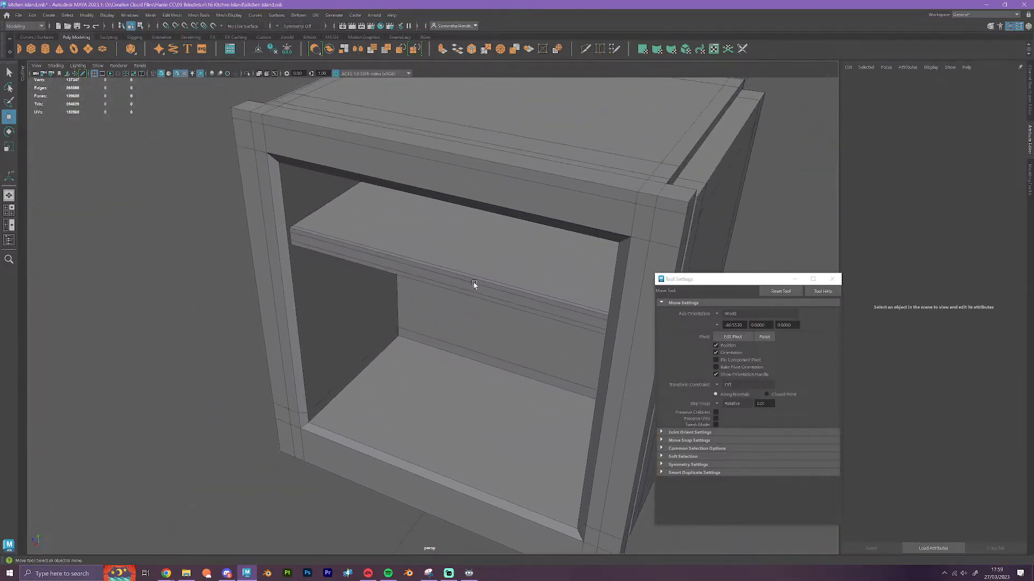
pyautogui.click(485, 198)
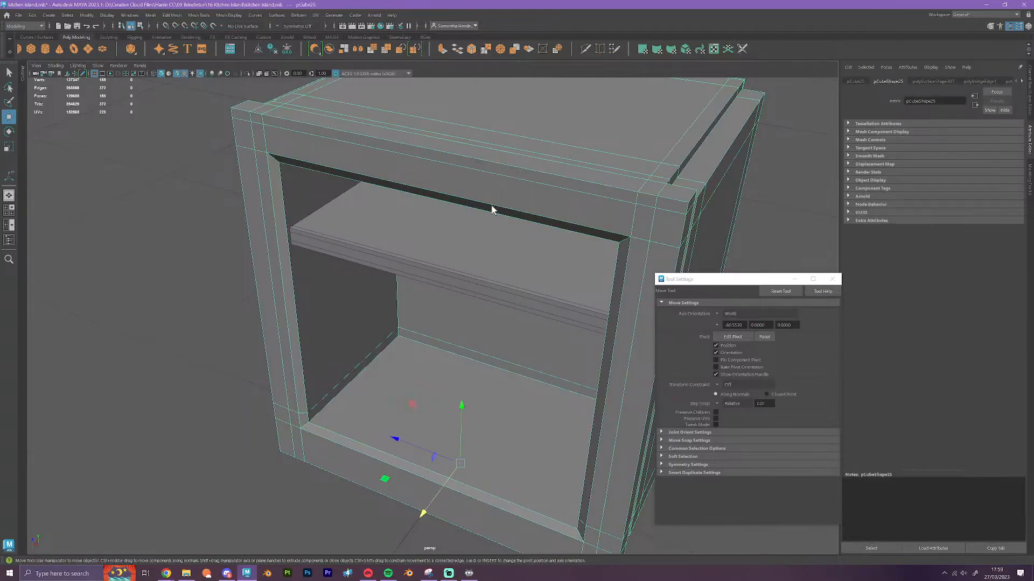
pyautogui.moveTo(492, 209); pyautogui.dragTo(493, 234, button='right')
pyautogui.keyDown('alt'); pyautogui.moveTo(554, 223); pyautogui.dragTo(508, 281); pyautogui.keyUp('alt')
pyautogui.keyDown('alt'); pyautogui.moveTo(603, 242); pyautogui.dragTo(548, 261); pyautogui.keyUp('alt')
pyautogui.keyDown('alt'); pyautogui.moveTo(548, 261); pyautogui.dragTo(475, 311, button='middle'); pyautogui.keyUp('alt')
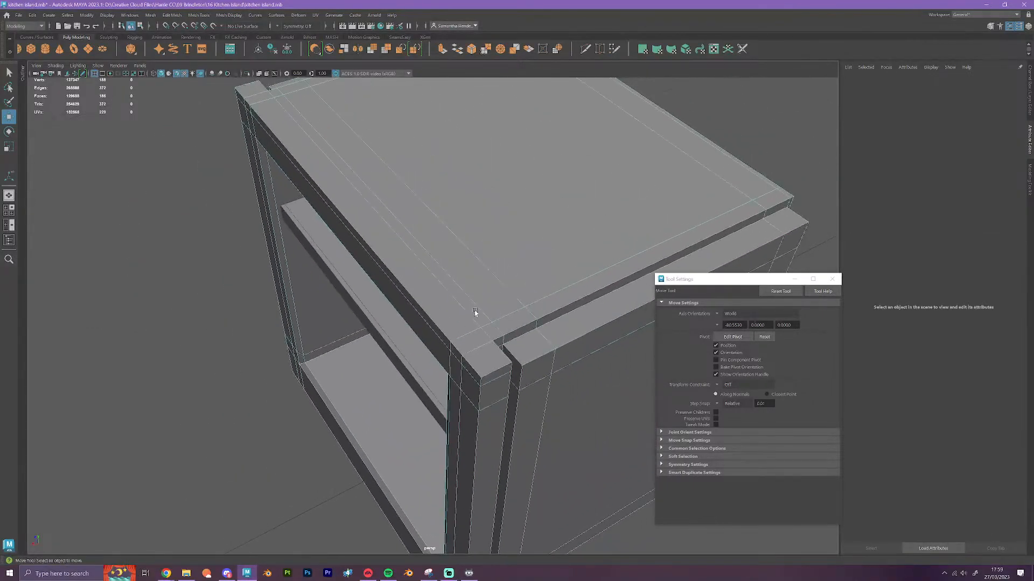
pyautogui.click(486, 363)
pyautogui.keyDown('shift'); pyautogui.doubleClick(251, 85); pyautogui.keyUp('shift')
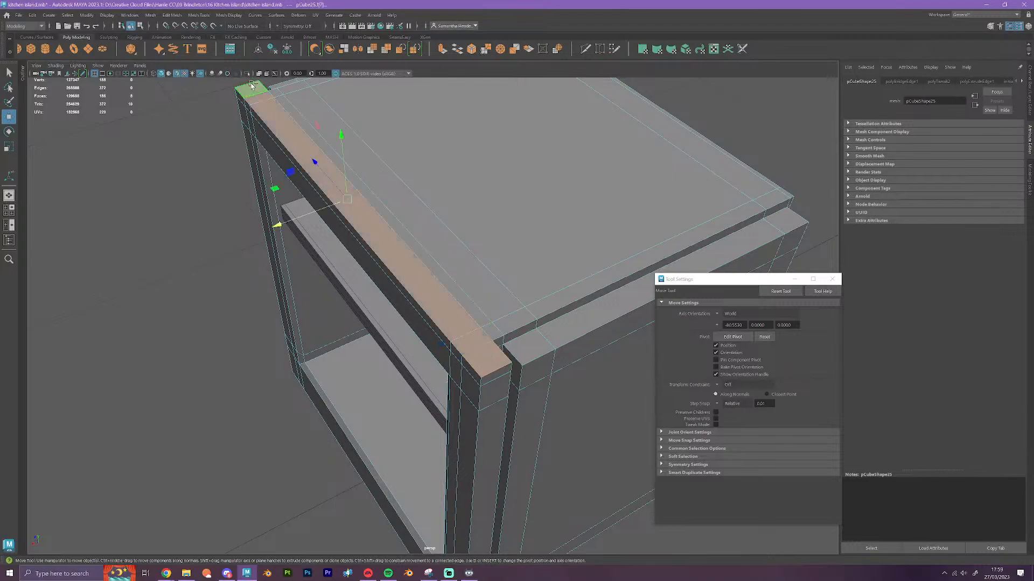
pyautogui.keyDown('shift'); pyautogui.click(278, 92); pyautogui.keyUp('shift')
pyautogui.keyDown('shift'); pyautogui.doubleClick(491, 330); pyautogui.keyUp('shift')
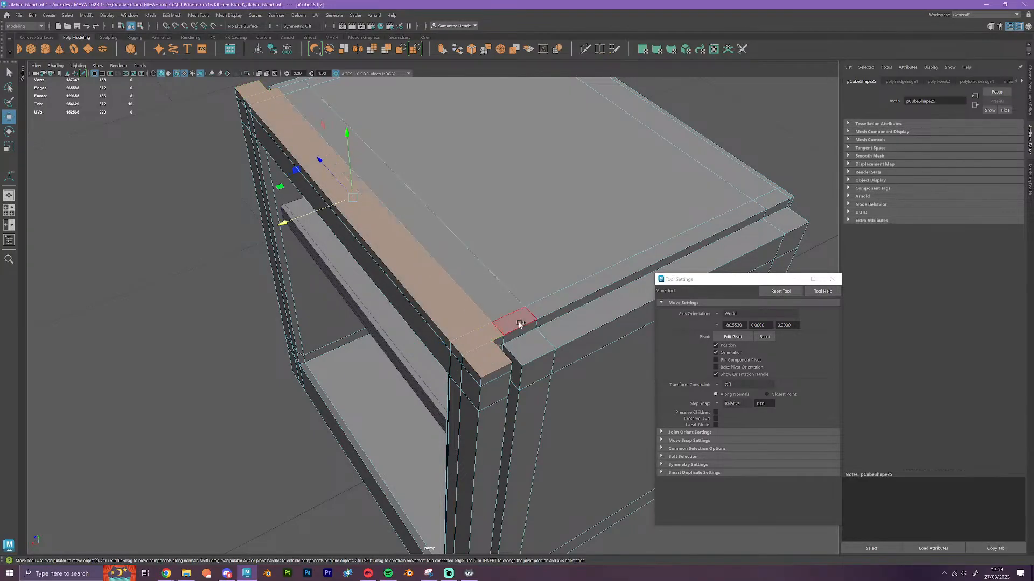
pyautogui.keyDown('shift'); pyautogui.click(519, 324); pyautogui.keyUp('shift')
pyautogui.keyDown('shift'); pyautogui.doubleClick(284, 90); pyautogui.keyUp('shift')
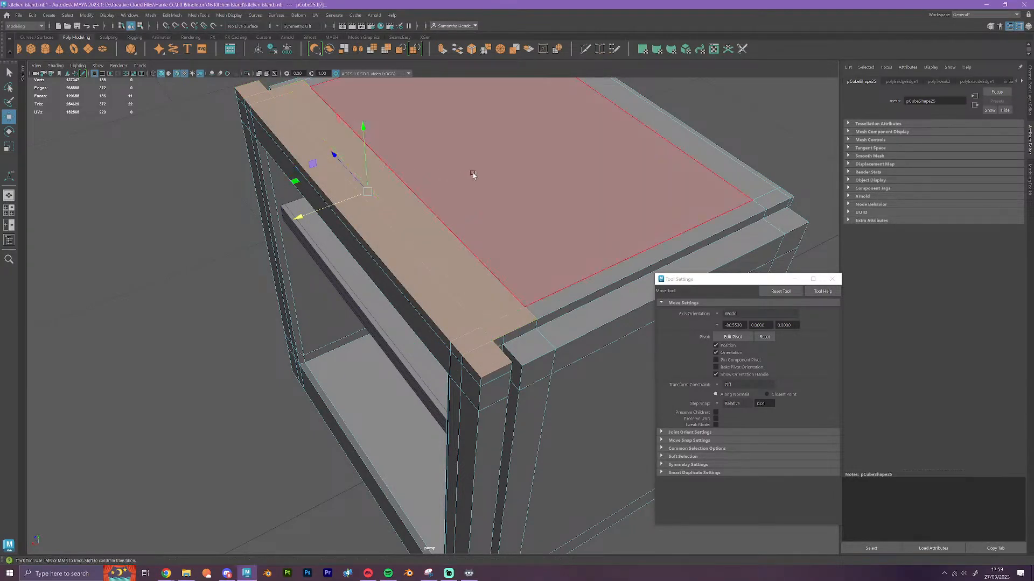
pyautogui.keyDown('alt'); pyautogui.moveTo(473, 174); pyautogui.dragTo(385, 258, button='middle'); pyautogui.keyUp('alt')
pyautogui.keyDown('shift'); pyautogui.click(528, 359); pyautogui.keyUp('shift')
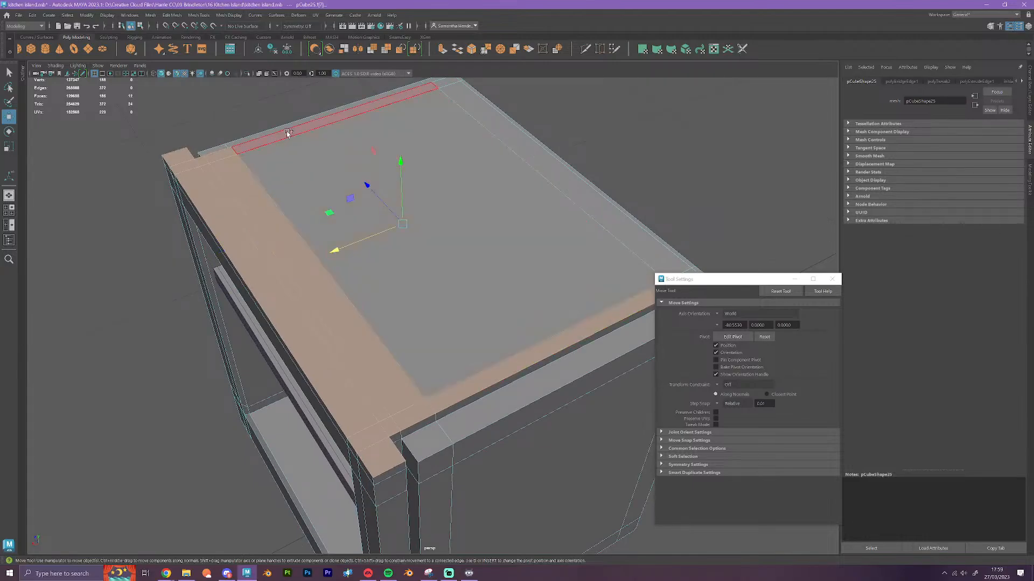
pyautogui.keyDown('shift'); pyautogui.click(287, 134); pyautogui.keyUp('shift')
pyautogui.keyDown('shift'); pyautogui.click(385, 241); pyautogui.keyUp('shift')
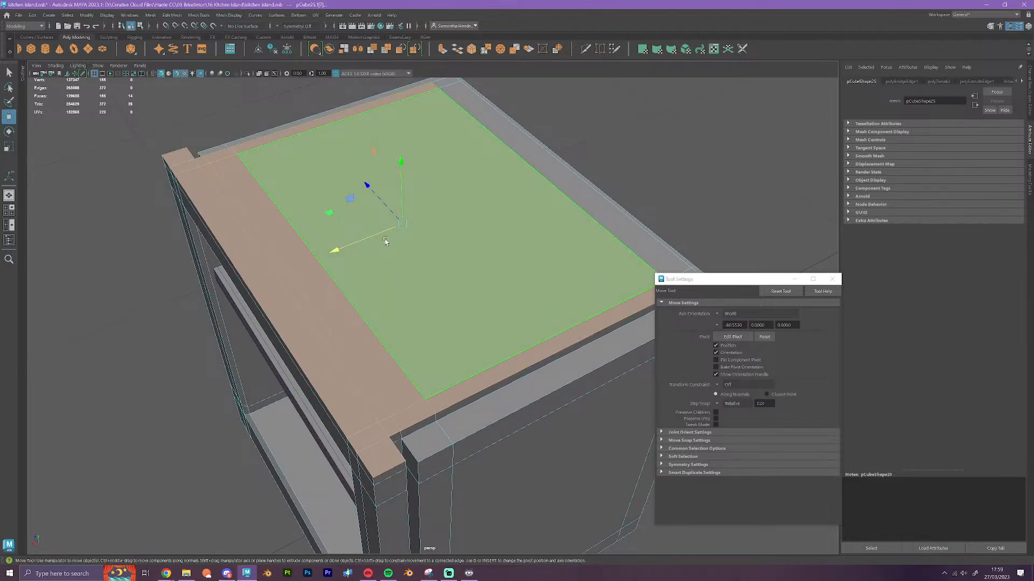
pyautogui.keyDown('alt'); pyautogui.moveTo(438, 340); pyautogui.dragTo(413, 349); pyautogui.keyUp('alt')
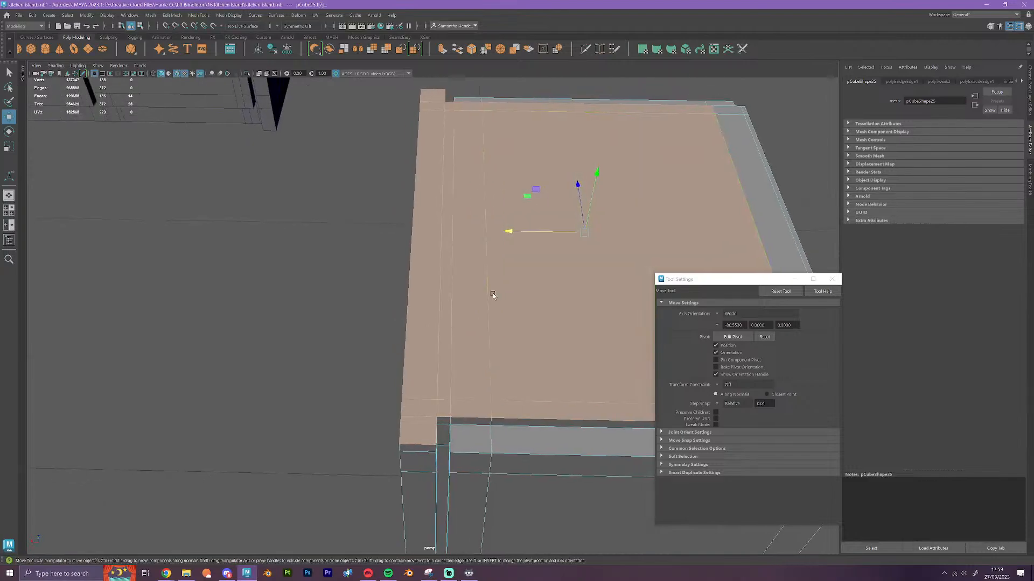
pyautogui.keyDown('alt'); pyautogui.moveTo(492, 295); pyautogui.dragTo(251, 309, button='middle'); pyautogui.keyUp('alt')
pyautogui.keyDown('shift'); pyautogui.click(451, 429); pyautogui.keyUp('shift')
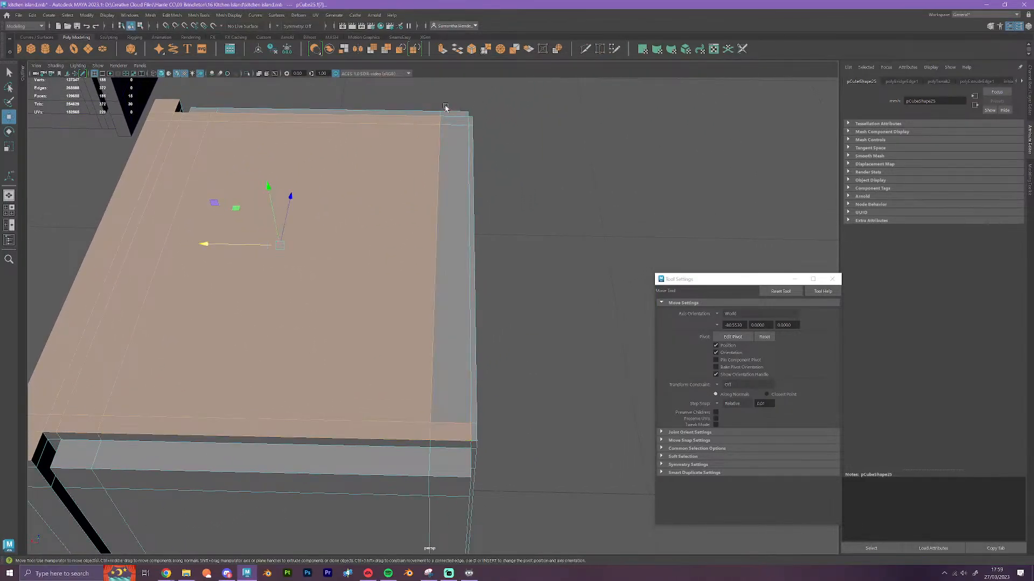
pyautogui.keyDown('shift'); pyautogui.click(455, 125); pyautogui.keyUp('shift')
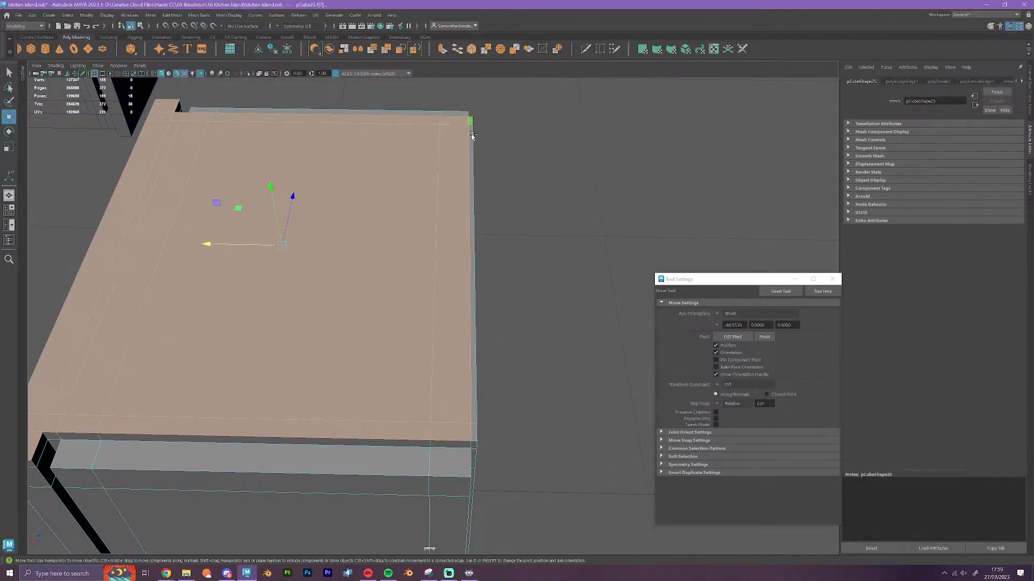
pyautogui.keyDown('shift'); pyautogui.click(462, 454); pyautogui.keyUp('shift')
pyautogui.keyDown('alt'); pyautogui.moveTo(492, 409); pyautogui.dragTo(194, 391); pyautogui.keyUp('alt')
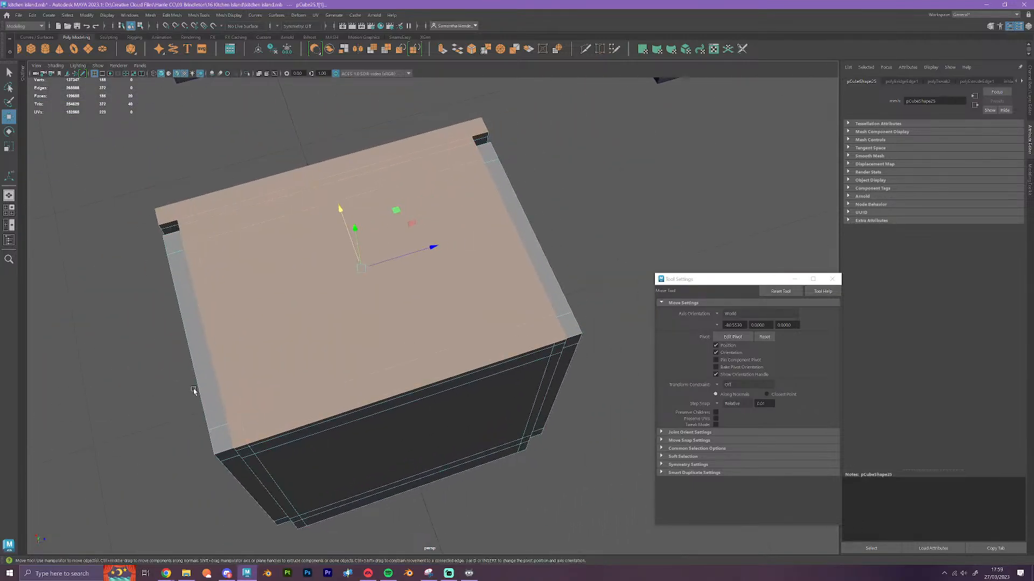
pyautogui.press('Delete')
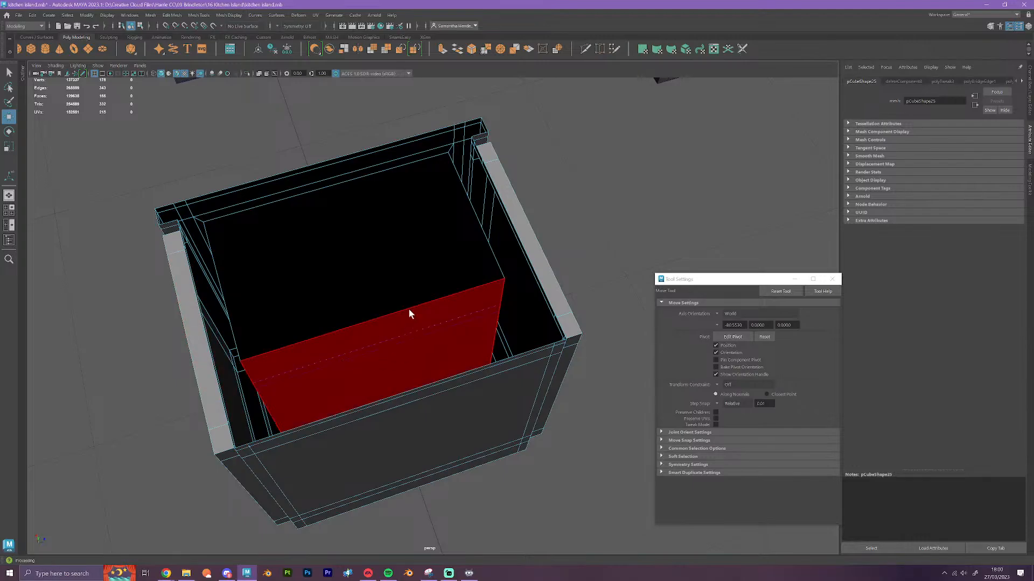
# Grid-snap the open-topped cabinet into the row of topless cabinets, beside the curved cabinet
pyautogui.moveTo(409, 309); pyautogui.dragTo(457, 277, button='right')
pyautogui.scroll(-5, 465, 317)
pyautogui.keyDown('alt'); pyautogui.moveTo(424, 374); pyautogui.dragTo(370, 424); pyautogui.keyUp('alt')
pyautogui.scroll(-5, 454, 364)
pyautogui.scroll(-3, 461, 394)
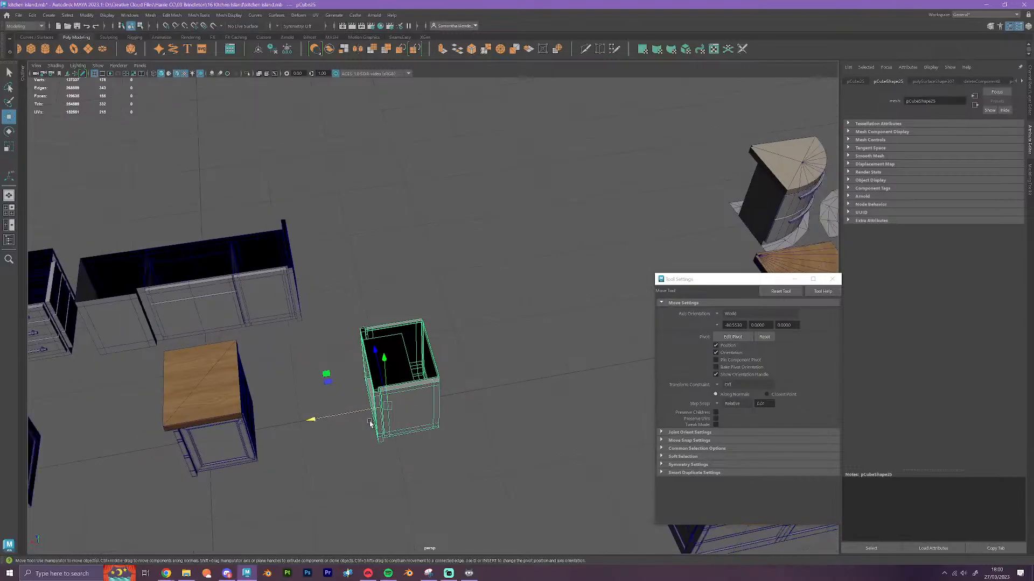
pyautogui.scroll(-3, 366, 425)
pyautogui.scroll(-4, 293, 449)
pyautogui.keyDown('alt'); pyautogui.moveTo(297, 451); pyautogui.dragTo(288, 405); pyautogui.keyUp('alt')
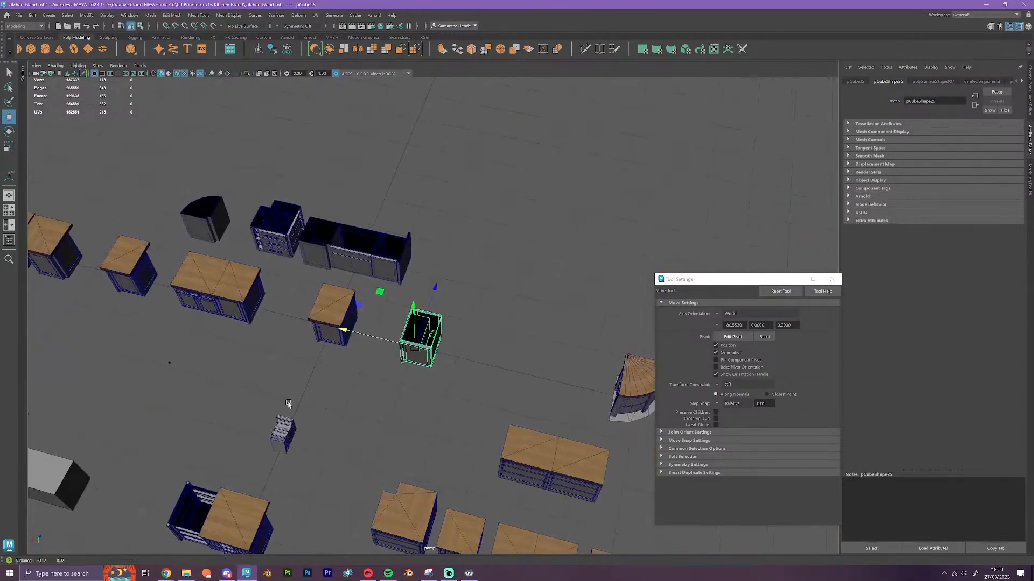
pyautogui.keyDown('alt'); pyautogui.moveTo(288, 404); pyautogui.dragTo(417, 479, button='middle'); pyautogui.keyUp('alt')
pyautogui.press('x')
pyautogui.moveTo(494, 411); pyautogui.dragTo(294, 279)
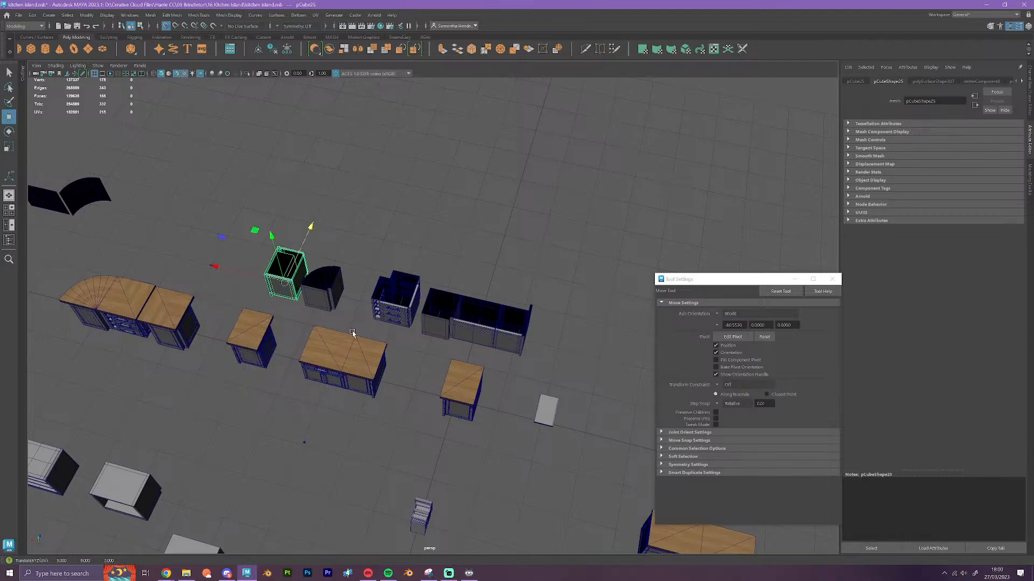
# Move the leftover shelf into the relocated open-topped cabinet and clear the selection
pyautogui.click(549, 422)
pyautogui.moveTo(548, 416); pyautogui.dragTo(288, 280)
pyautogui.keyDown('alt'); pyautogui.moveTo(292, 399); pyautogui.dragTo(444, 412); pyautogui.keyUp('alt')
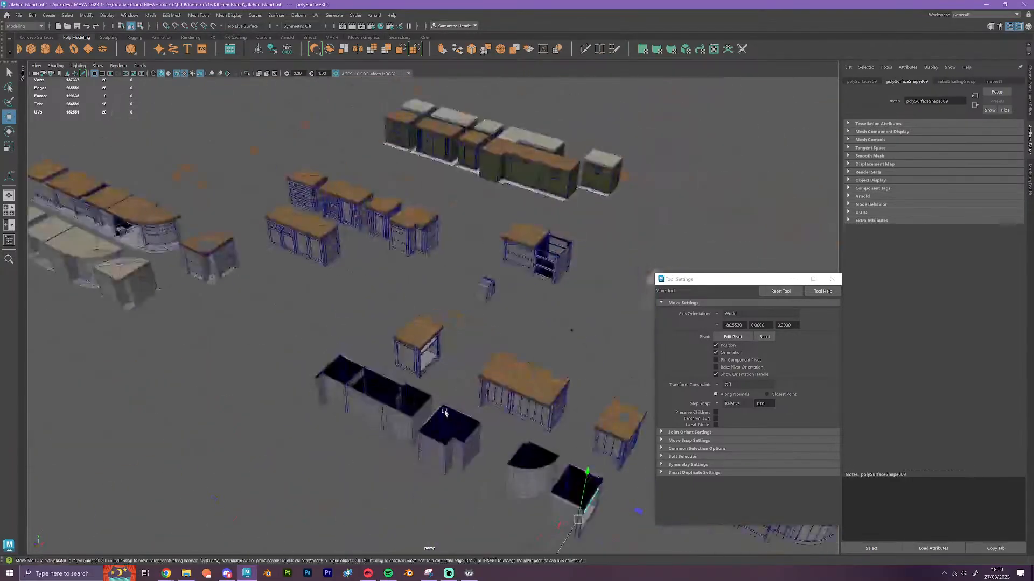
pyautogui.keyDown('alt'); pyautogui.moveTo(445, 412); pyautogui.dragTo(271, 257, button='middle'); pyautogui.keyUp('alt')
pyautogui.scroll(4, 339, 303)
pyautogui.click(432, 398)
# Center the pivot of the detailed knob lying in front of the island cabinets and move it along Z to the topless row
pyautogui.keyDown('alt'); pyautogui.moveTo(431, 399); pyautogui.dragTo(328, 411); pyautogui.keyUp('alt')
pyautogui.scroll(2, 426, 400)
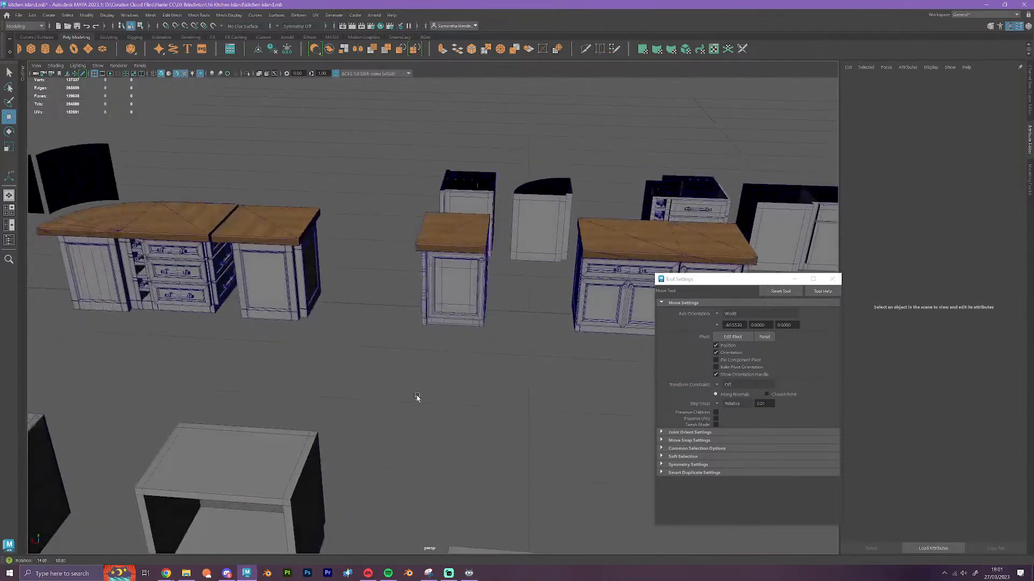
pyautogui.keyDown('alt'); pyautogui.moveTo(418, 397); pyautogui.dragTo(316, 396, button='middle'); pyautogui.keyUp('alt')
pyautogui.keyDown('alt'); pyautogui.moveTo(316, 397); pyautogui.dragTo(377, 399, button='right'); pyautogui.keyUp('alt')
pyautogui.keyDown('alt'); pyautogui.moveTo(360, 411); pyautogui.dragTo(386, 426); pyautogui.keyUp('alt')
pyautogui.keyDown('alt'); pyautogui.moveTo(385, 427); pyautogui.dragTo(214, 314, button='middle'); pyautogui.keyUp('alt')
pyautogui.scroll(-1, 476, 324)
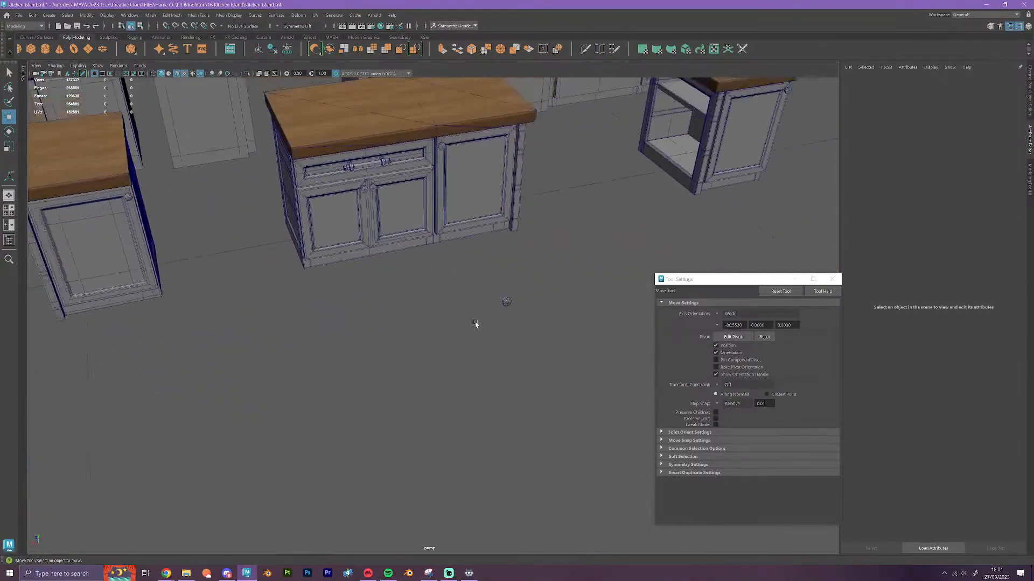
pyautogui.click(509, 302)
pyautogui.scroll(-3, 478, 307)
pyautogui.keyDown('alt'); pyautogui.moveTo(477, 307); pyautogui.dragTo(535, 371); pyautogui.keyUp('alt')
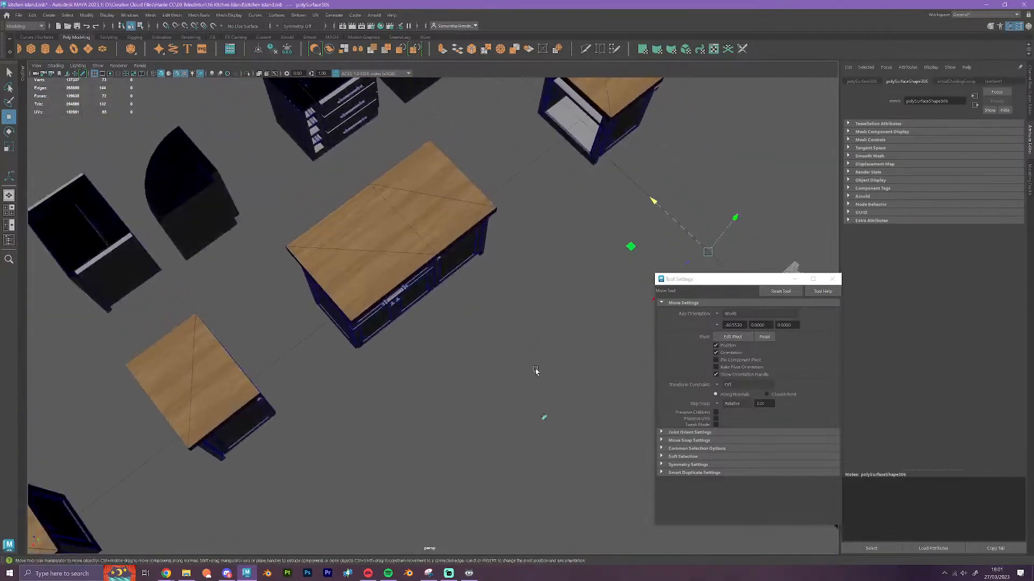
pyautogui.keyDown('alt'); pyautogui.moveTo(536, 370); pyautogui.dragTo(475, 347, button='middle'); pyautogui.keyUp('alt')
pyautogui.scroll(-1, 476, 347)
pyautogui.moveTo(502, 430); pyautogui.dragTo(429, 356)
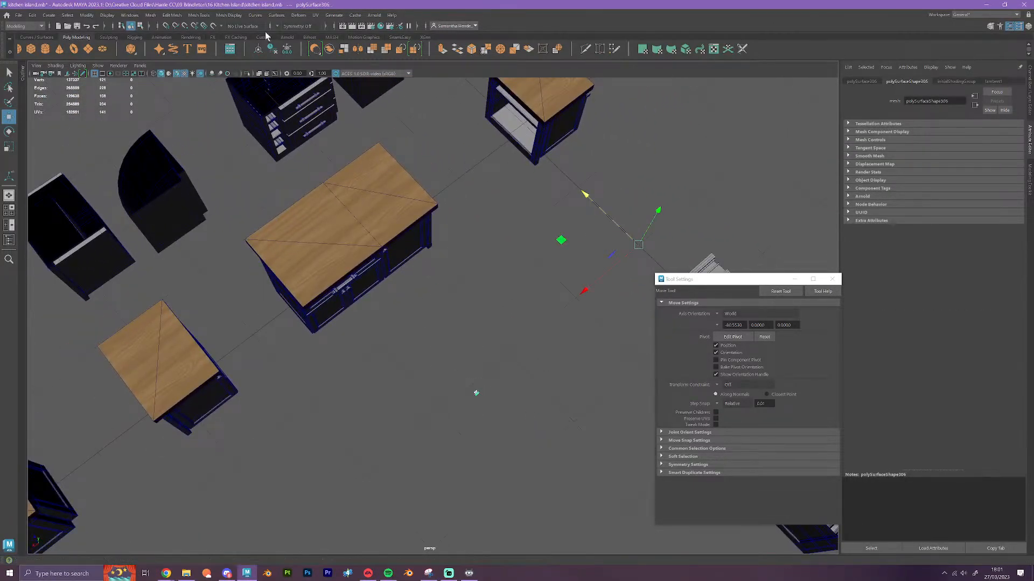
pyautogui.click(258, 49)
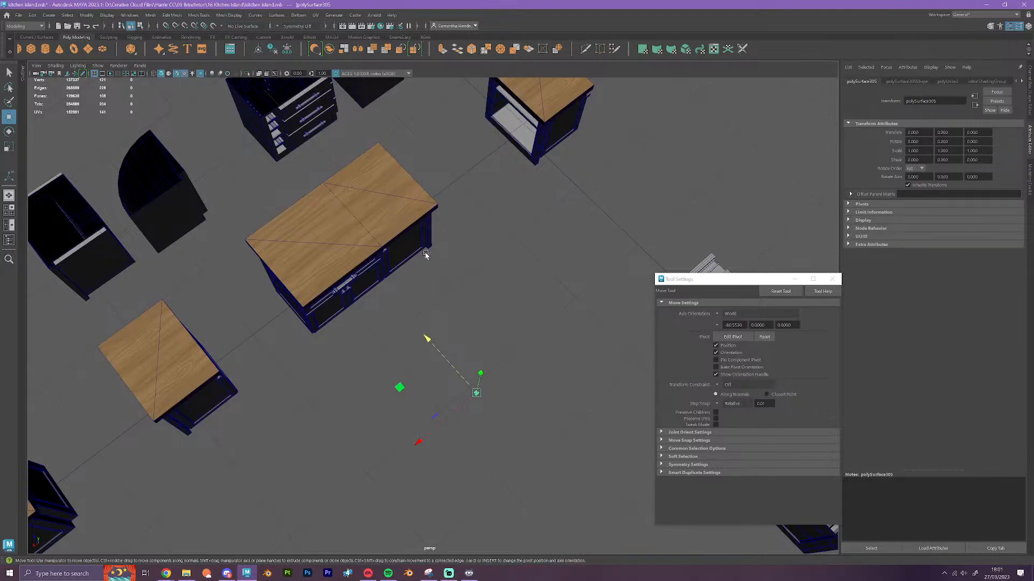
pyautogui.moveTo(428, 338); pyautogui.dragTo(236, 128)
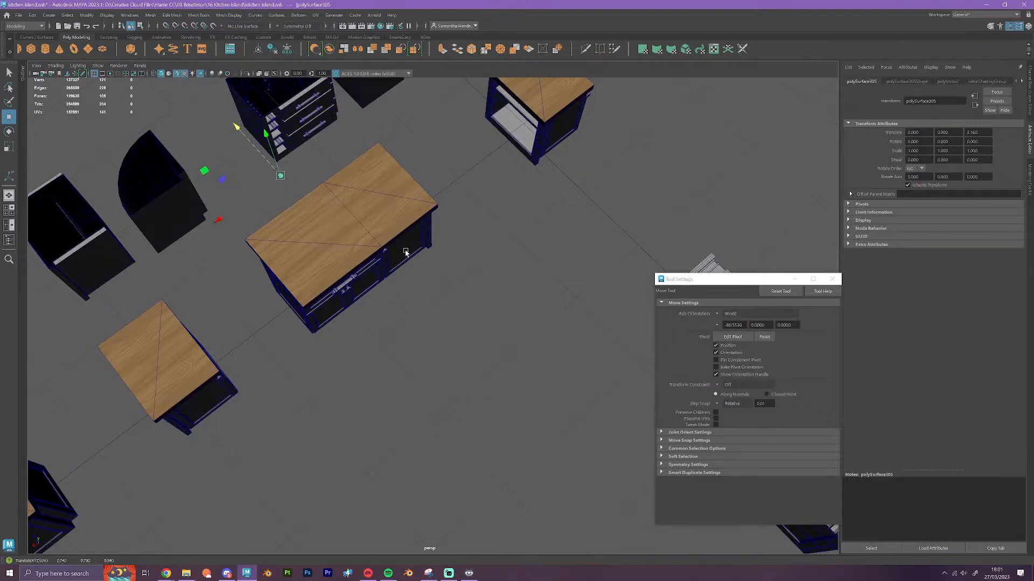
# Duplicate the wide island cabinet's drawer and double-door front and place the copy on the middle section of the long topless cabinet
pyautogui.keyDown('alt'); pyautogui.moveTo(436, 280); pyautogui.dragTo(374, 237); pyautogui.keyUp('alt')
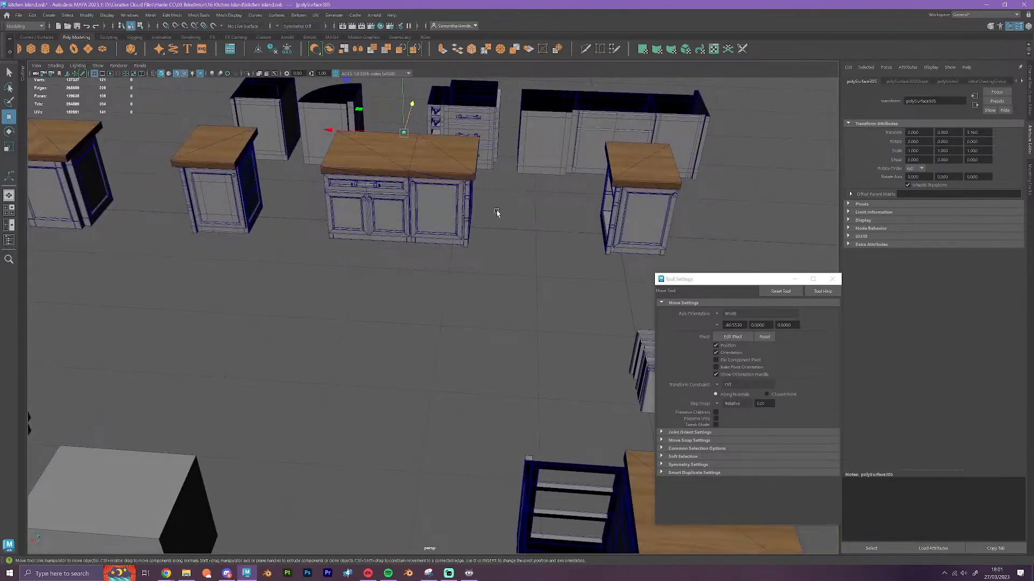
pyautogui.keyDown('alt'); pyautogui.moveTo(465, 178); pyautogui.dragTo(385, 369); pyautogui.keyUp('alt')
pyautogui.scroll(6, 327, 355)
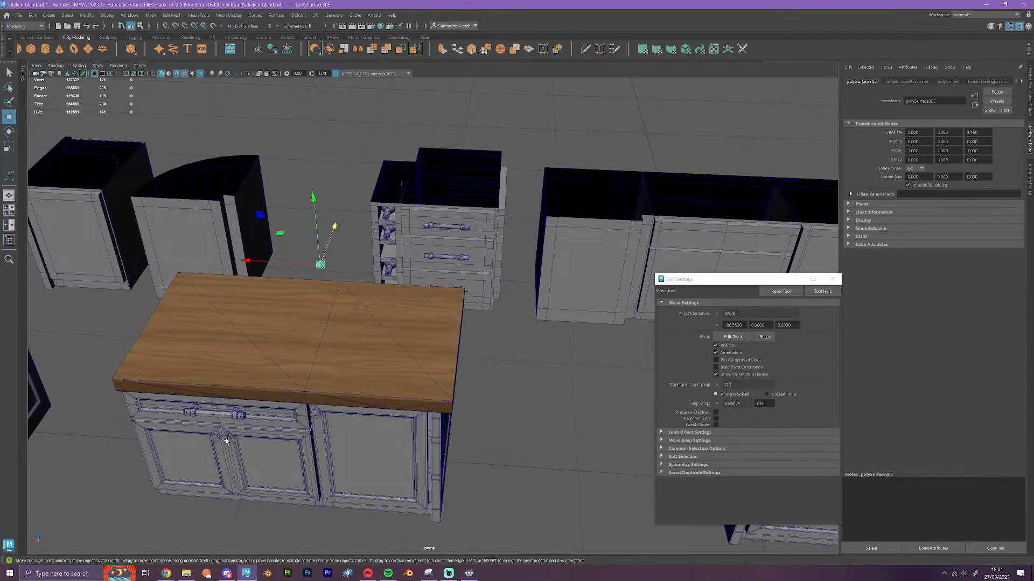
pyautogui.keyDown('alt'); pyautogui.moveTo(540, 369); pyautogui.dragTo(256, 419); pyautogui.keyUp('alt')
pyautogui.keyDown('alt'); pyautogui.moveTo(180, 374); pyautogui.dragTo(107, 378); pyautogui.keyUp('alt')
pyautogui.click(96, 359)
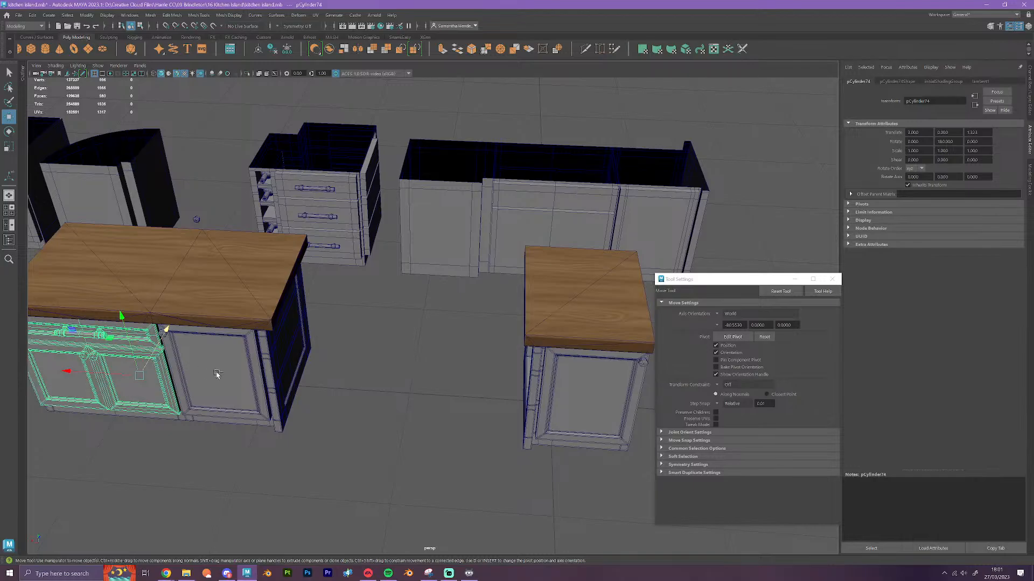
pyautogui.moveTo(172, 330)
pyautogui.keyDown('shift'); pyautogui.mouseDown()
pyautogui.moveTo(232, 224)
pyautogui.moveTo(518, 249)
pyautogui.mouseUp(); pyautogui.keyUp('shift')
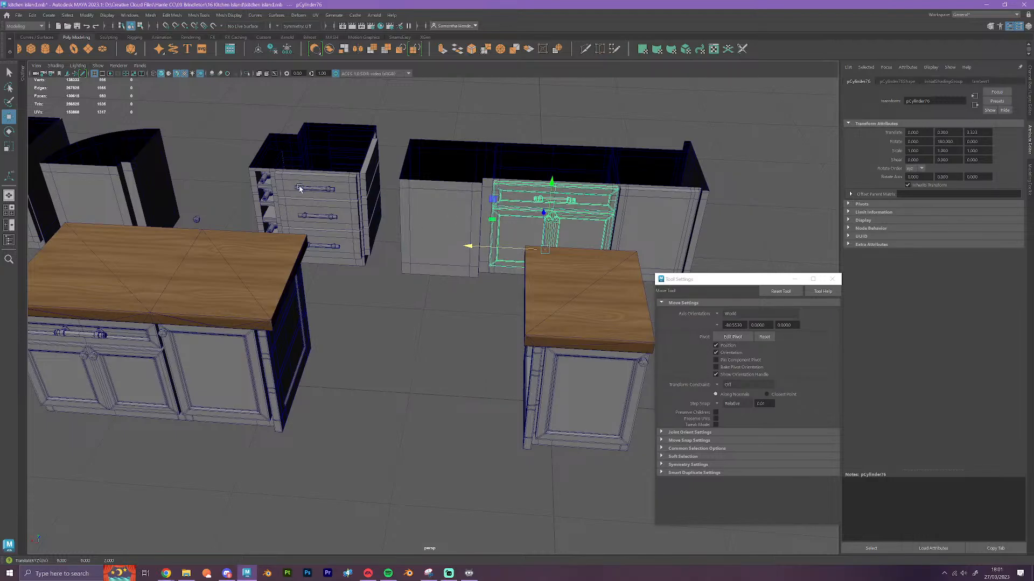
# Select the detailed knob and move it along X to the front of the long topless cabinet's new doors
pyautogui.click(197, 220)
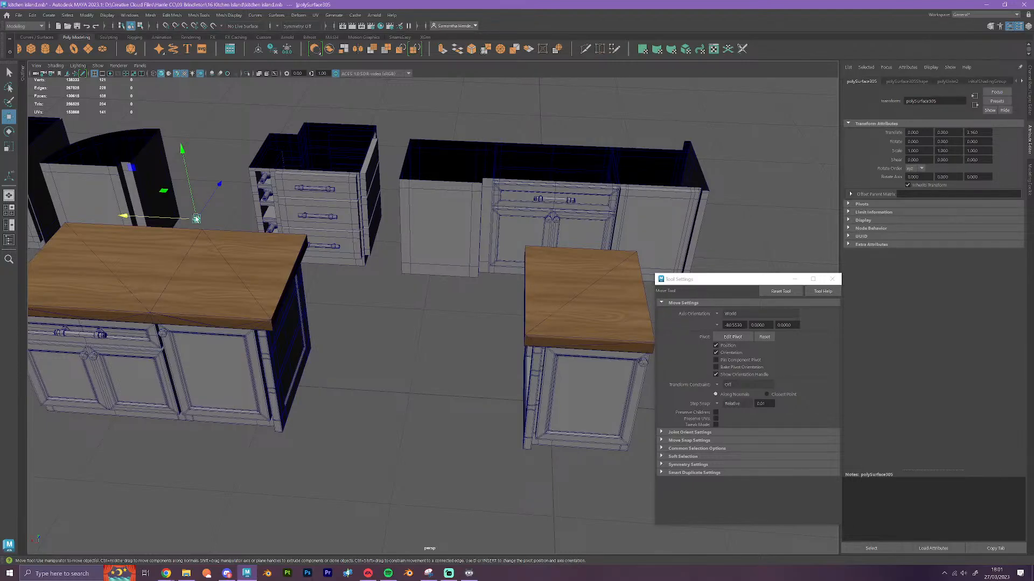
pyautogui.scroll(2, 196, 220)
pyautogui.moveTo(113, 197); pyautogui.dragTo(501, 224)
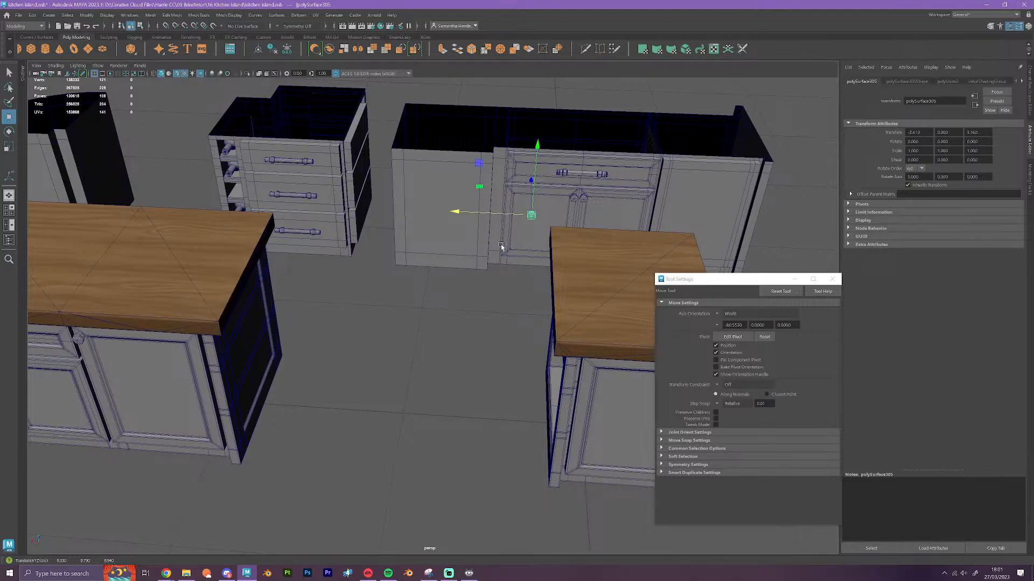
# Vertex-snap the detailed knob's pivot and fit the knob onto the low-poly knob of the left door
pyautogui.scroll(2, 503, 258)
pyautogui.keyDown('alt'); pyautogui.moveTo(528, 235); pyautogui.dragTo(282, 406, button='middle'); pyautogui.keyUp('alt')
pyautogui.scroll(6, 403, 360)
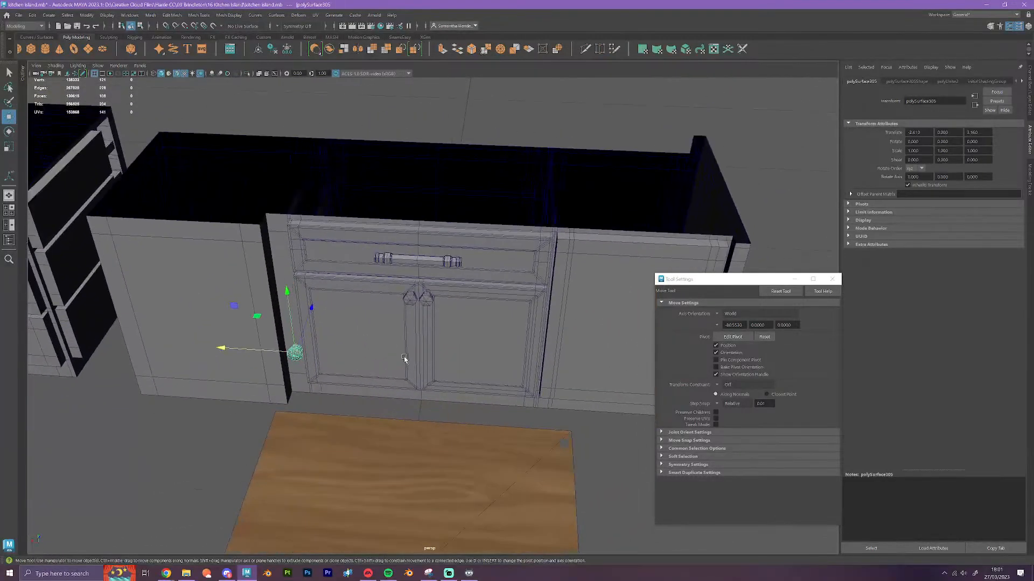
pyautogui.keyDown('alt'); pyautogui.moveTo(404, 360); pyautogui.dragTo(439, 397); pyautogui.keyUp('alt')
pyautogui.keyDown('alt'); pyautogui.moveTo(438, 397); pyautogui.dragTo(326, 401, button='middle'); pyautogui.keyUp('alt')
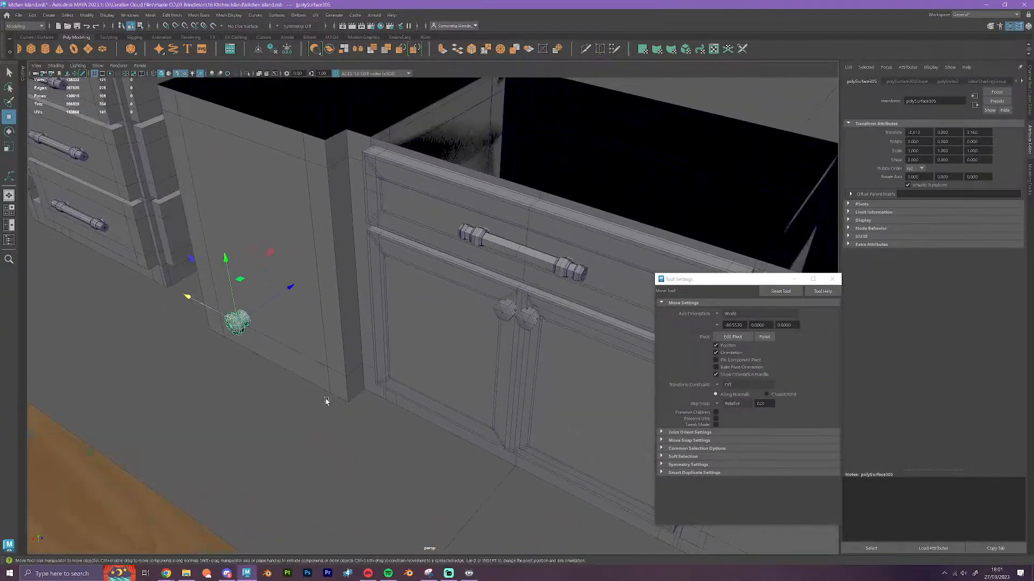
pyautogui.scroll(1, 327, 401)
pyautogui.keyDown('alt'); pyautogui.moveTo(241, 361); pyautogui.dragTo(254, 383); pyautogui.keyUp('alt')
pyautogui.keyDown('alt'); pyautogui.moveTo(255, 383); pyautogui.dragTo(347, 374, button='middle'); pyautogui.keyUp('alt')
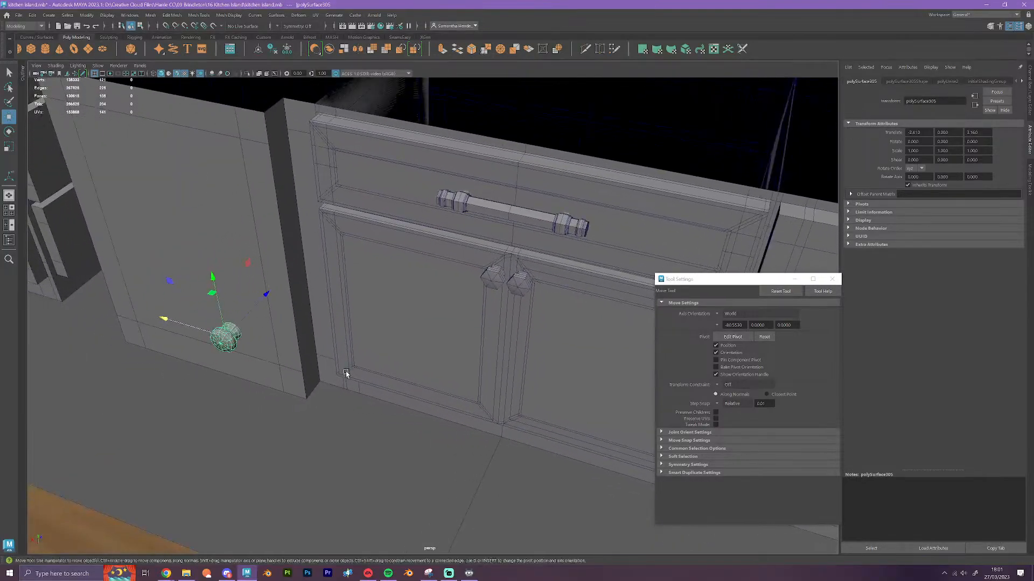
pyautogui.press('d')
pyautogui.press('v')
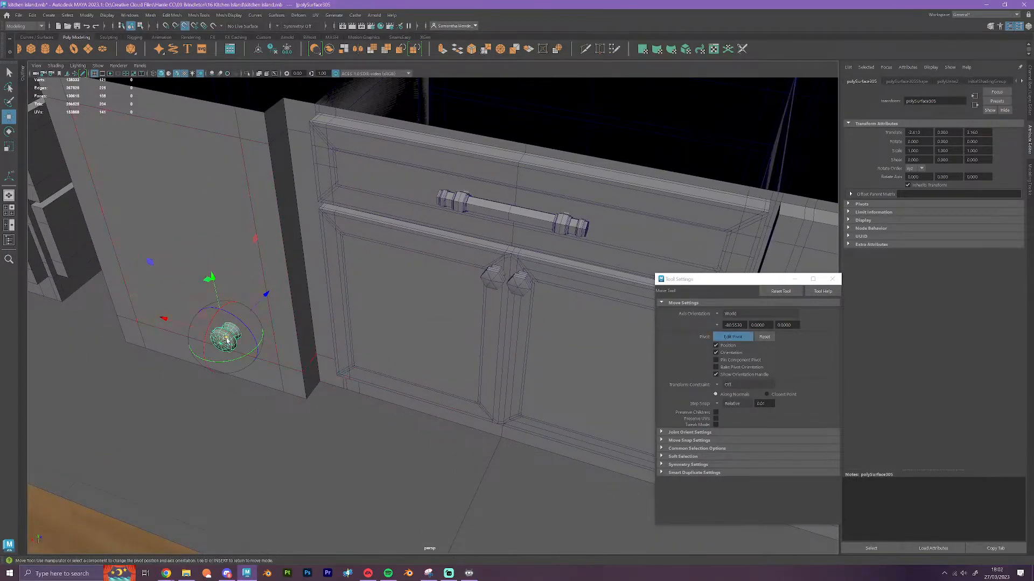
pyautogui.moveTo(226, 337); pyautogui.dragTo(491, 284)
pyautogui.keyDown('alt'); pyautogui.moveTo(503, 332); pyautogui.dragTo(485, 346); pyautogui.keyUp('alt')
# Duplicate the detailed knob and vertex-snap the copy onto the right door's low-poly knob
pyautogui.scroll(5, 515, 380)
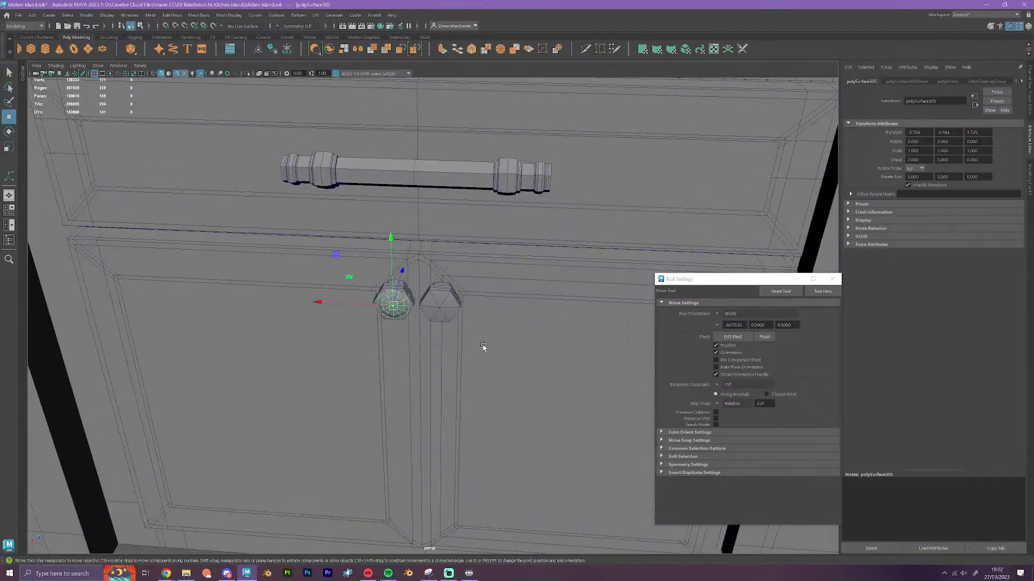
pyautogui.click(440, 309)
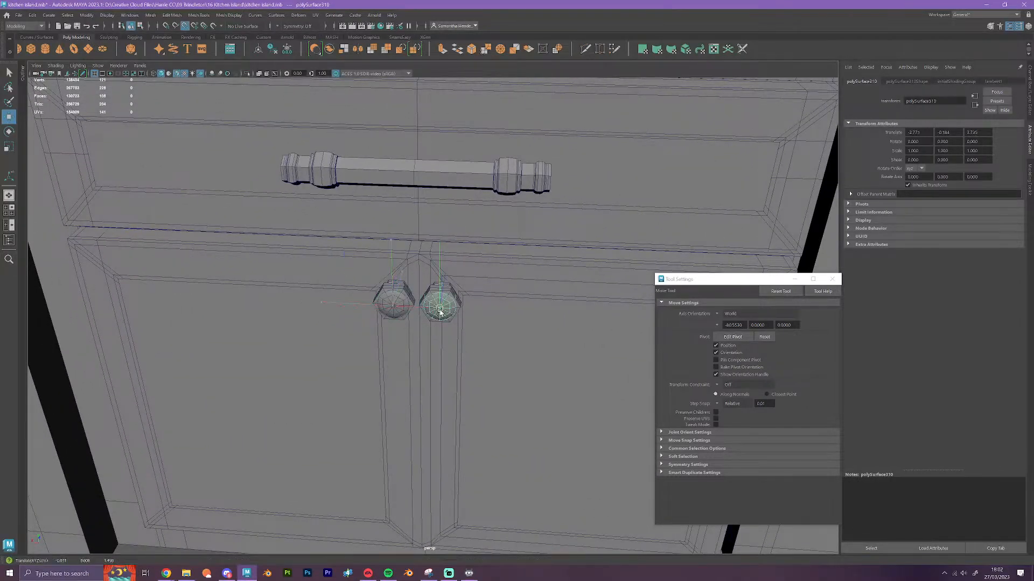
# Delete the copied drawer and double-door front from the long topless cabinet's middle section, keeping the two detailed knobs
pyautogui.keyDown('alt'); pyautogui.moveTo(439, 311); pyautogui.dragTo(459, 379); pyautogui.keyUp('alt')
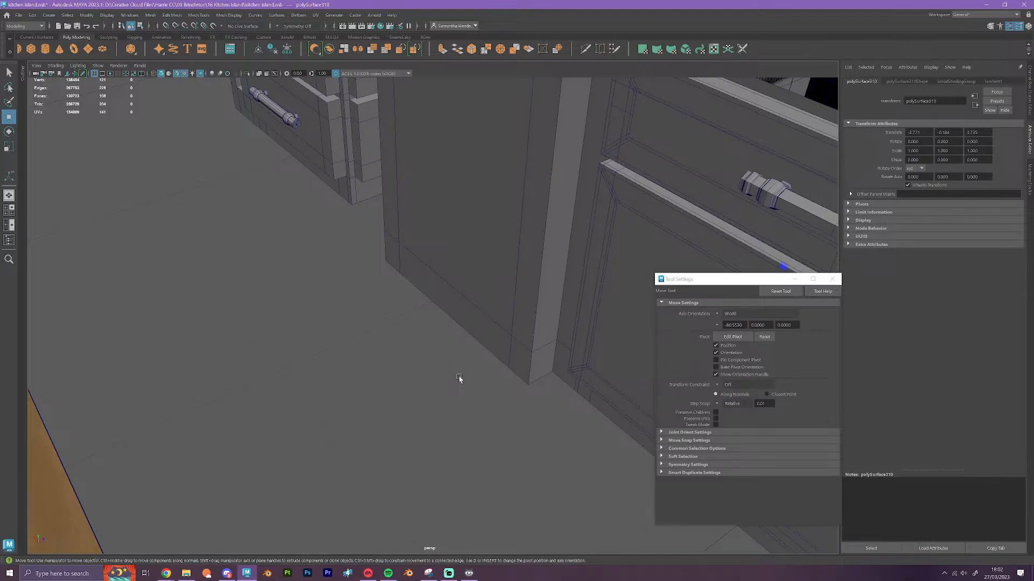
pyautogui.scroll(-5, 513, 364)
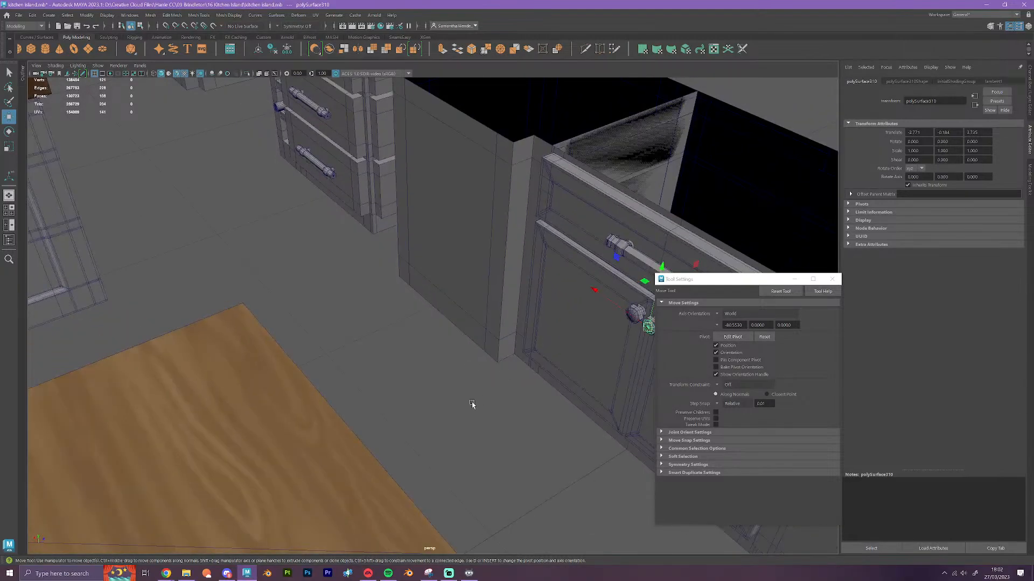
pyautogui.keyDown('alt'); pyautogui.moveTo(472, 404); pyautogui.dragTo(557, 411); pyautogui.keyUp('alt')
pyautogui.keyDown('alt'); pyautogui.moveTo(514, 418); pyautogui.dragTo(436, 459, button='middle'); pyautogui.keyUp('alt')
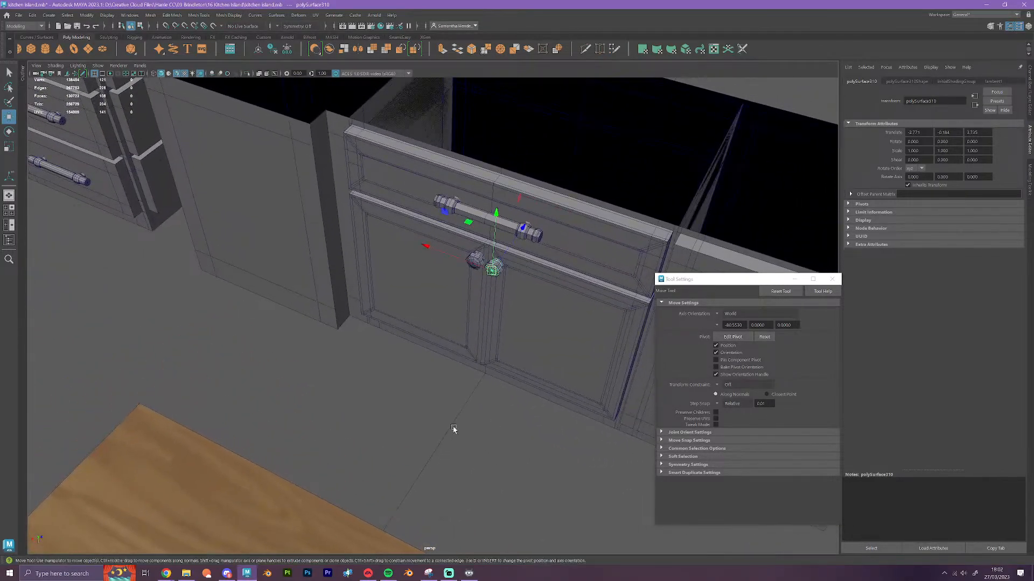
pyautogui.moveTo(510, 306); pyautogui.dragTo(538, 292, button='right')
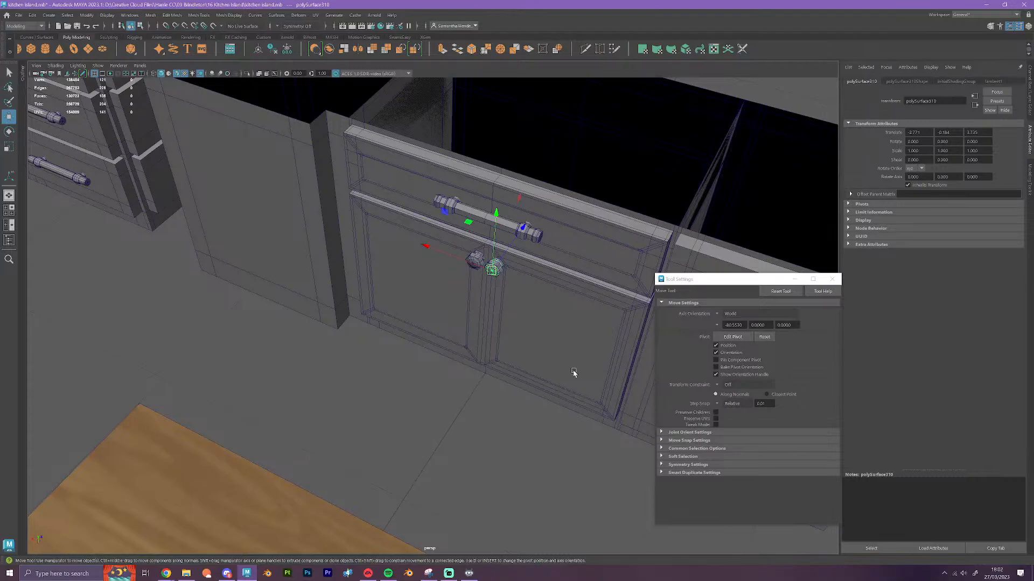
pyautogui.click(600, 283)
pyautogui.scroll(-5, 555, 336)
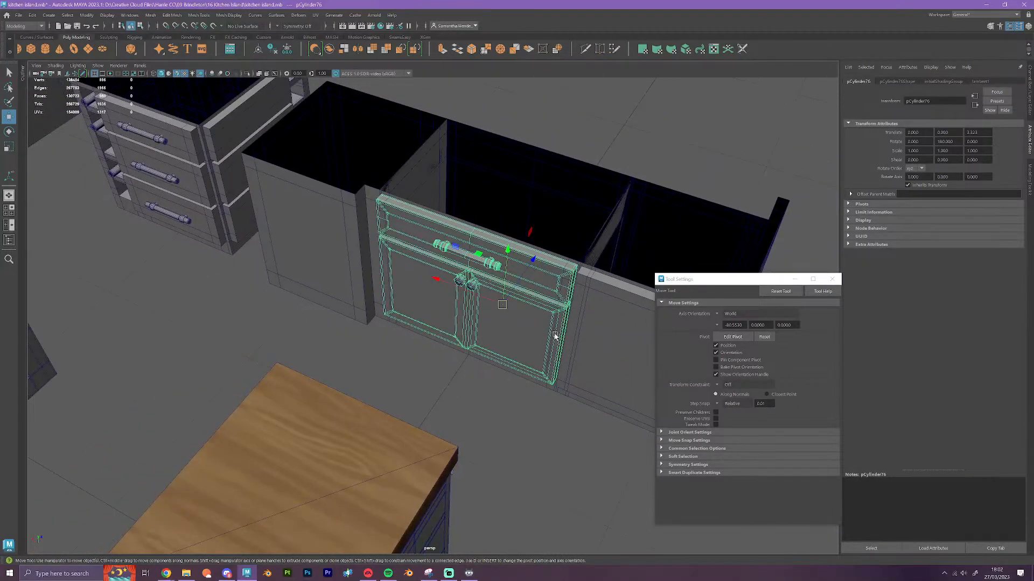
pyautogui.scroll(-8, 554, 334)
pyautogui.scroll(6, 553, 338)
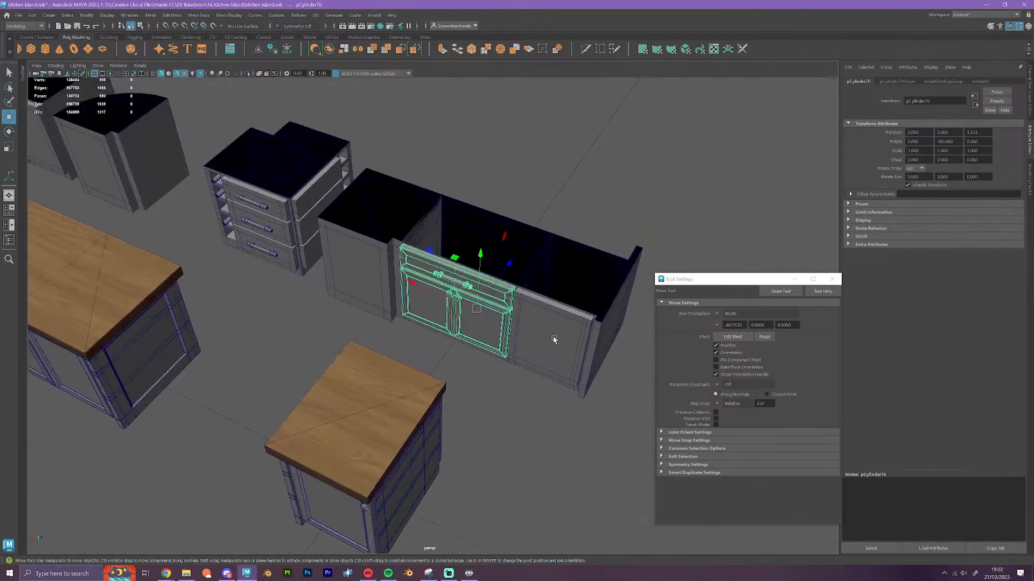
pyautogui.scroll(4, 553, 338)
pyautogui.press('Delete')
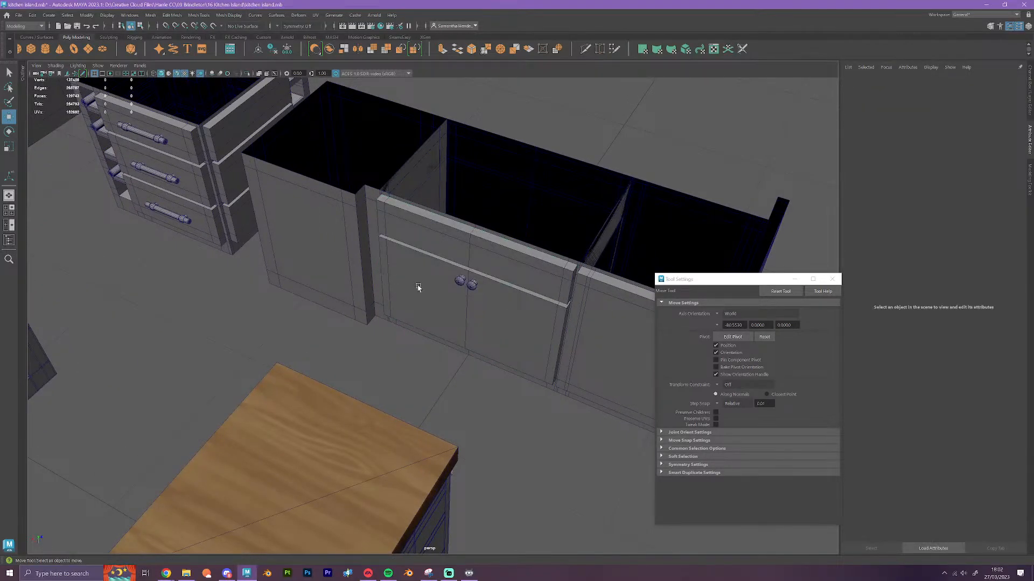
pyautogui.click(470, 286)
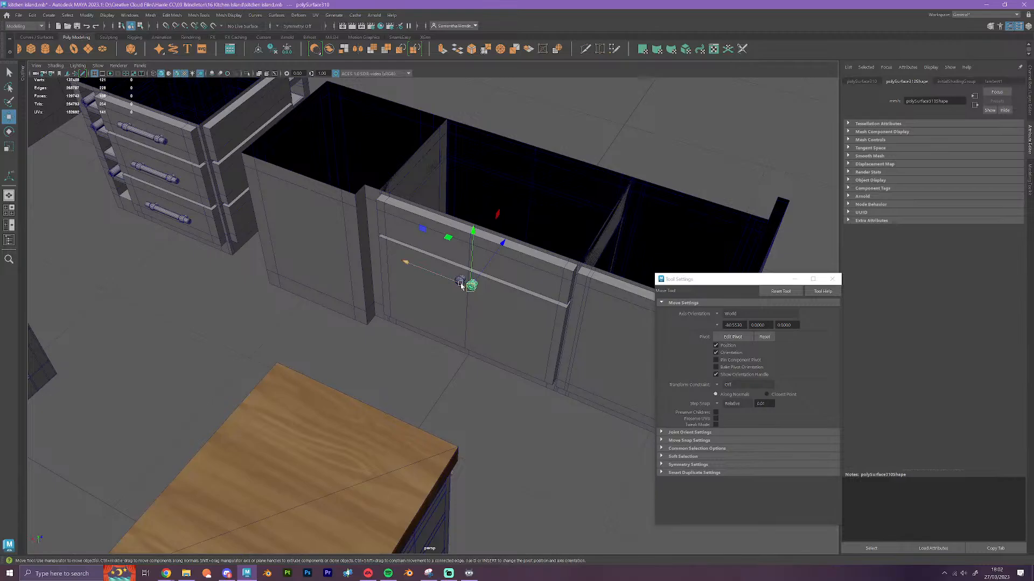
pyautogui.keyDown('alt'); pyautogui.moveTo(469, 285); pyautogui.dragTo(426, 354); pyautogui.keyUp('alt')
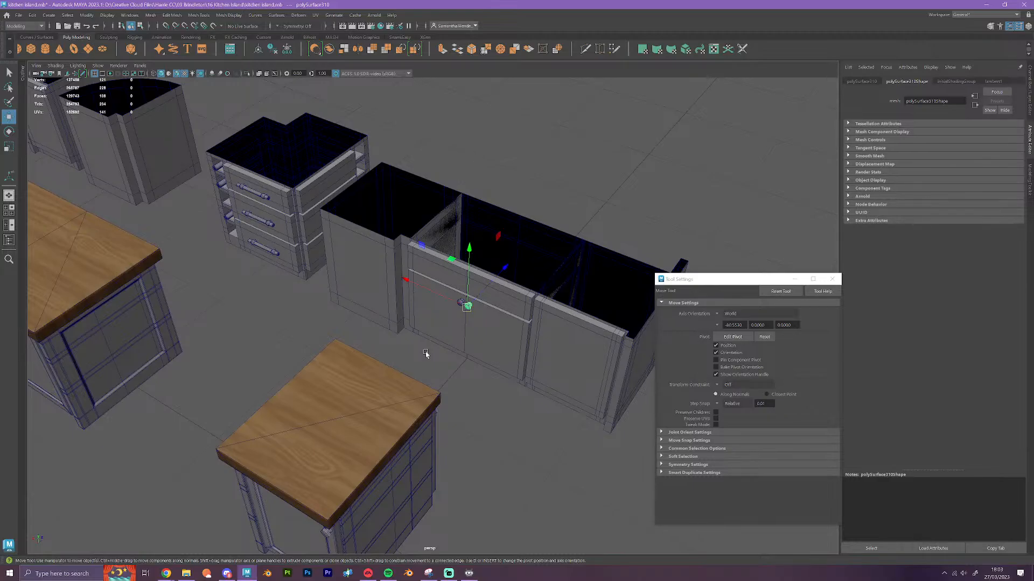
pyautogui.scroll(2, 425, 351)
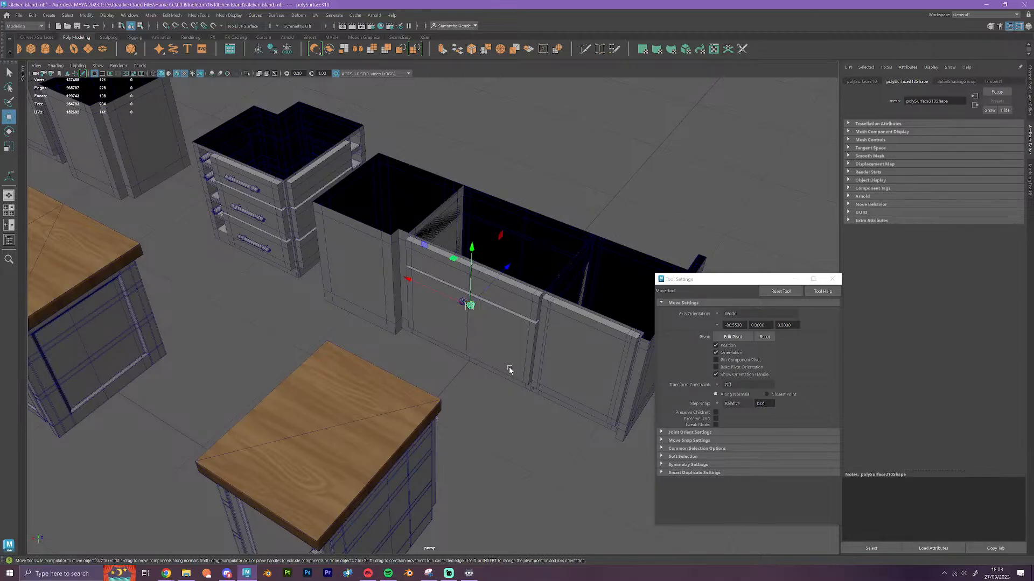
pyautogui.scroll(3, 508, 371)
pyautogui.click(506, 445)
pyautogui.scroll(-4, 504, 444)
pyautogui.keyDown('alt'); pyautogui.moveTo(477, 469); pyautogui.dragTo(388, 406); pyautogui.keyUp('alt')
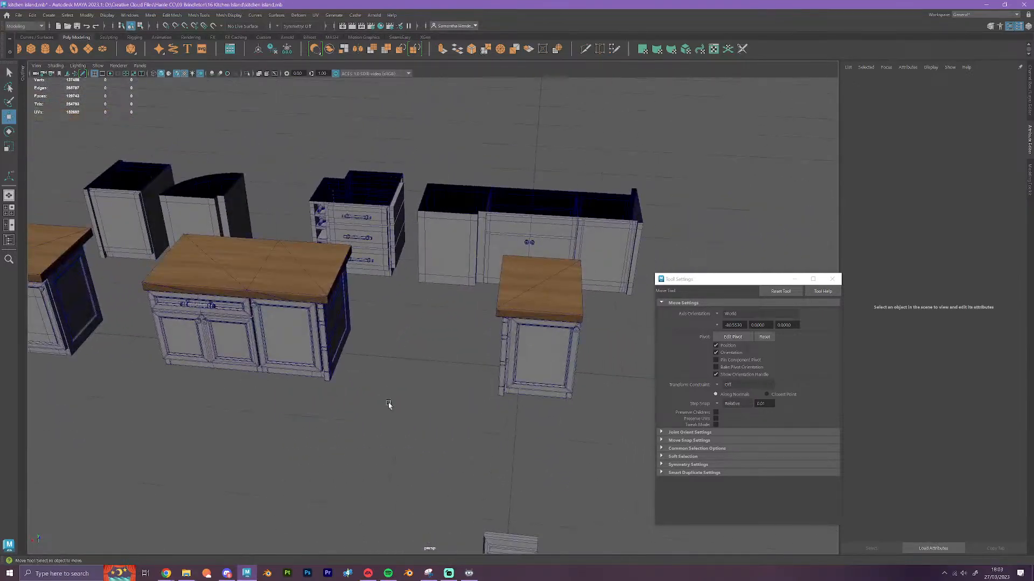
# Duplicate the wide island cabinet's single-door front and grid-snap the copy back to the front of the topless cabinet row
pyautogui.click(255, 308)
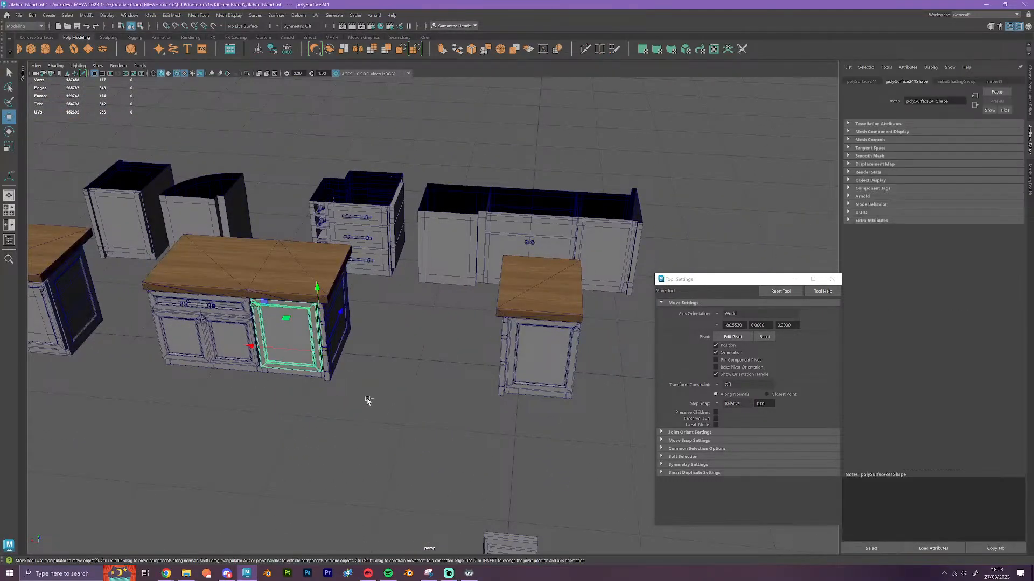
pyautogui.hotkey('ctrl', 'd')
pyautogui.click(341, 316)
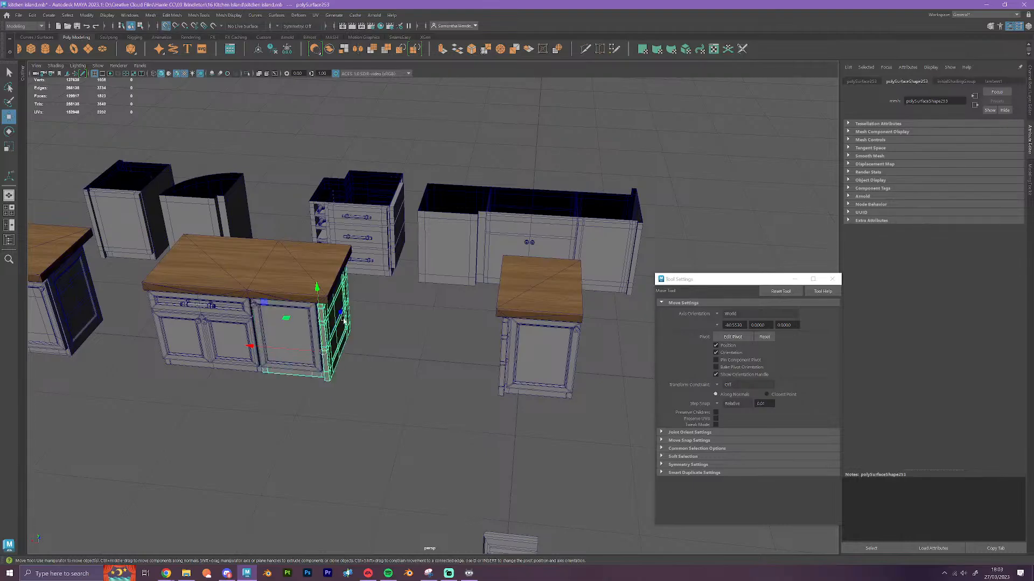
pyautogui.click(309, 343)
pyautogui.press('x')
pyautogui.moveTo(340, 312); pyautogui.dragTo(358, 264)
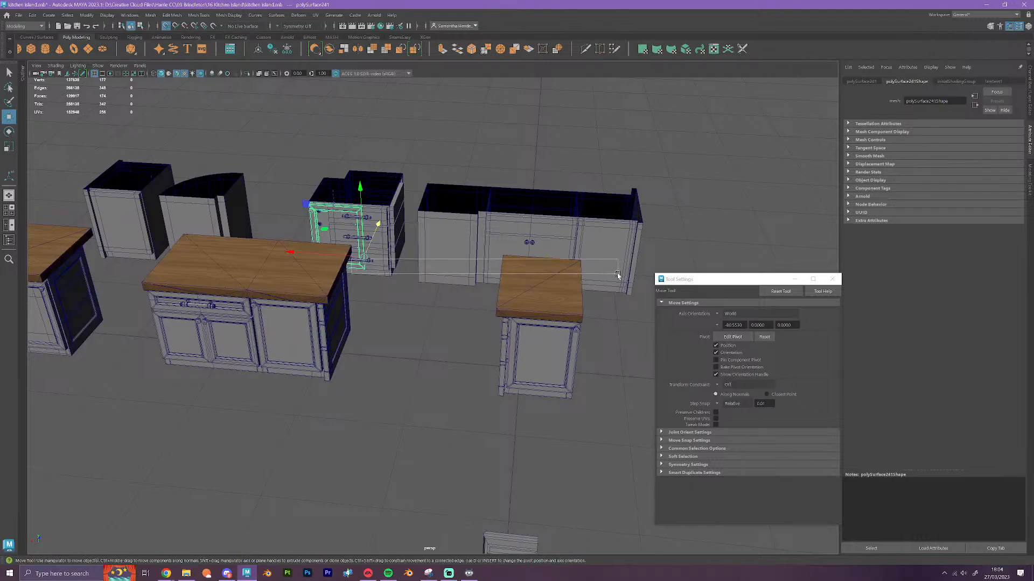
# Move the single-door front copy along X onto the right end section of the long topless cabinet
pyautogui.click(427, 286)
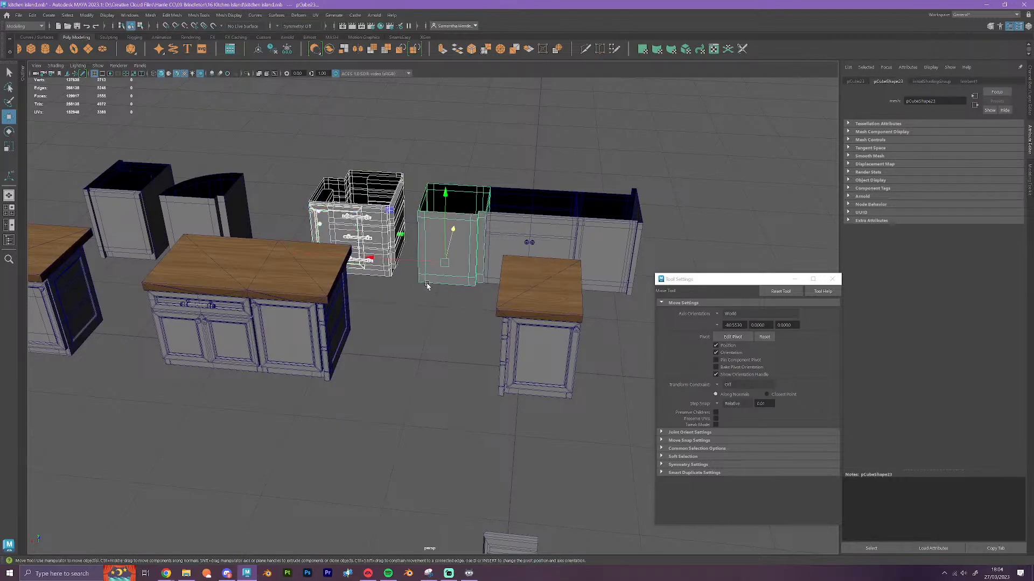
pyautogui.click(318, 214)
pyautogui.scroll(2, 405, 287)
pyautogui.scroll(2, 405, 287)
pyautogui.keyDown('alt'); pyautogui.moveTo(405, 287); pyautogui.dragTo(492, 438, button='middle'); pyautogui.keyUp('alt')
pyautogui.scroll(5, 463, 434)
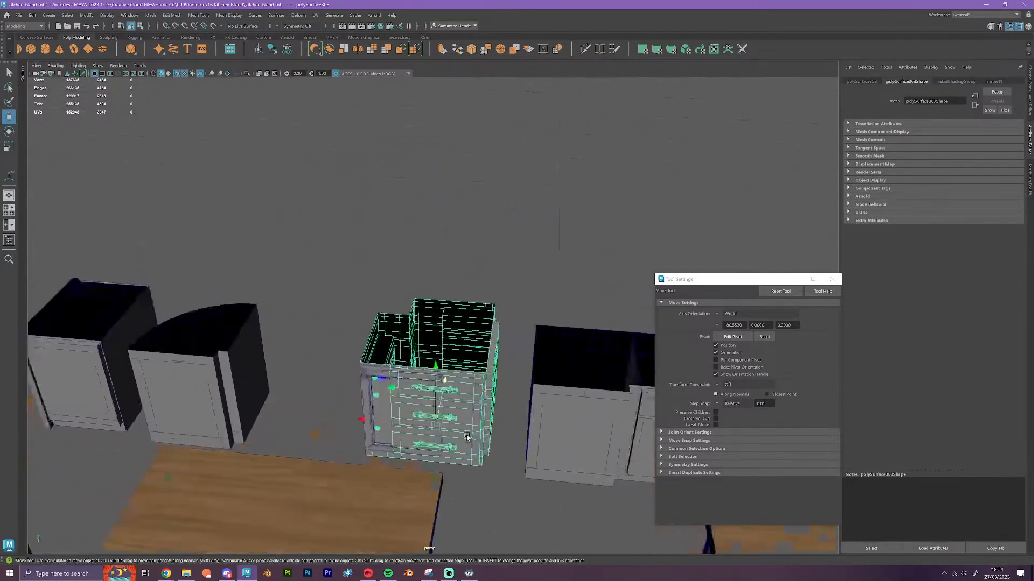
pyautogui.click(336, 403)
pyautogui.scroll(-3, 336, 403)
pyautogui.keyDown('alt'); pyautogui.moveTo(337, 402); pyautogui.dragTo(178, 377, button='middle'); pyautogui.keyUp('alt')
pyautogui.moveTo(189, 372); pyautogui.dragTo(543, 438)
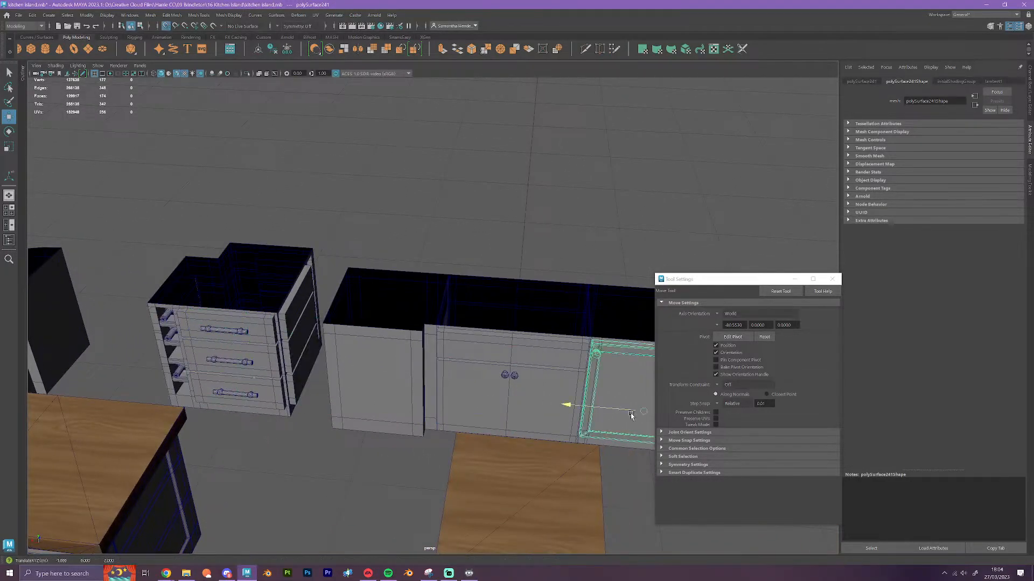
pyautogui.keyDown('alt'); pyautogui.moveTo(544, 437); pyautogui.dragTo(368, 393, button='middle'); pyautogui.keyUp('alt')
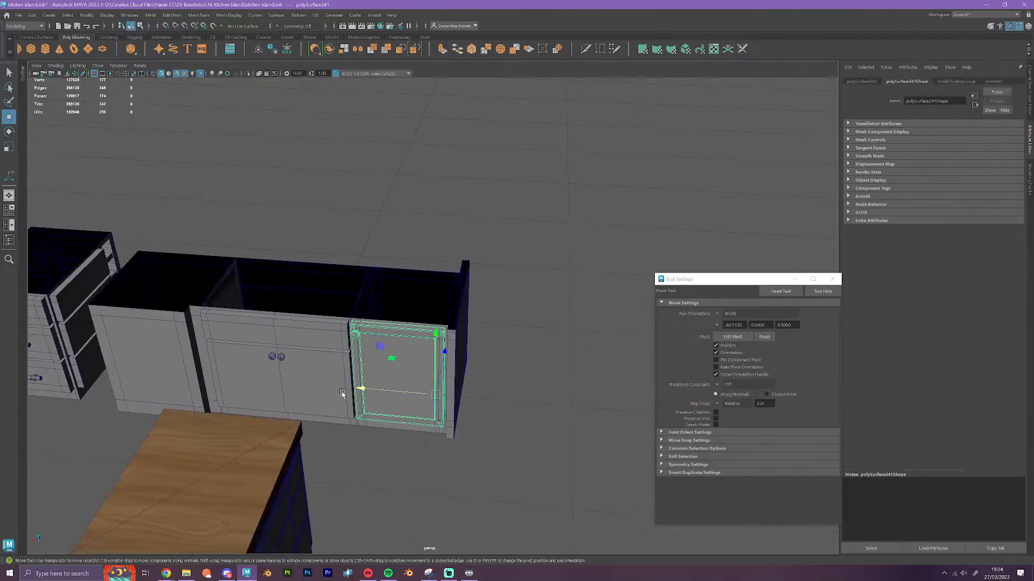
pyautogui.keyDown('alt'); pyautogui.moveTo(366, 392); pyautogui.dragTo(461, 465); pyautogui.keyUp('alt')
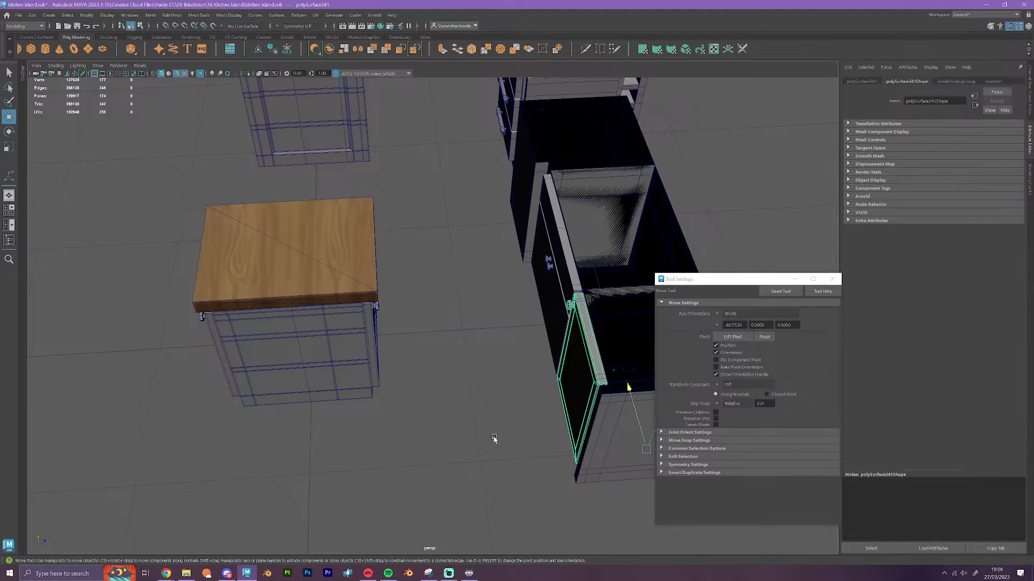
# Try to reposition the single-door front copy with grid snapping at the right end of the long topless cabinet
pyautogui.keyDown('alt'); pyautogui.moveTo(472, 448); pyautogui.dragTo(511, 451); pyautogui.keyUp('alt')
pyautogui.scroll(3, 535, 295)
pyautogui.keyDown('alt'); pyautogui.moveTo(535, 294); pyautogui.dragTo(467, 369); pyautogui.keyUp('alt')
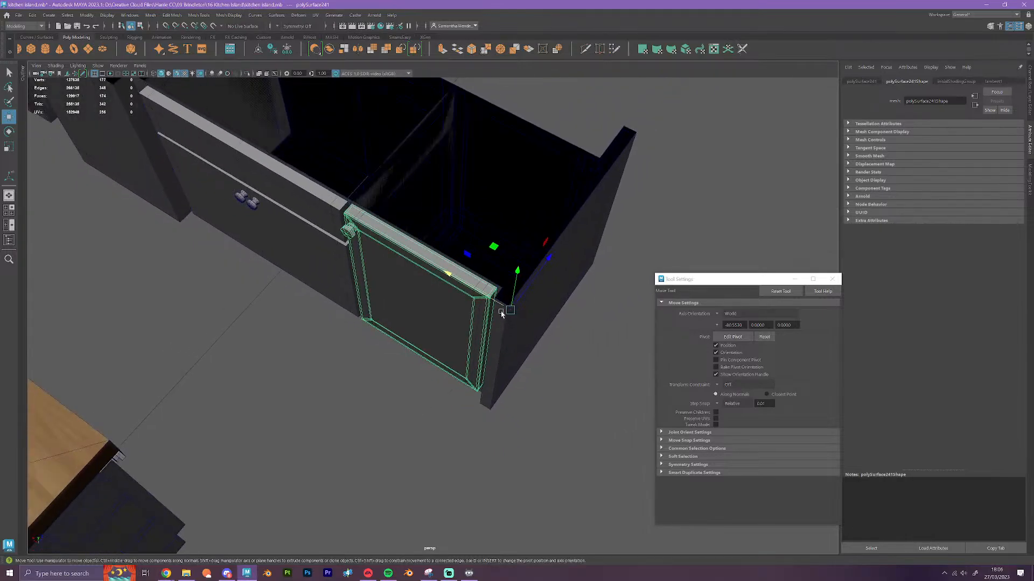
pyautogui.moveTo(509, 310); pyautogui.dragTo(625, 380)
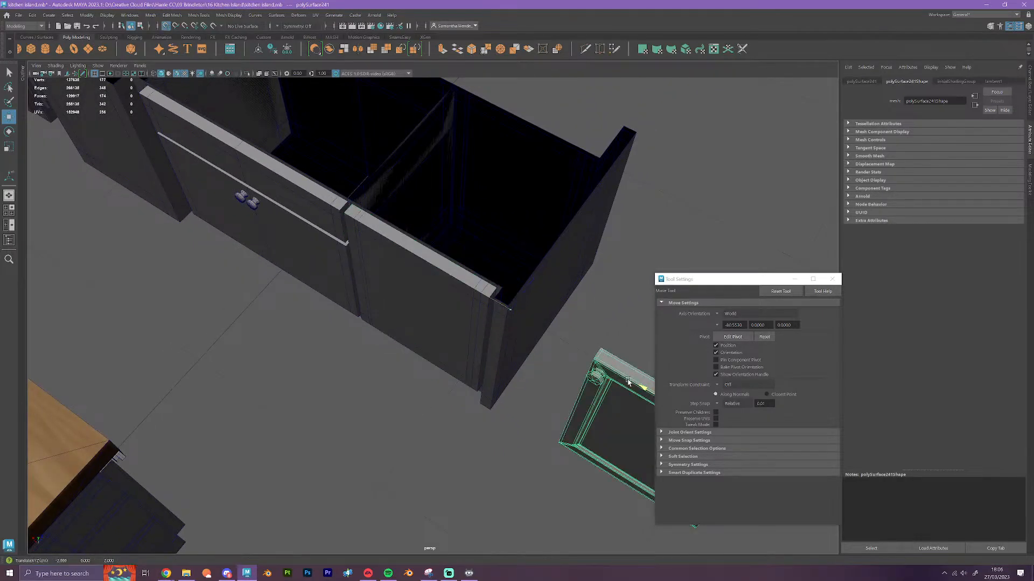
pyautogui.scroll(-5, 553, 413)
pyautogui.keyDown('alt'); pyautogui.moveTo(521, 429); pyautogui.dragTo(272, 355); pyautogui.keyUp('alt')
pyautogui.press('x')
pyautogui.scroll(4, 450, 360)
# Duplicate a detailed knob, vertex-snap the copy onto the single door's low-poly knob, and delete the copied door front
pyautogui.click(266, 351)
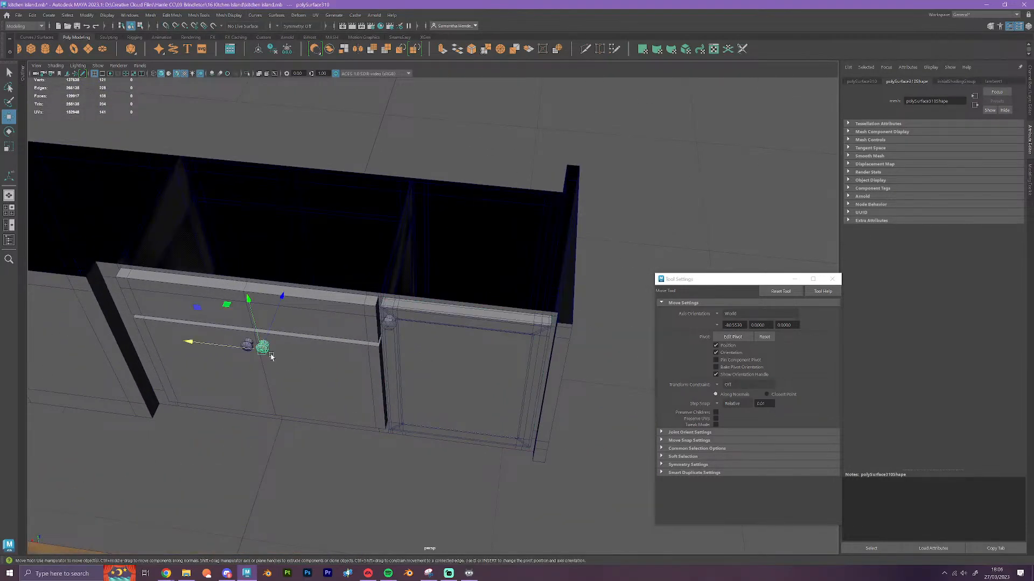
pyautogui.press('v')
pyautogui.moveTo(262, 351); pyautogui.dragTo(389, 327)
pyautogui.click(530, 333)
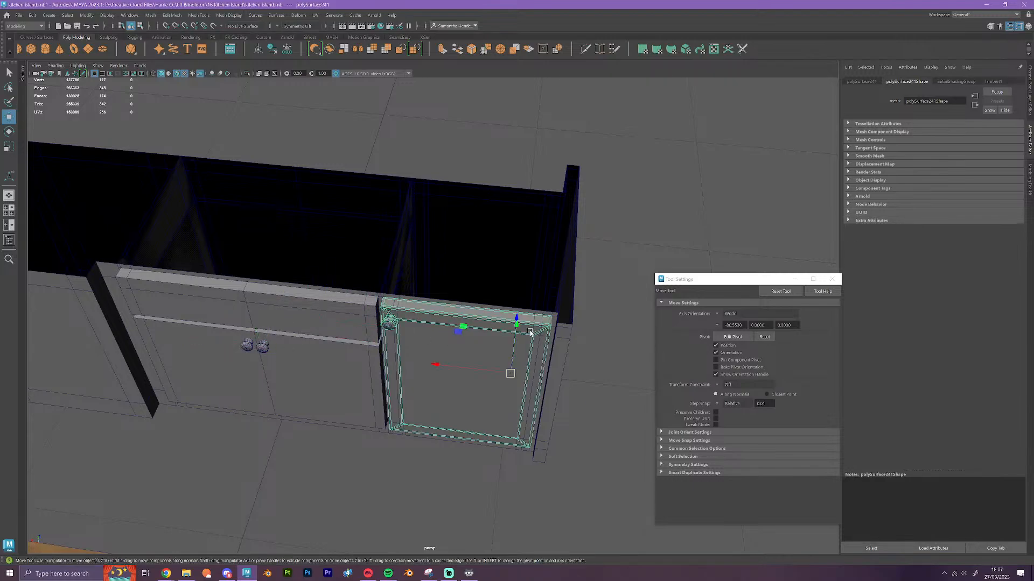
pyautogui.press('Delete')
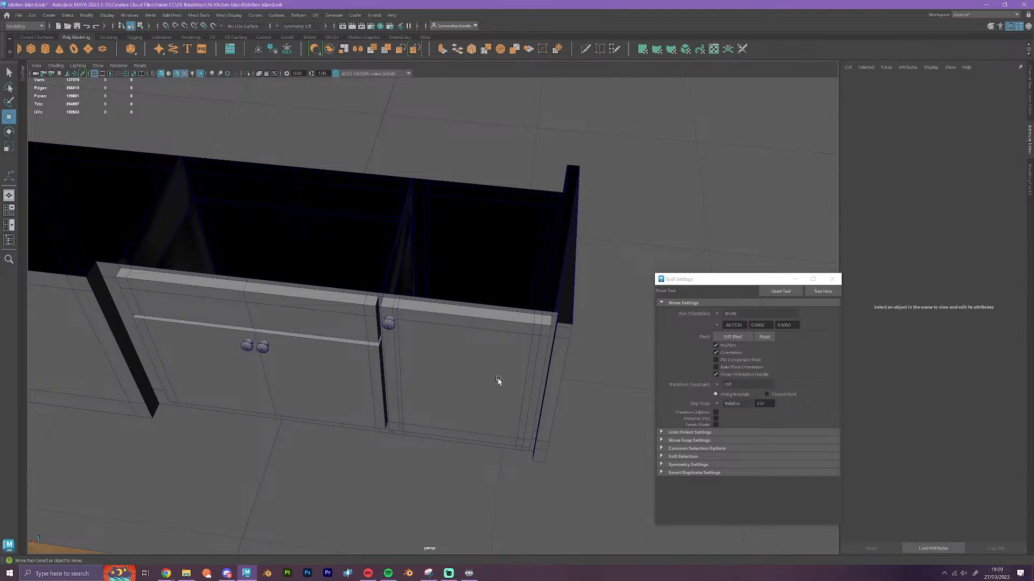
# Combine the long topless cabinet's right end section with its detailed knob into one mesh
pyautogui.keyDown('alt'); pyautogui.moveTo(505, 404); pyautogui.dragTo(567, 247); pyautogui.keyUp('alt')
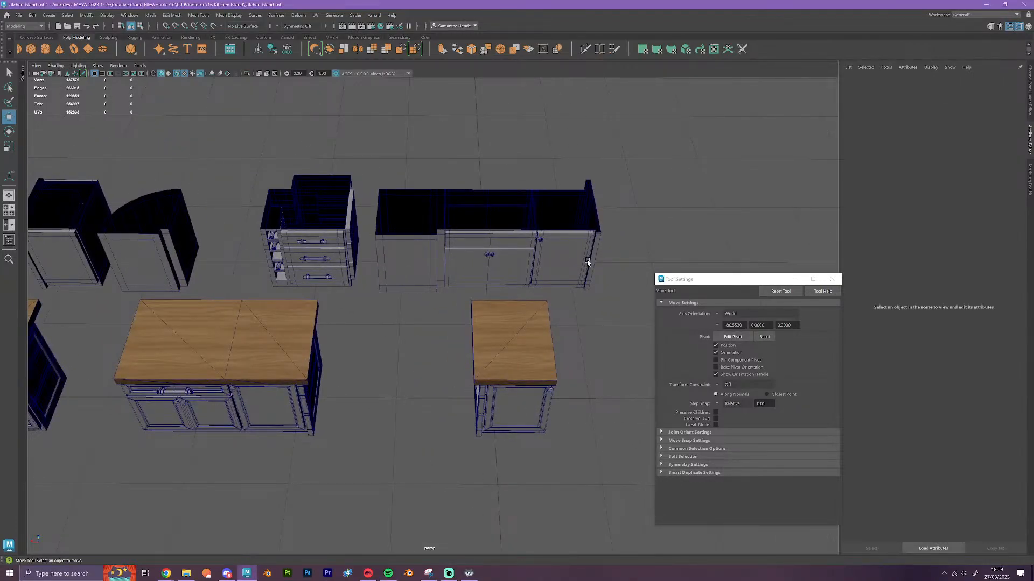
pyautogui.keyDown('alt'); pyautogui.moveTo(567, 361); pyautogui.dragTo(427, 399); pyautogui.keyUp('alt')
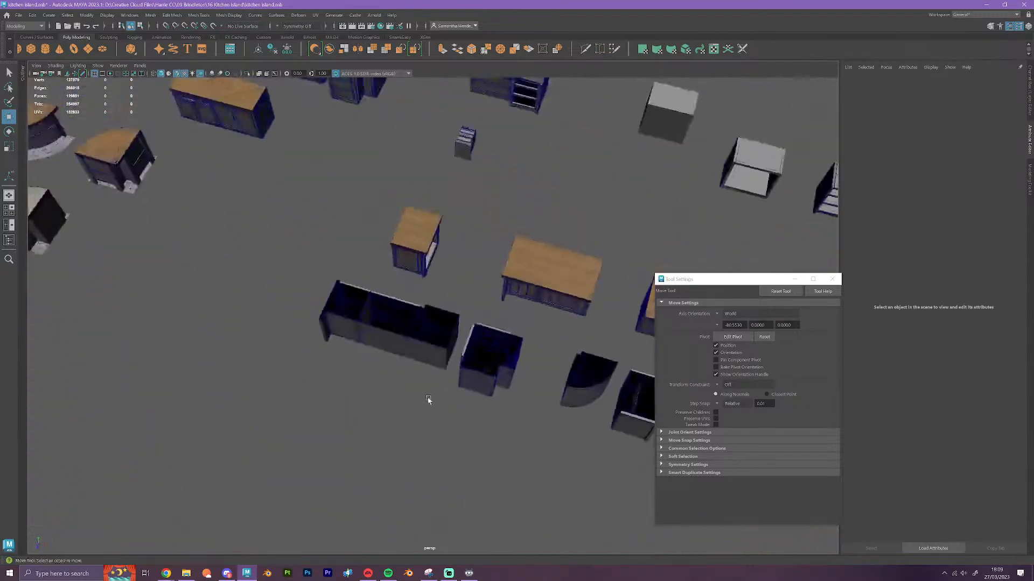
pyautogui.keyDown('alt'); pyautogui.moveTo(457, 356); pyautogui.dragTo(560, 318, button='middle'); pyautogui.keyUp('alt')
pyautogui.click(432, 280)
pyautogui.scroll(3, 454, 298)
pyautogui.scroll(2, 454, 297)
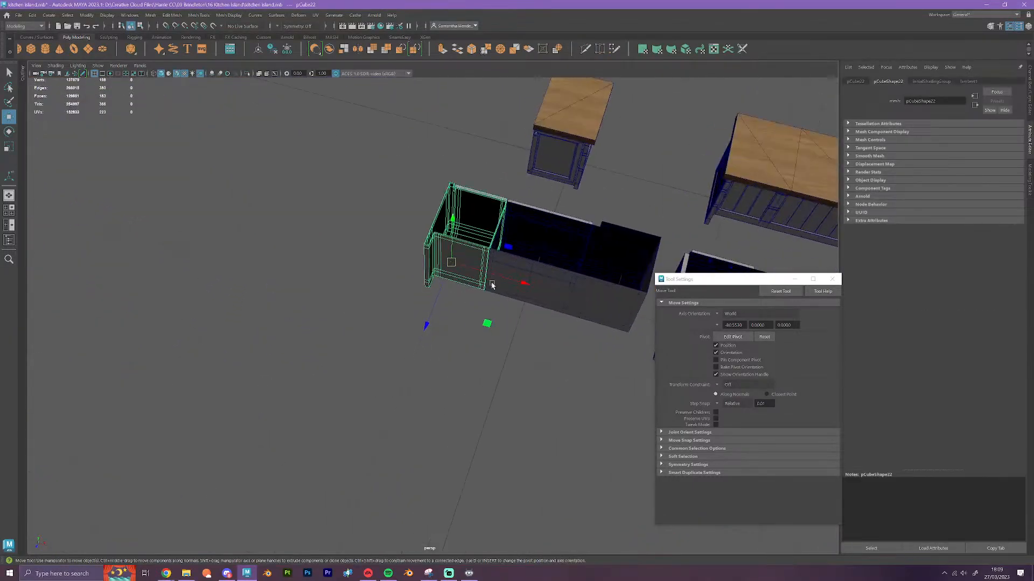
pyautogui.moveTo(514, 284); pyautogui.dragTo(565, 353)
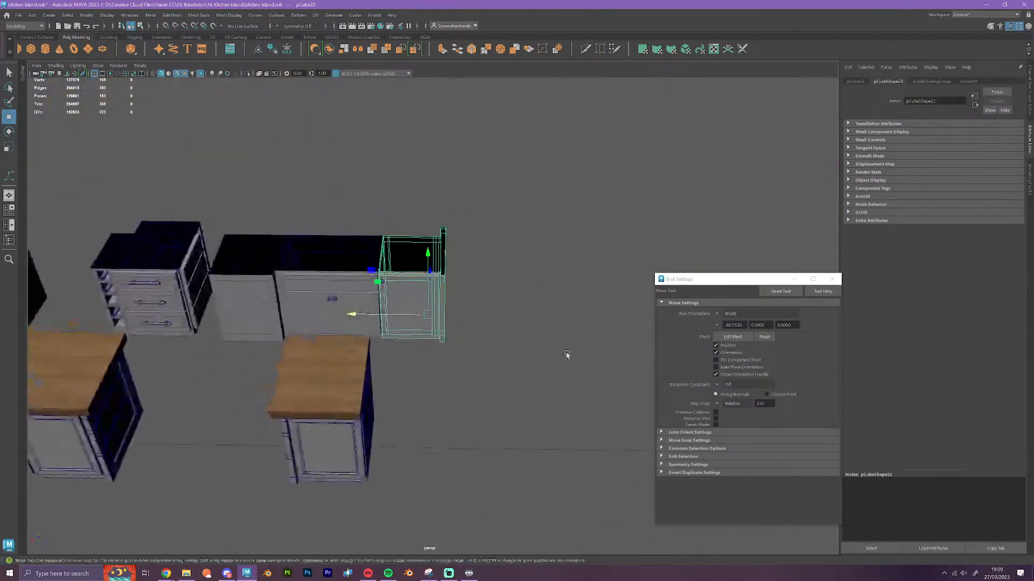
pyautogui.scroll(5, 403, 284)
pyautogui.click(285, 218)
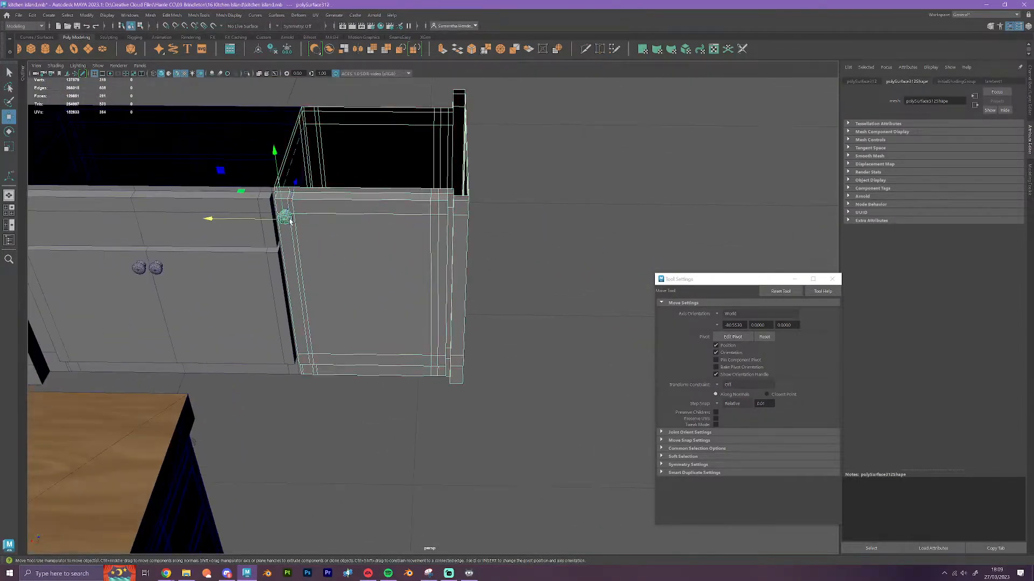
pyautogui.click(431, 323)
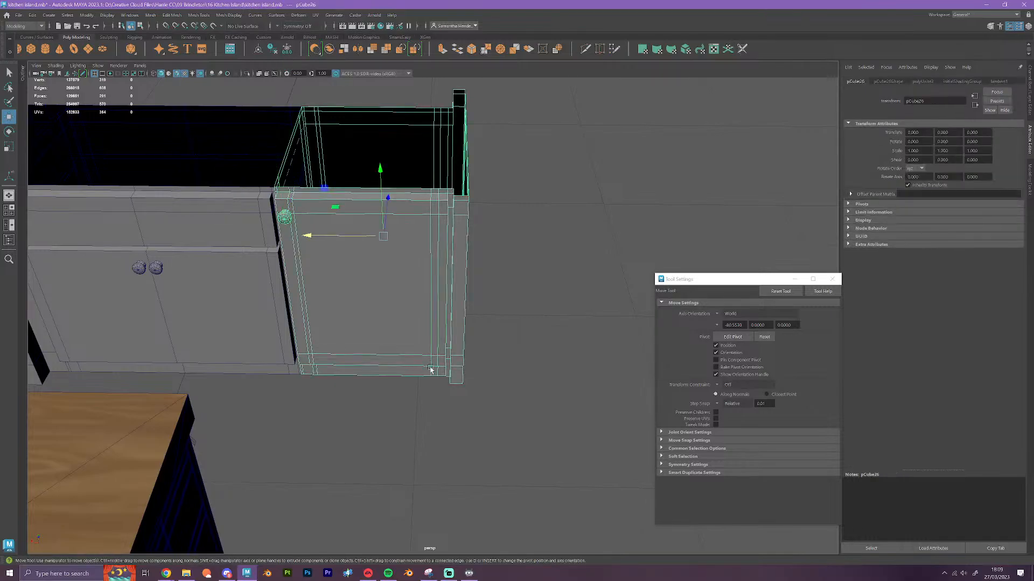
# Reposition the combined end section's pivot and move the section along X away from the middle section
pyautogui.press('d')
pyautogui.moveTo(384, 236); pyautogui.dragTo(404, 281)
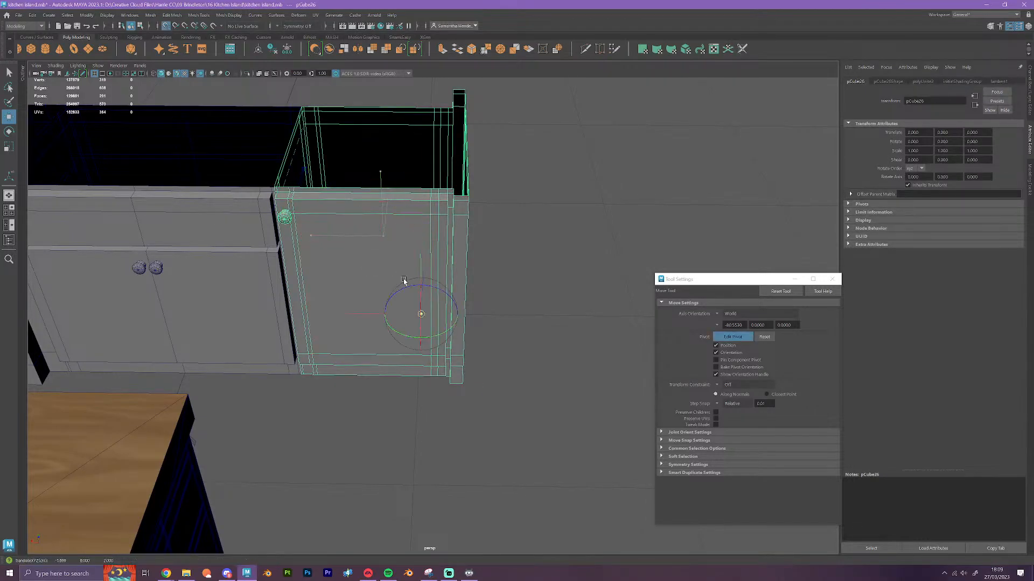
pyautogui.moveTo(405, 316); pyautogui.dragTo(624, 321)
pyautogui.scroll(-6, 570, 339)
# Combine the middle topless cabinet section with its two detailed door knobs into one mesh
pyautogui.keyDown('alt'); pyautogui.moveTo(432, 334); pyautogui.dragTo(509, 335, button='middle'); pyautogui.keyUp('alt')
pyautogui.click(491, 297)
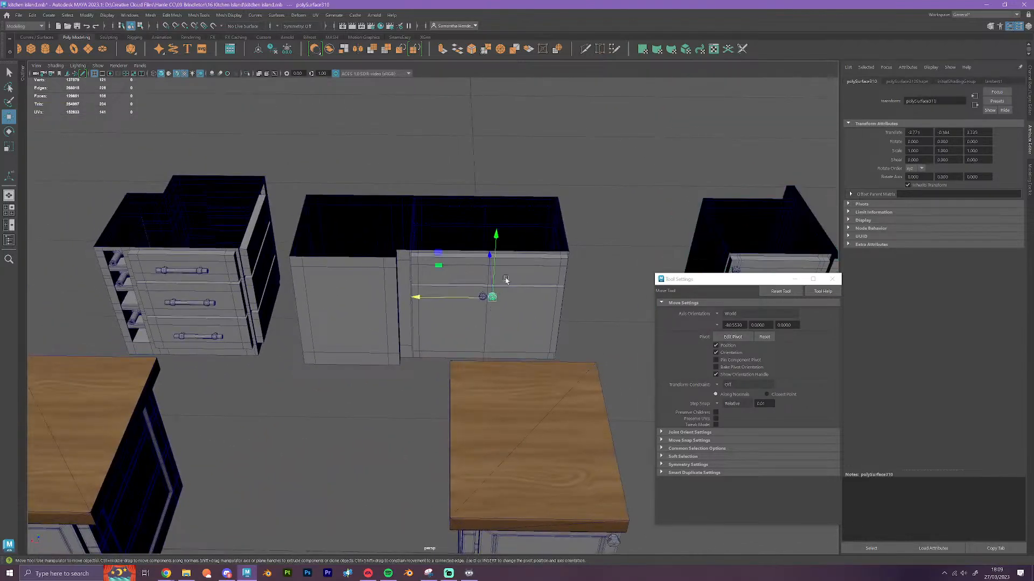
pyautogui.scroll(8, 469, 291)
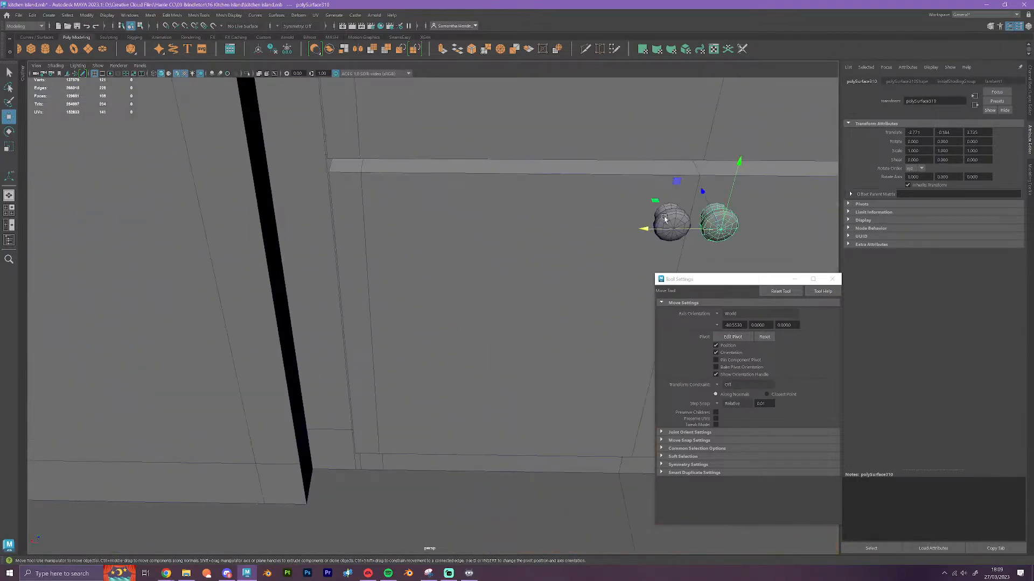
pyautogui.click(530, 266)
pyautogui.scroll(-8, 525, 339)
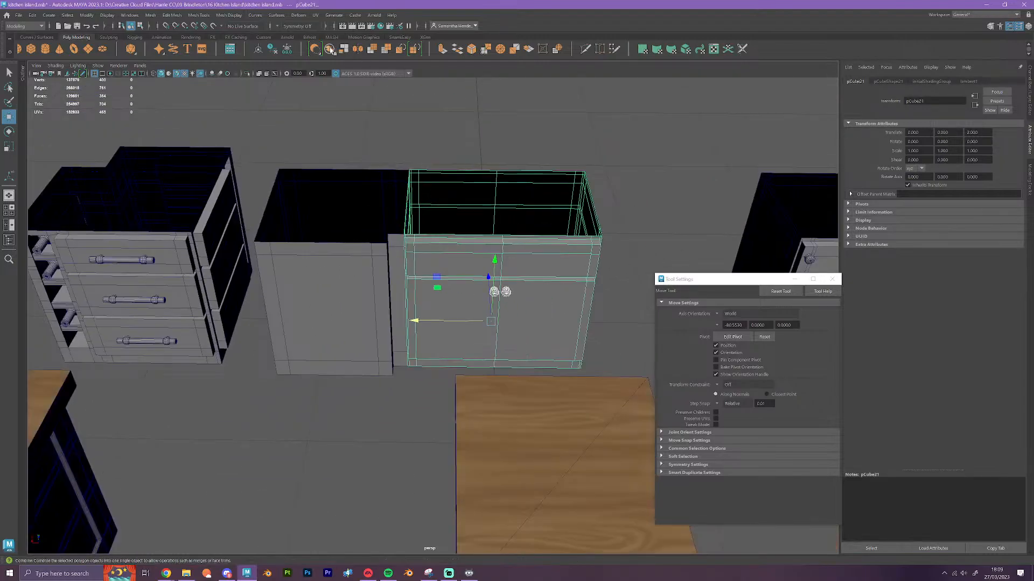
pyautogui.click(519, 324)
# Grid-snap the combined middle section's pivot lower down on the cabinet
pyautogui.press('d')
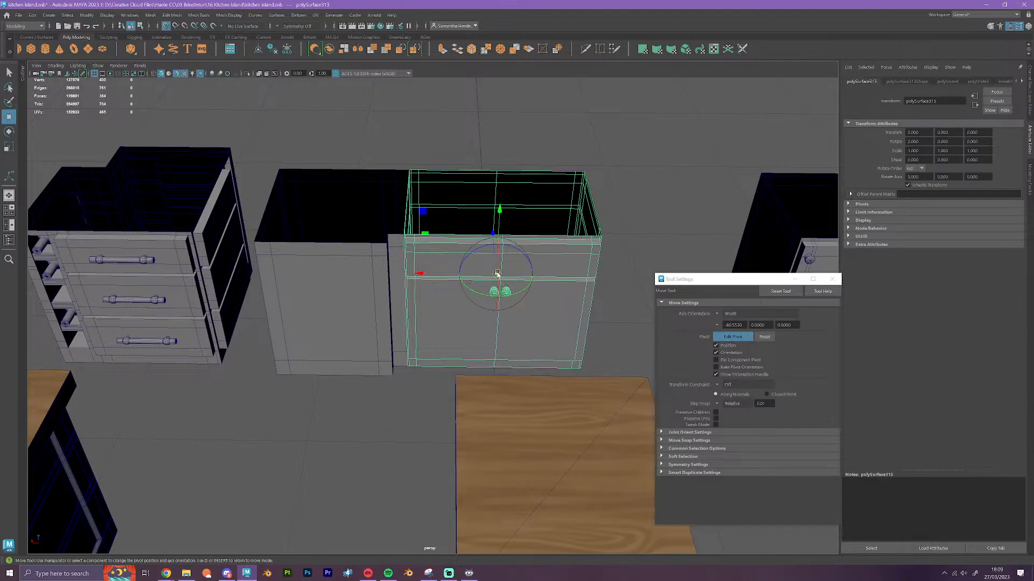
pyautogui.press('x')
pyautogui.moveTo(495, 274); pyautogui.dragTo(496, 351)
pyautogui.scroll(-5, 496, 351)
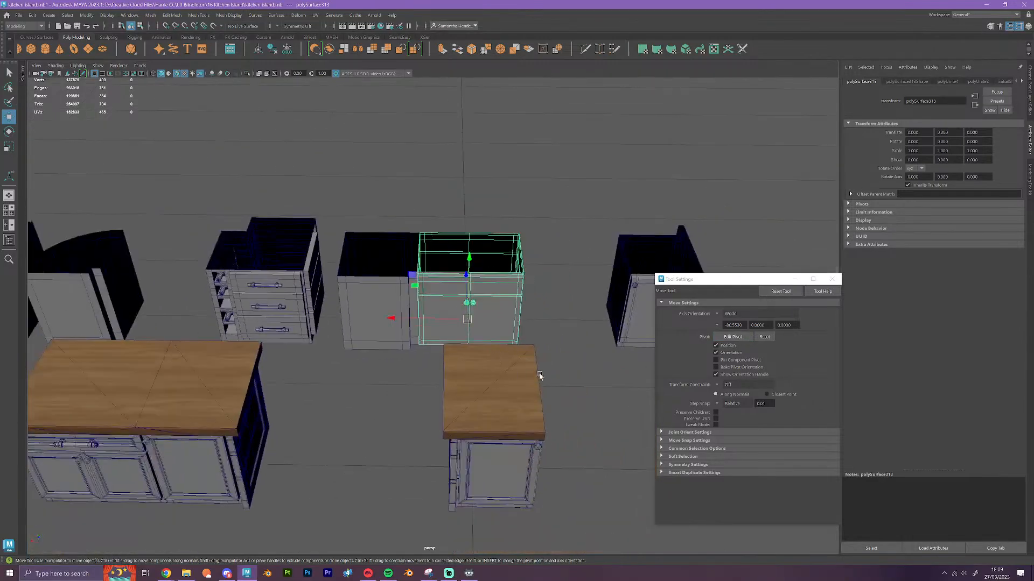
# Move the topless drawer cabinet module along X to a Translate X of 4, beside the curved corner cabinet
pyautogui.keyDown('alt'); pyautogui.moveTo(540, 374); pyautogui.dragTo(415, 370, button='middle'); pyautogui.keyUp('alt')
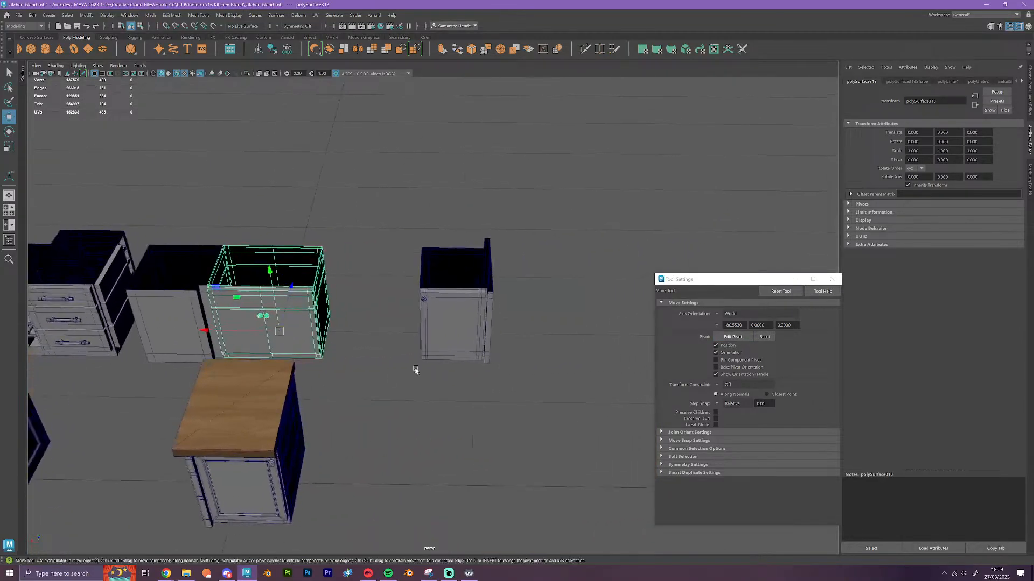
pyautogui.click(461, 342)
pyautogui.moveTo(417, 335); pyautogui.dragTo(498, 336)
pyautogui.keyDown('alt'); pyautogui.moveTo(181, 359); pyautogui.dragTo(467, 394, button='middle'); pyautogui.keyUp('alt')
pyautogui.keyDown('alt'); pyautogui.moveTo(341, 381); pyautogui.dragTo(346, 404, button='middle'); pyautogui.keyUp('alt')
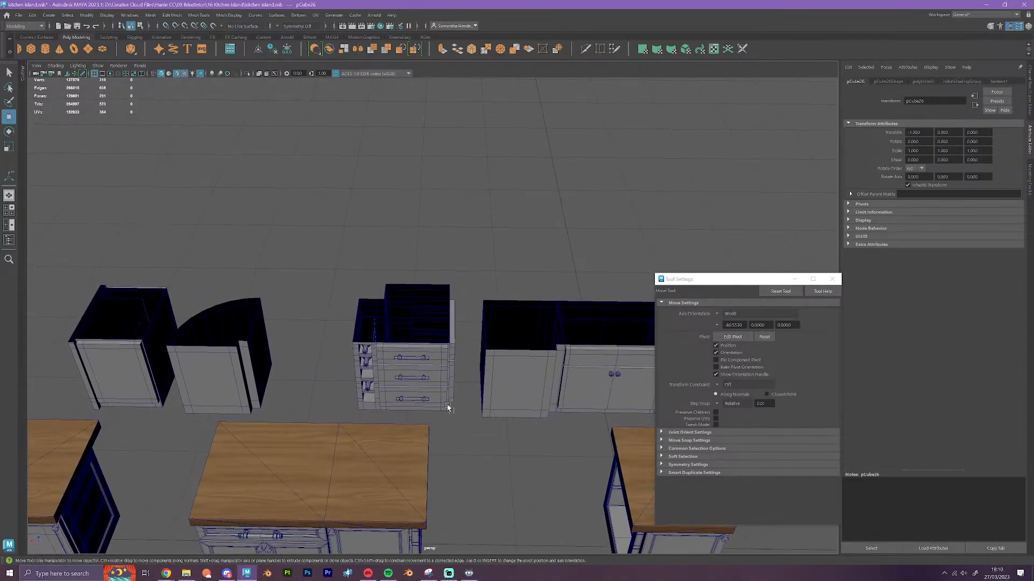
pyautogui.moveTo(454, 414); pyautogui.dragTo(351, 293)
pyautogui.keyDown('alt'); pyautogui.moveTo(350, 293); pyautogui.dragTo(364, 310); pyautogui.keyUp('alt')
pyautogui.keyDown('alt'); pyautogui.moveTo(365, 309); pyautogui.dragTo(418, 211, button='middle'); pyautogui.keyUp('alt')
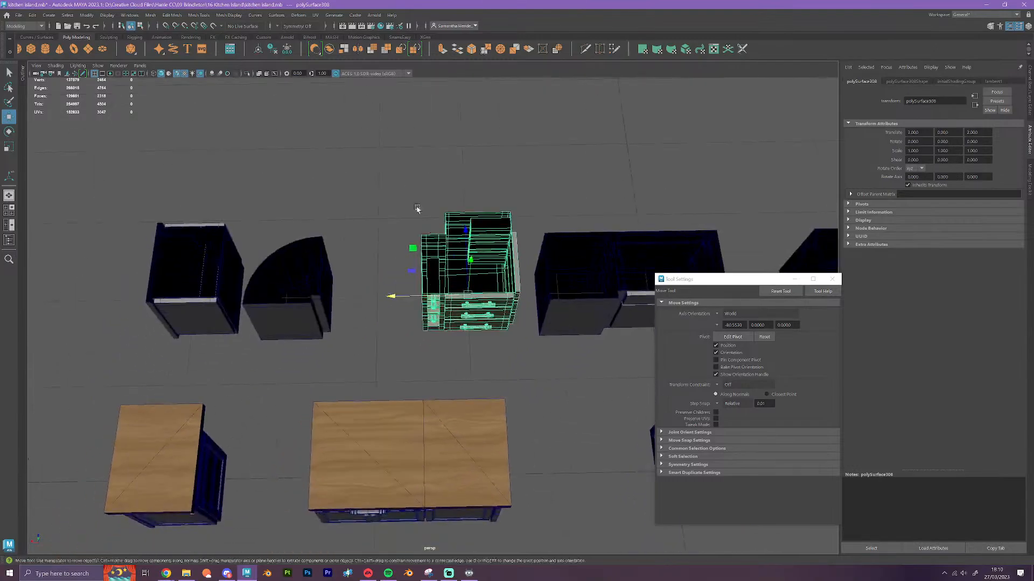
pyautogui.click(429, 275)
pyautogui.click(430, 291)
pyautogui.moveTo(450, 296); pyautogui.dragTo(386, 307)
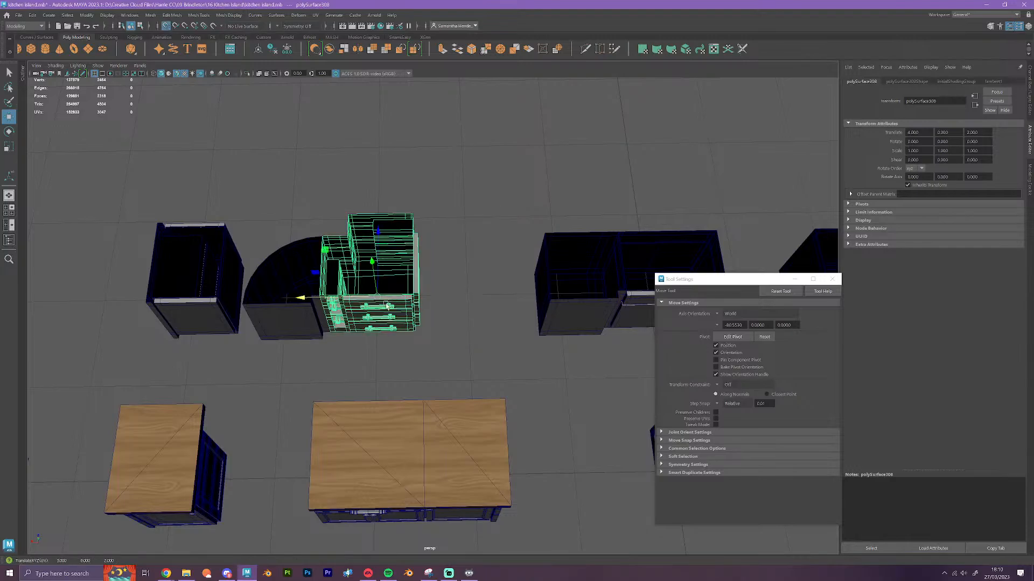
# Move the single cabinet section beside the middle double-door section along X to a Translate X of 3, separating the two
pyautogui.click(307, 325)
pyautogui.keyDown('alt'); pyautogui.moveTo(388, 321); pyautogui.dragTo(164, 314, button='middle'); pyautogui.keyUp('alt')
pyautogui.click(250, 330)
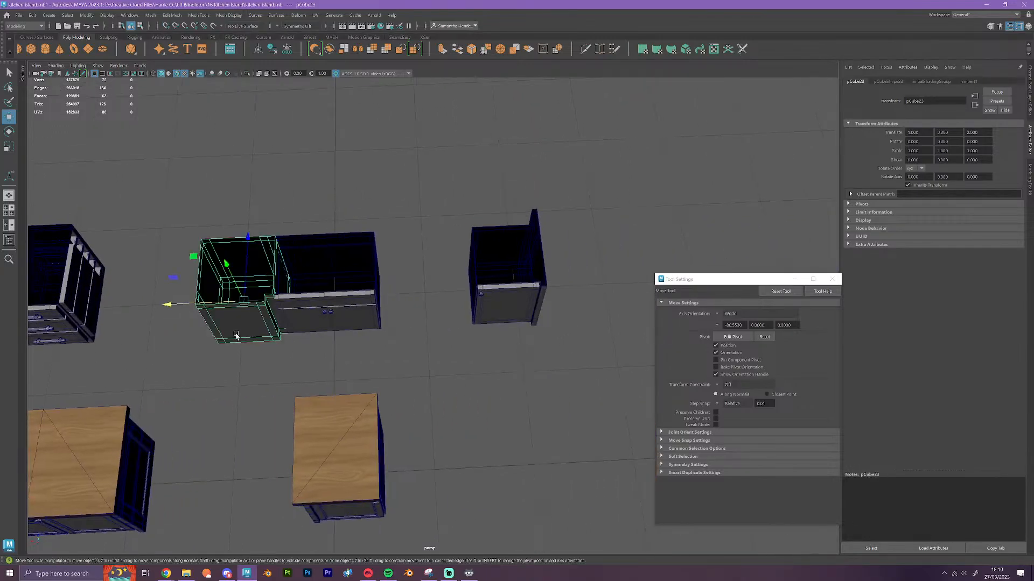
pyautogui.keyDown('alt'); pyautogui.moveTo(250, 330); pyautogui.dragTo(442, 305, button='middle'); pyautogui.keyUp('alt')
pyautogui.moveTo(484, 286); pyautogui.dragTo(429, 290)
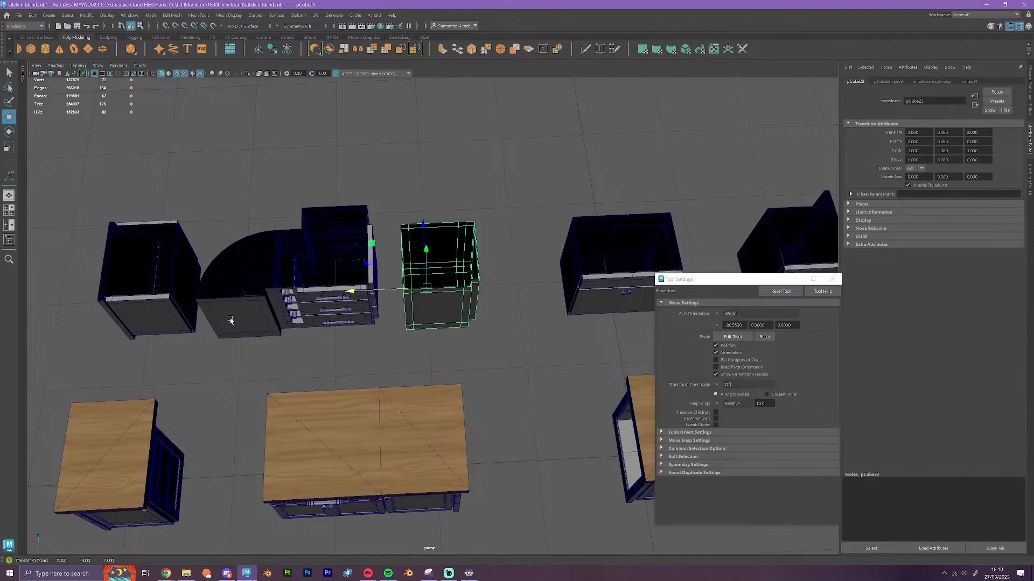
# Move the end cabinet past the curved corner unit, then its left-behind loose panel, one grid unit along X away from the row
pyautogui.keyDown('alt'); pyautogui.moveTo(209, 320); pyautogui.dragTo(484, 286, button='middle'); pyautogui.keyUp('alt')
pyautogui.click(425, 288)
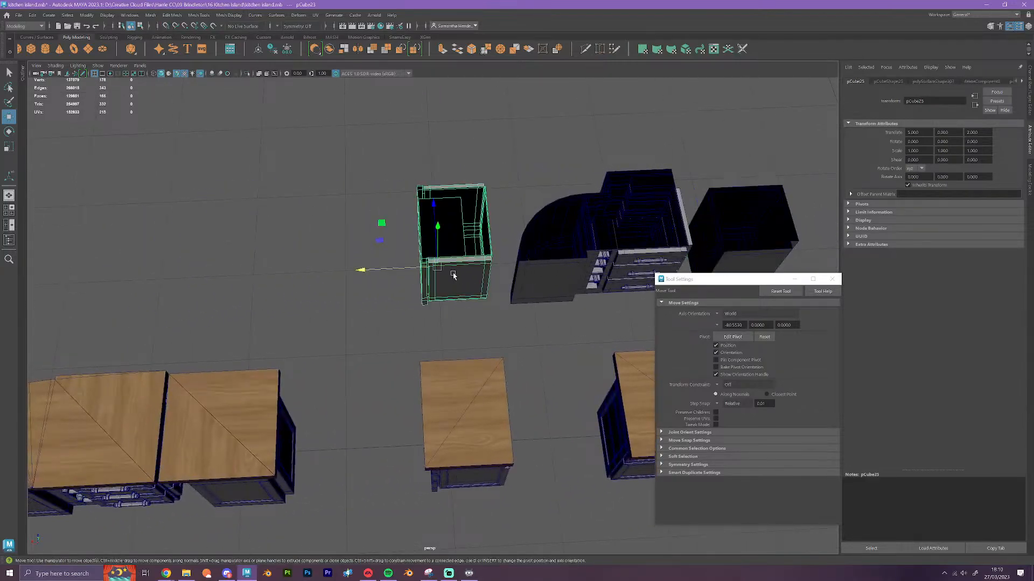
pyautogui.moveTo(422, 272); pyautogui.dragTo(326, 273)
pyautogui.click(439, 263)
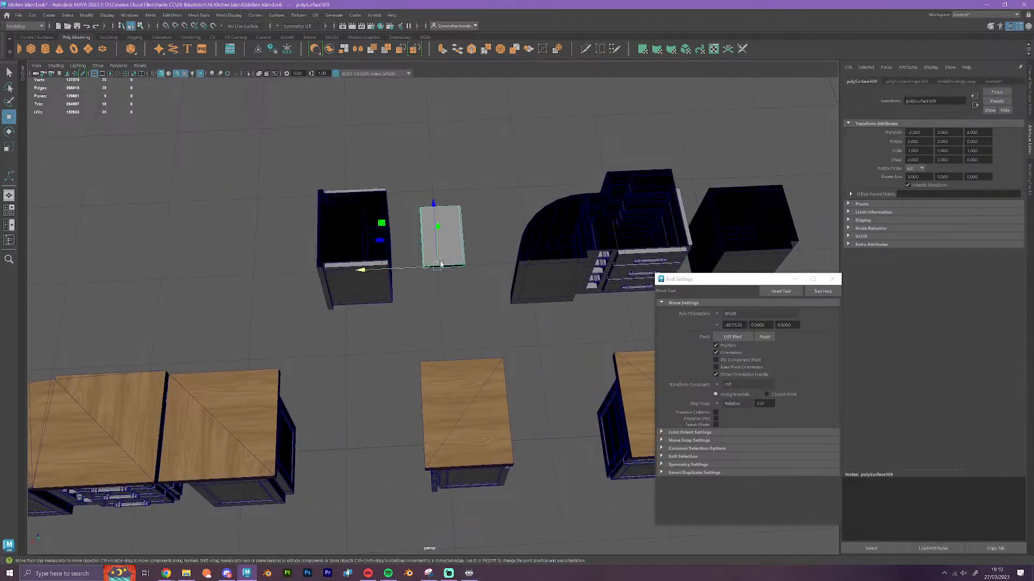
pyautogui.press('x')
pyautogui.moveTo(421, 267); pyautogui.dragTo(370, 272)
# Move the curved corner cabinet along X to 4.5, and shift the end cabinet with its panel to X 7
pyautogui.click(526, 289)
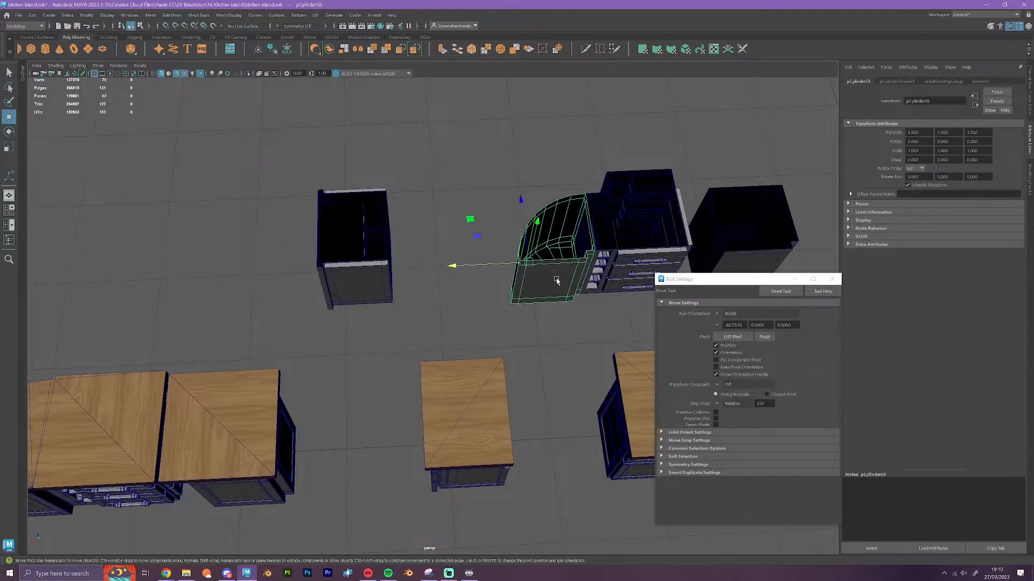
pyautogui.moveTo(509, 267); pyautogui.dragTo(465, 269)
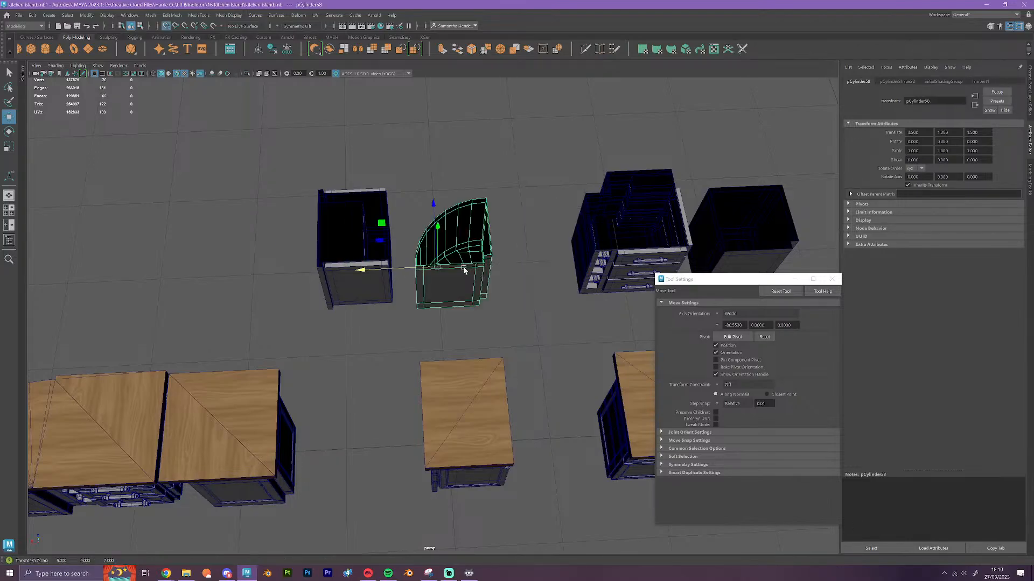
pyautogui.moveTo(260, 182); pyautogui.dragTo(403, 328)
pyautogui.press('x')
pyautogui.moveTo(304, 274); pyautogui.dragTo(273, 278)
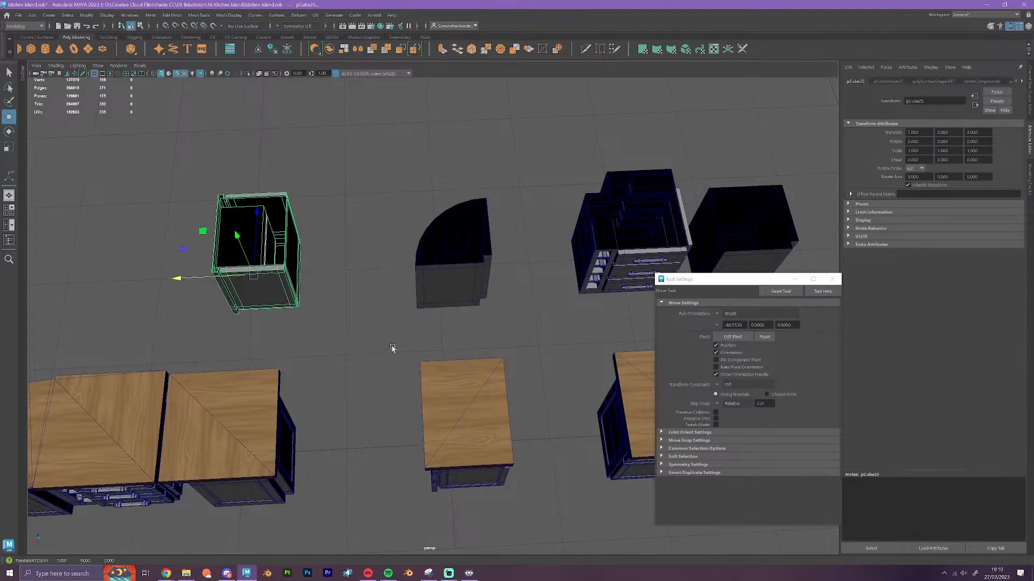
# Shift the end cabinet and the curved corner cabinet each one more grid unit along X to widen their spacing
pyautogui.scroll(-3, 393, 349)
pyautogui.keyDown('alt'); pyautogui.moveTo(519, 312); pyautogui.dragTo(445, 292, button='middle'); pyautogui.keyUp('alt')
pyautogui.keyDown('alt'); pyautogui.moveTo(383, 313); pyautogui.dragTo(381, 320); pyautogui.keyUp('alt')
pyautogui.keyDown('alt'); pyautogui.moveTo(401, 317); pyautogui.dragTo(203, 302, button='middle'); pyautogui.keyUp('alt')
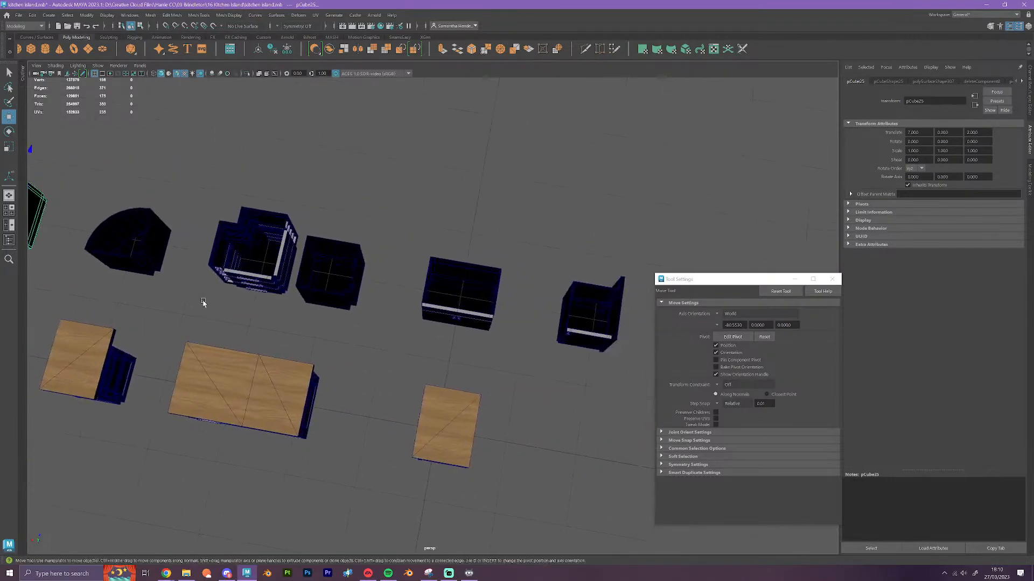
pyautogui.keyDown('alt'); pyautogui.moveTo(203, 302); pyautogui.dragTo(218, 318); pyautogui.keyUp('alt')
pyautogui.keyDown('alt'); pyautogui.moveTo(218, 317); pyautogui.dragTo(534, 289, button='middle'); pyautogui.keyUp('alt')
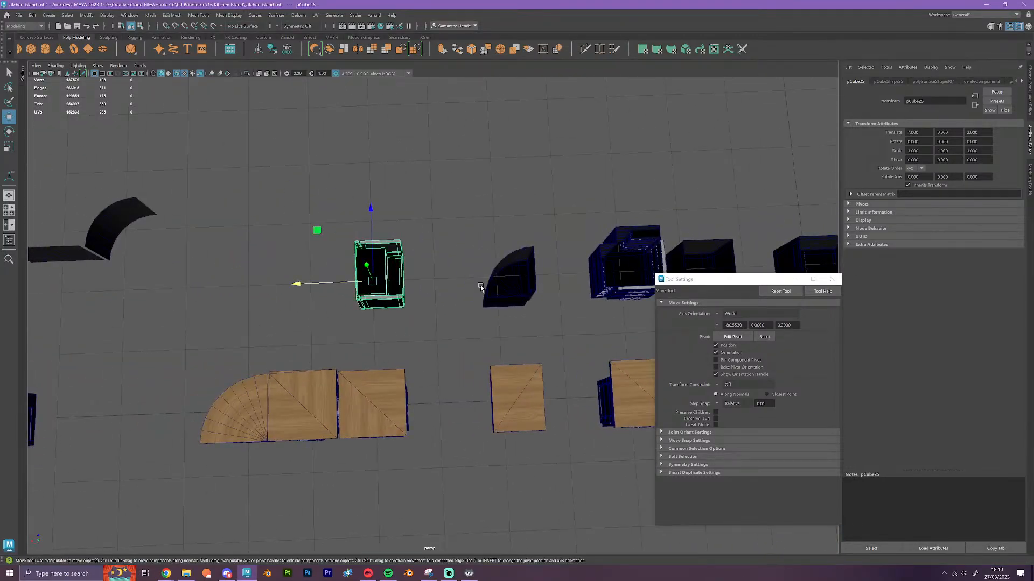
pyautogui.moveTo(373, 281); pyautogui.dragTo(306, 283)
pyautogui.click(509, 280)
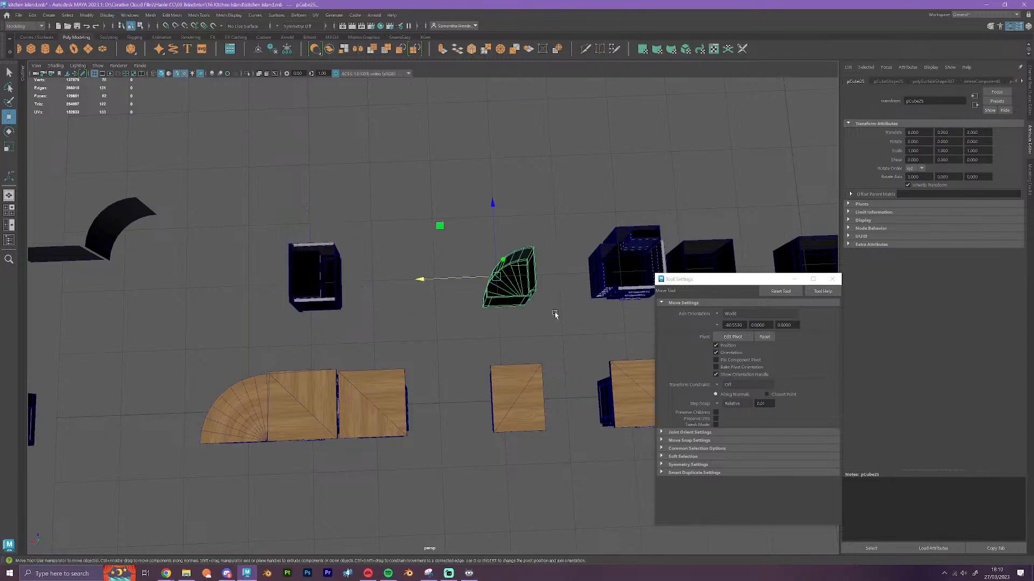
pyautogui.moveTo(509, 284); pyautogui.dragTo(445, 284)
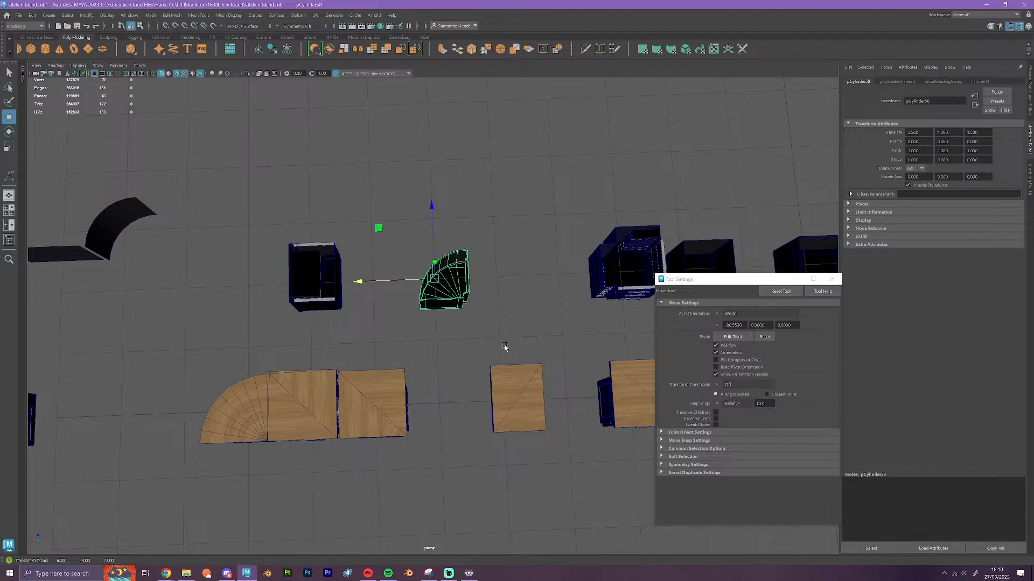
# Move the topless drawer cabinet farther along X to a Translate X of 5, spacing it evenly between its neighbours
pyautogui.keyDown('alt'); pyautogui.moveTo(505, 347); pyautogui.dragTo(503, 345); pyautogui.keyUp('alt')
pyautogui.keyDown('alt'); pyautogui.moveTo(502, 344); pyautogui.dragTo(365, 335, button='middle'); pyautogui.keyUp('alt')
pyautogui.moveTo(376, 246); pyautogui.dragTo(477, 337)
pyautogui.moveTo(463, 290); pyautogui.dragTo(397, 291)
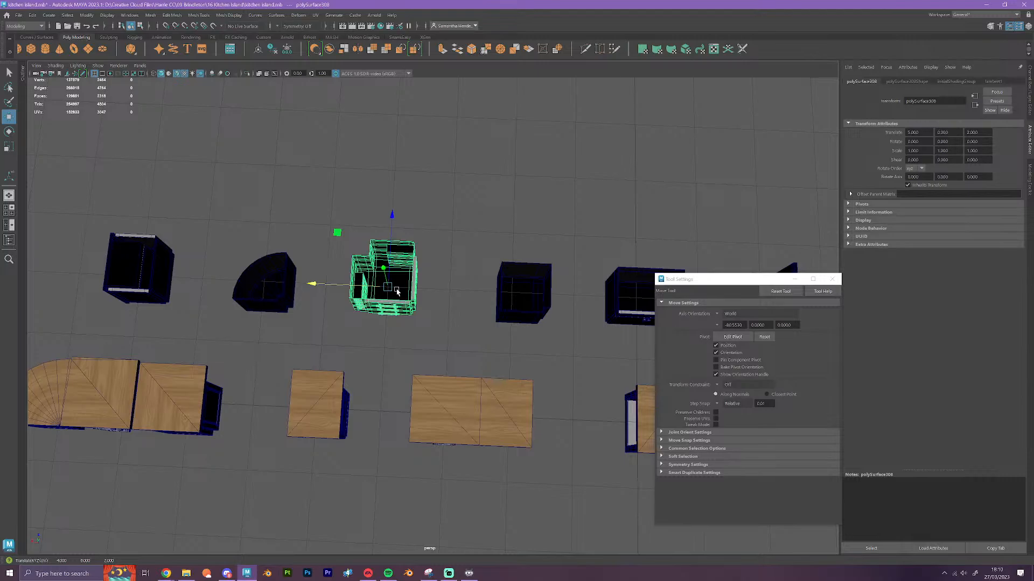
# Select the whole row of spaced topless cabinet modules and combine them into one mesh
pyautogui.keyDown('alt'); pyautogui.moveTo(397, 292); pyautogui.dragTo(418, 387); pyautogui.keyUp('alt')
pyautogui.scroll(-3, 419, 387)
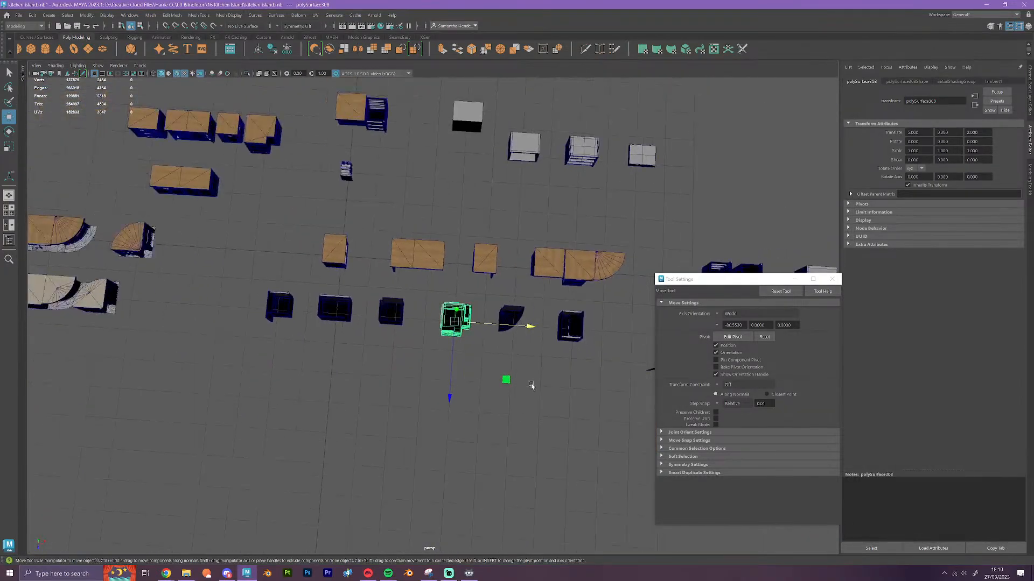
pyautogui.moveTo(598, 370); pyautogui.dragTo(205, 294)
pyautogui.scroll(5, 372, 375)
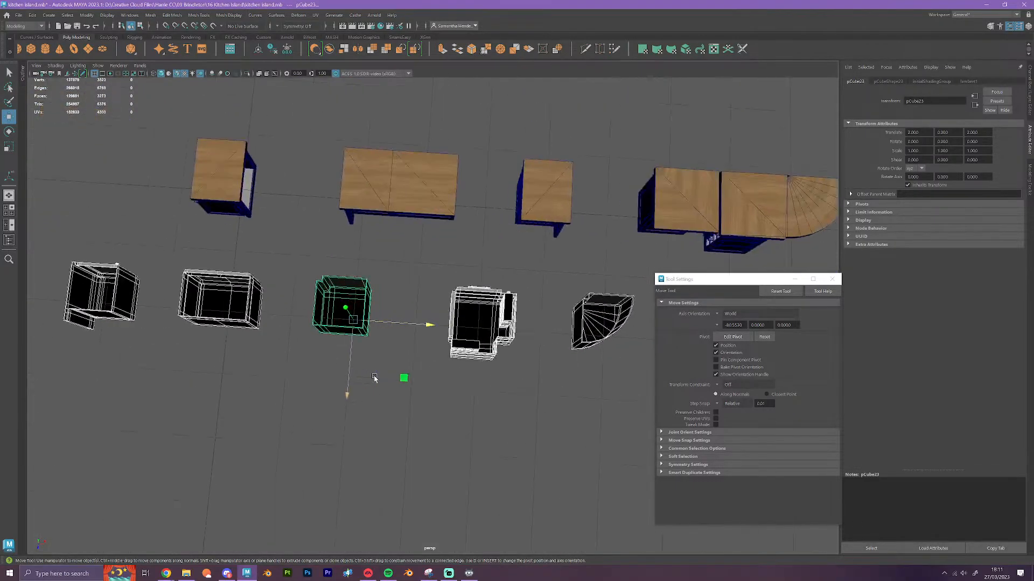
pyautogui.keyDown('alt'); pyautogui.moveTo(368, 424); pyautogui.dragTo(355, 401); pyautogui.keyUp('alt')
pyautogui.keyDown('alt'); pyautogui.moveTo(355, 401); pyautogui.dragTo(486, 420, button='middle'); pyautogui.keyUp('alt')
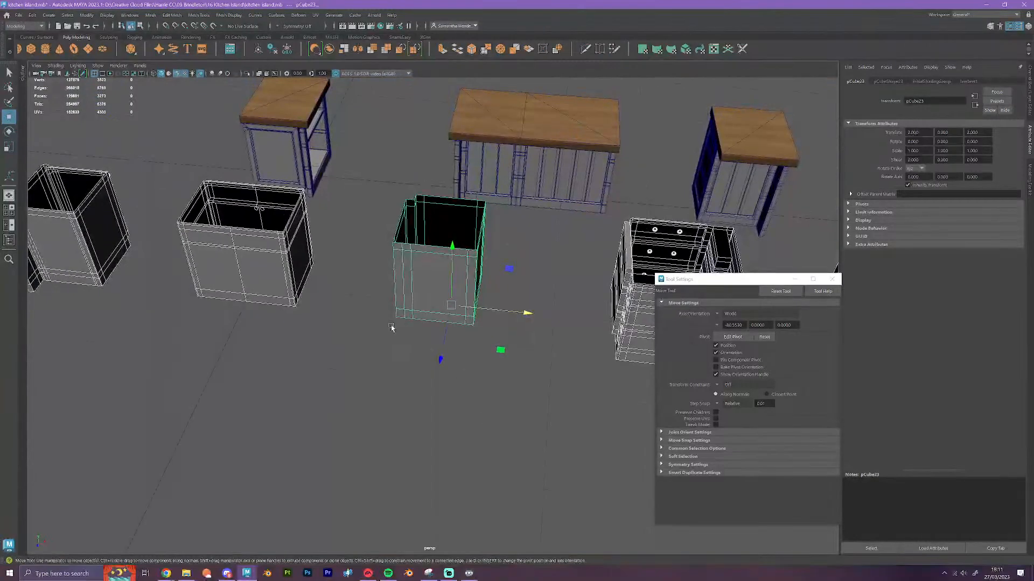
pyautogui.scroll(-5, 395, 359)
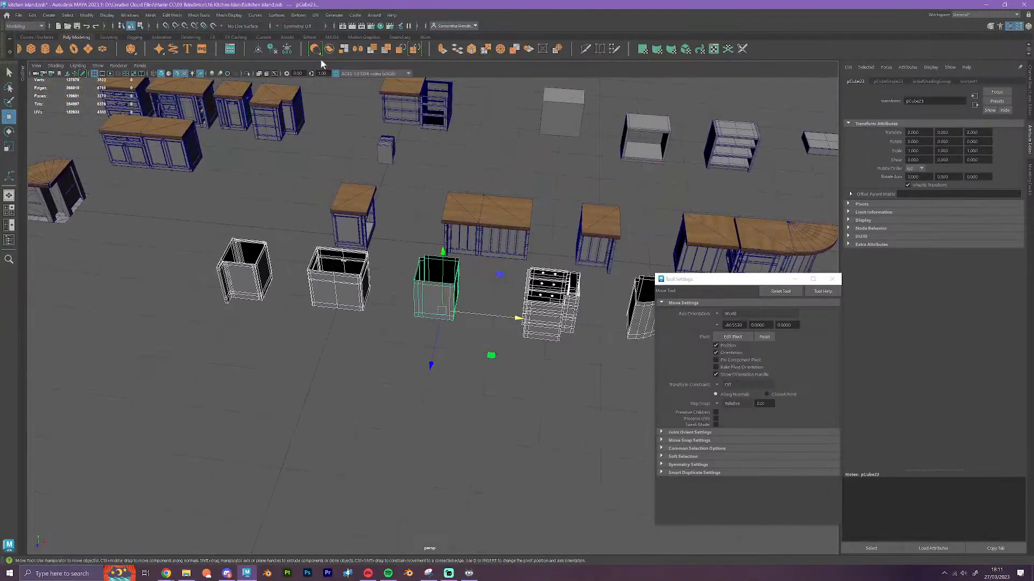
pyautogui.click(326, 51)
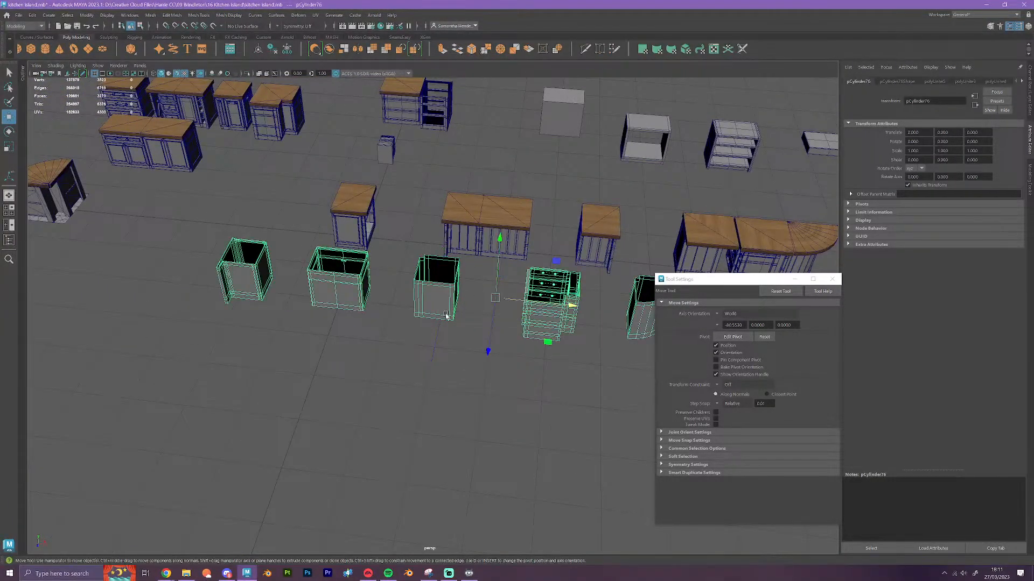
# Grid-snap the combined mesh's pivot to the base of the middle double-door cabinet and delete the mesh's history
pyautogui.press('d')
pyautogui.moveTo(494, 298); pyautogui.dragTo(344, 303)
pyautogui.press('d')
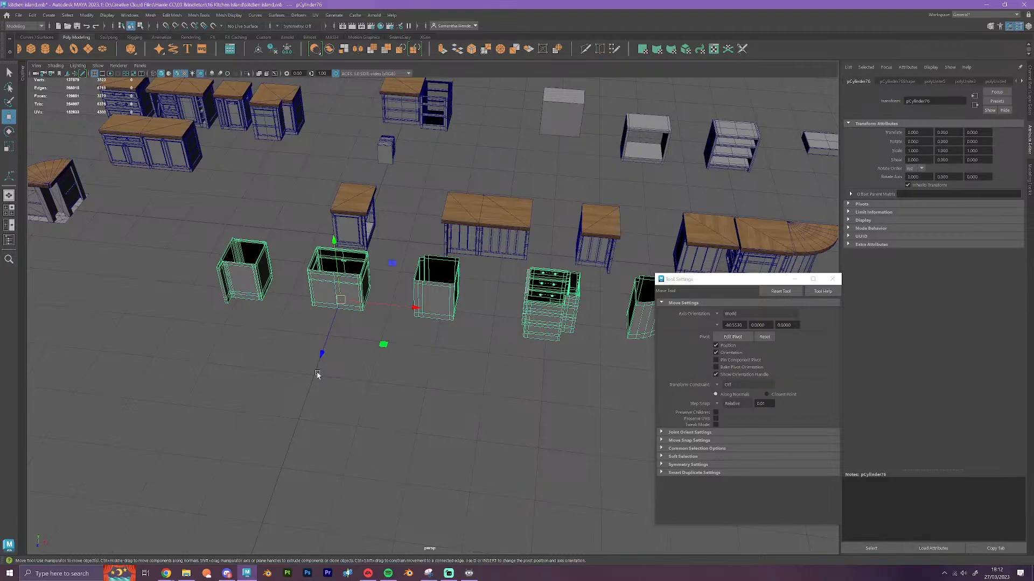
pyautogui.click(33, 14)
pyautogui.moveTo(114, 114)
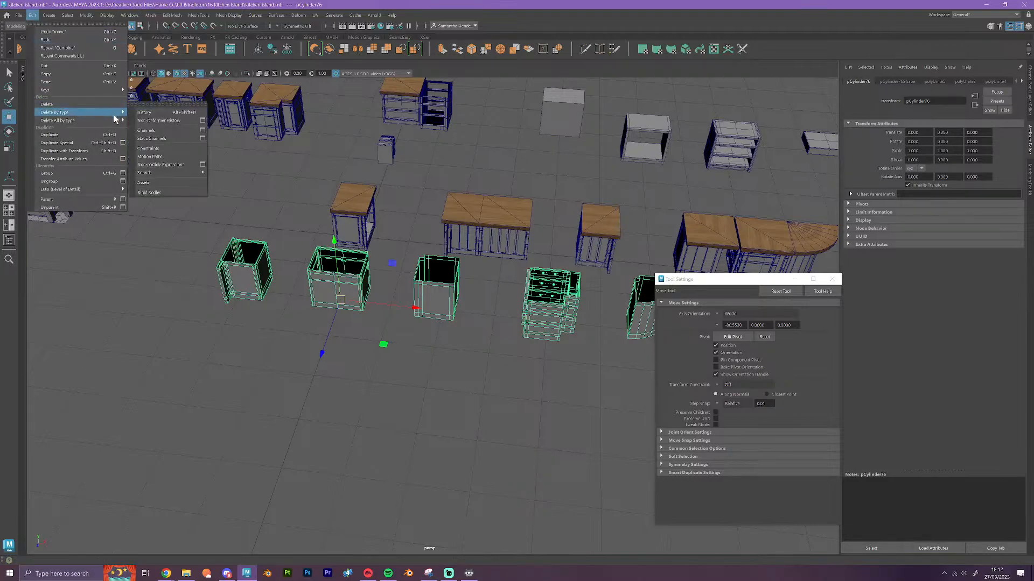
# Save the scene as kitchen island.mb in the kitchen island folder, replacing the existing file
pyautogui.click(19, 14)
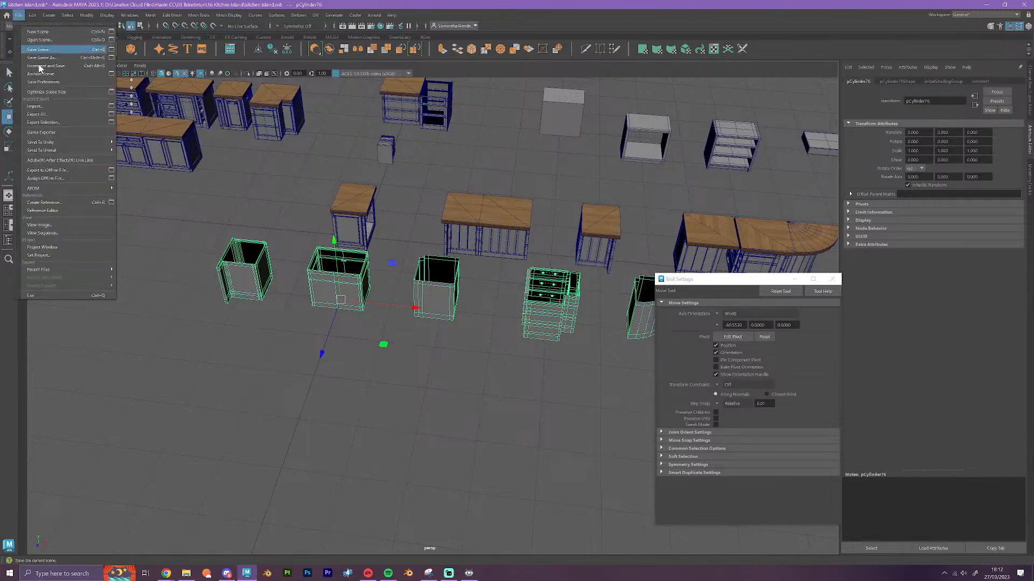
pyautogui.click(41, 57)
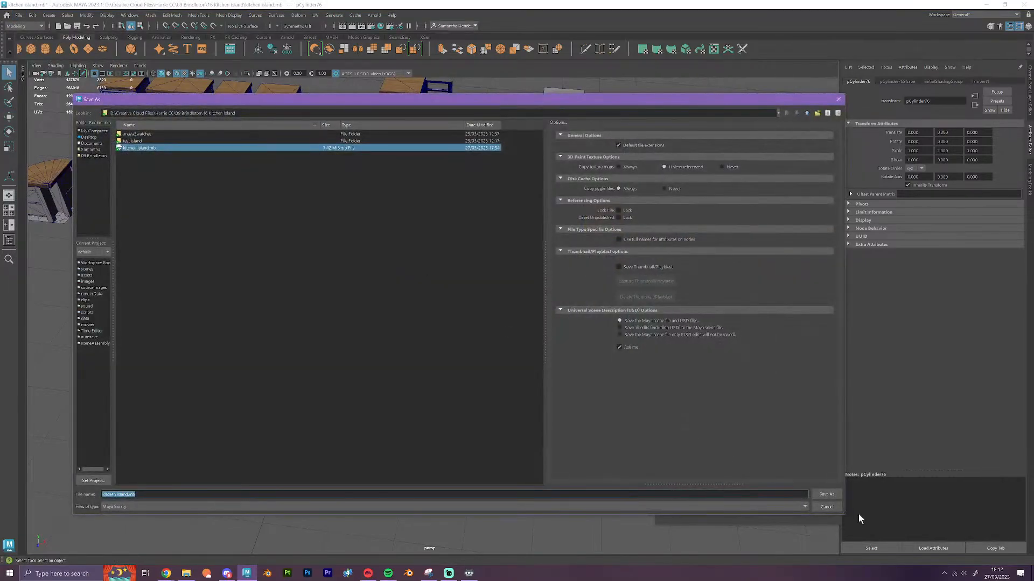
pyautogui.click(827, 494)
pyautogui.click(439, 315)
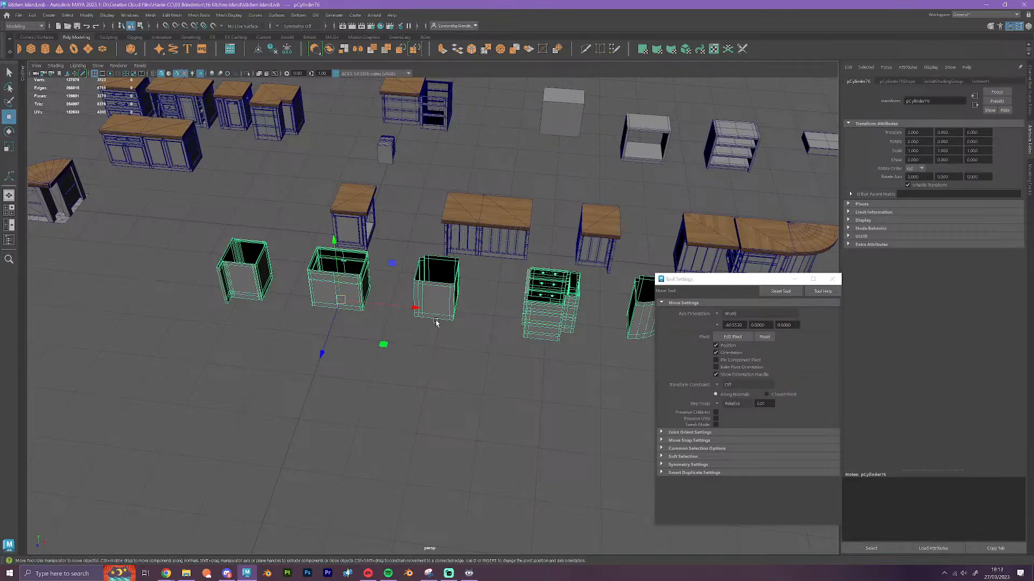
# Inspect the combined row of topless cabinet modules from the front and back for spacing and completeness
pyautogui.keyDown('alt'); pyautogui.moveTo(433, 372); pyautogui.dragTo(543, 377); pyautogui.keyUp('alt')
pyautogui.scroll(6, 441, 404)
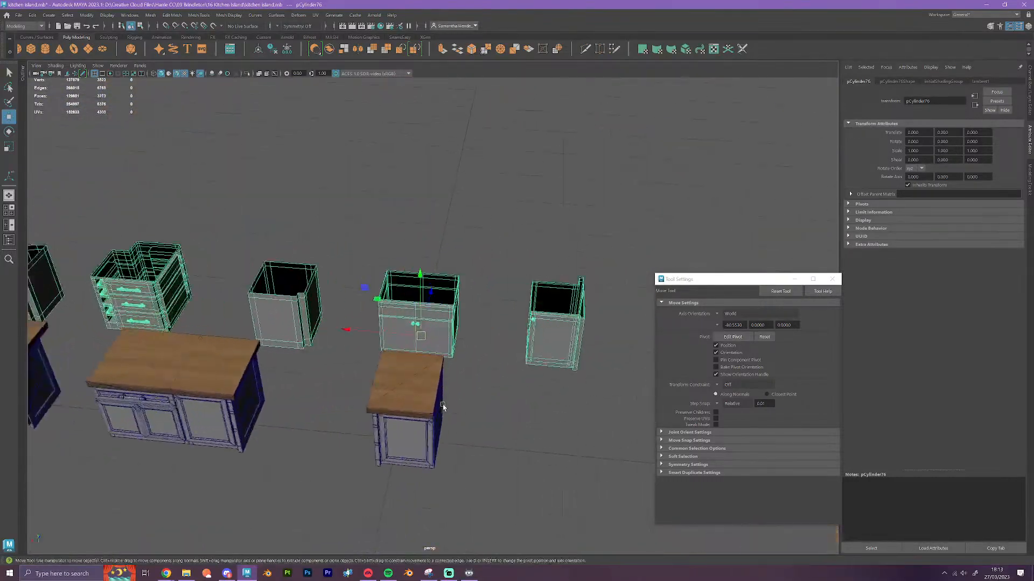
pyautogui.keyDown('alt'); pyautogui.moveTo(443, 406); pyautogui.dragTo(232, 295); pyautogui.keyUp('alt')
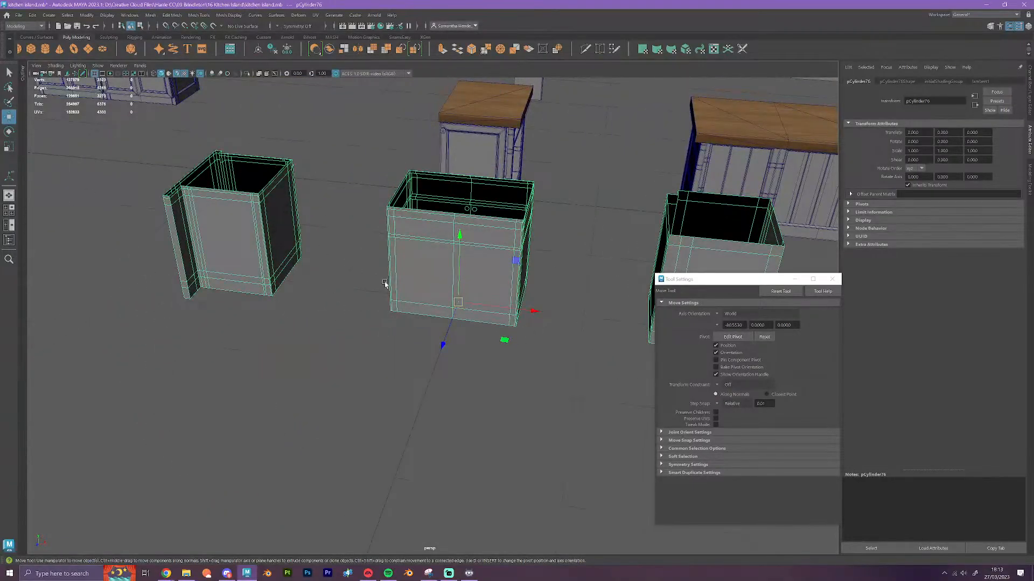
pyautogui.scroll(-5, 385, 284)
pyautogui.keyDown('alt'); pyautogui.moveTo(481, 342); pyautogui.dragTo(221, 313, button='middle'); pyautogui.keyUp('alt')
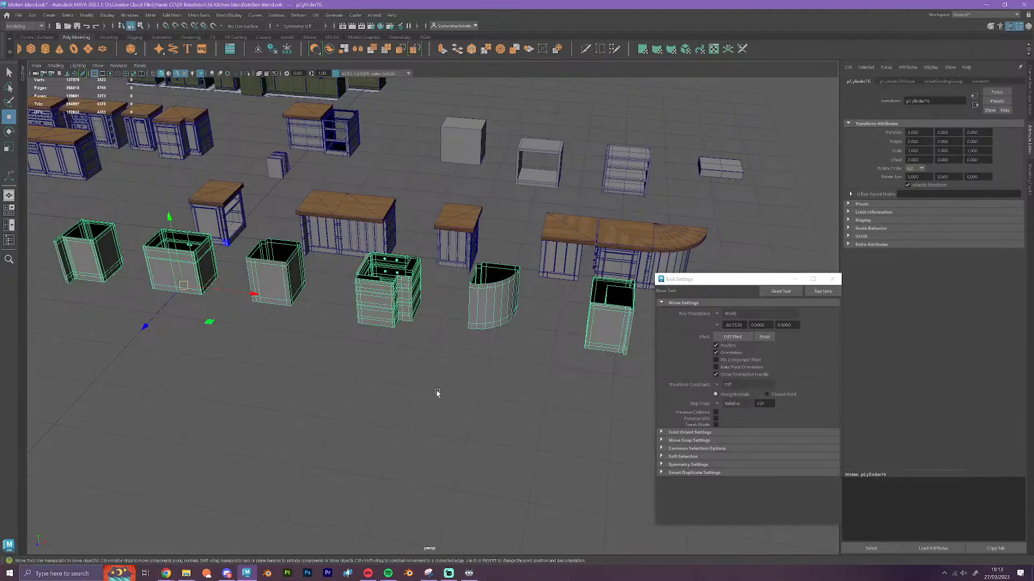
pyautogui.keyDown('alt'); pyautogui.moveTo(436, 393); pyautogui.dragTo(450, 412); pyautogui.keyUp('alt')
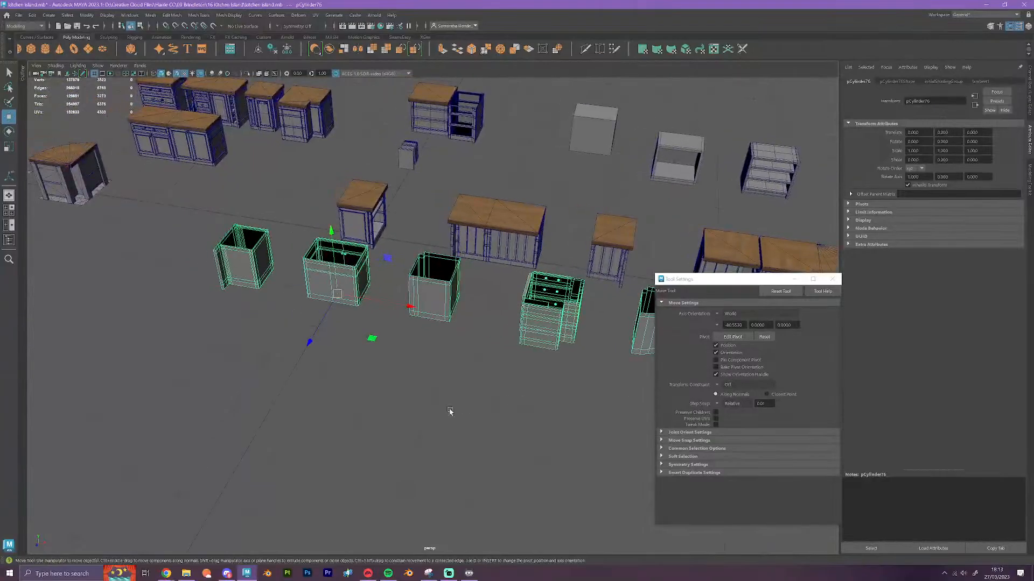
pyautogui.scroll(3, 450, 412)
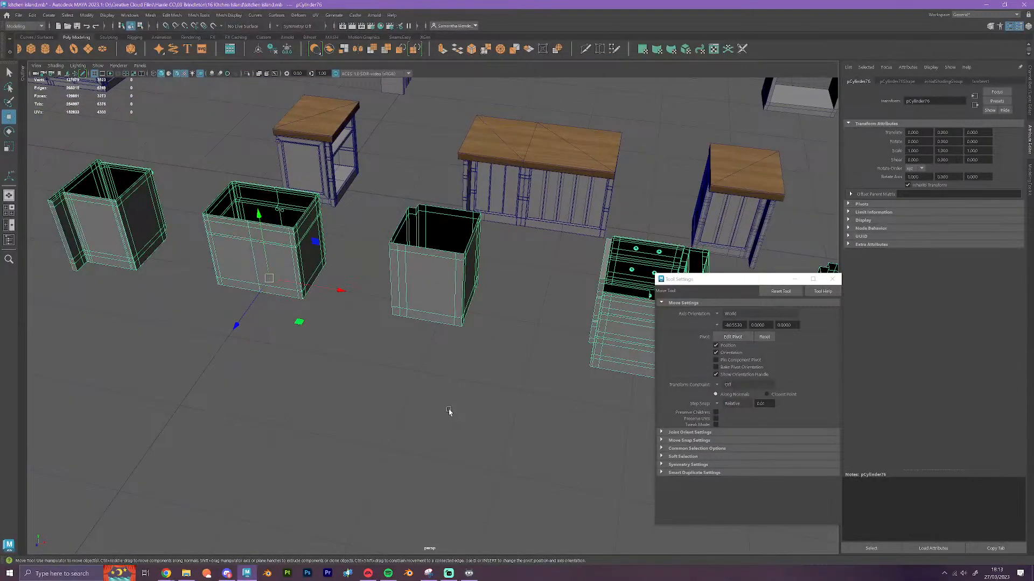